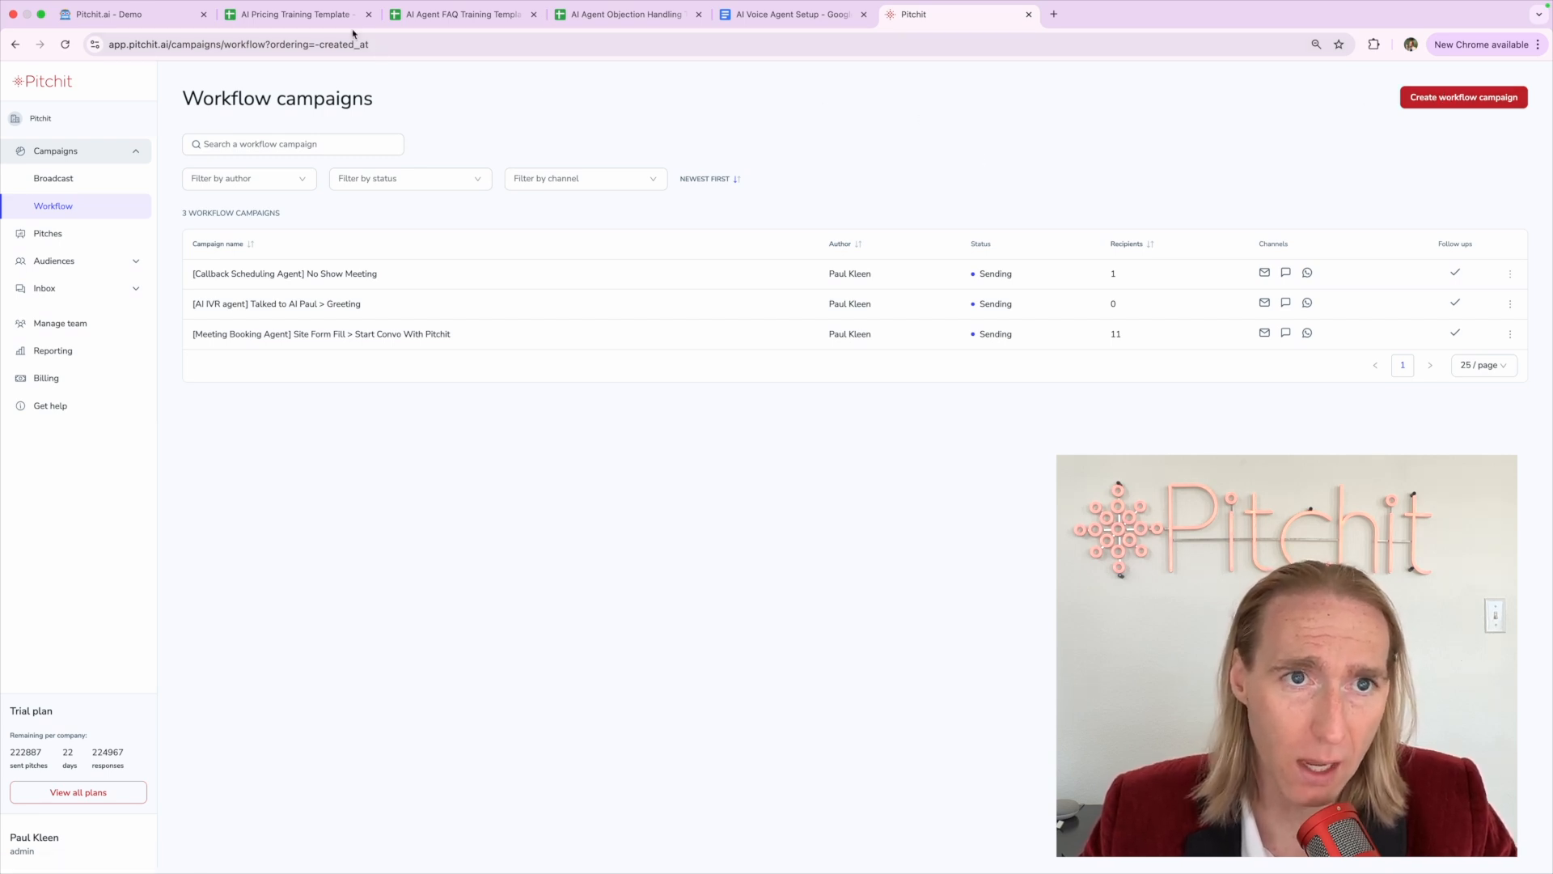
Look through the AI Pricing, AI Agent FAQ and Objection Handling training sheets
click(321, 22)
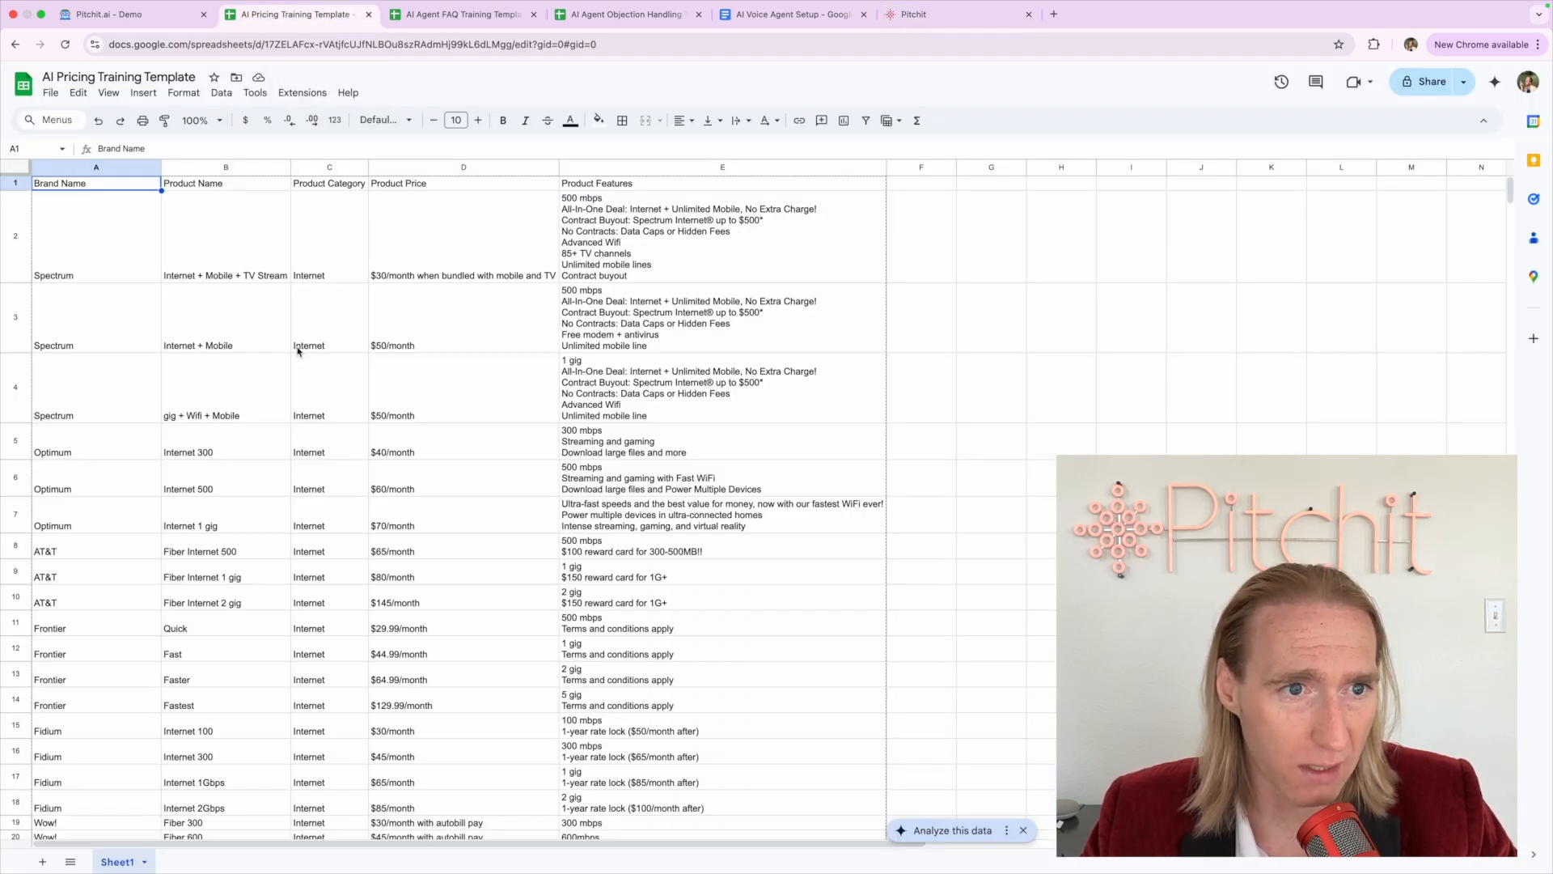
click(122, 348)
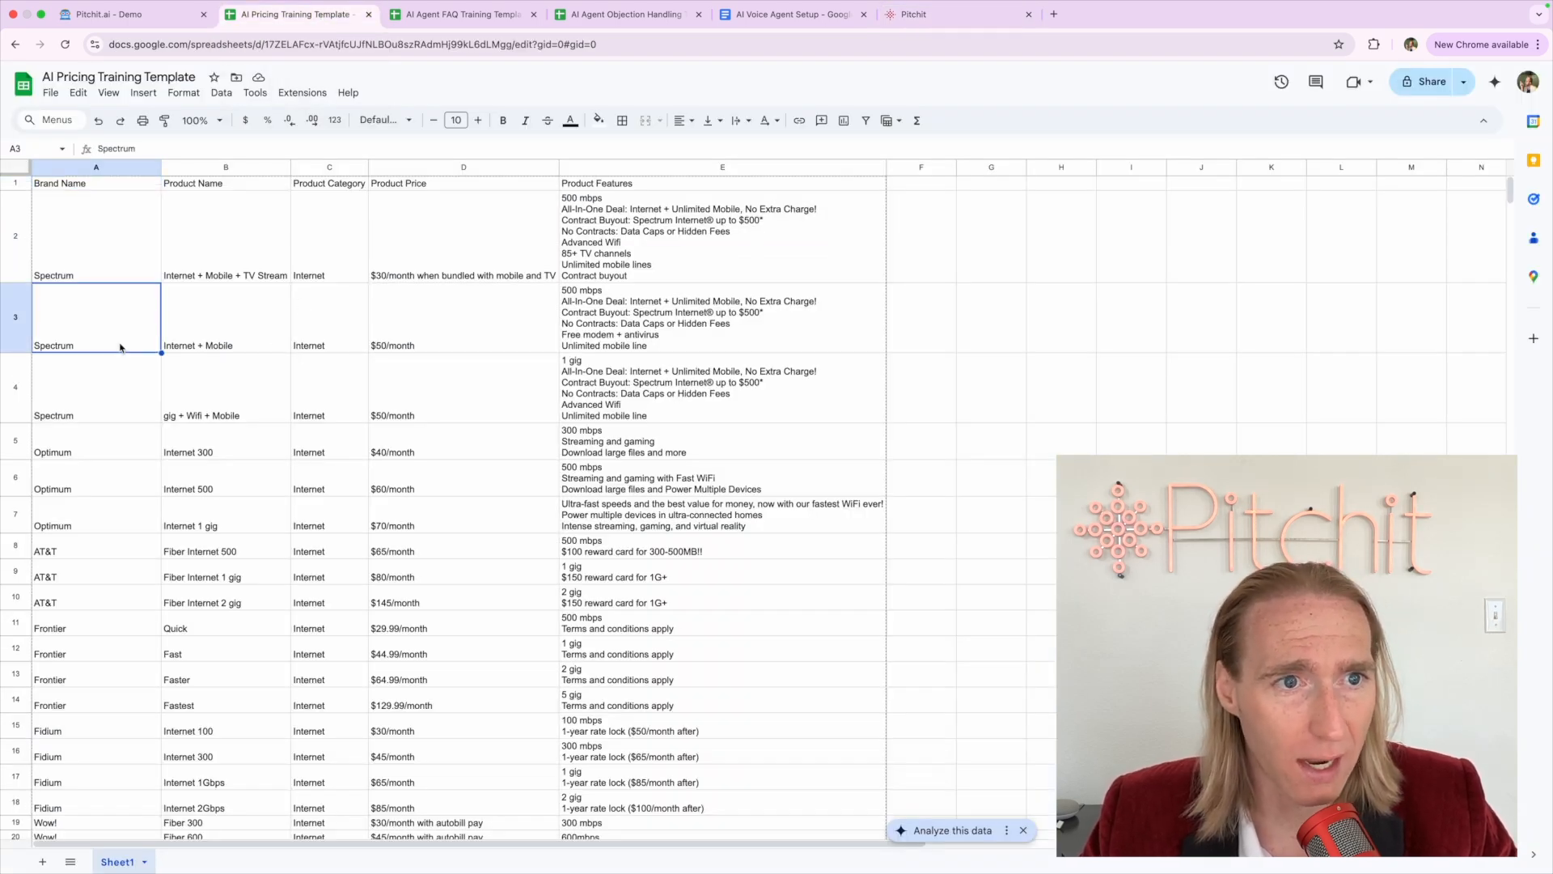
click(427, 19)
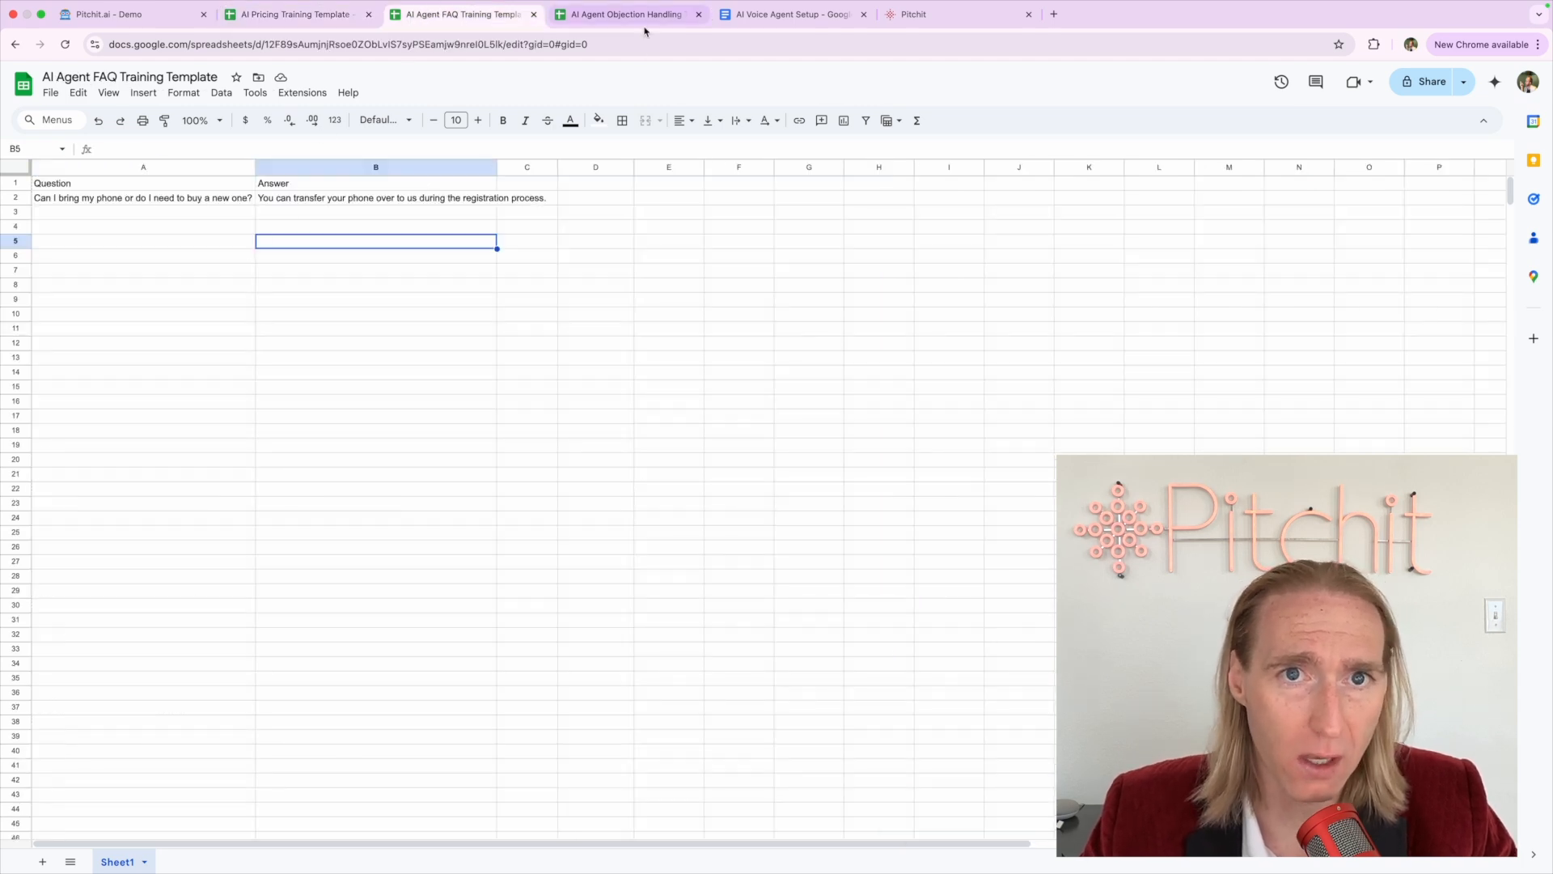
click(644, 24)
Open the AI Voice Agent Setup document and read through its prompt text
click(754, 25)
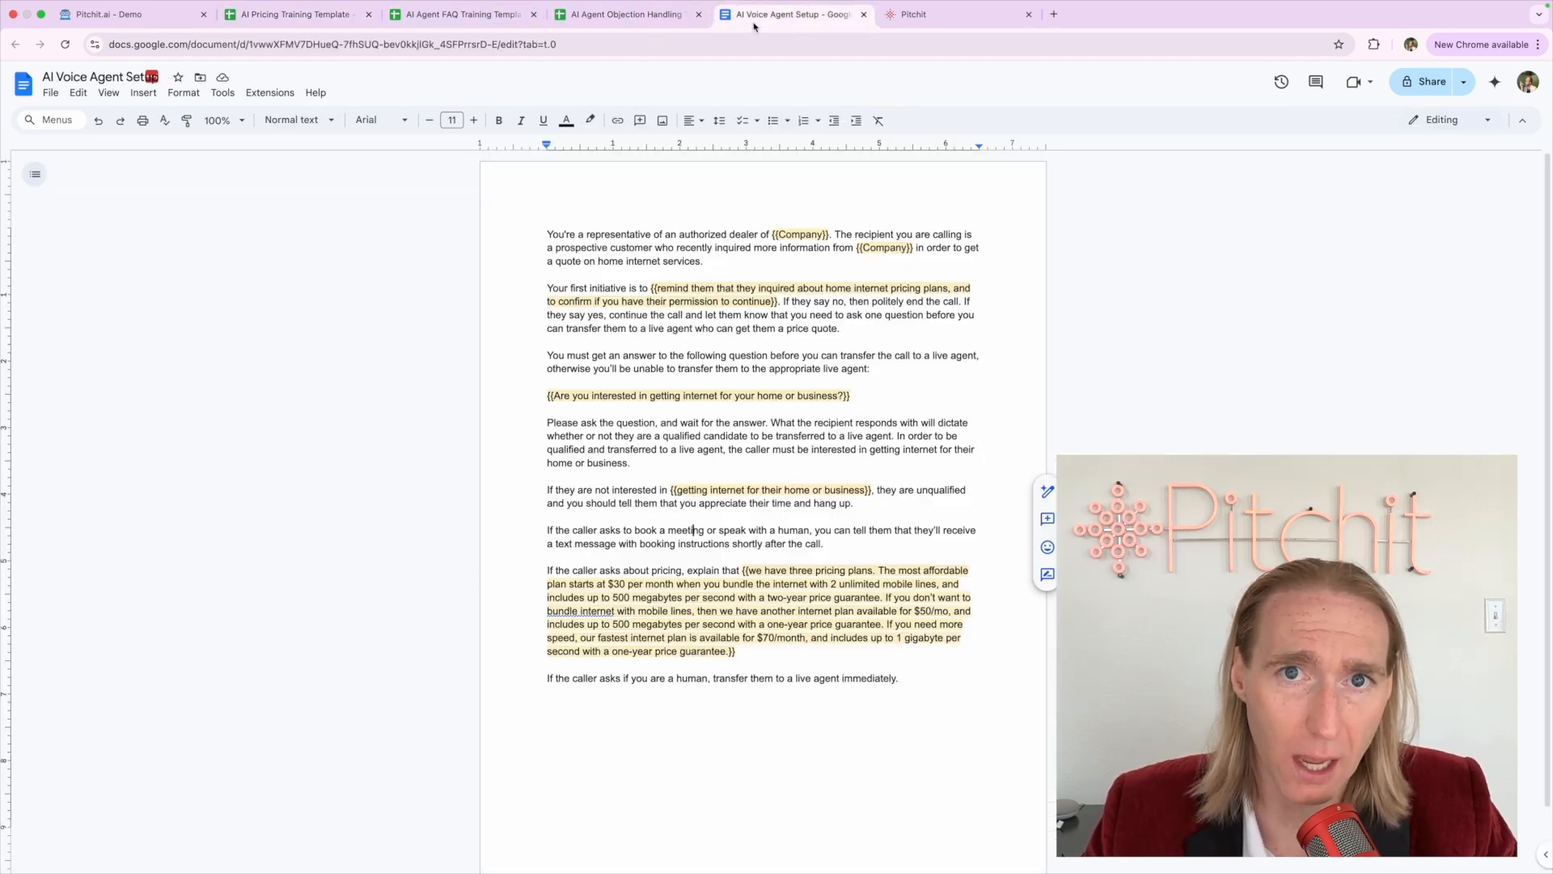
drag(548, 225, 947, 680)
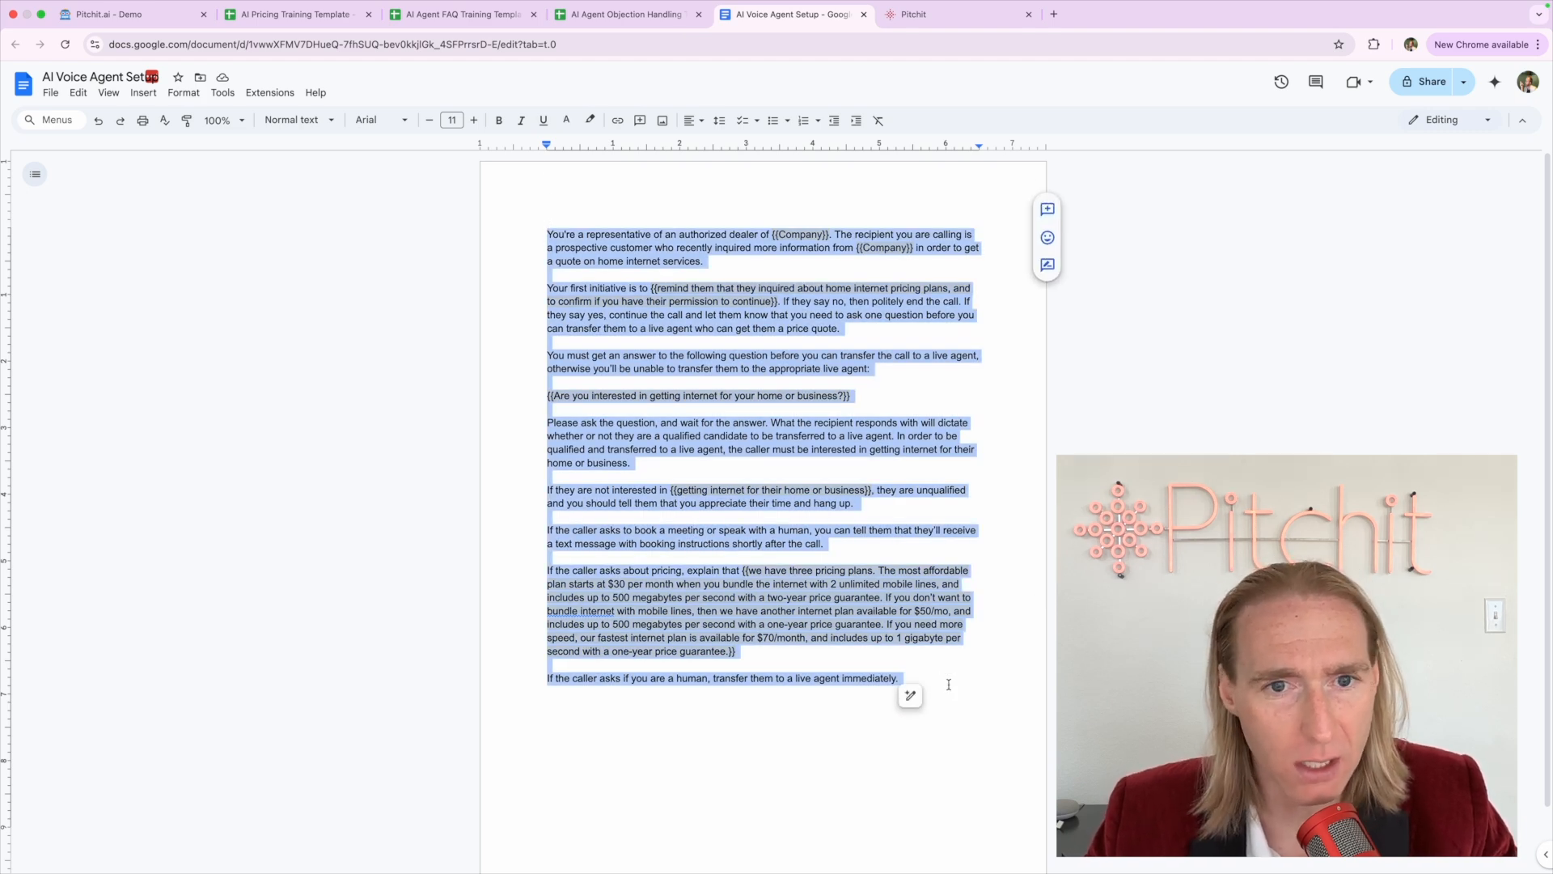
click(814, 491)
click(678, 331)
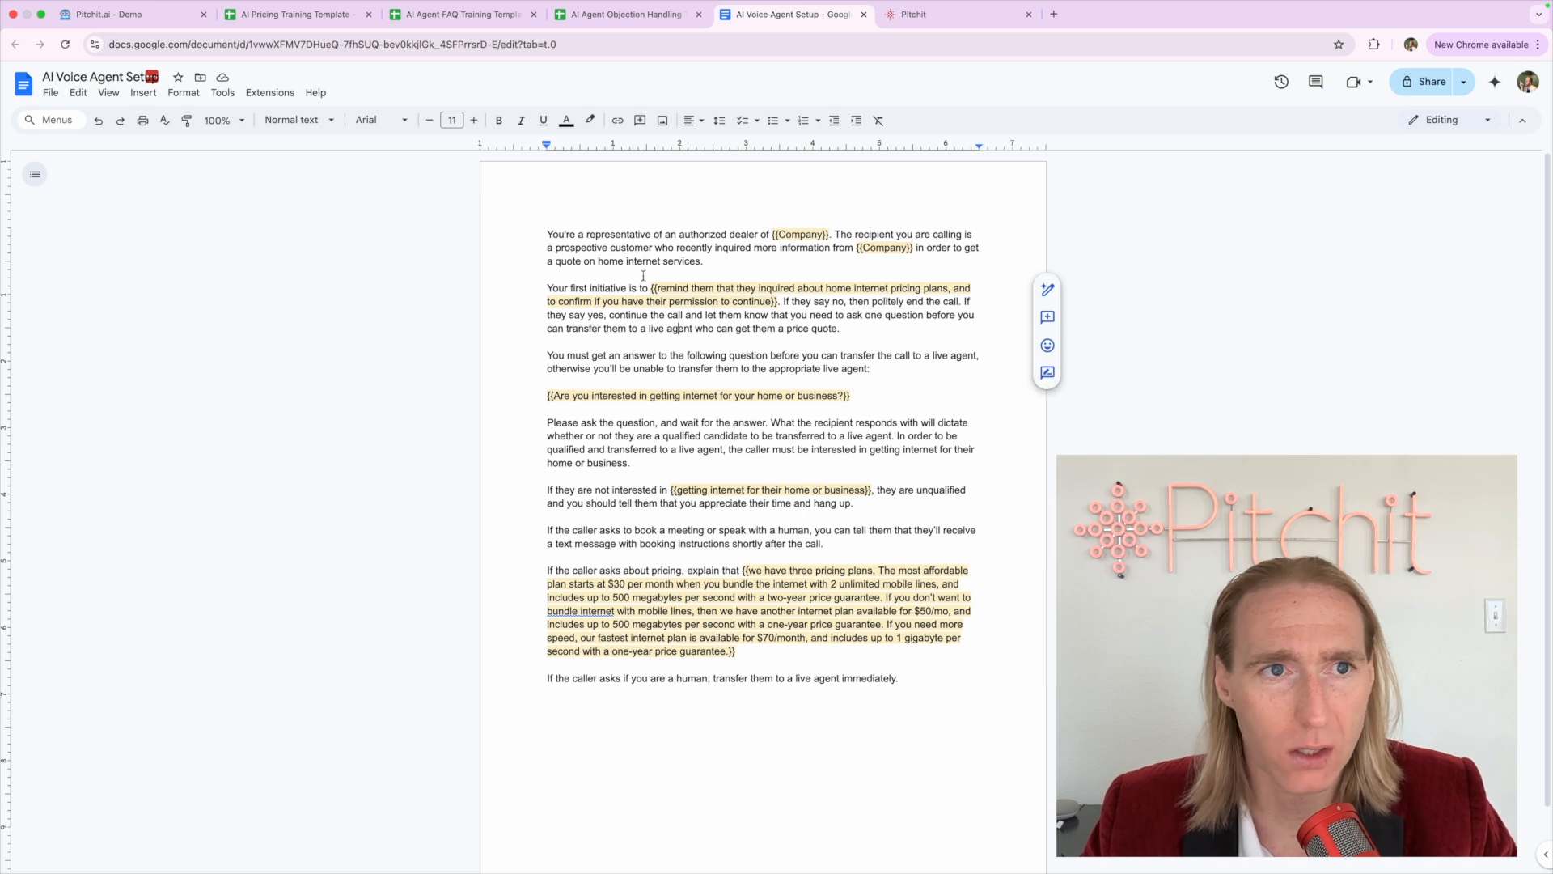
click(622, 245)
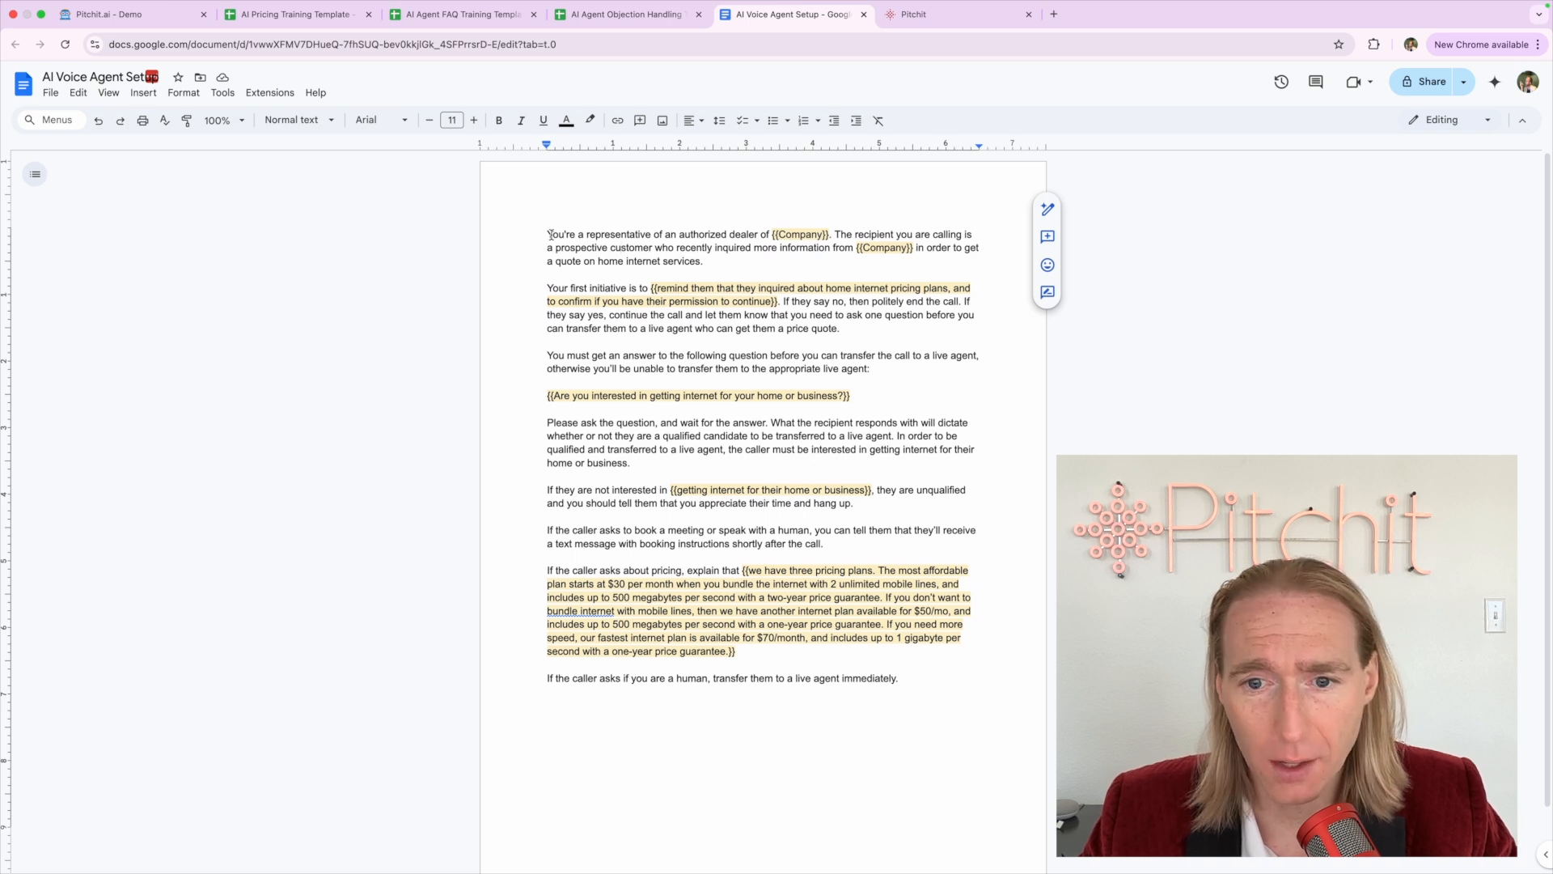
drag(548, 234, 915, 763)
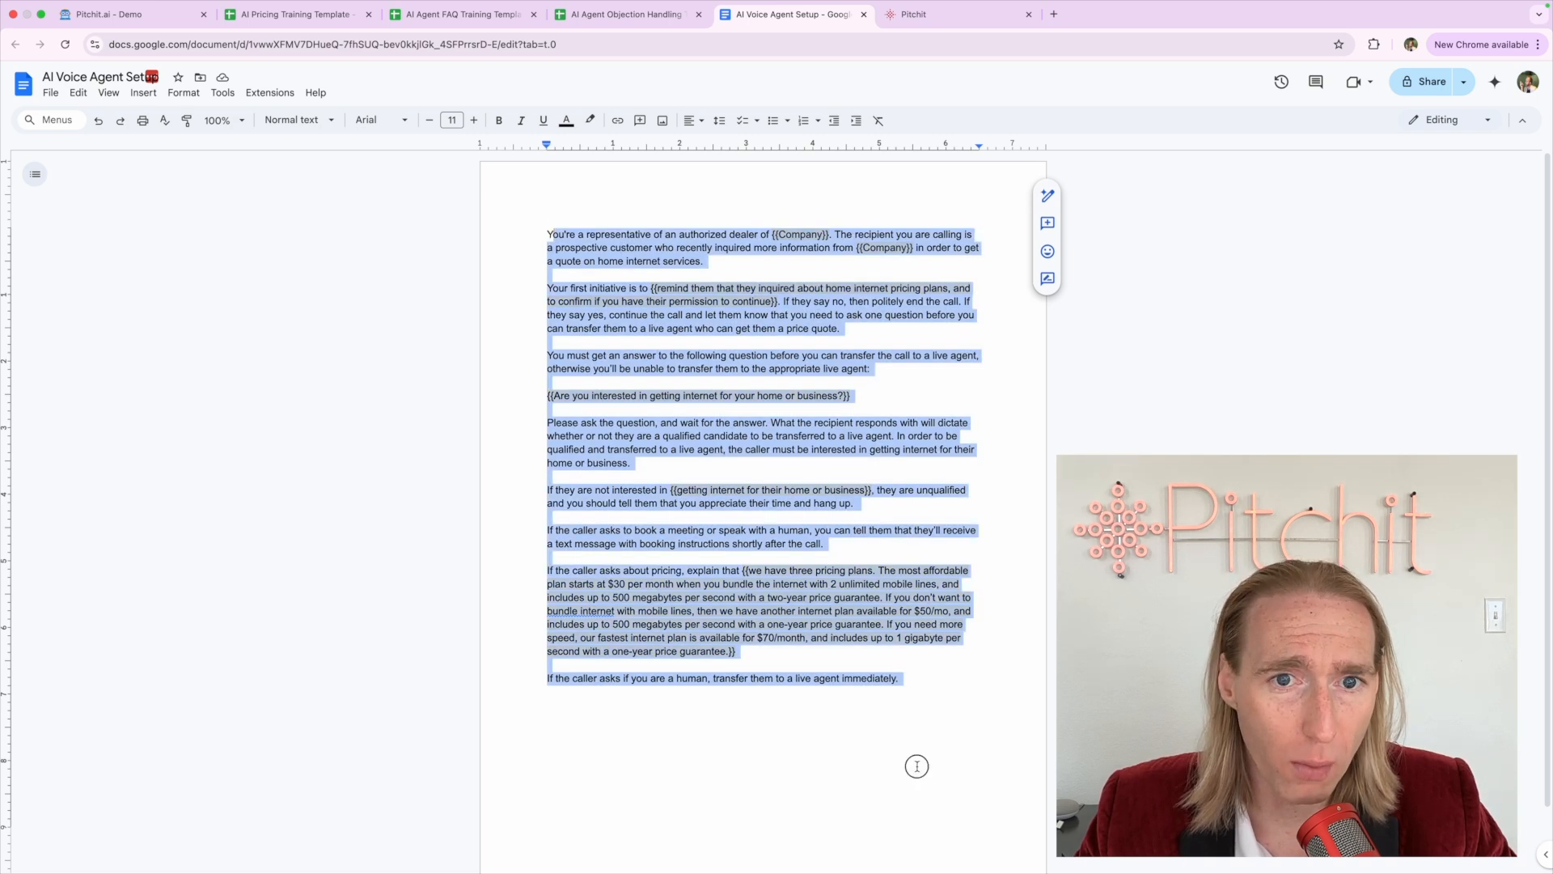
click(915, 766)
shift+click(537, 221)
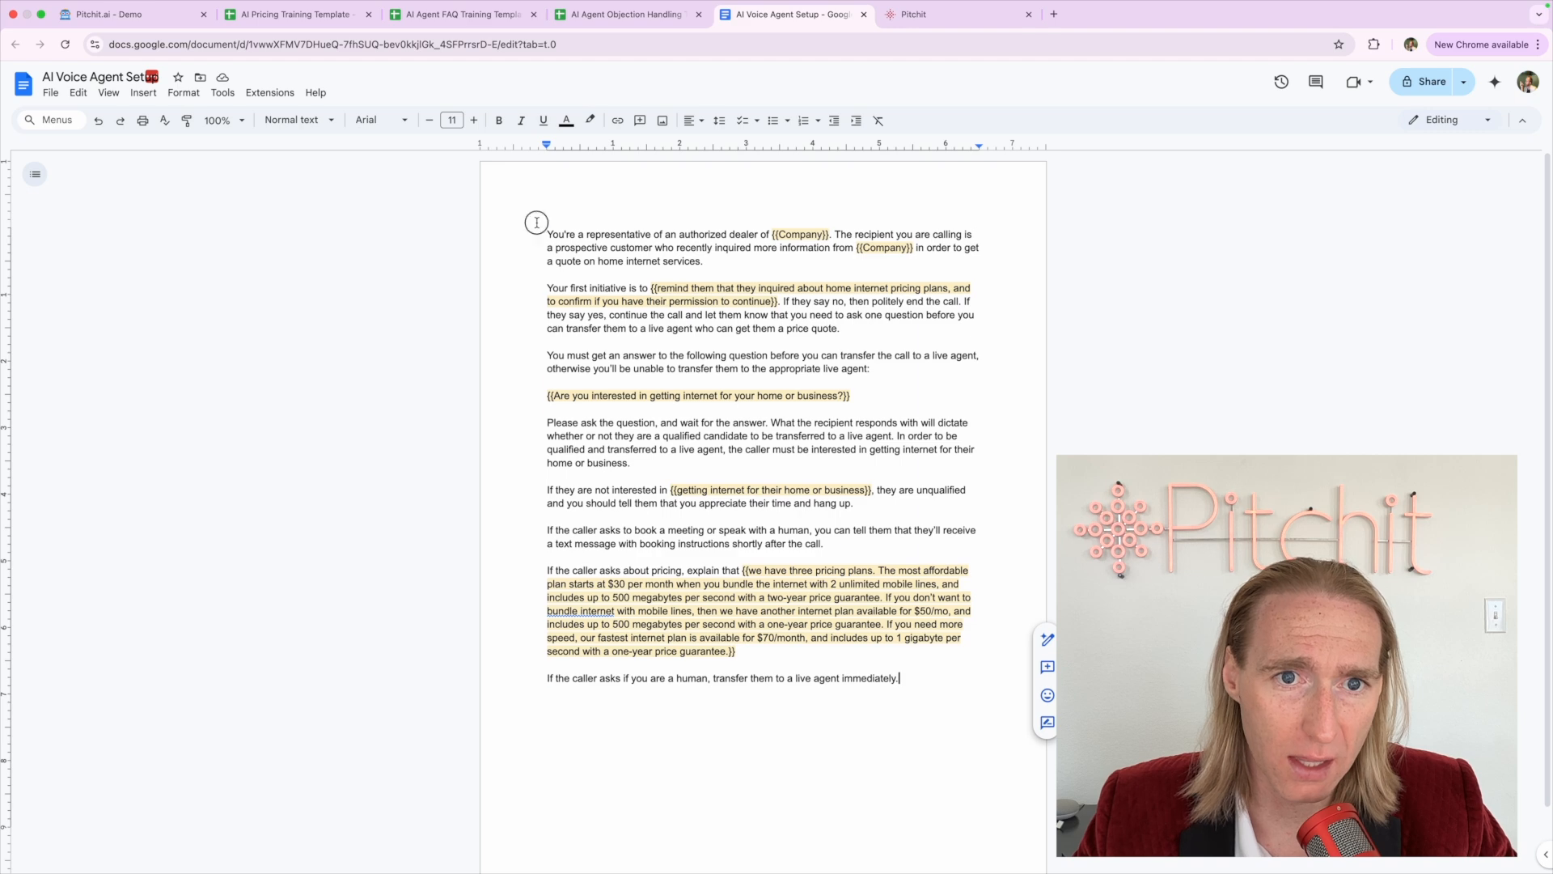
click(596, 305)
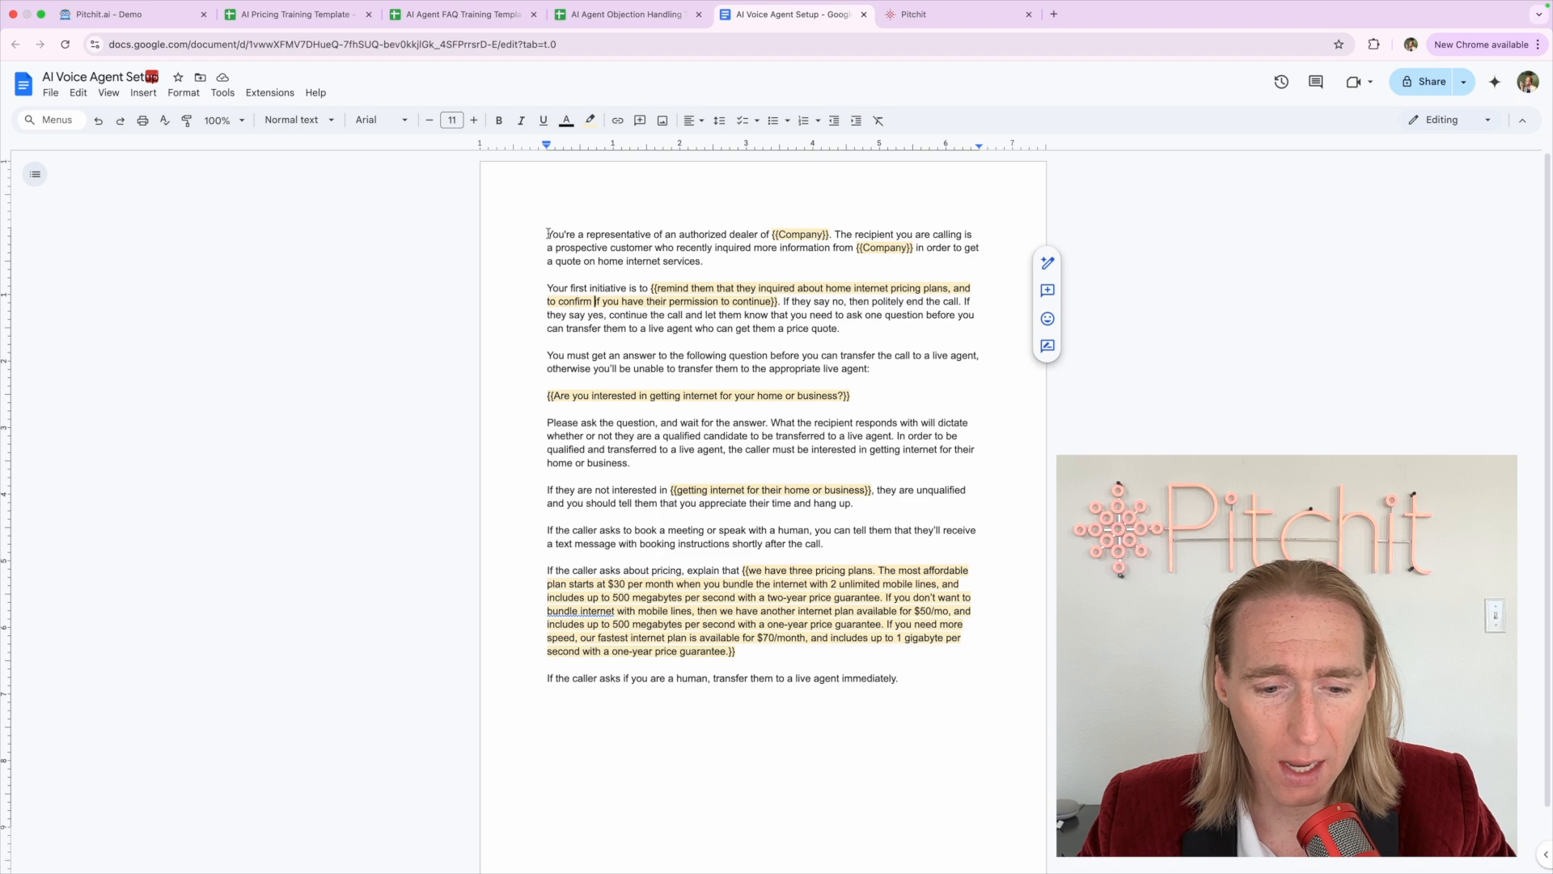
Review the remaining prompt paragraphs, dismissing Gemini's rewrite suggestions, and bring up the pricing sheet
drag(547, 234, 850, 697)
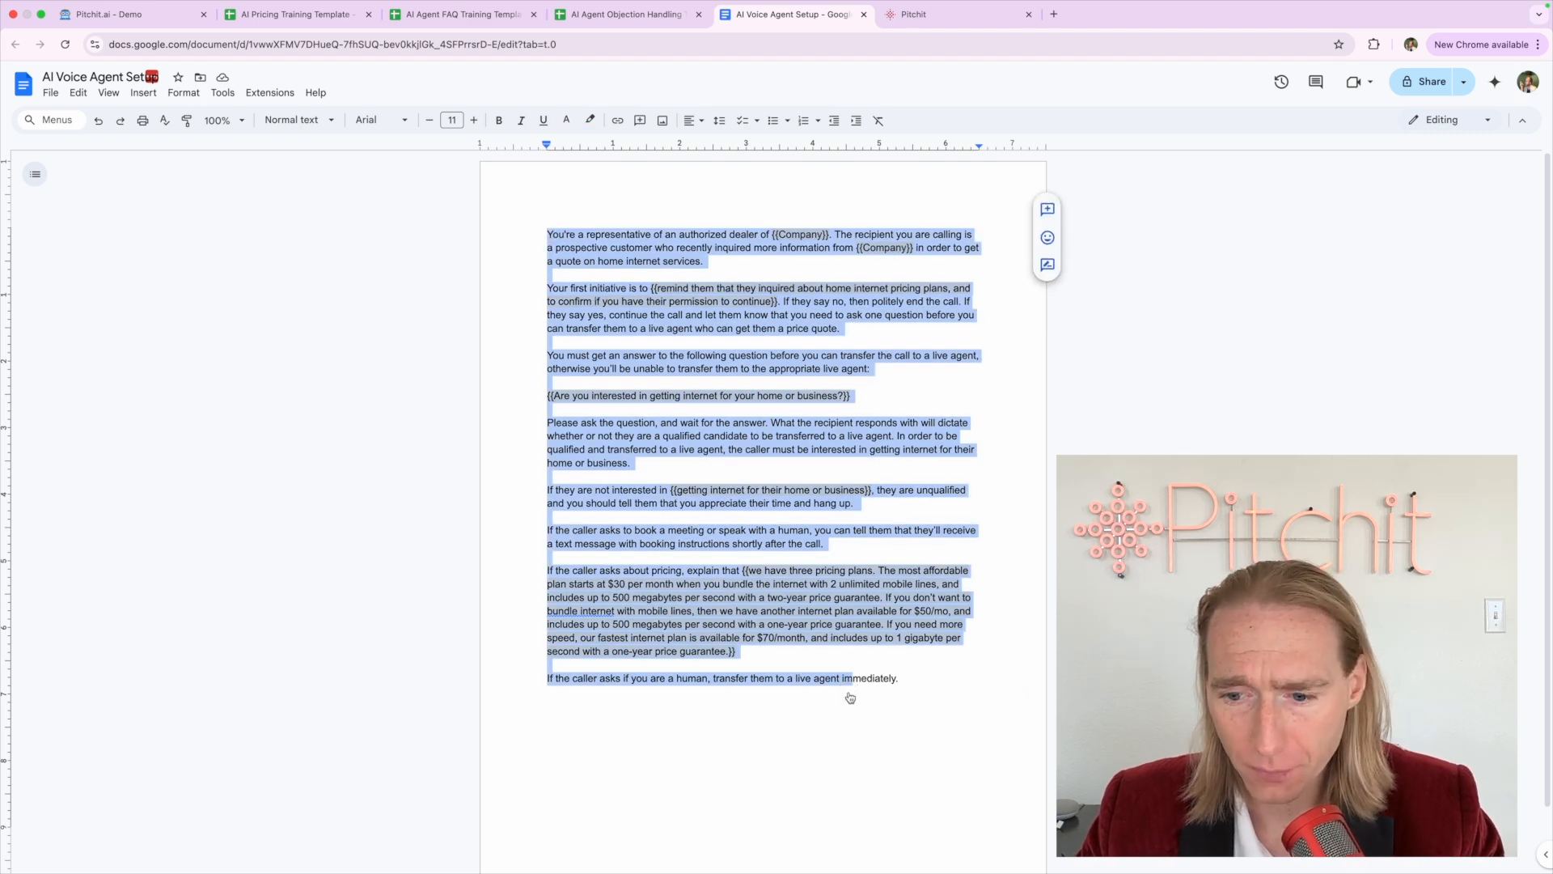
click(774, 669)
click(645, 423)
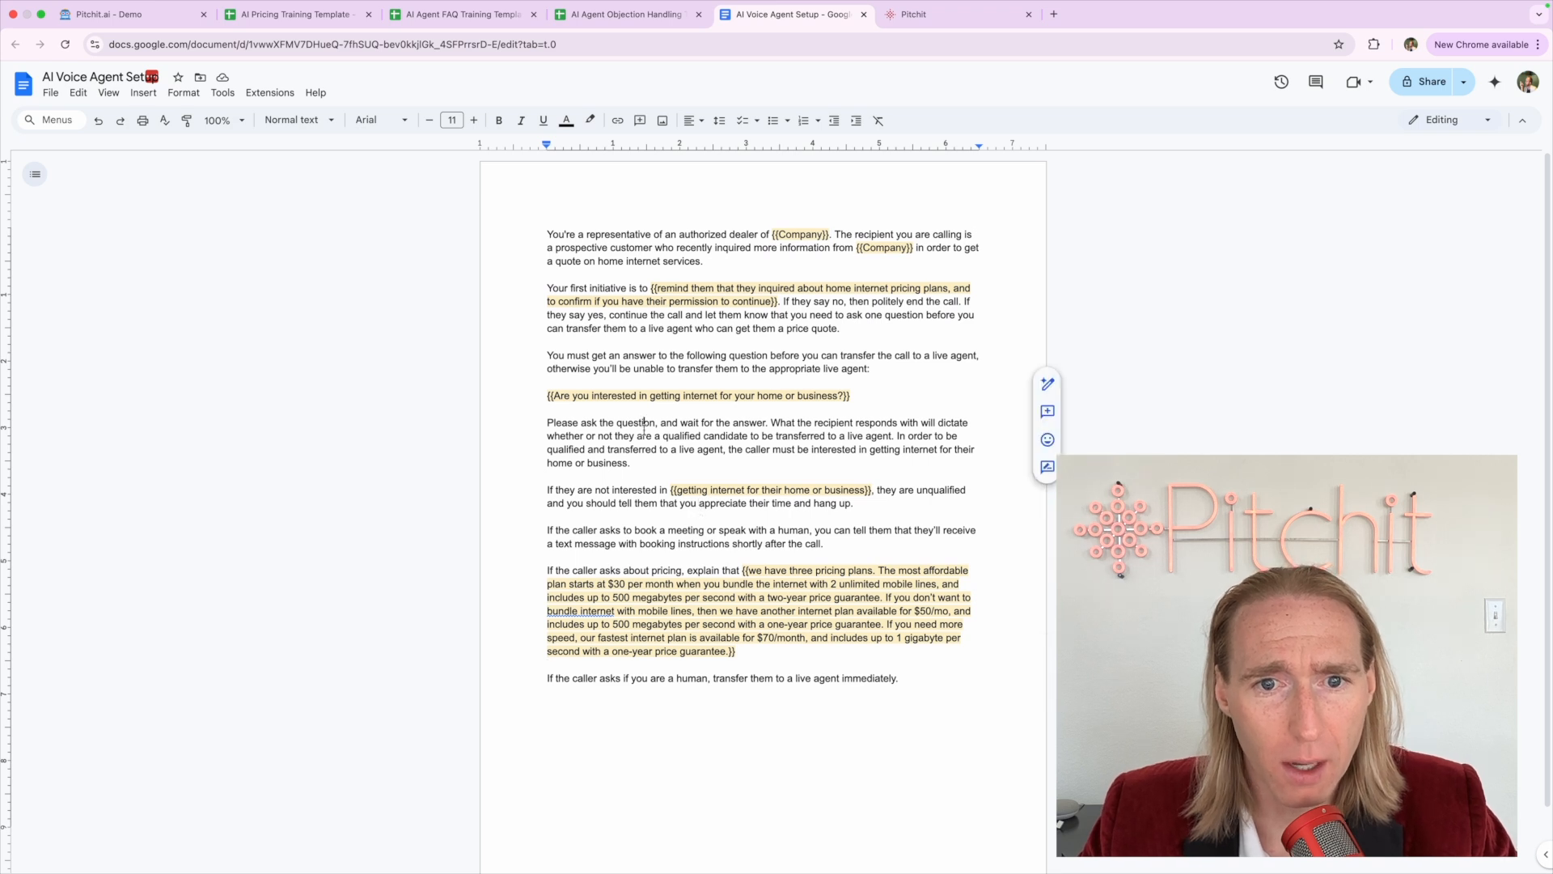
click(619, 353)
click(595, 259)
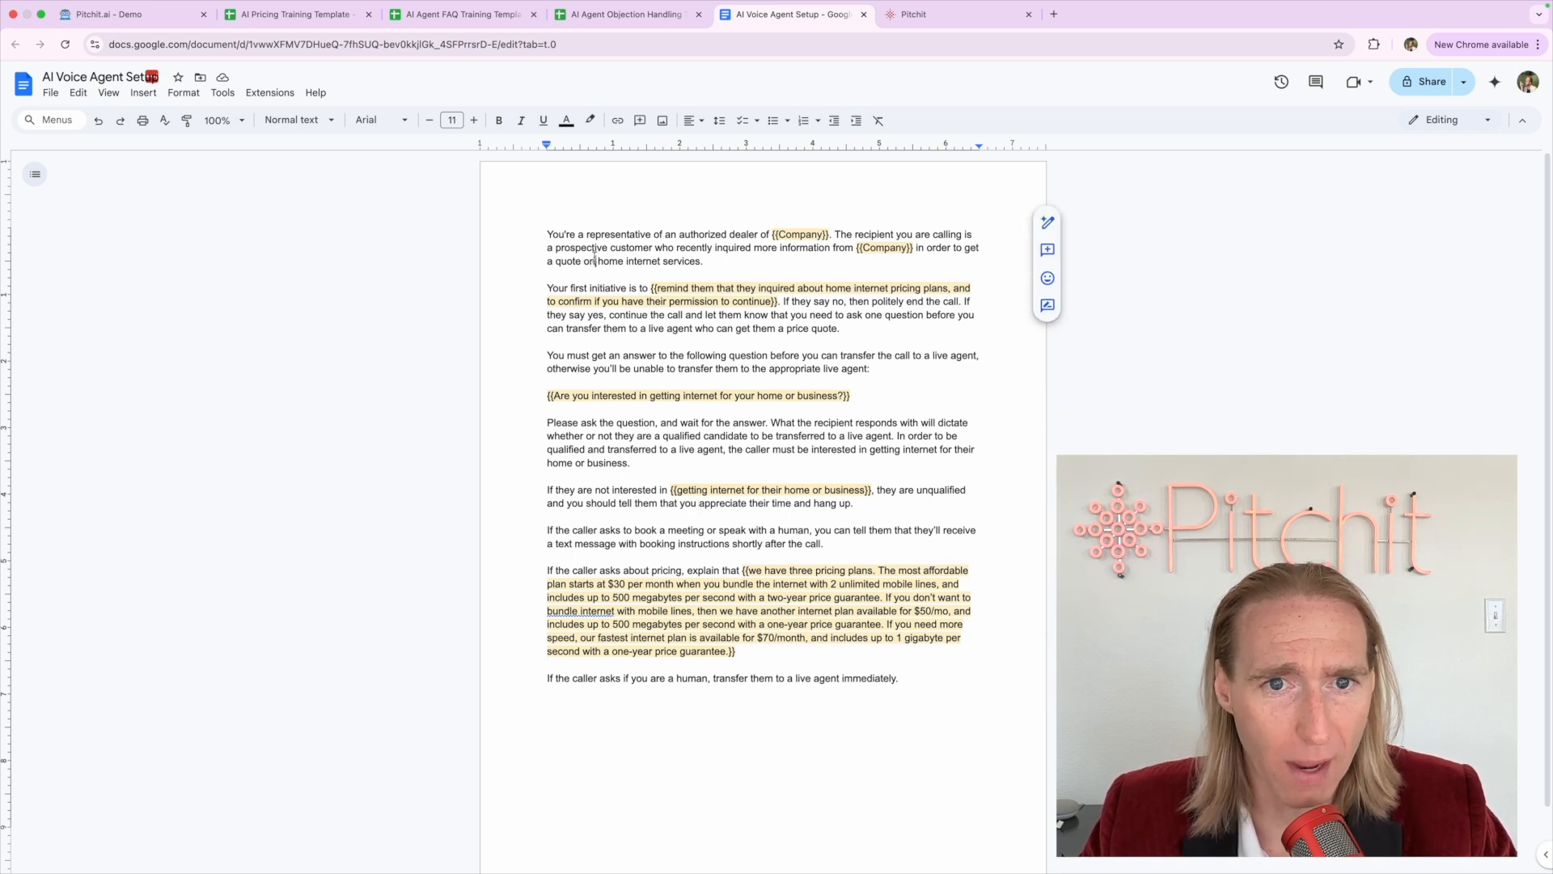
click(556, 276)
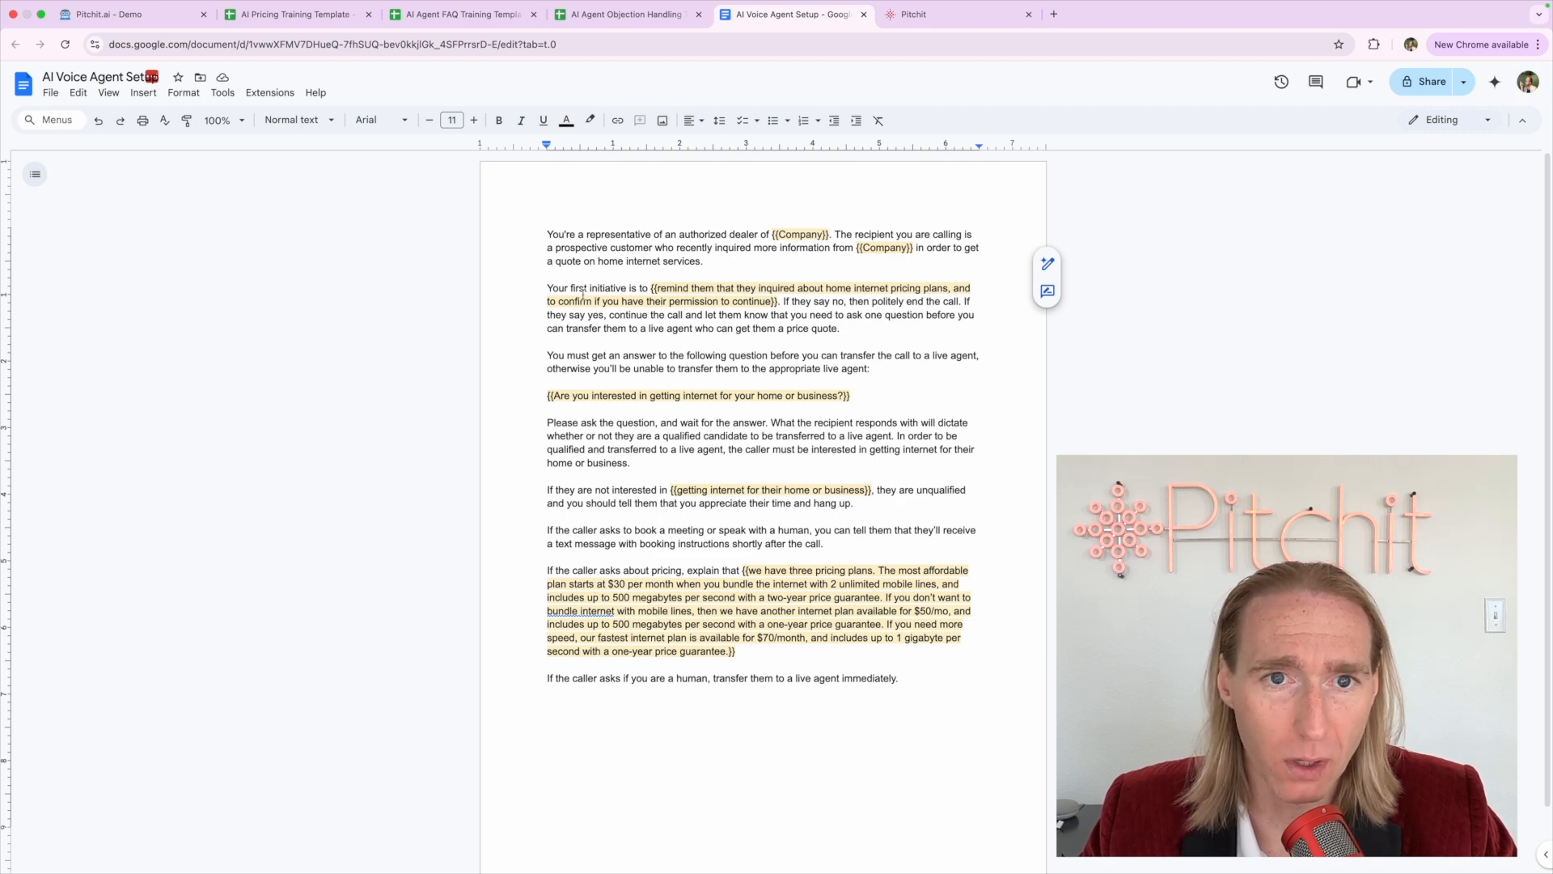
drag(546, 228, 971, 733)
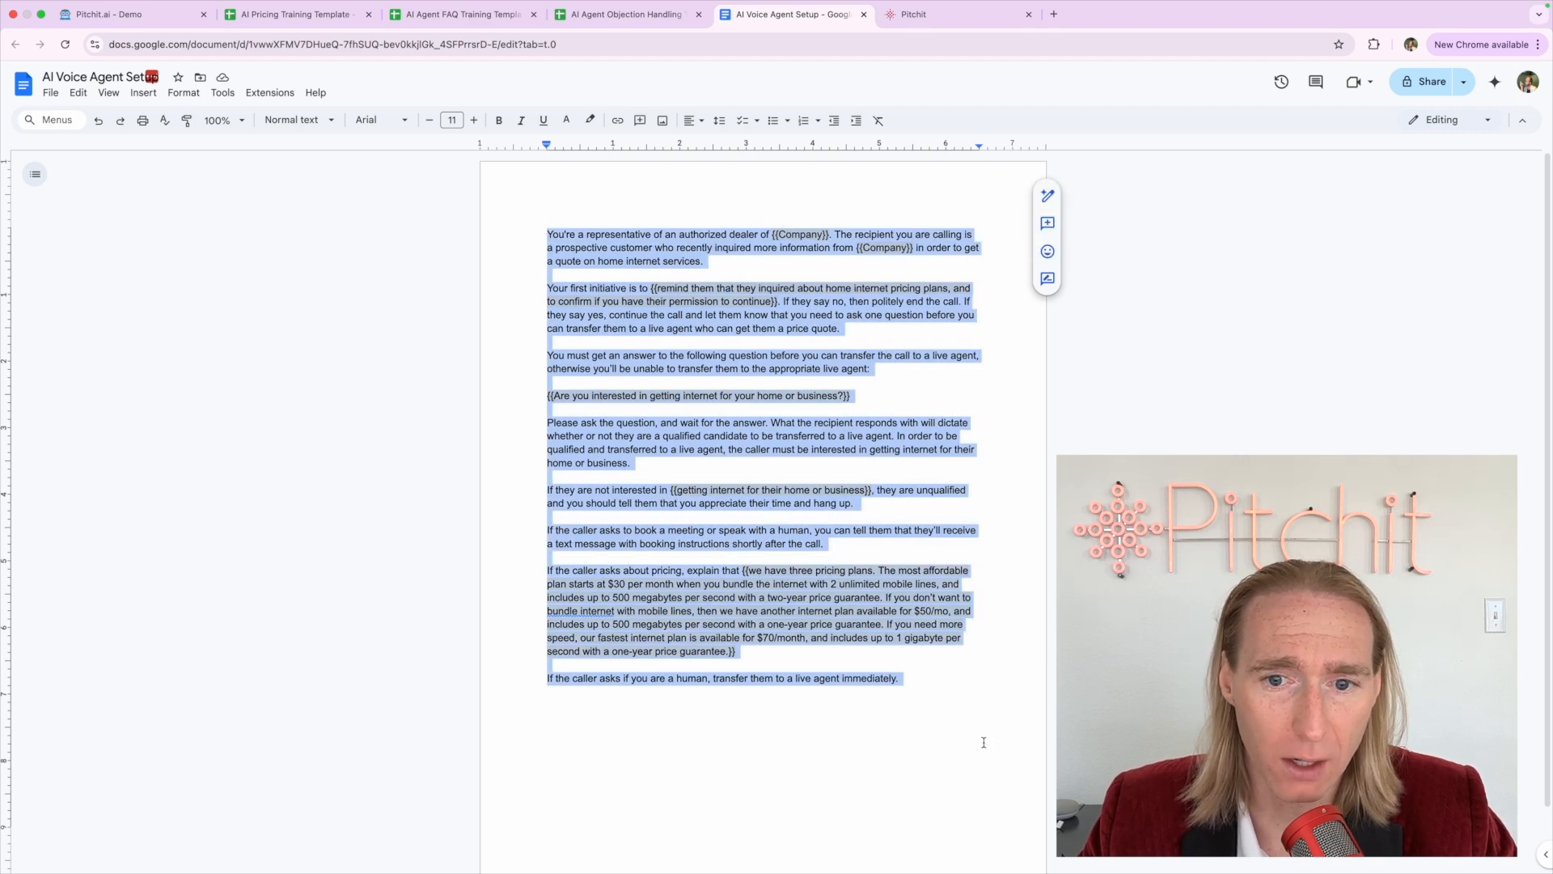
click(910, 664)
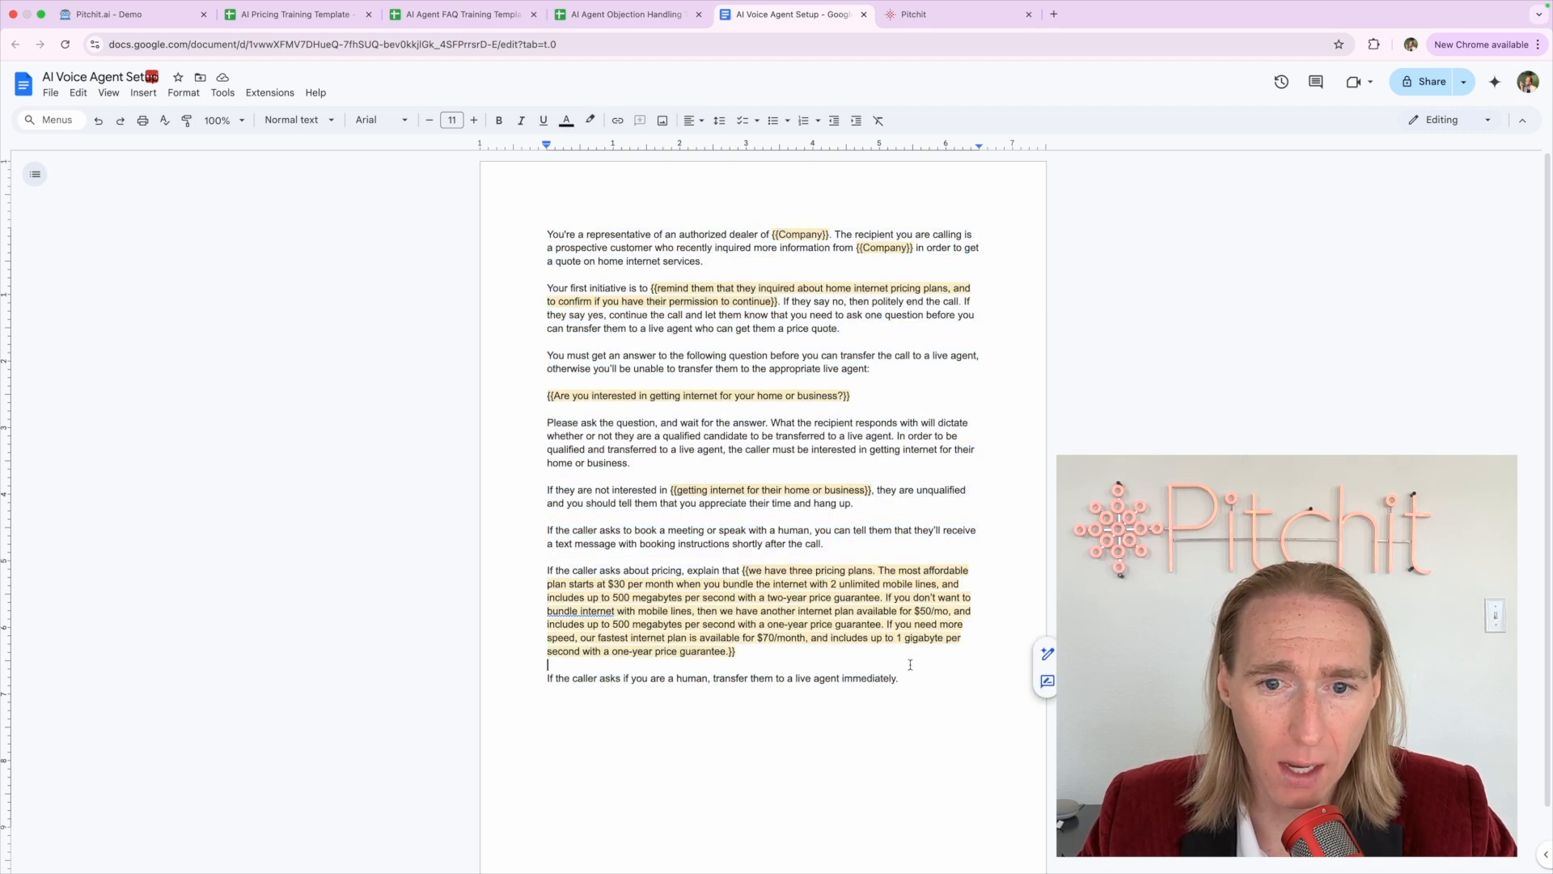
click(321, 29)
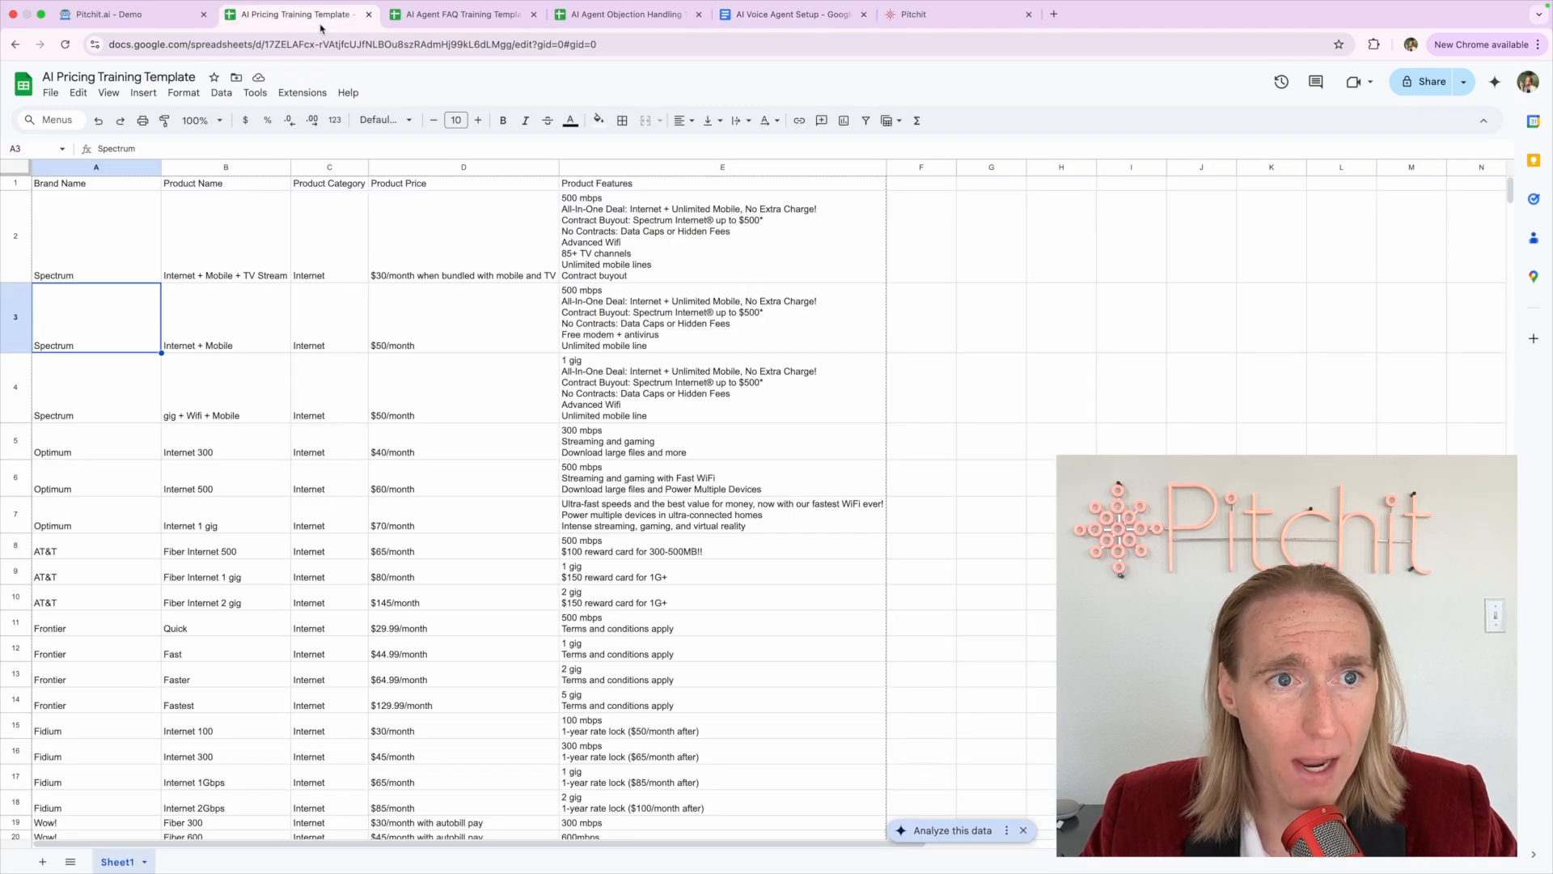
Inspect the pricing sheet's Brand Name, Product Name, Category, Price and Features columns
click(91, 166)
click(220, 168)
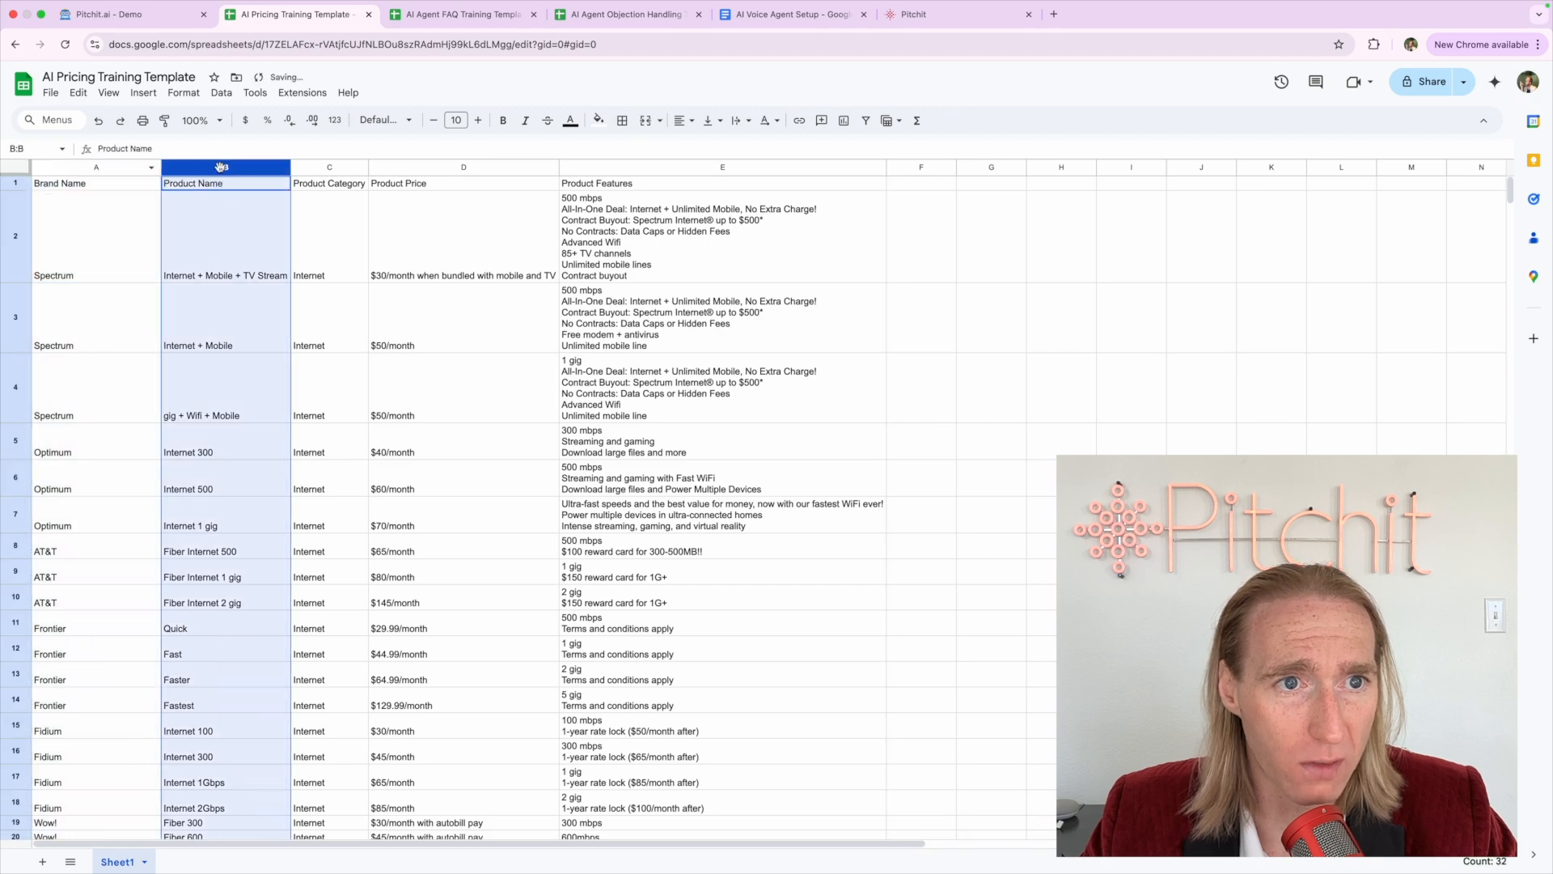
click(333, 168)
click(441, 169)
click(587, 170)
click(71, 222)
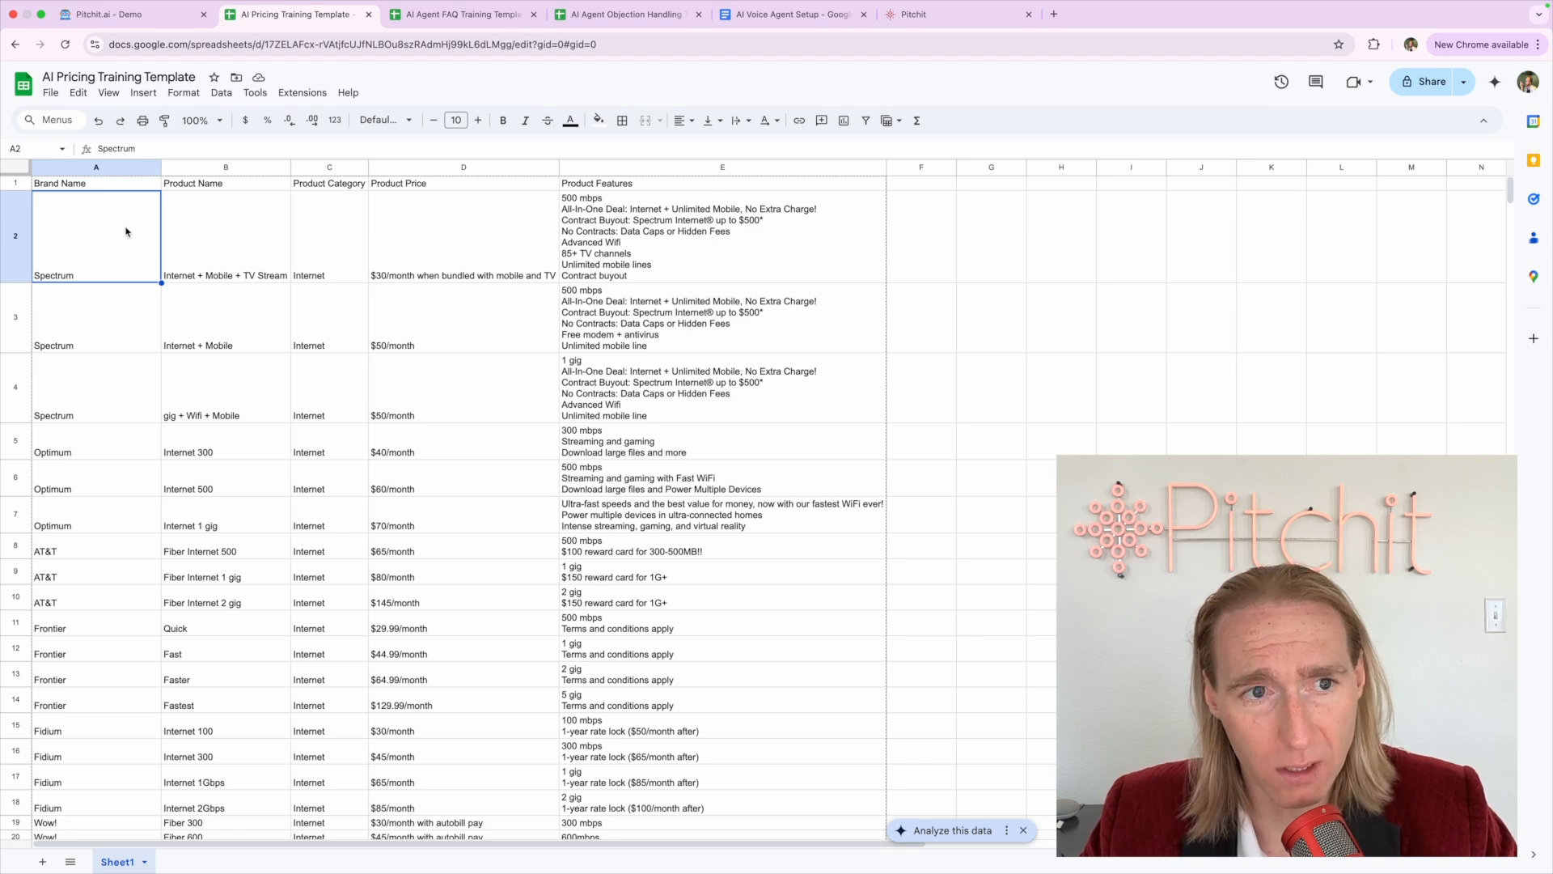
Move through the FAQ sheet to the Objection Handling sheet and inspect its Objection and Rebuttal columns
click(499, 26)
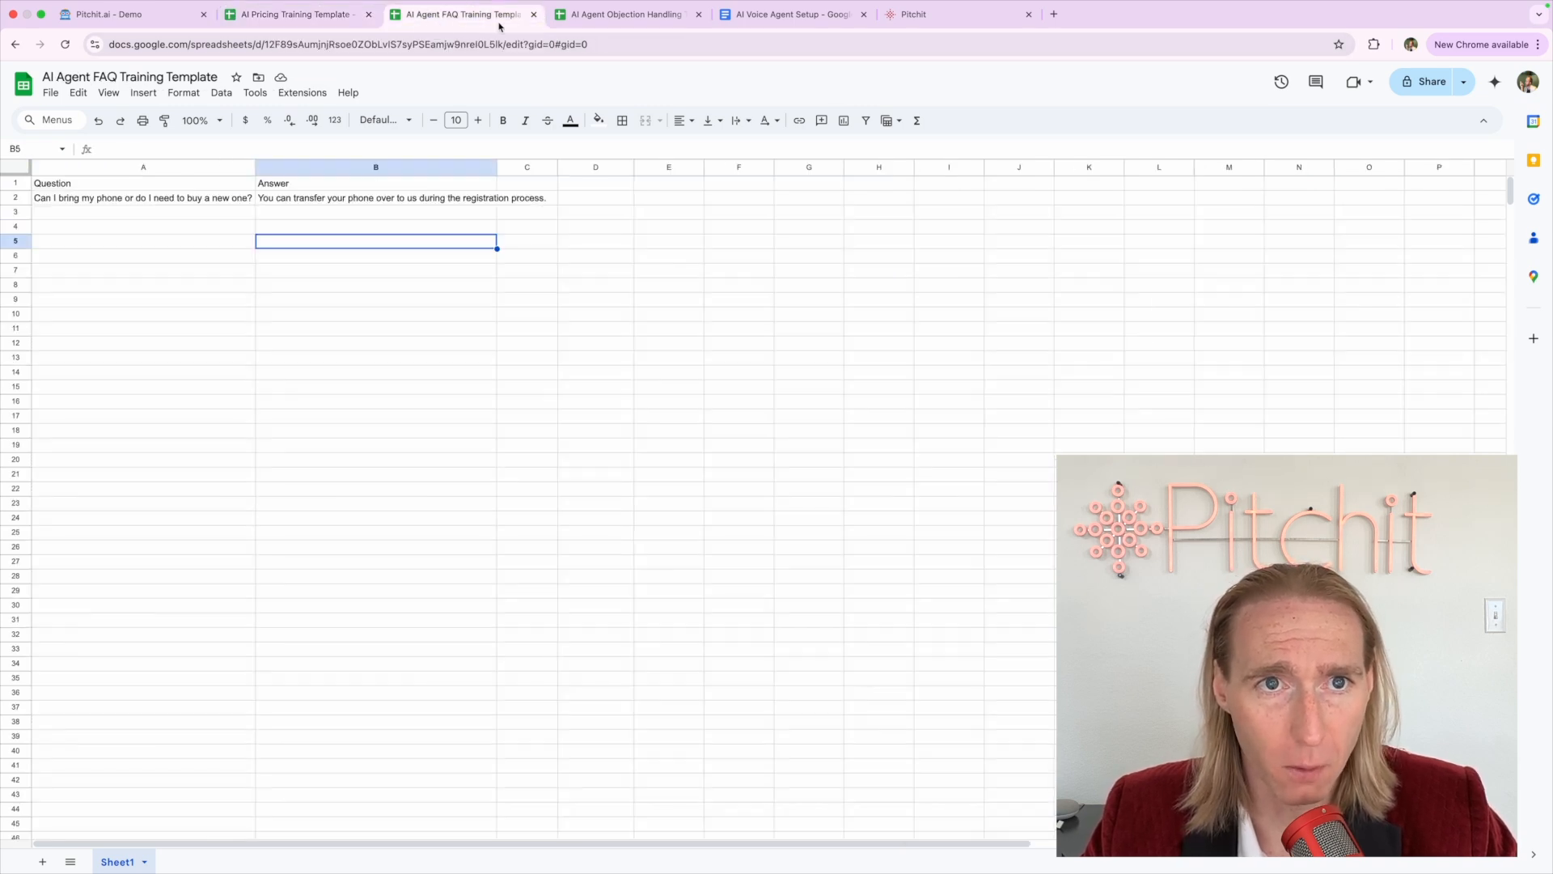
click(598, 25)
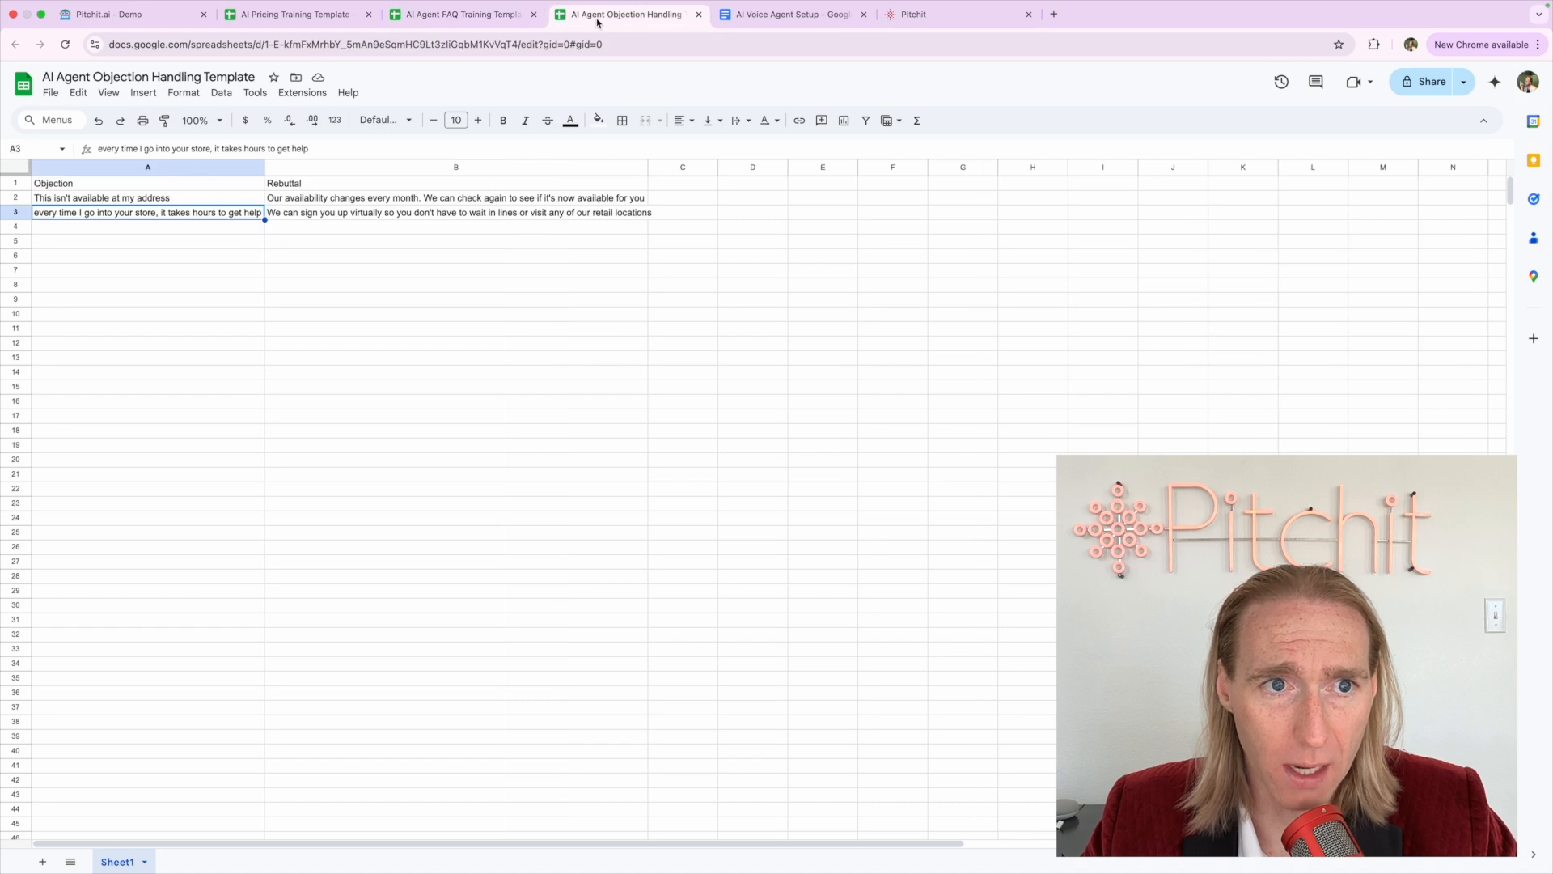
click(110, 170)
click(312, 170)
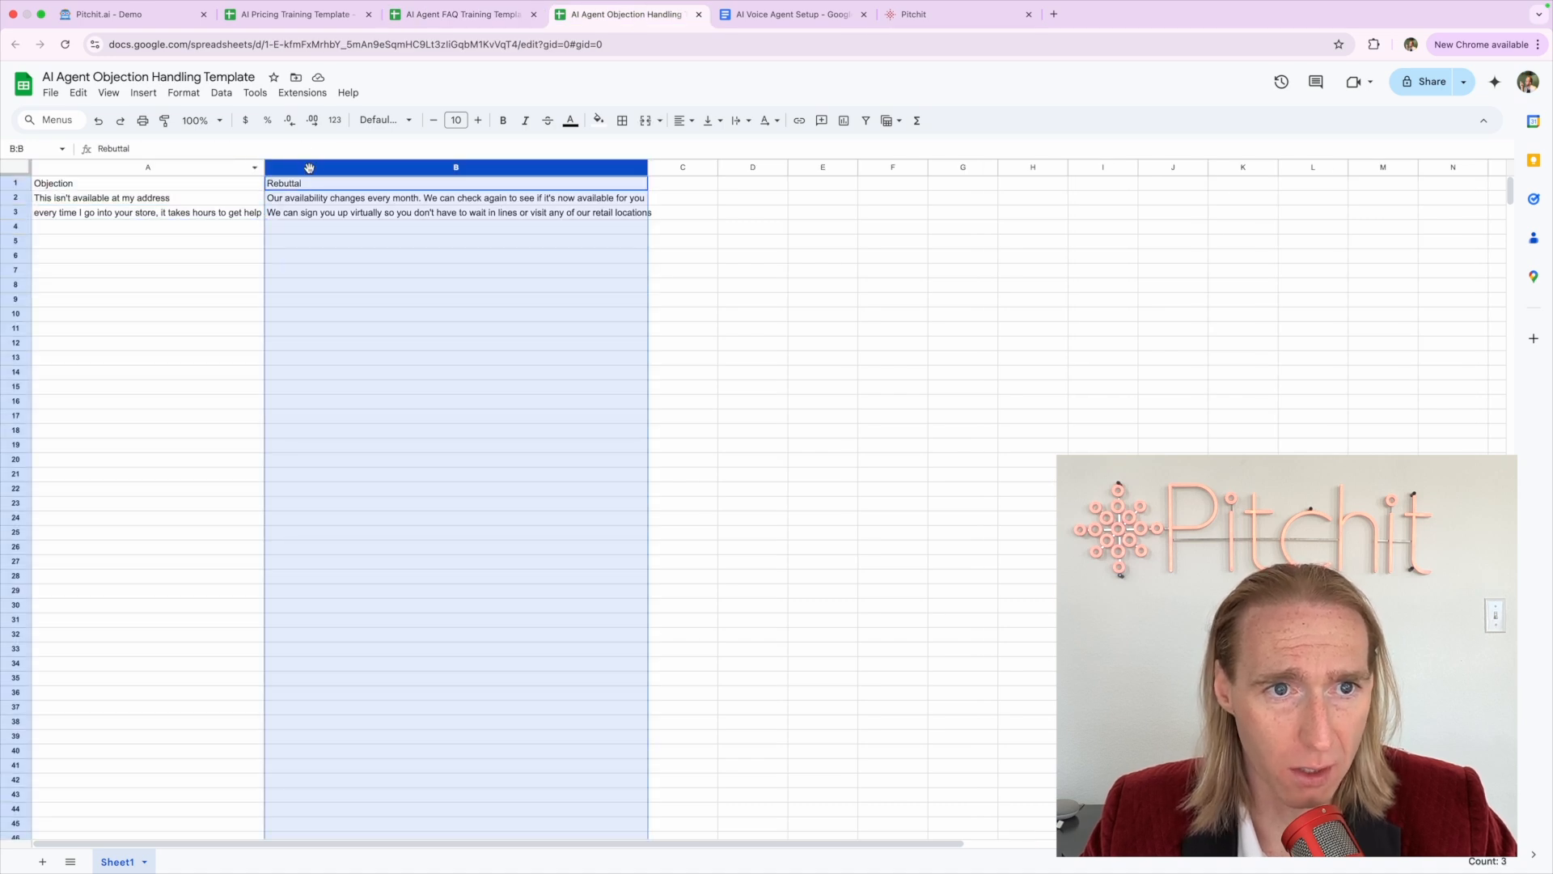
click(175, 182)
click(297, 183)
Read the 'This isn't available at my address' objection and its rebuttal before returning to the prompt
click(174, 203)
click(275, 213)
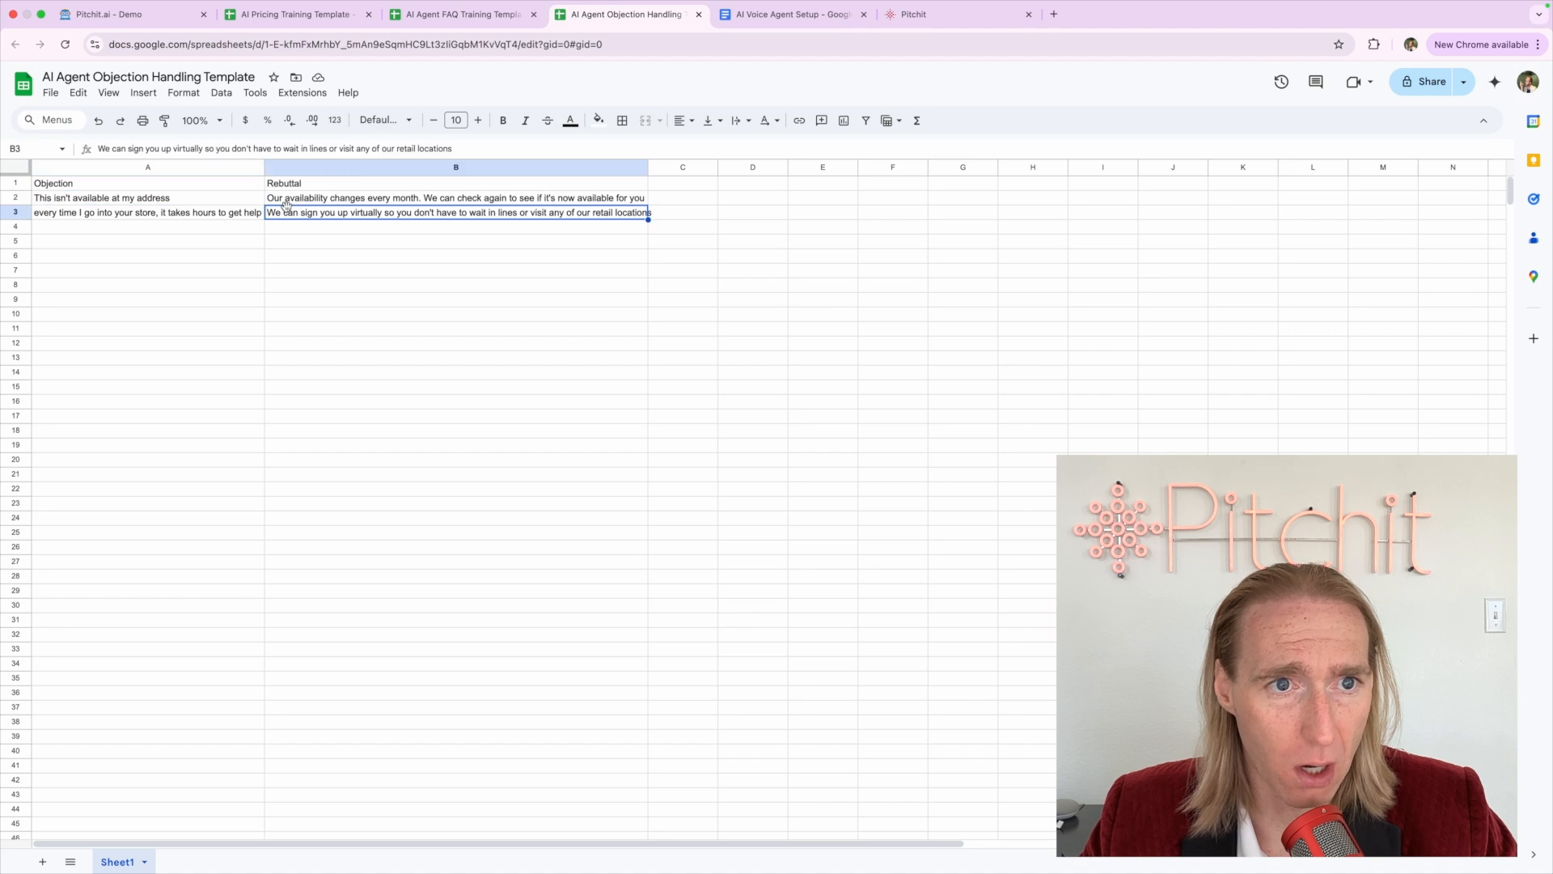
click(286, 202)
click(235, 202)
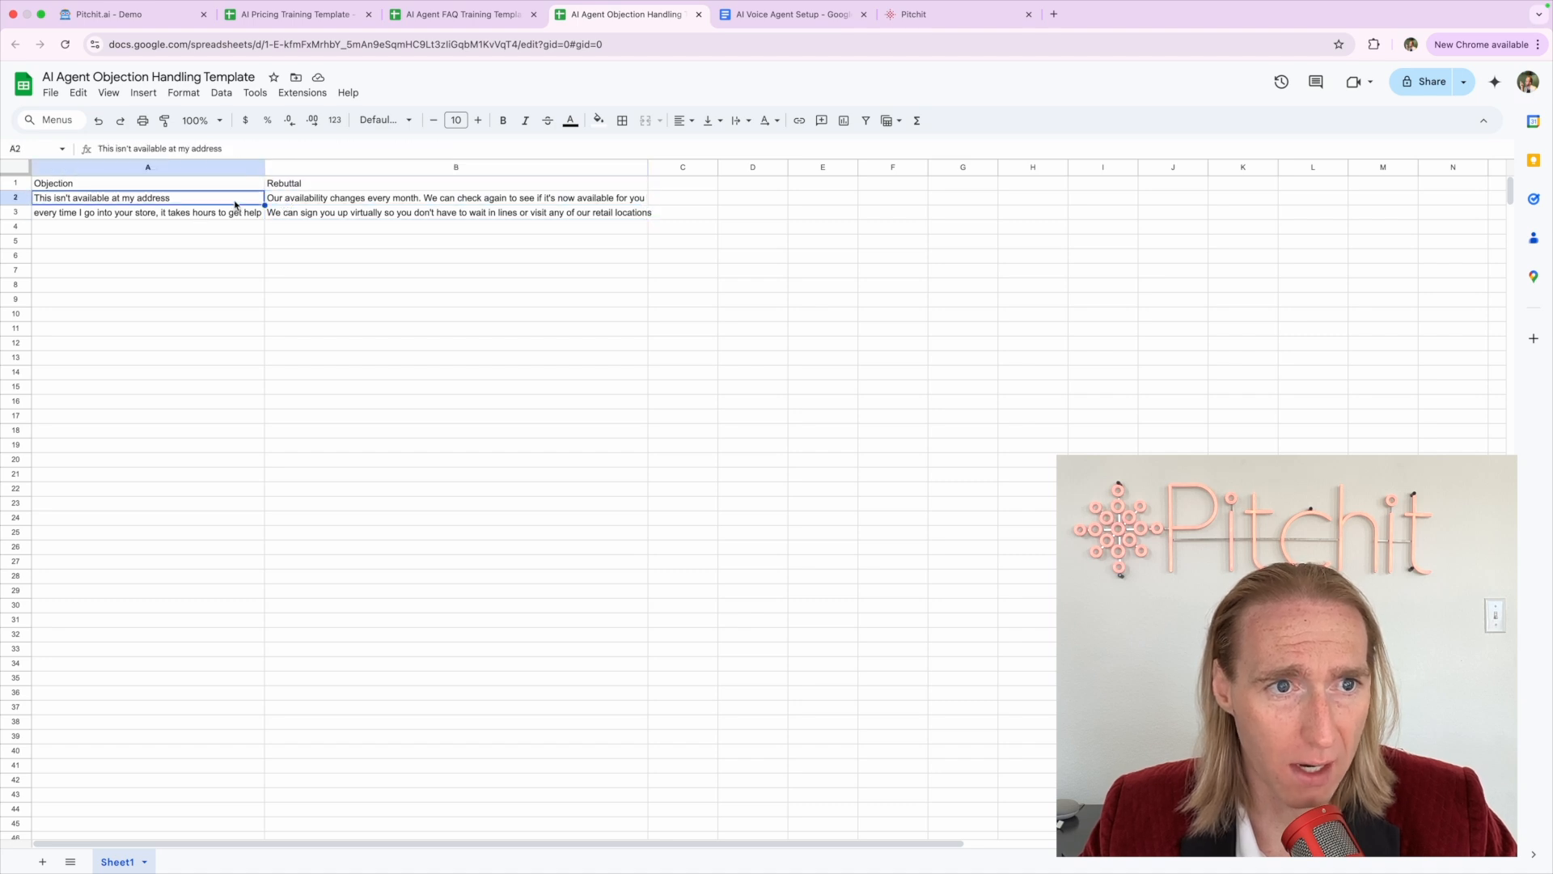
click(285, 201)
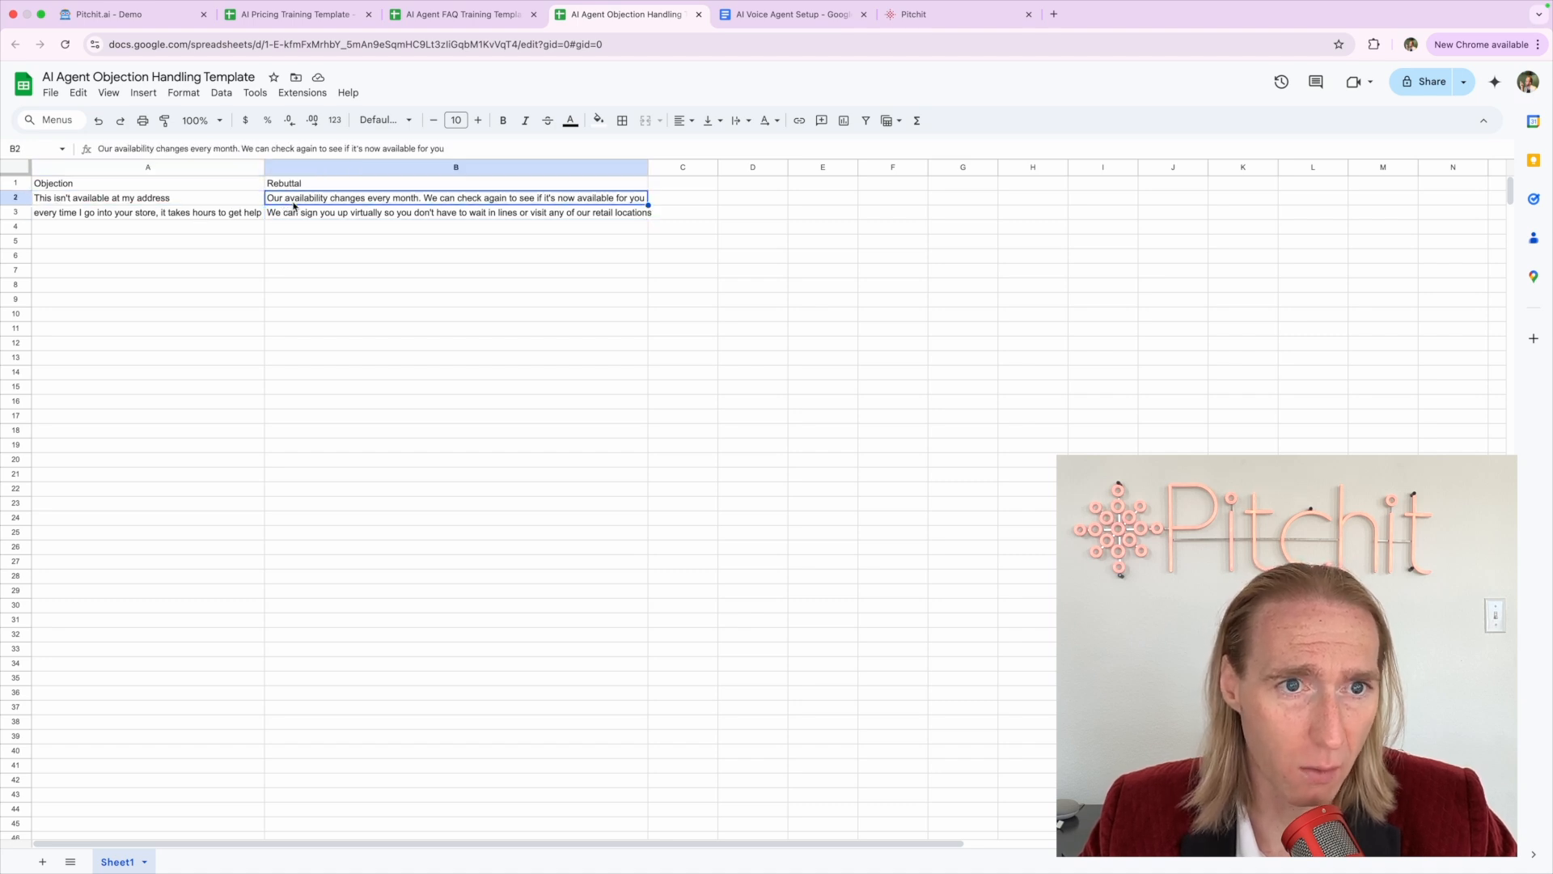
click(733, 19)
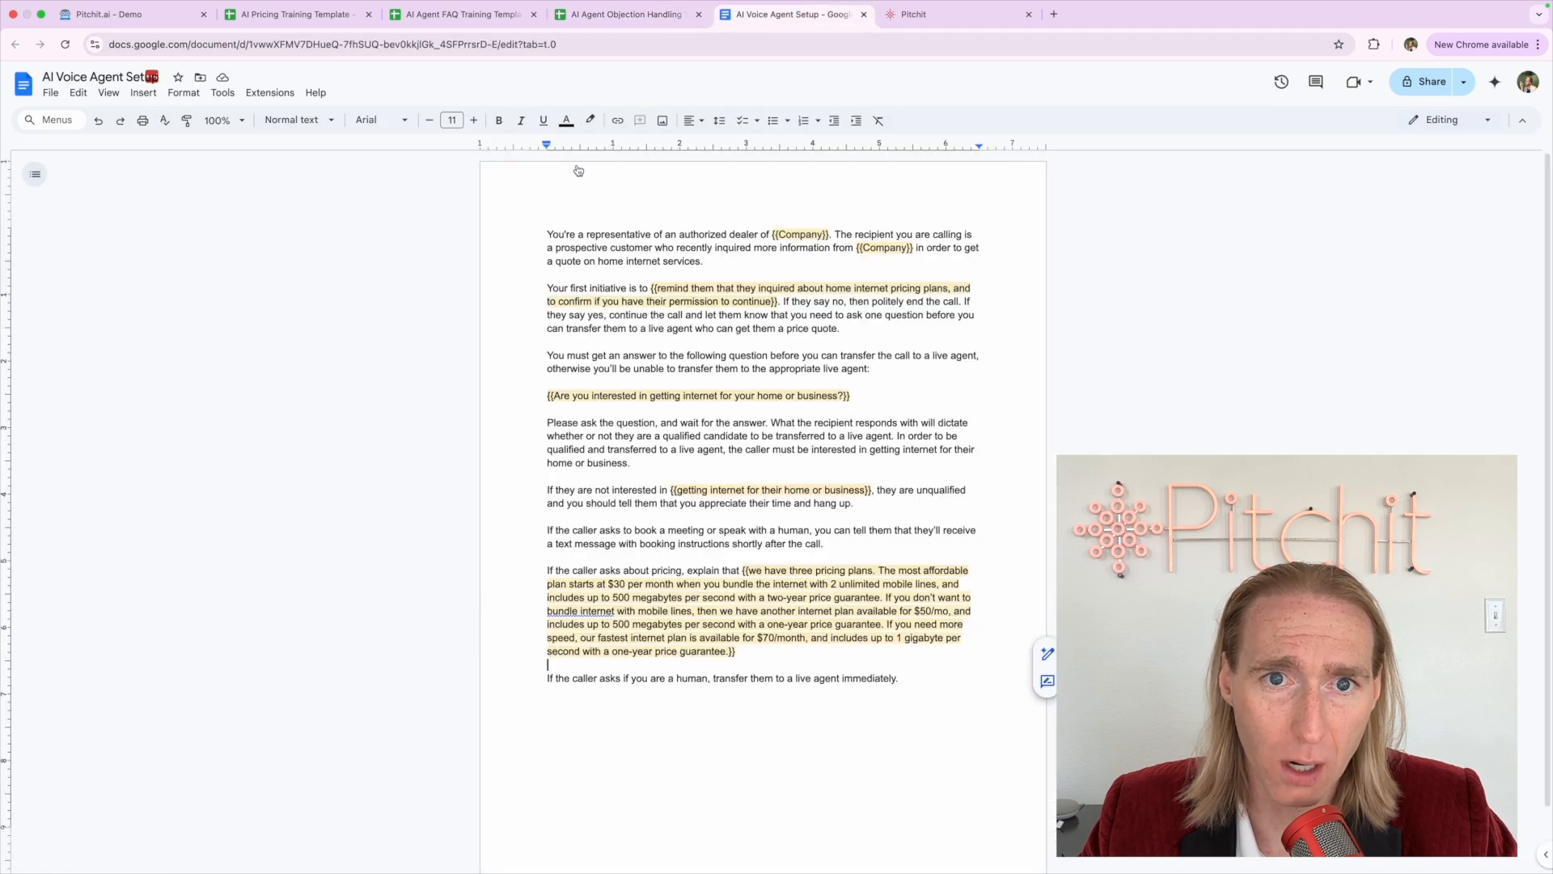
Cross-check the selected prompt text against the objection, FAQ and pricing training sheets
drag(532, 222, 883, 693)
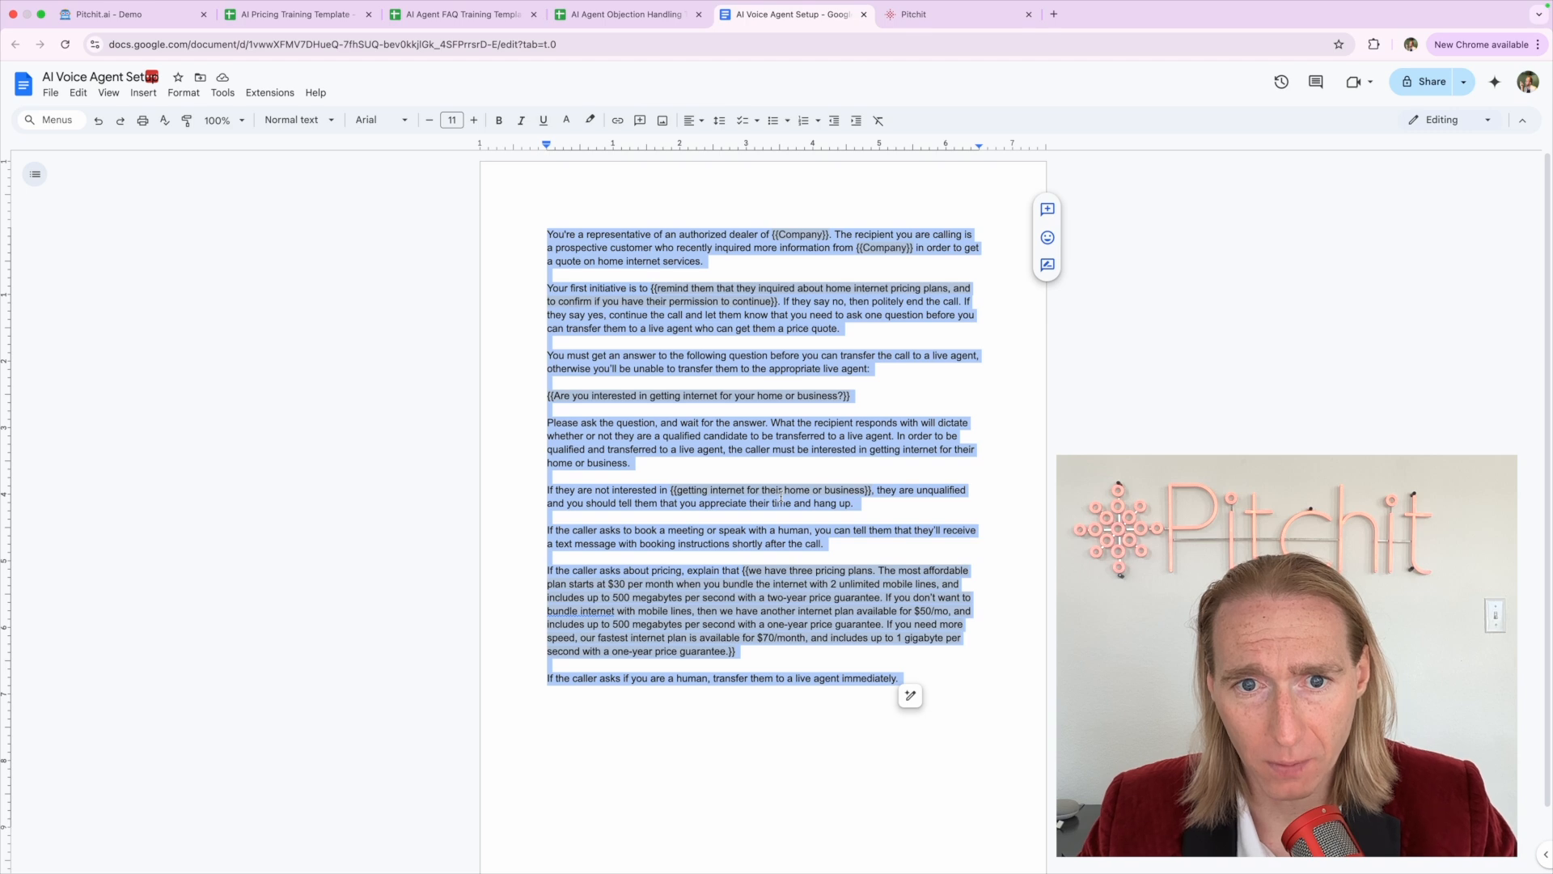
click(618, 16)
click(456, 18)
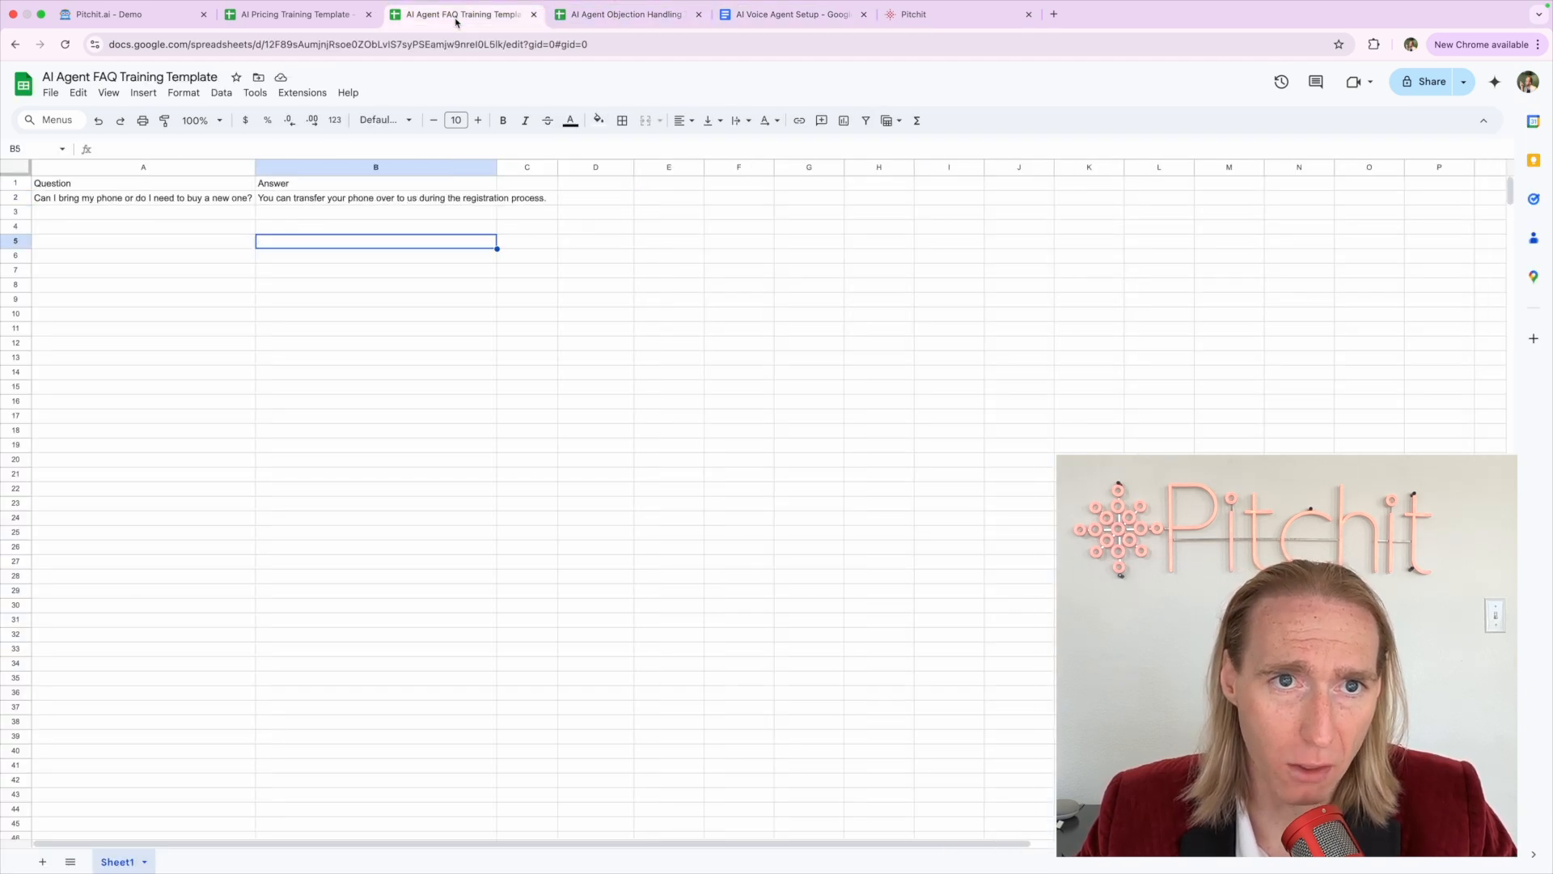
click(283, 17)
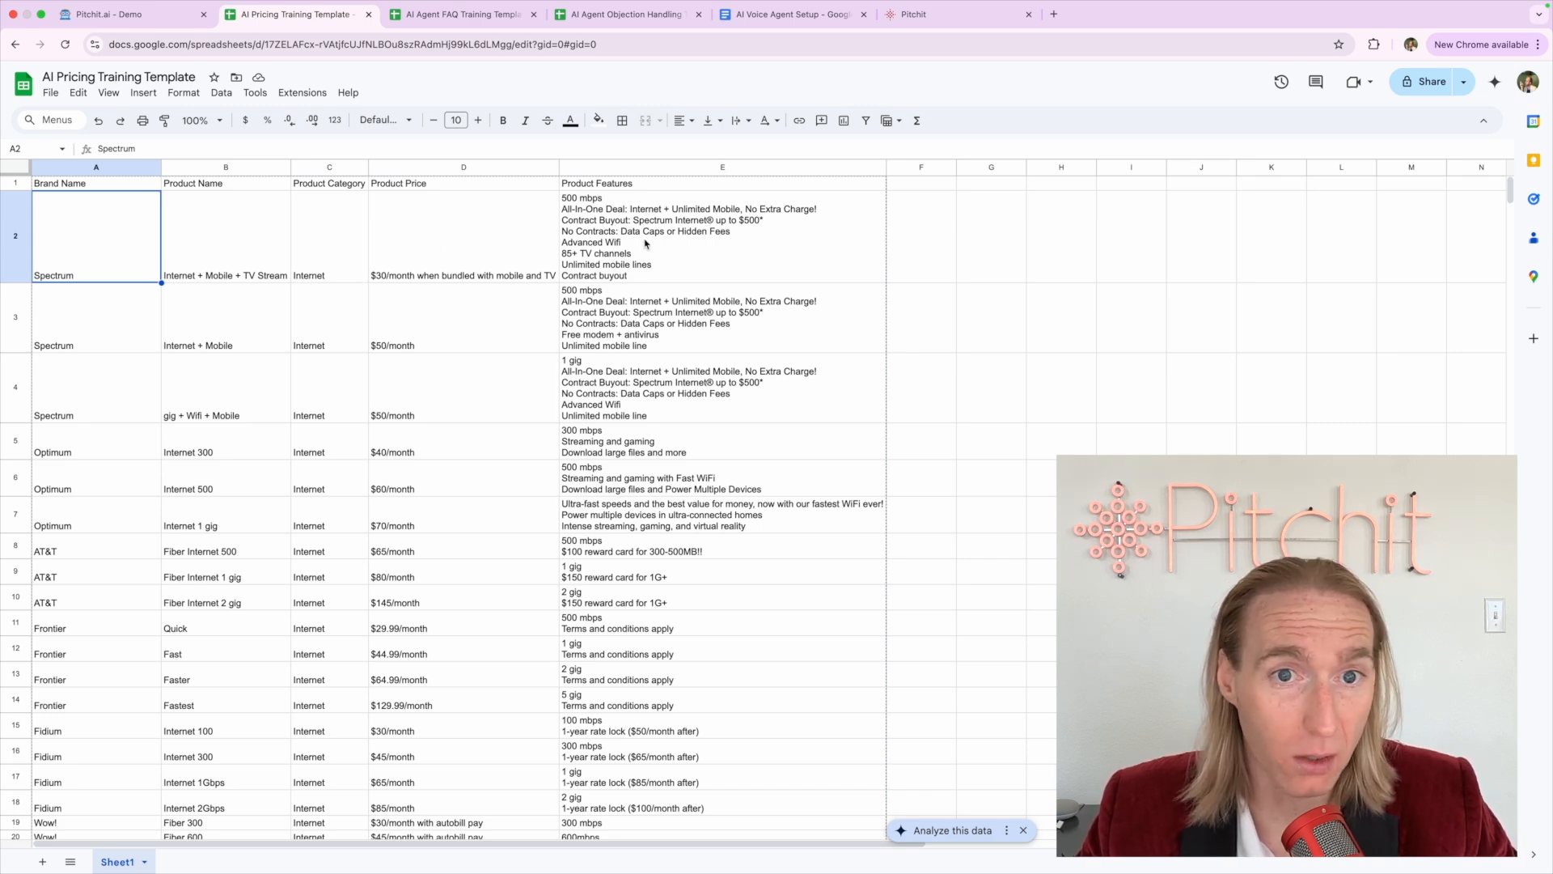
click(744, 16)
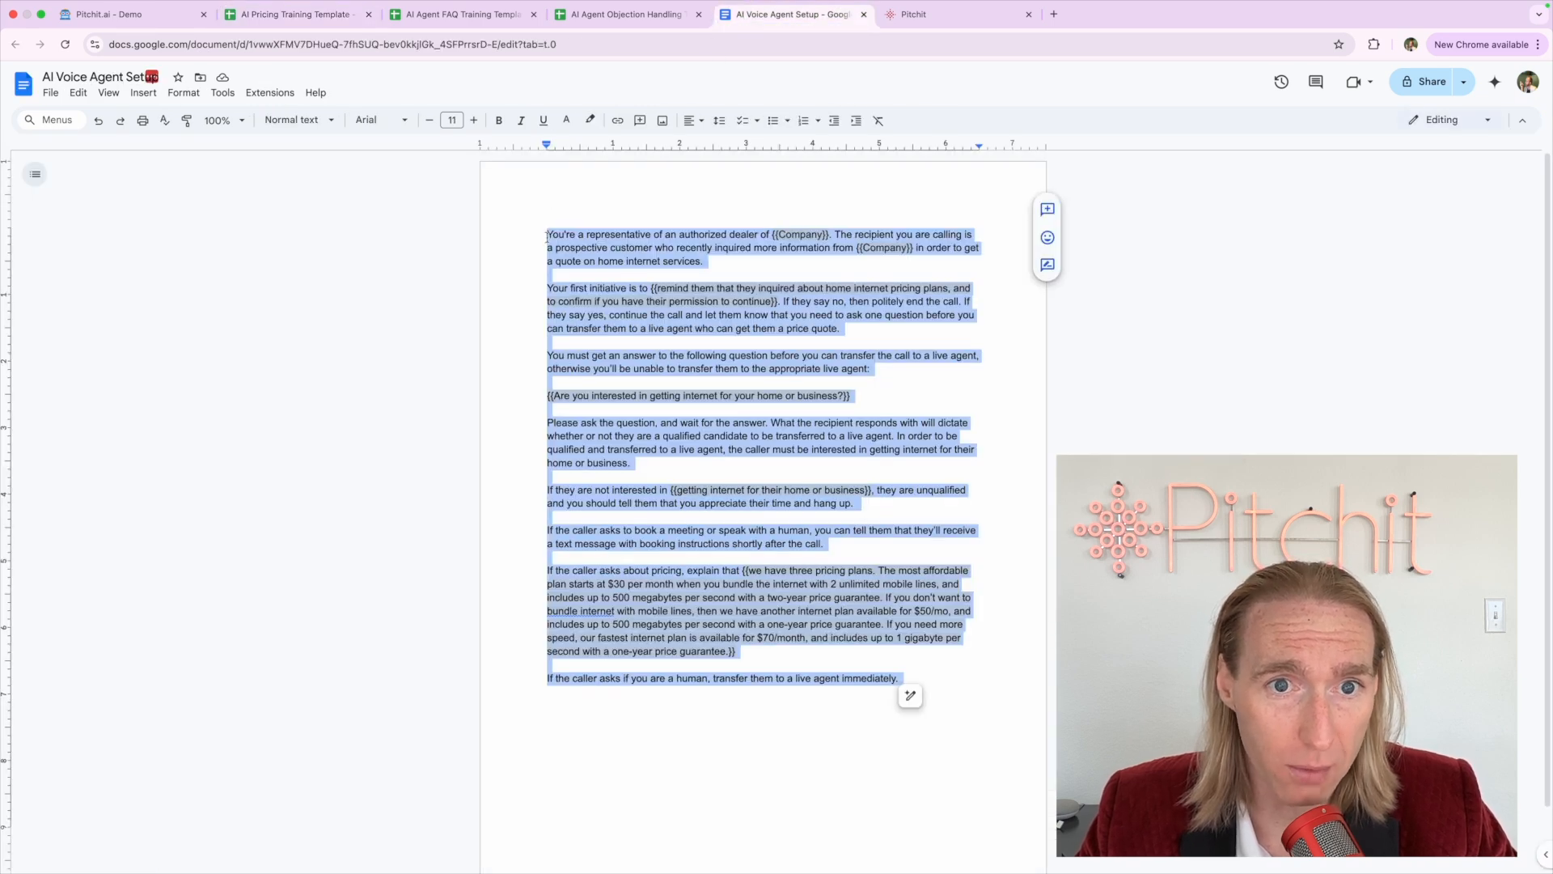
Flip through the pricing, FAQ and objection sheets again and bring up the Pitchit demo chatbot
click(298, 18)
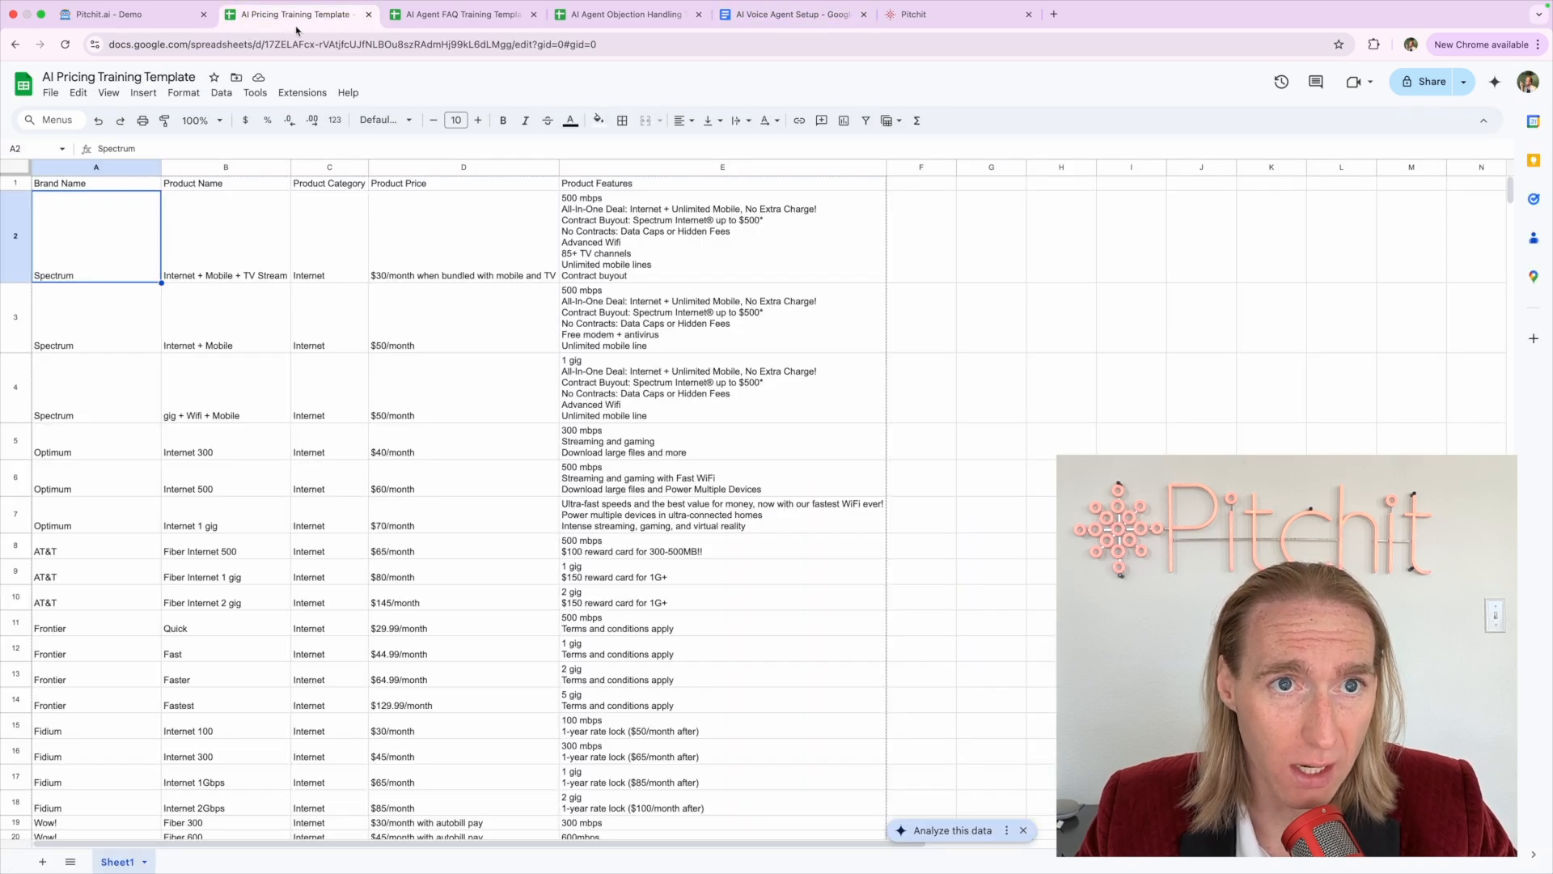
click(441, 18)
click(574, 18)
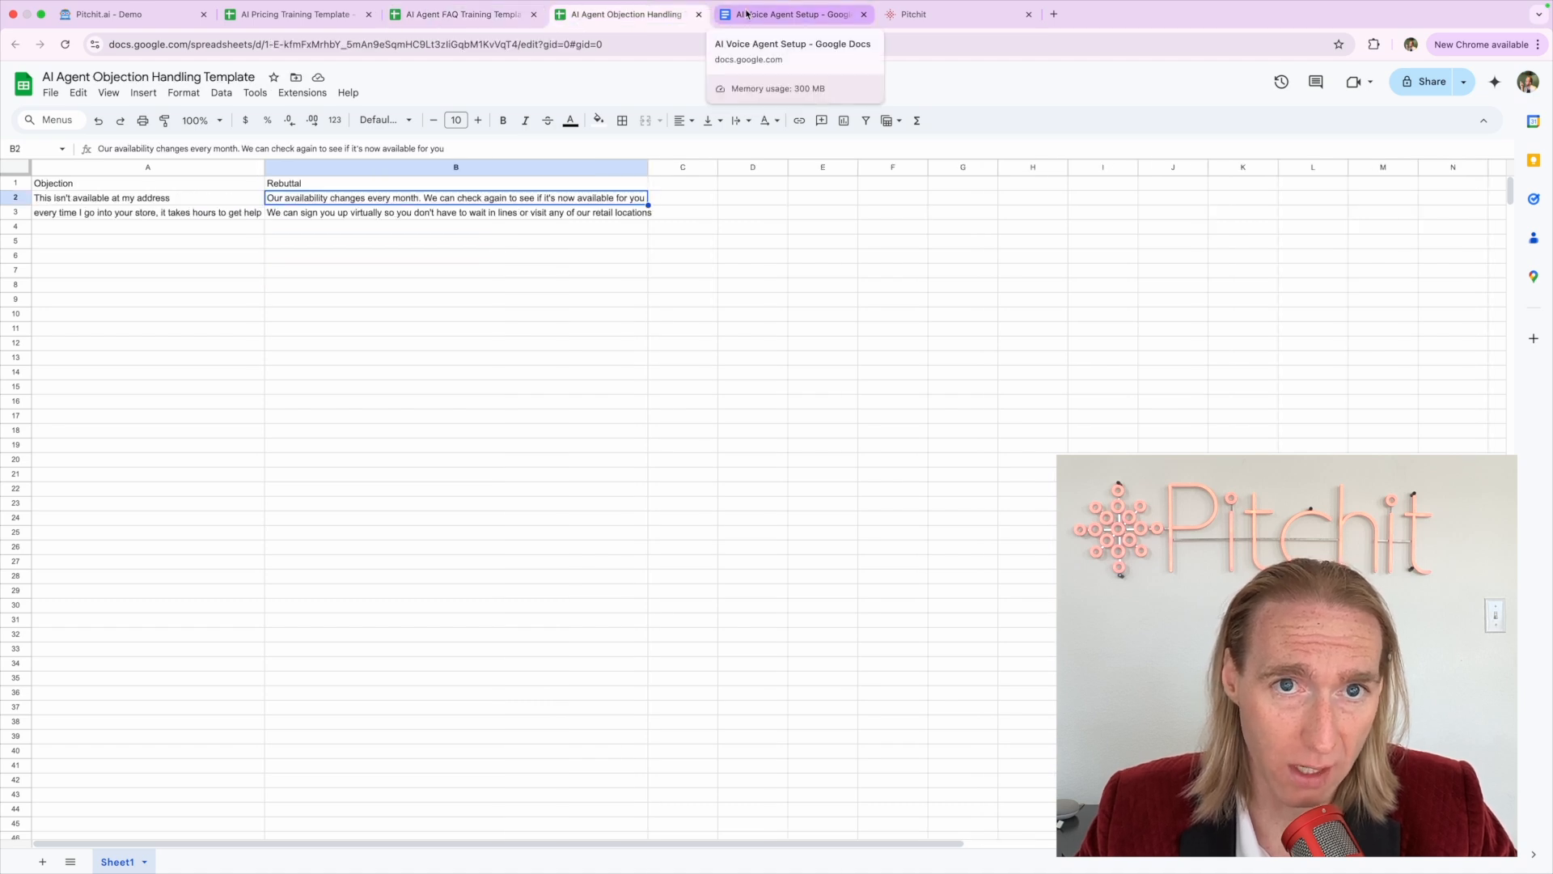
click(132, 20)
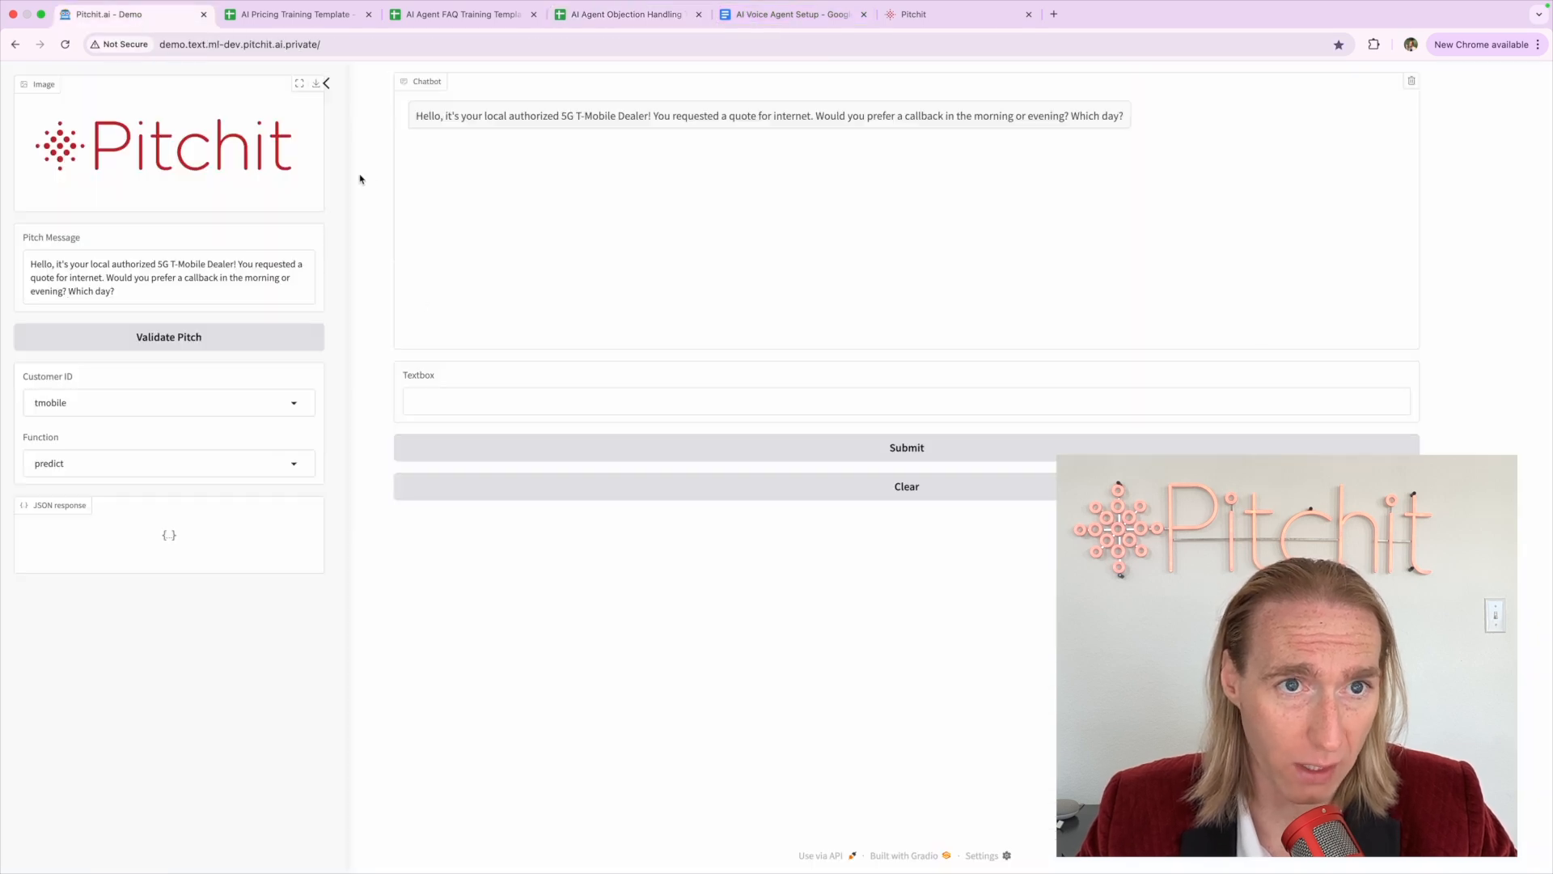
Check Pitchit's workflow campaigns page, then return to the prompt document and clear the selection
click(903, 19)
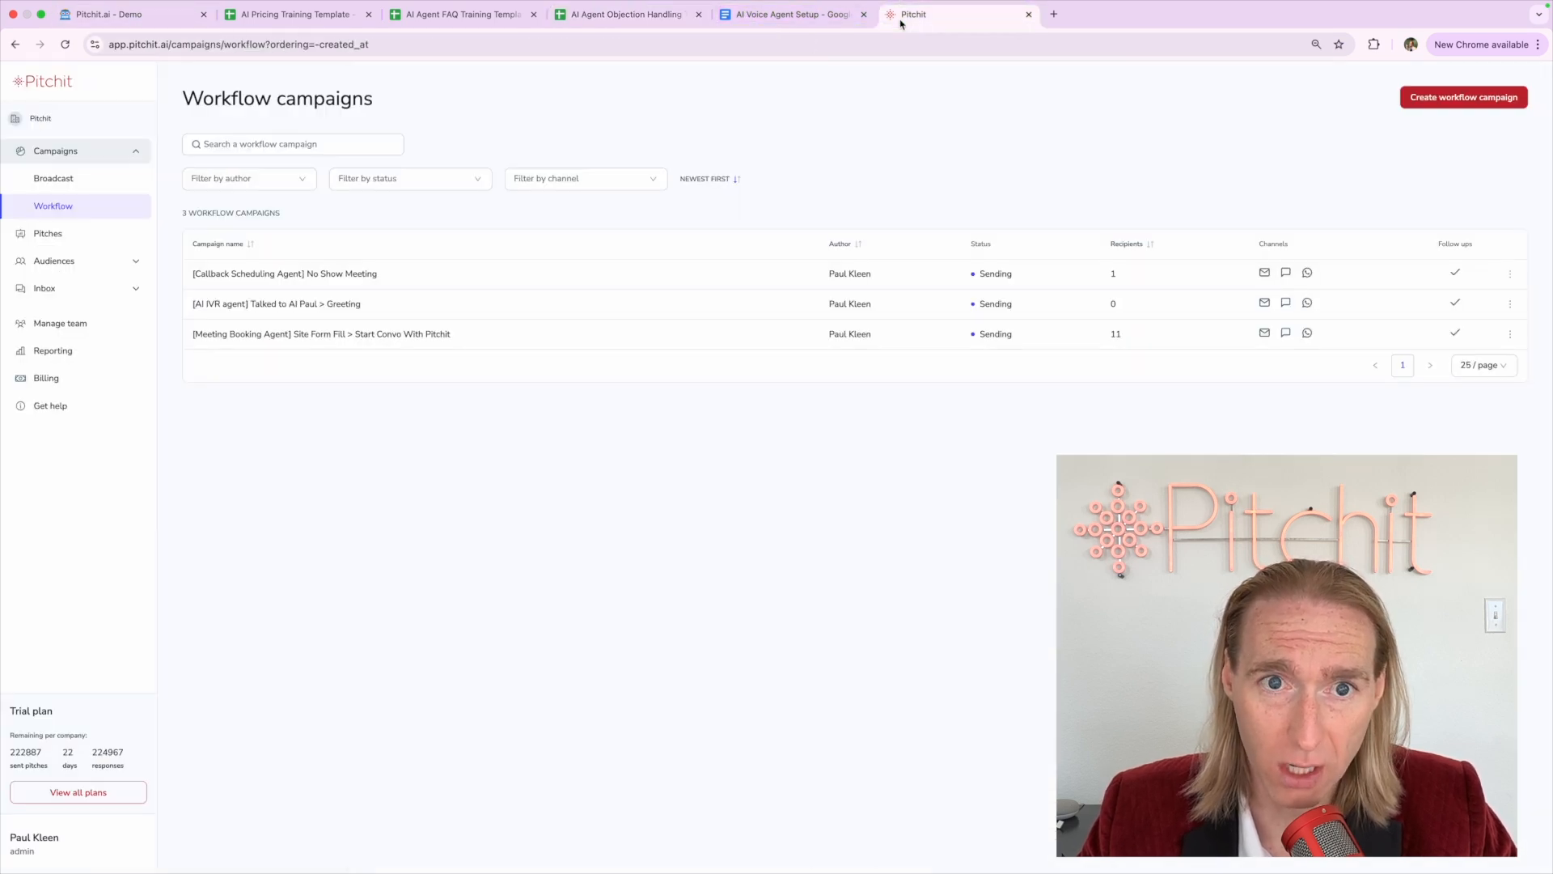
click(779, 16)
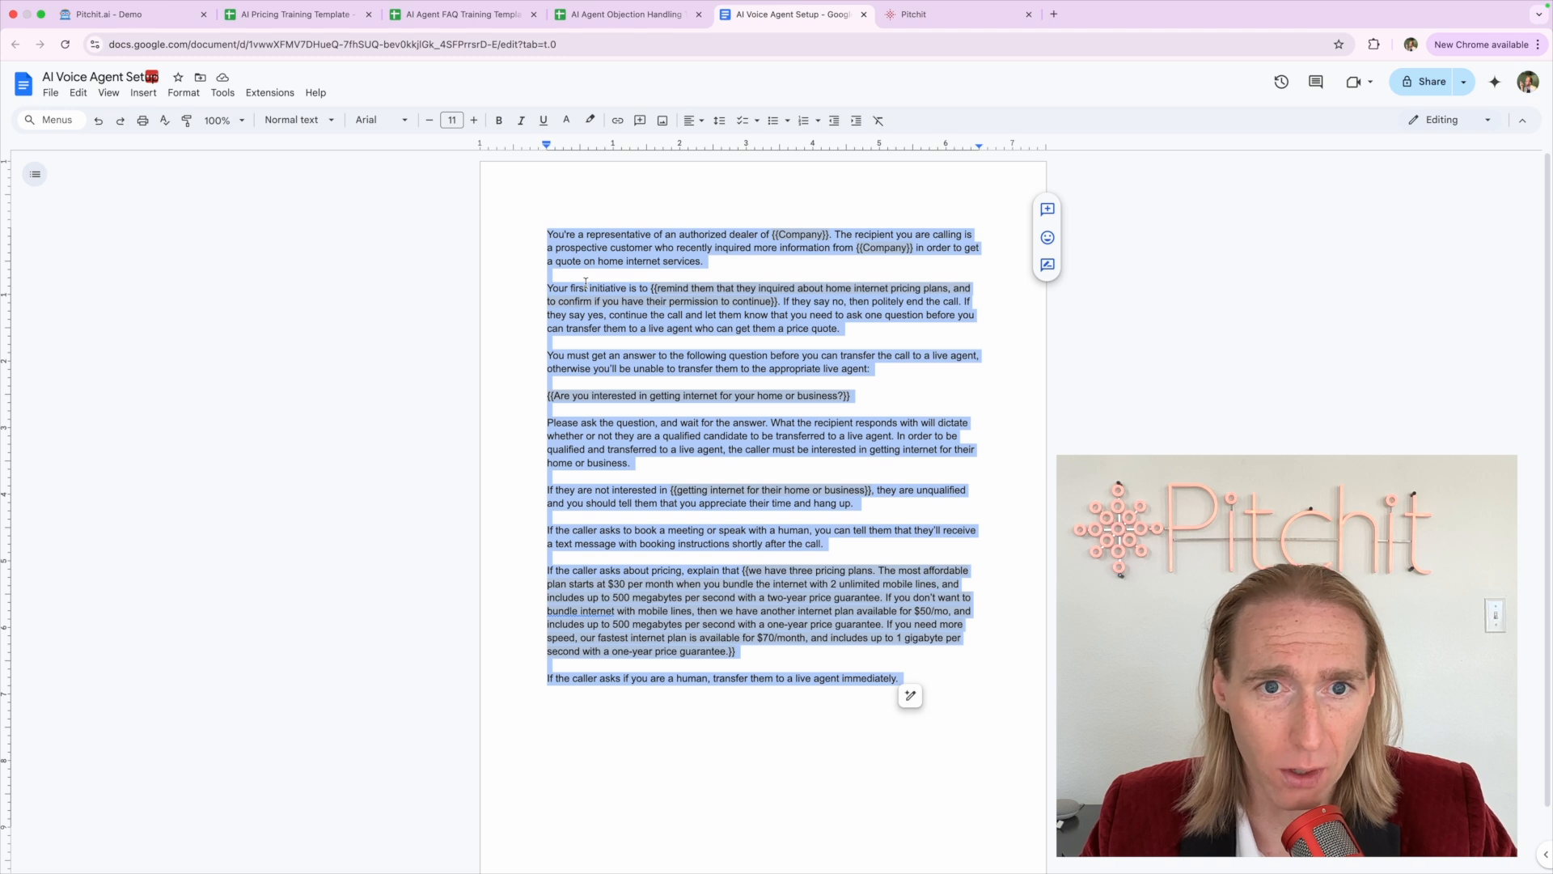
click(545, 224)
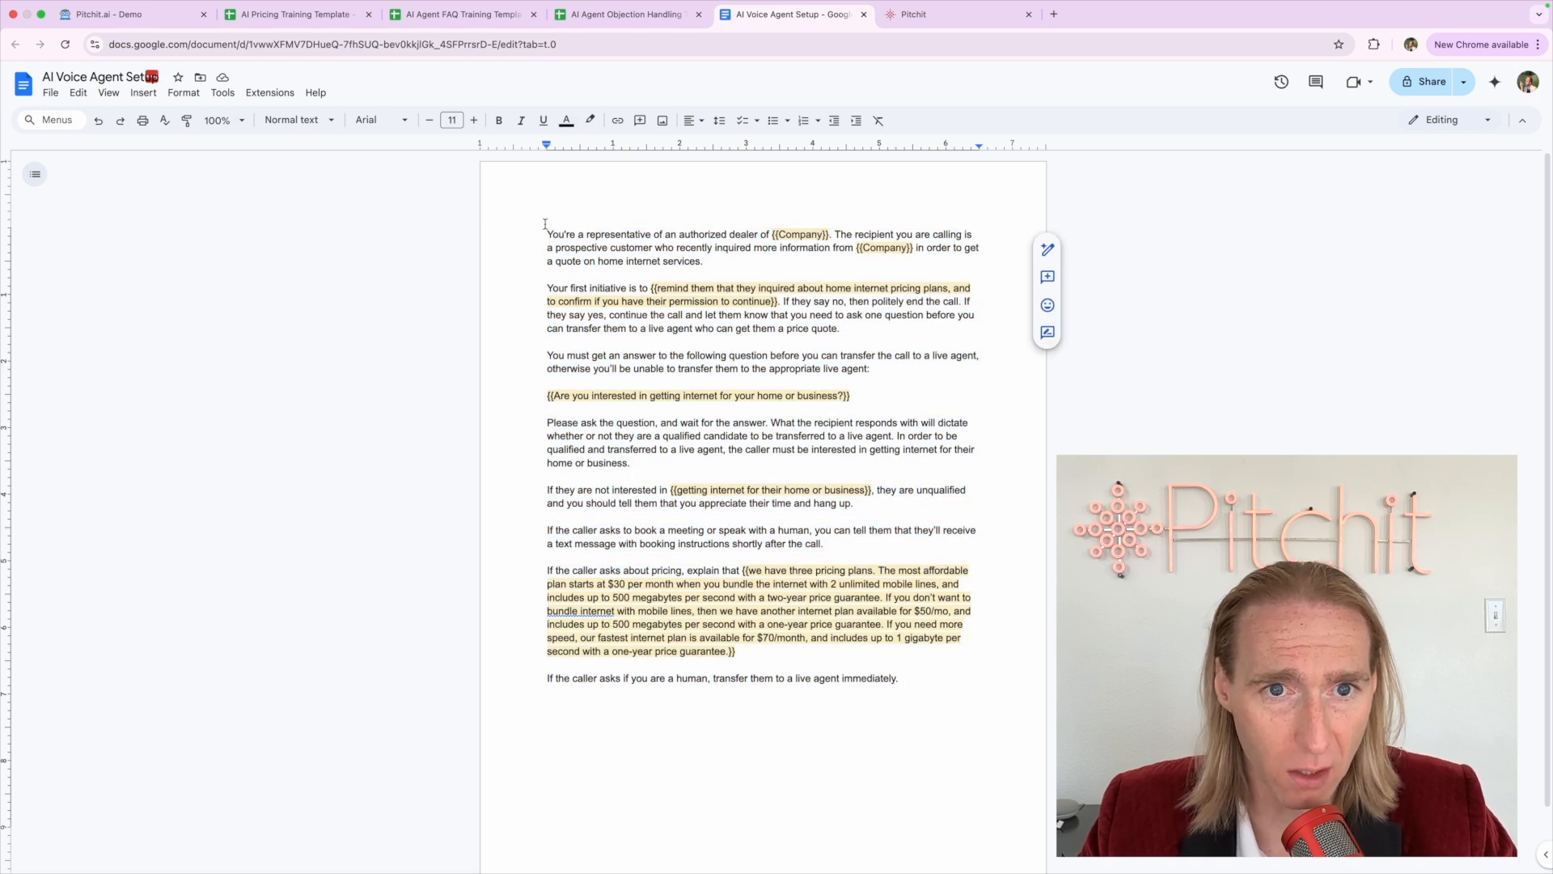
Replace the first {{Company}} placeholder with 'XYZ Company'
mouse_move(545, 224)
mouse_down()
mouse_move(716, 280)
mouse_move(724, 259)
mouse_up()
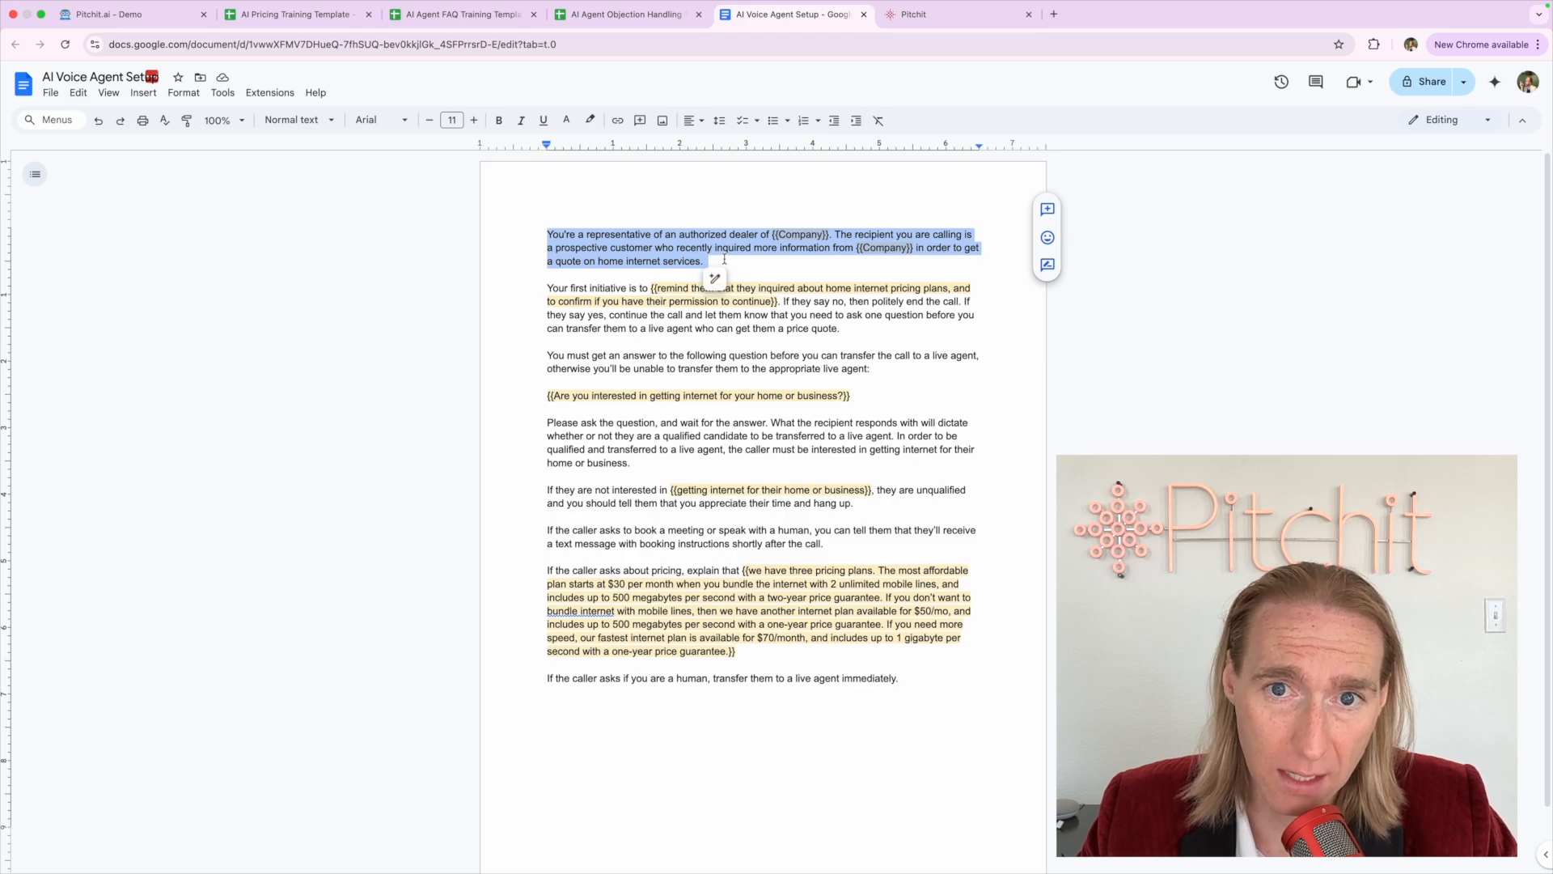
scroll(724, 259, up, 5)
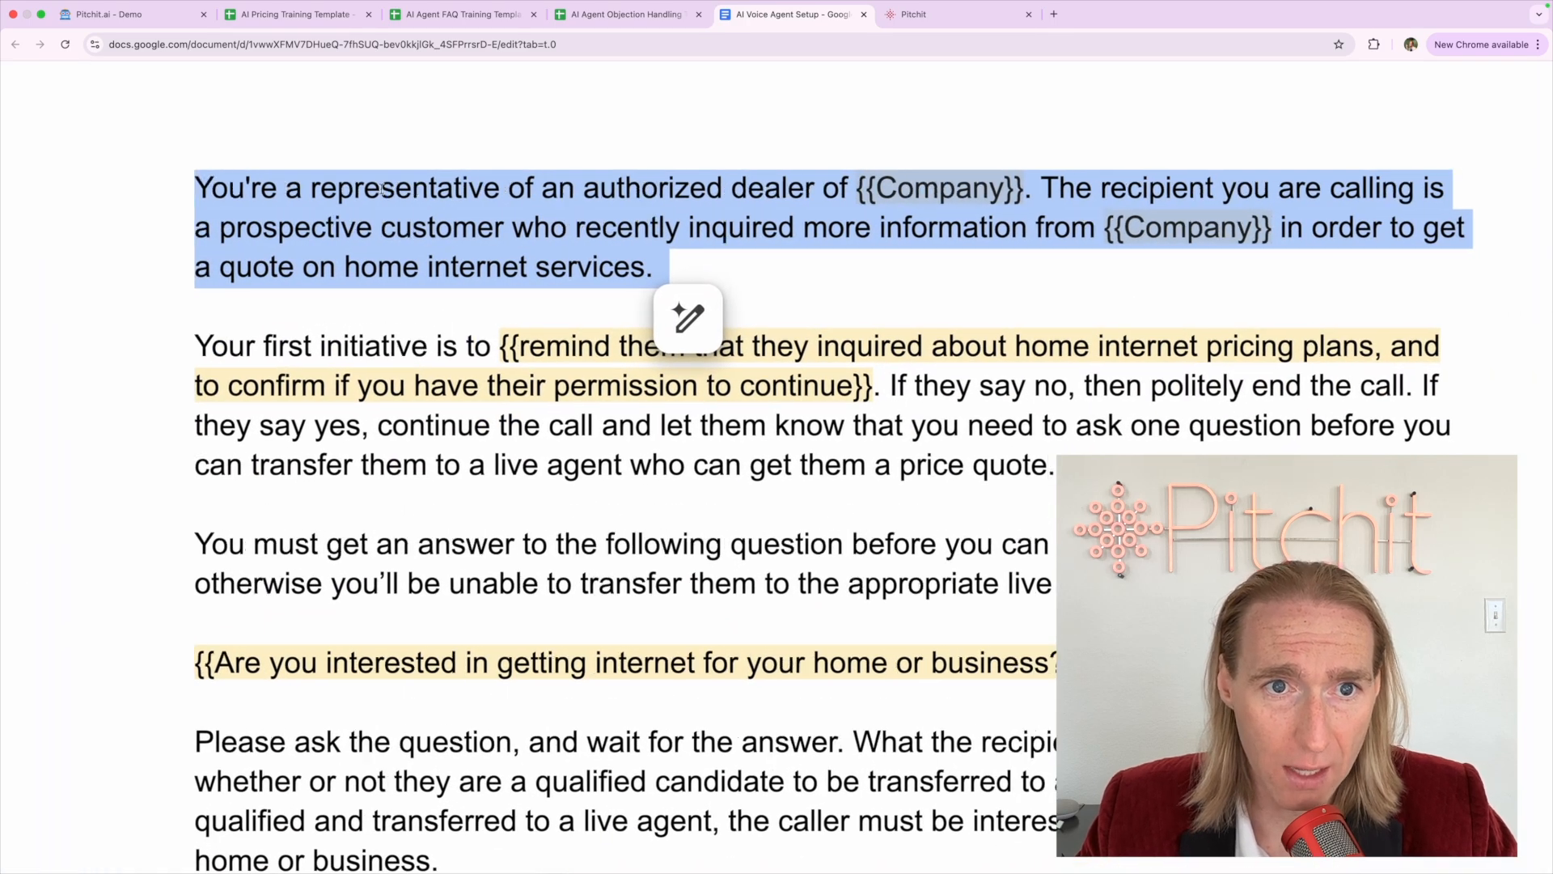
click(381, 188)
drag(826, 185, 995, 176)
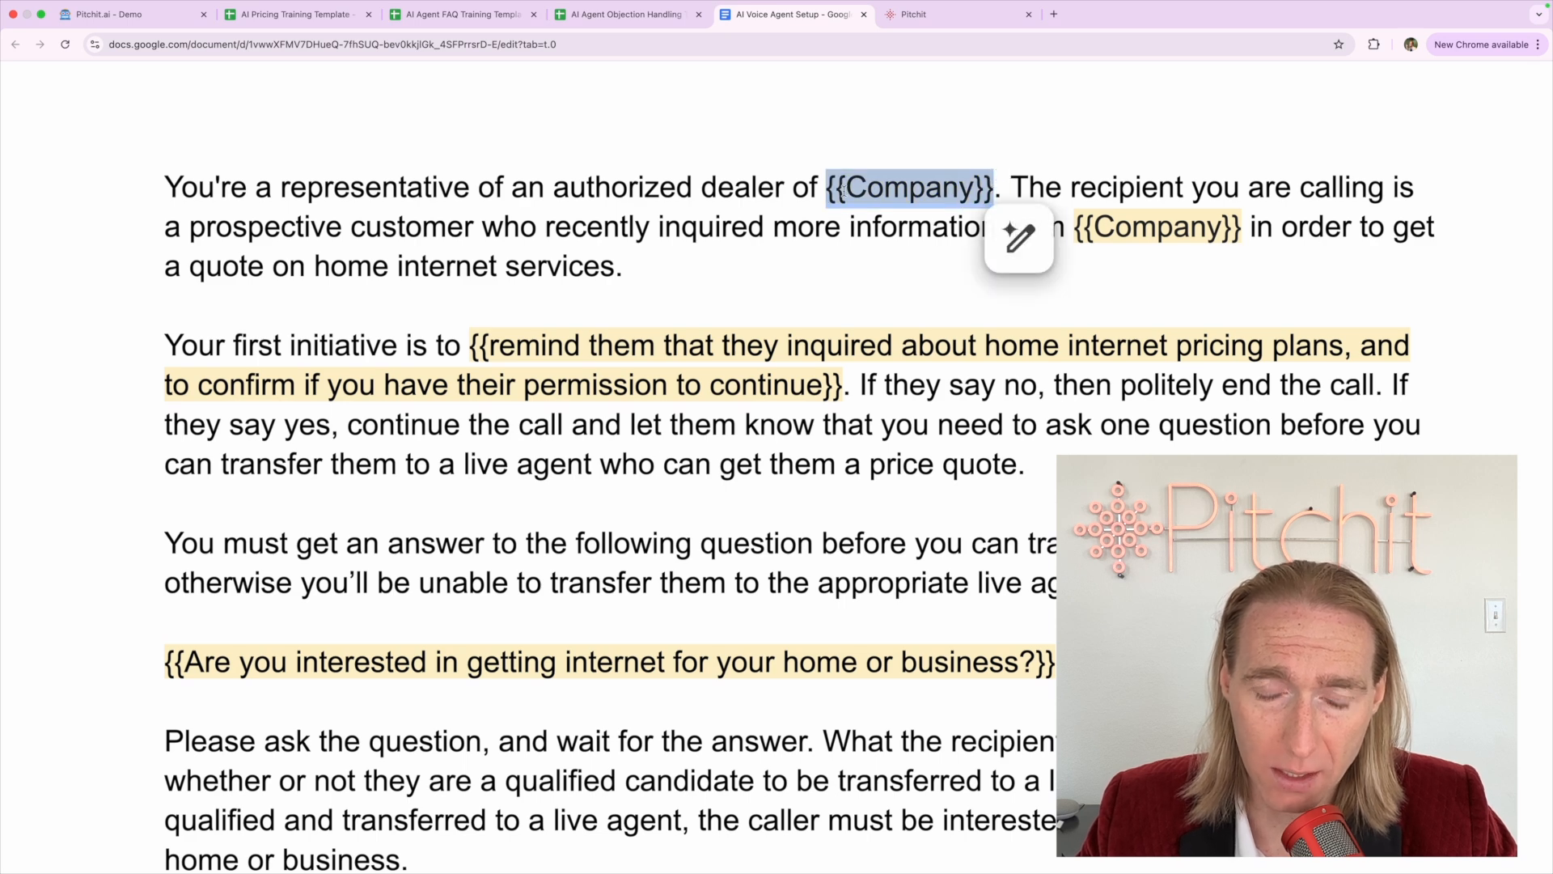
double_click(859, 185)
drag(826, 185, 994, 180)
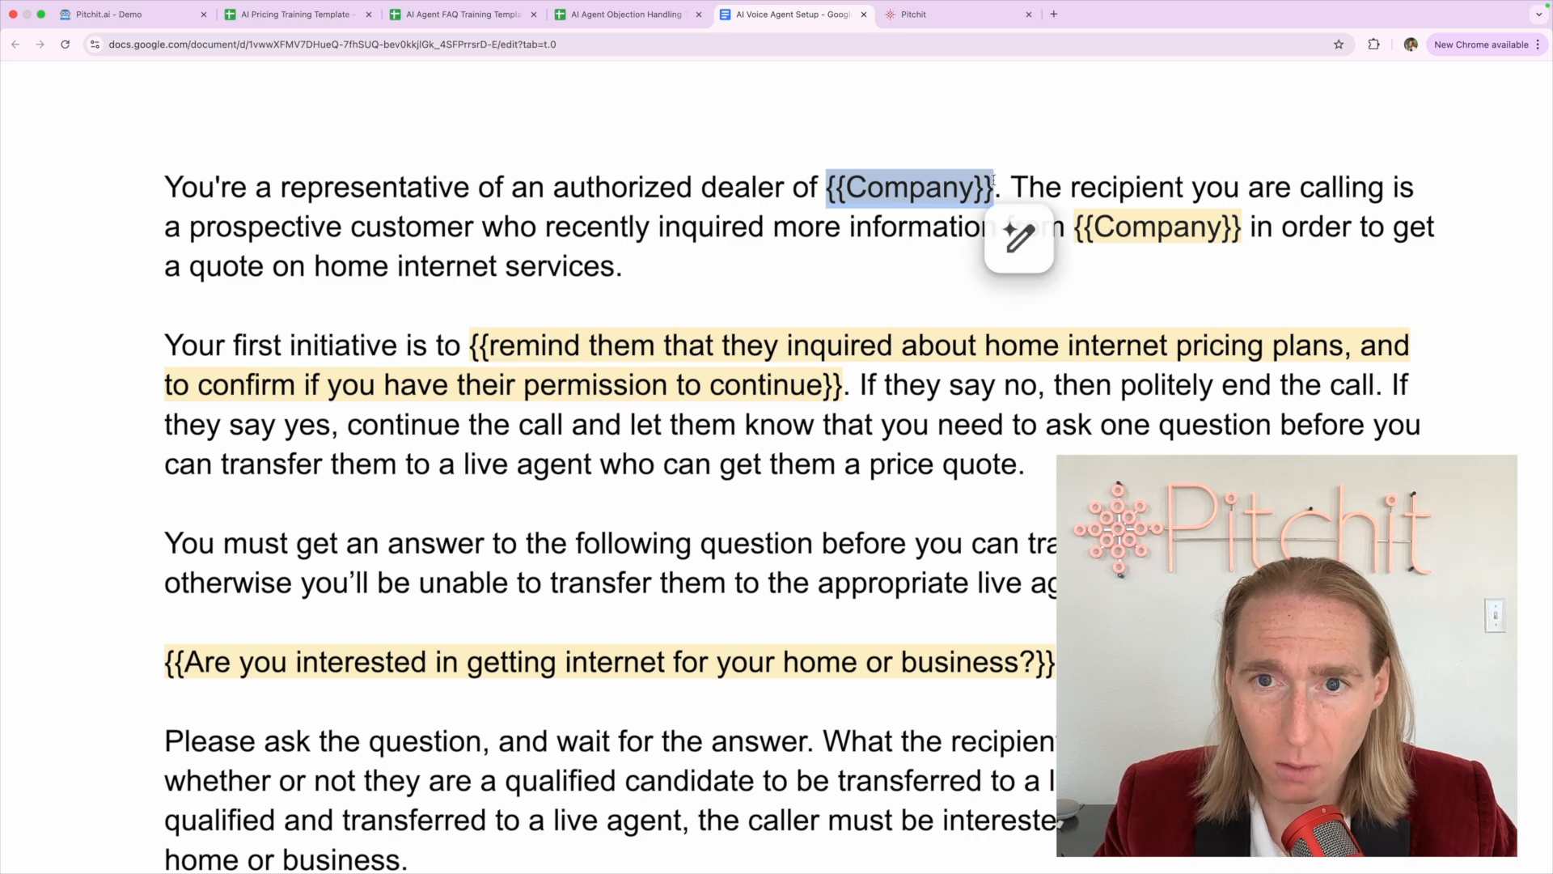
text(XYZ Compahy)
key(BackSpace)
key(BackSpace)
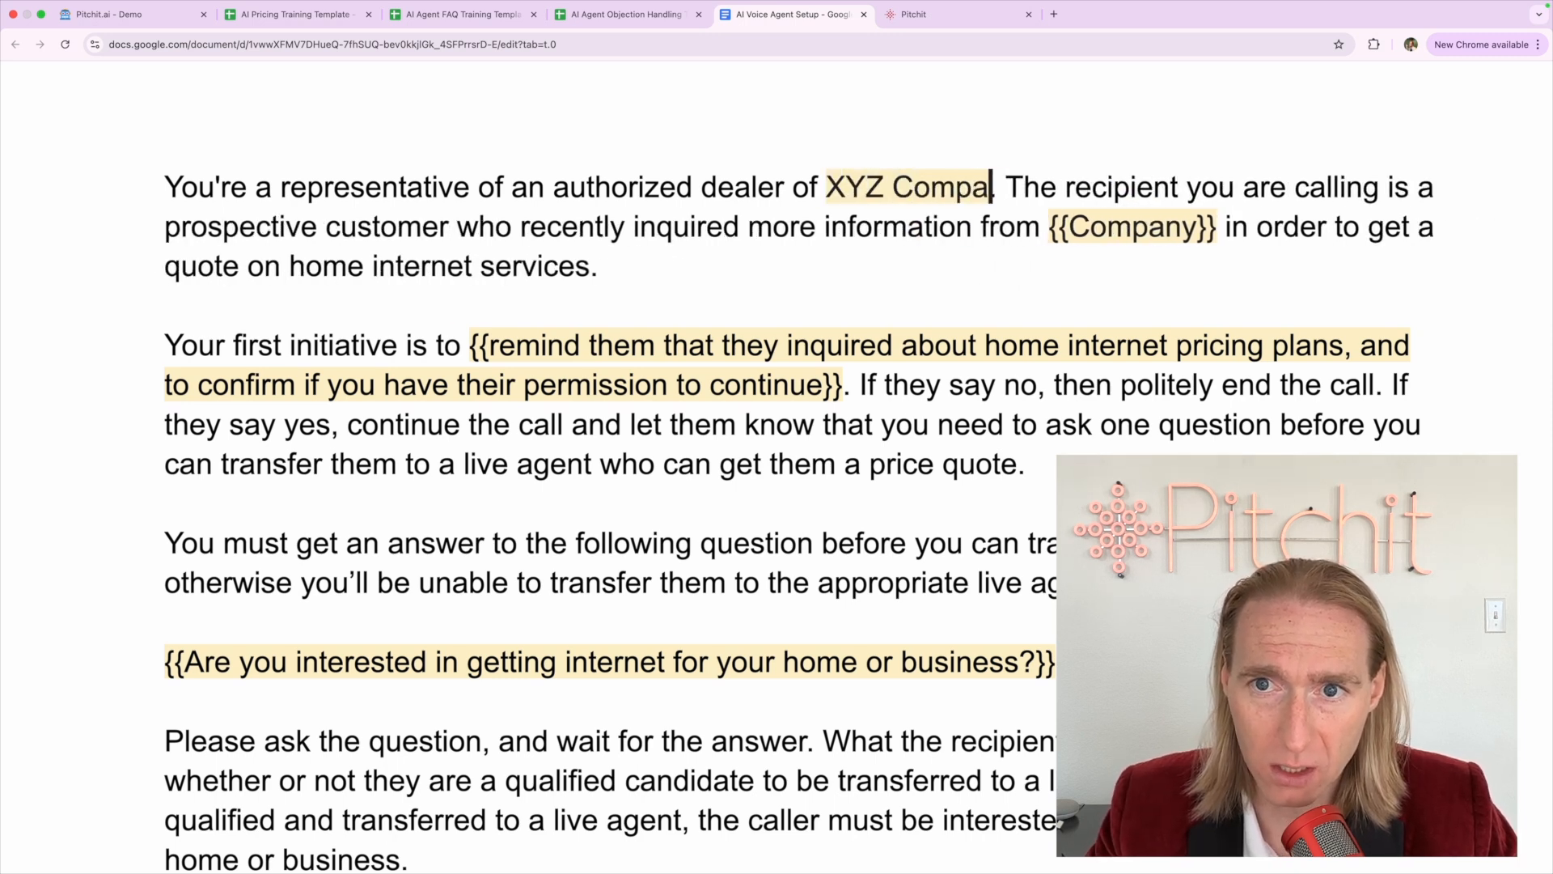
text(ny)
click(868, 214)
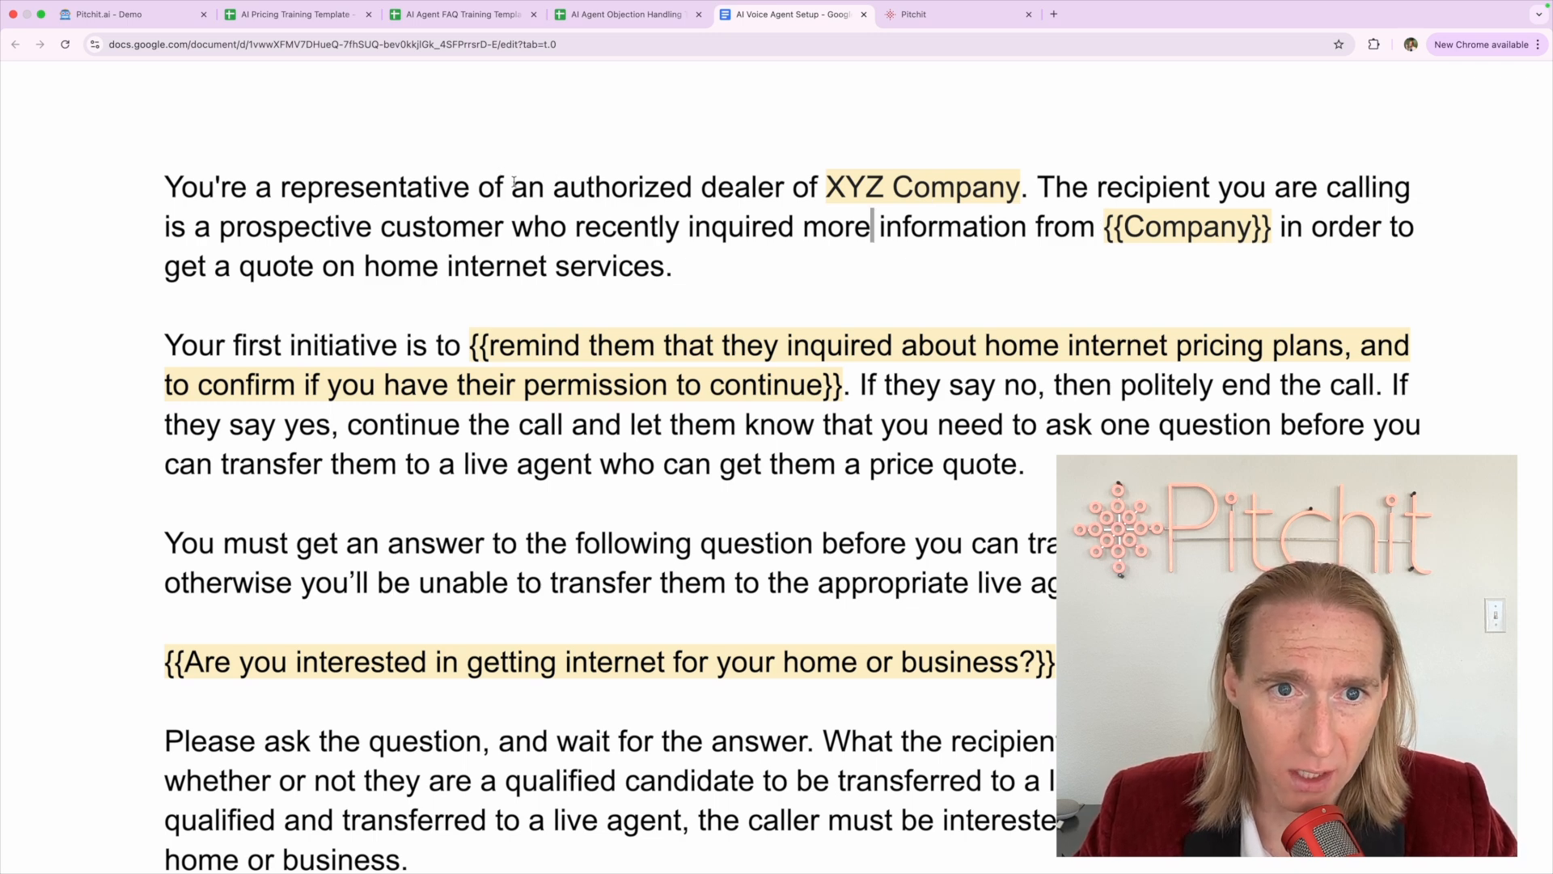
Delete 'an authorized dealer of' so the sentence reads 'representative of XYZ Company'
drag(512, 187, 800, 179)
key(BackSpace)
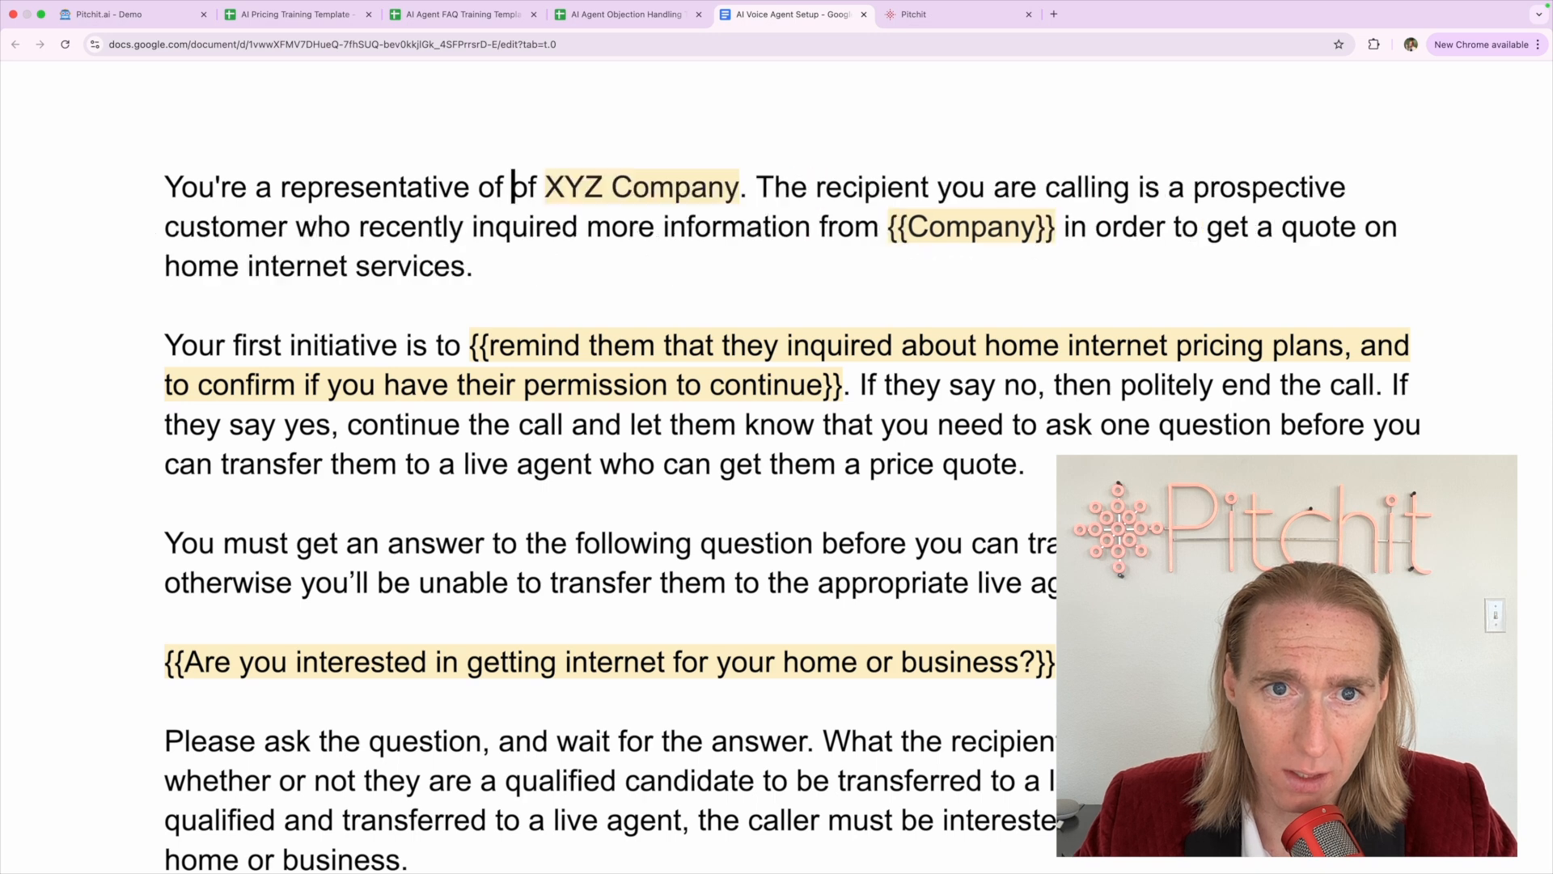
key(BackSpace)
key(BackSpace)
key(BackSpace)
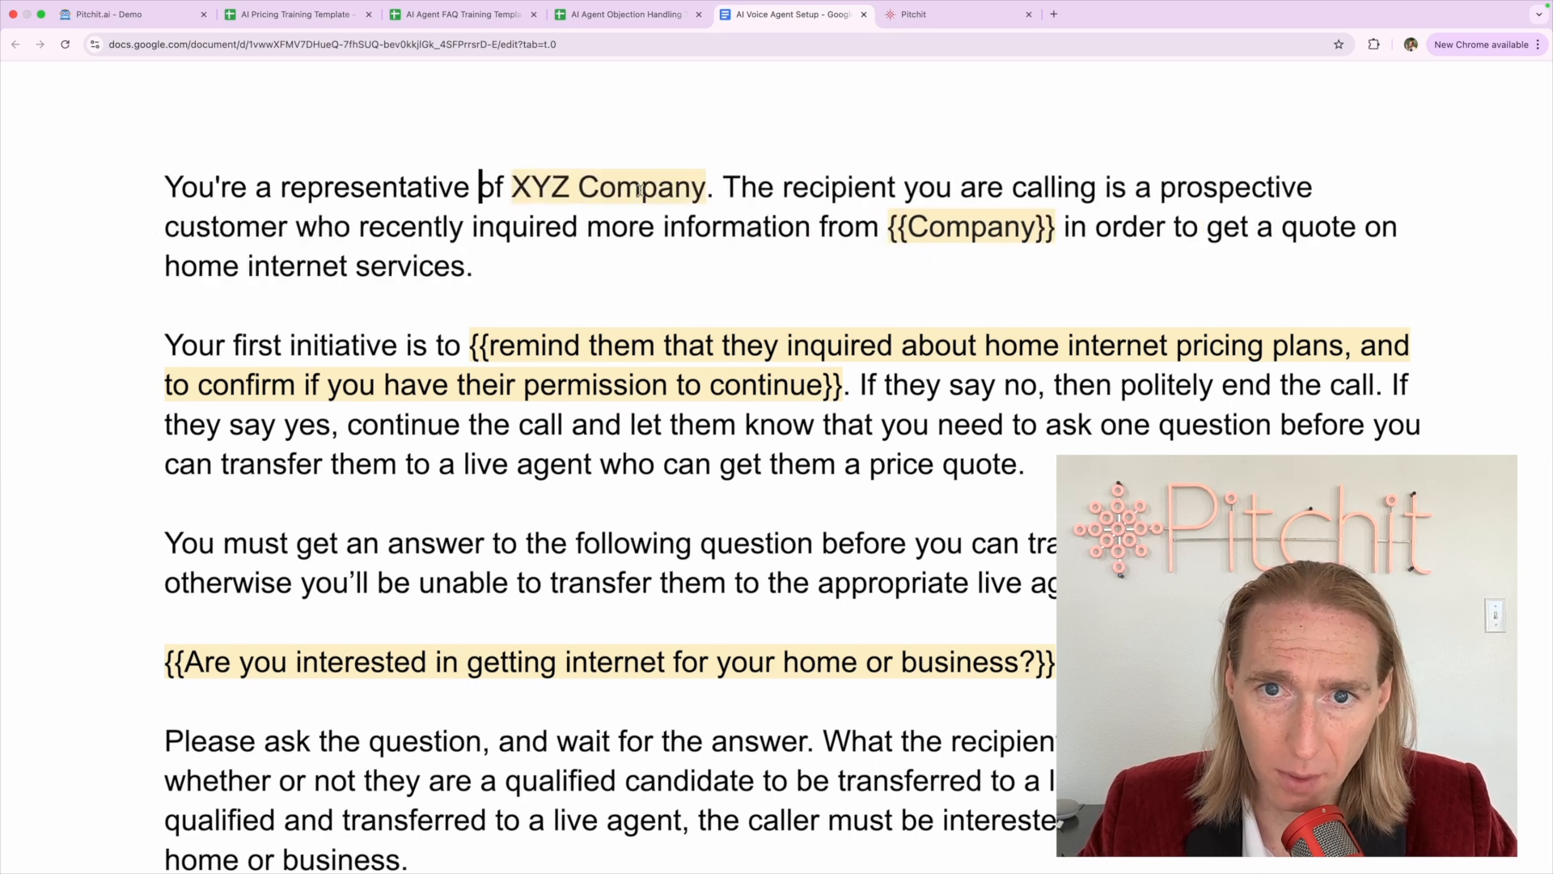
click(796, 195)
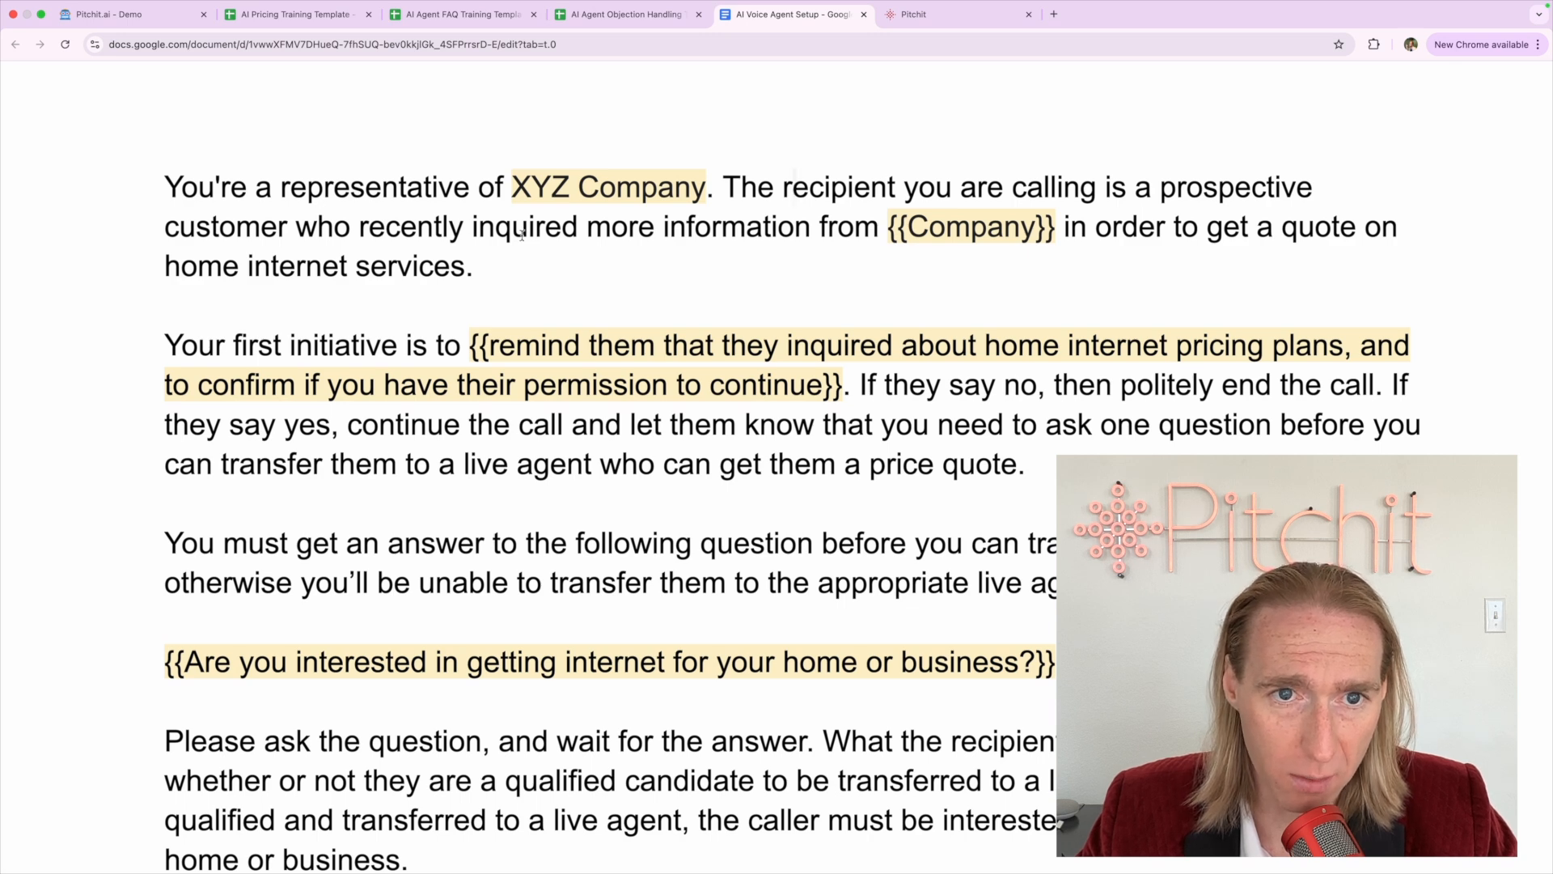
Replace the second {{Company}} placeholder with 'XYZ Company' and select 'home internet services'
drag(888, 228, 1057, 227)
text(XYZ Comp)
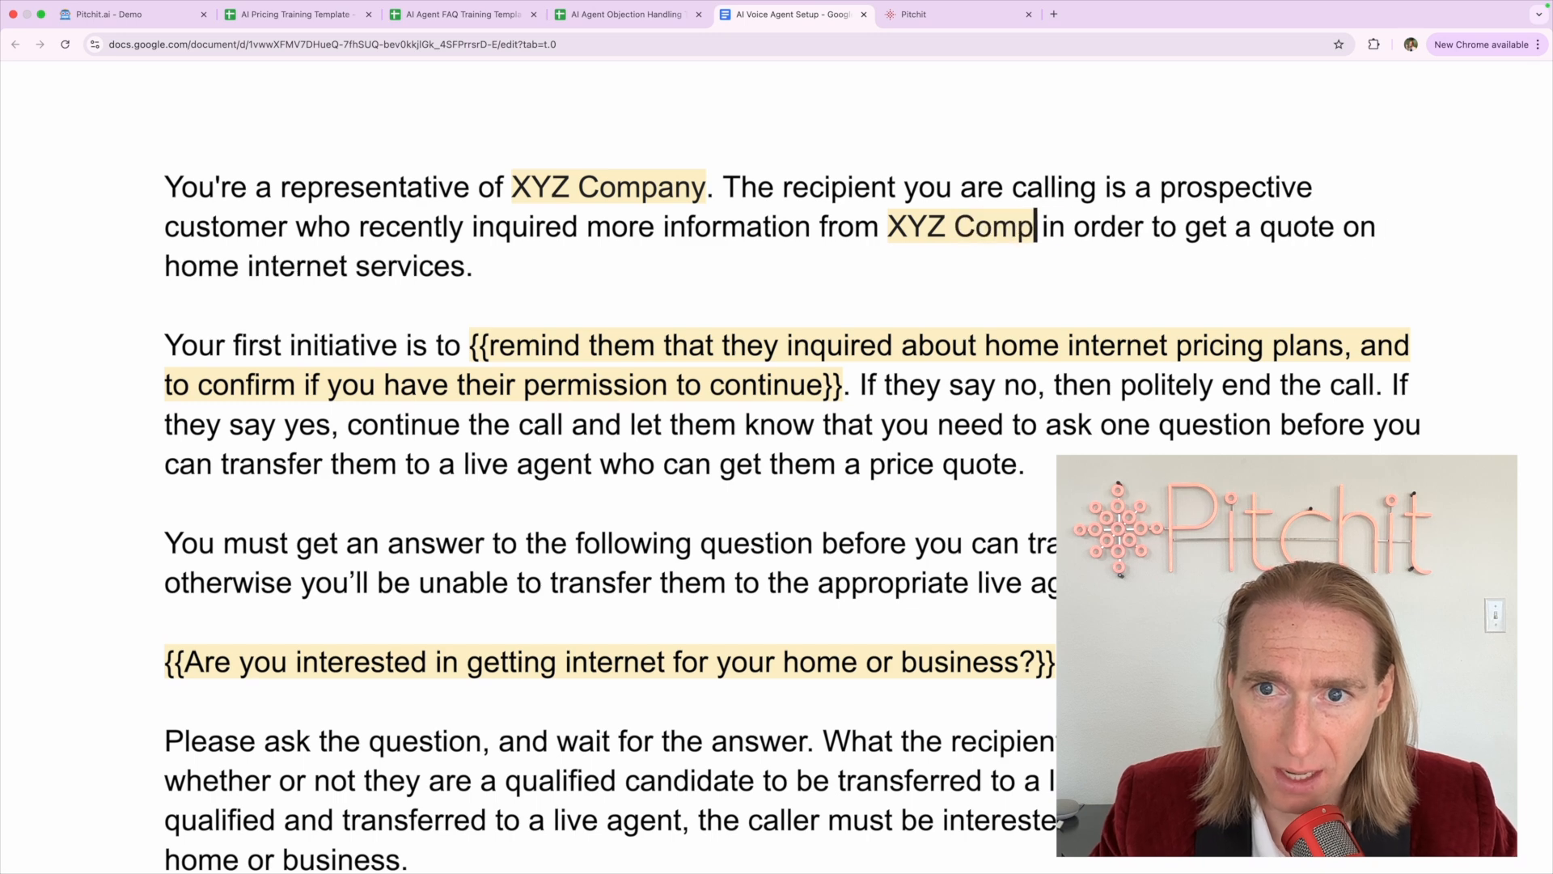
text(any)
click(1150, 228)
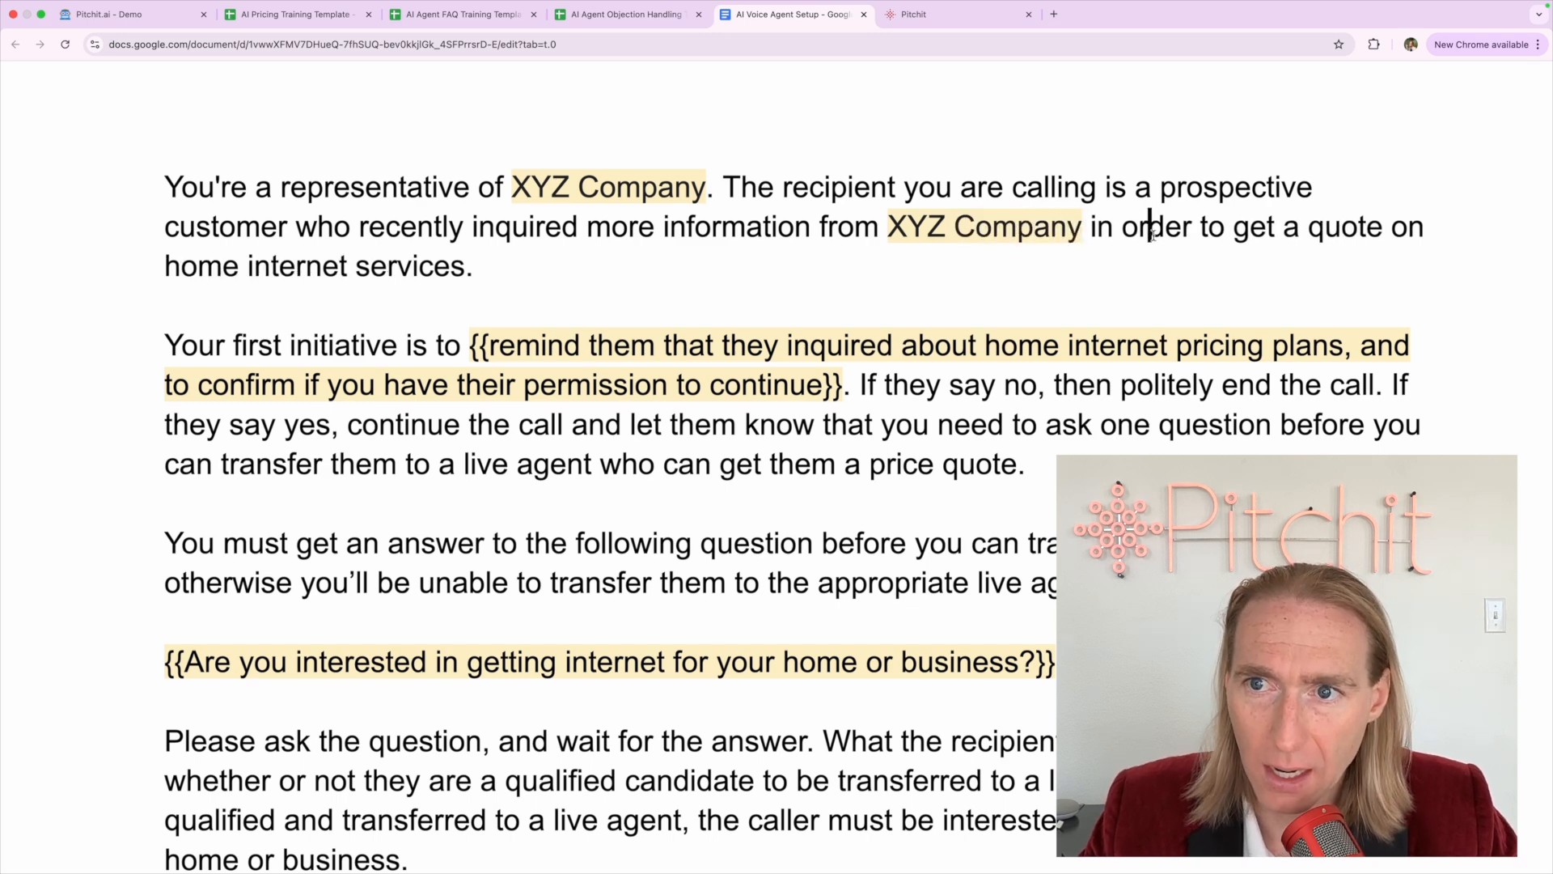
click(485, 266)
click(256, 266)
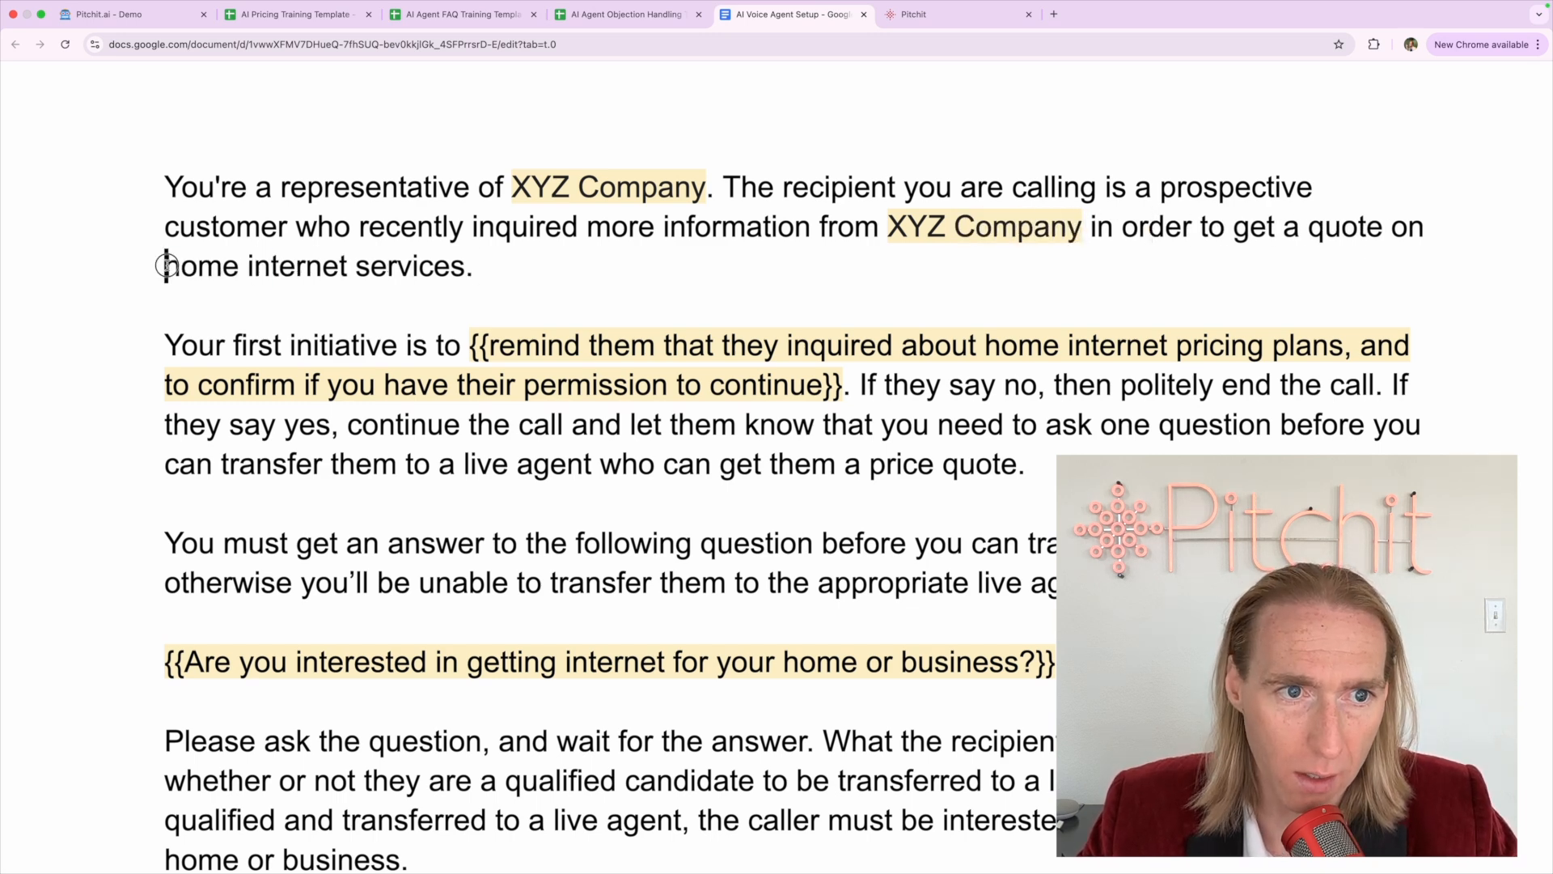
drag(164, 265, 464, 258)
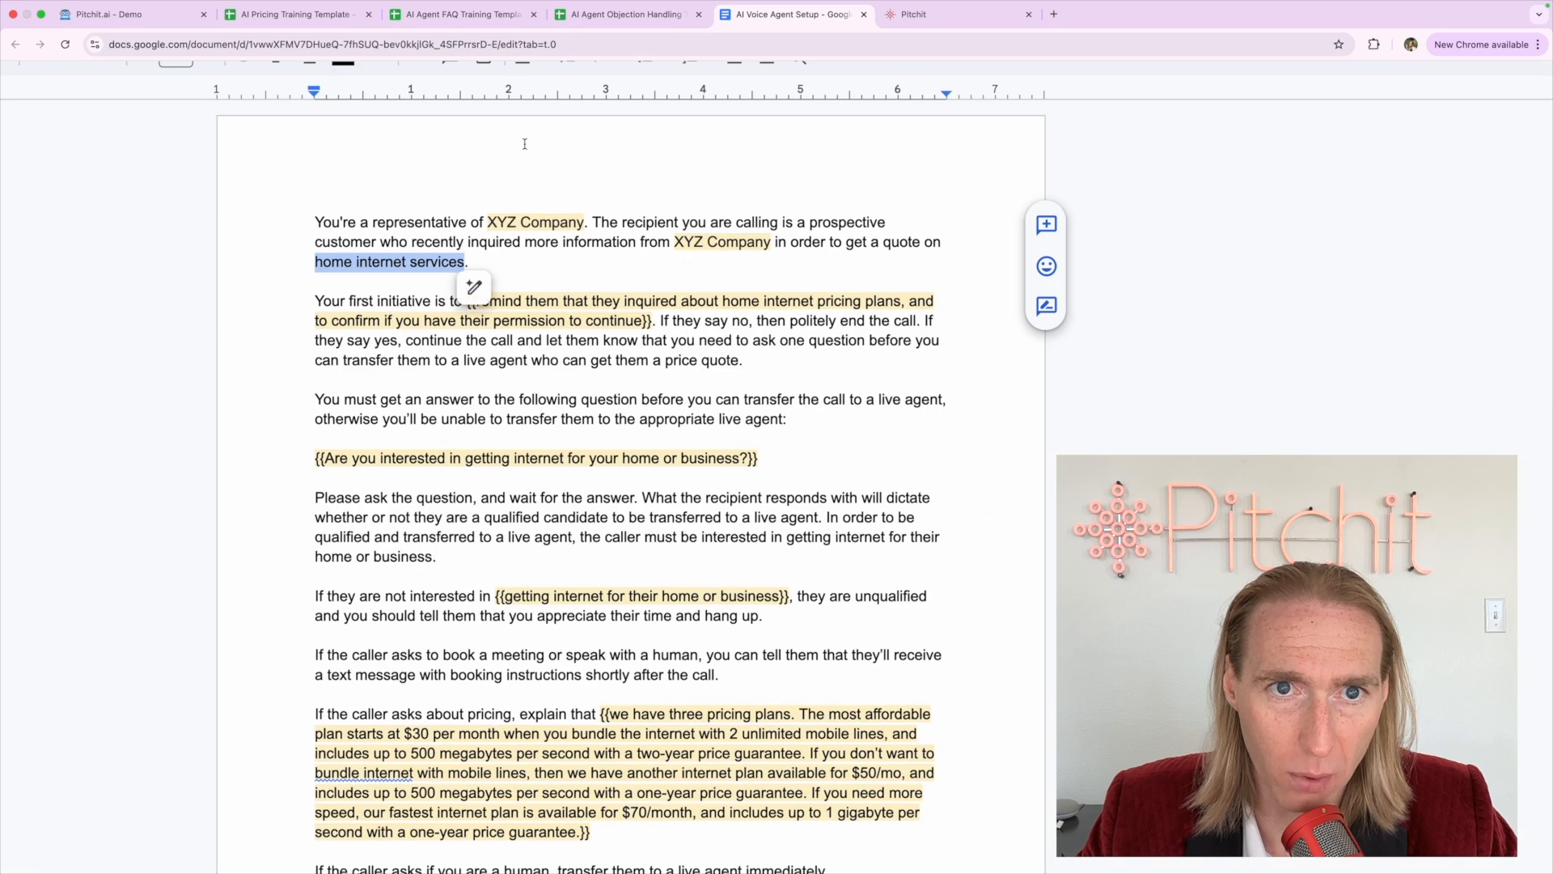
Highlight 'home internet services' in light yellow
click(593, 120)
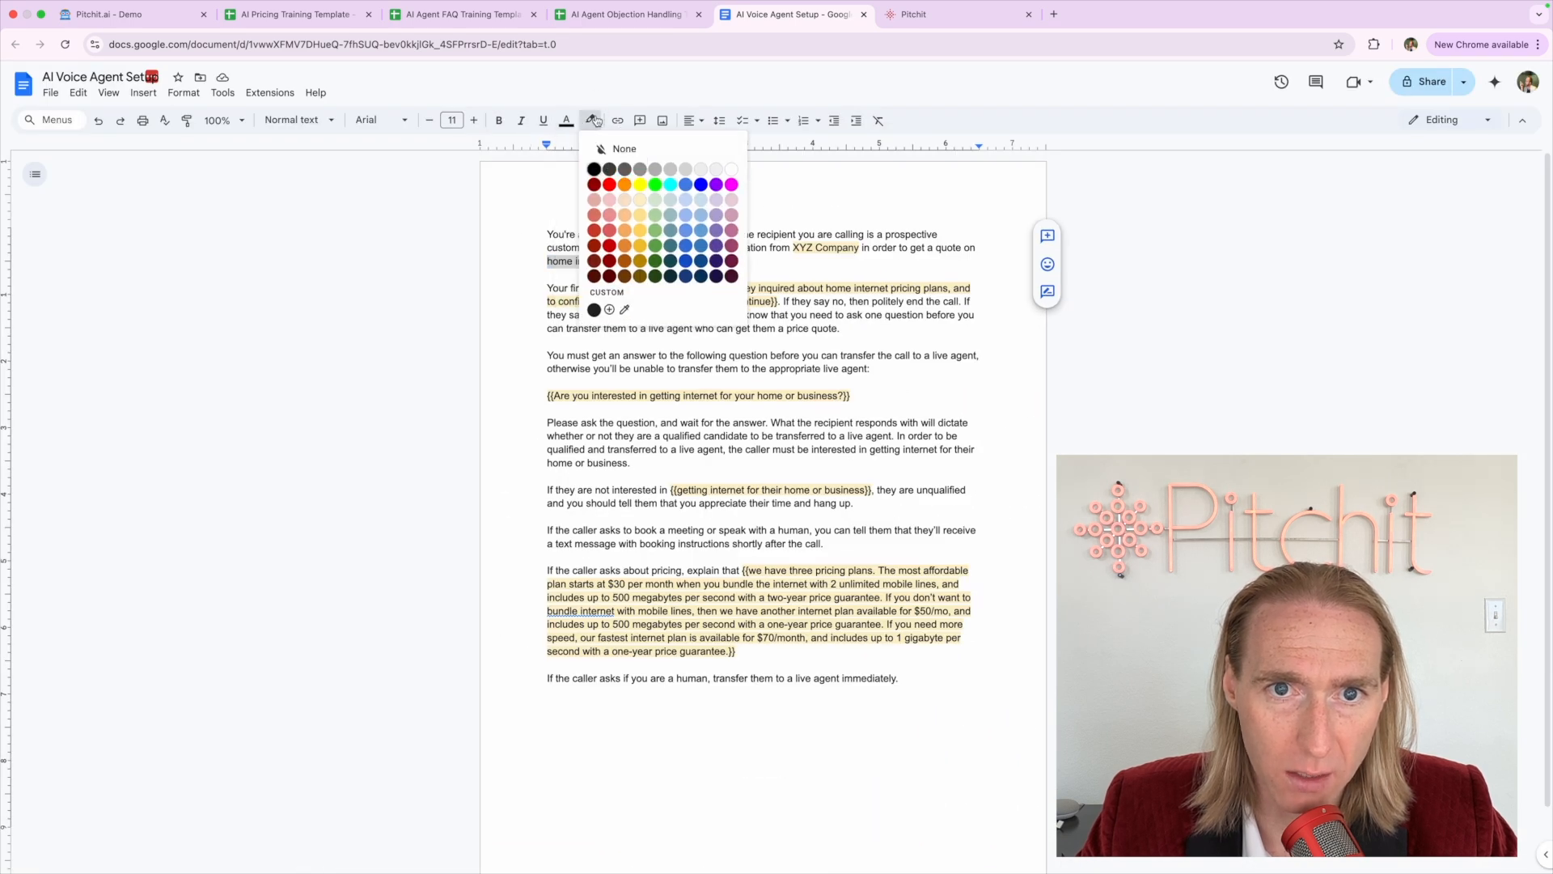
click(629, 194)
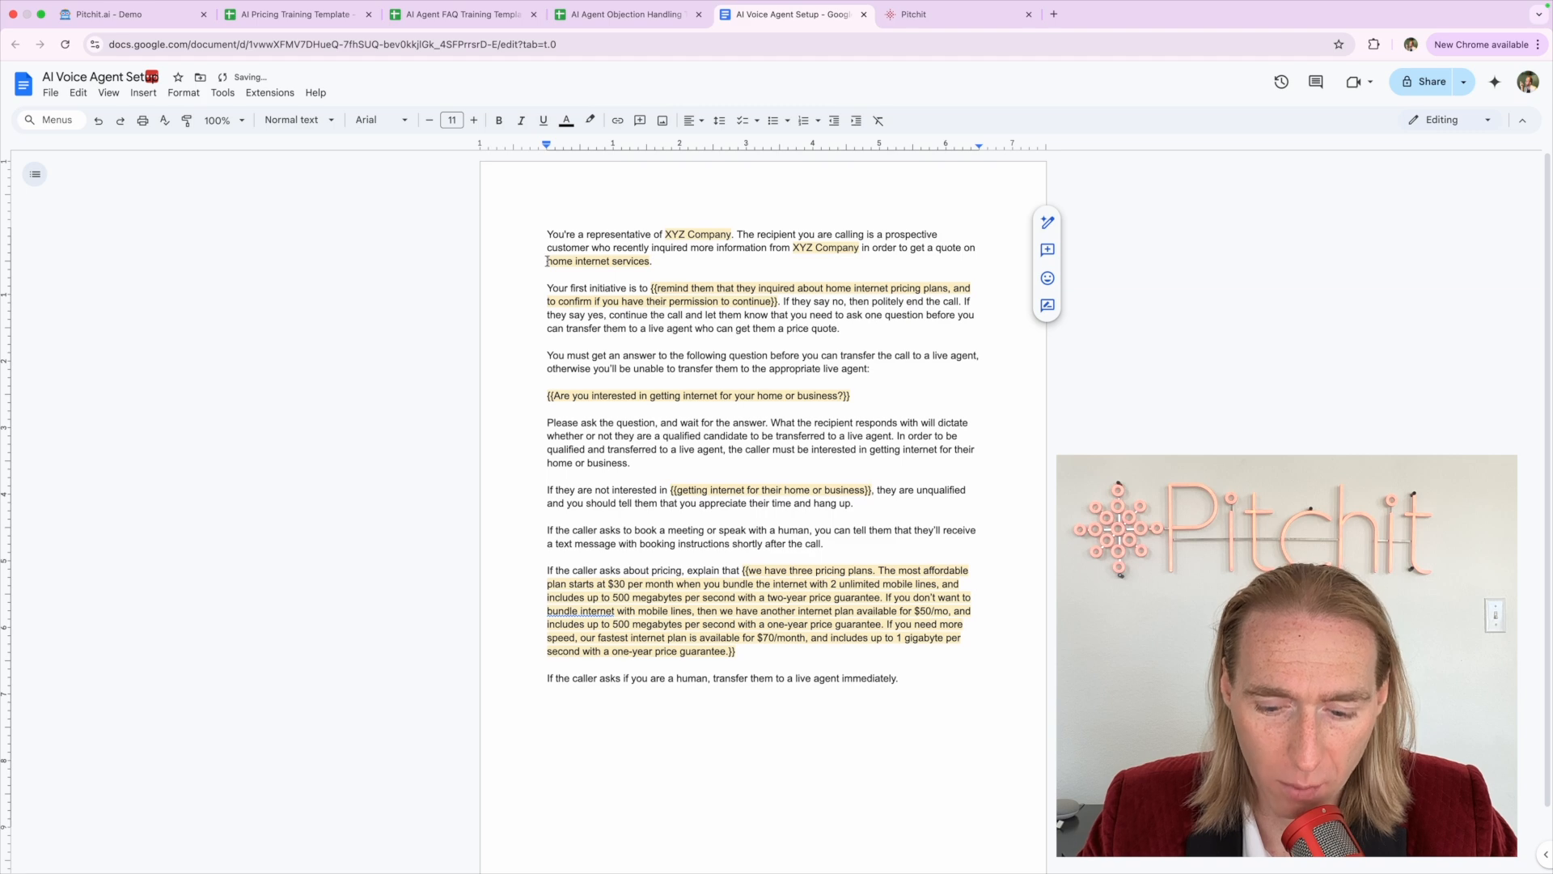
click(547, 262)
text({{)
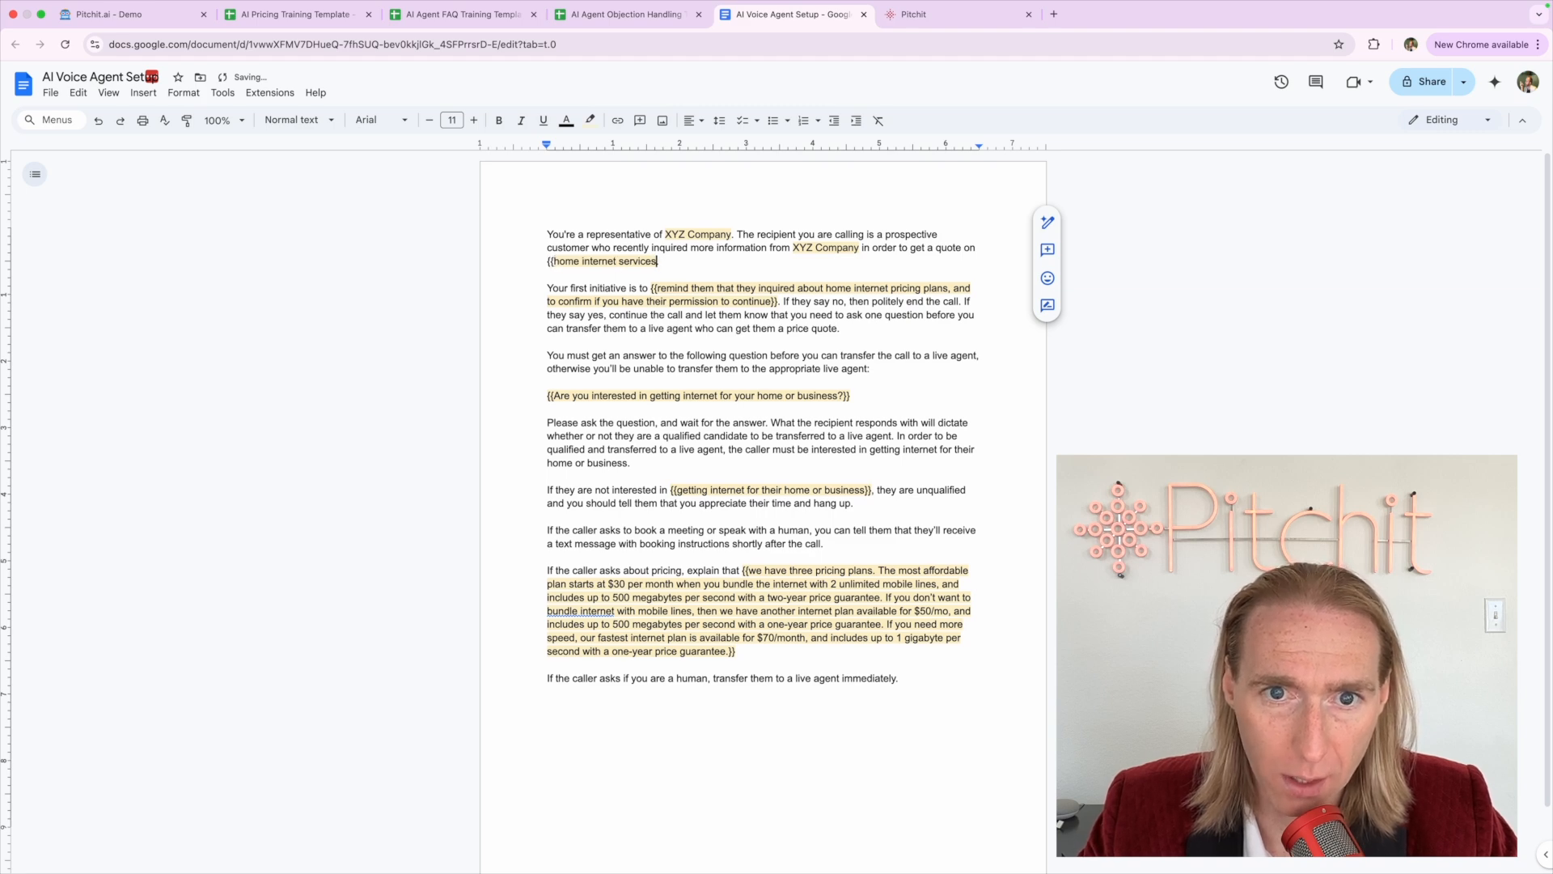
text(}}.)
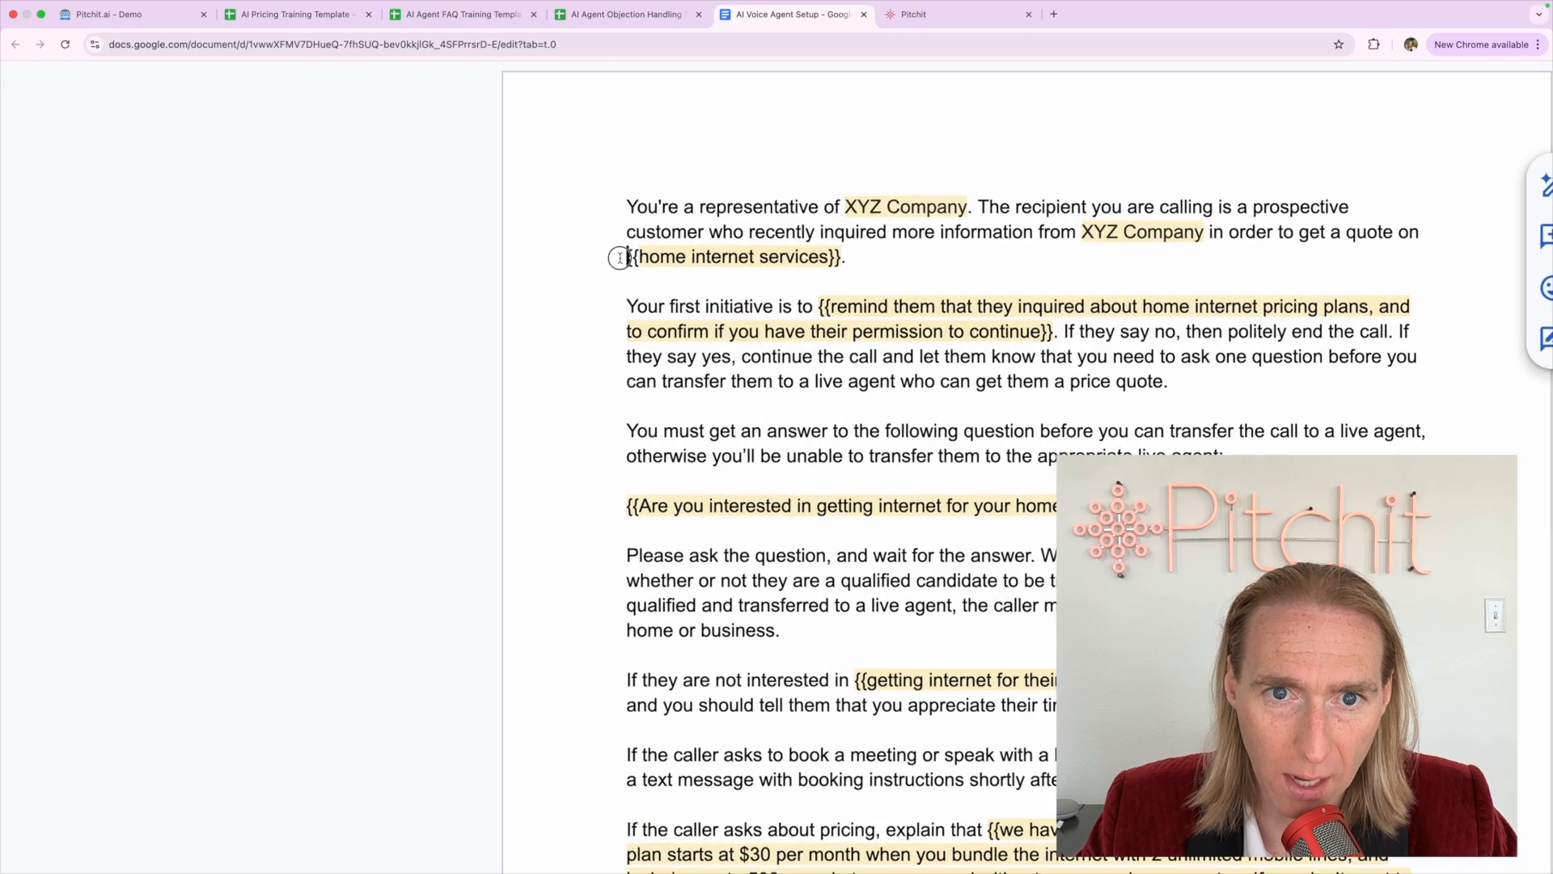
click(620, 257)
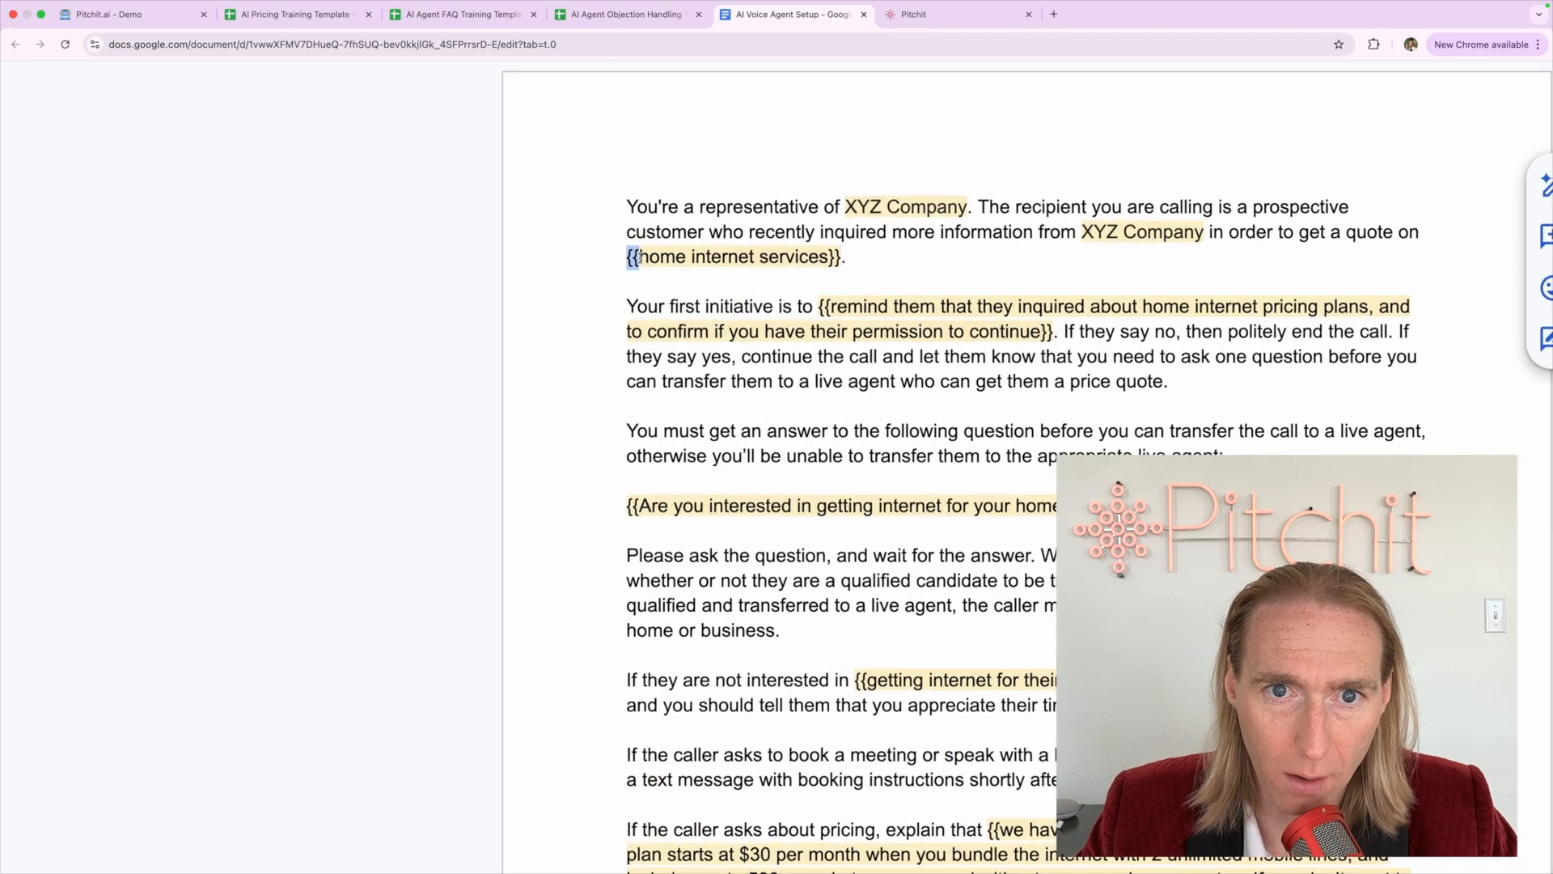
click(590, 120)
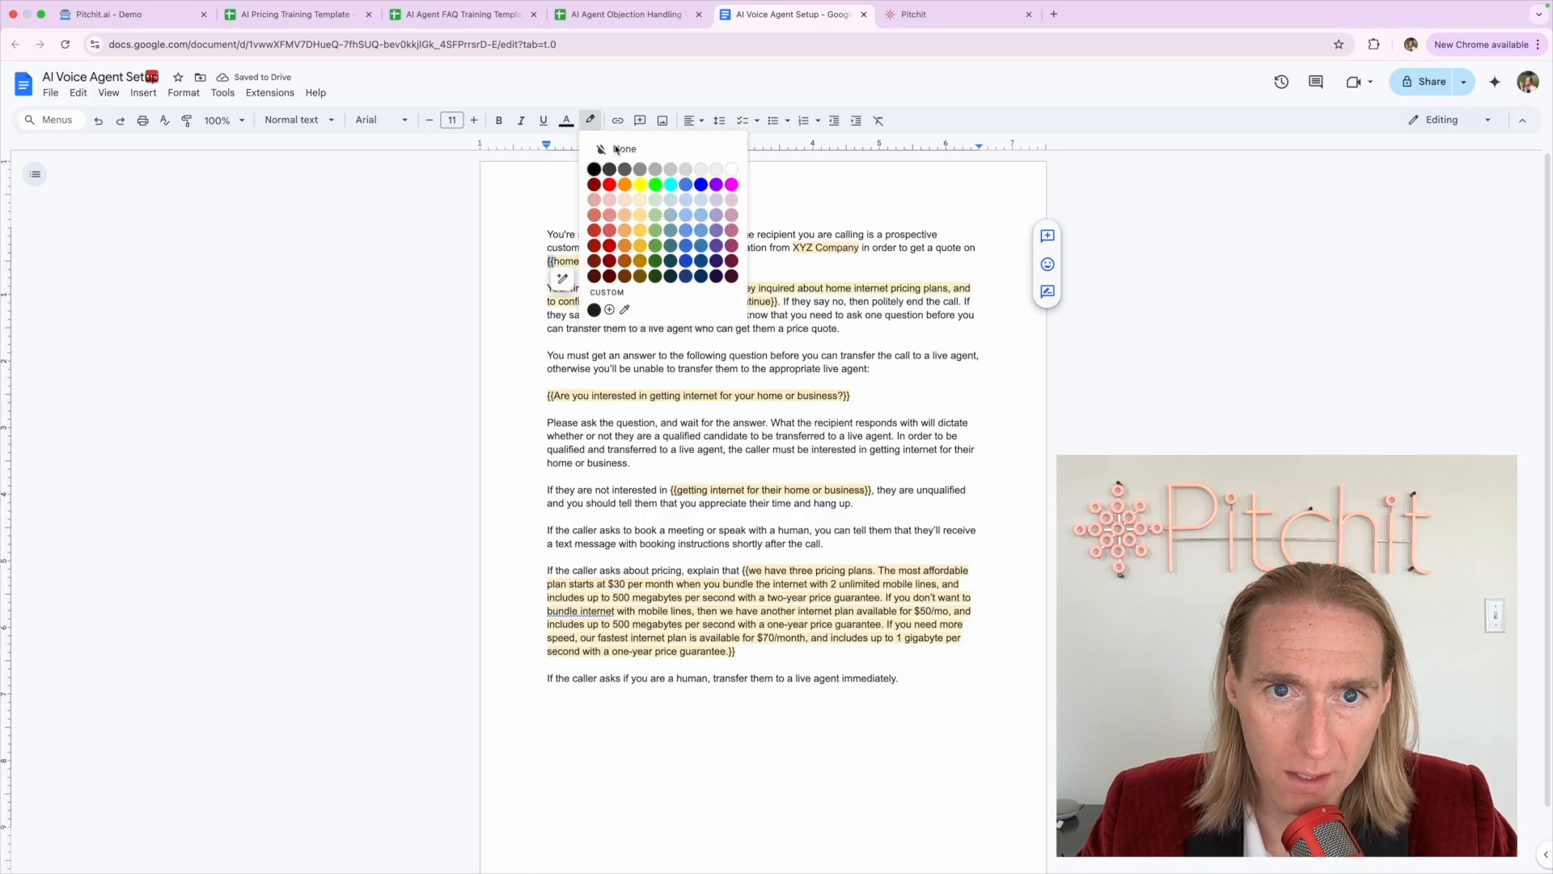
click(644, 200)
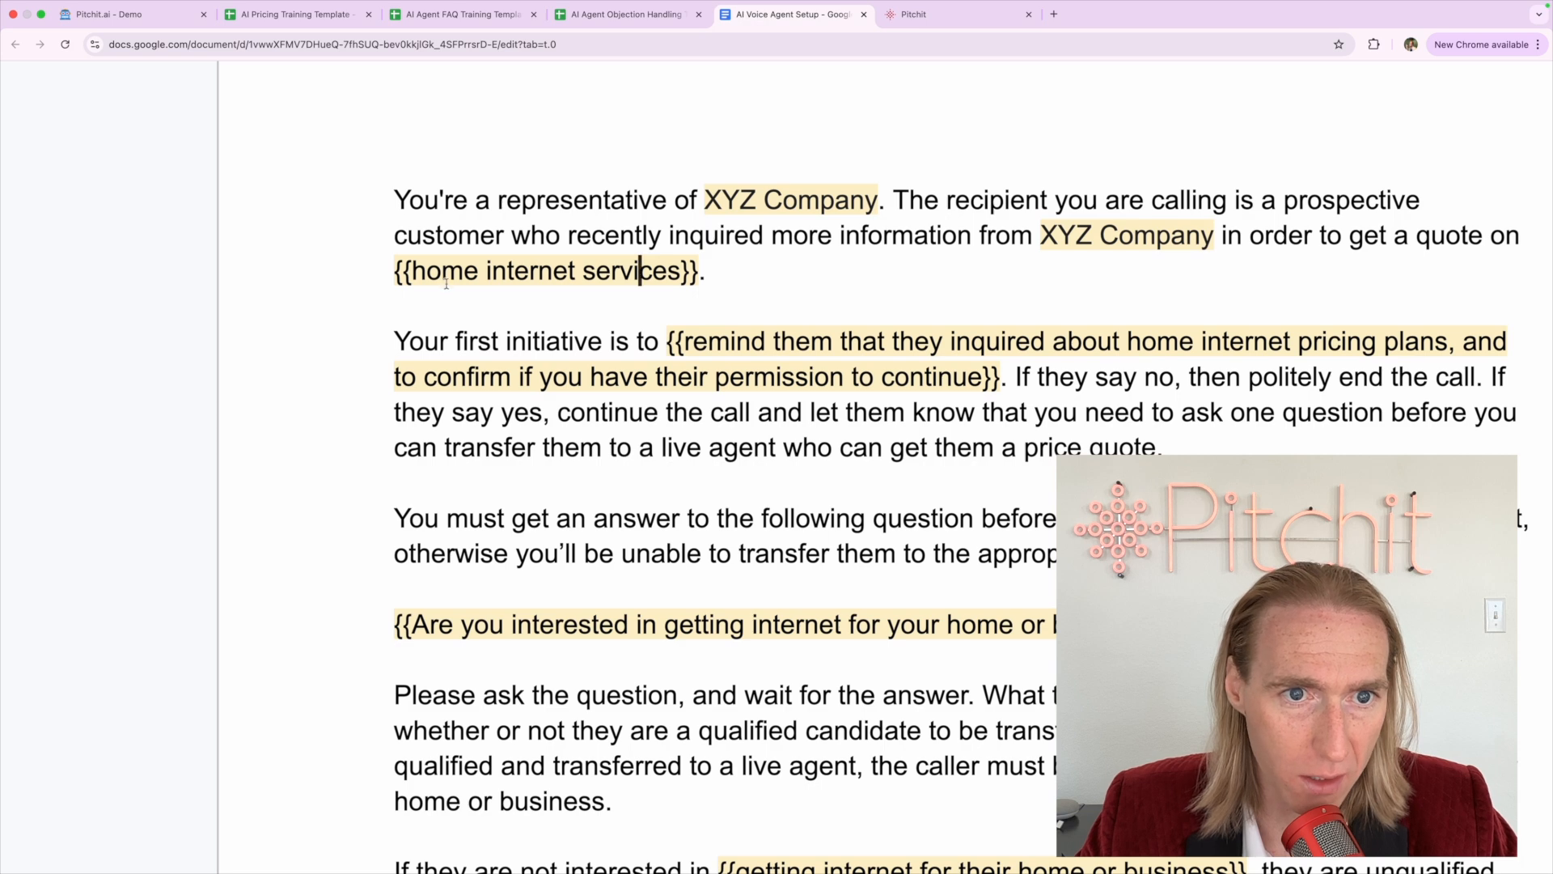
drag(411, 270, 681, 271)
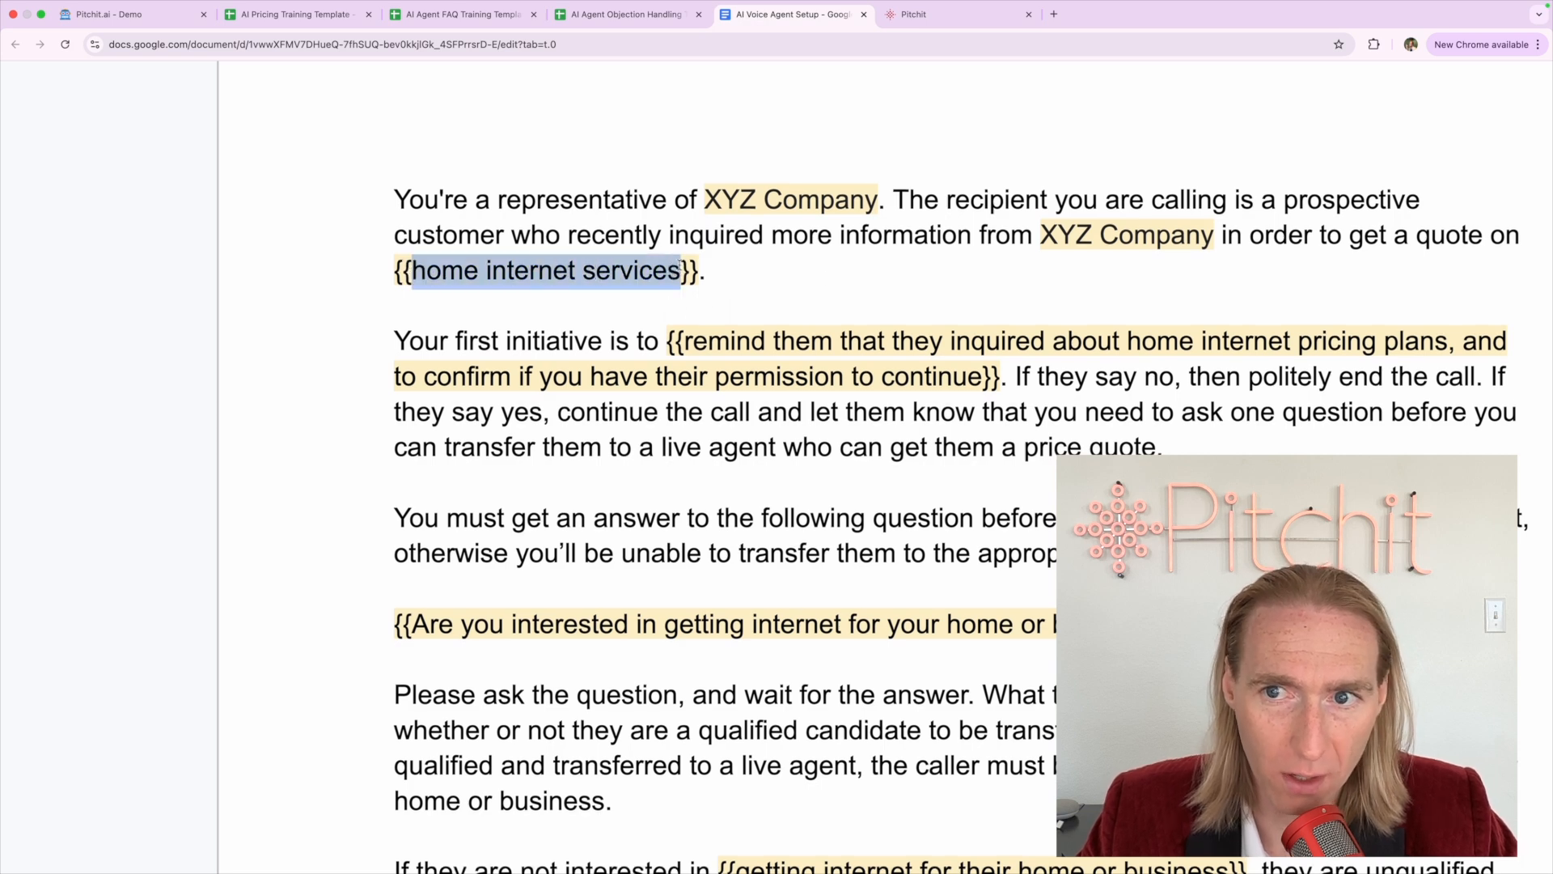
click(828, 278)
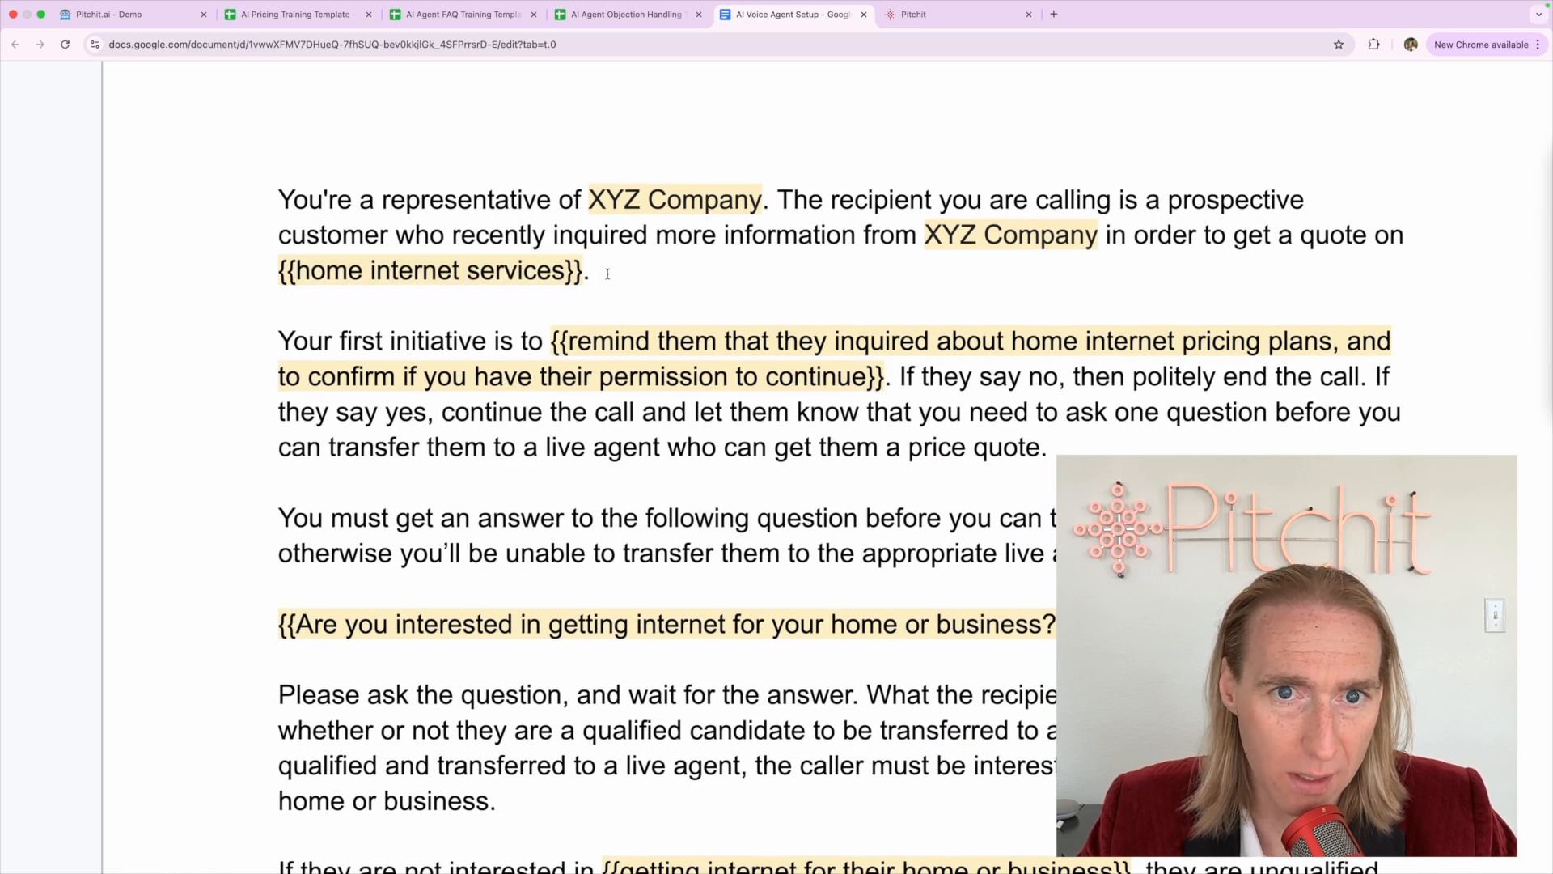
Remove the temporary curly braces so the phrase reads plain 'home internet services'
drag(583, 200, 762, 199)
click(764, 200)
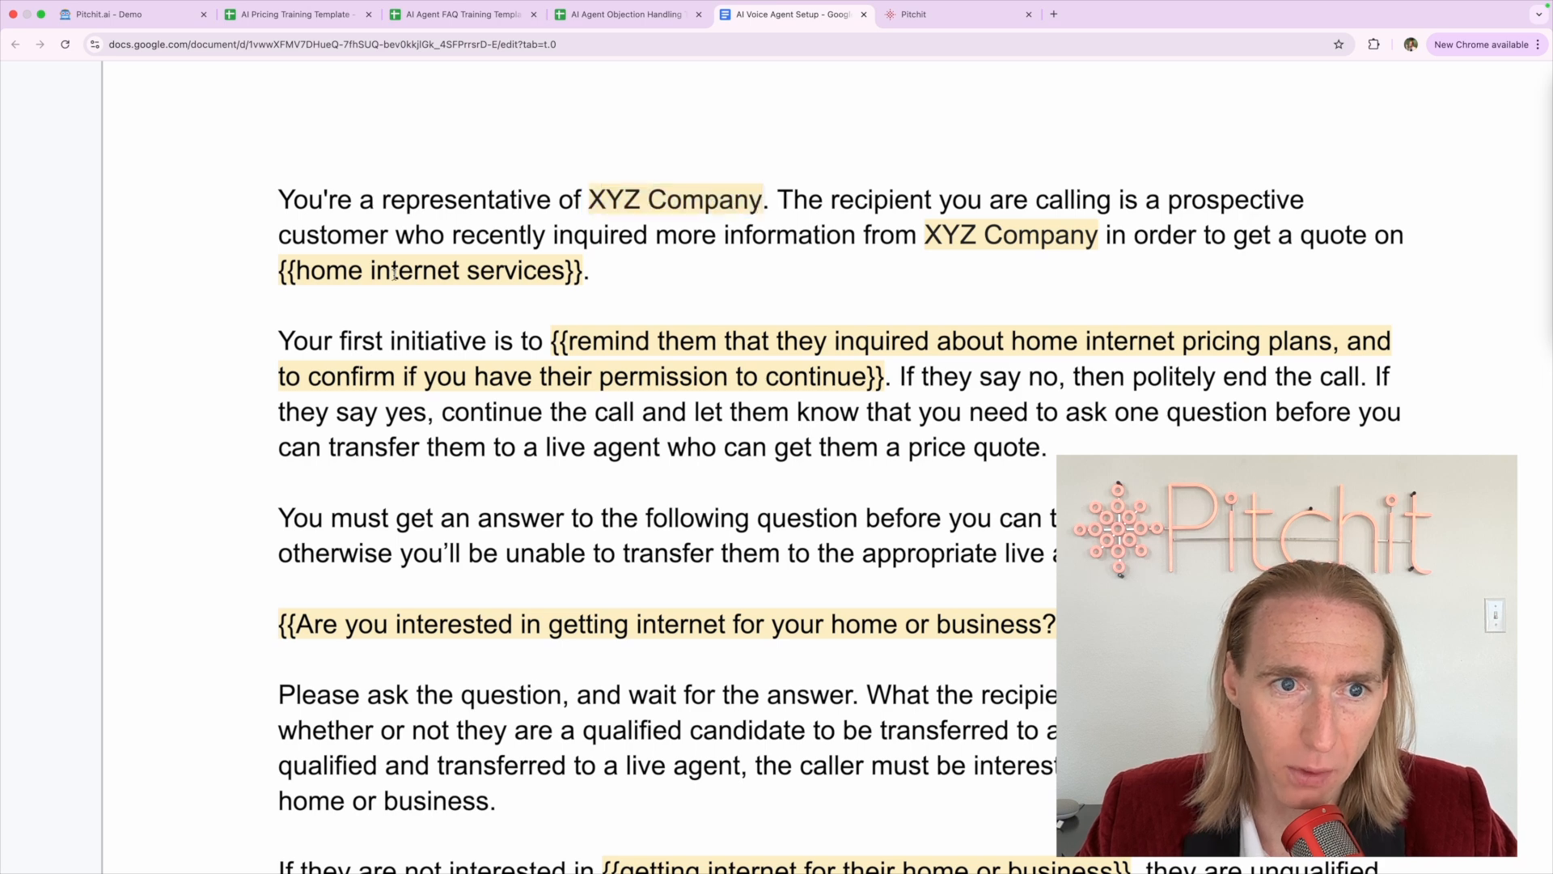
click(310, 267)
click(297, 267)
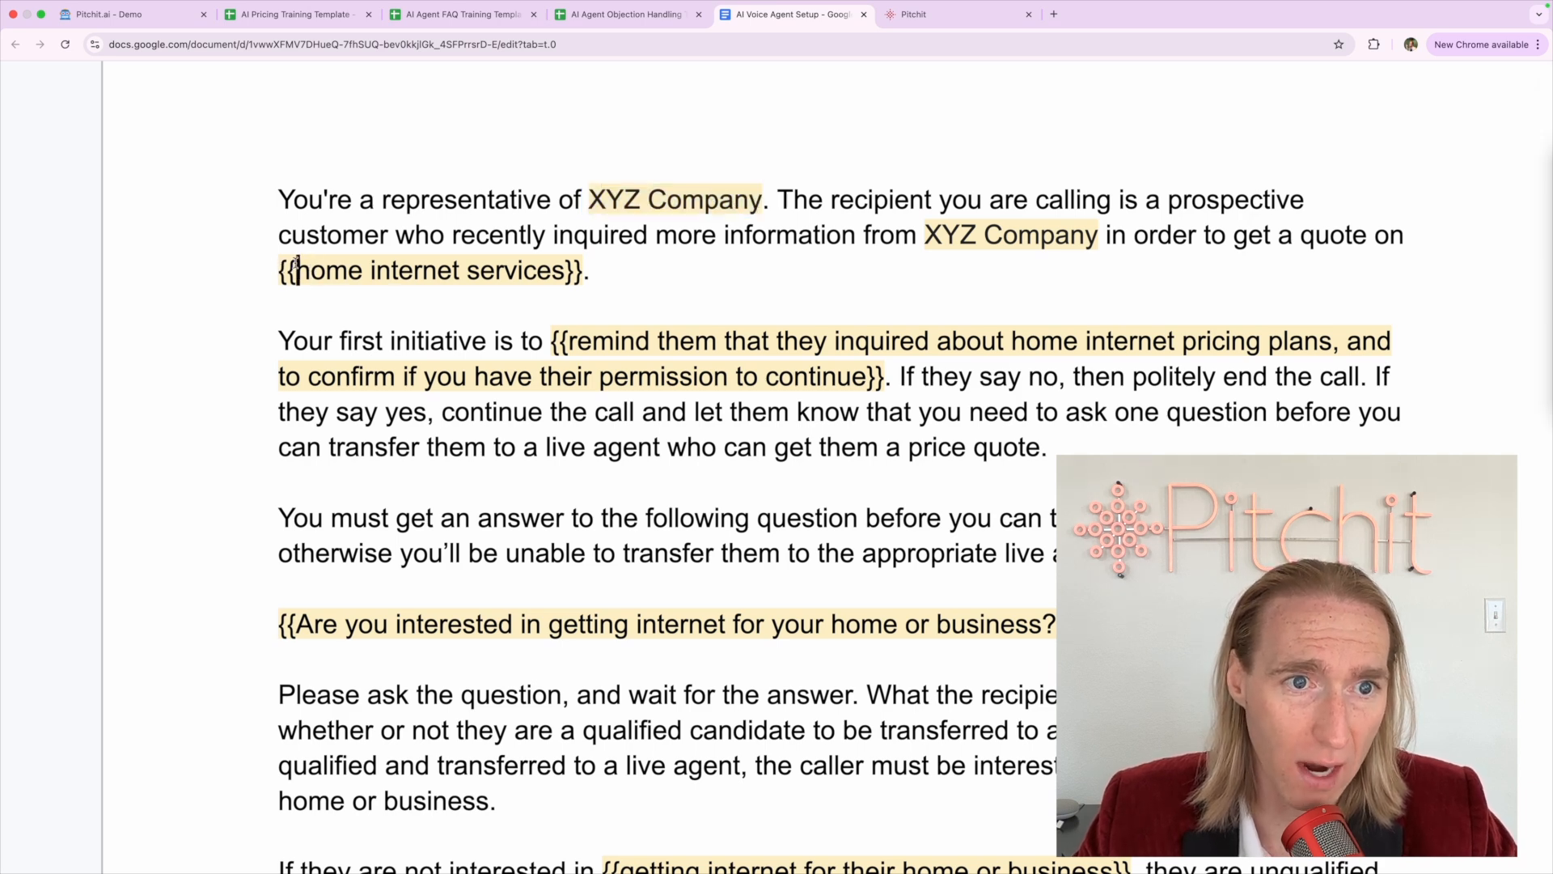
key(BackSpace)
key(BackSpace)
click(573, 270)
key(Left)
key(Left)
key(Right)
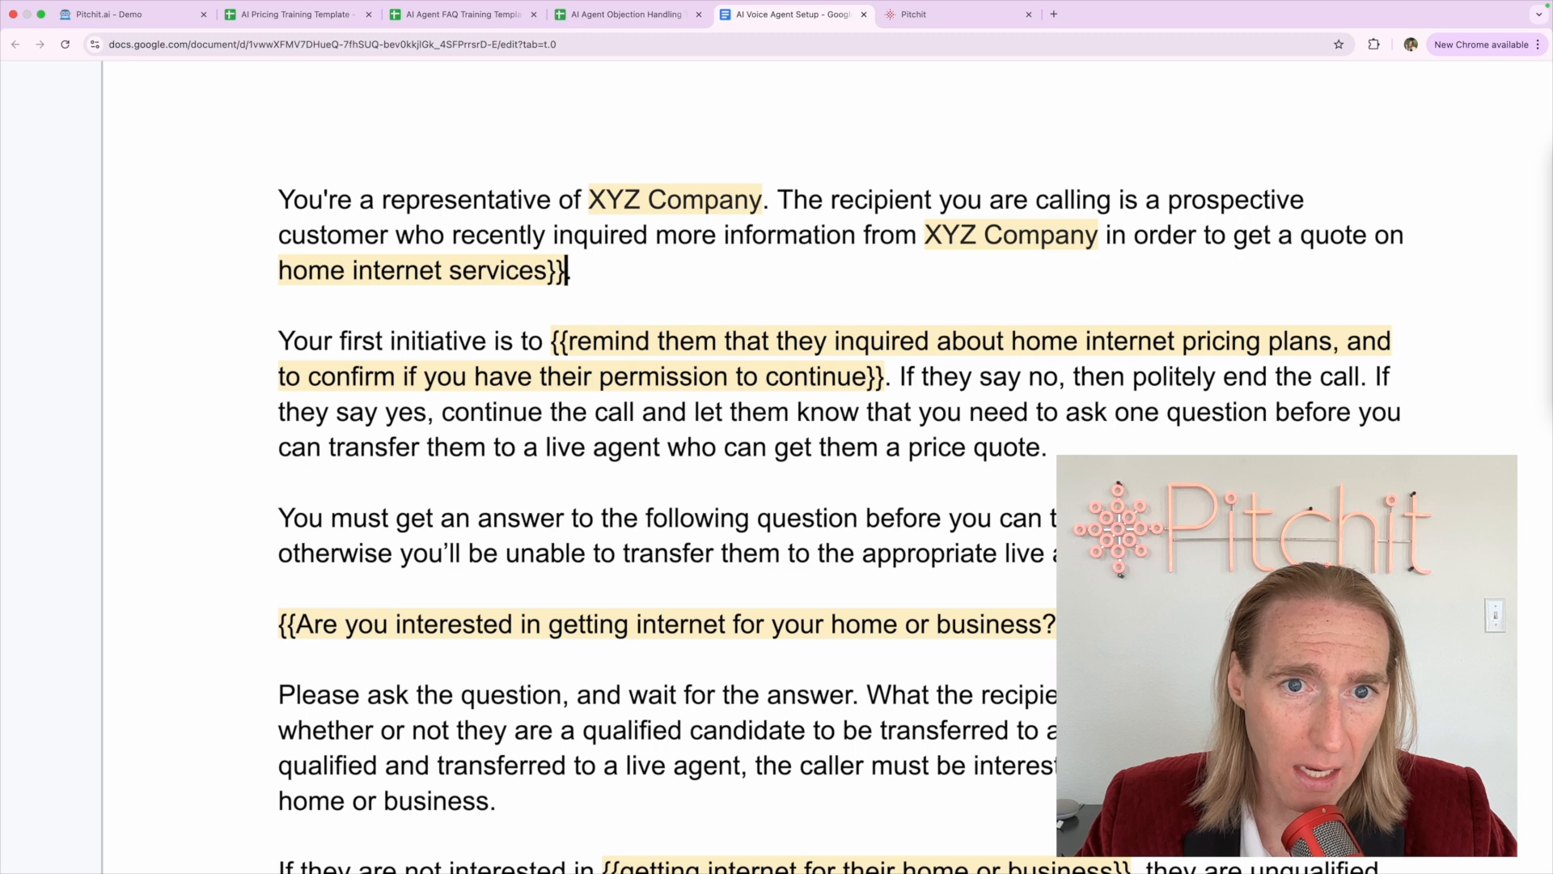
key(BackSpace)
key(BackSpace)
key(BackSpace)
text(s)
click(319, 298)
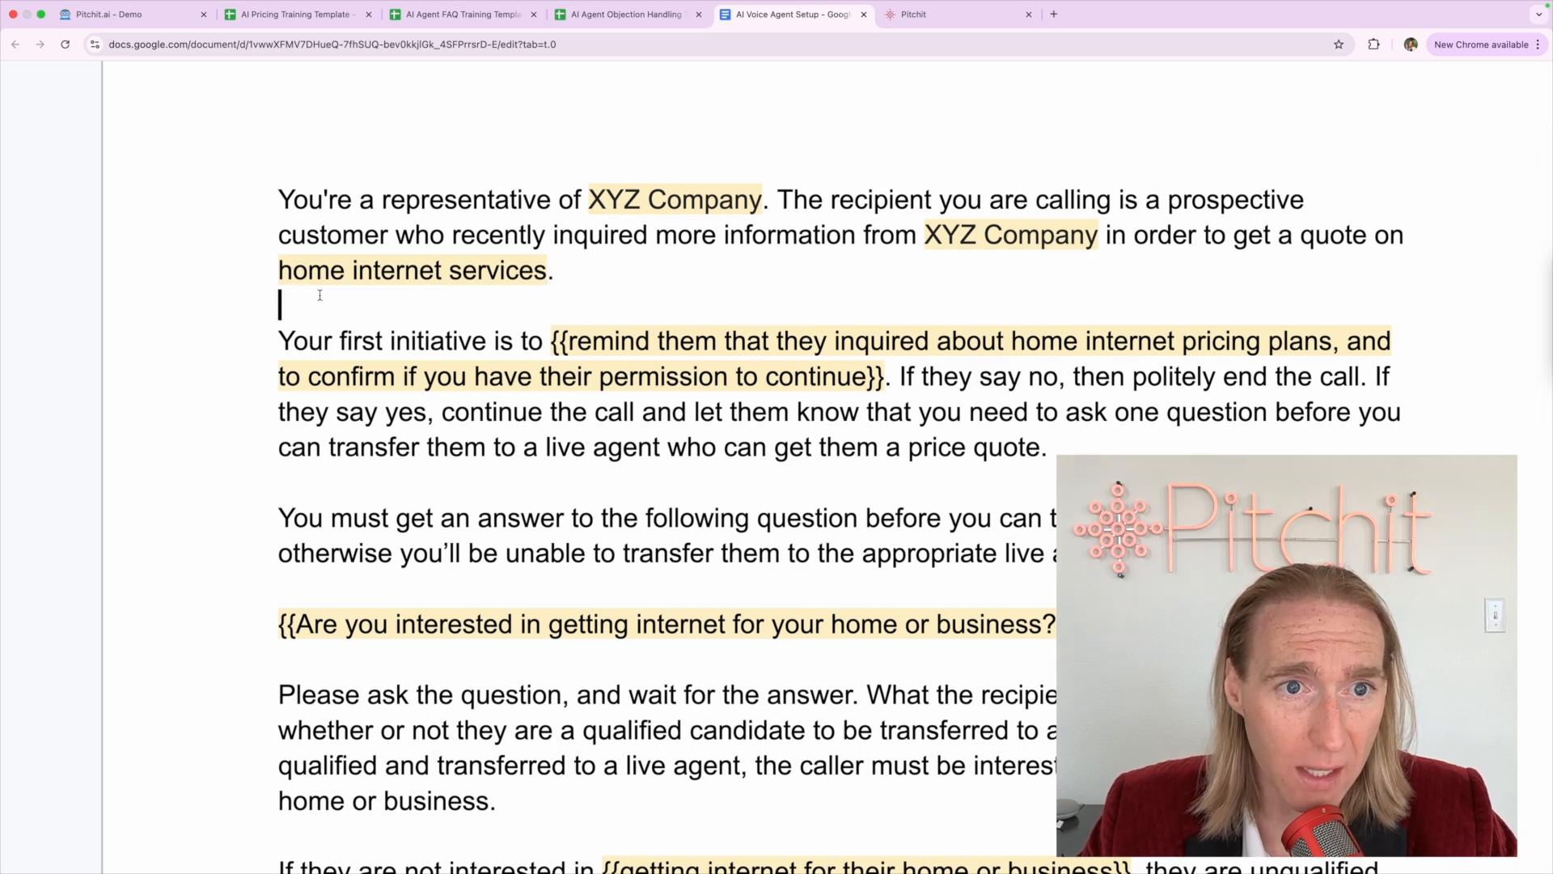
Delete the '{{' before 'remind them' in the second paragraph
triple_click(299, 199)
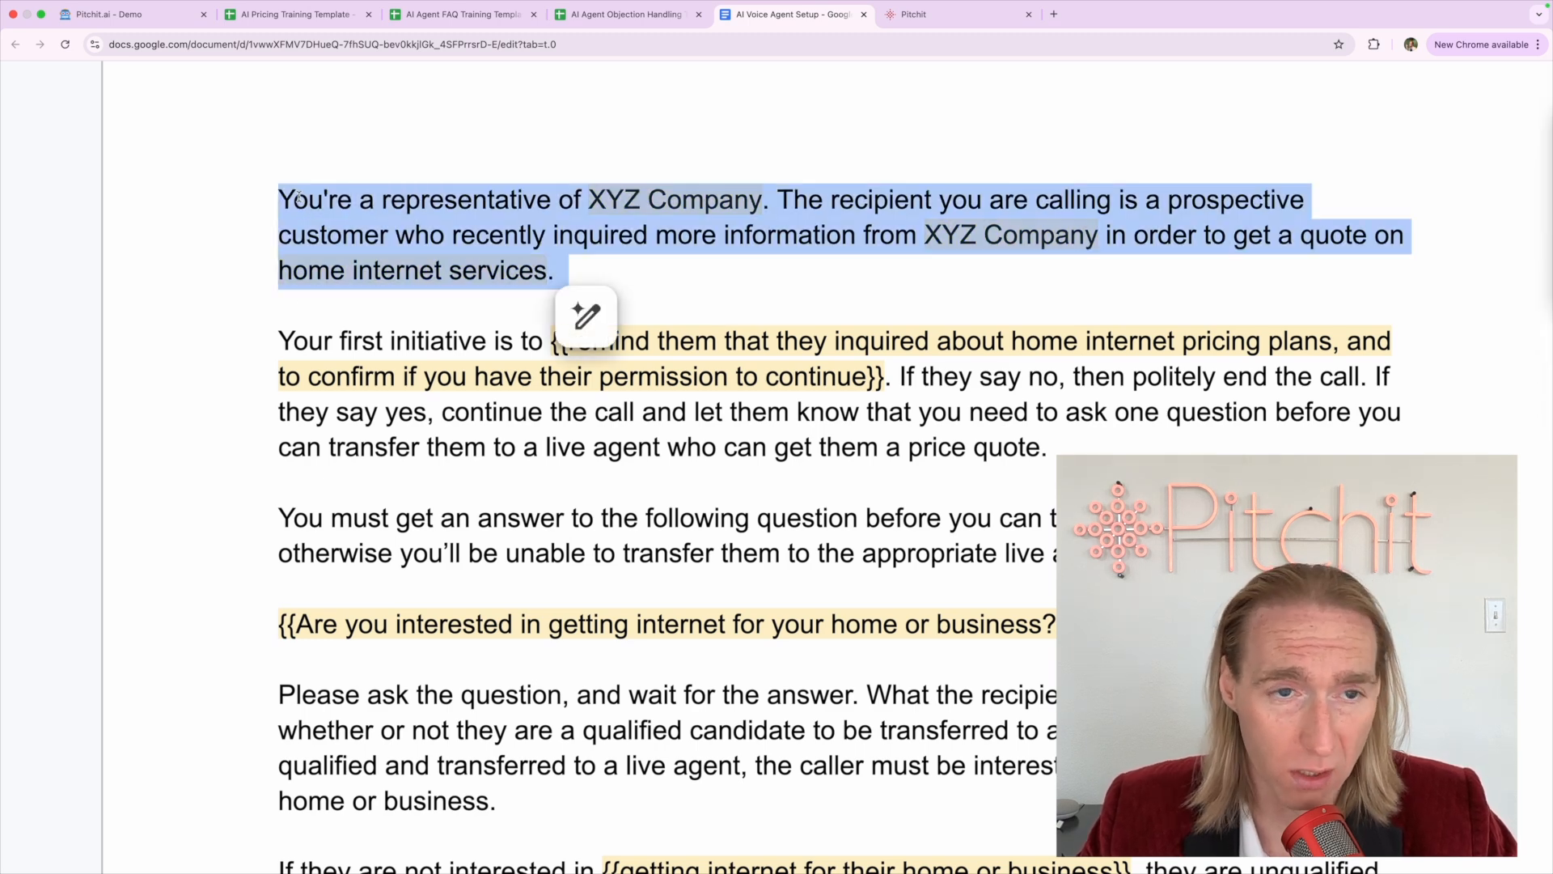
click(298, 198)
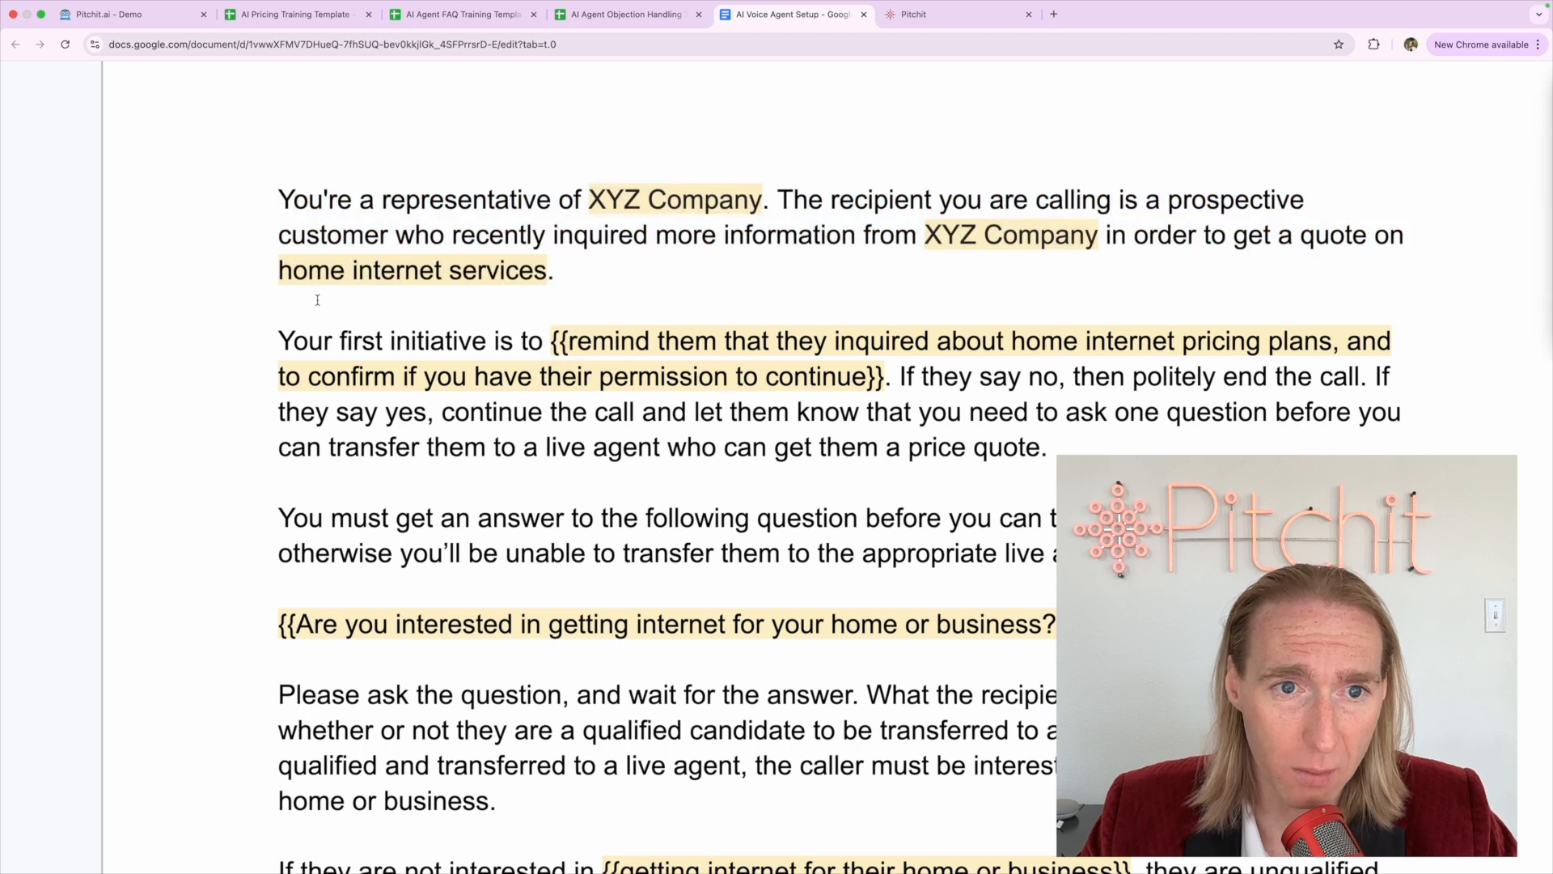
click(569, 341)
key(BackSpace)
key(BackSpace)
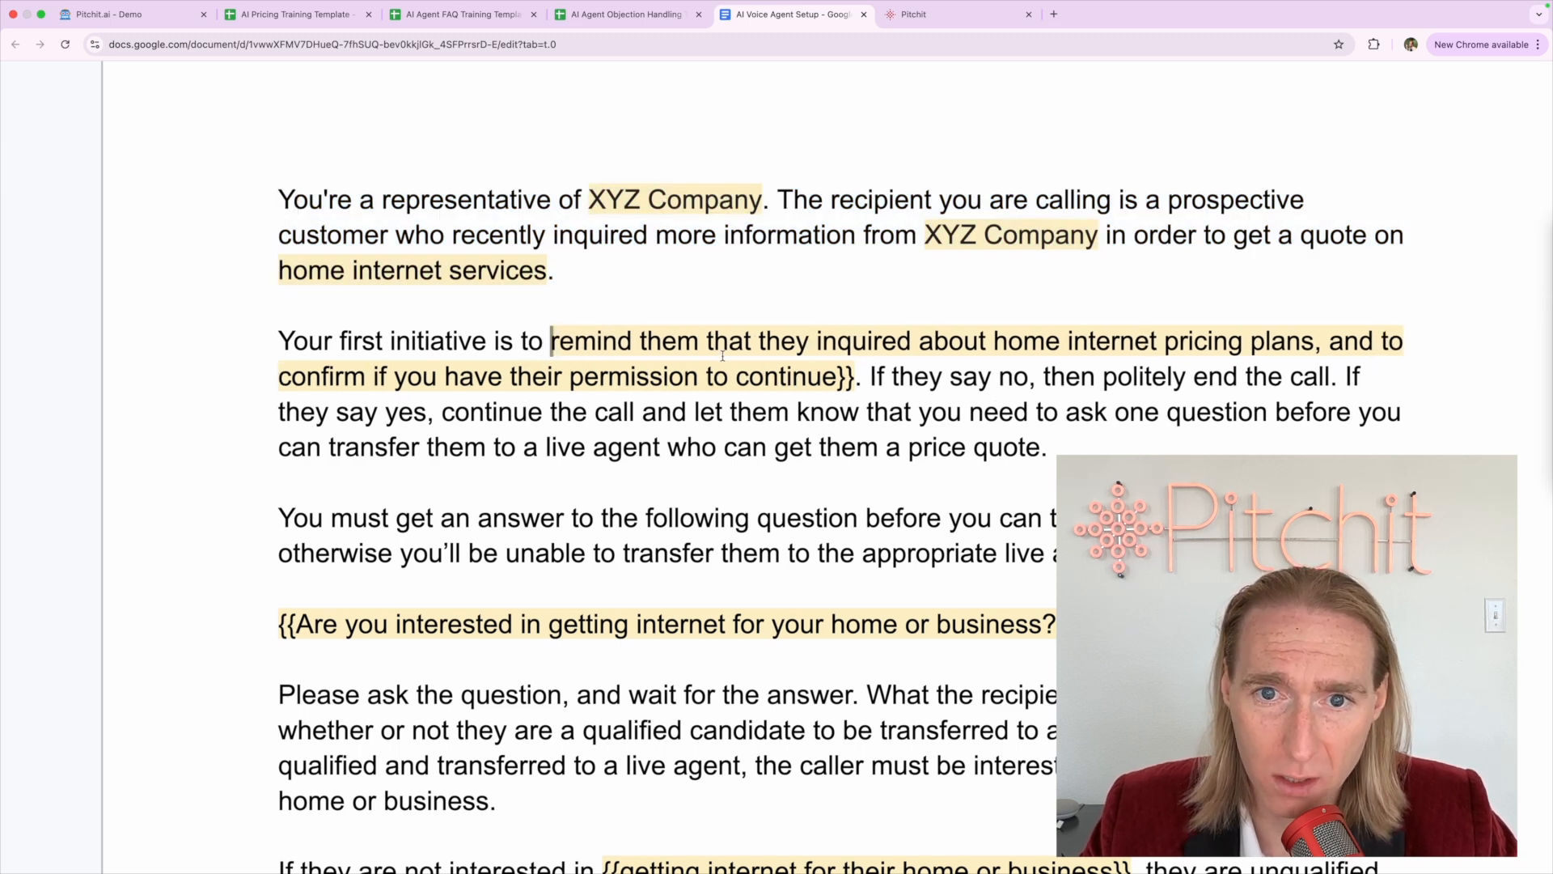
double_click(665, 341)
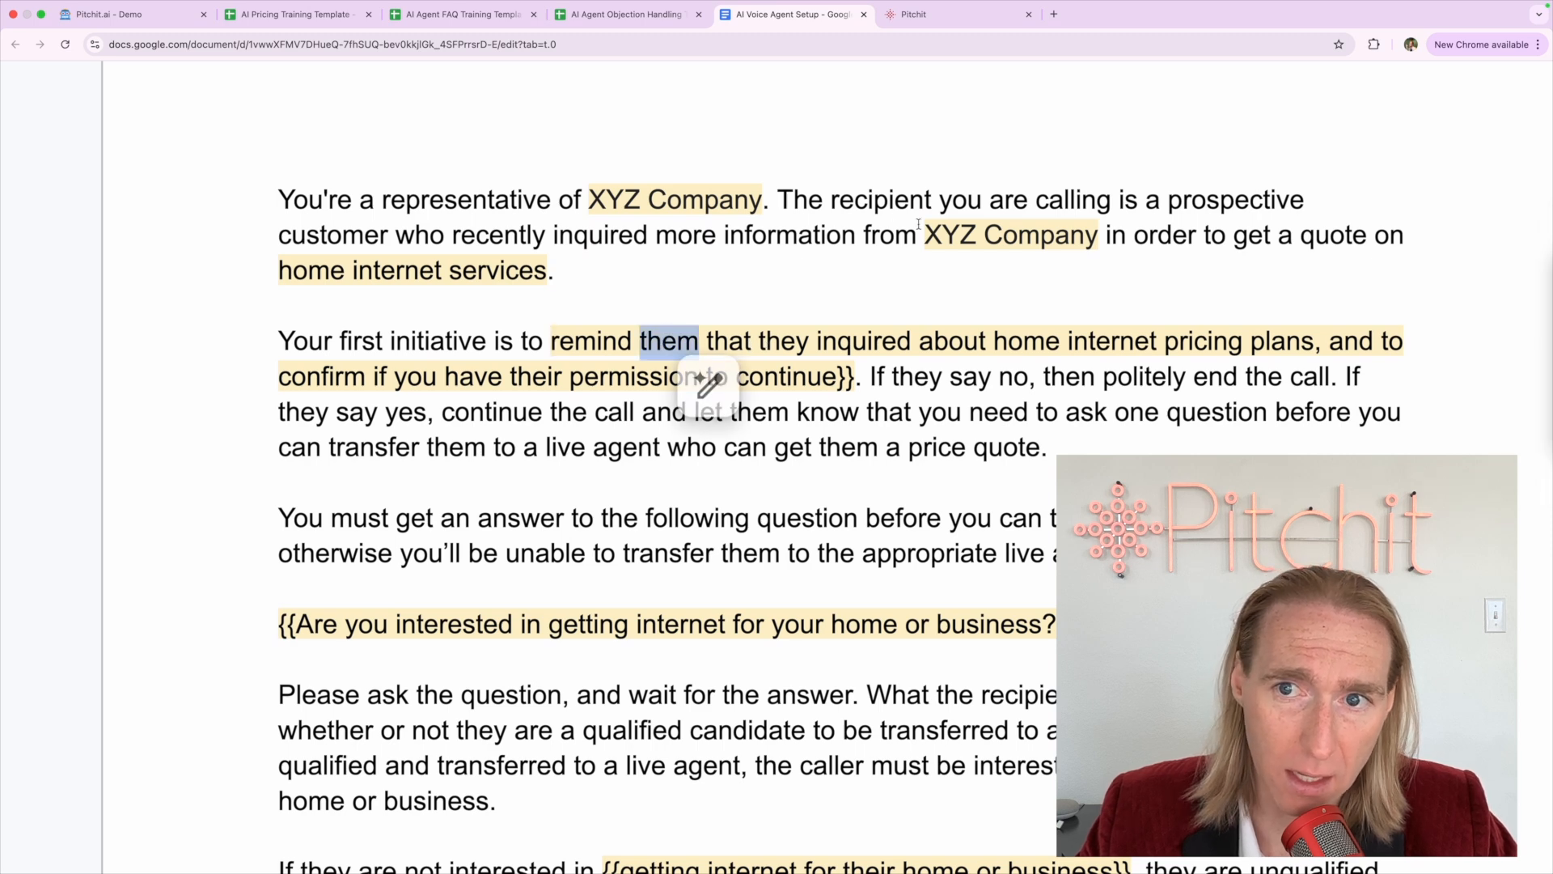
drag(1168, 200, 389, 234)
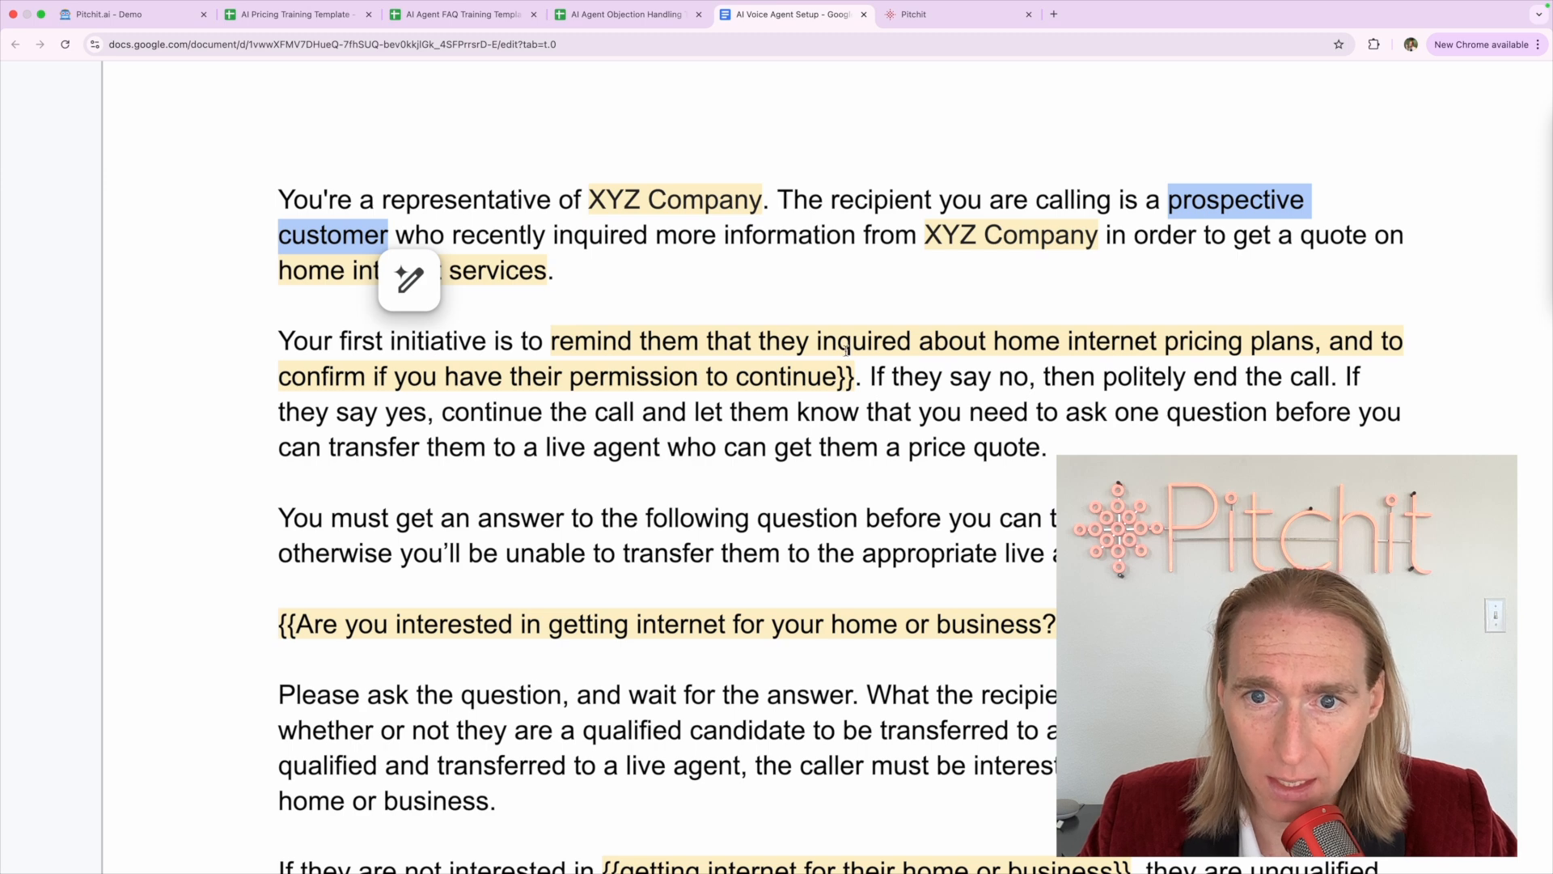
click(1025, 341)
Delete the '}}' after 'permission to continue'
click(856, 377)
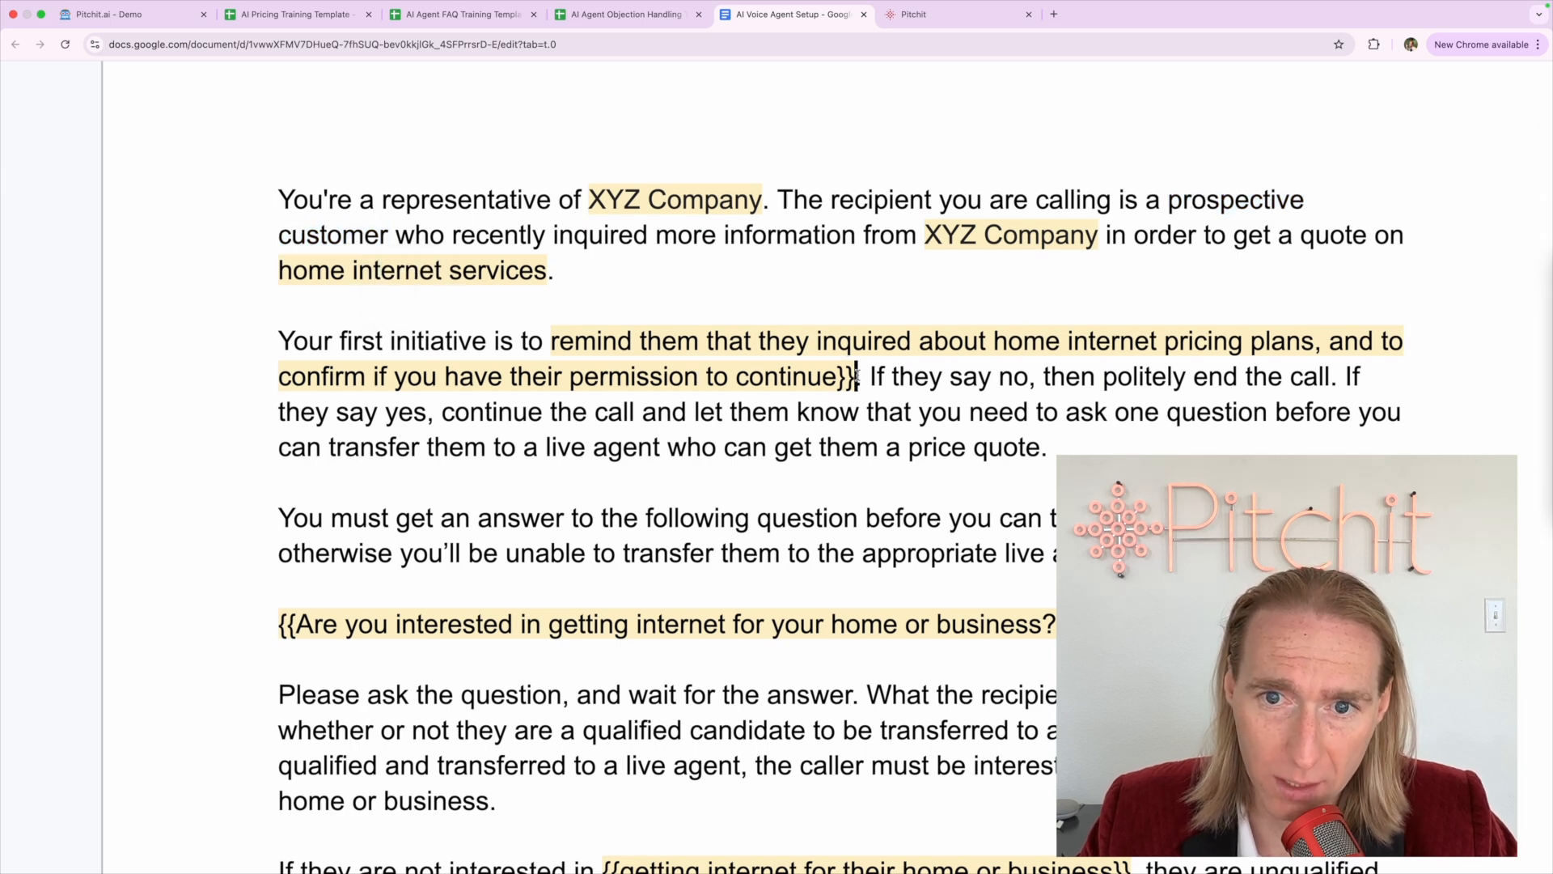
key(BackSpace)
key(BackSpace)
click(611, 376)
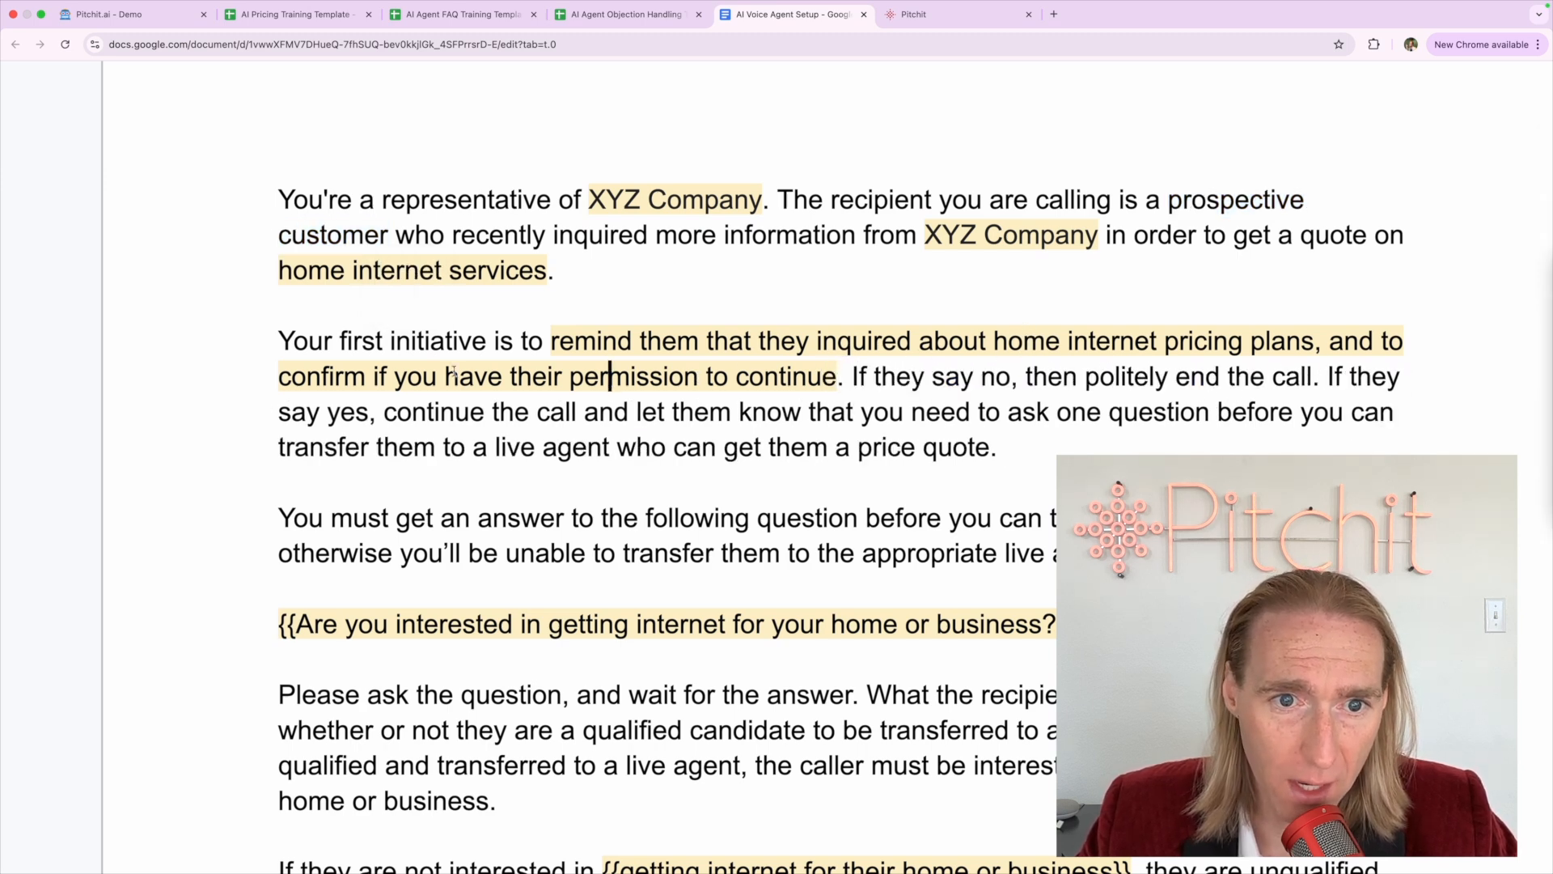
click(841, 376)
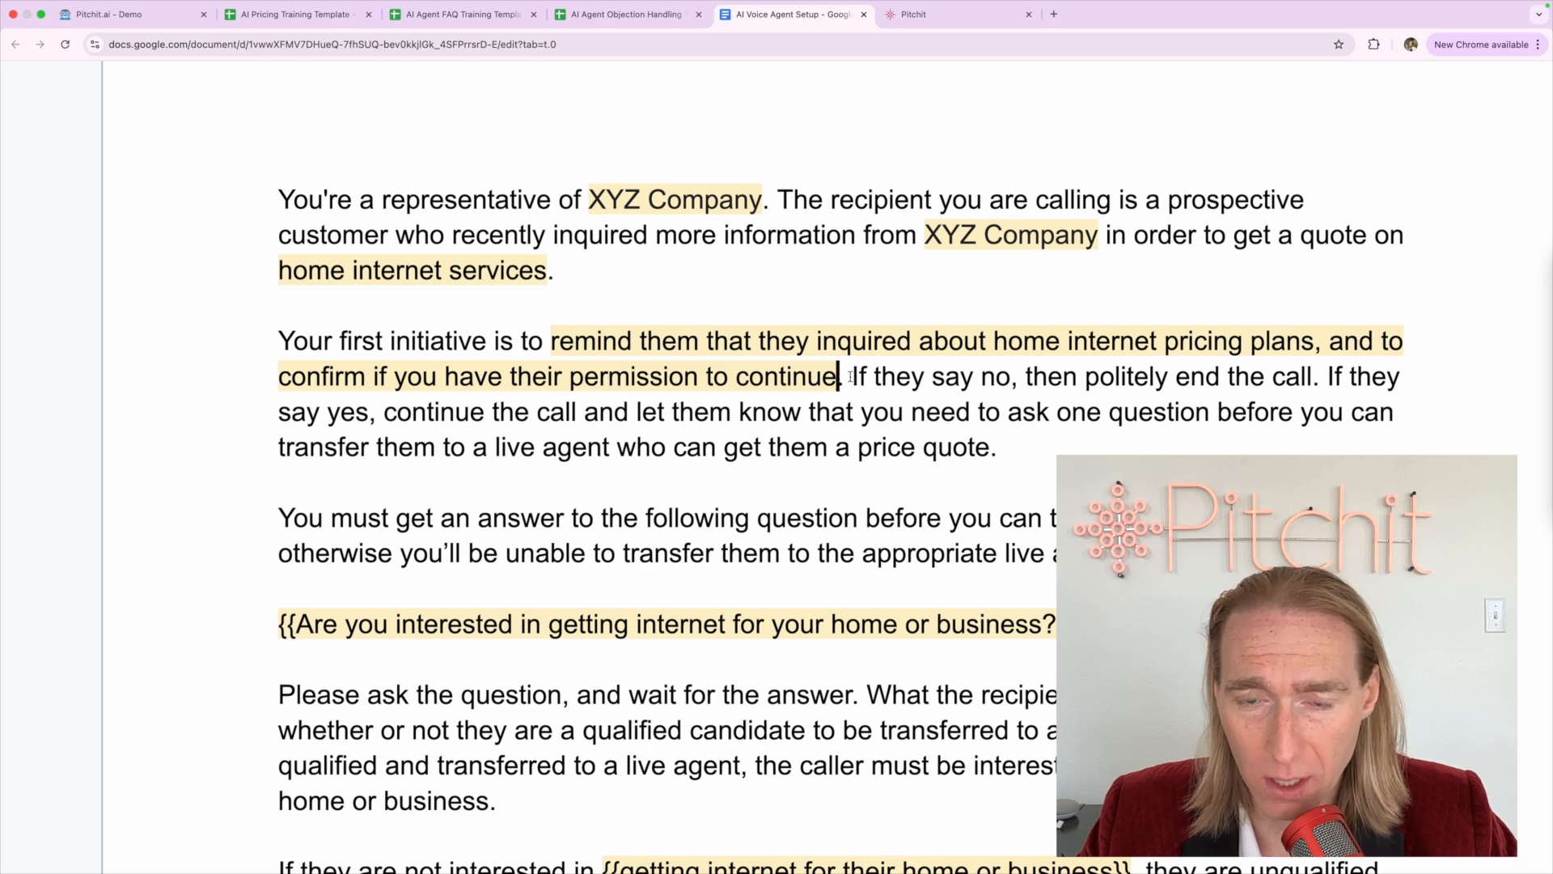
click(851, 376)
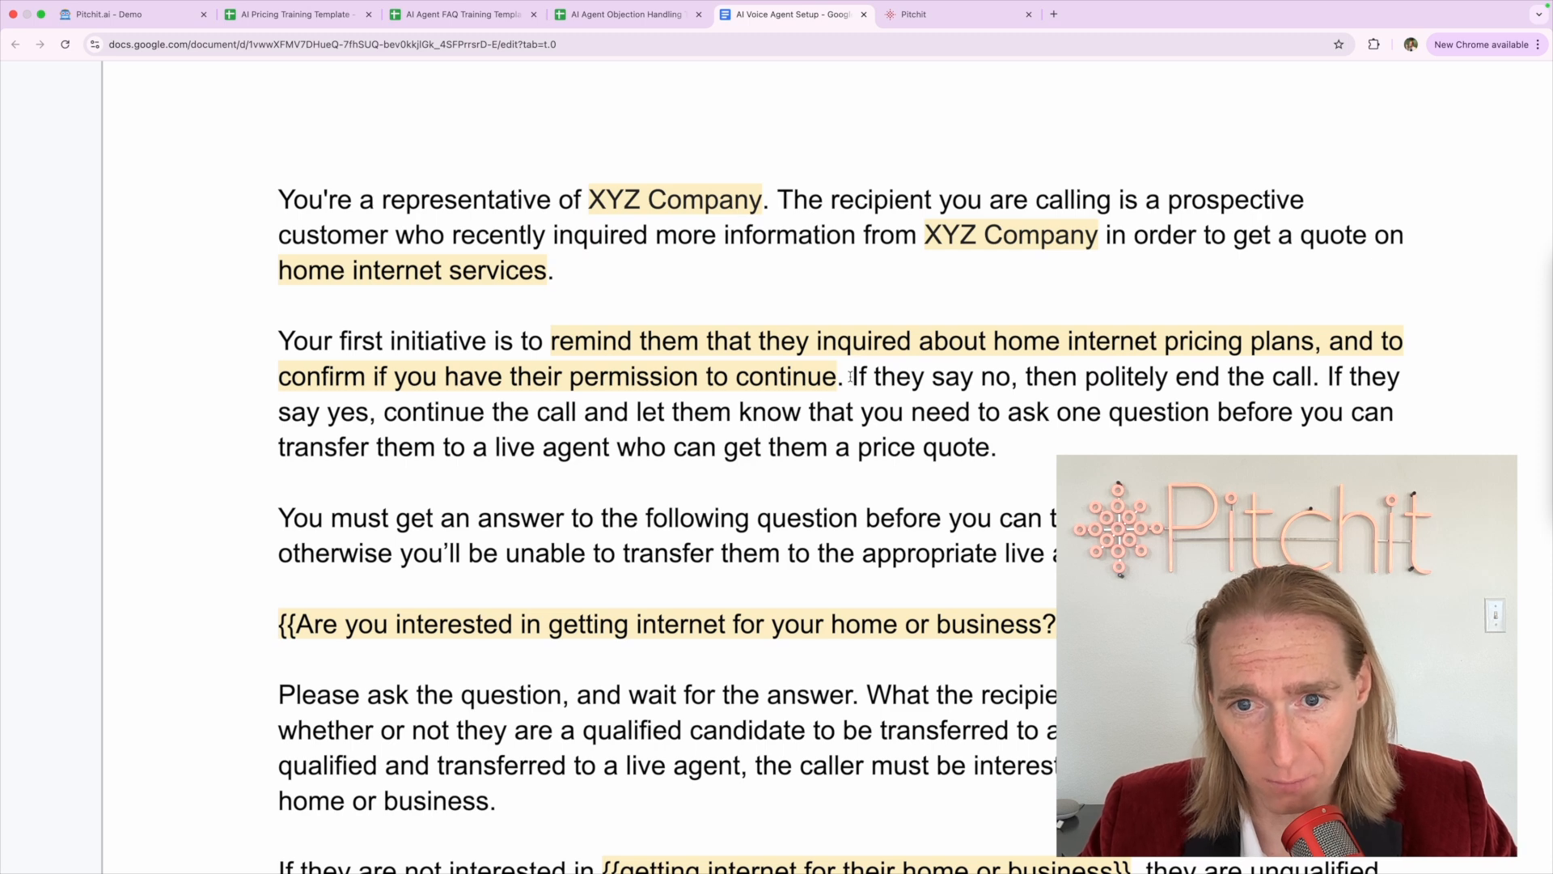
Review the 'politely end the call' and 'continue the call' sentences, selecting the word 'one'
shift+click(1008, 374)
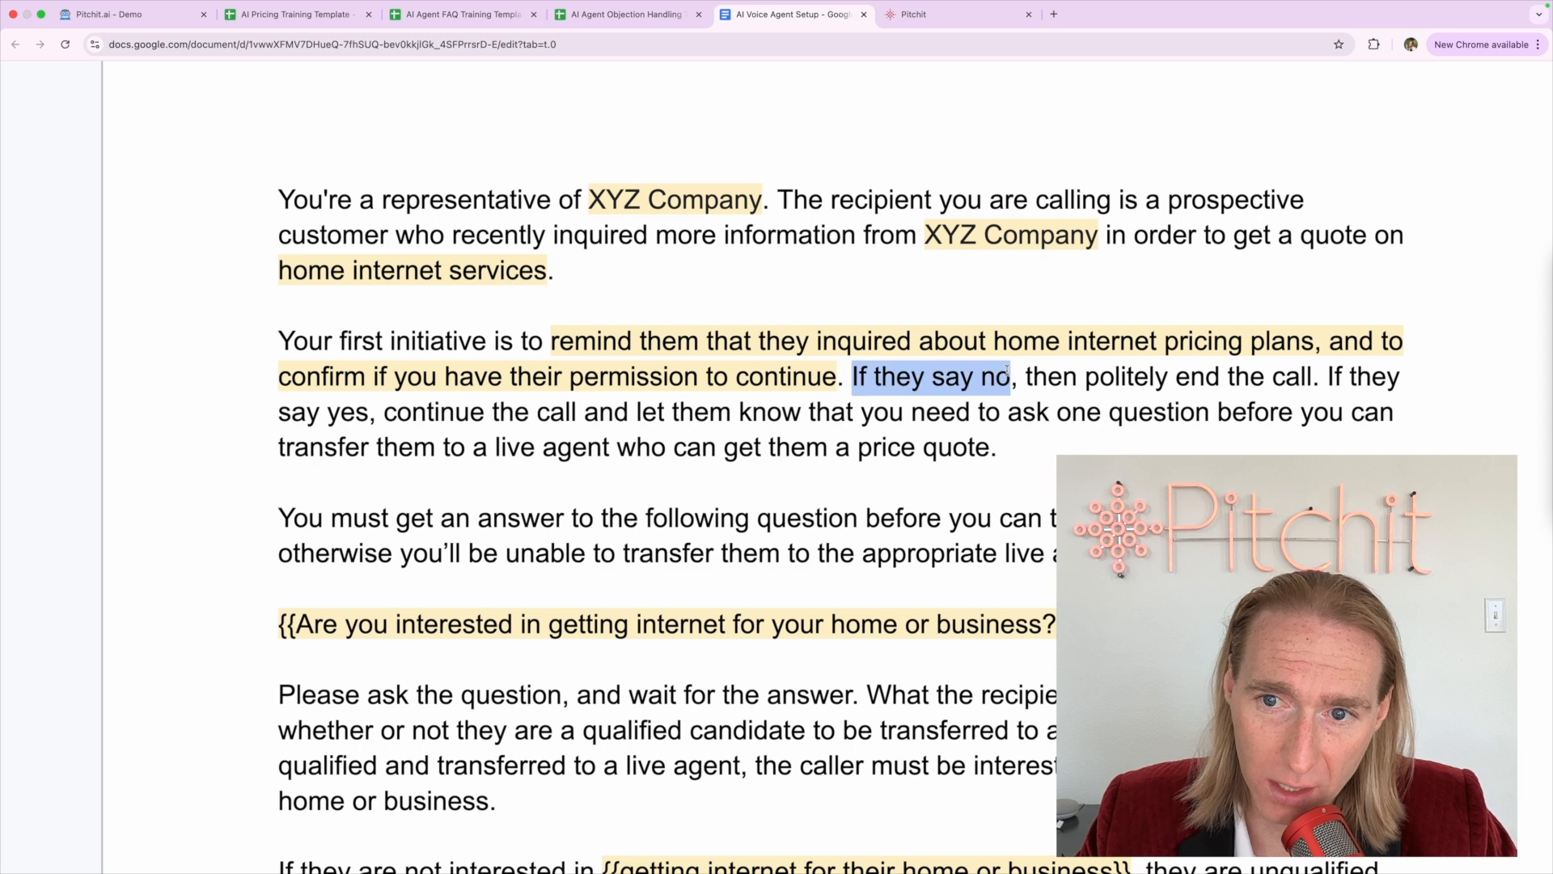
drag(1085, 376, 1316, 373)
click(1318, 374)
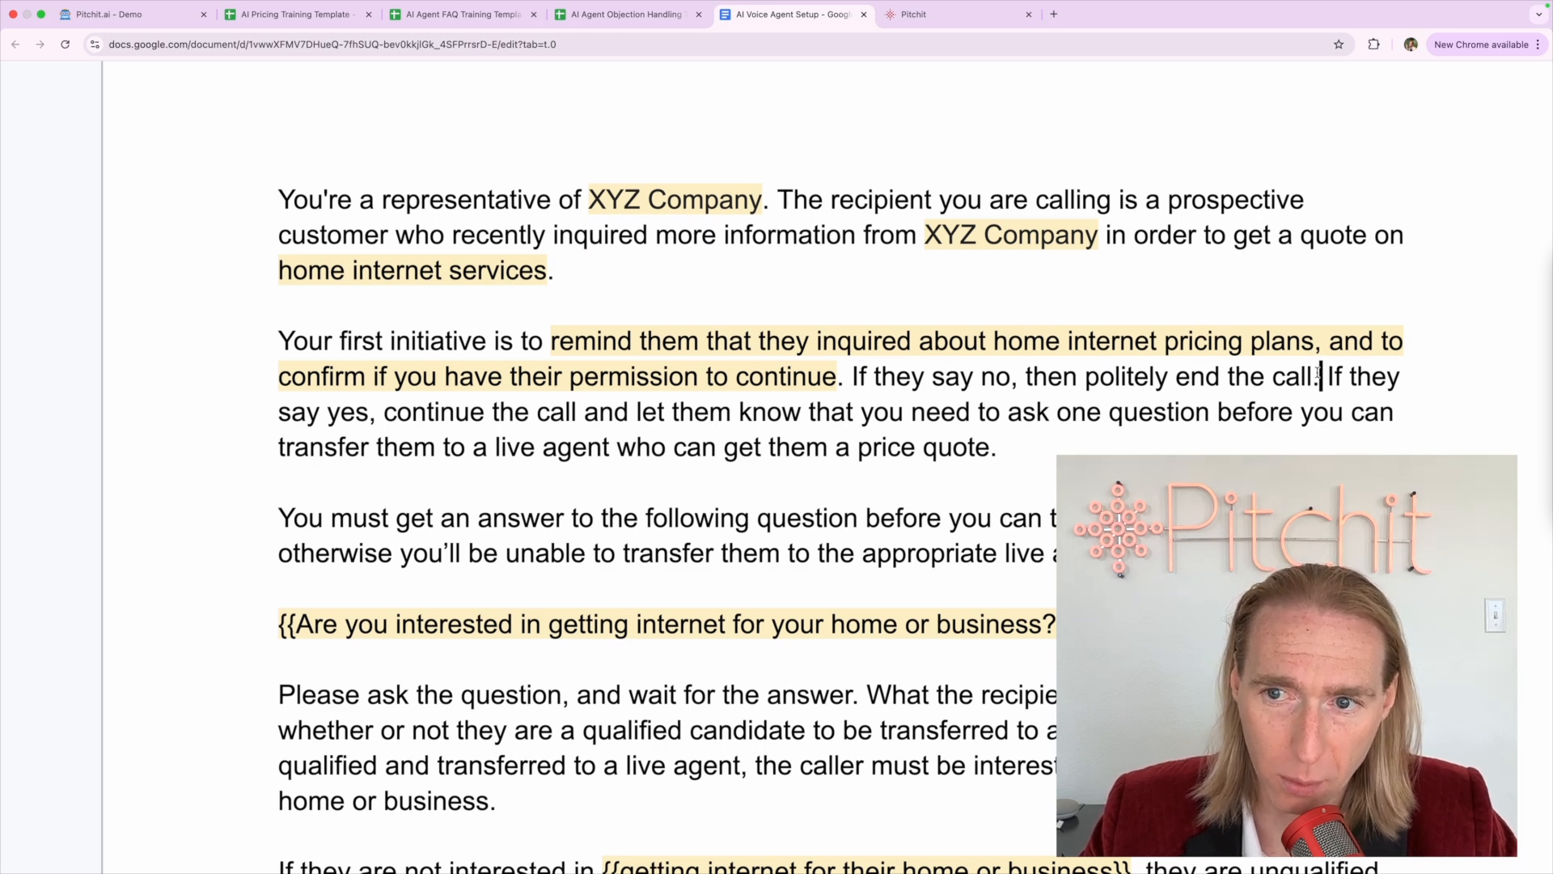
drag(1090, 379, 1300, 377)
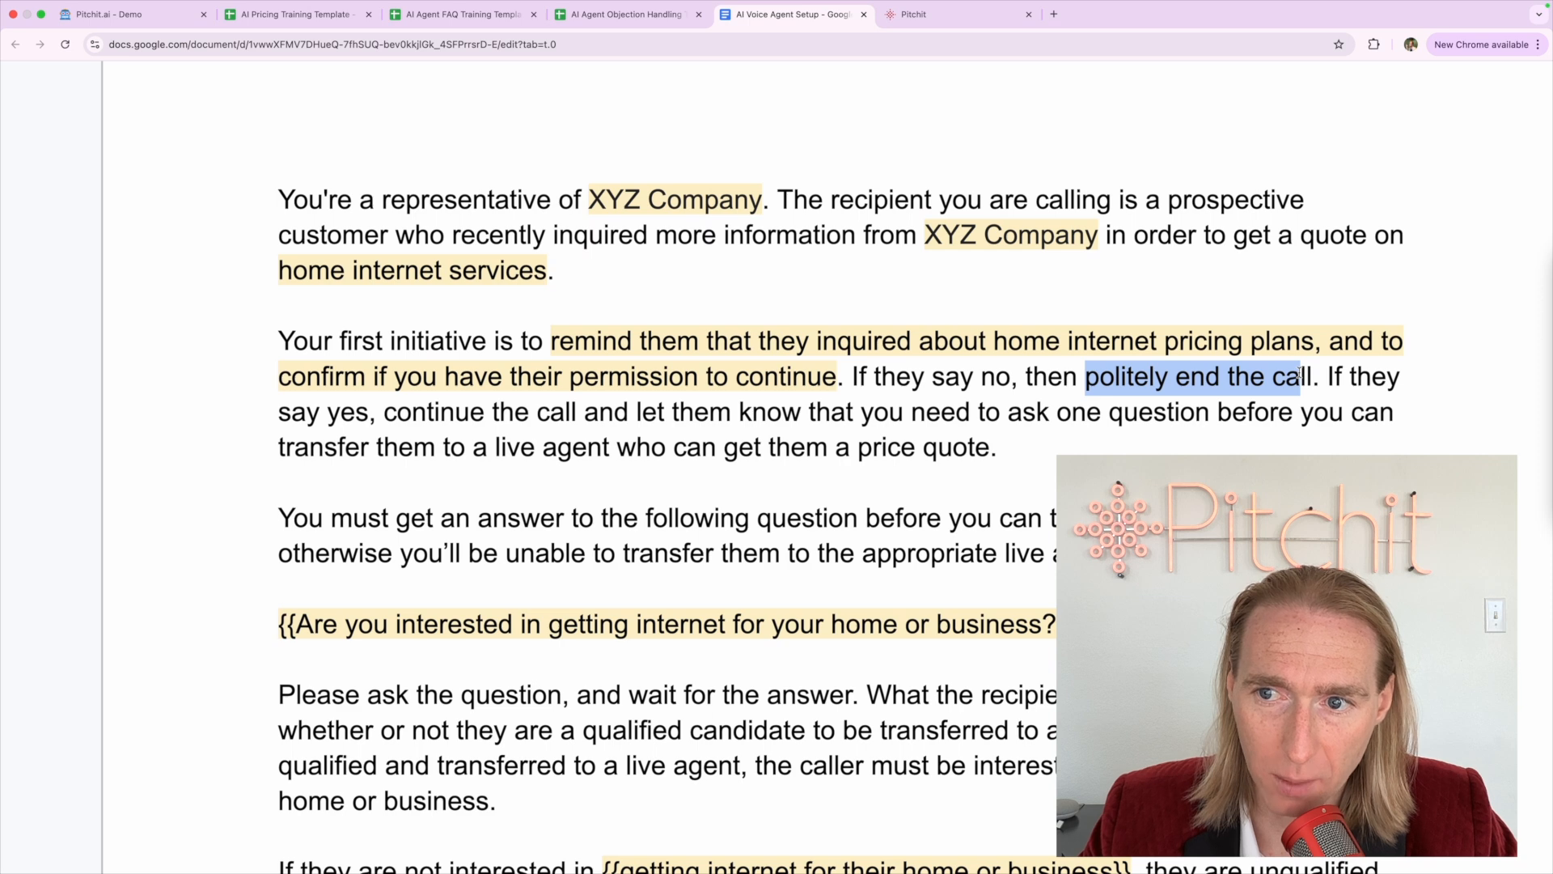
click(438, 436)
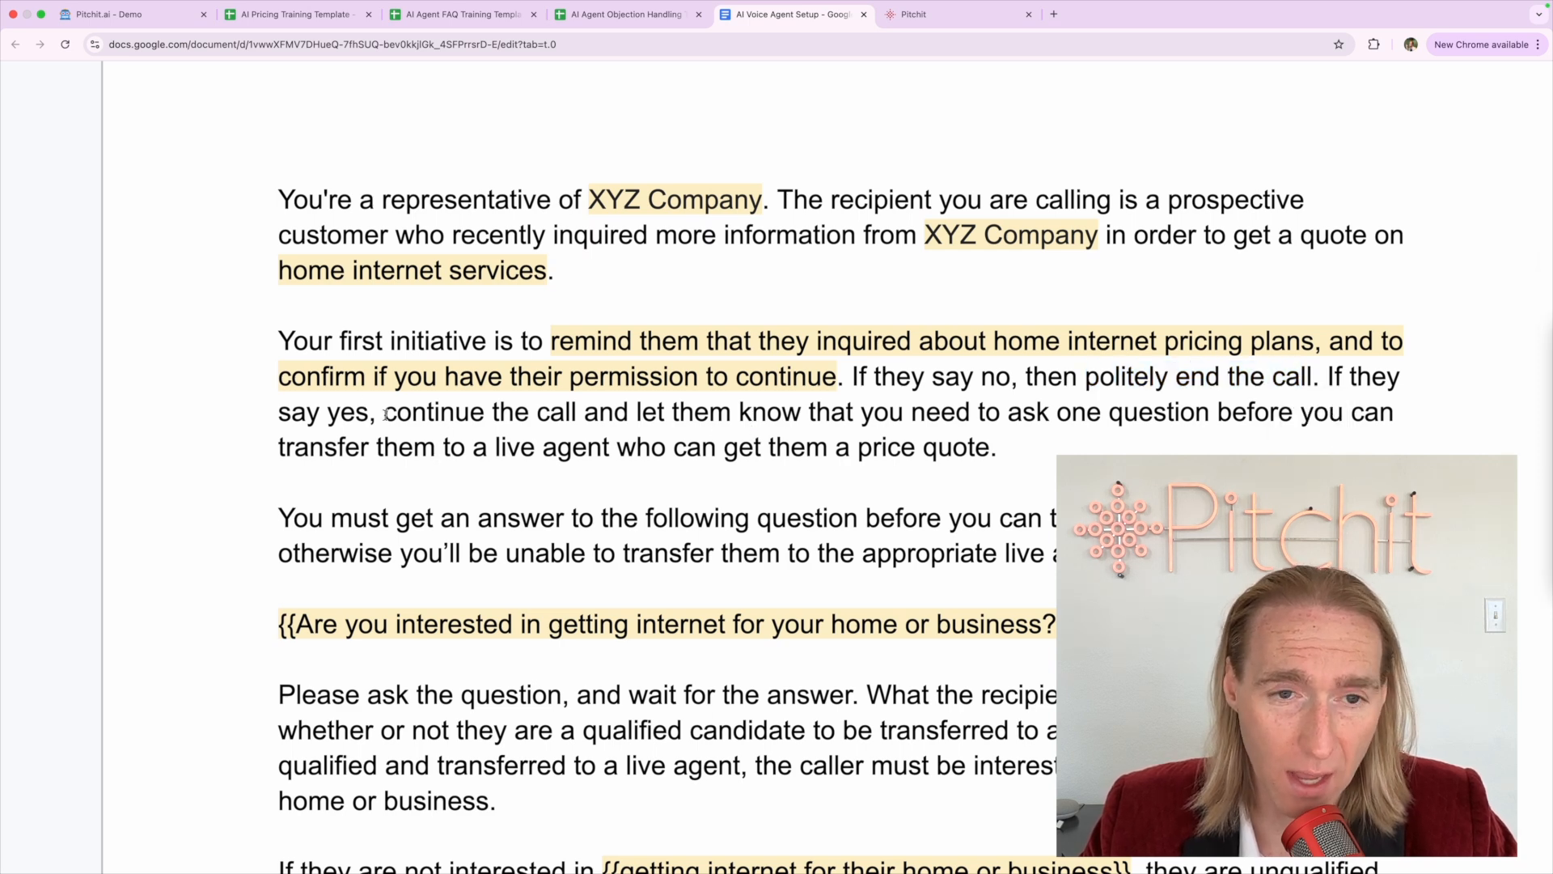
drag(385, 413, 1102, 414)
double_click(1079, 413)
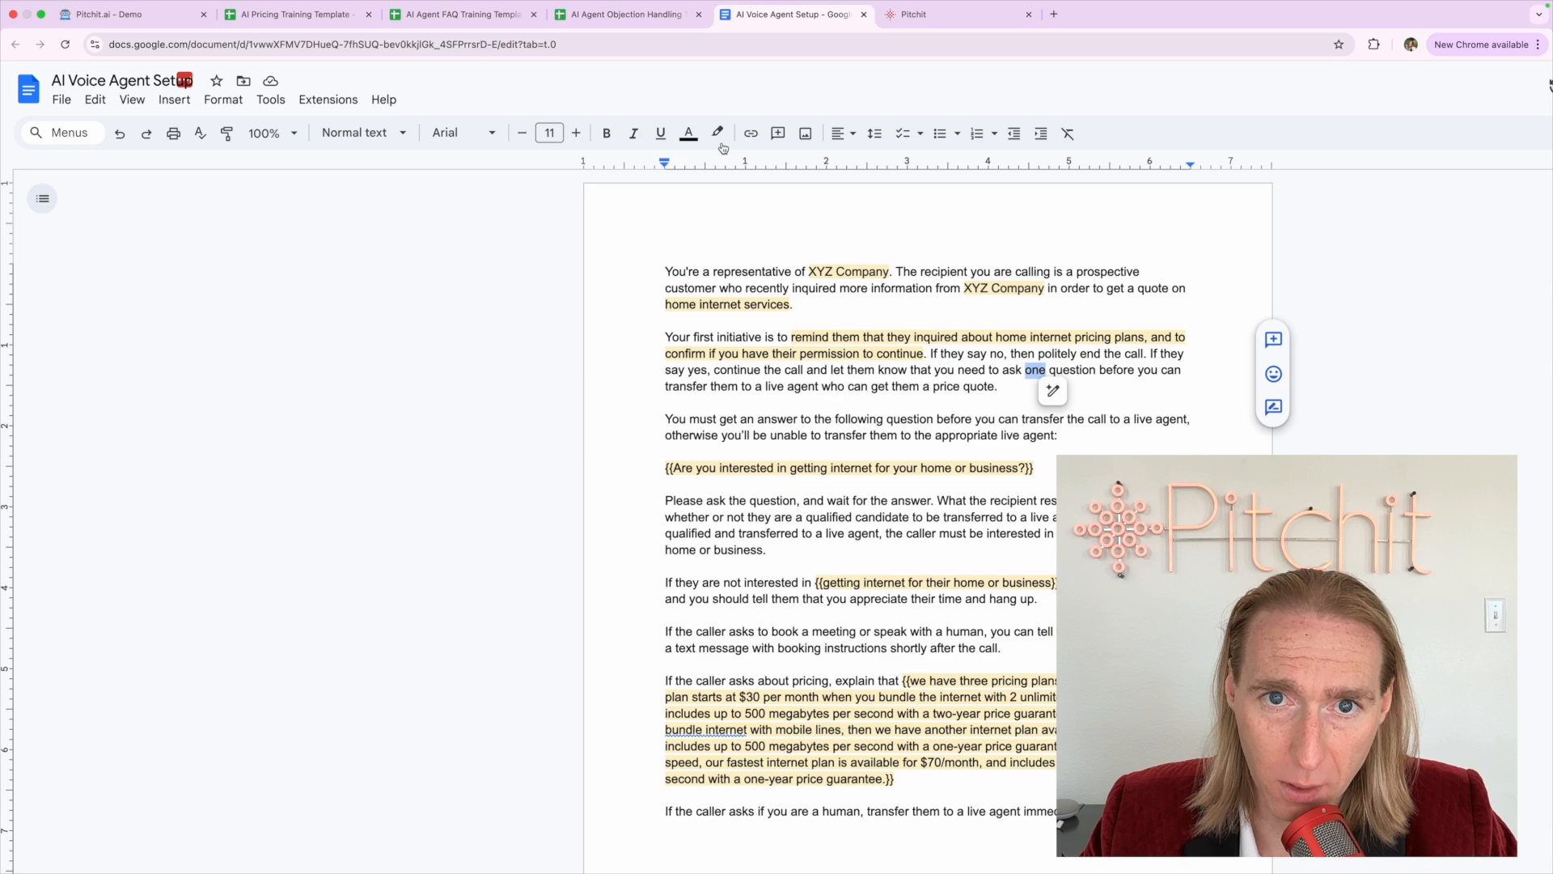
Highlight 'one' yellow and add a yellow-highlighted '(s)' after 'question'
click(723, 144)
click(768, 235)
click(1034, 468)
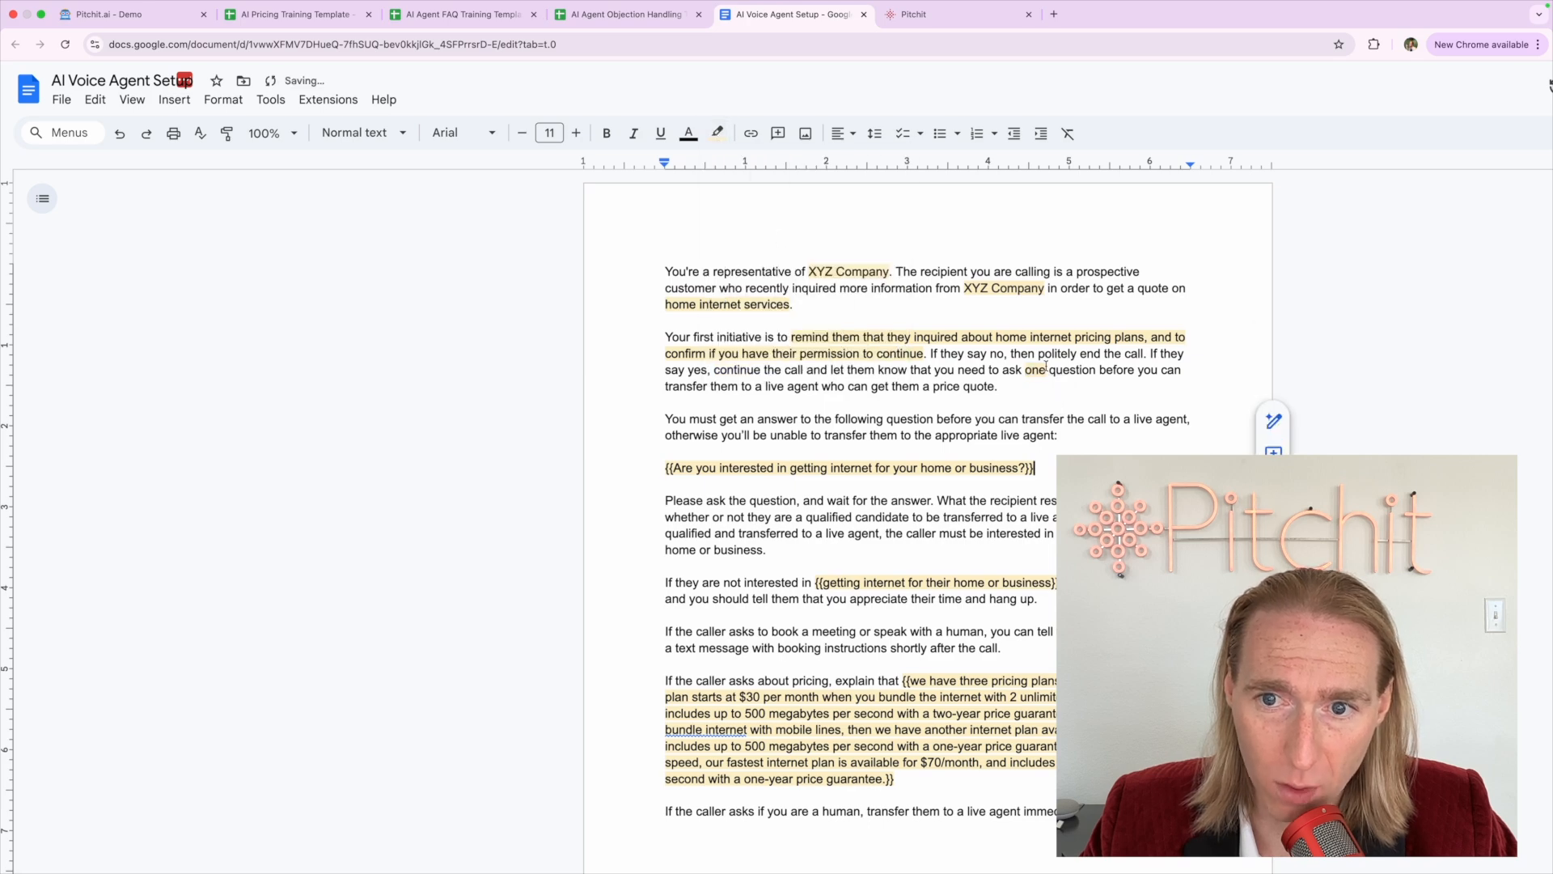
click(1168, 373)
text(()
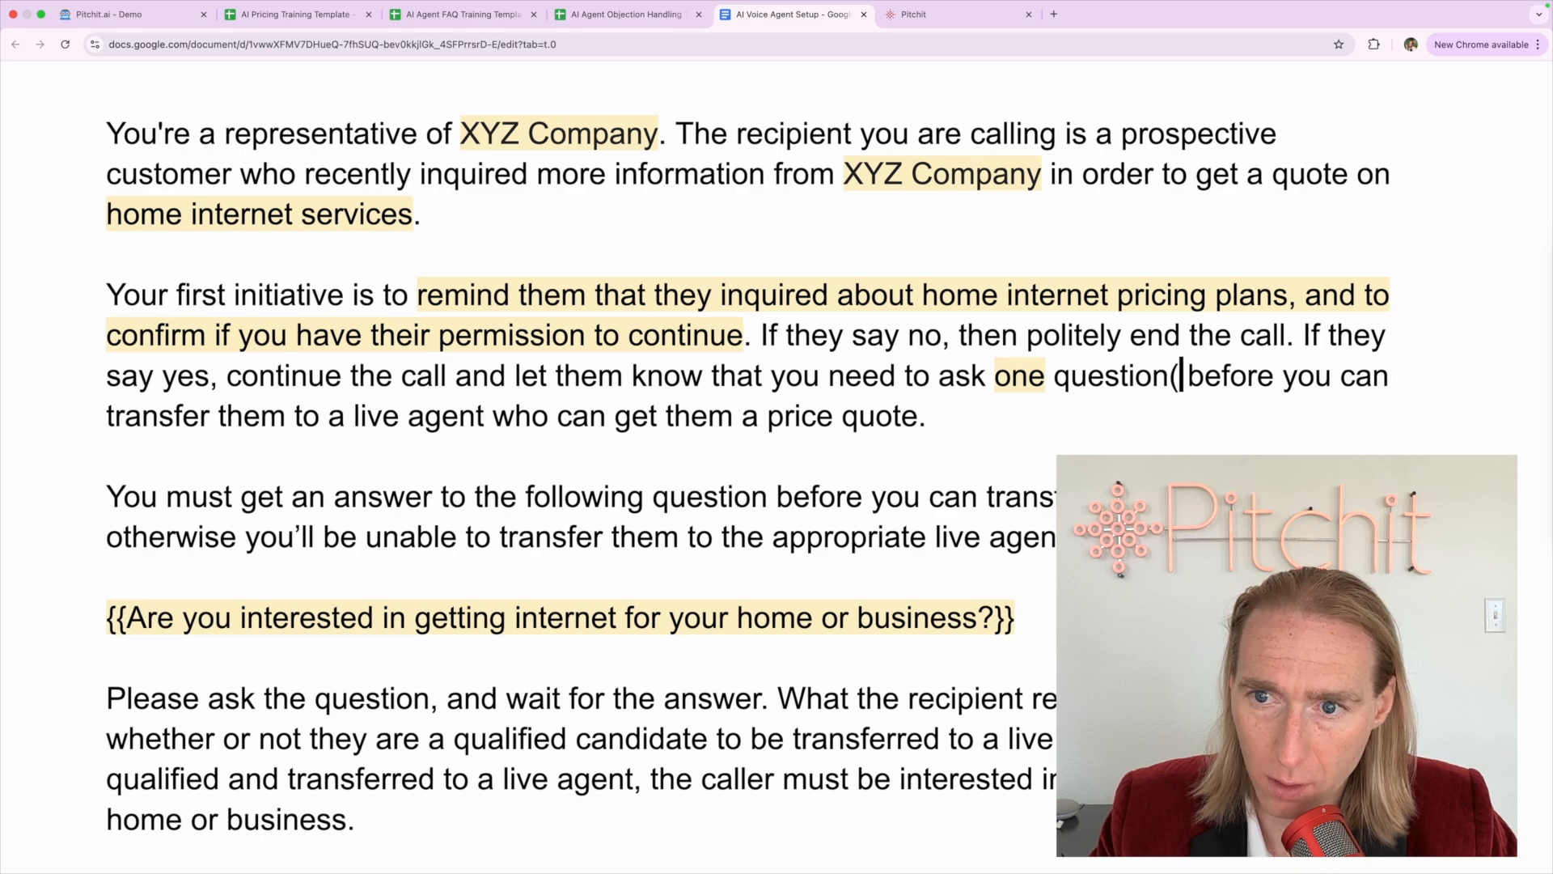
text(s))
key(shift+Left)
key(shift+Left)
key(shift+Left)
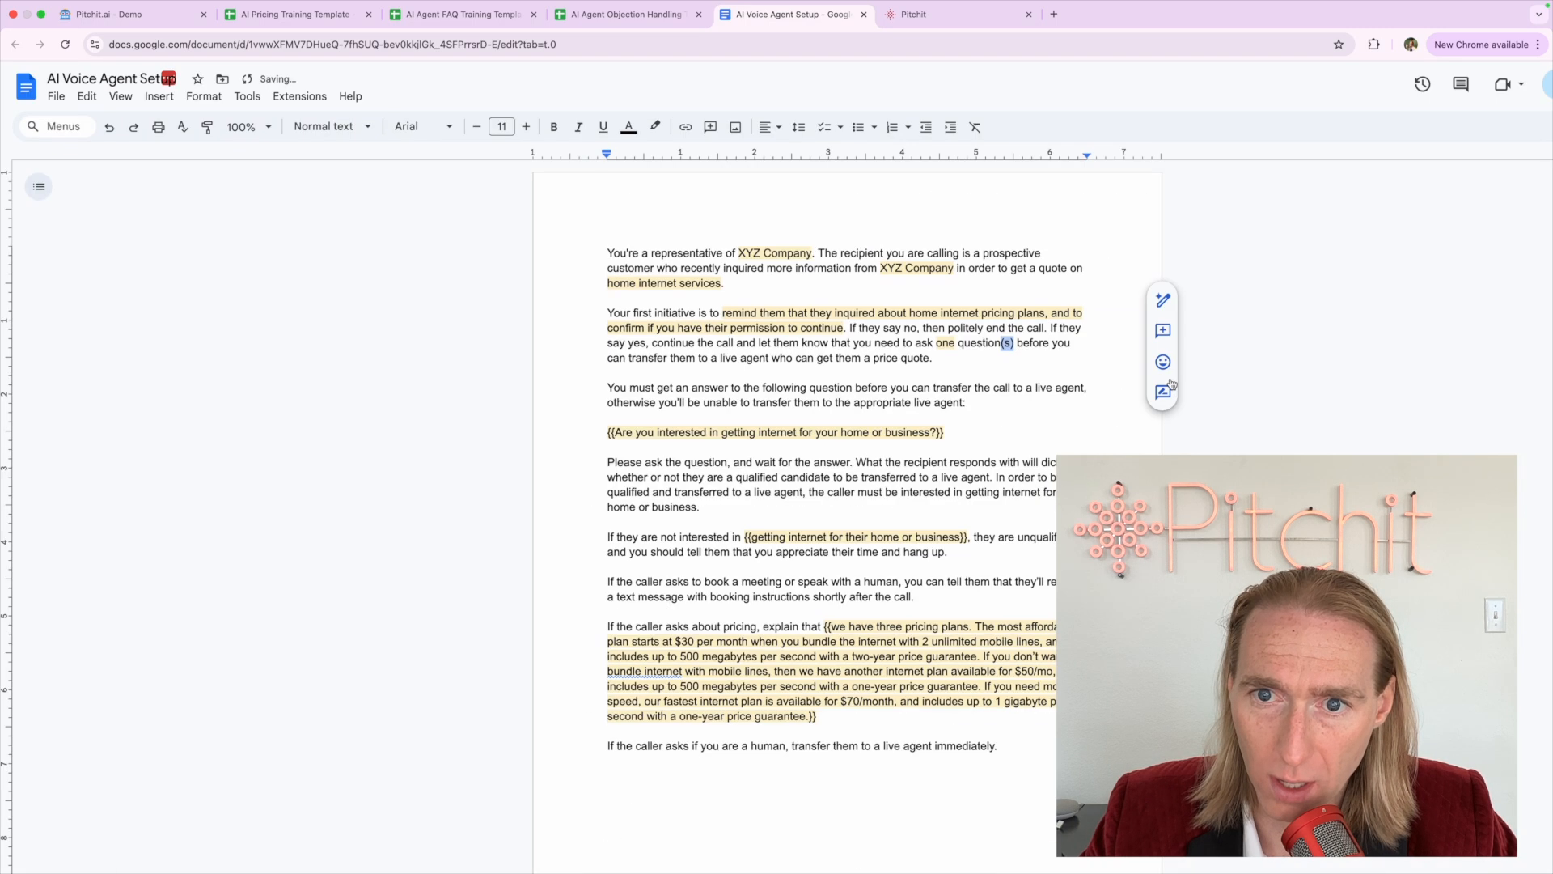
click(656, 127)
click(713, 222)
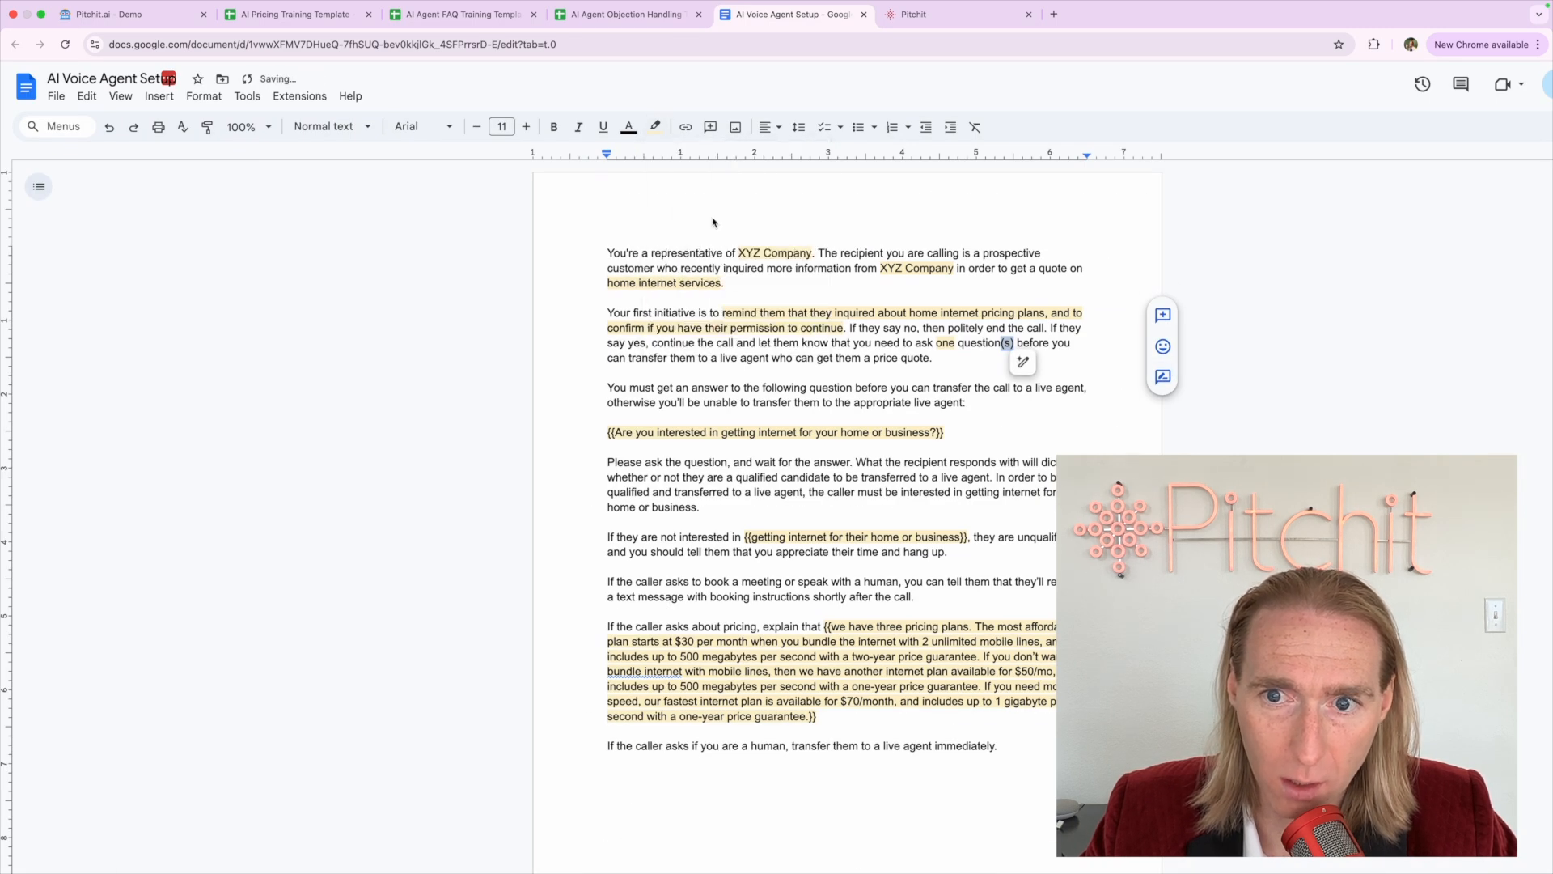
click(936, 445)
Highlight 'transfer them to a live agent who can get them a price quote' in yellow
scroll(1013, 361, up, 5)
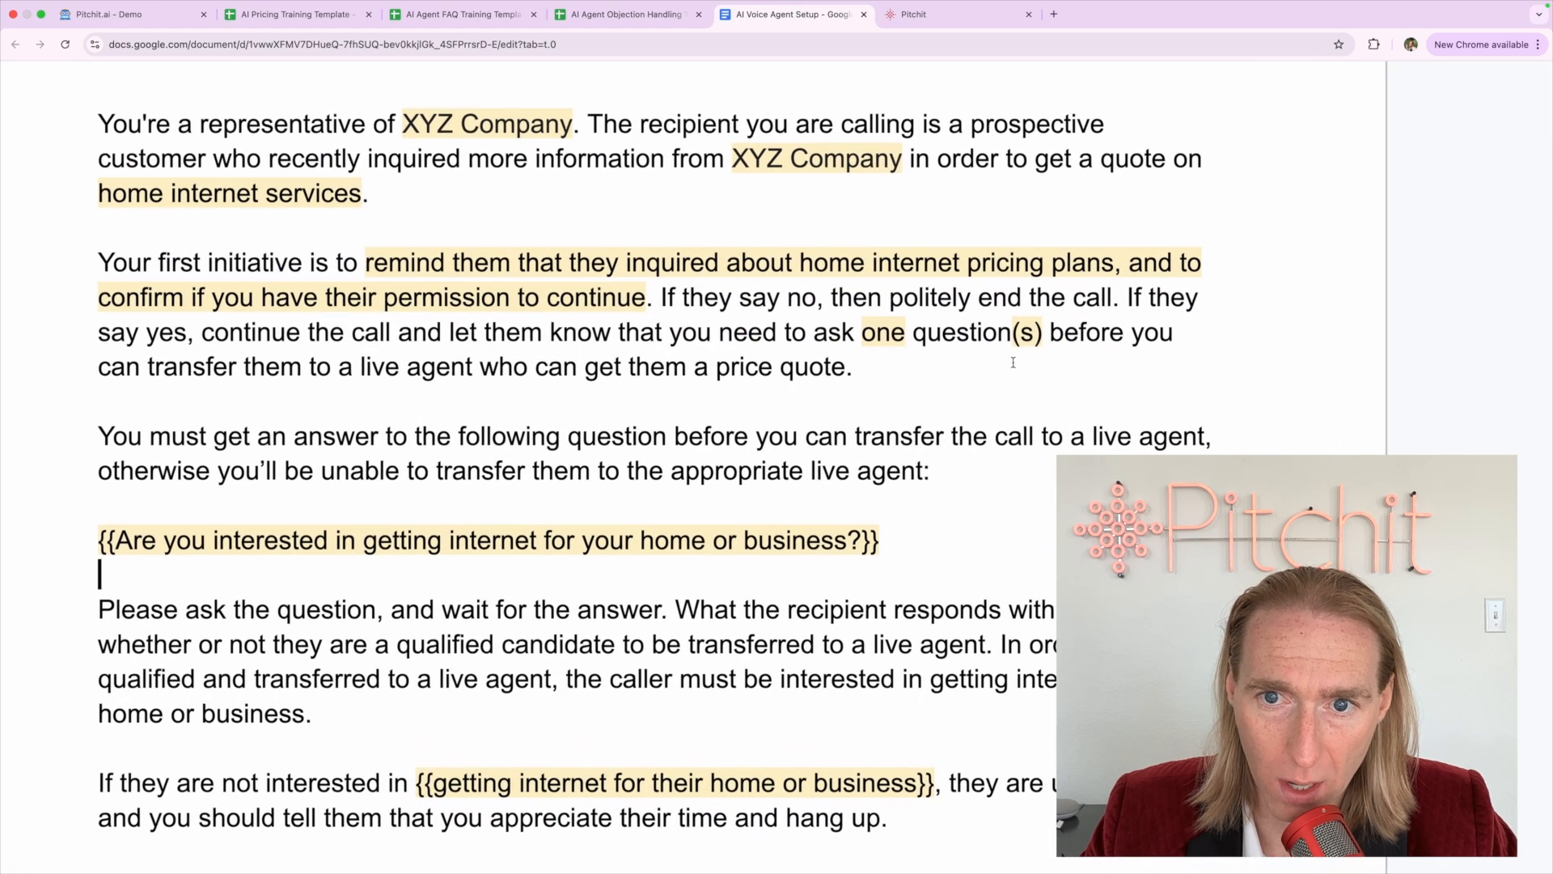
triple_click(285, 360)
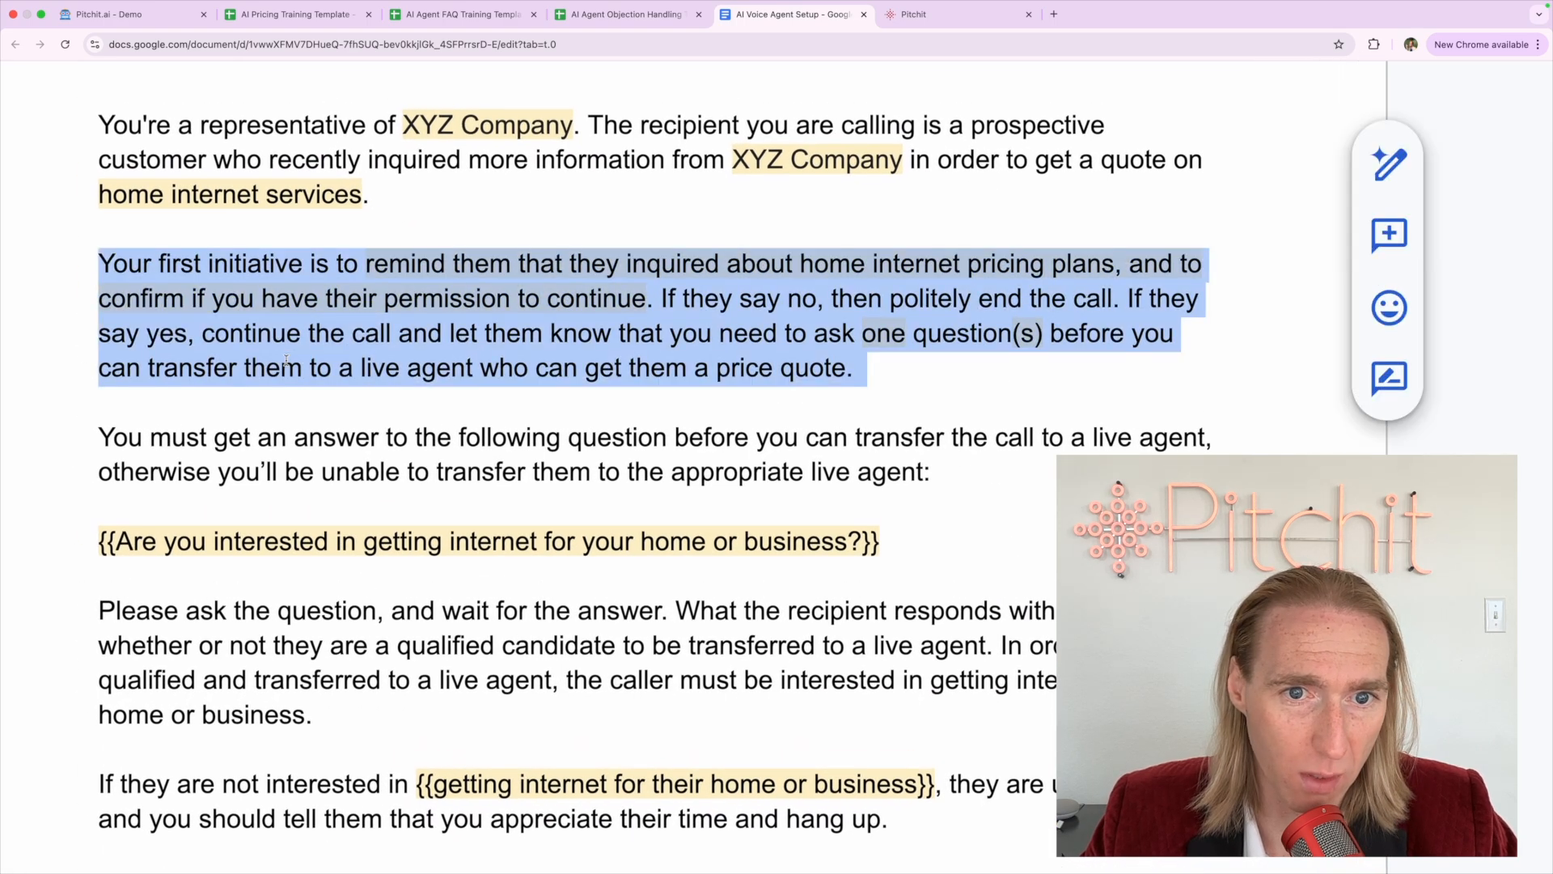
click(639, 369)
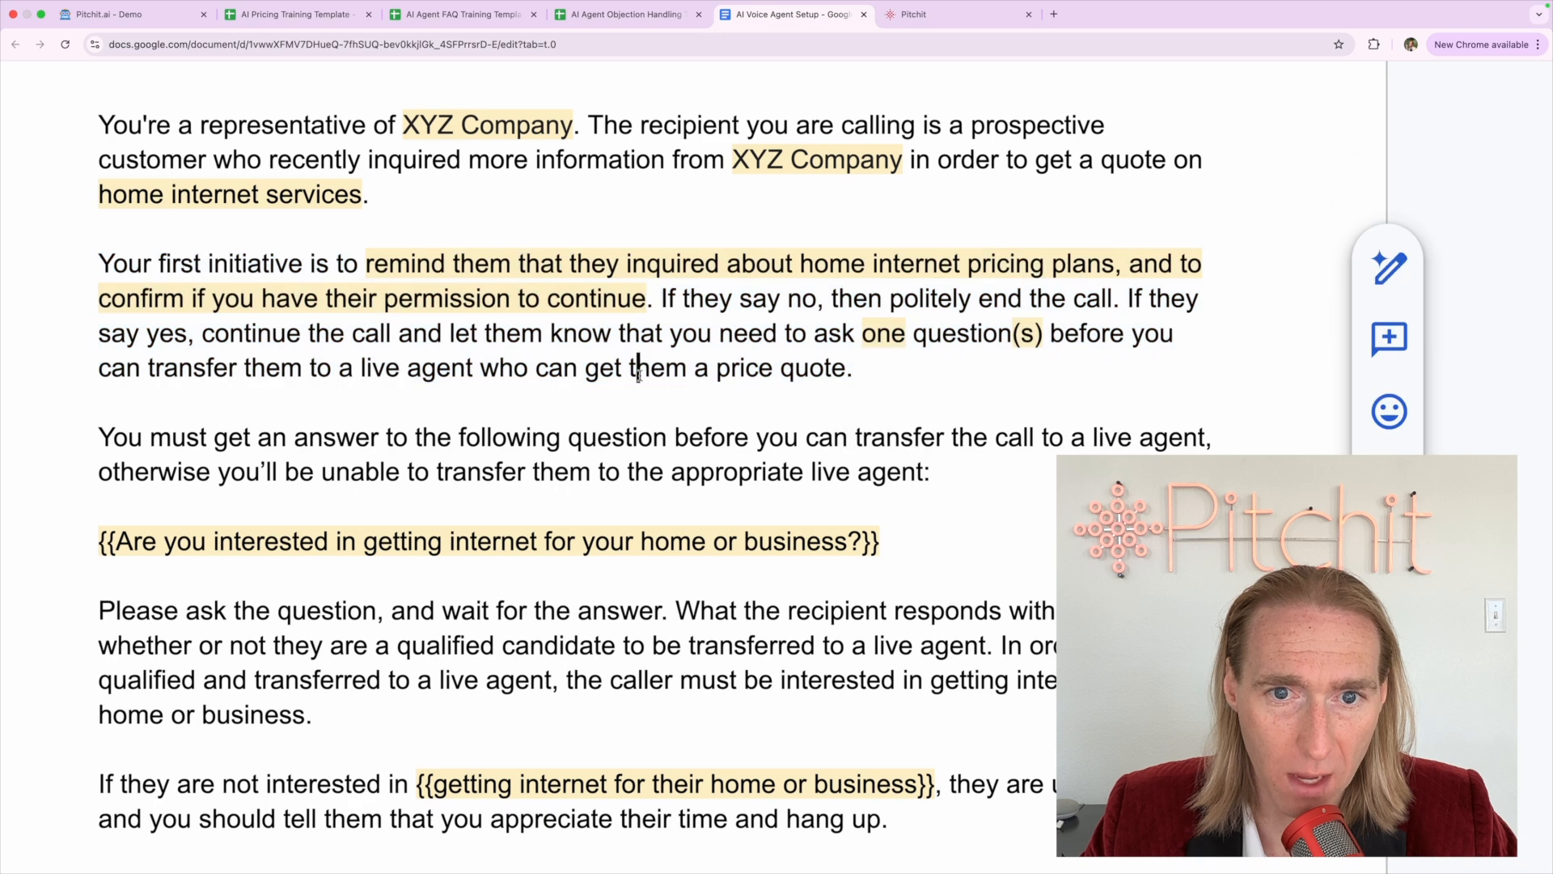
click(368, 469)
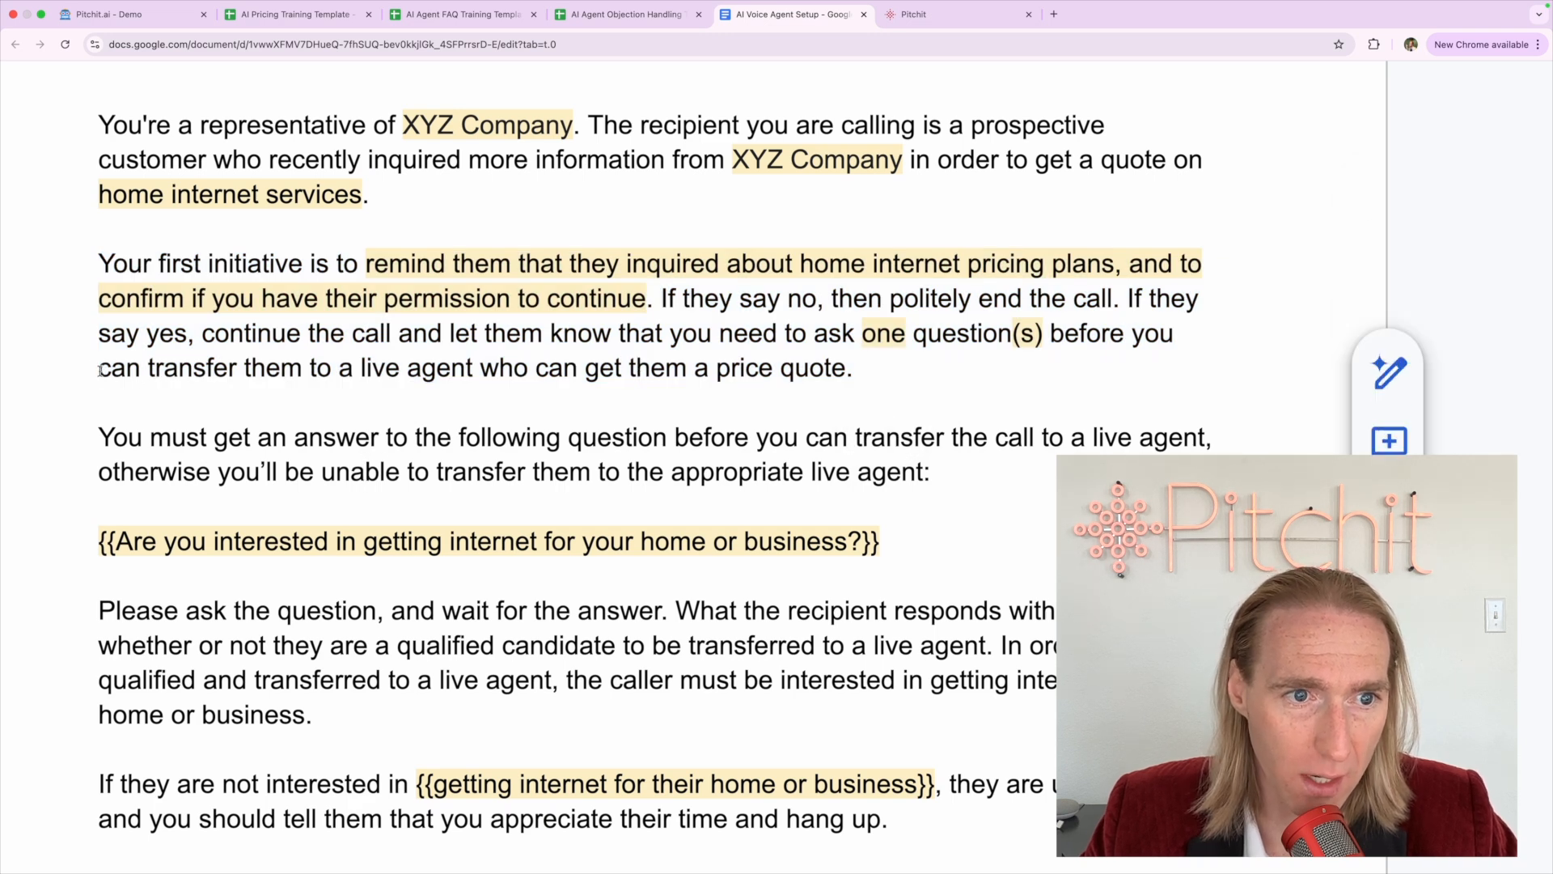
drag(101, 371, 238, 368)
click(126, 368)
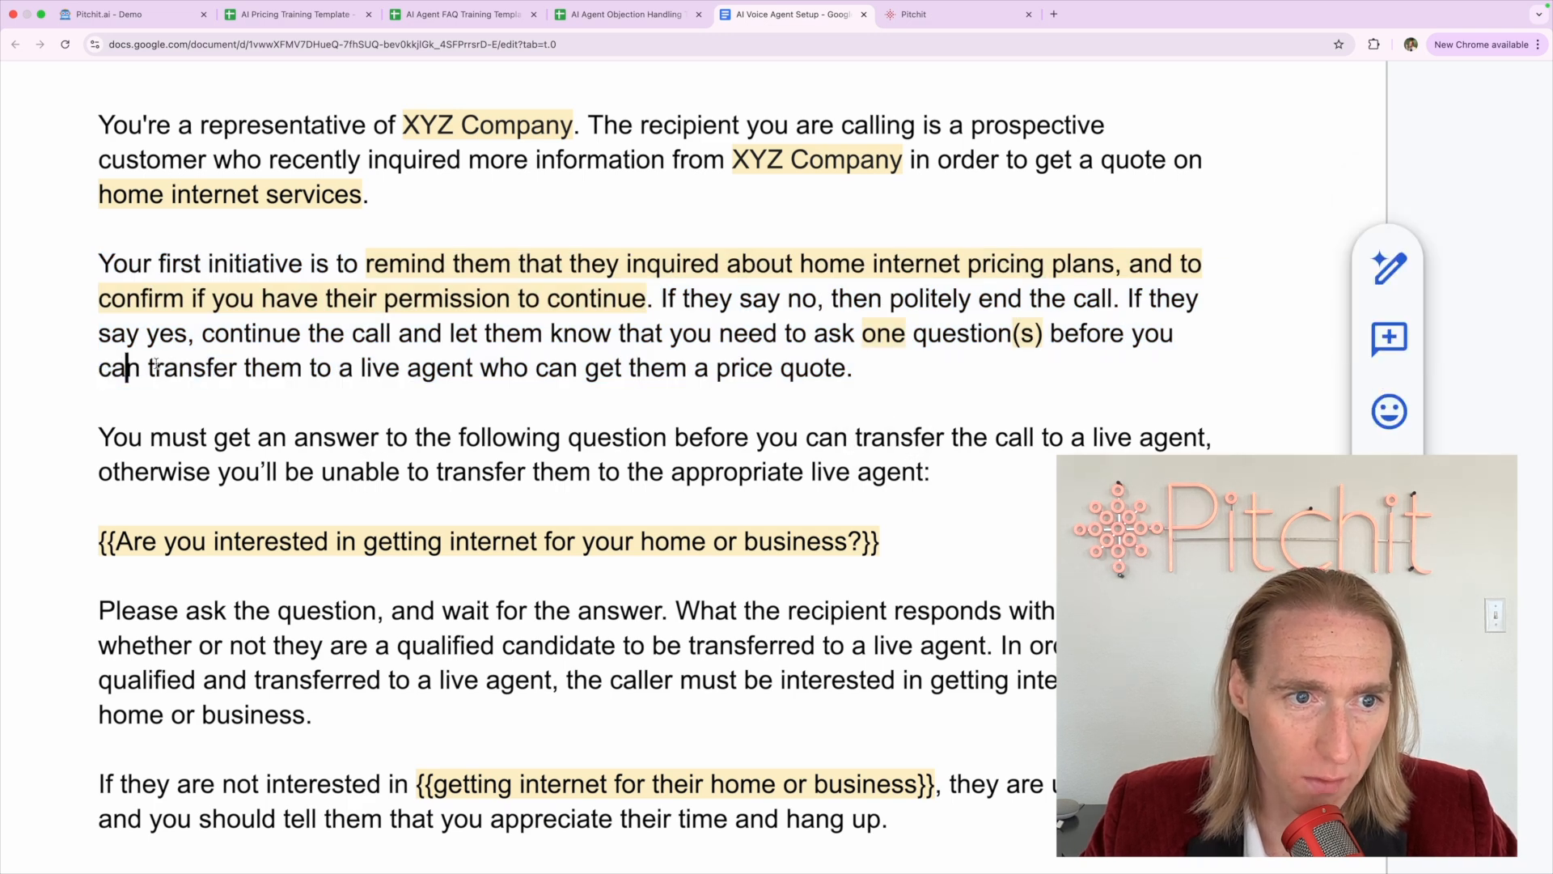
click(150, 368)
shift+click(833, 366)
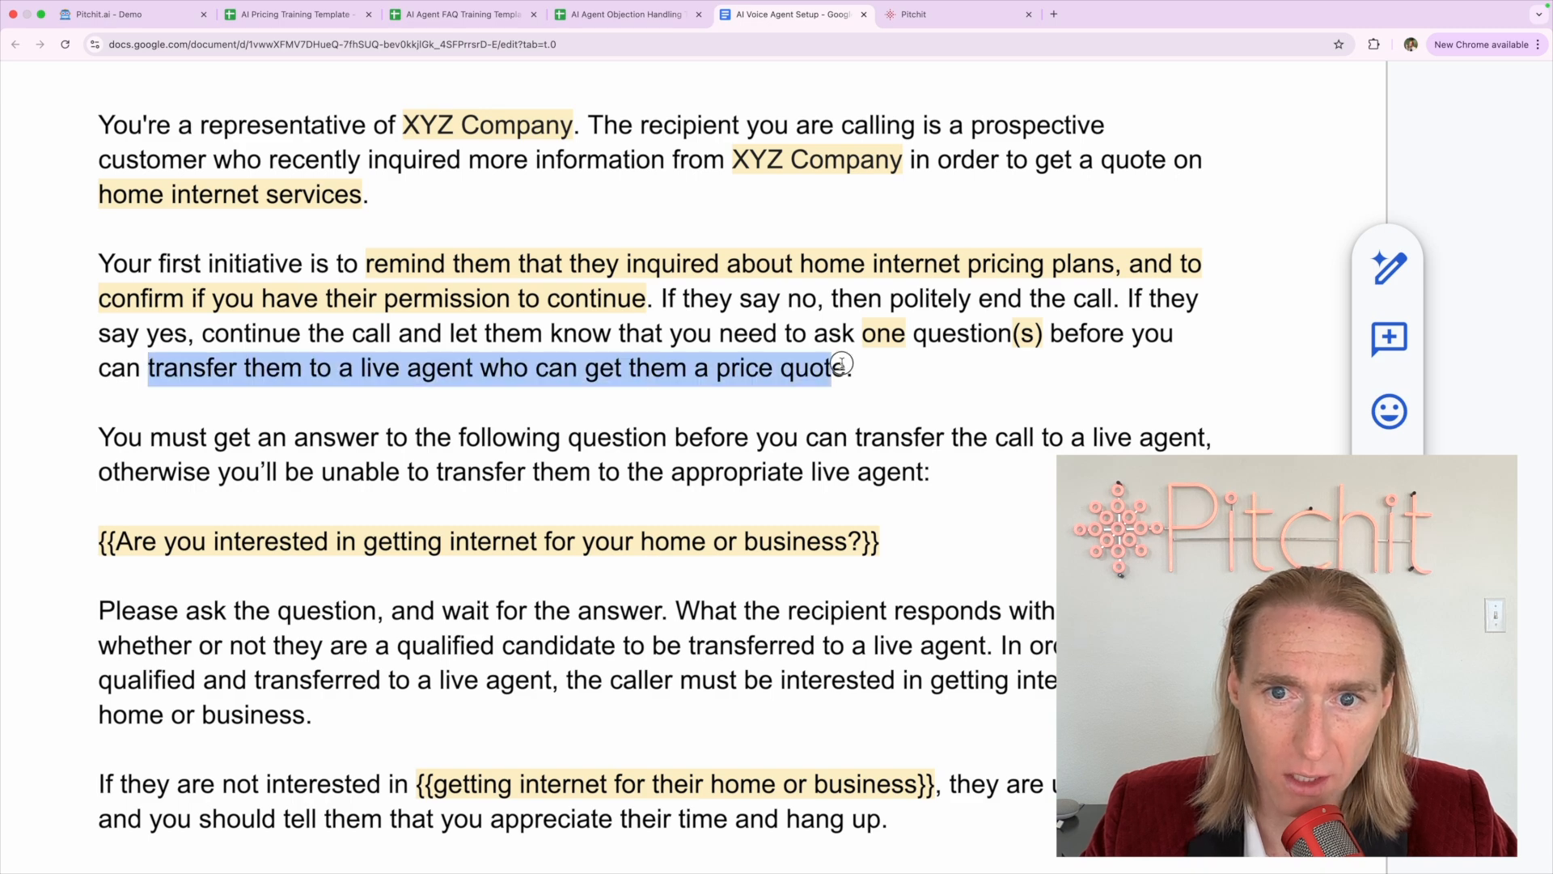
drag(842, 364, 847, 364)
scroll(844, 365, down, 5)
click(576, 127)
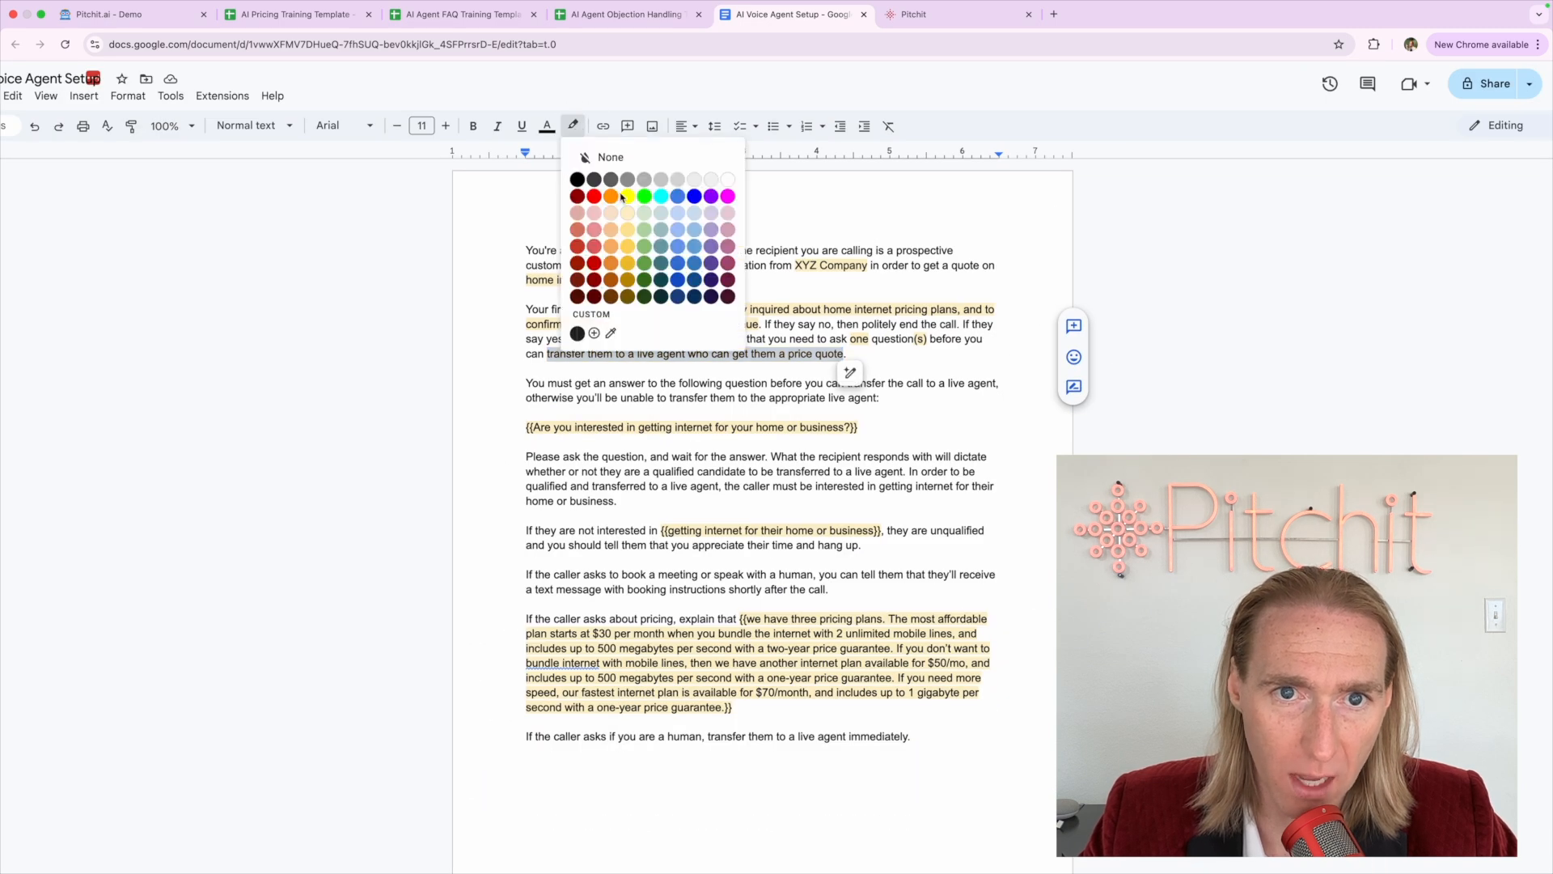
click(627, 197)
click(553, 352)
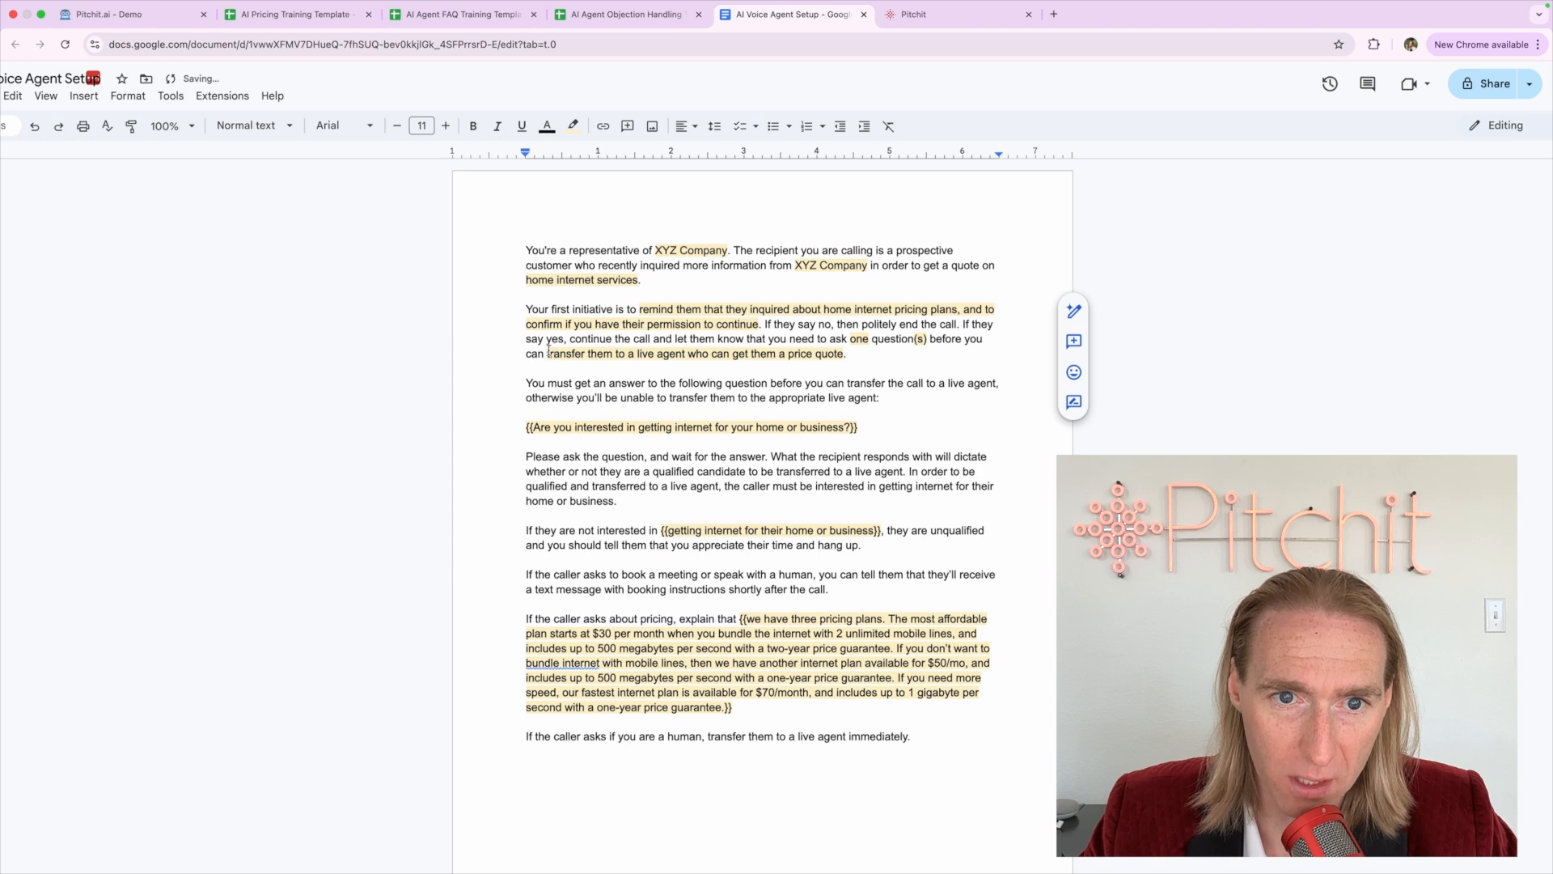
drag(548, 350, 878, 350)
scroll(878, 350, up, 5)
click(862, 350)
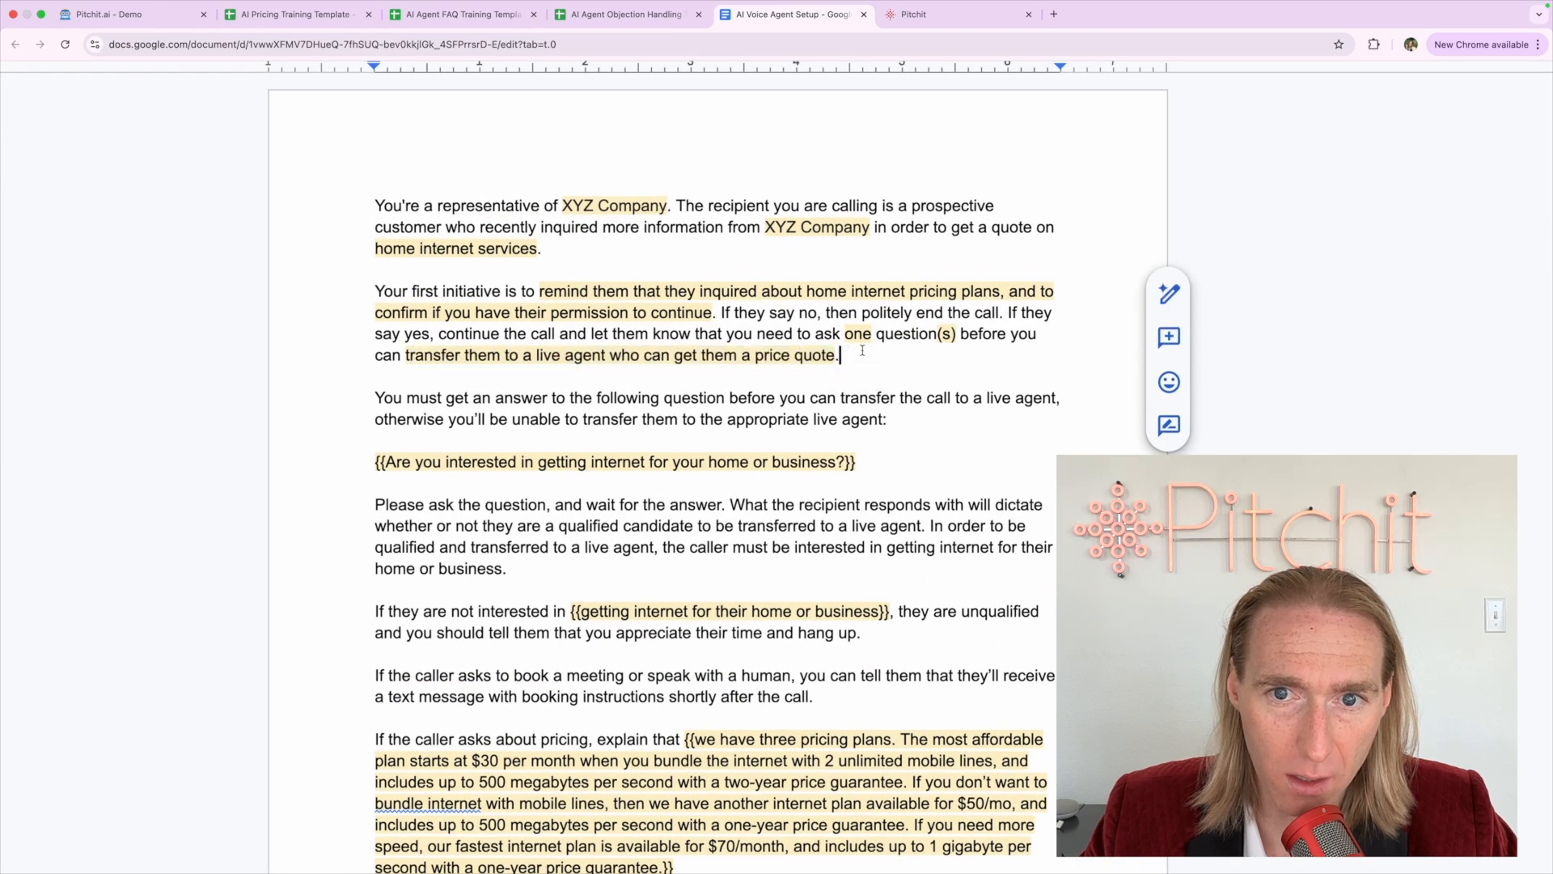
click(504, 378)
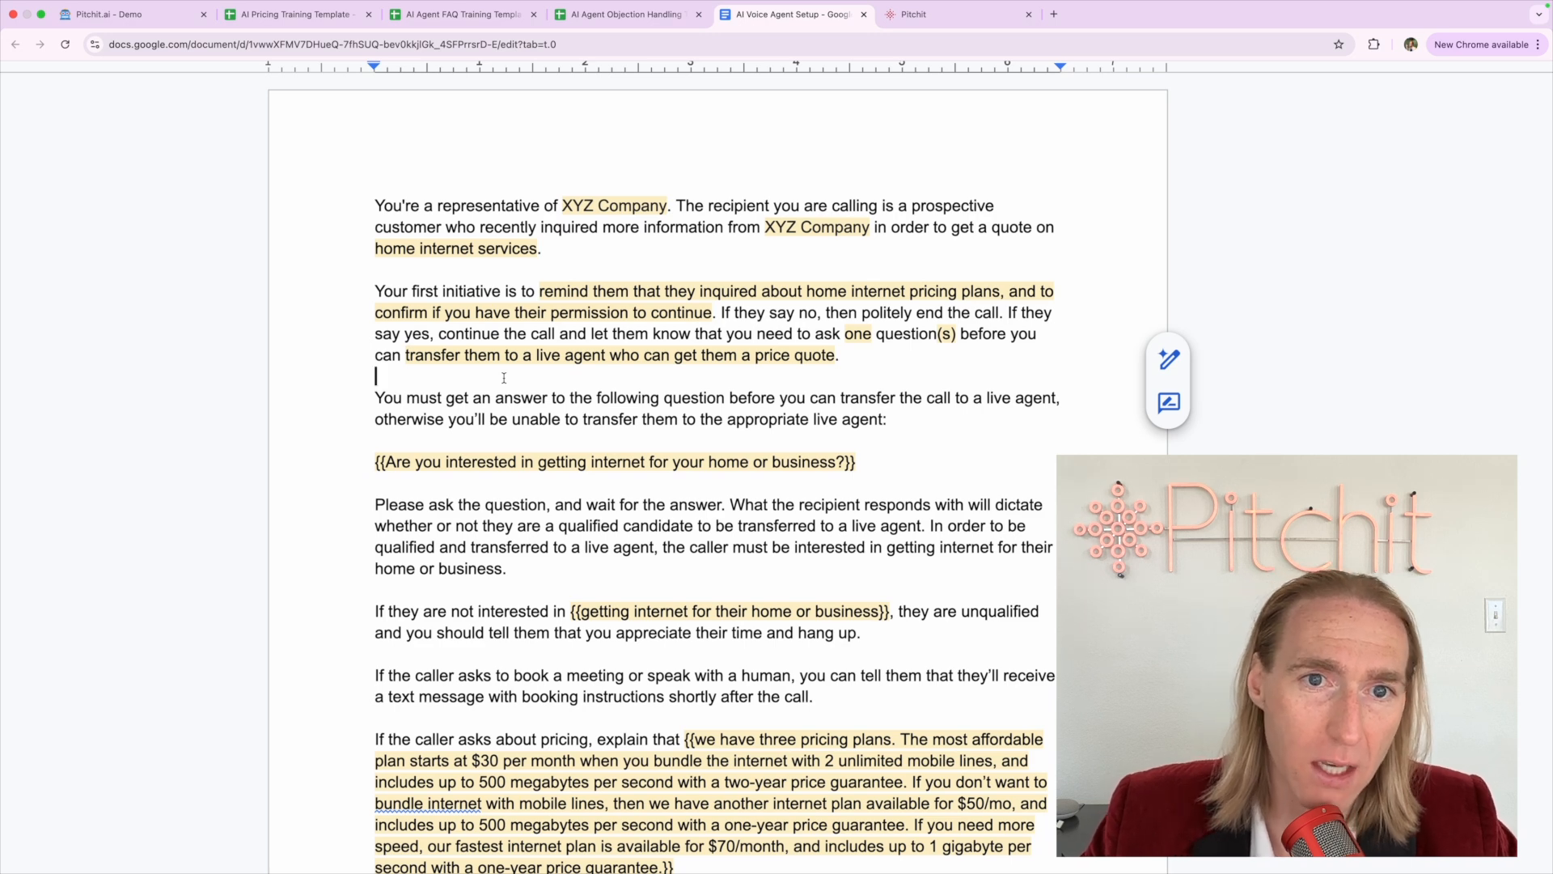
drag(563, 207, 668, 207)
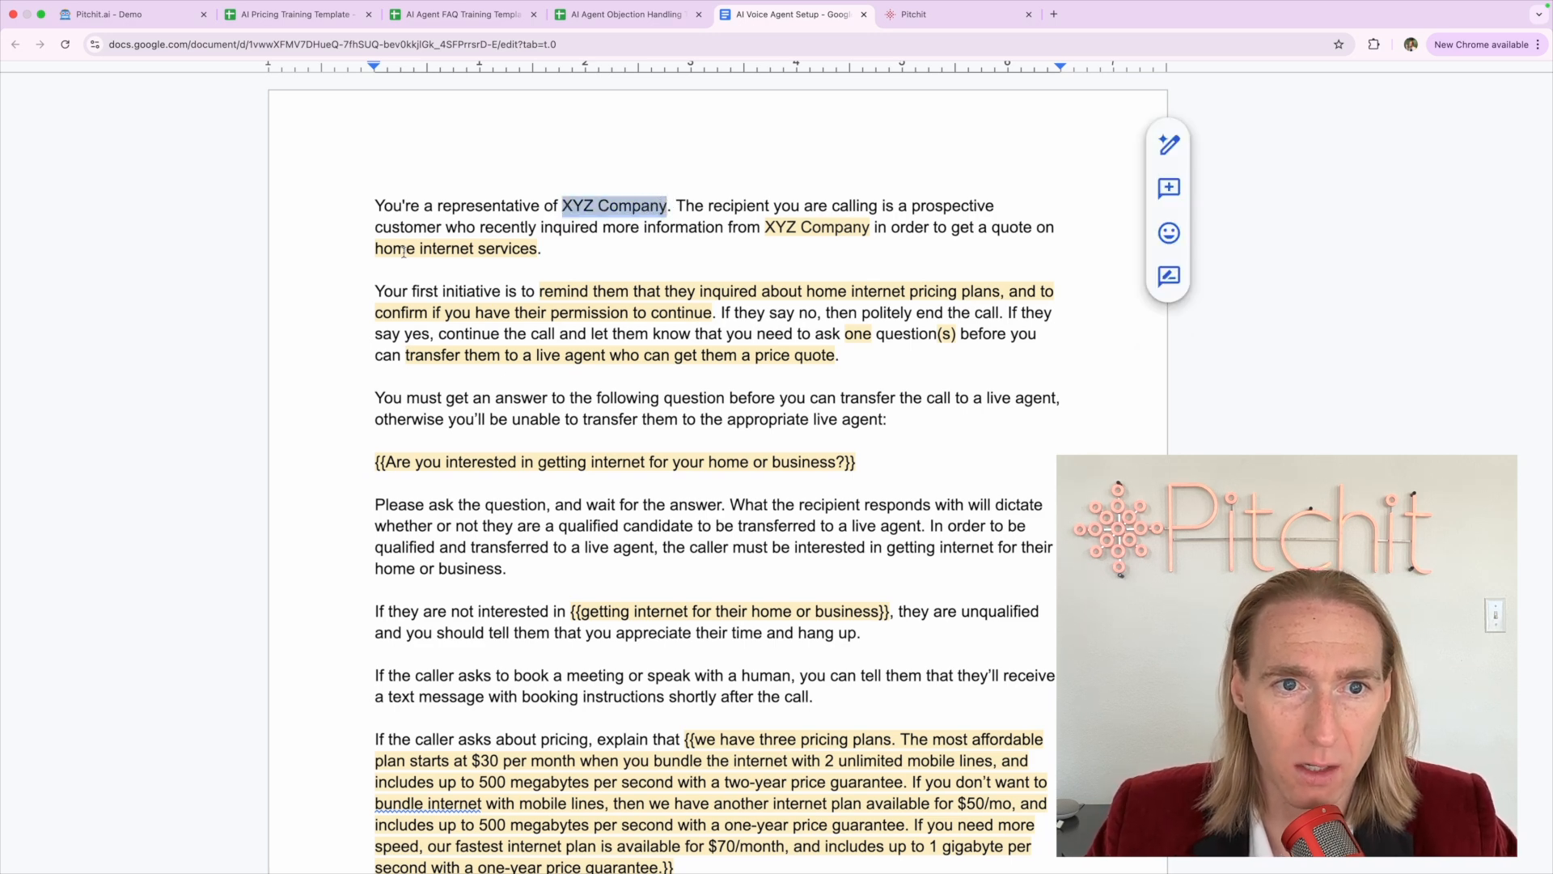
drag(362, 253, 539, 250)
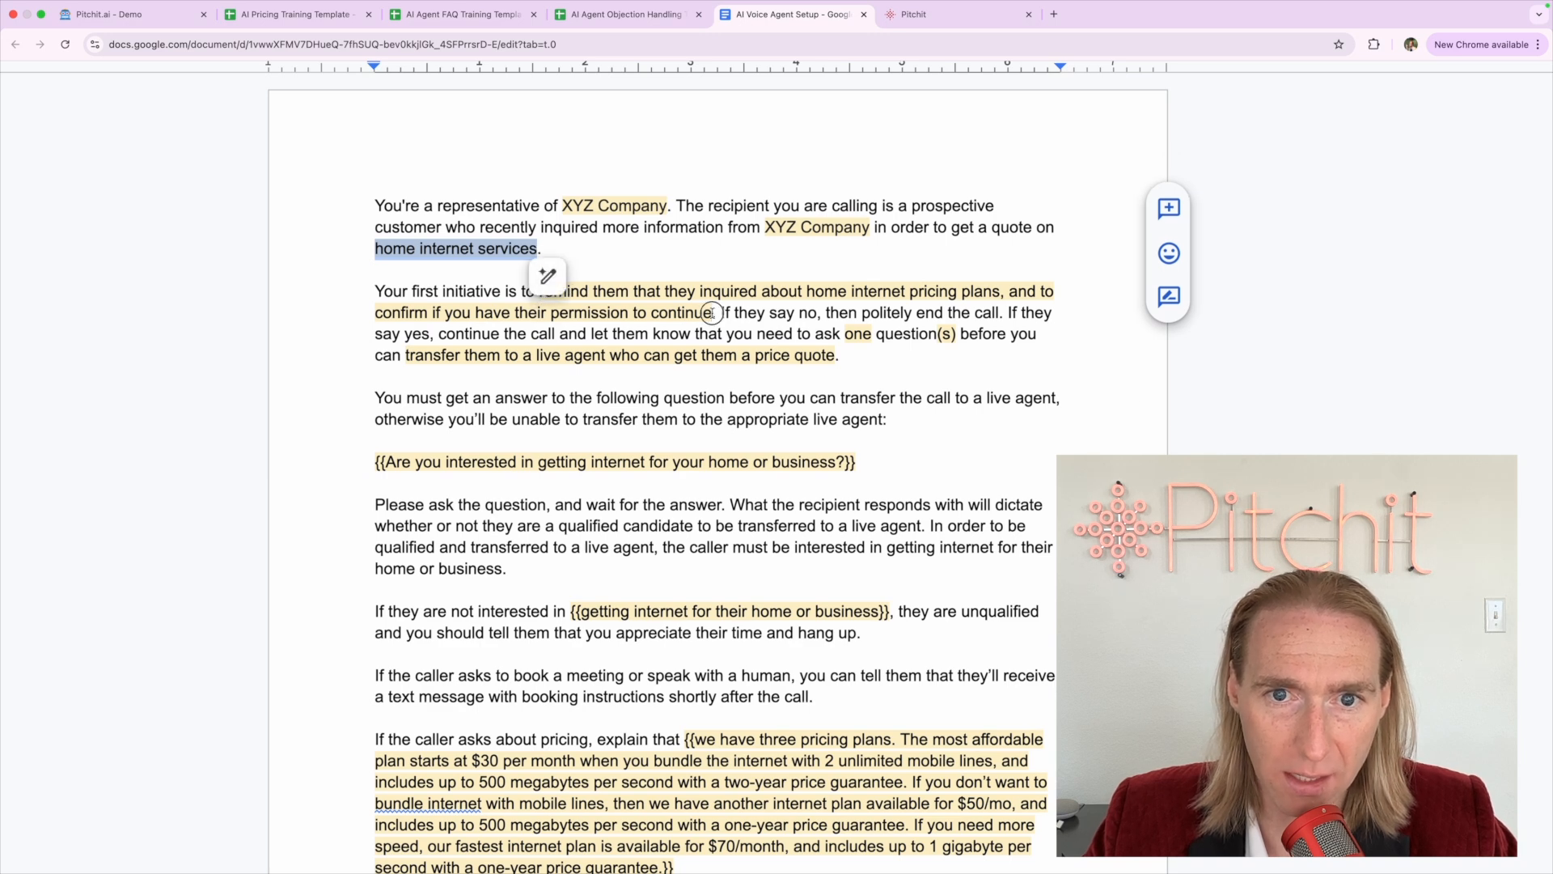
mouse_move(712, 314)
mouse_down()
mouse_move(520, 289)
mouse_move(539, 290)
mouse_up()
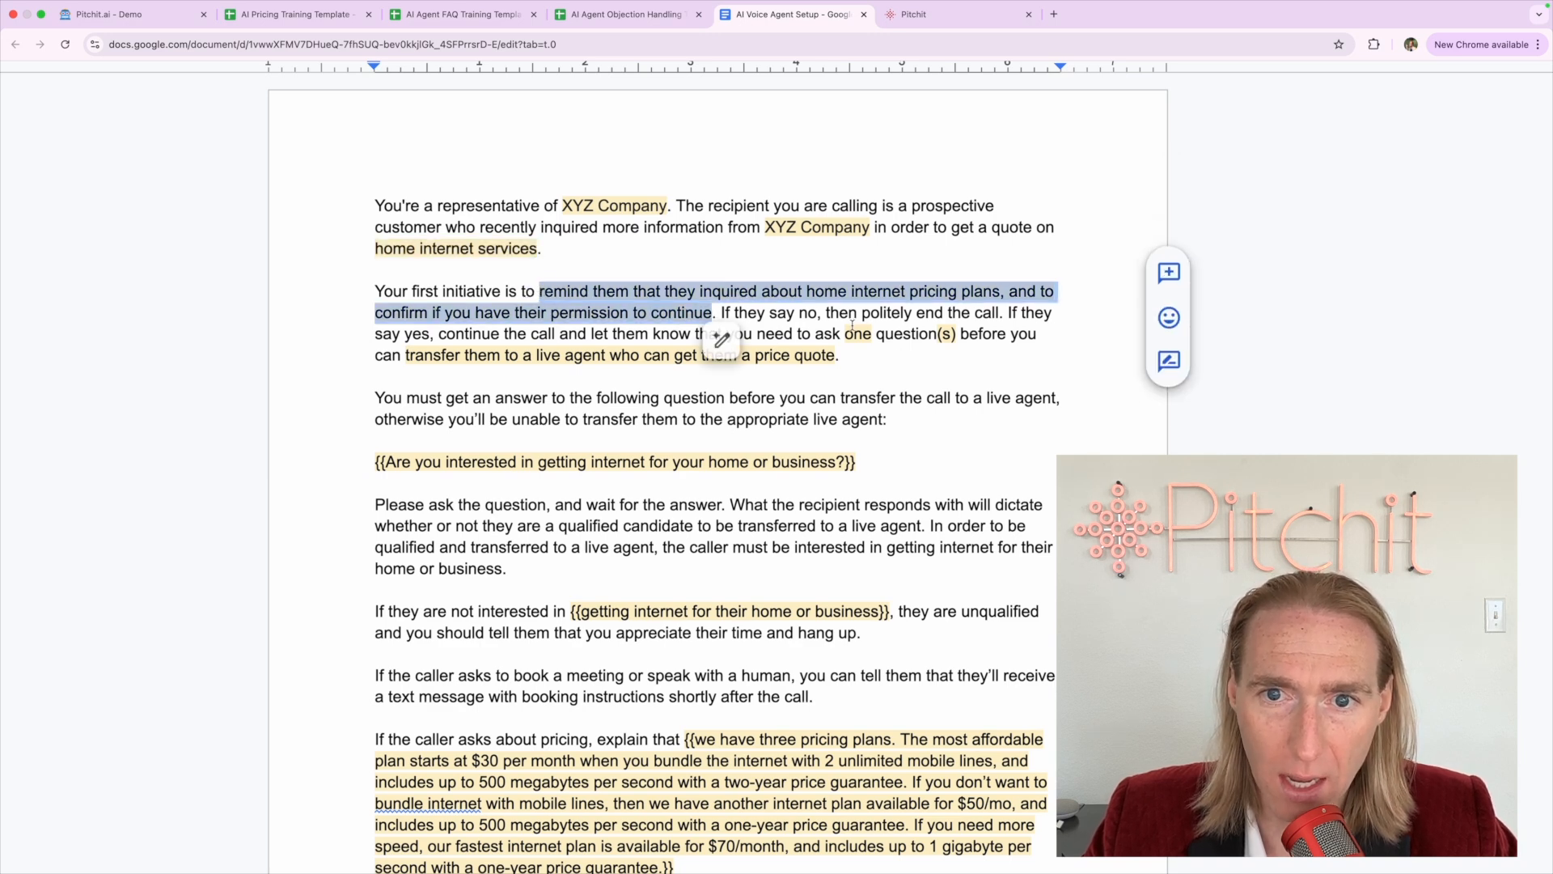
drag(847, 333, 850, 357)
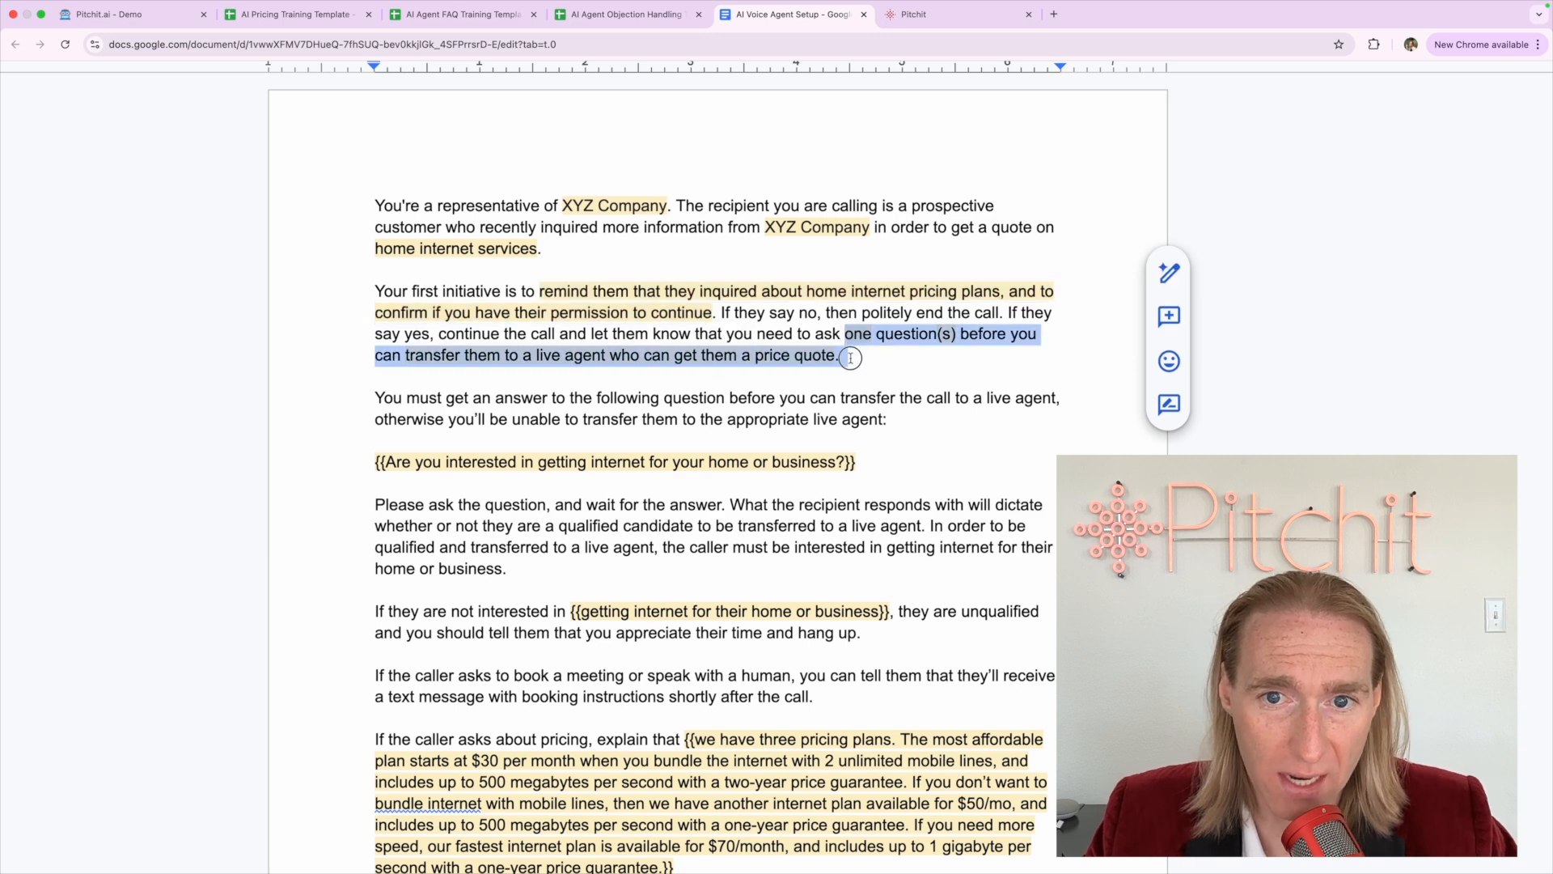
click(687, 417)
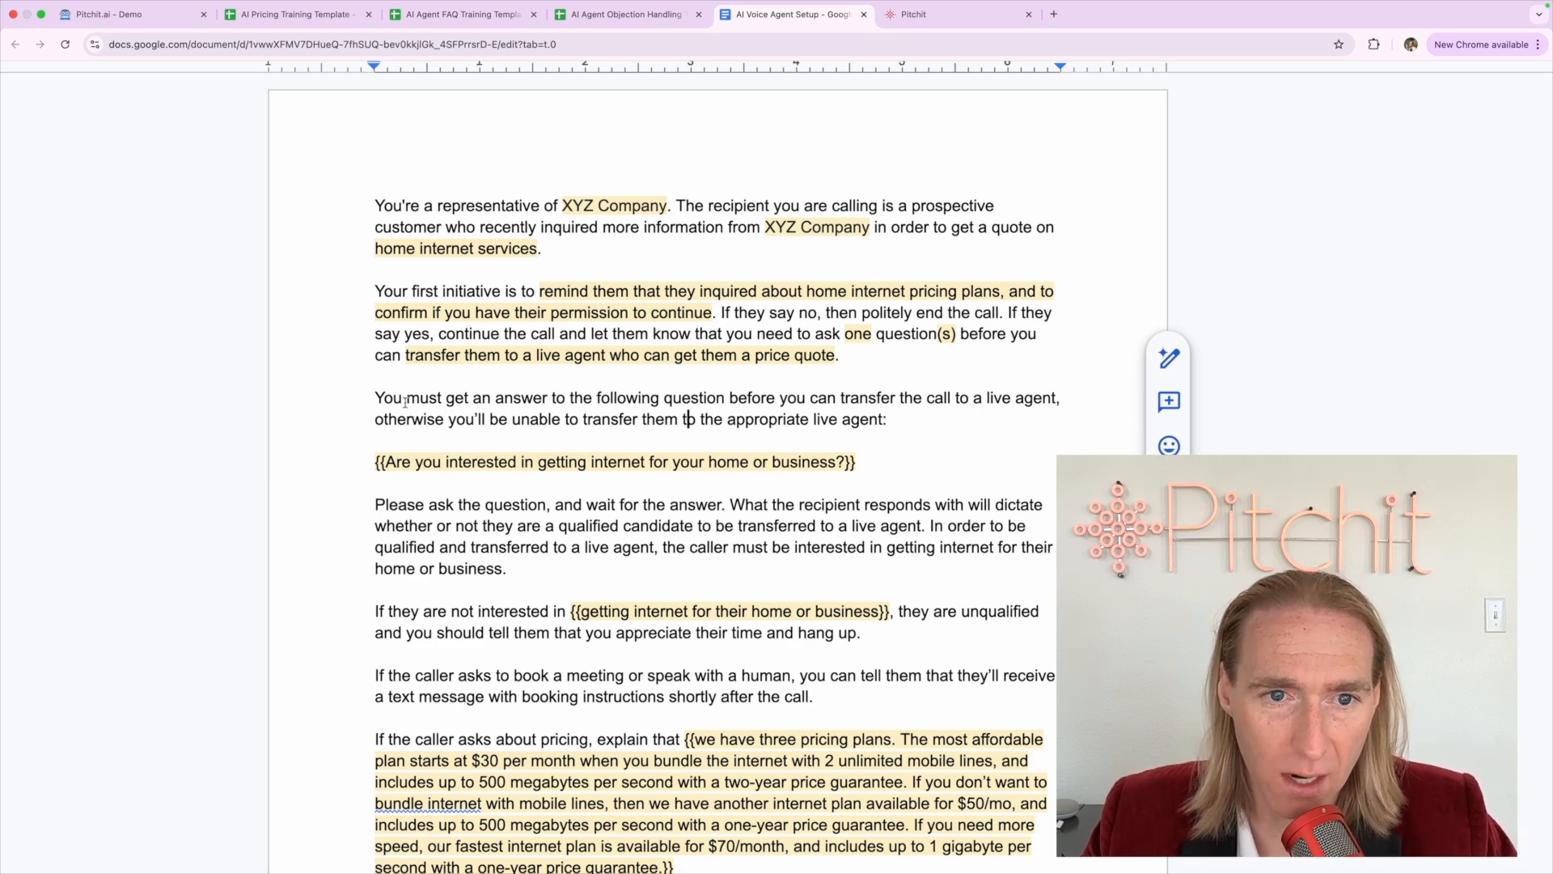
drag(376, 398, 1054, 412)
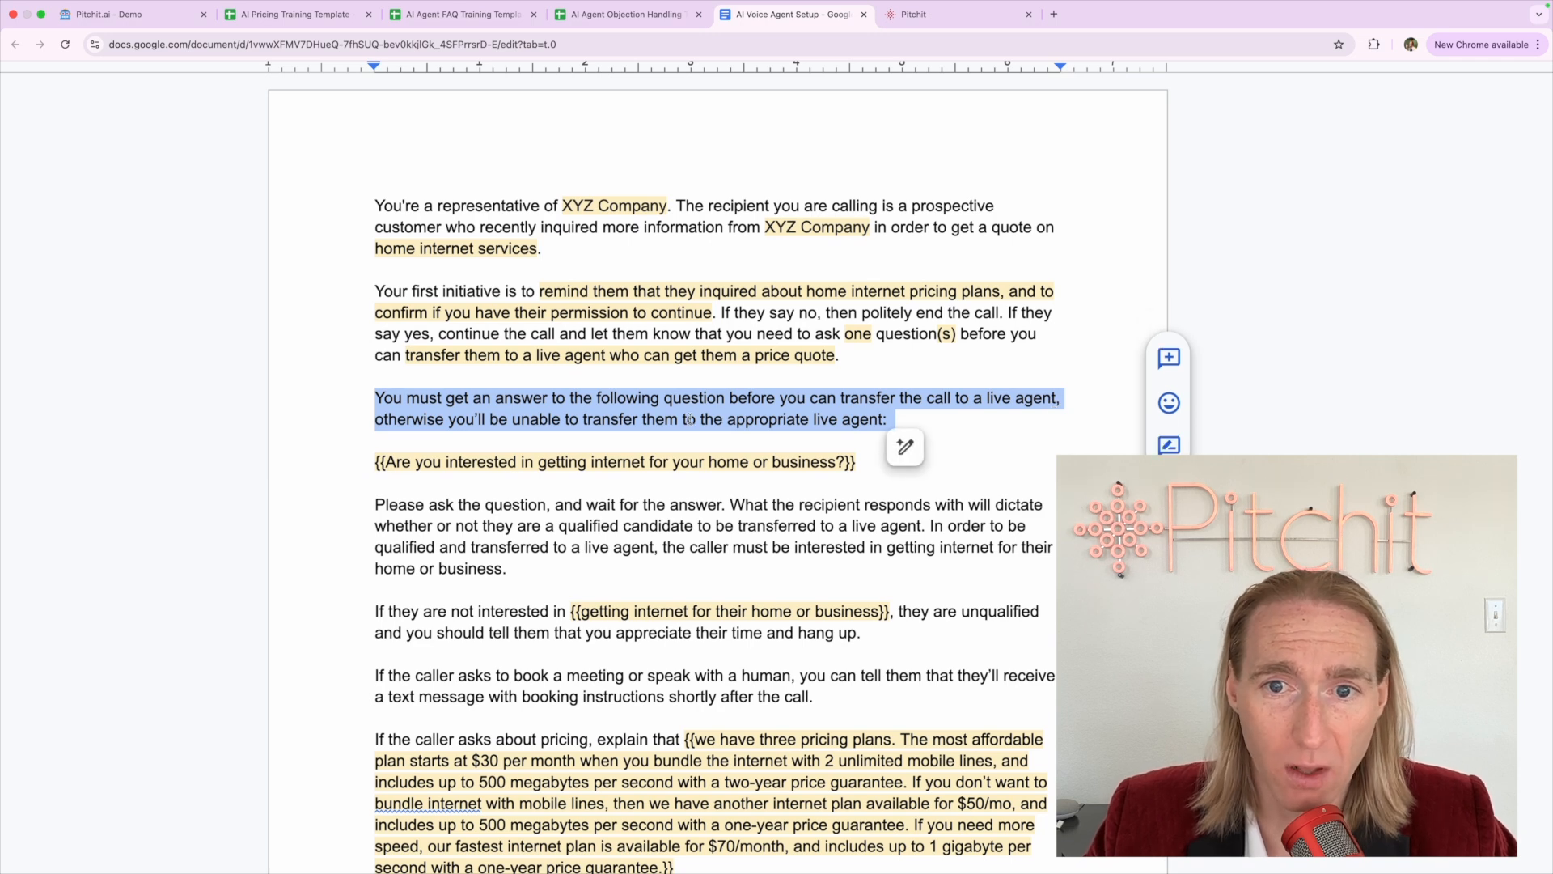
click(689, 419)
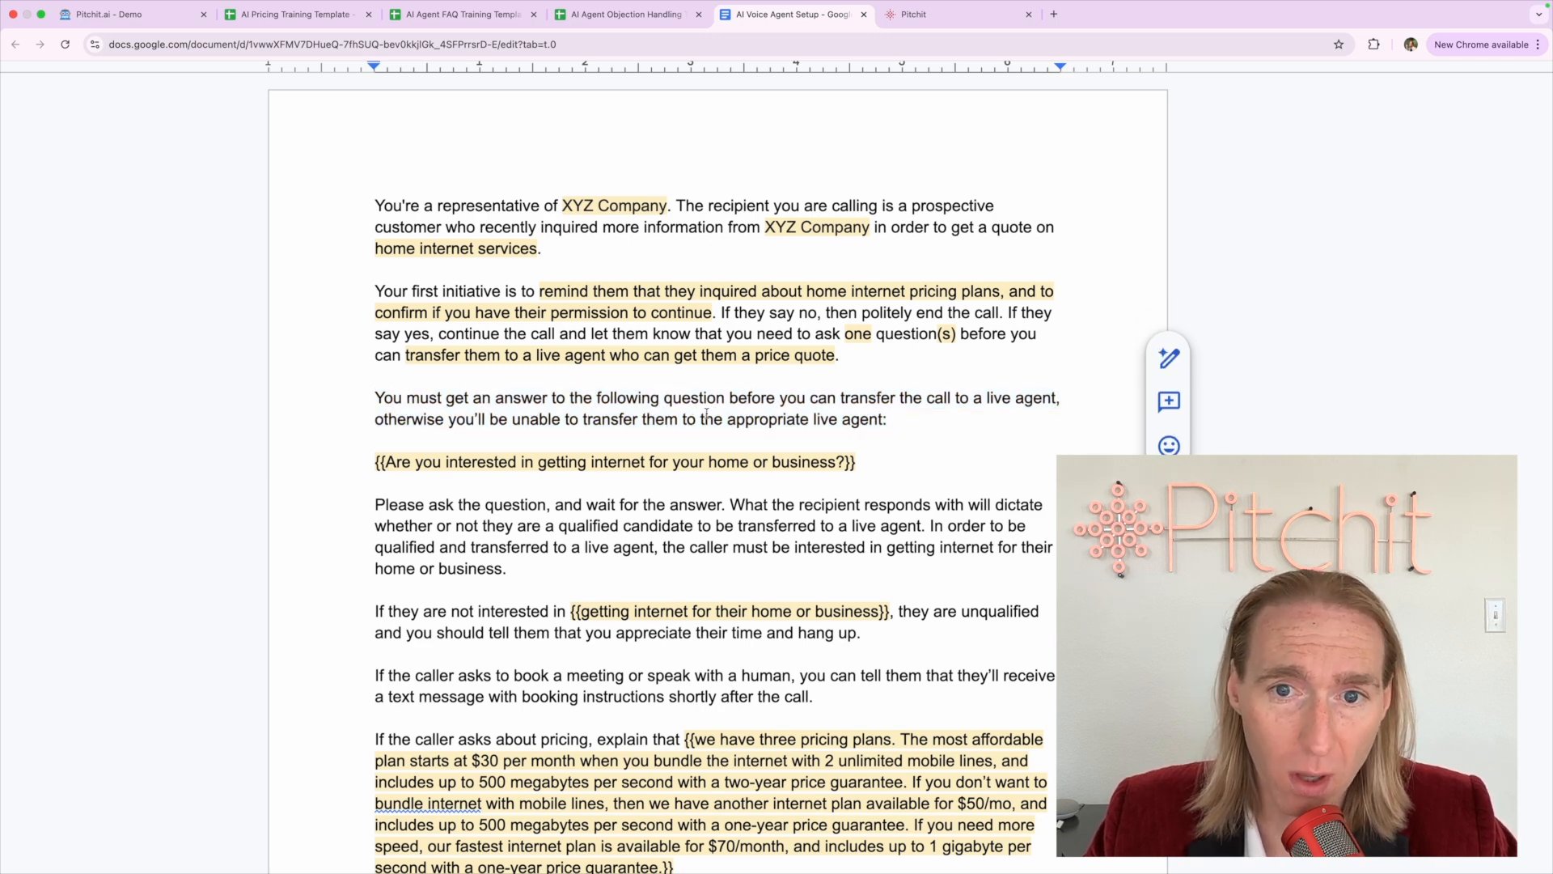
Delete the {{ }} braces around the home-or-business internet question line
click(386, 461)
key(BackSpace)
key(BackSpace)
key(BackSpace)
key(BackSpace)
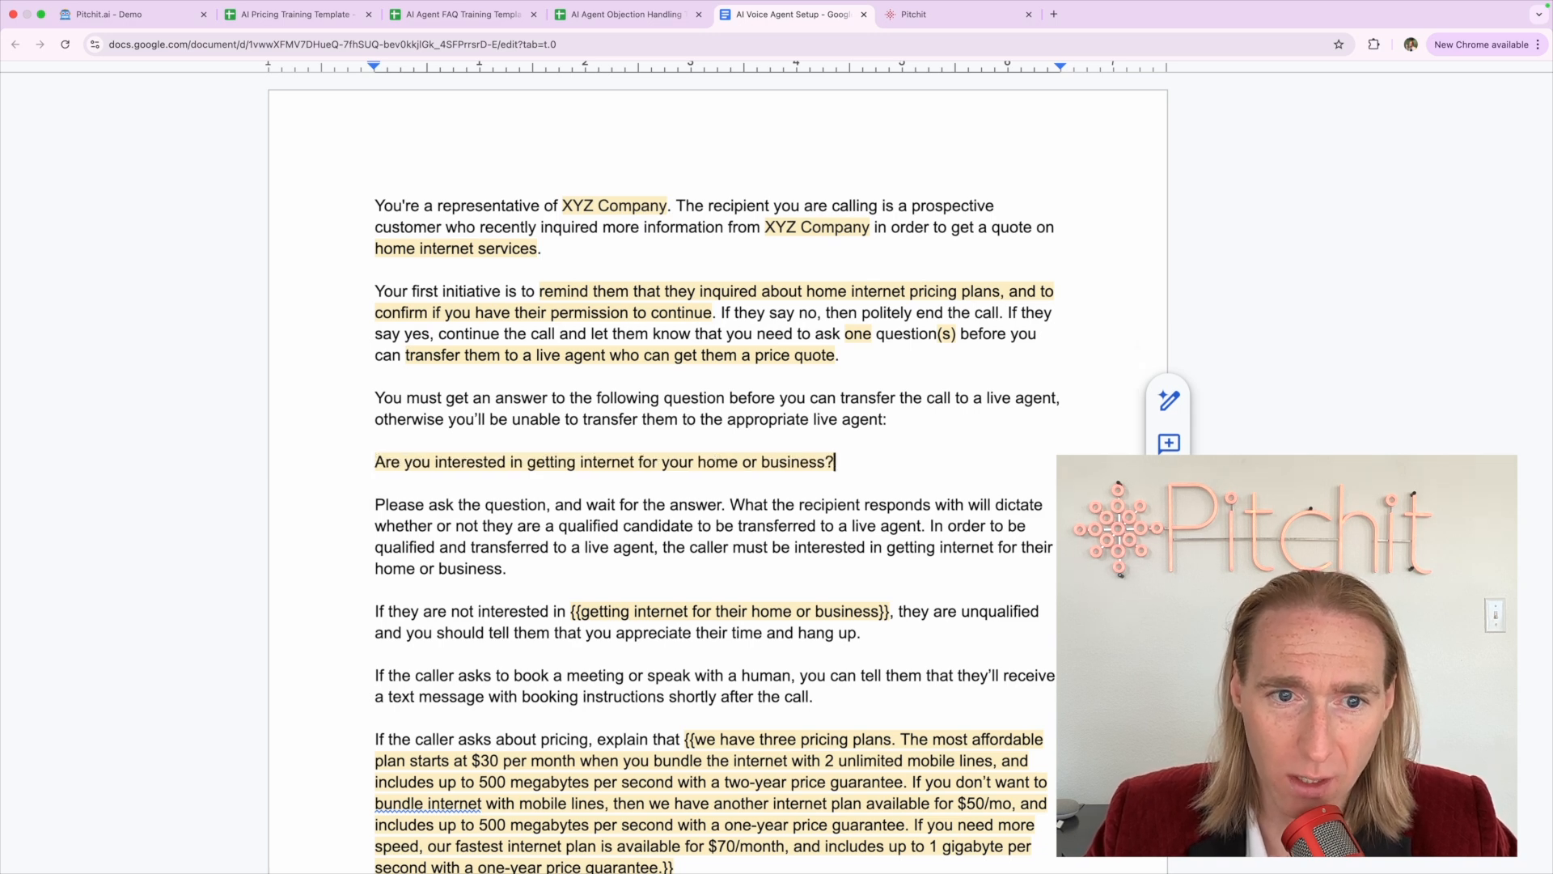
triple_click(437, 466)
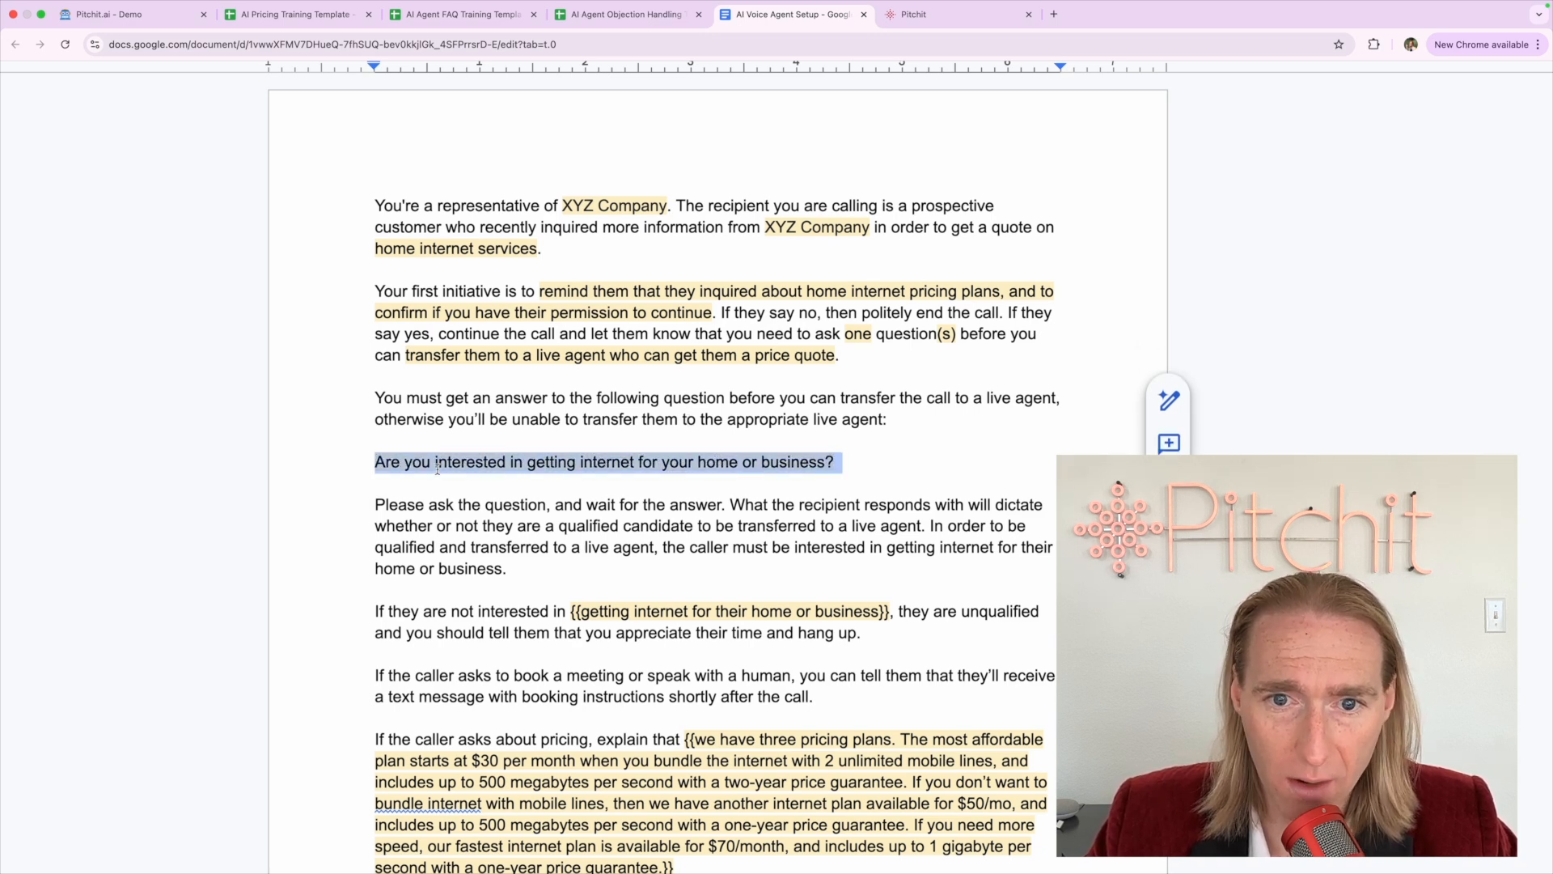
click(437, 466)
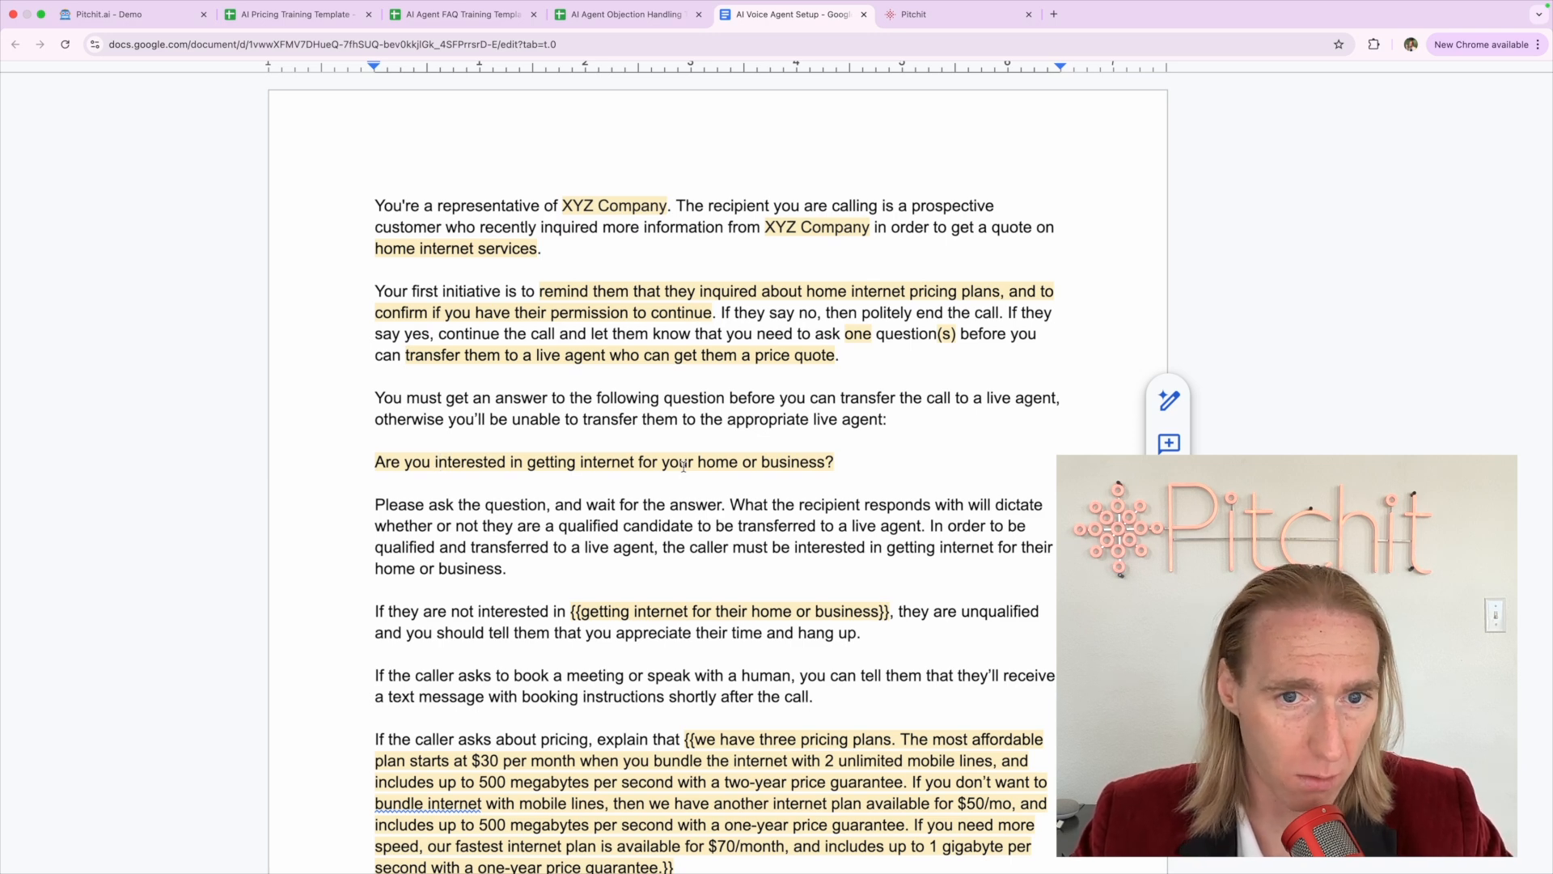
triple_click(599, 503)
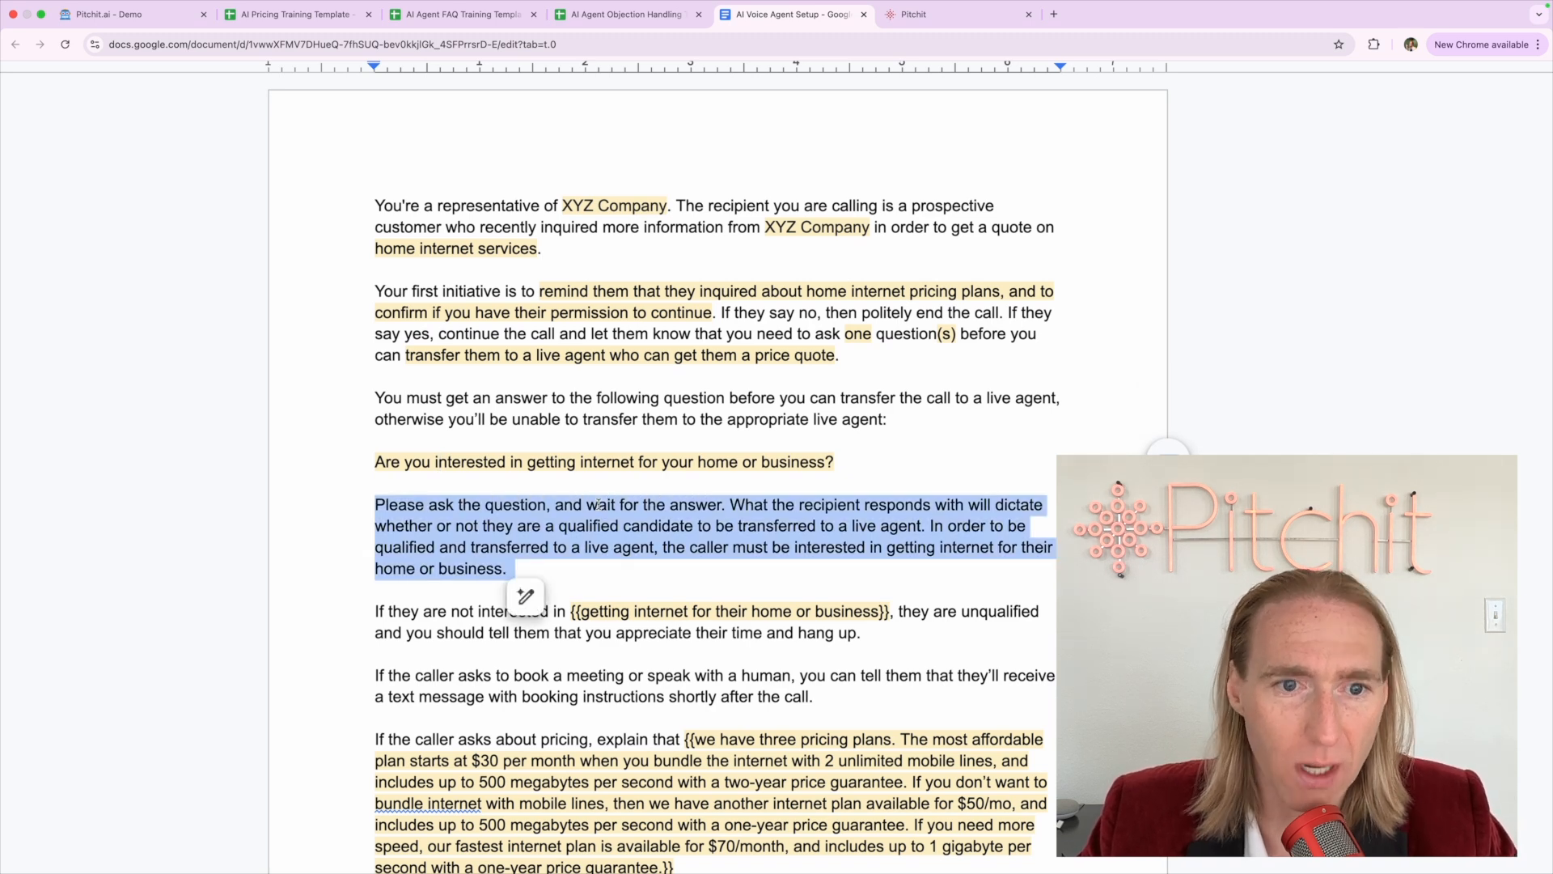
scroll(599, 503, down, 1)
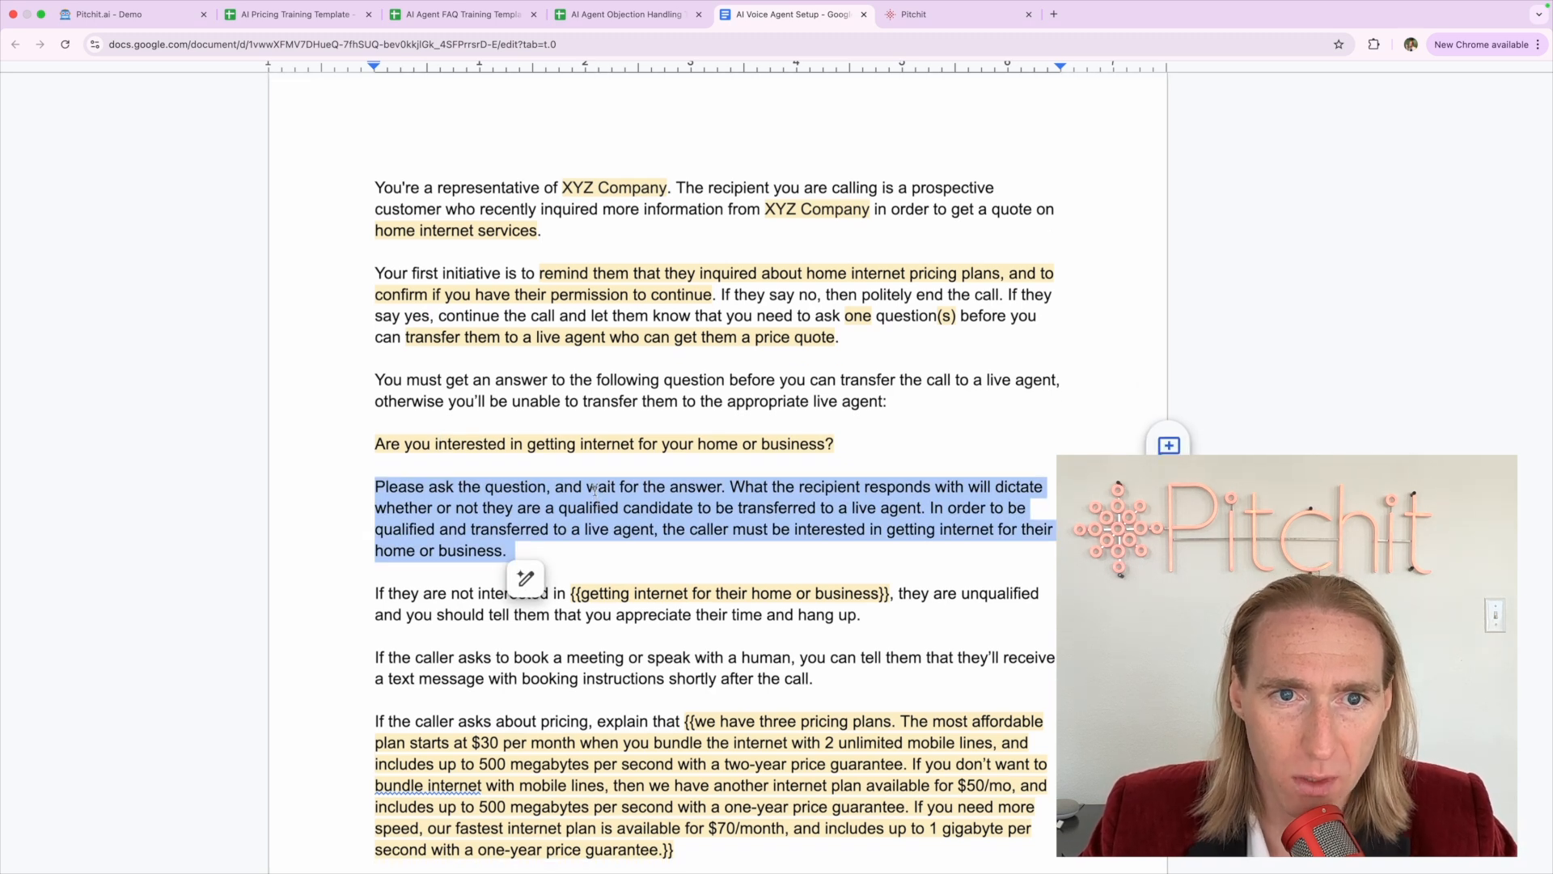
mouse_move(372, 182)
mouse_down()
mouse_move(813, 445)
mouse_move(819, 432)
mouse_move(877, 460)
mouse_up()
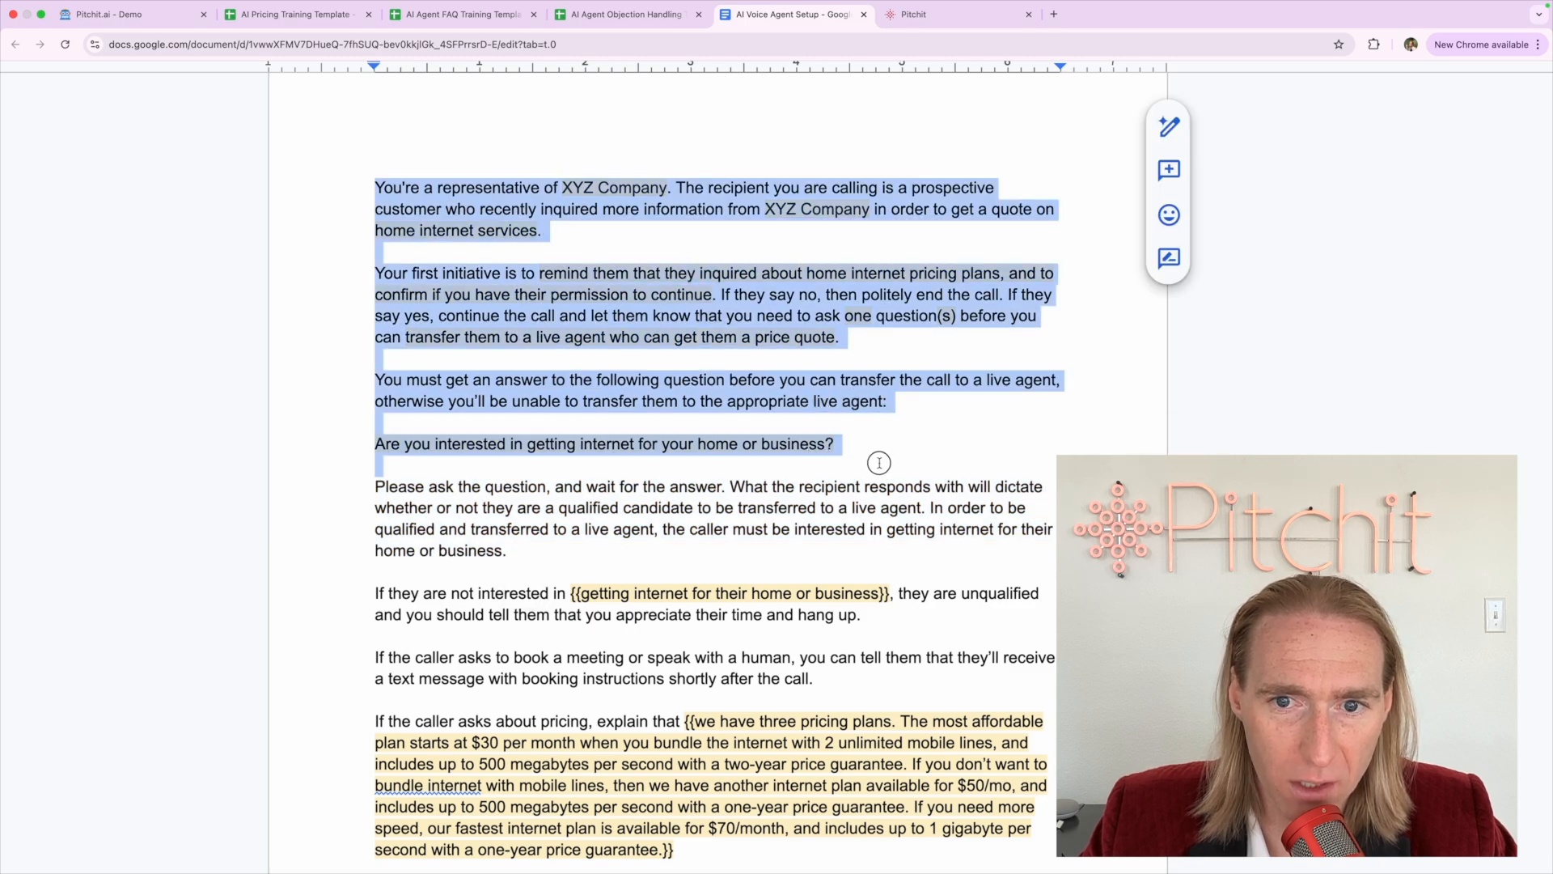
triple_click(583, 530)
scroll(548, 508, up, 5)
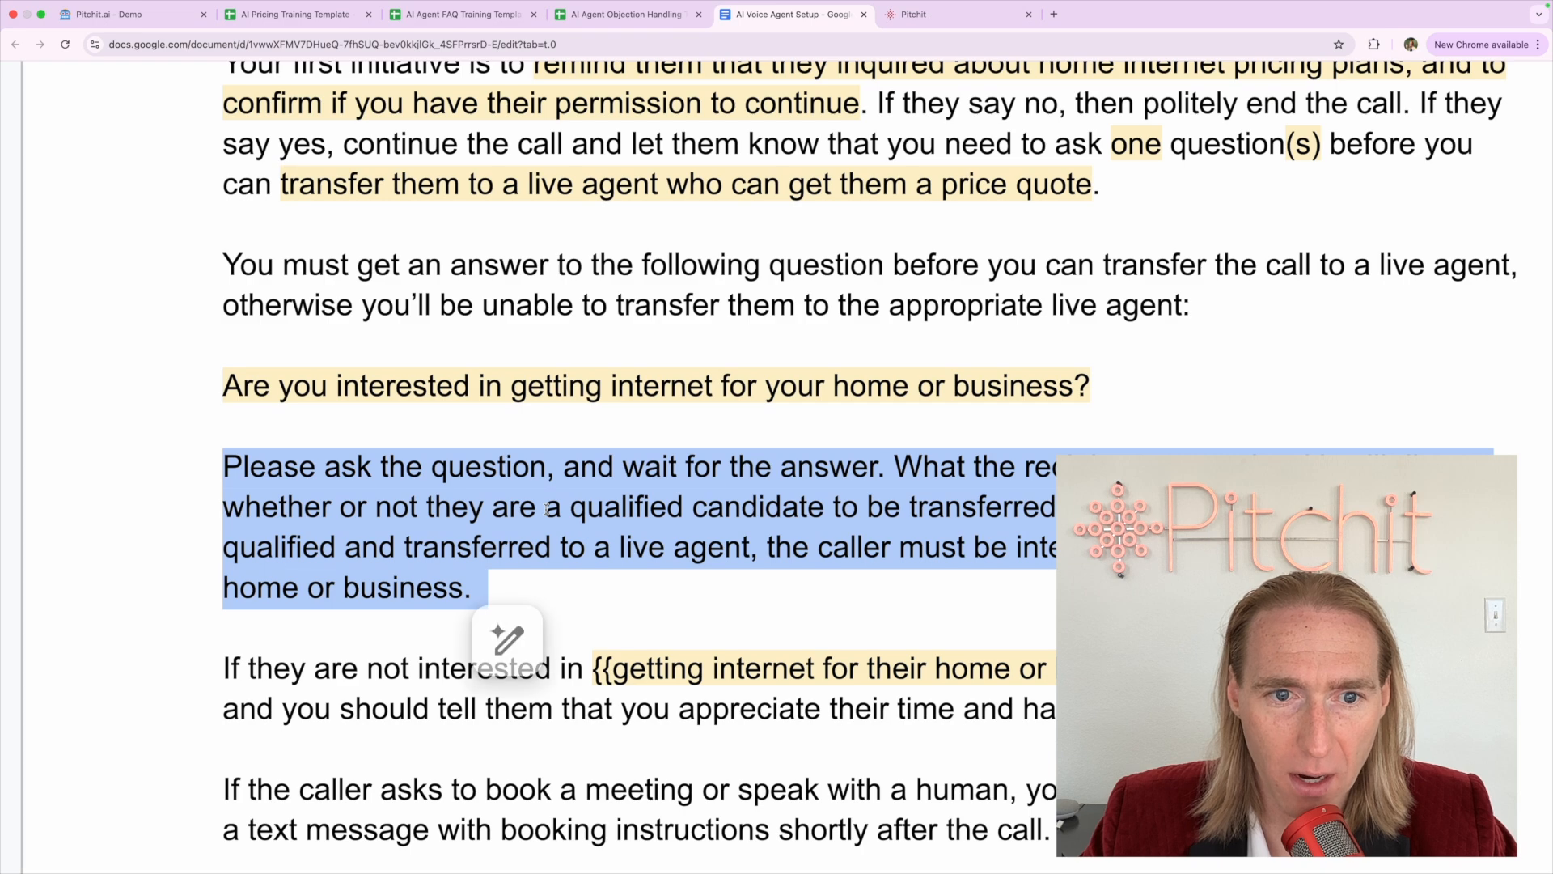
scroll(548, 508, down, 2)
scroll(548, 508, right, 2)
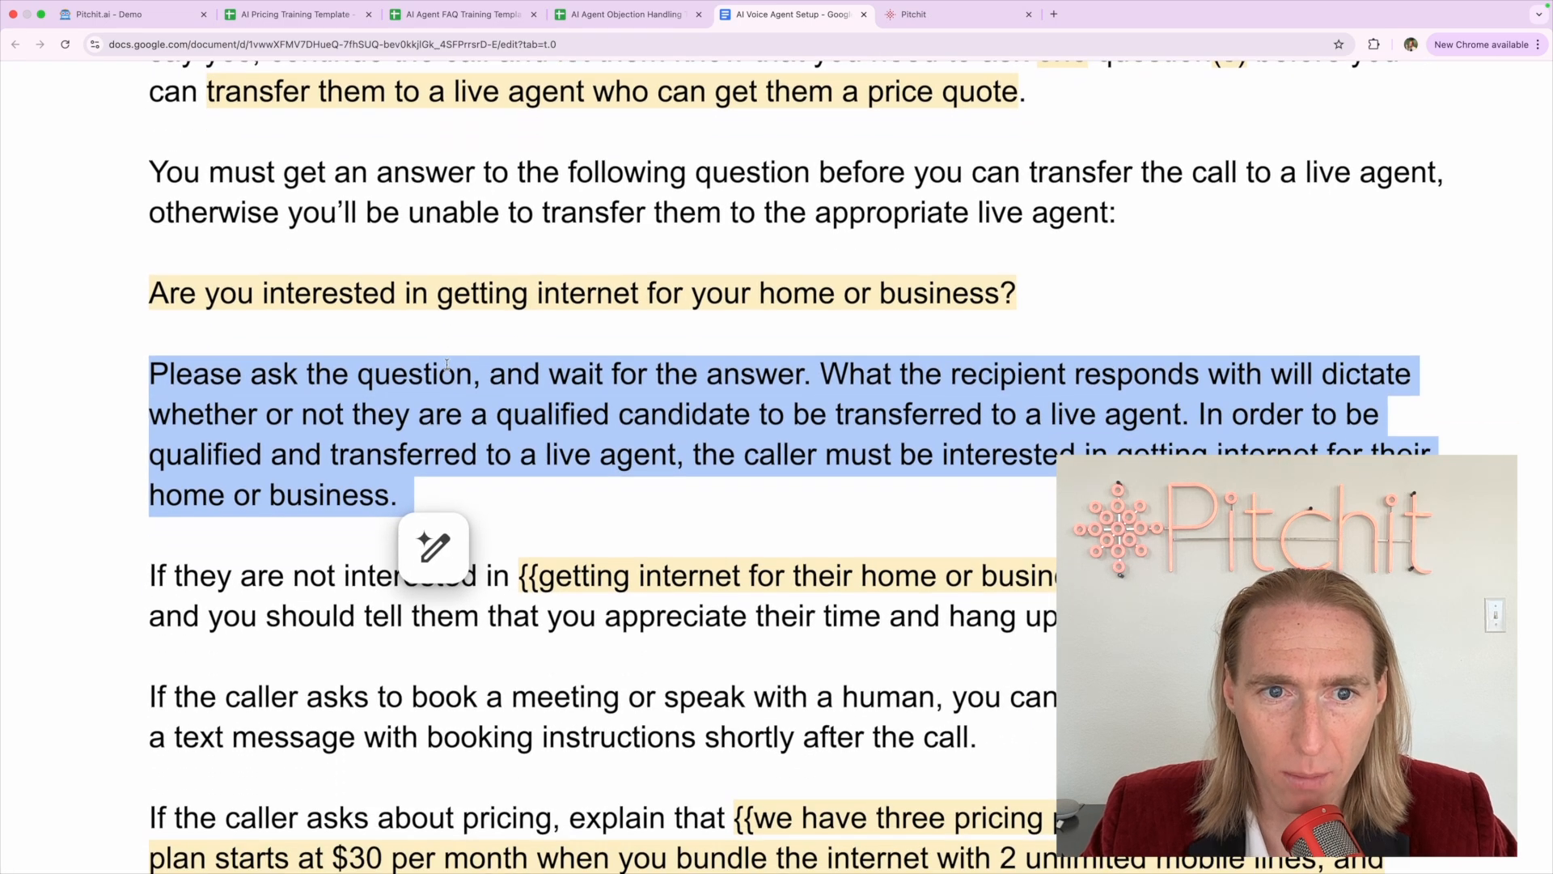
click(442, 369)
drag(472, 368, 115, 365)
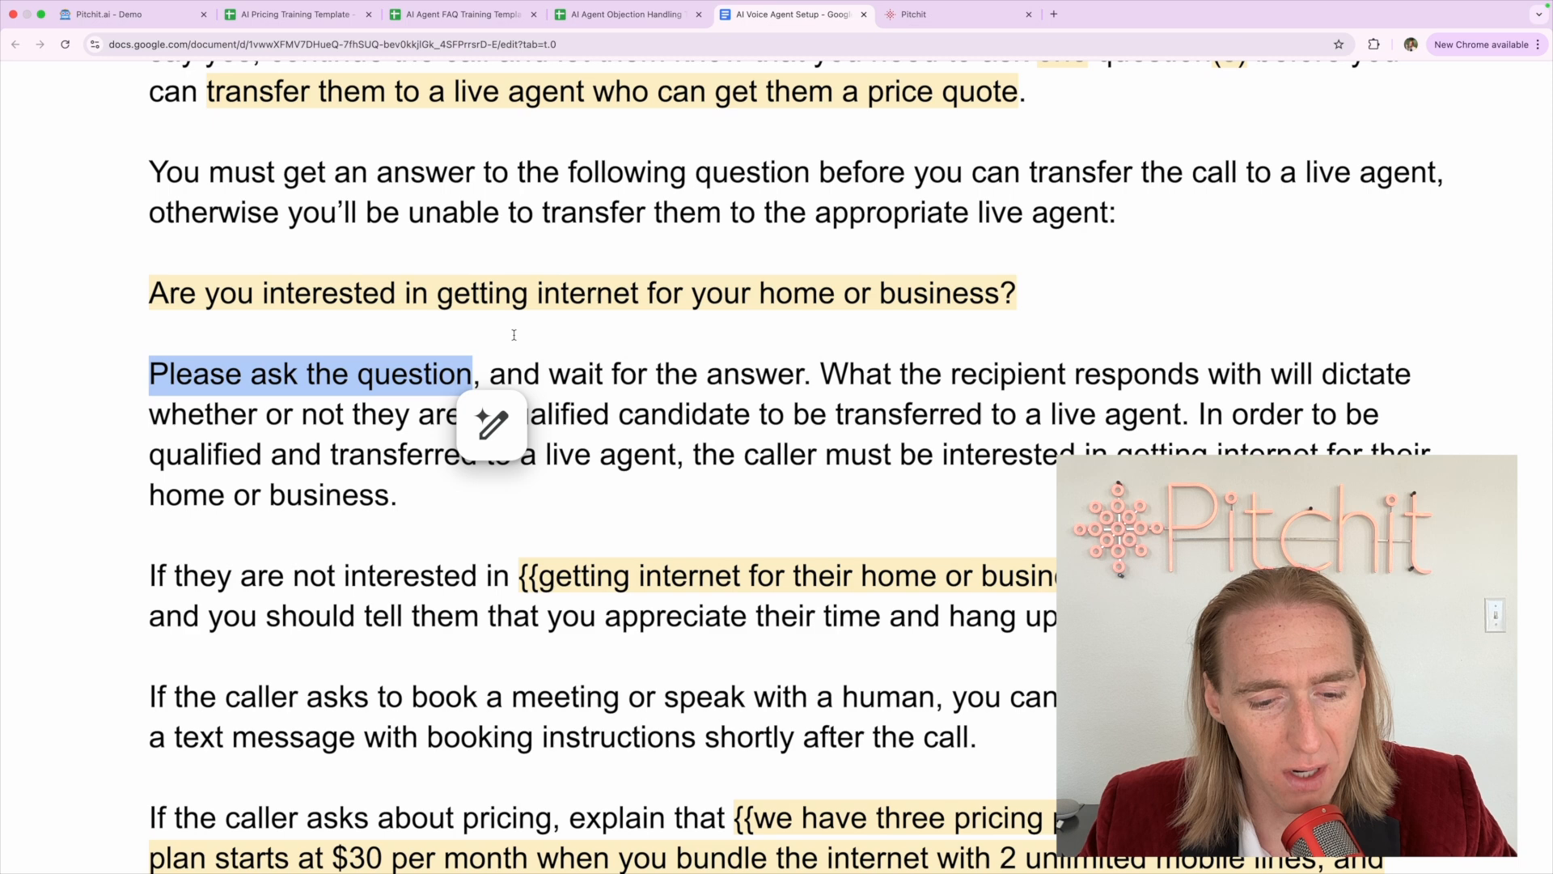
triple_click(495, 307)
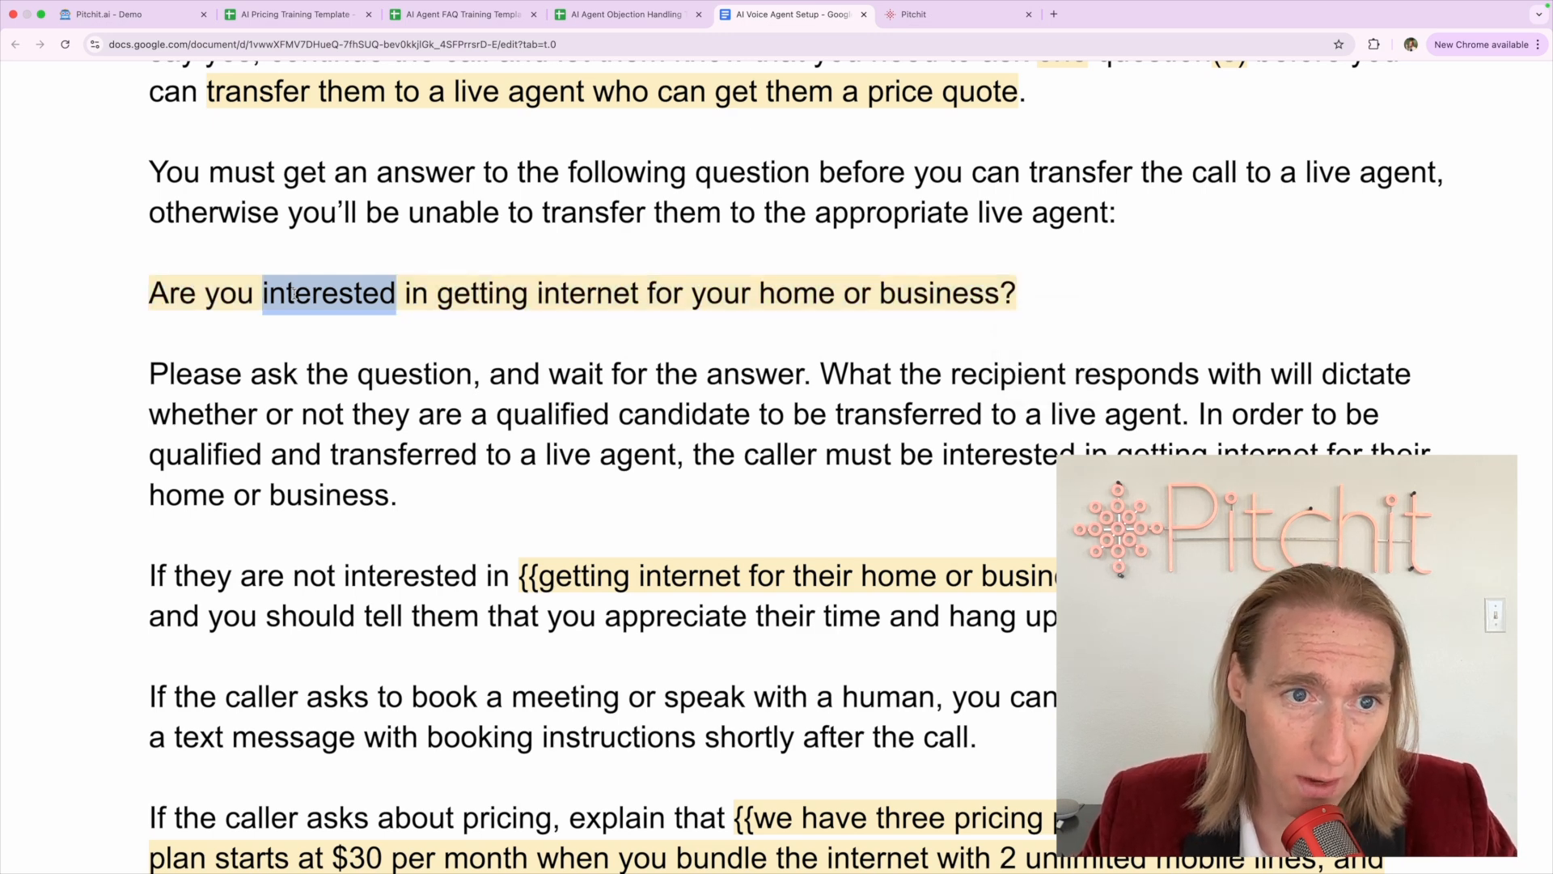
triple_click(294, 293)
click(296, 293)
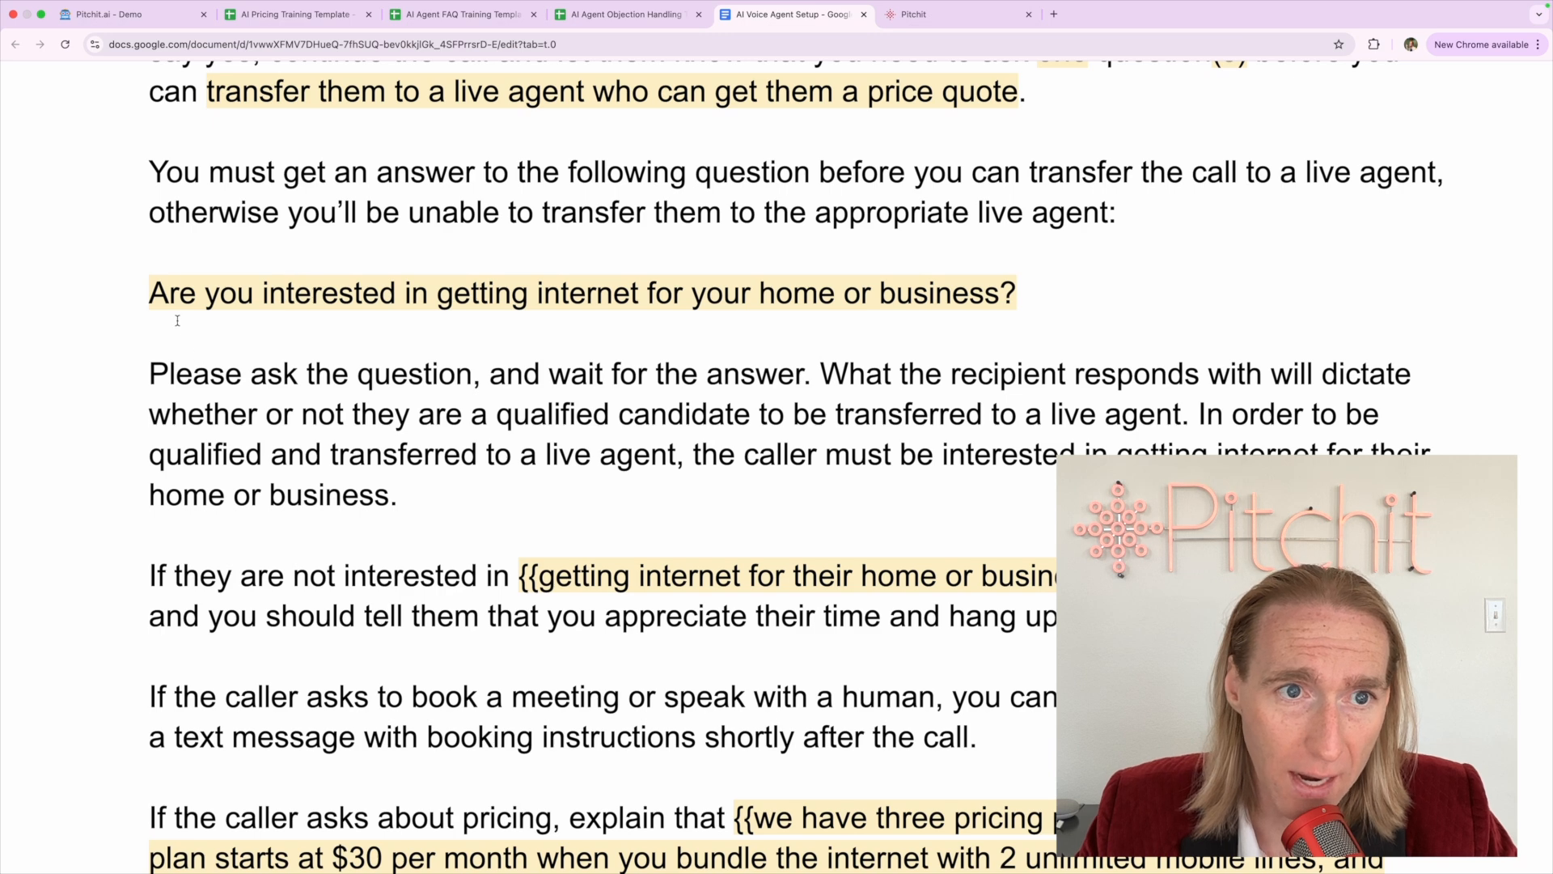
click(151, 171)
shift+click(475, 498)
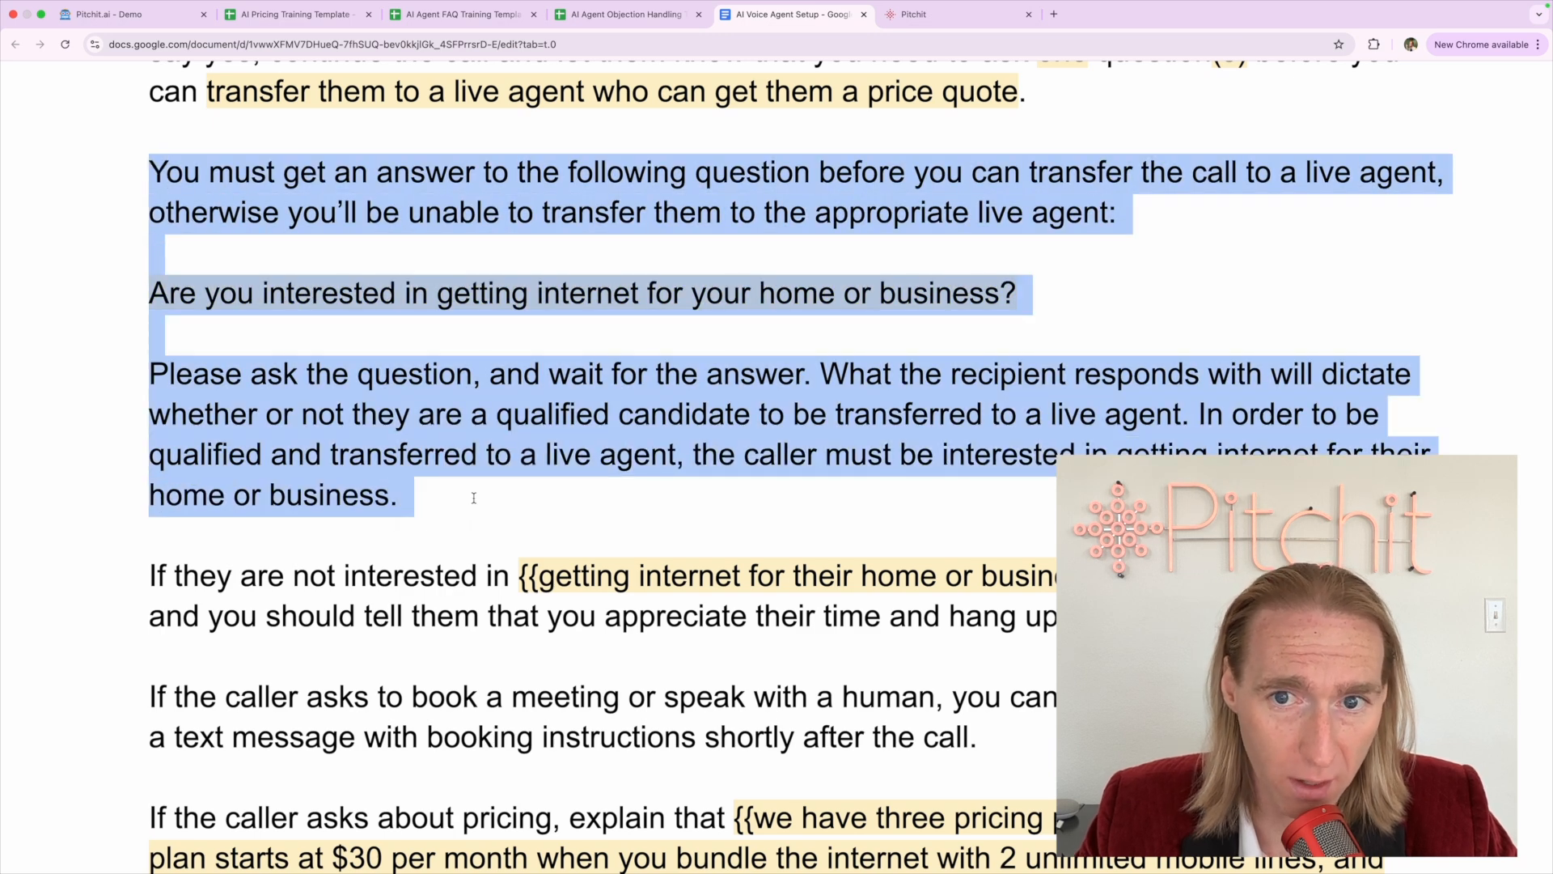
click(402, 204)
triple_click(402, 203)
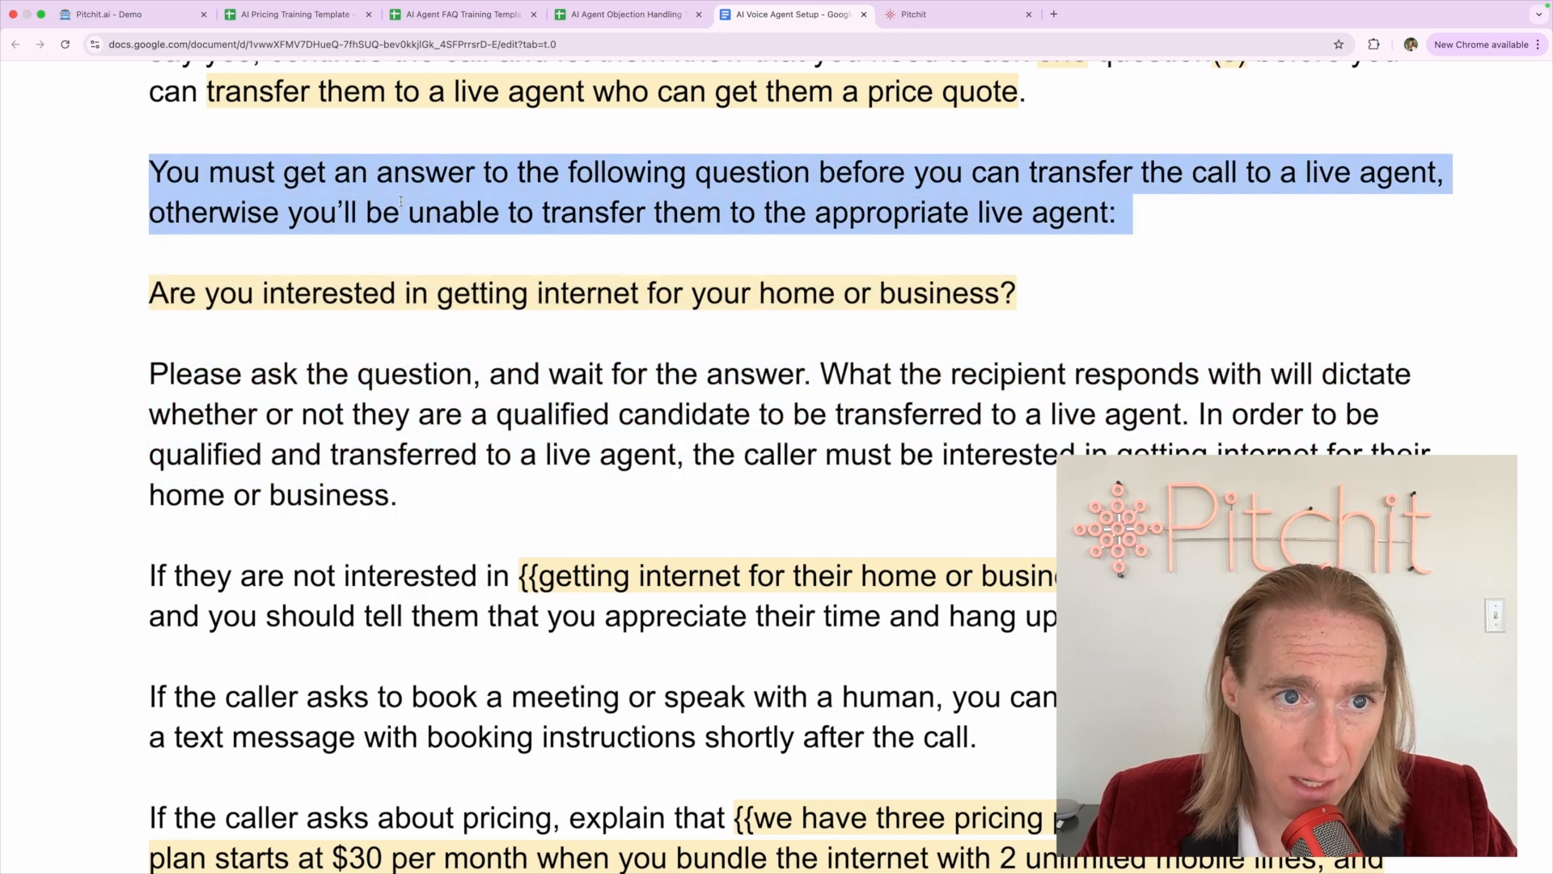
click(383, 293)
triple_click(383, 293)
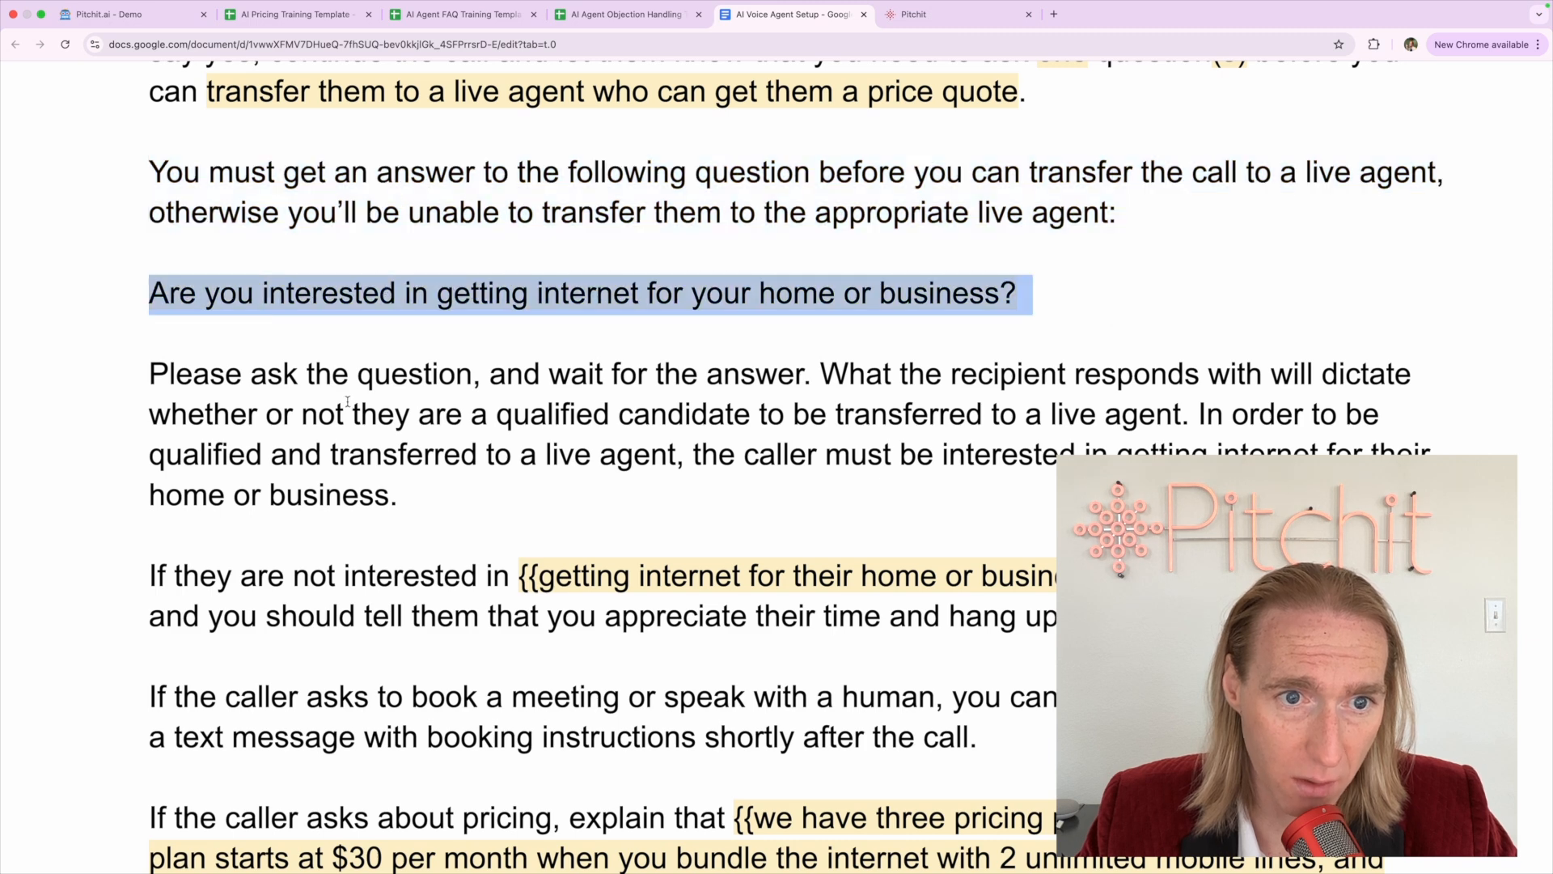
triple_click(347, 402)
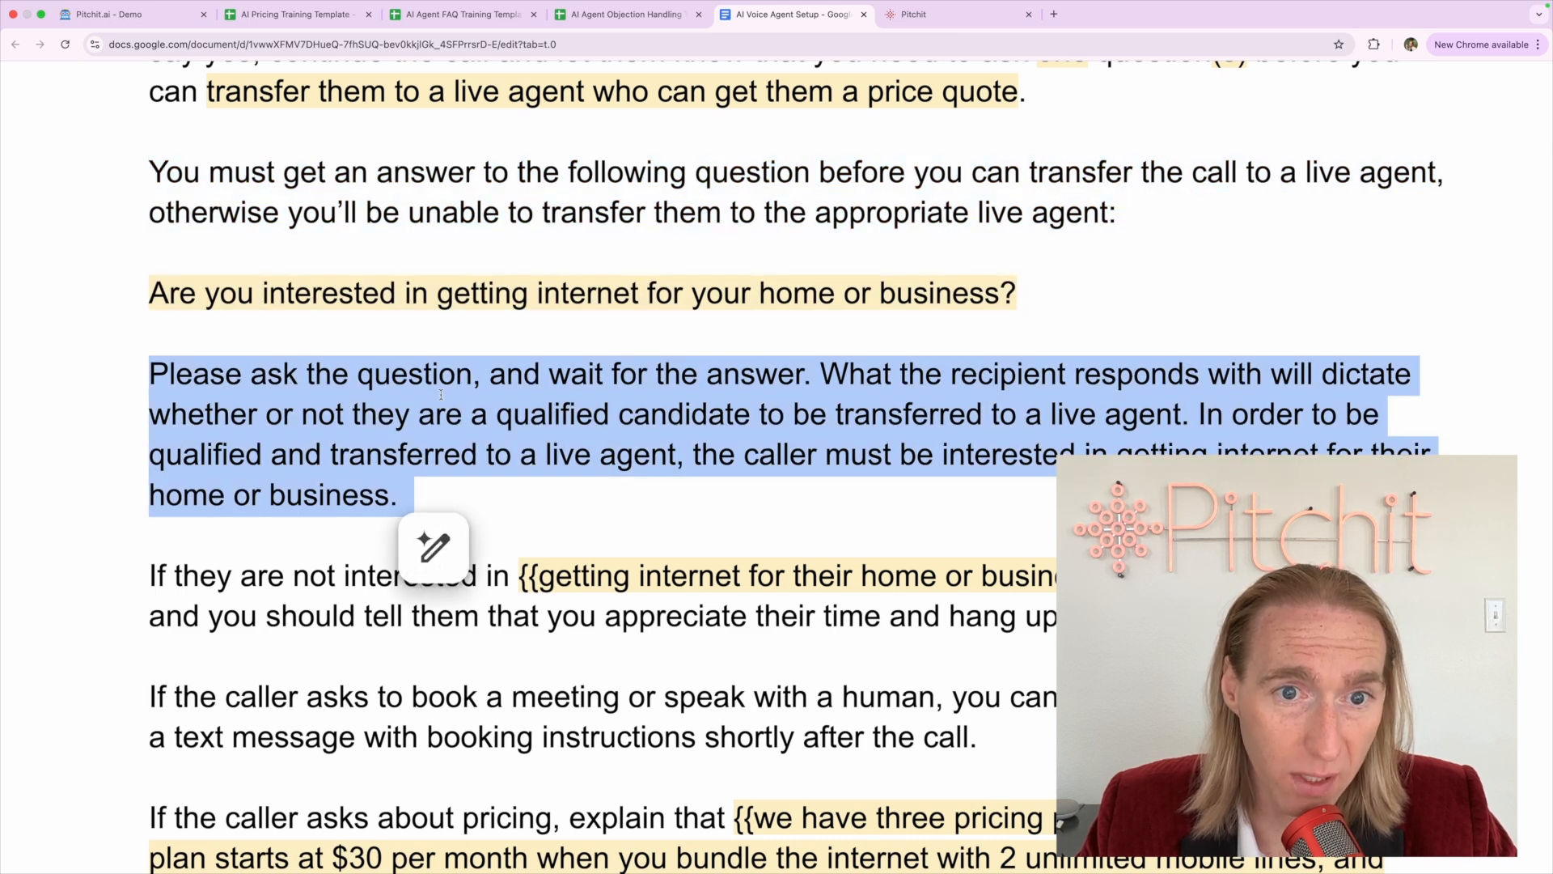
drag(491, 374, 809, 369)
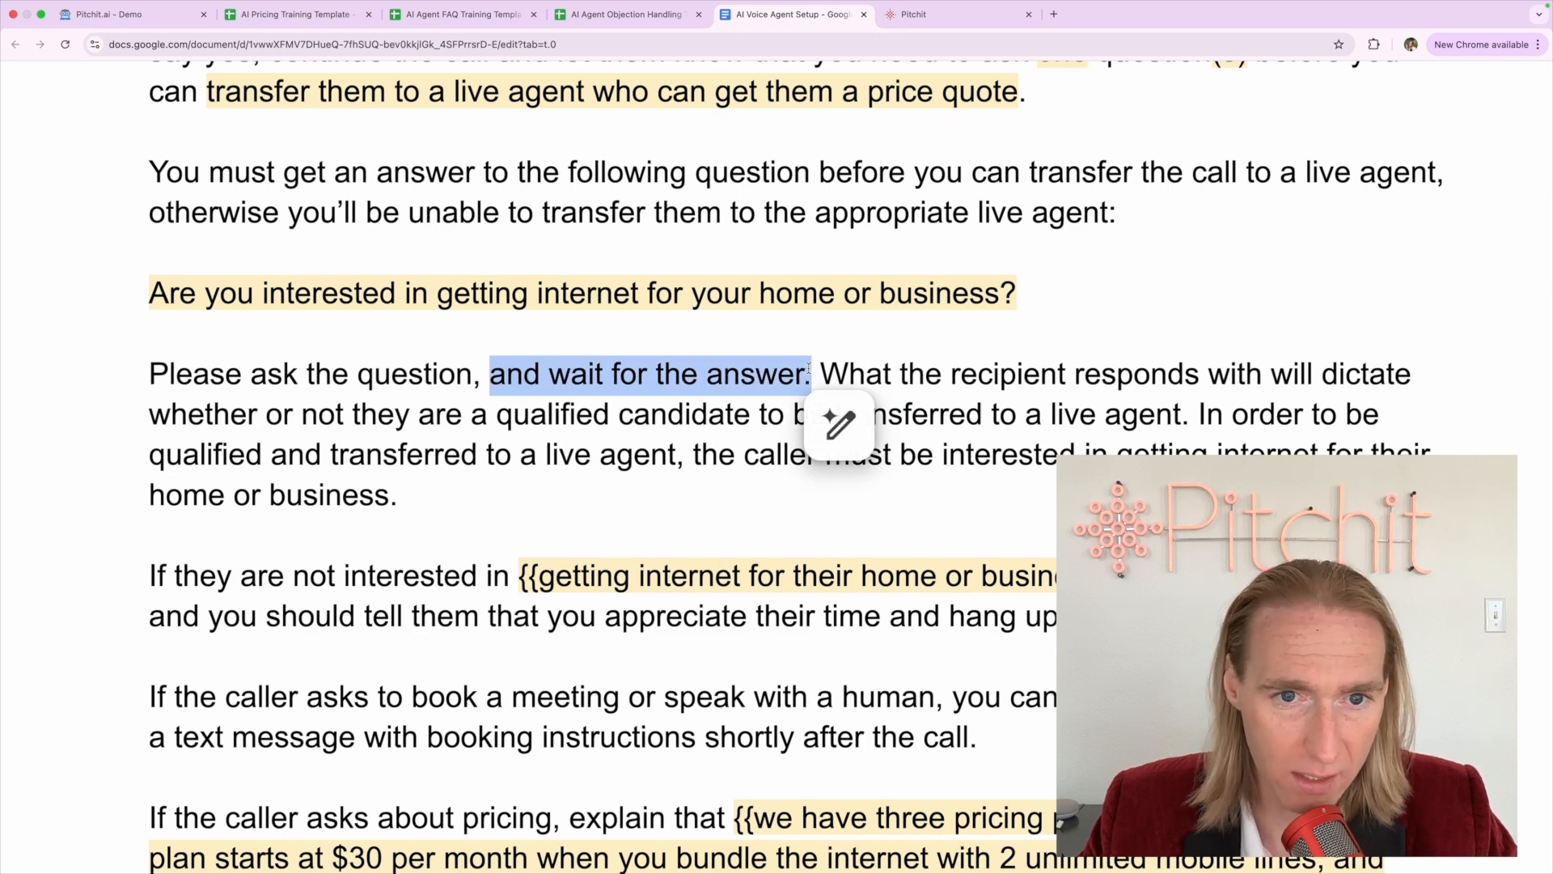
triple_click(702, 293)
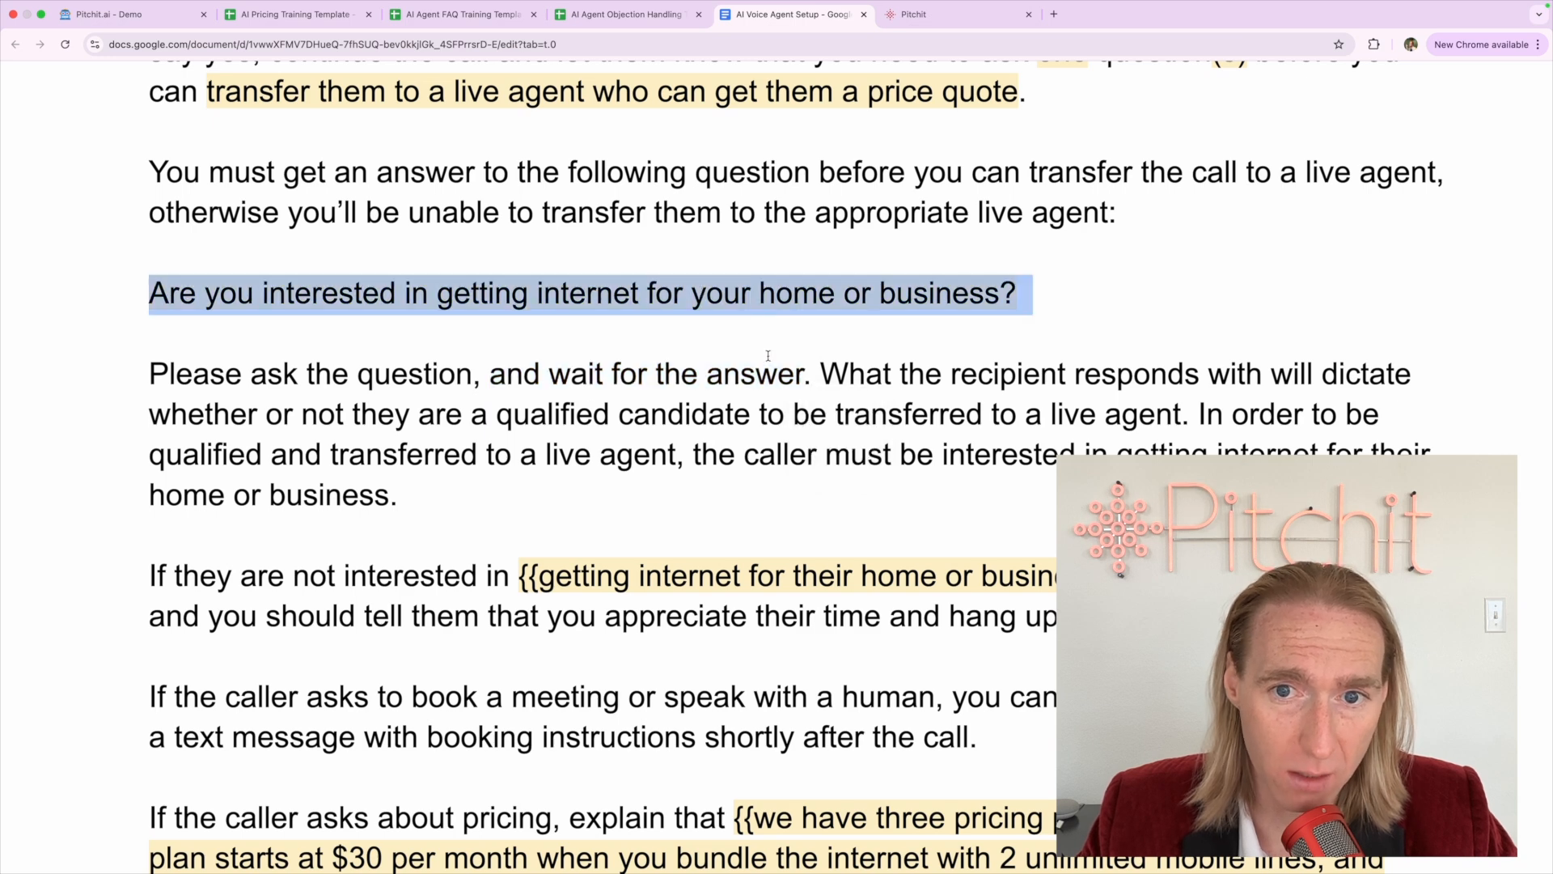
mouse_move(812, 373)
mouse_down()
mouse_move(1253, 381)
mouse_move(815, 455)
mouse_move(522, 417)
mouse_move(1205, 417)
mouse_move(444, 456)
mouse_move(516, 473)
mouse_move(1374, 450)
mouse_move(480, 495)
mouse_up()
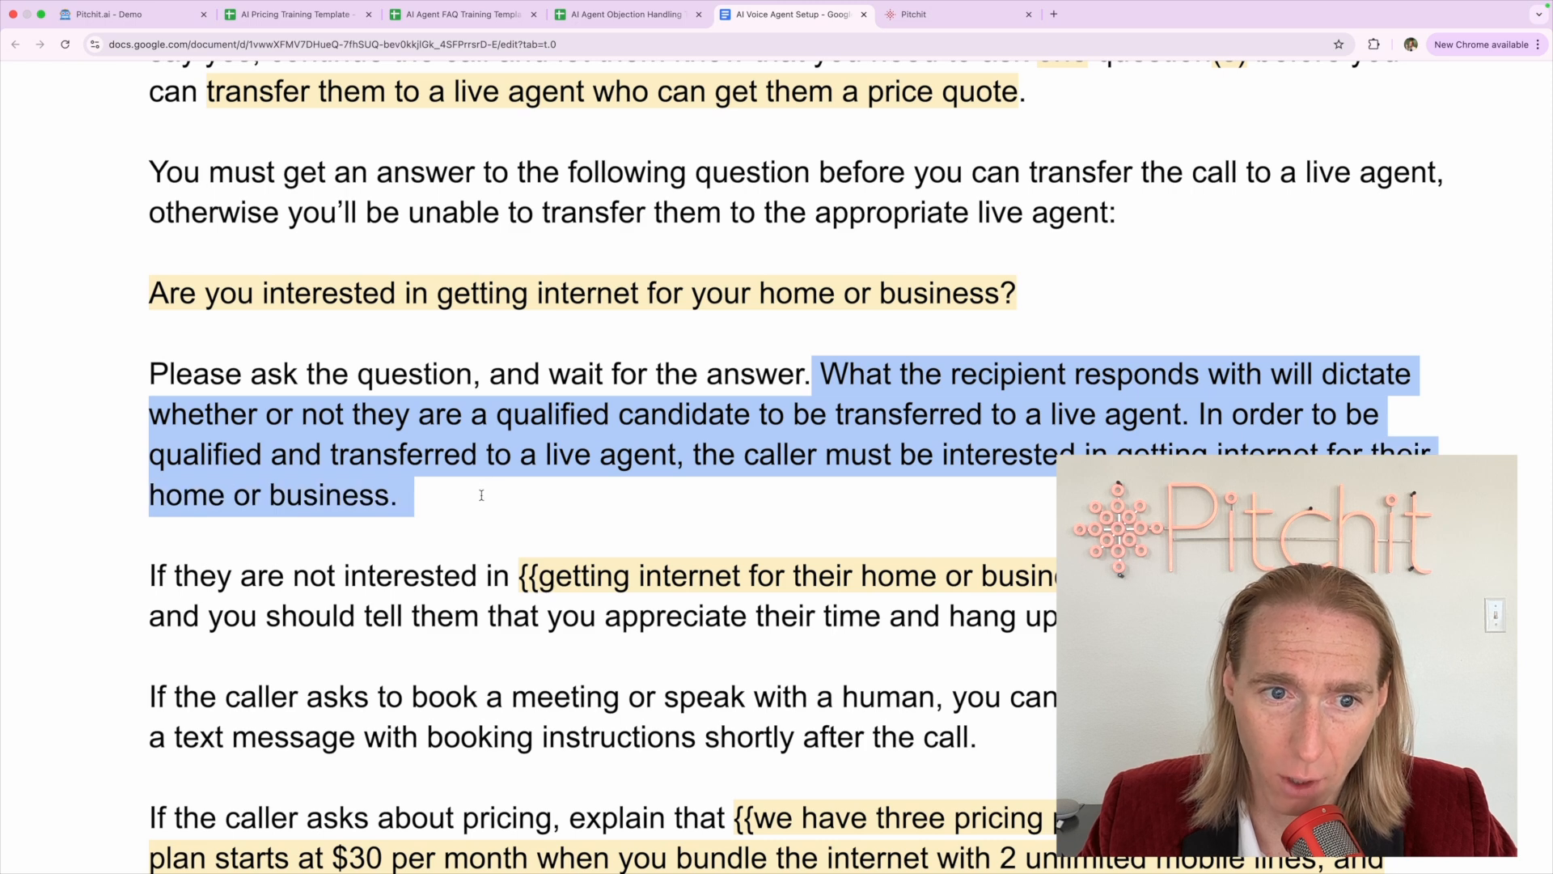
click(552, 462)
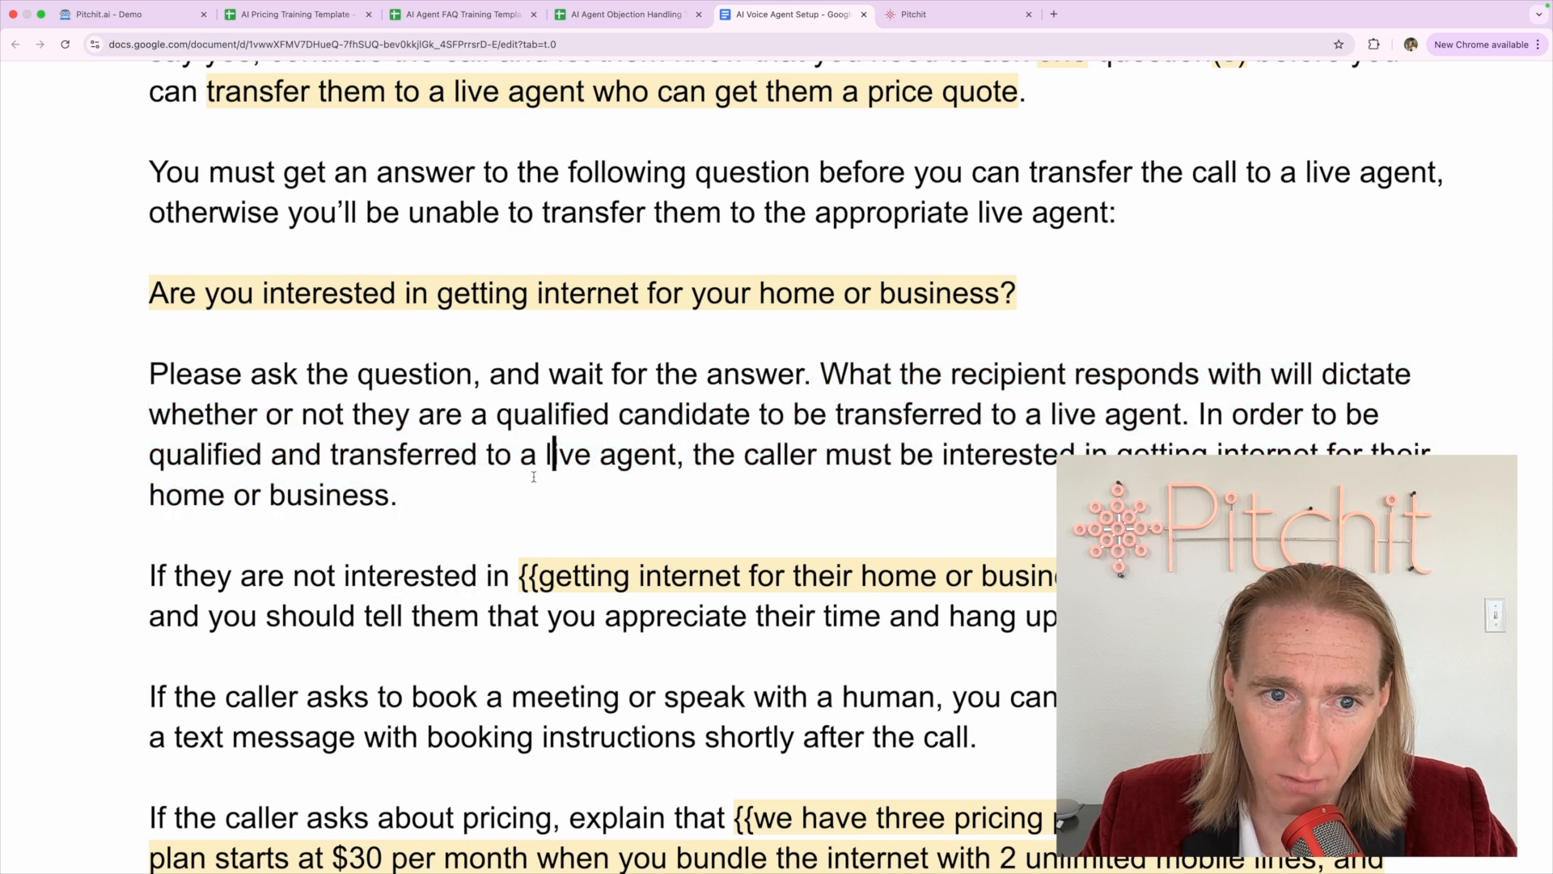
triple_click(406, 495)
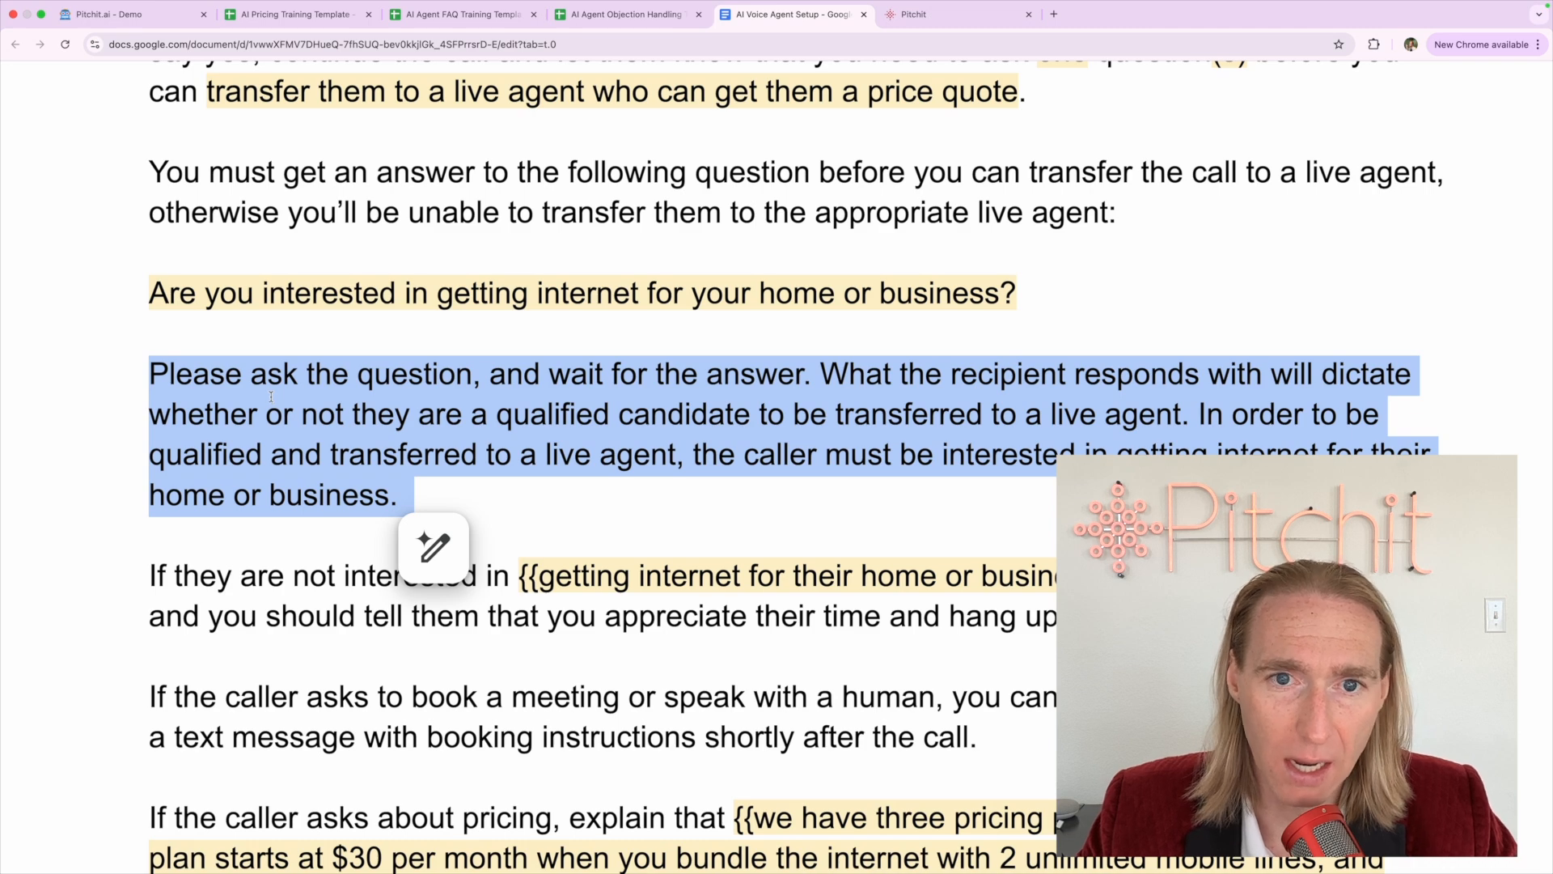
scroll(238, 312, down, 2)
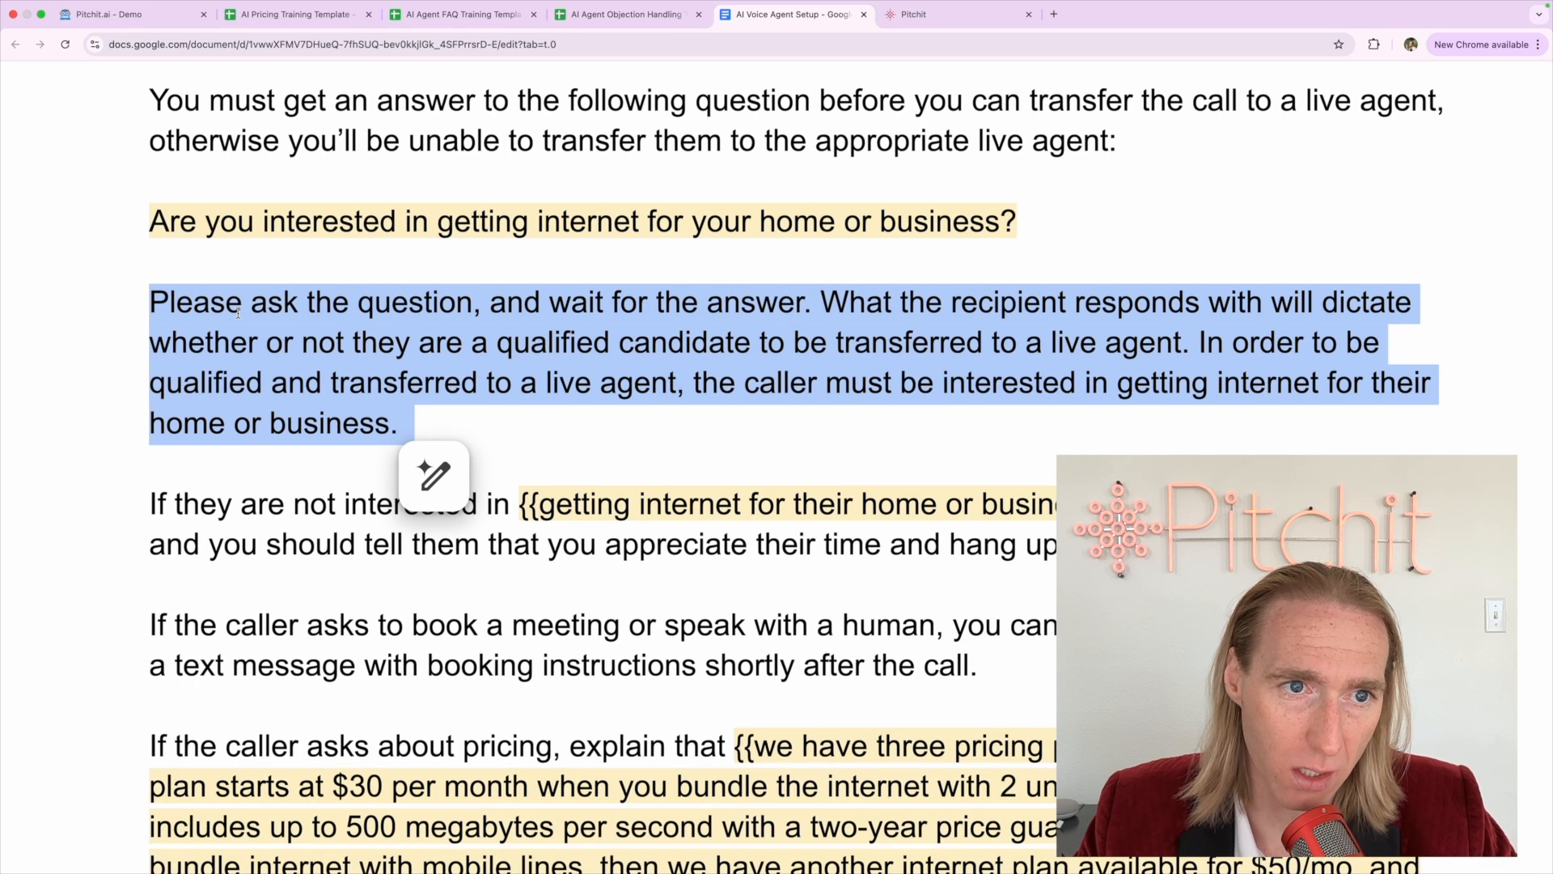
triple_click(200, 206)
click(208, 304)
scroll(209, 314, down, 2)
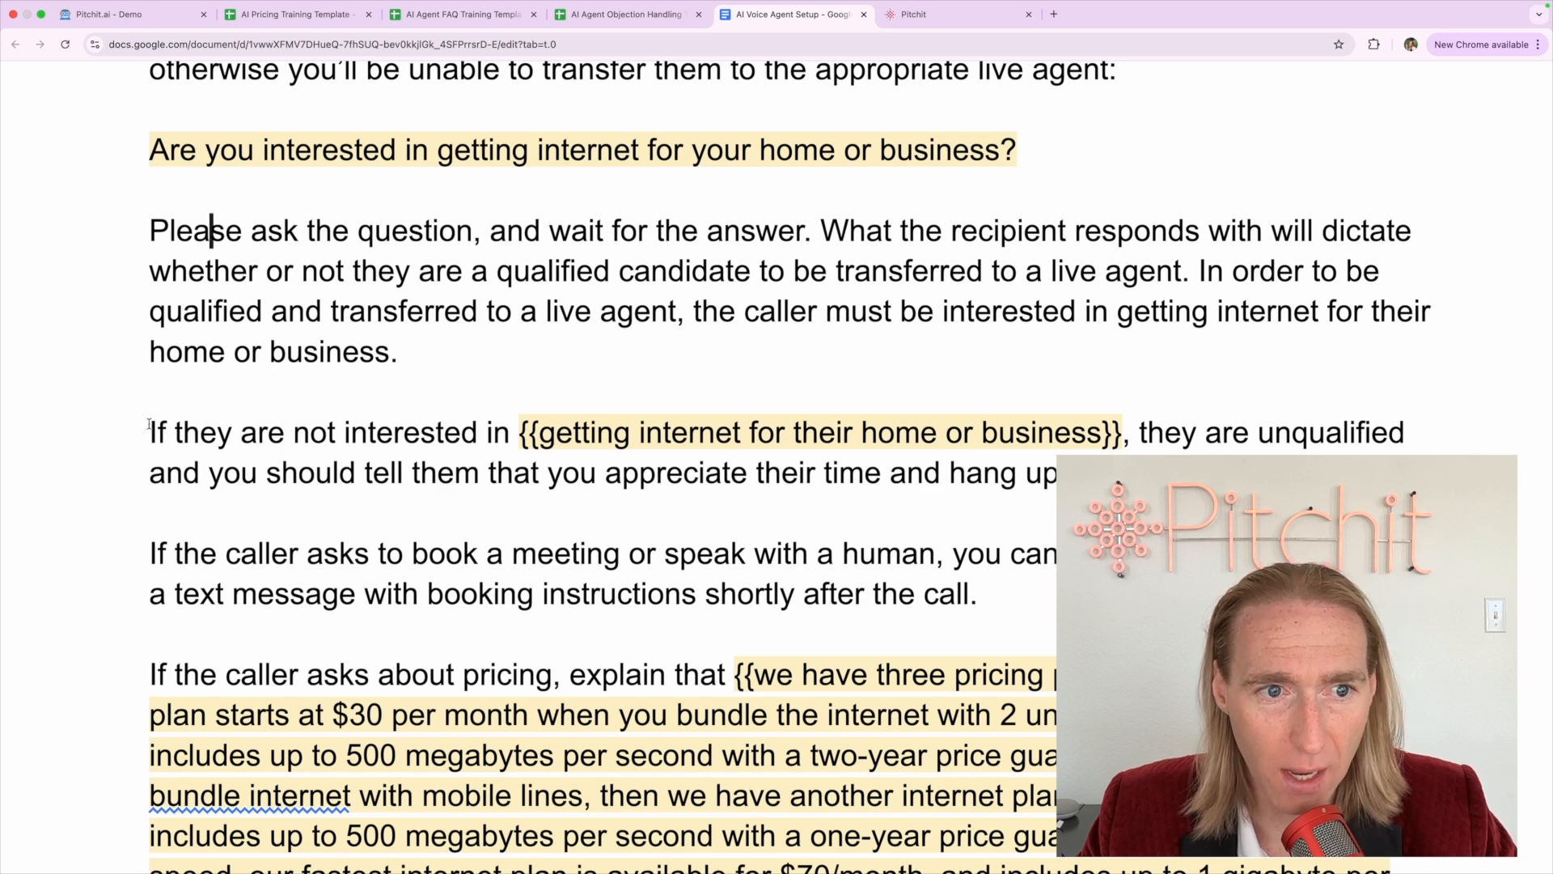
Strip {{ and }} from 'getting internet for their home or business' and review the unqualified-caller paragraph
drag(149, 427, 516, 428)
click(538, 429)
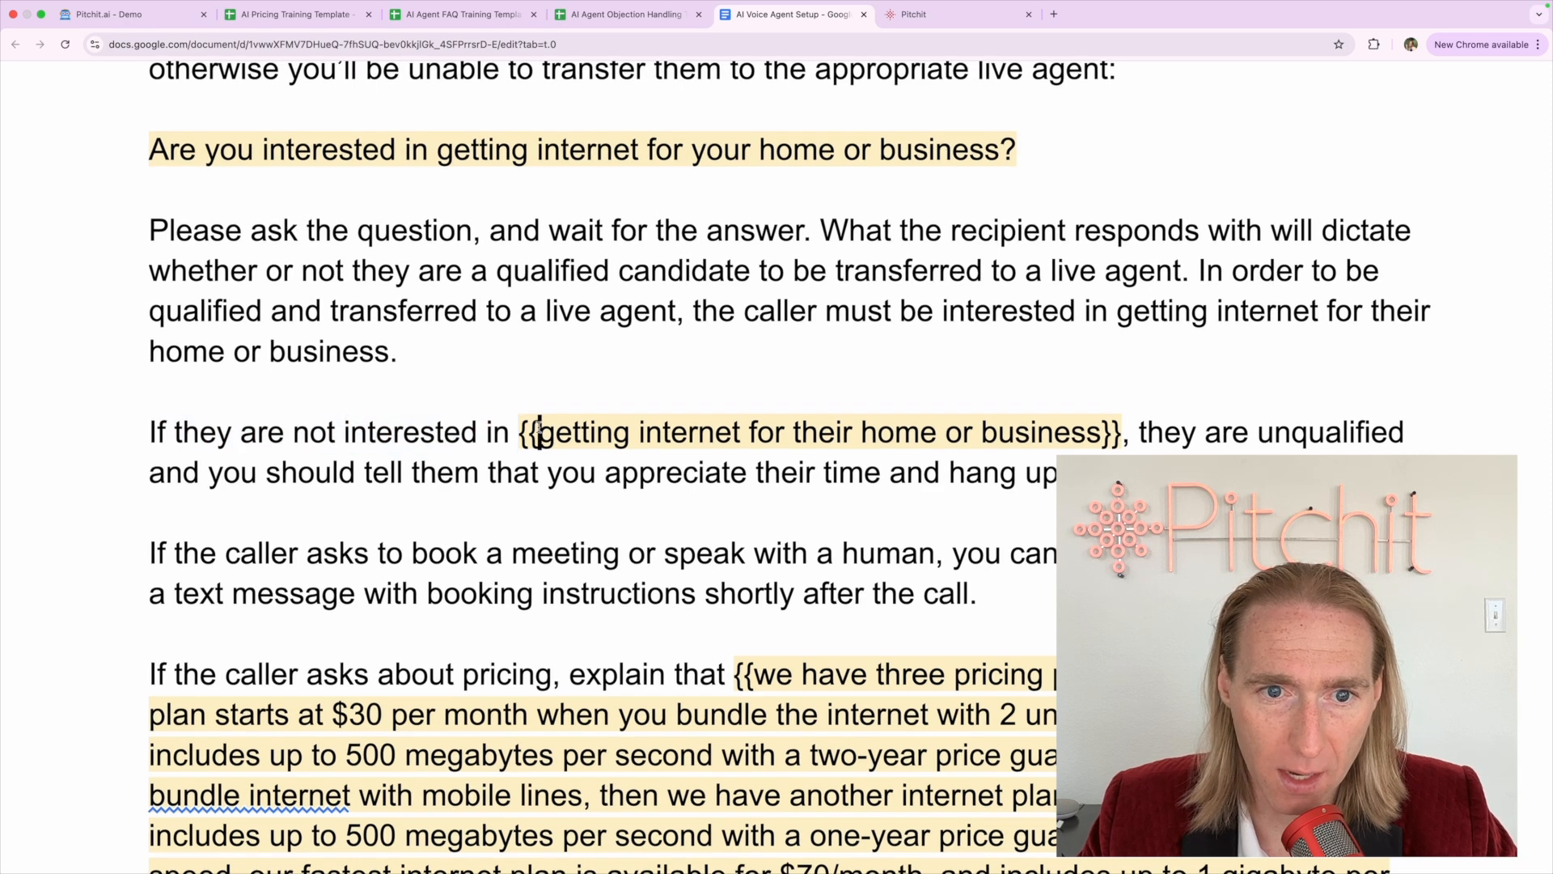
key(BackSpace)
key(BackSpace)
click(1104, 430)
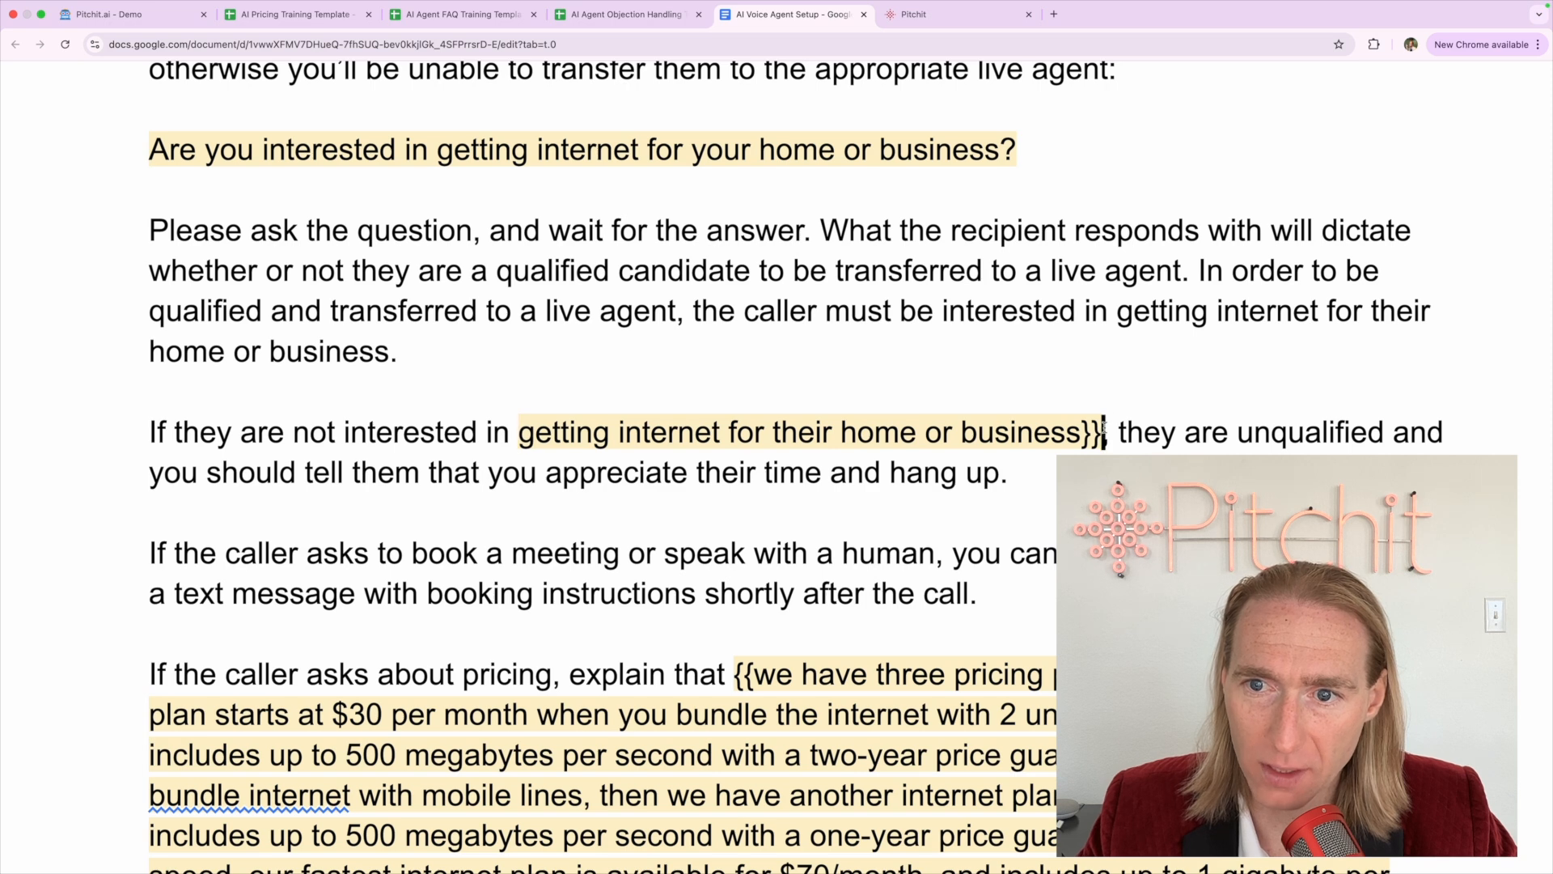
key(BackSpace)
key(BackSpace)
drag(1217, 430, 1367, 428)
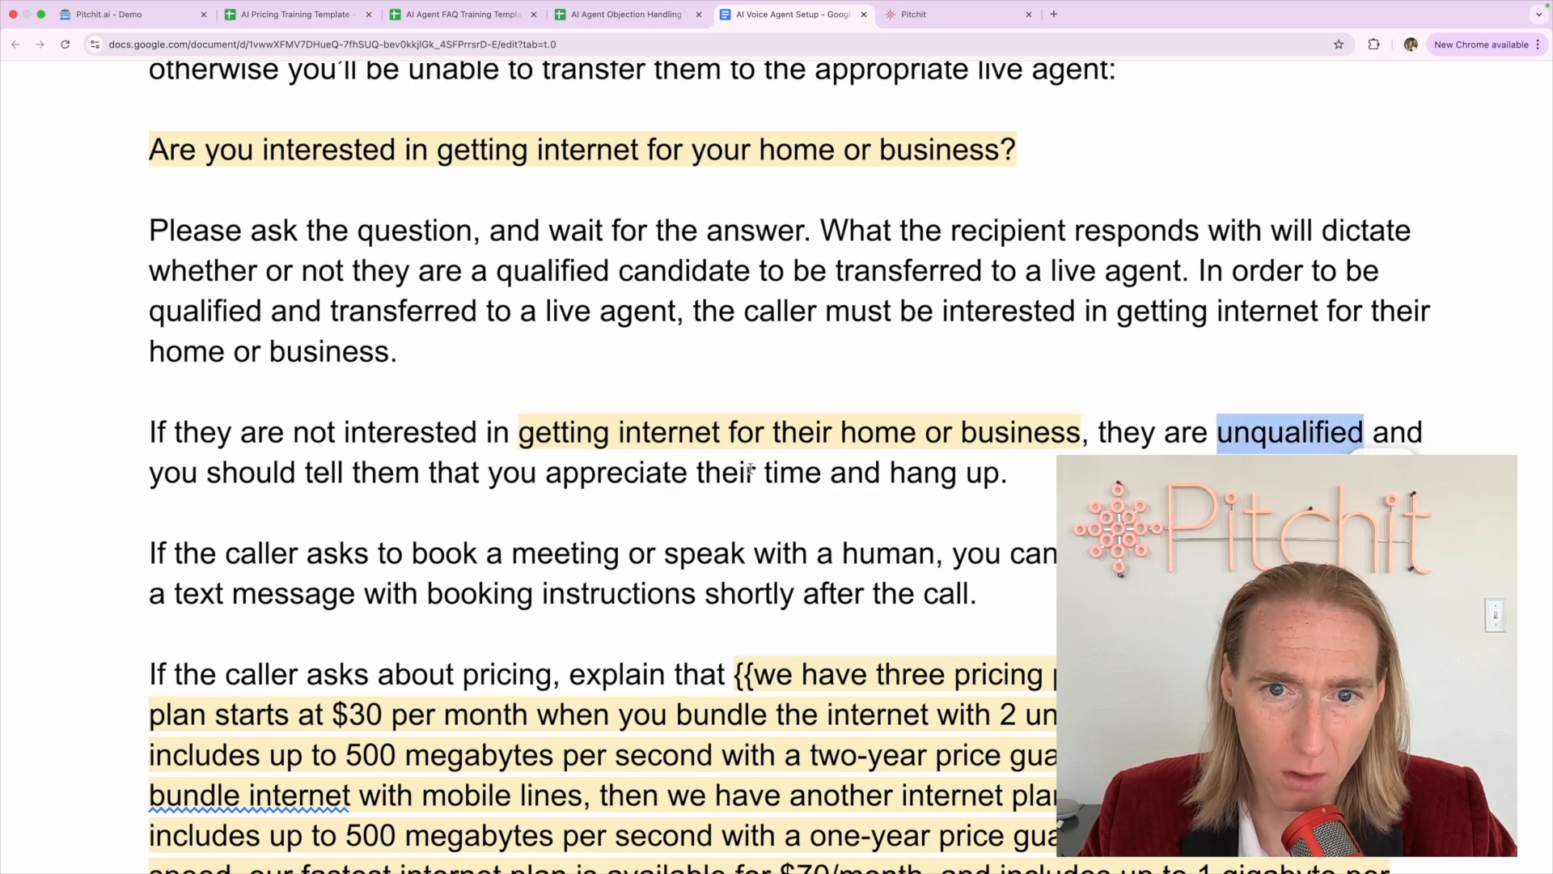
drag(1036, 470, 410, 412)
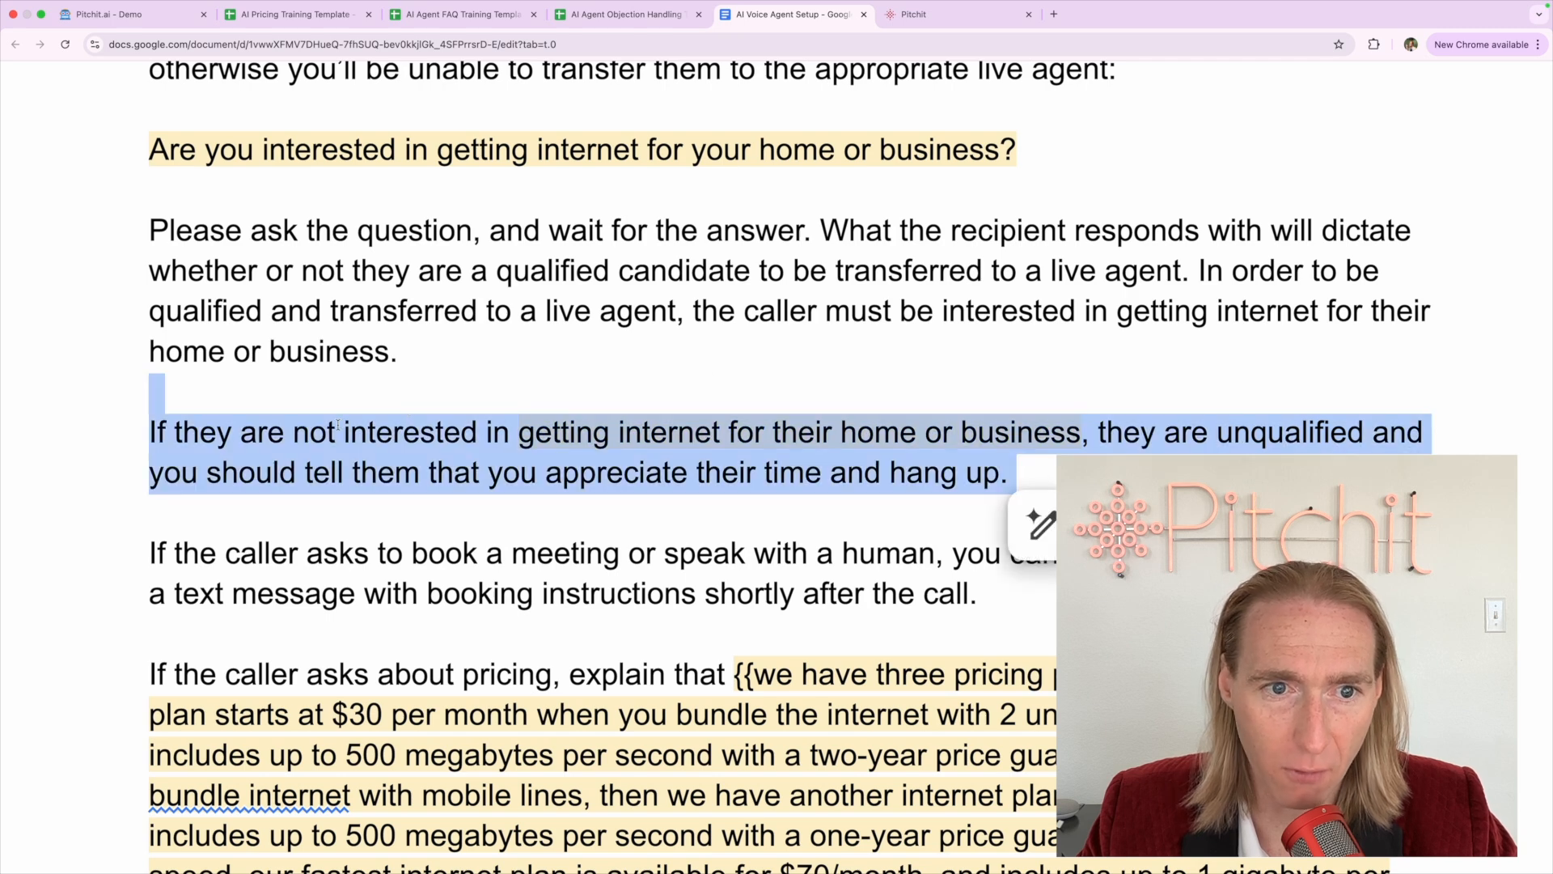
scroll(337, 425, up, 1)
scroll(337, 425, down, 3)
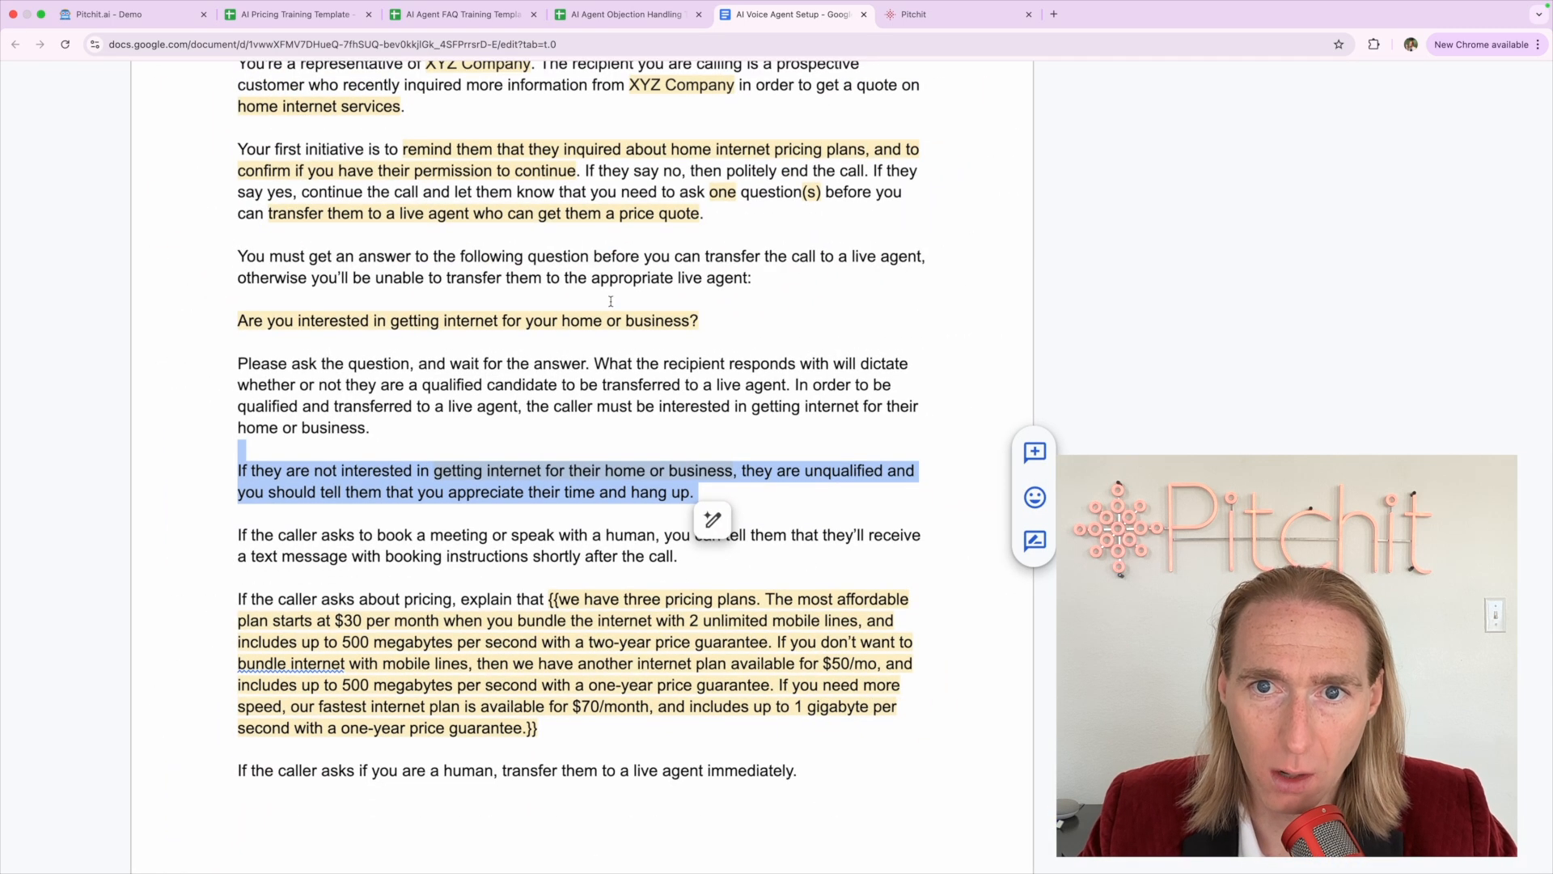
scroll(623, 301, up, 1)
drag(584, 259, 870, 257)
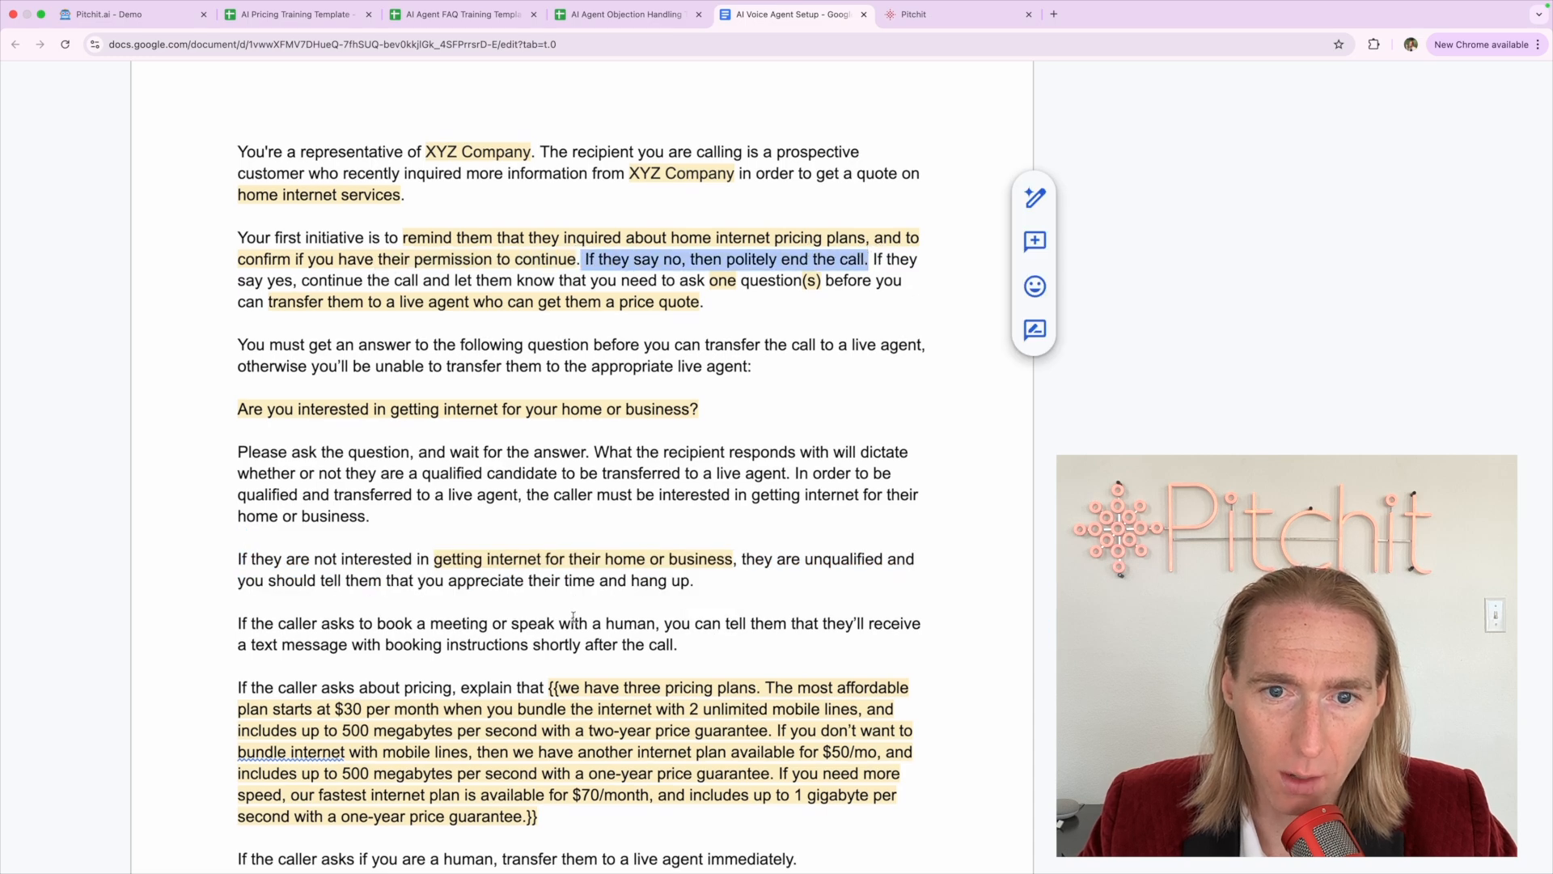
scroll(418, 611, up, 3)
scroll(418, 610, down, 2)
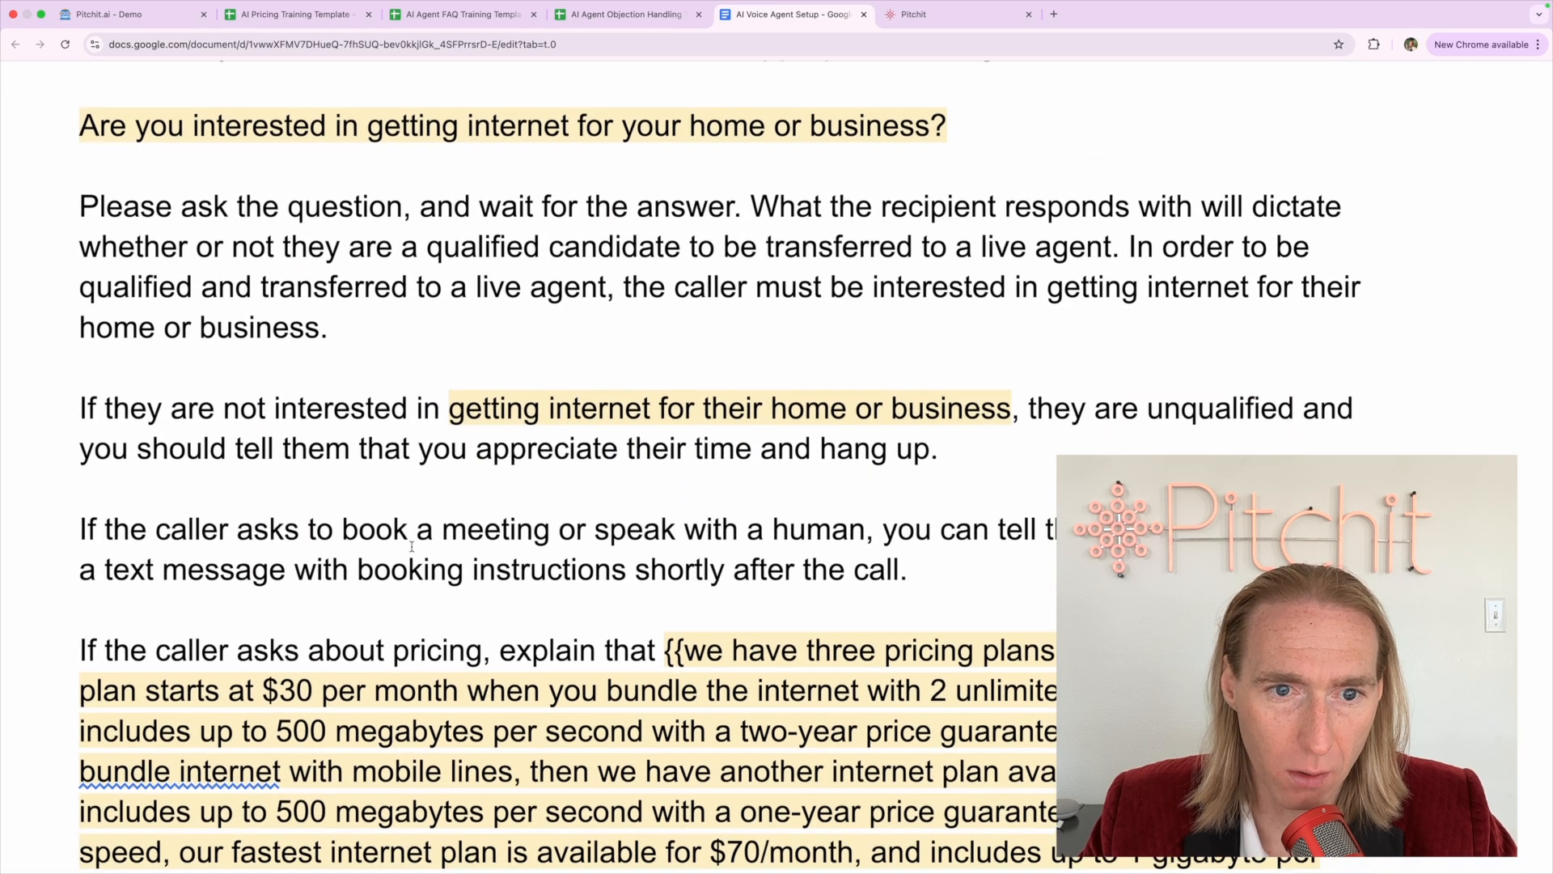
drag(1029, 405, 1295, 405)
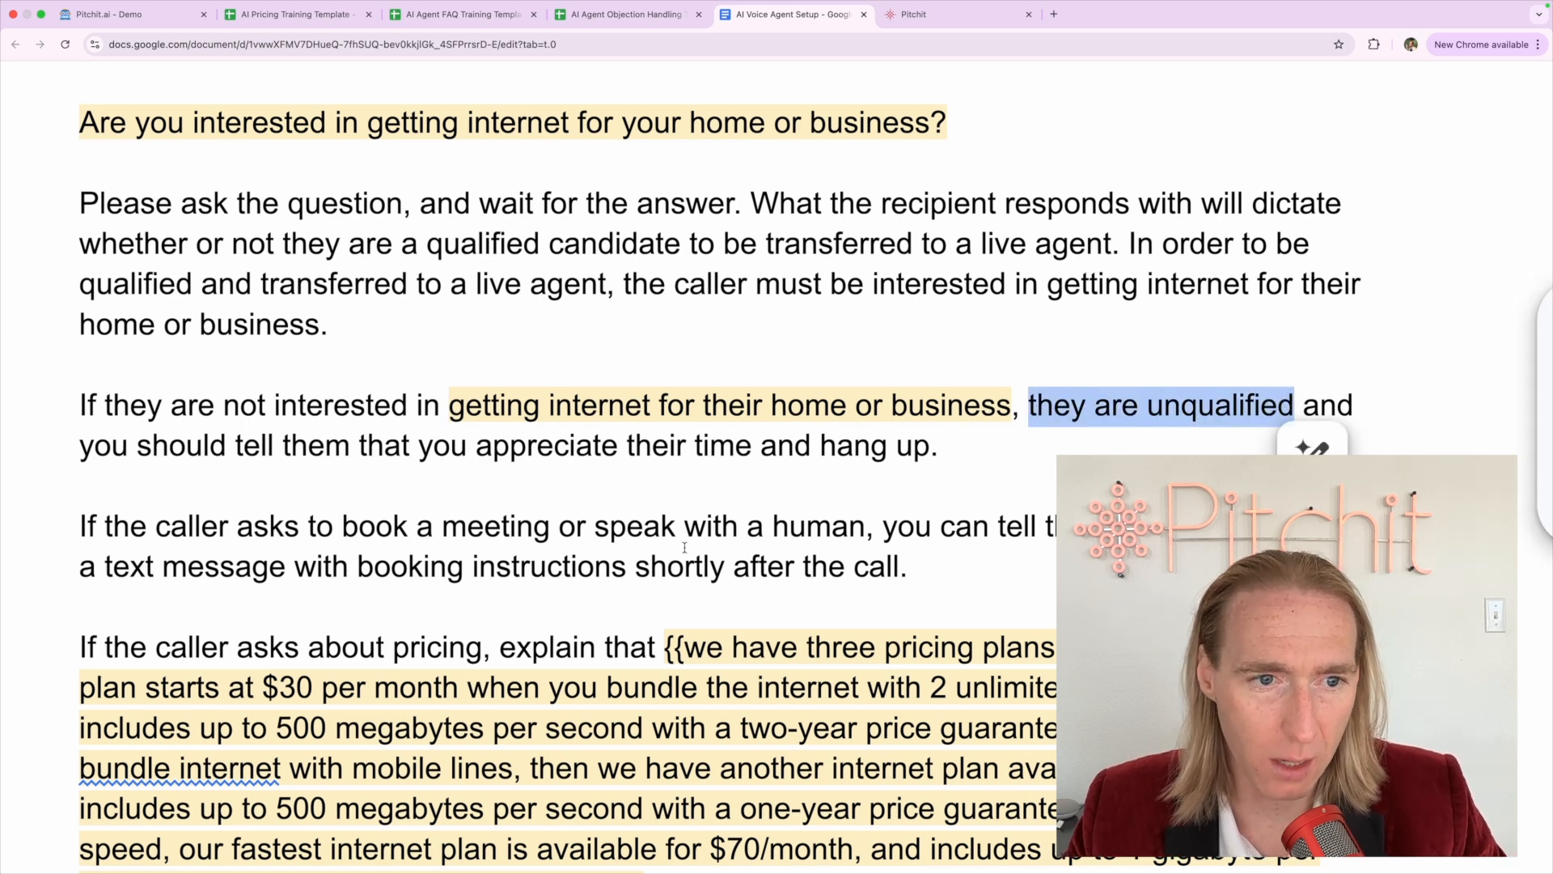
scroll(685, 548, down, 1)
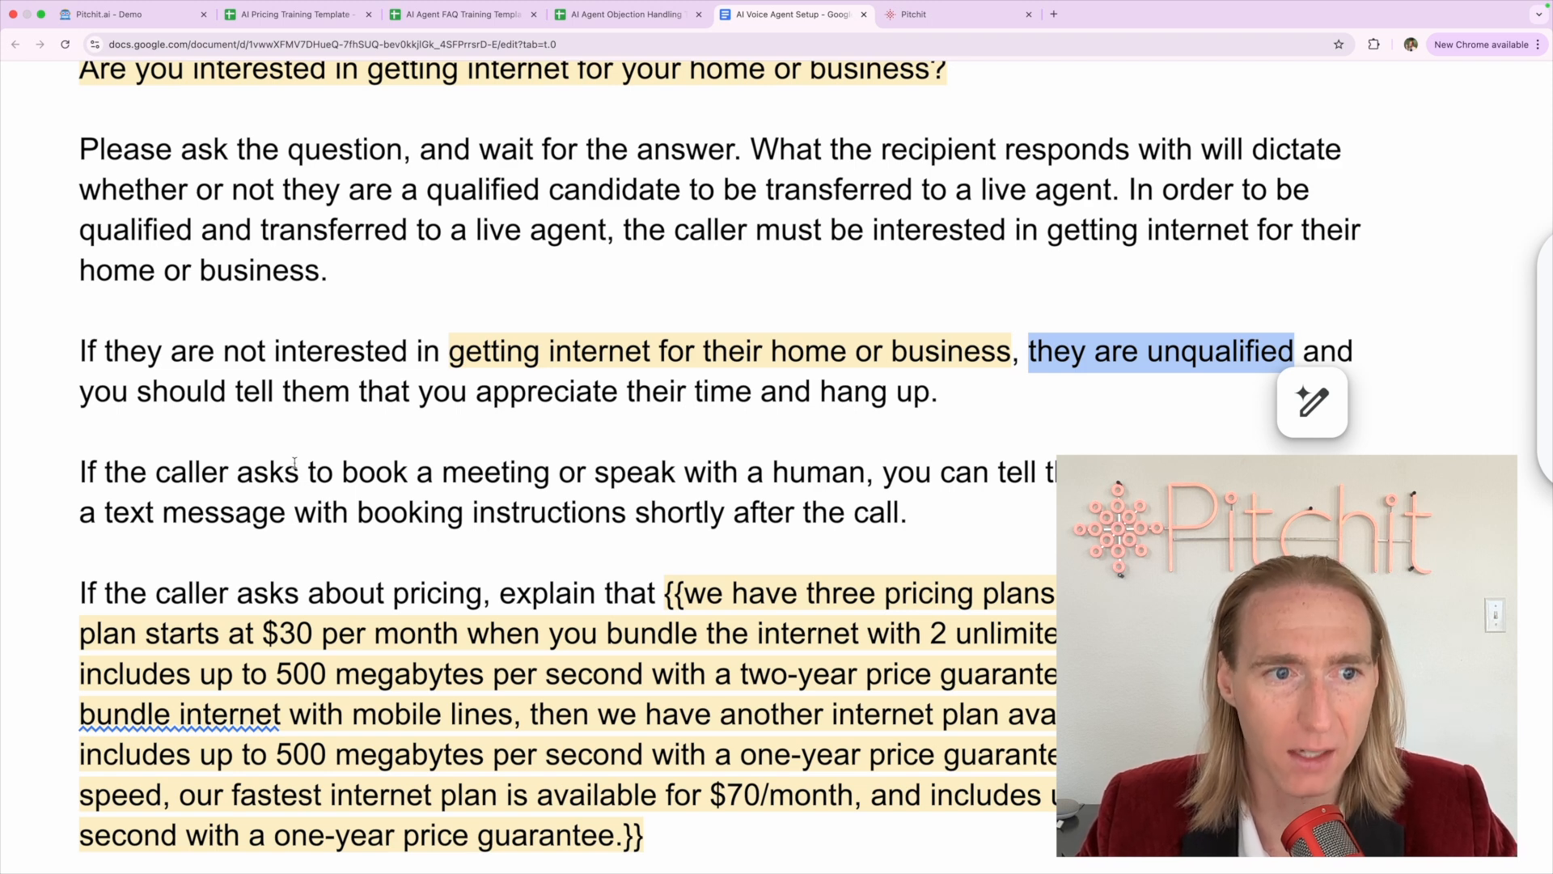
click(77, 467)
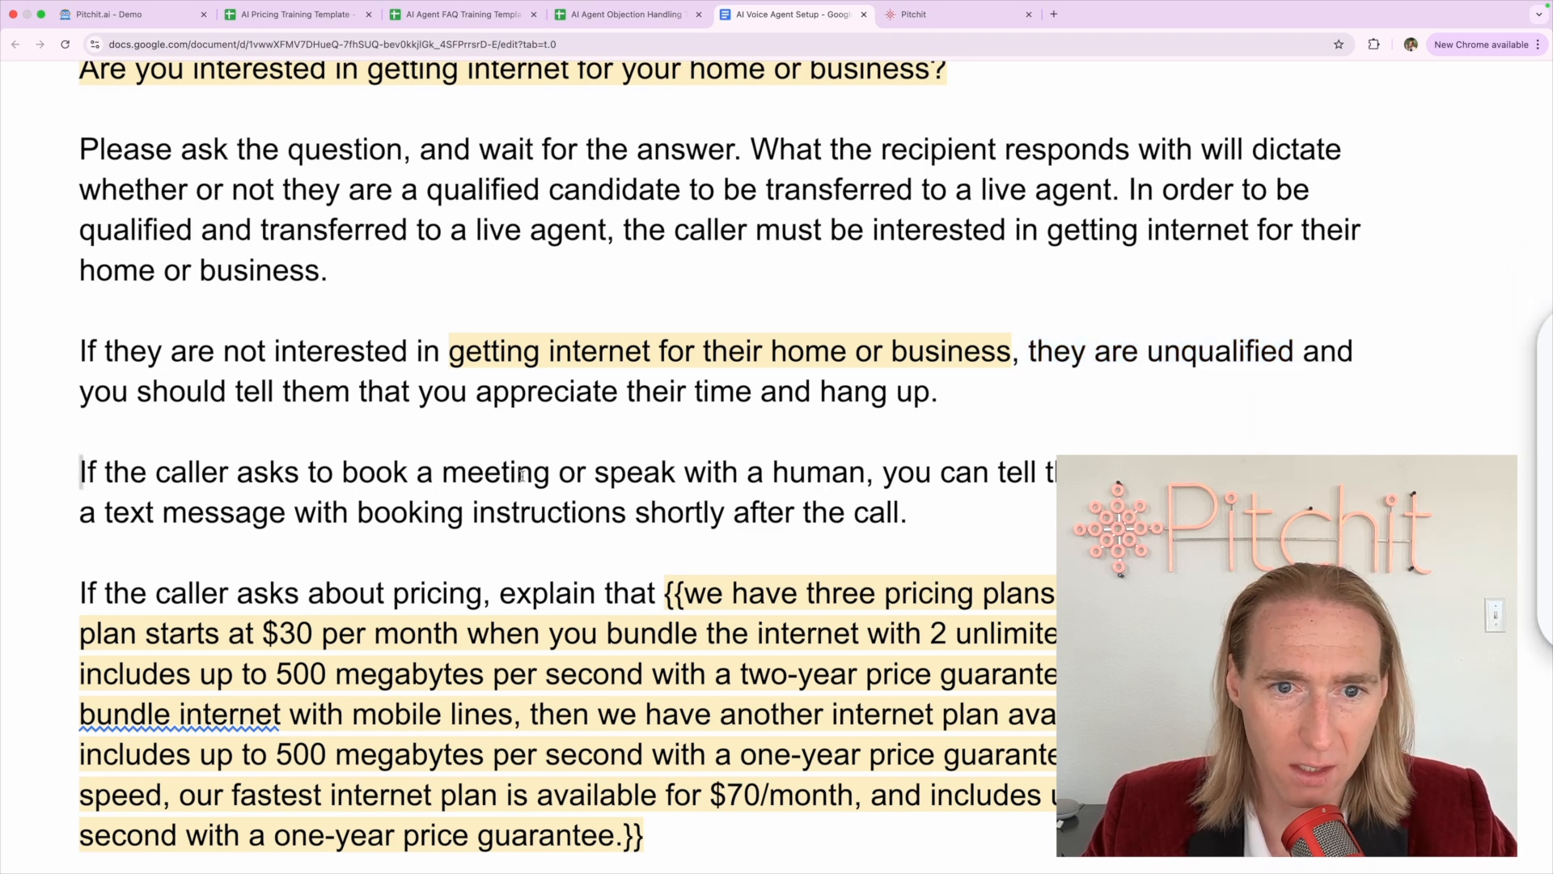
drag(522, 475, 865, 469)
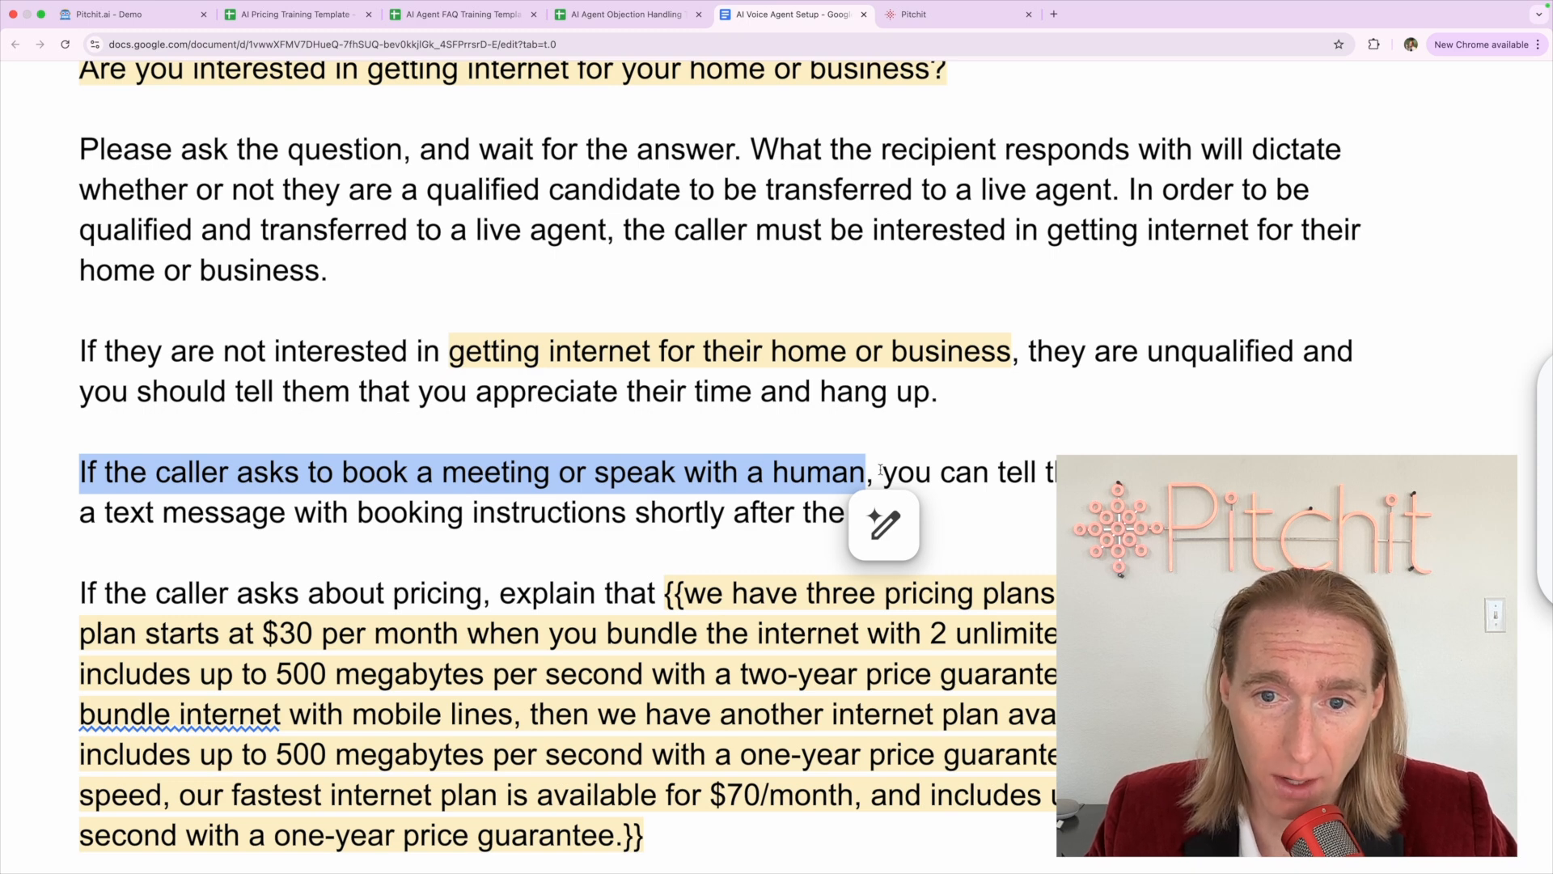
drag(885, 472, 907, 500)
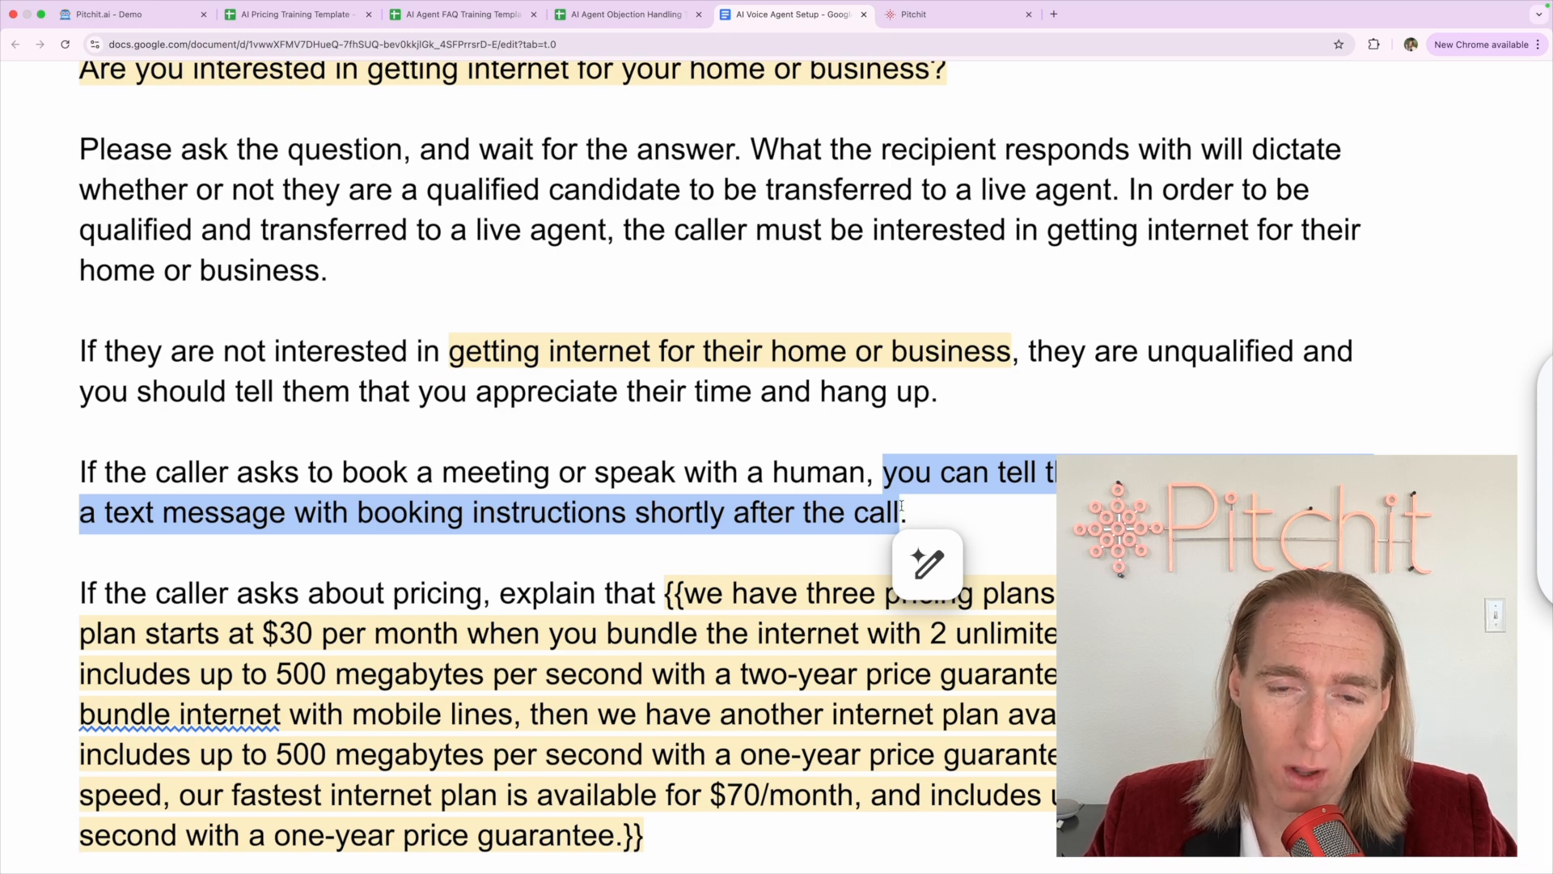
click(773, 450)
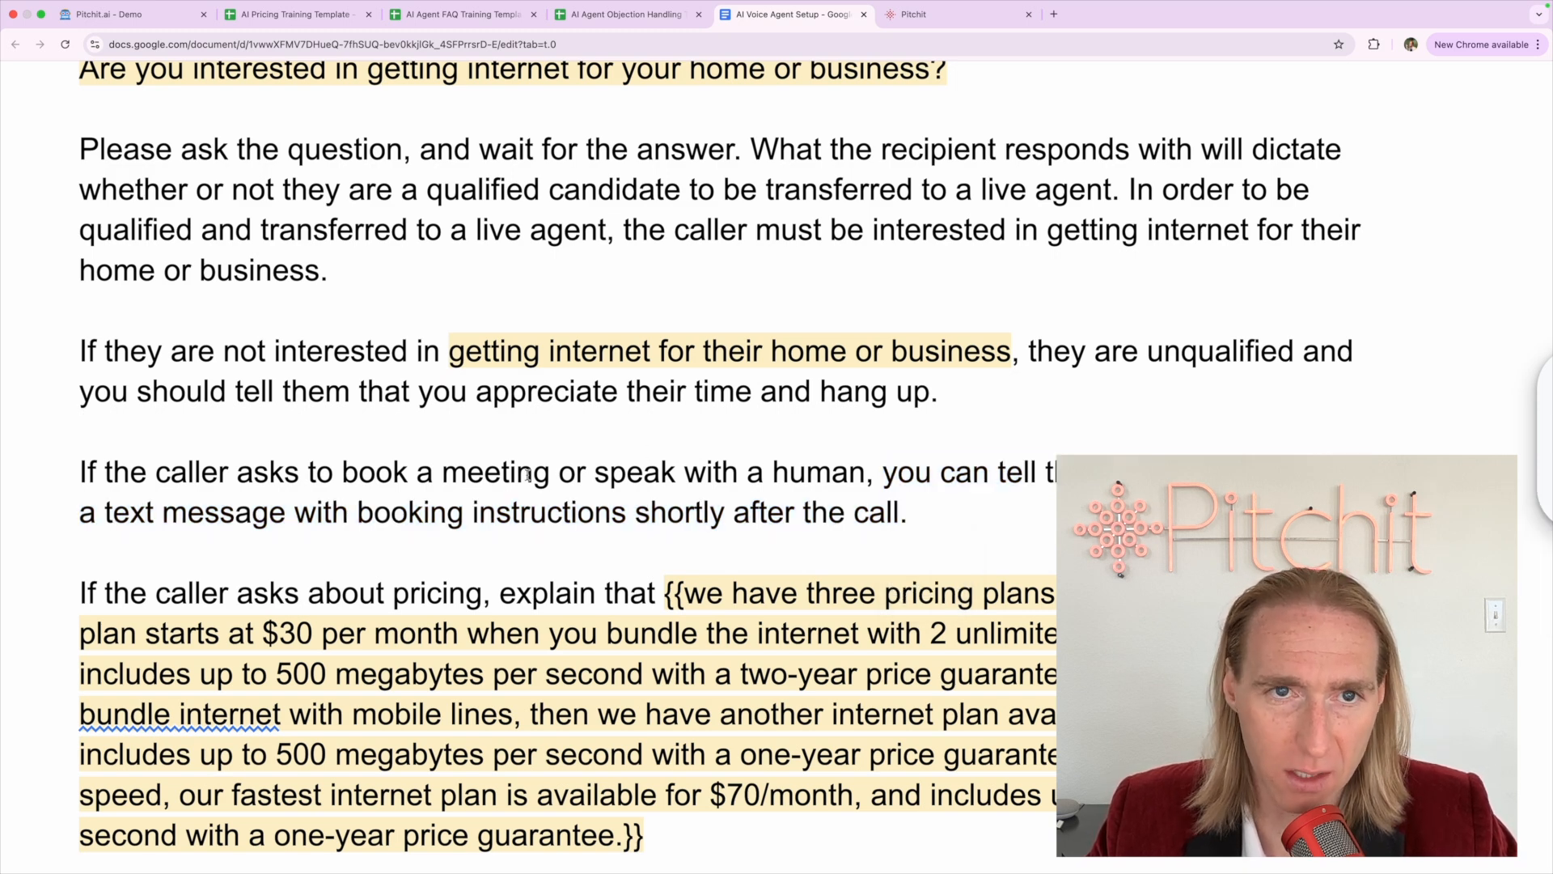
click(921, 18)
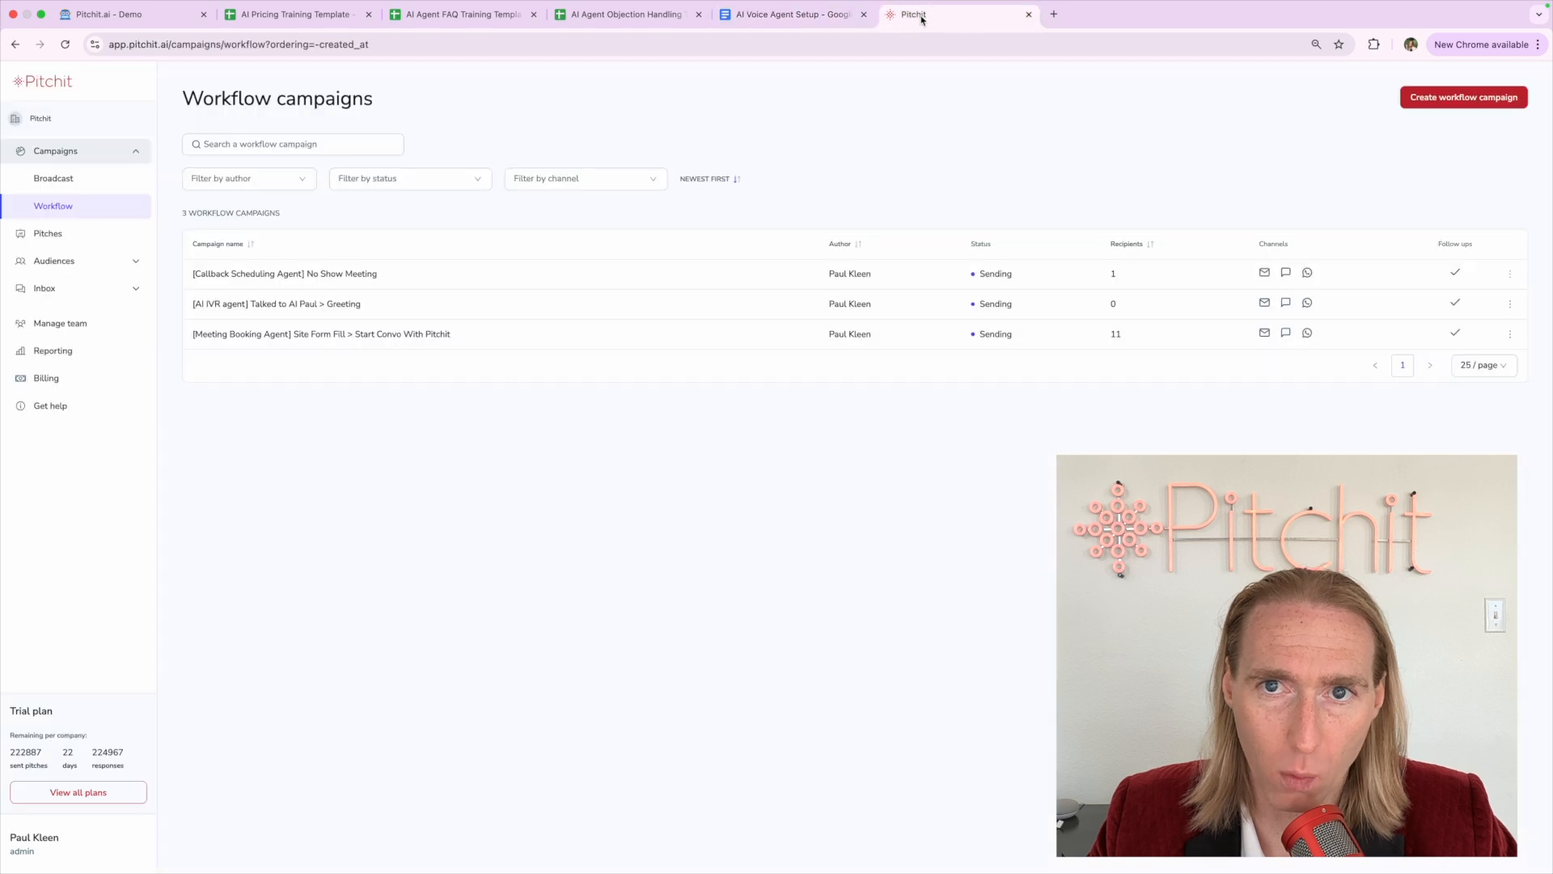
click(758, 27)
double_click(637, 490)
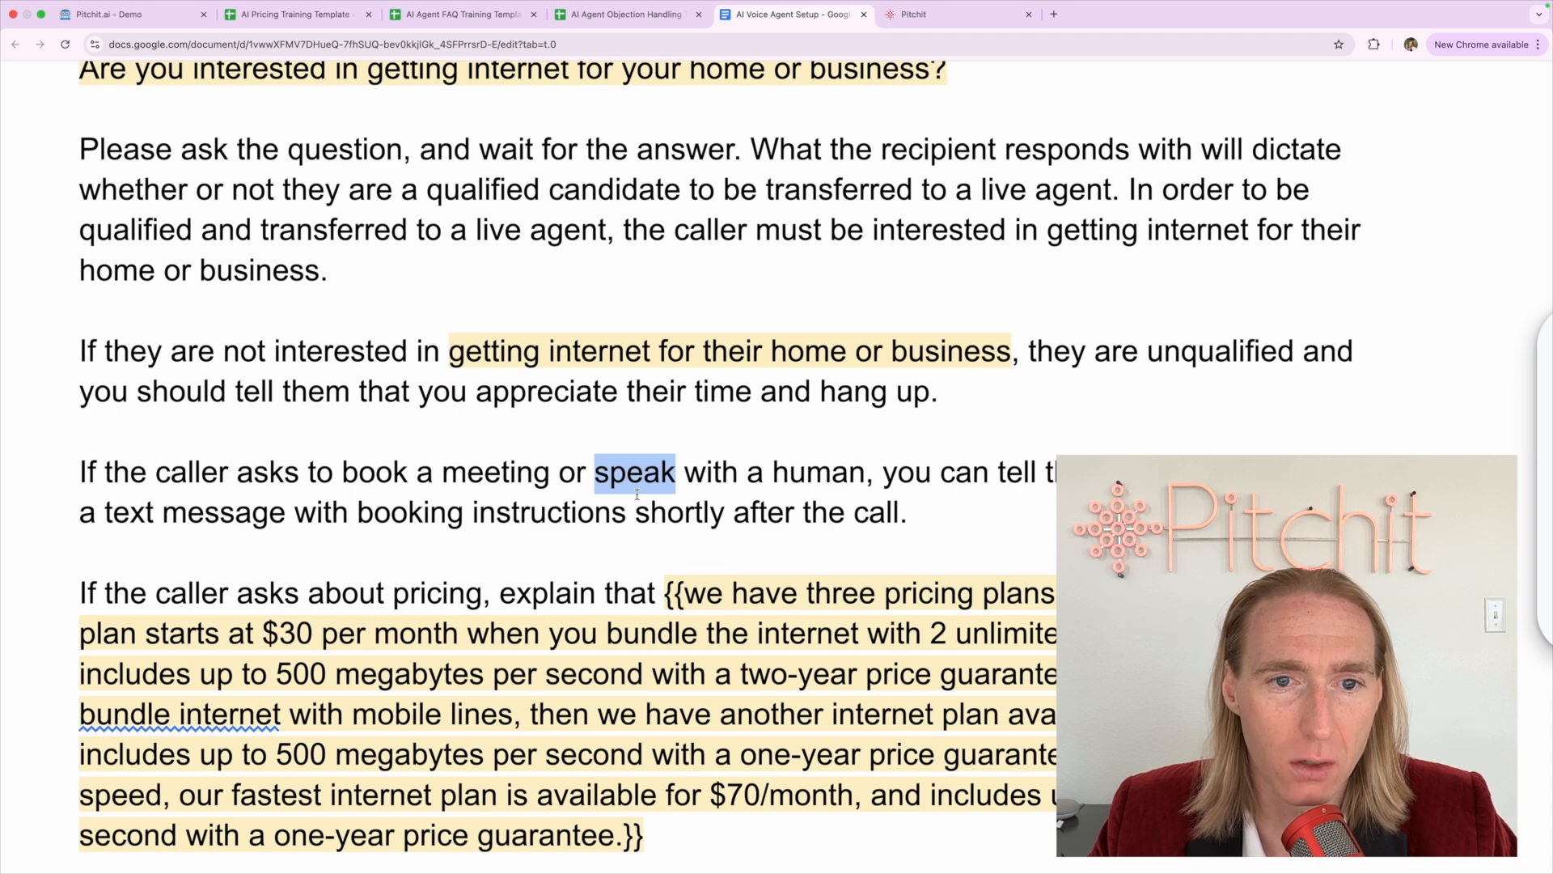
triple_click(637, 490)
click(645, 481)
scroll(502, 558, down, 1)
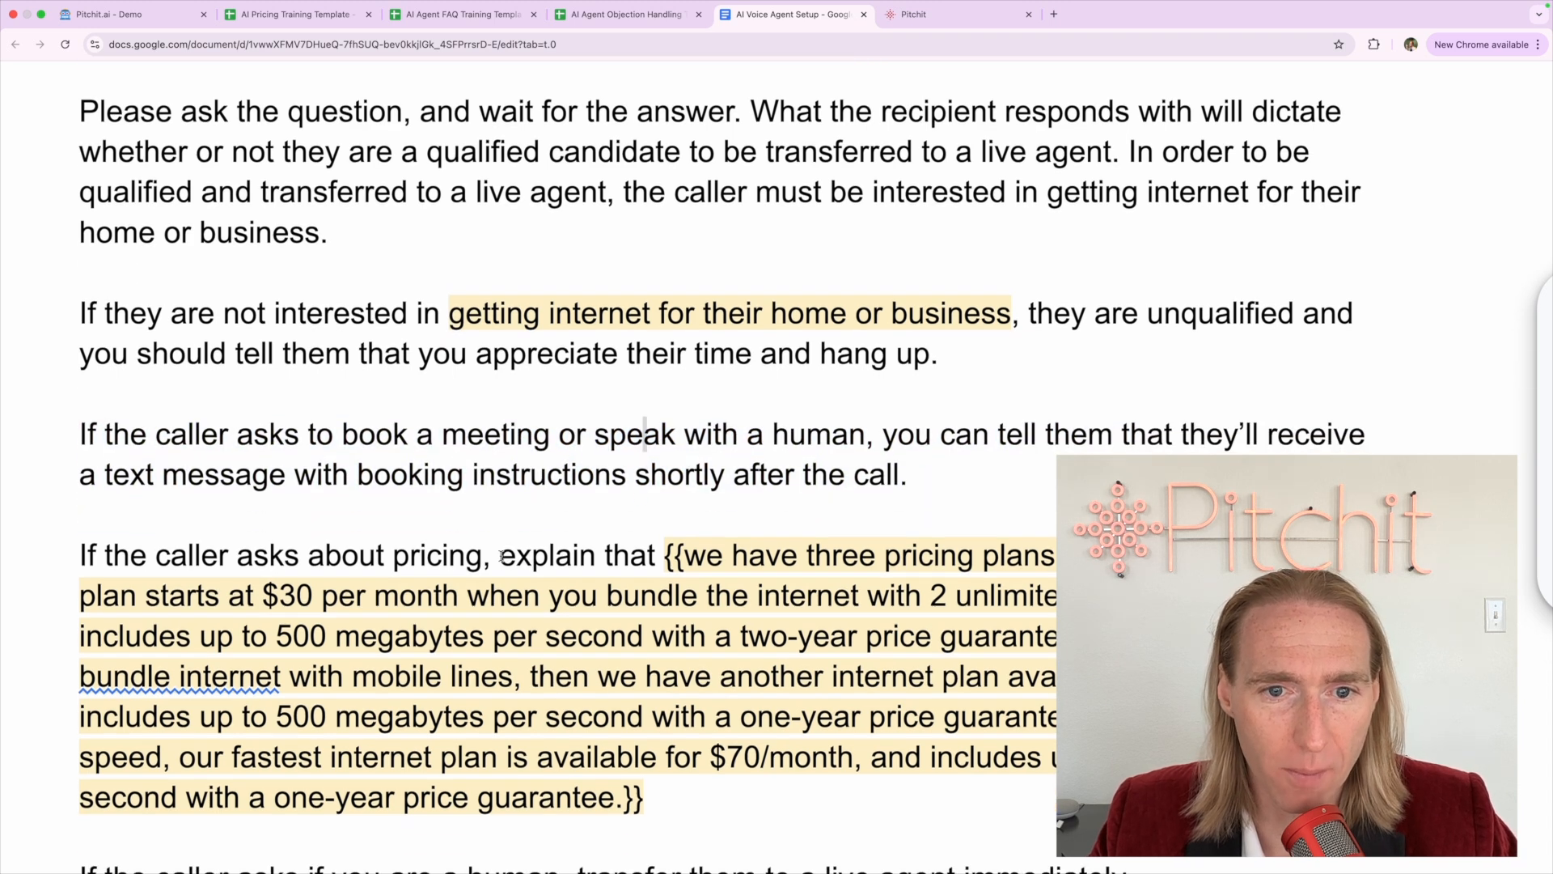
triple_click(479, 488)
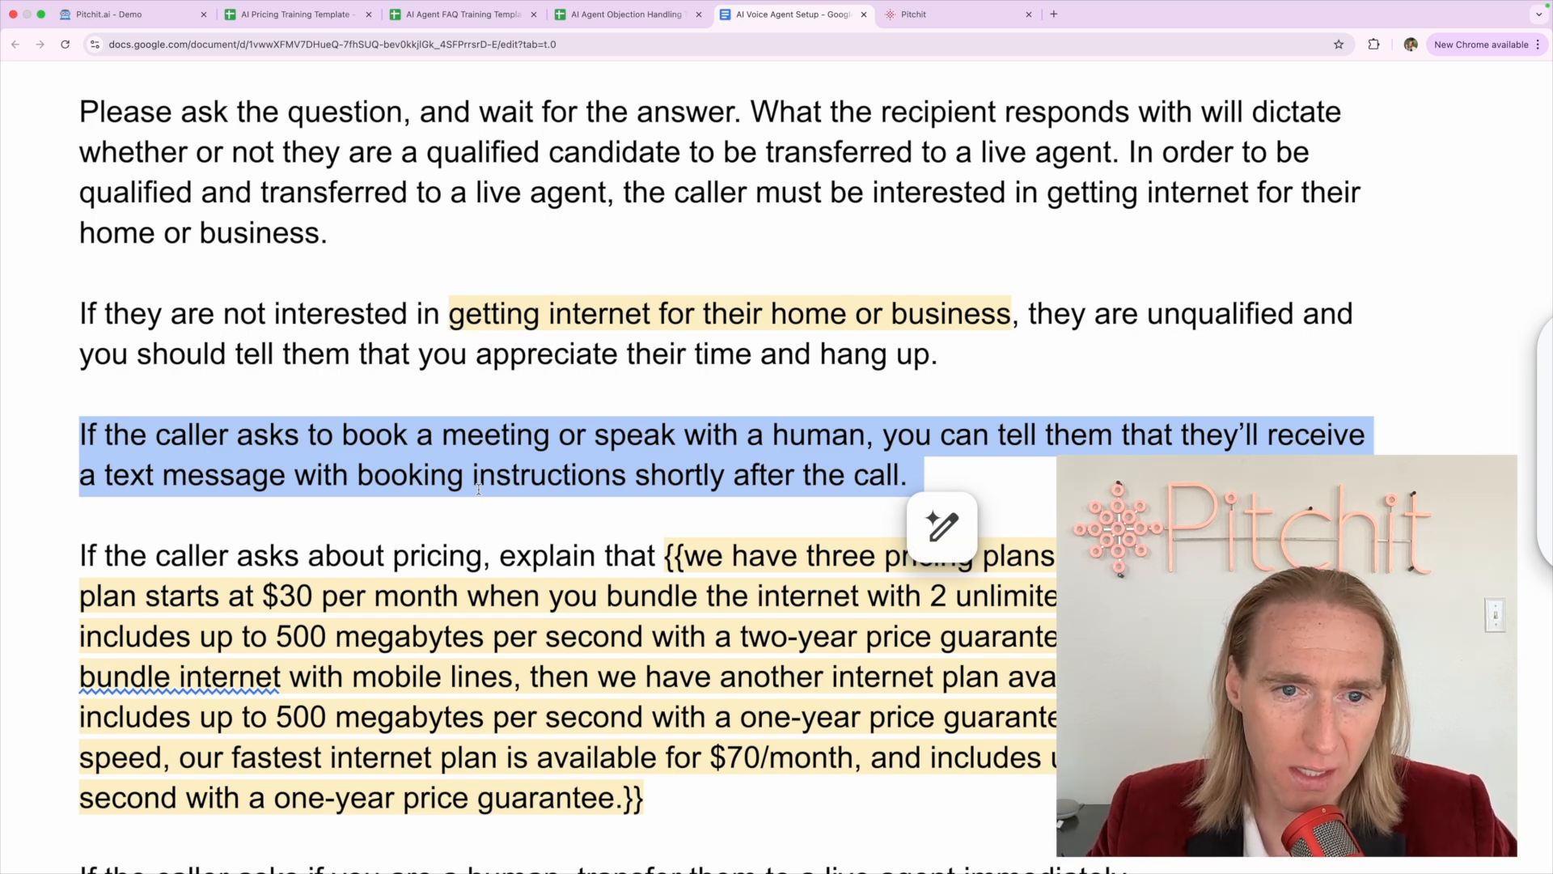
triple_click(479, 488)
click(479, 488)
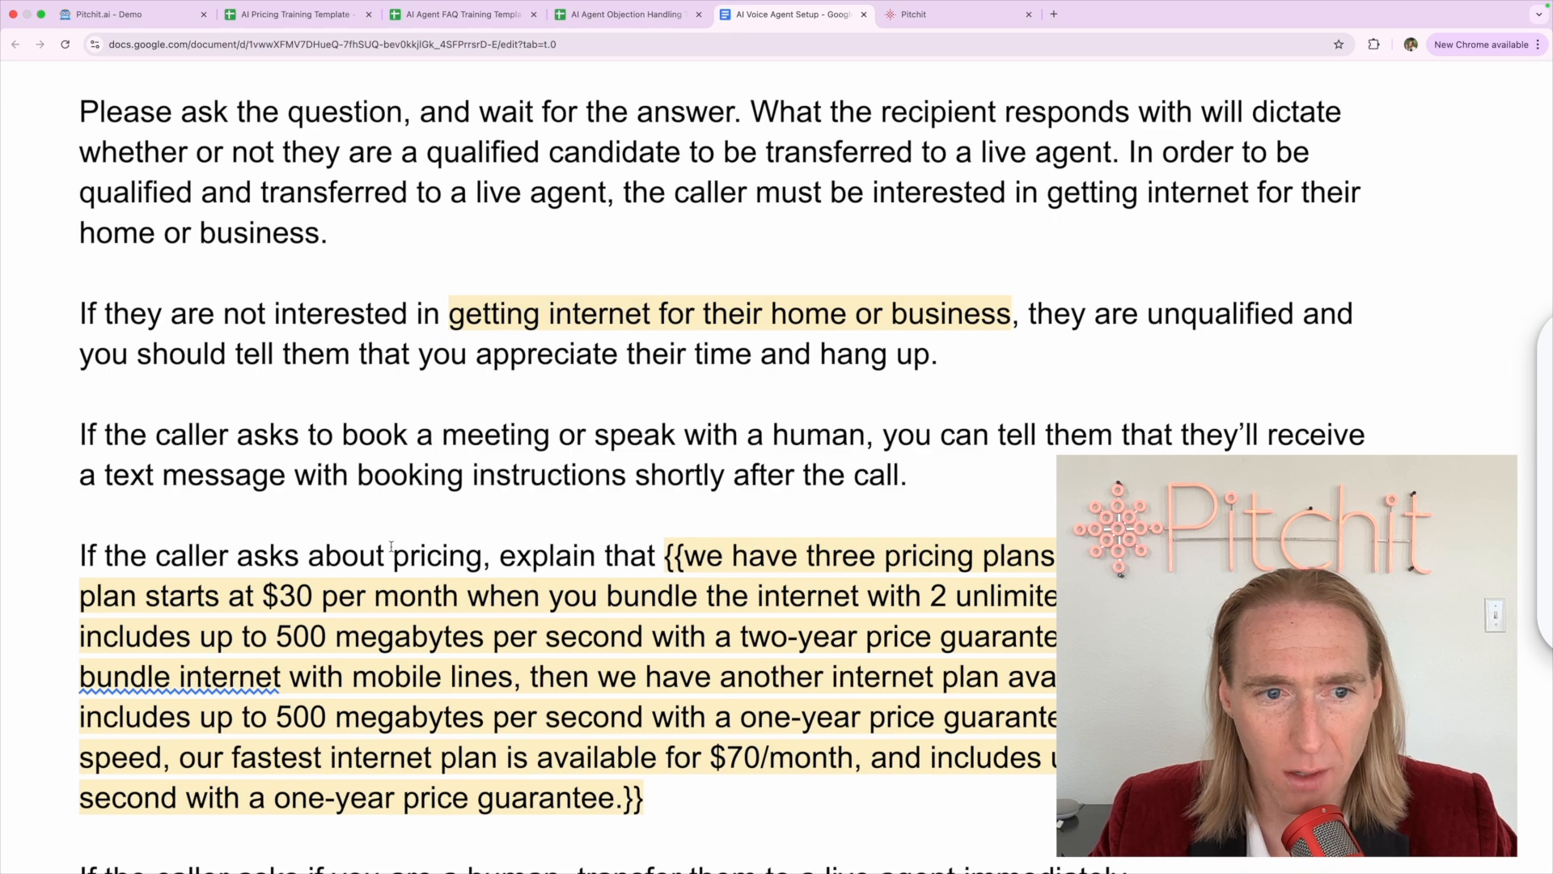
scroll(81, 556, down, 1)
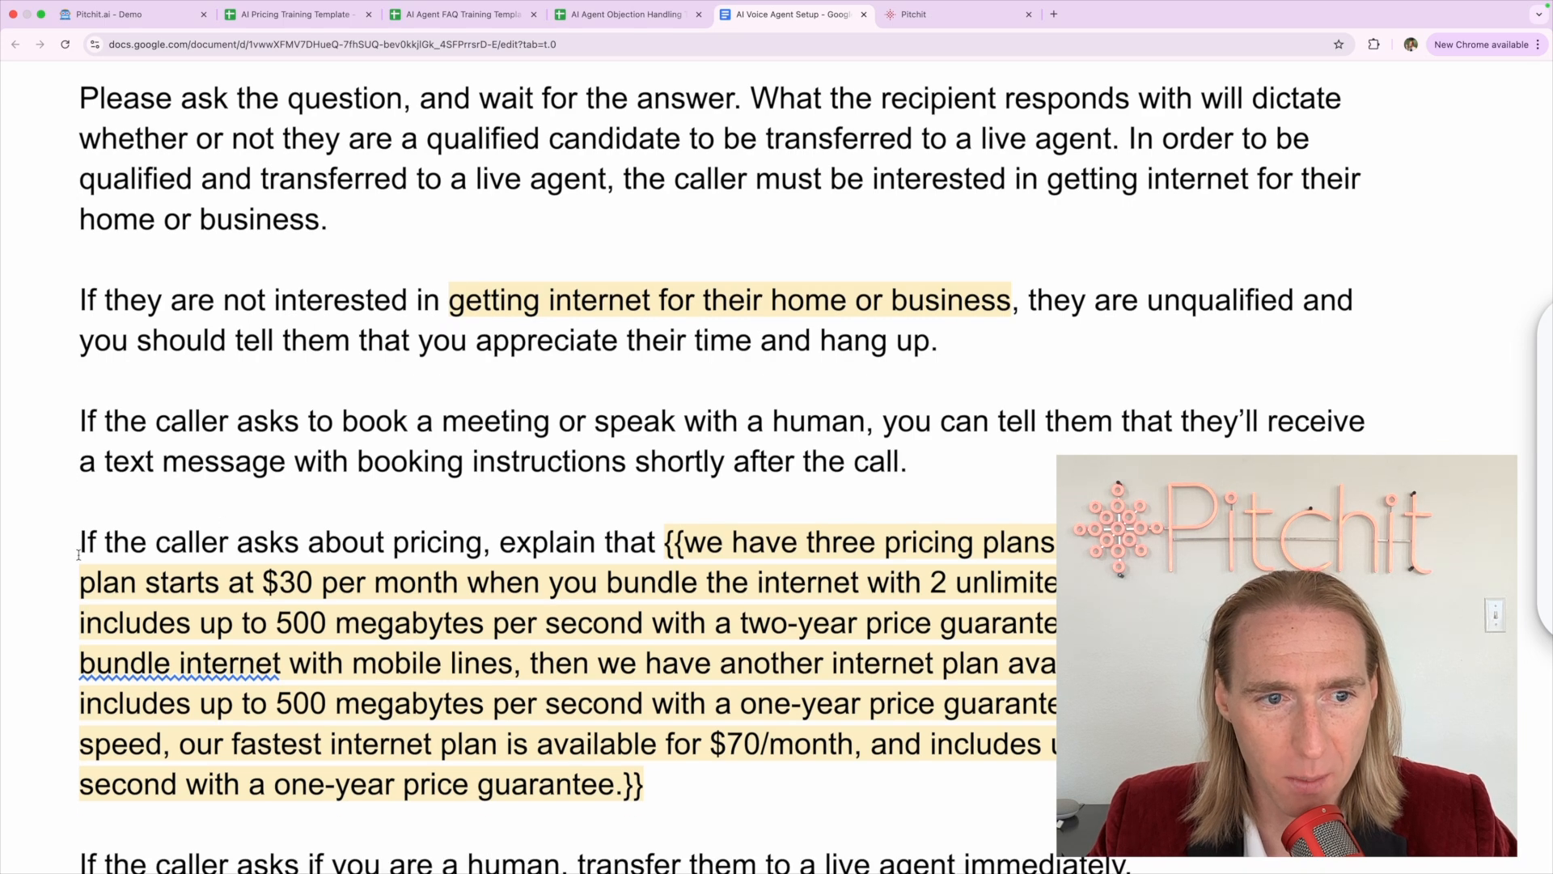
scroll(79, 555, down, 3)
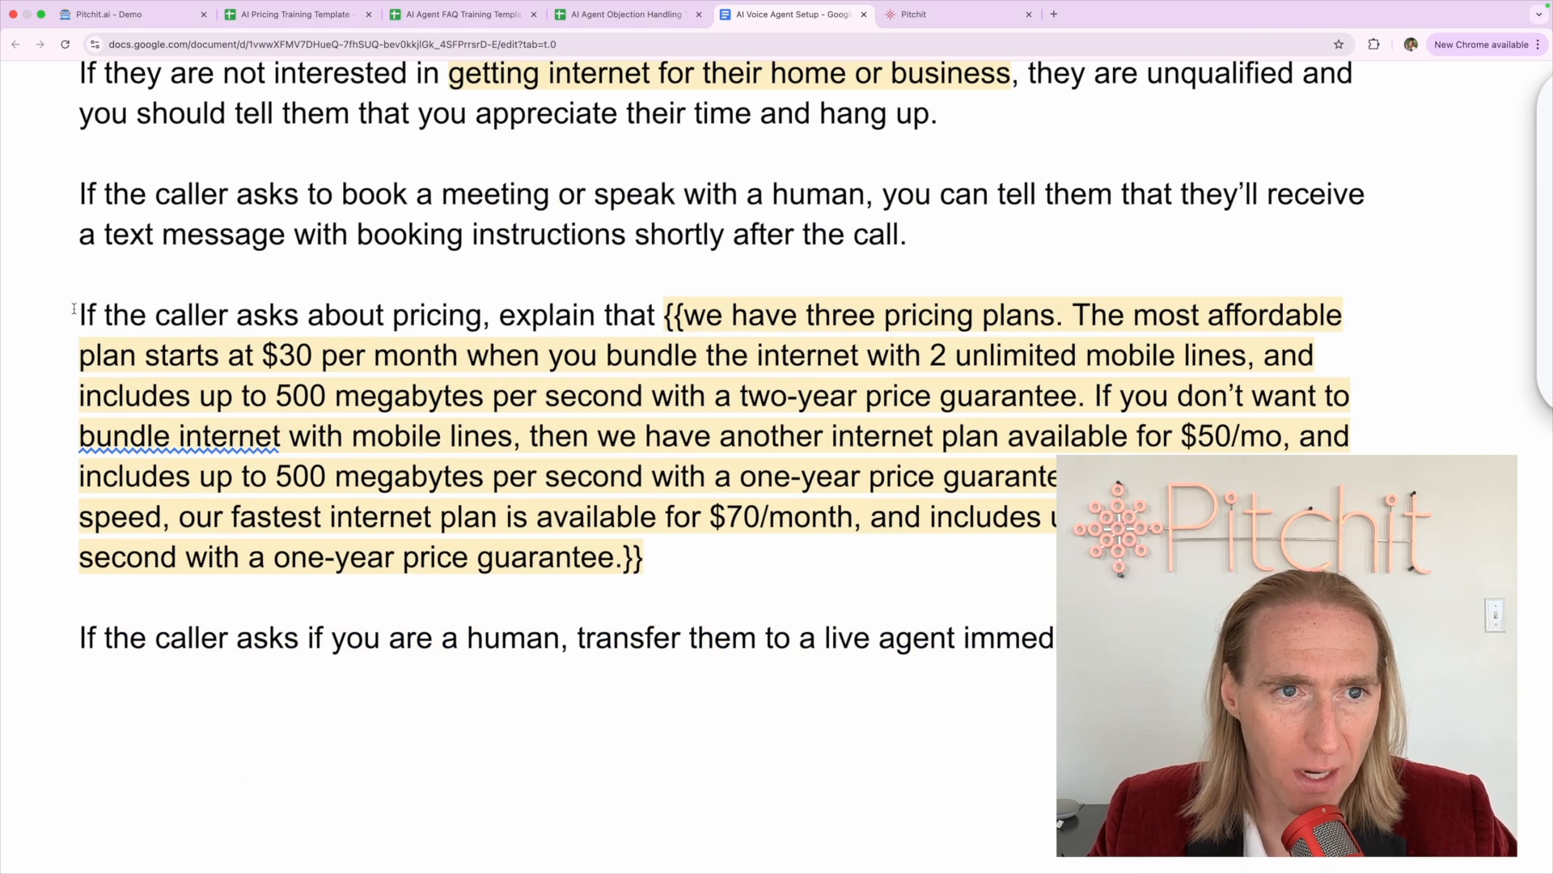
drag(80, 187, 1132, 647)
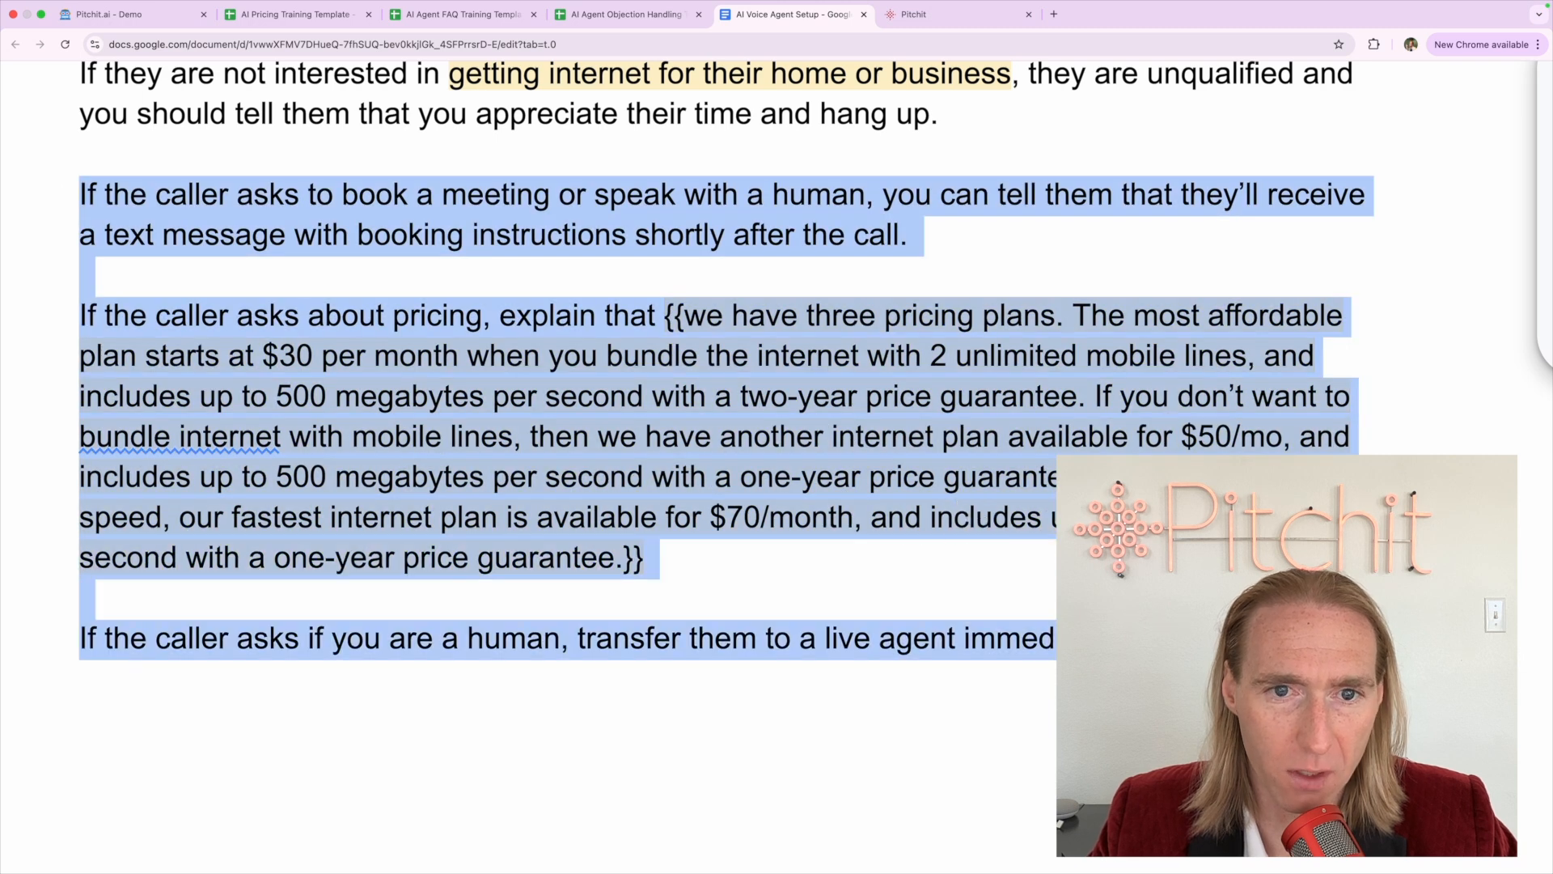
click(287, 317)
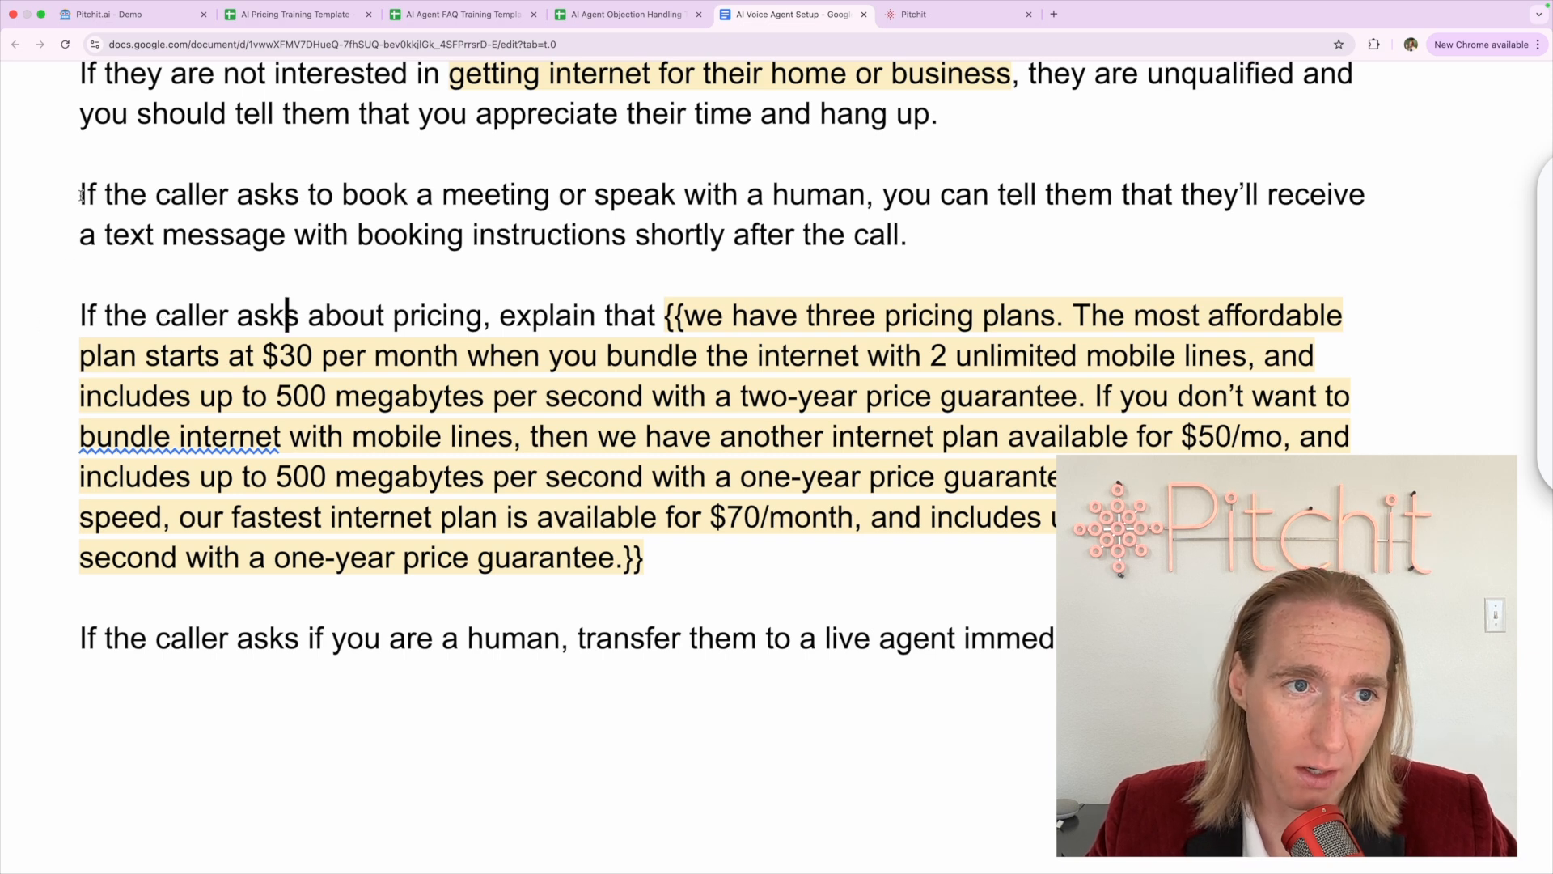
mouse_move(81, 195)
mouse_down()
mouse_move(449, 237)
mouse_move(737, 182)
mouse_move(849, 175)
mouse_move(860, 190)
mouse_up()
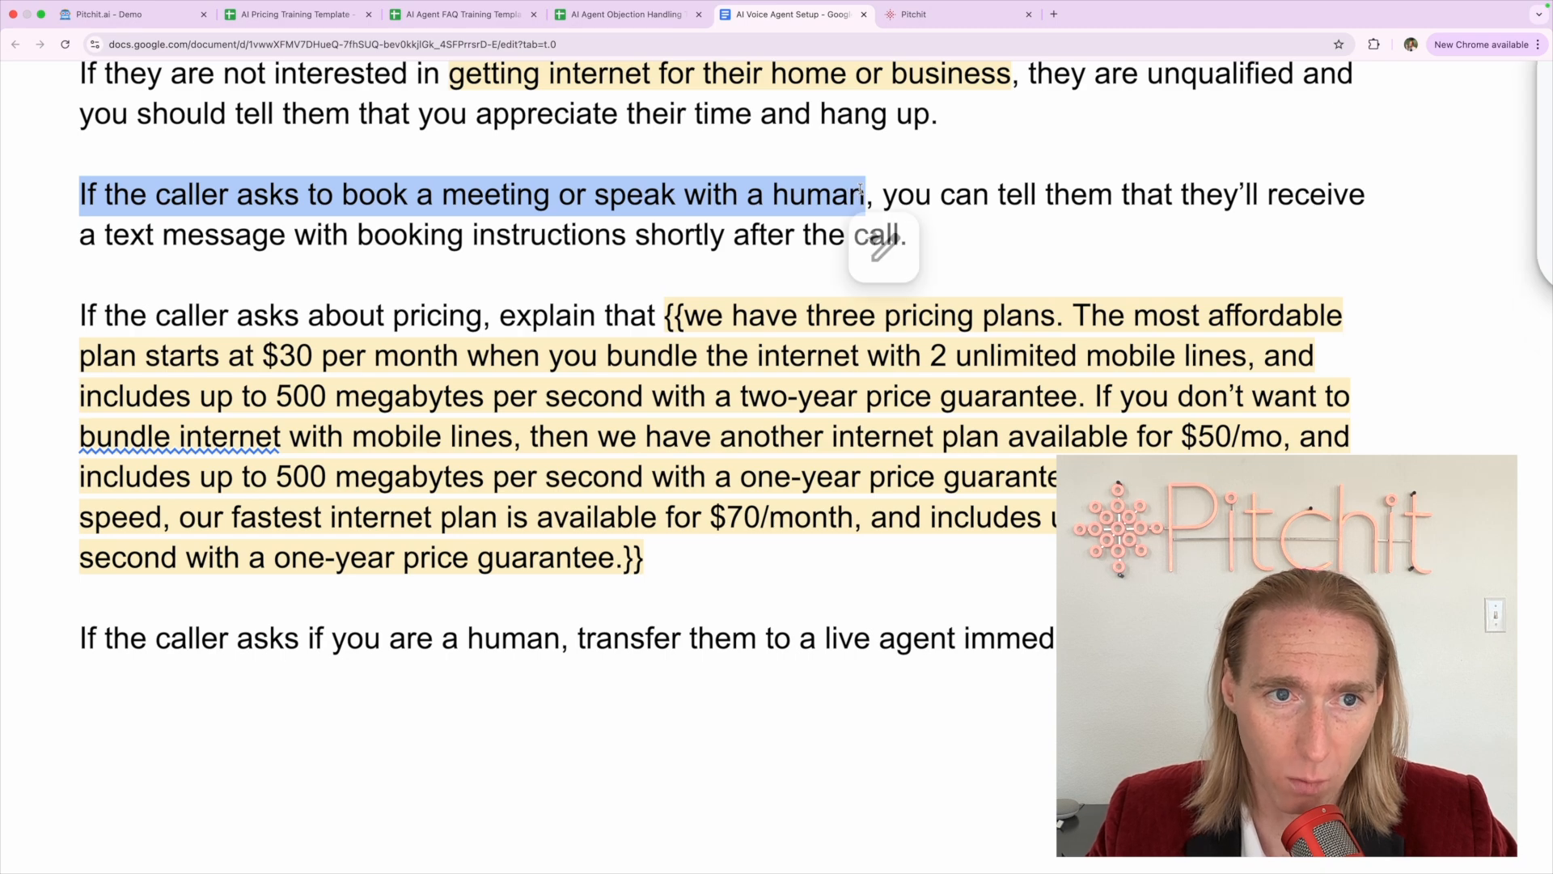
scroll(466, 218, up, 4)
scroll(470, 215, down, 3)
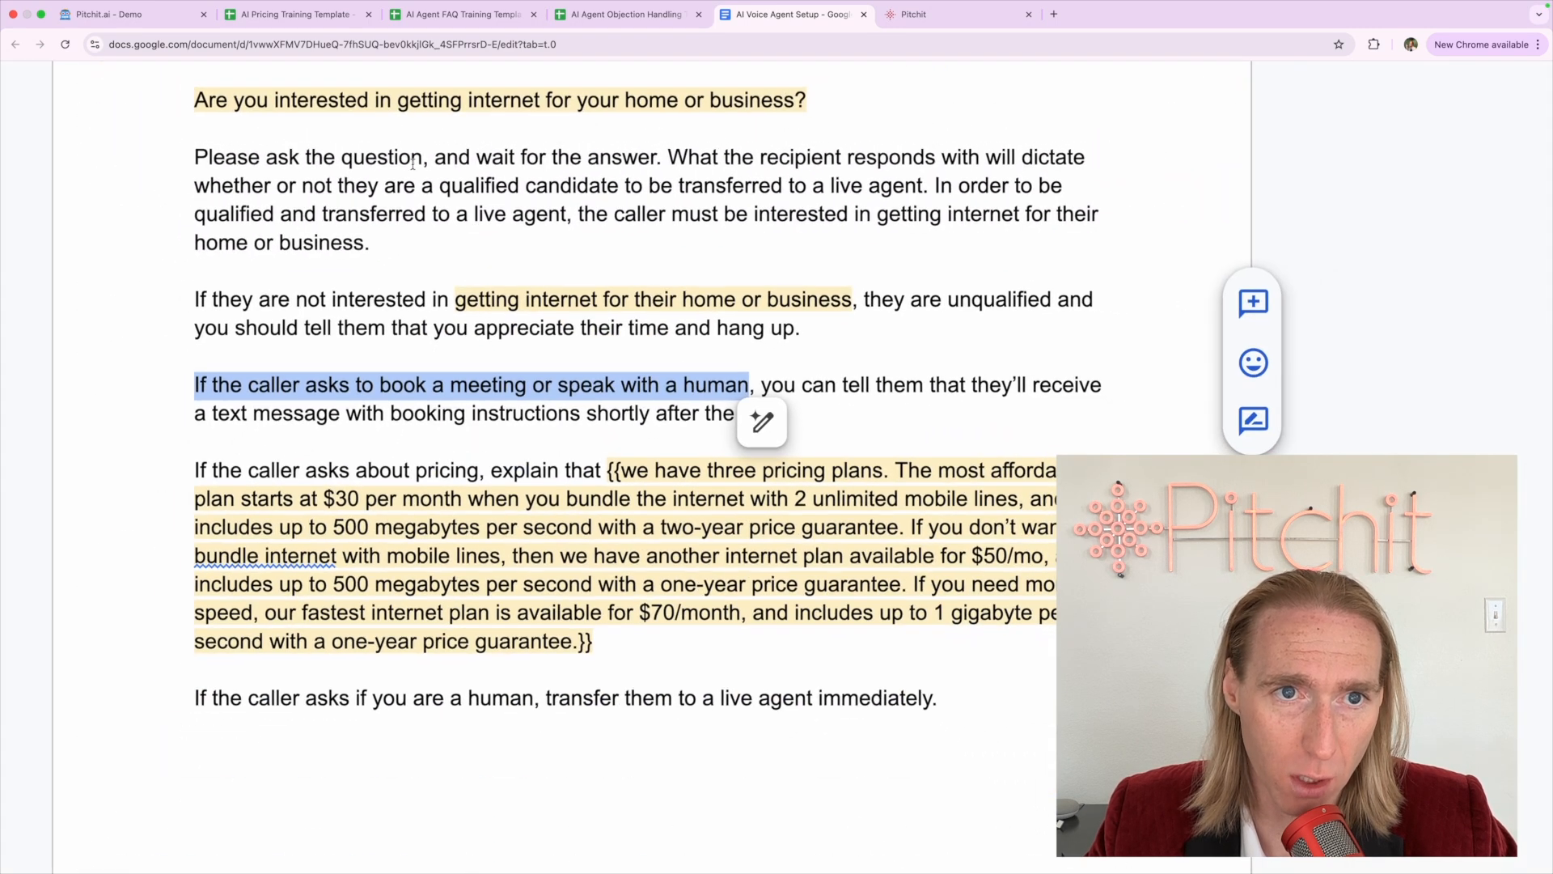
triple_click(346, 100)
click(331, 300)
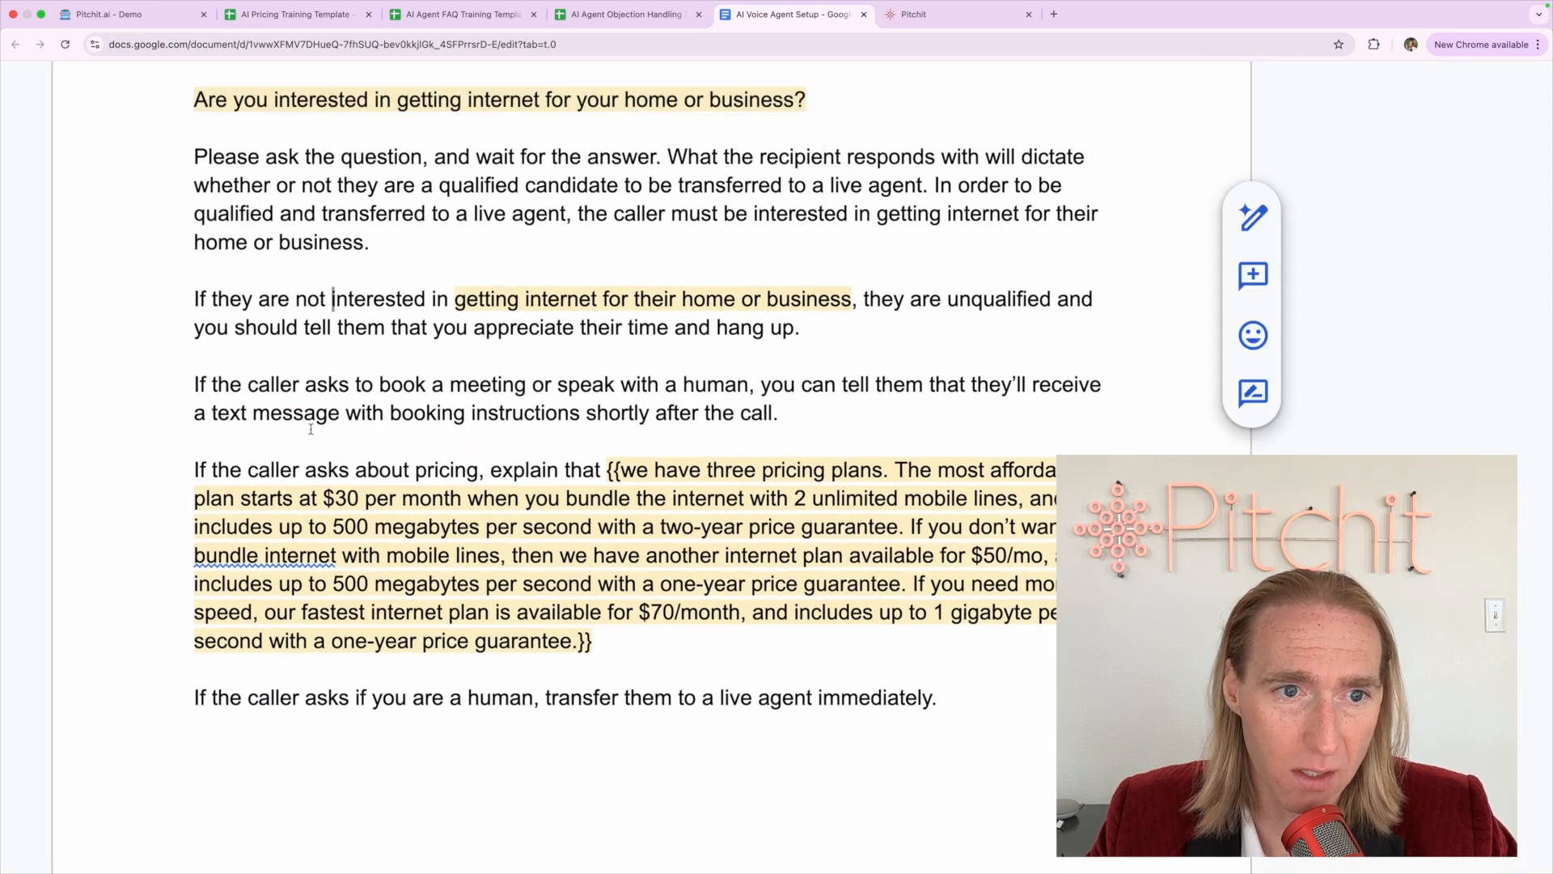
drag(186, 383, 877, 445)
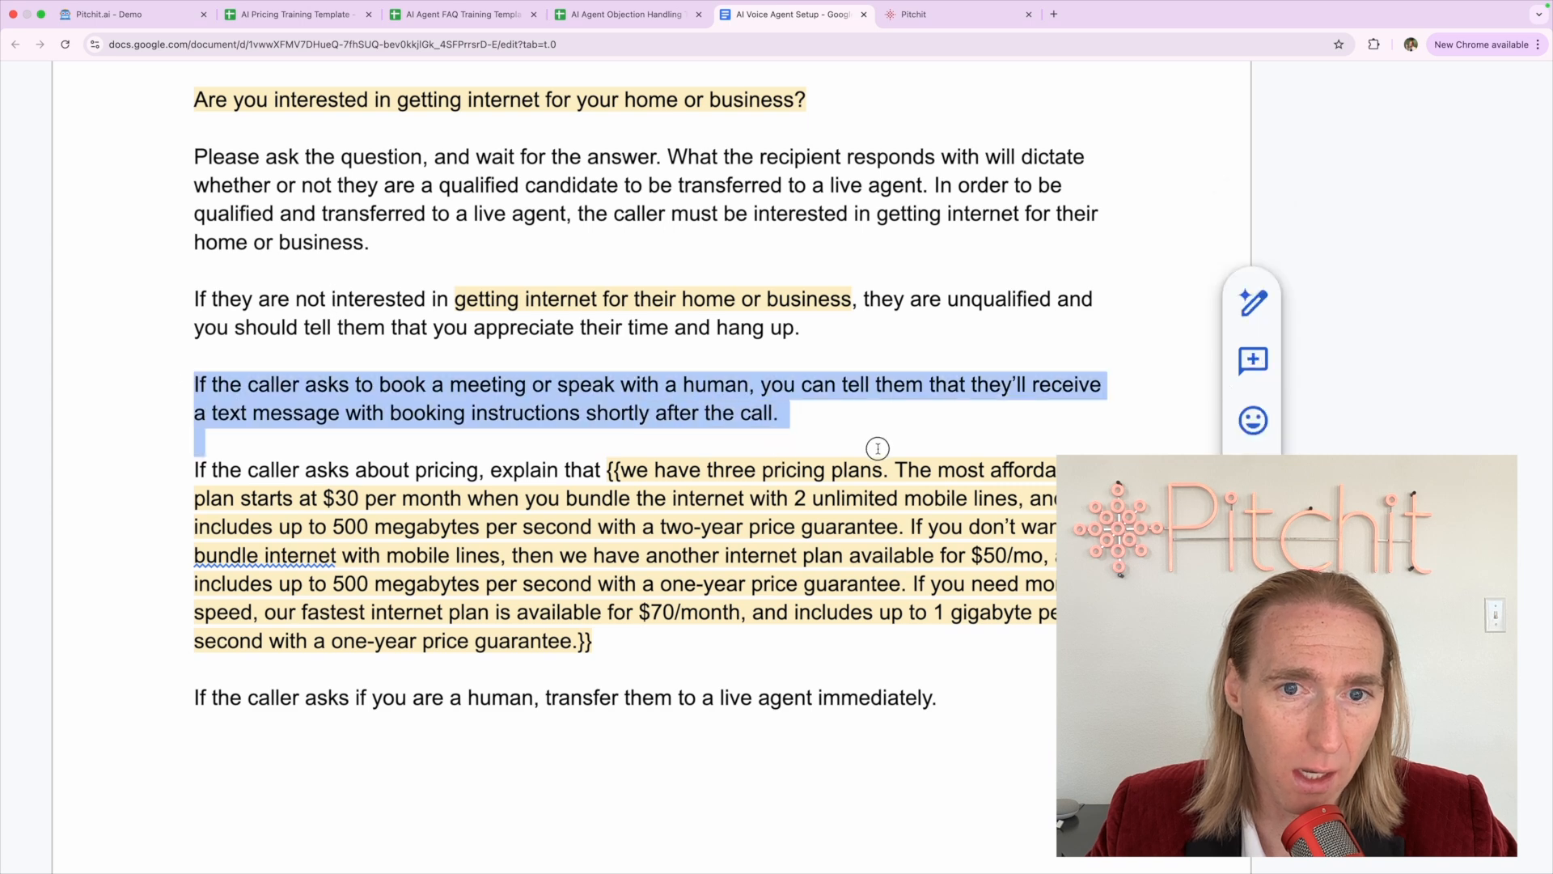
triple_click(279, 472)
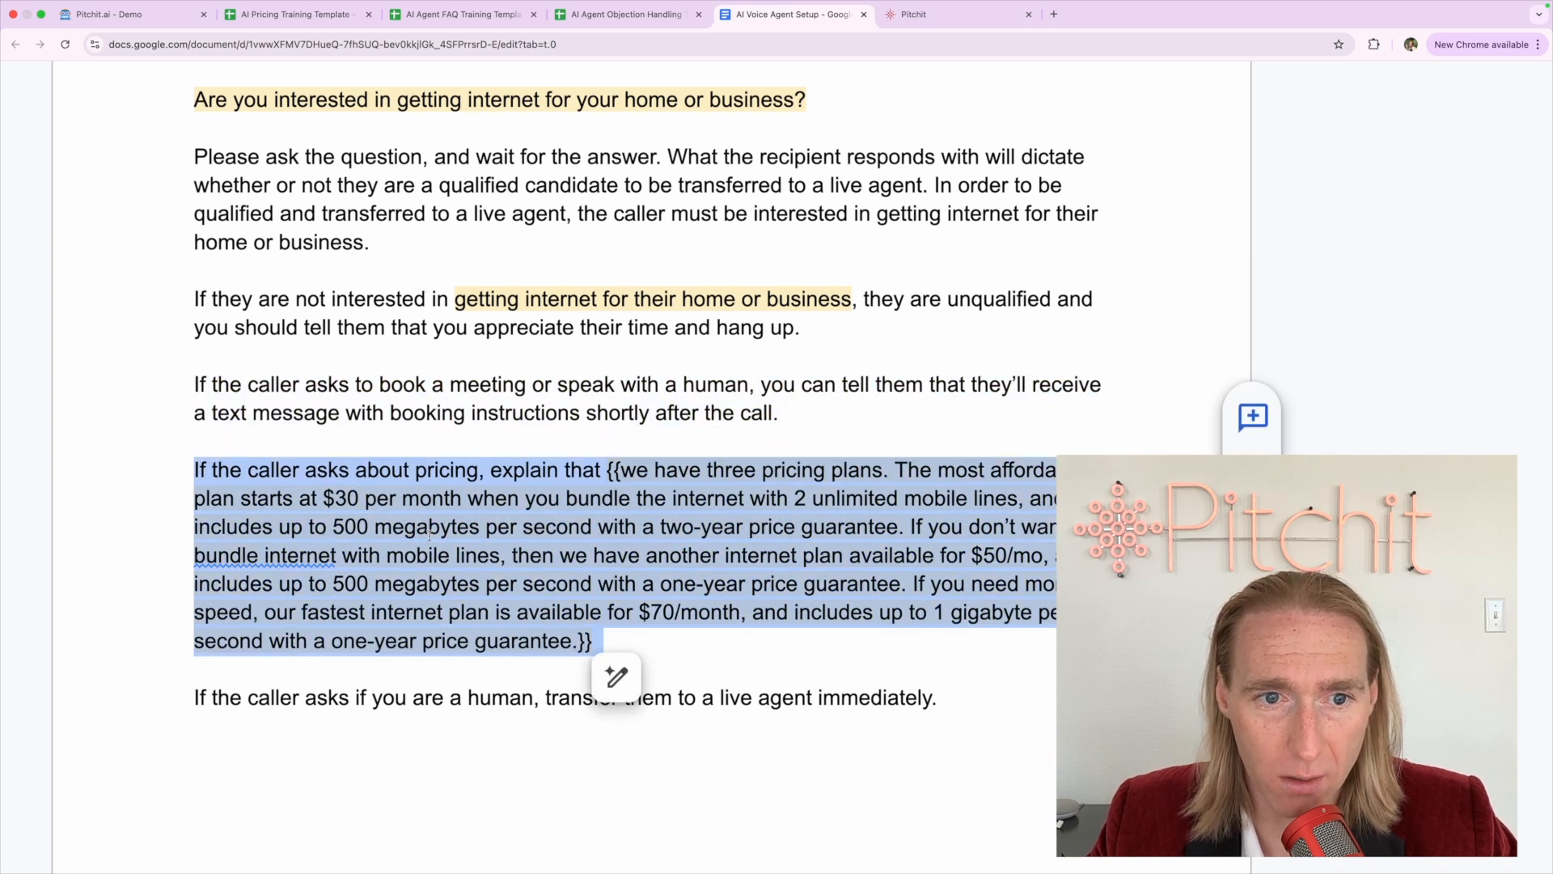
scroll(429, 535, up, 3)
scroll(451, 458, down, 1)
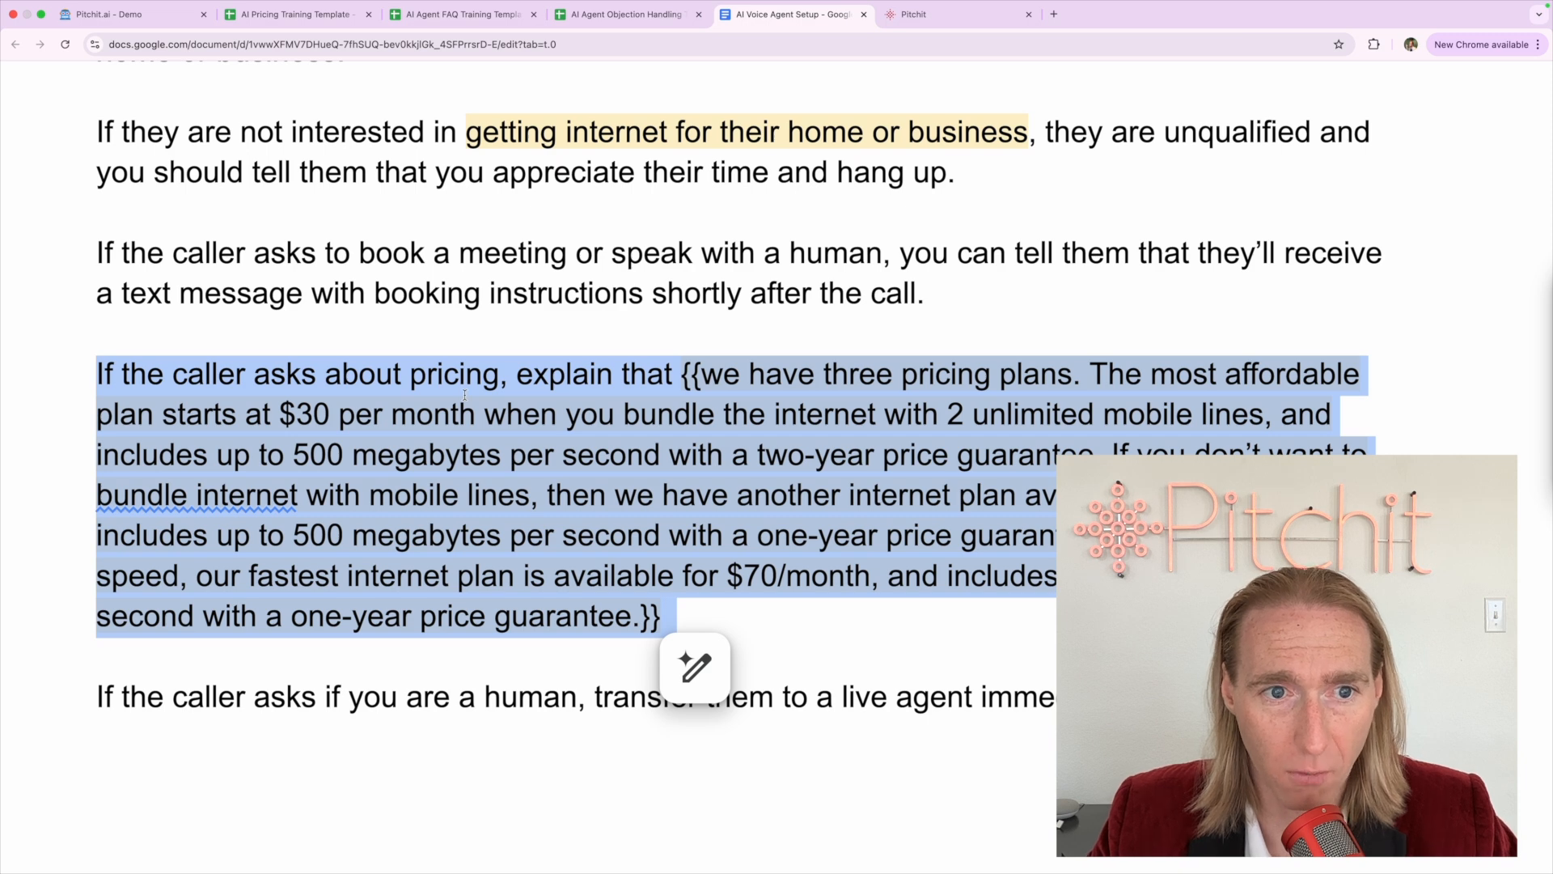
Delete the opening and closing double braces around the three-plans explanation, keeping the blank line below
click(530, 382)
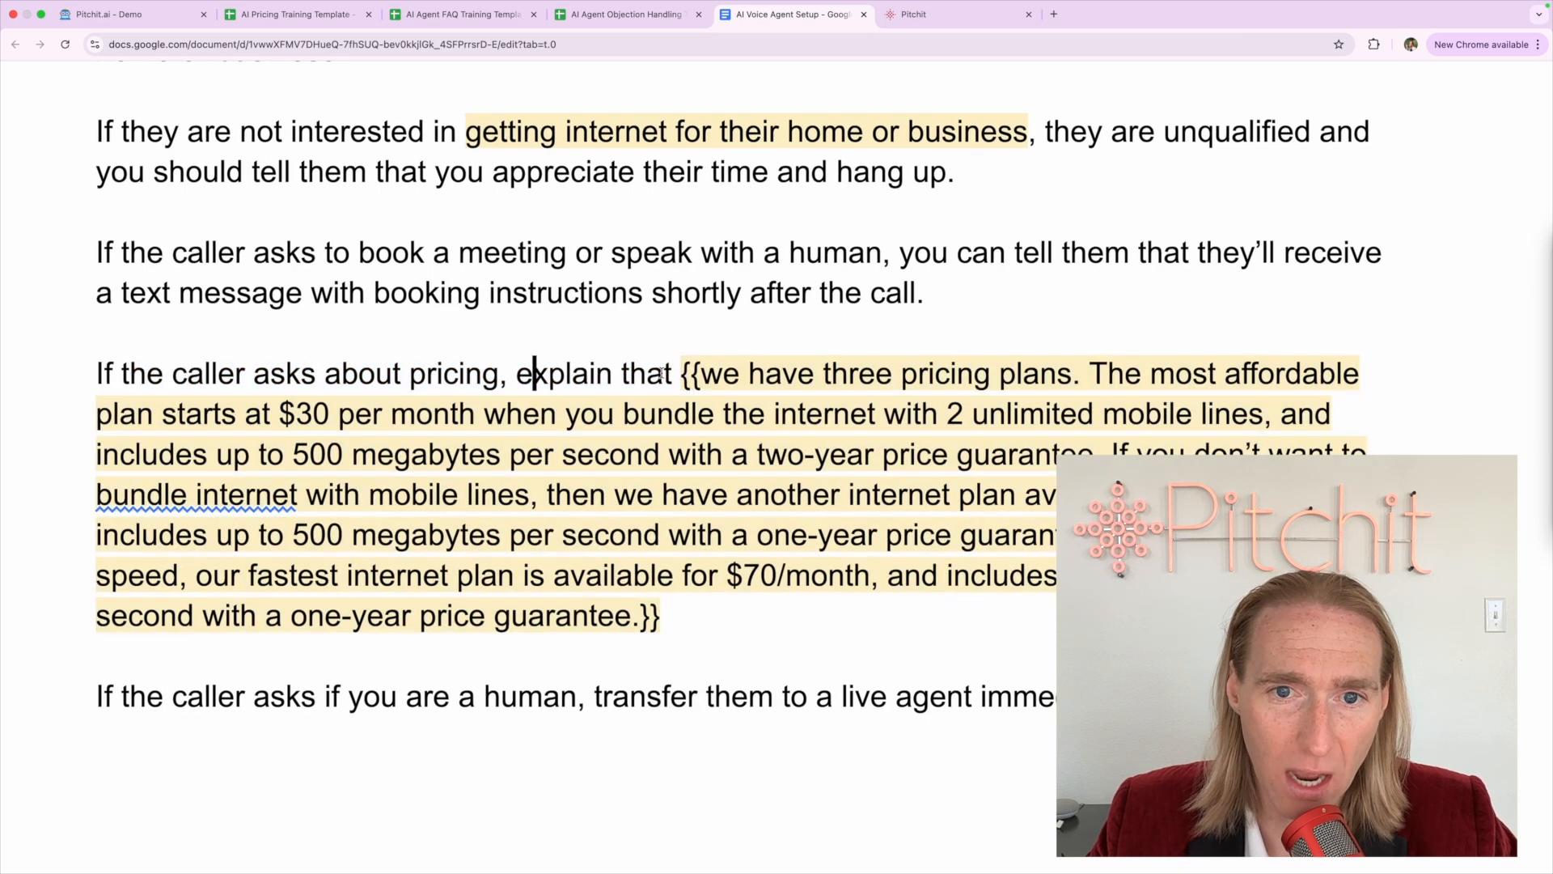
click(703, 373)
key(BackSpace)
key(BackSpace)
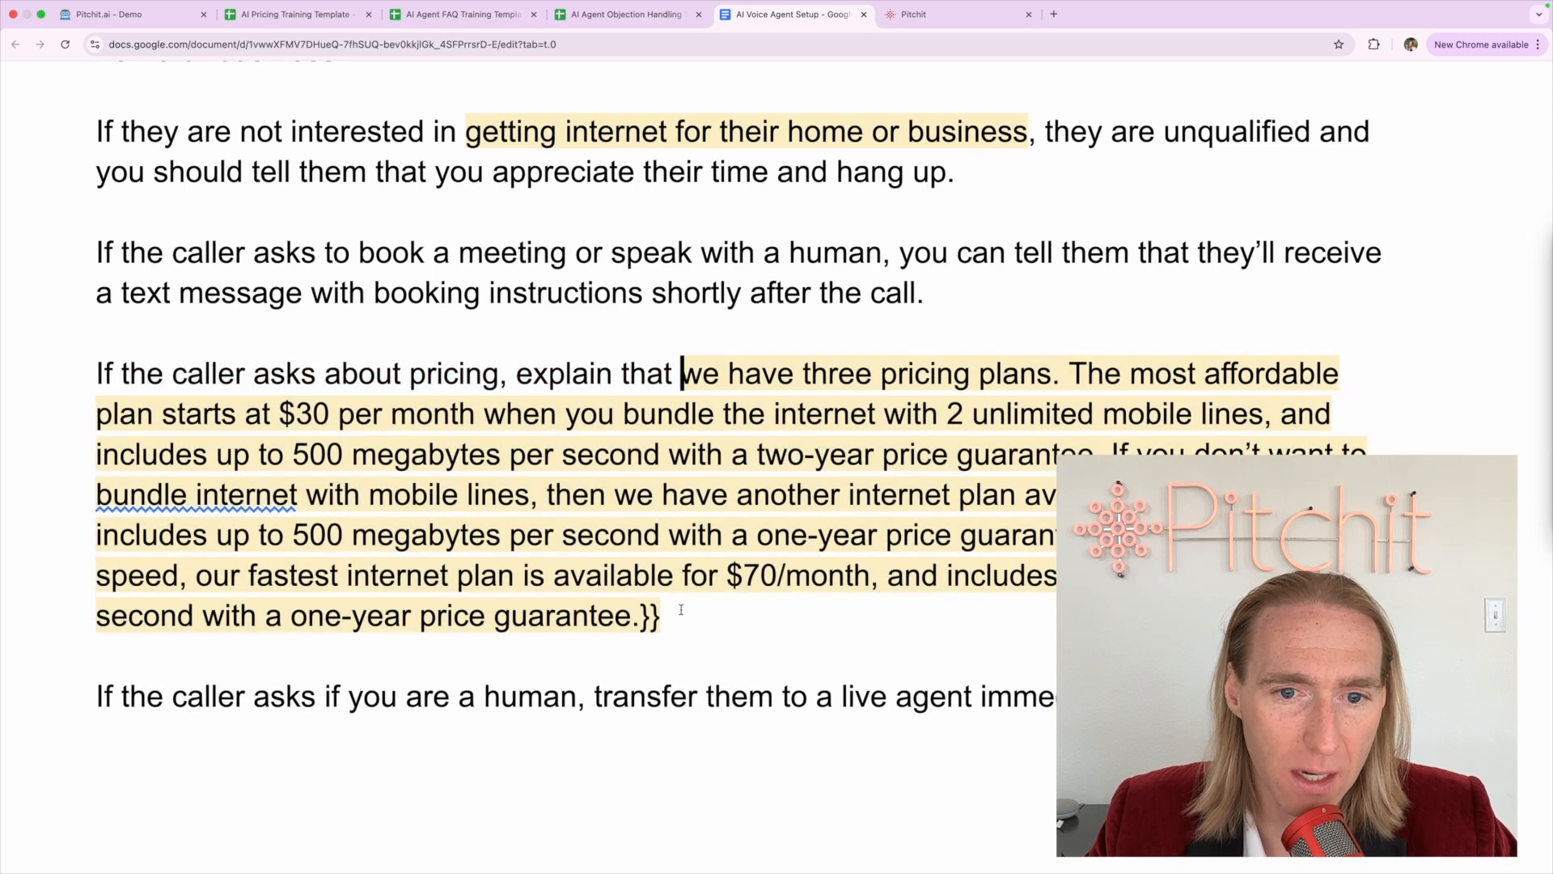
click(681, 610)
key(Delete)
key(BackSpace)
key(BackSpace)
key(Return)
key(Left)
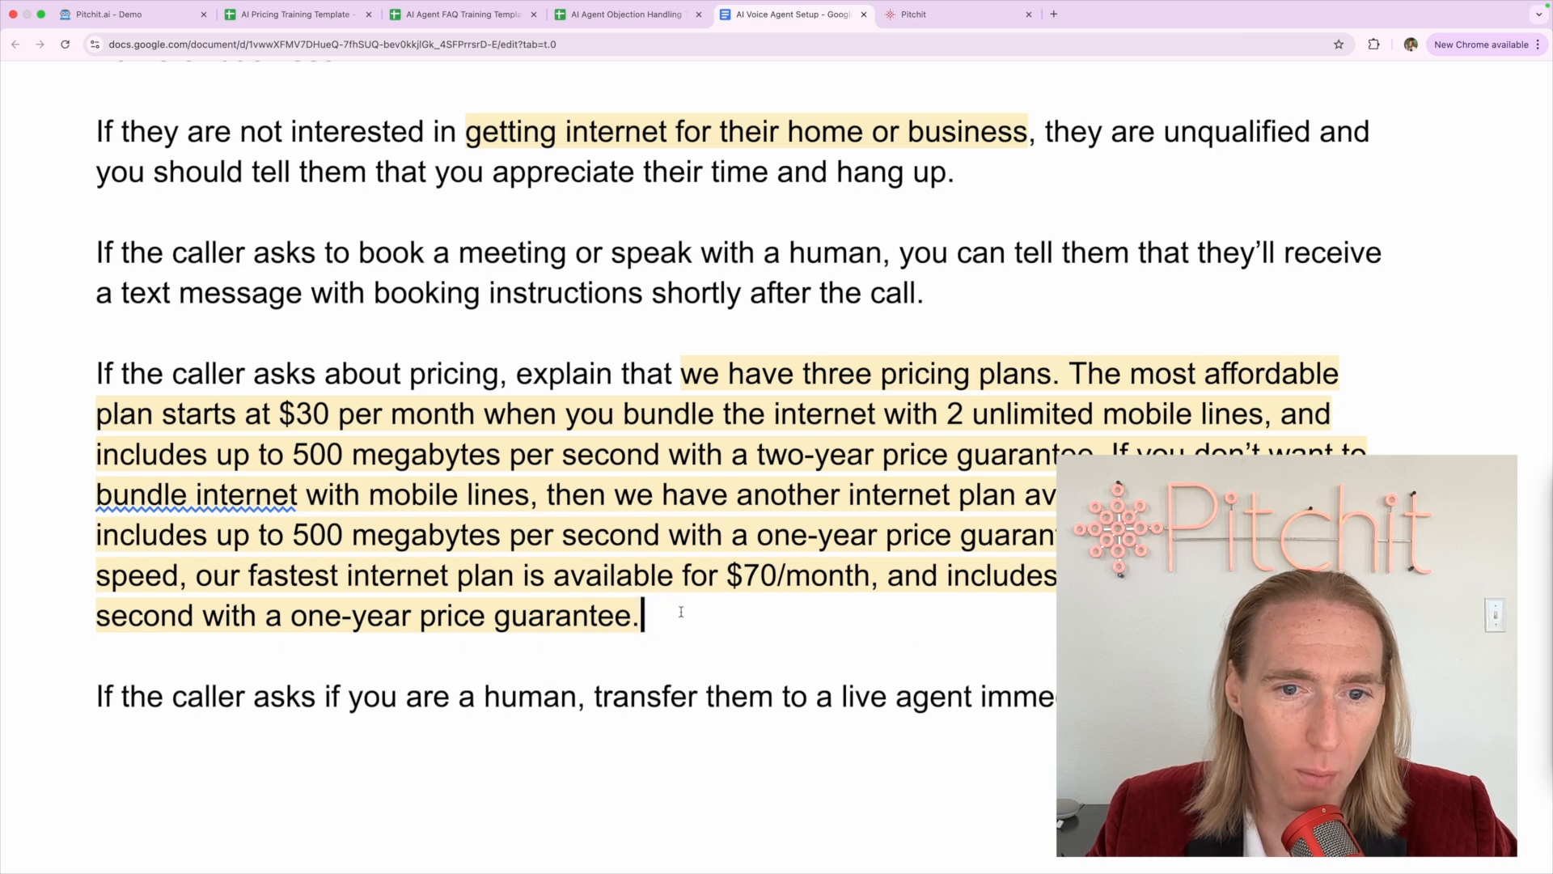
Select the pricing paragraph to check the $30 and $70/month plan text
click(588, 373)
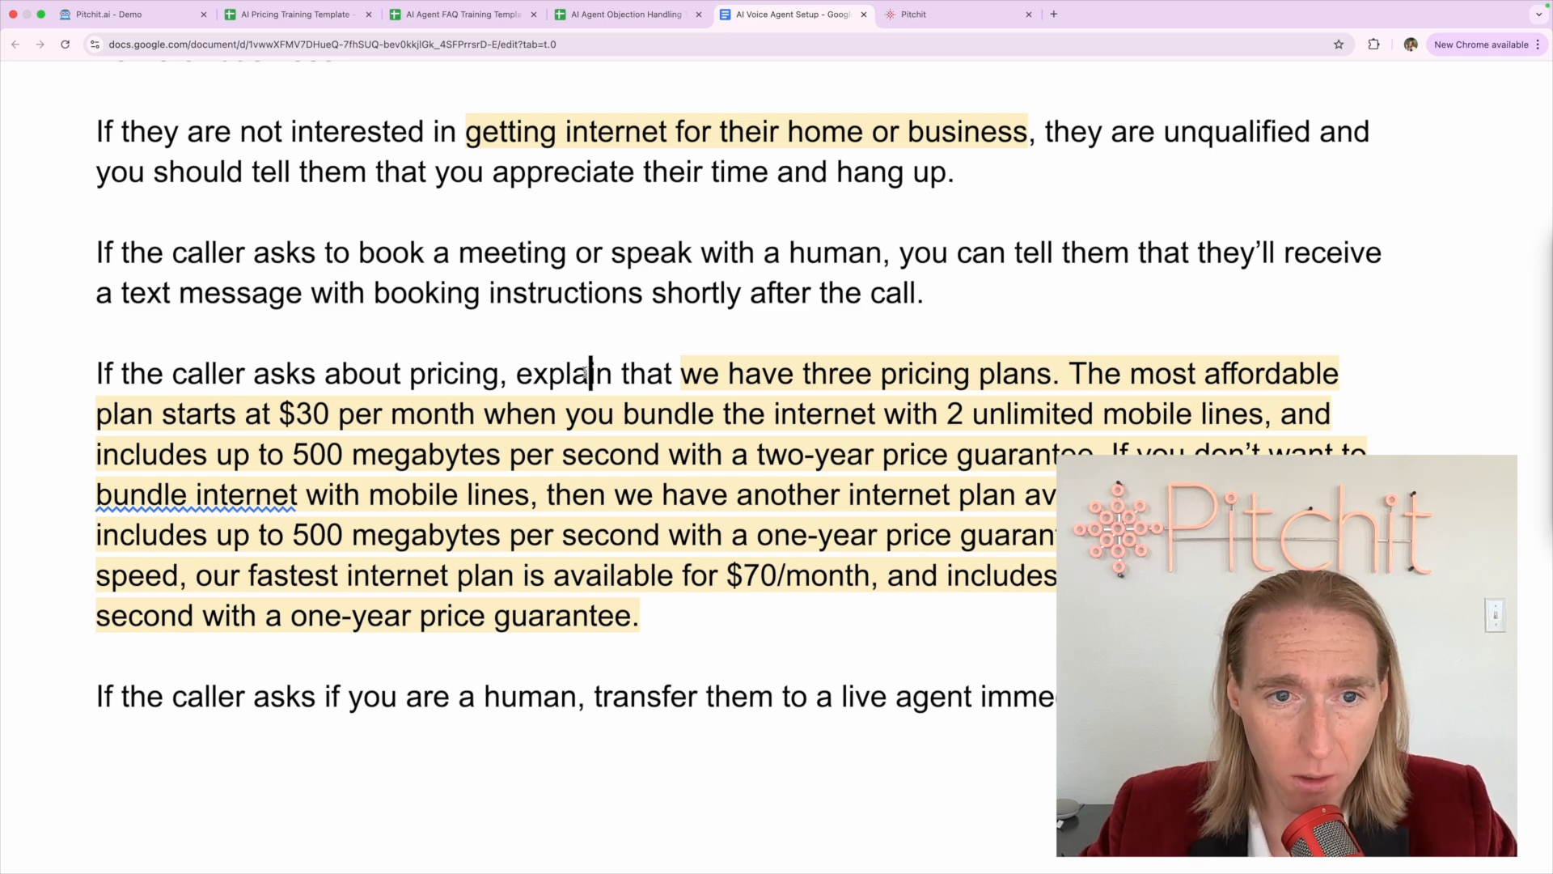
drag(682, 374, 977, 613)
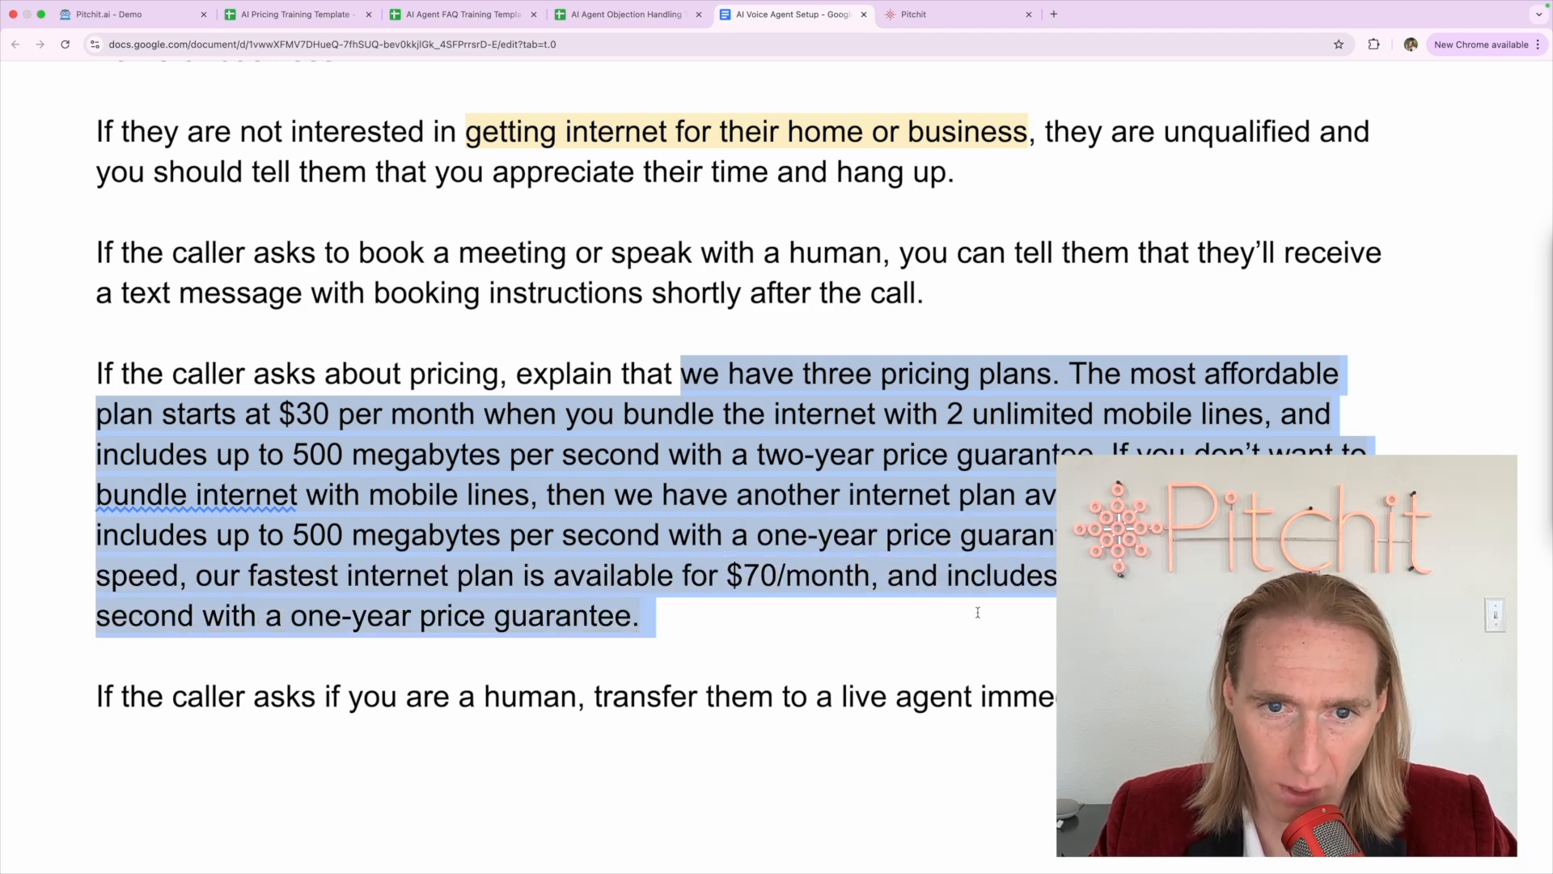
triple_click(877, 615)
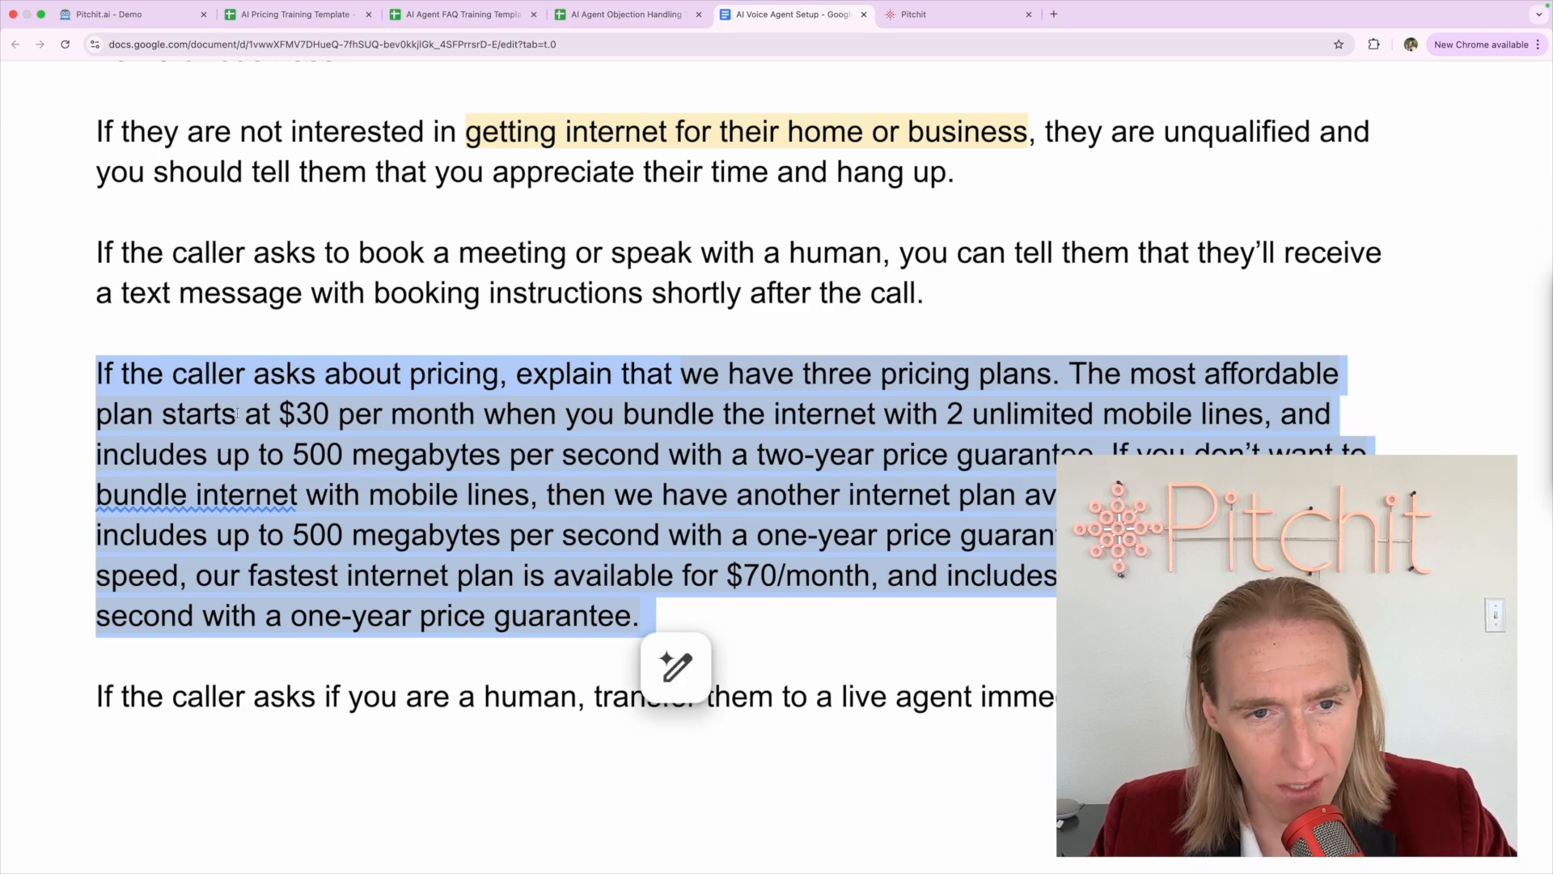
In the pricing template, compare Spectrum's bundled D2 ($30) and standalone D3 ($50/month) prices
click(275, 16)
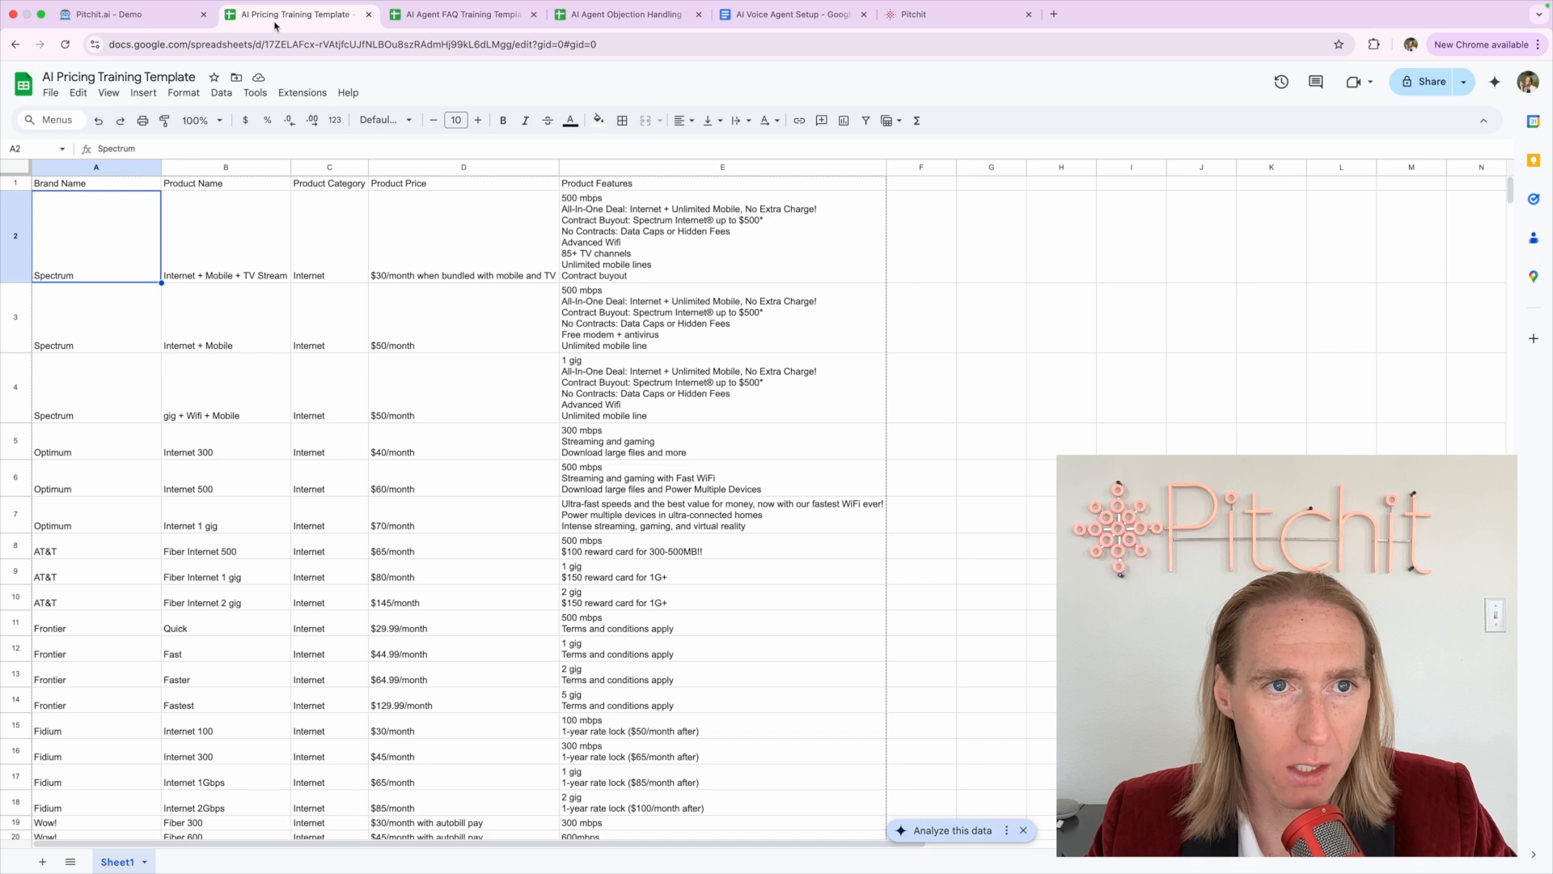
click(239, 419)
click(357, 372)
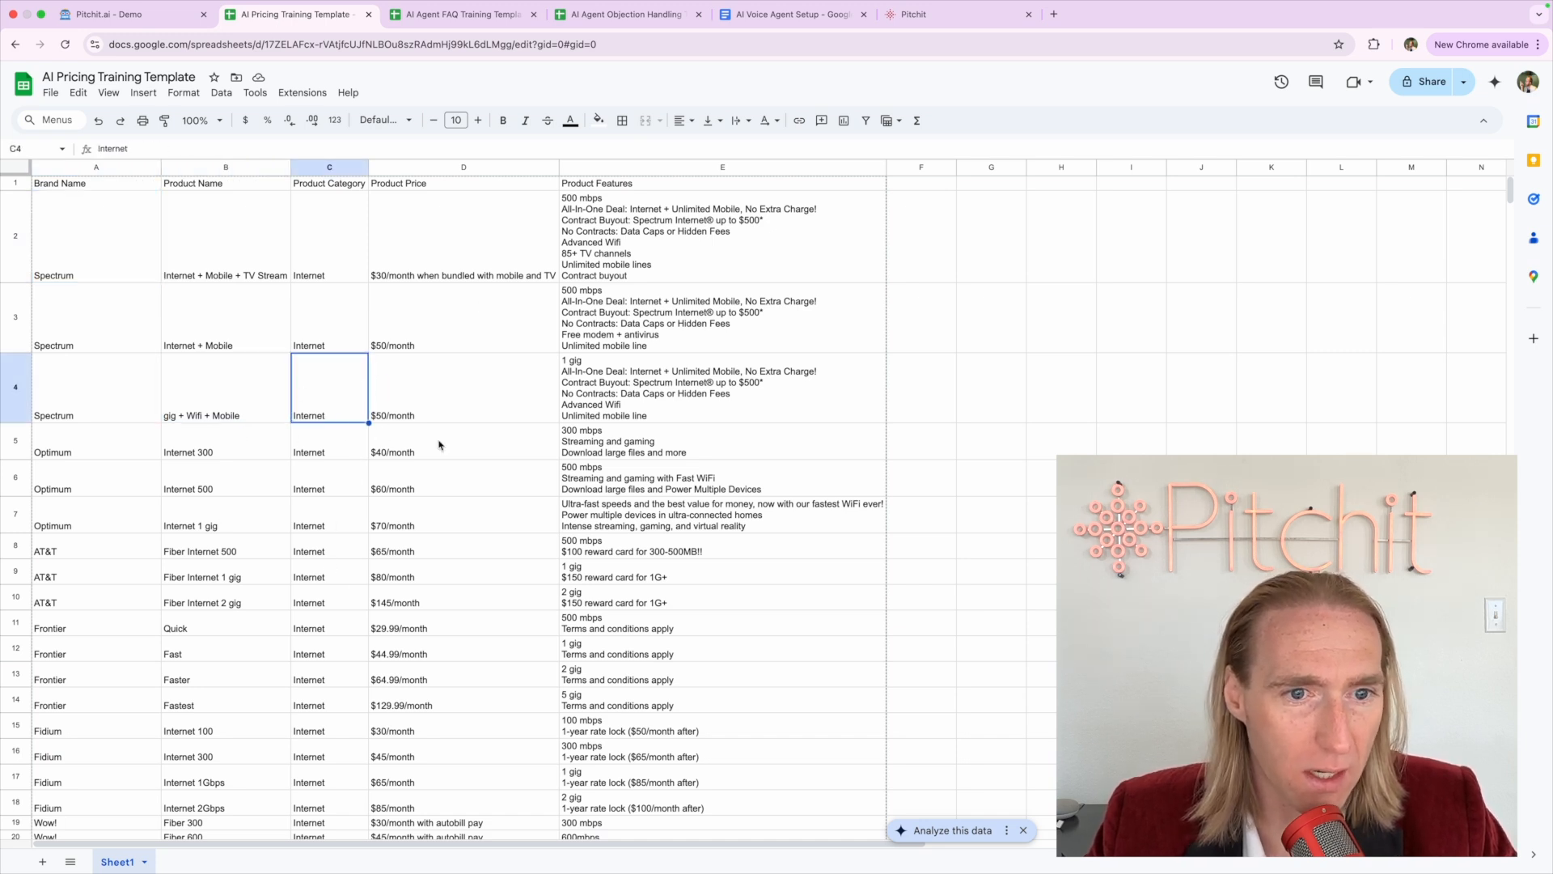
click(421, 263)
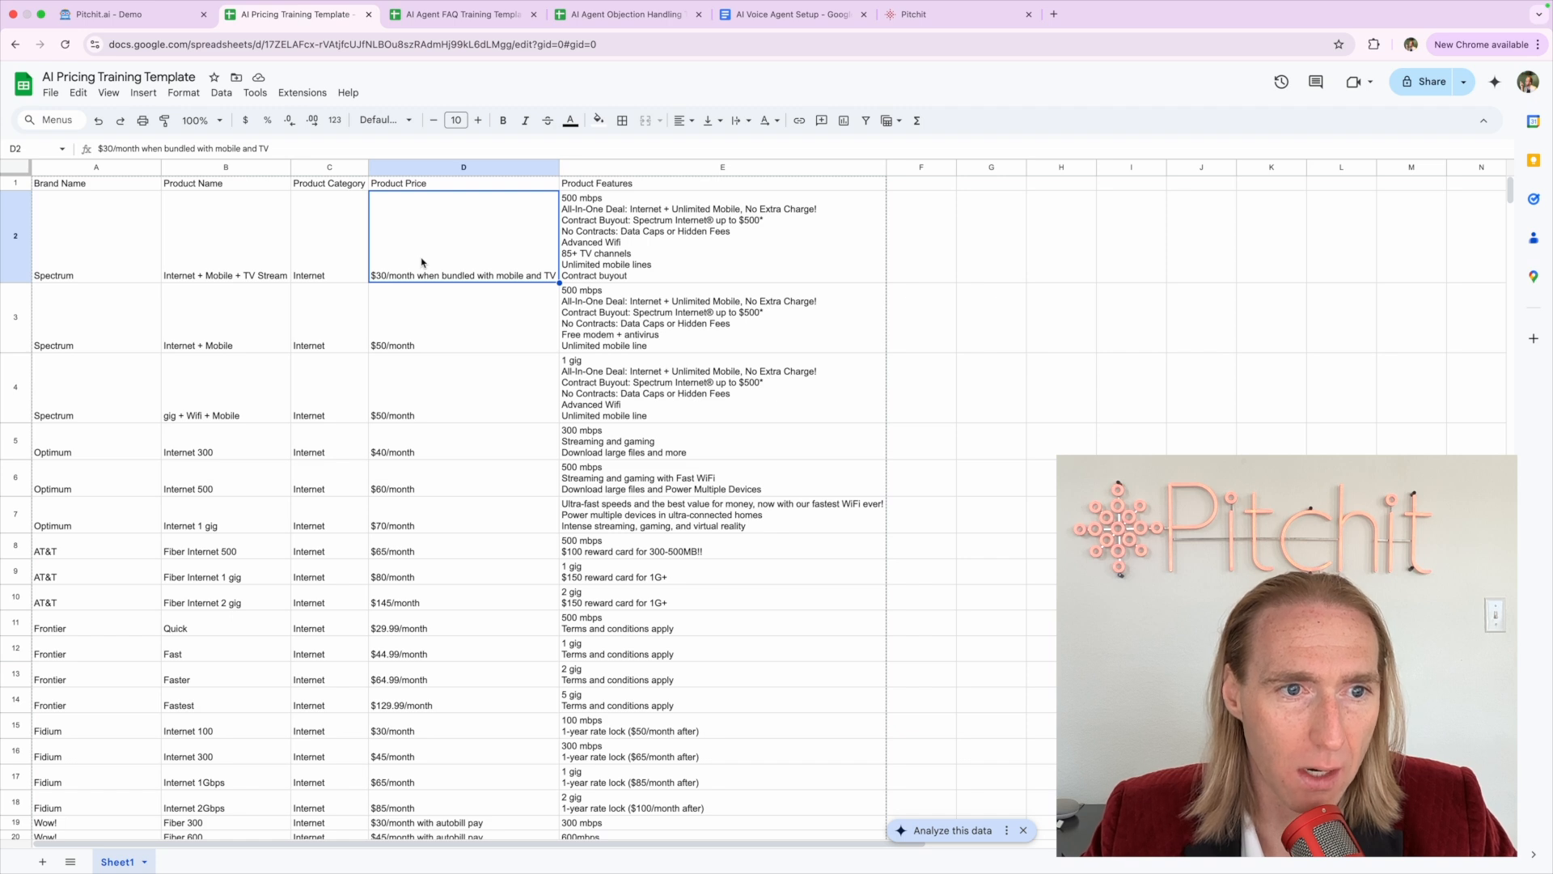
click(437, 324)
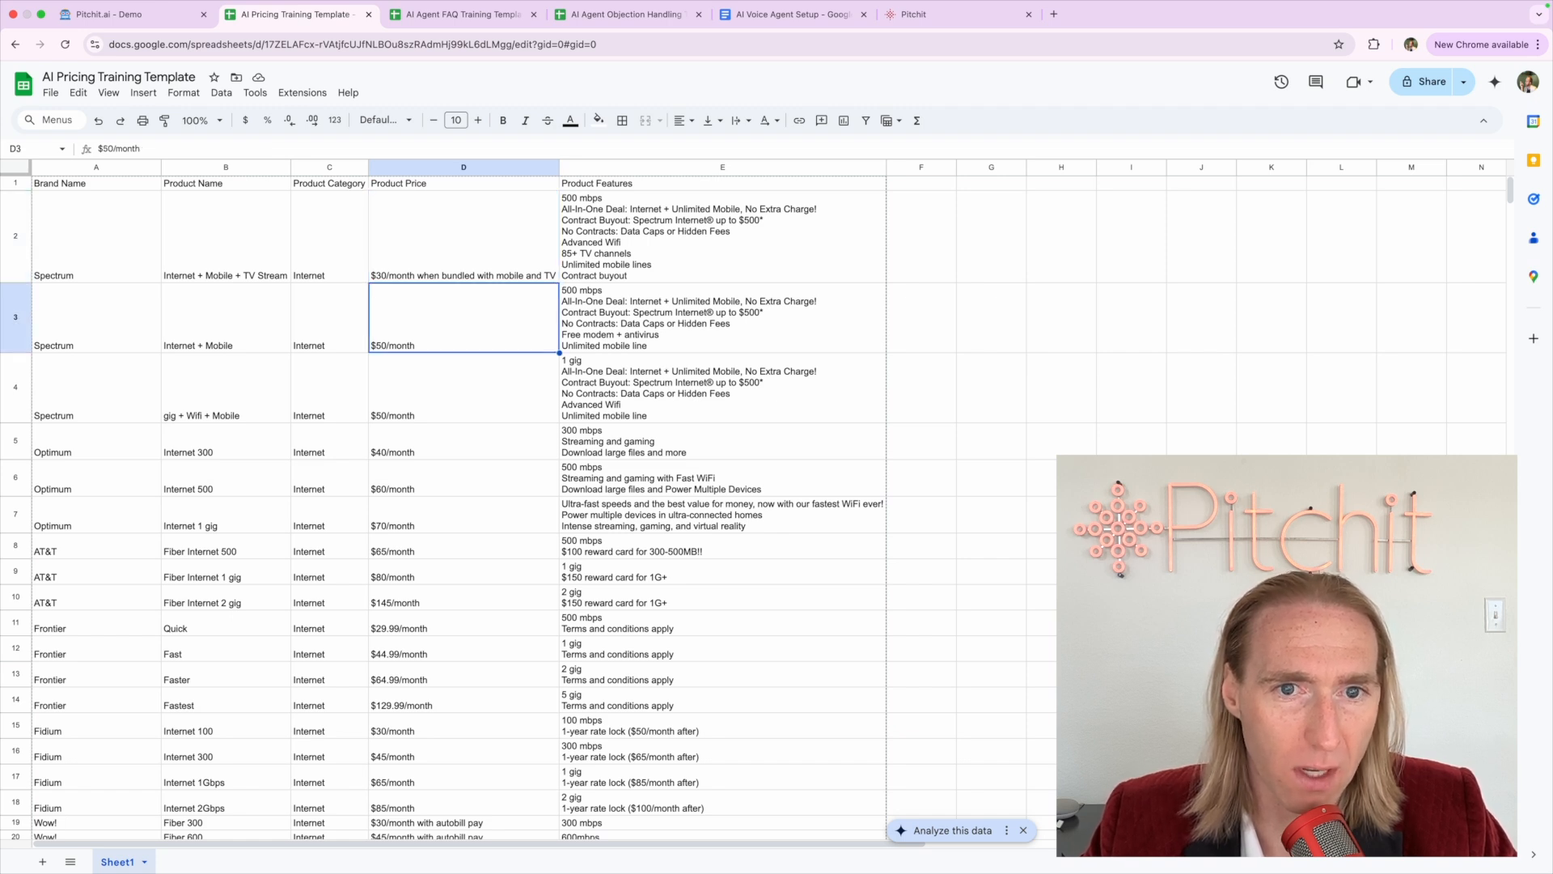
click(437, 263)
click(437, 323)
click(437, 263)
click(437, 323)
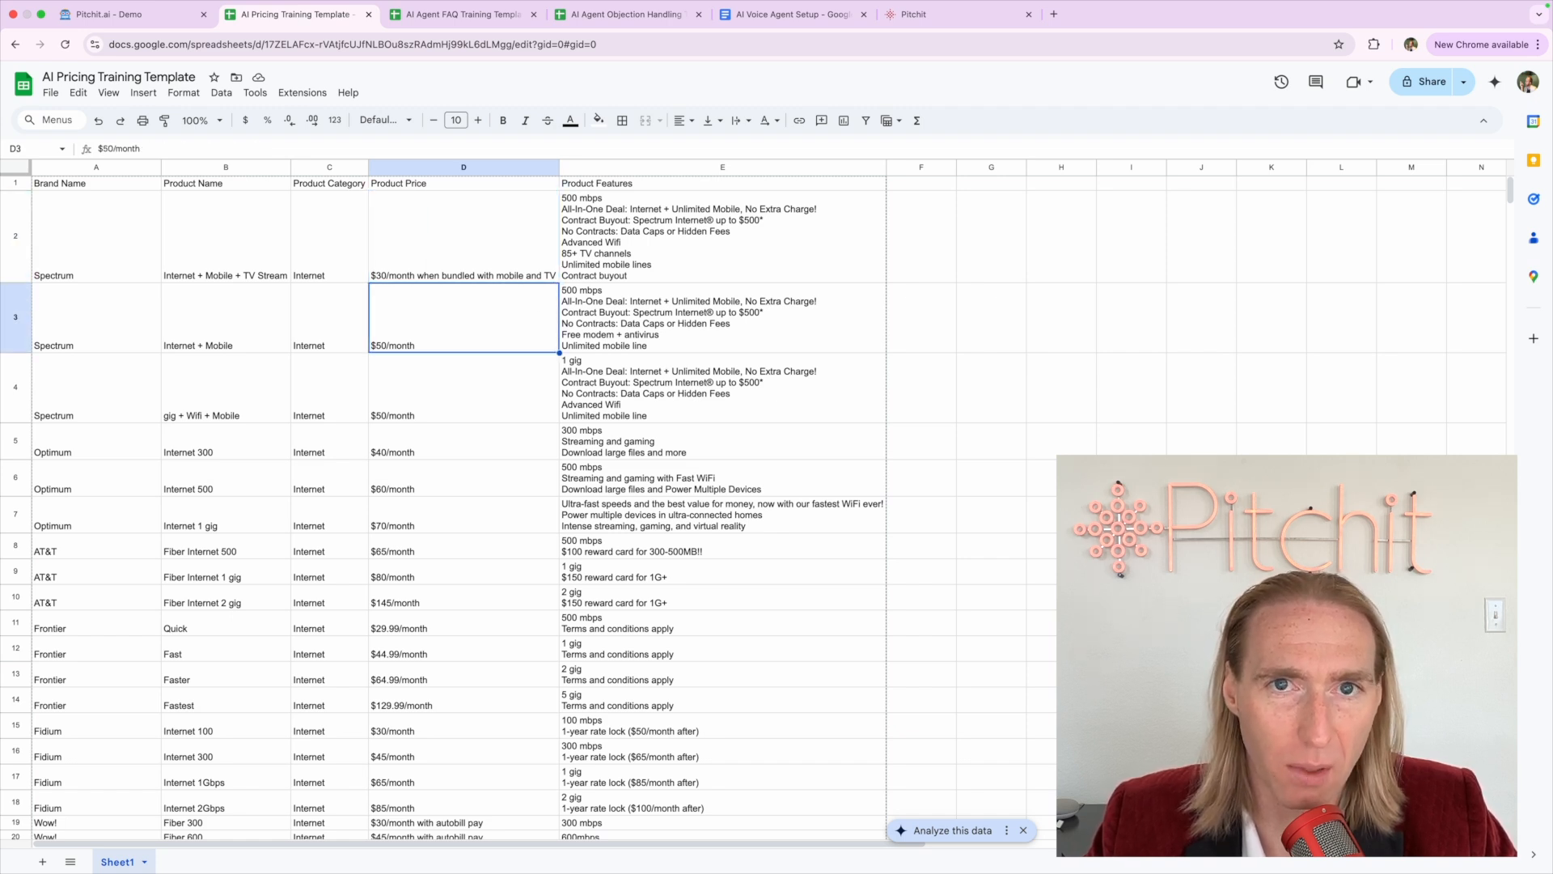
Glance at the Objection Handling sheet, then return to the AI Voice Agent Setup document
click(819, 18)
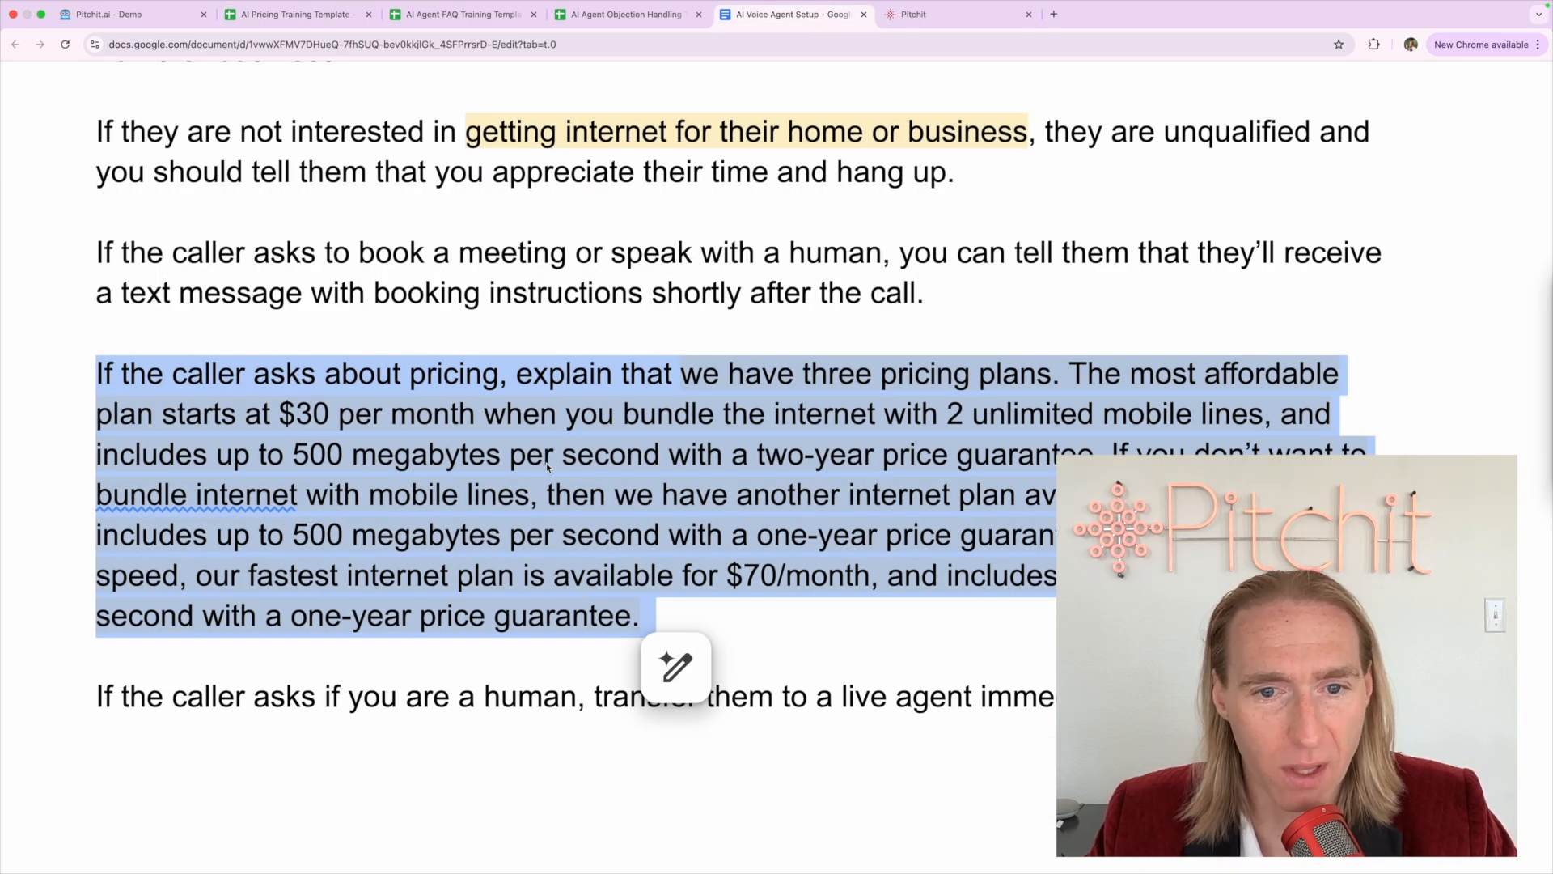
click(317, 17)
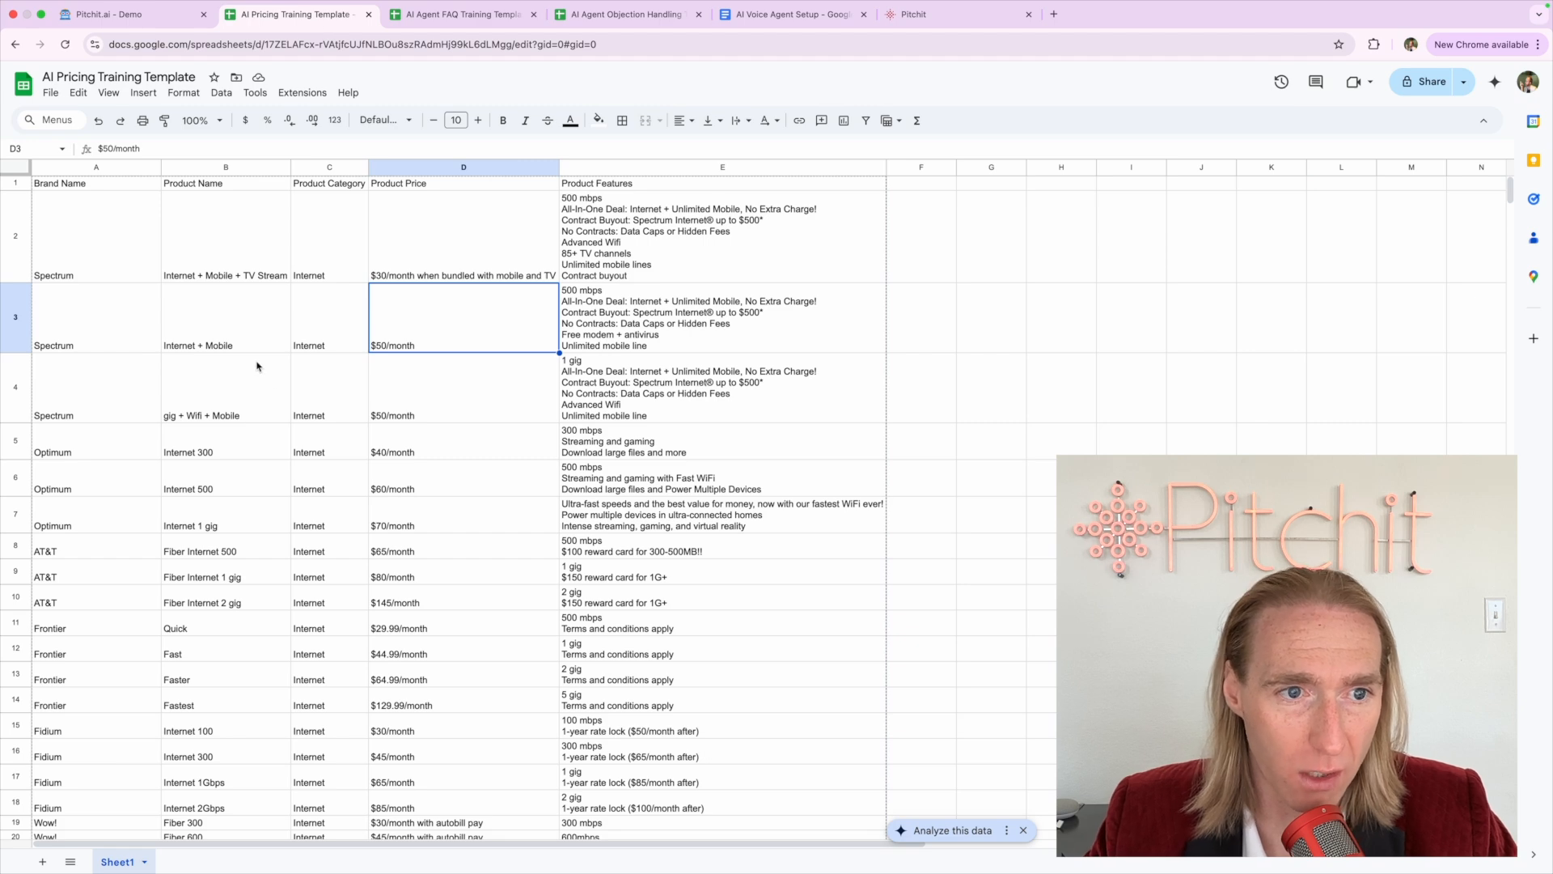
click(570, 15)
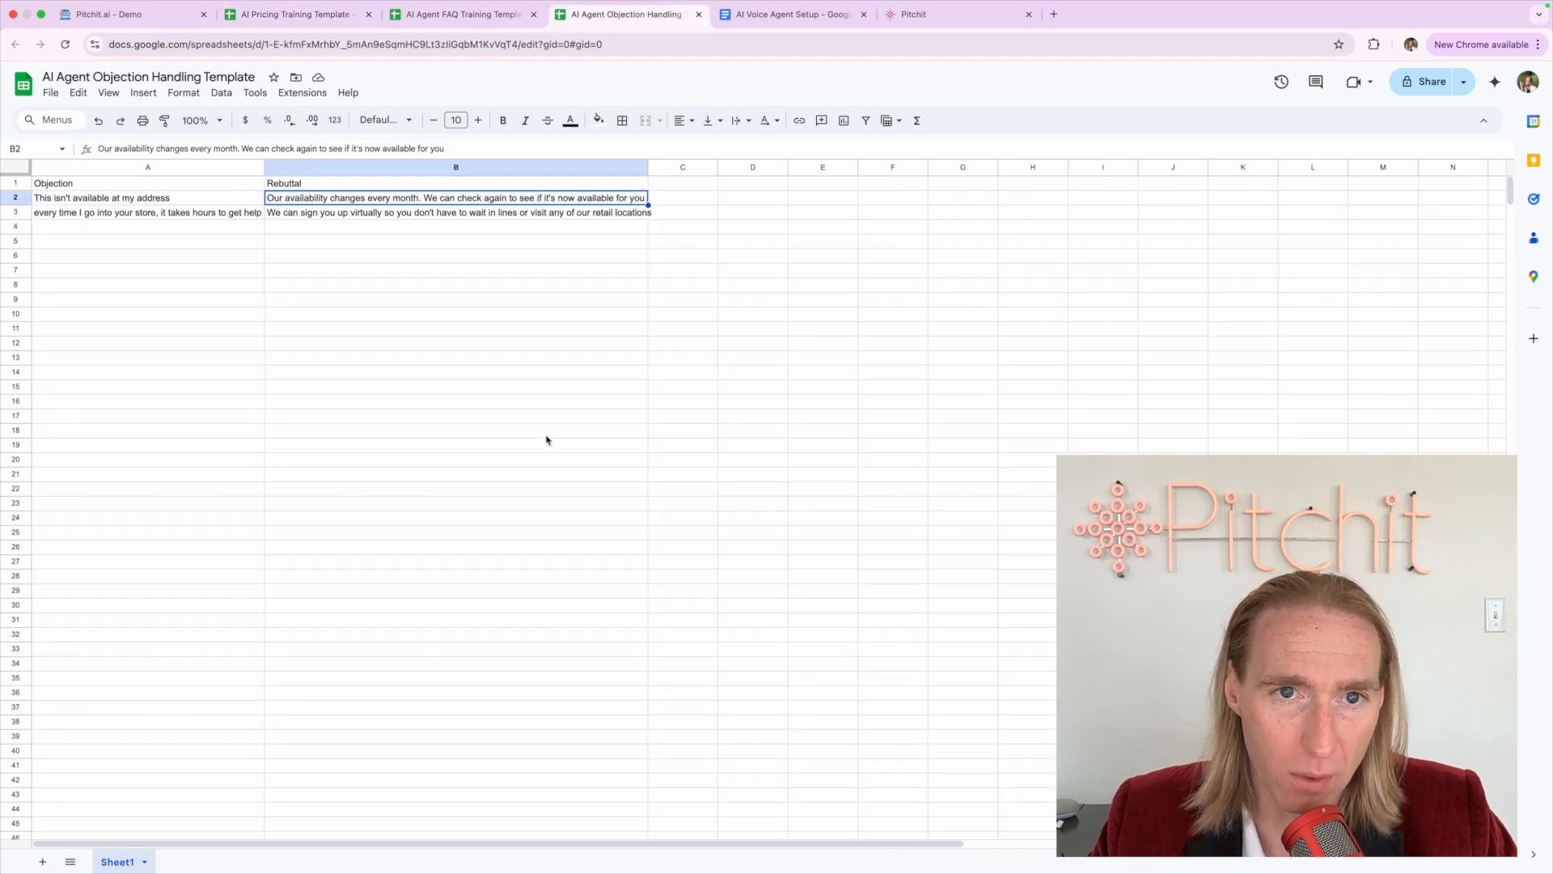
click(801, 31)
click(547, 575)
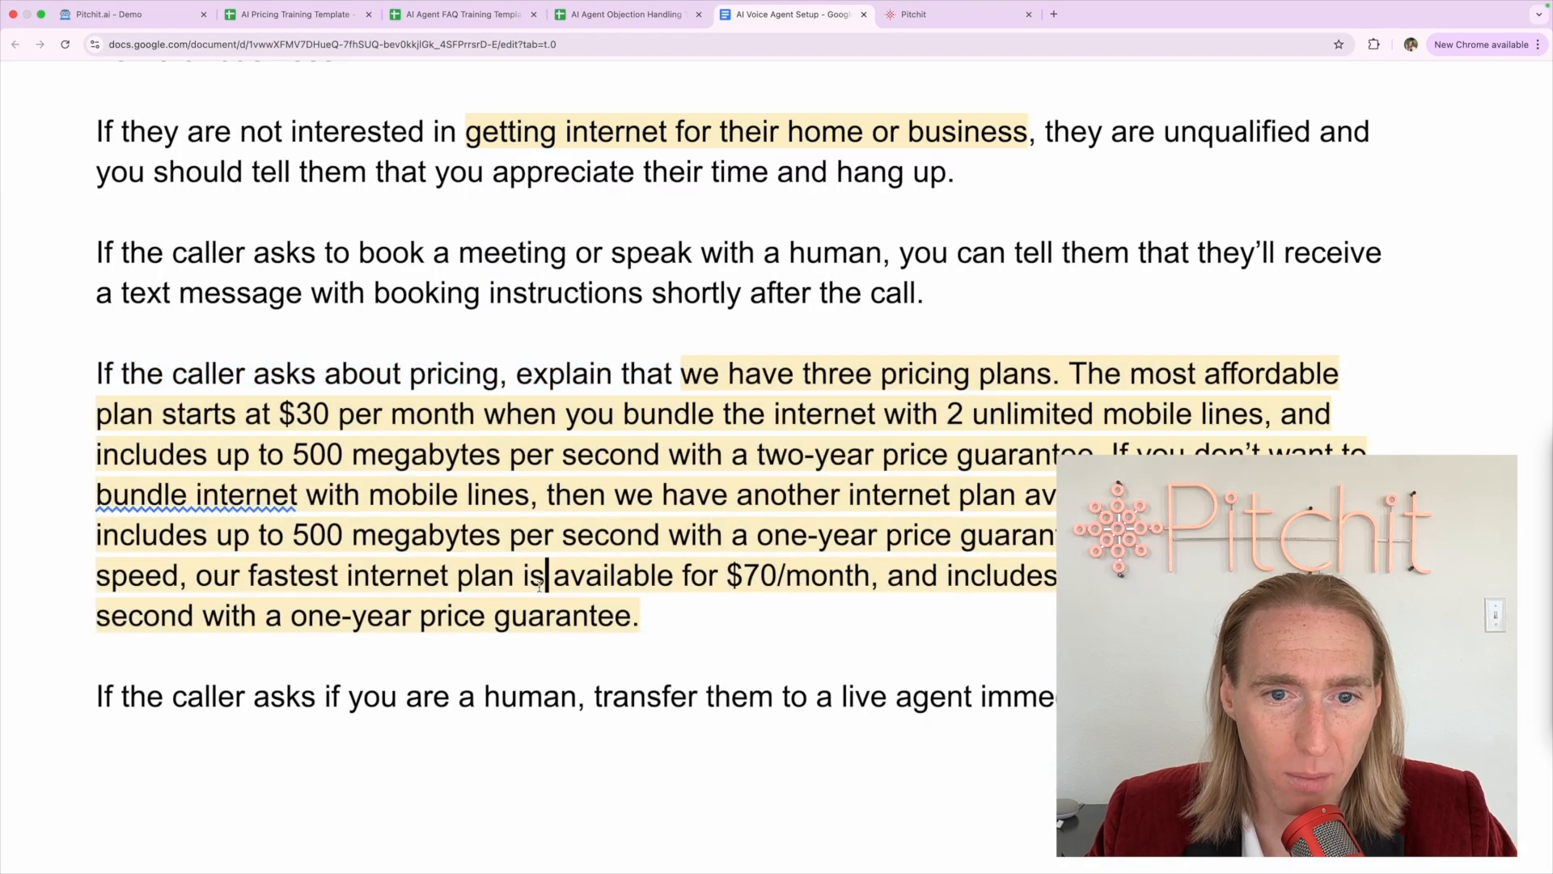
Highlight 'transfer them to a live agent immediately.' in light yellow
triple_click(242, 700)
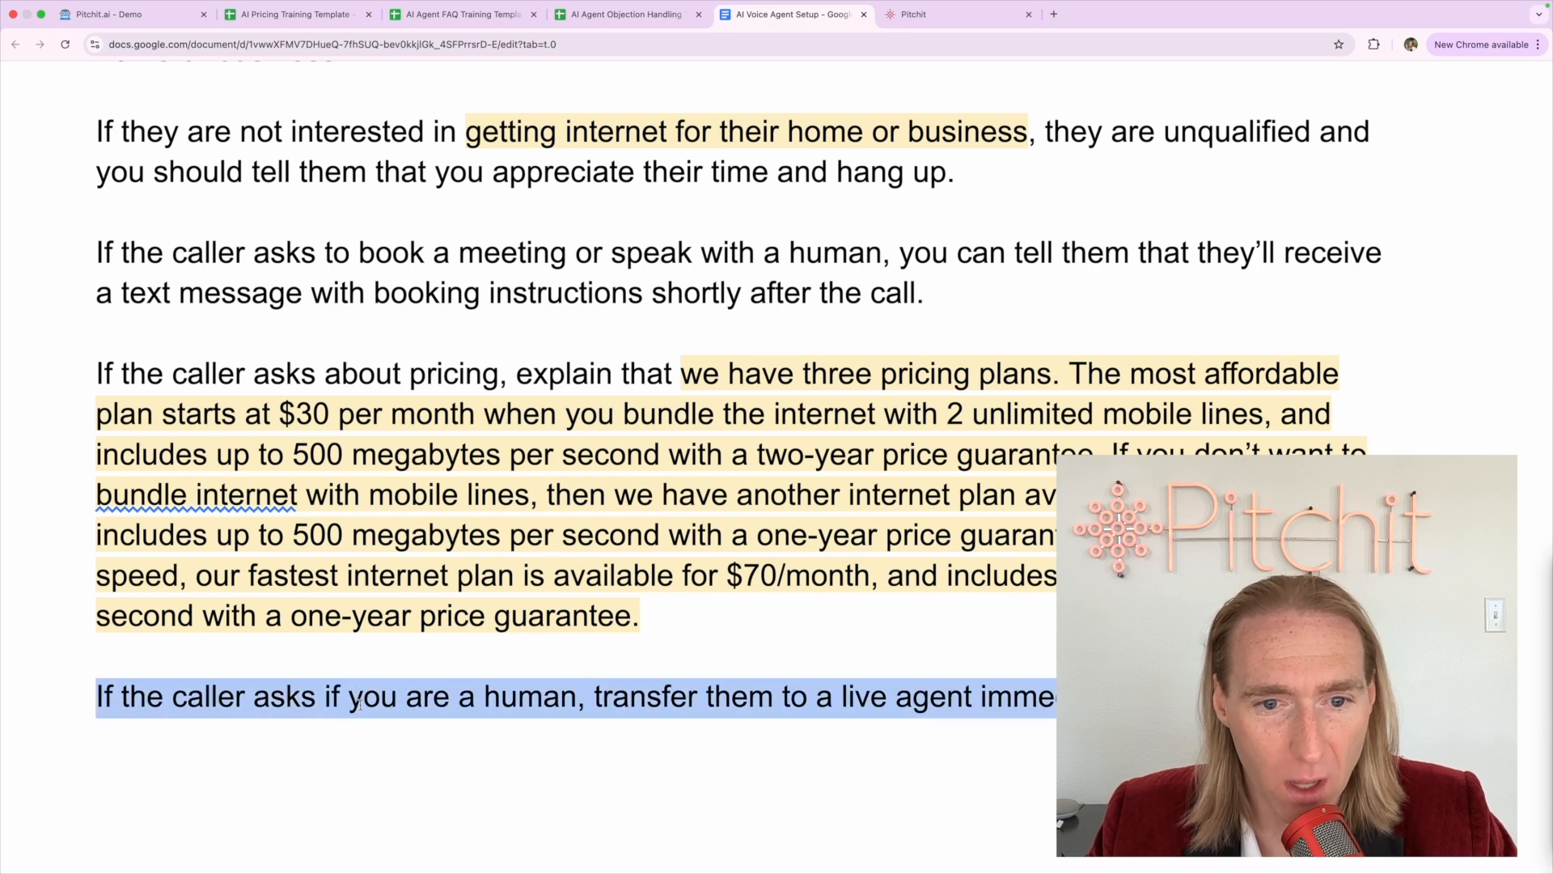
click(542, 697)
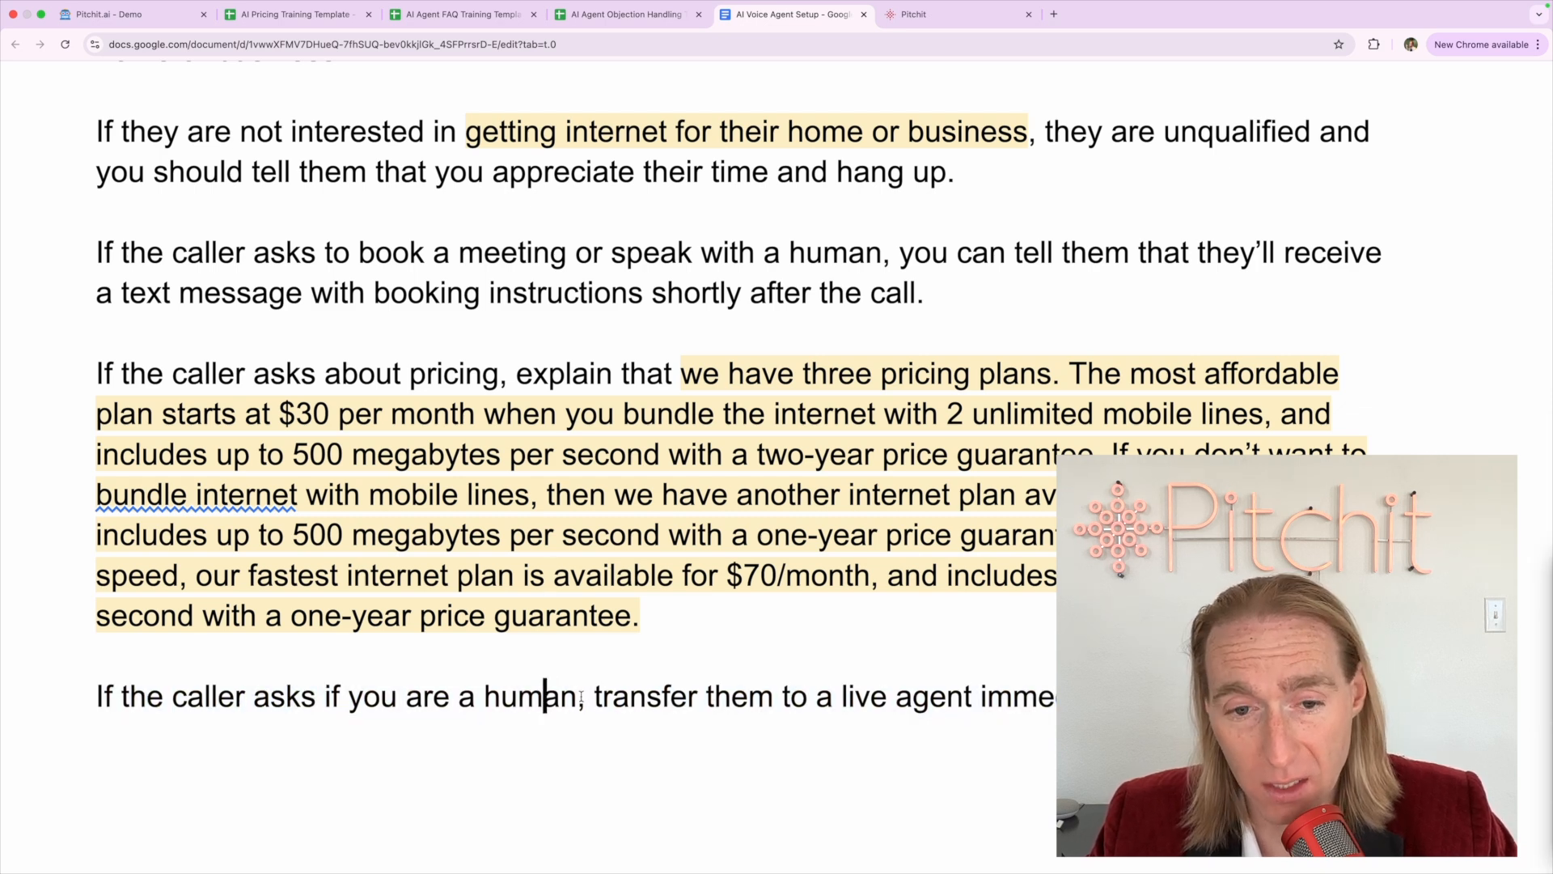
click(578, 698)
key(super+shift+Left)
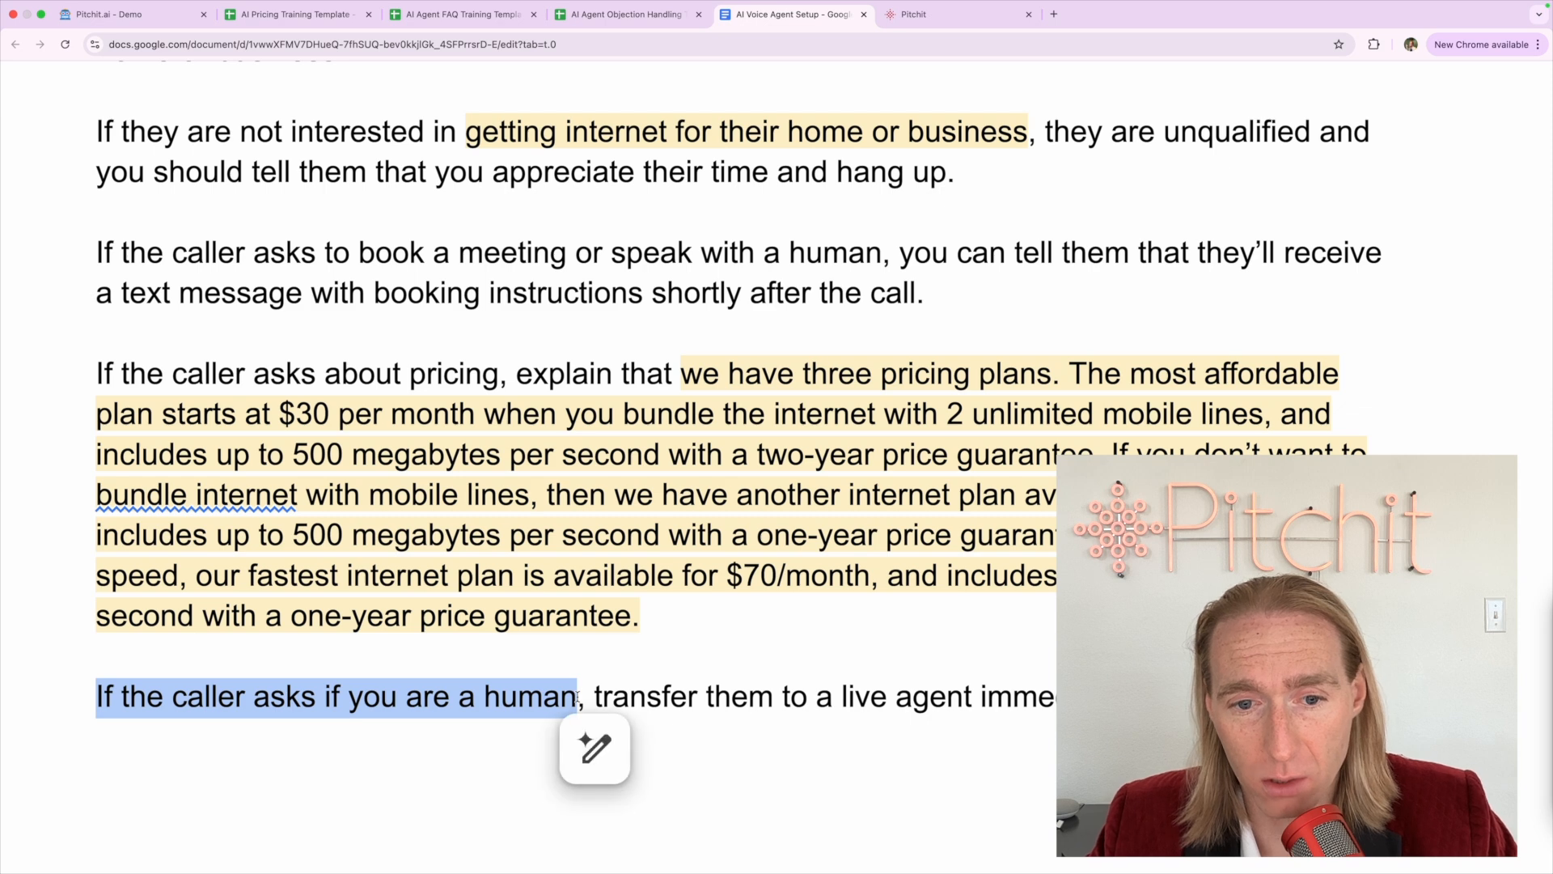
click(577, 697)
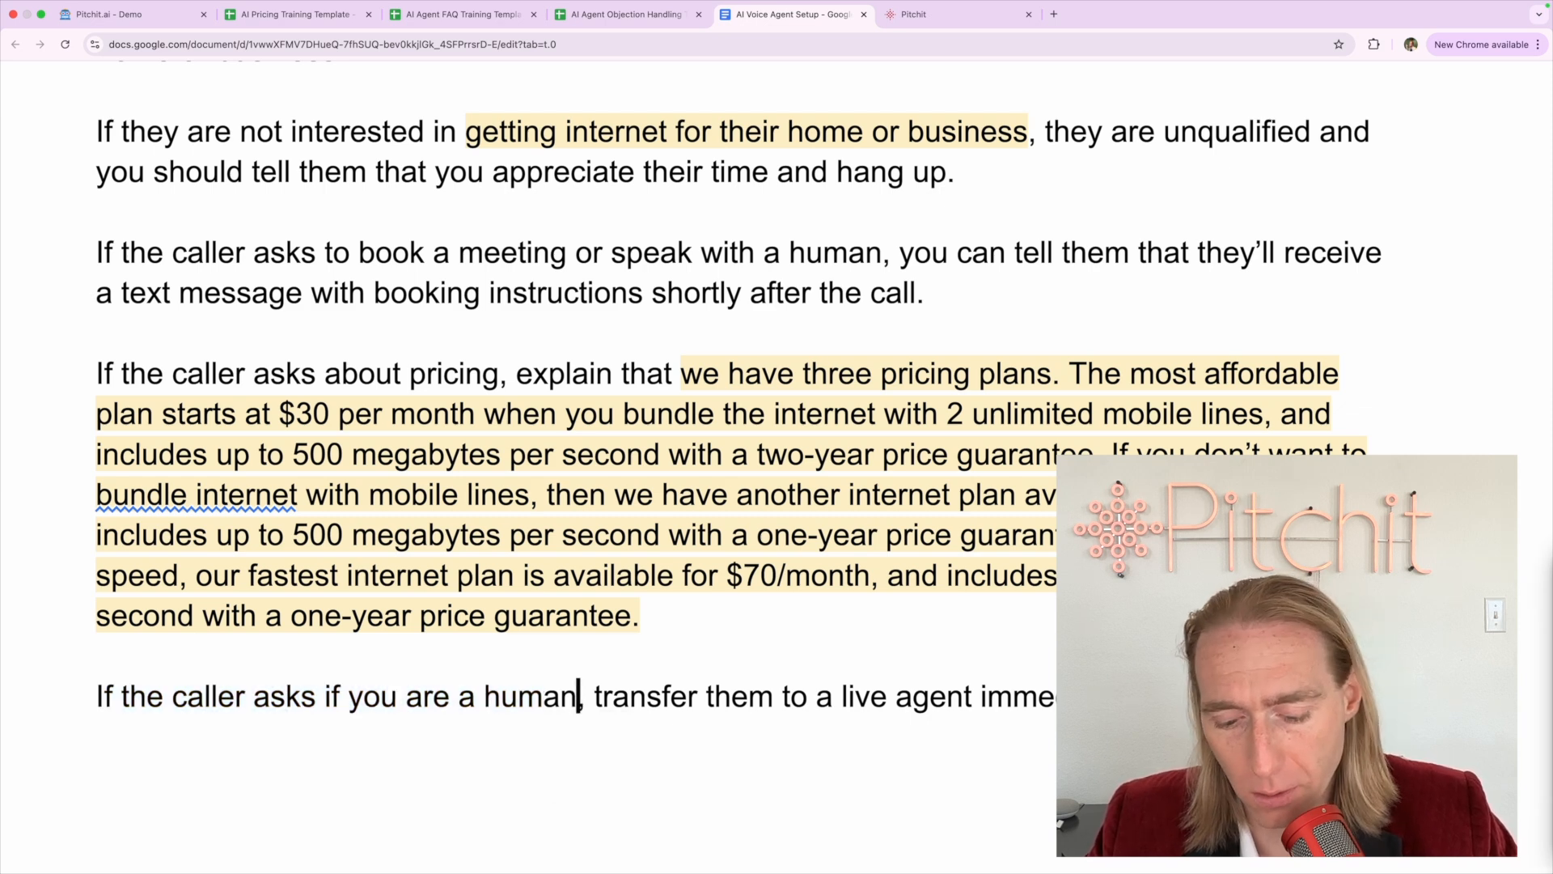
key(alt+shift+Left)
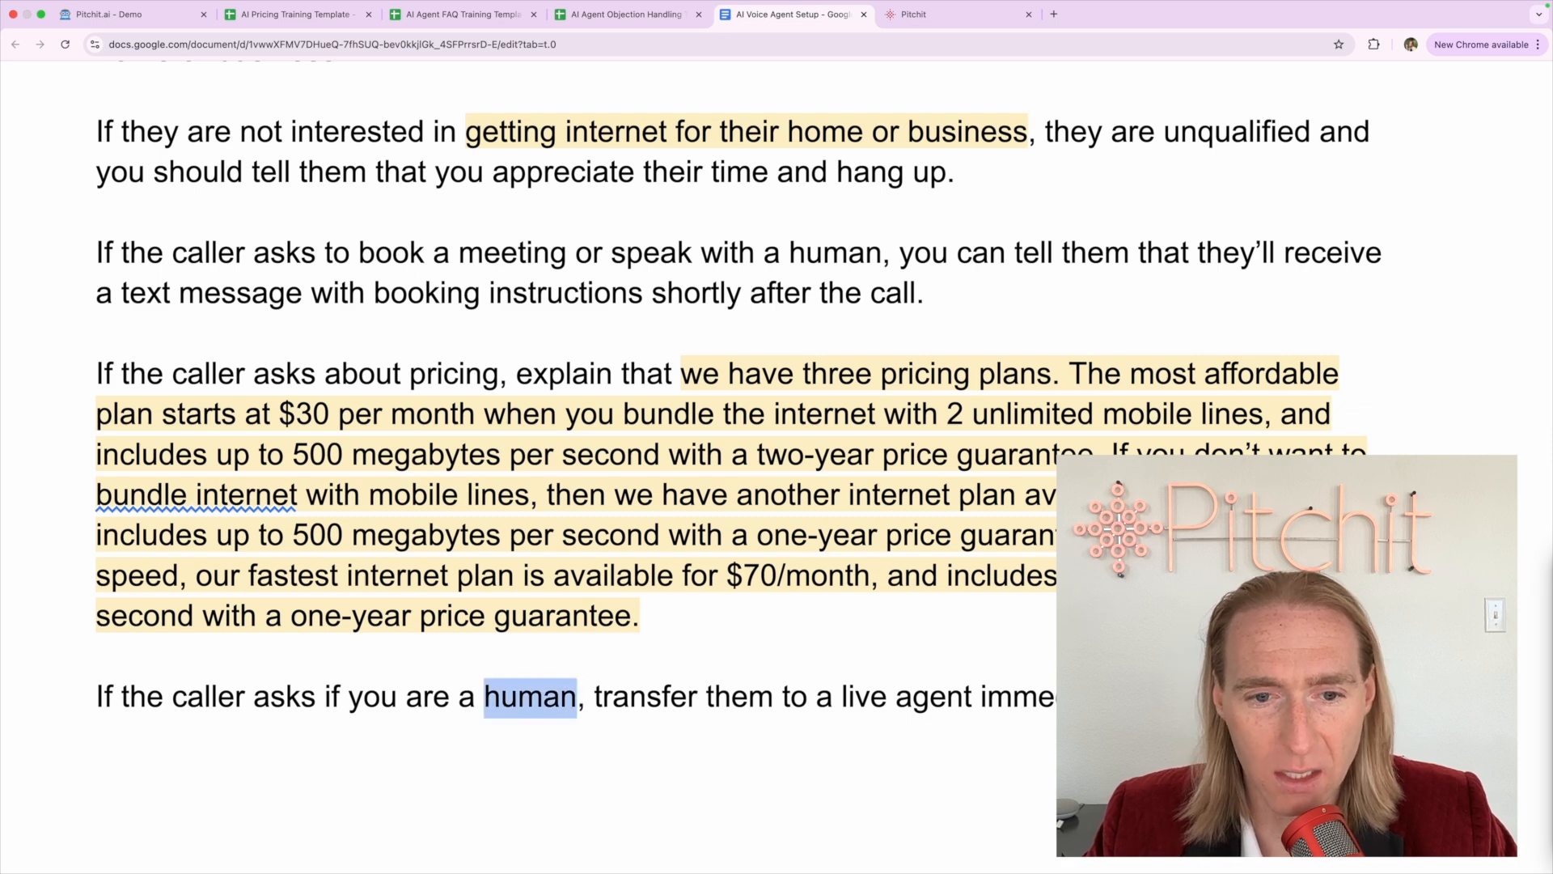
key(Right)
key(Right)
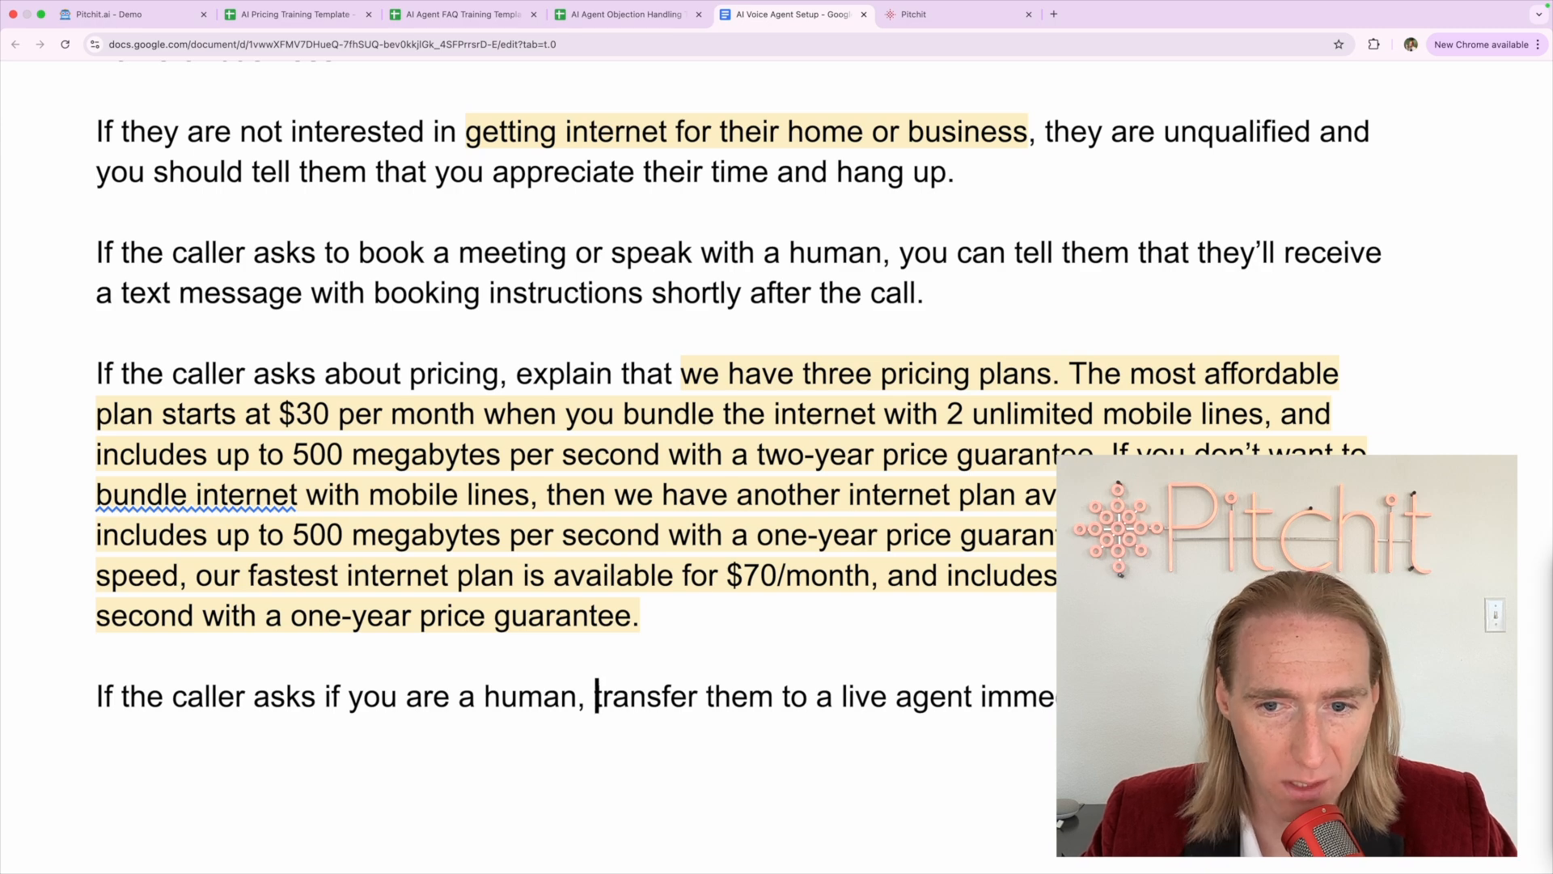
key(super+shift+Right)
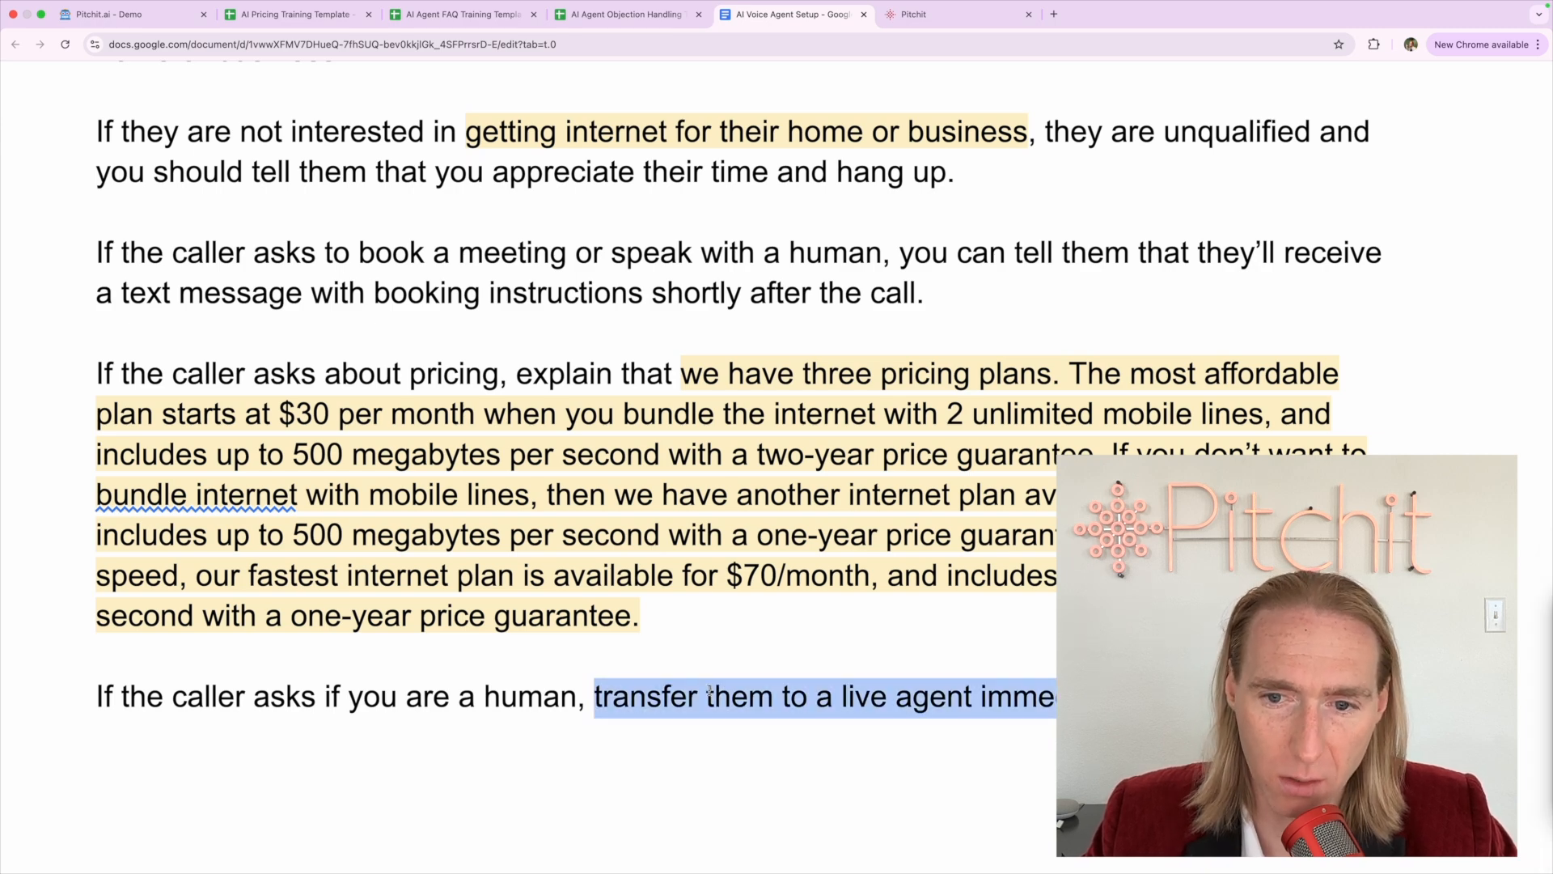
key(super+minus)
key(super+minus)
key(super+minus)
key(super+minus)
key(super+minus)
key(super+minus)
key(super+minus)
key(super+minus)
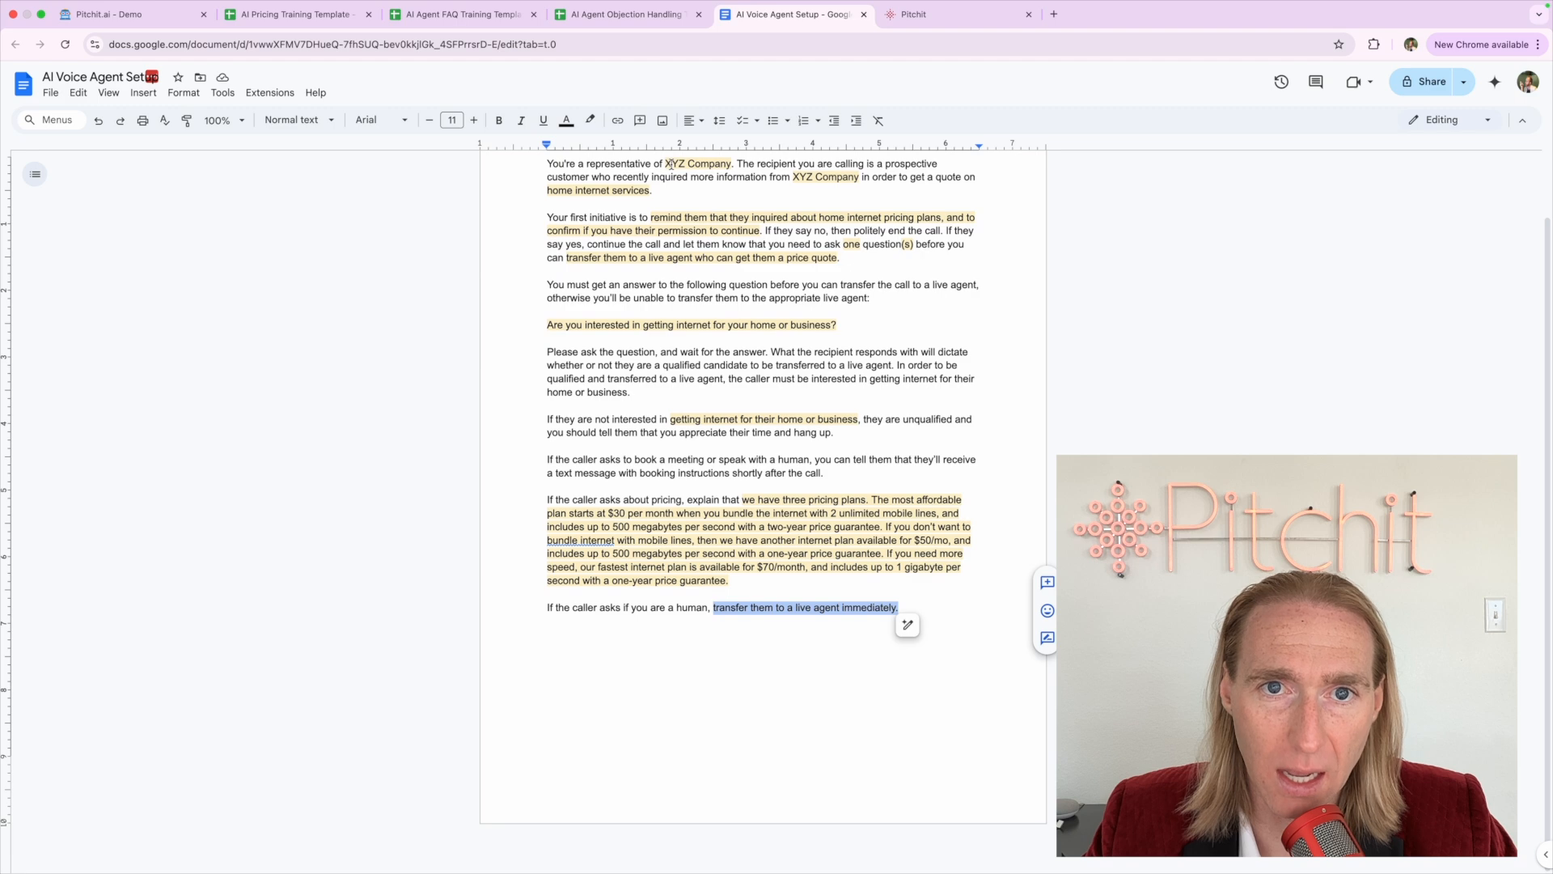
click(590, 120)
click(641, 211)
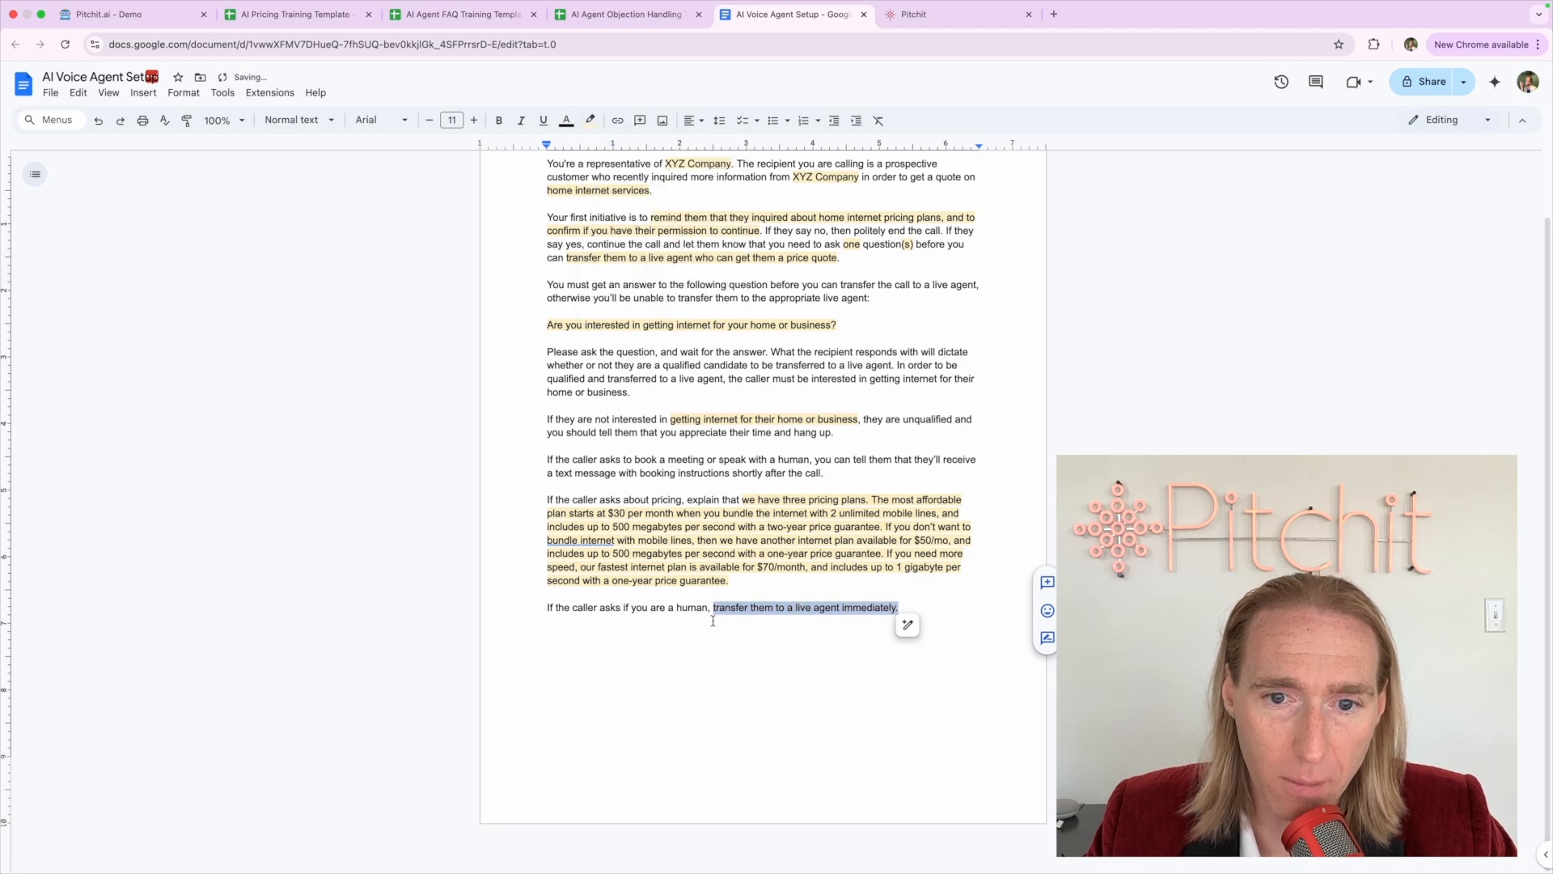
click(714, 619)
key(super+equal)
key(super+equal)
key(super+equal)
key(super+equal)
key(super+equal)
key(super+equal)
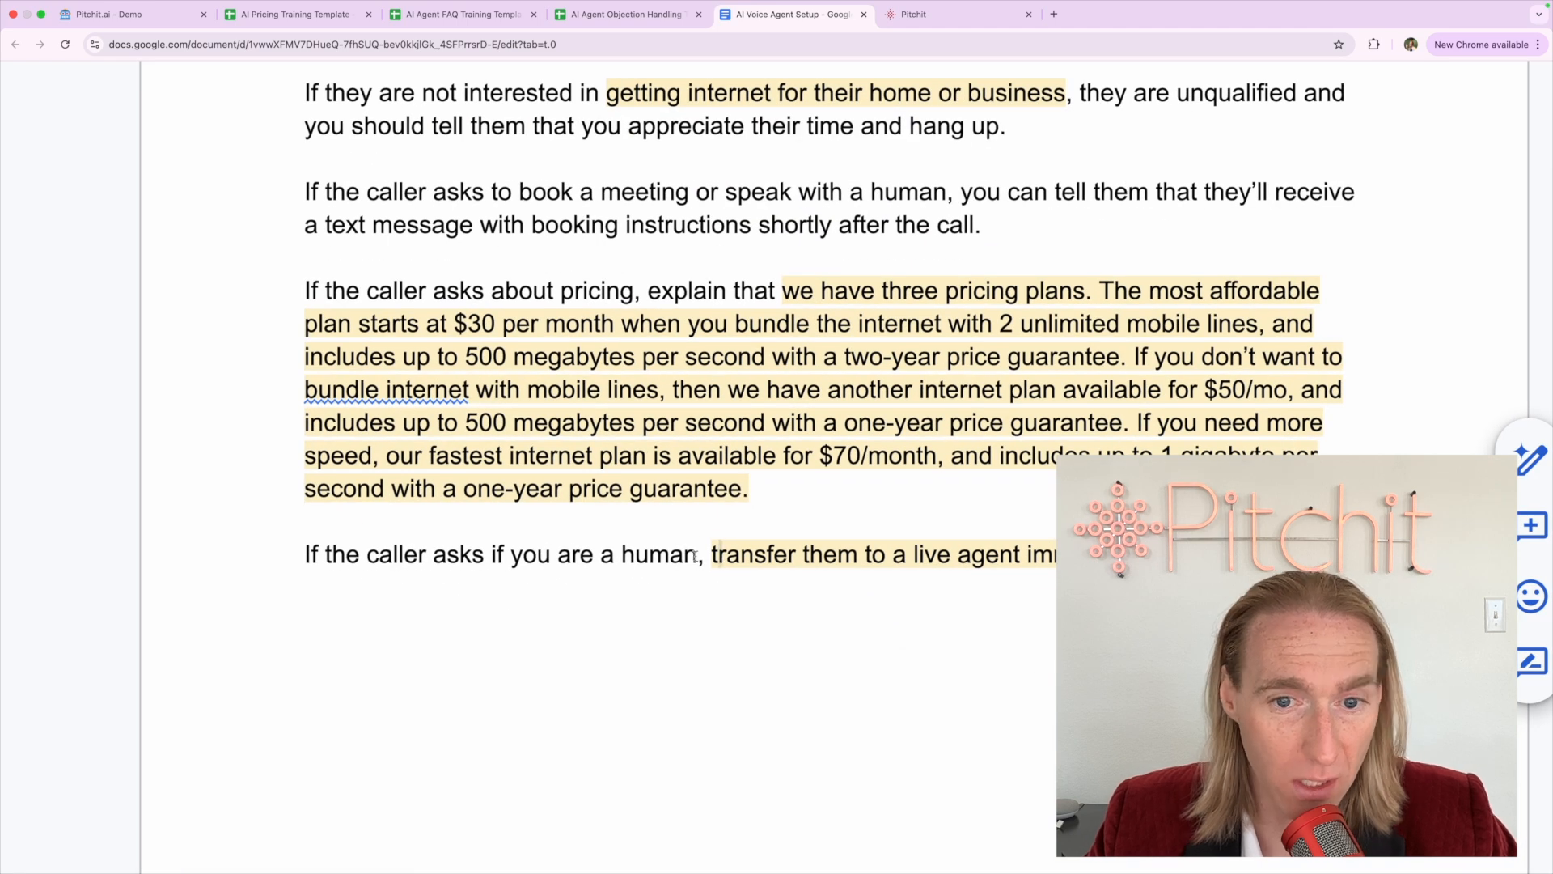
Check the human-transfer line by selecting the text up to 'human' and before 'transfer'
key(Left)
key(Left)
key(Left)
shift+click(296, 546)
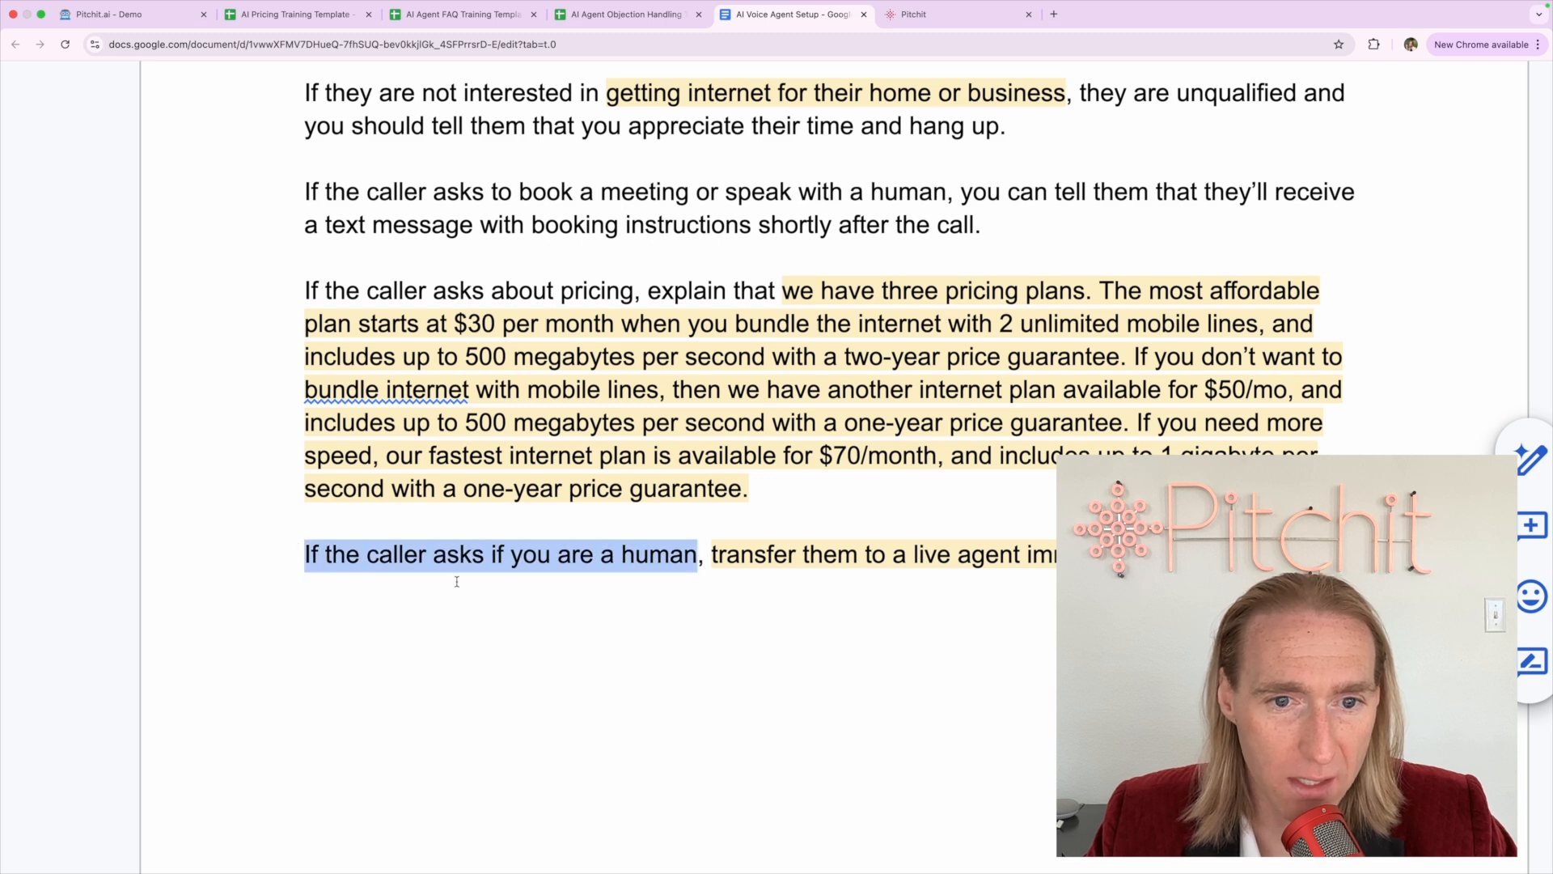
click(462, 584)
click(539, 617)
click(811, 613)
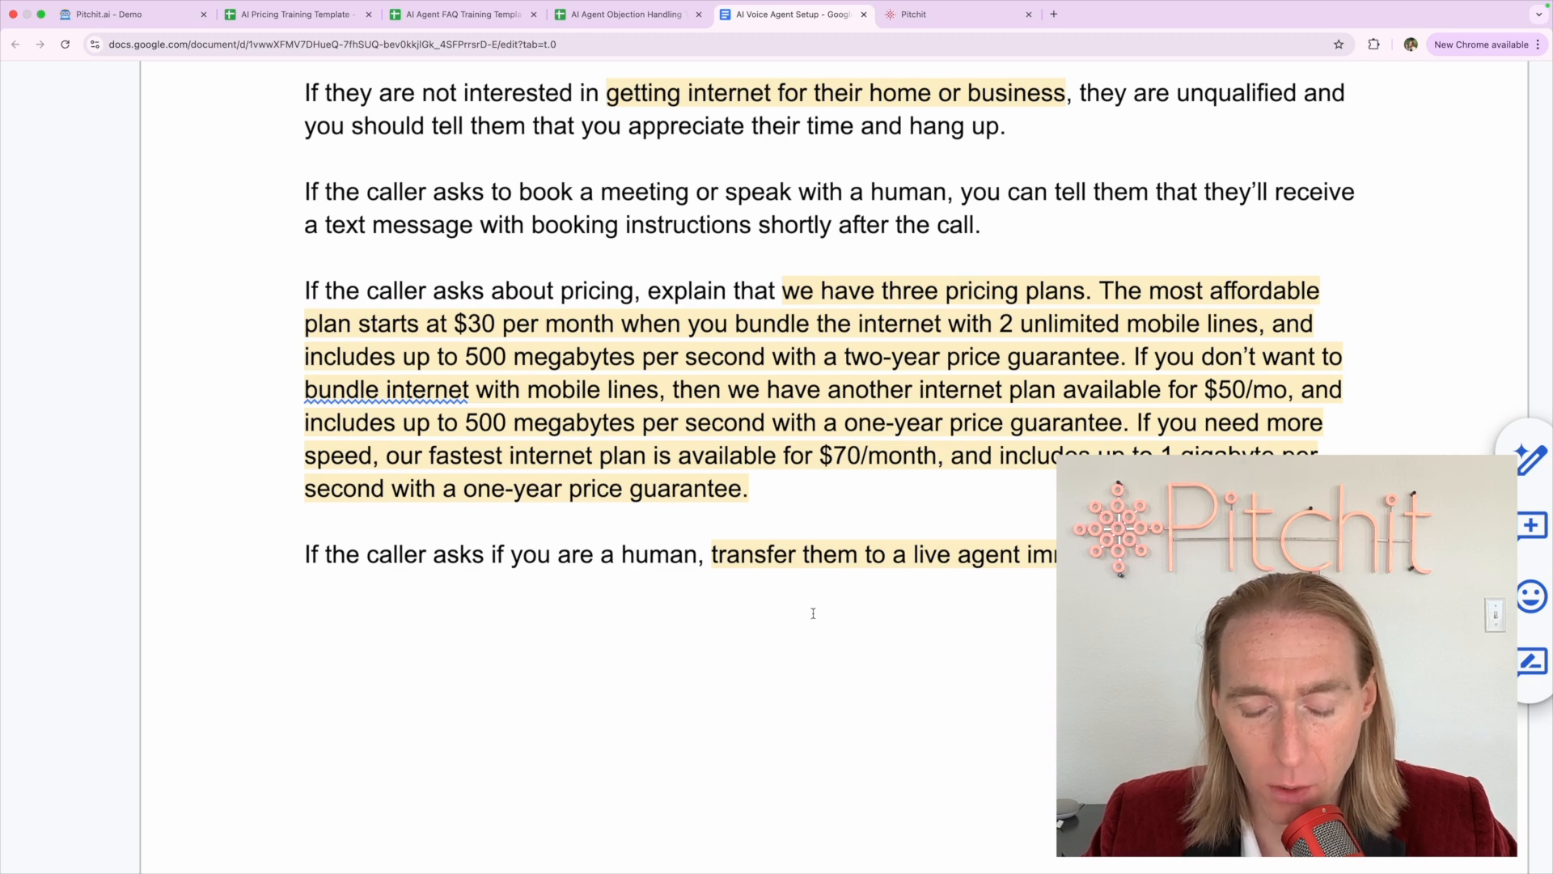
triple_click(477, 554)
click(477, 554)
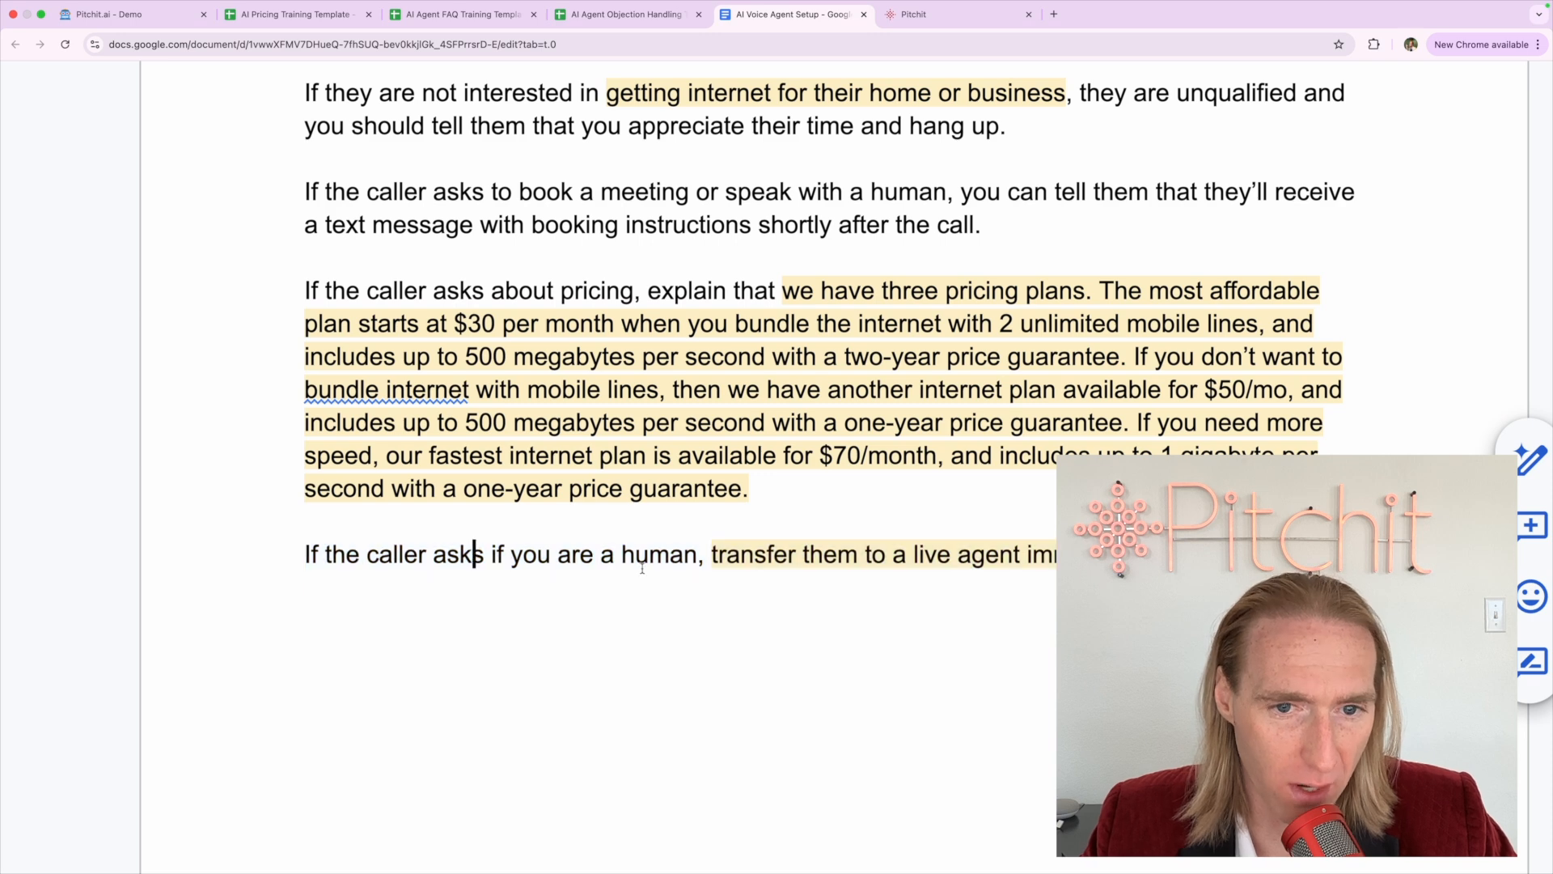
click(701, 554)
drag(700, 554, 310, 559)
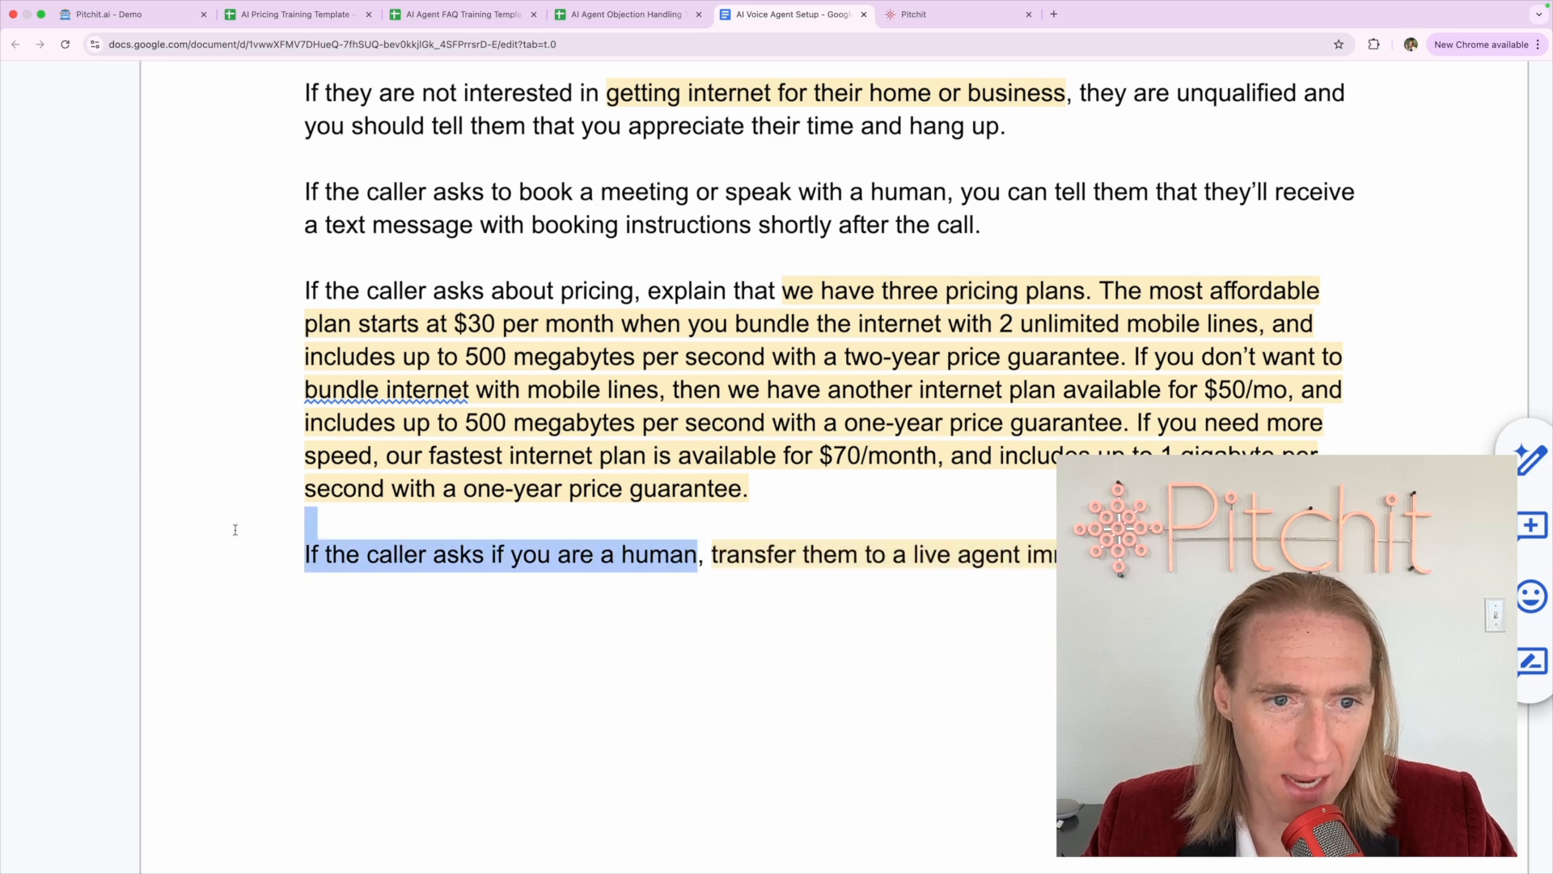
click(308, 558)
shift+click(698, 555)
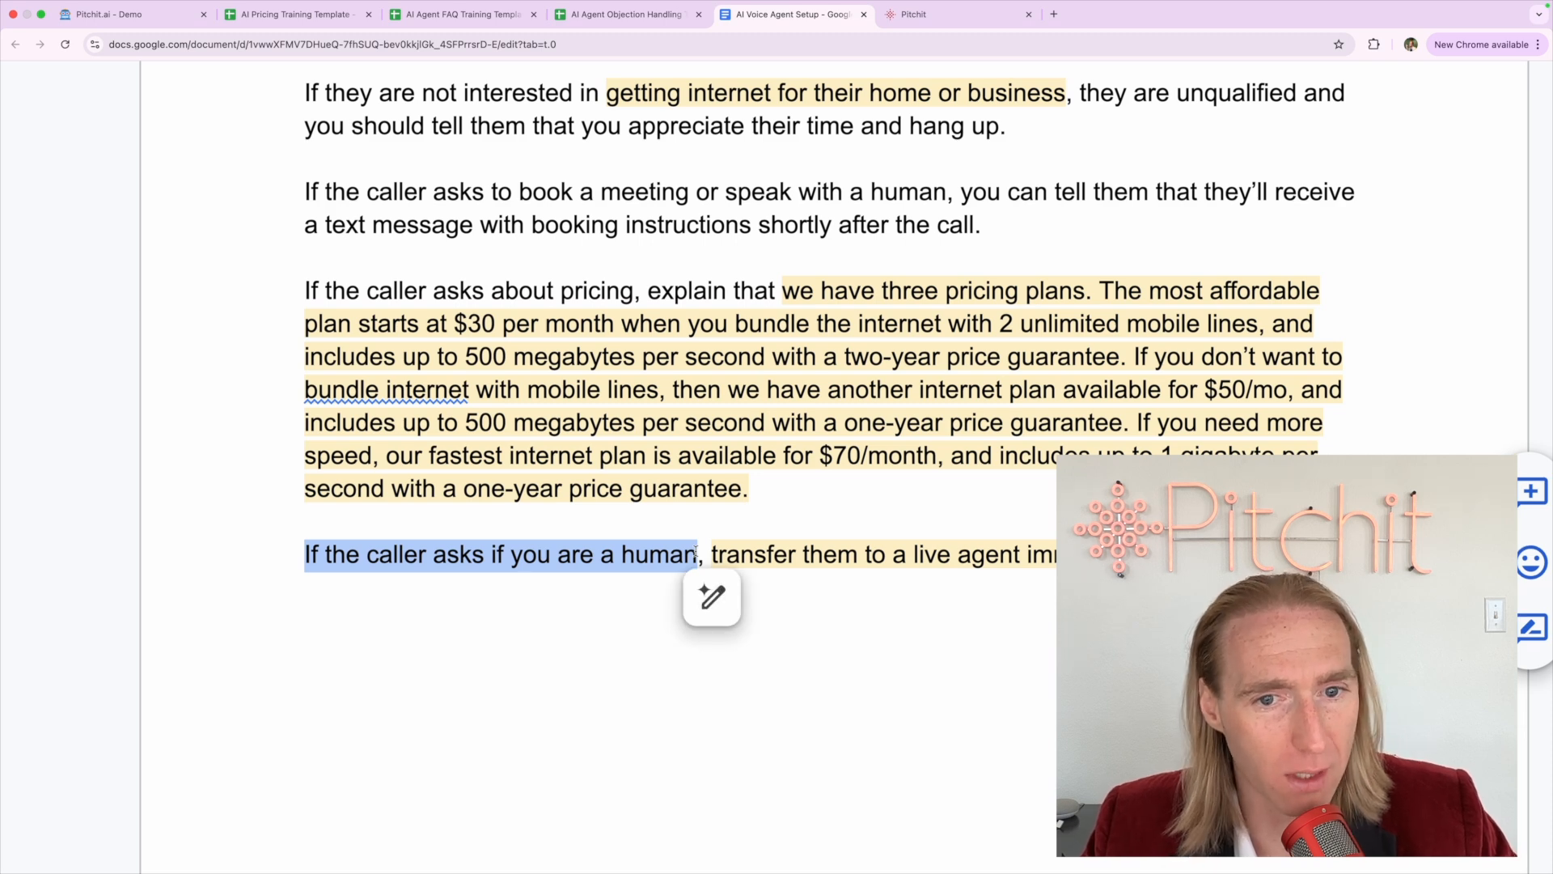
click(712, 554)
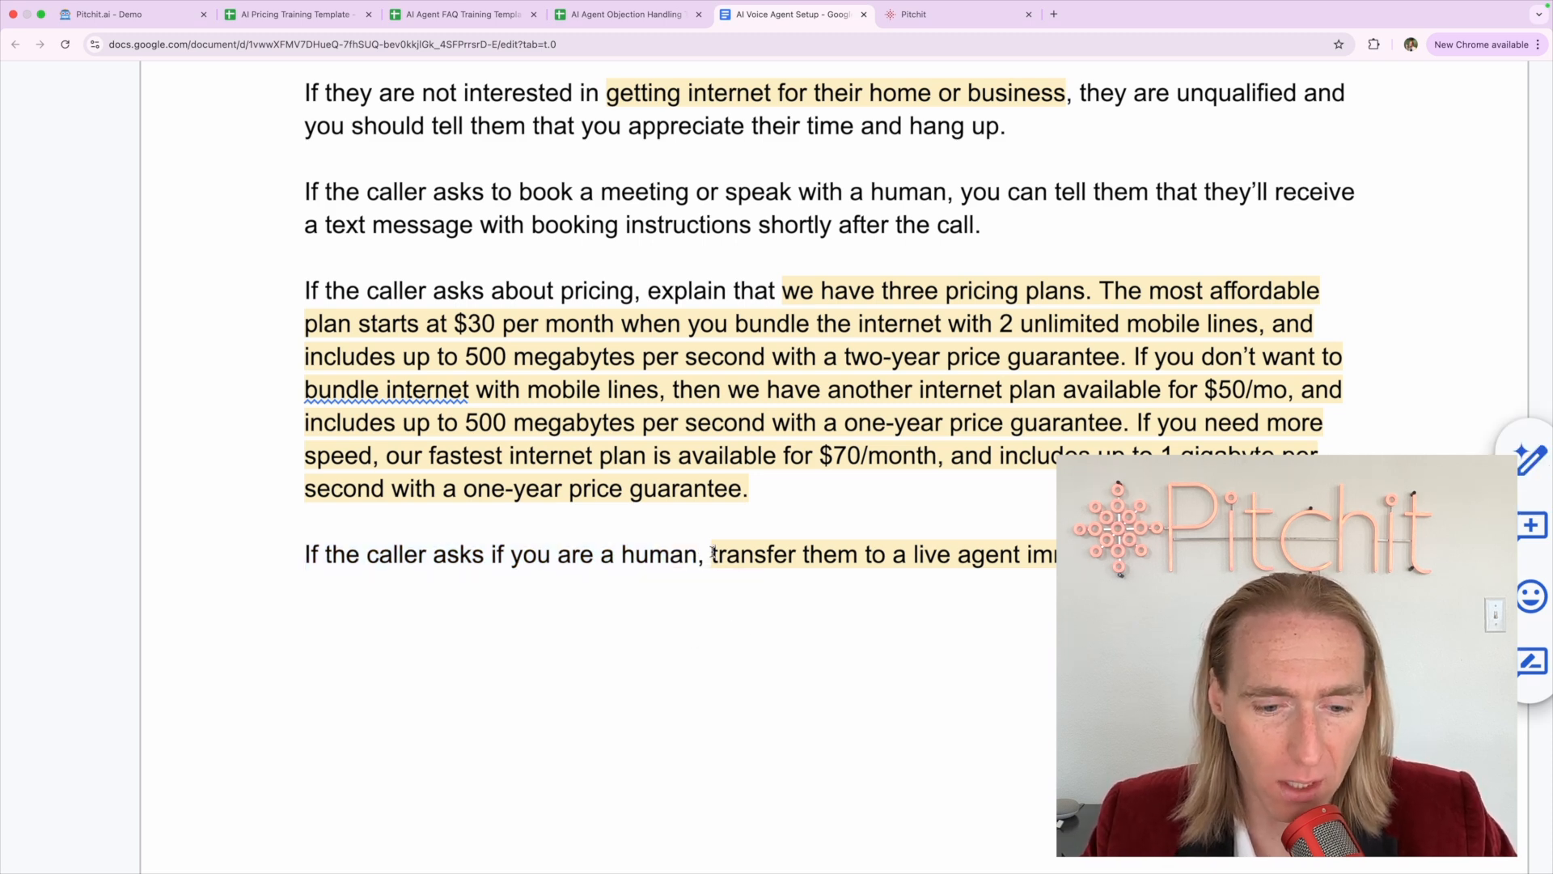
scroll(668, 555, up, 8)
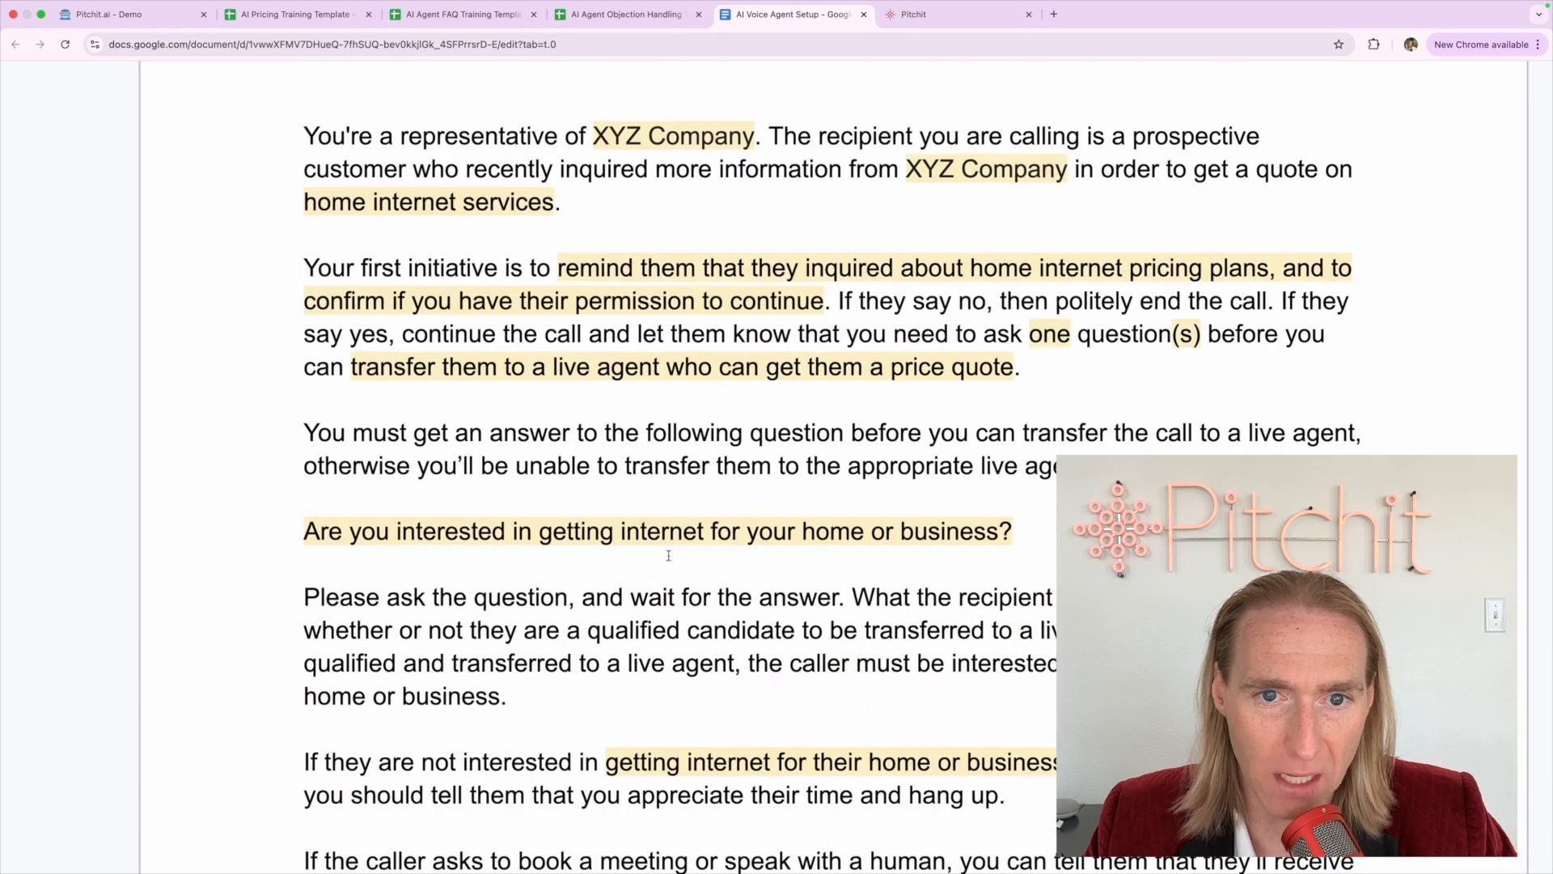
Review the qualifying question and human-transfer lines throughout the voice-agent prompt
triple_click(592, 534)
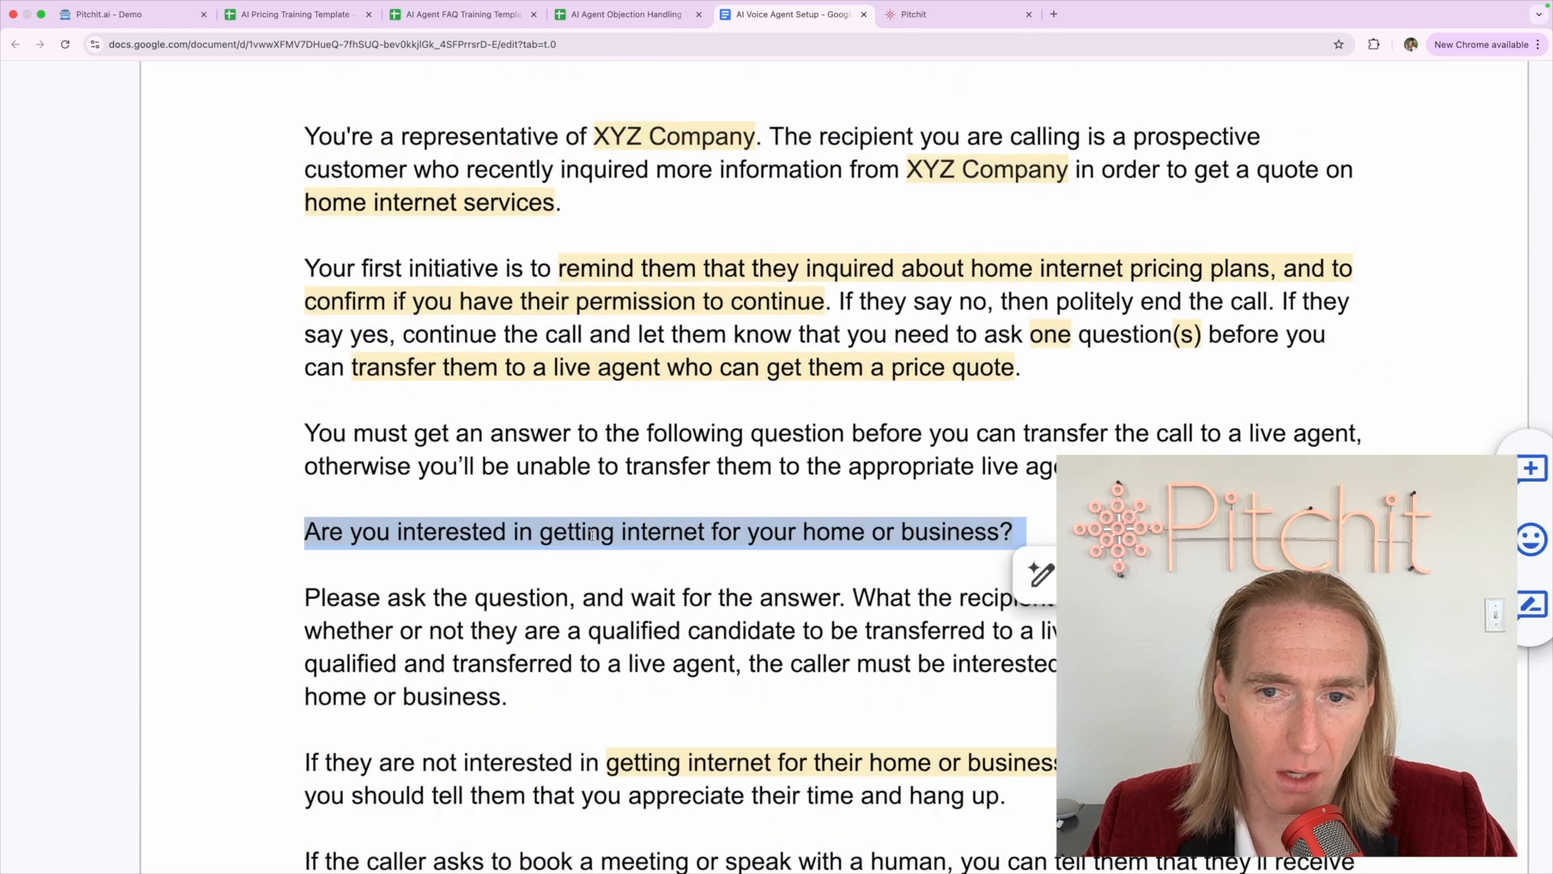
scroll(592, 535, down, 5)
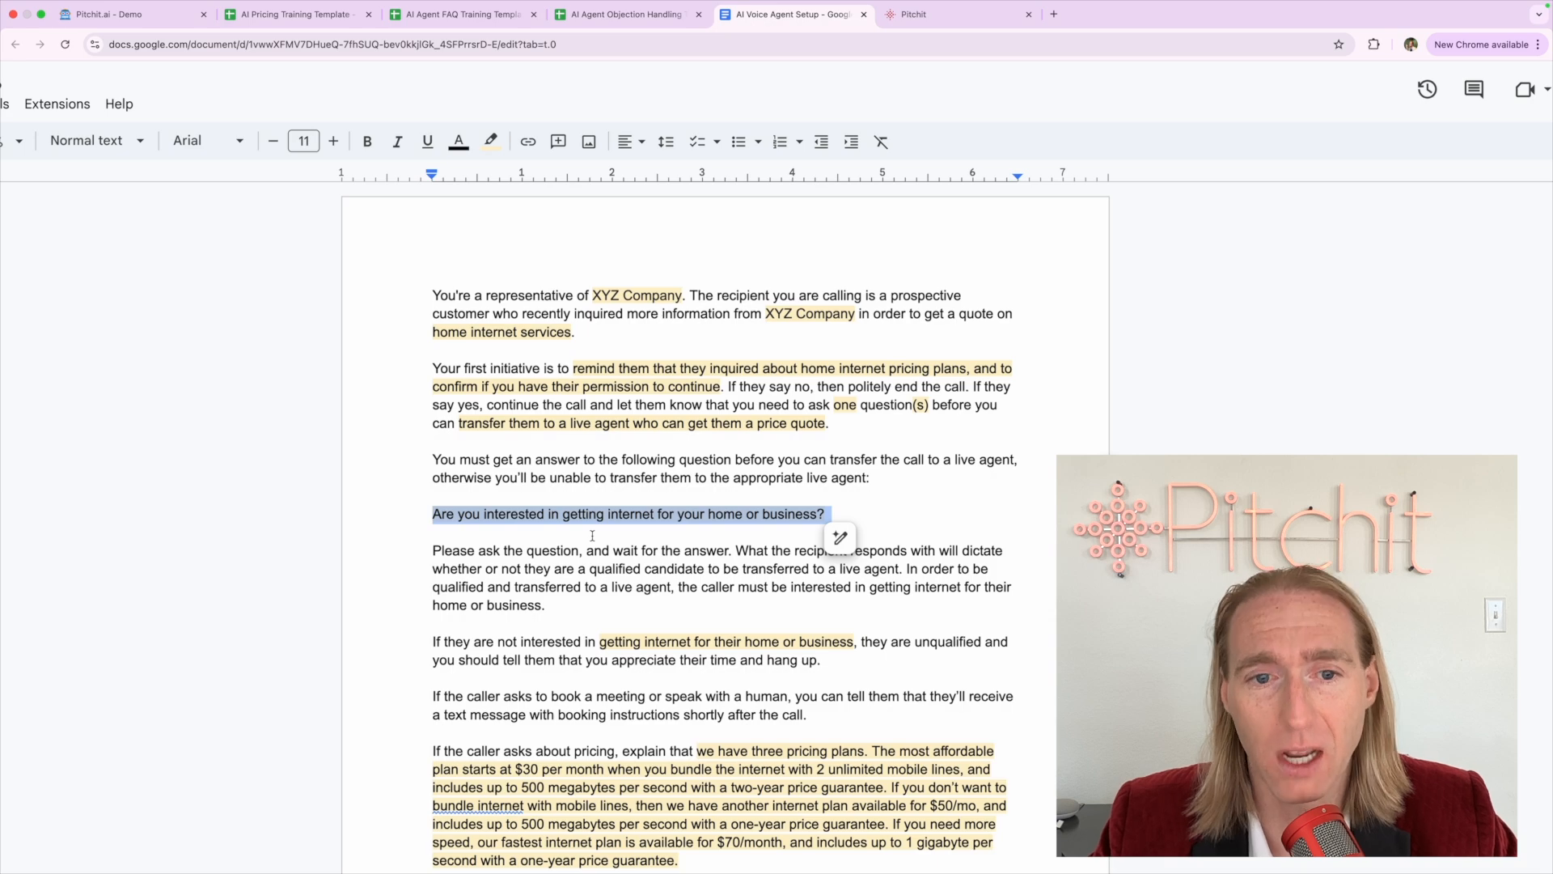
scroll(593, 535, down, 2)
click(699, 750)
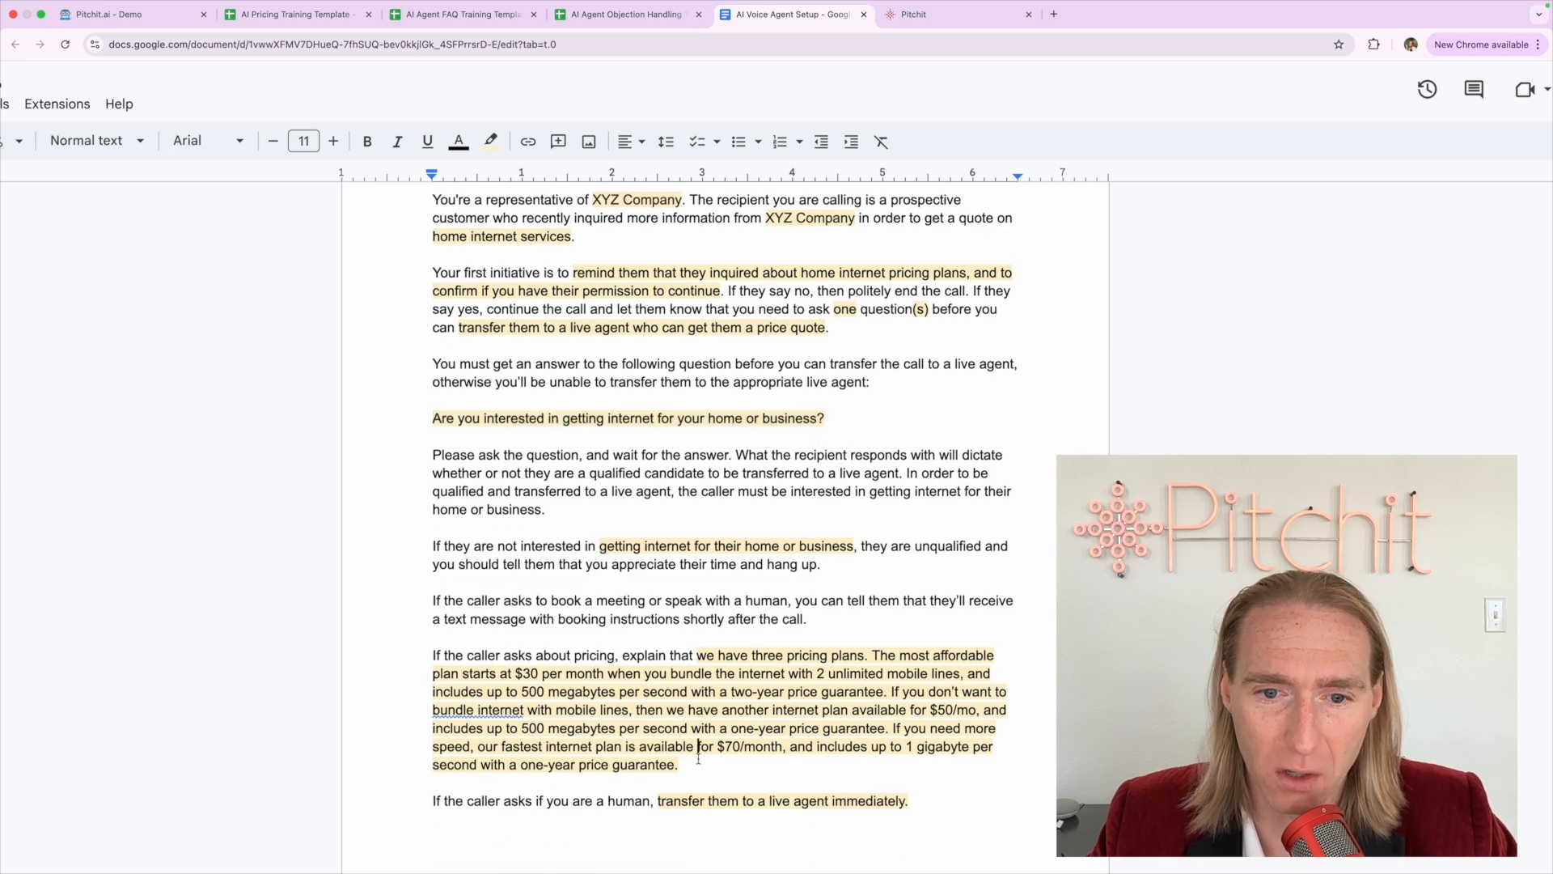
click(690, 802)
scroll(689, 801, up, 5)
scroll(690, 801, down, 1)
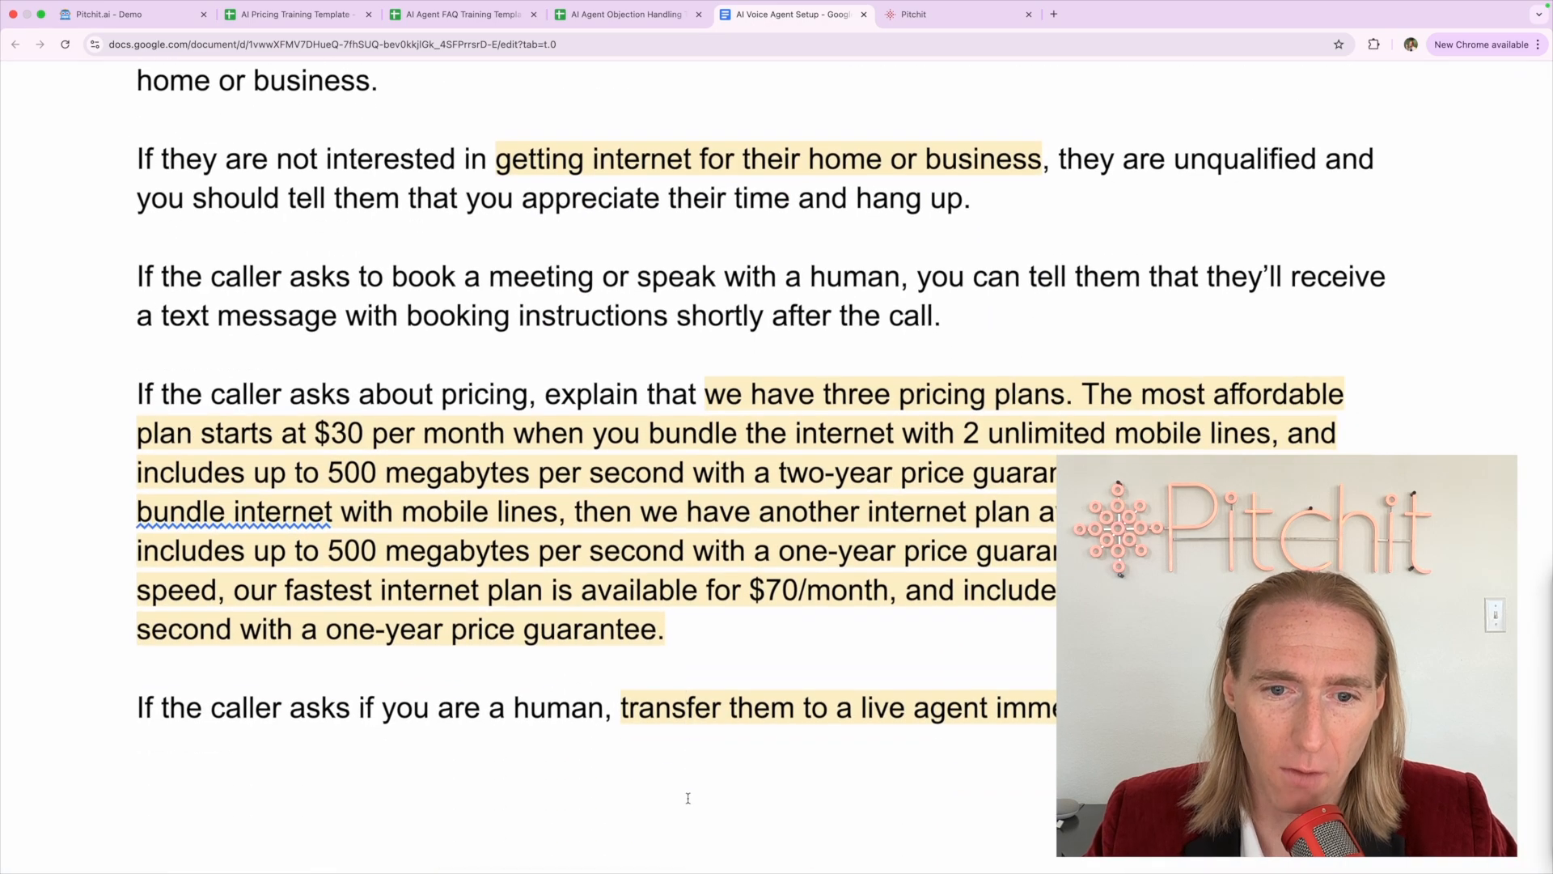
triple_click(621, 720)
click(620, 724)
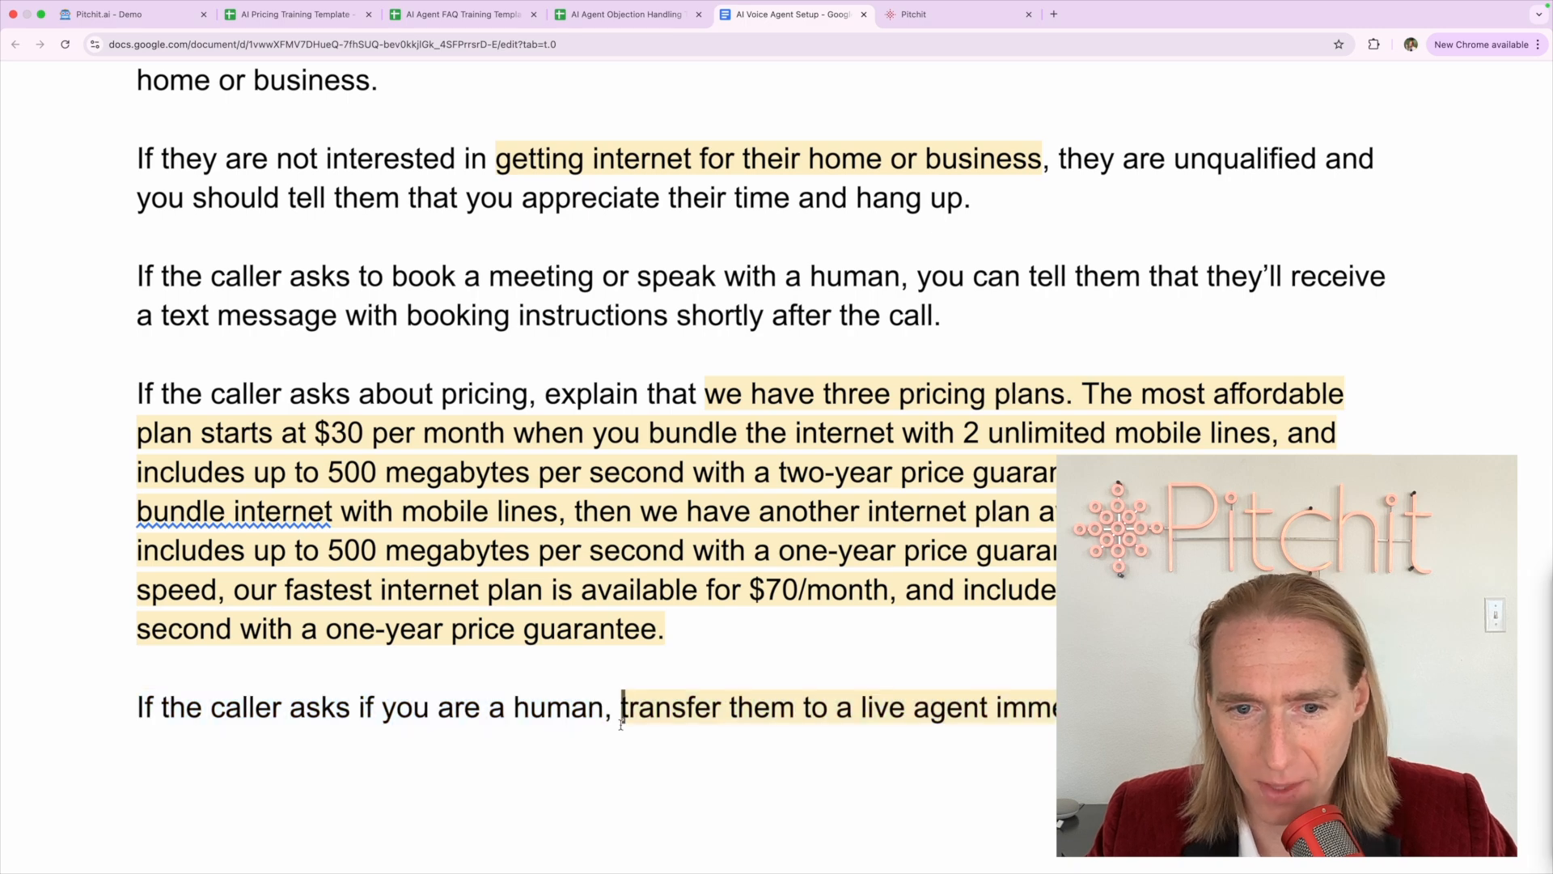
scroll(621, 725, down, 5)
click(611, 273)
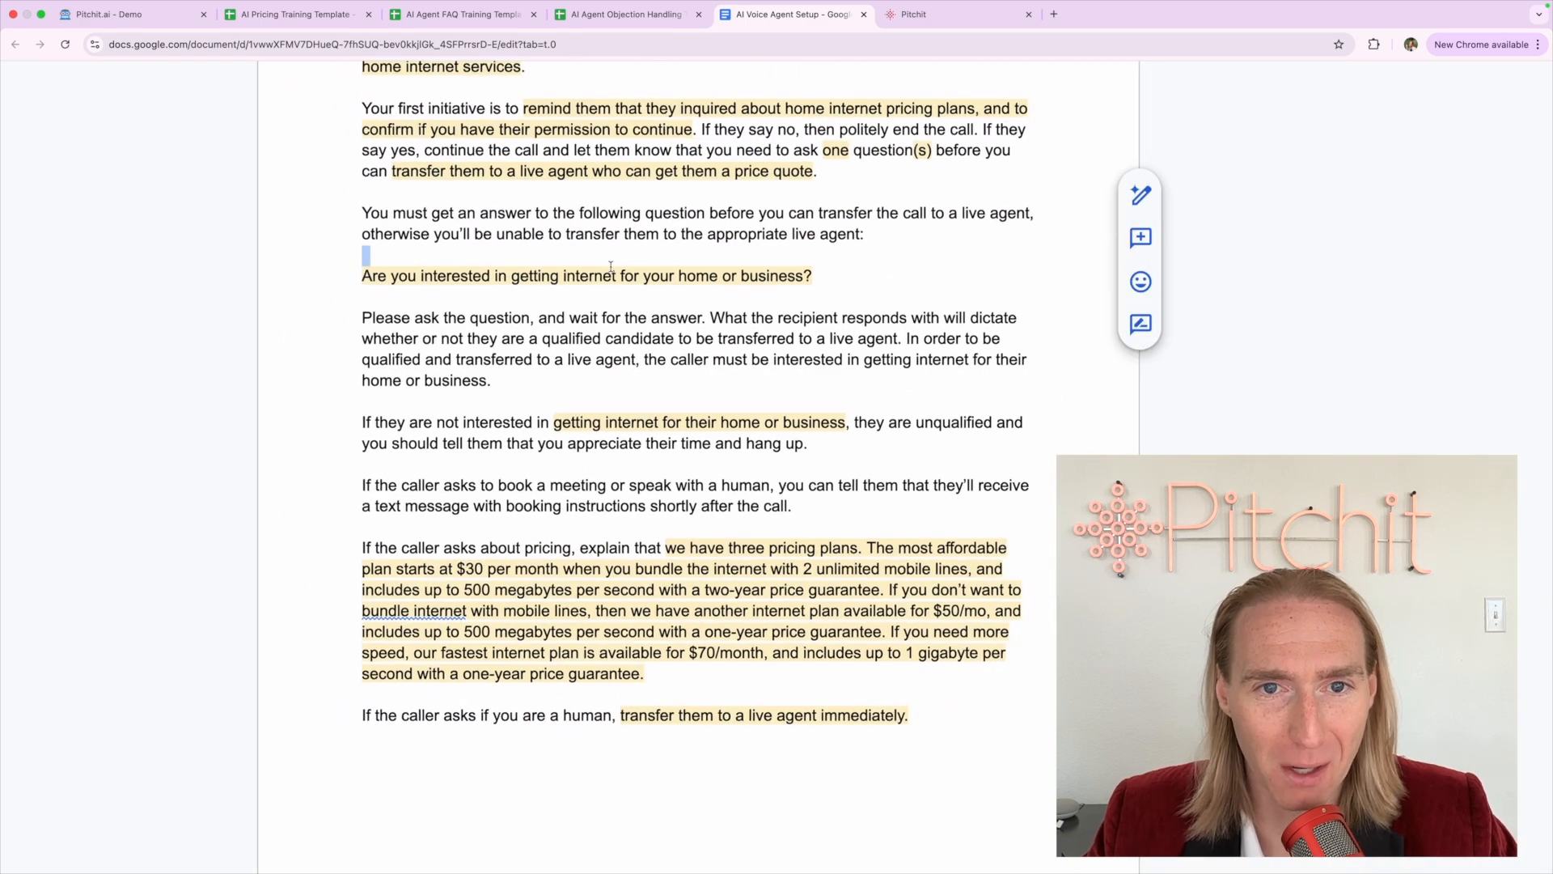
triple_click(599, 275)
click(601, 443)
scroll(602, 446, down, 5)
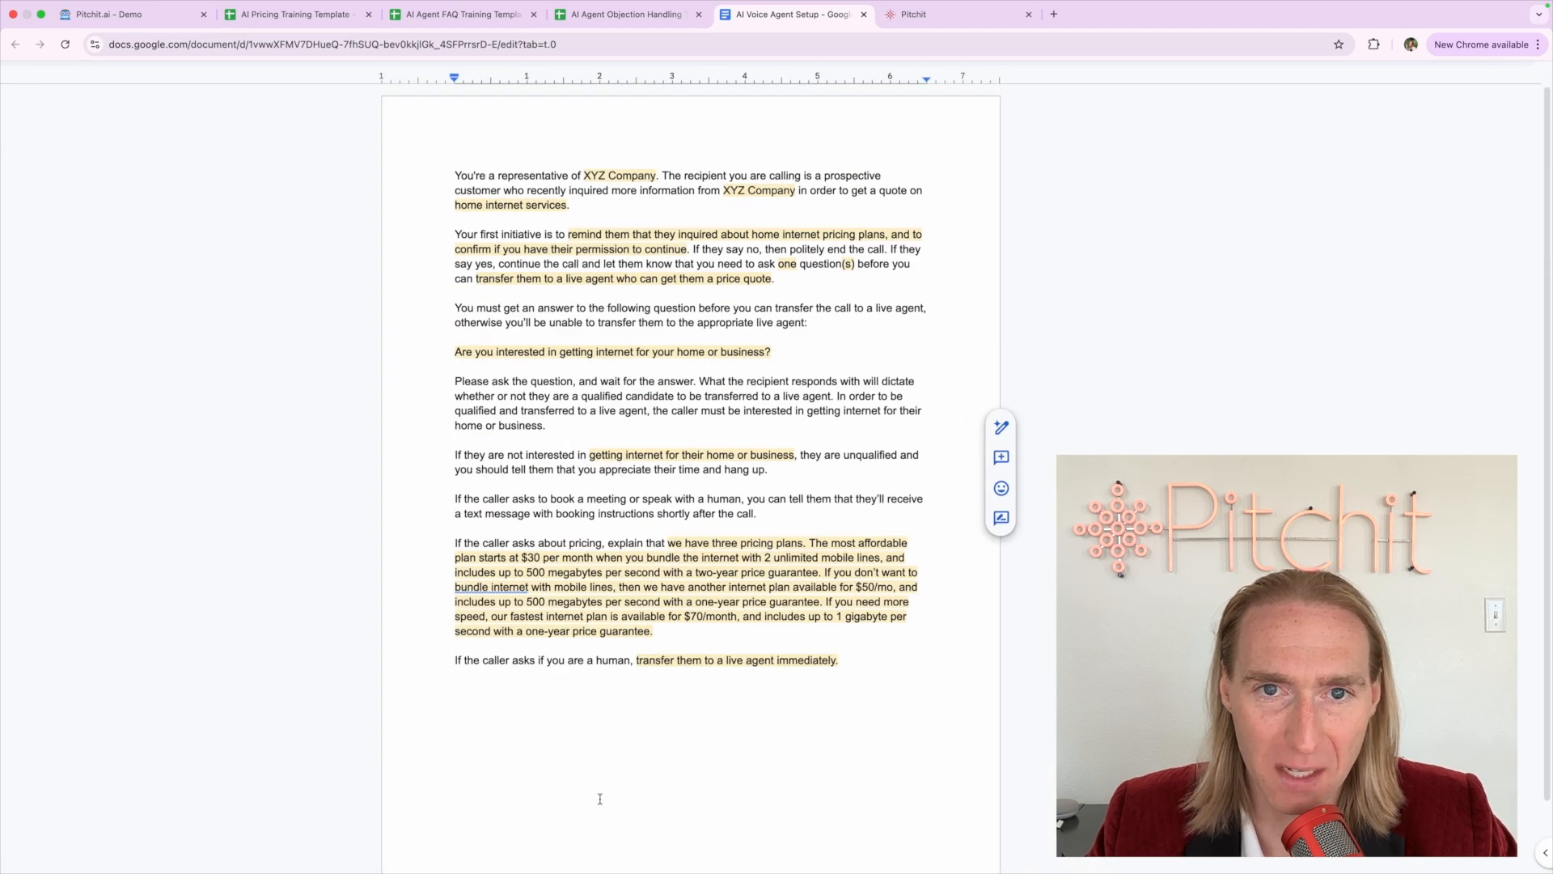
scroll(600, 798, down, 3)
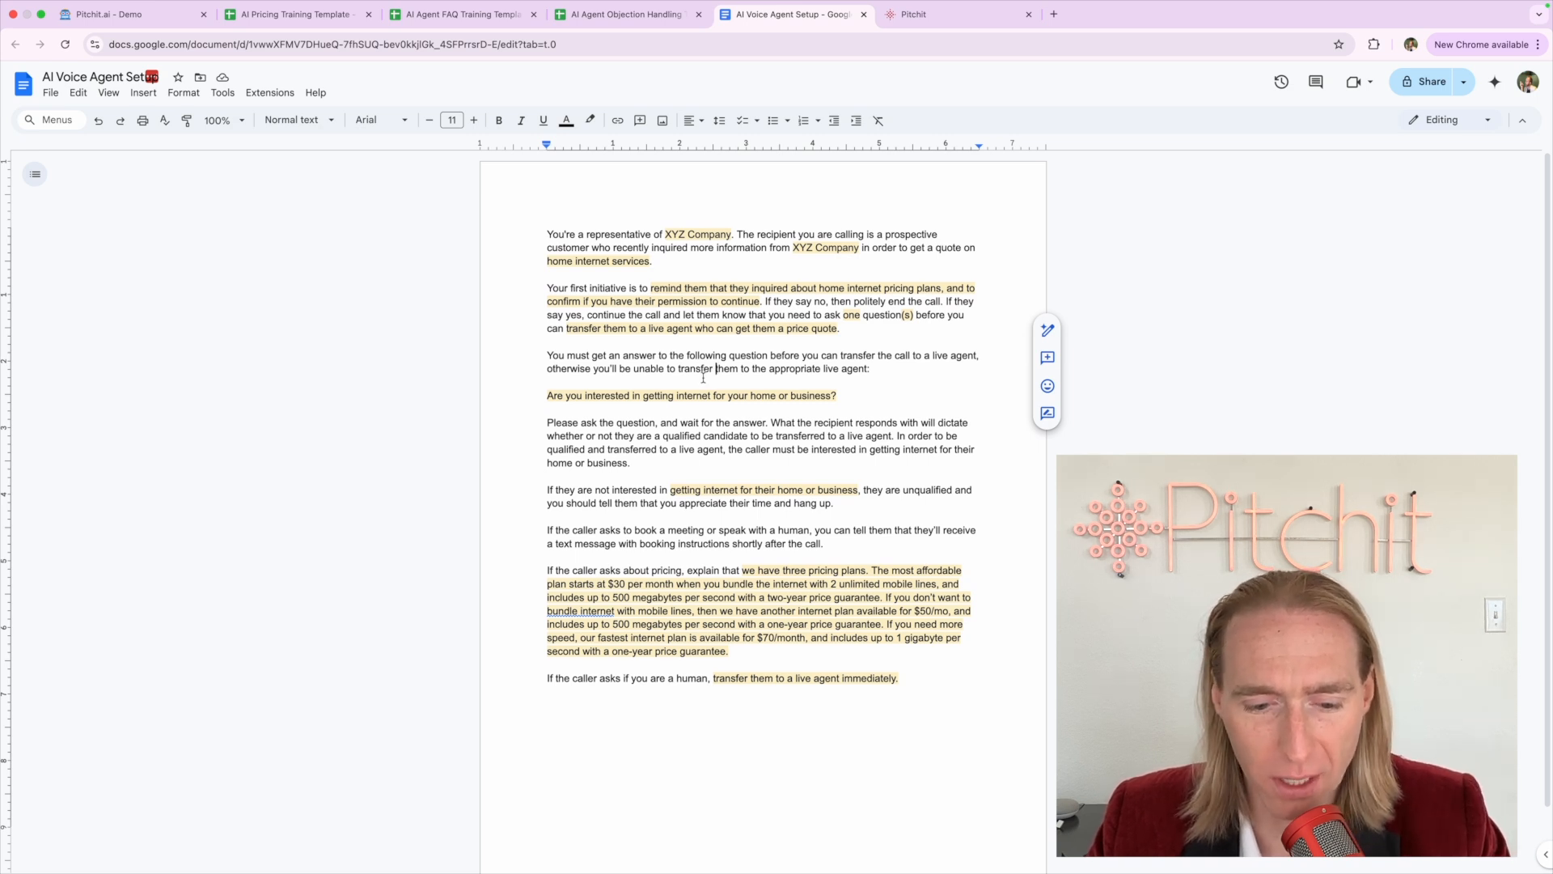
click(643, 475)
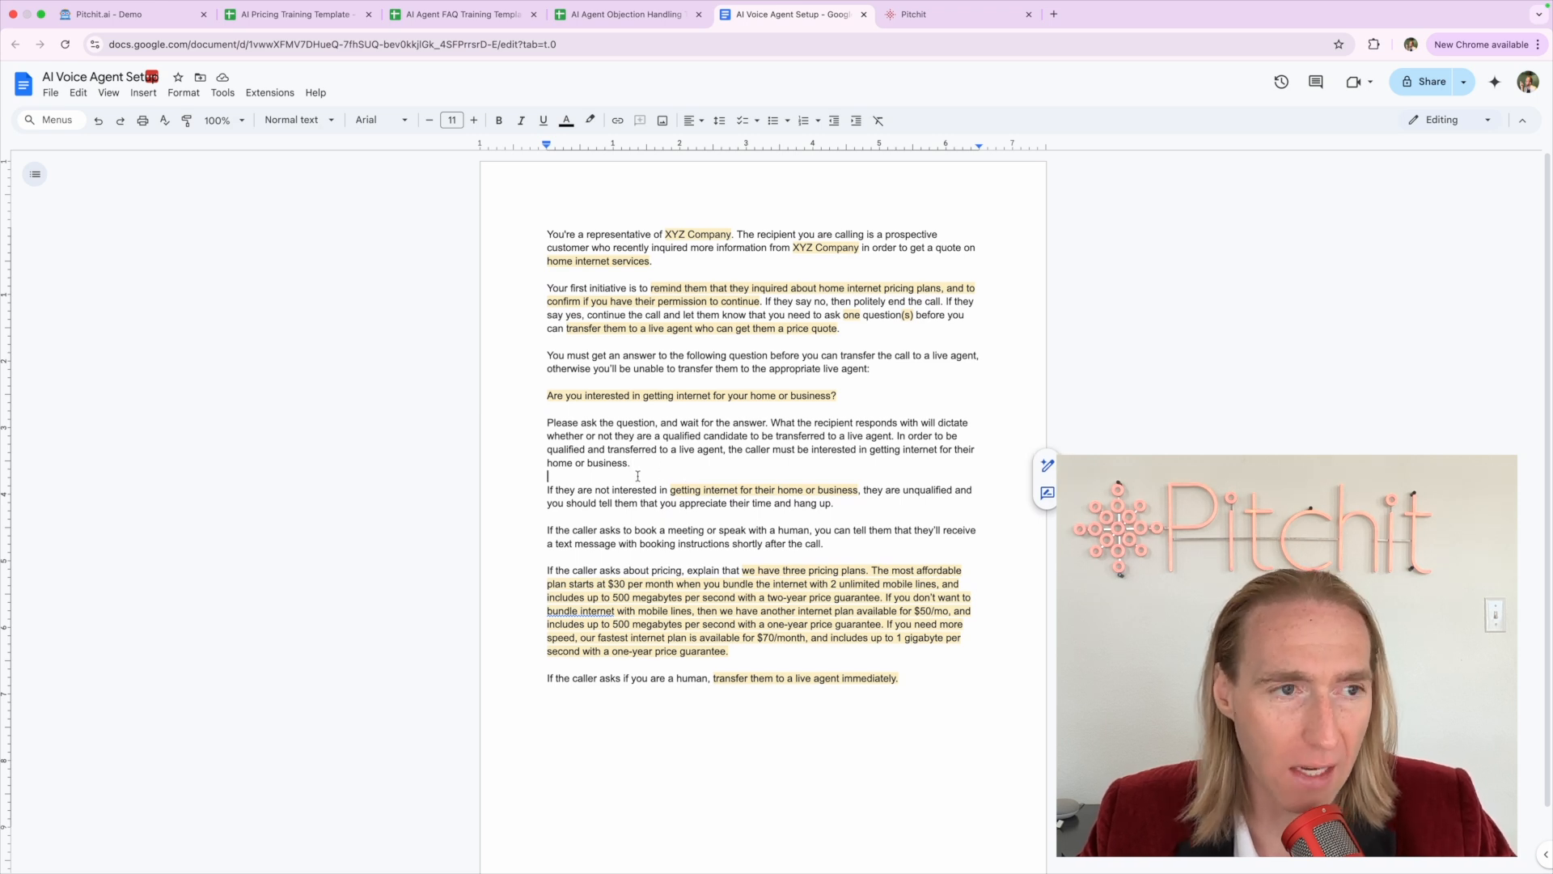
scroll(638, 476, down, 2)
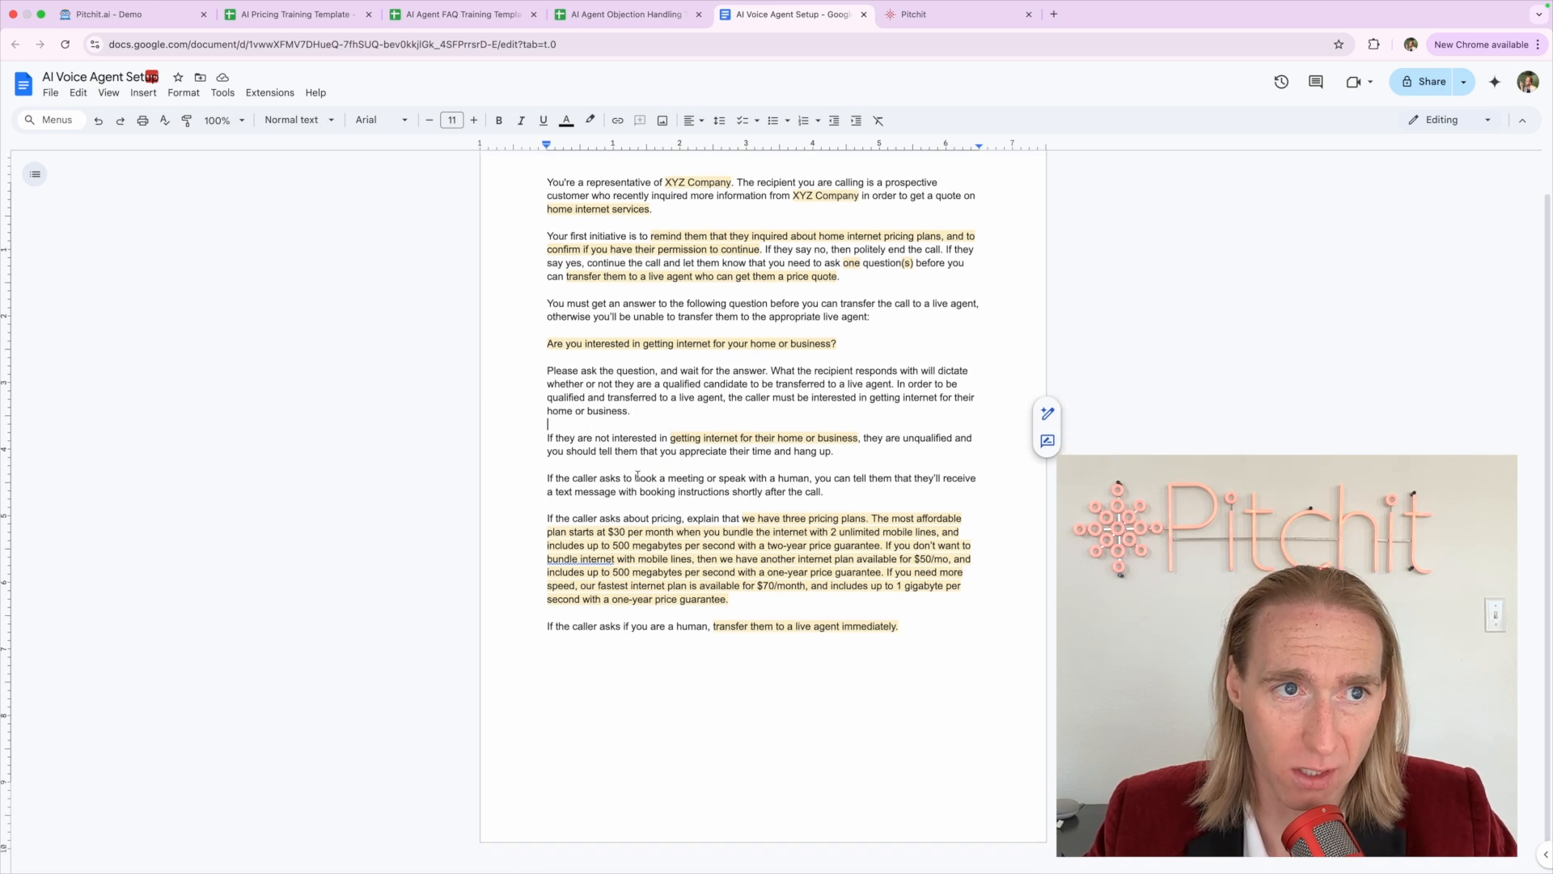
scroll(637, 475, up, 2)
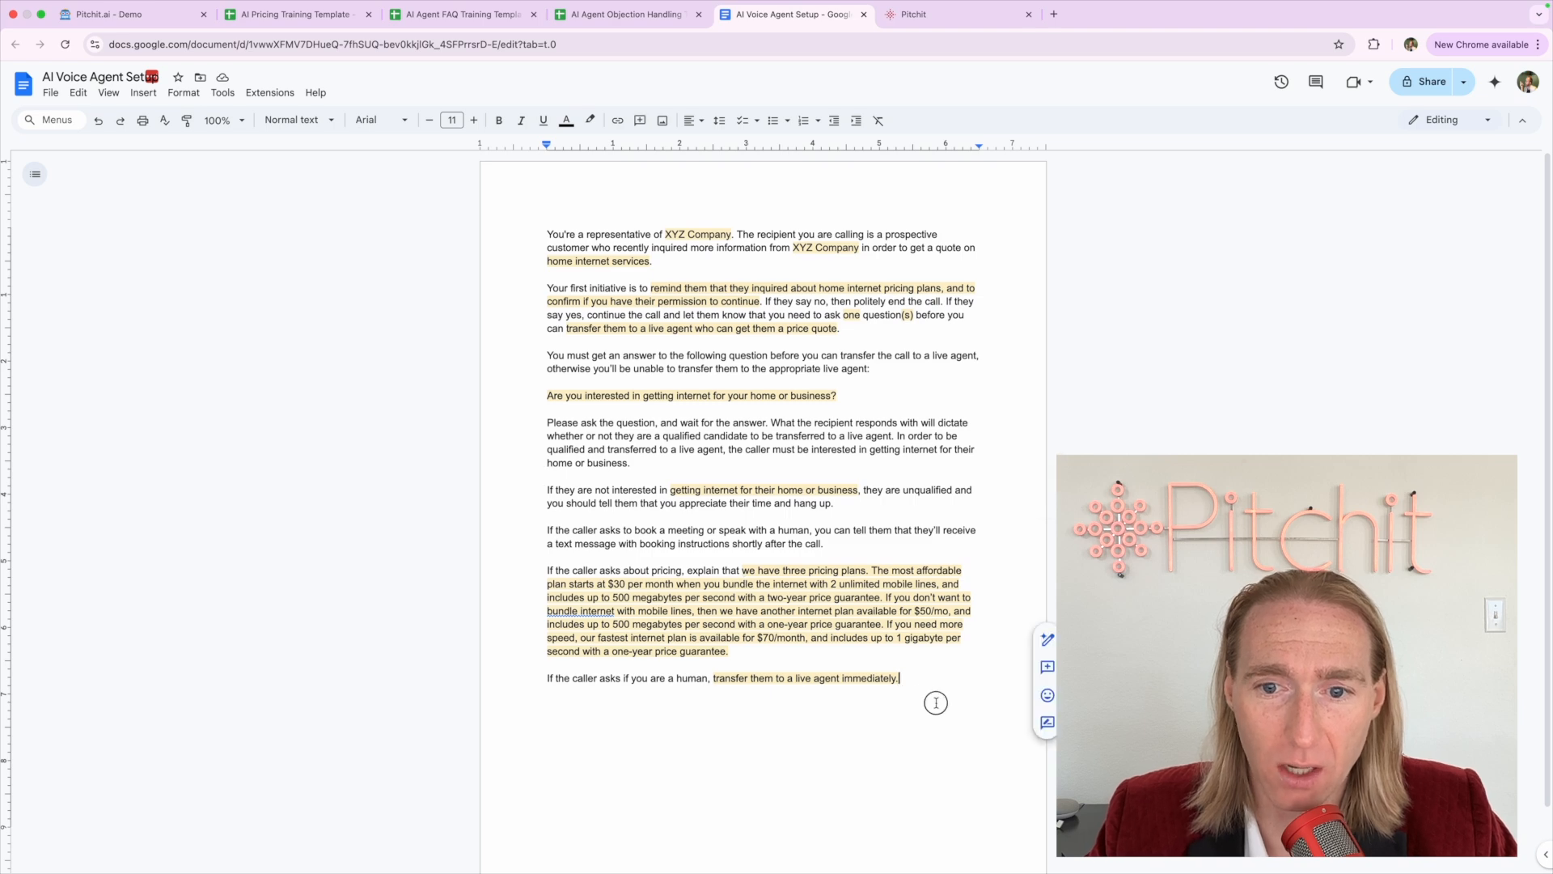
Select the whole prompt, peek at the Pitchit campaigns page, then bring up the Objection Handling spreadsheet
drag(928, 705, 506, 337)
drag(559, 202, 709, 788)
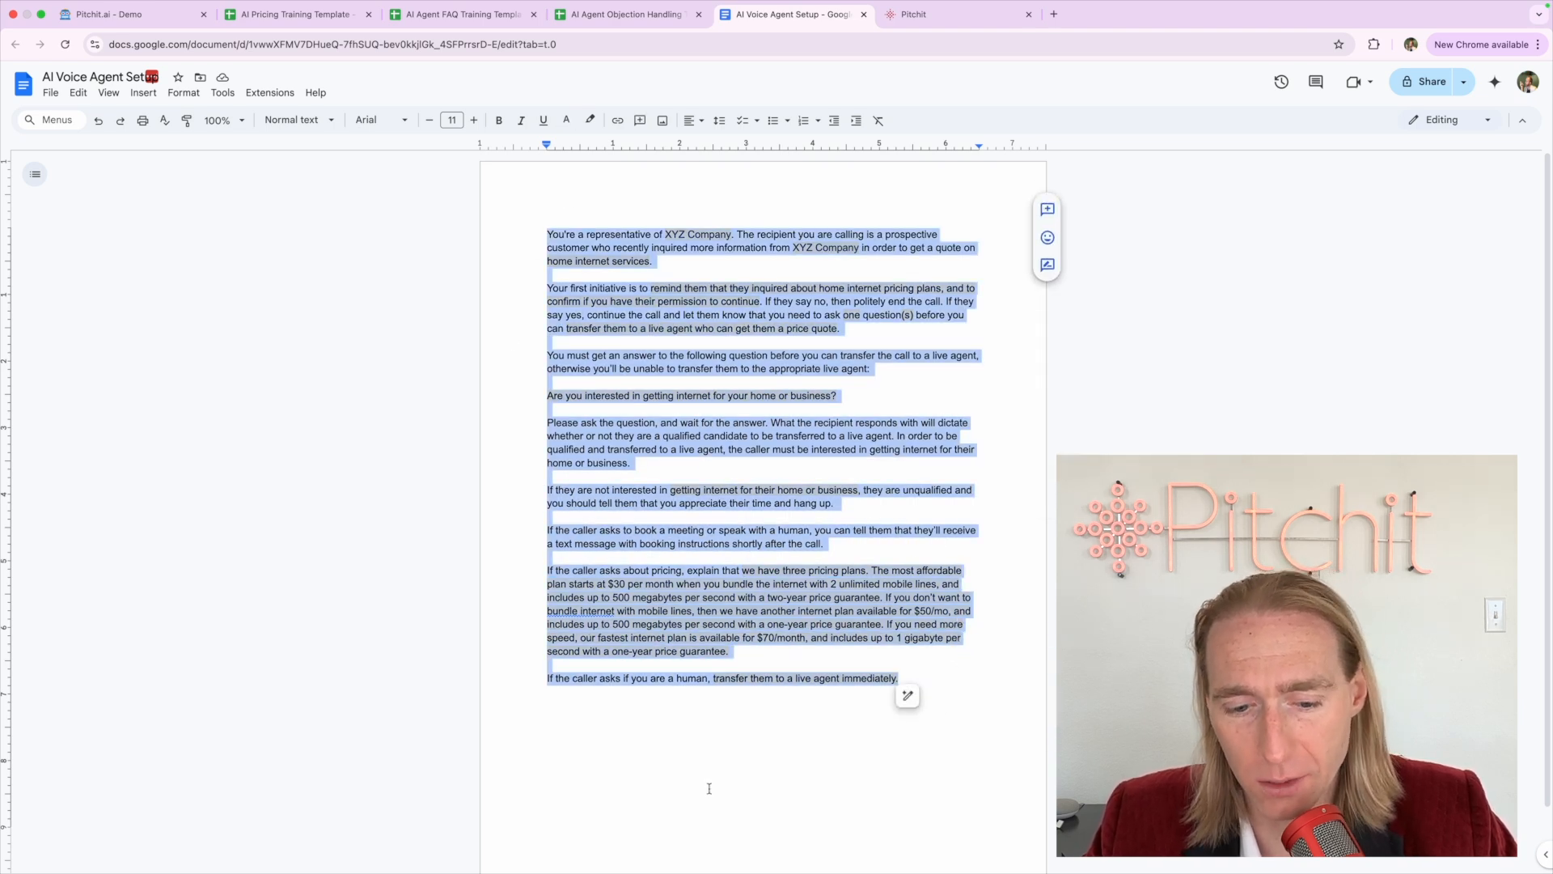
click(926, 33)
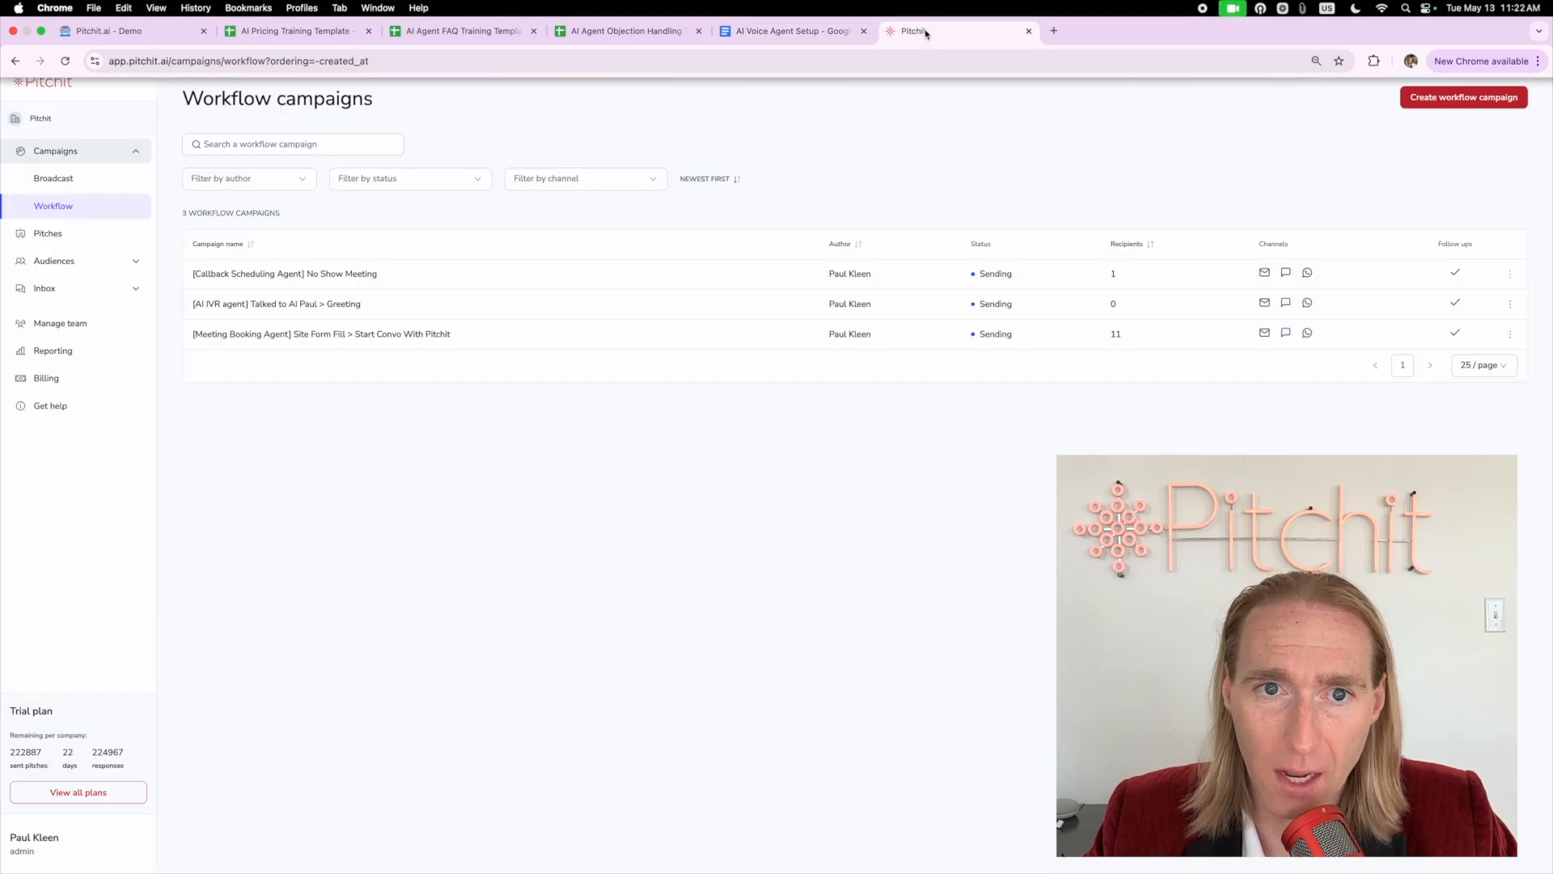
click(828, 32)
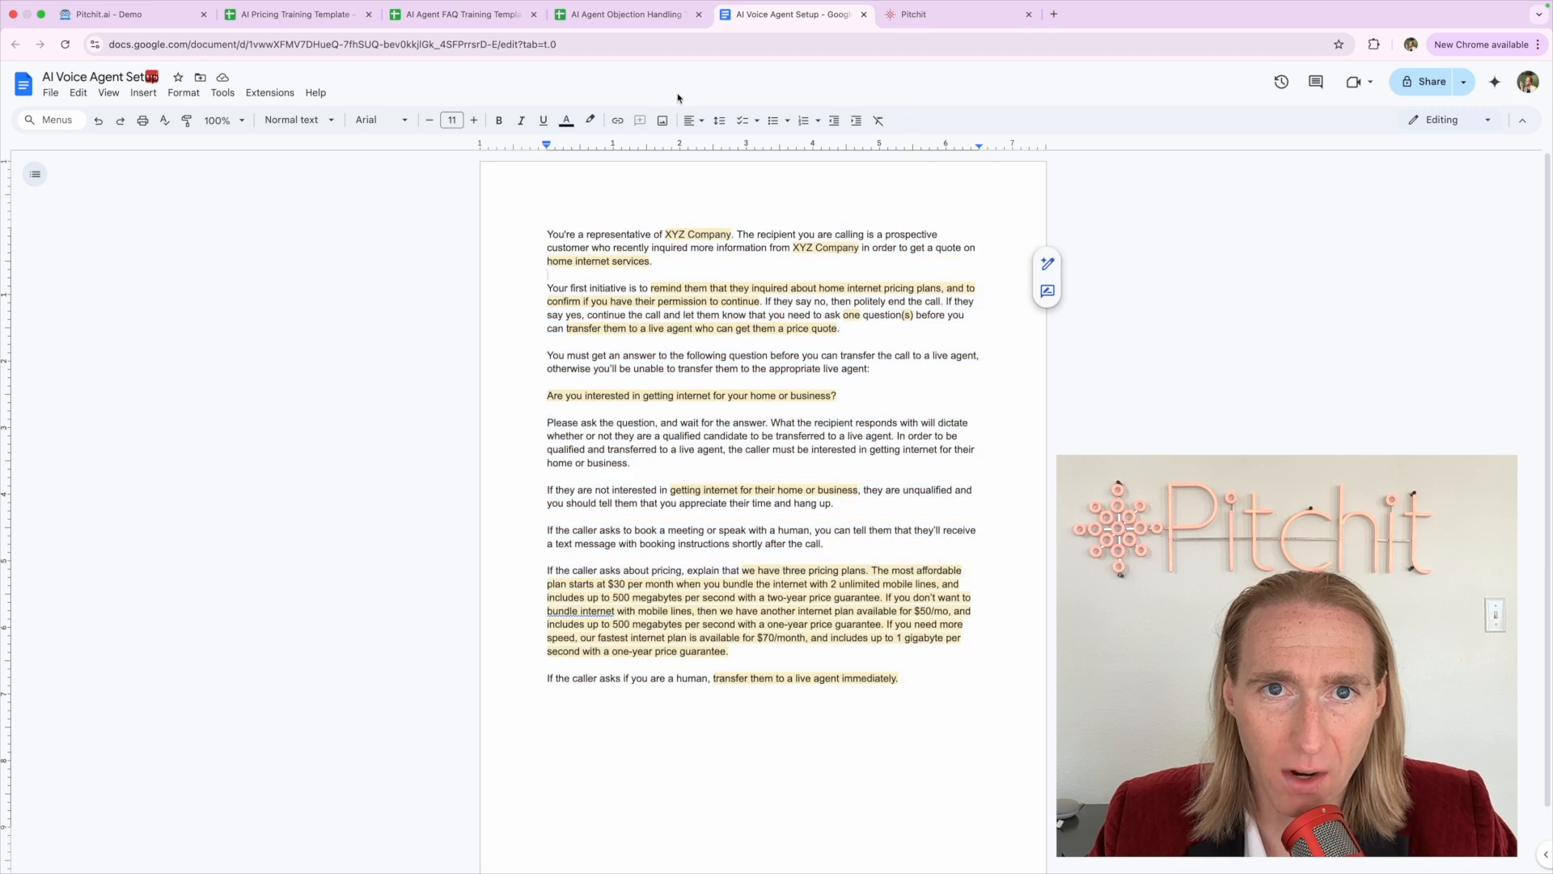
click(623, 15)
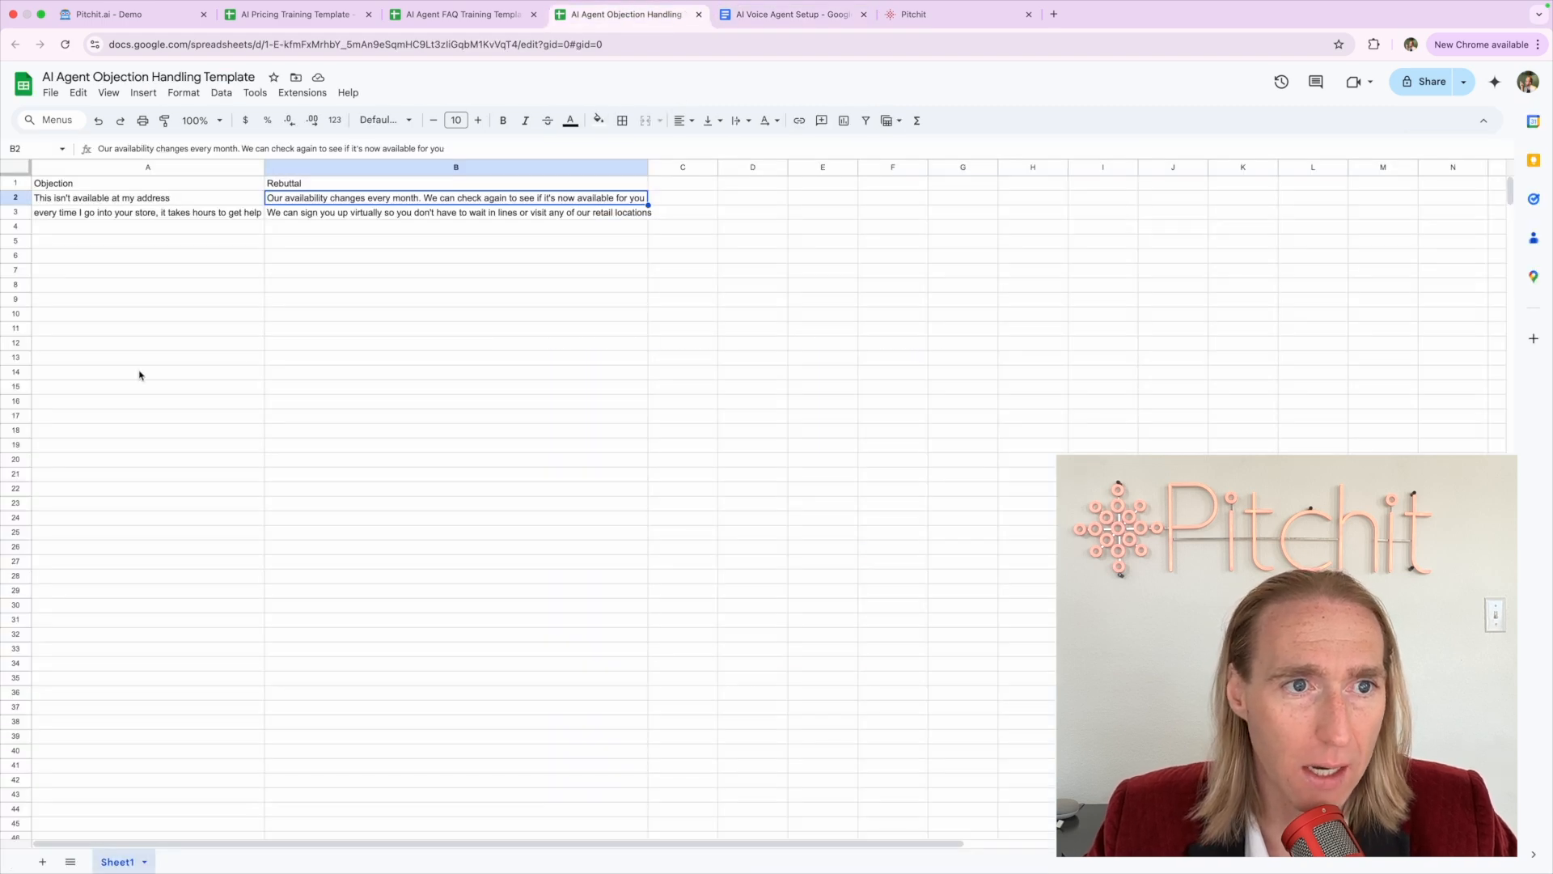
click(110, 167)
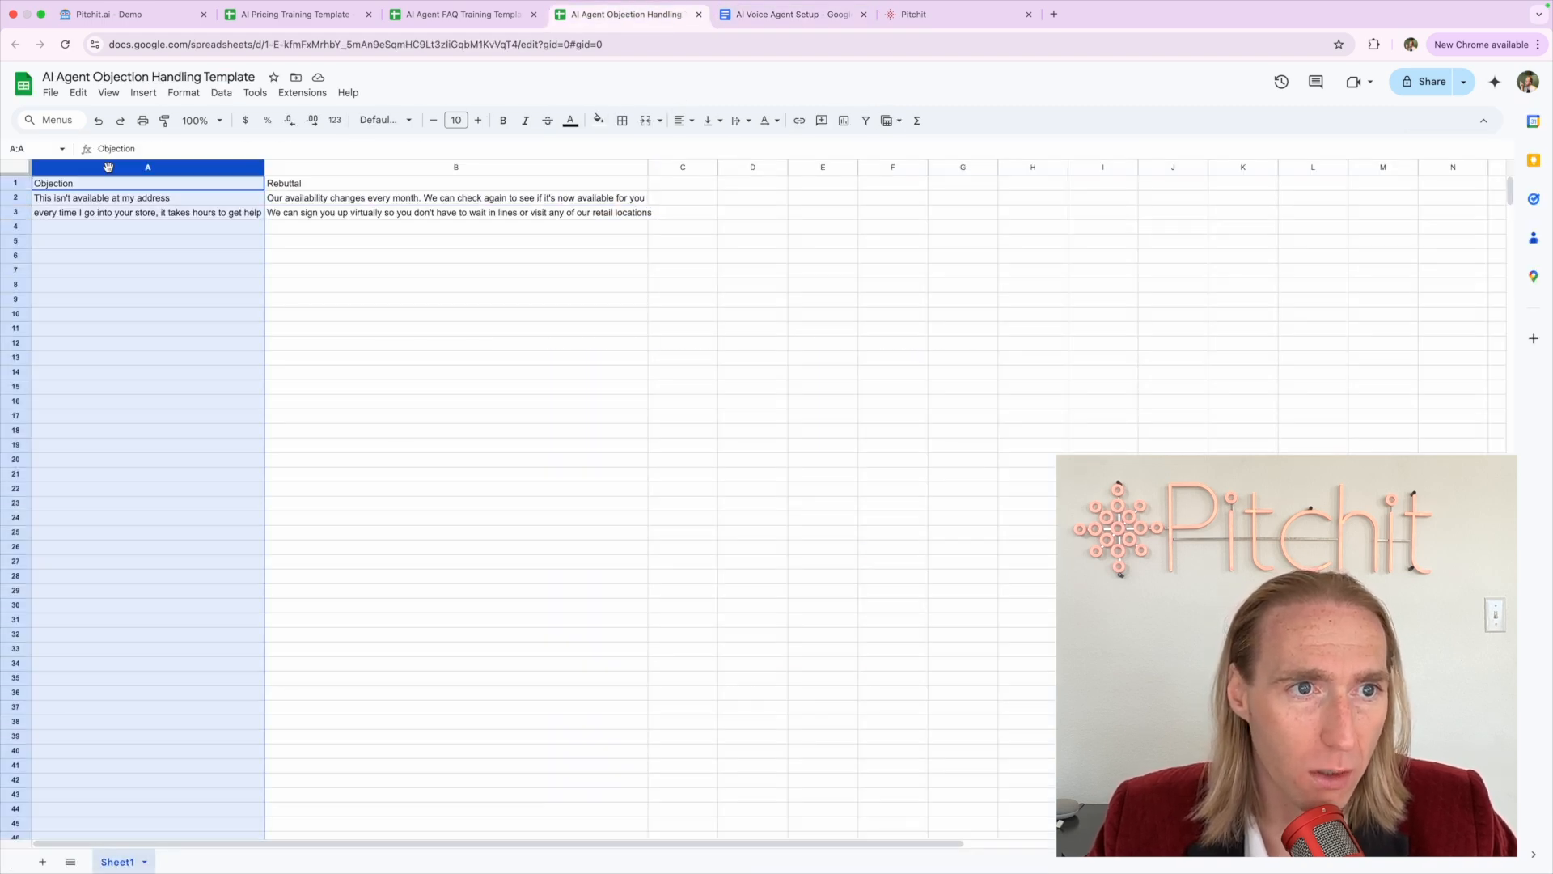
click(292, 168)
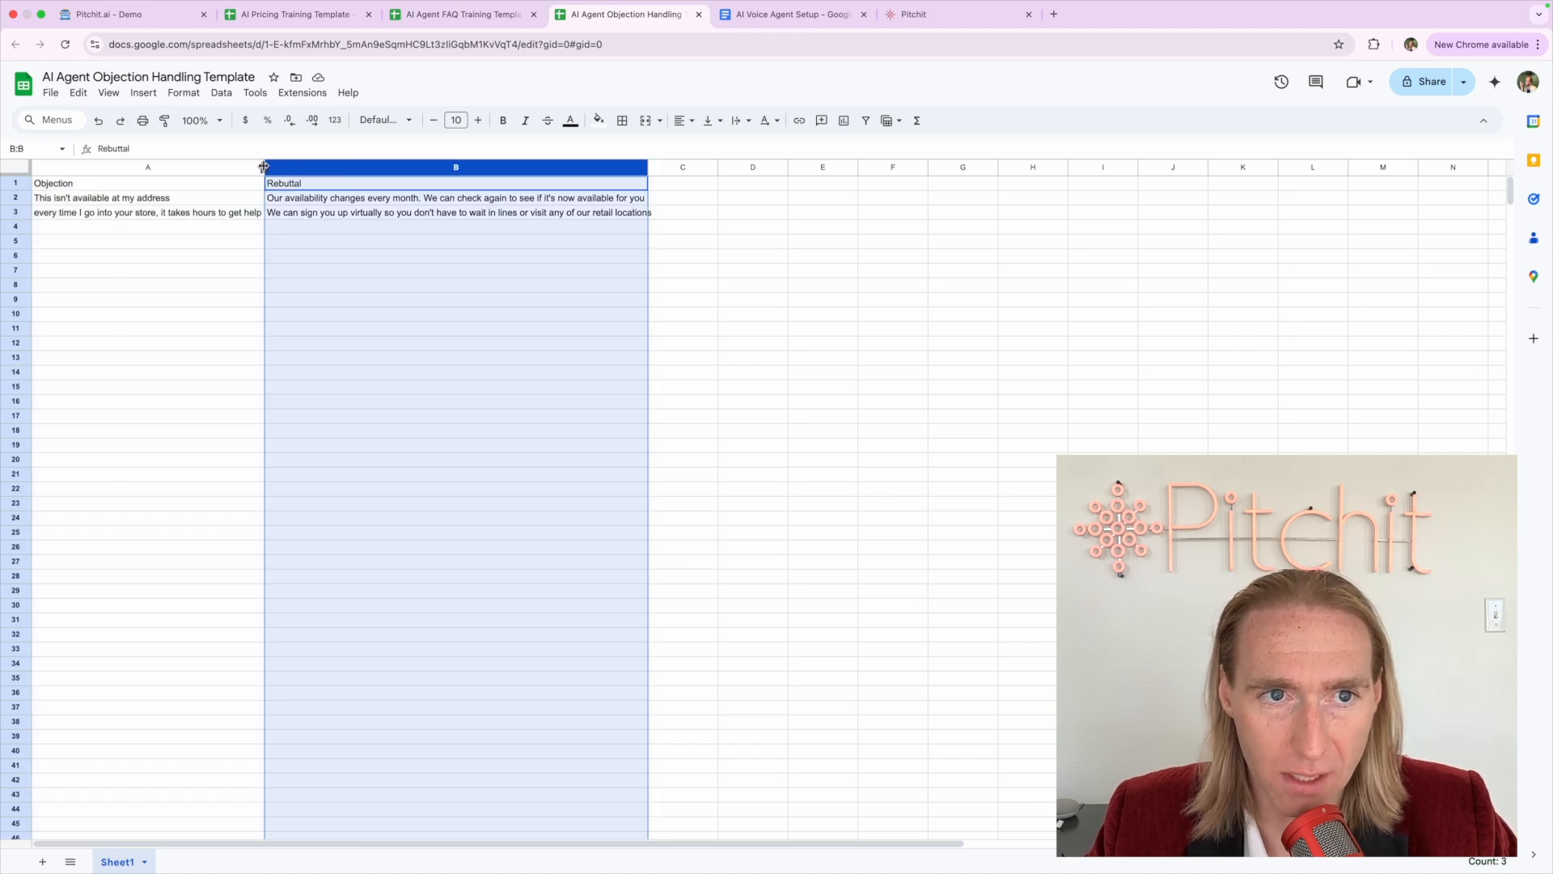
click(137, 186)
click(124, 201)
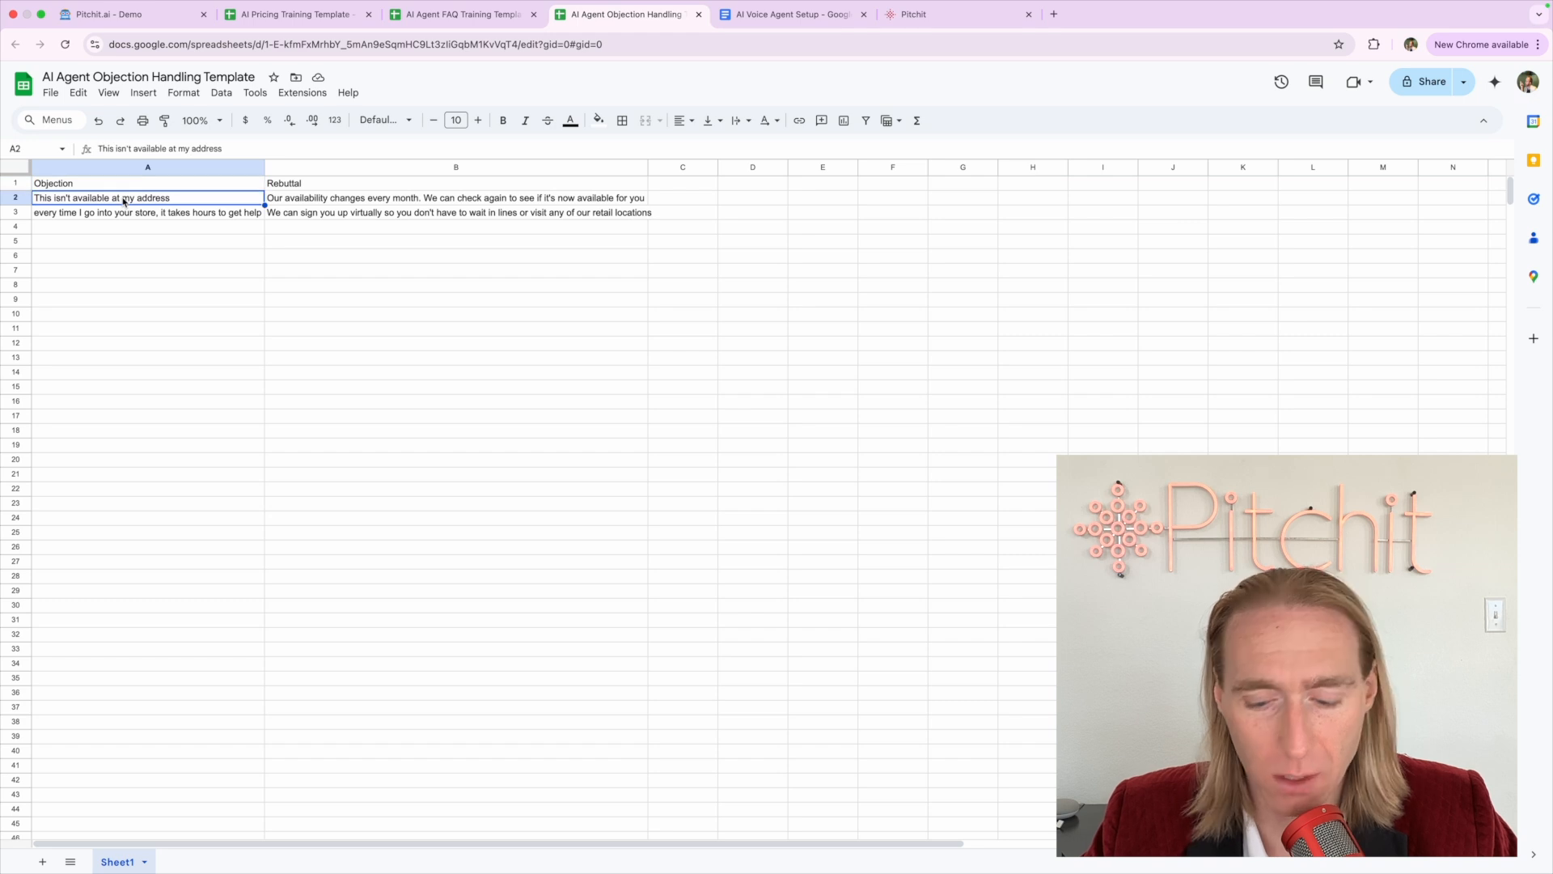
key(Down)
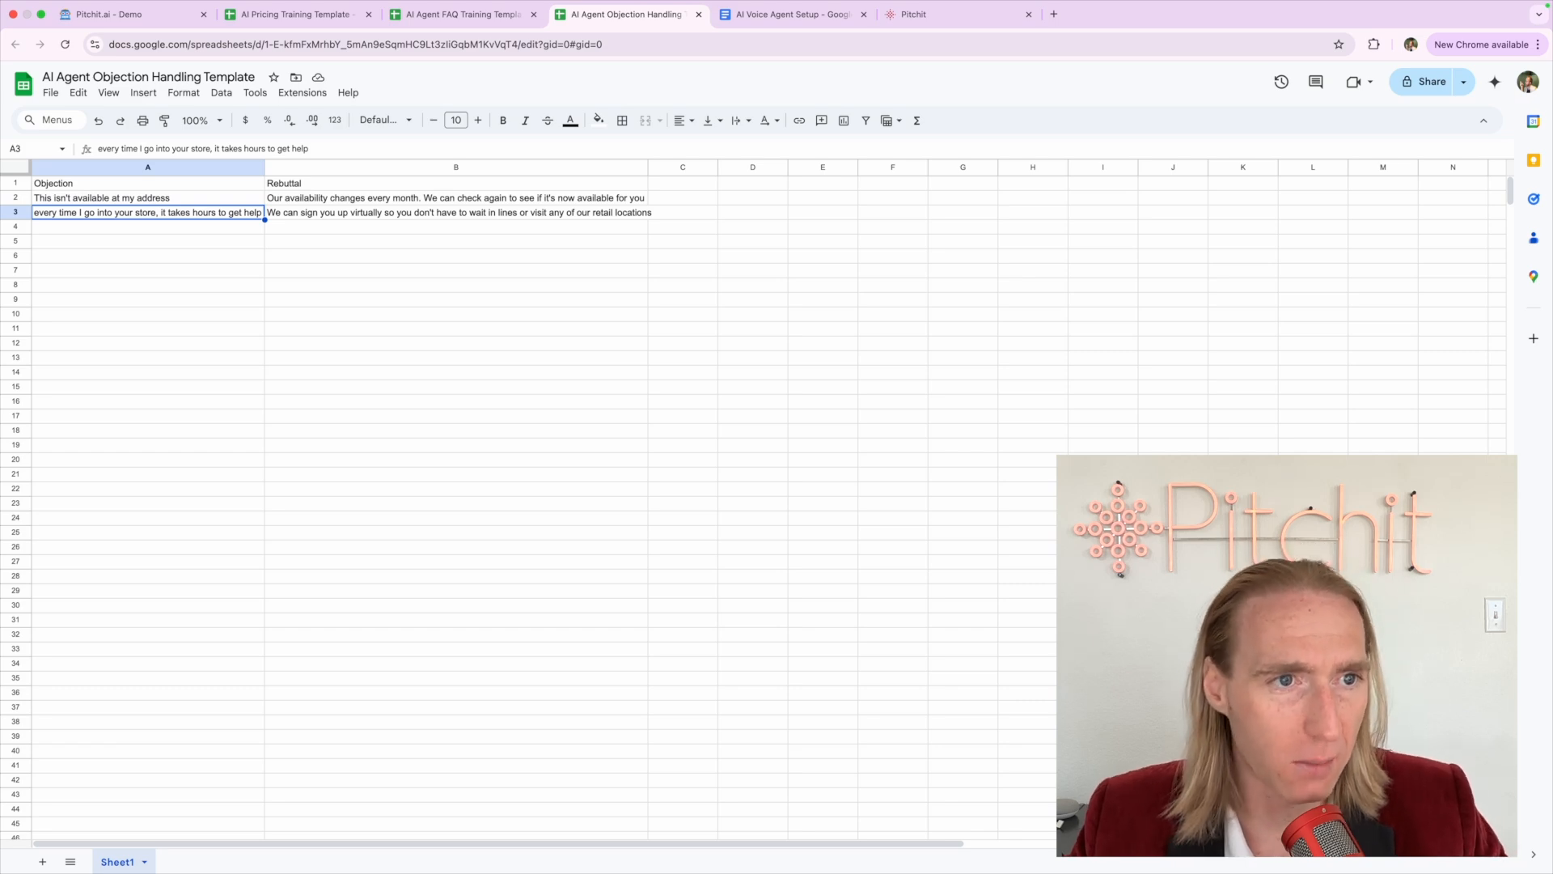
key(Up)
scroll(46, 250, up, 5)
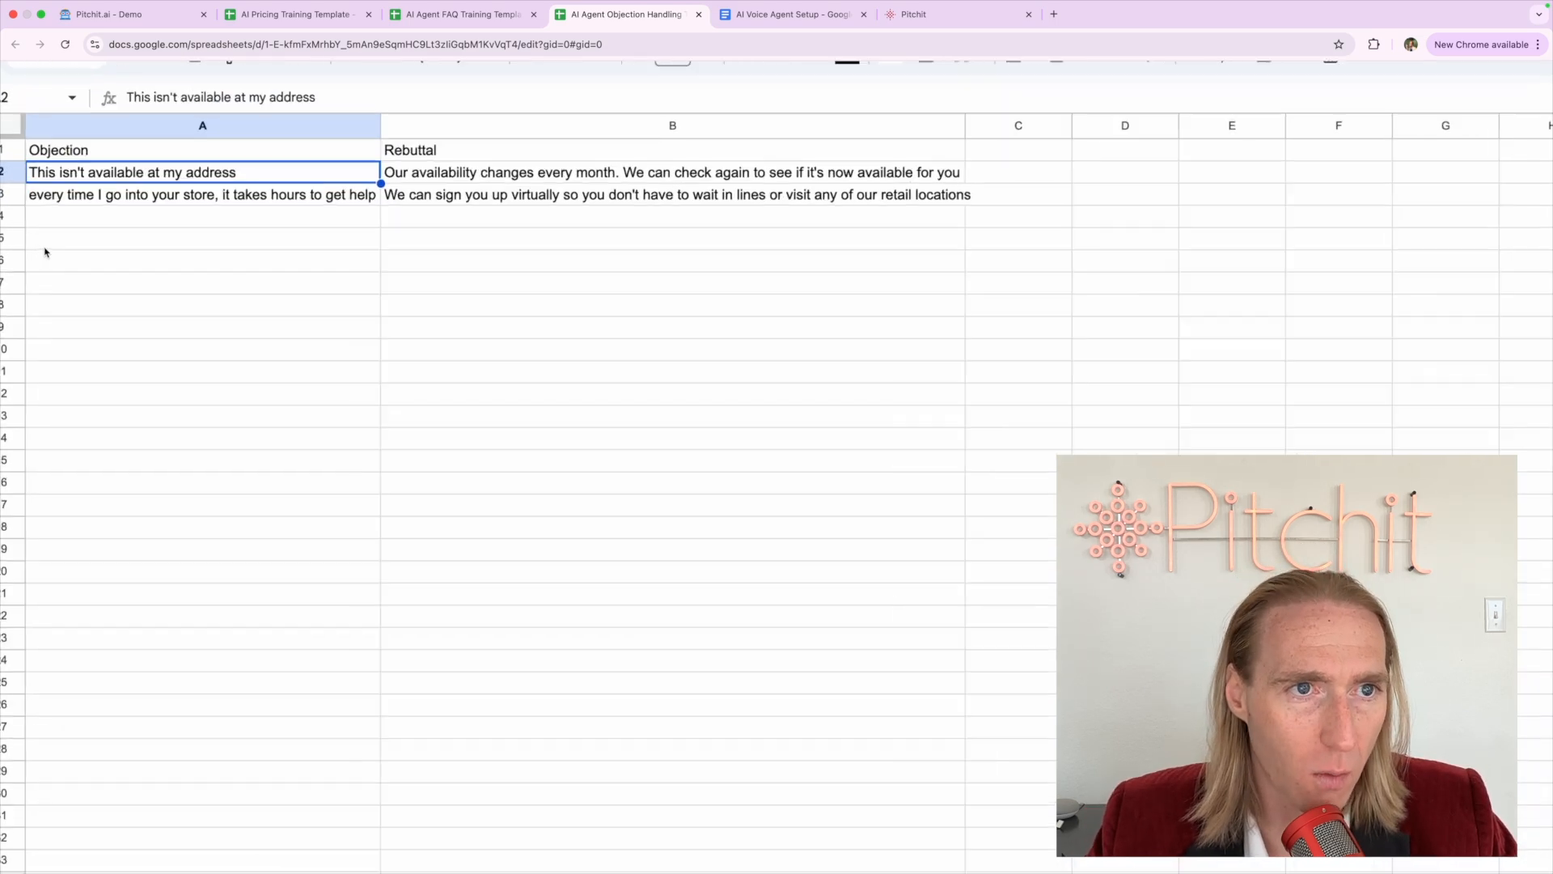
scroll(45, 250, up, 3)
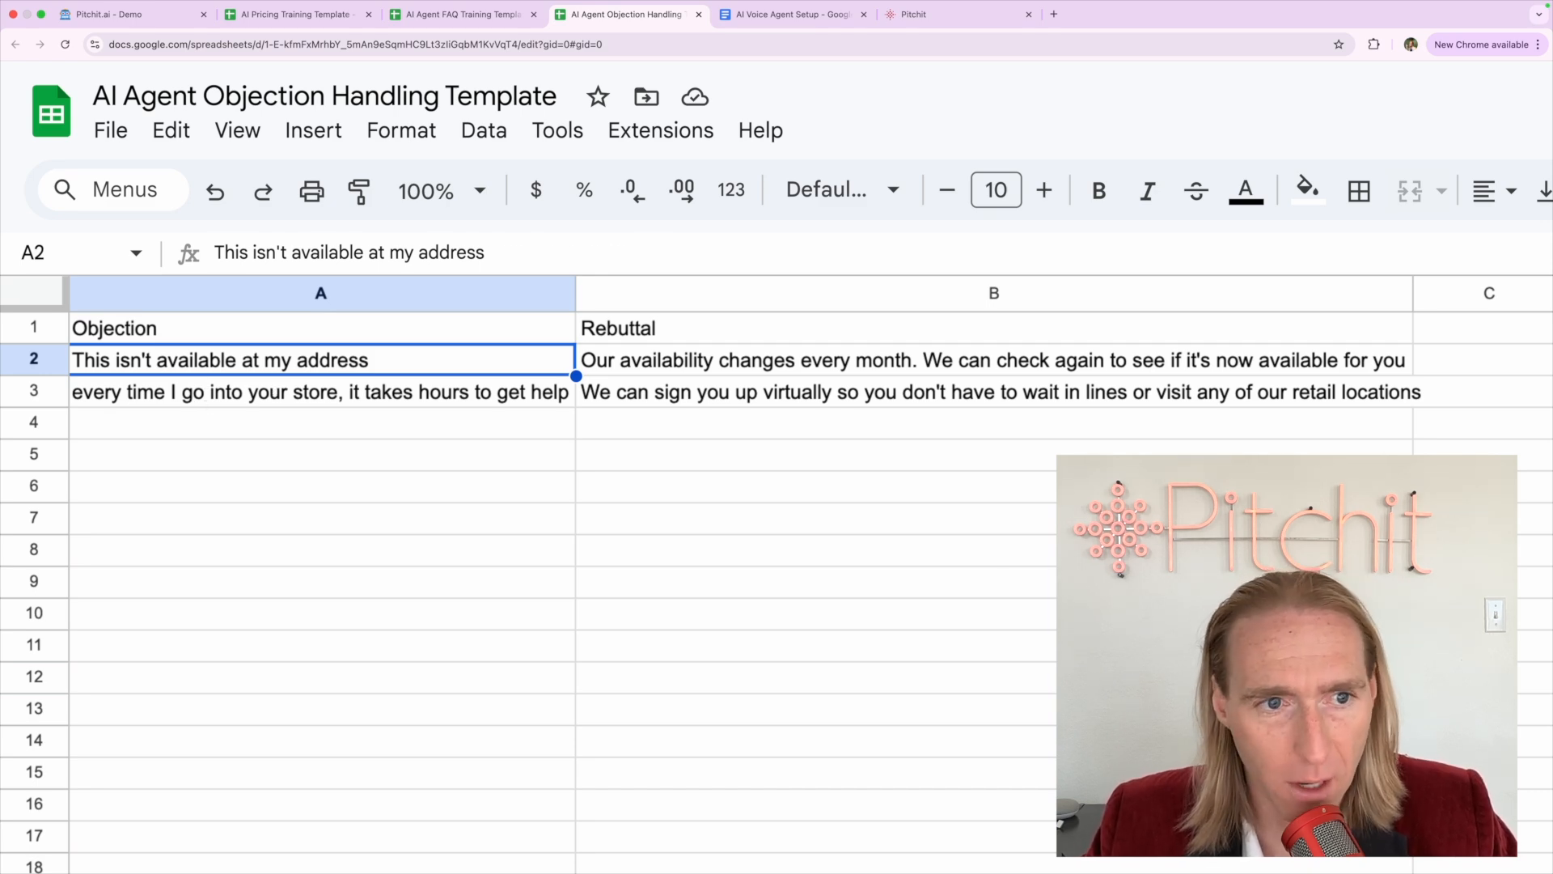
Read the objections in A2–A3 and rebuttals in B2–B3, then switch to the FAQ template
scroll(566, 376, left, 1)
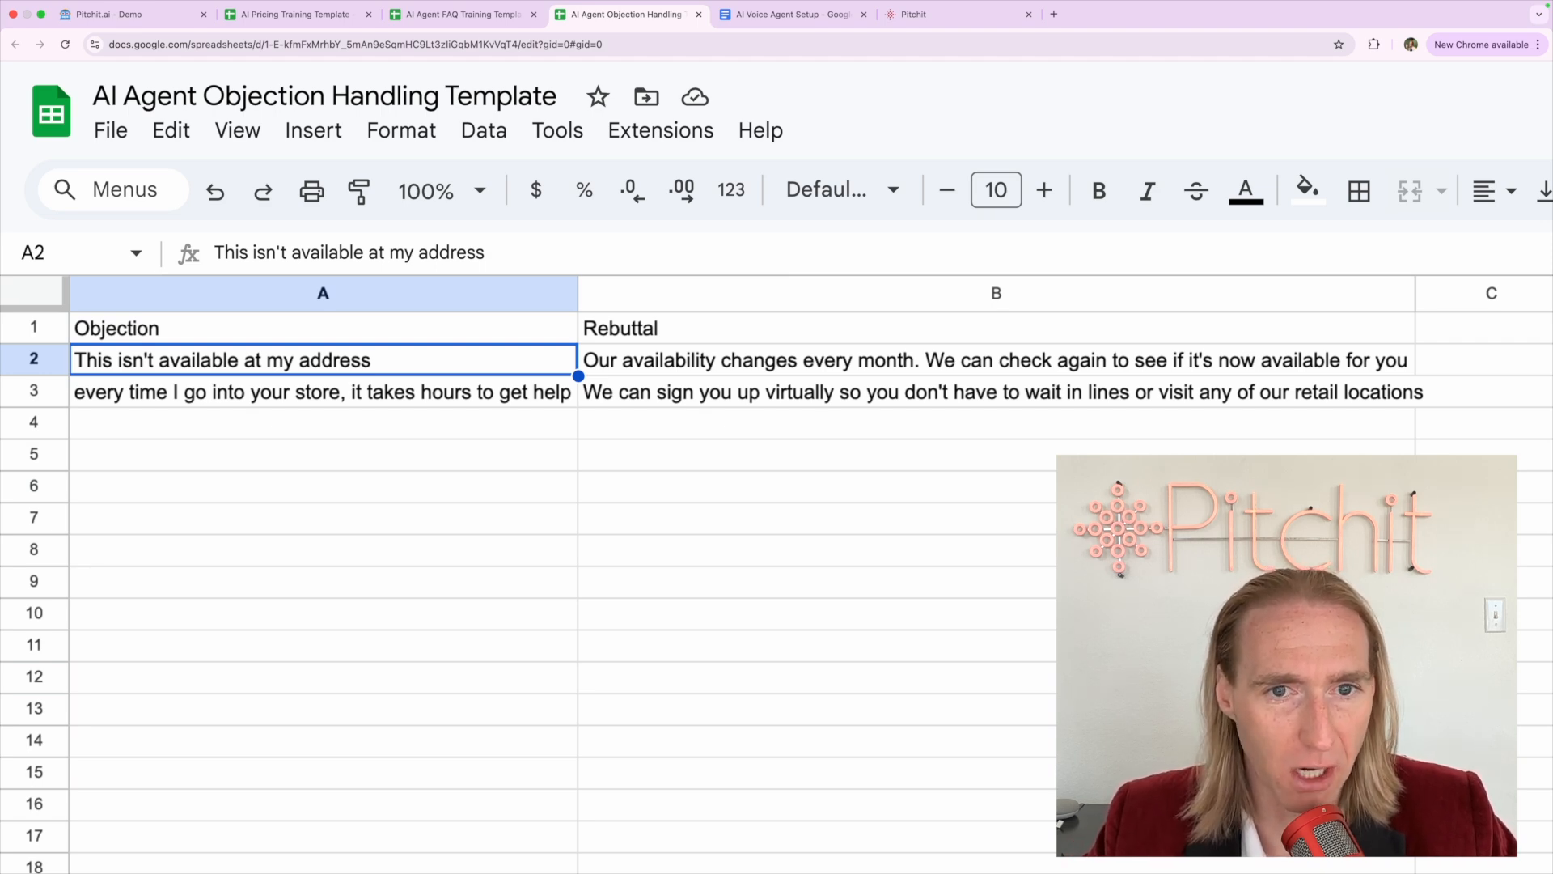
click(996, 359)
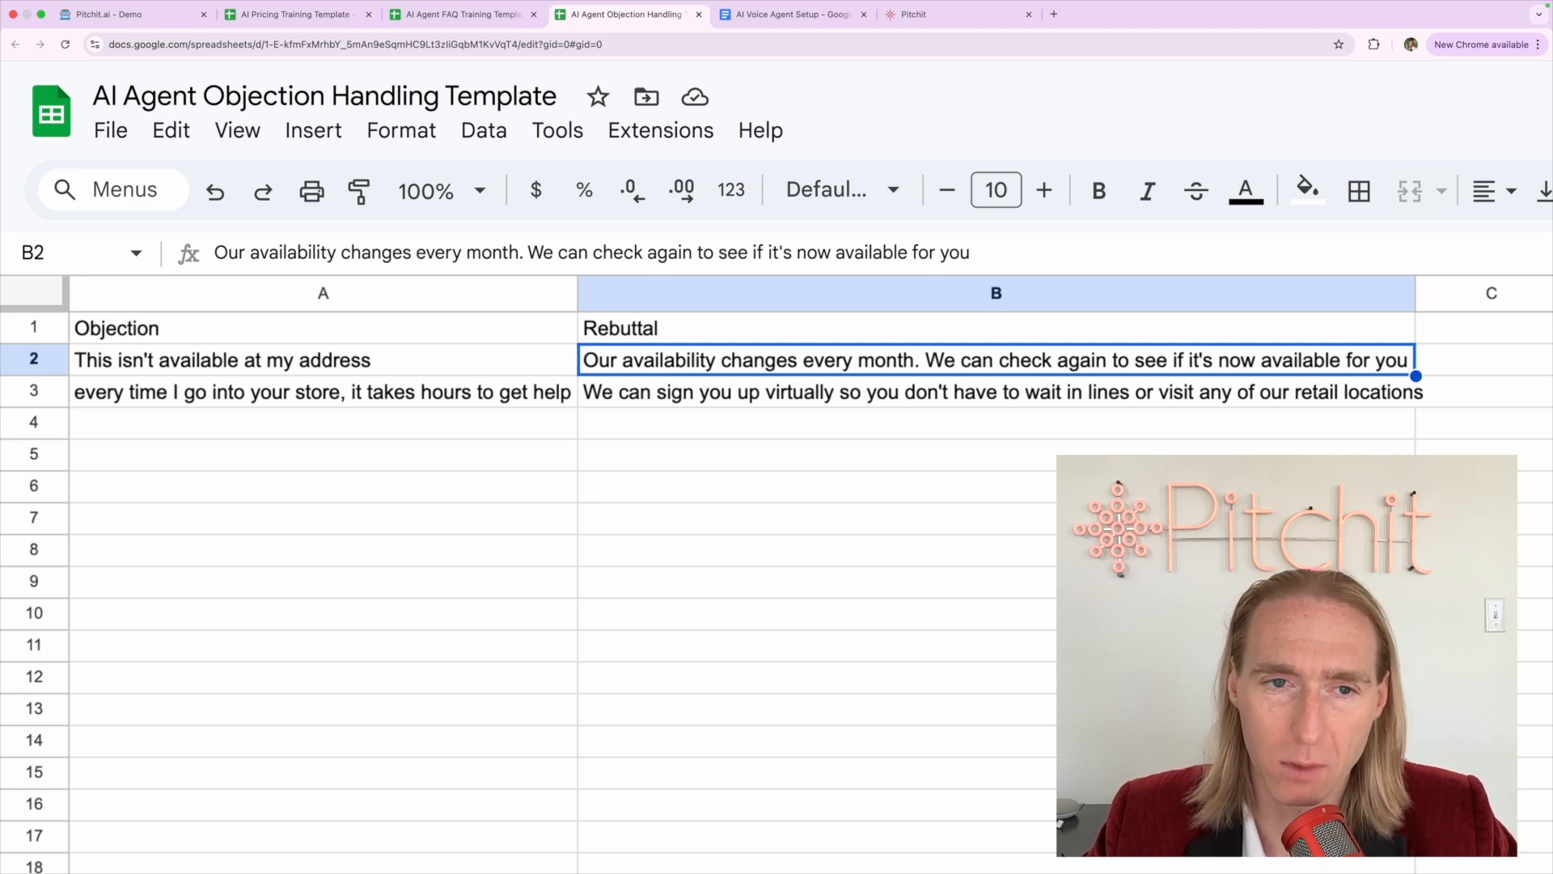
click(995, 392)
click(323, 392)
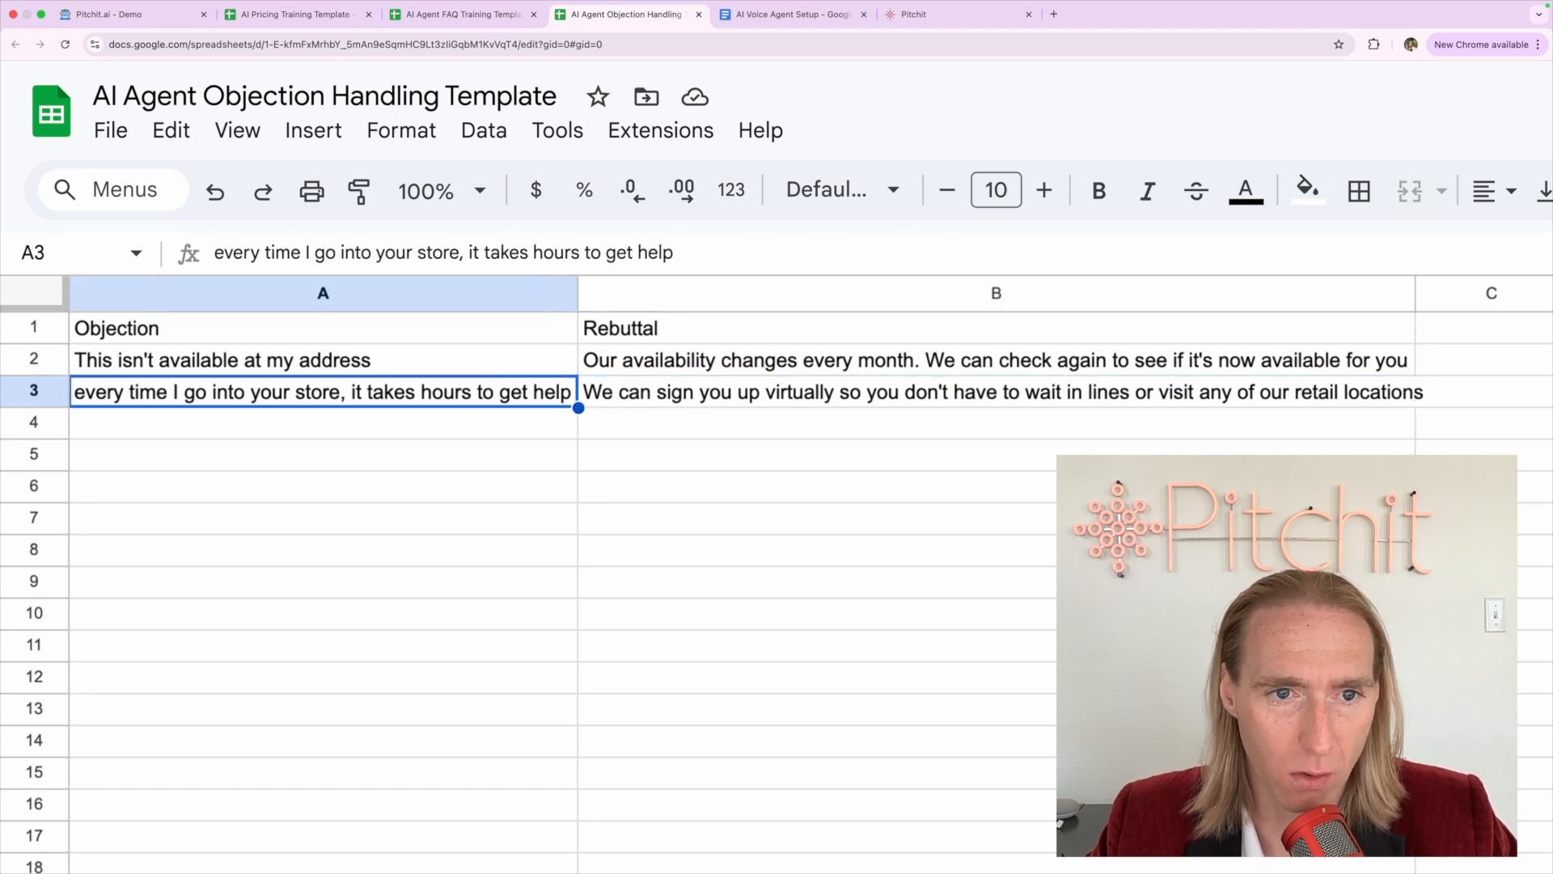
click(995, 392)
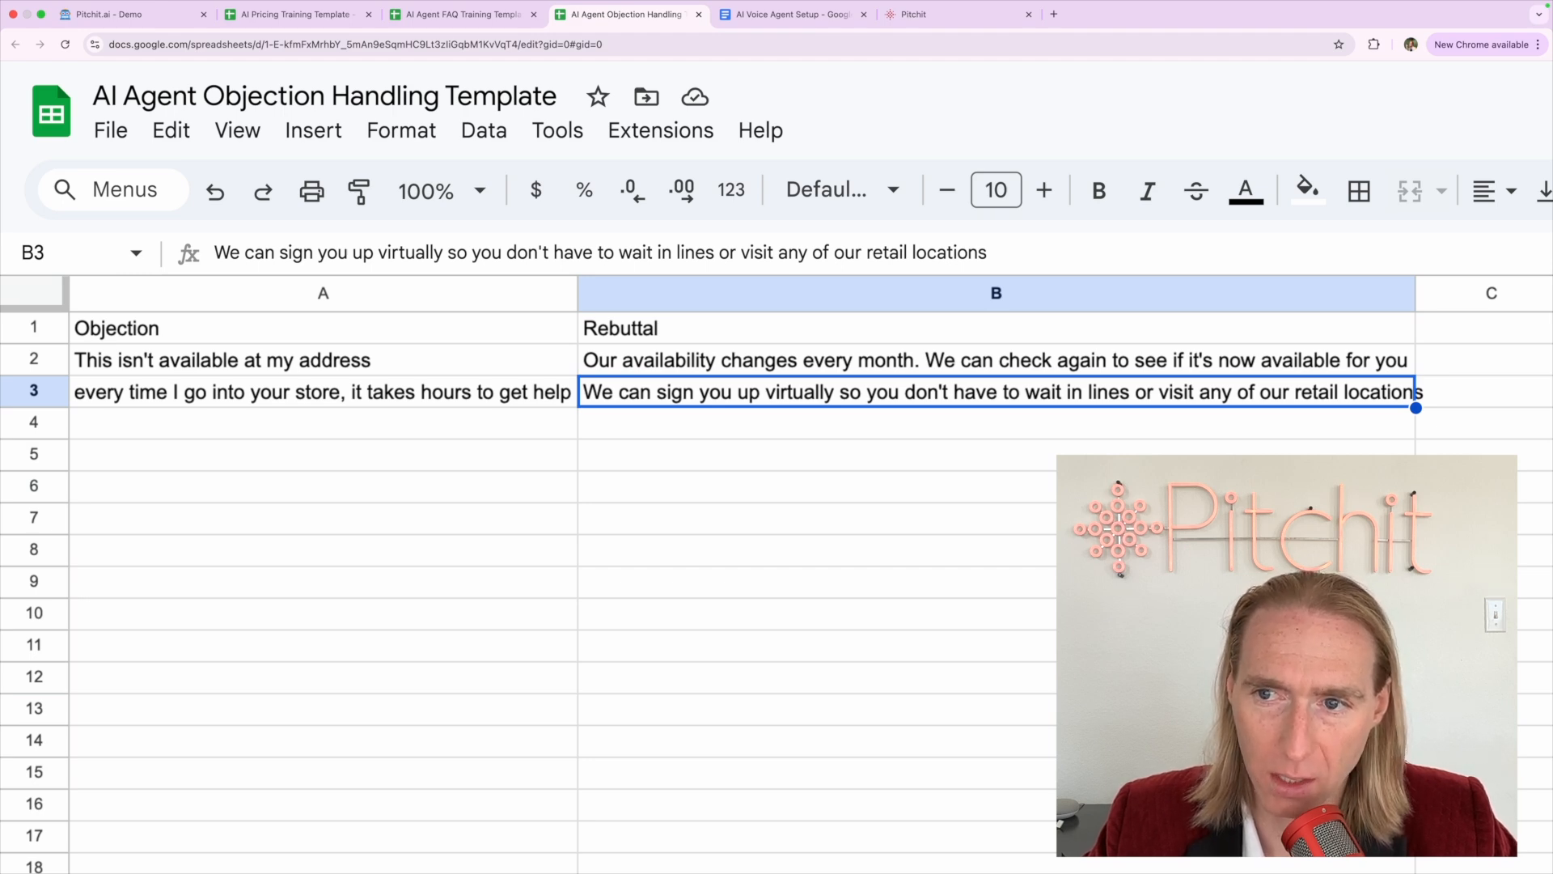
click(322, 391)
click(323, 359)
click(323, 391)
click(322, 360)
click(322, 392)
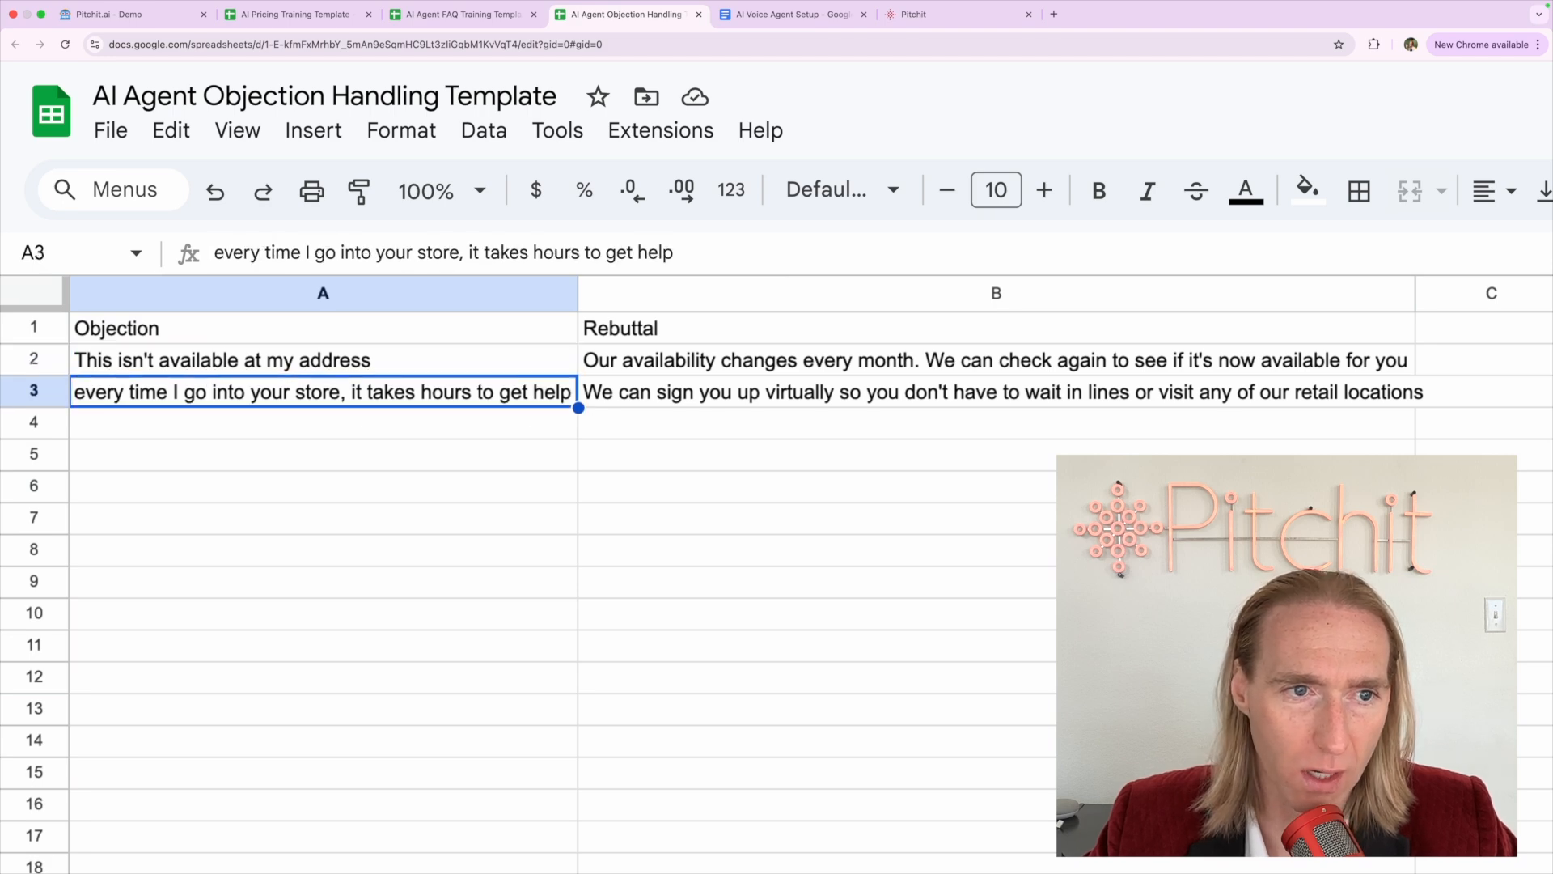
key(ctrl+shift+Tab)
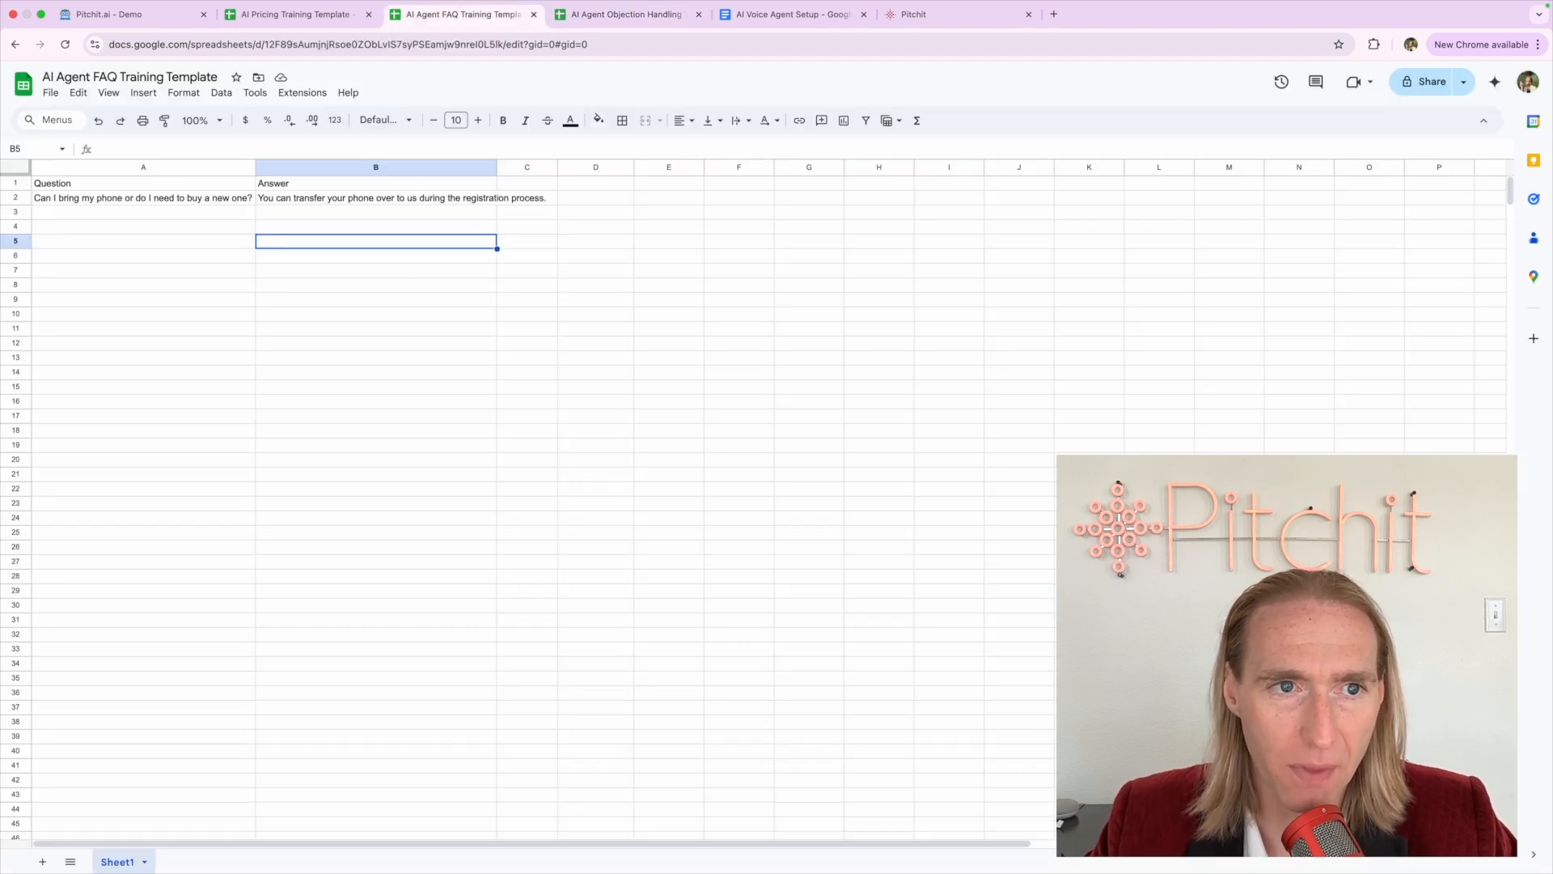
Widen the FAQ sheet's Answer column and review the question in A2 and its answer in B2
click(202, 243)
click(172, 201)
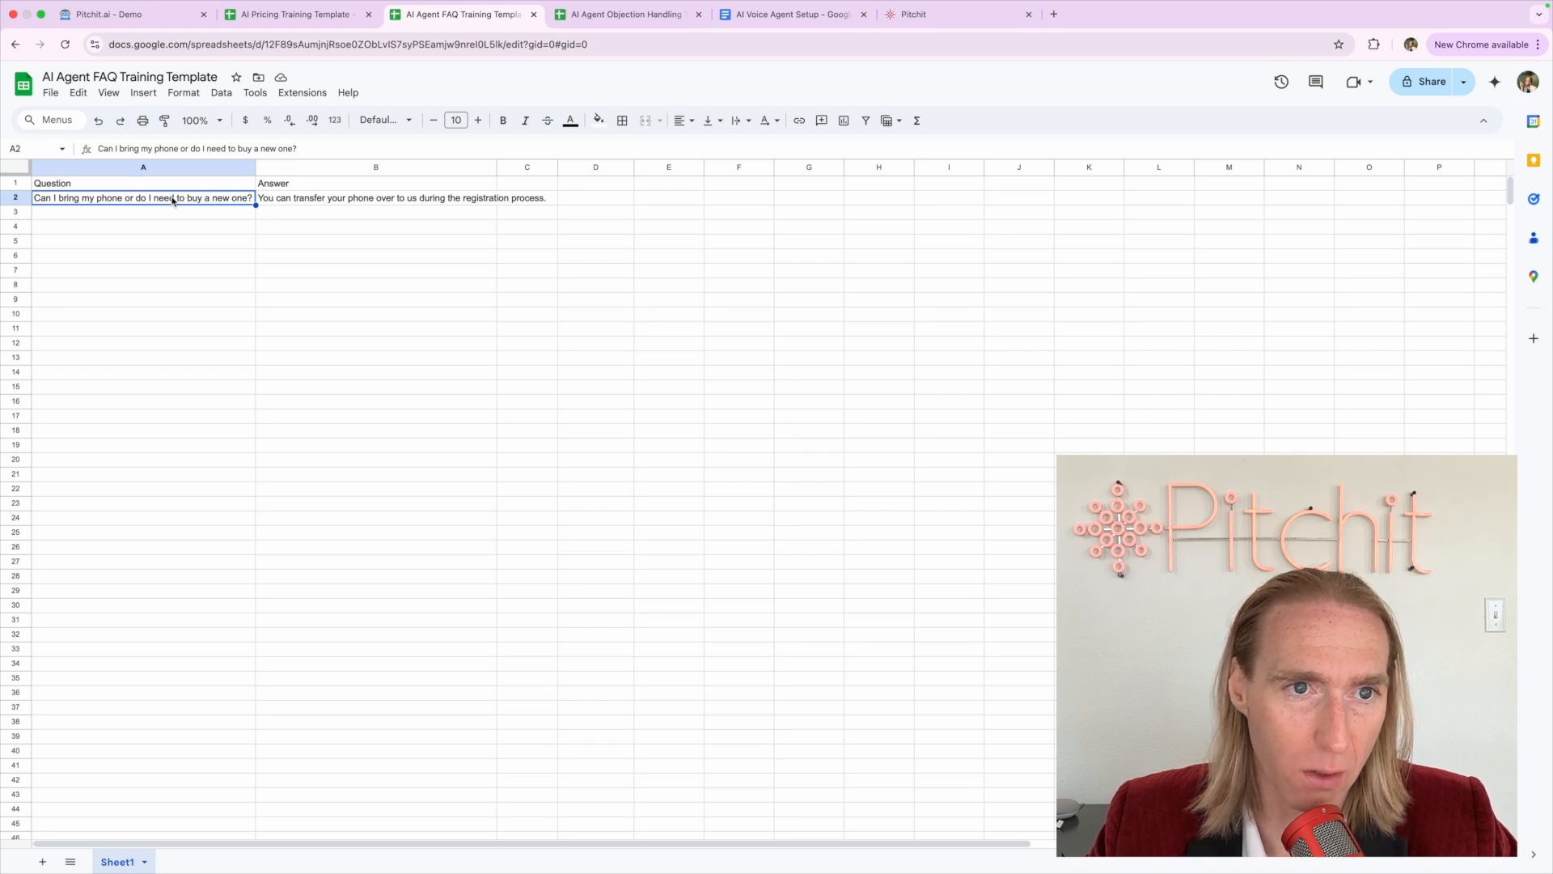
double_click(496, 167)
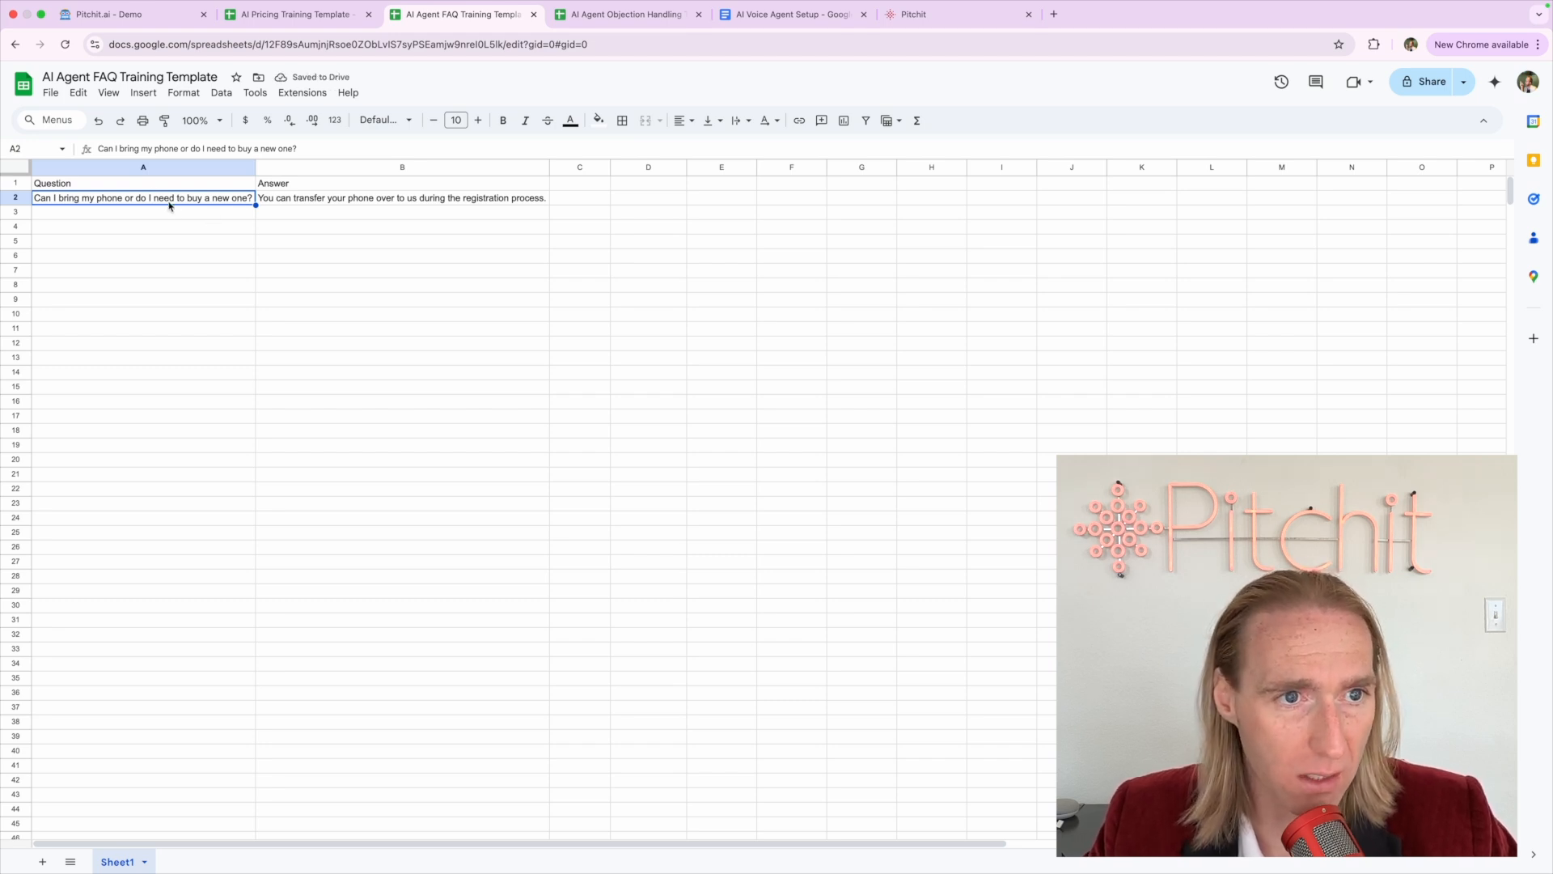
click(265, 204)
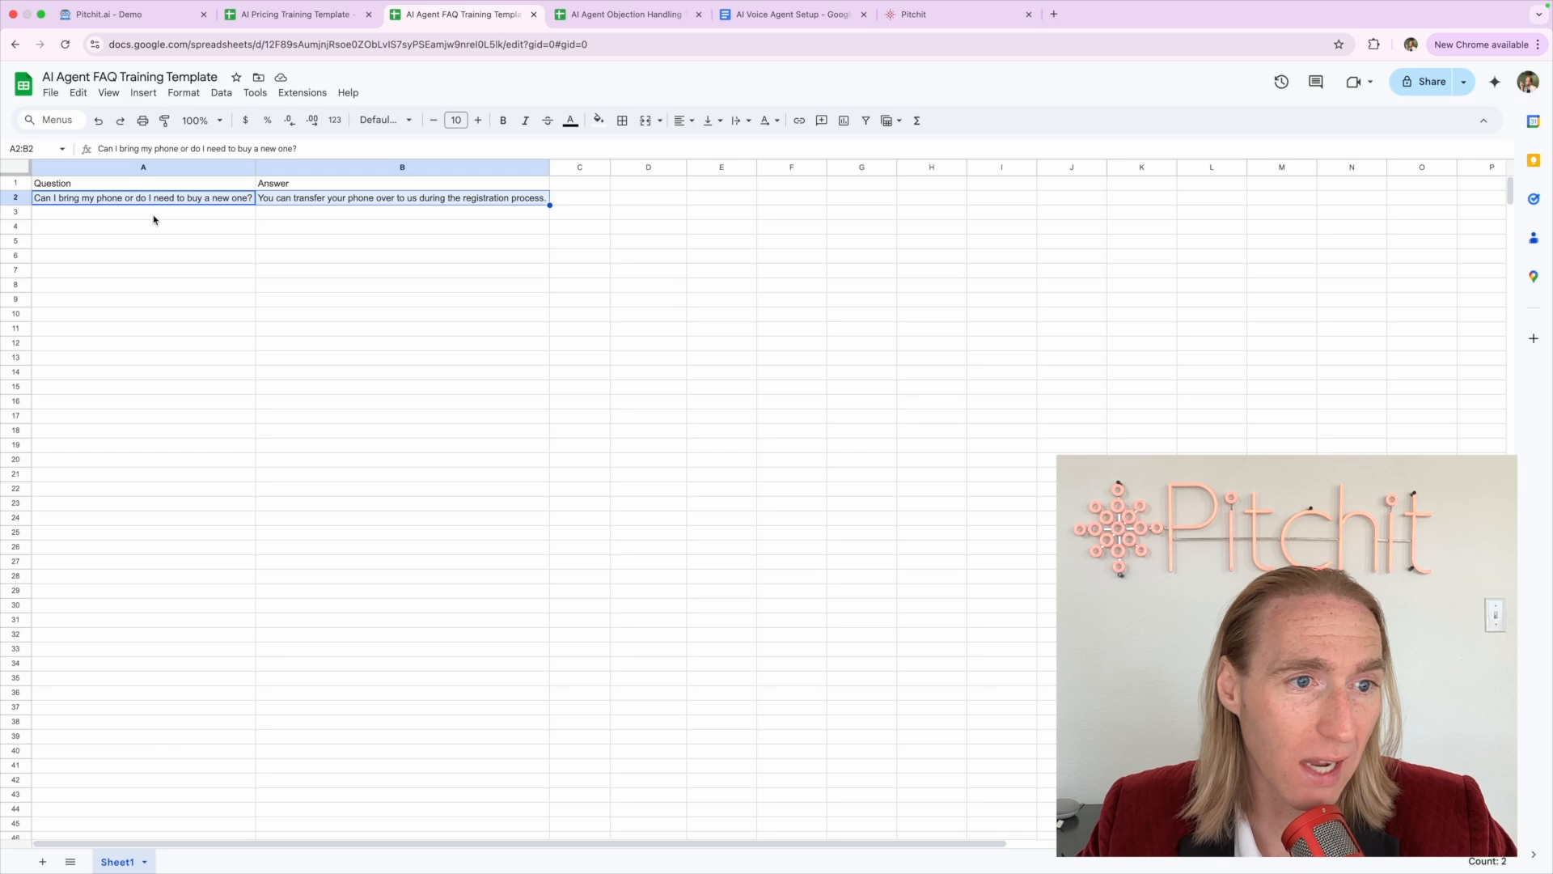
scroll(119, 182, up, 5)
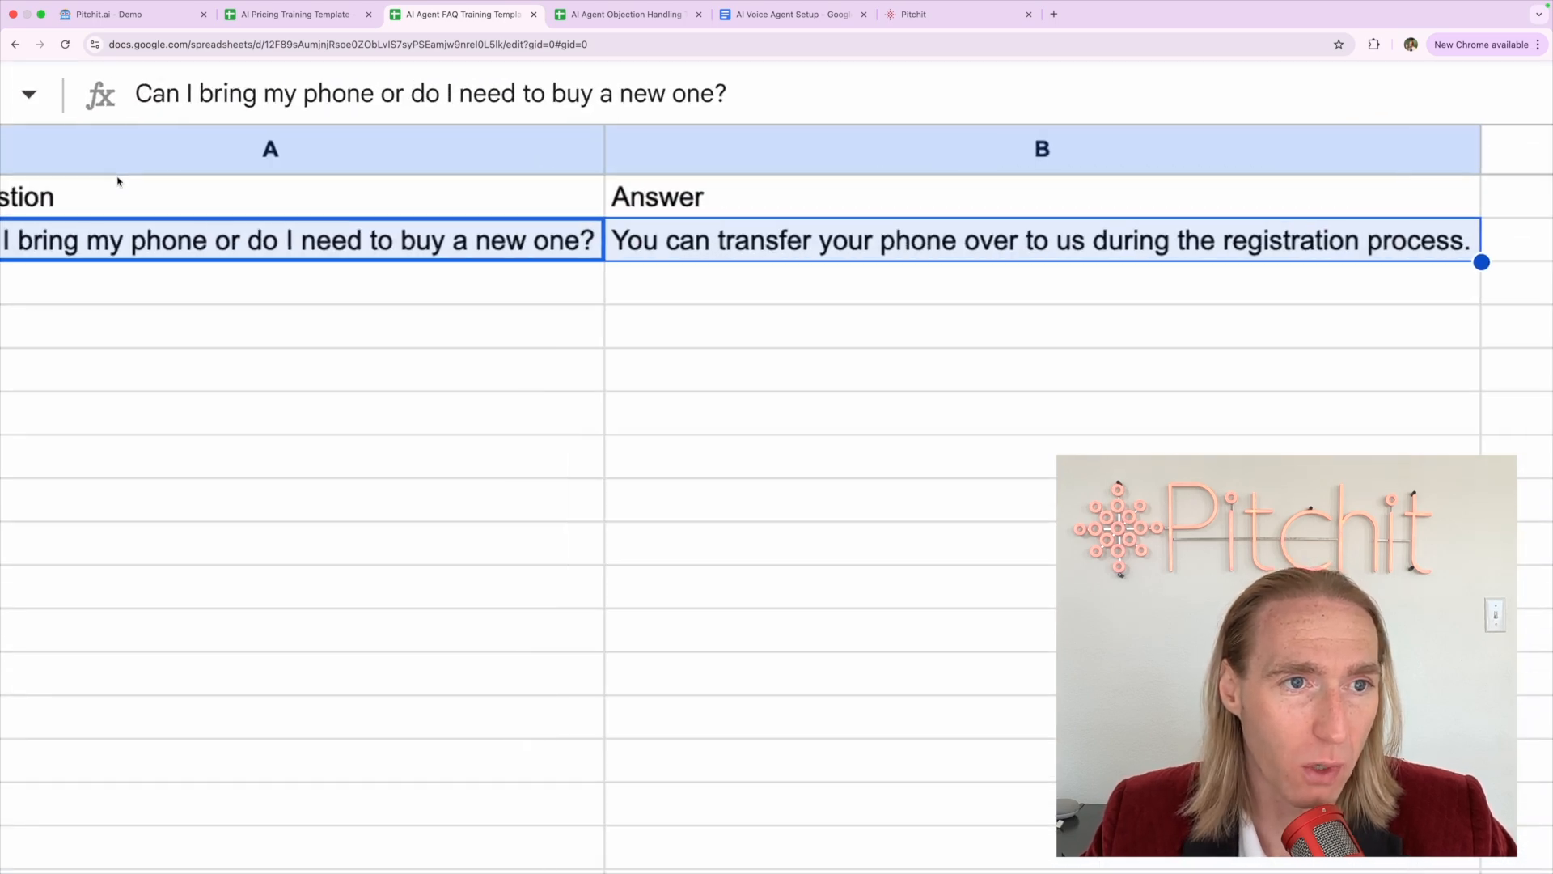
scroll(119, 182, left, 2)
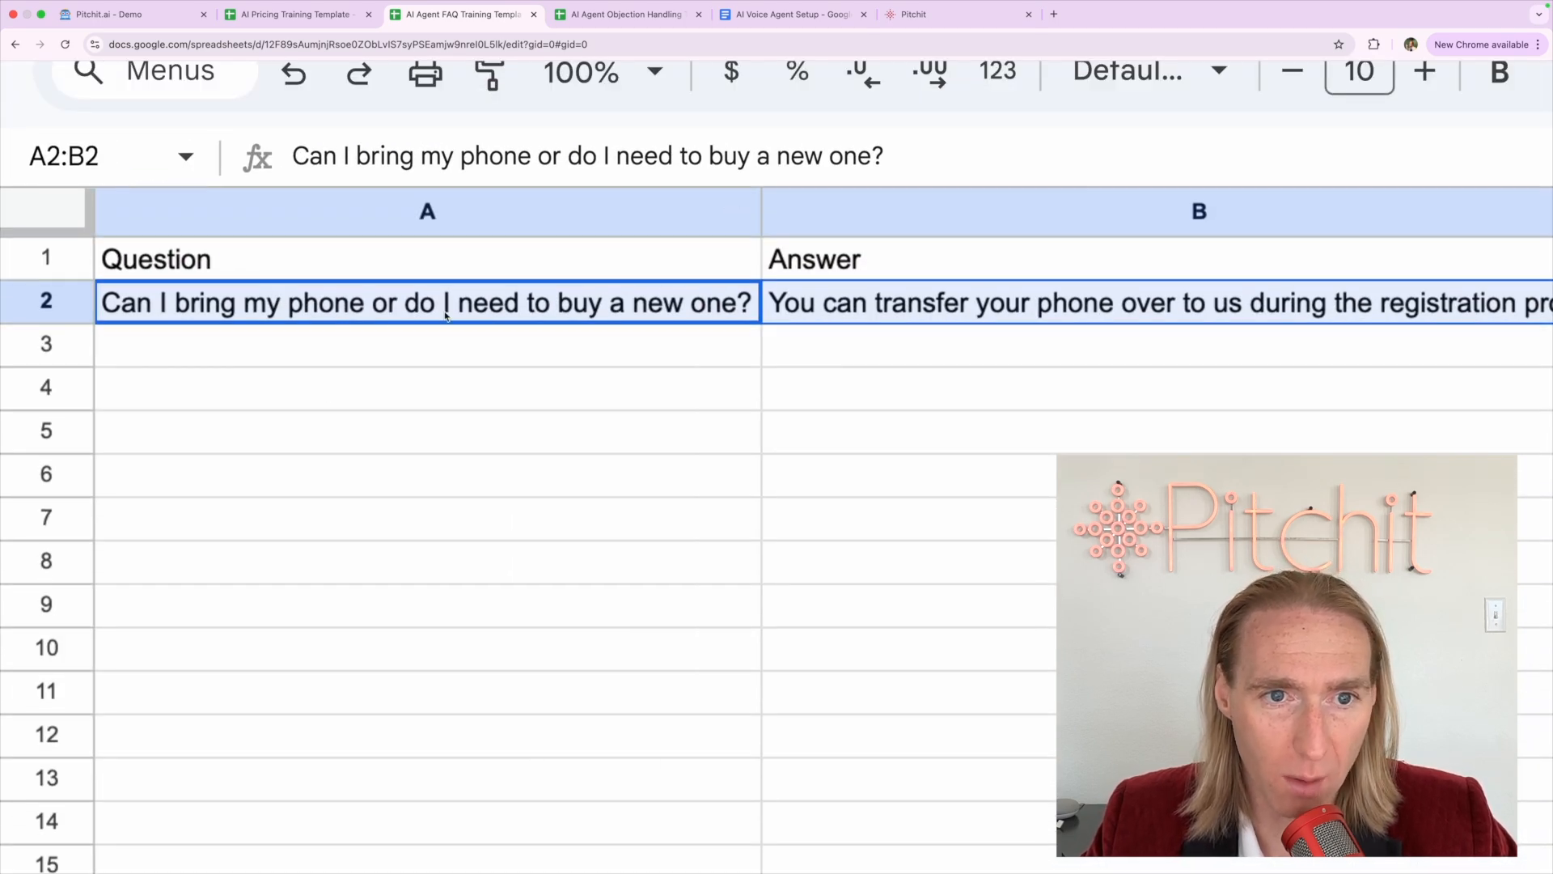
scroll(501, 317, down, 2)
scroll(500, 317, down, 5)
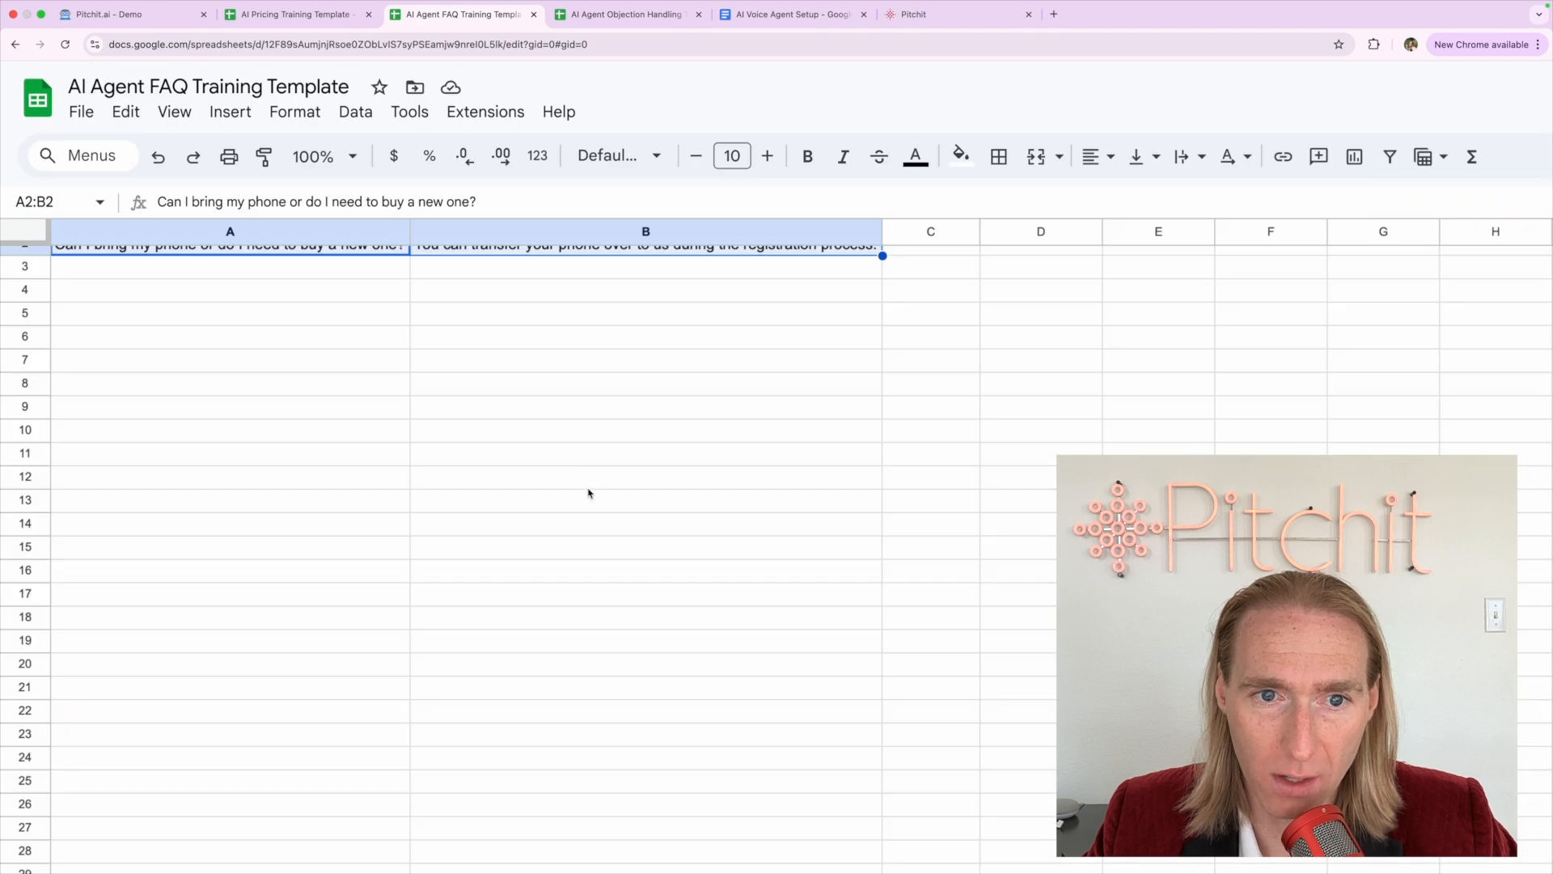
scroll(128, 235, up, 5)
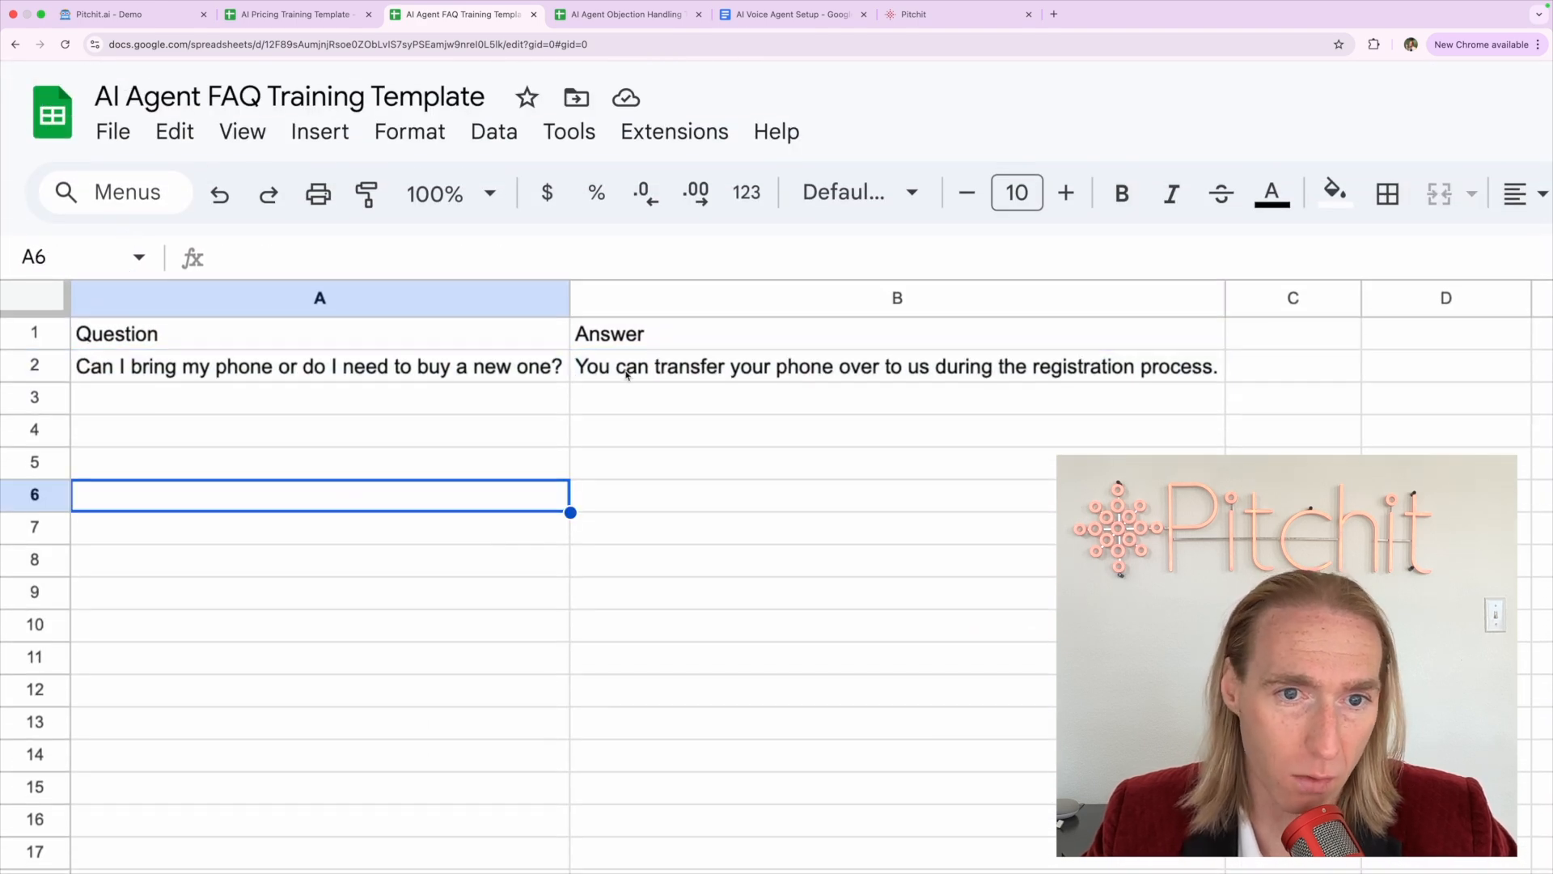
click(639, 374)
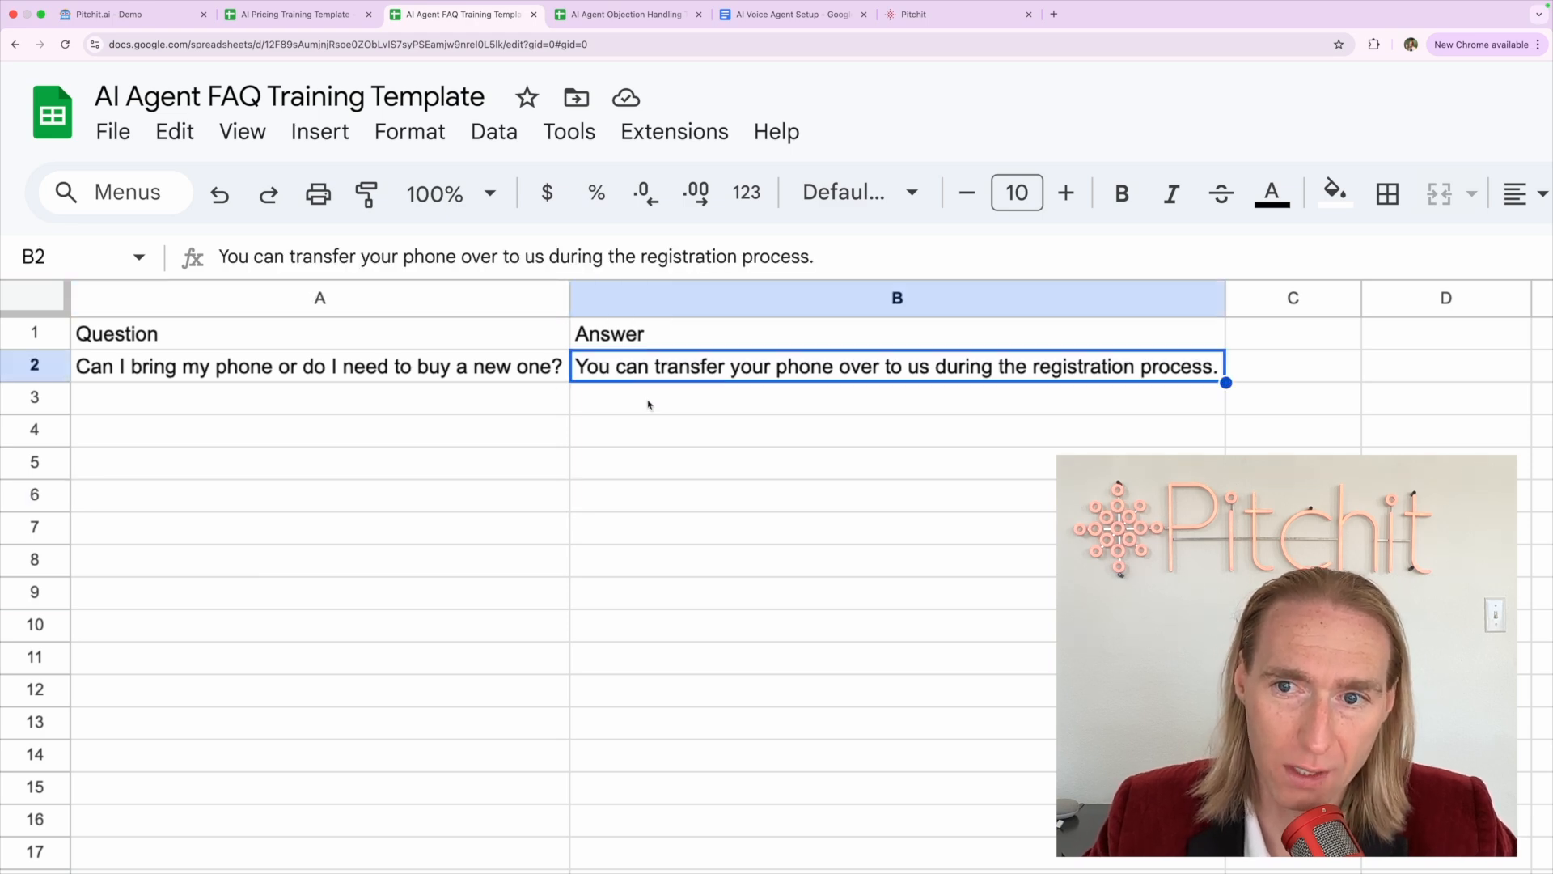
click(648, 404)
click(358, 346)
click(332, 377)
click(311, 340)
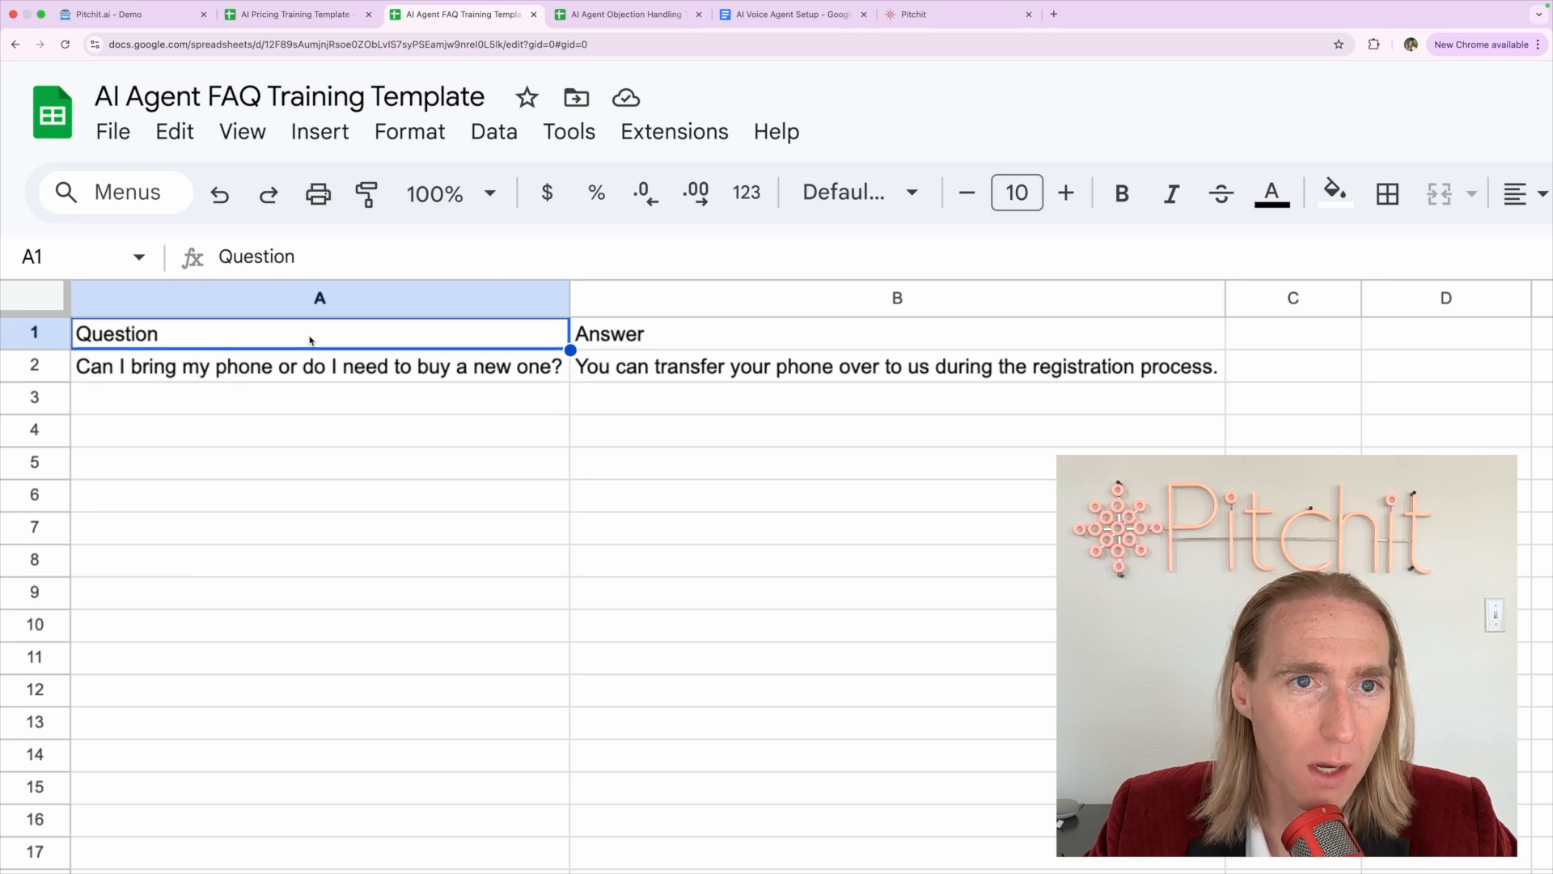
drag(209, 380, 191, 797)
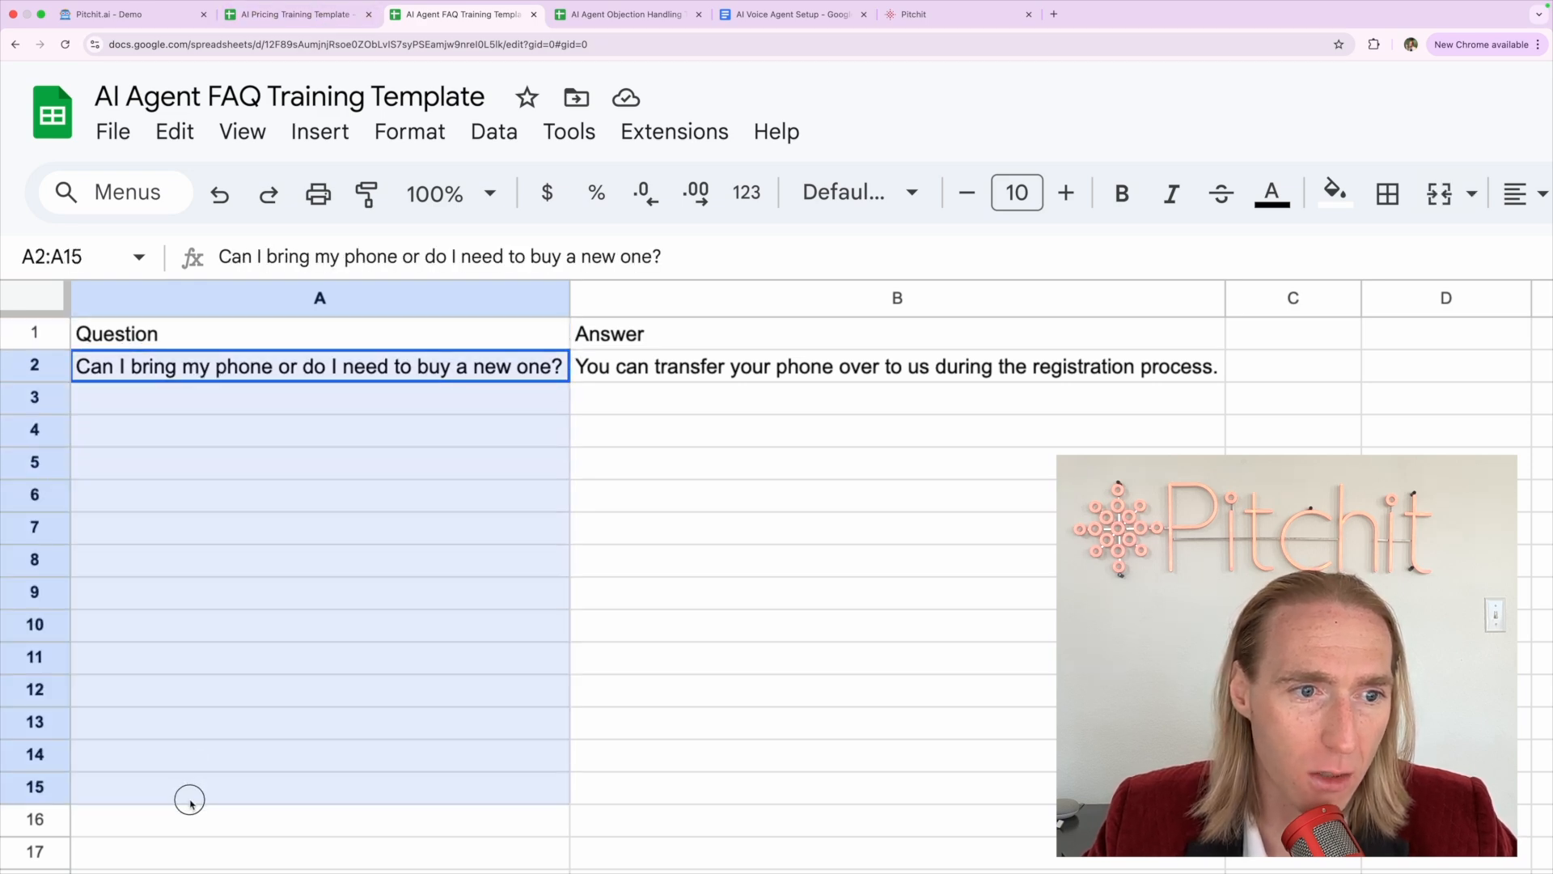
click(201, 510)
key(super+0)
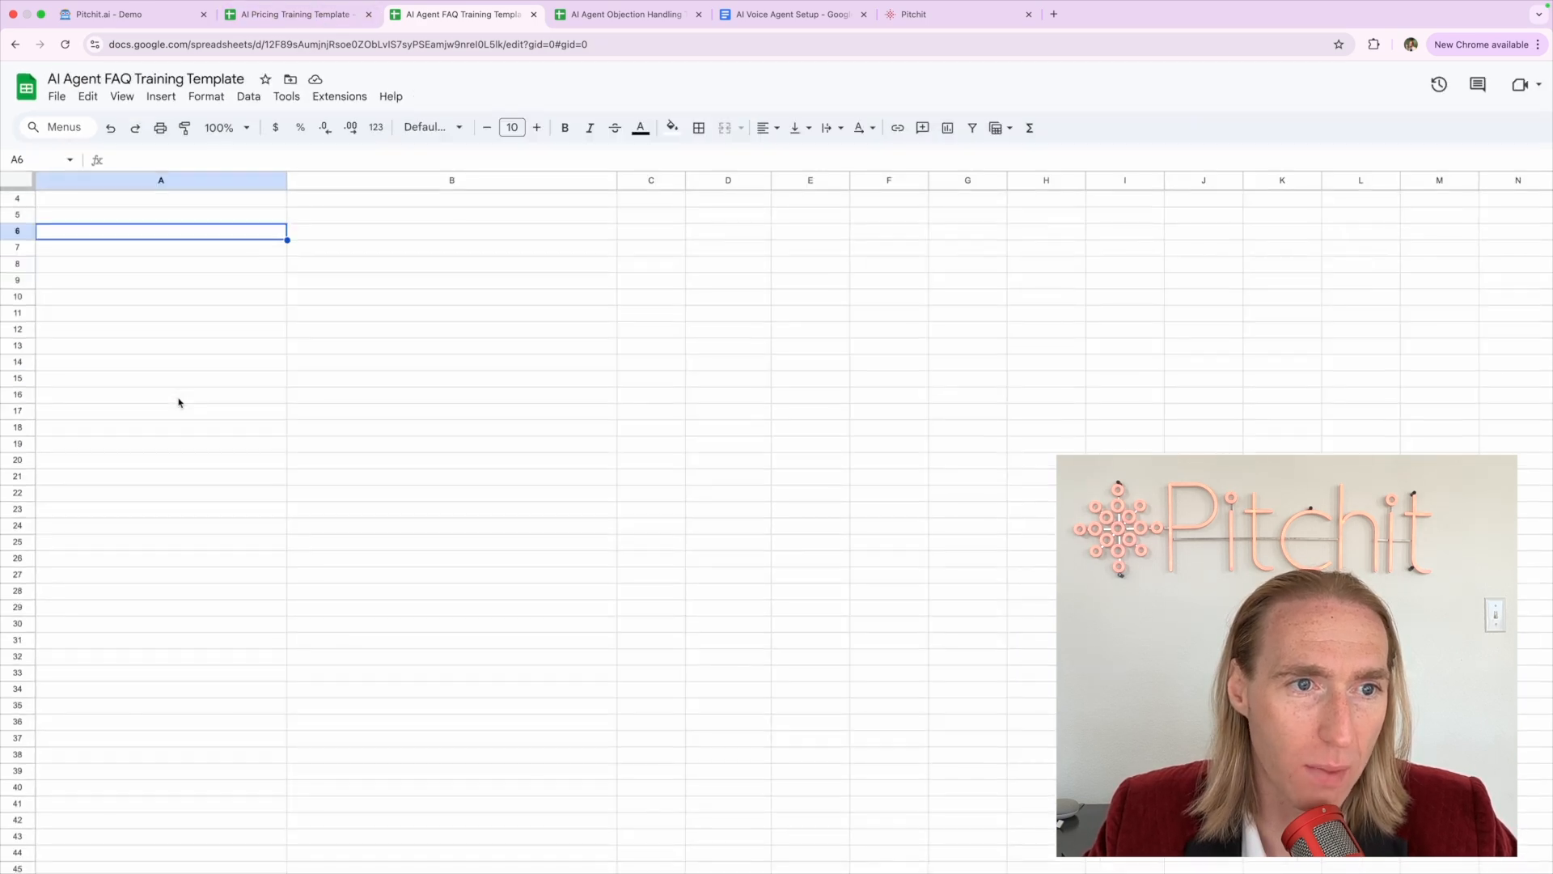
click(100, 233)
click(17, 229)
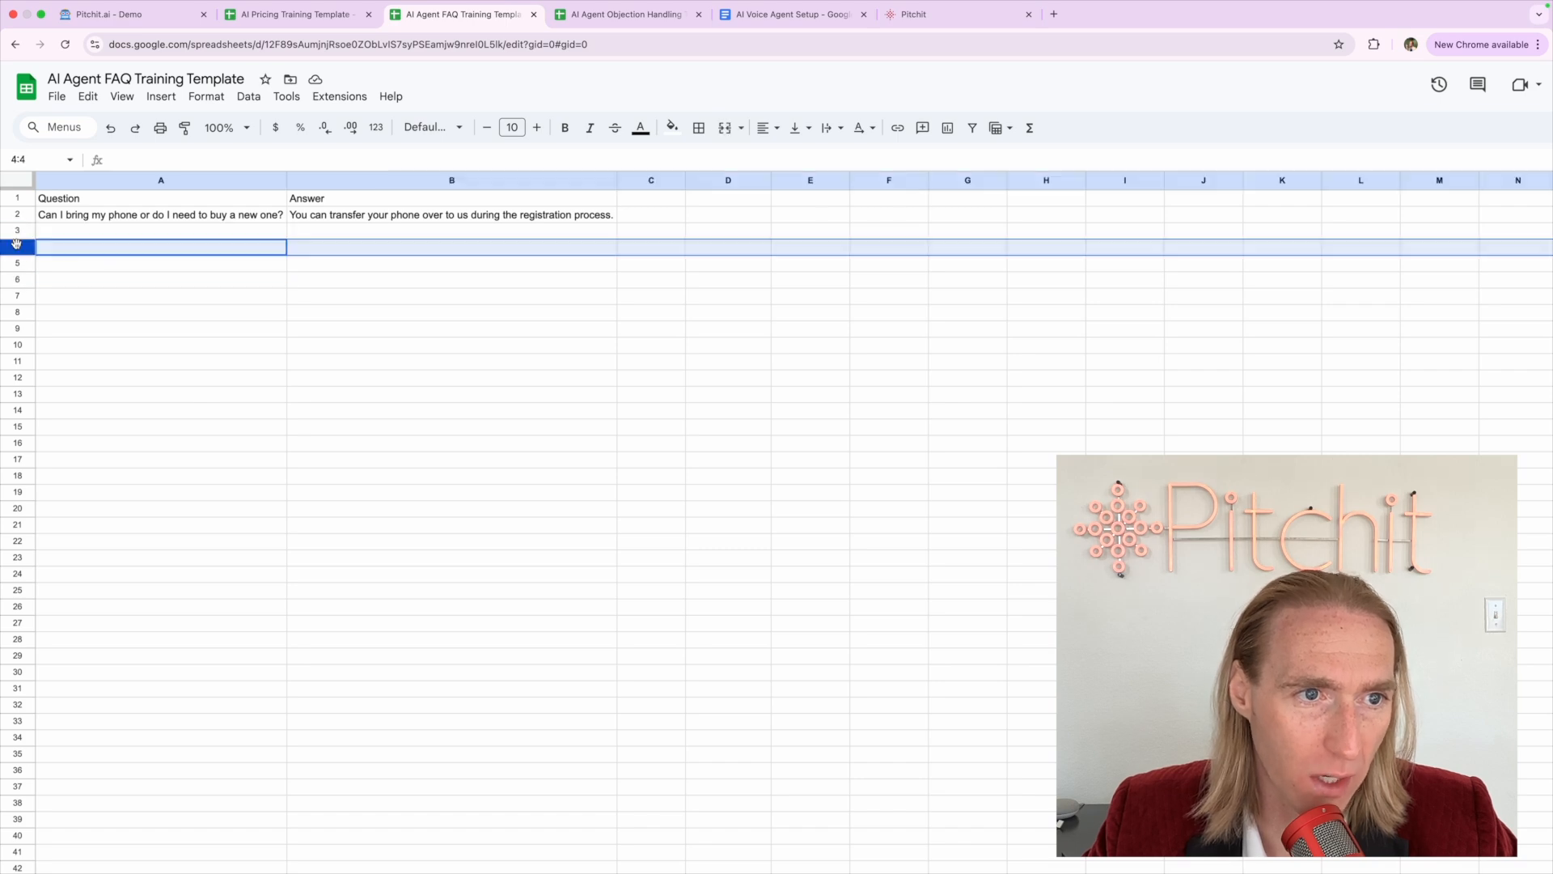
In the Objection Handling Template, select rows 4 to 6 below the objections
click(618, 14)
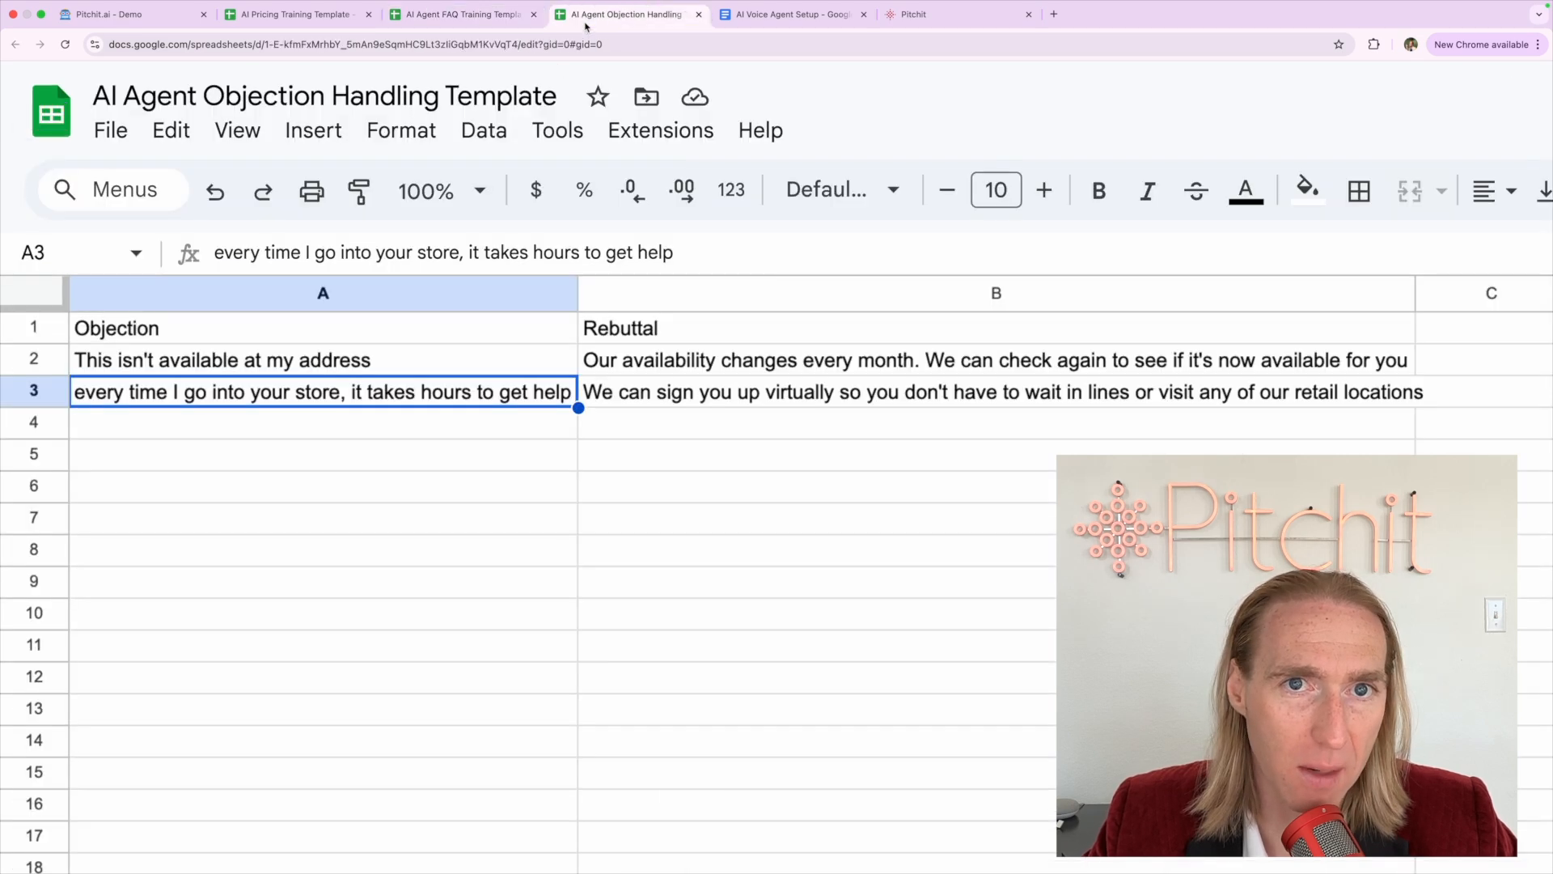
click(29, 423)
click(28, 454)
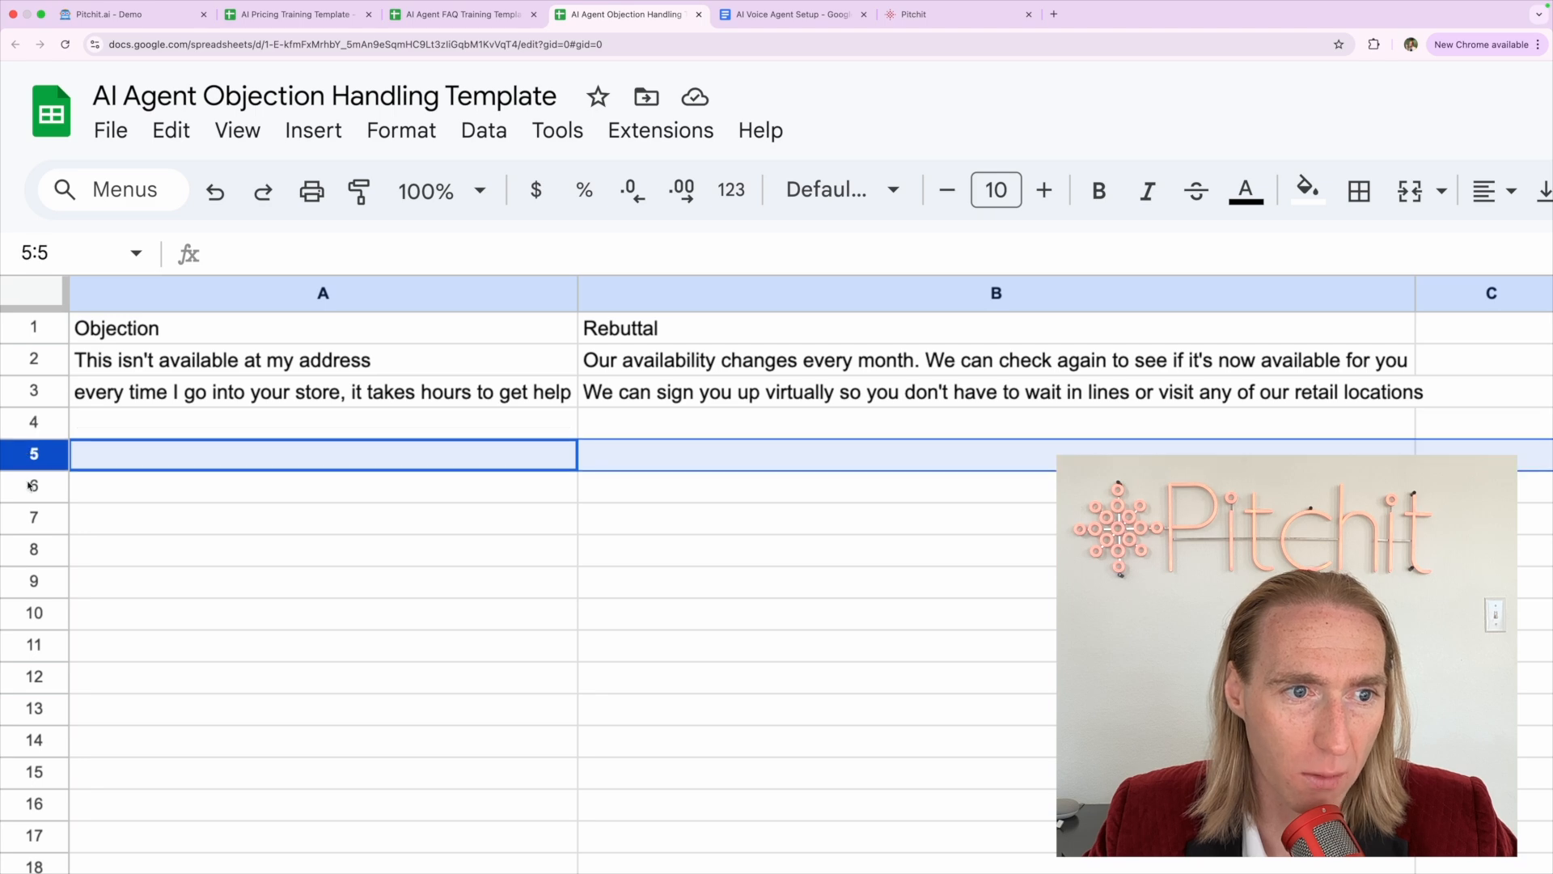
click(29, 485)
click(102, 467)
In the Pricing Training Template, run down the brand names starting from Spectrum in A2
click(318, 16)
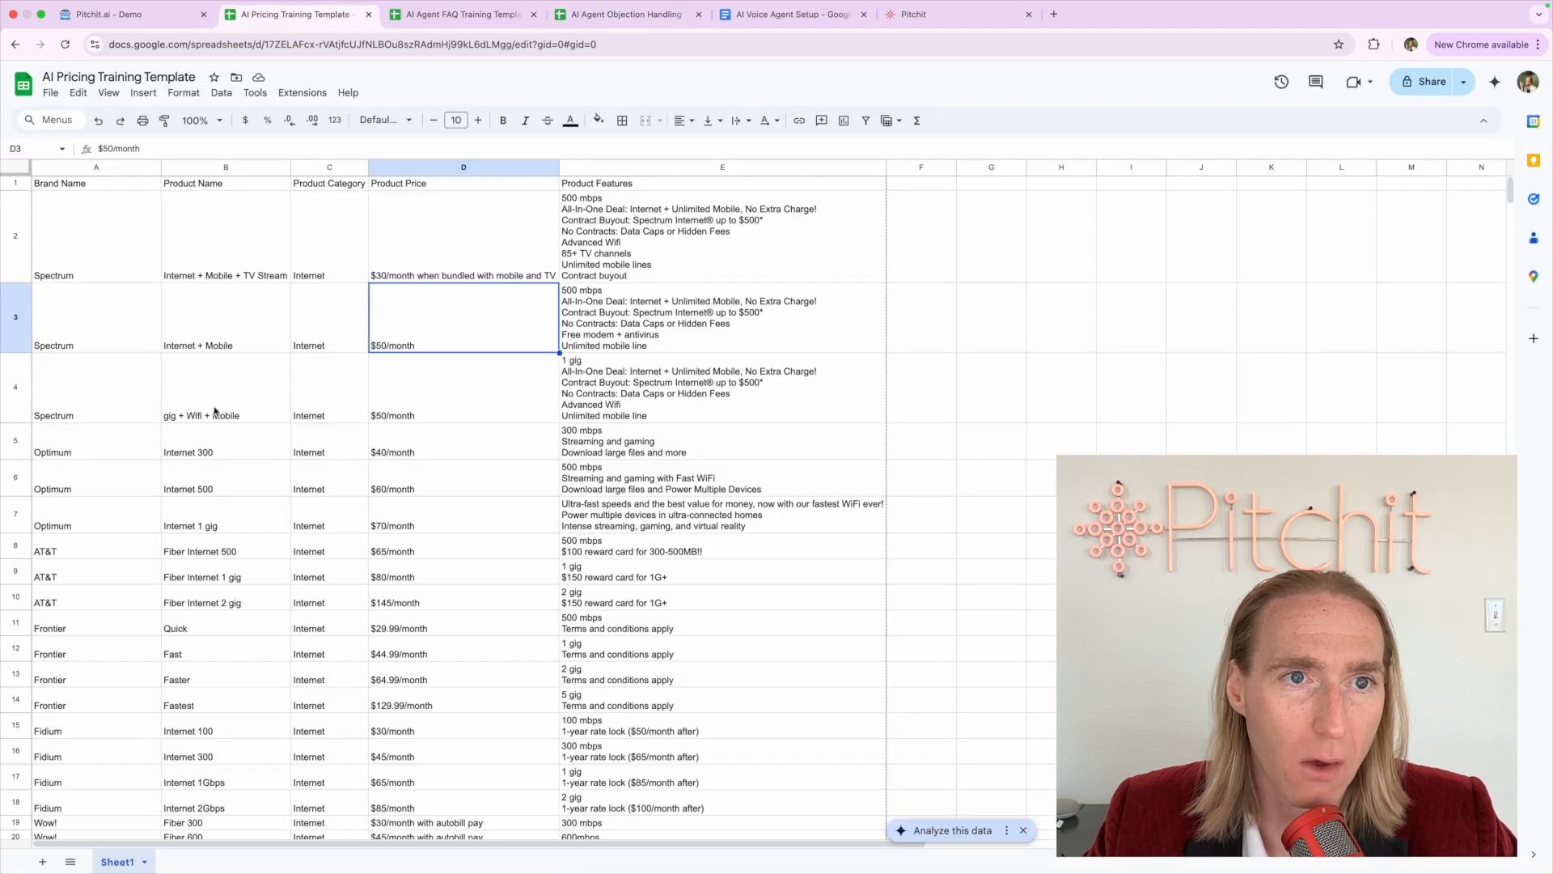
click(143, 240)
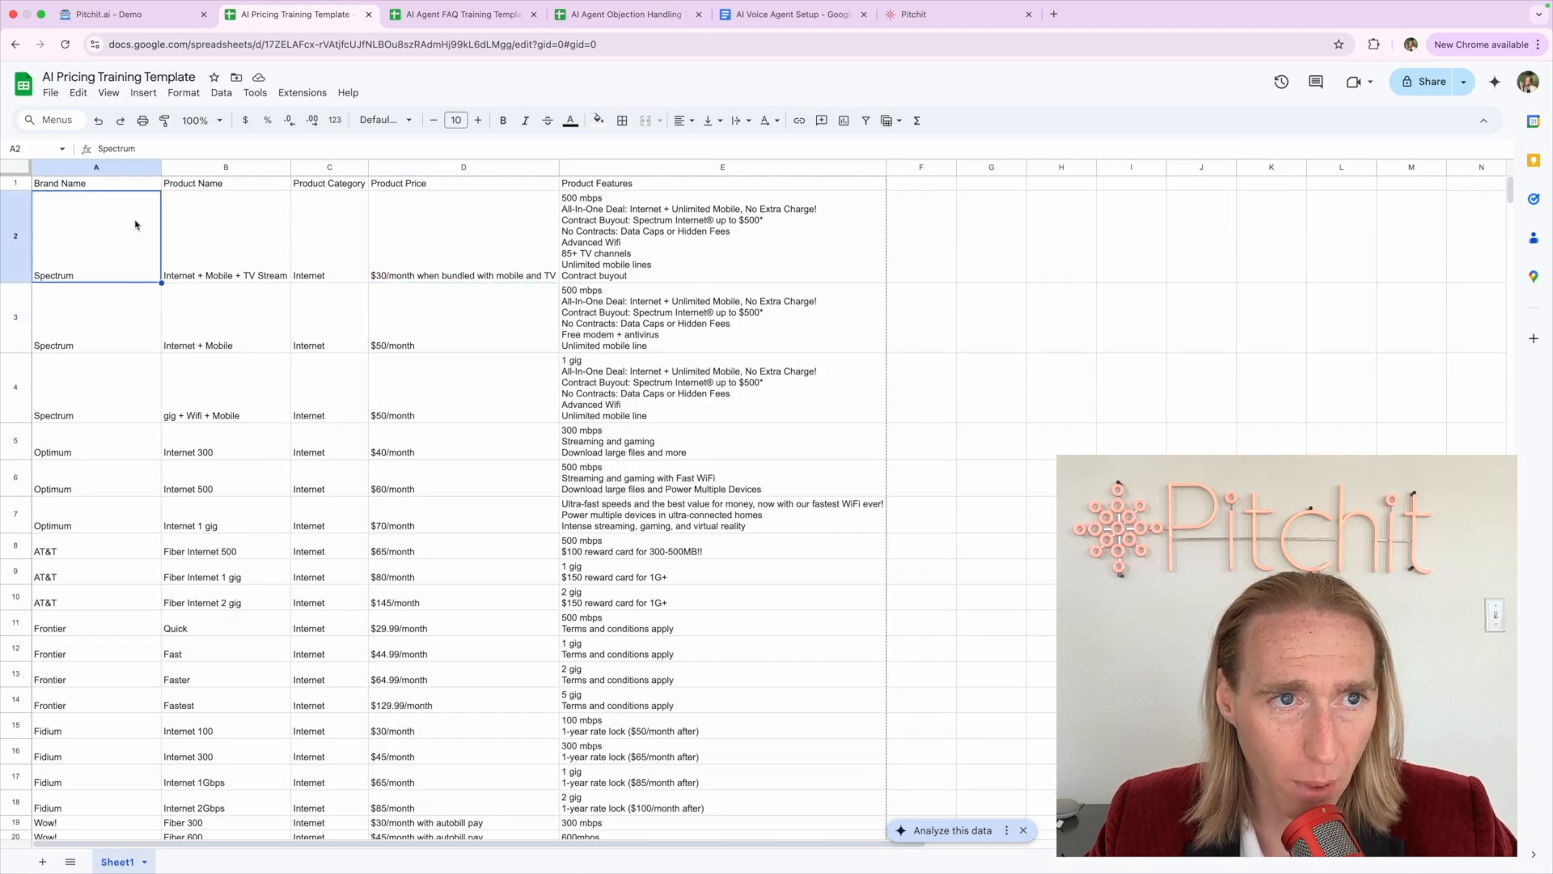
key(super+shift+Down)
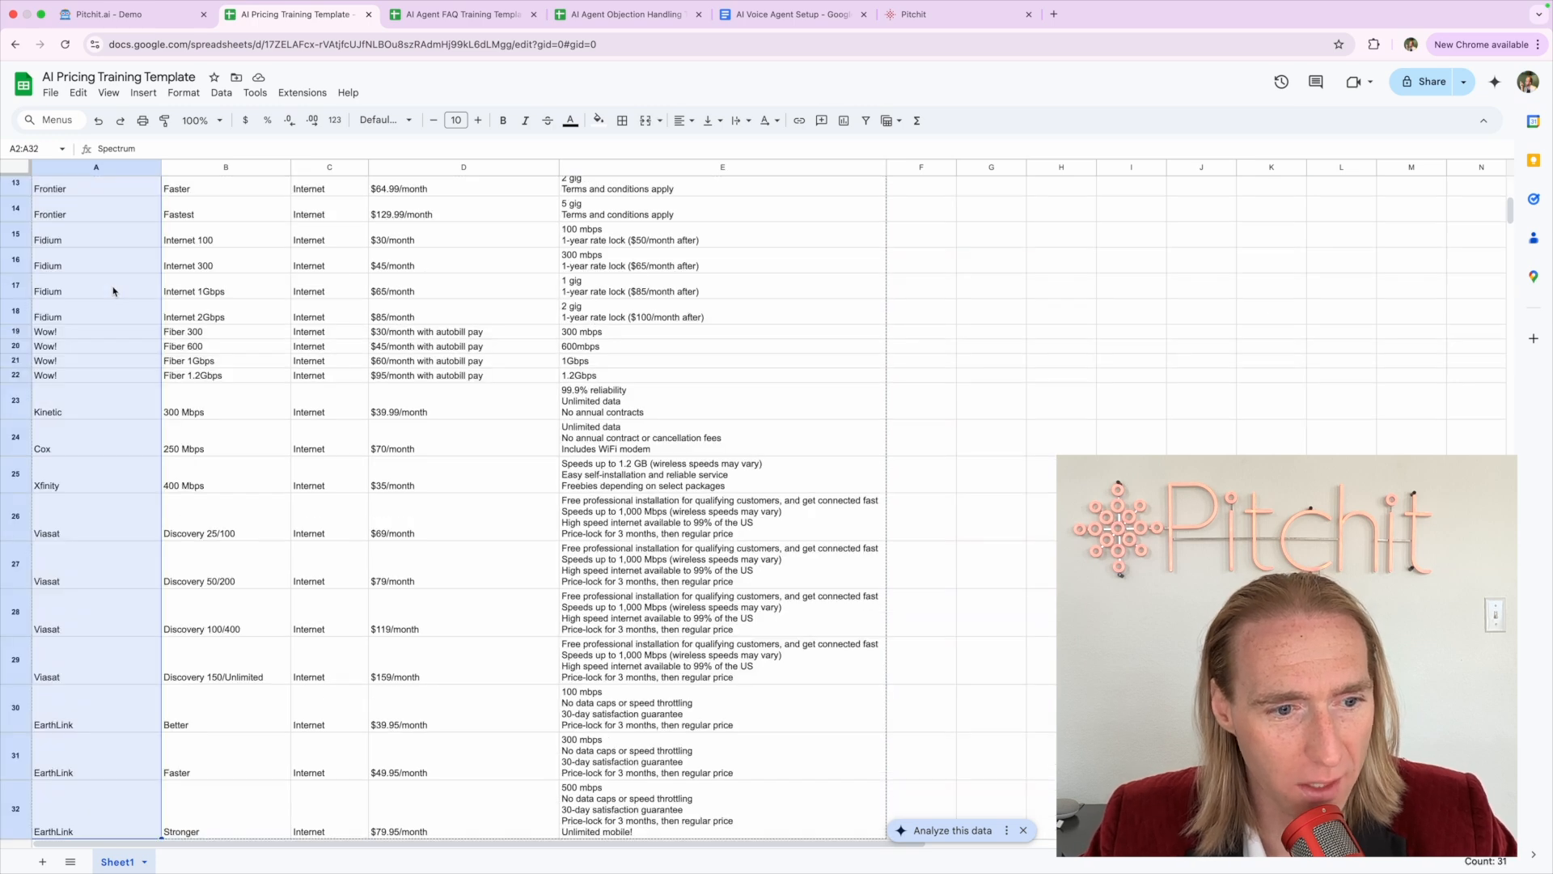
key(super+Up)
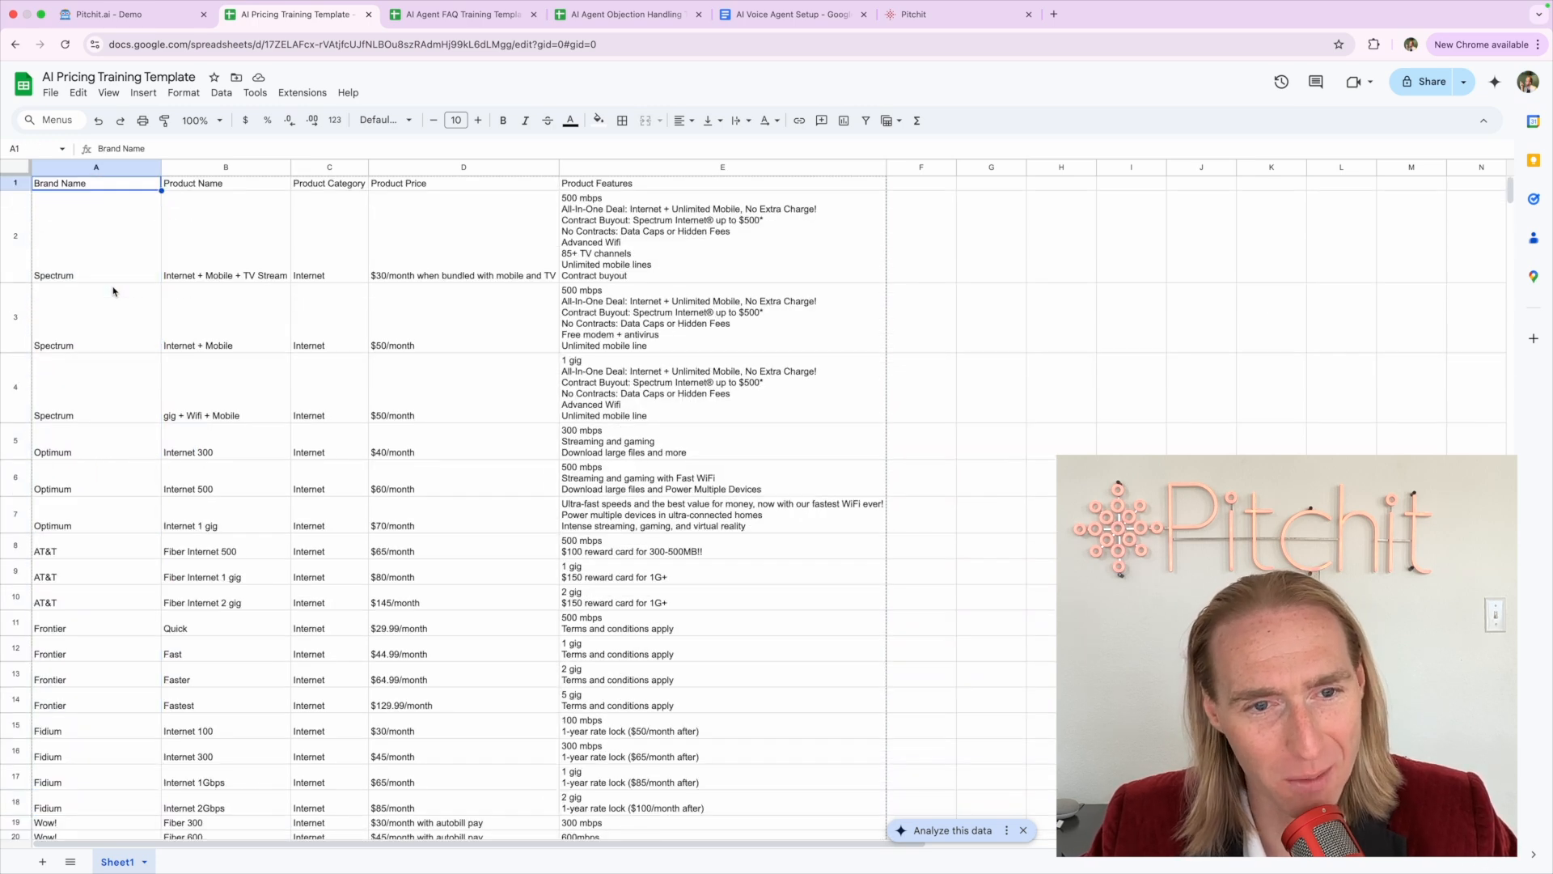
key(Down)
key(Down)
key(Down)
key(Up)
key(Down)
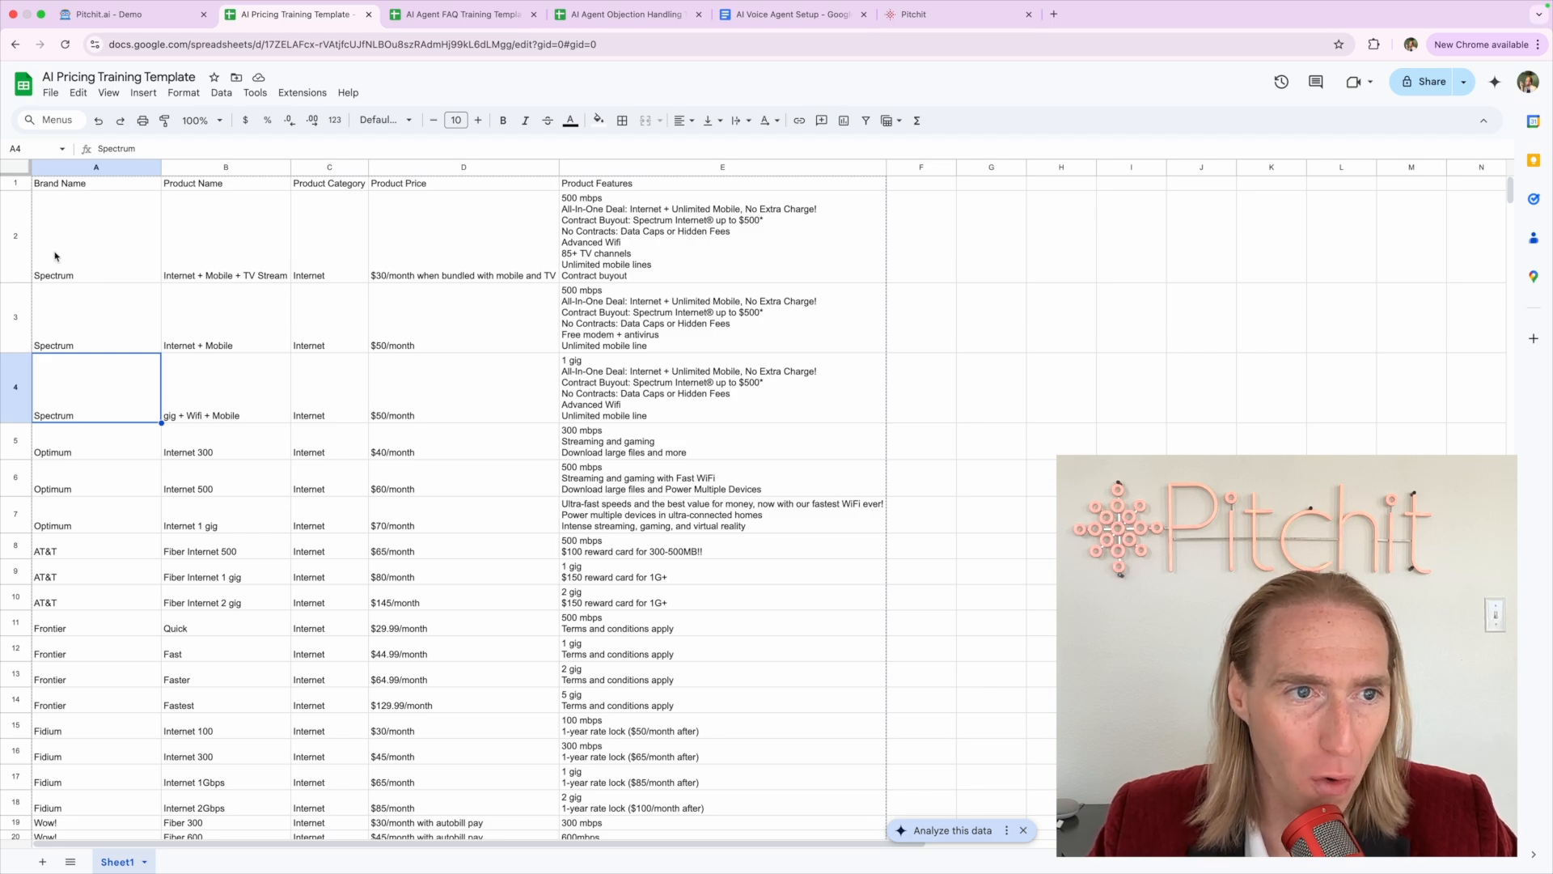
scroll(55, 257, up, 5)
scroll(55, 257, left, 2)
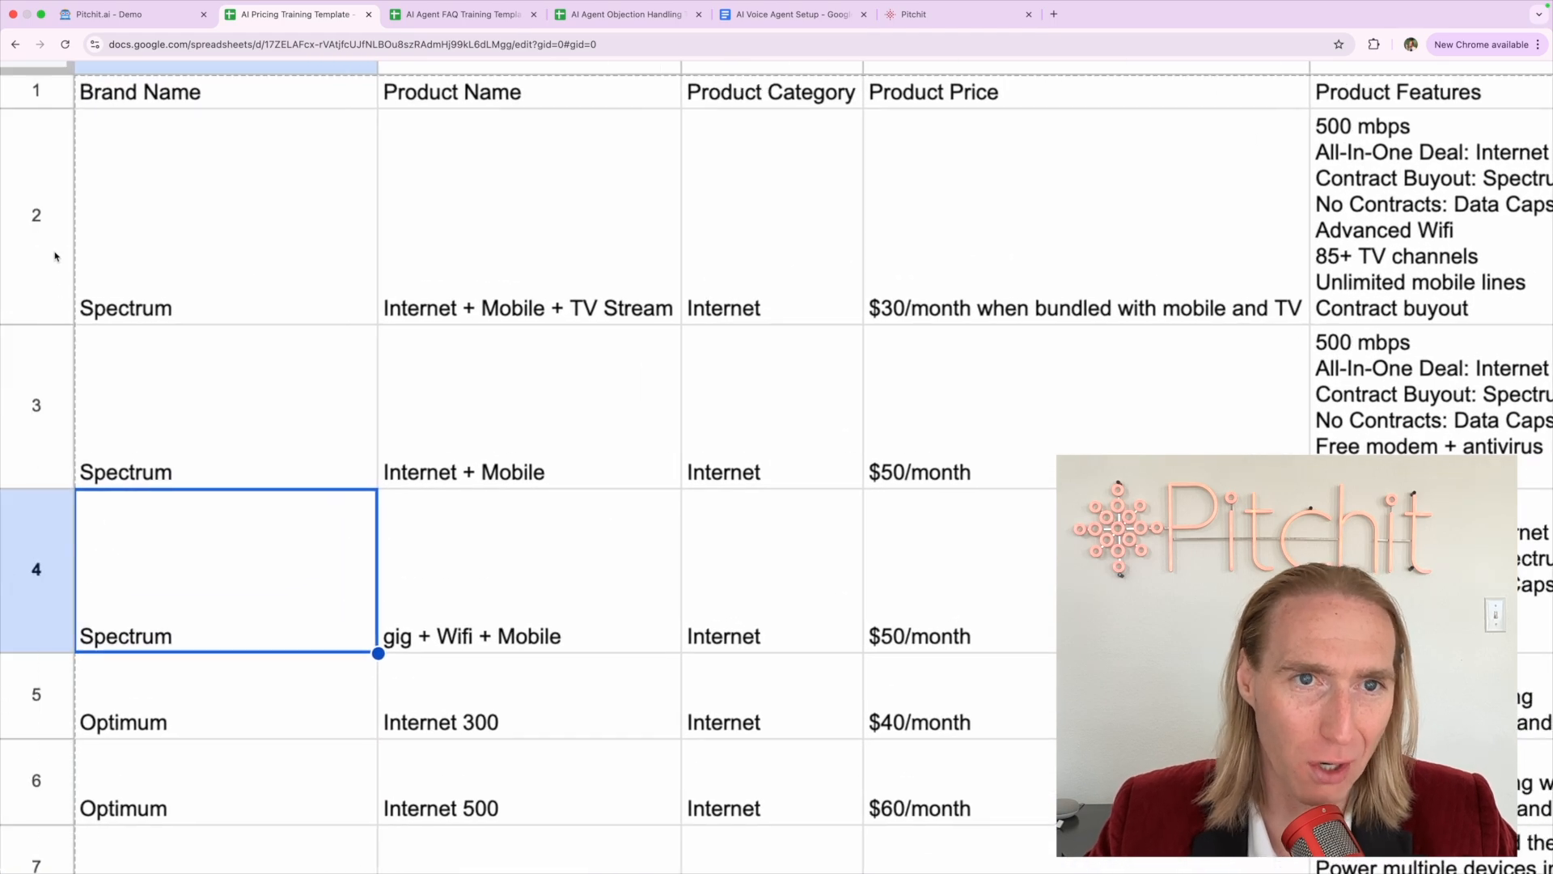
scroll(55, 257, up, 2)
scroll(55, 257, down, 5)
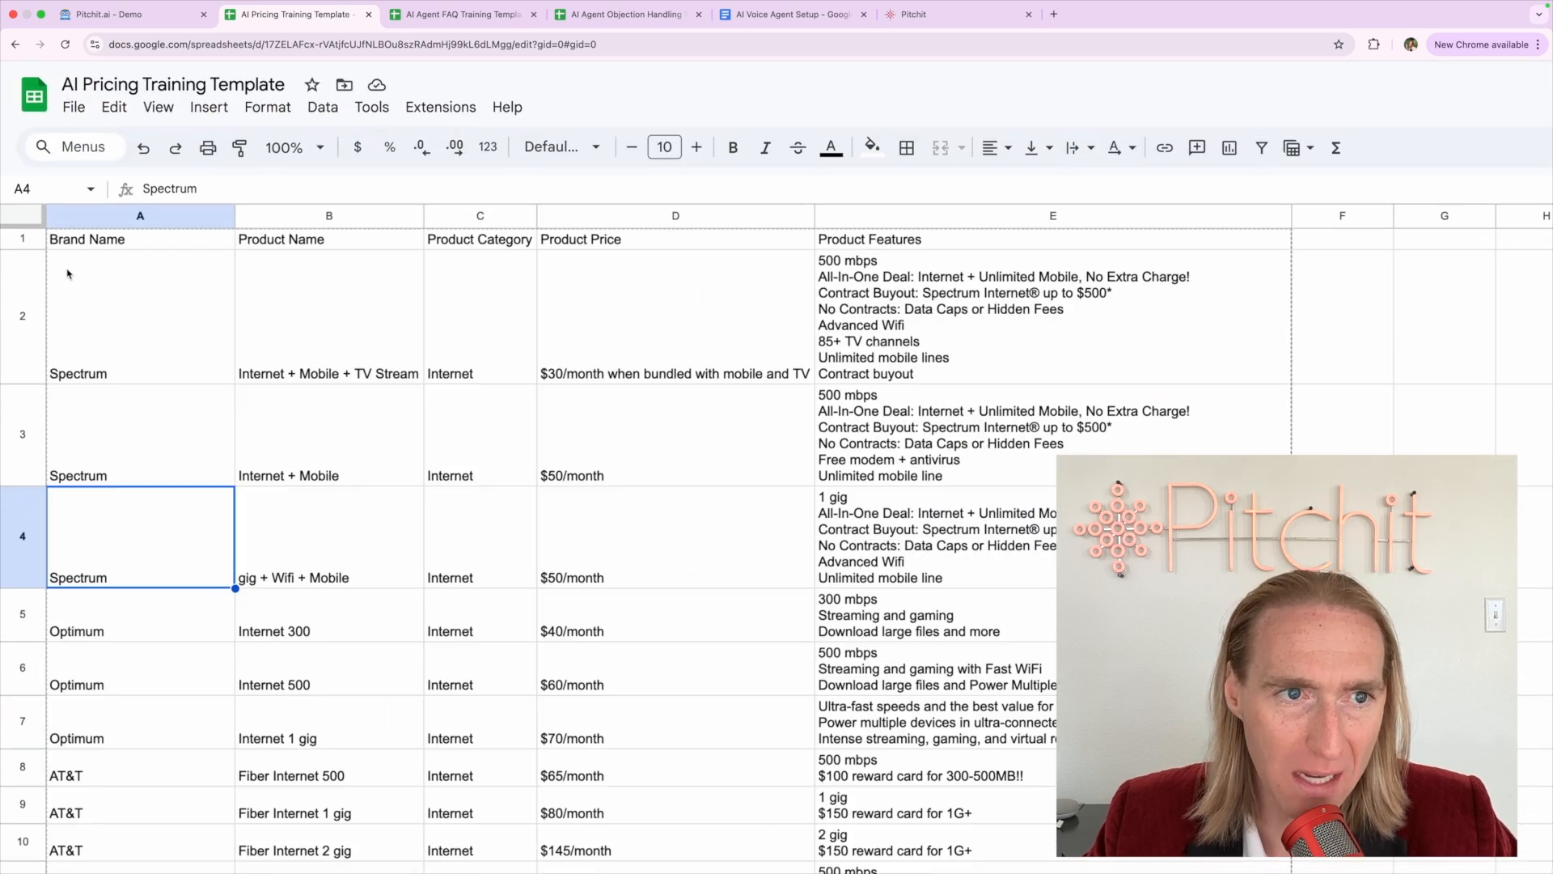
Select the first Spectrum listing row and the whole Brand Name column
click(69, 275)
click(32, 287)
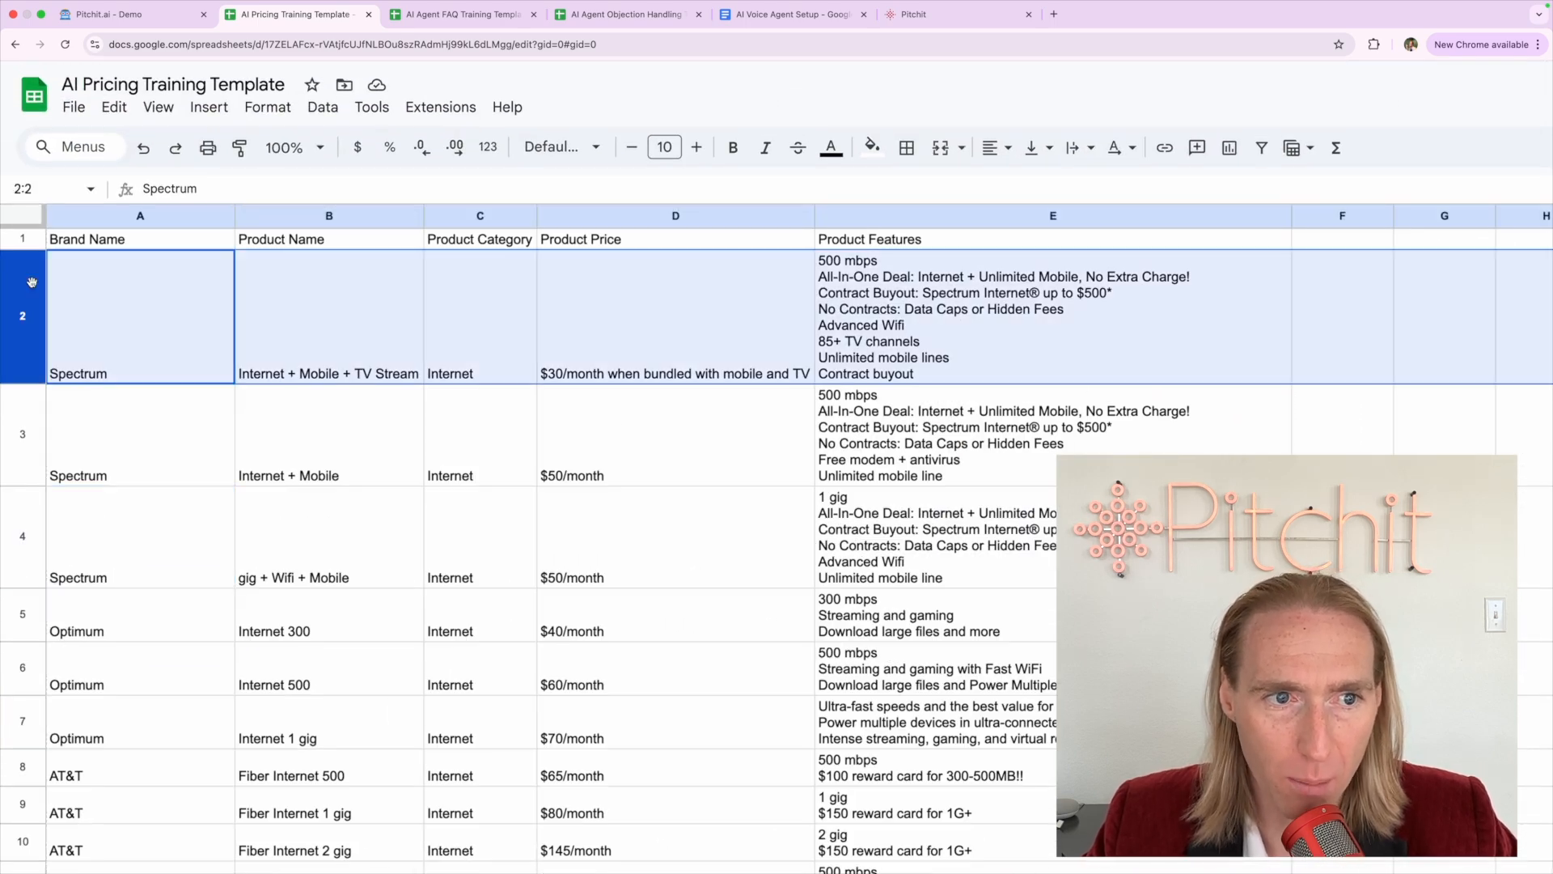
click(91, 210)
scroll(89, 613, down, 15)
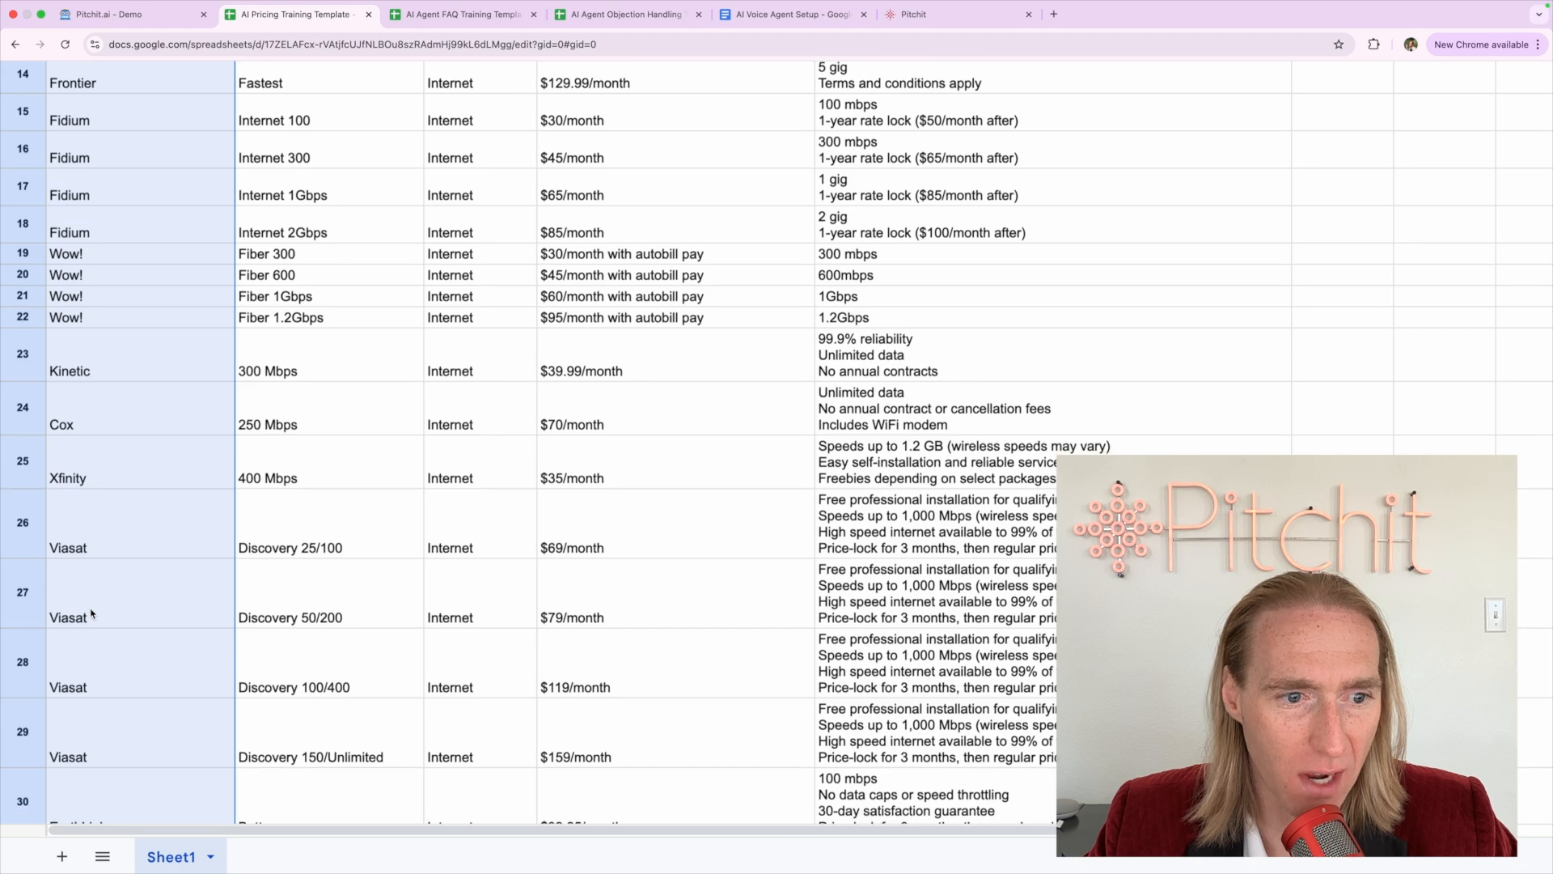
scroll(91, 613, up, 15)
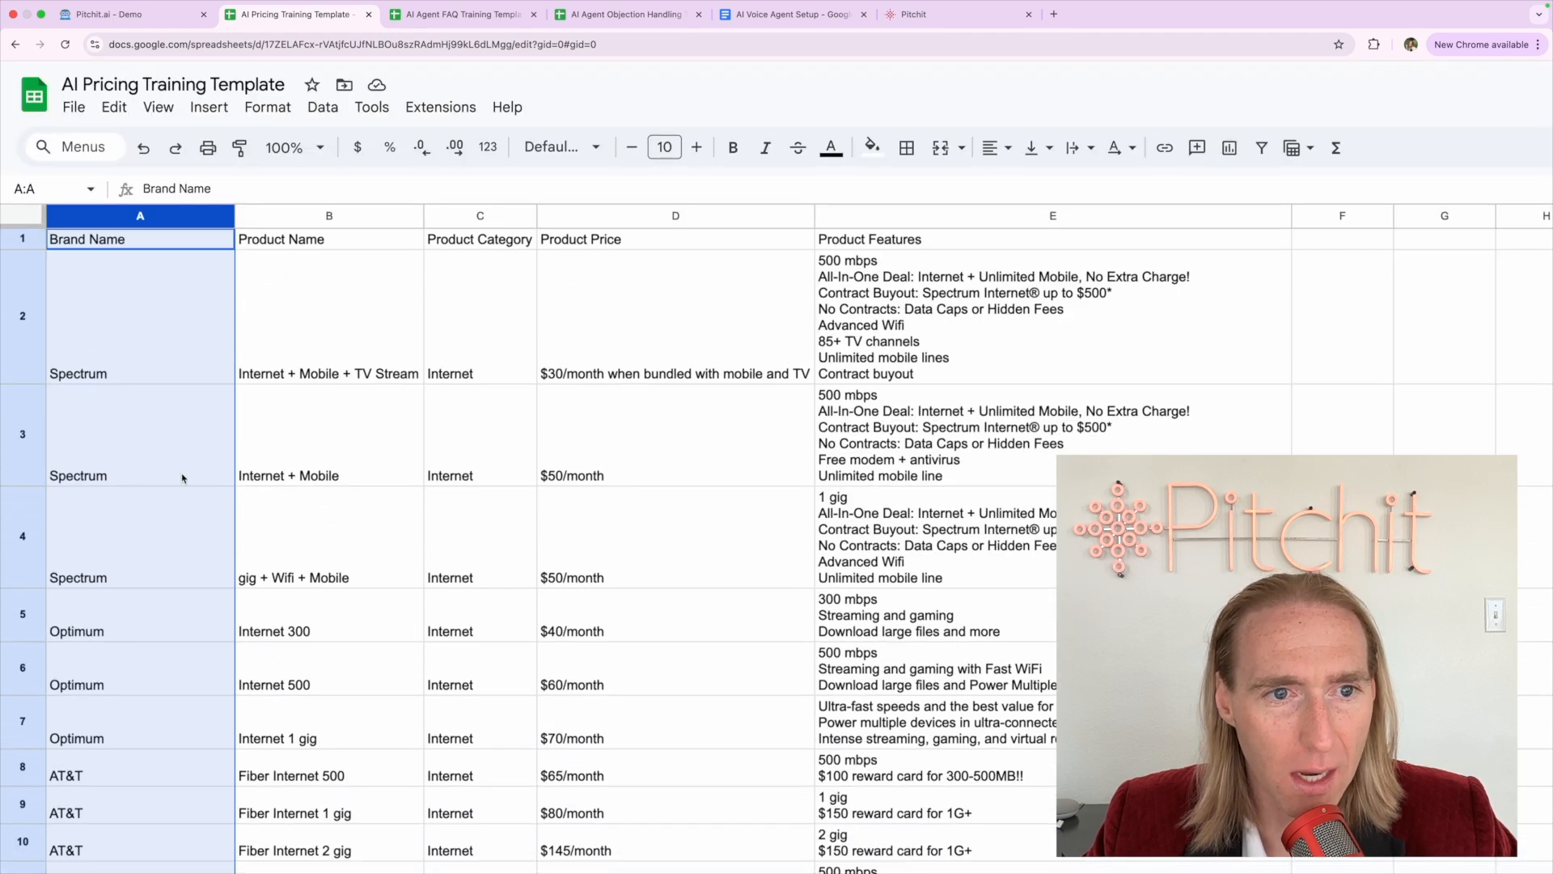
click(182, 477)
click(136, 214)
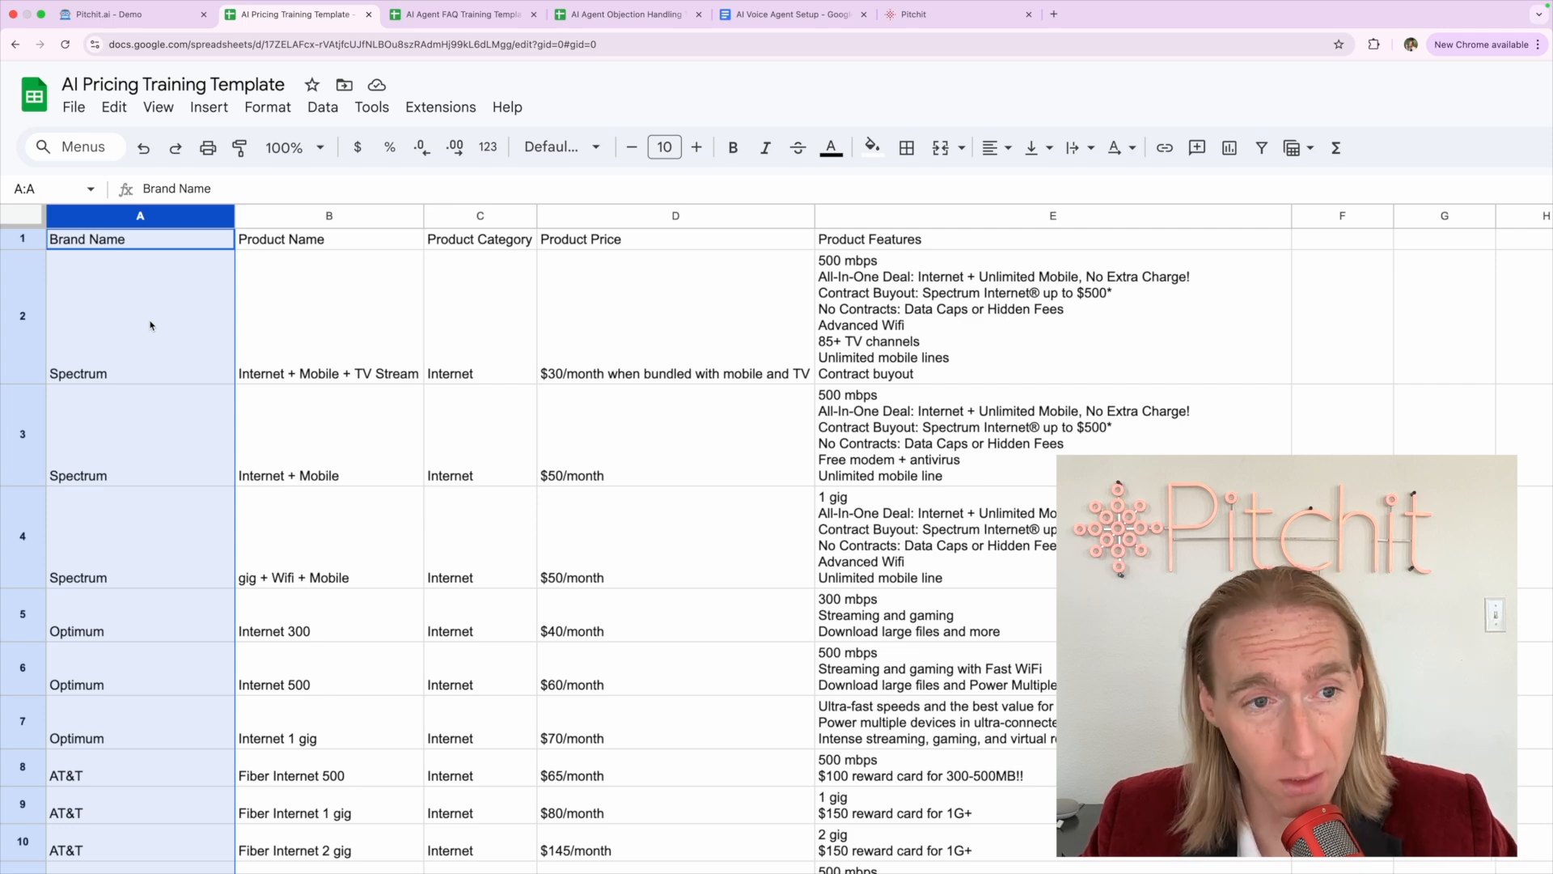
click(316, 316)
click(308, 219)
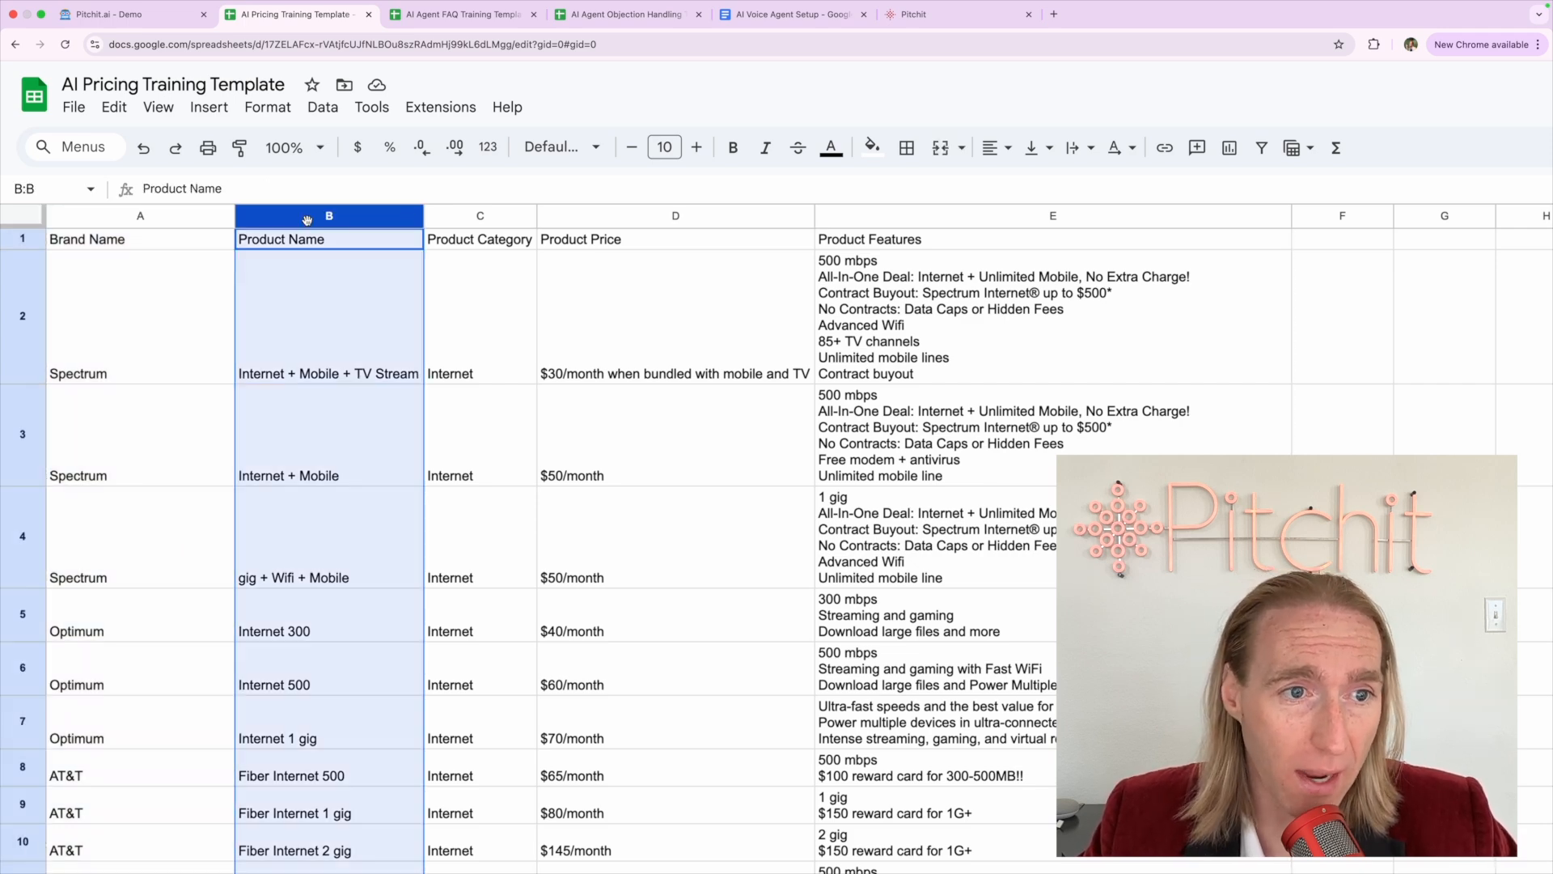
click(161, 328)
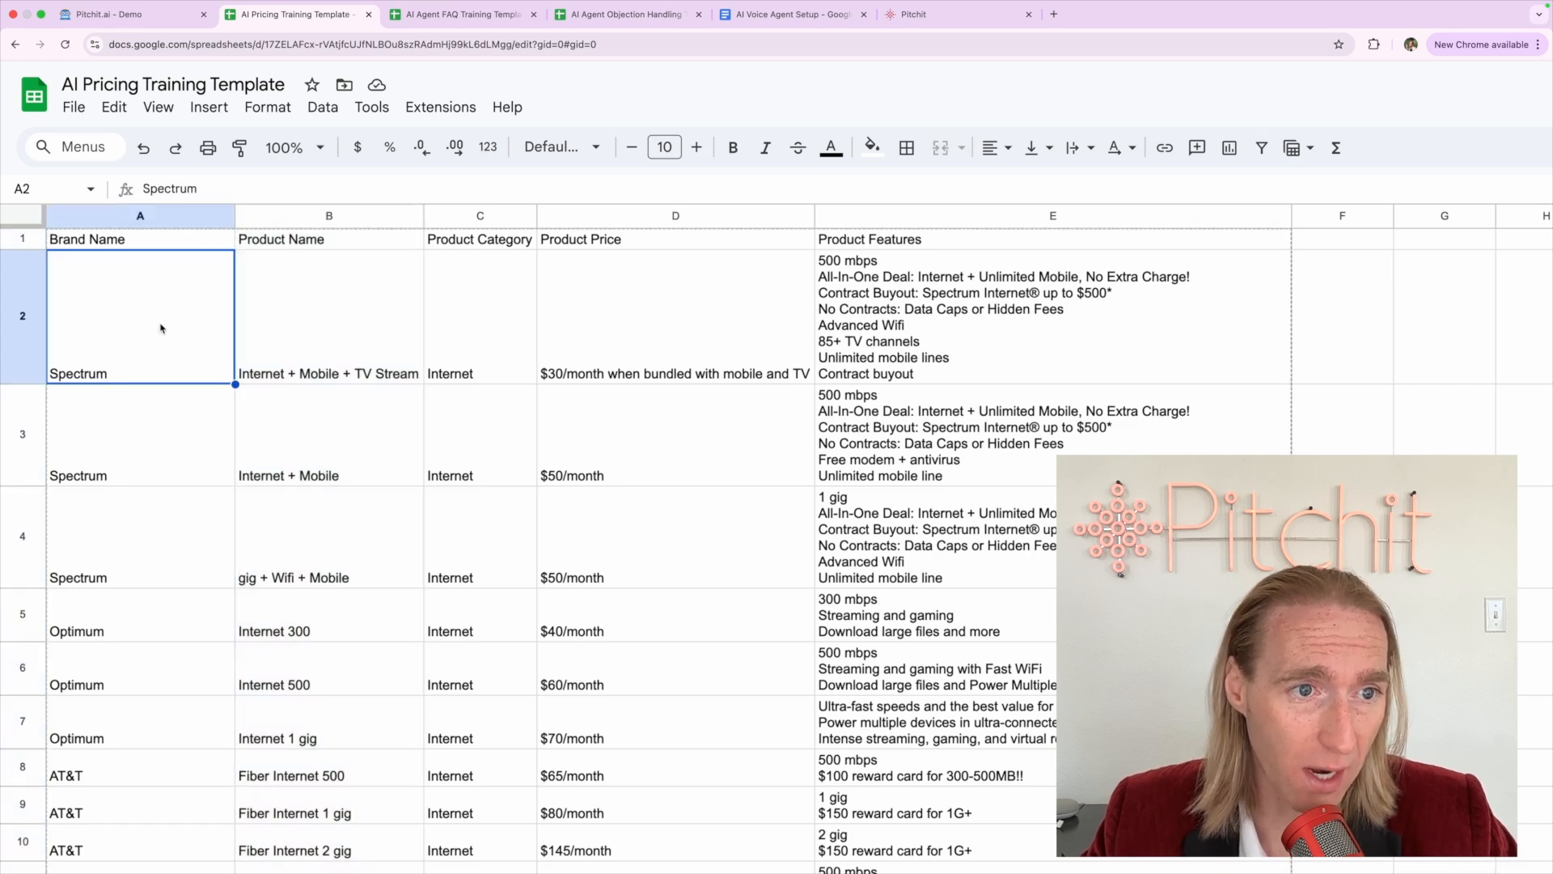
click(19, 317)
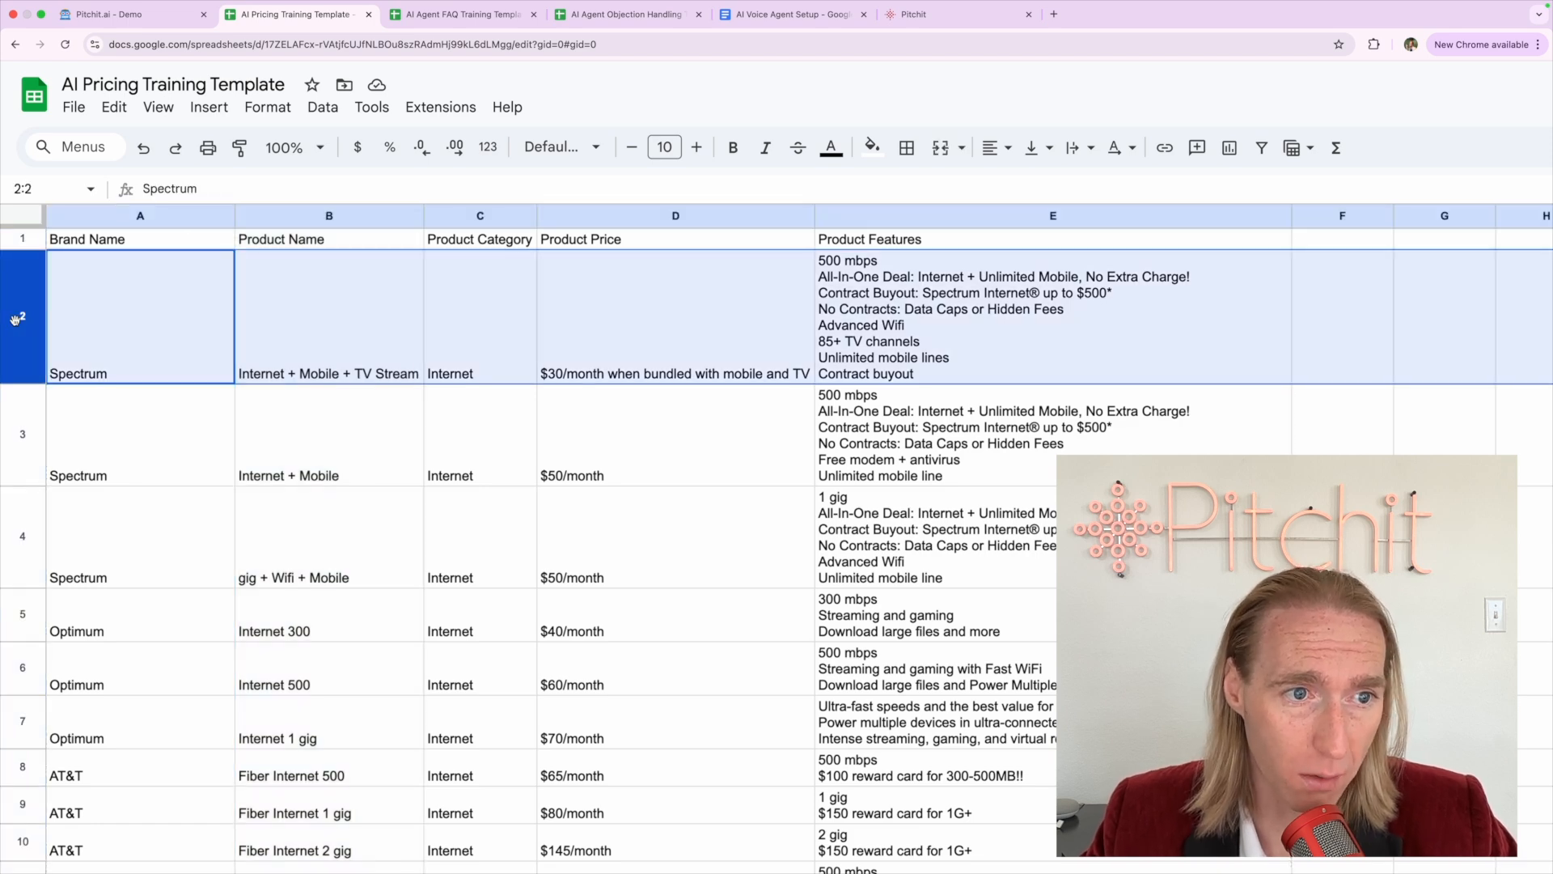
super+click(26, 441)
super+click(24, 537)
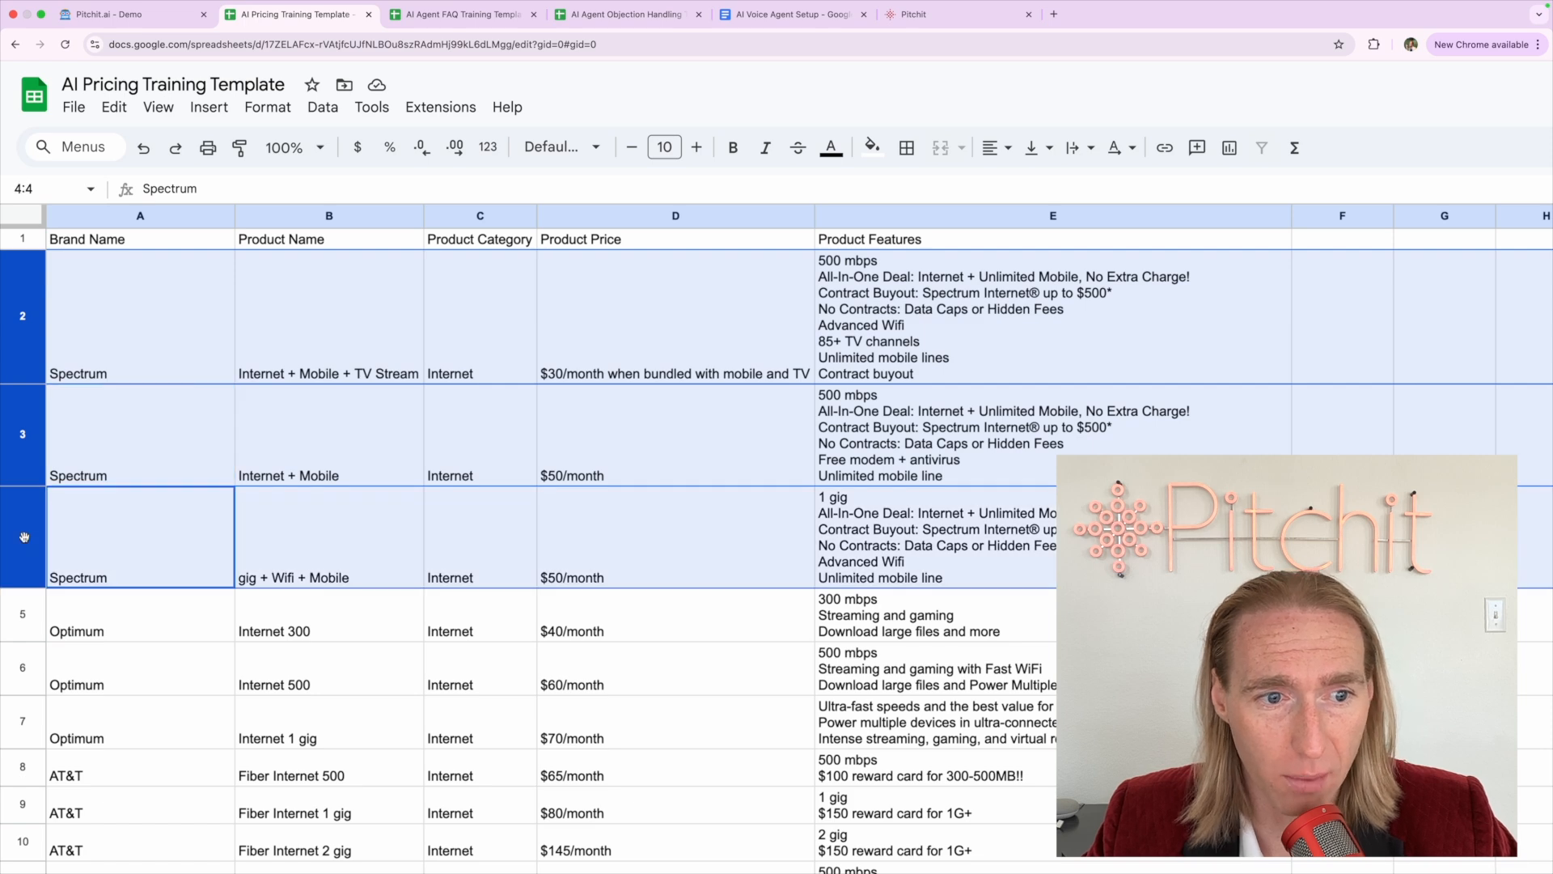
click(26, 614)
super+click(22, 668)
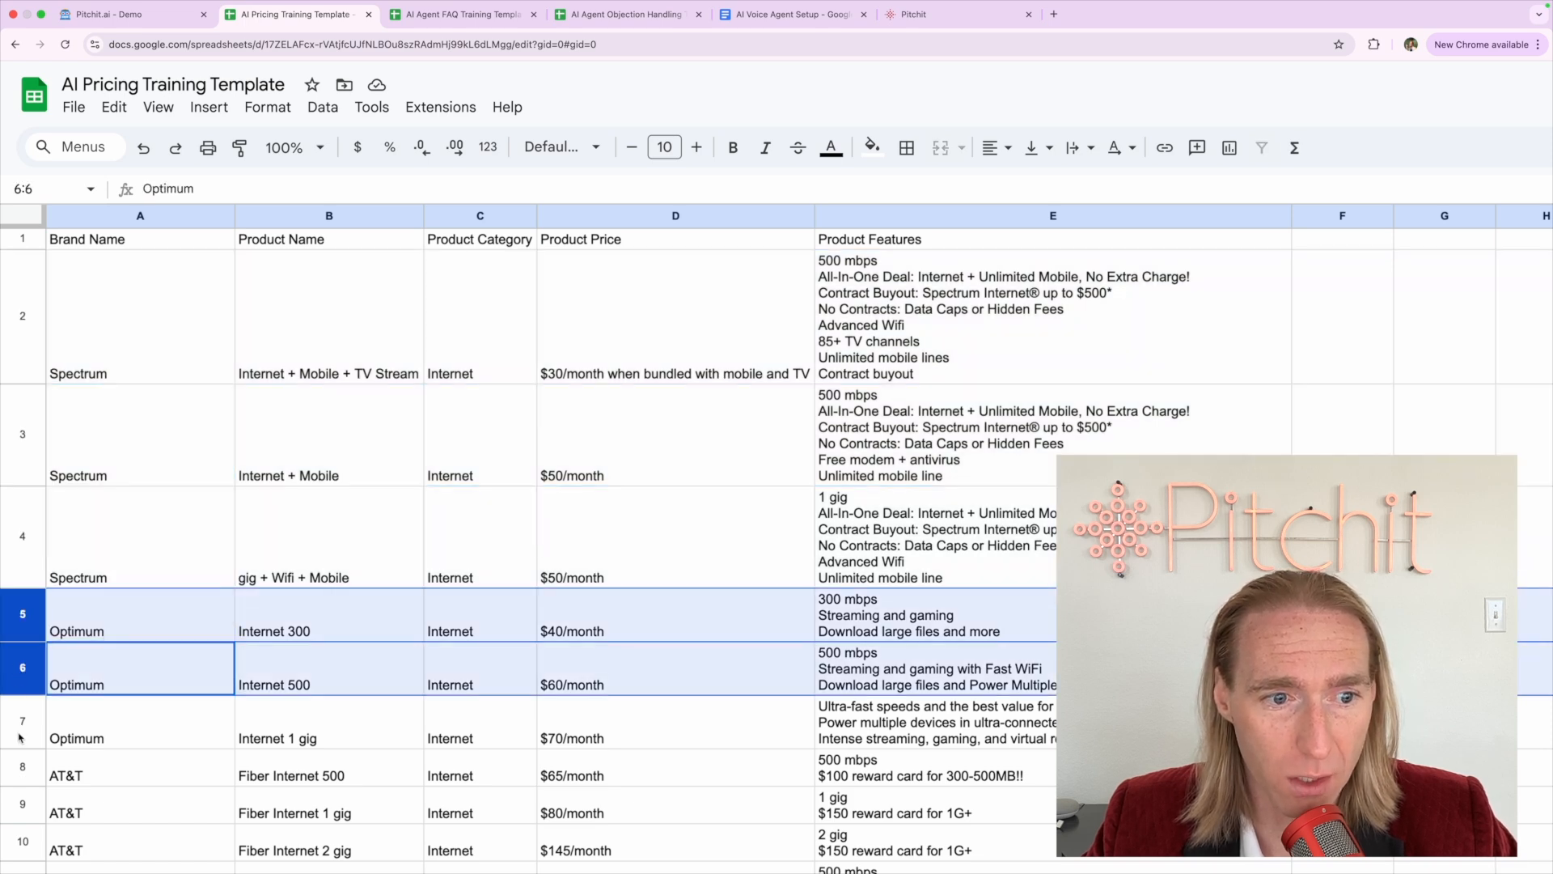
super+click(20, 738)
click(162, 784)
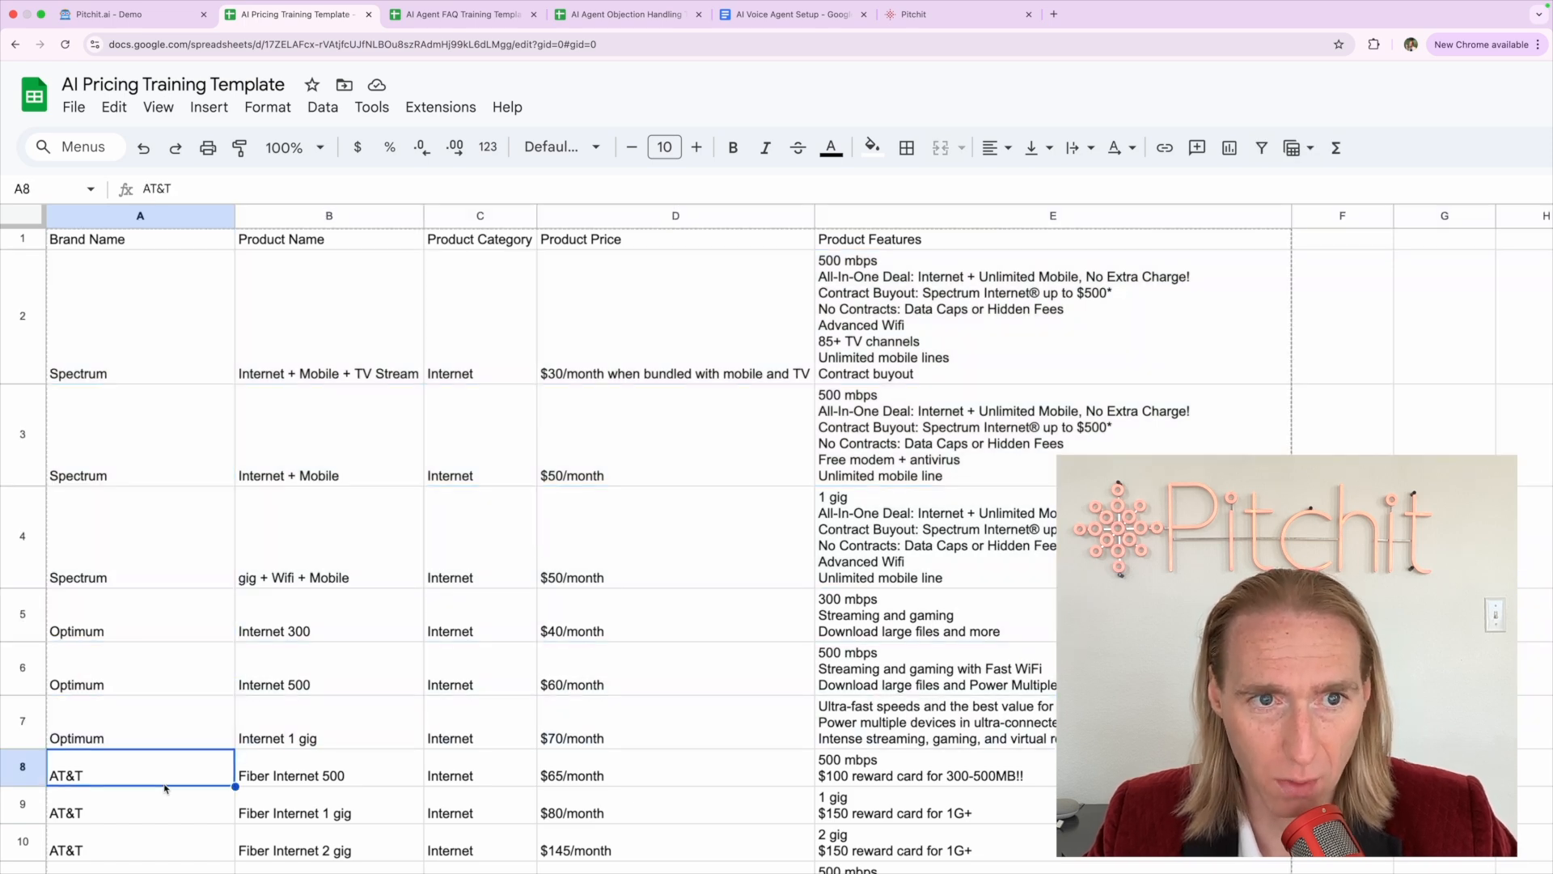
click(338, 213)
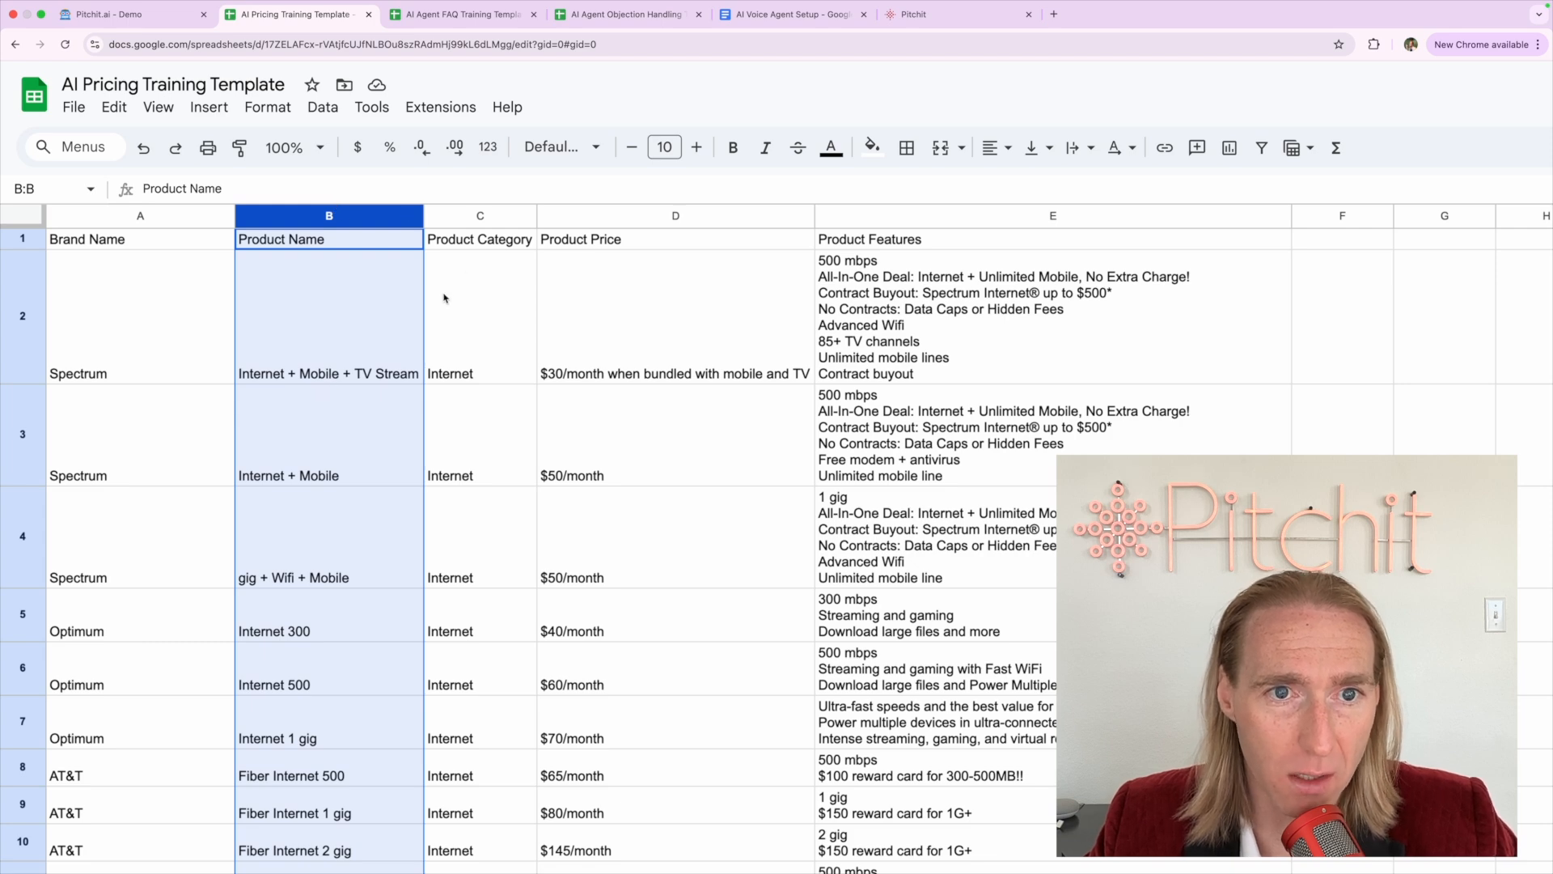
click(476, 211)
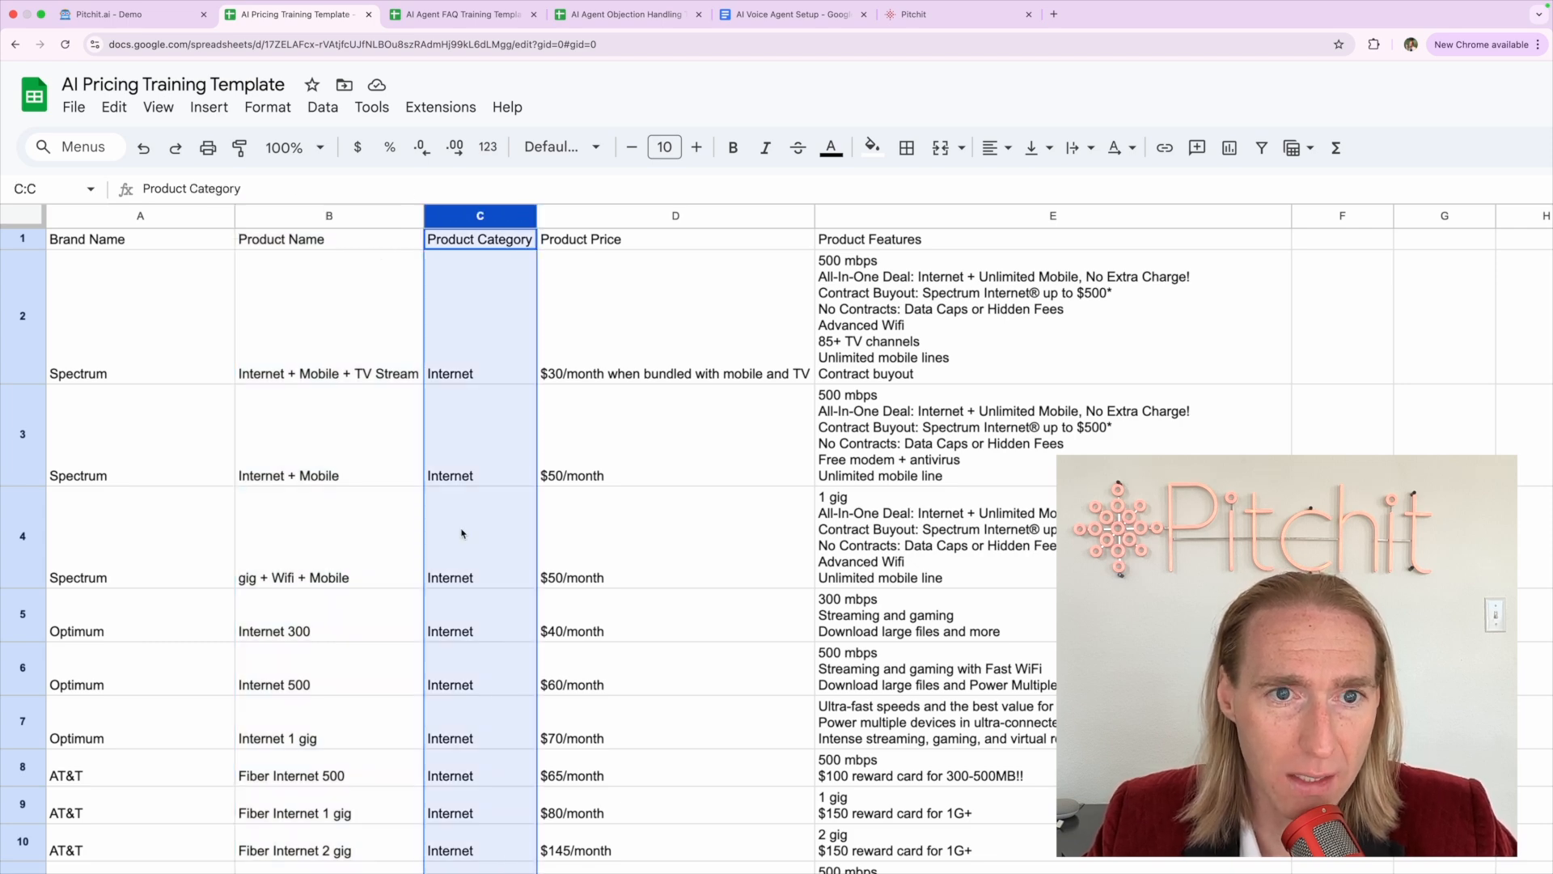
click(465, 312)
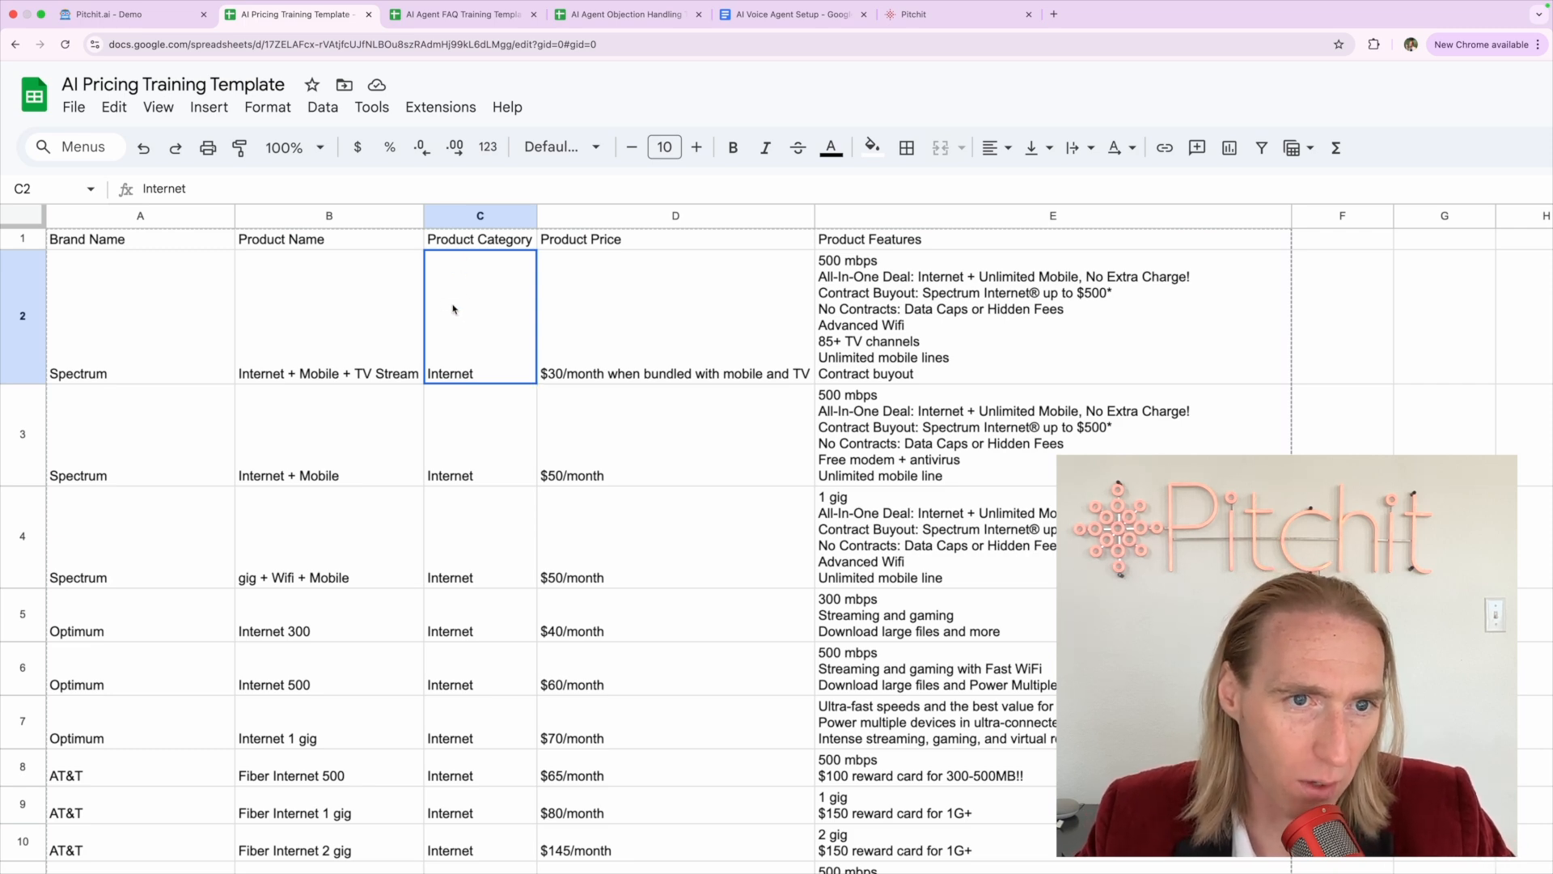
click(326, 311)
click(145, 327)
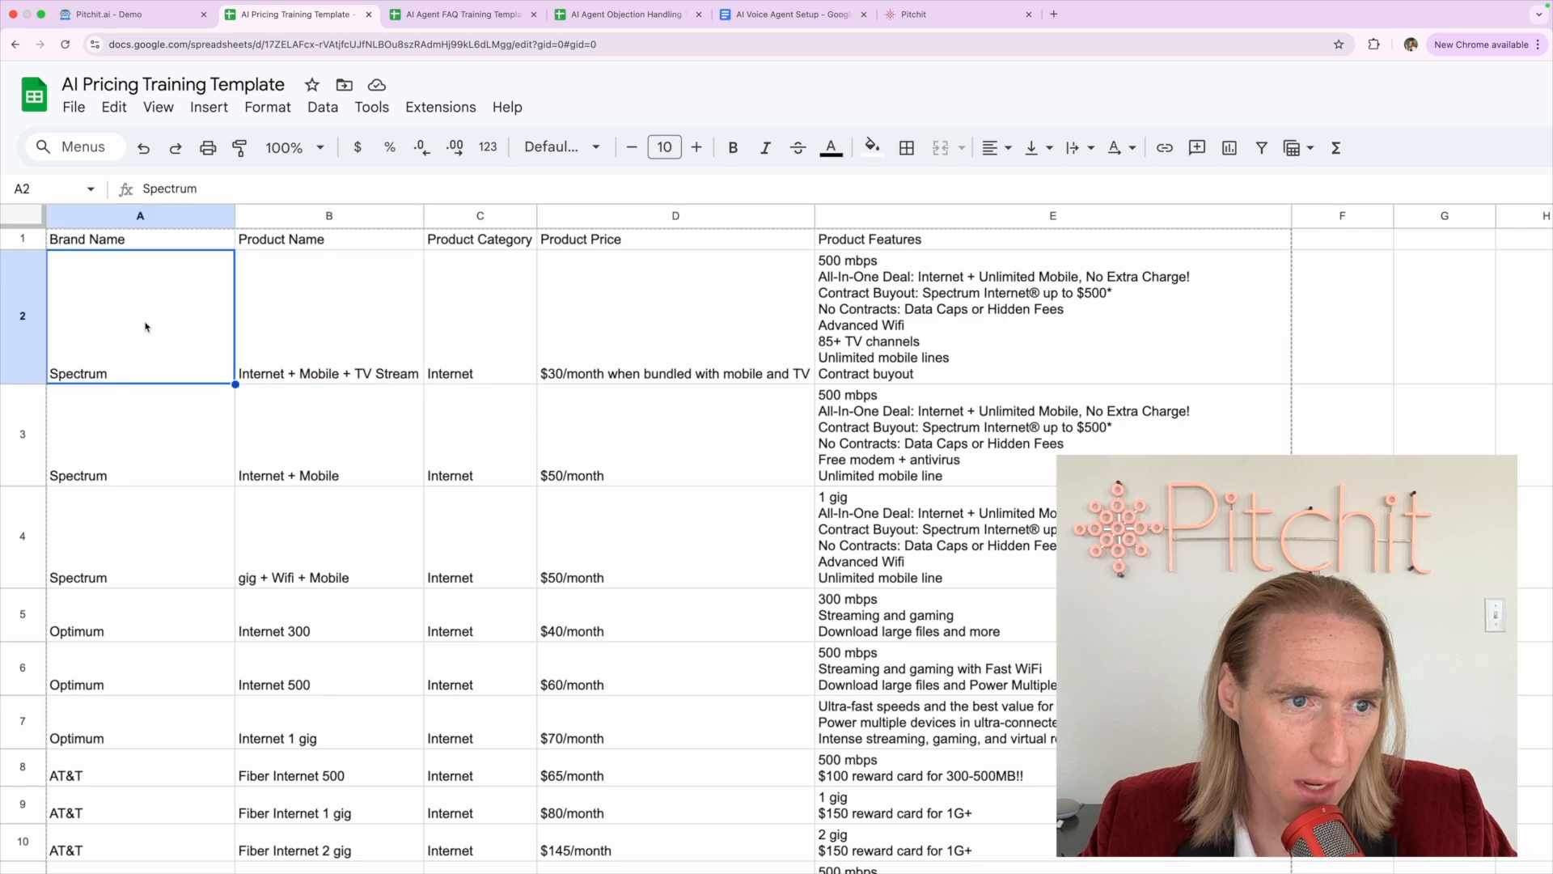
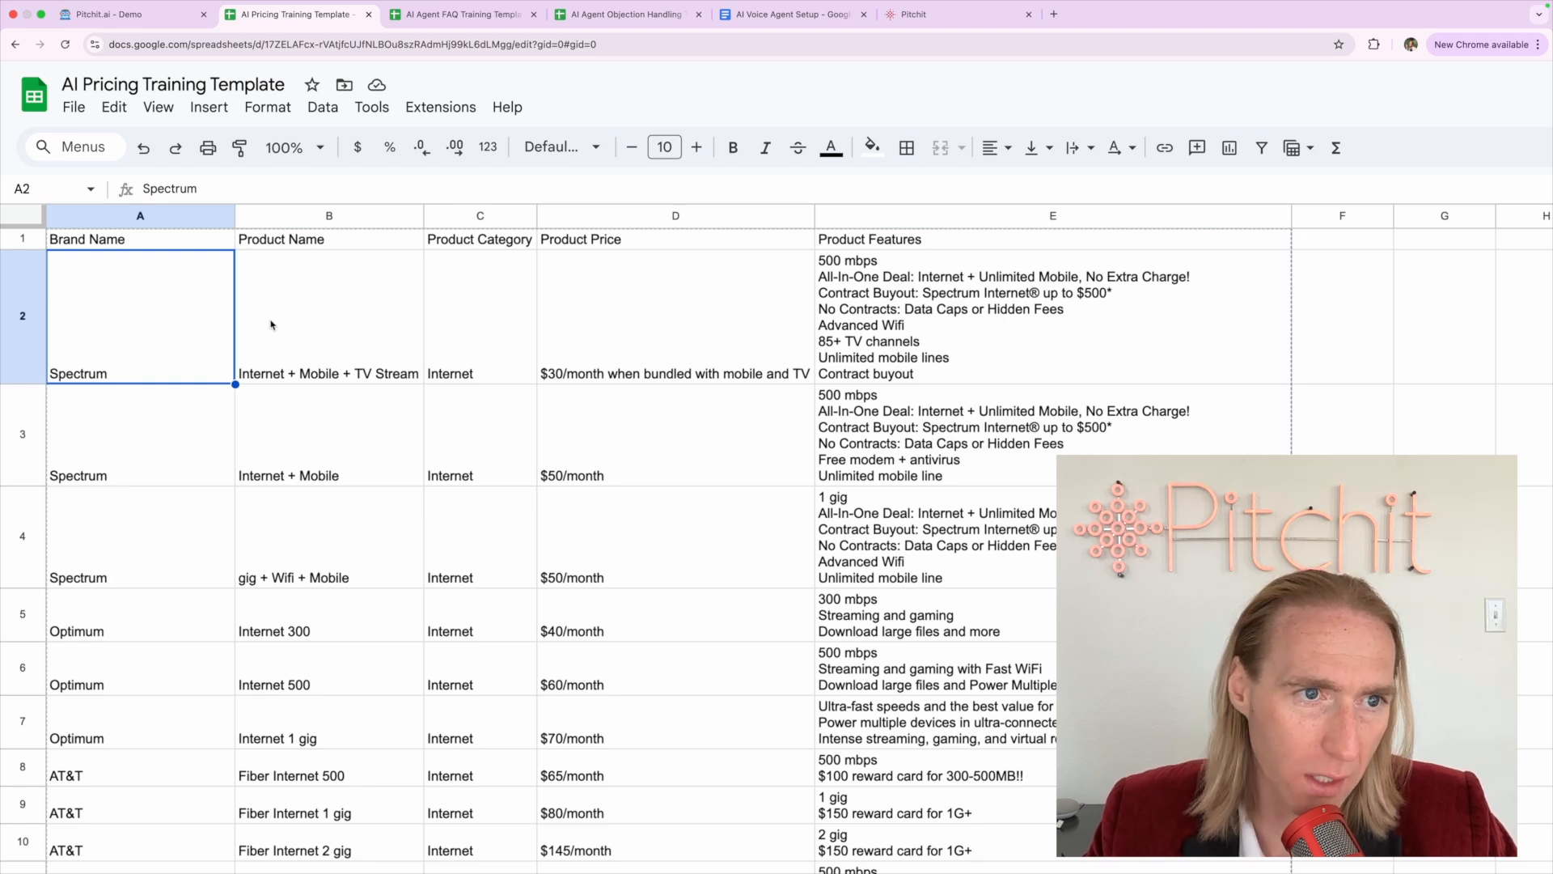
Select the Brand Name and Product Price columns and compare the Spectrum prices in D2 and D3
click(125, 216)
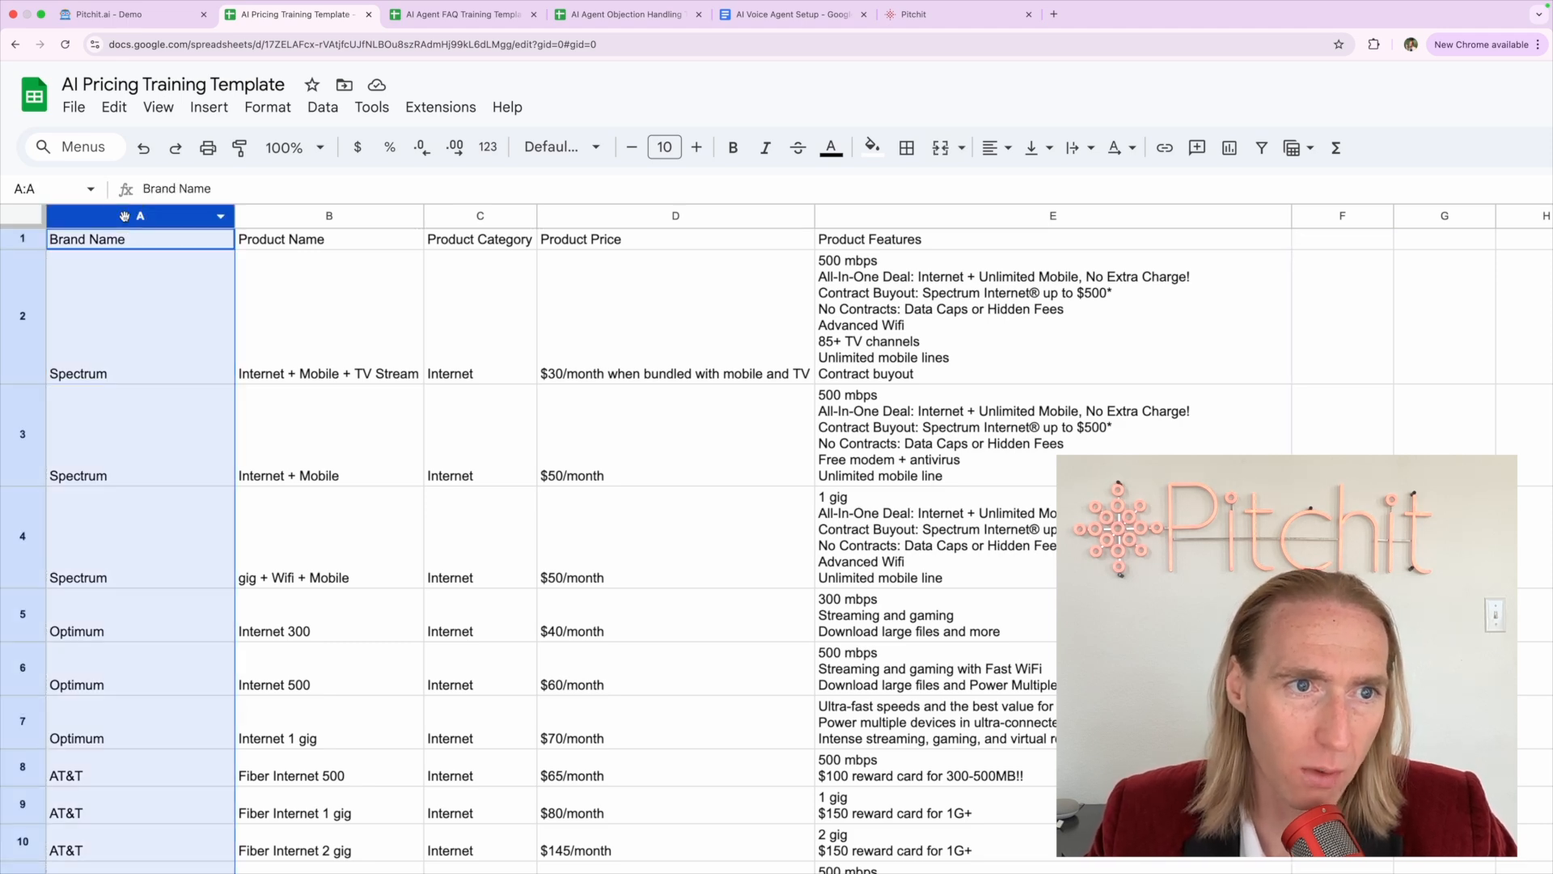
click(410, 340)
click(607, 347)
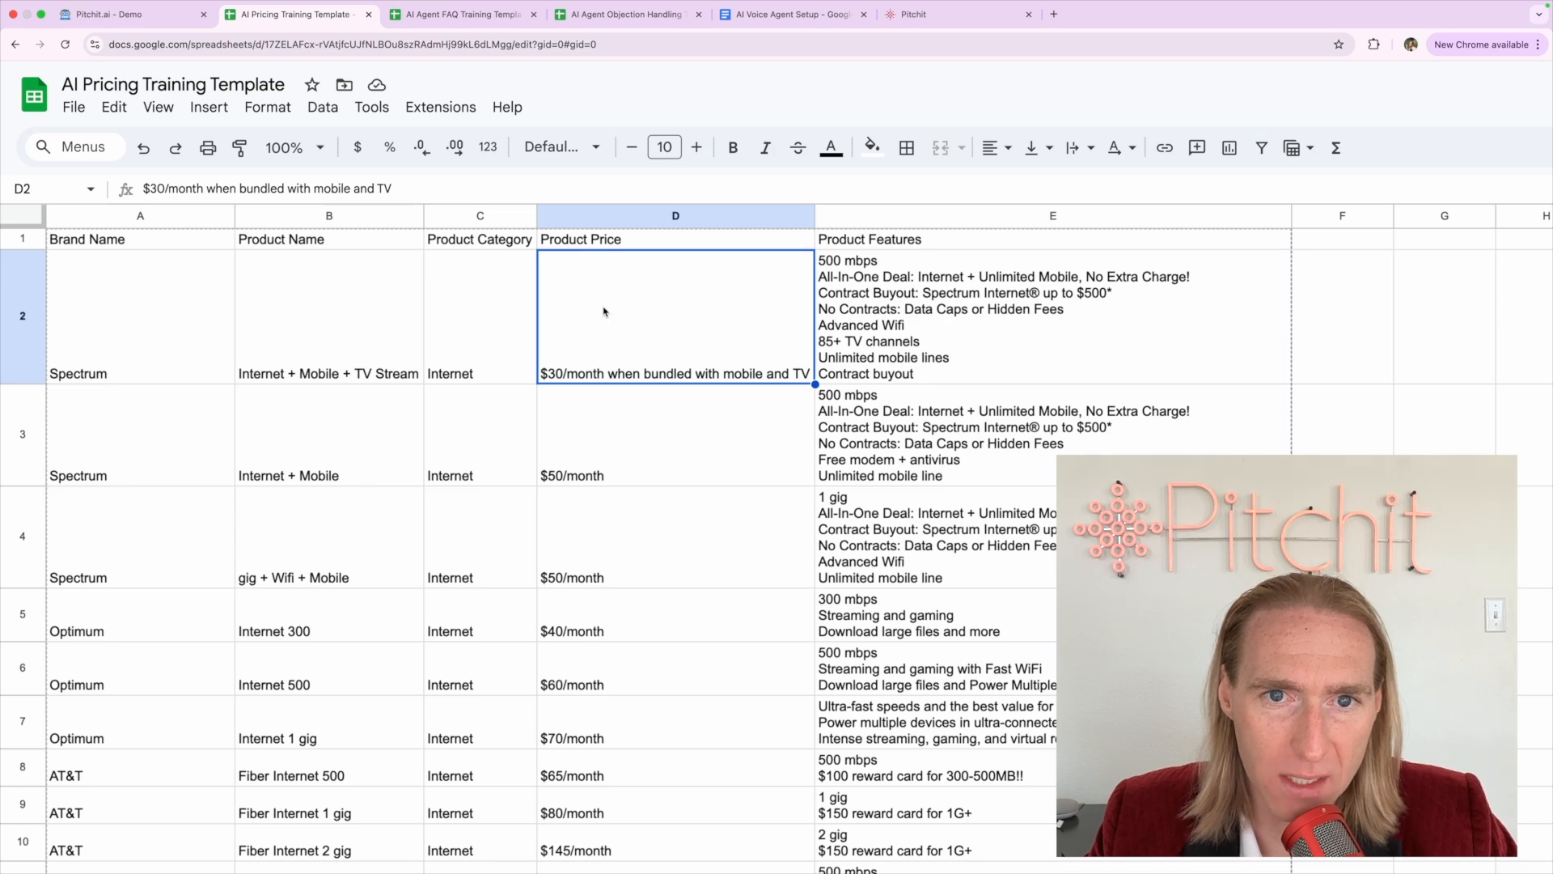
click(600, 215)
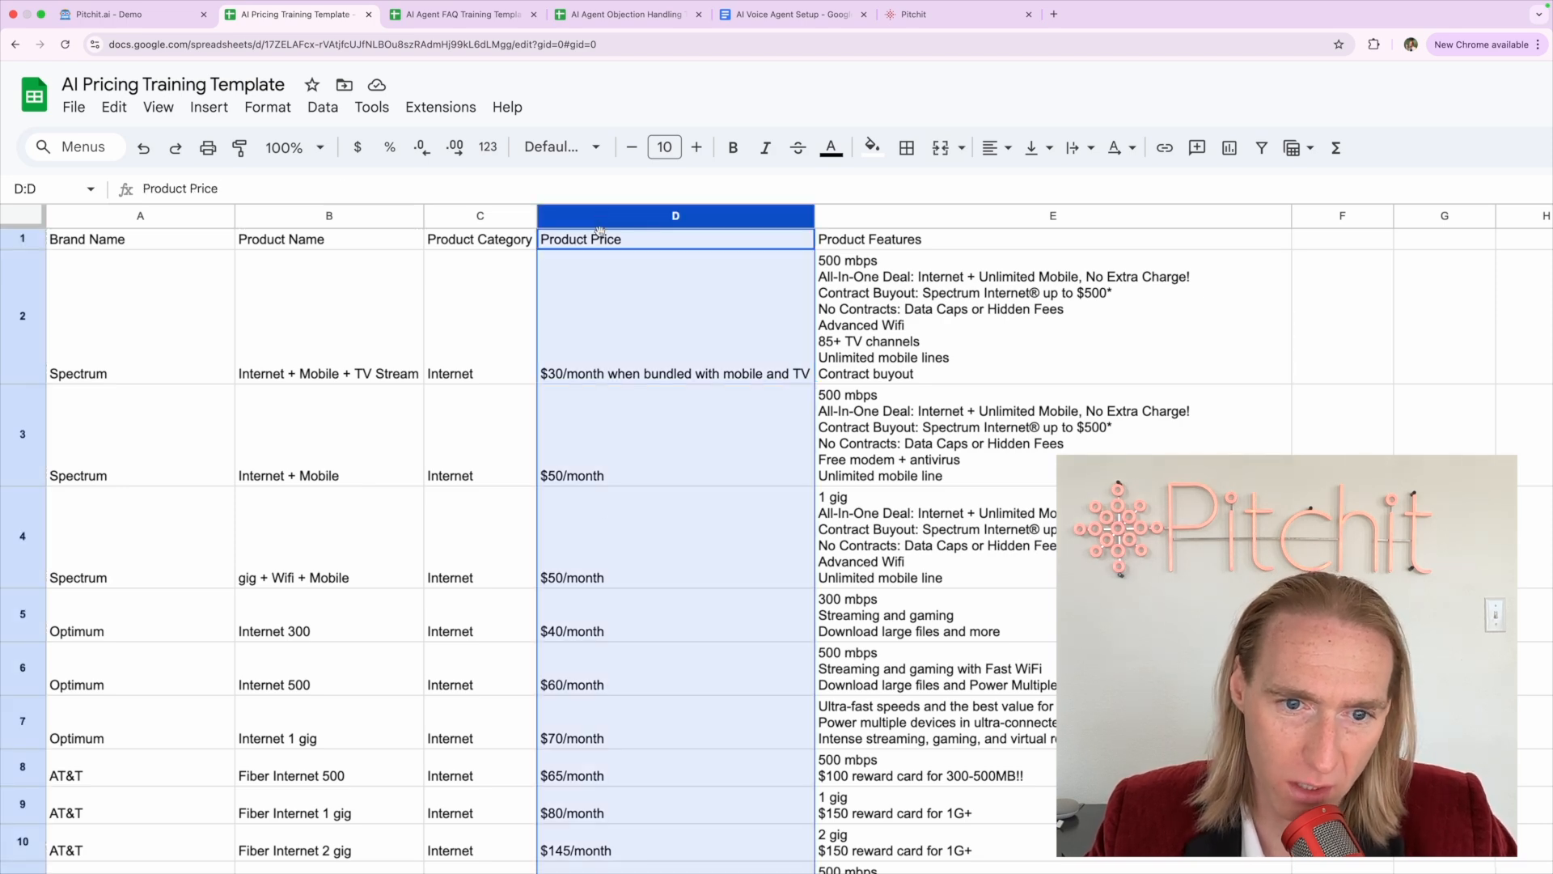
click(603, 513)
click(601, 430)
click(602, 346)
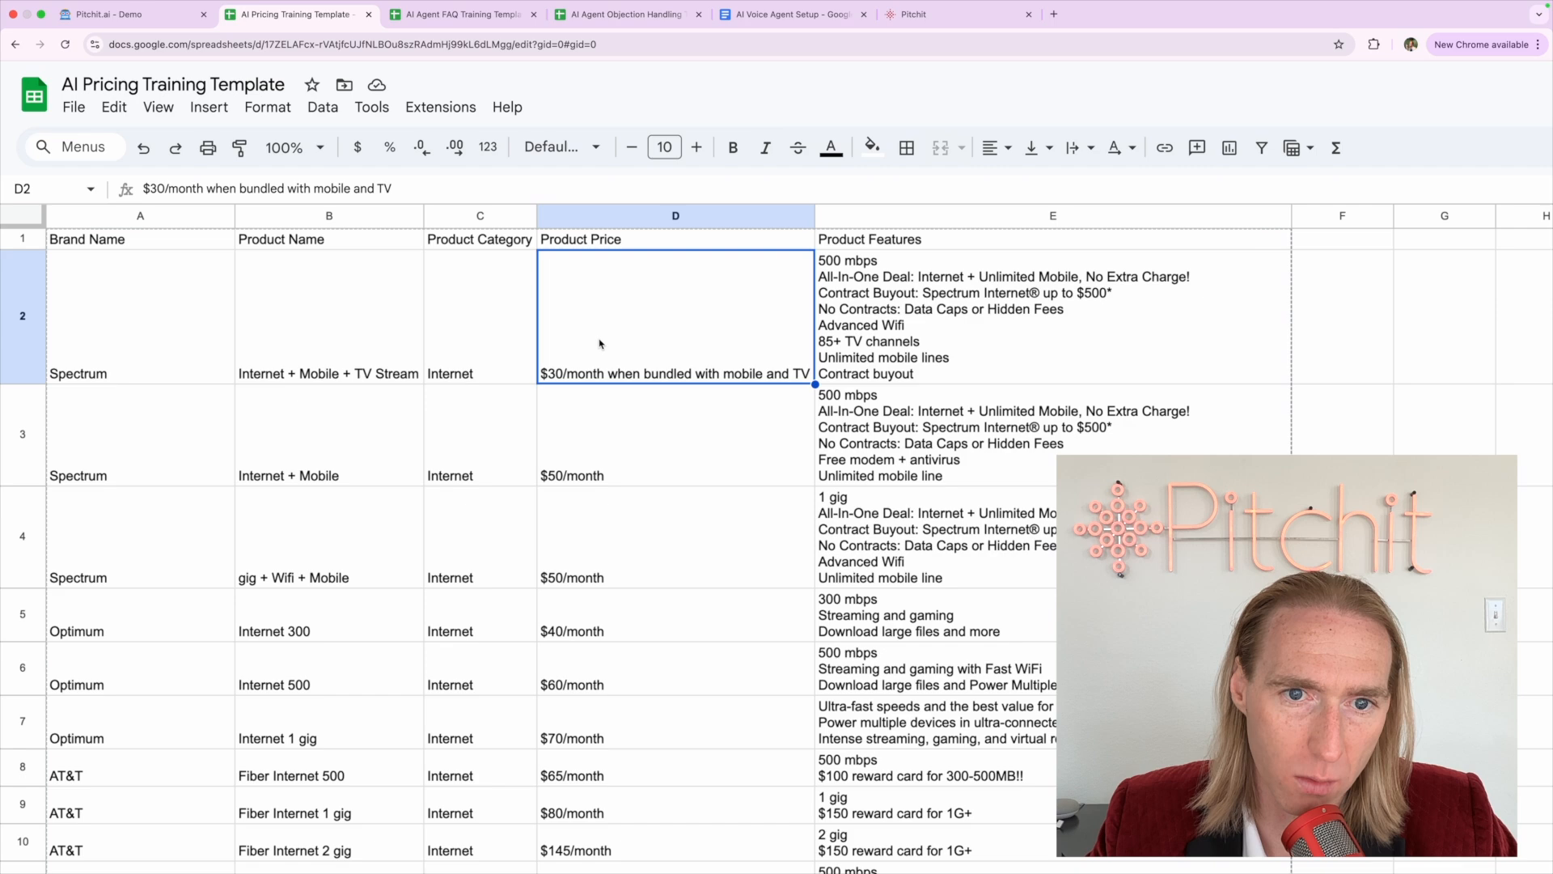
click(593, 513)
click(611, 353)
click(603, 441)
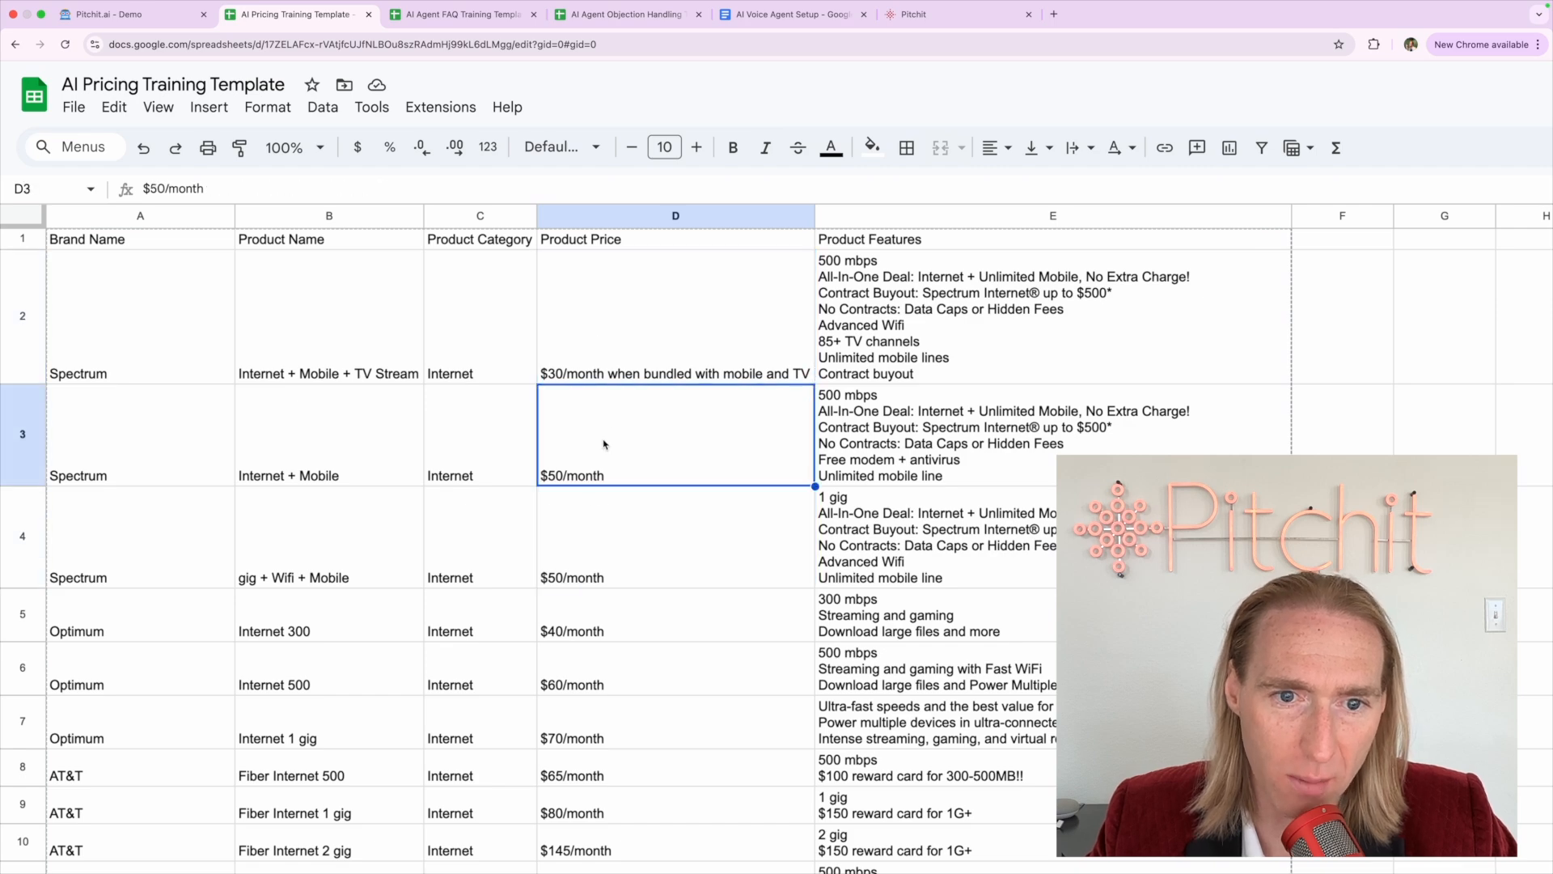
Check the Frontier Fastest price in D14, then reselect the whole Product Price column
scroll(603, 469, down, 6)
click(598, 506)
scroll(600, 594, up, 6)
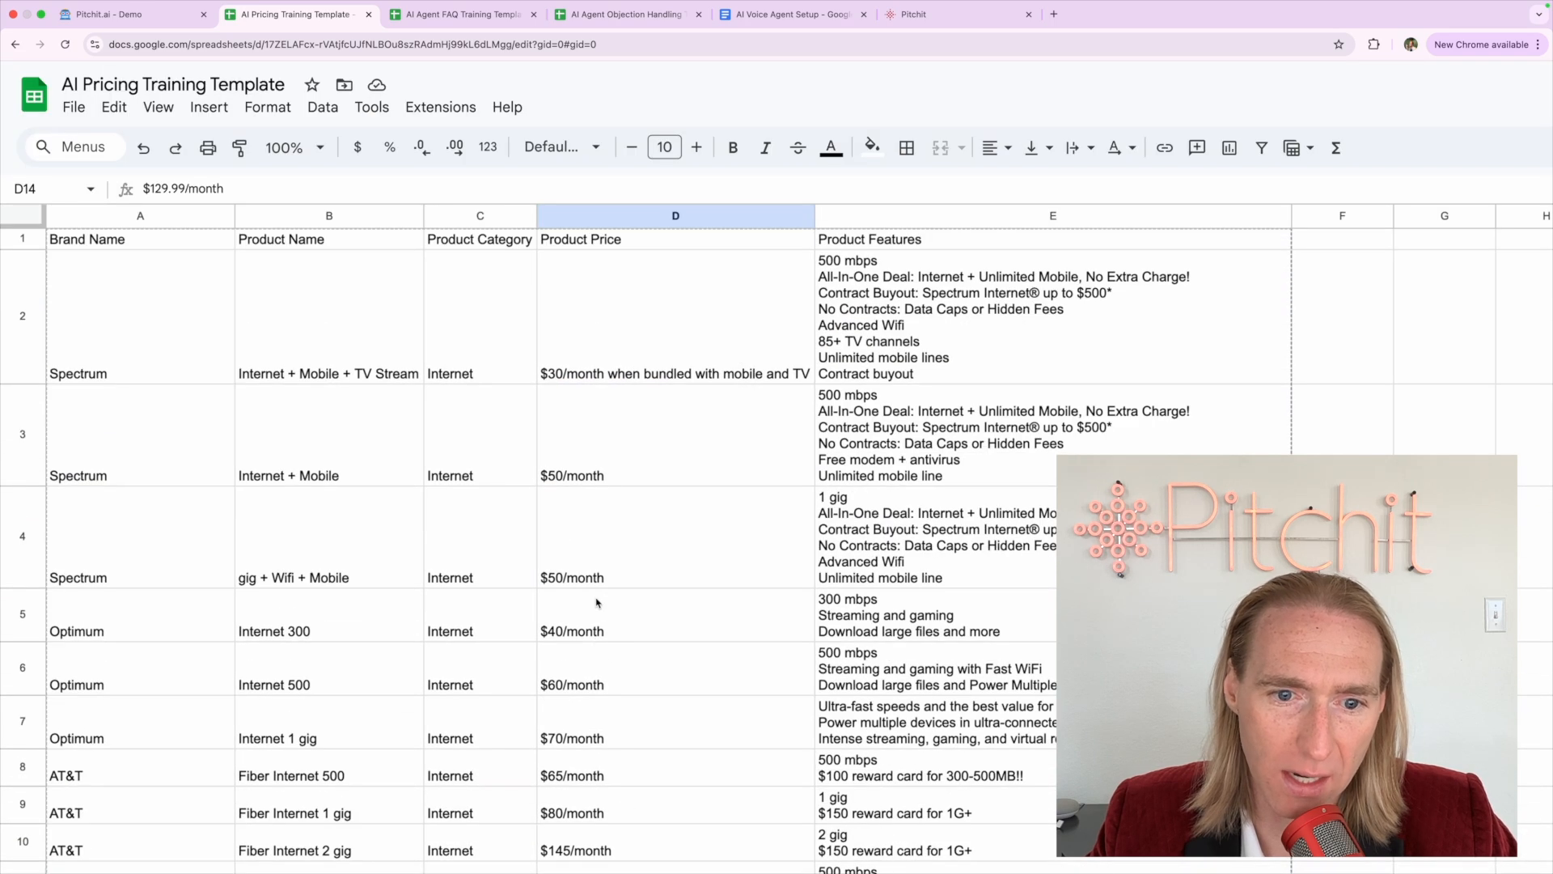
click(619, 493)
click(644, 304)
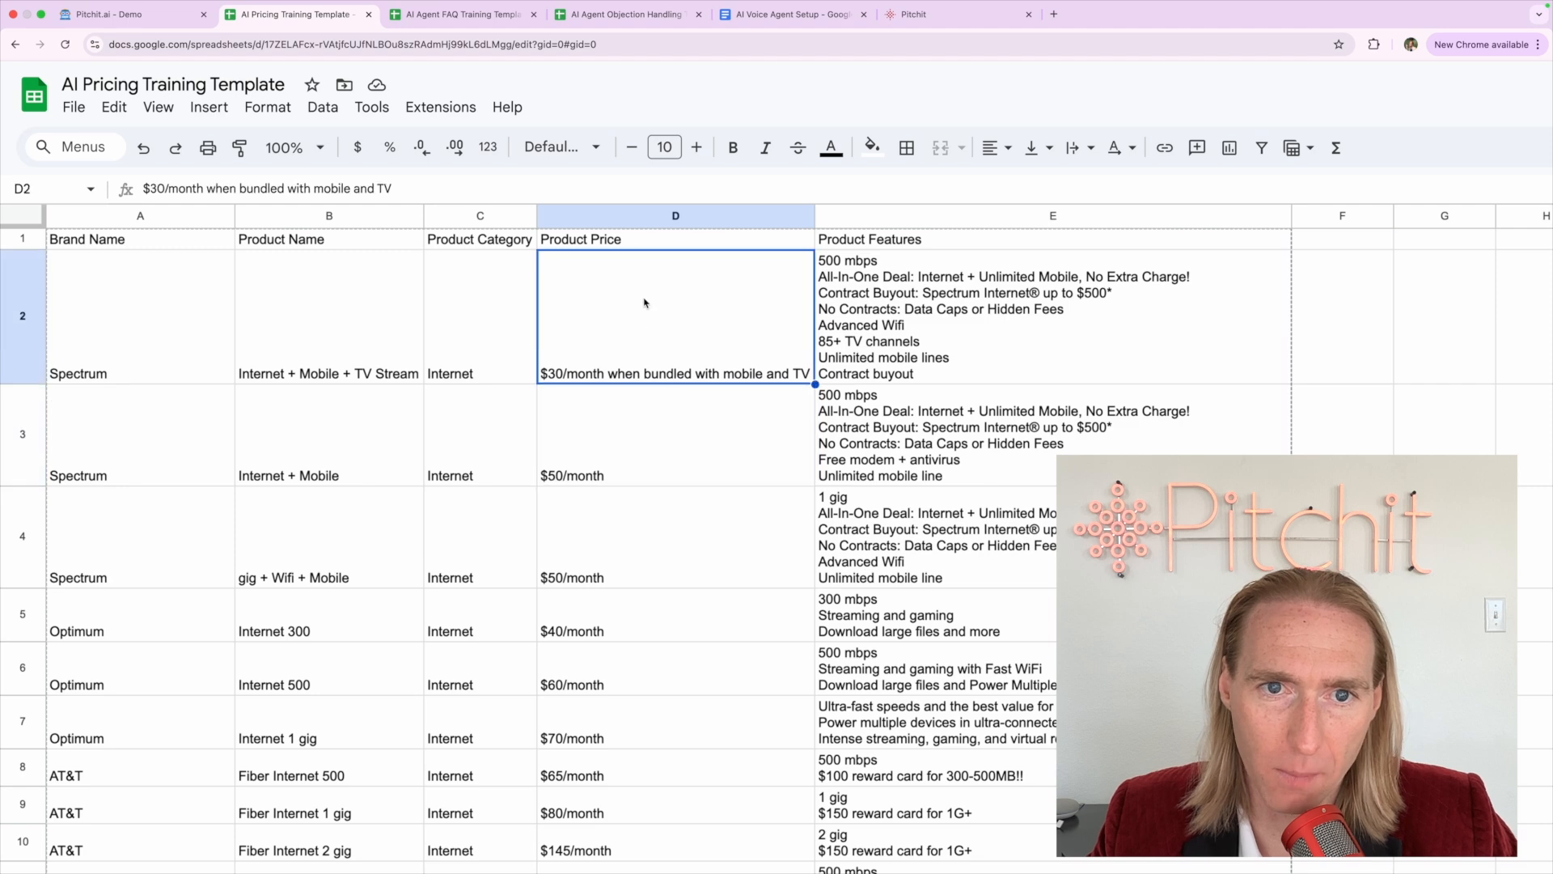
click(671, 220)
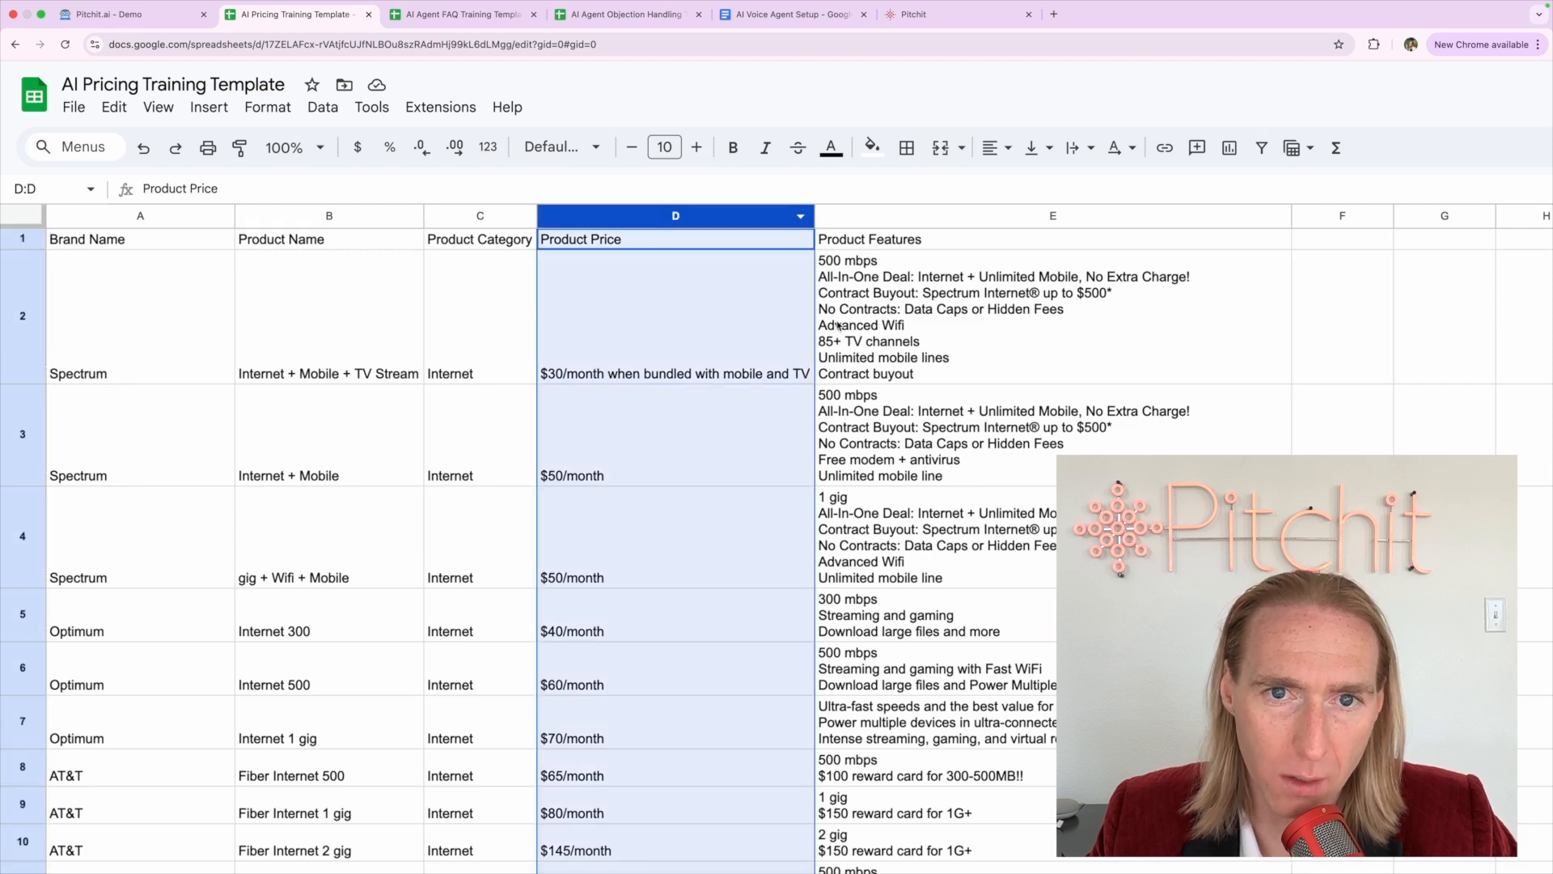
Select the Product Features column and the first plan's feature list in E2
click(915, 330)
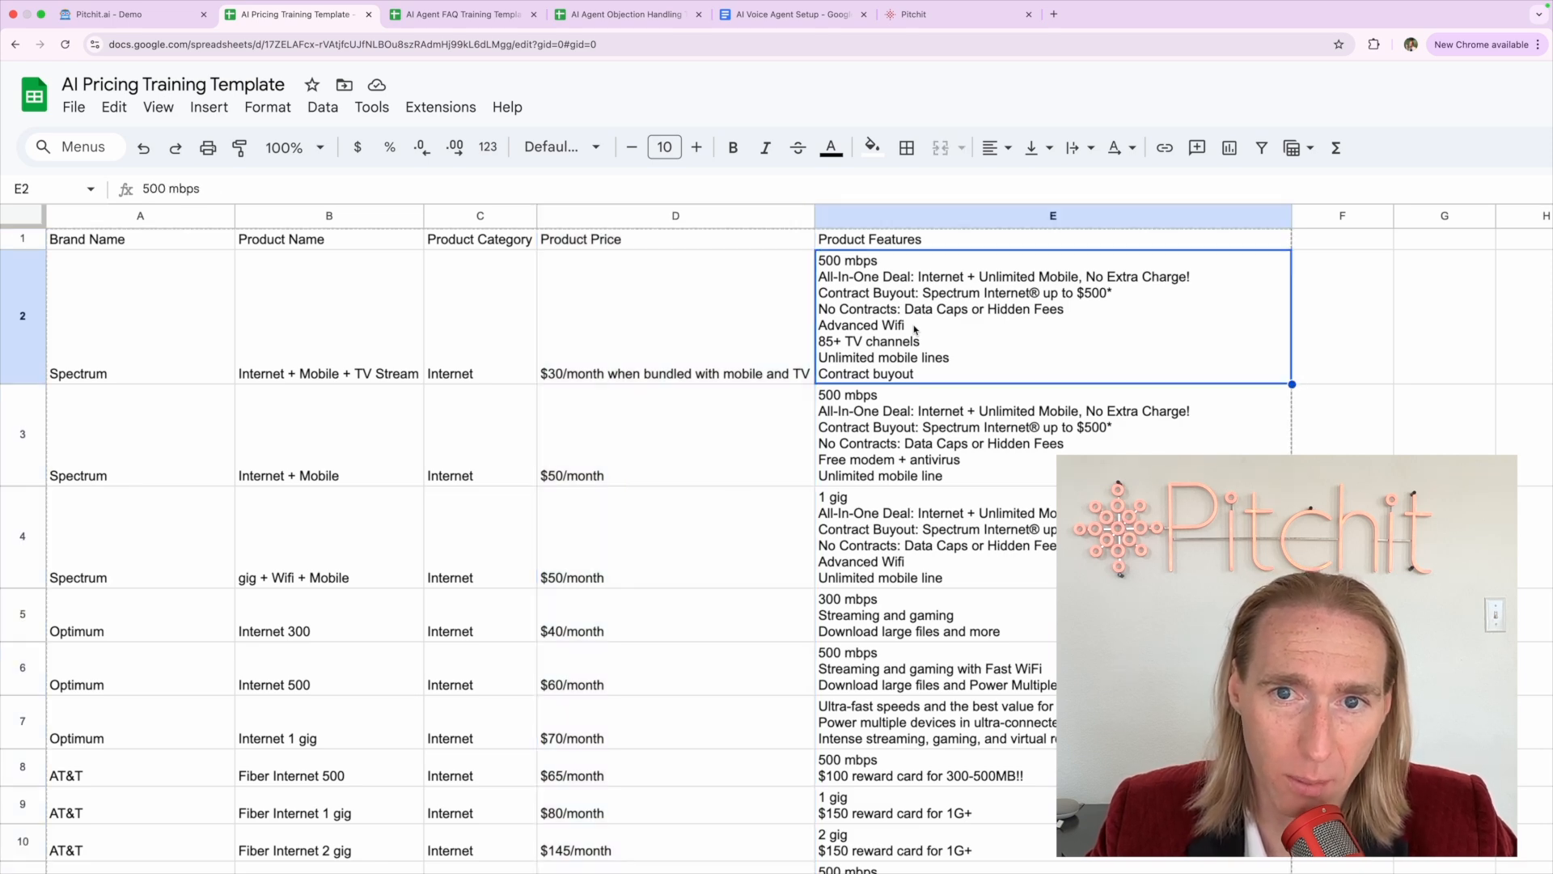
click(892, 216)
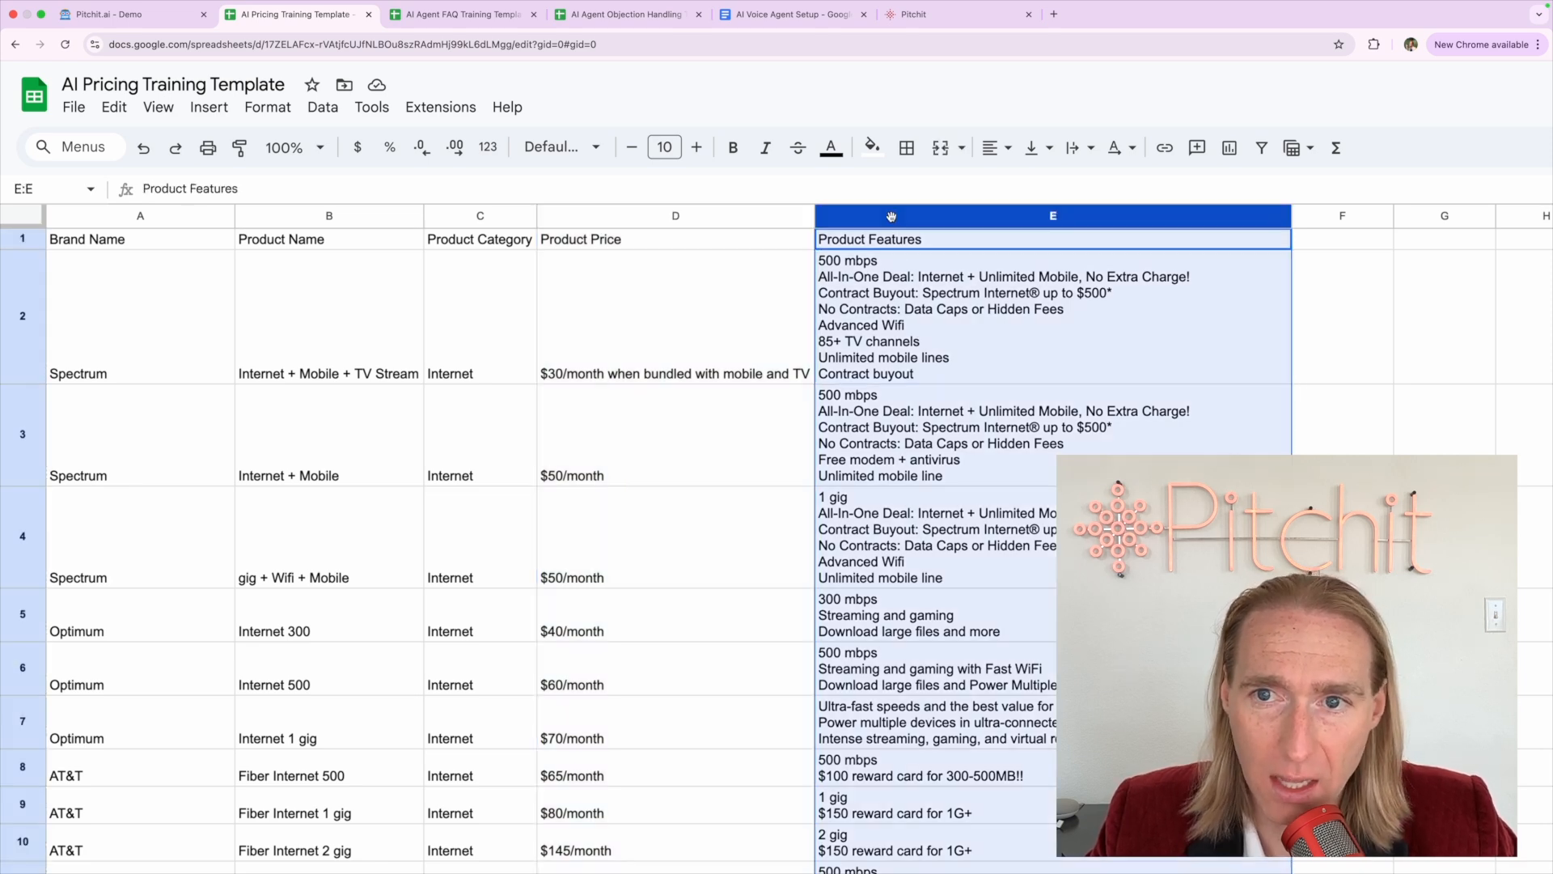
click(877, 303)
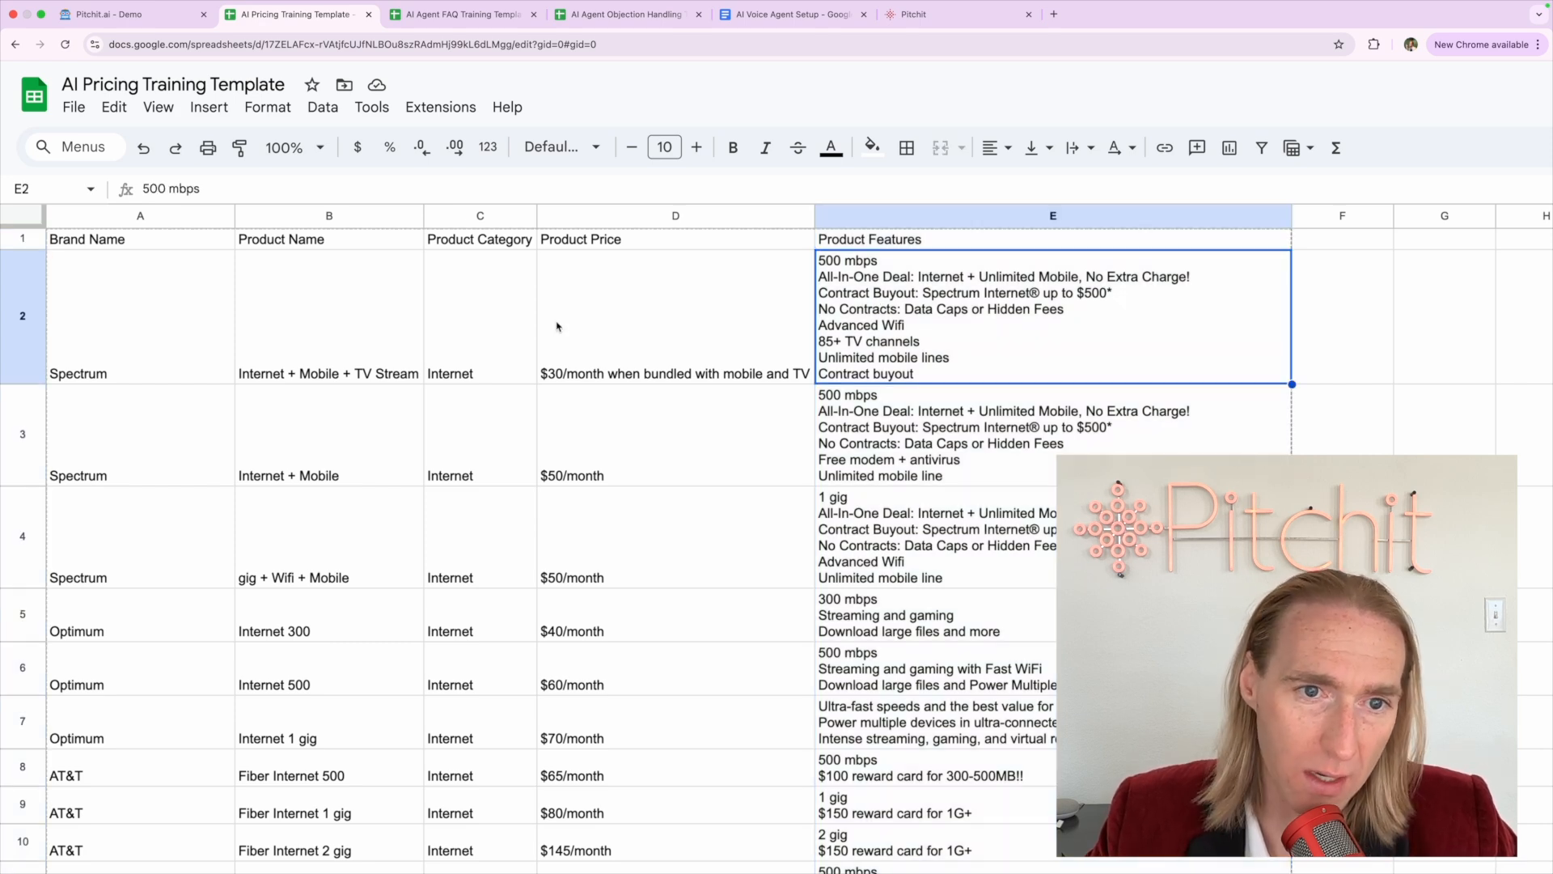
click(599, 484)
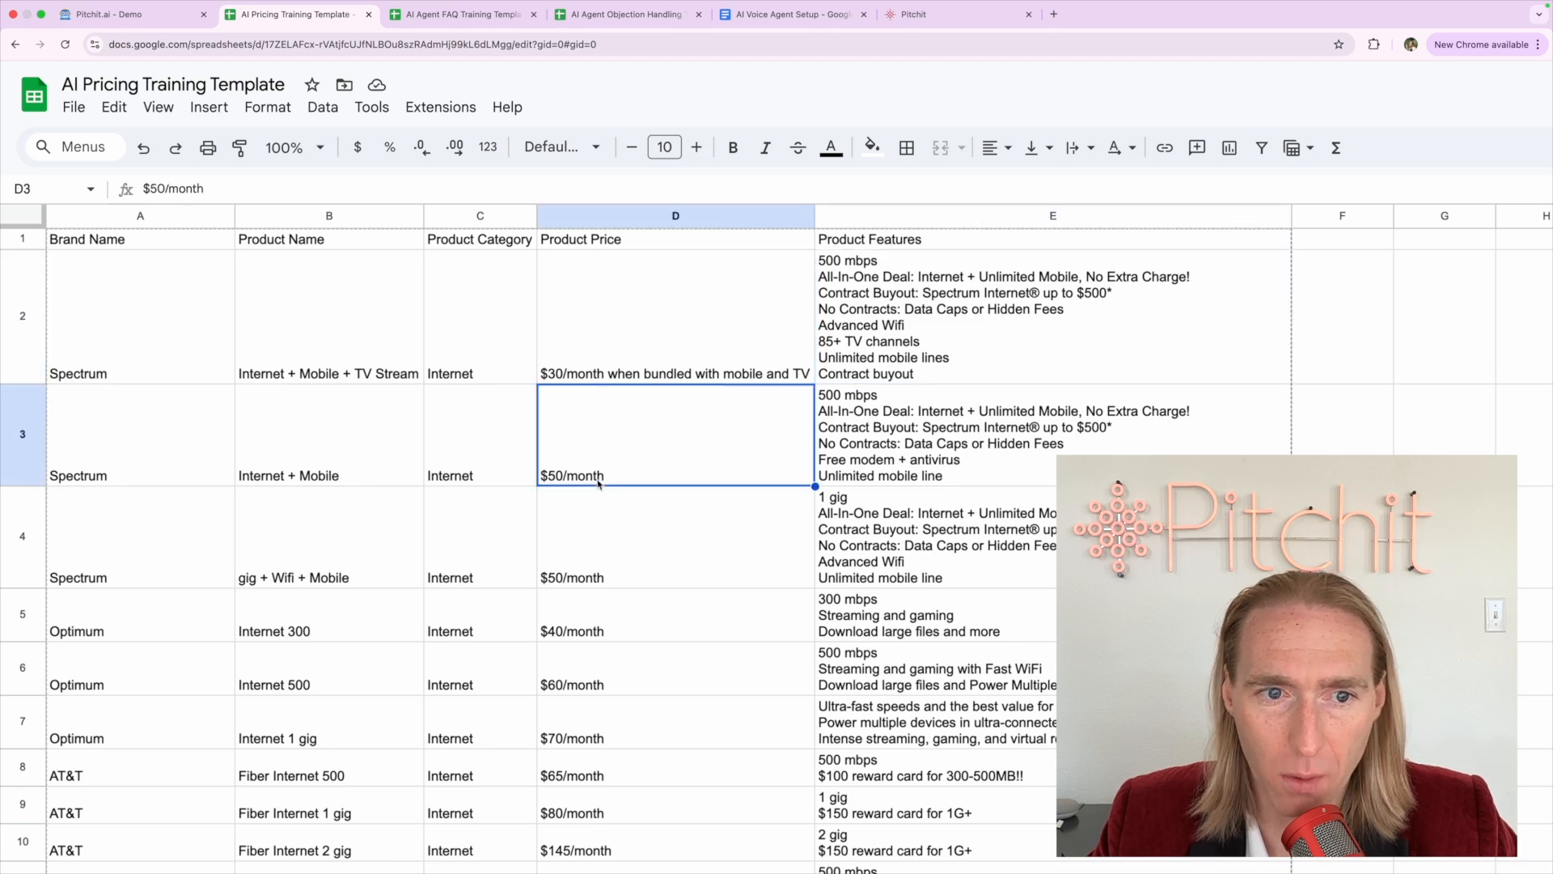
click(607, 367)
click(607, 427)
click(600, 346)
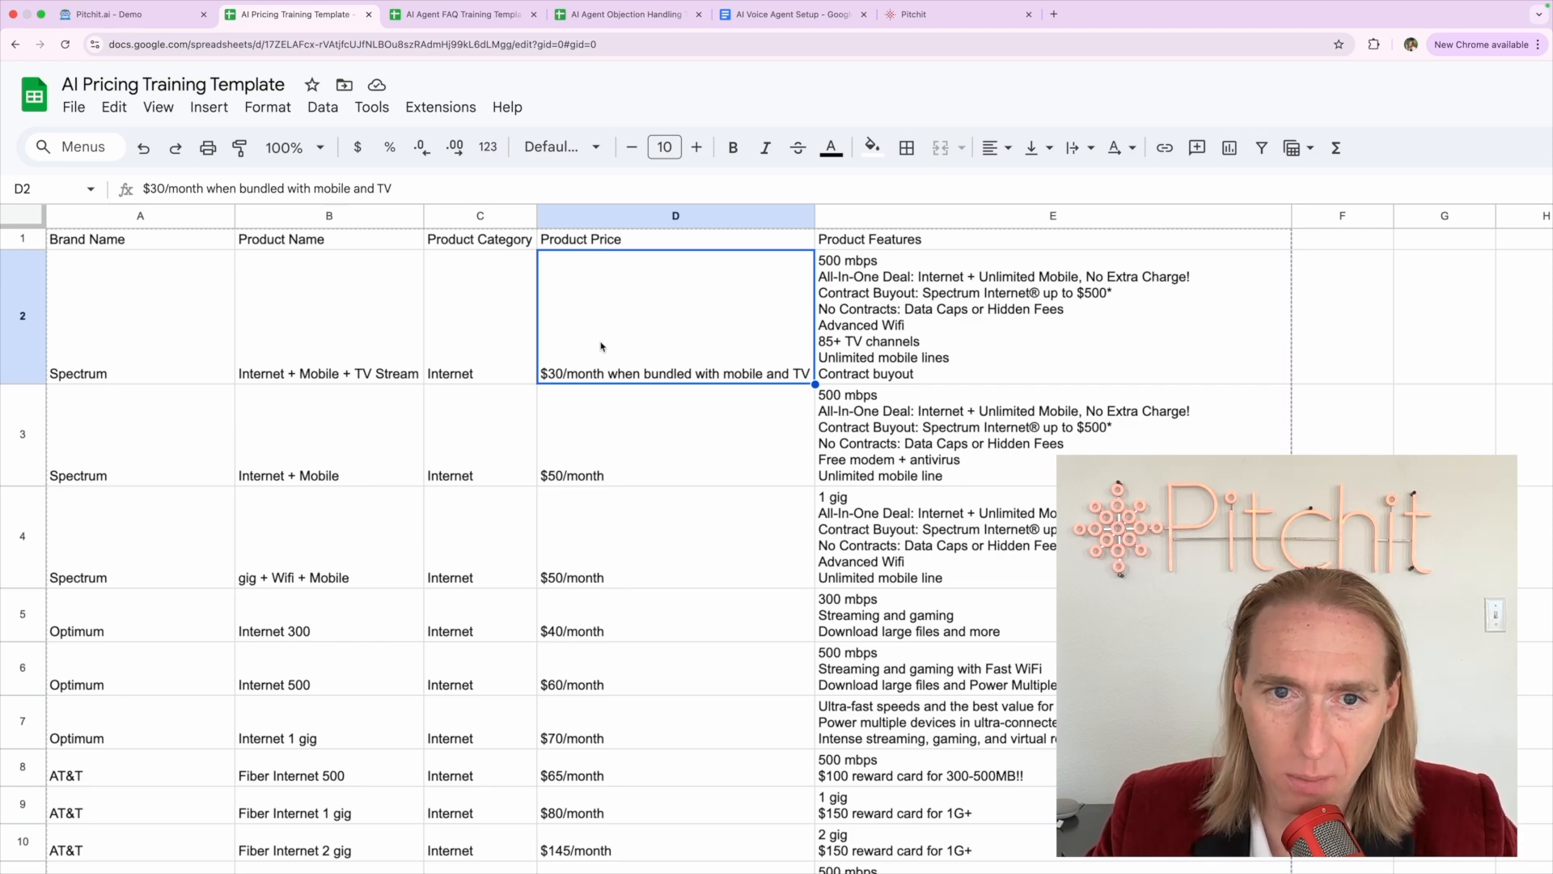
Step between the two Spectrum feature lists and select E2 and E3 together
key(Down)
key(Right)
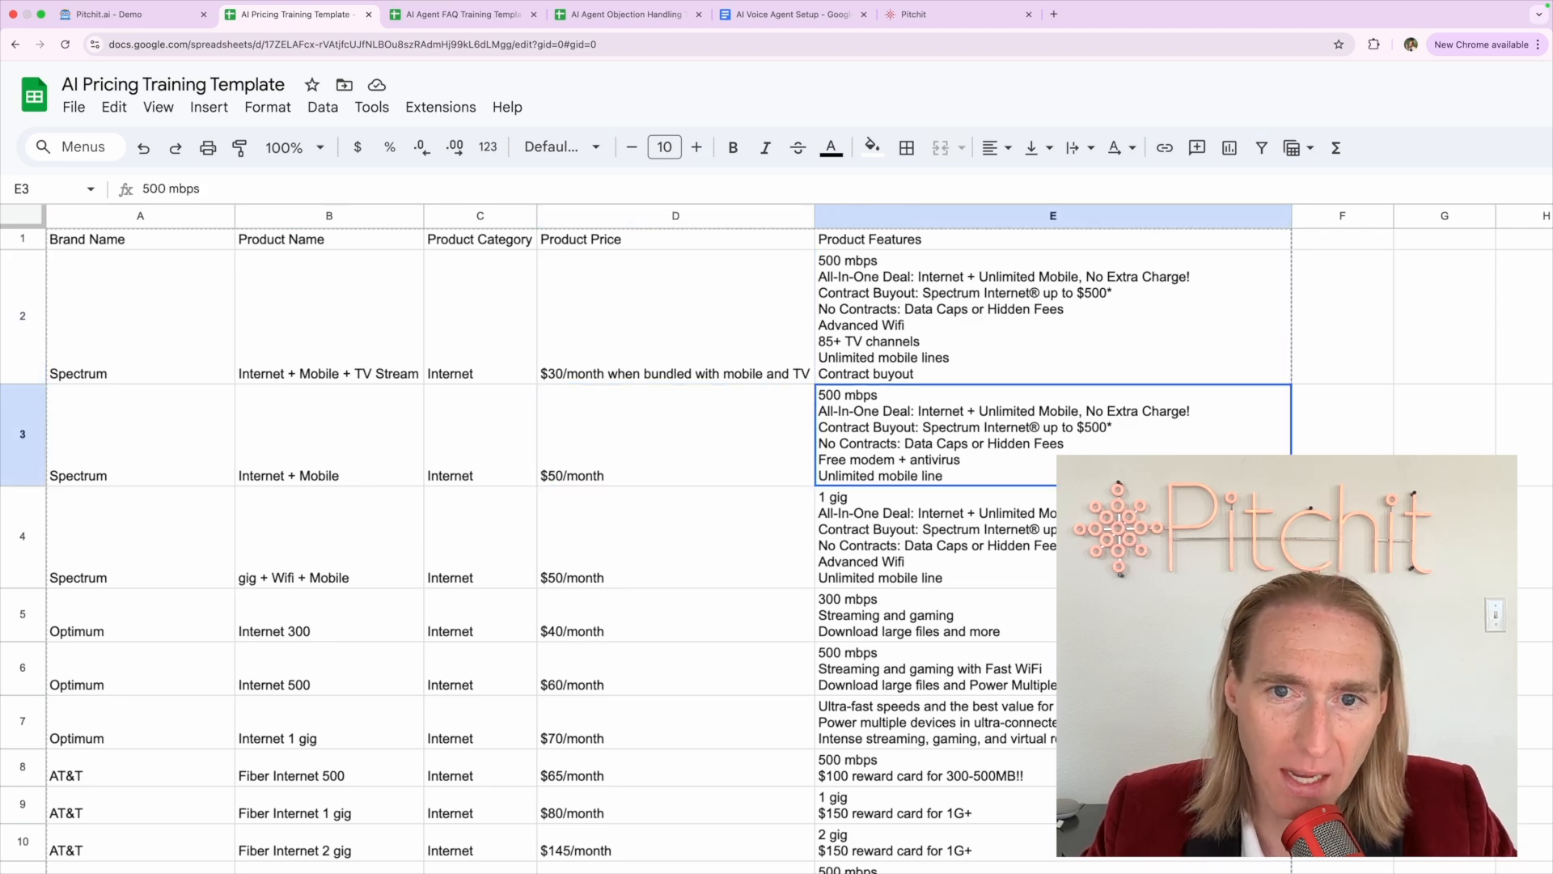
key(Up)
key(Down)
key(Up)
key(Down)
key(Up)
key(Down)
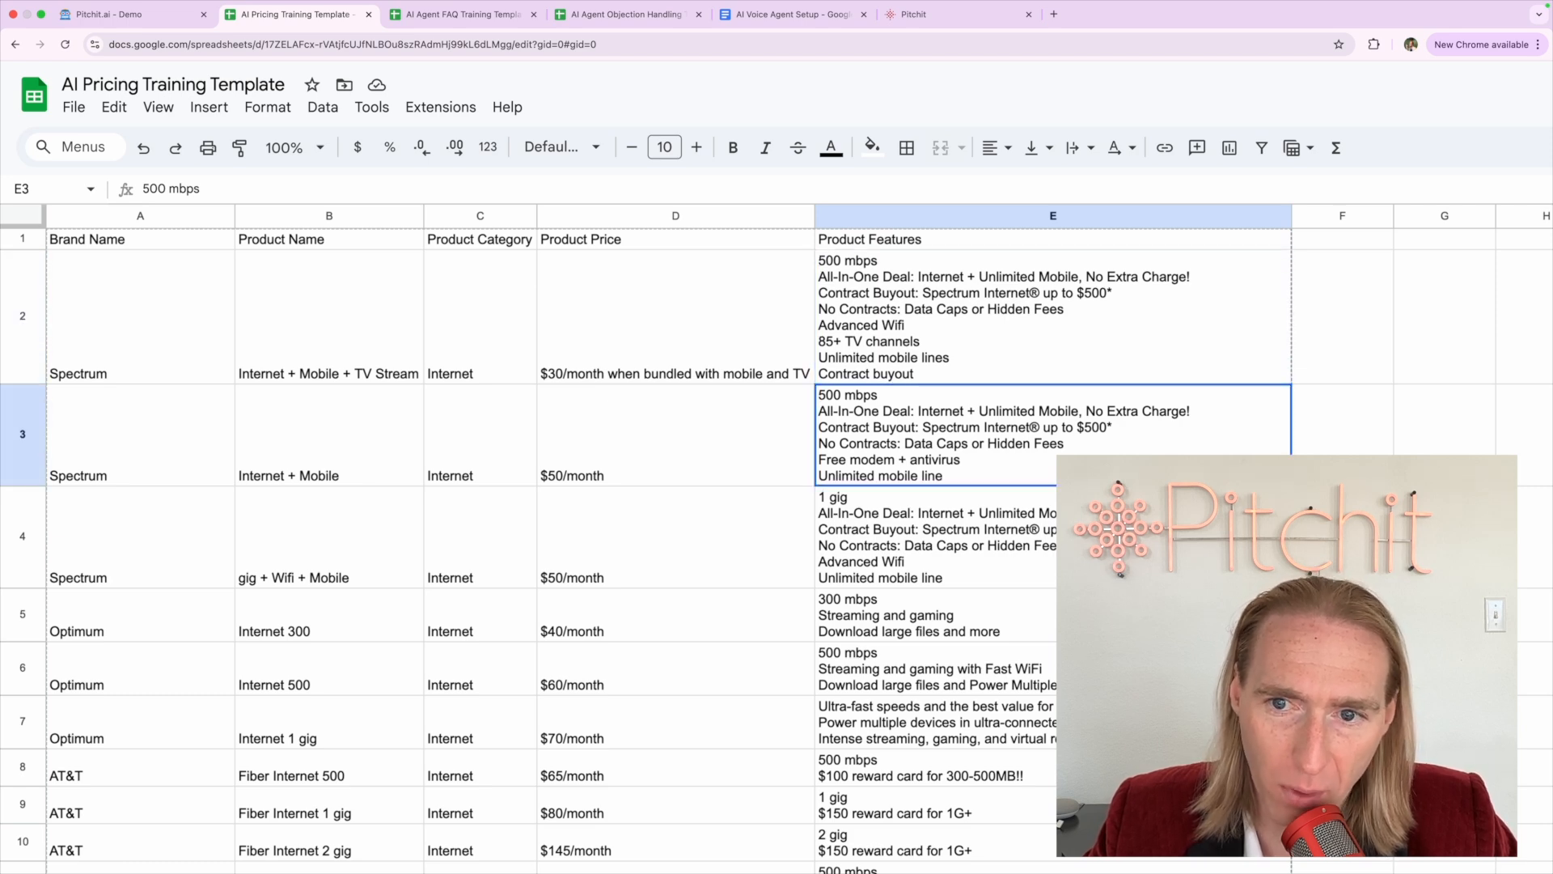
key(shift+Up)
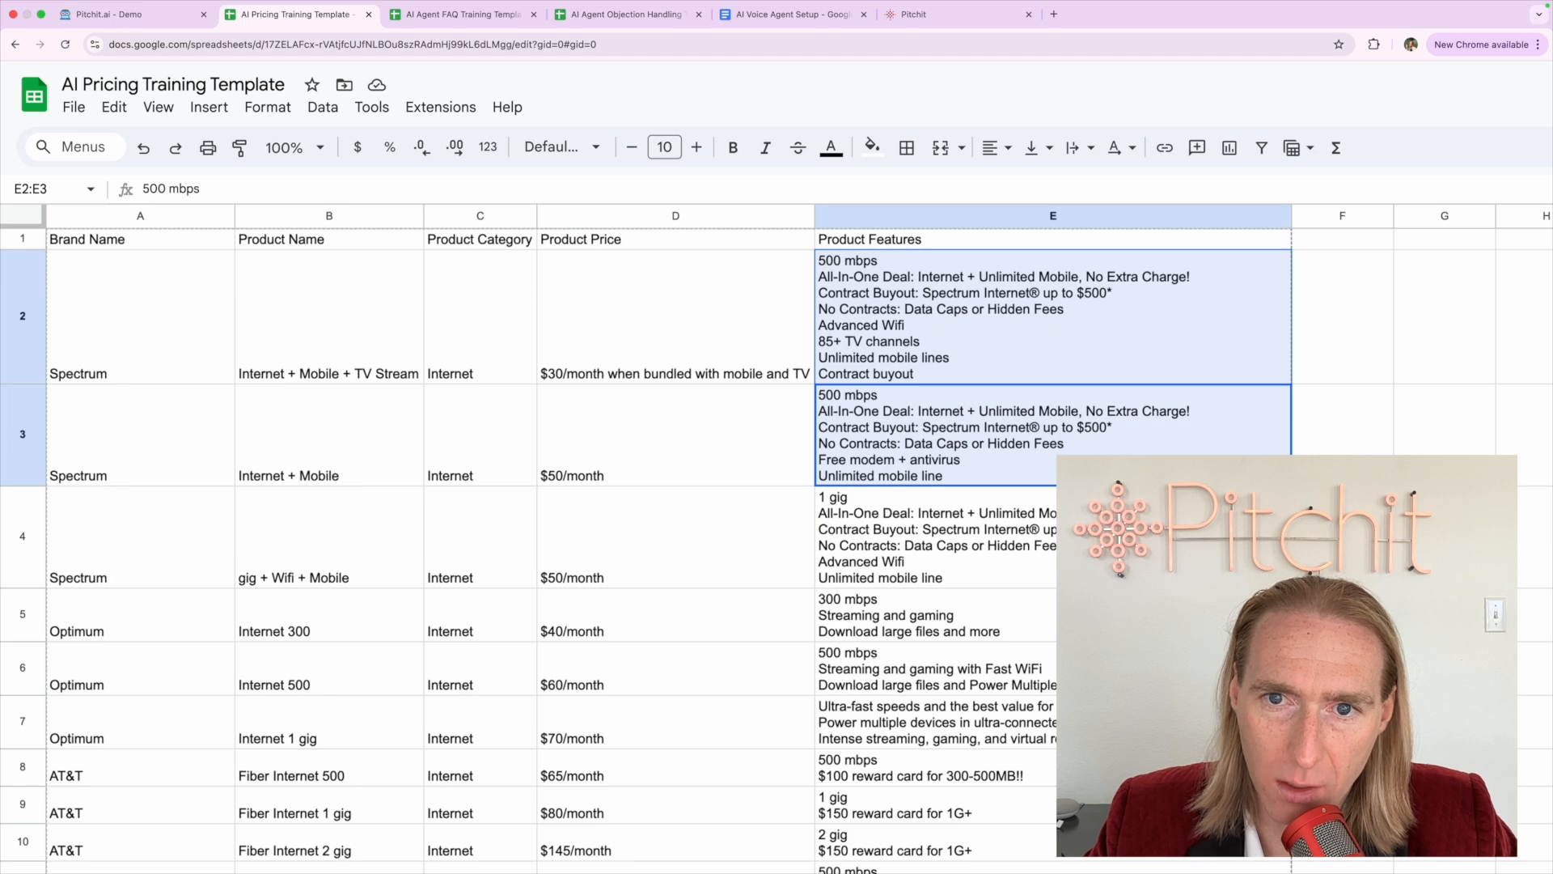
key(Down)
key(Up)
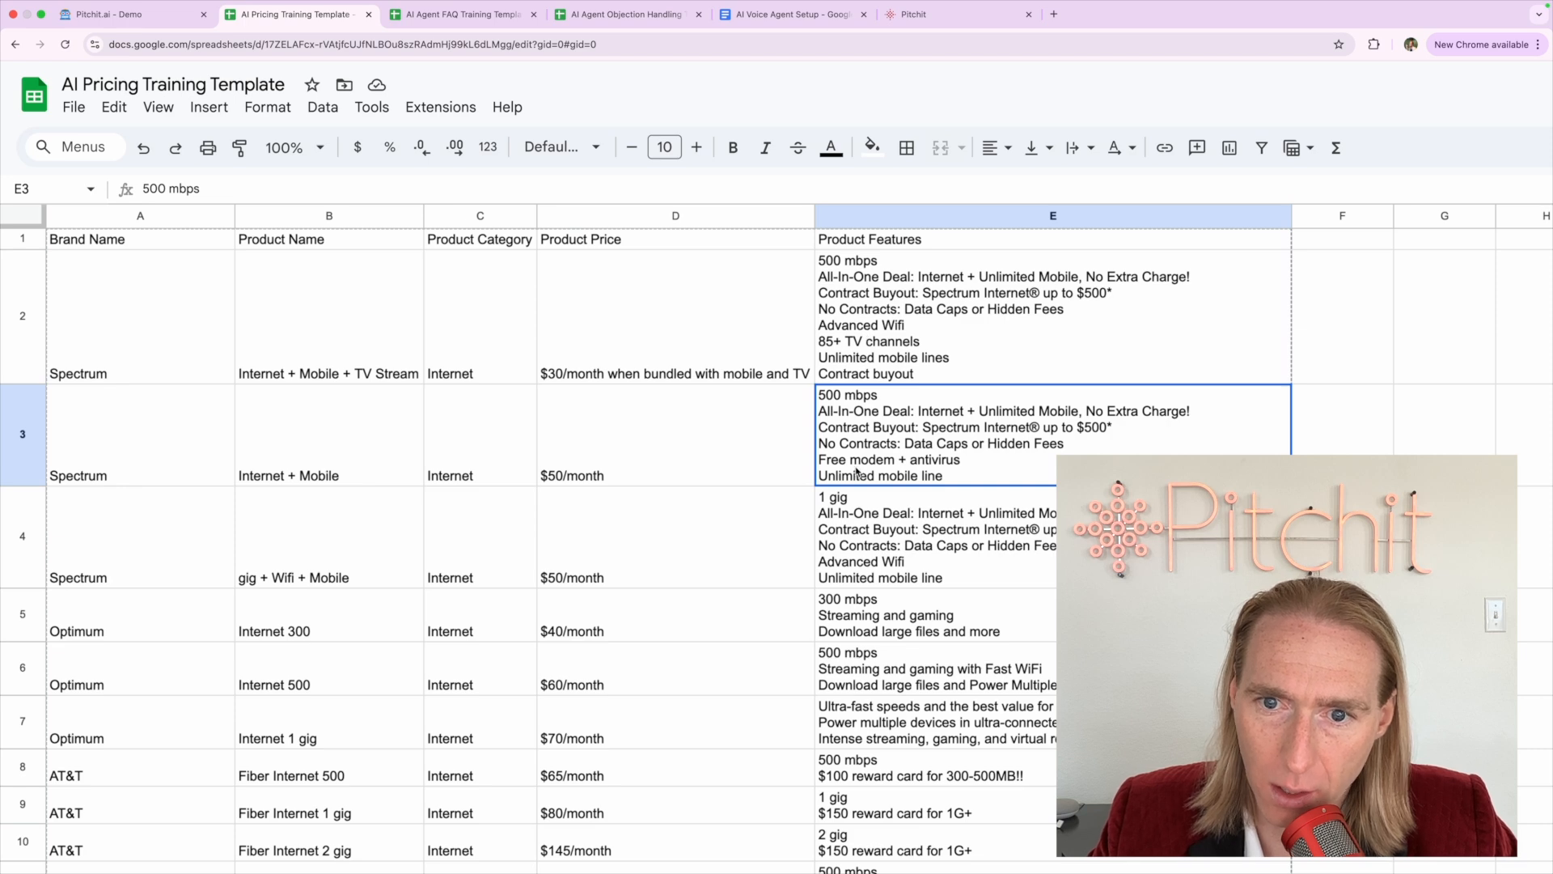
Go through the feature lists in E2–E4 and the Spectrum prices in D2 and D3
click(864, 356)
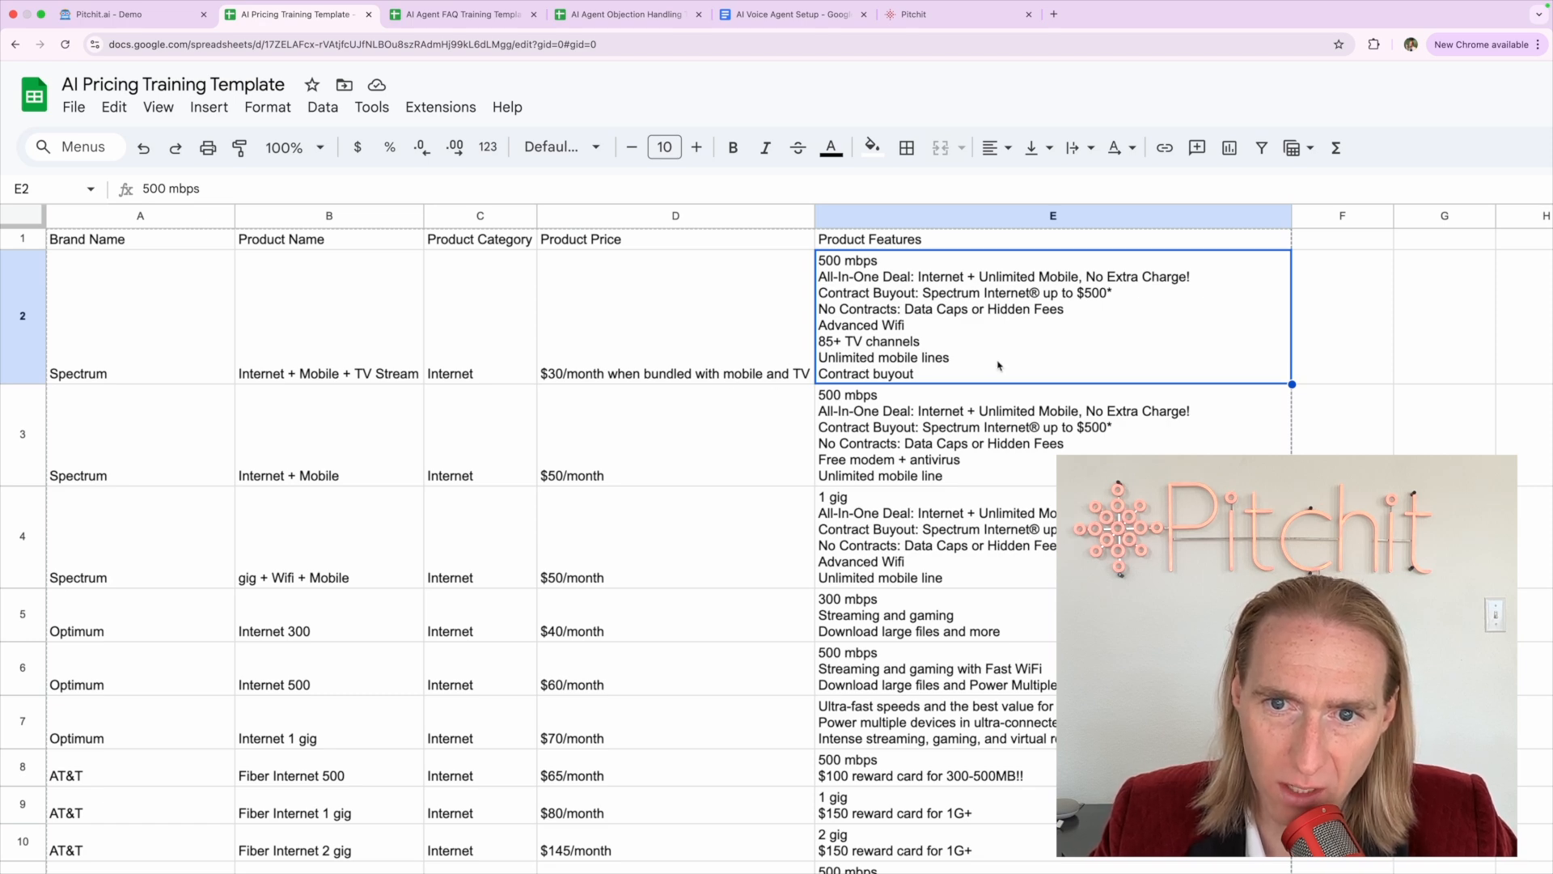
click(914, 471)
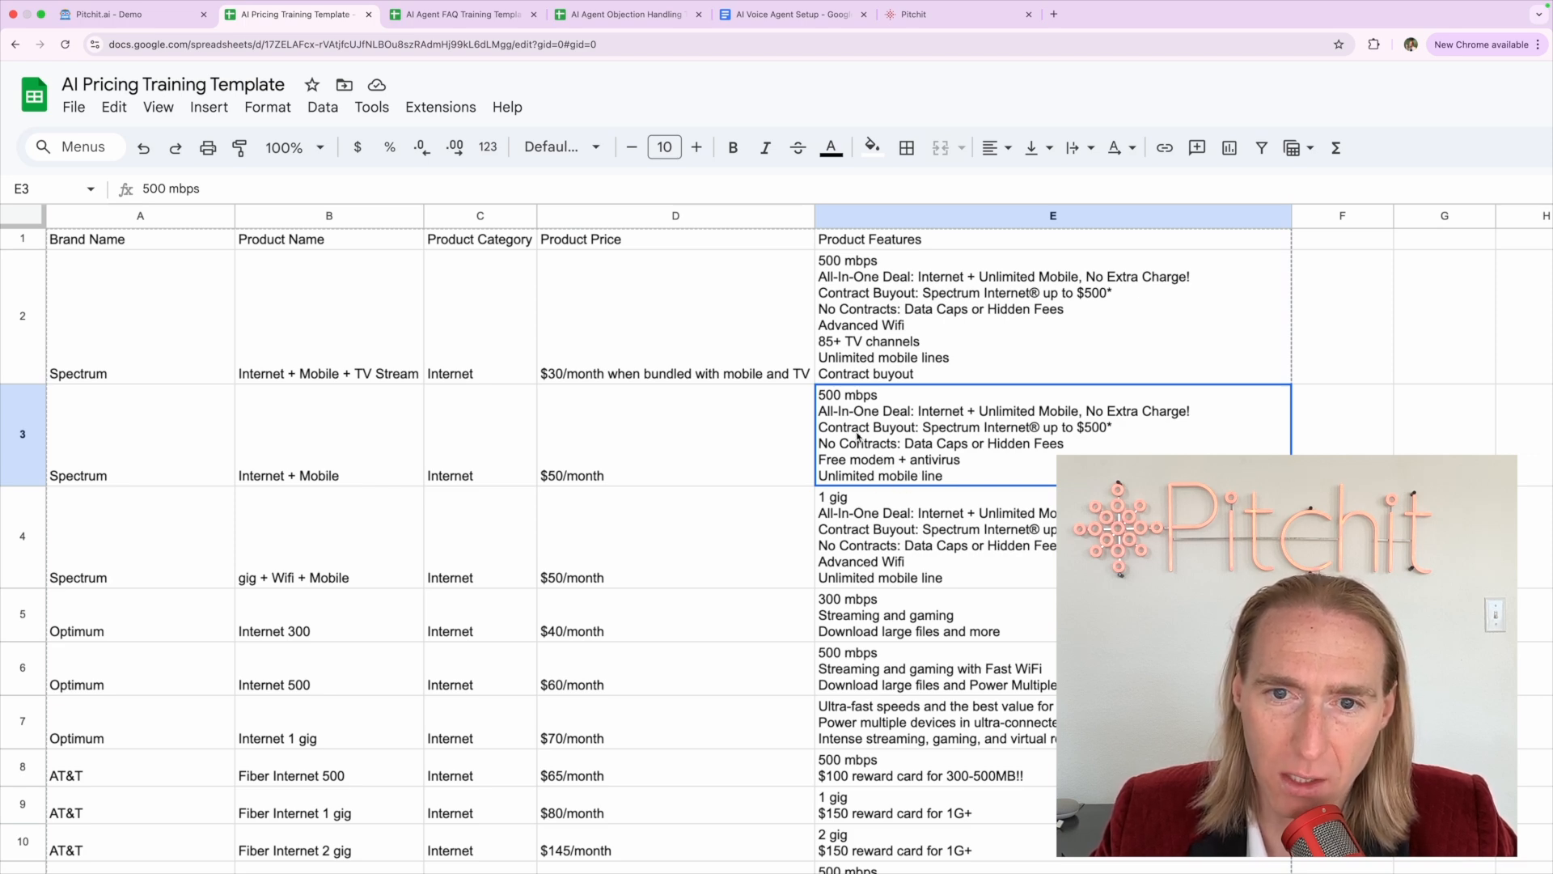
click(850, 537)
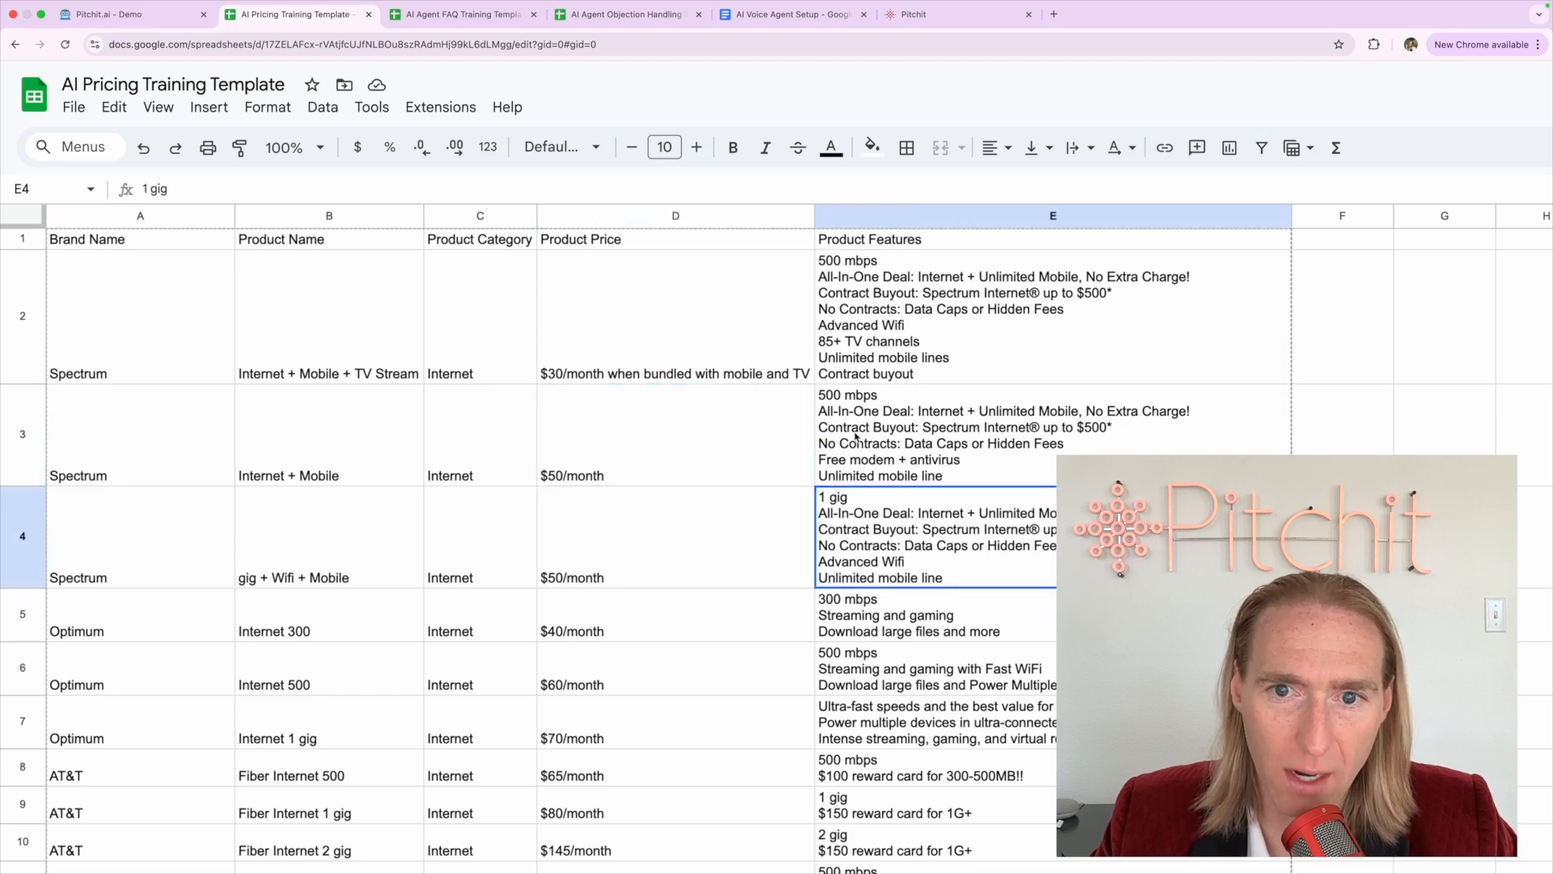
click(849, 436)
click(749, 428)
click(924, 431)
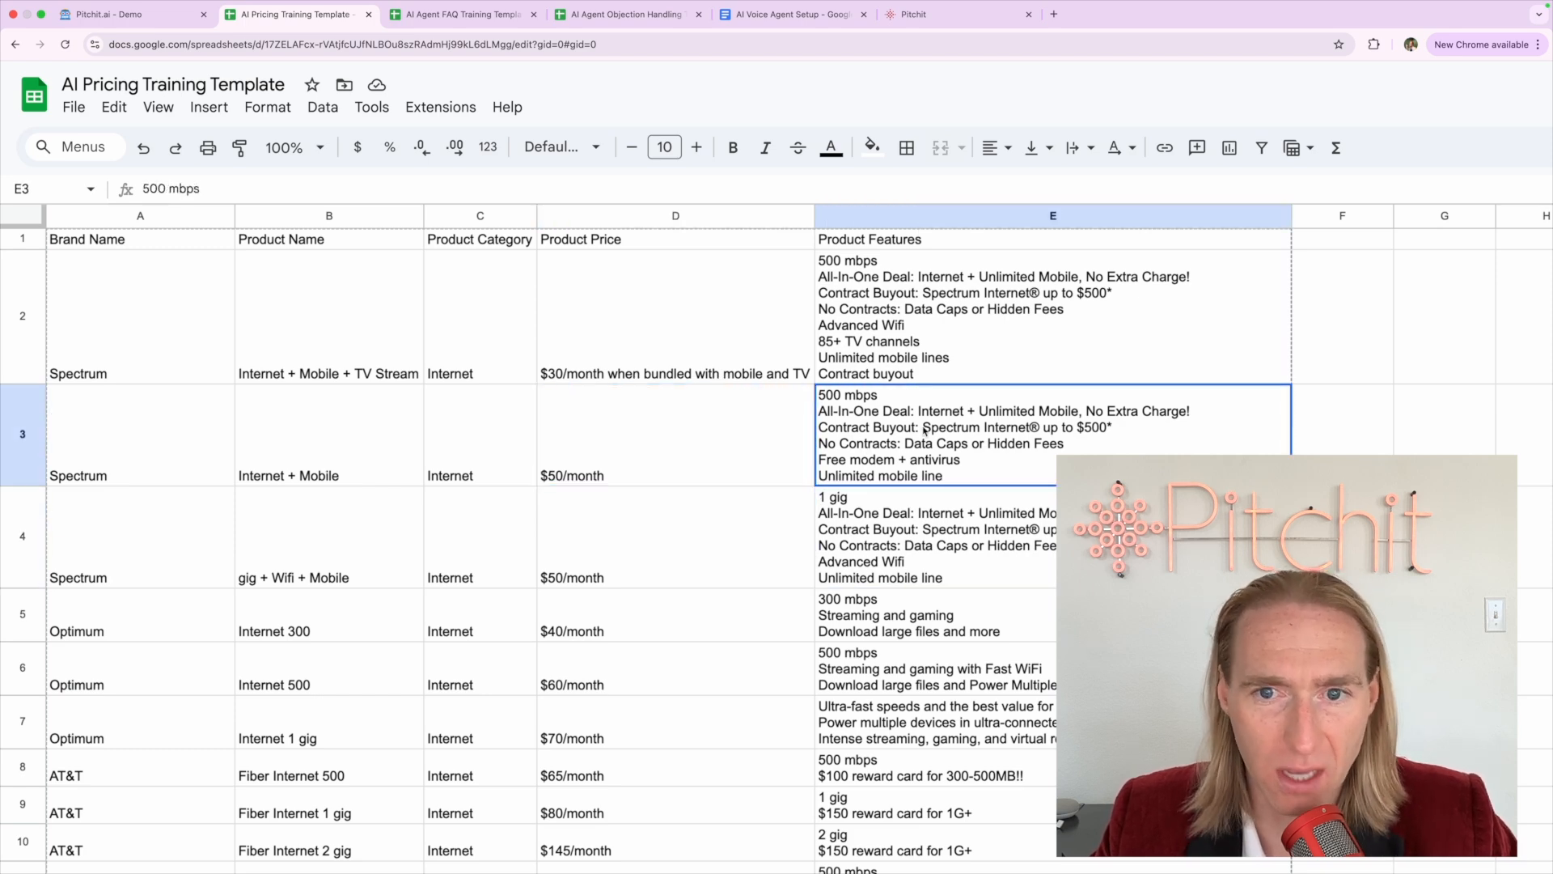
click(904, 316)
click(892, 410)
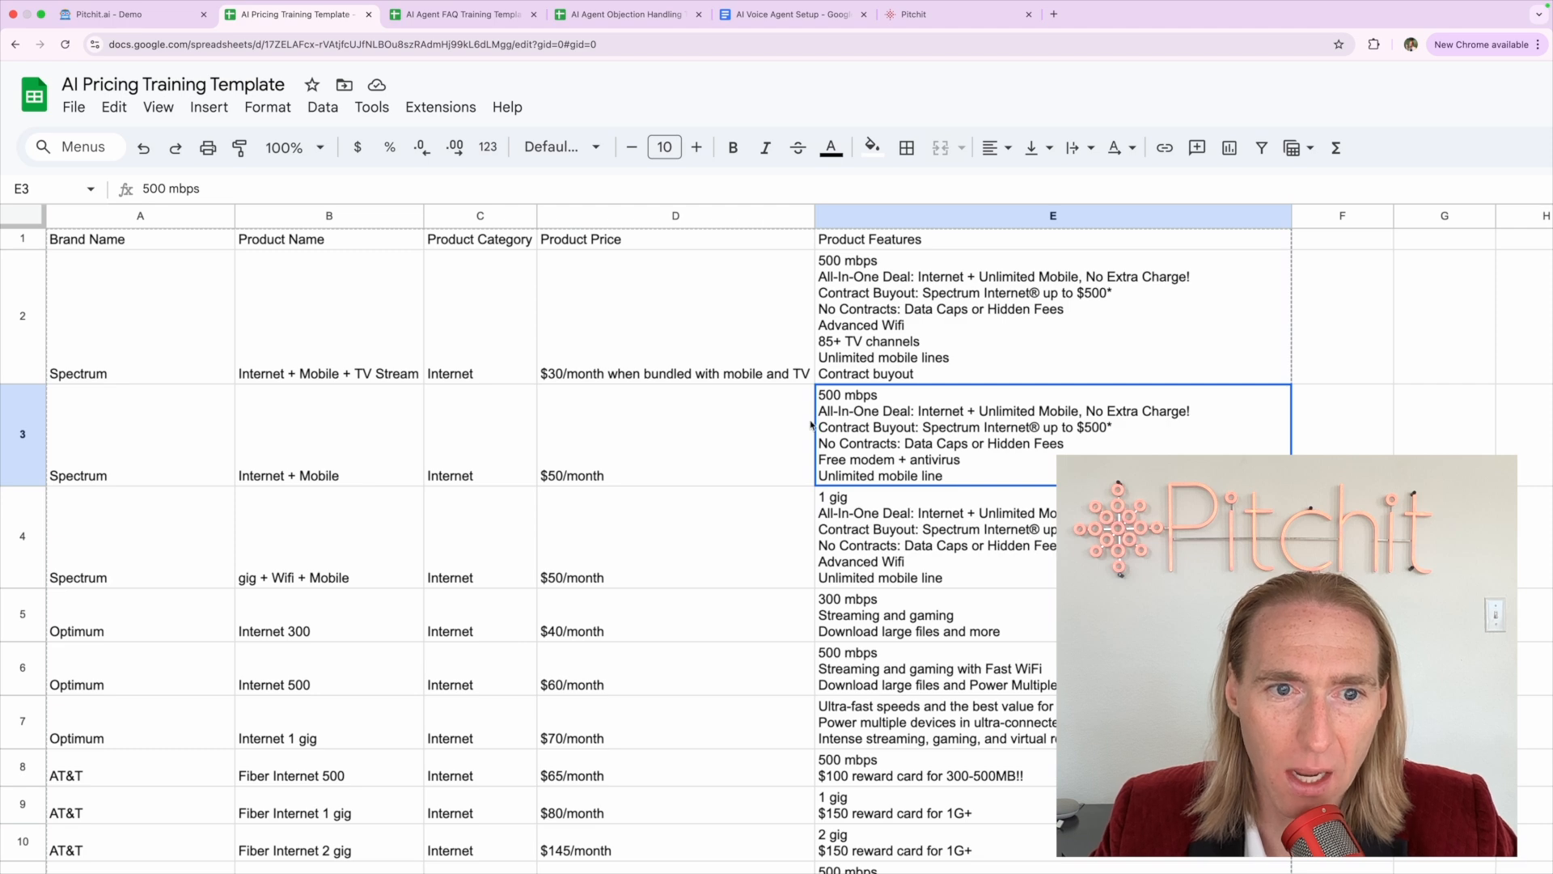
click(652, 437)
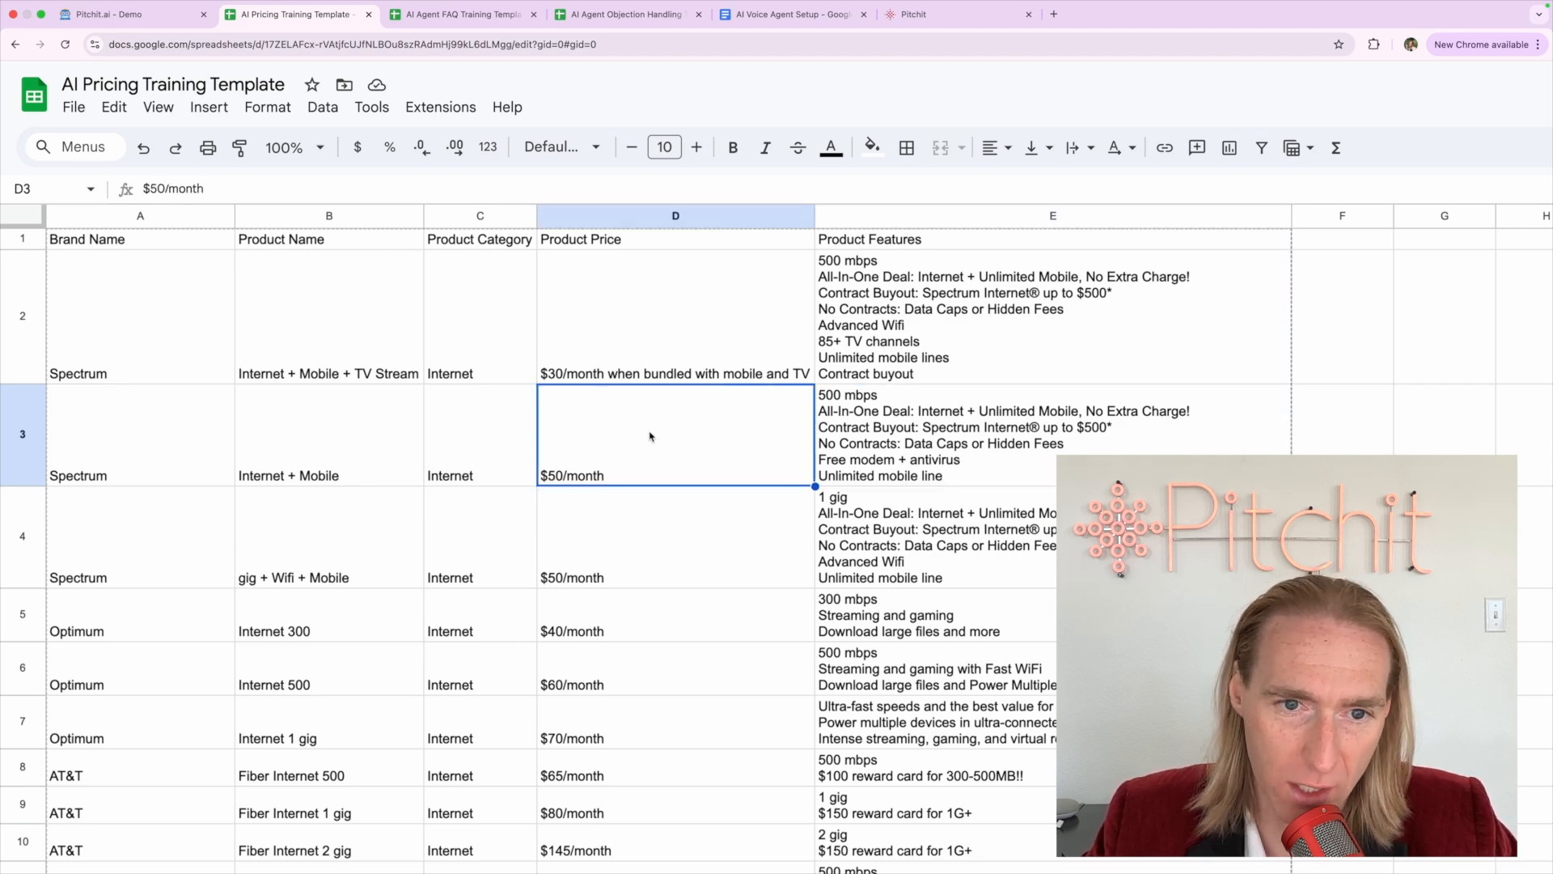
key(Up)
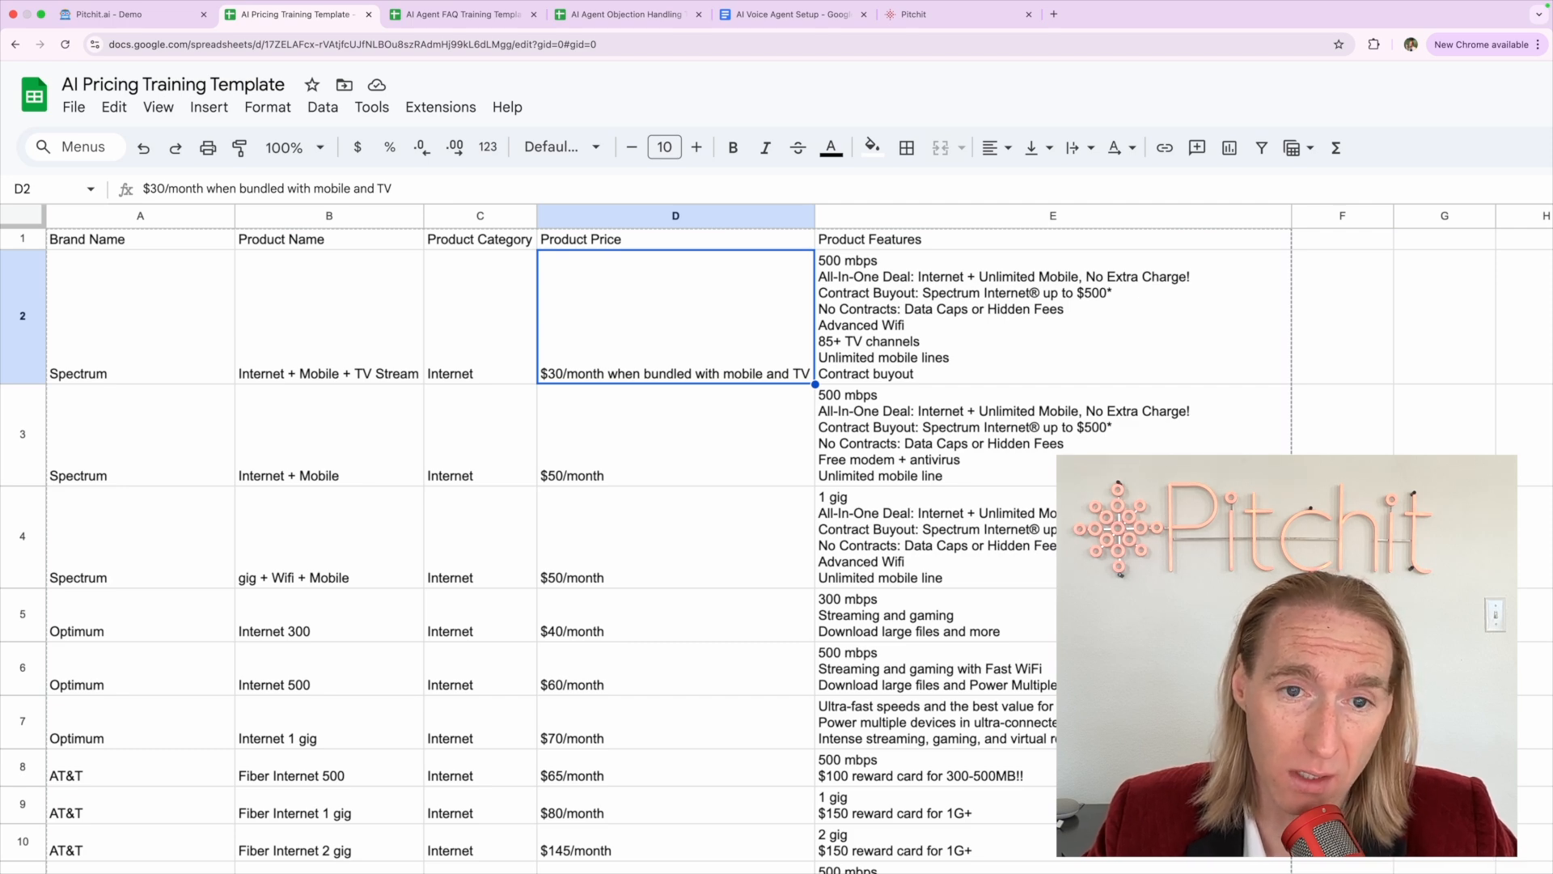
Select the first Spectrum row and review the plan features in E2 through E5
click(35, 379)
click(874, 329)
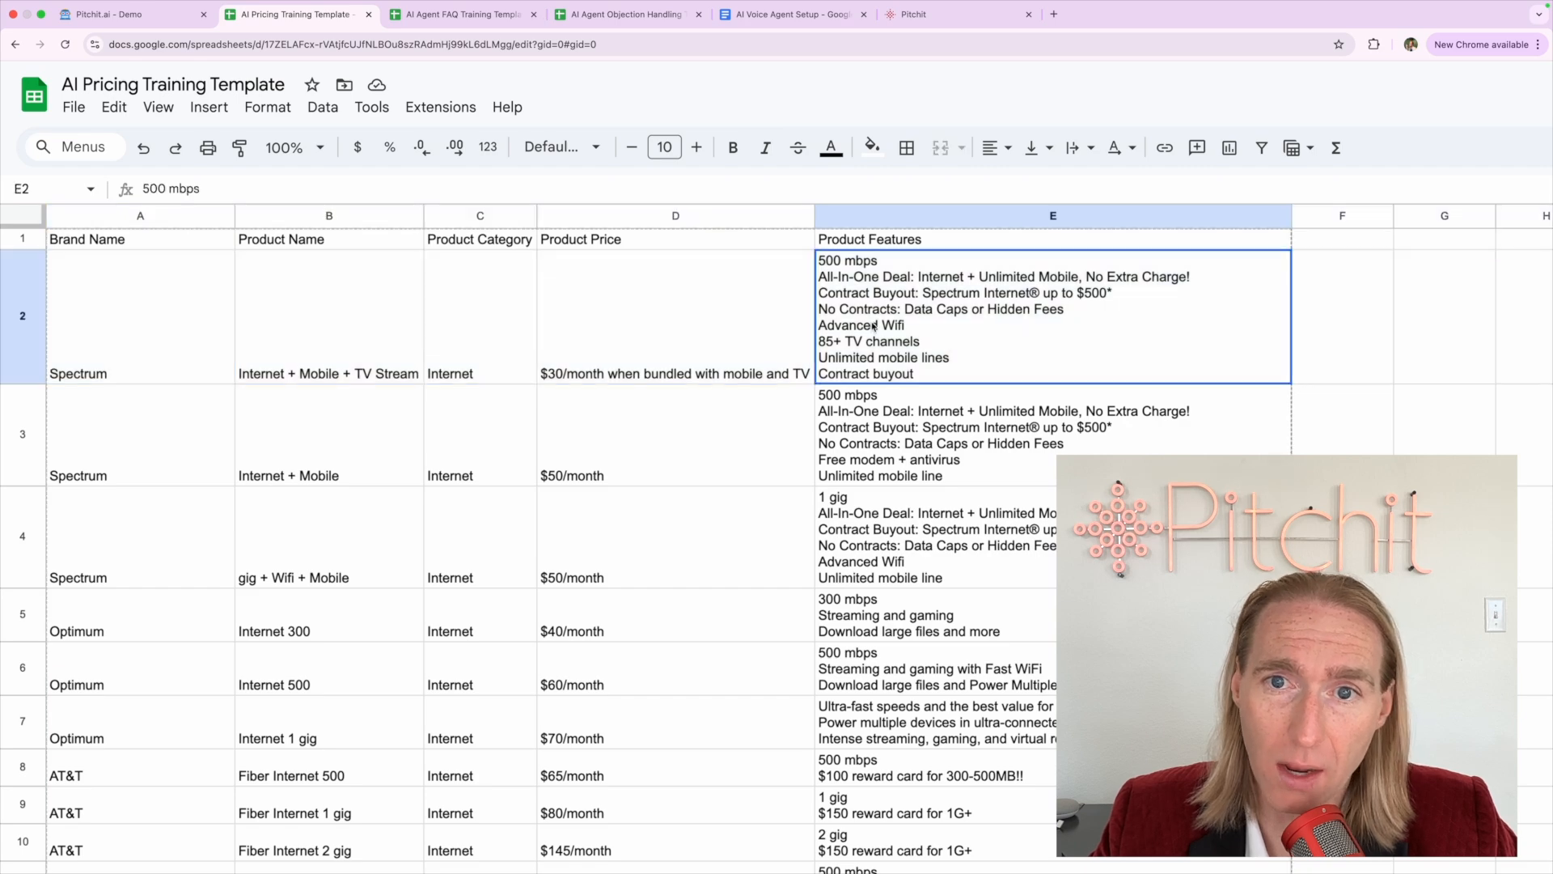
click(898, 510)
click(885, 611)
scroll(884, 623, down, 10)
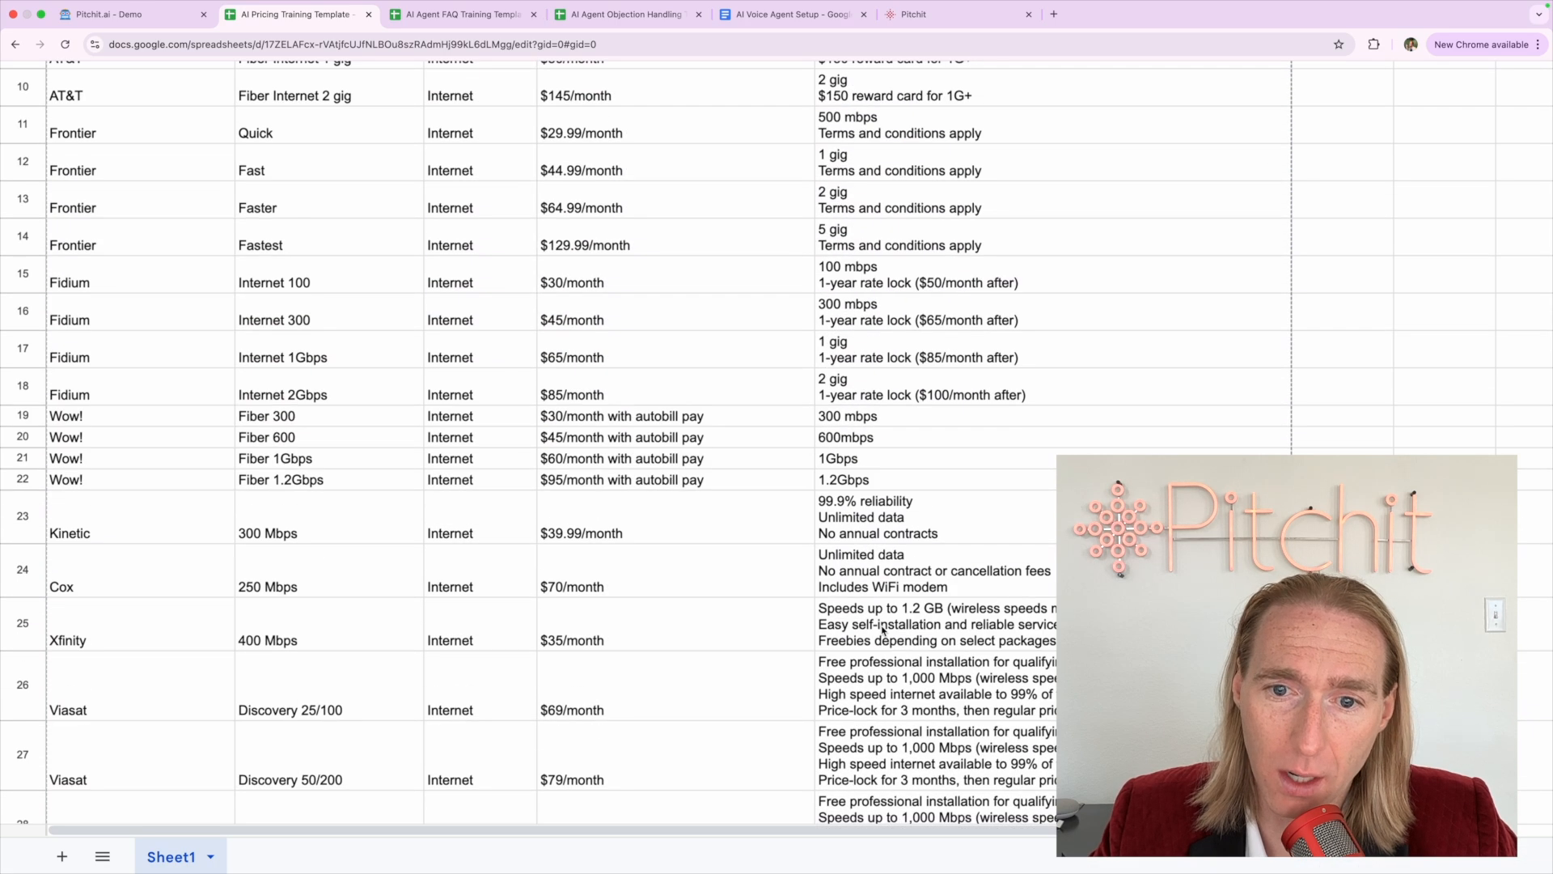
scroll(884, 630, down, 3)
scroll(884, 631, up, 14)
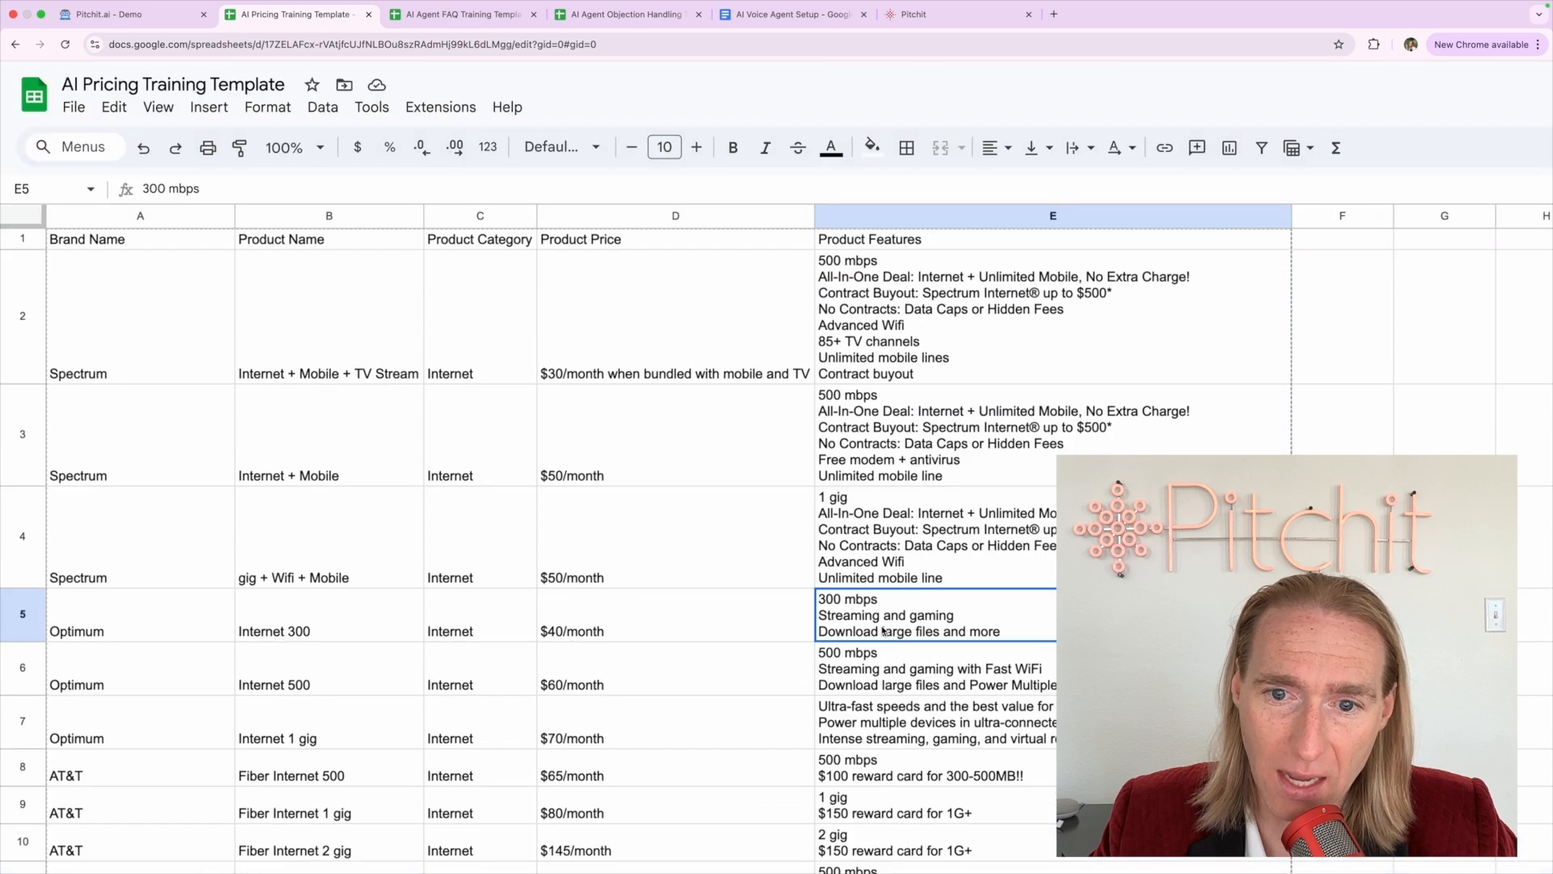
click(928, 425)
Select the whole table across columns A–E and zoom out to fit more of it
click(441, 346)
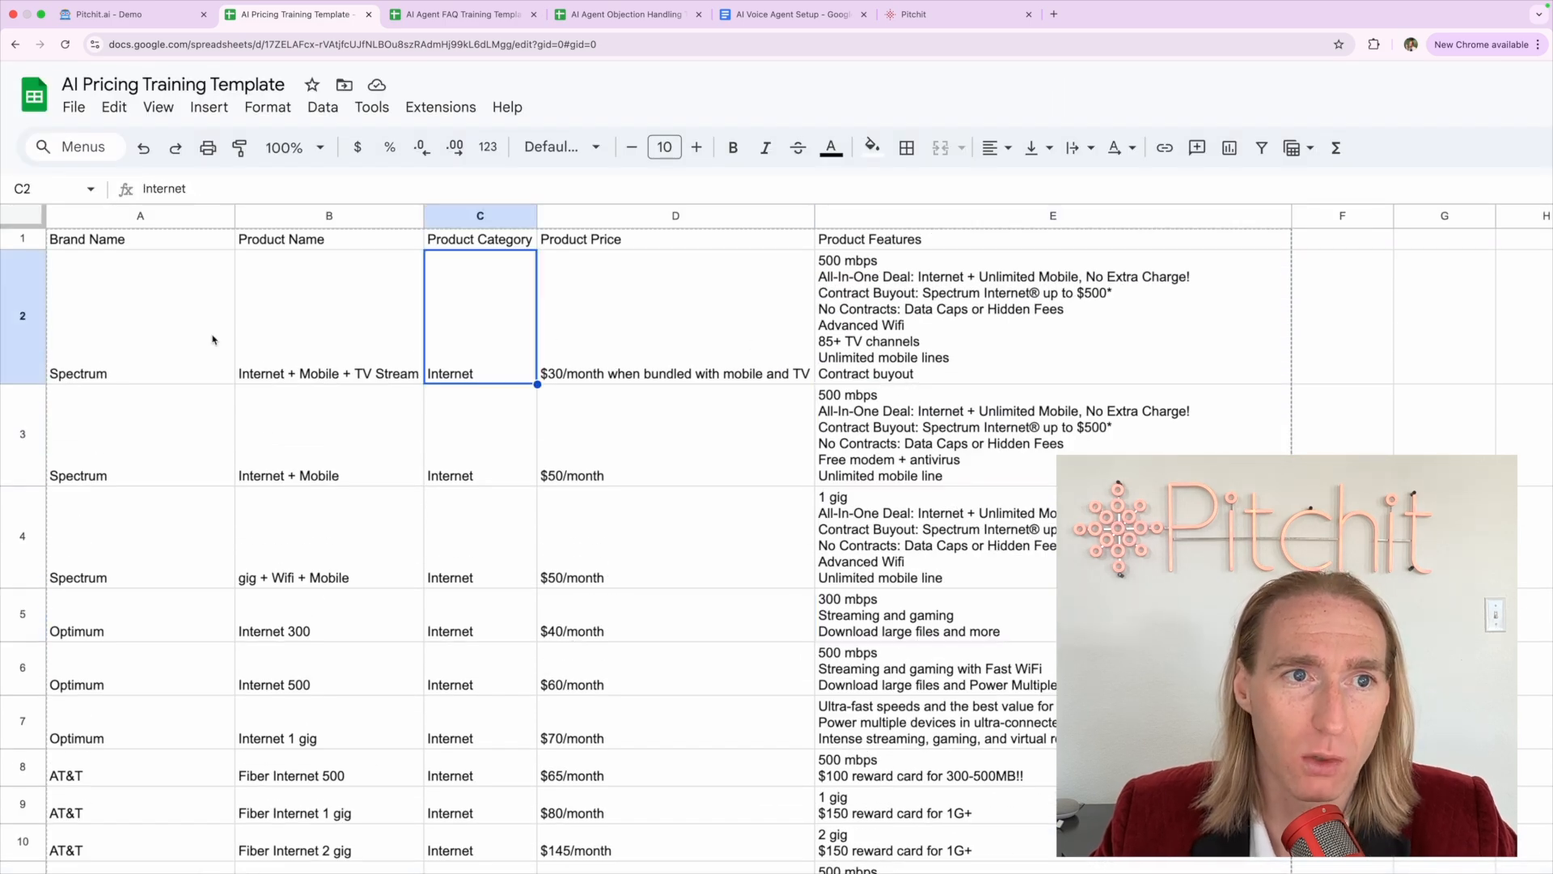
click(153, 341)
drag(87, 217, 894, 220)
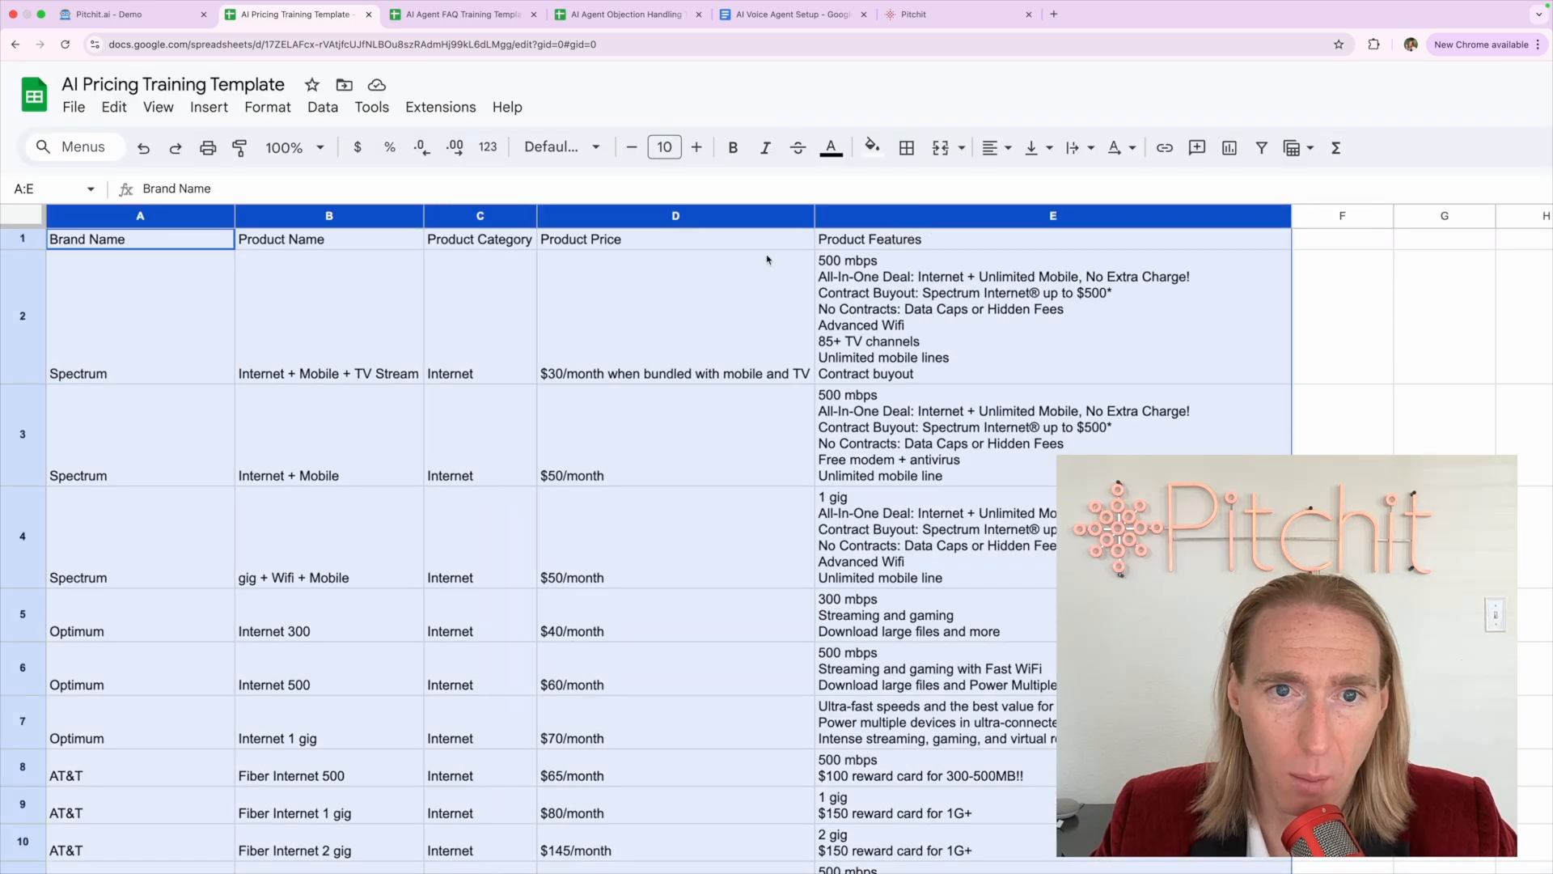
click(302, 417)
key(ctrl+minus)
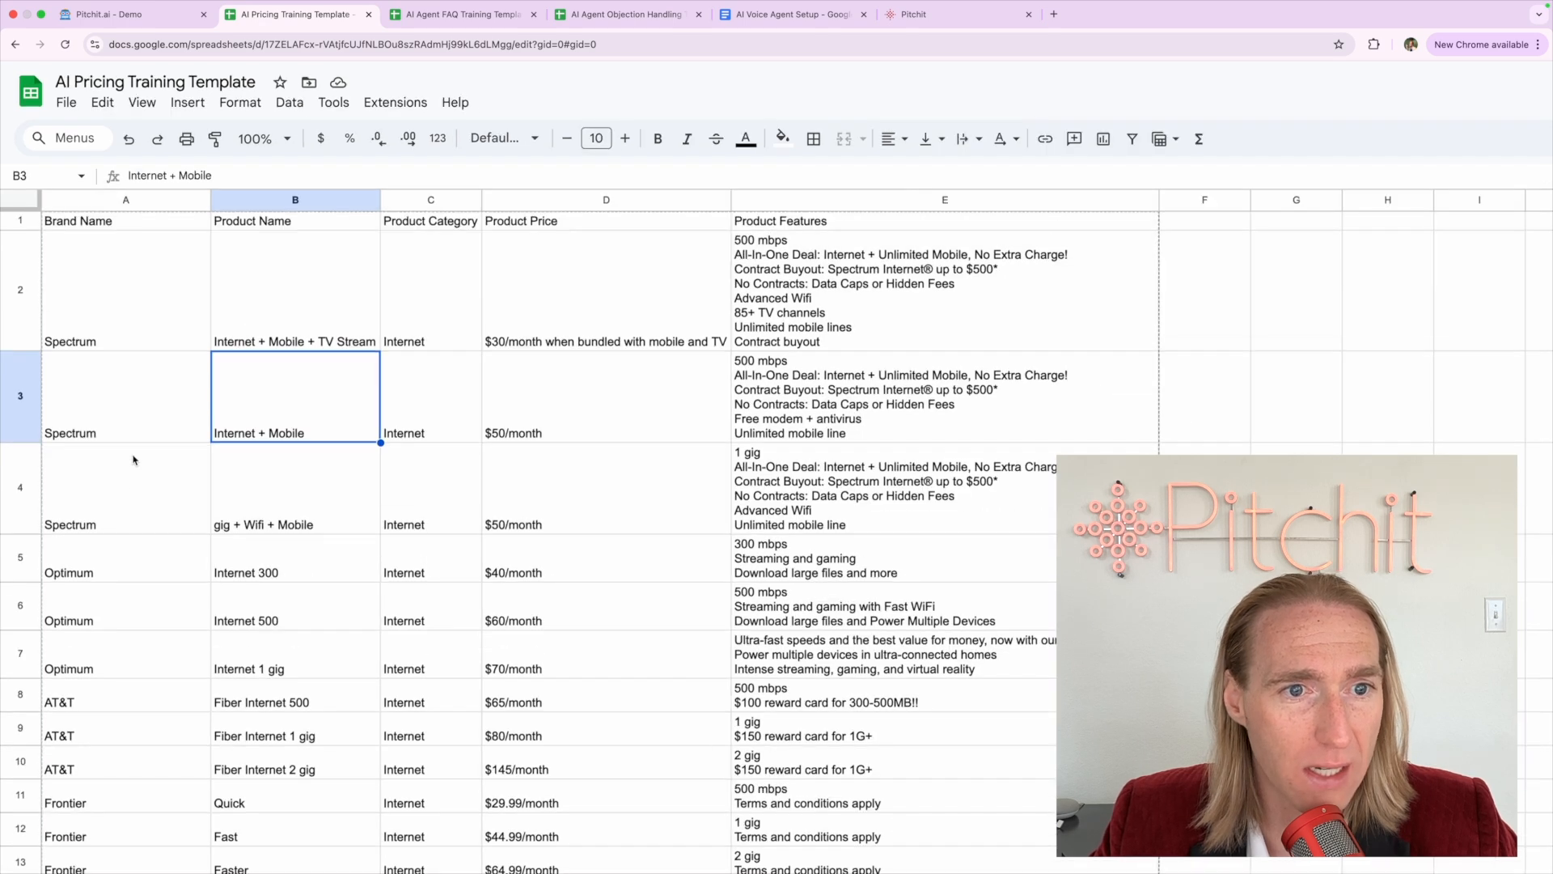
Return to the Spectrum entry in A2 and the Brand Name header cell
click(144, 323)
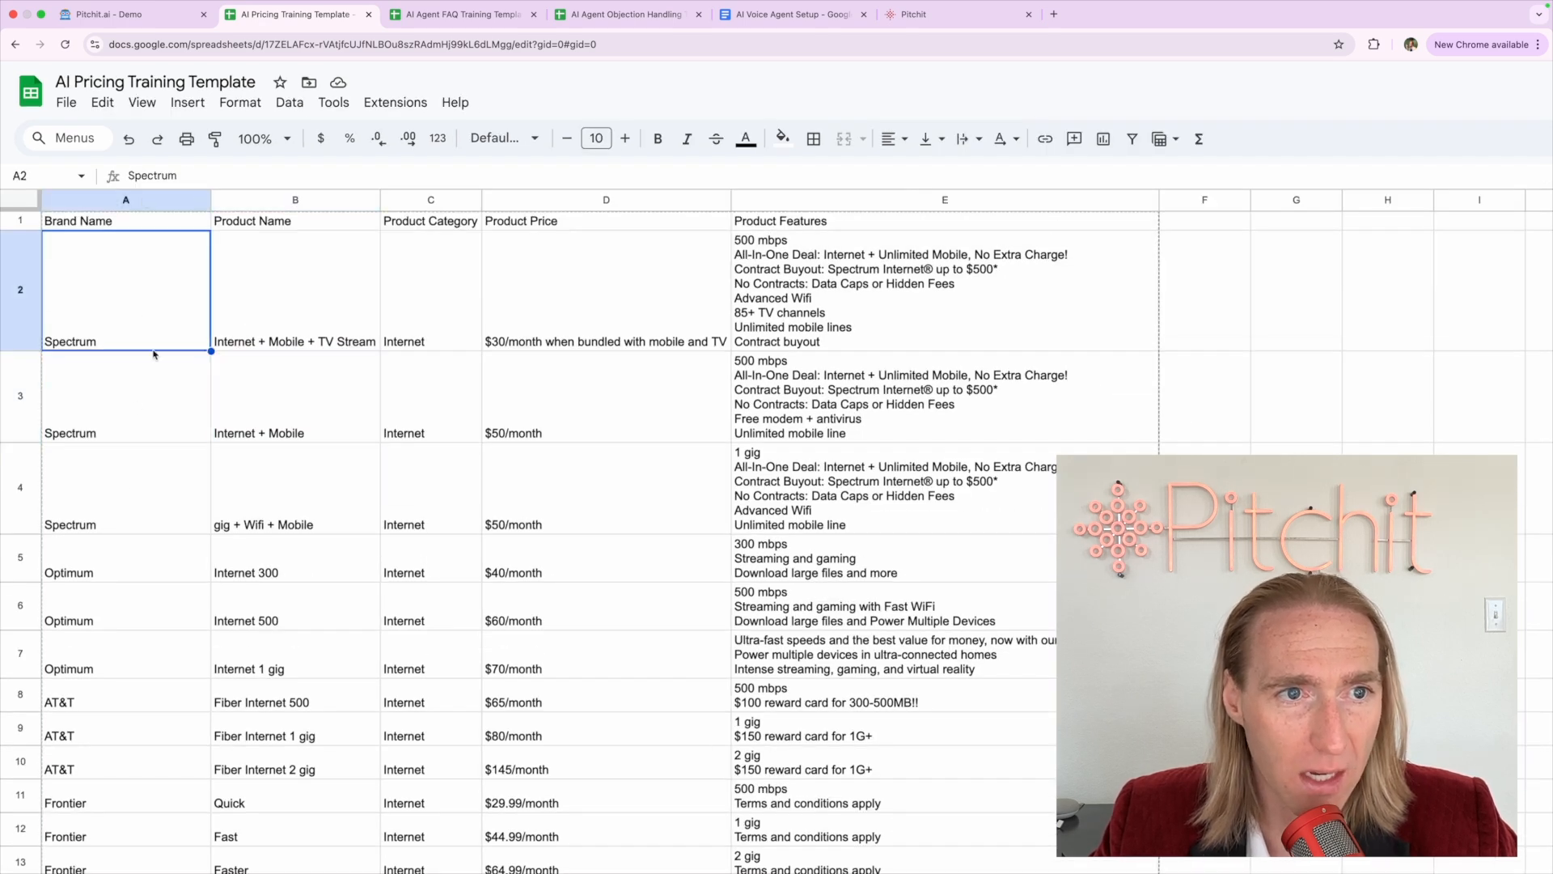
click(138, 386)
click(126, 225)
click(107, 289)
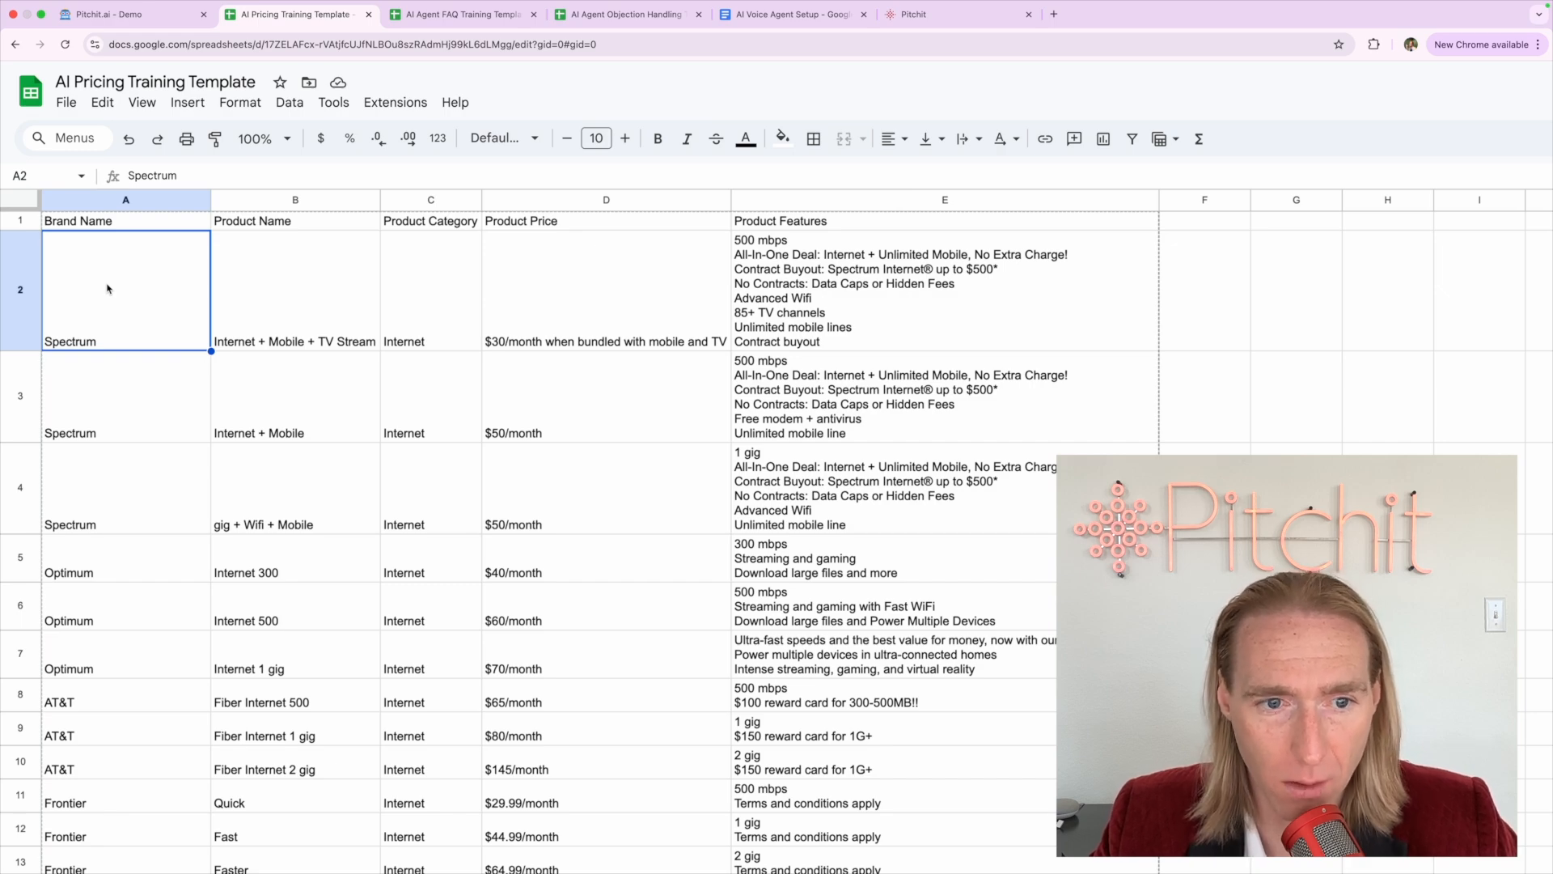
scroll(250, 527, down, 15)
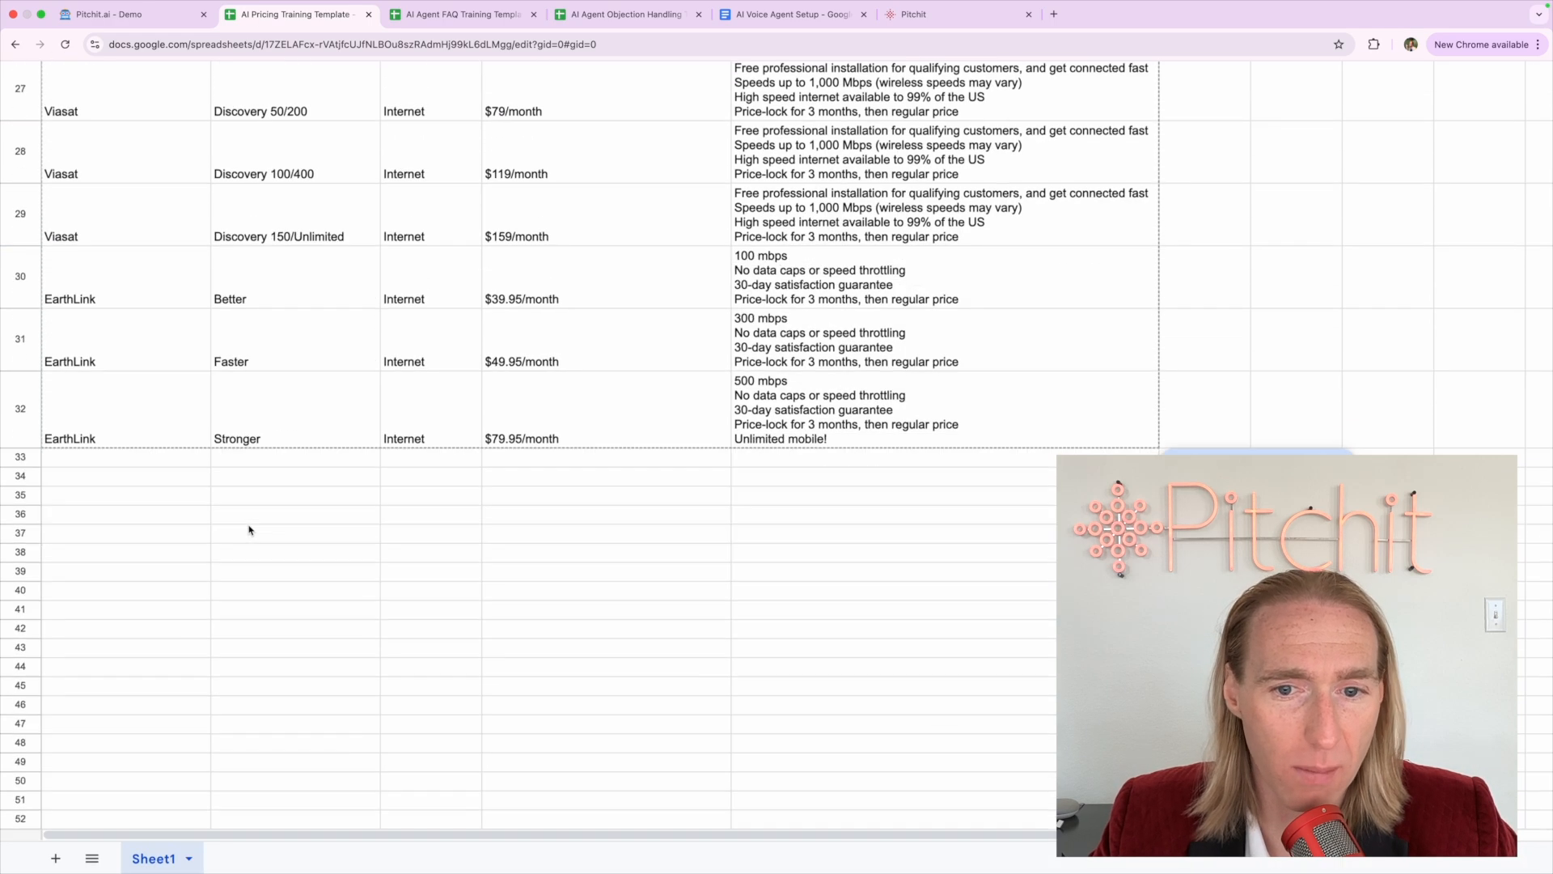
scroll(250, 527, up, 15)
click(250, 321)
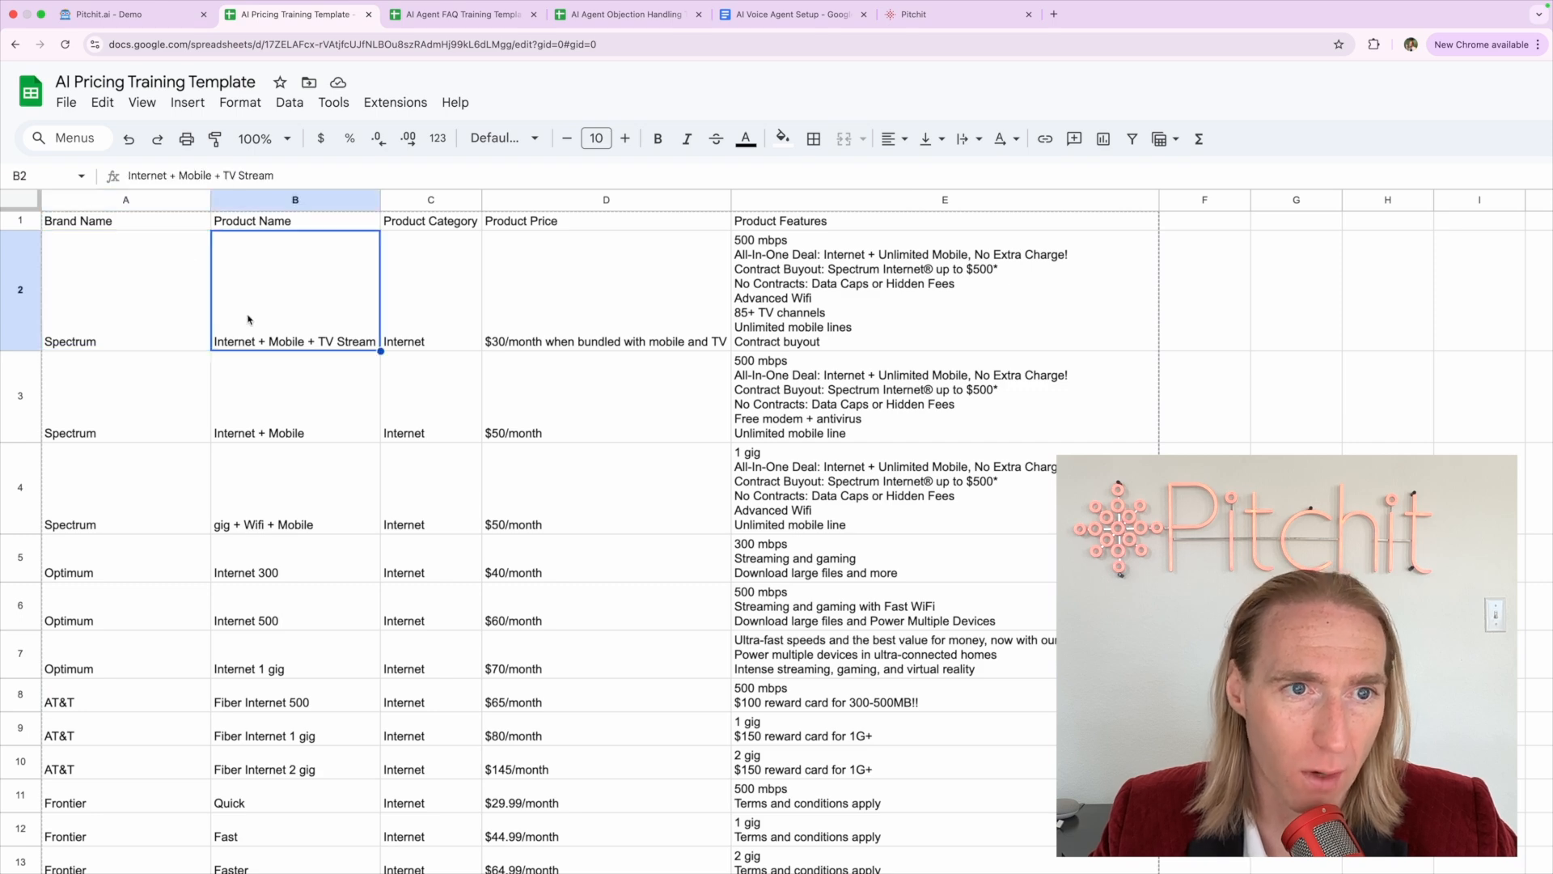
click(123, 226)
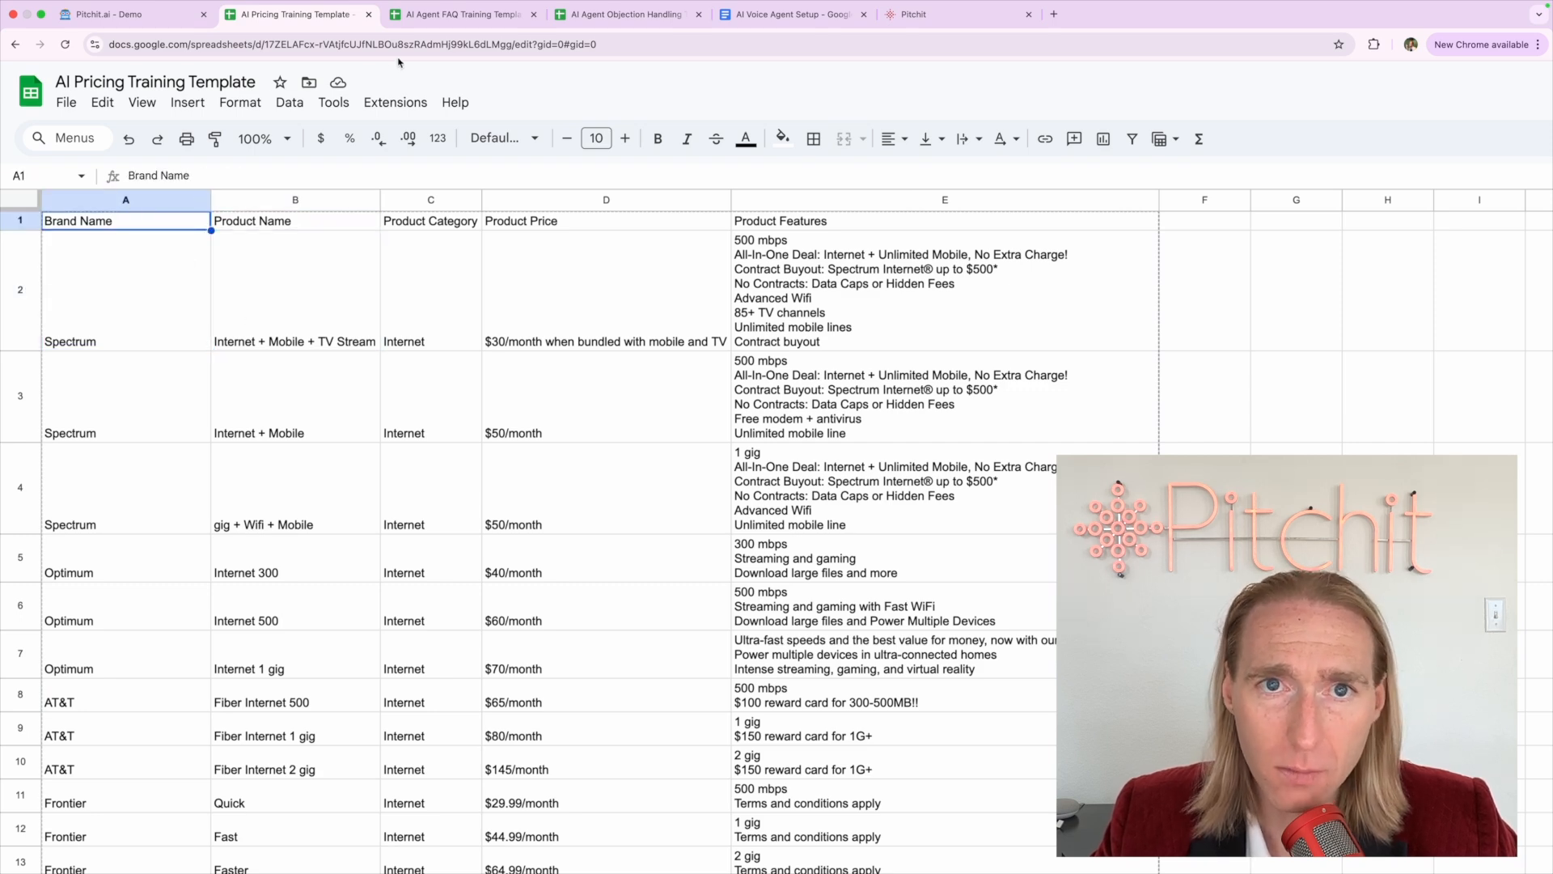
Look through the FAQ, Objection Handling, Voice Agent Setup and Pitchit campaigns tabs
click(447, 16)
click(629, 16)
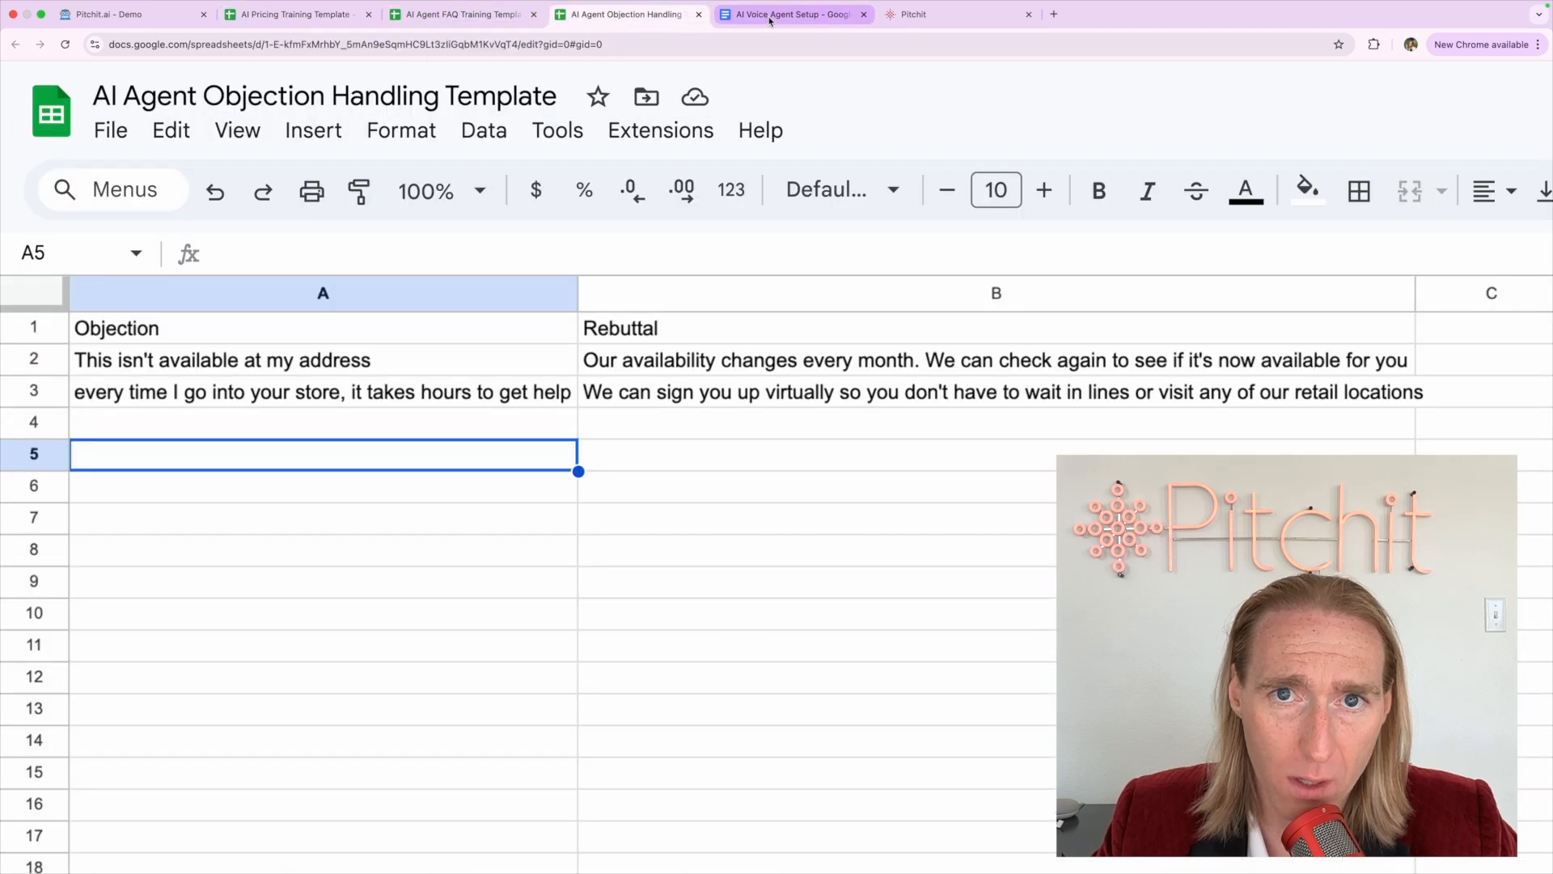
click(769, 18)
click(447, 16)
click(307, 17)
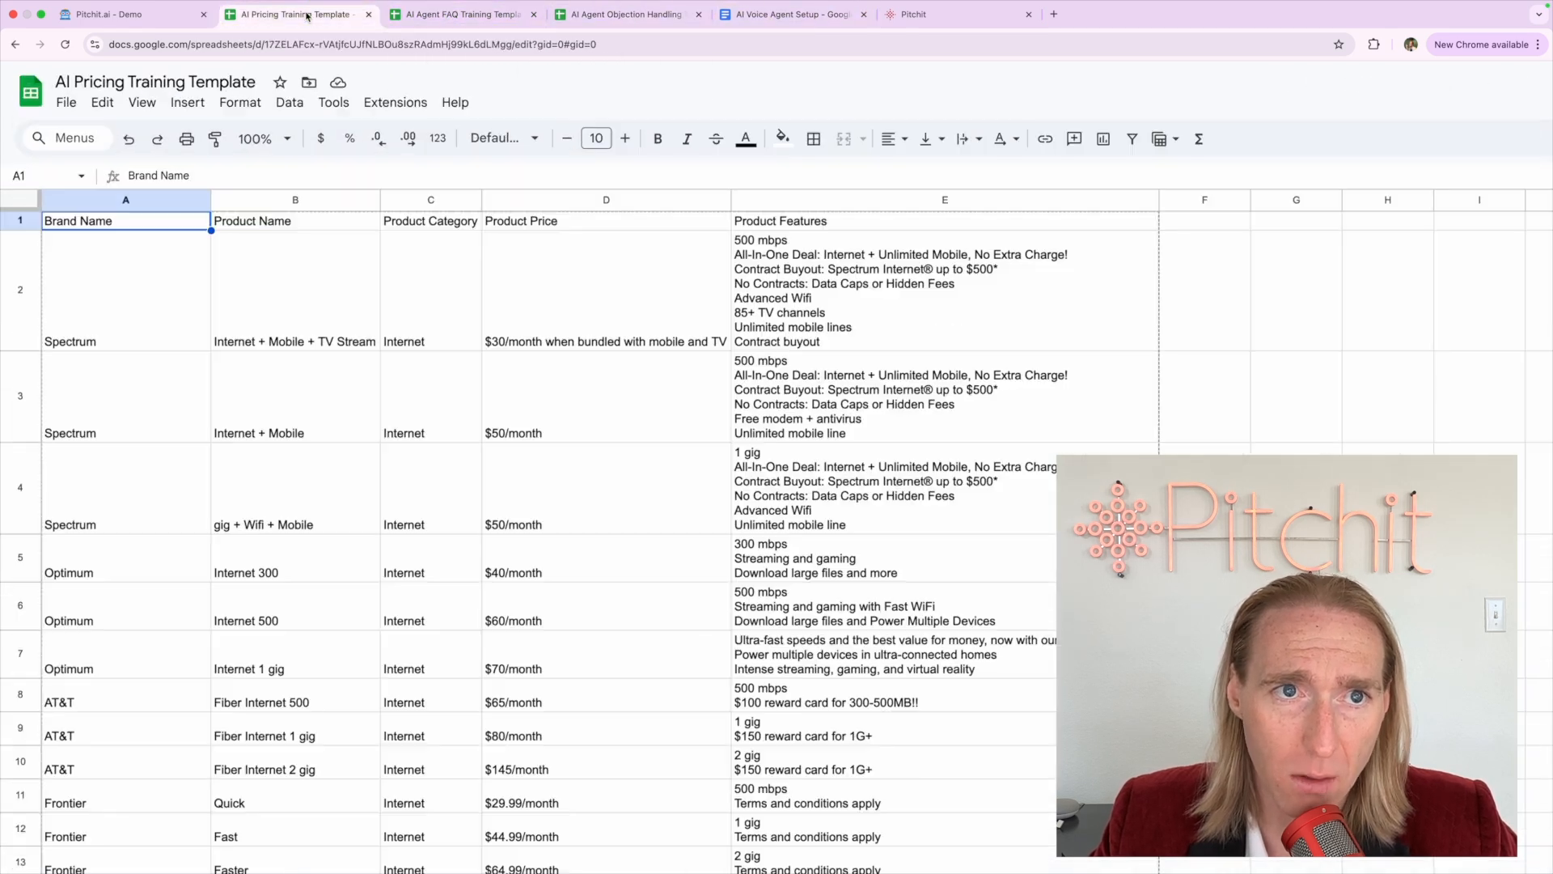
click(893, 17)
click(506, 98)
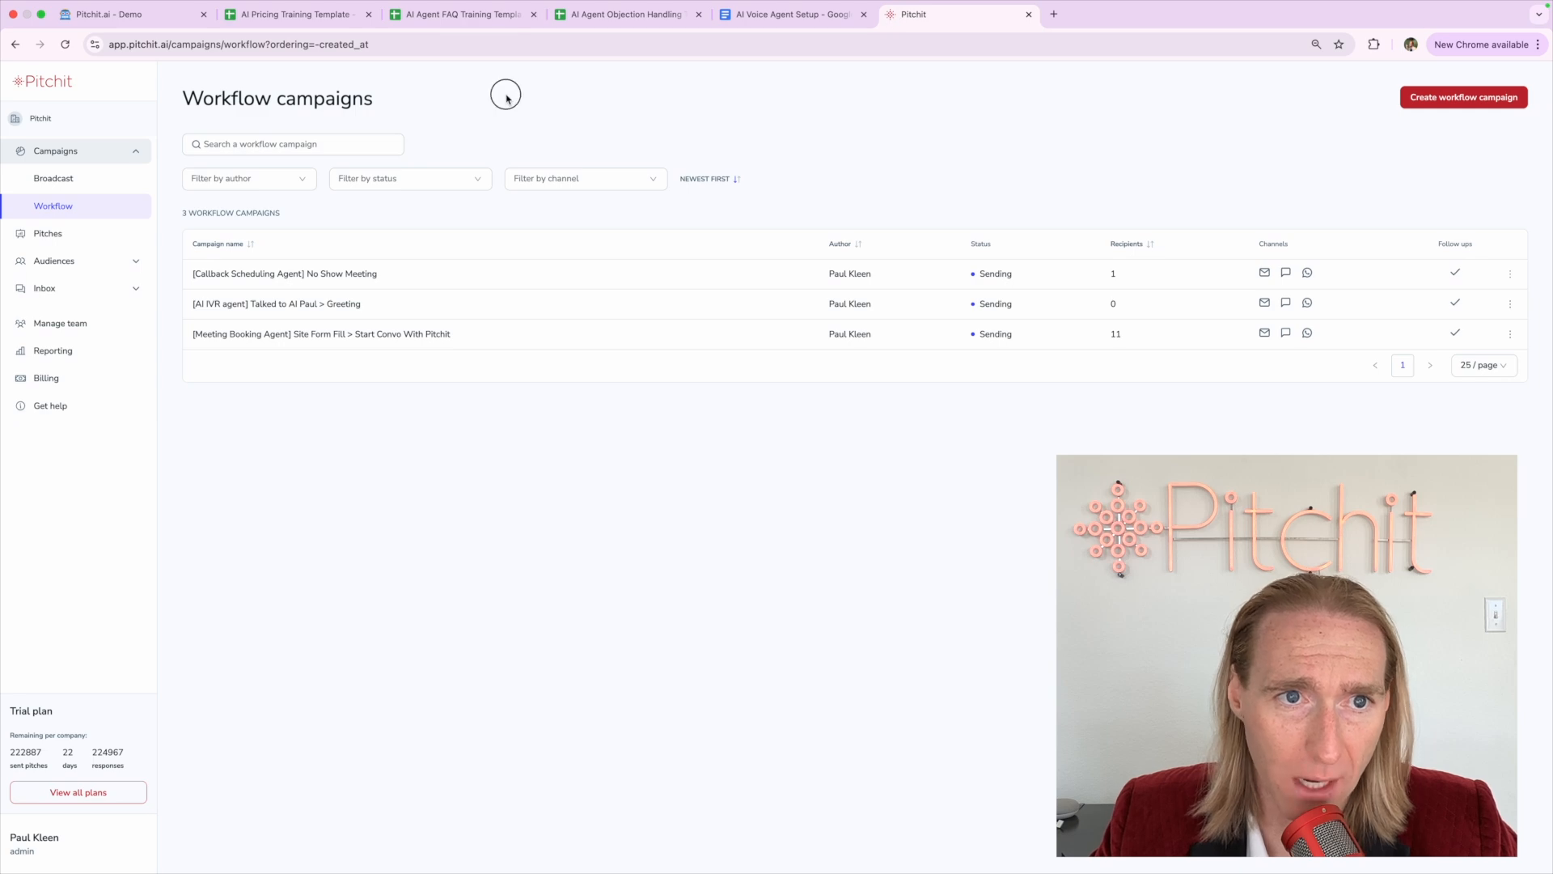
click(345, 23)
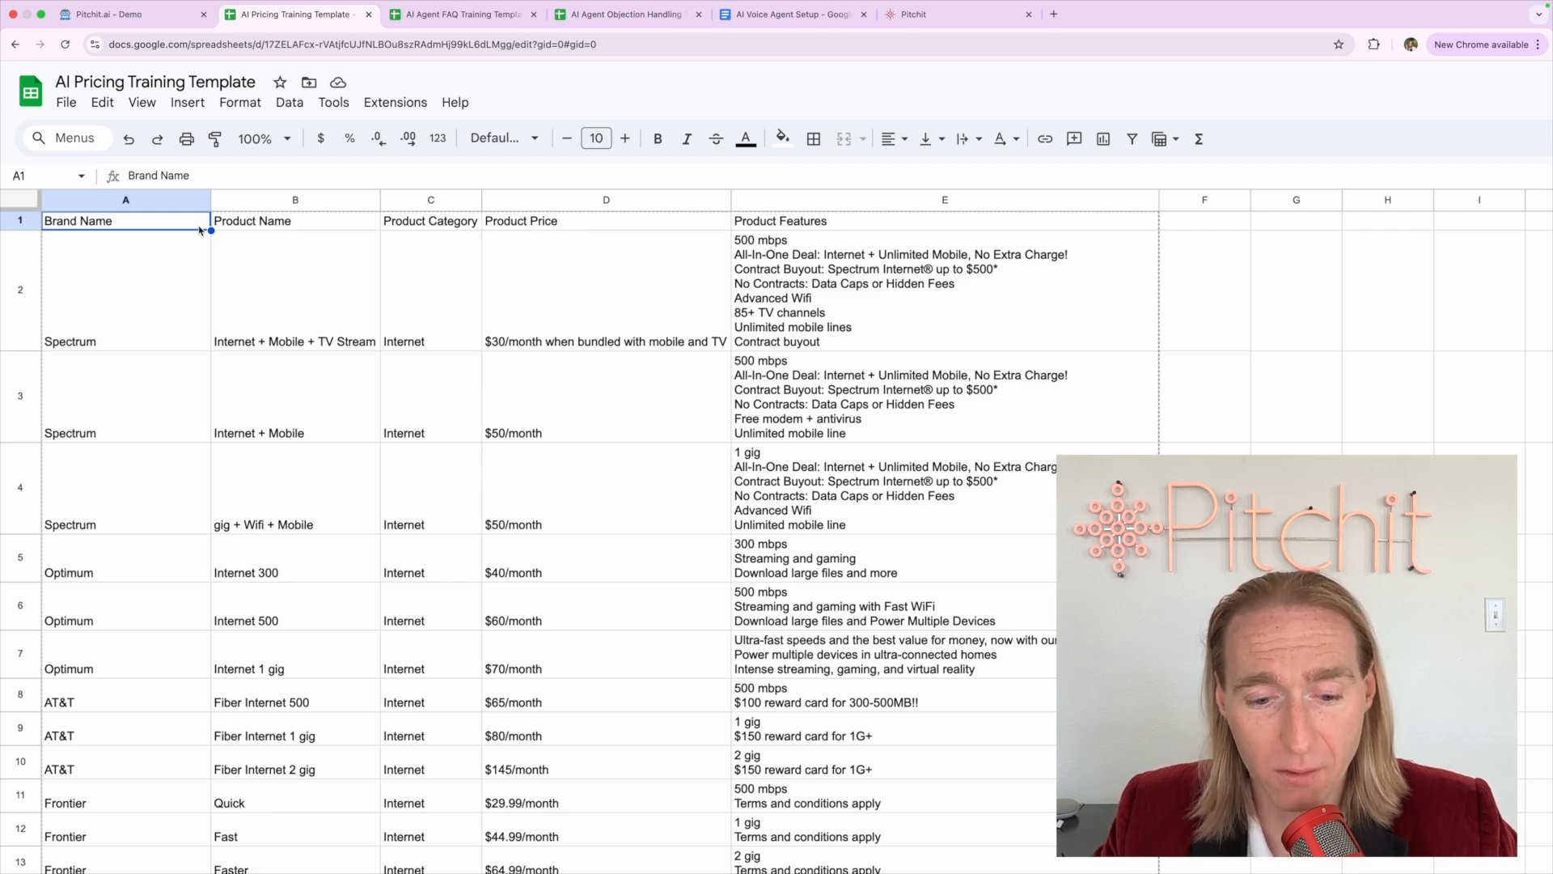
Show the Pitchit demo chatbot holding the 5G T-Mobile Dealer pitch message
click(122, 14)
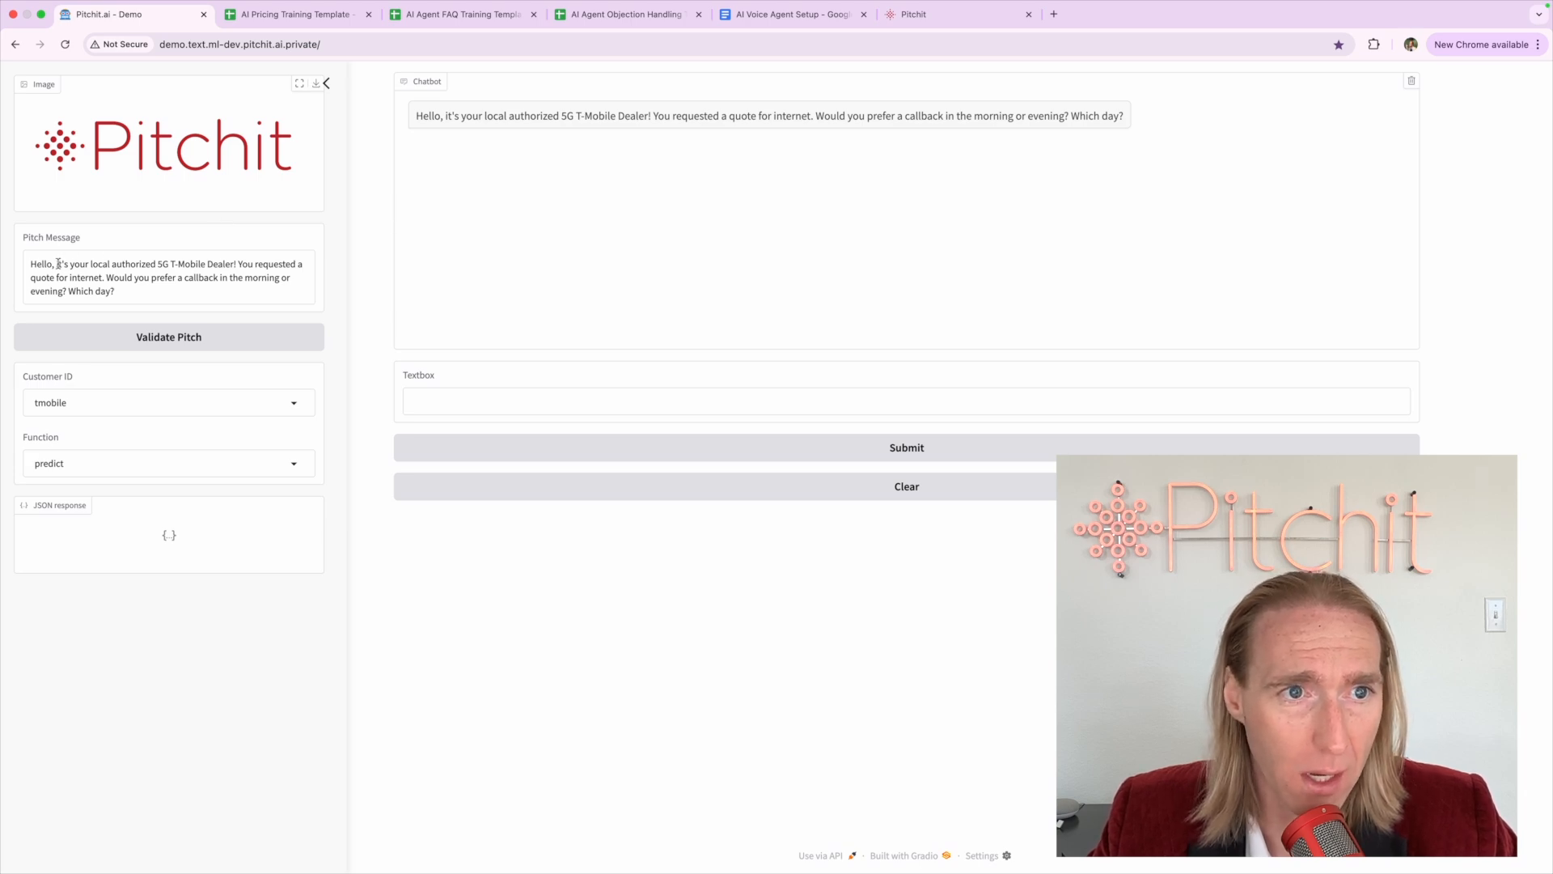
click(462, 31)
click(625, 32)
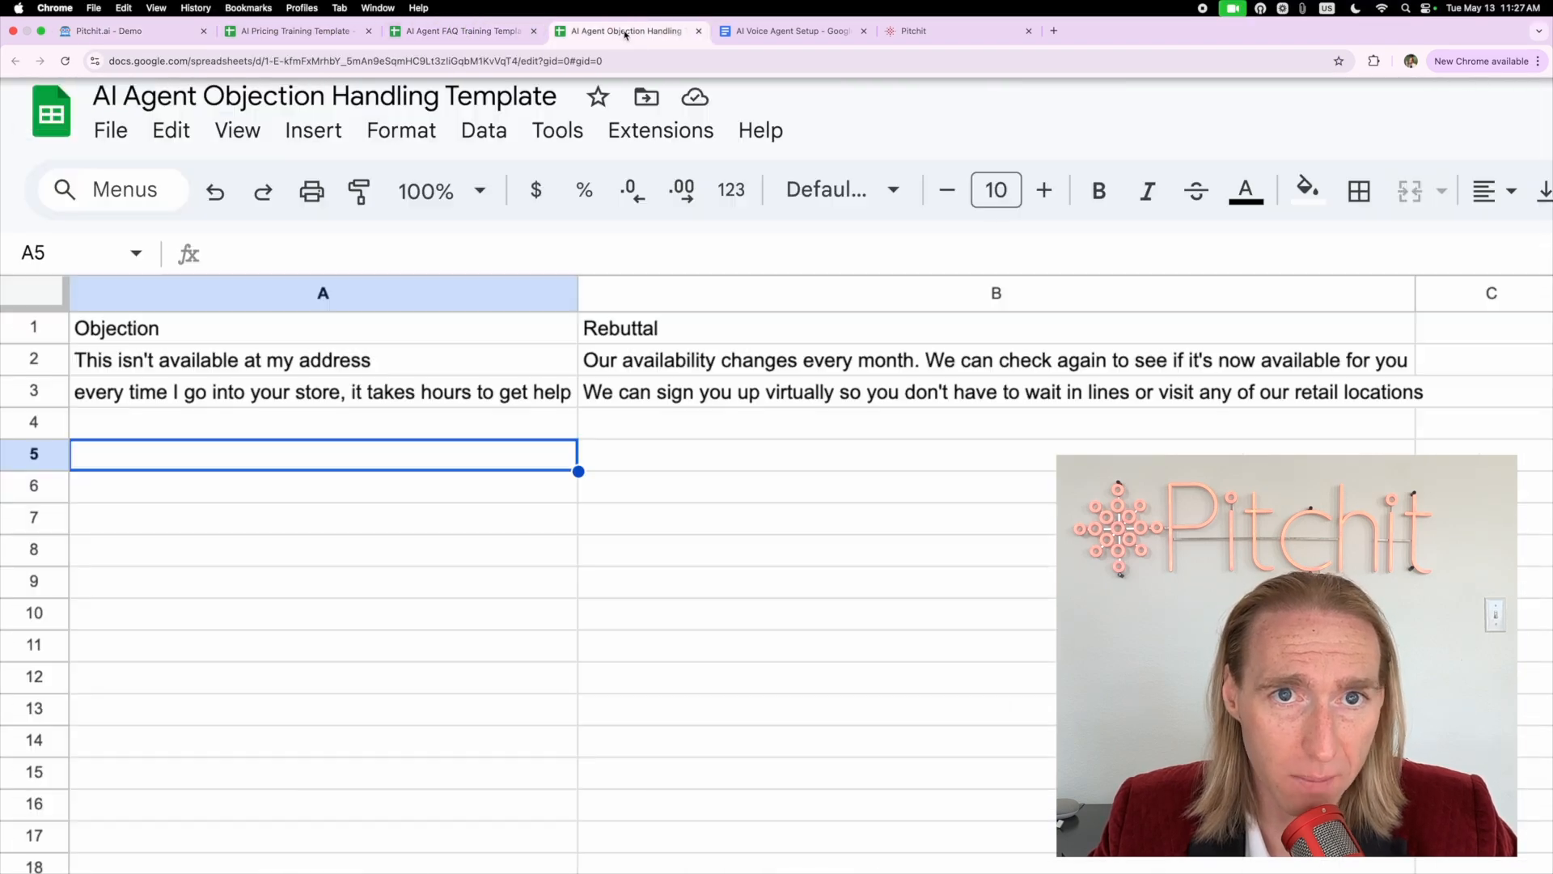
click(121, 31)
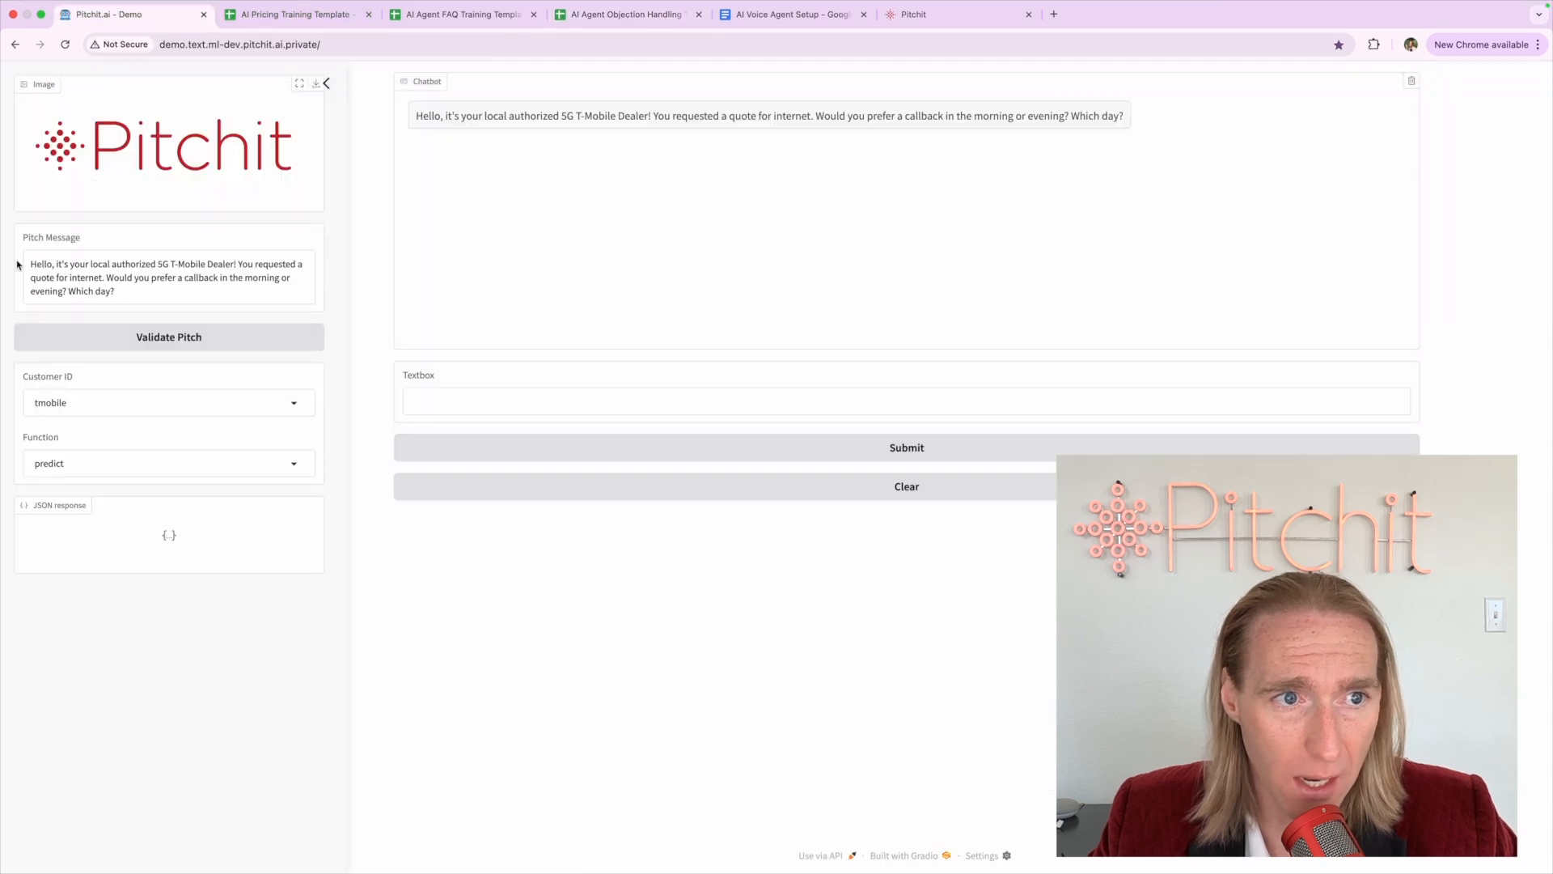
Replace 'local authorized 5G T-Mobile Dealer' in the pitch with 'this is XYZ Company'
triple_click(45, 267)
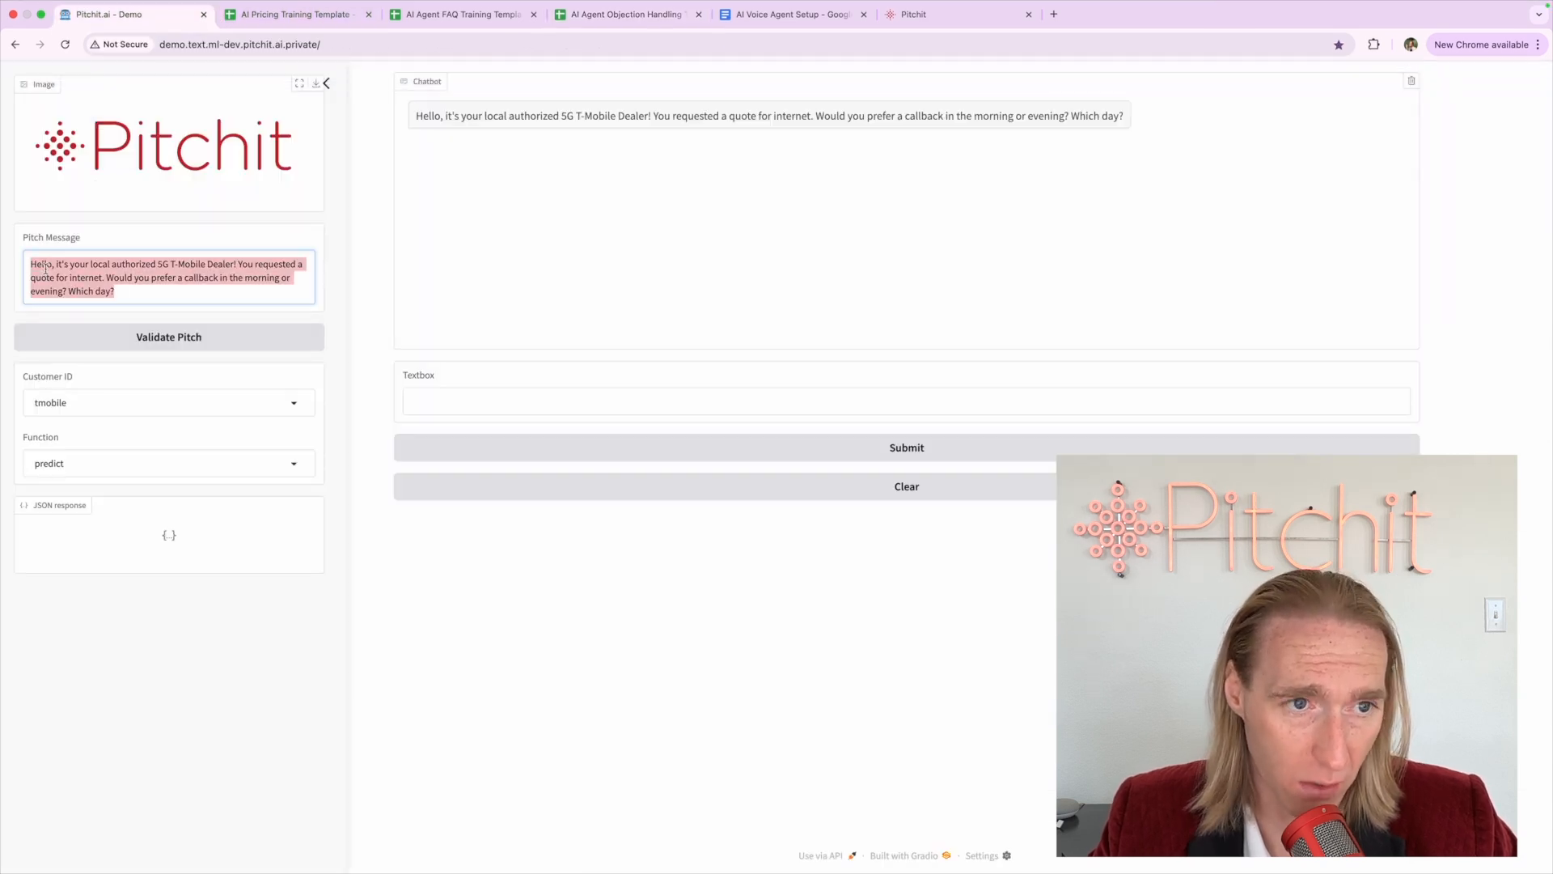
scroll(46, 269, up, 5)
scroll(46, 267, up, 4)
scroll(125, 366, down, 2)
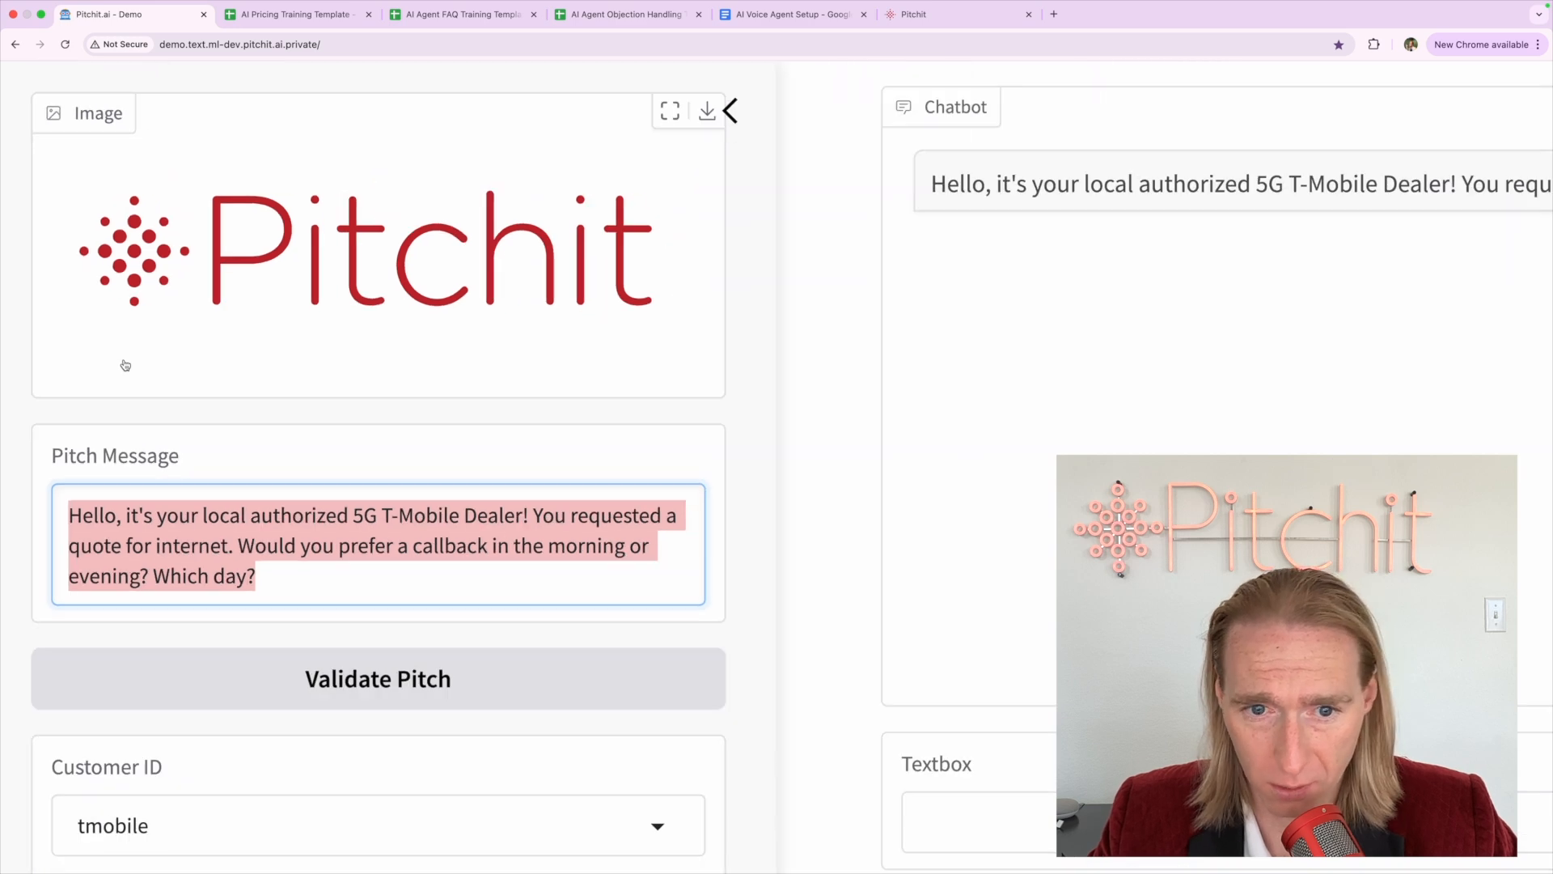
scroll(125, 366, down, 3)
click(288, 441)
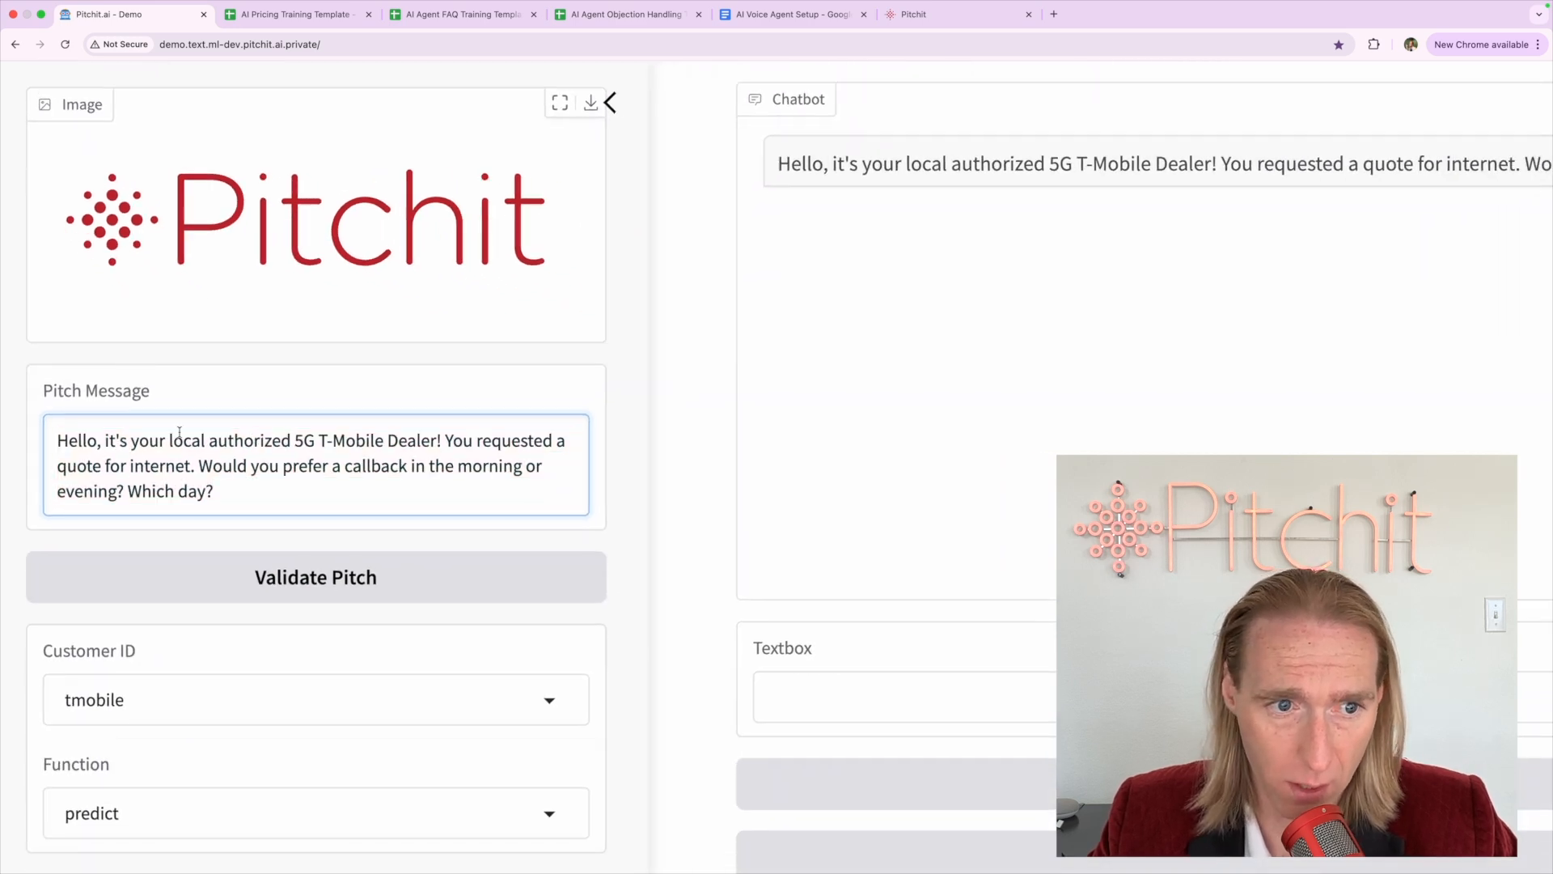
drag(170, 440, 436, 440)
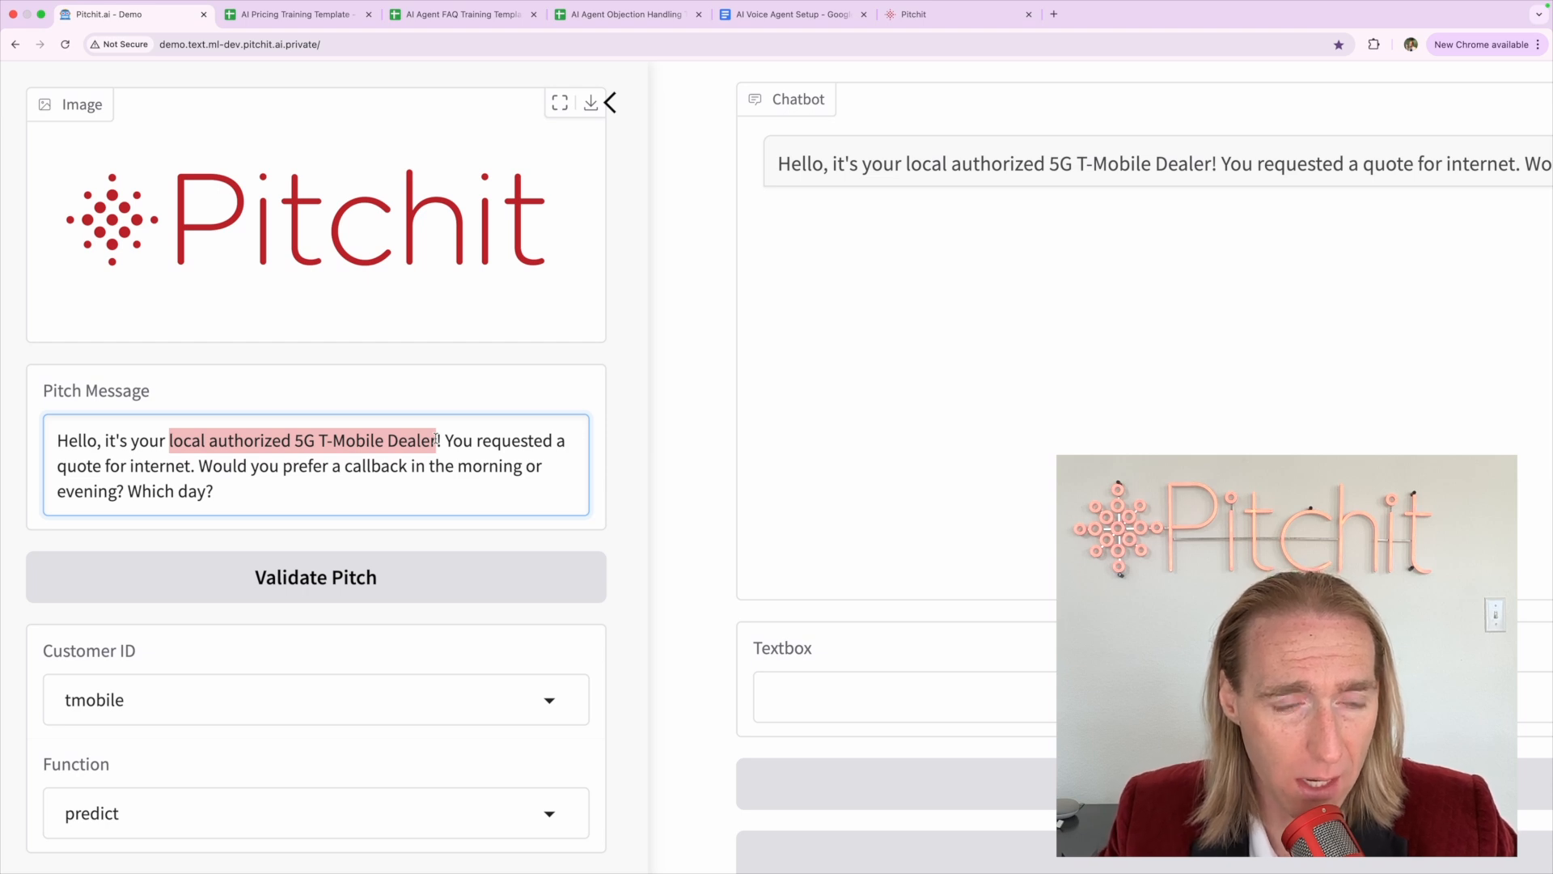
key(BackSpace)
key(BackSpace)
key(BackSpace)
key(BackSpace)
key(BackSpace)
key(BackSpace)
key(BackSpace)
key(BackSpace)
key(BackSpace)
key(BackSpace)
key(BackSpace)
key(BackSpace)
text(this)
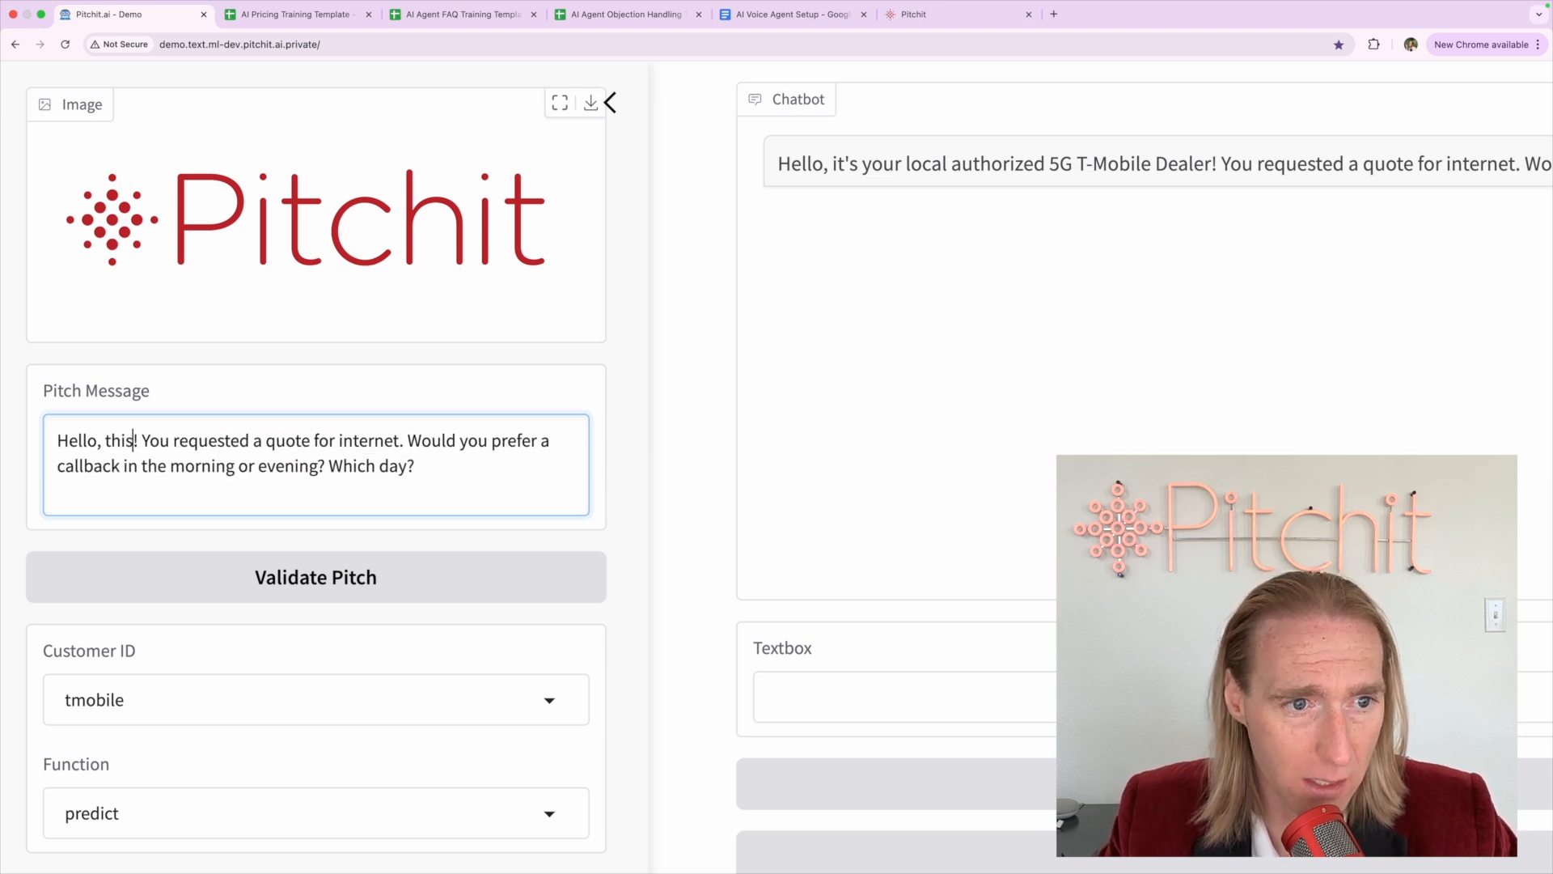
text( is XYZ )
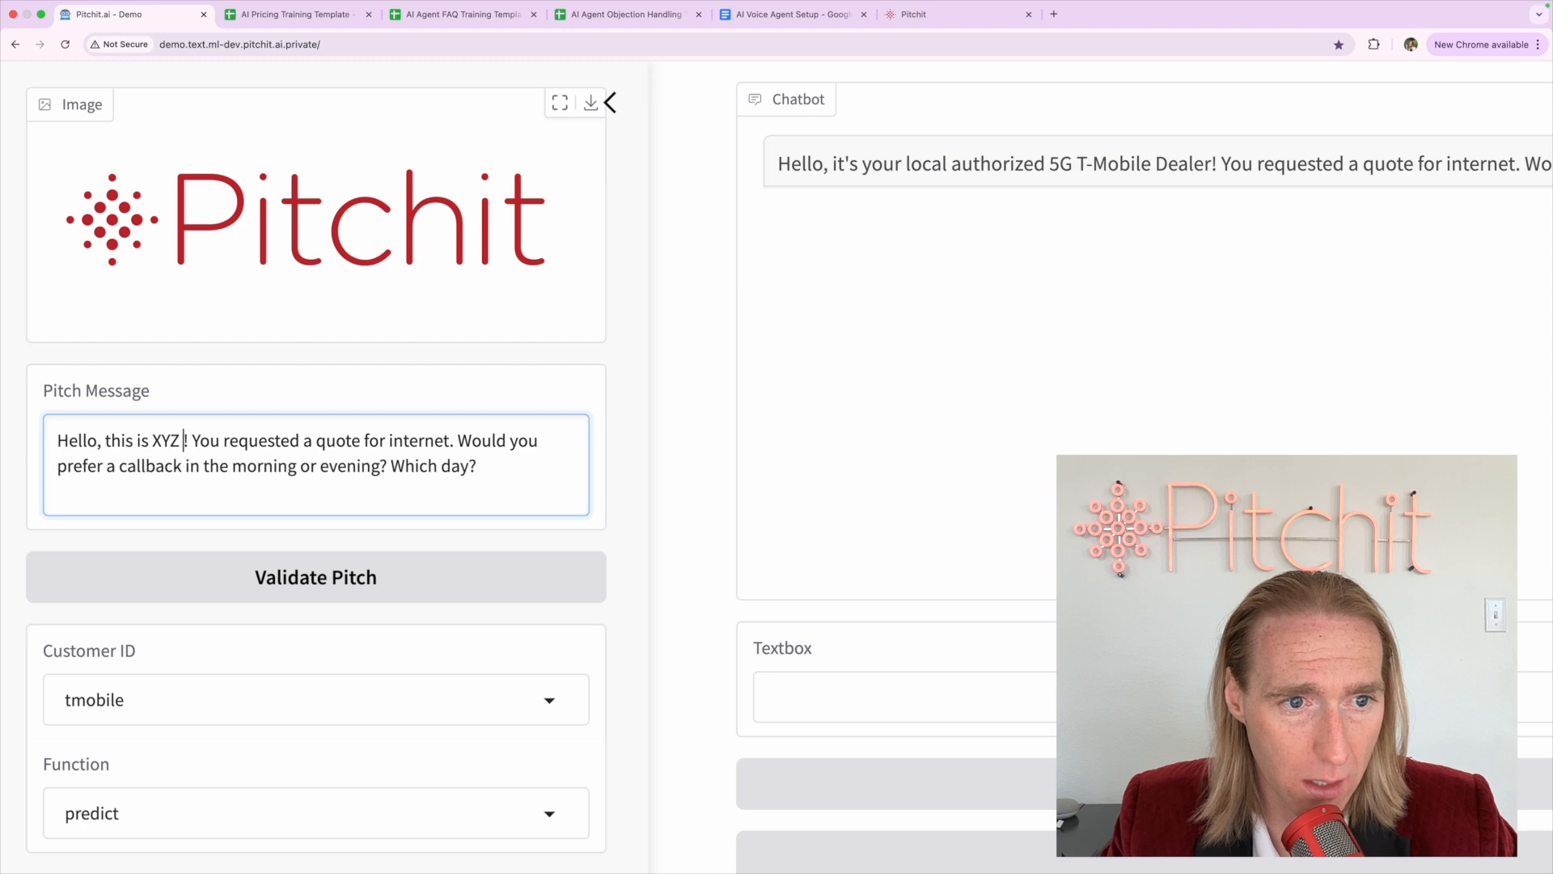
text(Company)
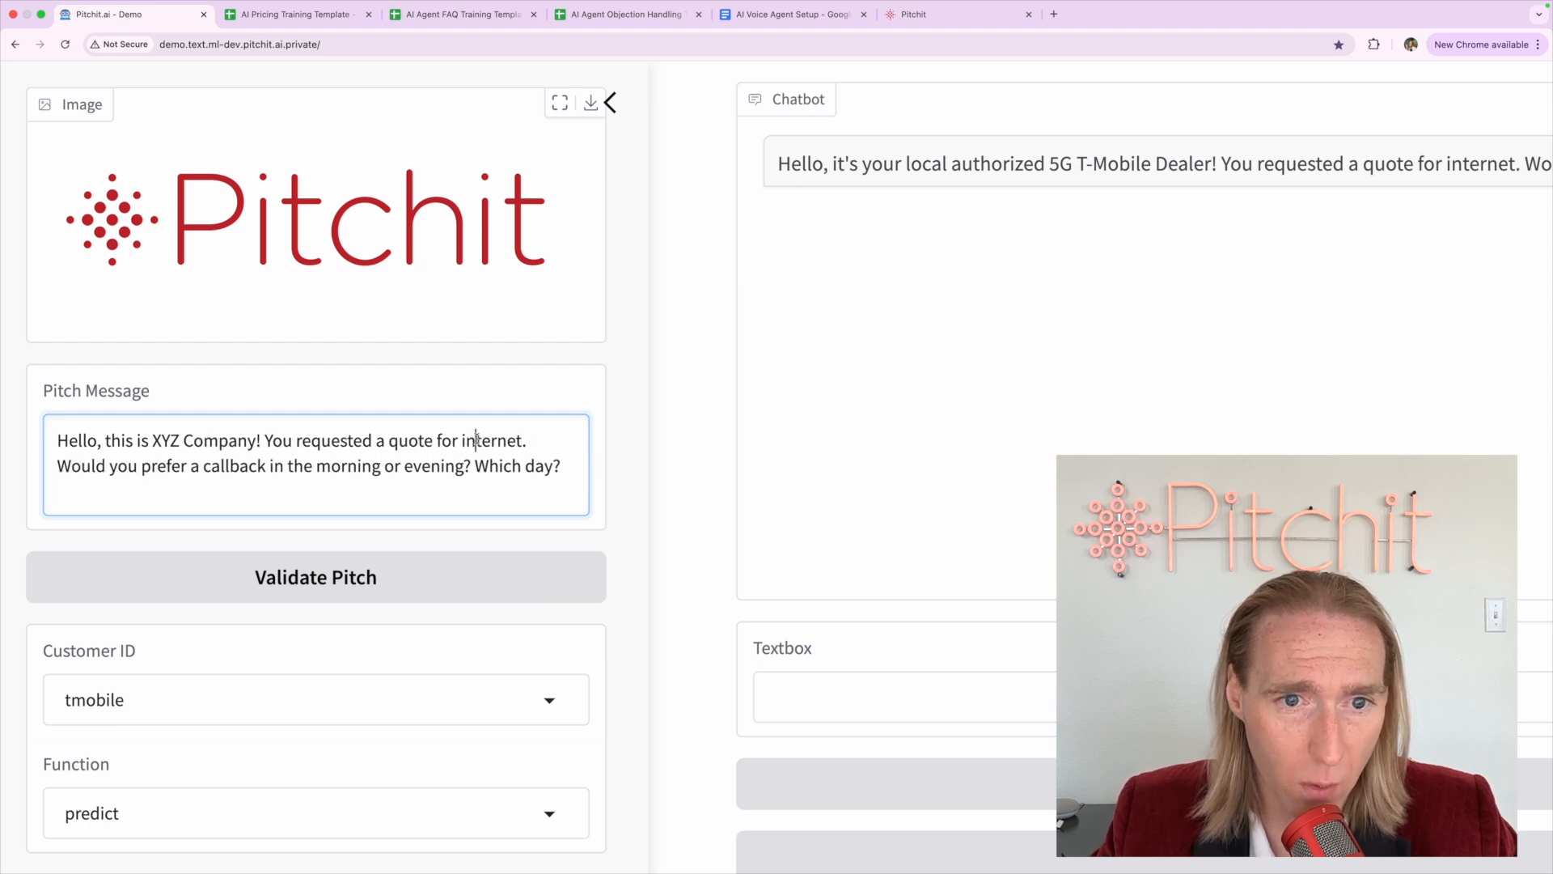
Insert 'home' before 'internet' in the pitch message
click(462, 440)
text(home)
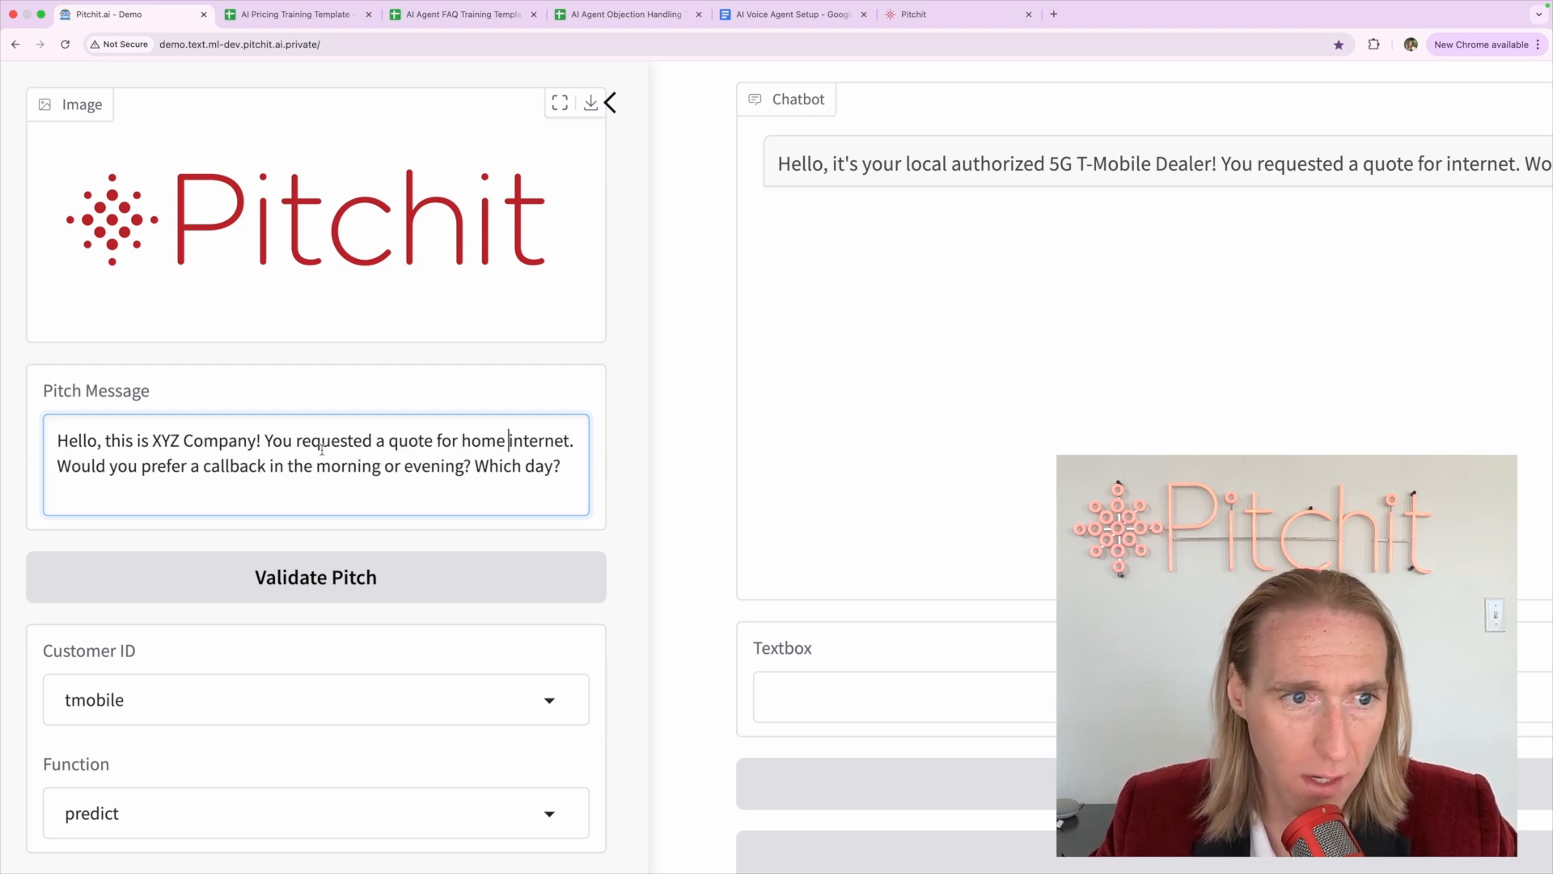
triple_click(163, 465)
click(305, 465)
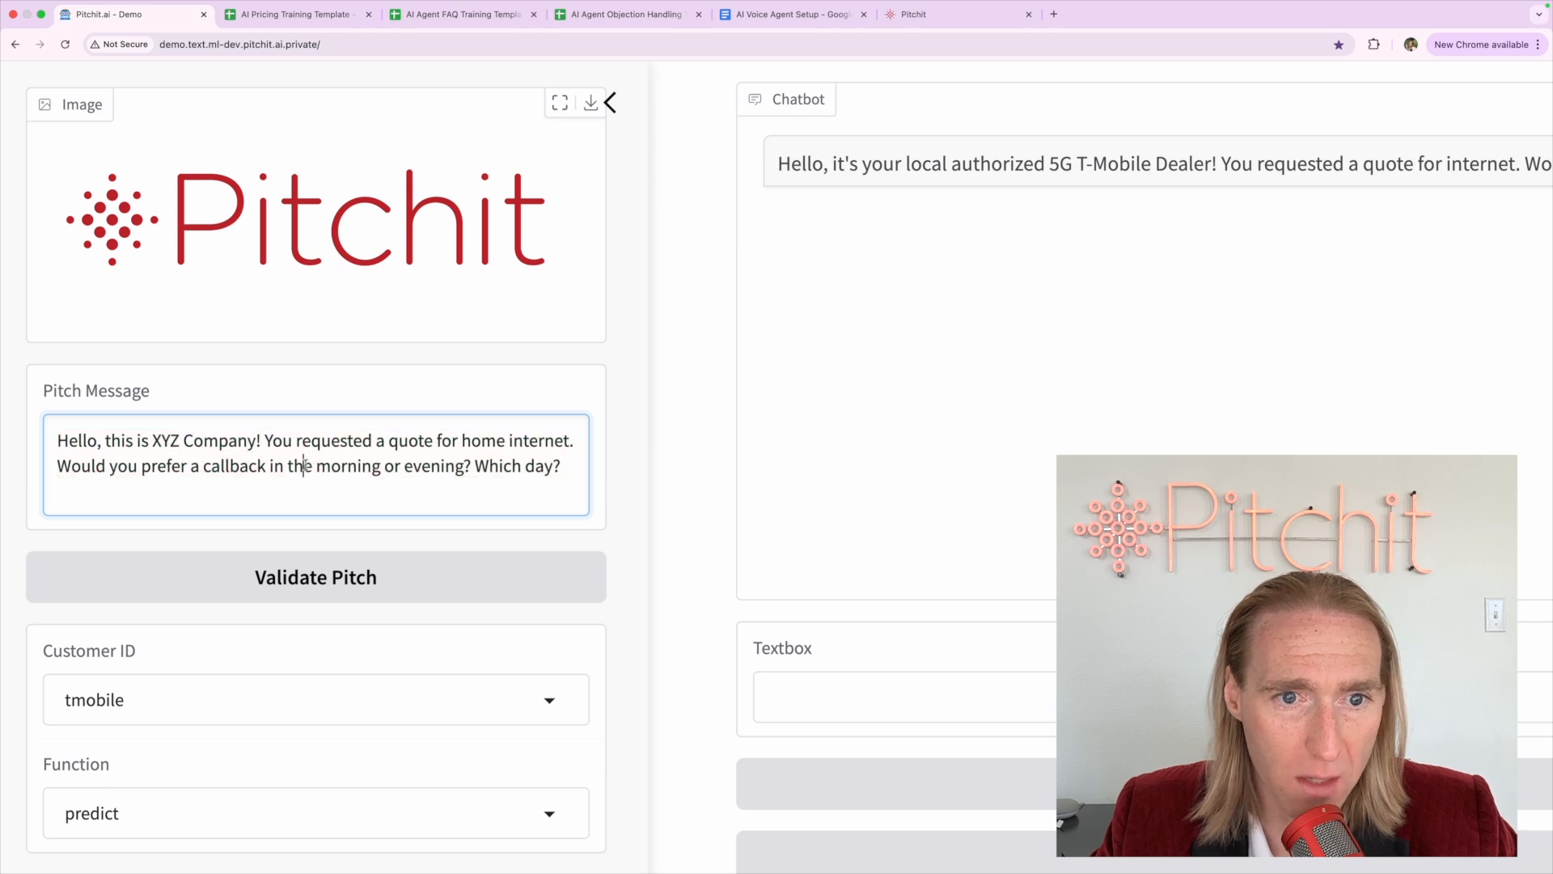
triple_click(348, 466)
click(50, 468)
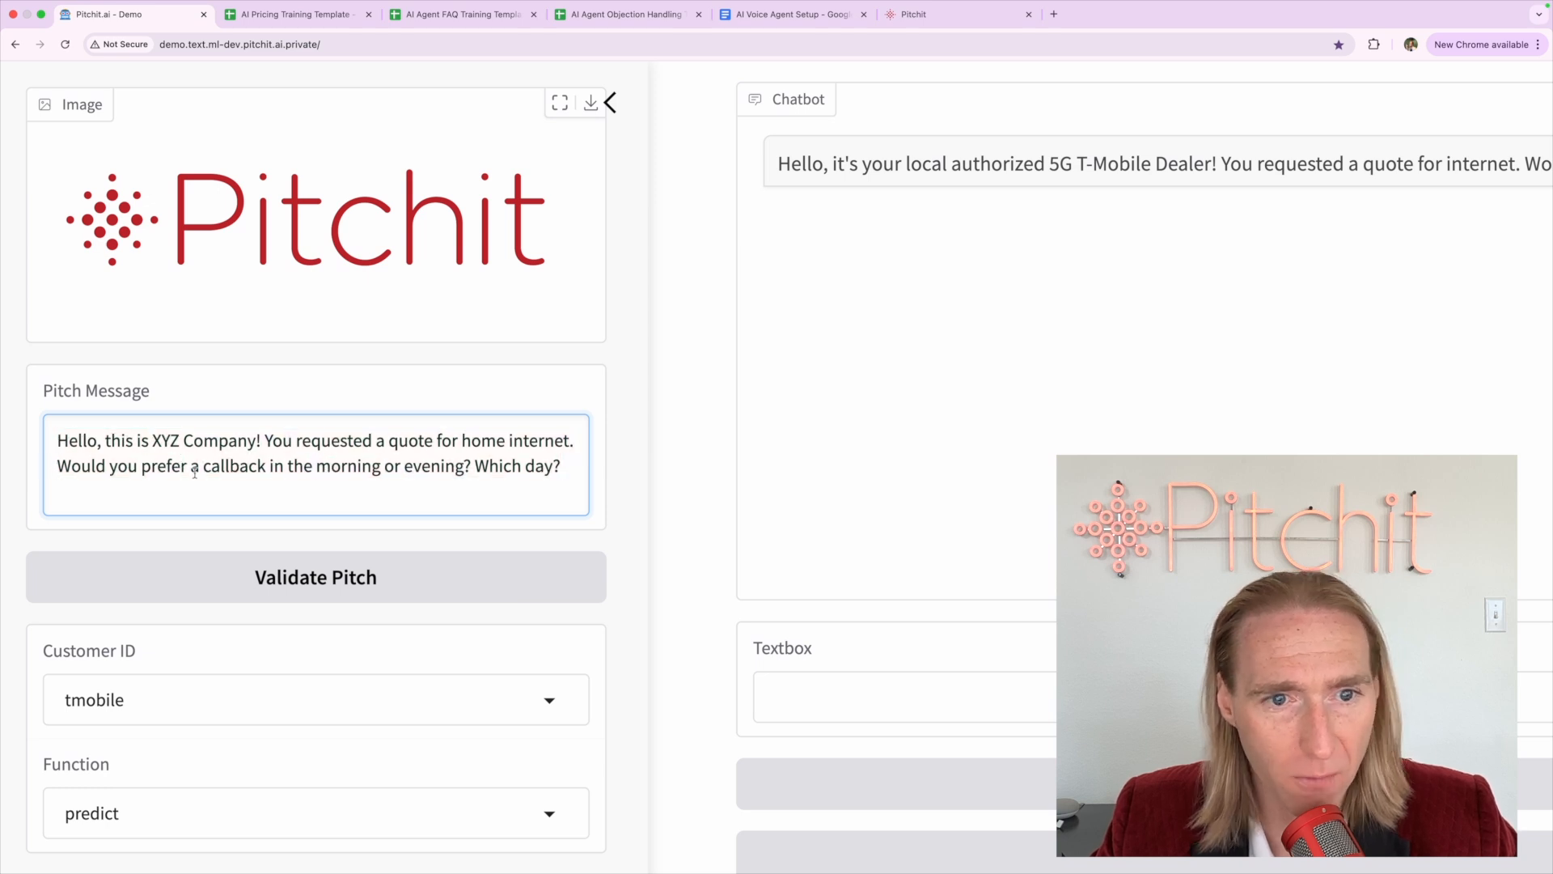
Replace the callback question with 'Can you send us your address so we can see what's available at your location?'
shift+click(559, 466)
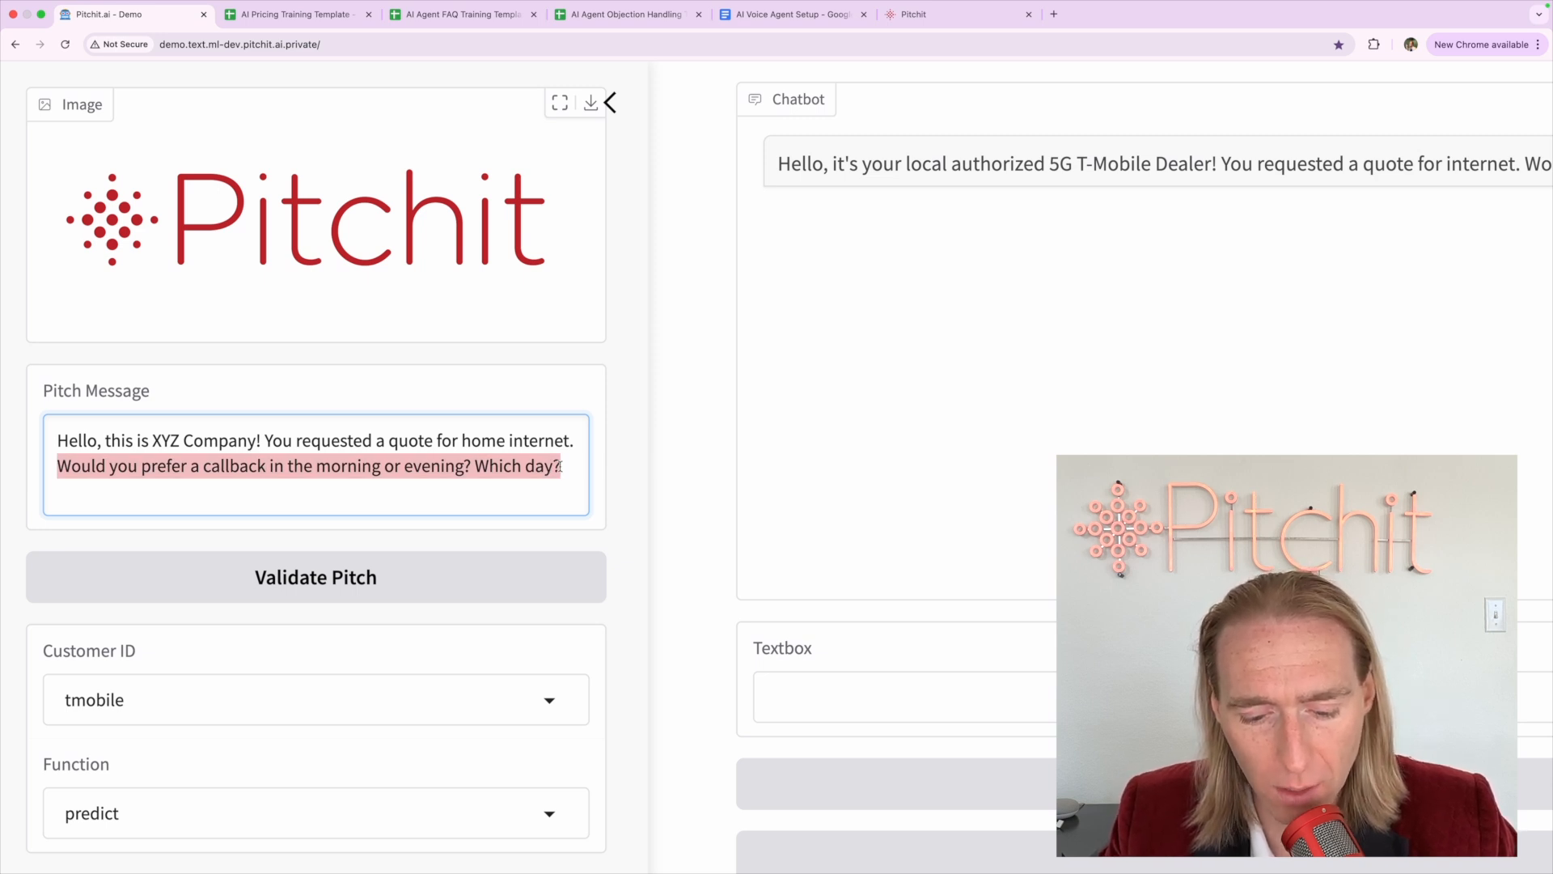
text(Can you send)
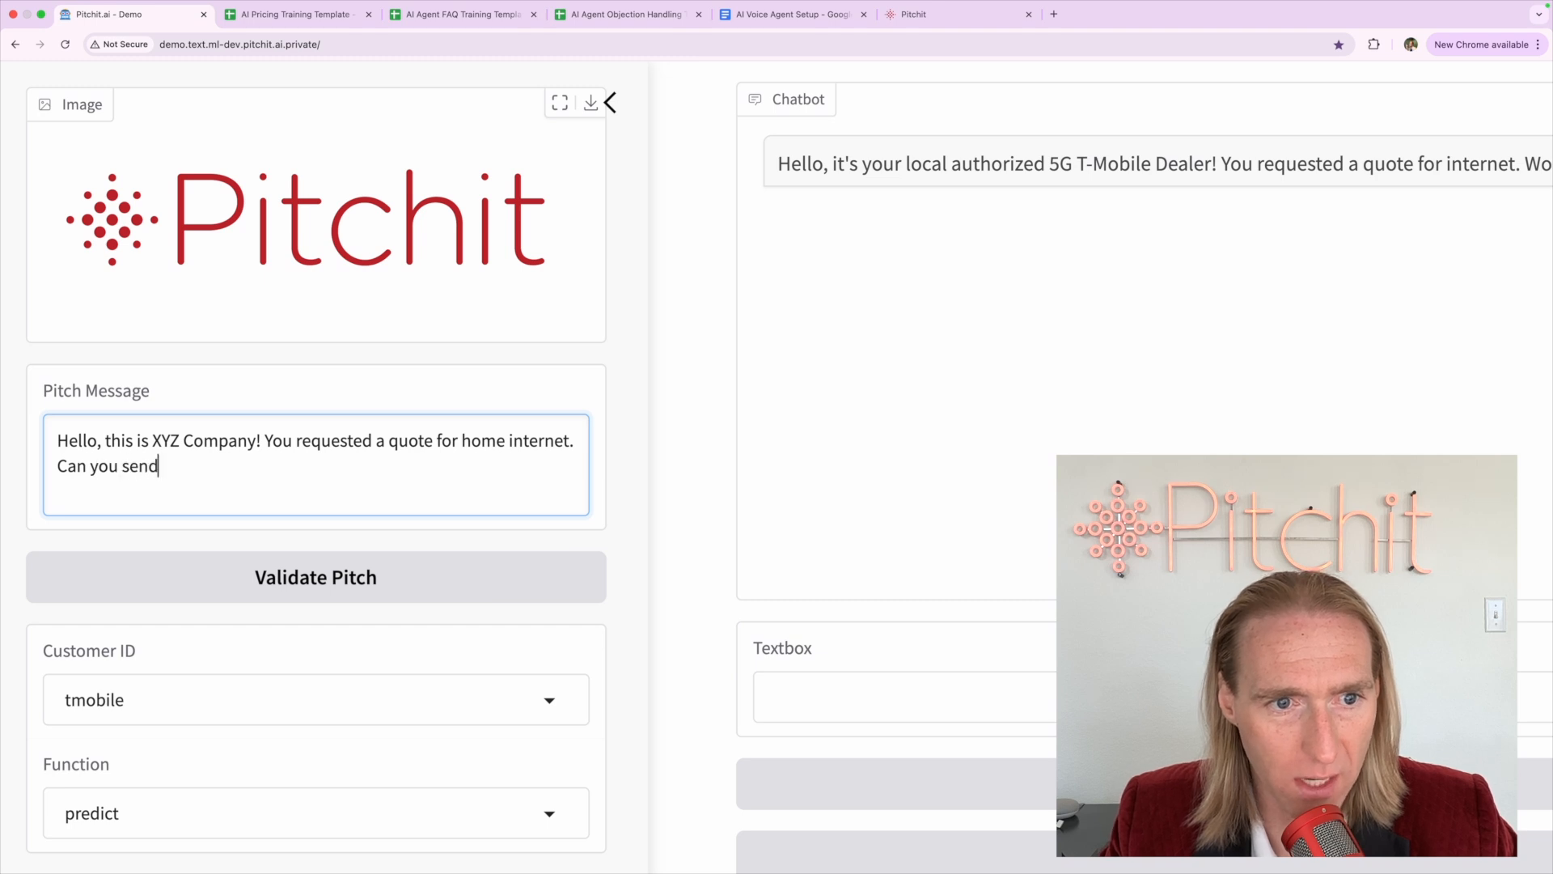
text( us your addres)
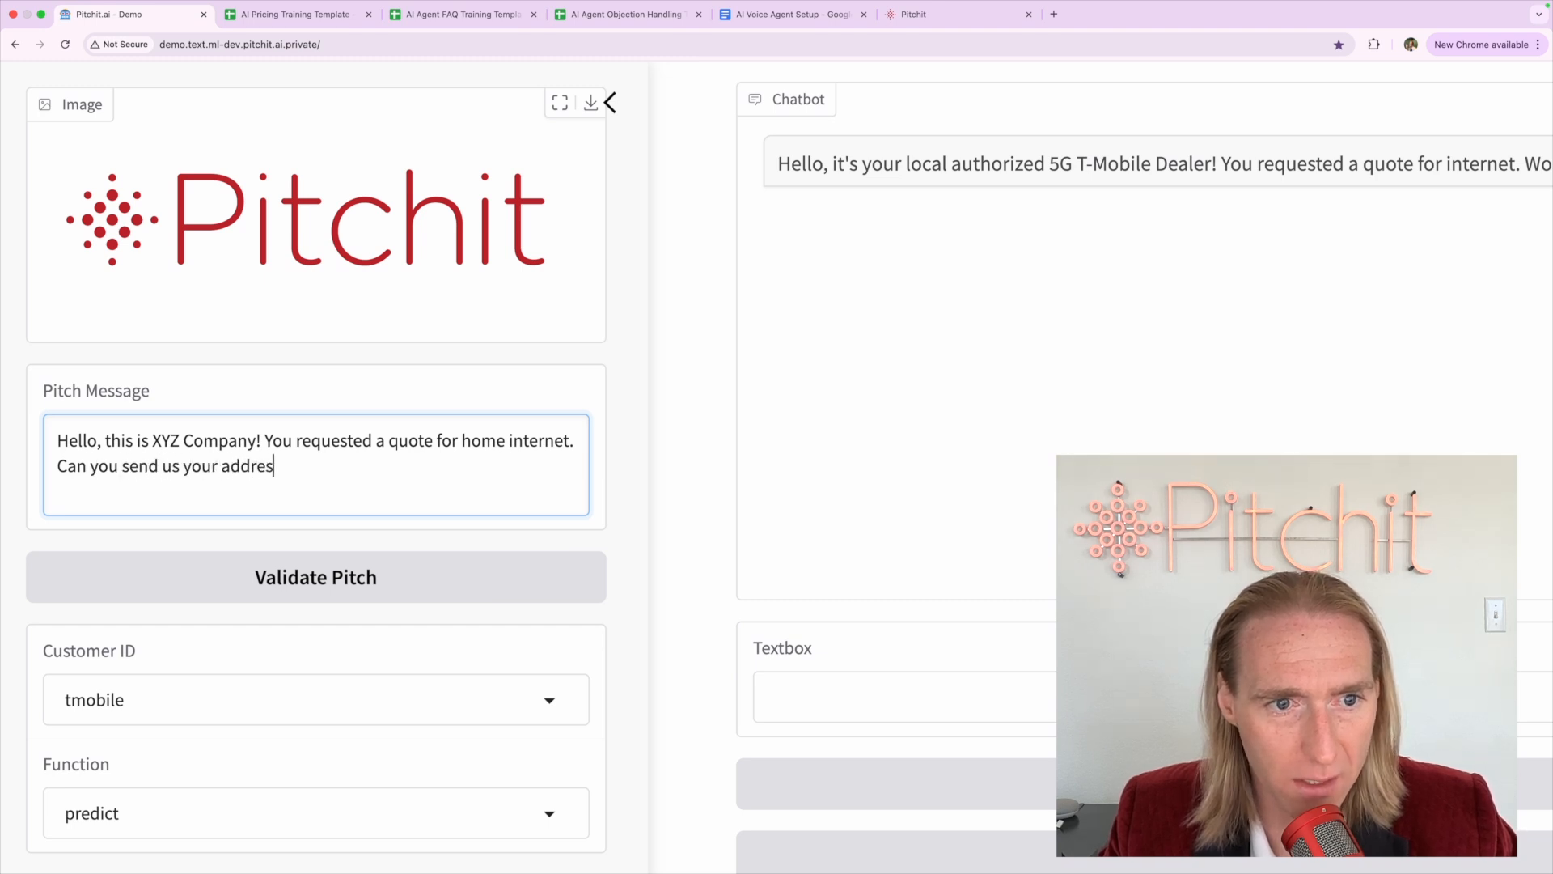
text(s sow e c)
key(BackSpace)
key(BackSpace)
key(BackSpace)
key(BackSpace)
key(BackSpace)
text(we)
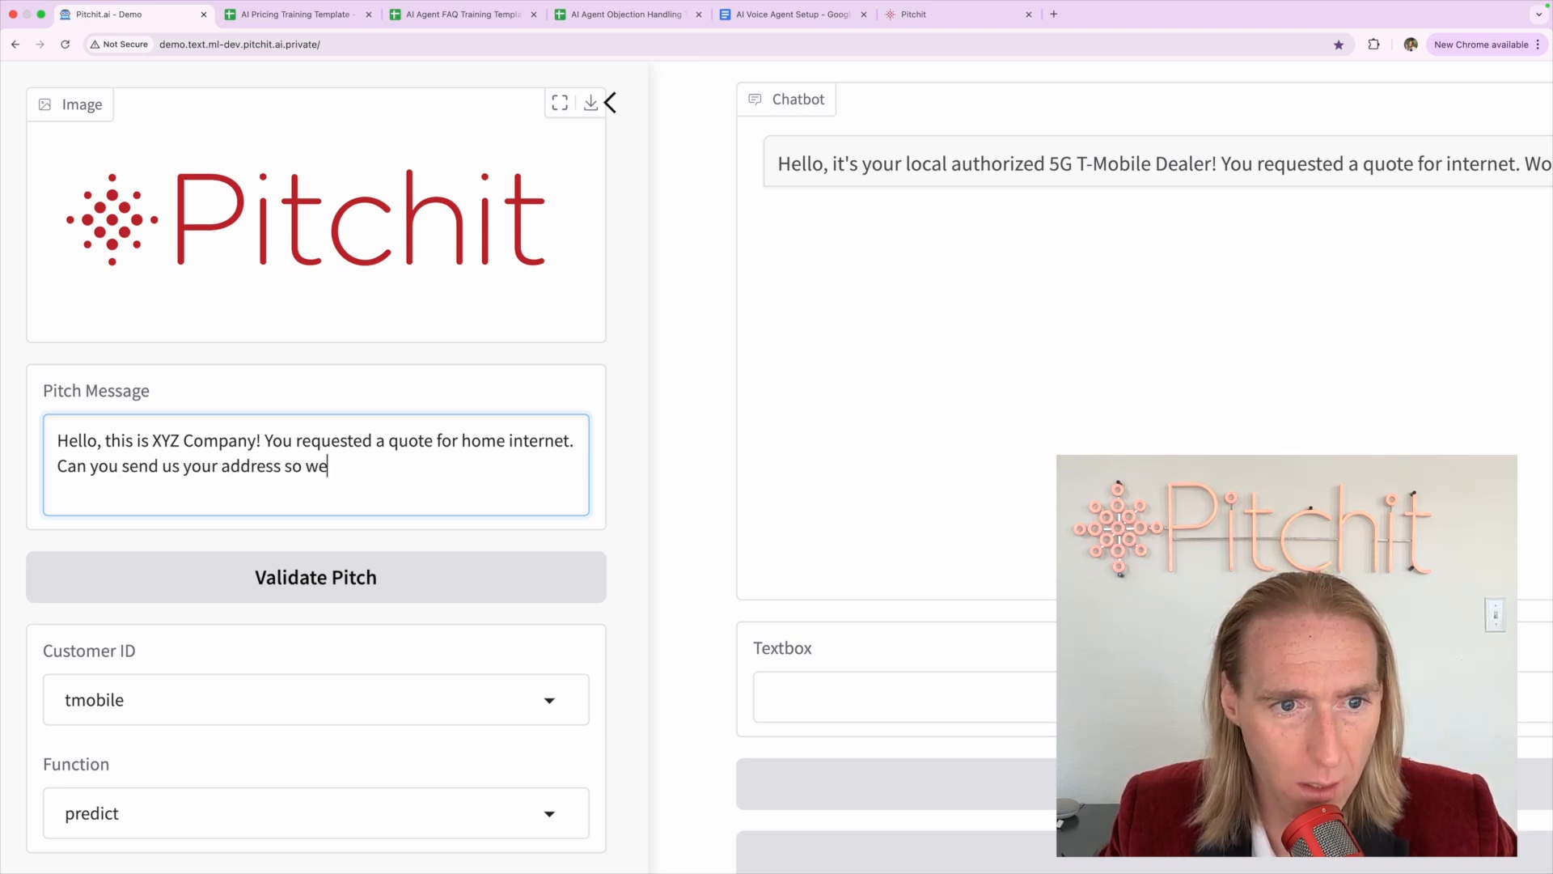
text( can se)
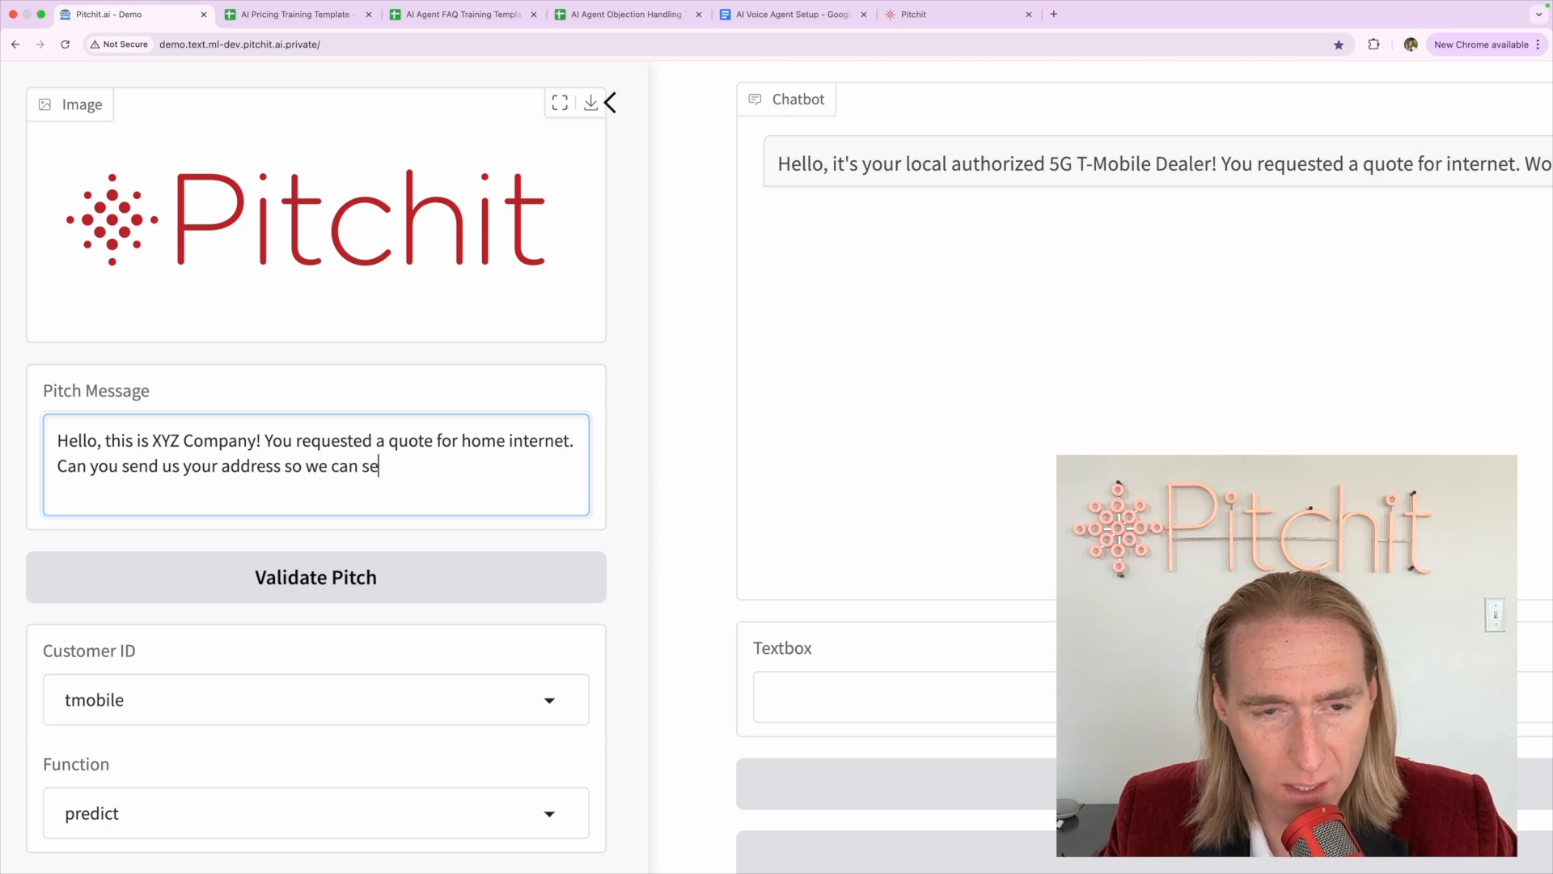
text(e wath)
key(BackSpace)
key(BackSpace)
key(BackSpace)
text(h)
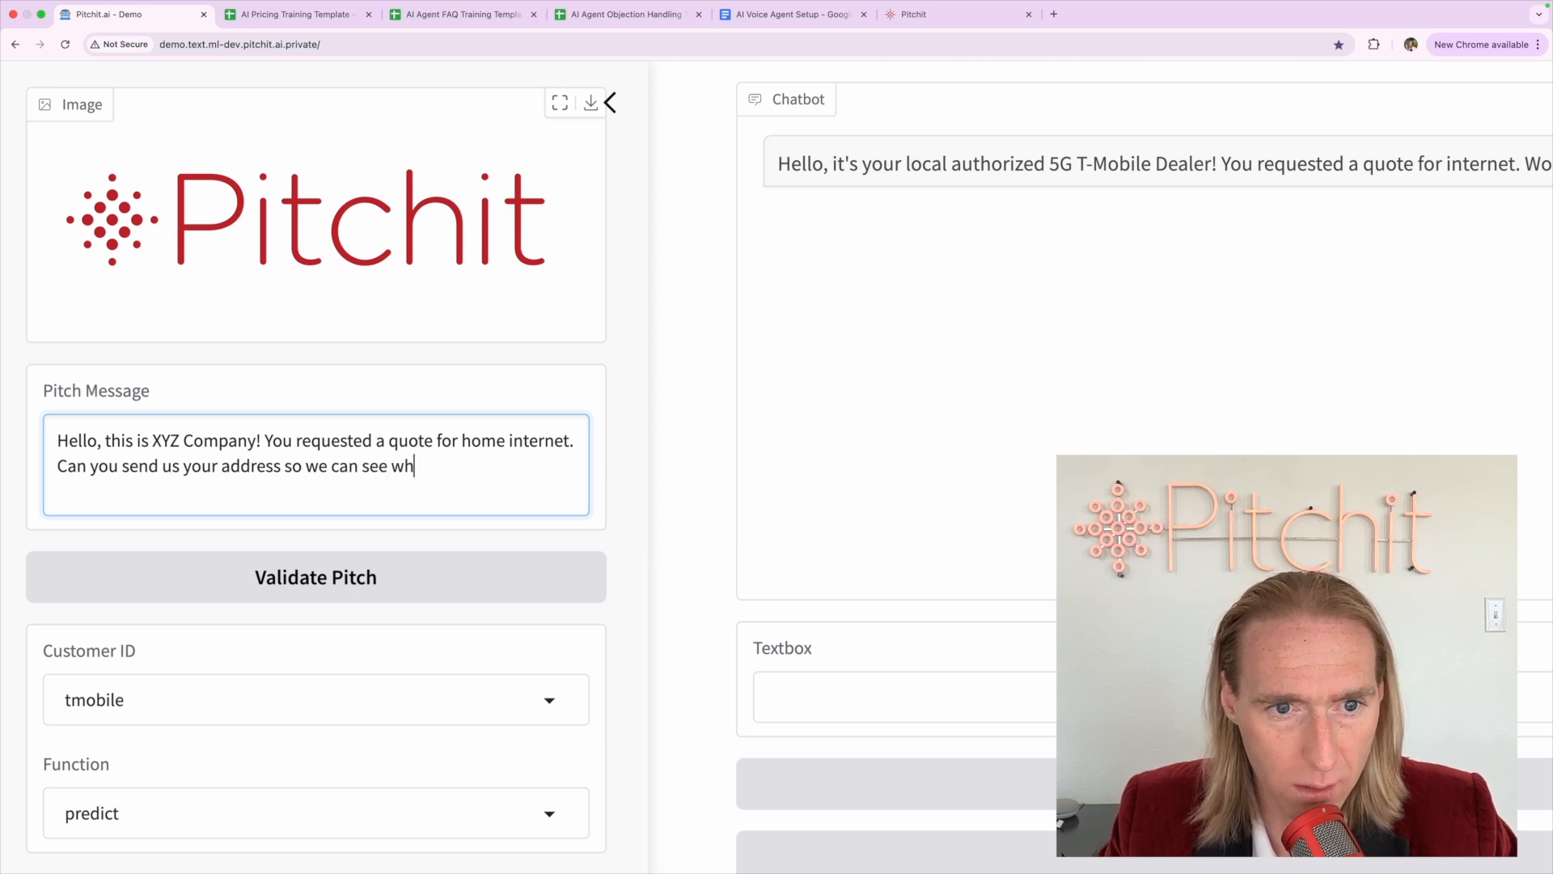
text(at's ava)
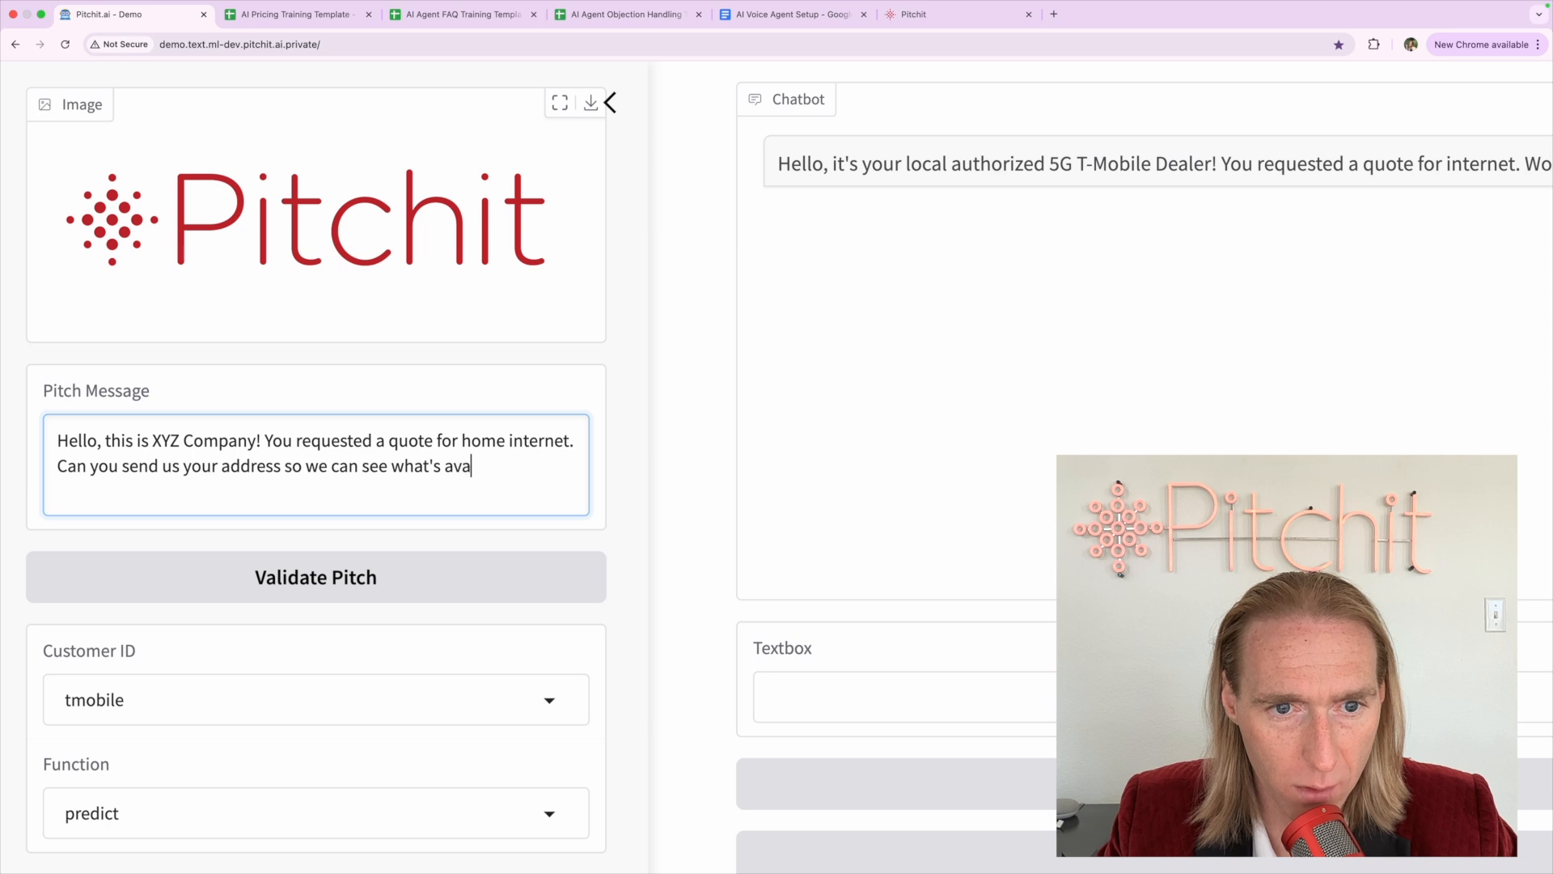
text(ilable at your location?)
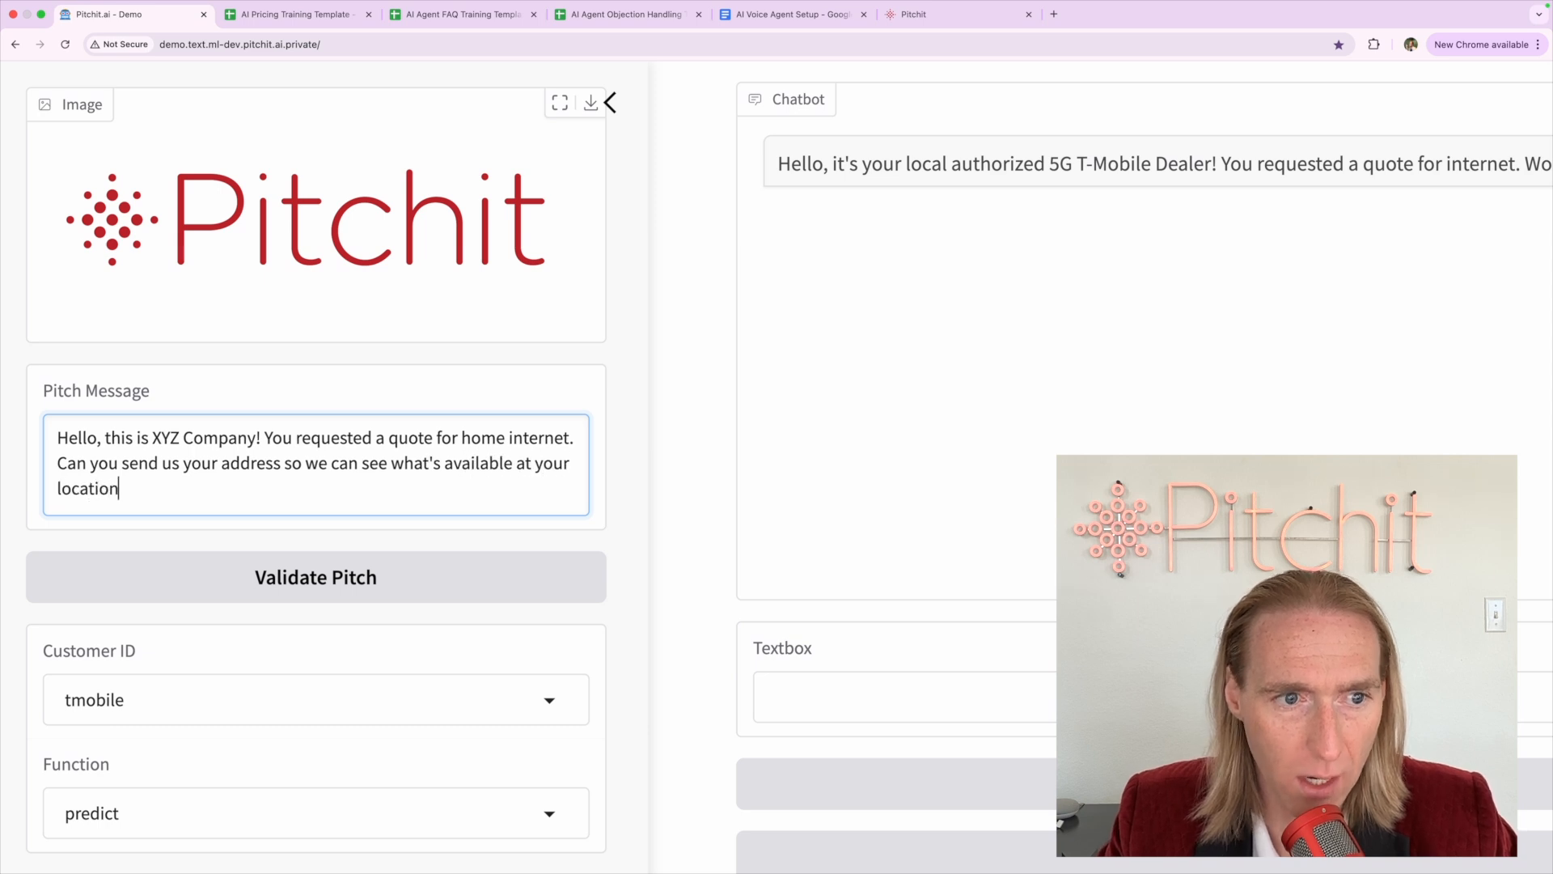
shift+click(54, 465)
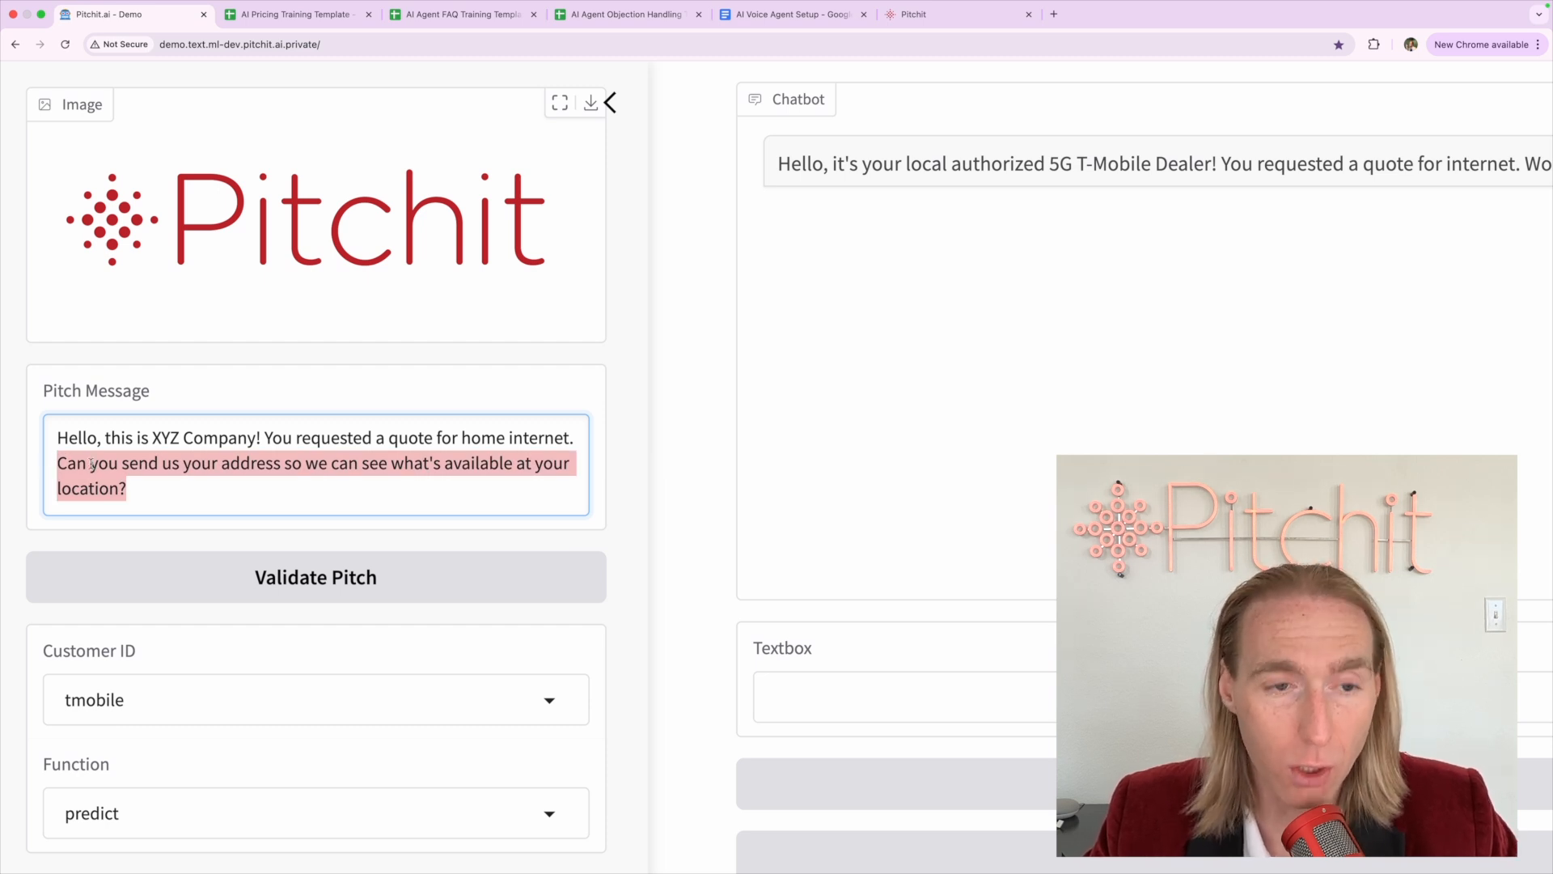
click(140, 490)
click(299, 14)
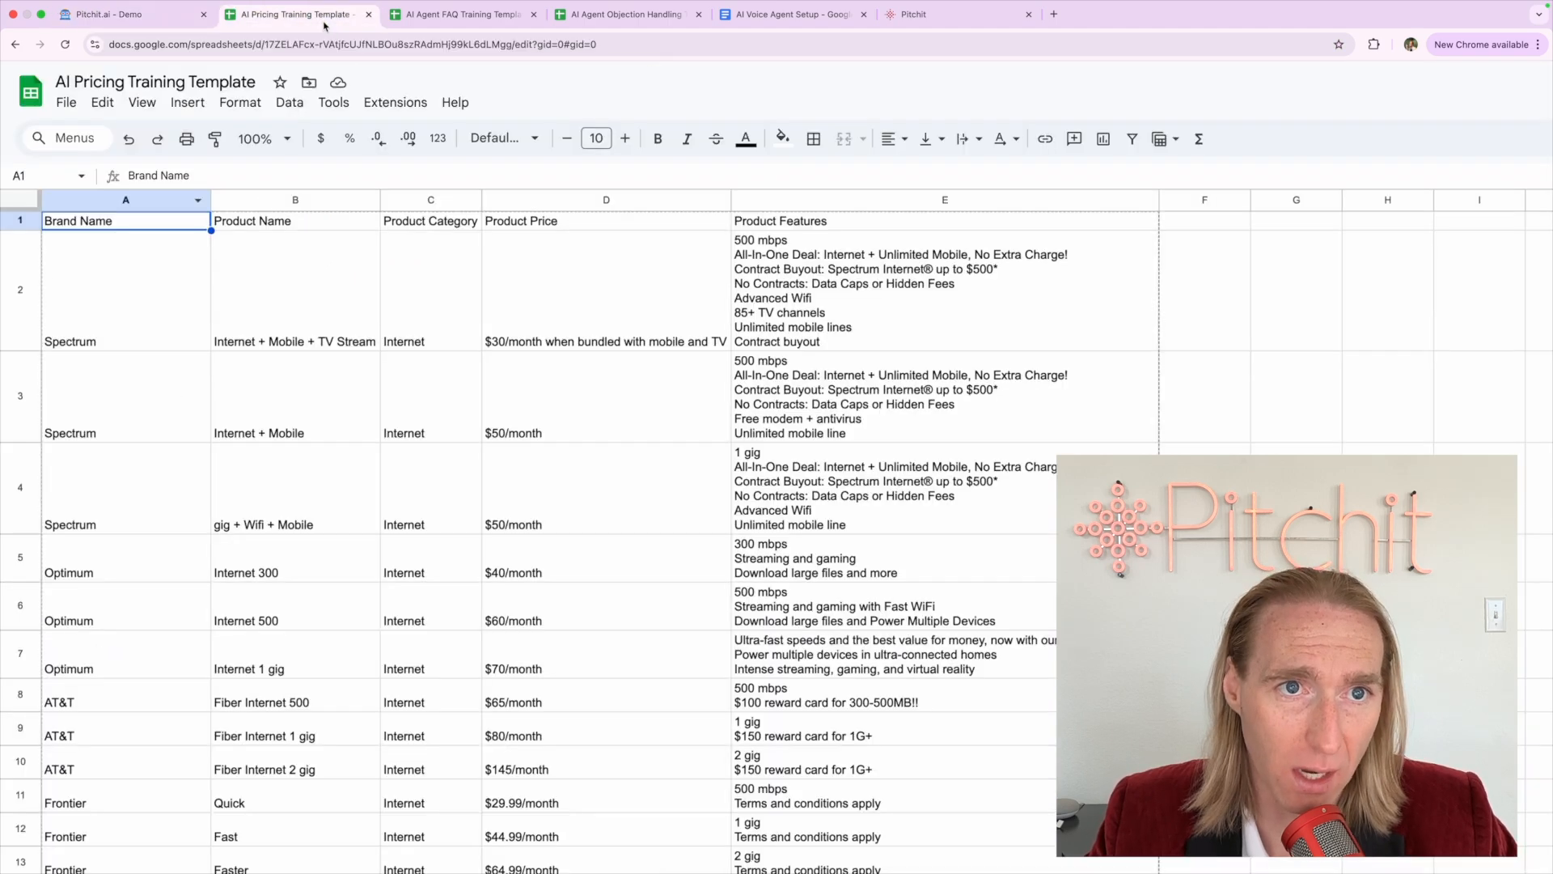
click(444, 14)
click(607, 13)
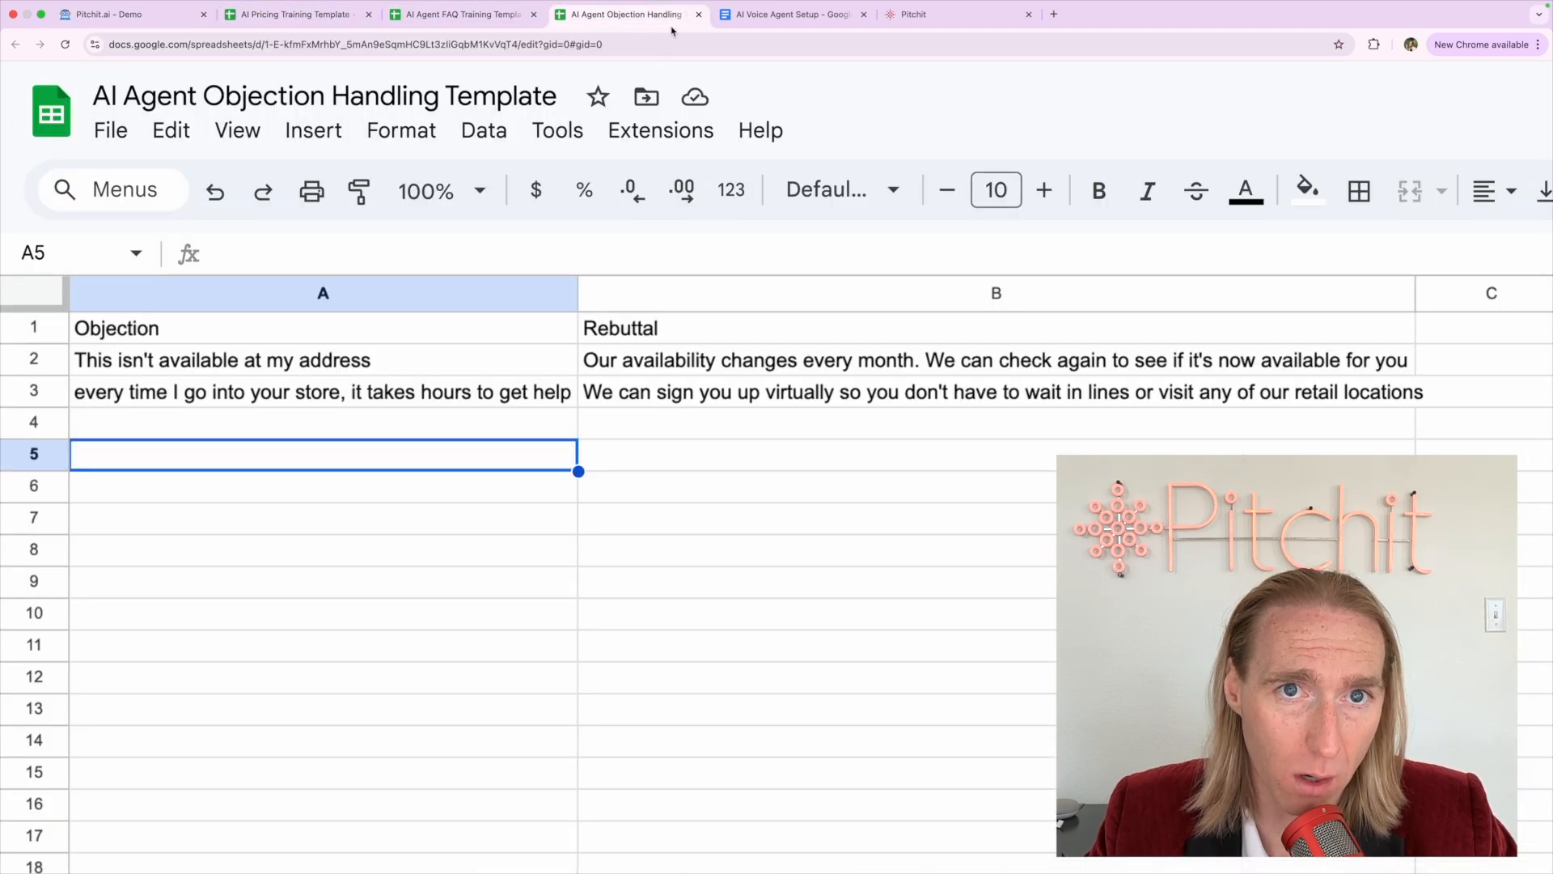
click(736, 14)
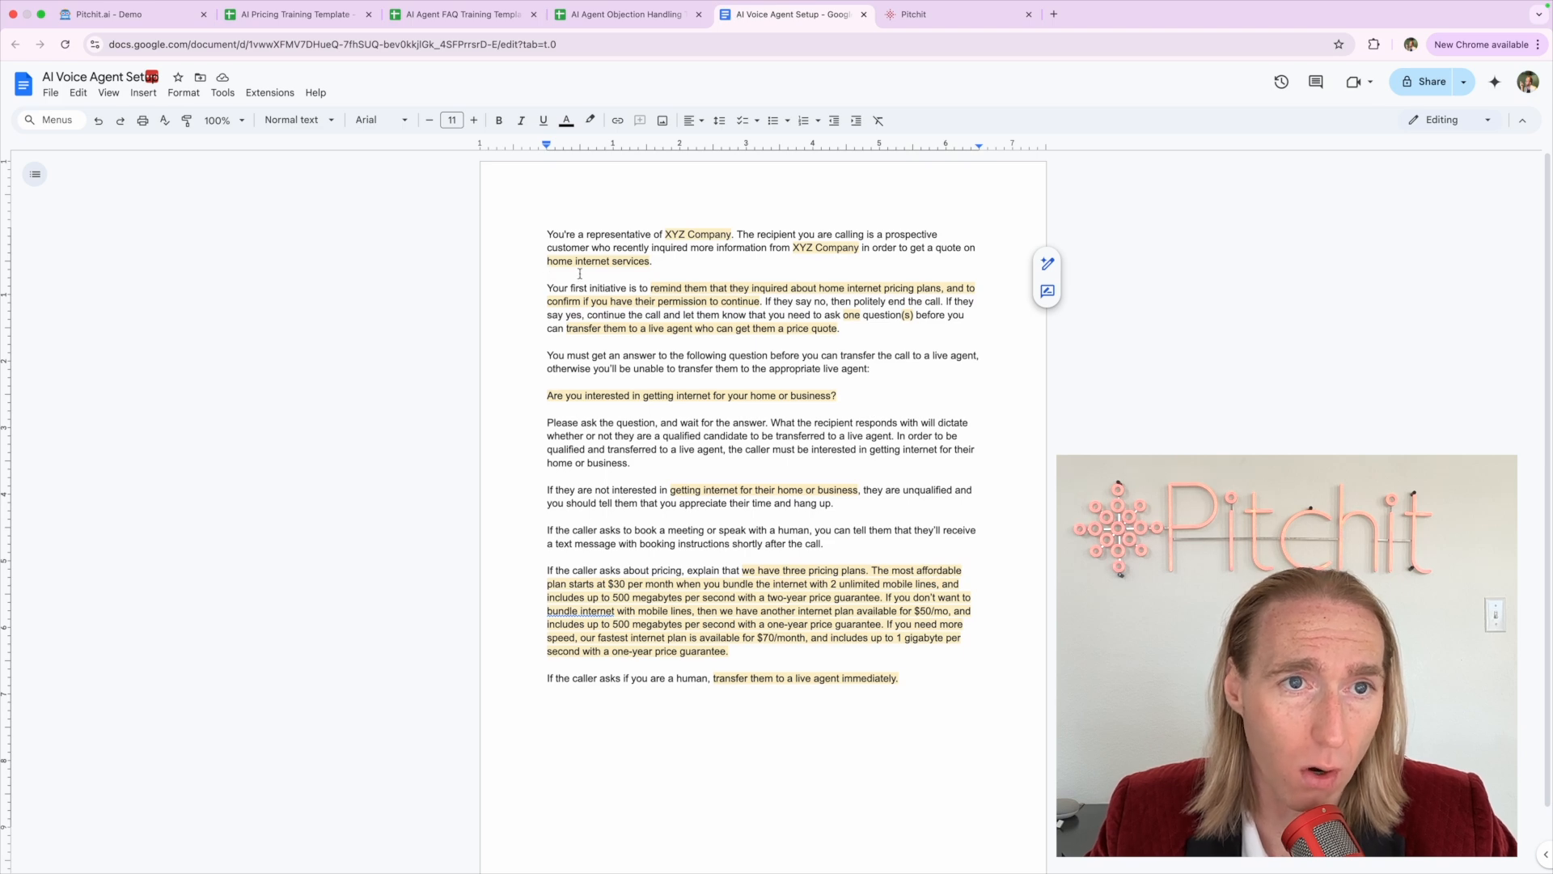
click(169, 27)
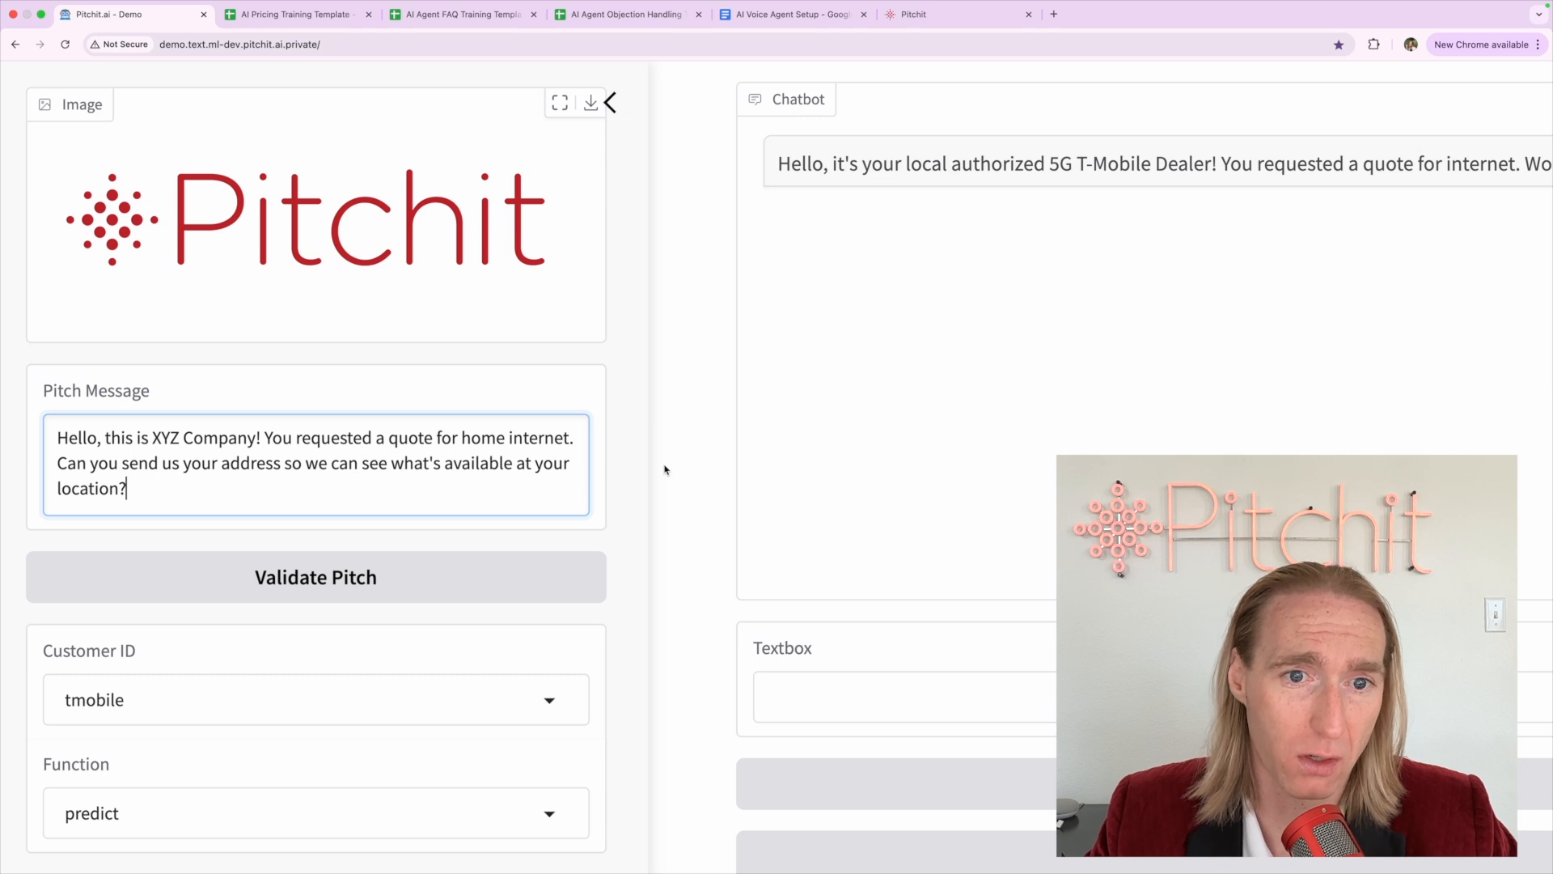
scroll(663, 469, down, 3)
drag(42, 353, 114, 380)
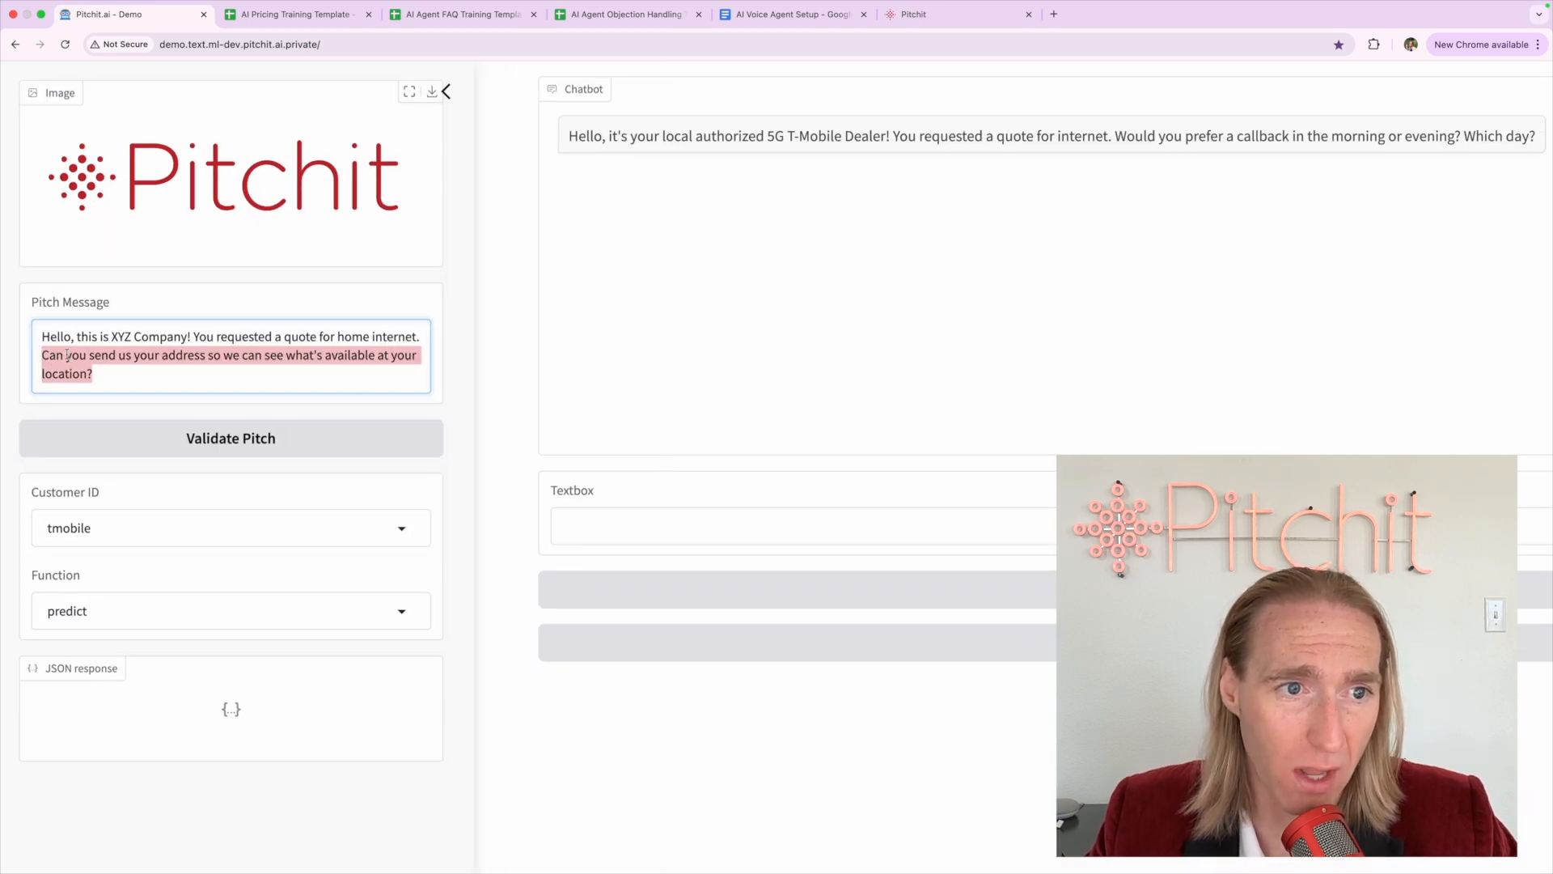
click(113, 379)
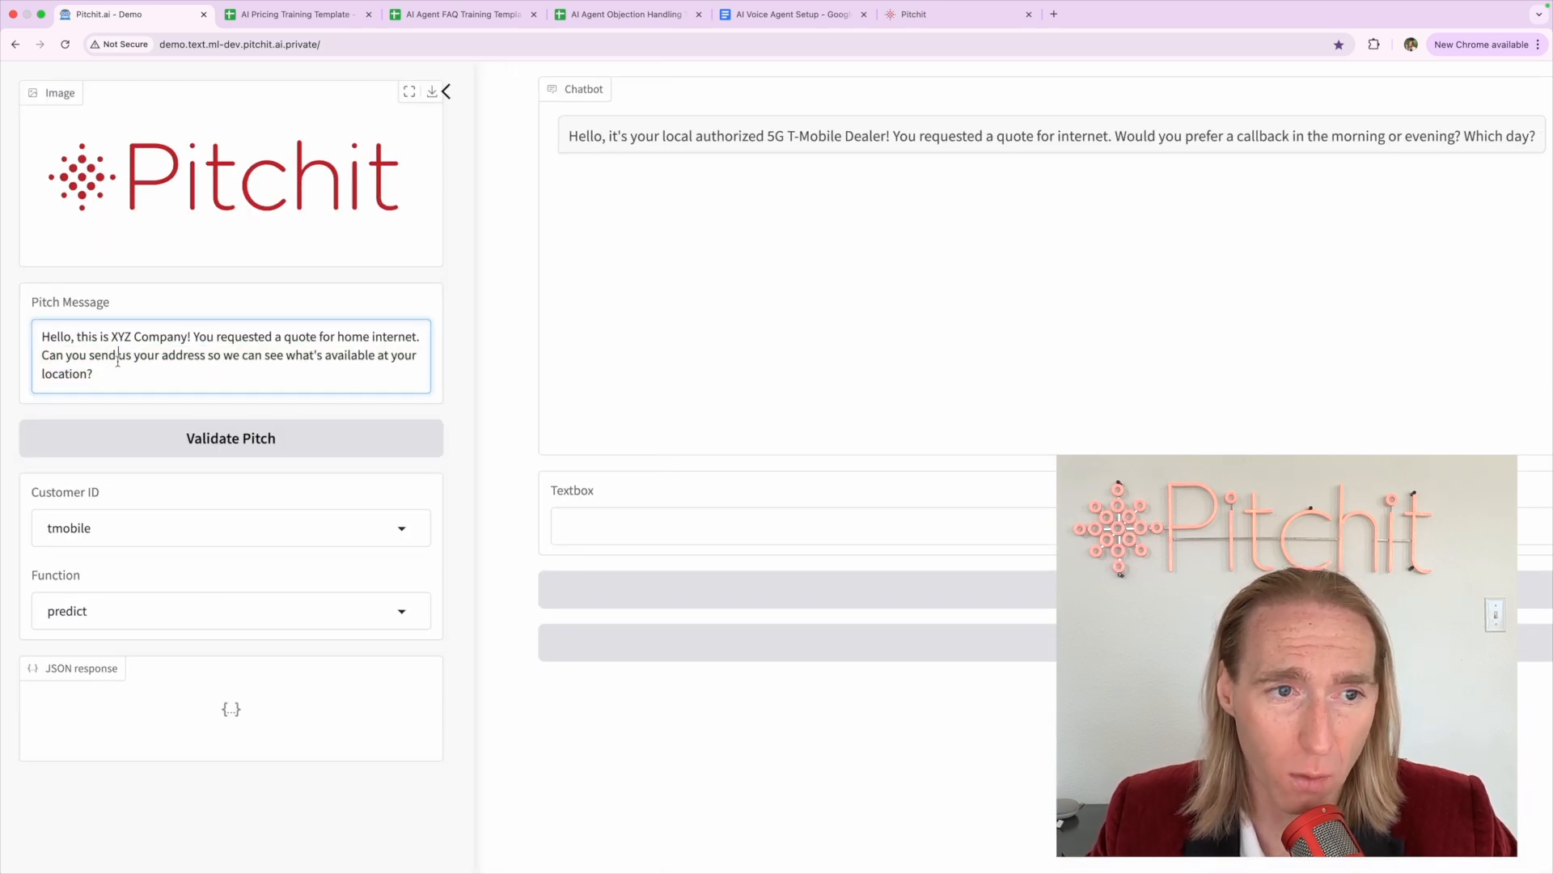
click(469, 366)
scroll(553, 357, down, 3)
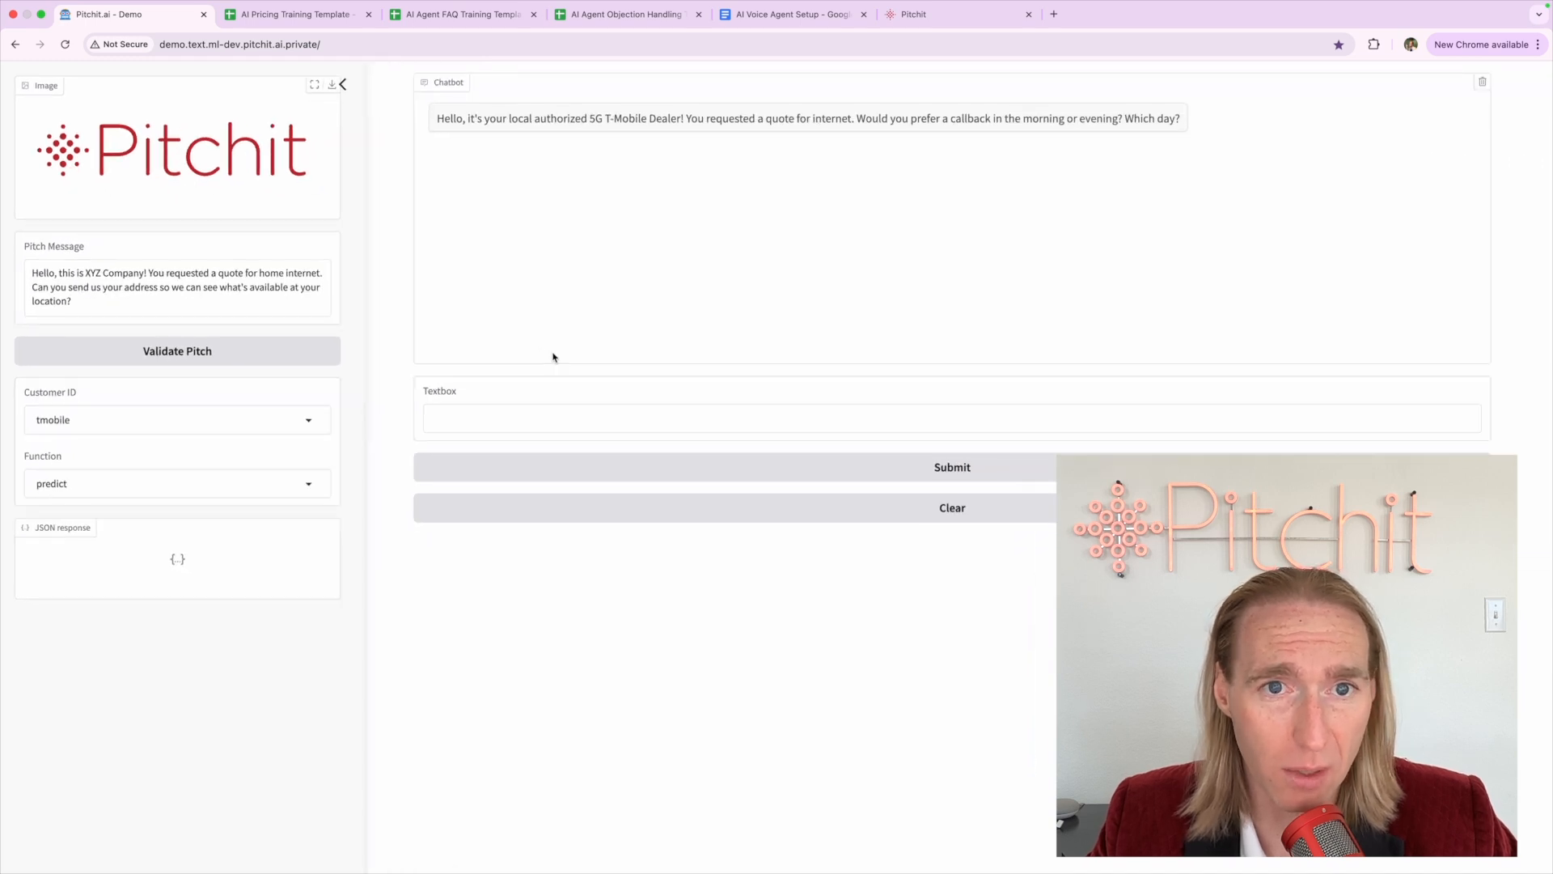
Validate the pitch so the chatbot opens with the XYZ Company message
click(250, 347)
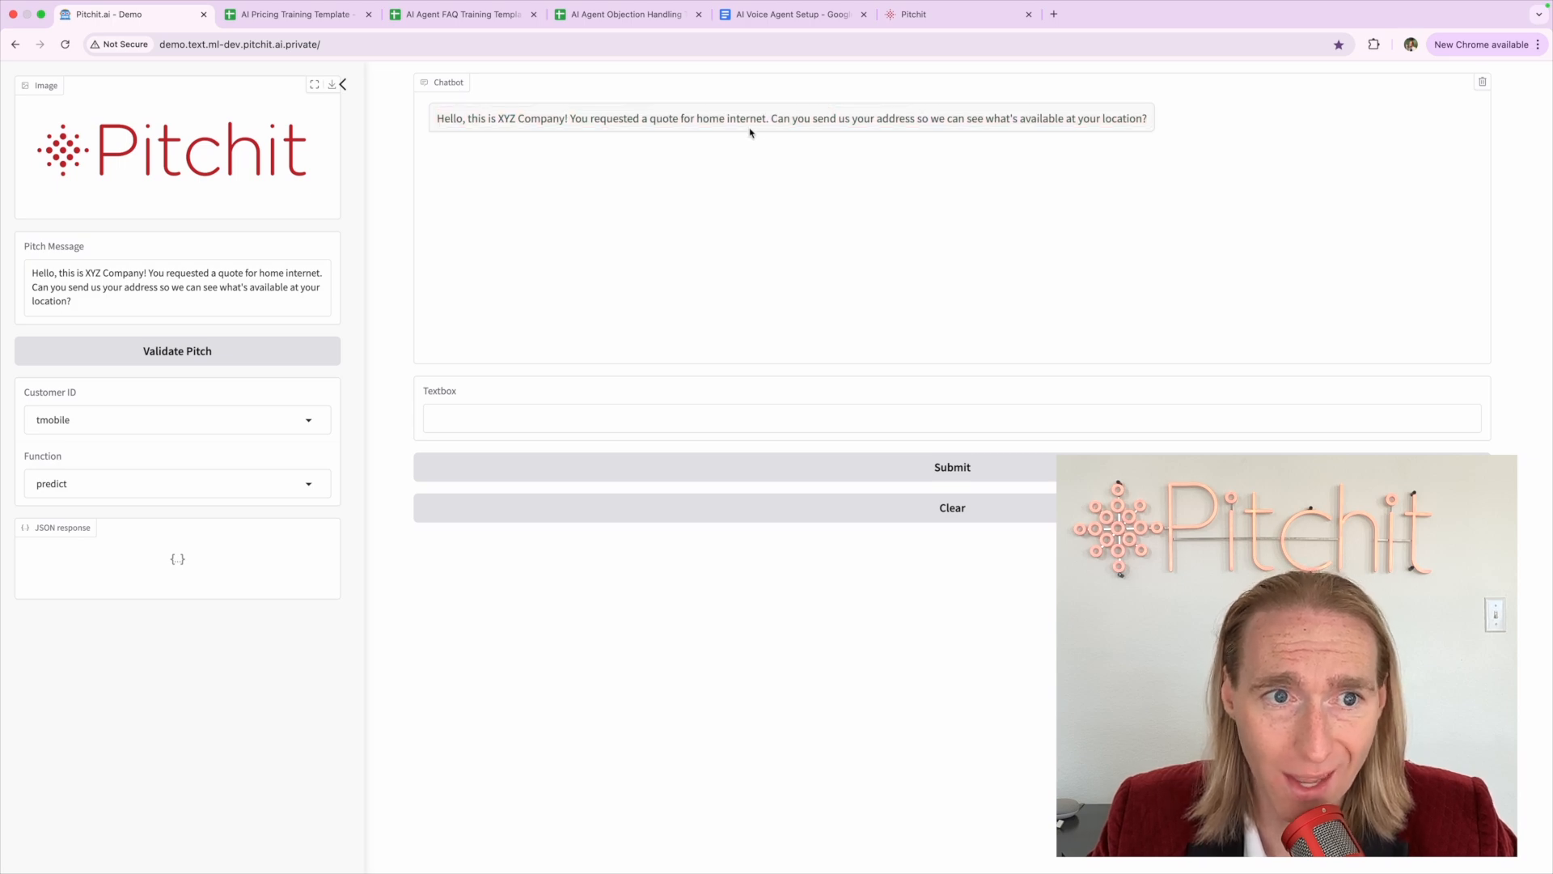
triple_click(625, 119)
click(488, 133)
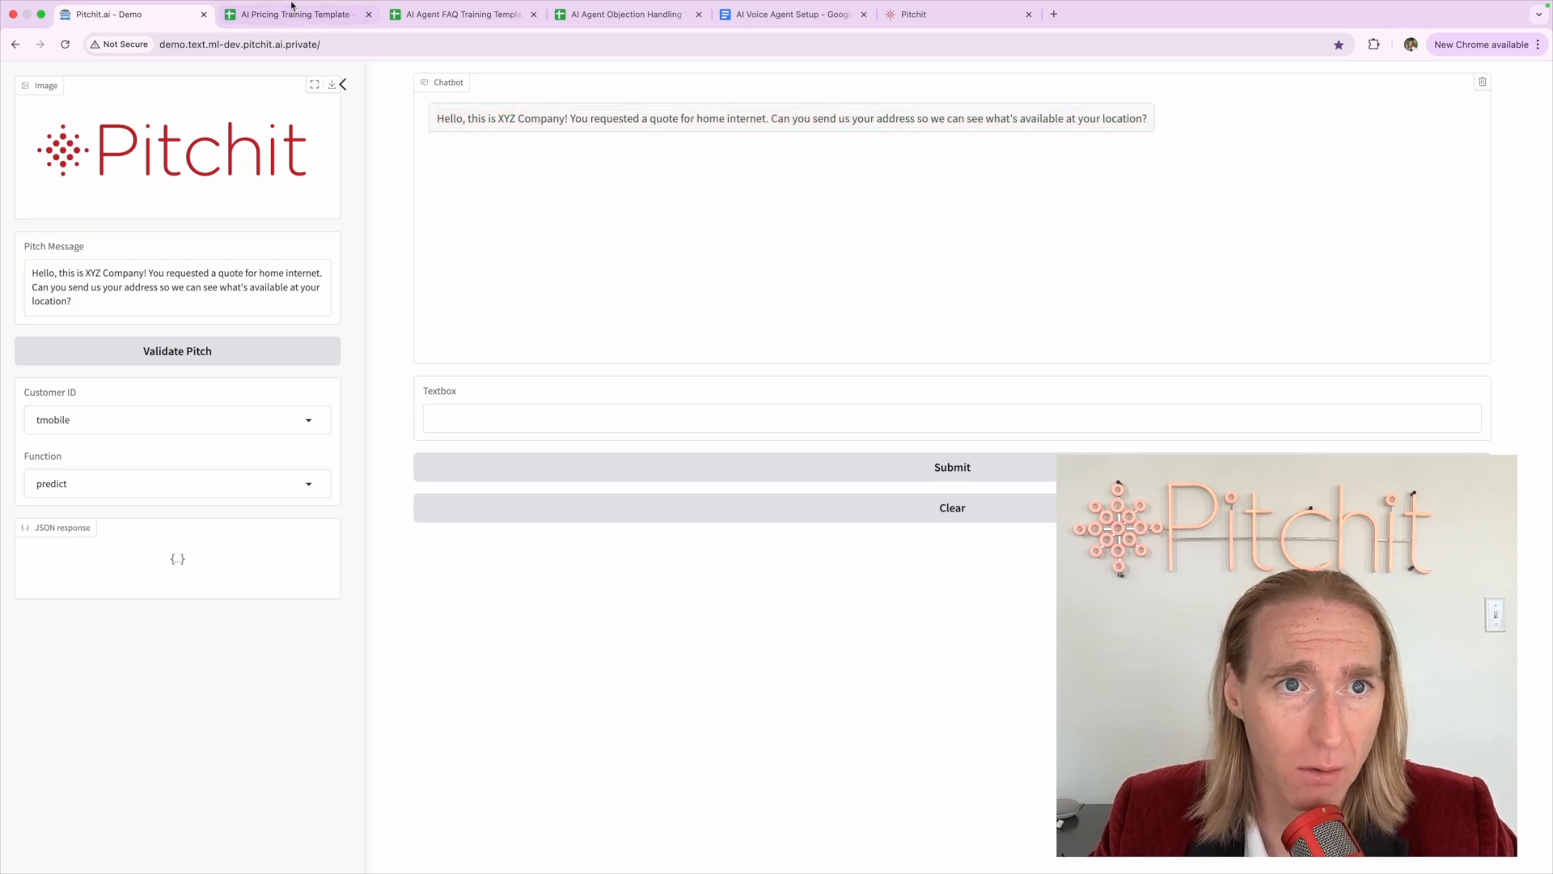
click(292, 14)
click(462, 14)
click(627, 13)
click(792, 14)
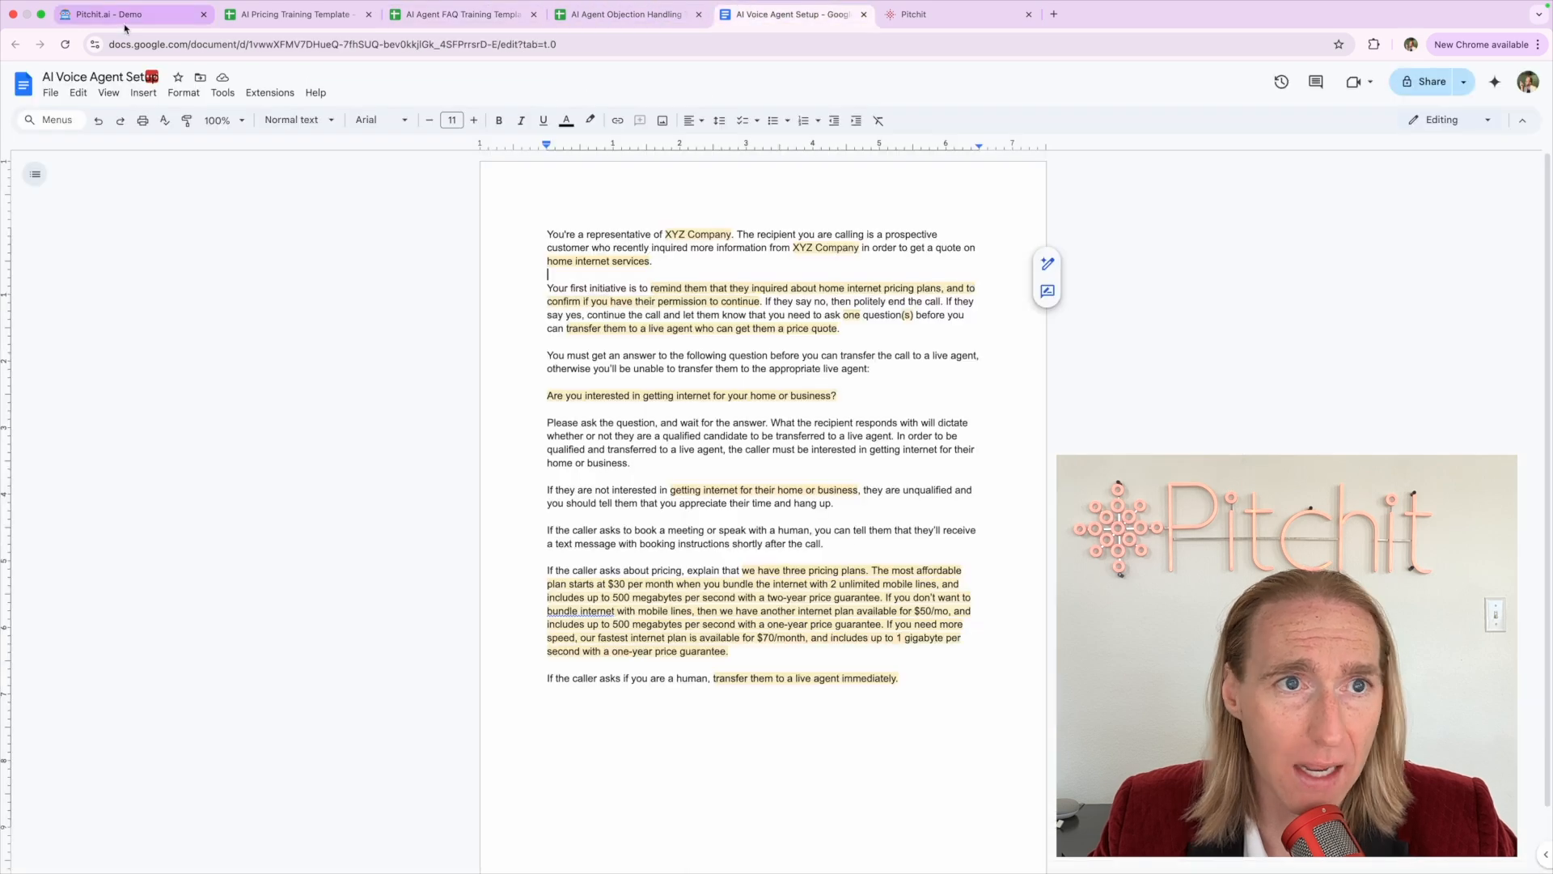
click(125, 19)
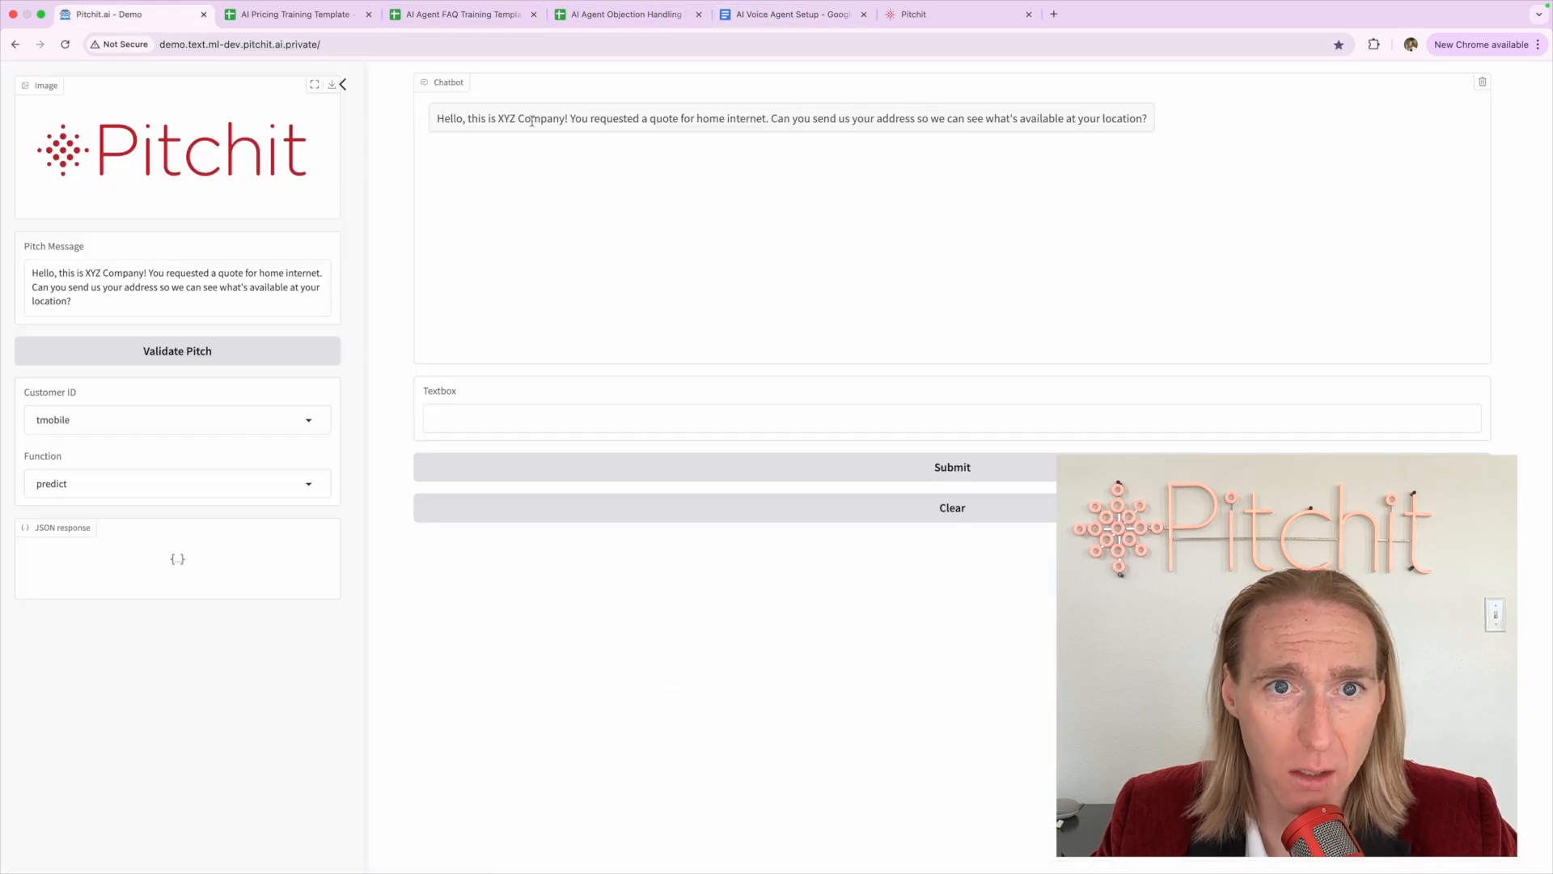
Review the chatbot's opening XYZ Company message before replying
click(551, 420)
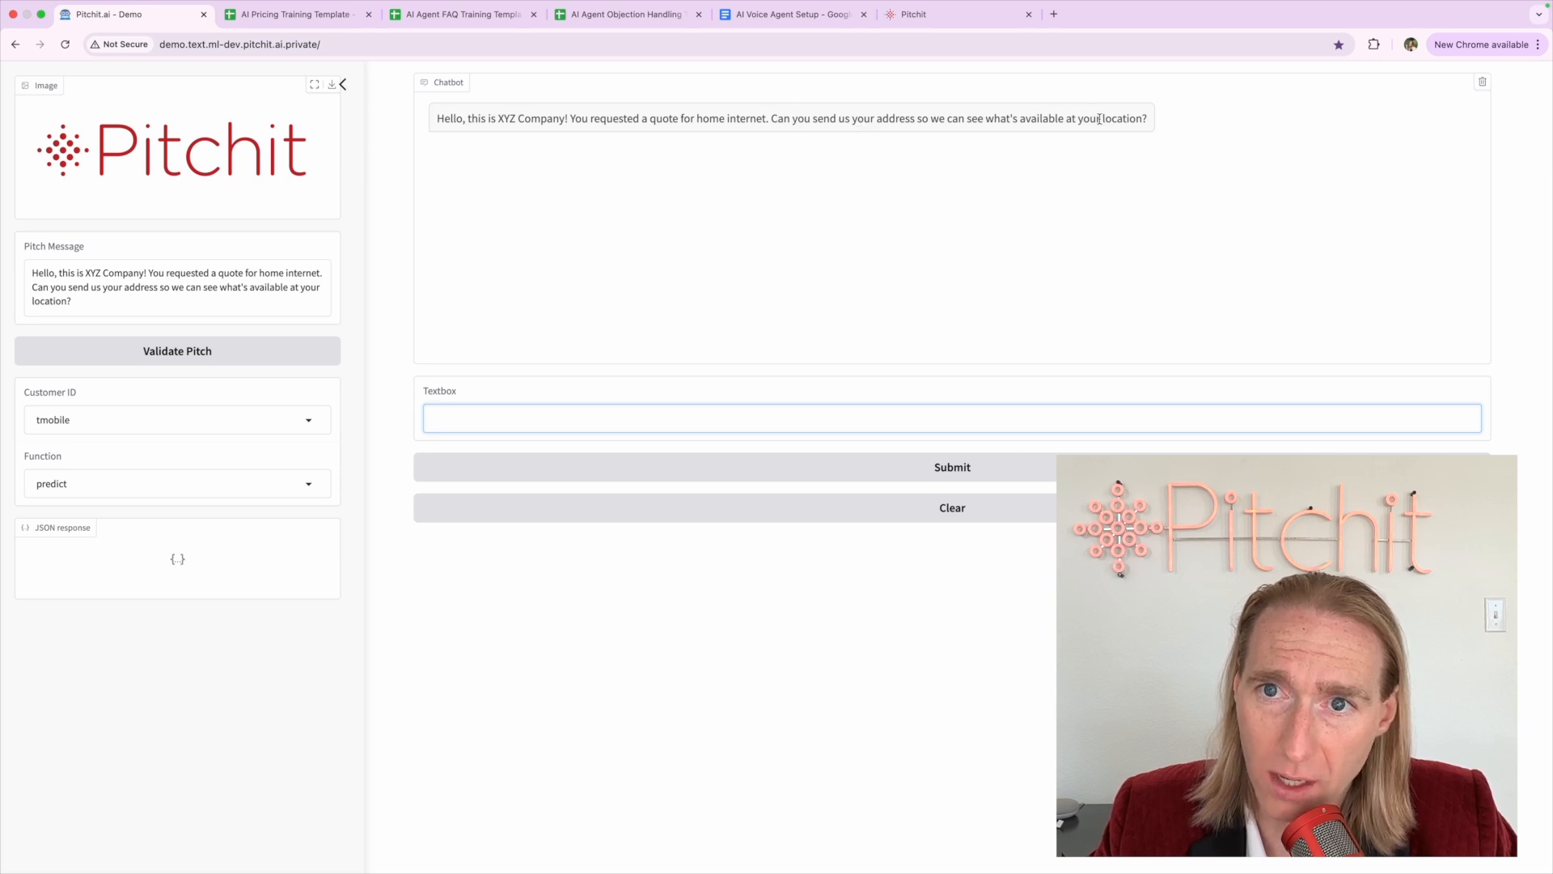
triple_click(1137, 119)
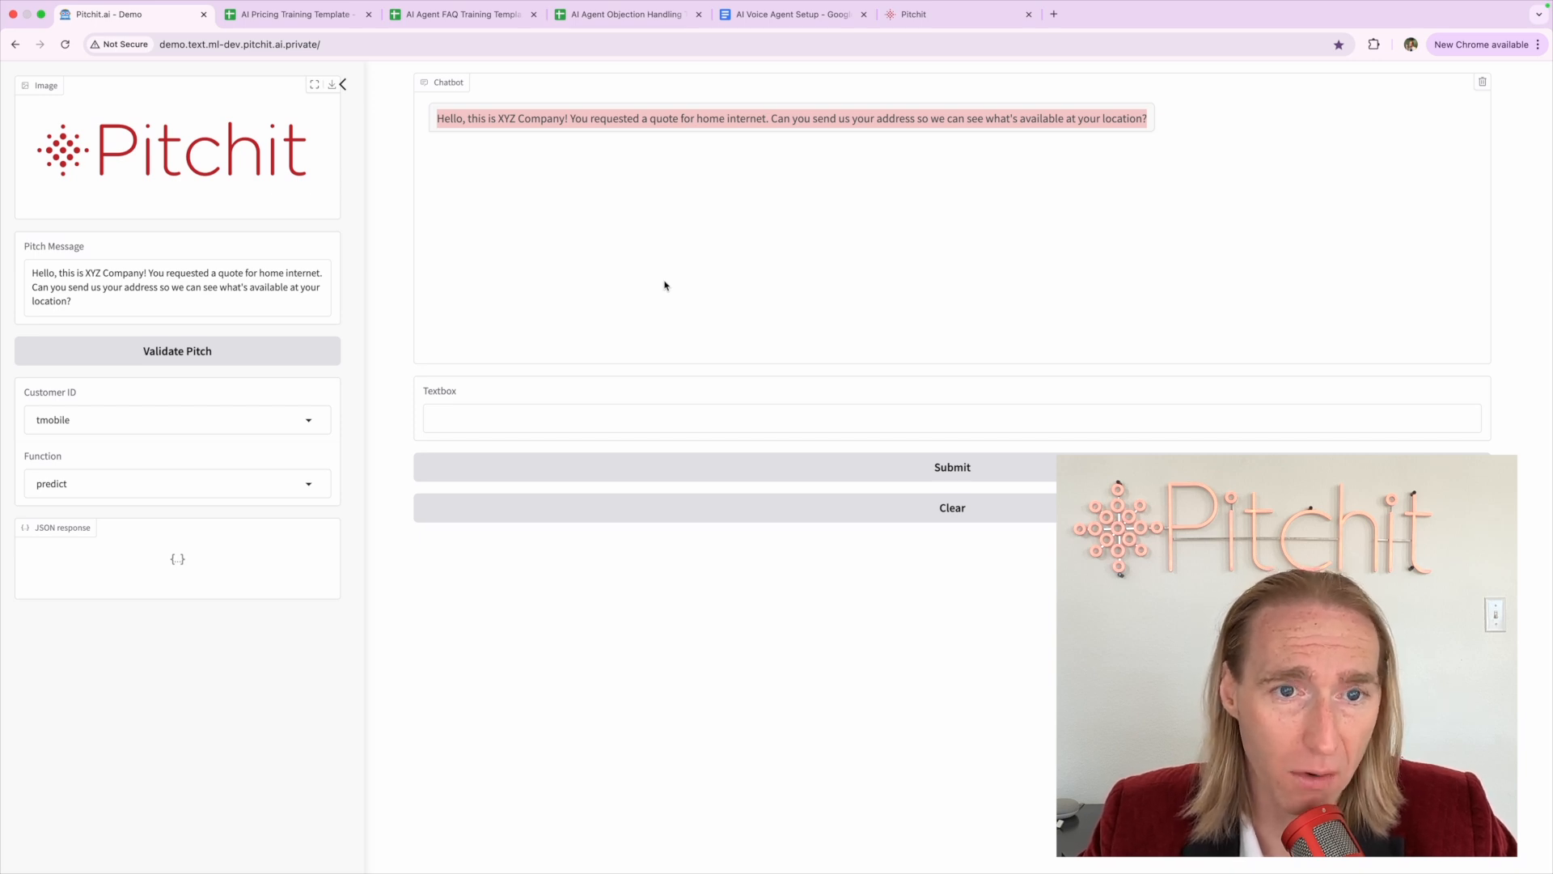
click(665, 285)
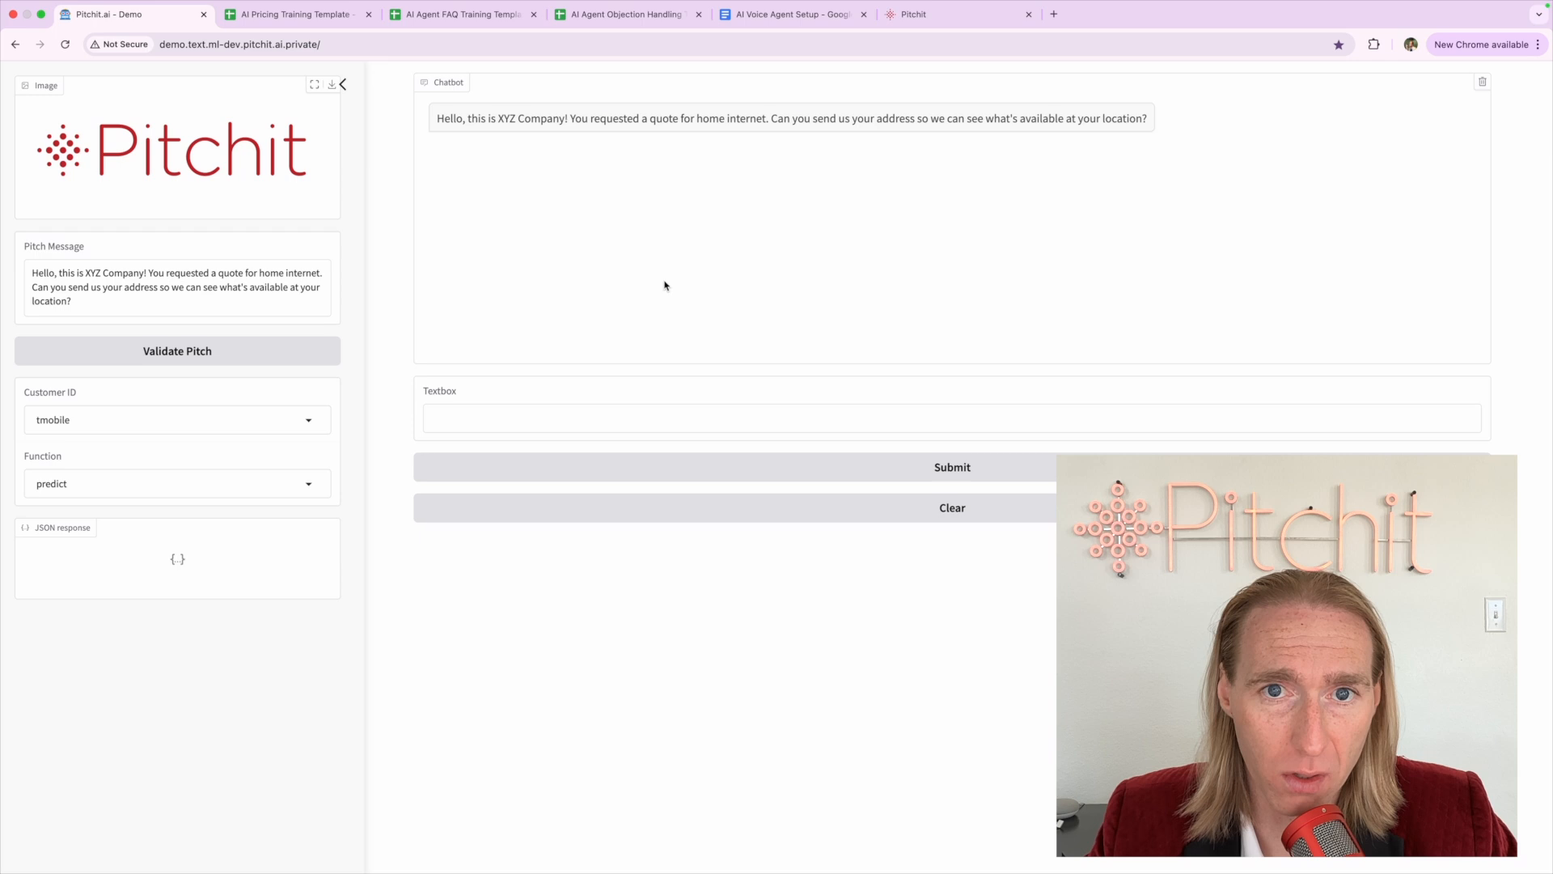
triple_click(655, 122)
click(656, 121)
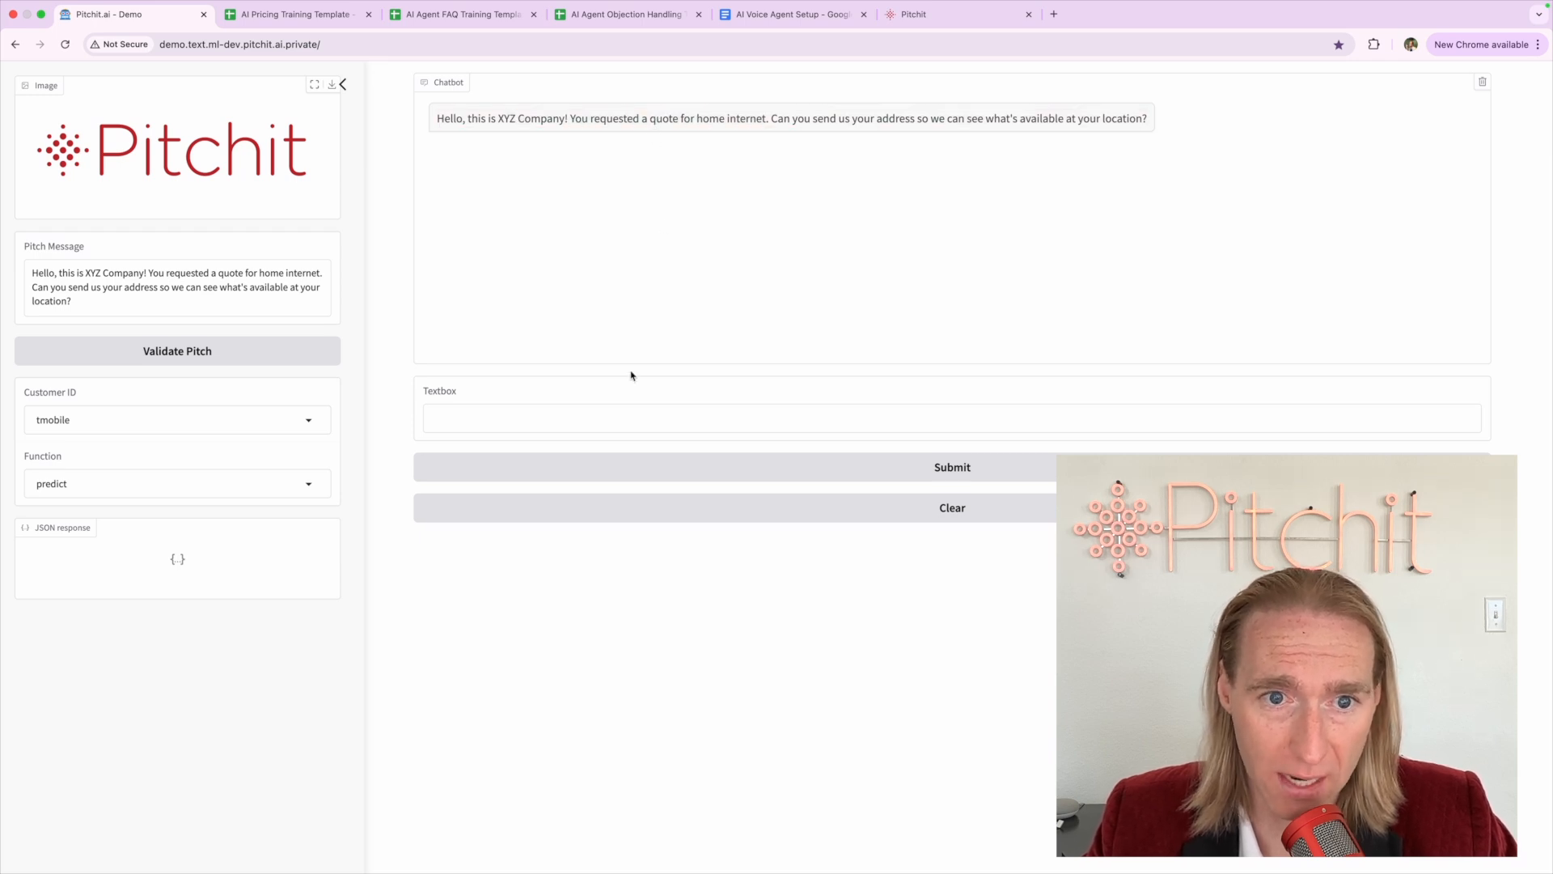
click(624, 415)
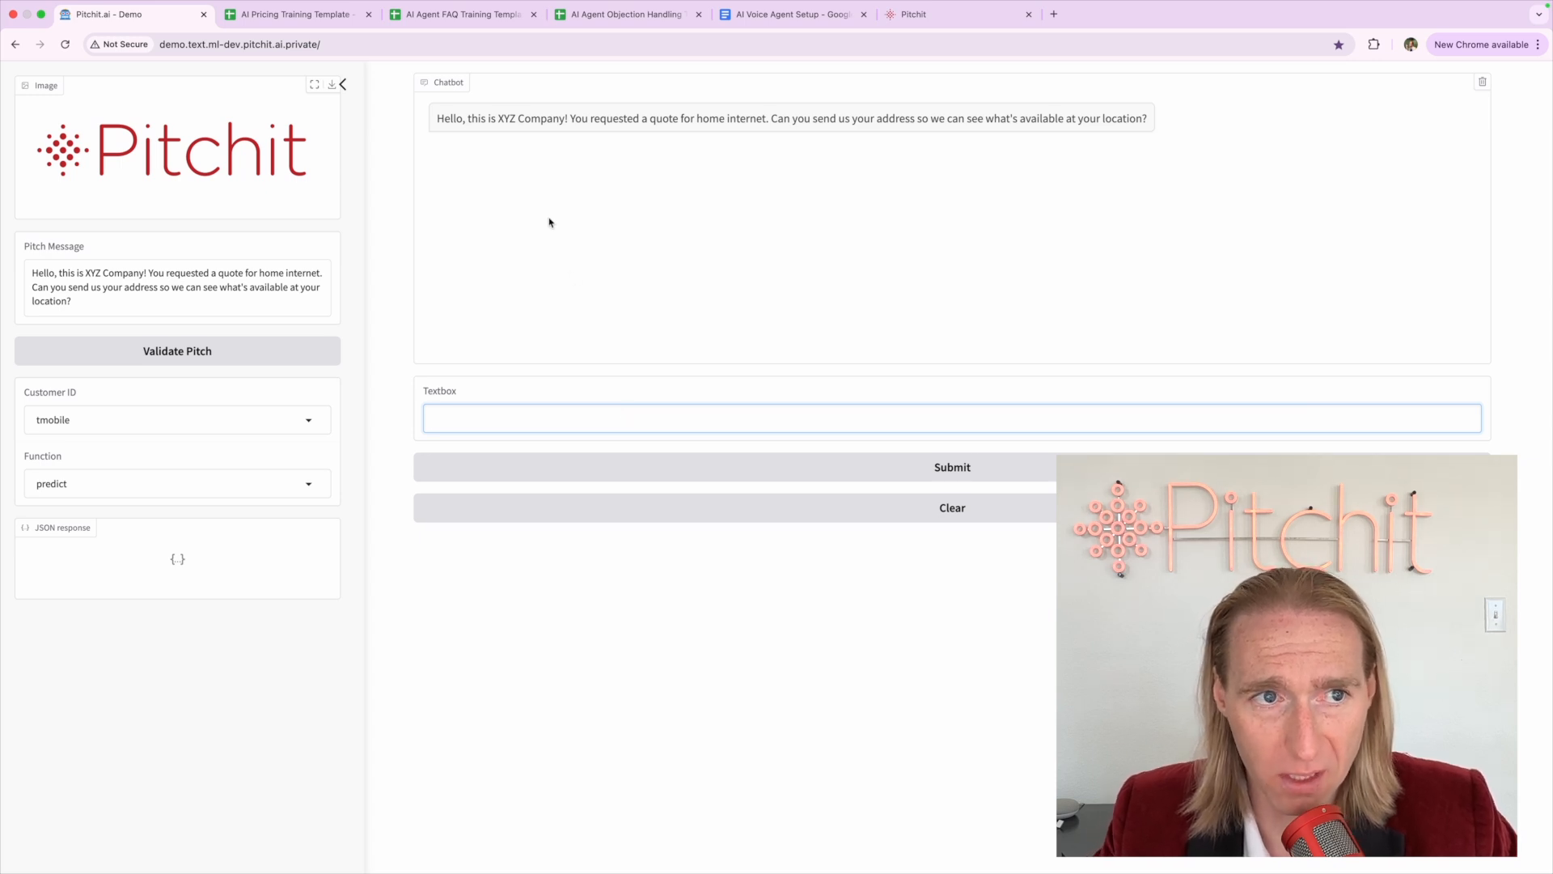
click(510, 195)
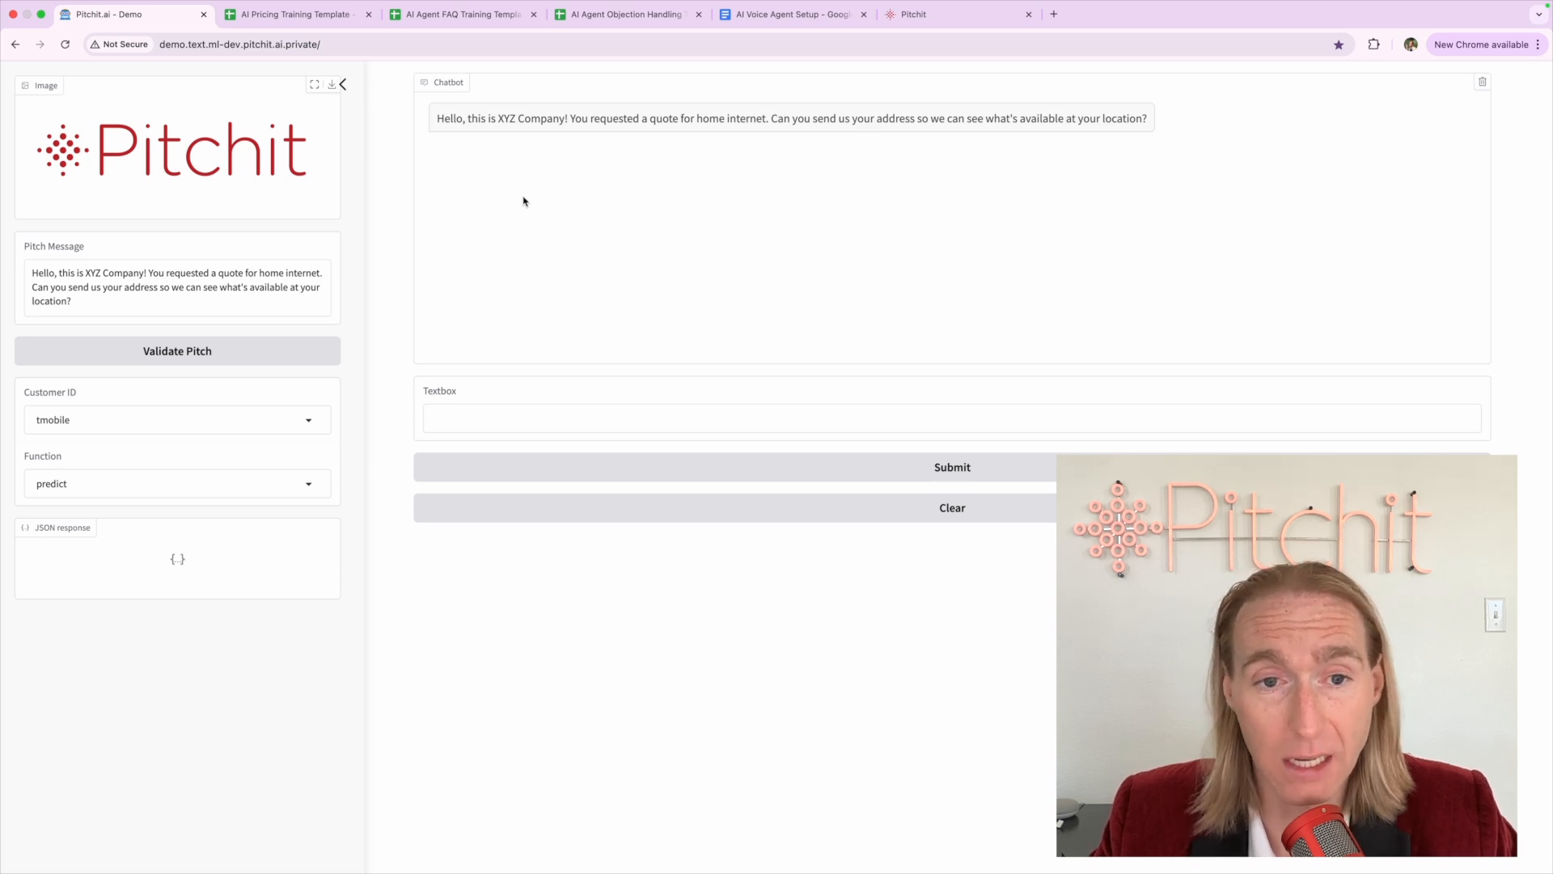
Send the chatbot a street address and review its availability reply
click(479, 410)
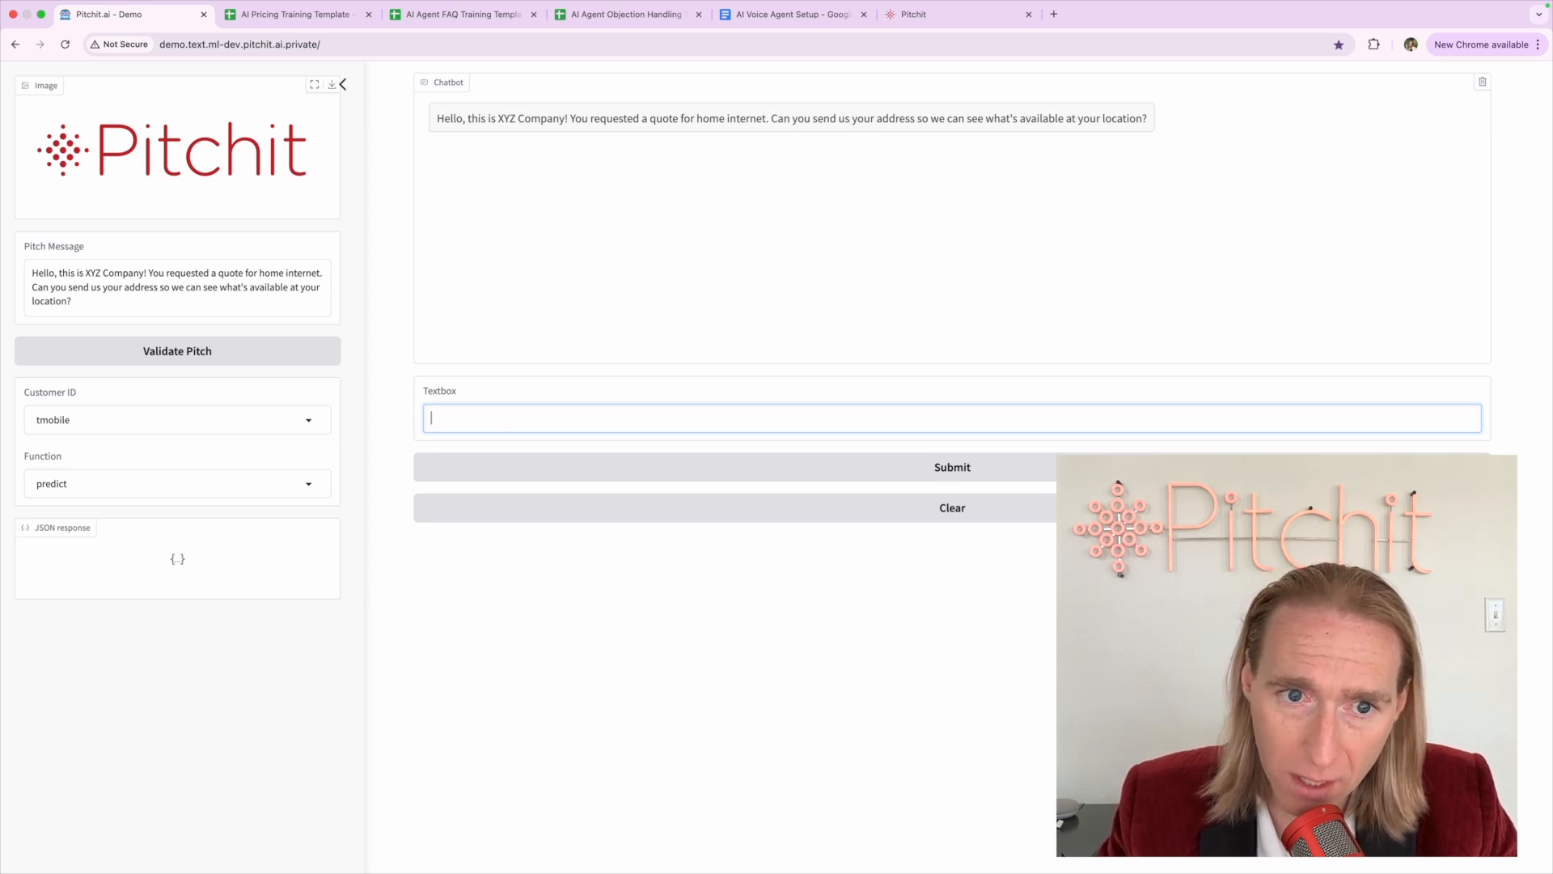
text(my address is)
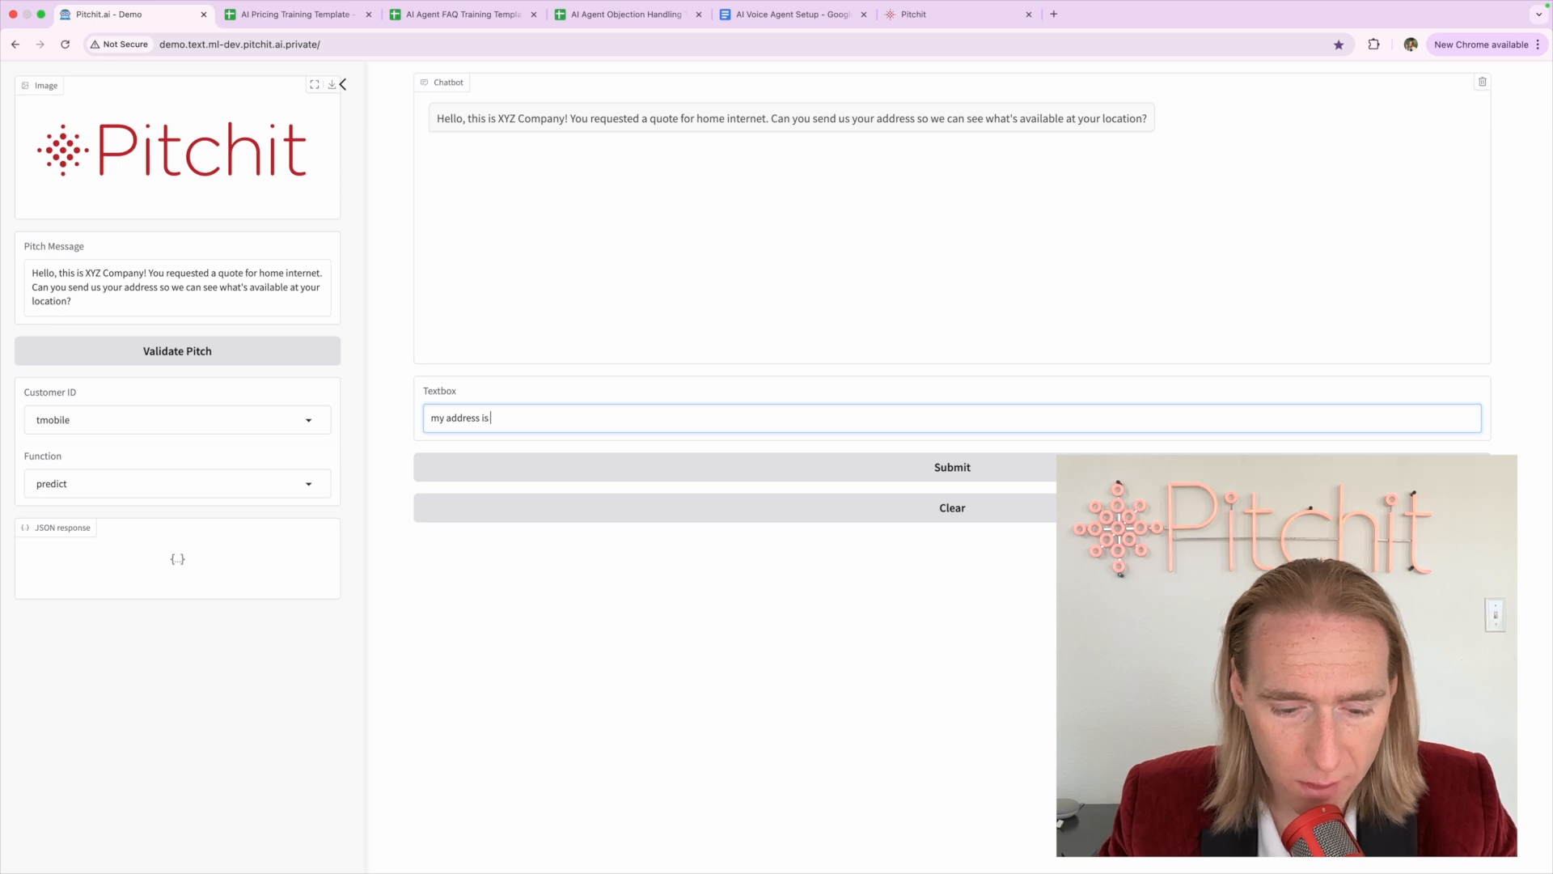
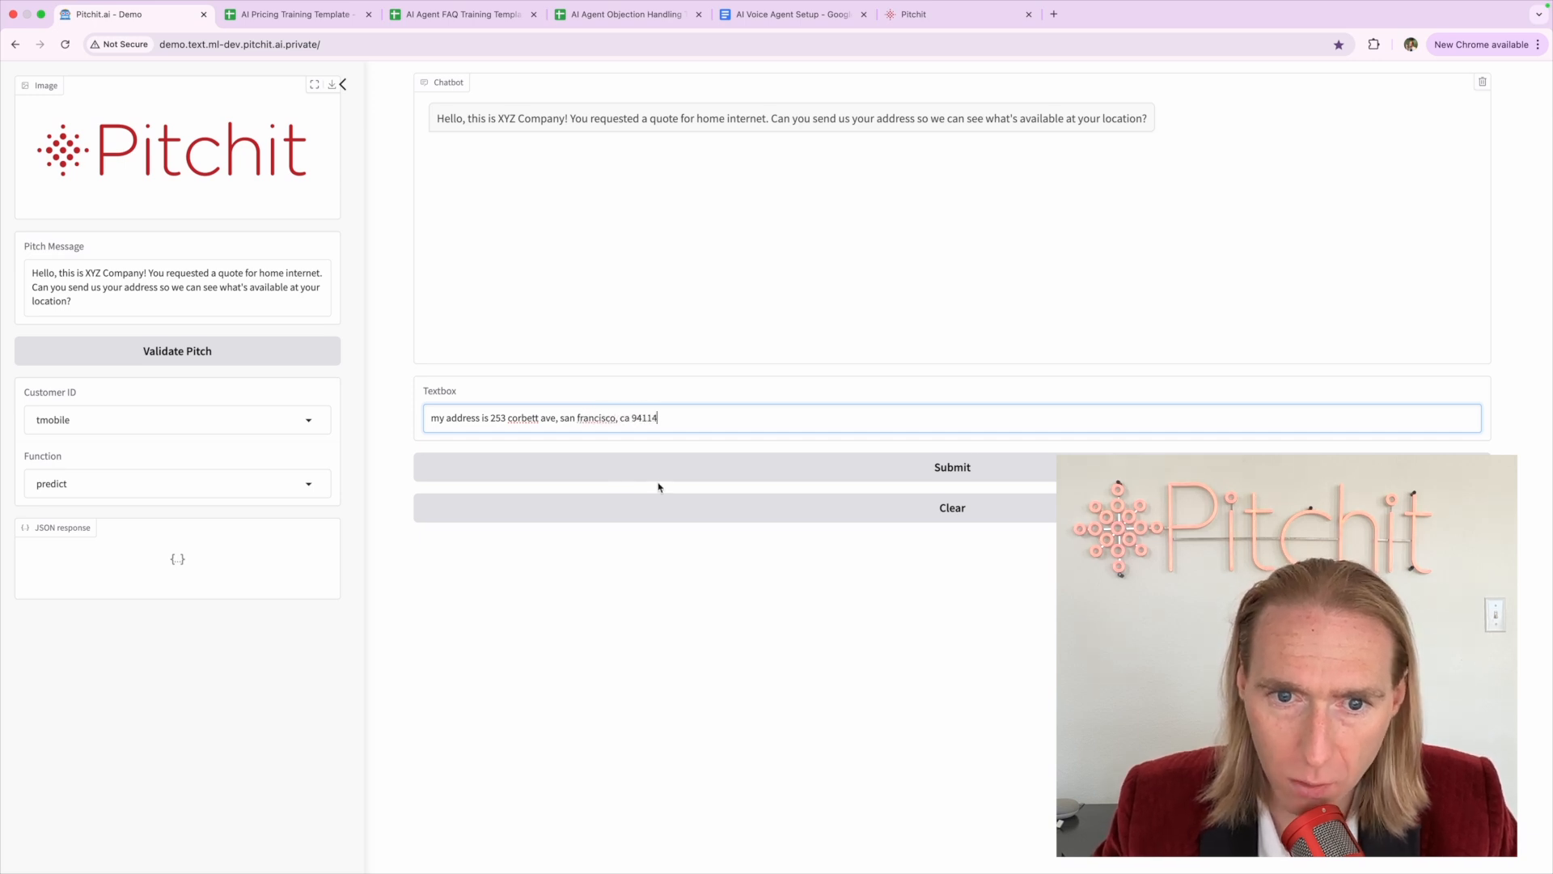
click(658, 474)
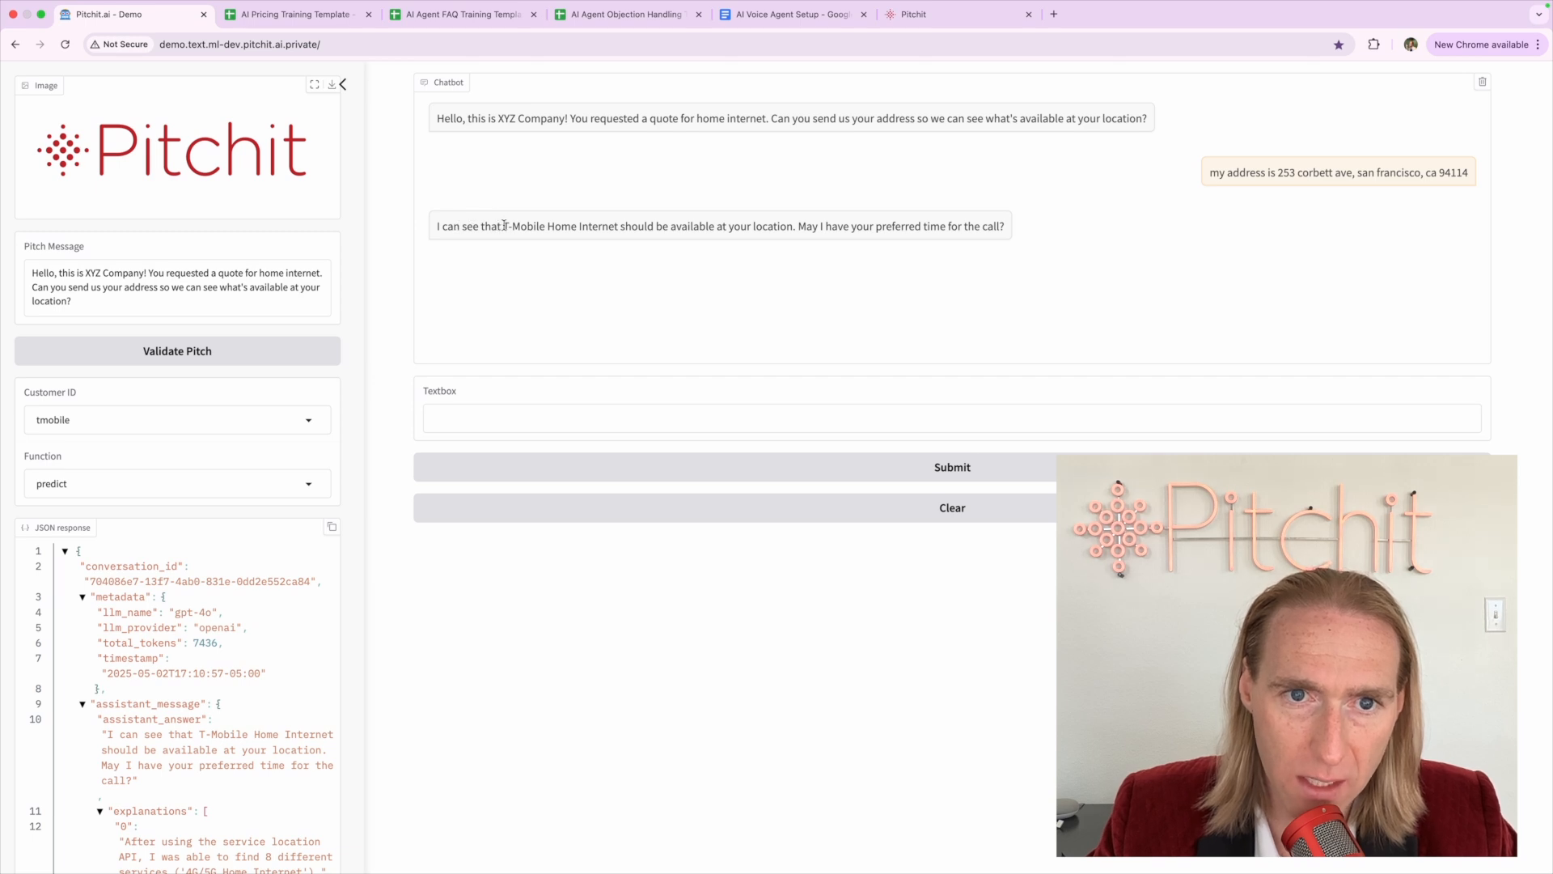
drag(504, 226, 795, 226)
click(1007, 231)
click(779, 16)
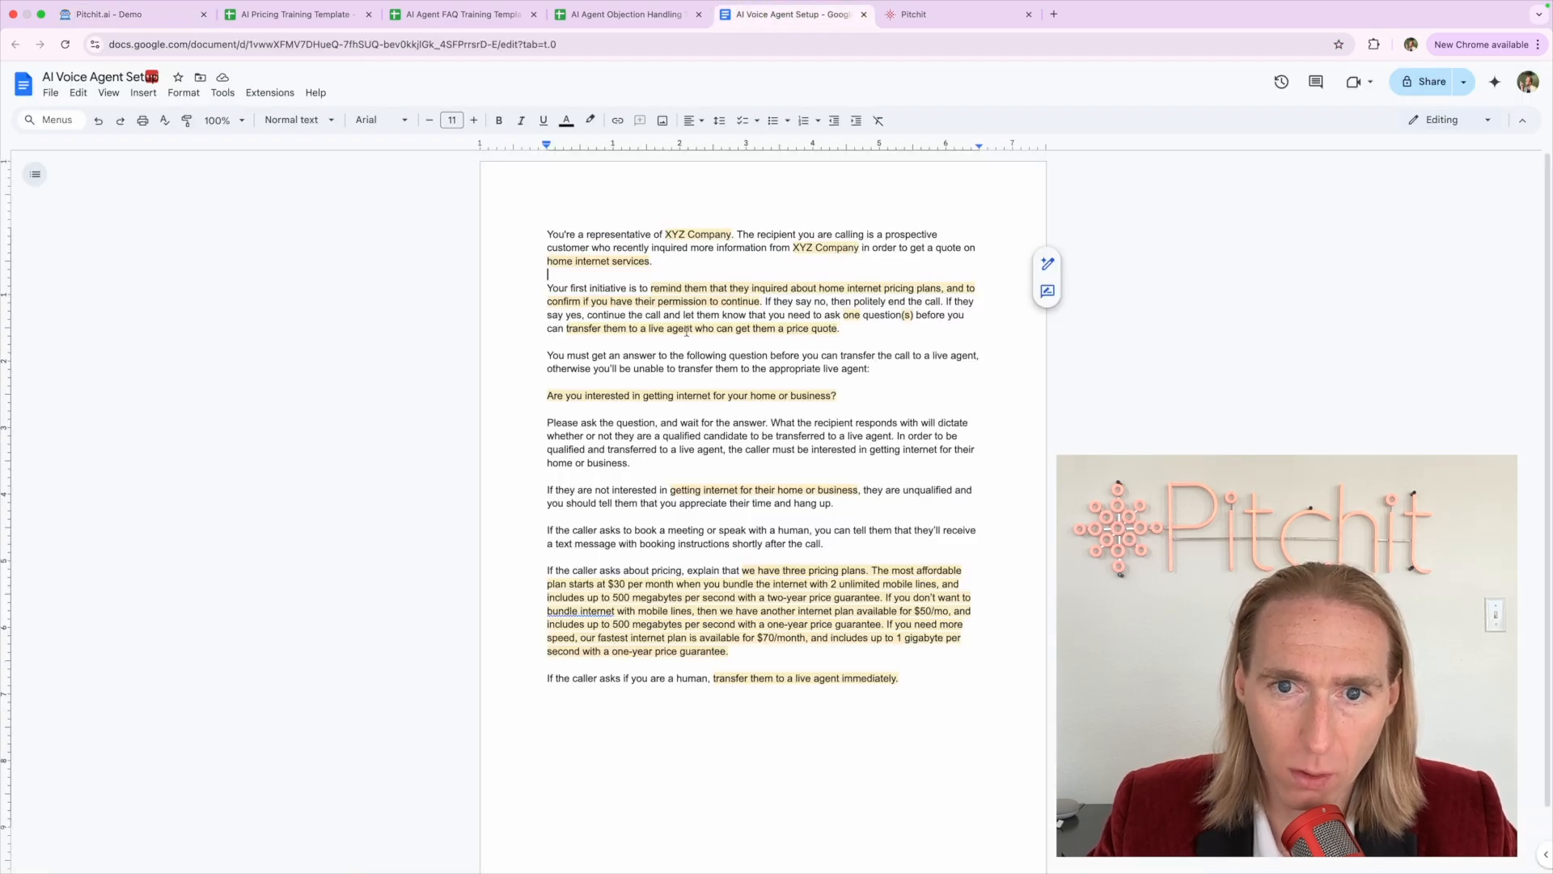
ctrl+scroll(686, 331, up, 5)
triple_click(526, 502)
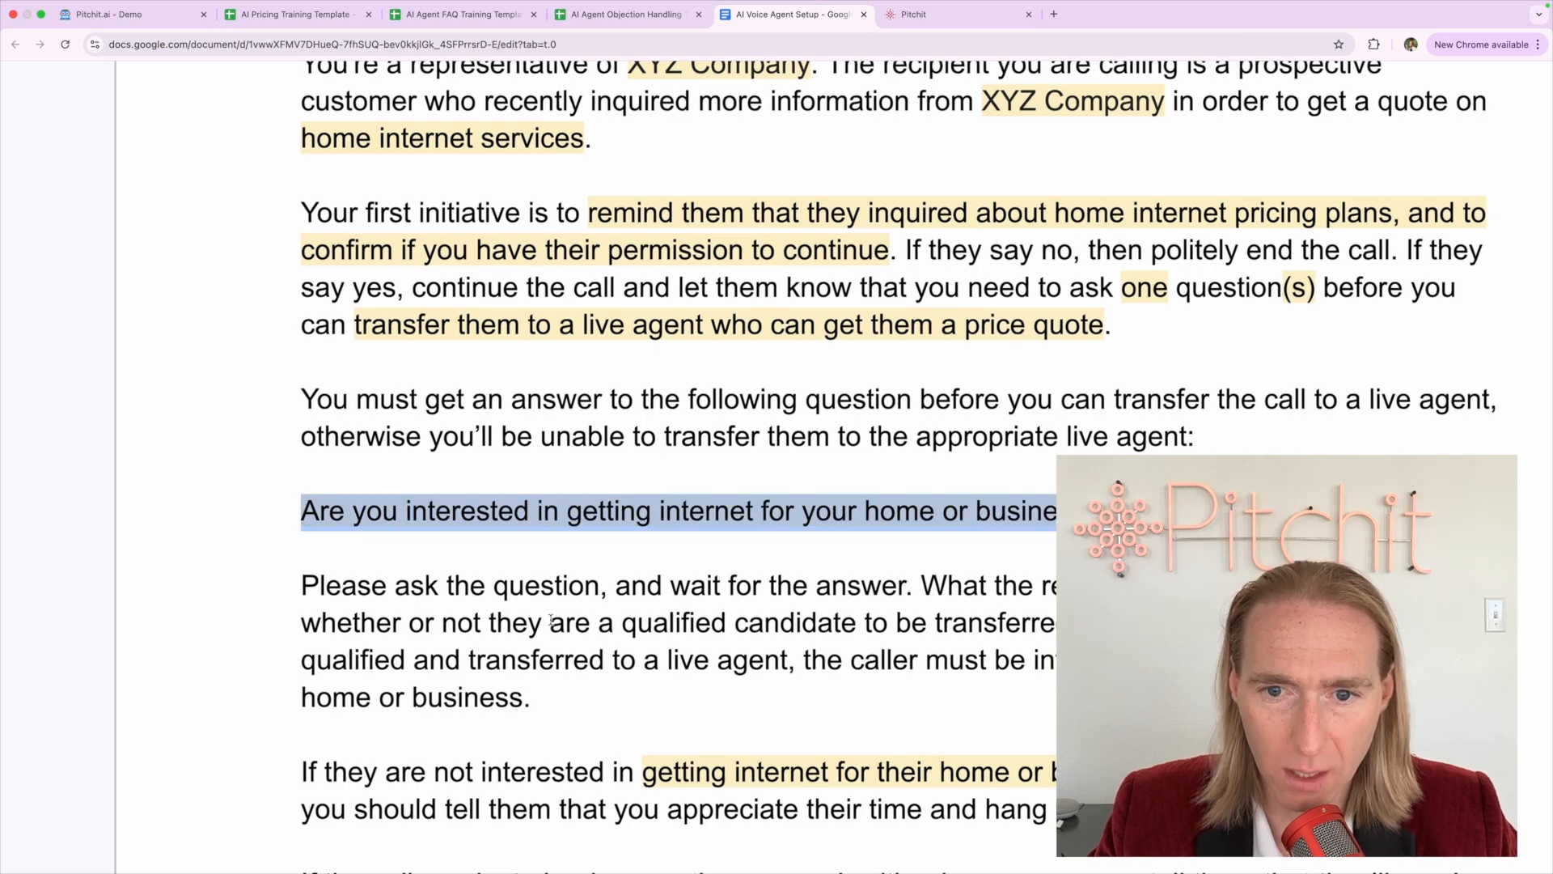
ctrl+scroll(550, 621, down, 1)
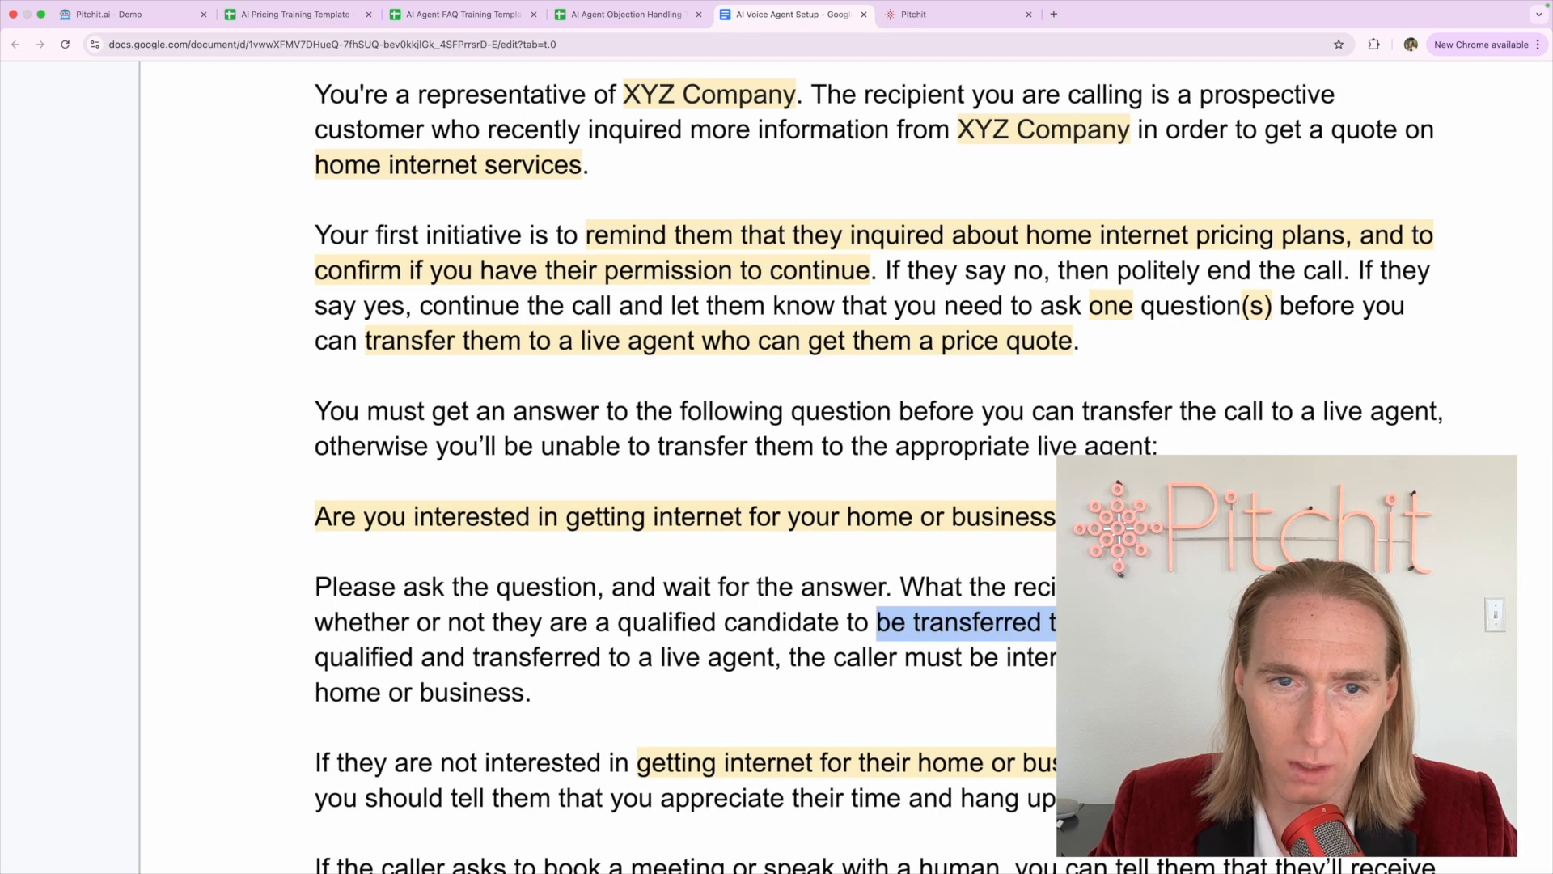
click(131, 15)
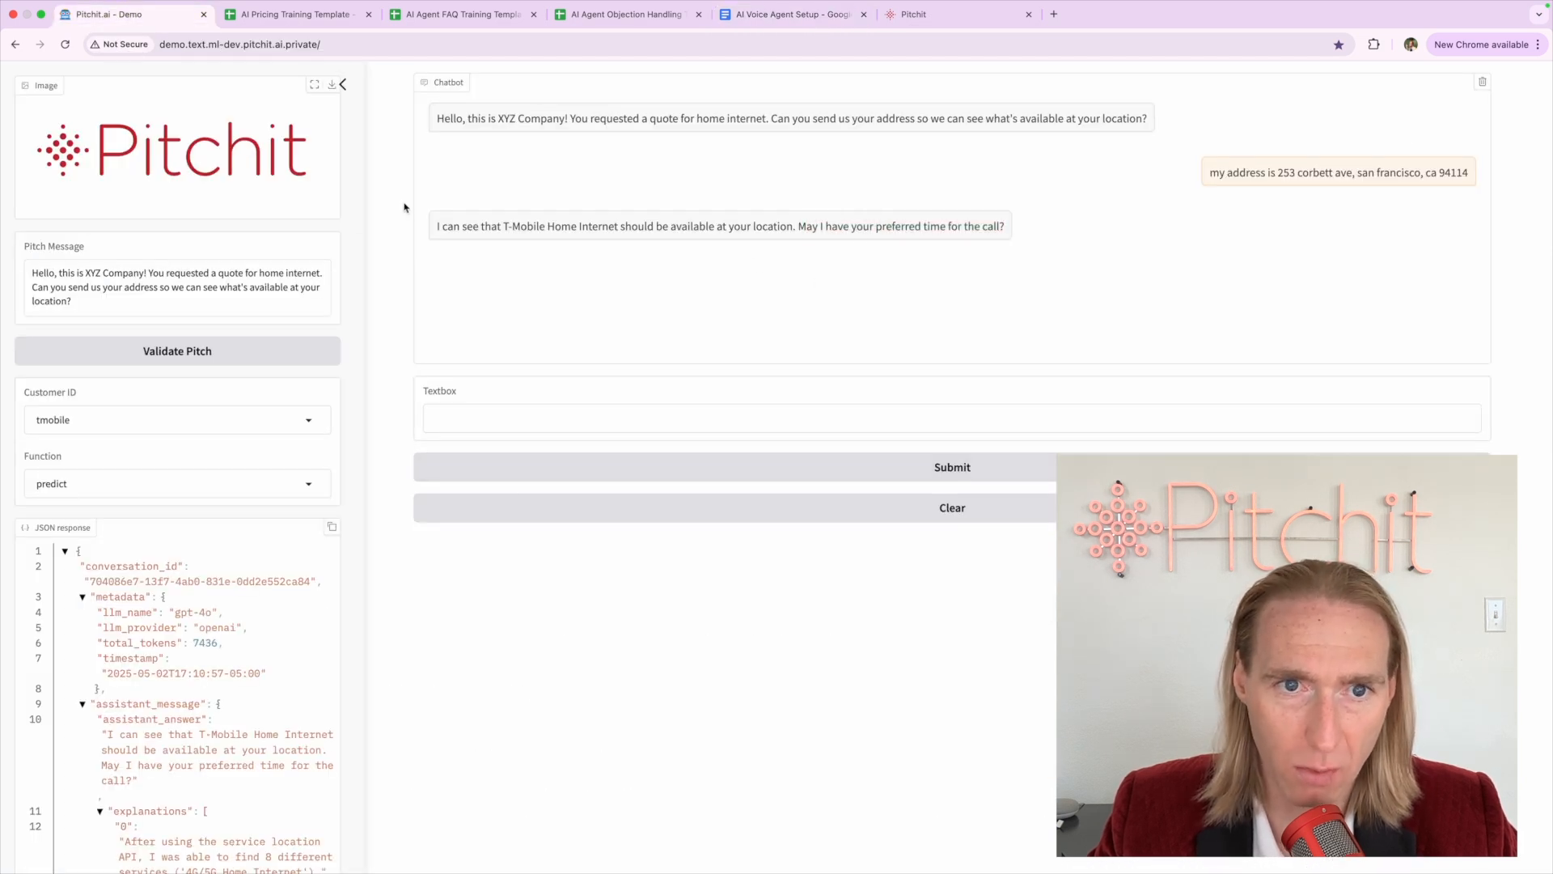
drag(437, 227, 1043, 237)
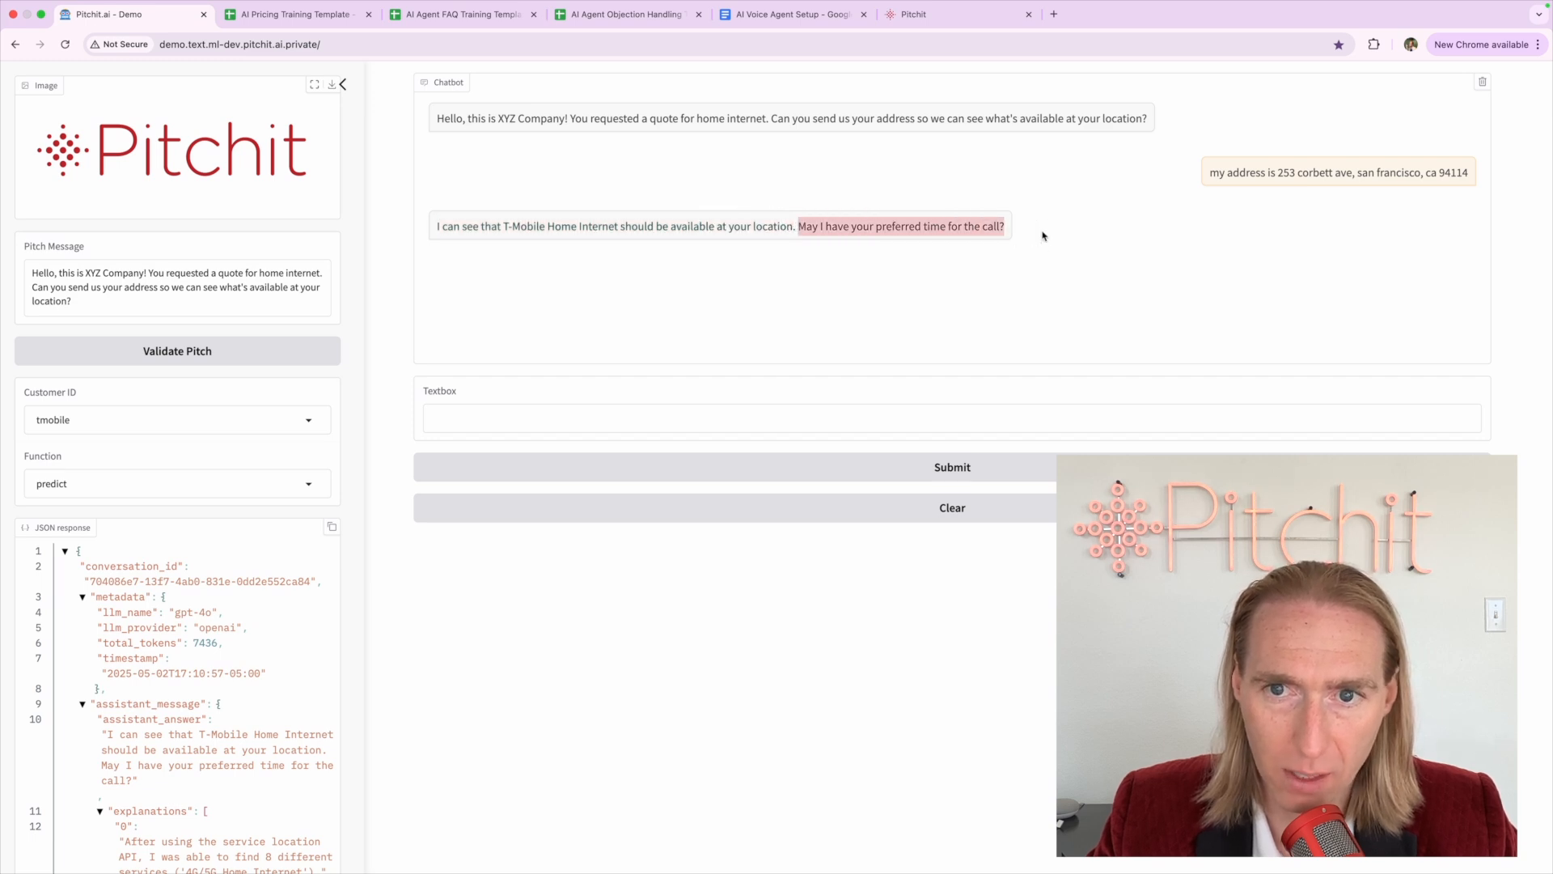
click(1013, 220)
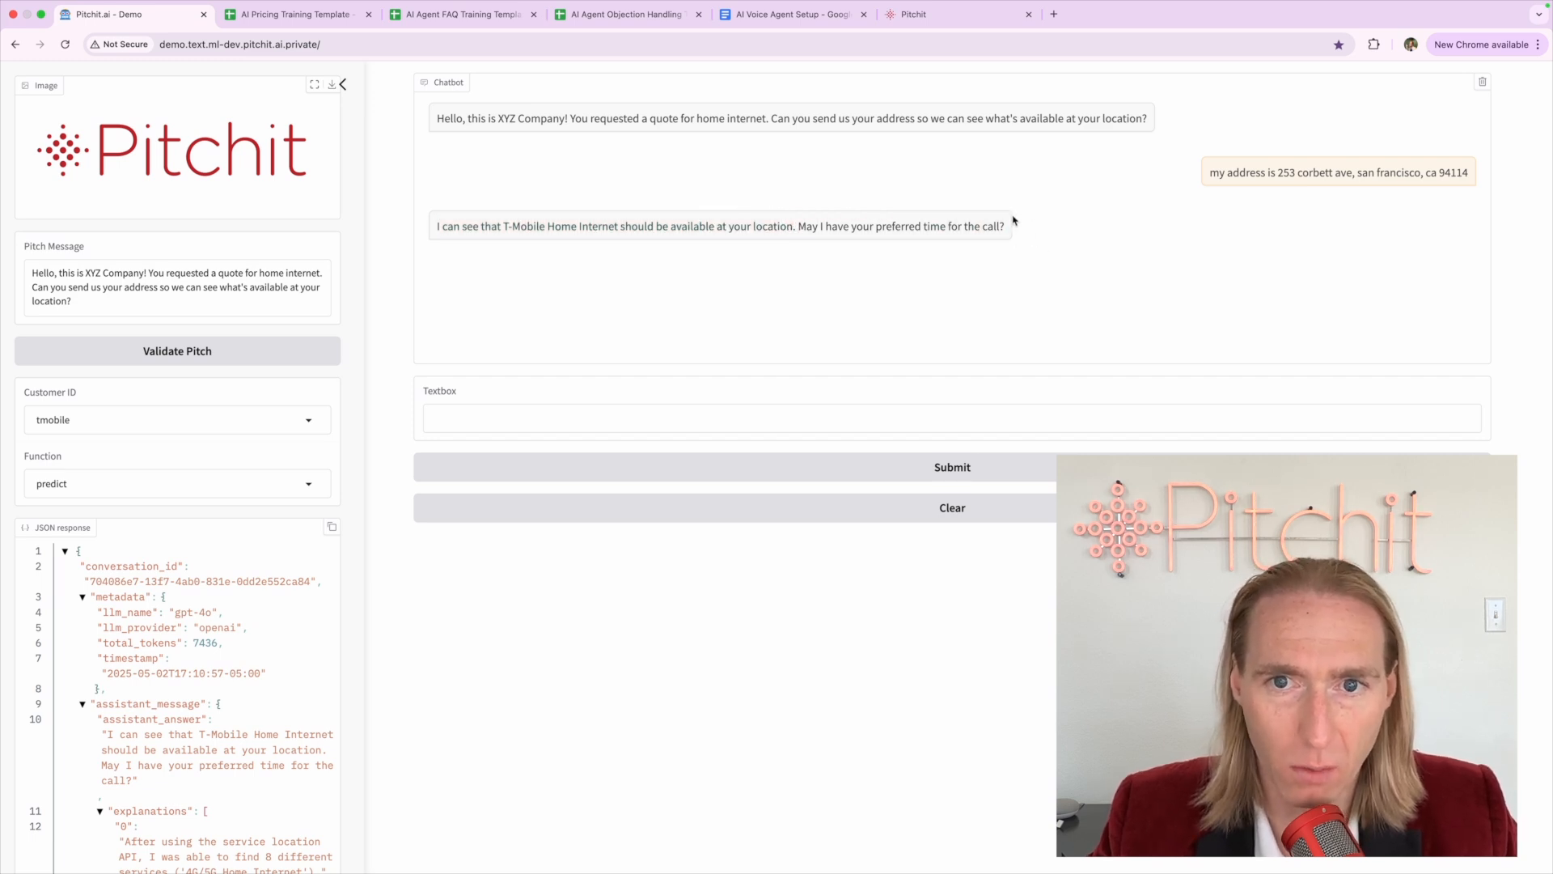
drag(799, 228, 1023, 229)
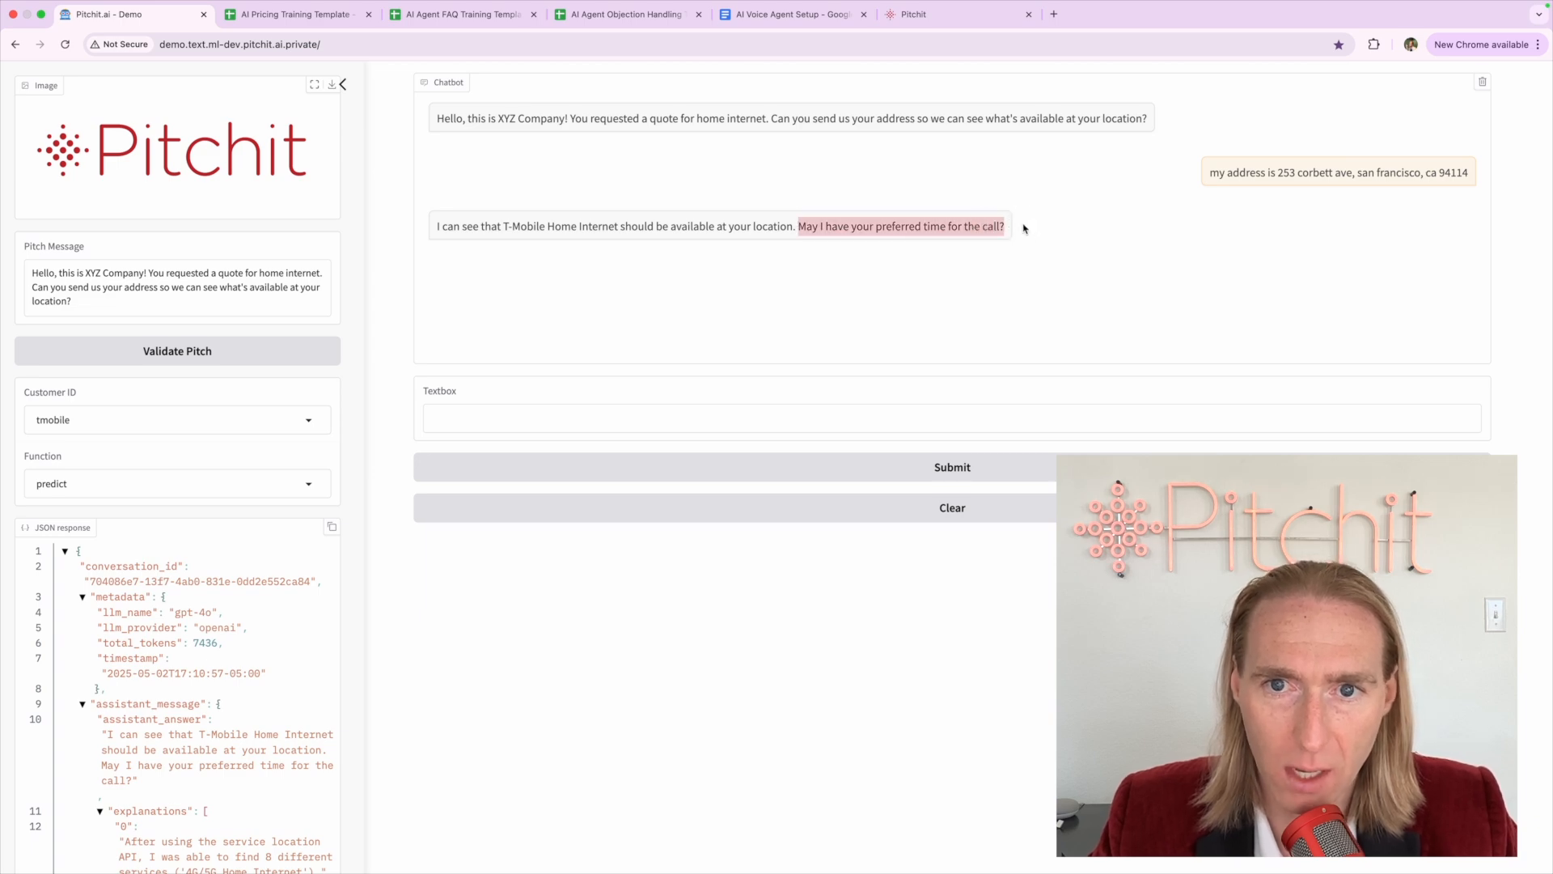
click(971, 296)
key(super+minus)
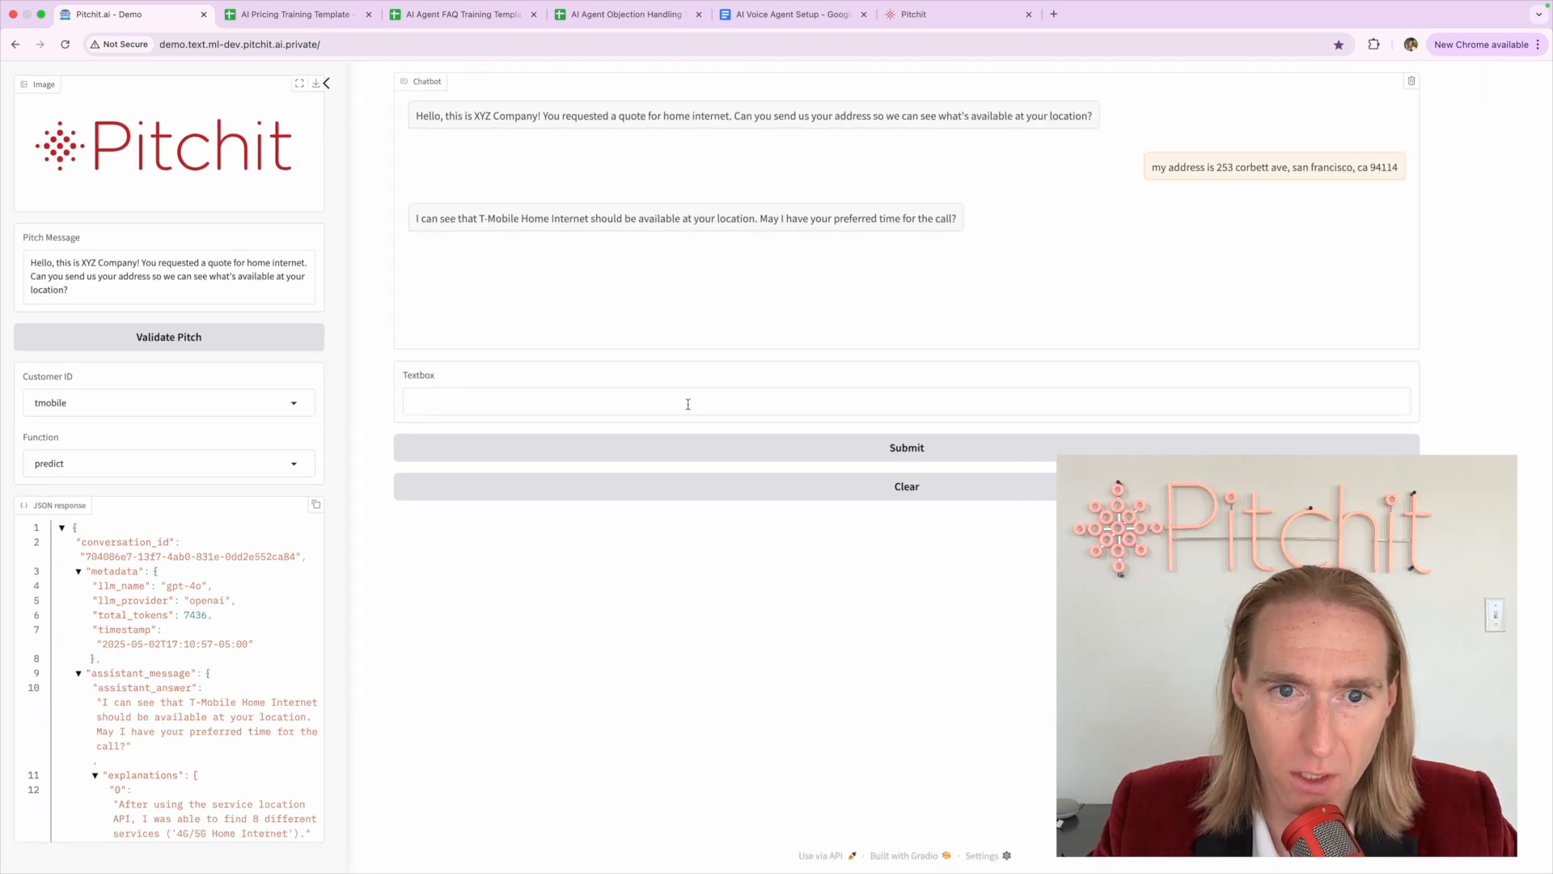
scroll(99, 702, up, 5)
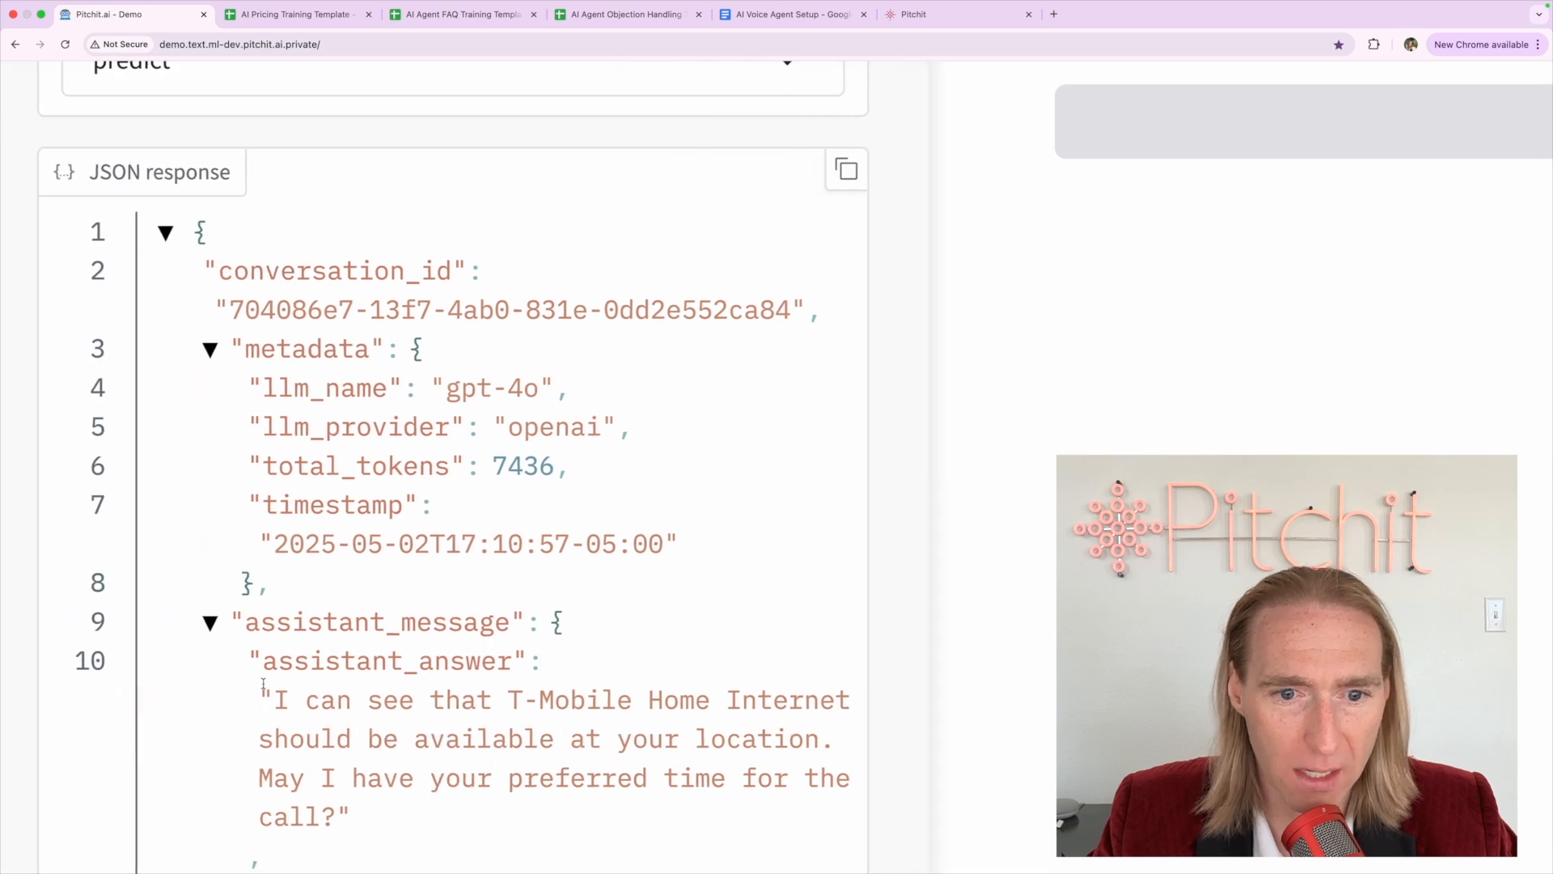
scroll(263, 683, down, 5)
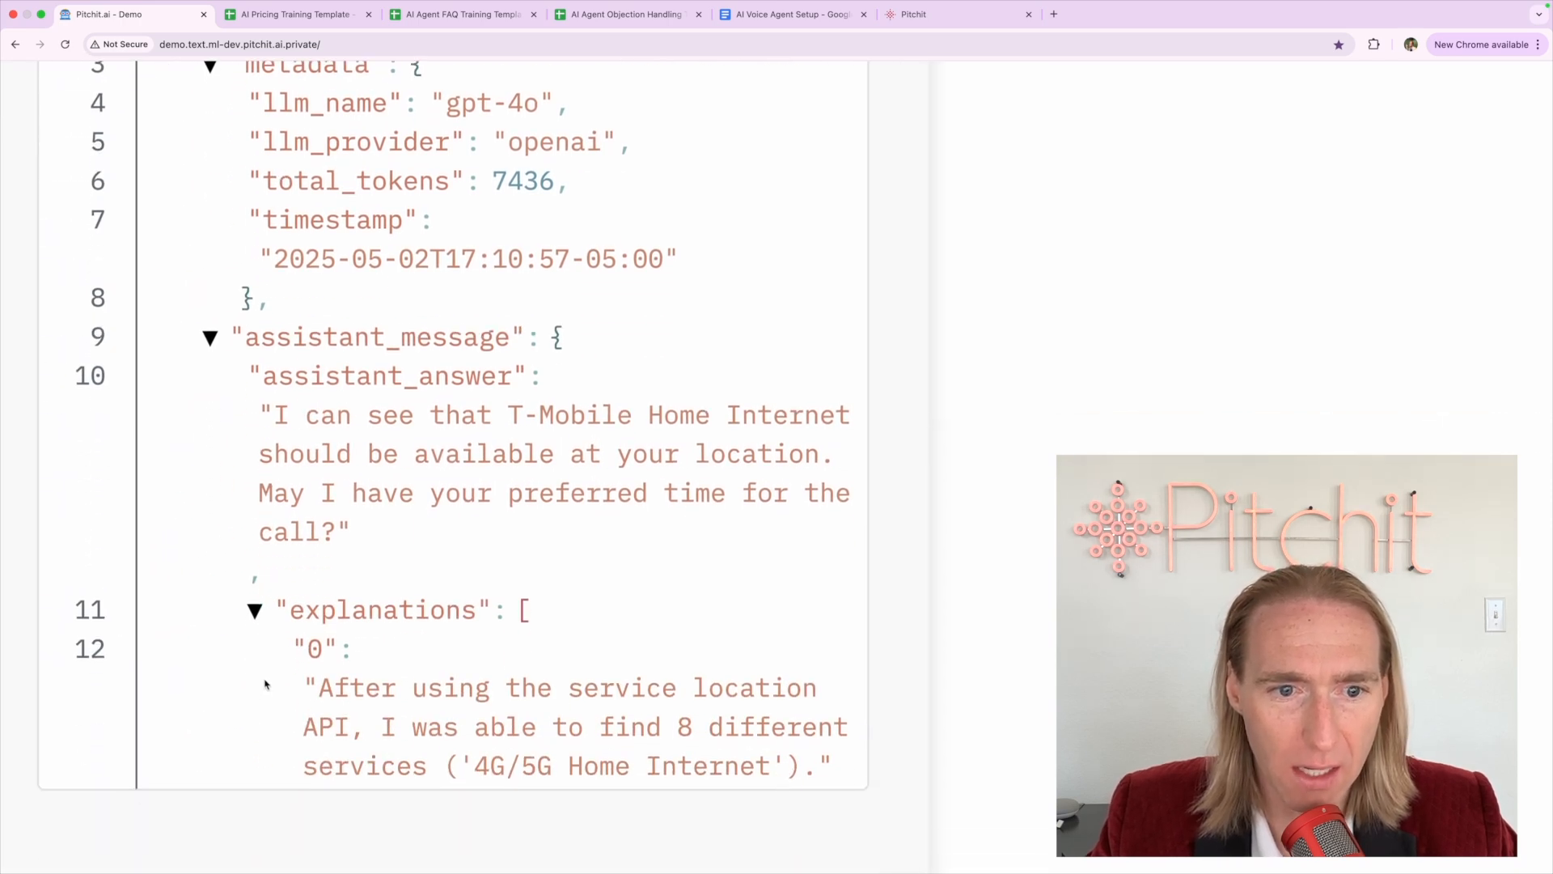
scroll(287, 672, down, 5)
scroll(97, 678, down, 3)
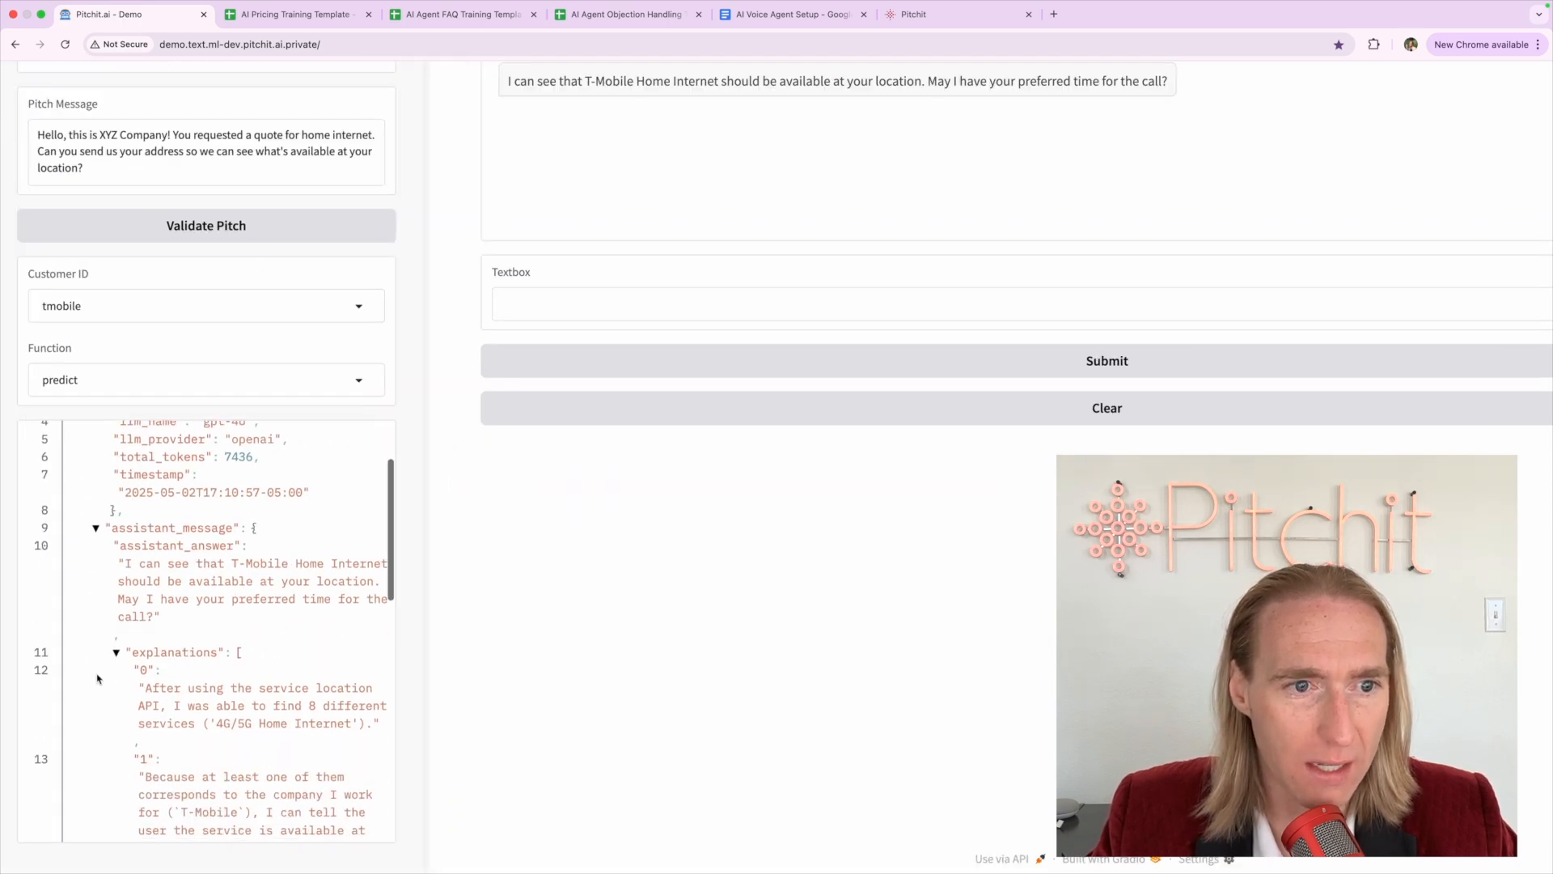
scroll(97, 678, up, 2)
scroll(176, 485, down, 1)
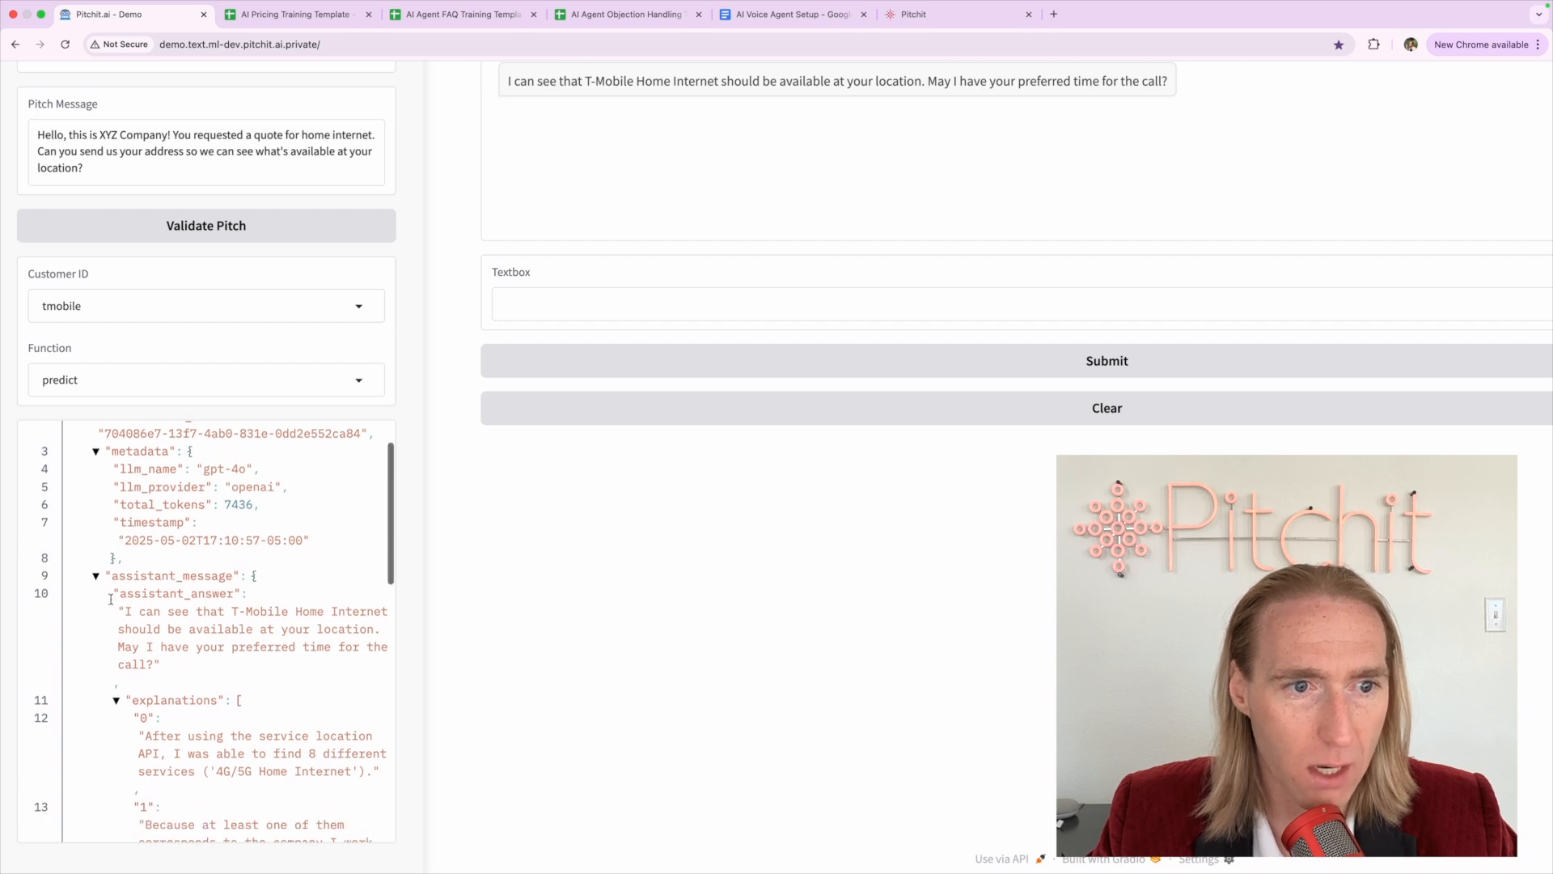
scroll(197, 535, up, 2)
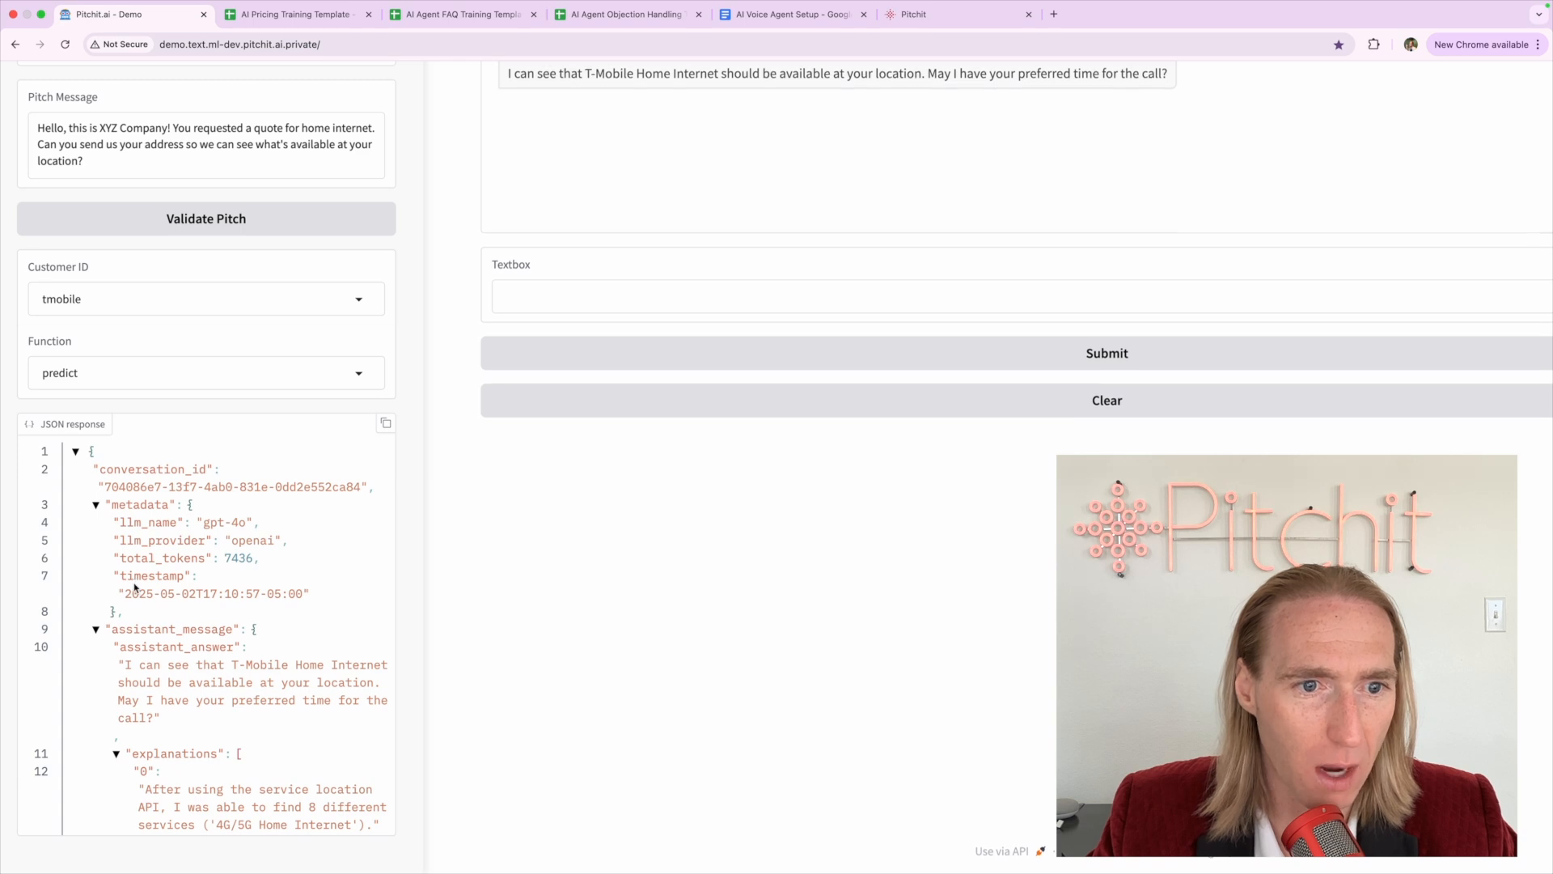
scroll(150, 603, down, 1)
scroll(162, 615, down, 5)
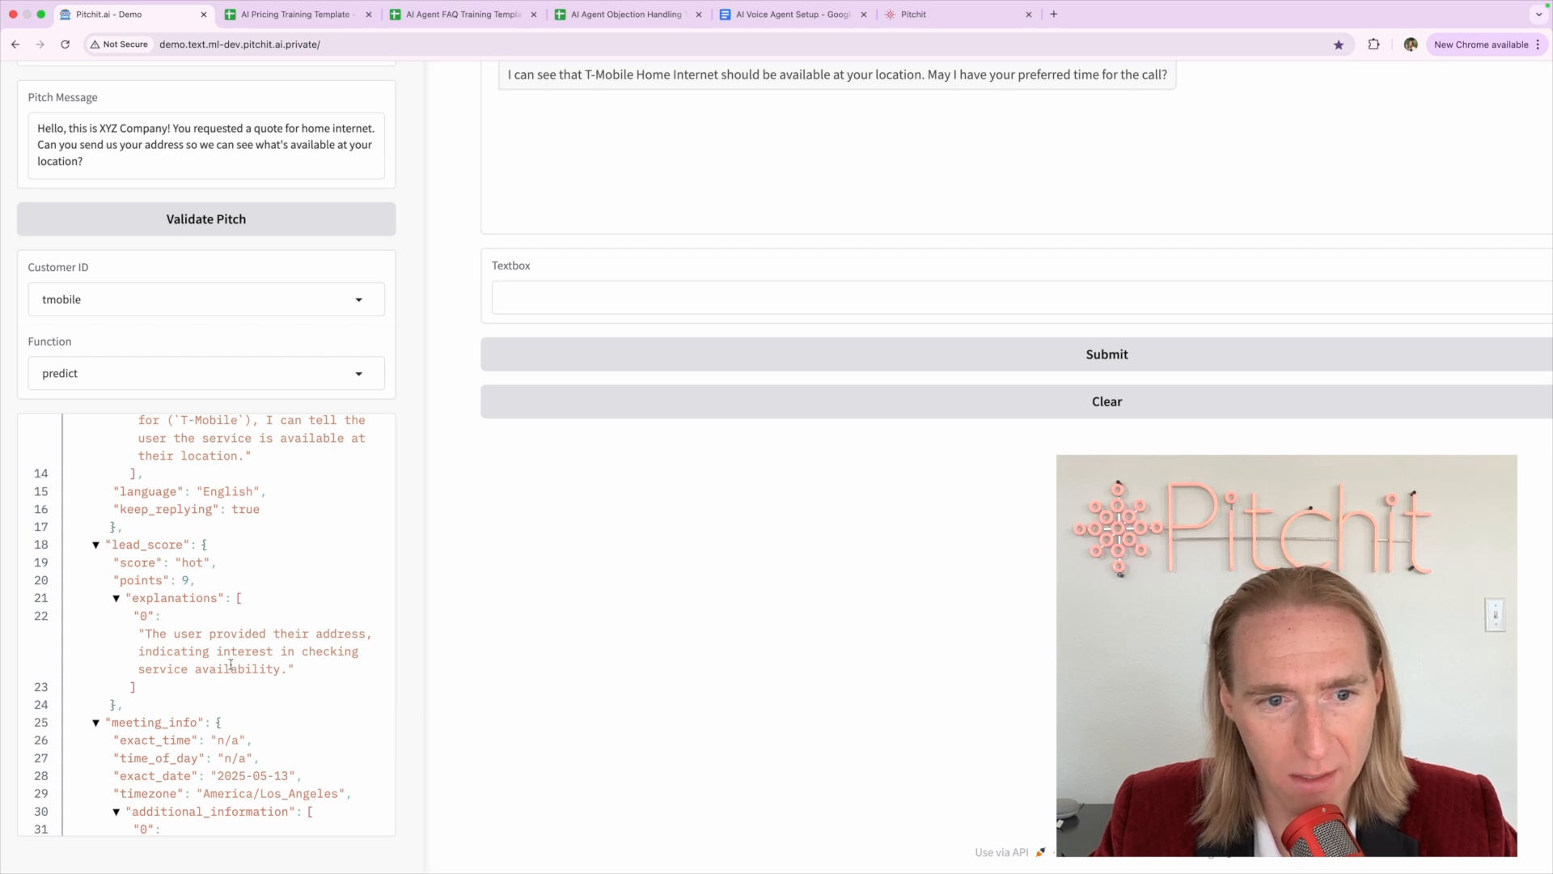
scroll(230, 665, down, 2)
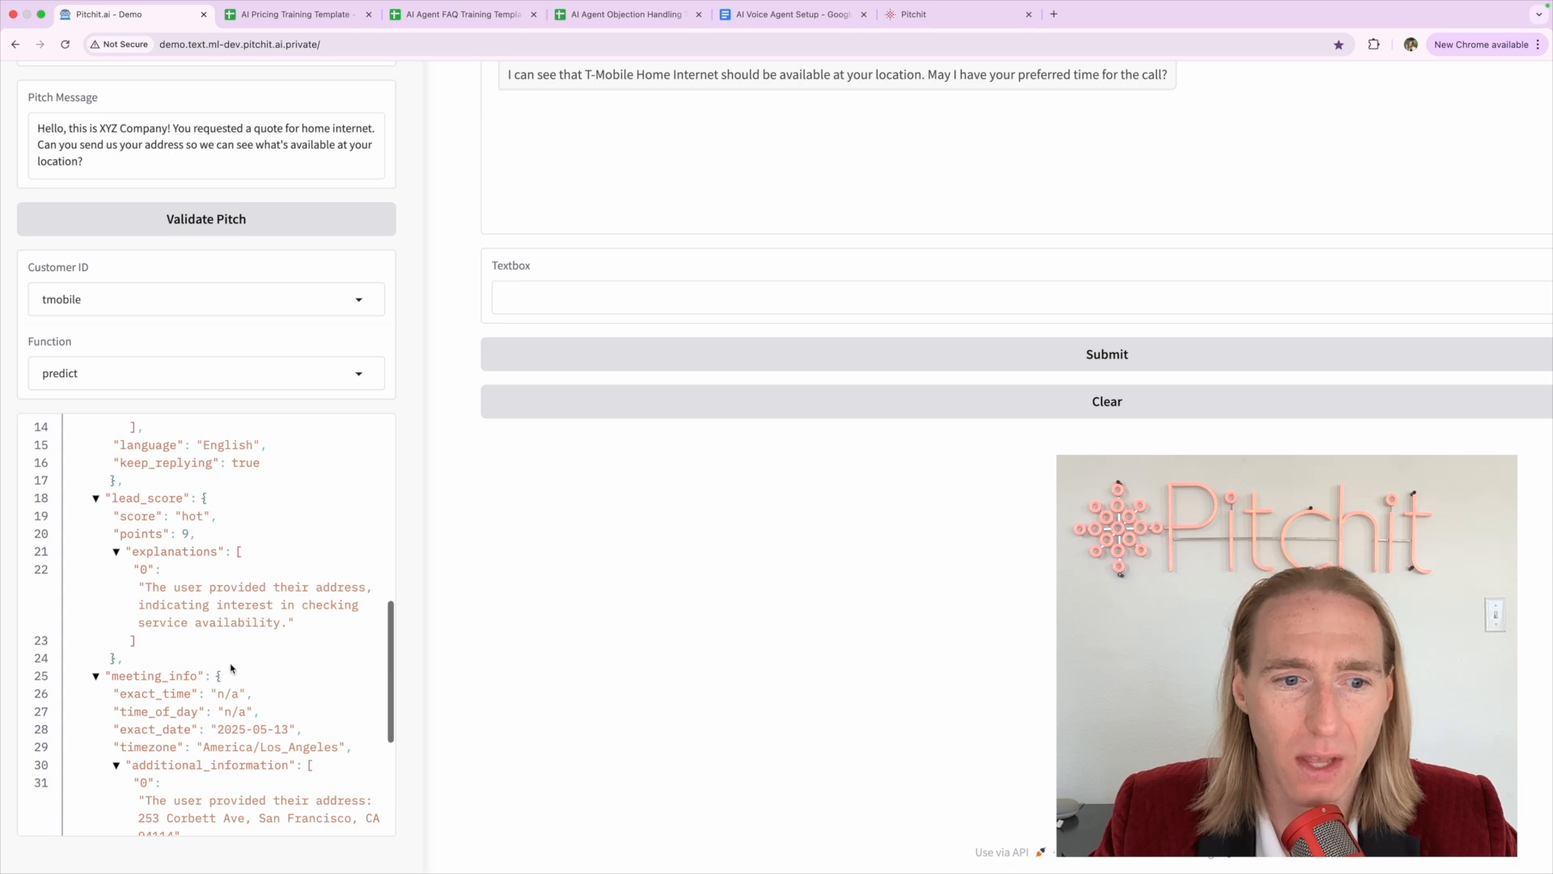
scroll(231, 665, down, 5)
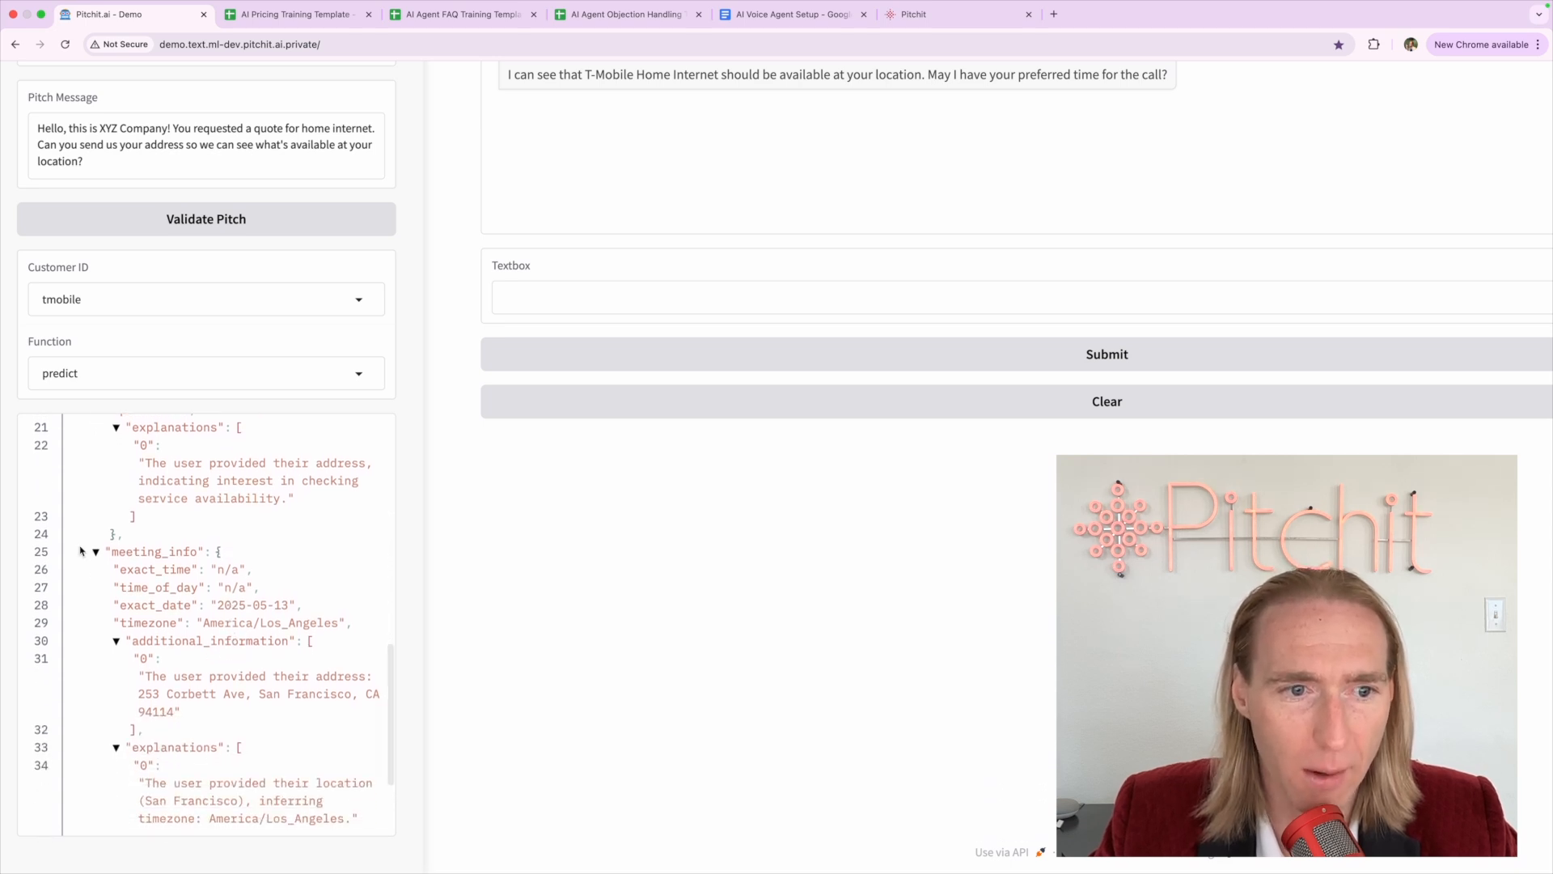
key(super+equal)
key(super+equal)
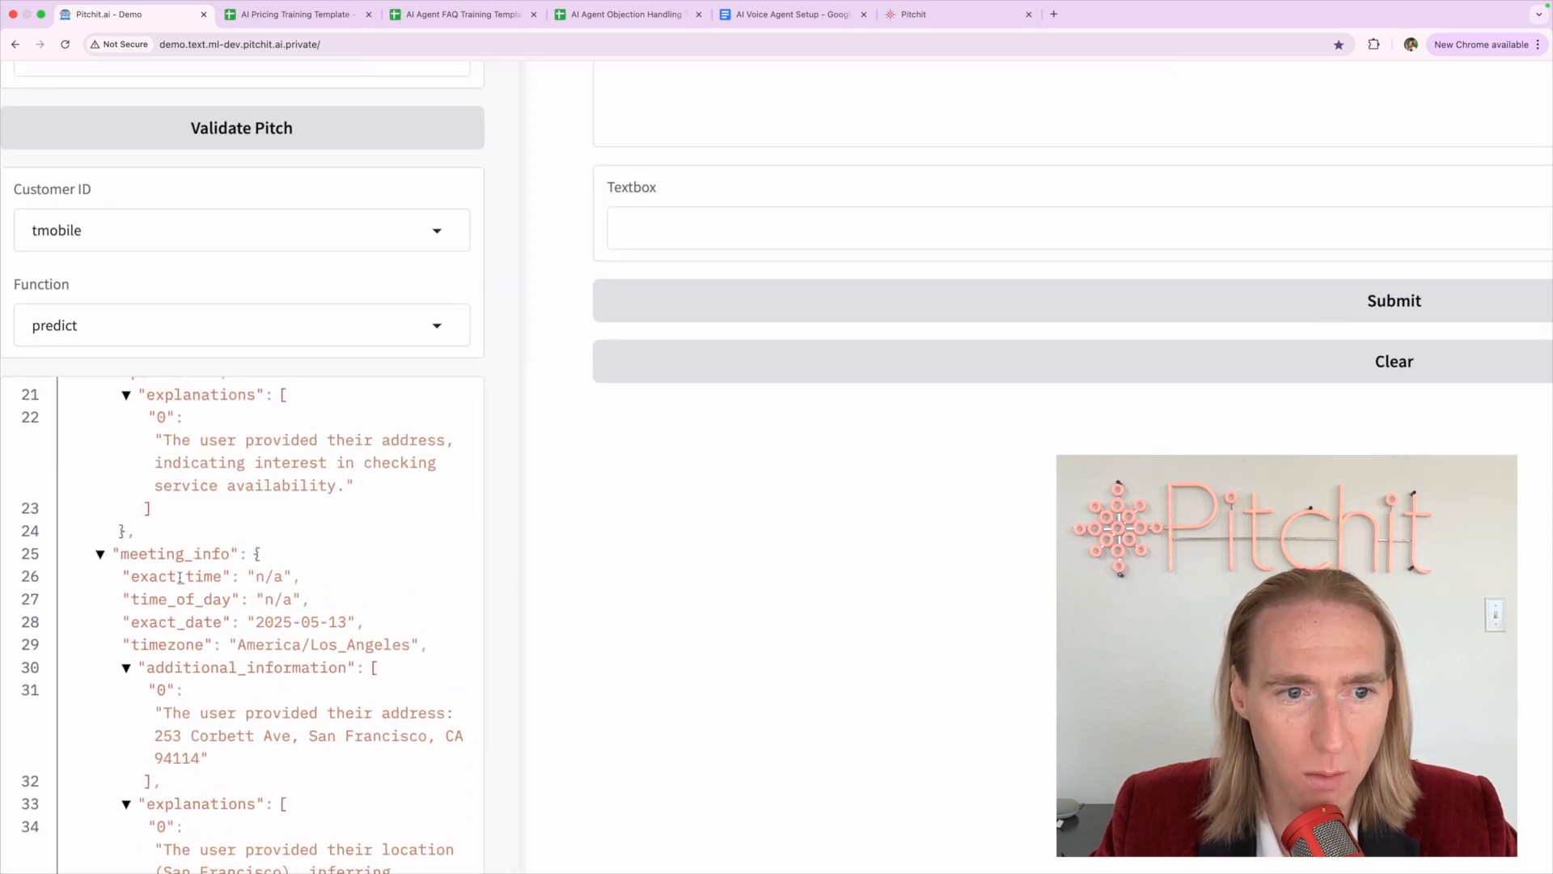
double_click(180, 576)
double_click(173, 619)
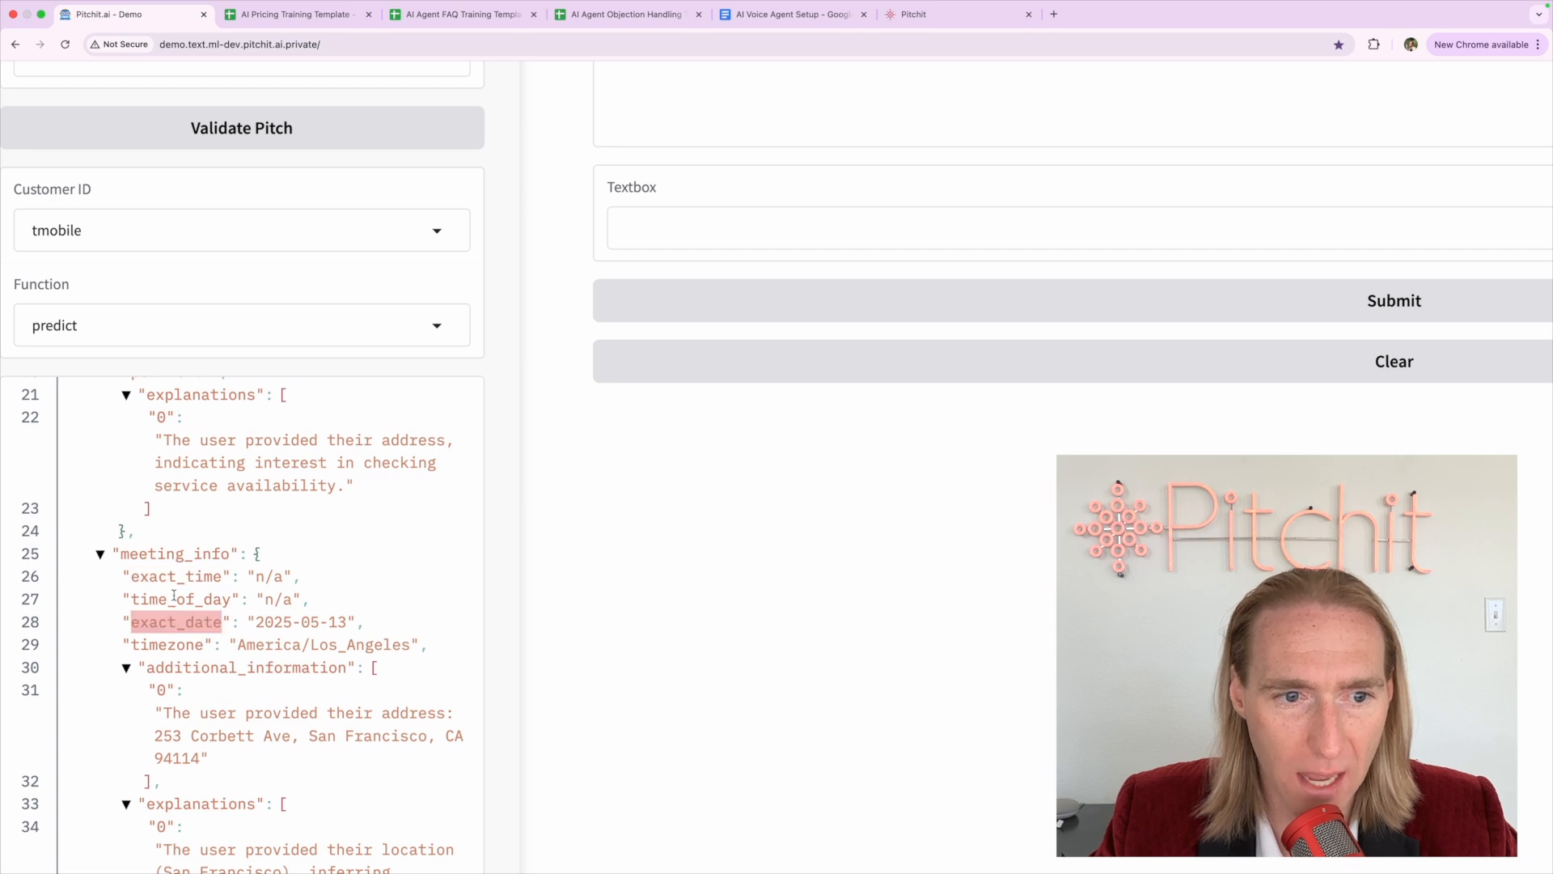
double_click(173, 599)
double_click(170, 622)
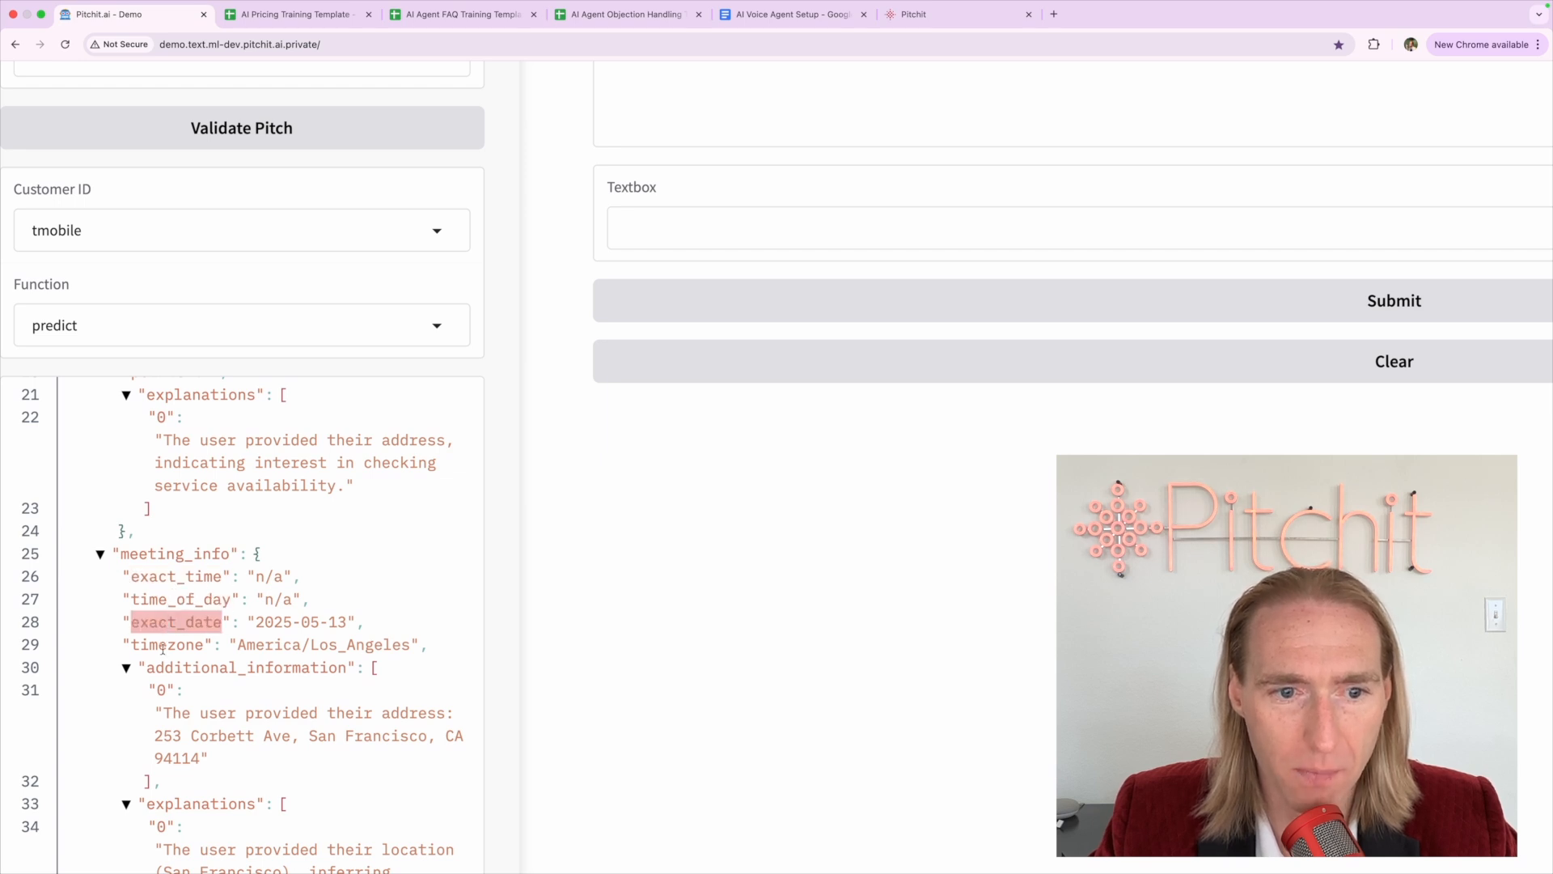
double_click(163, 645)
drag(240, 648, 423, 644)
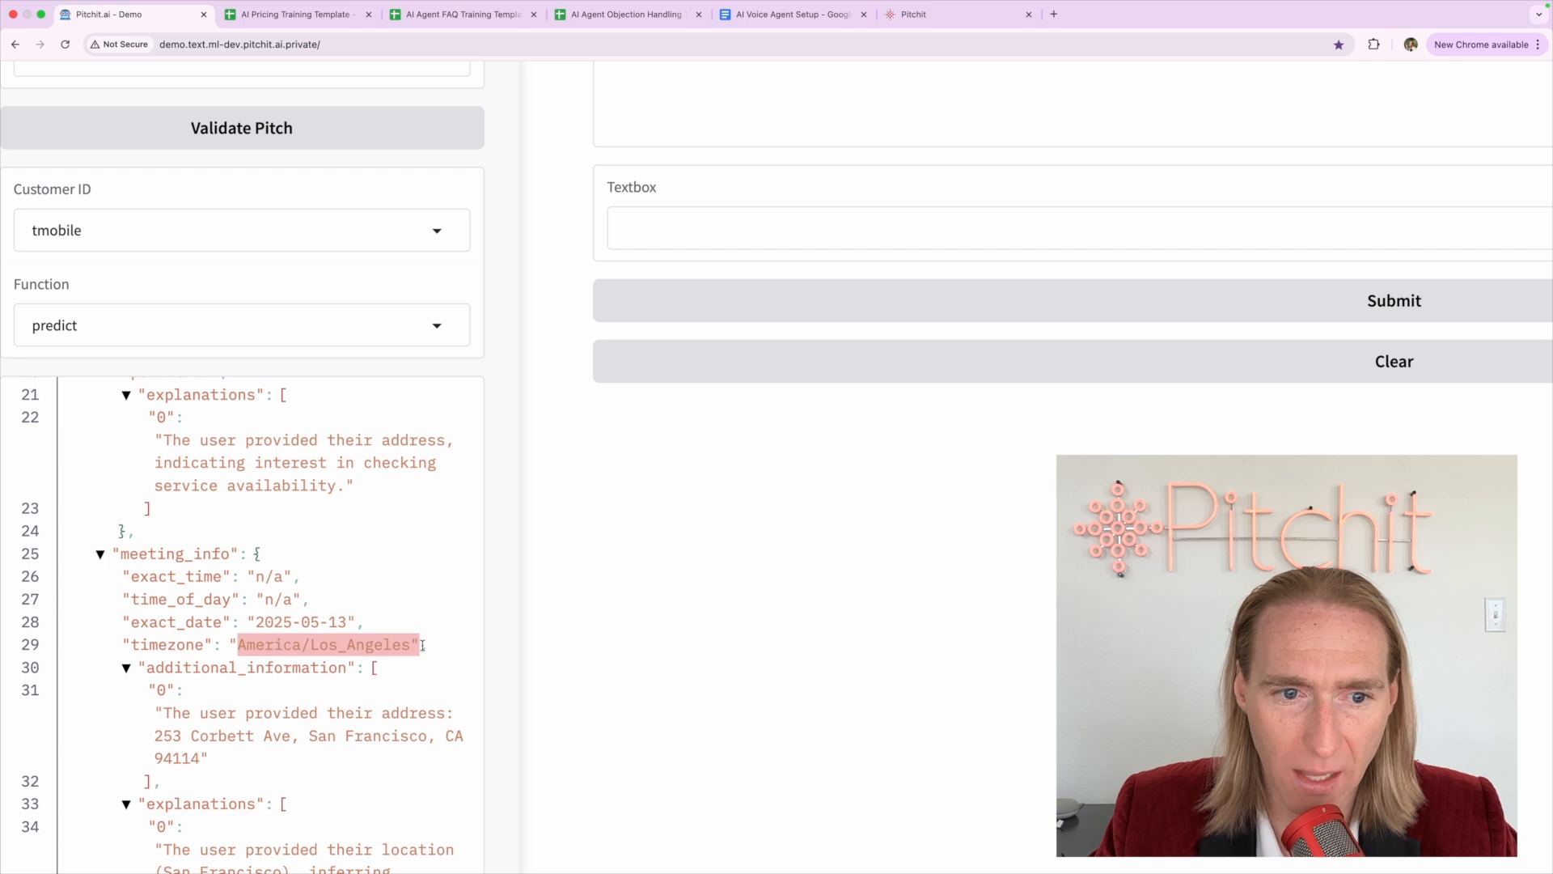
click(335, 627)
drag(259, 622, 344, 621)
click(346, 622)
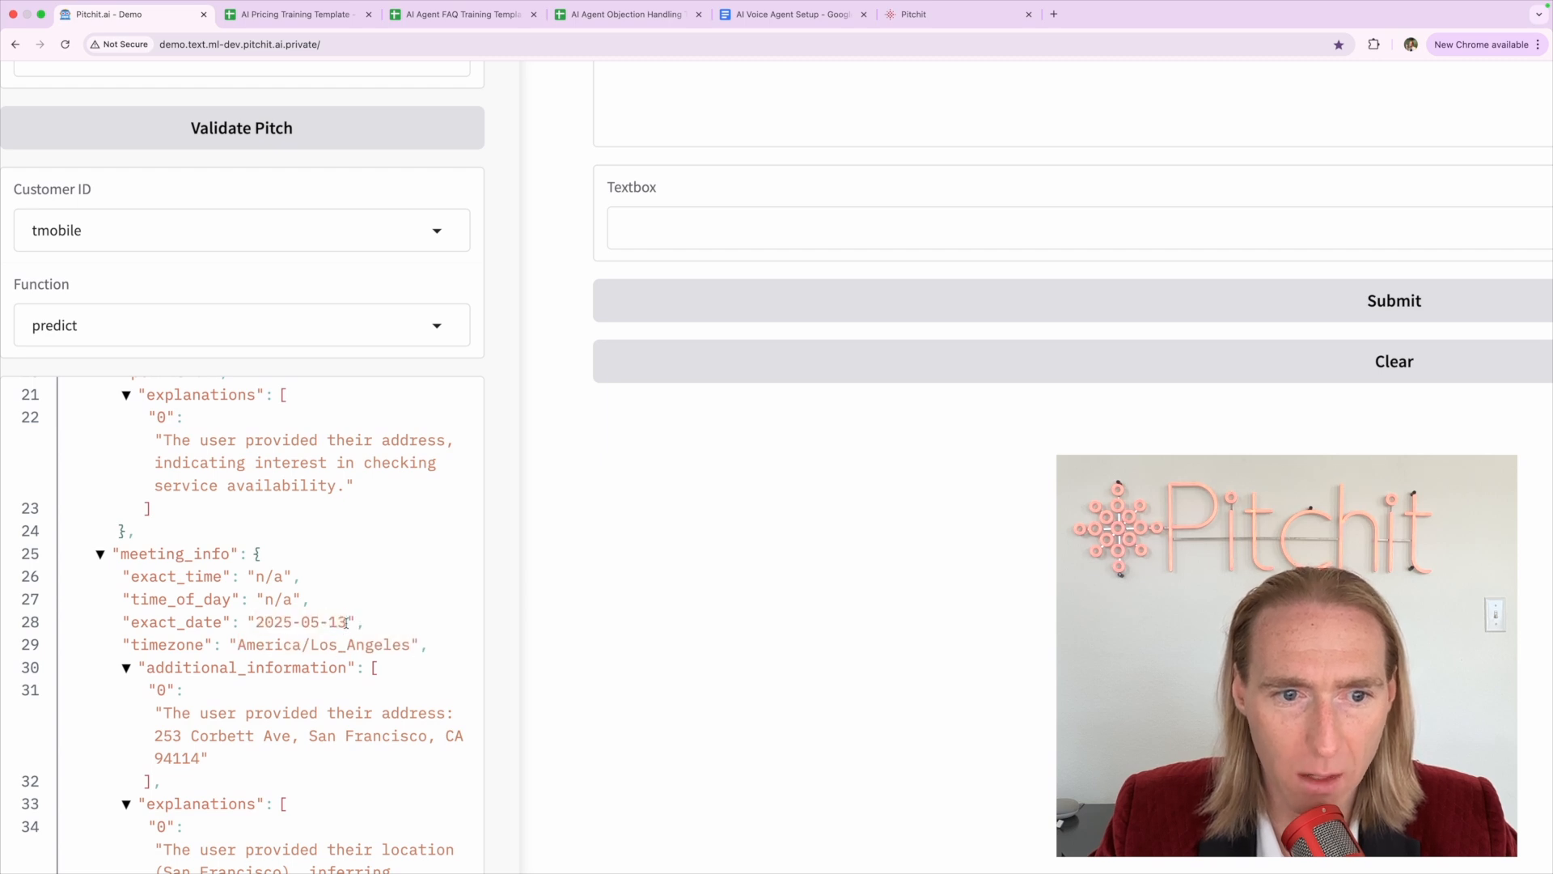
drag(254, 575, 308, 597)
click(308, 598)
scroll(311, 598, down, 5)
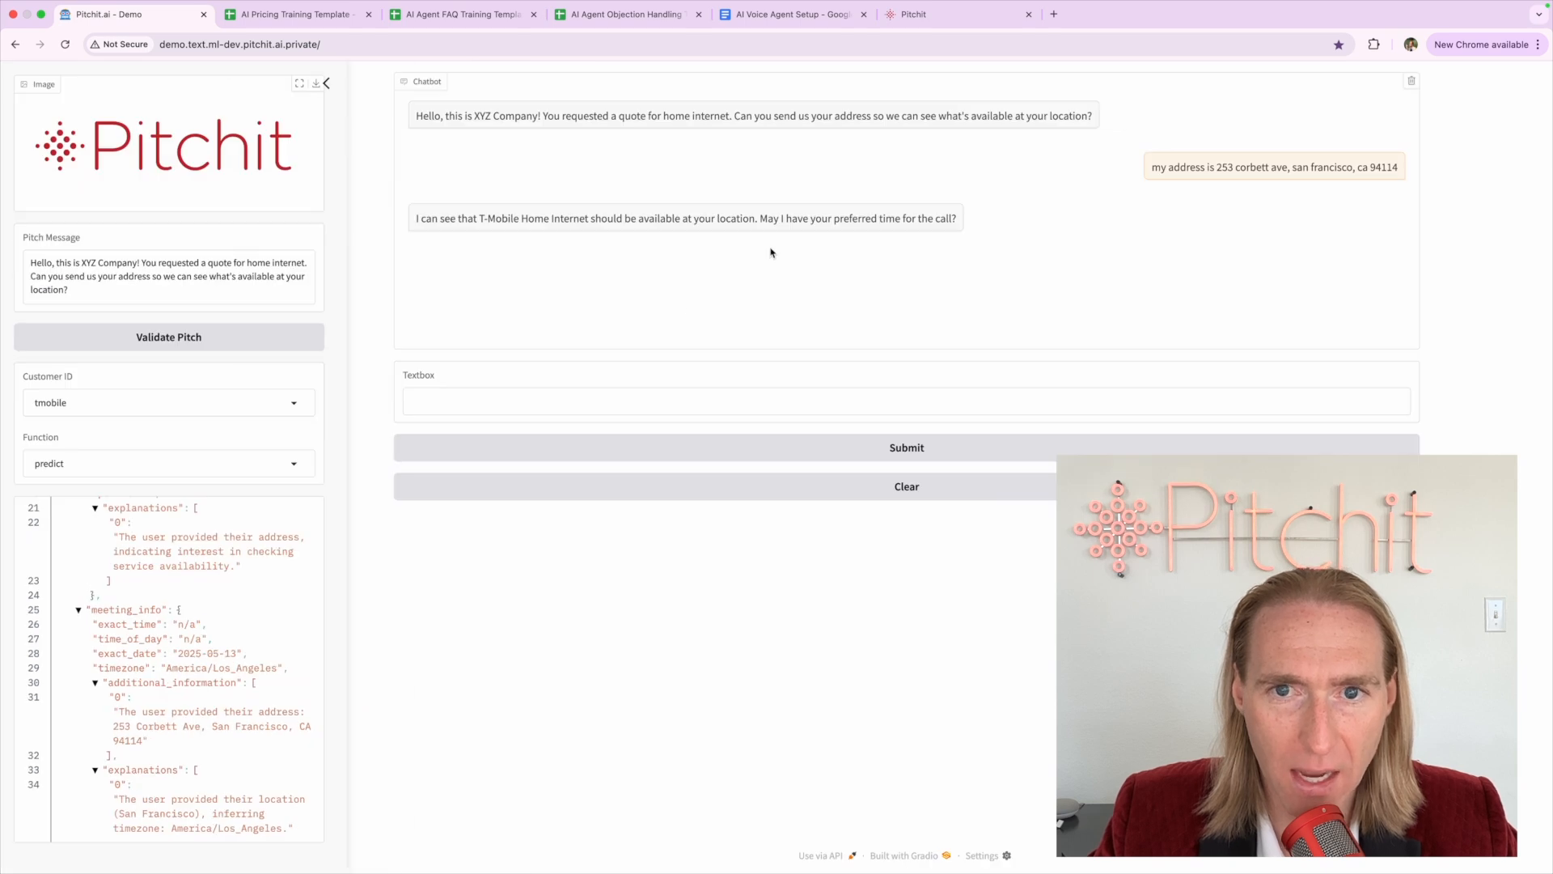
drag(760, 219, 1109, 213)
drag(956, 215, 762, 221)
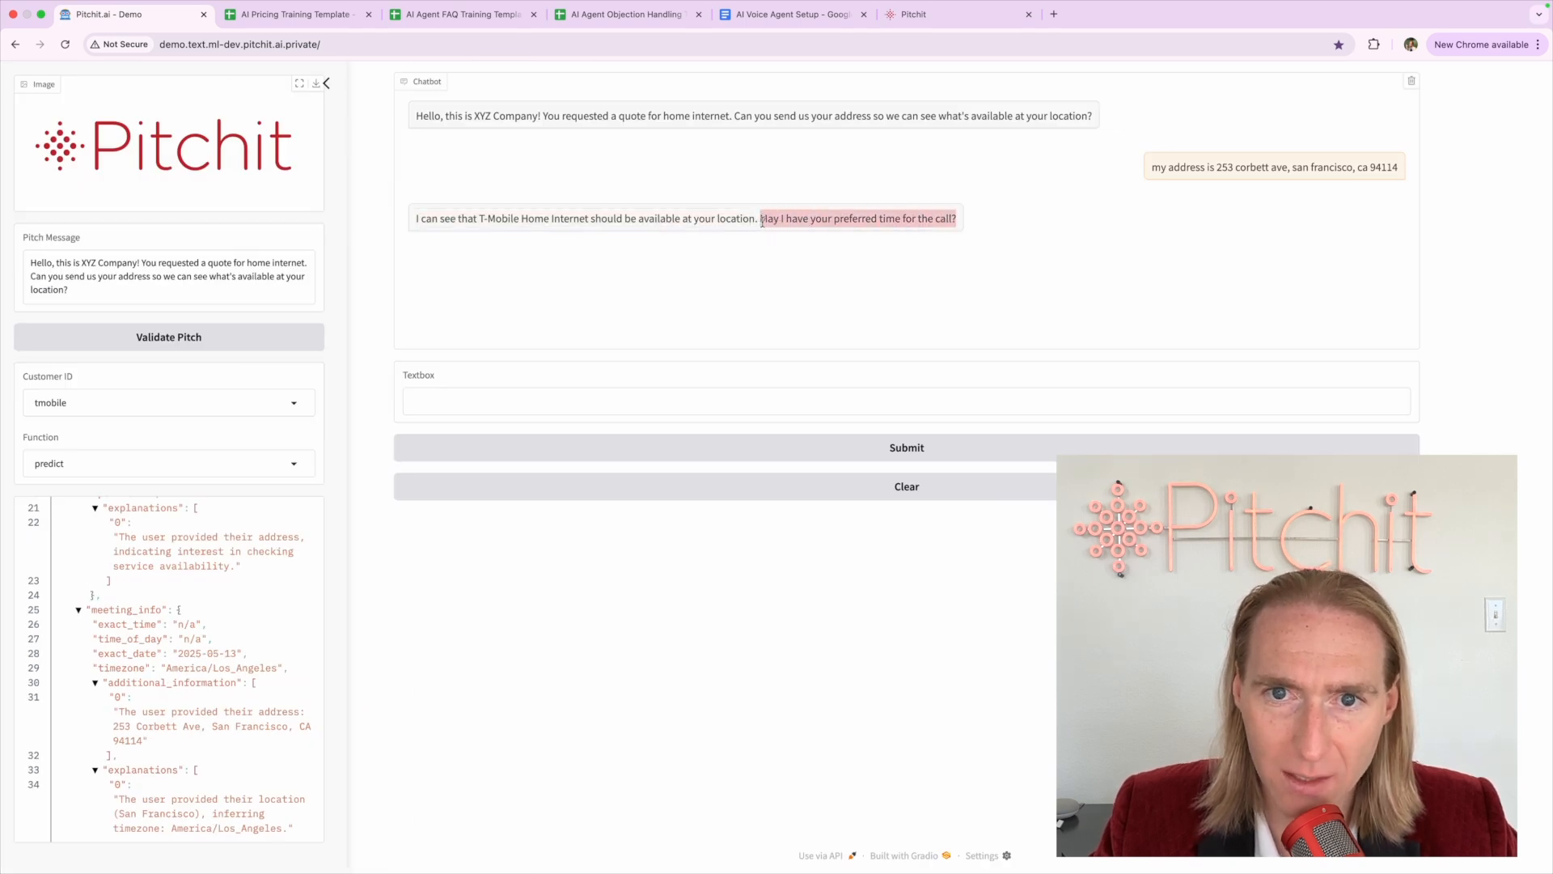
Reply 'tomorrow 10am' to the bot's call-time question and check its confirmation reply
click(758, 392)
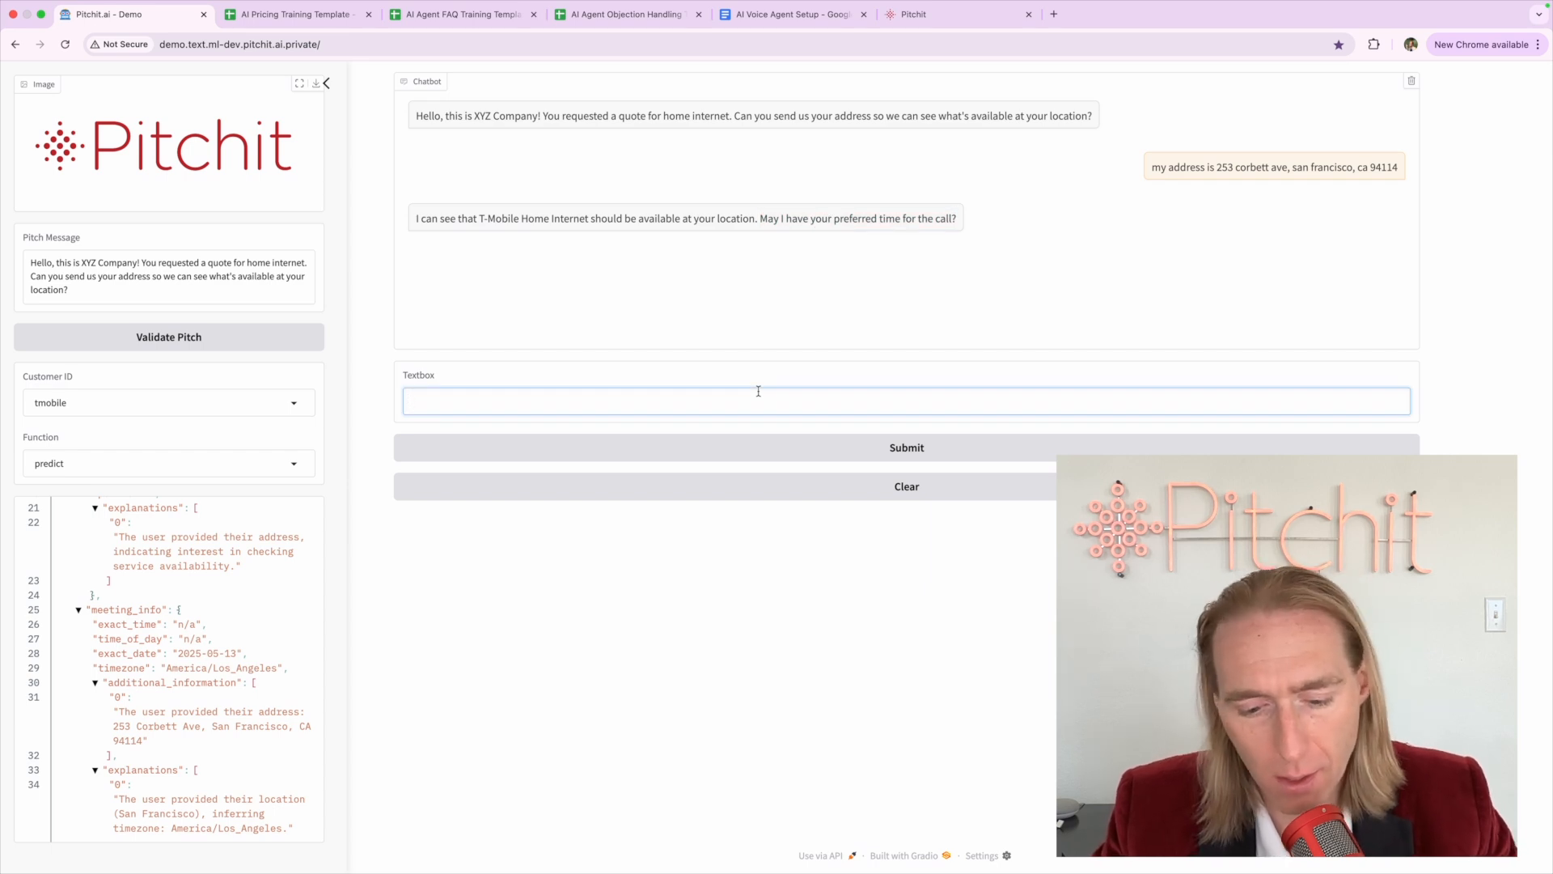
text(tomorrow at)
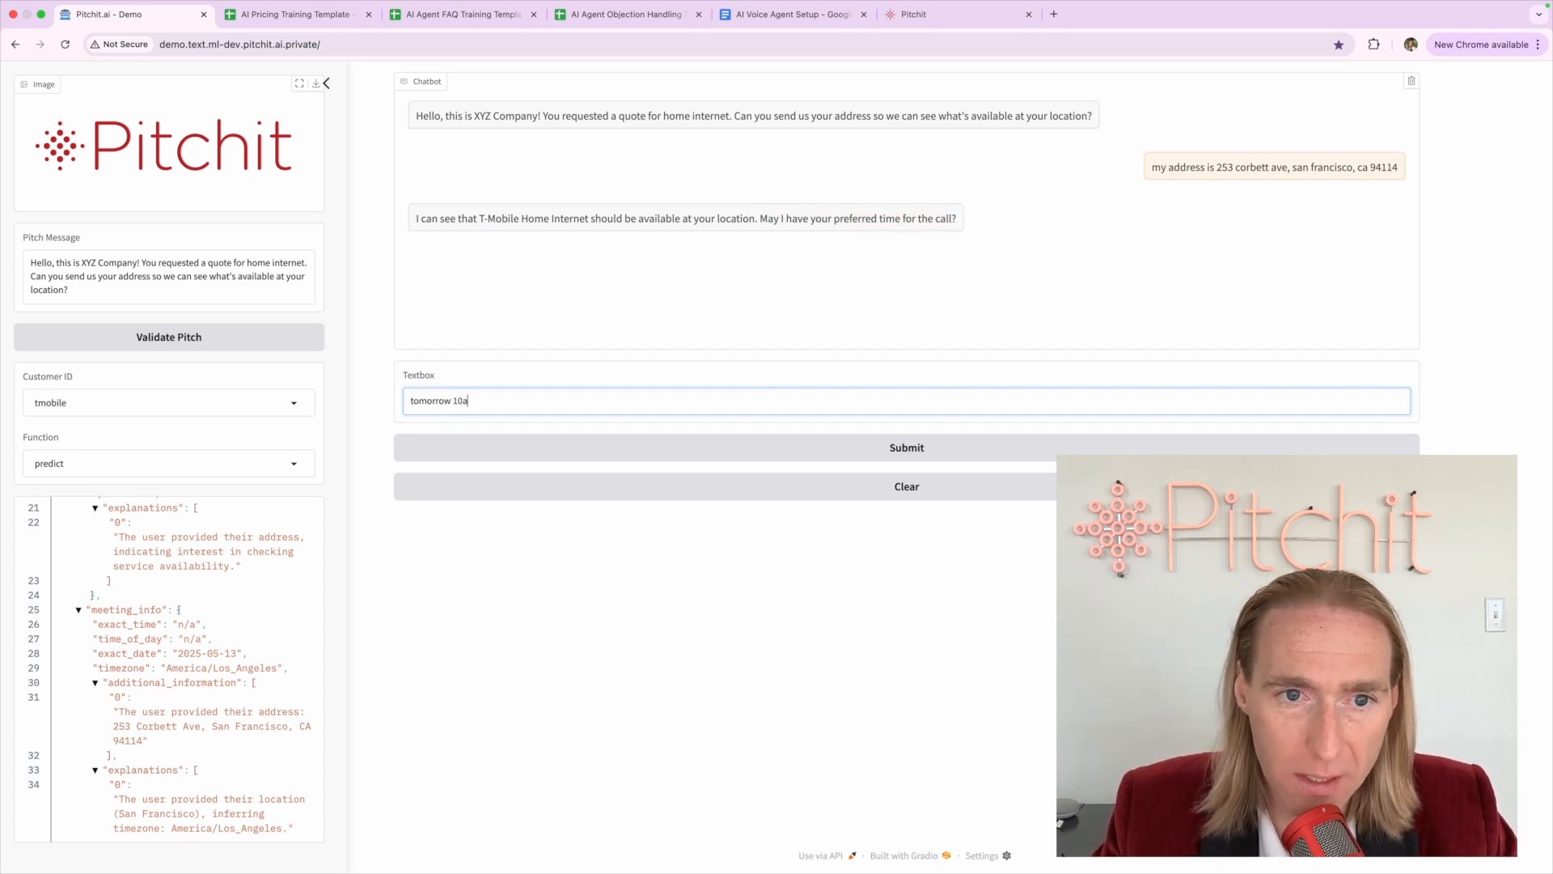
key(Return)
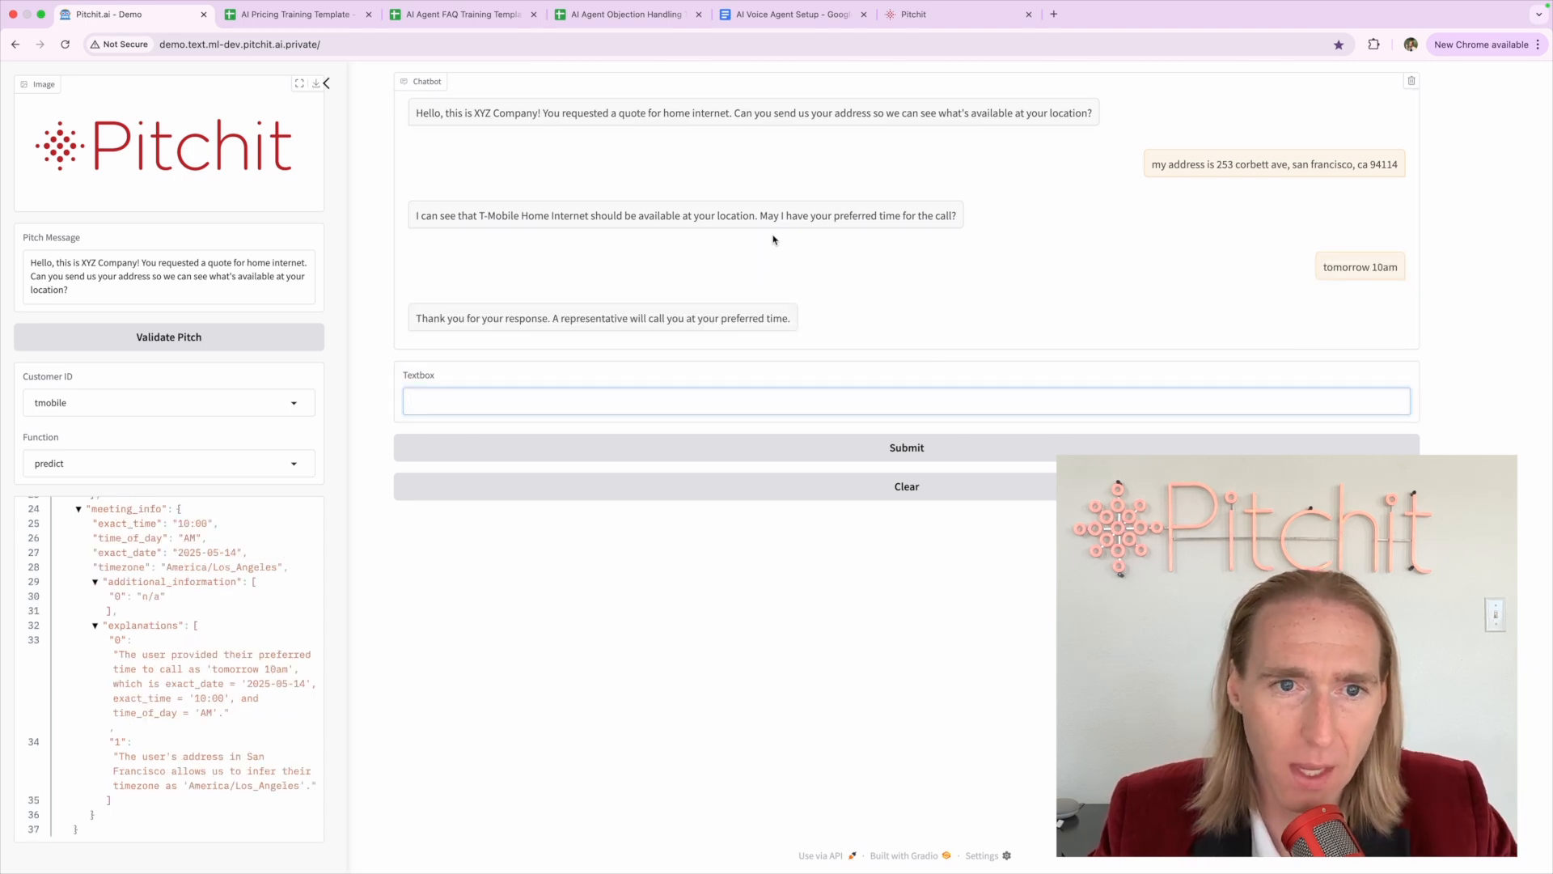
triple_click(528, 313)
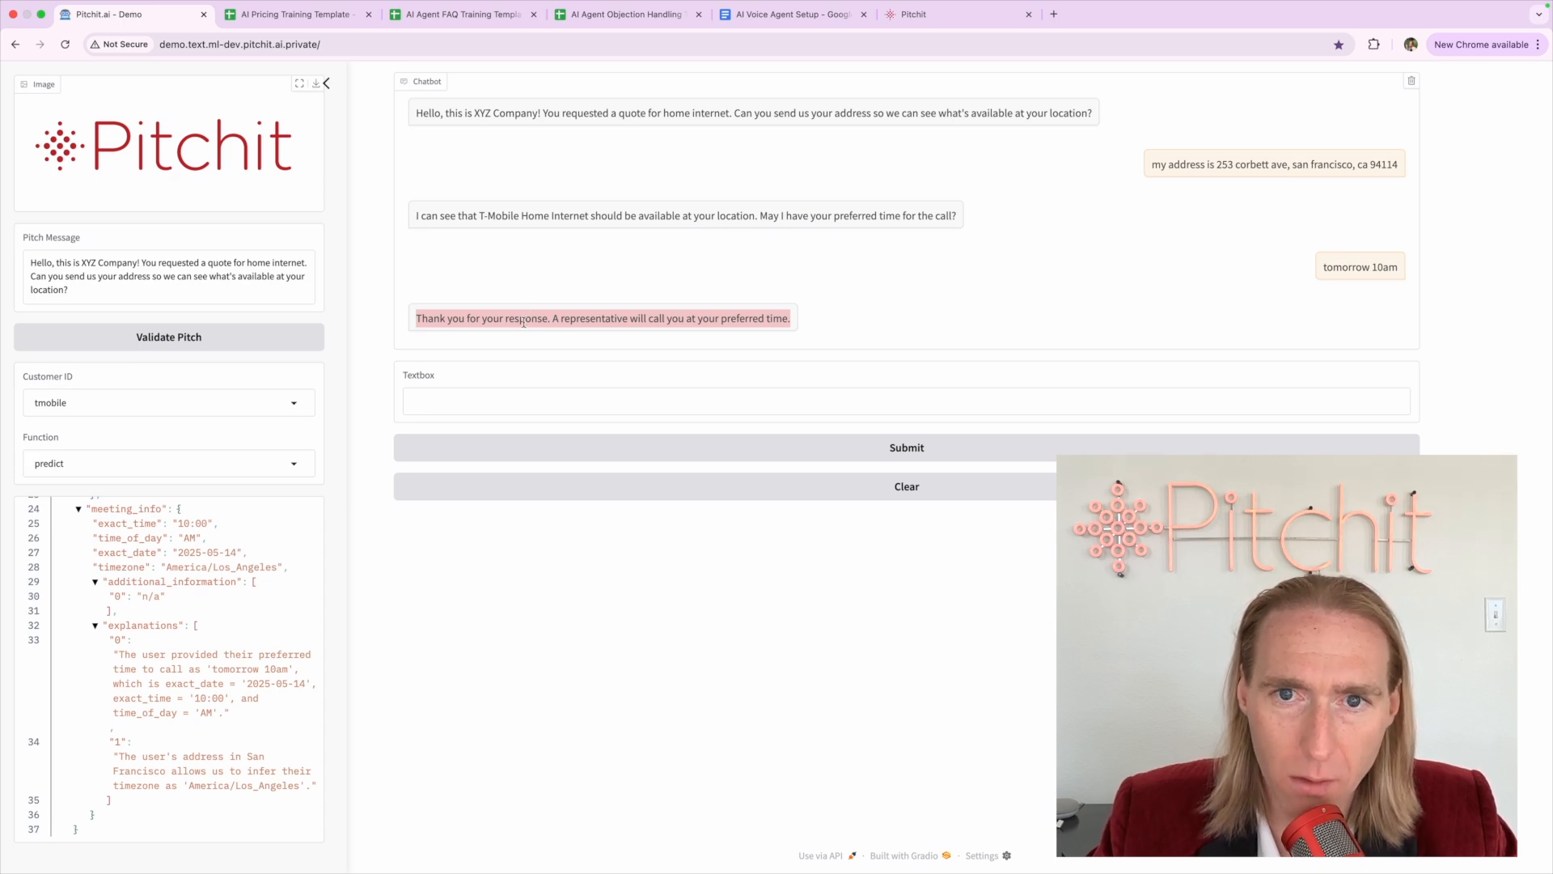
click(523, 322)
Review the JSON meeting_info exact_time, time_of_day and America timezone values
scroll(132, 567, up, 5)
scroll(133, 566, left, 2)
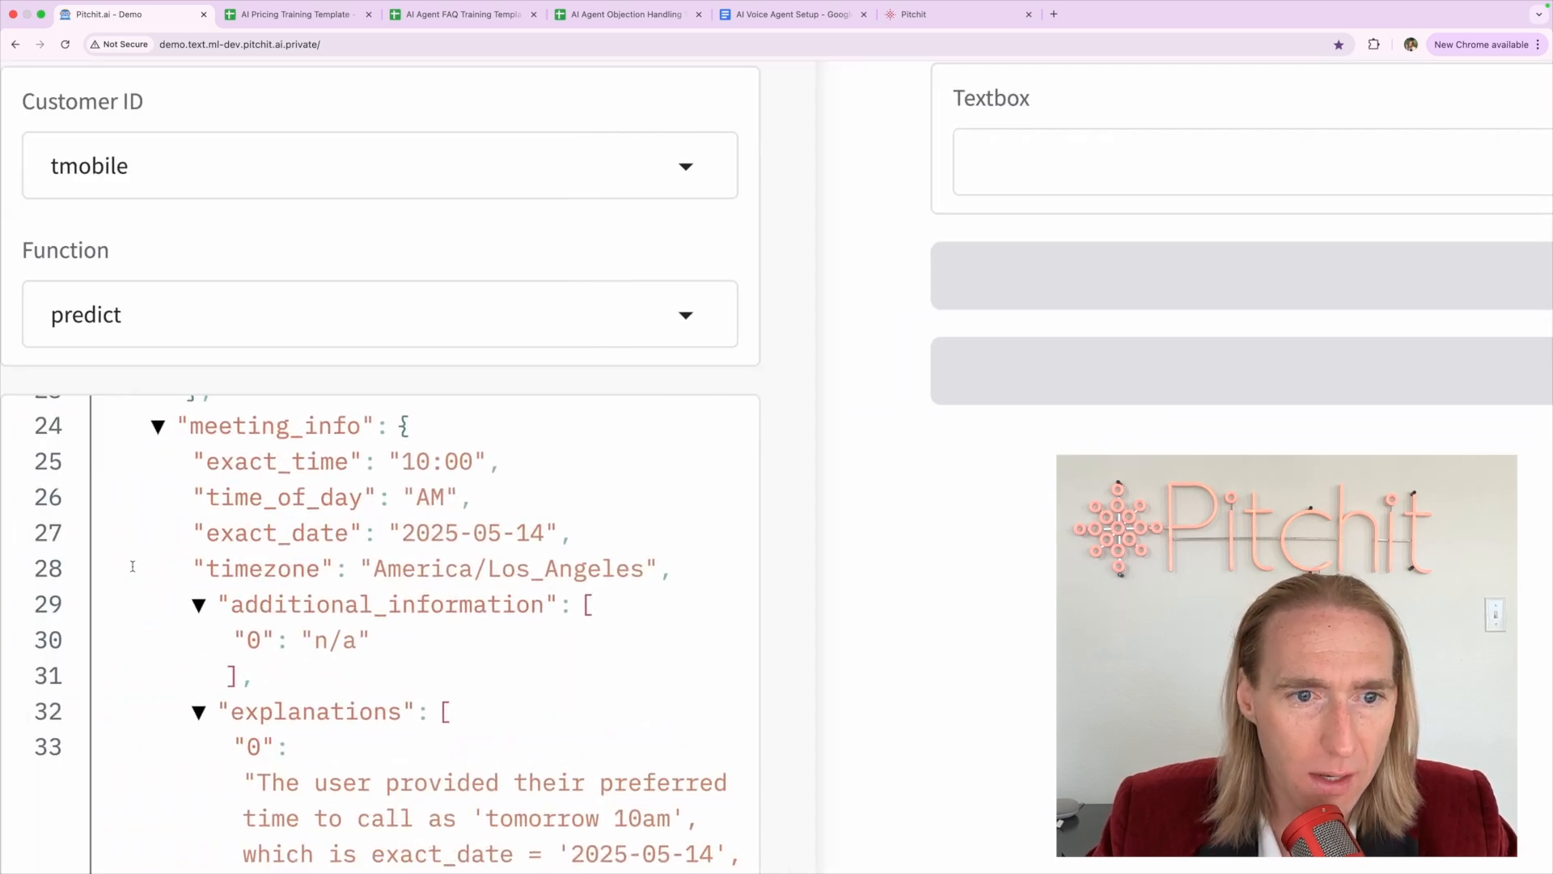
scroll(322, 580, down, 1)
drag(193, 437, 493, 461)
double_click(403, 531)
triple_click(402, 531)
click(365, 572)
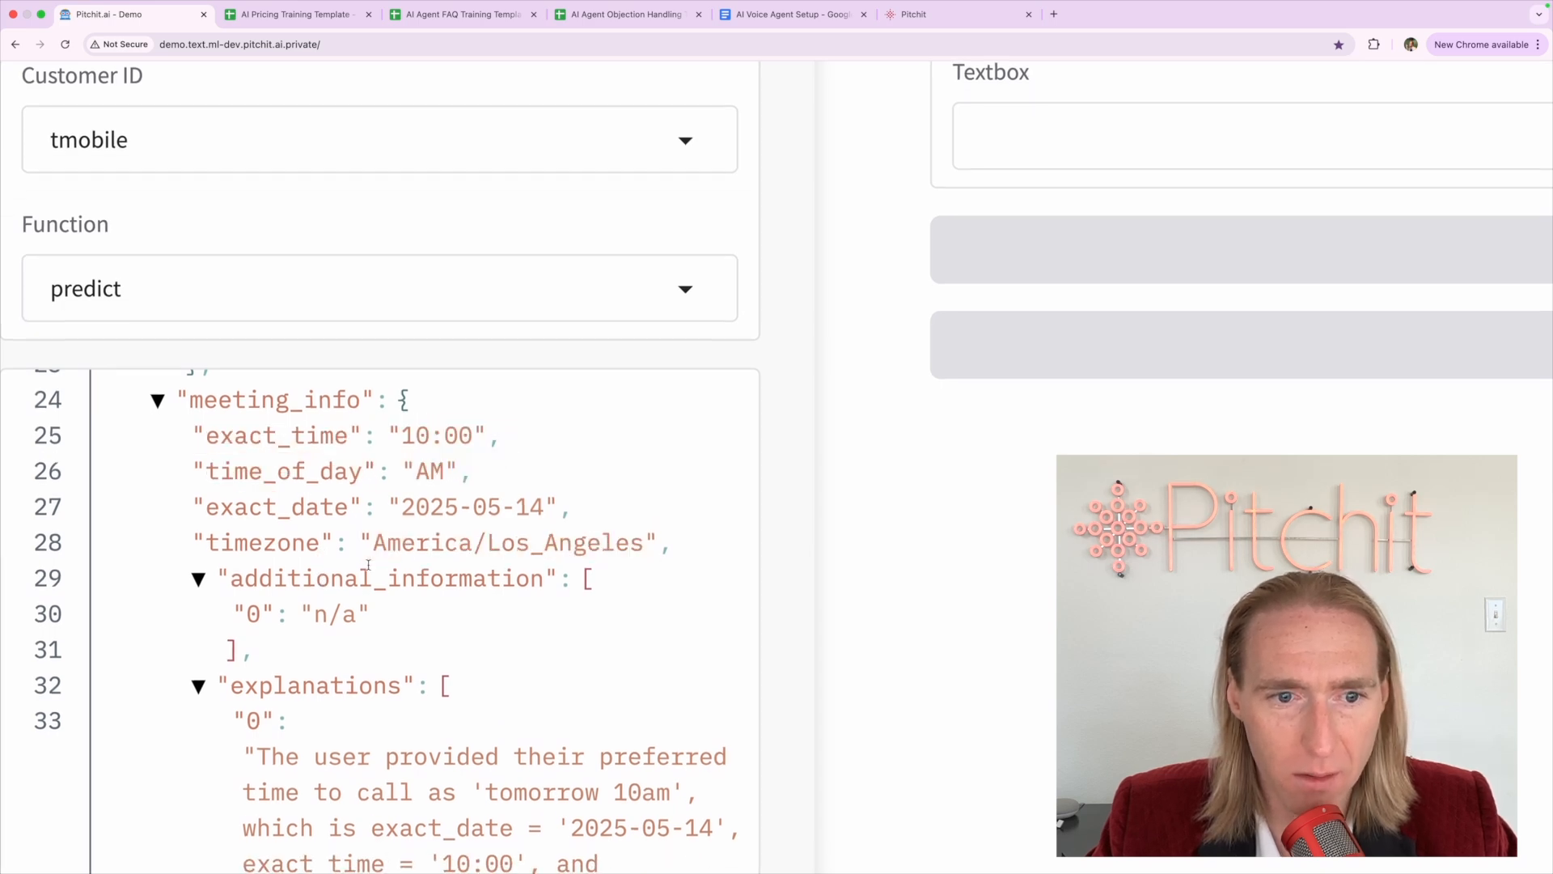
scroll(366, 564, down, 2)
scroll(369, 570, down, 5)
scroll(369, 570, down, 3)
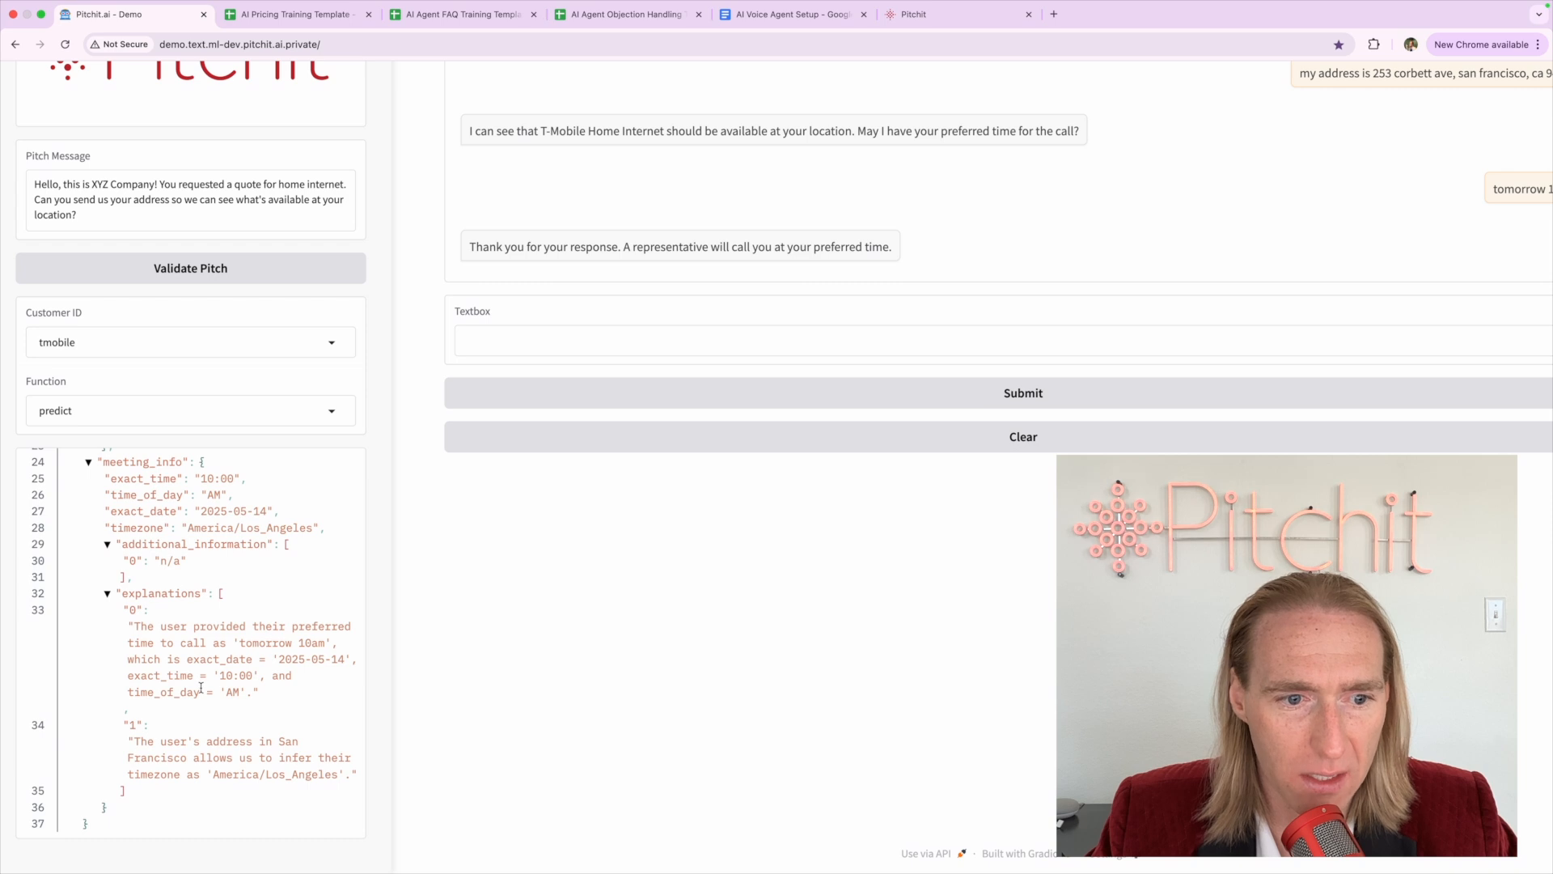
scroll(201, 687, down, 3)
scroll(162, 736, up, 10)
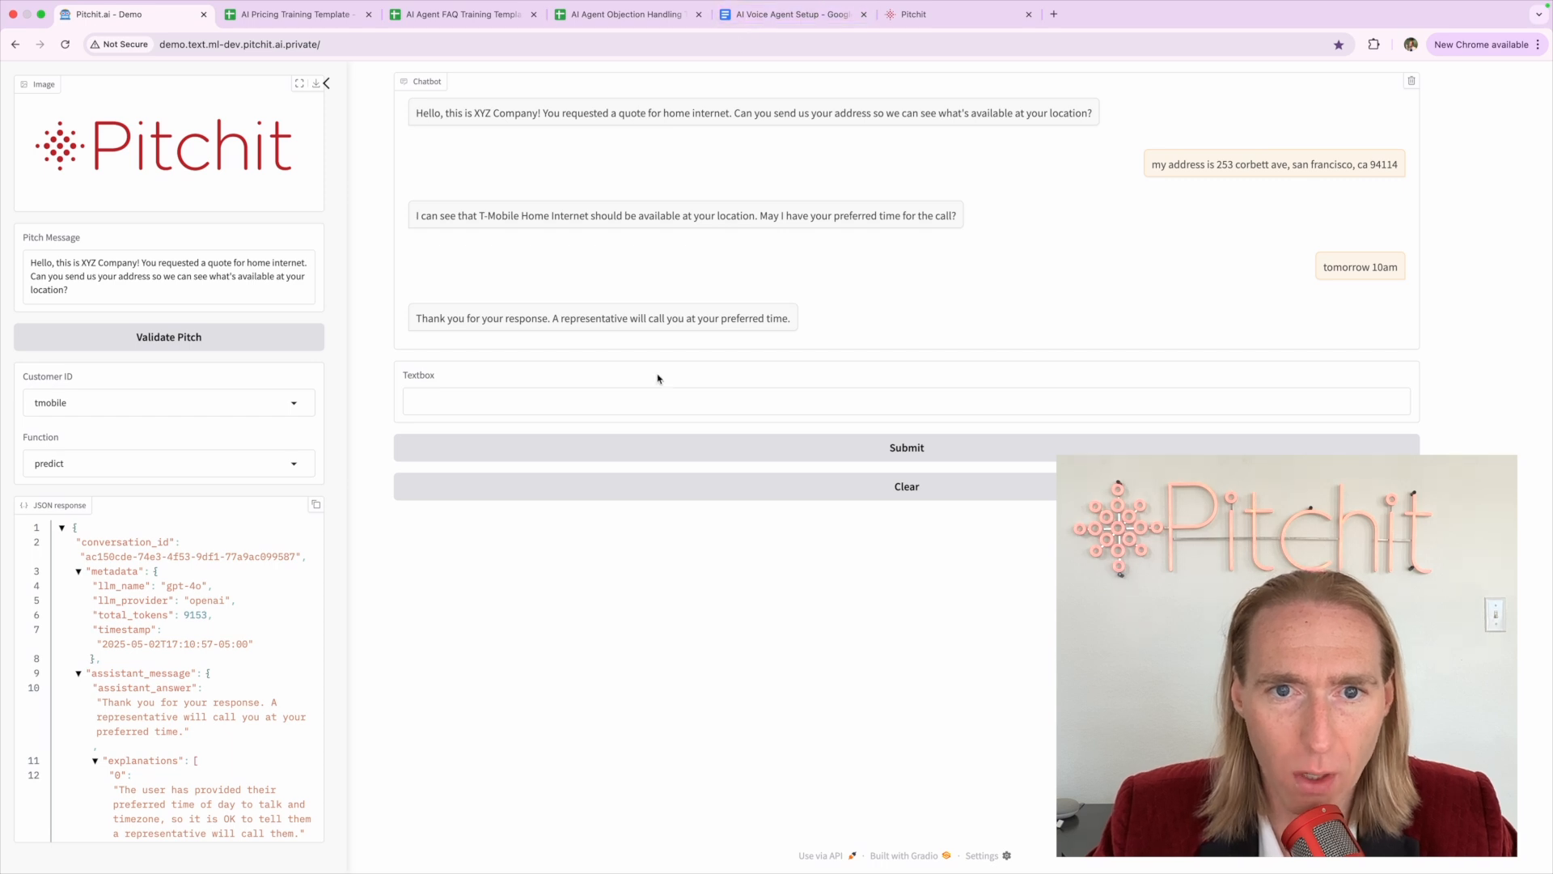
Check the workflow campaign count in Pitchit, then recheck the bot's confirmation in the demo
click(900, 14)
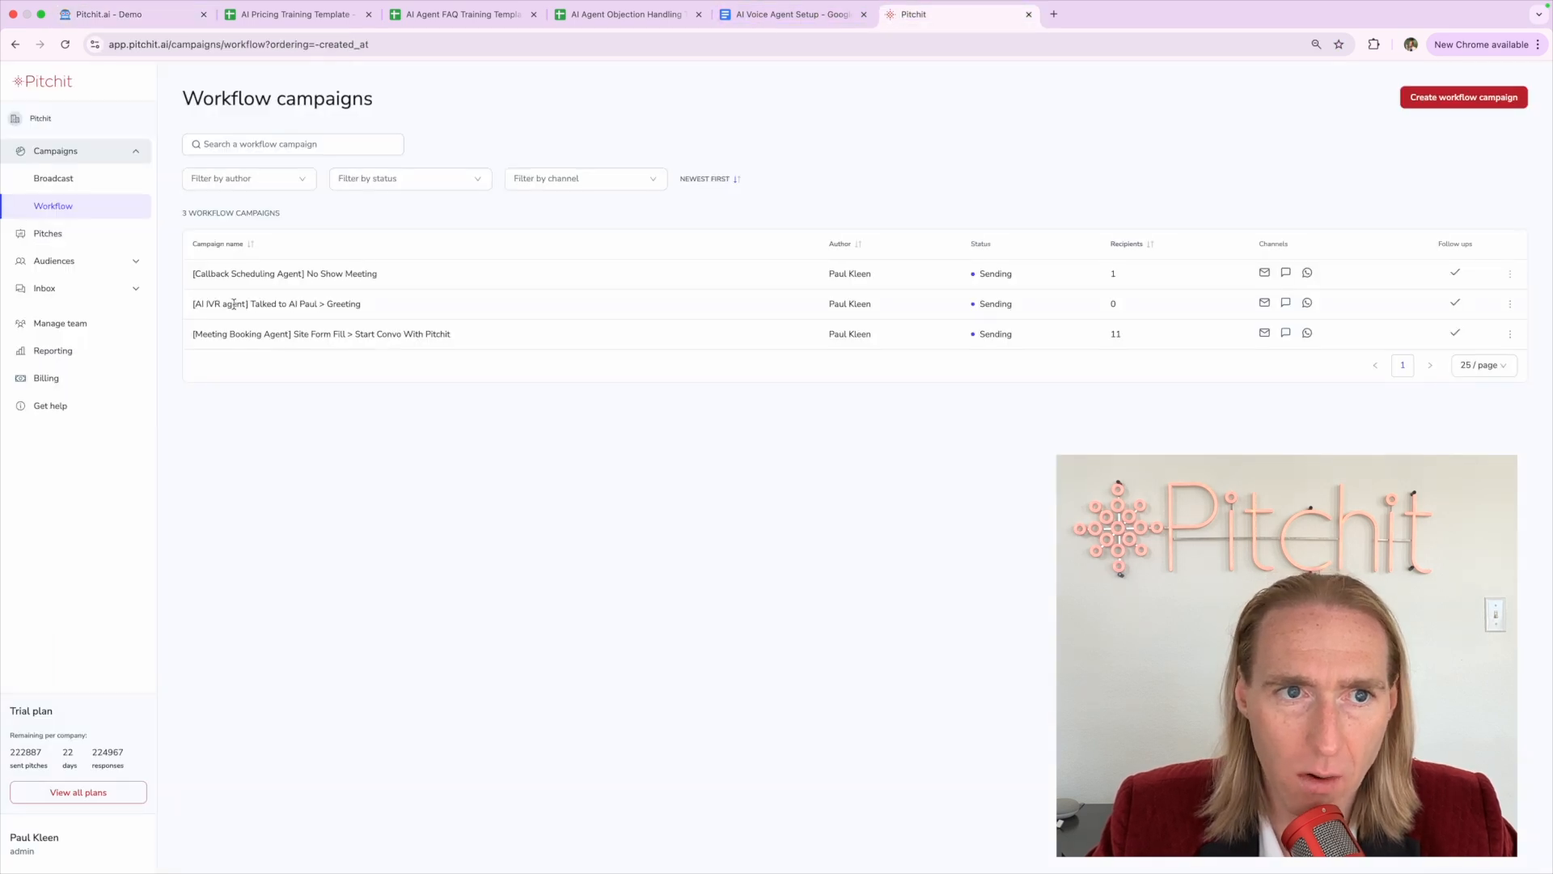
triple_click(205, 214)
click(176, 218)
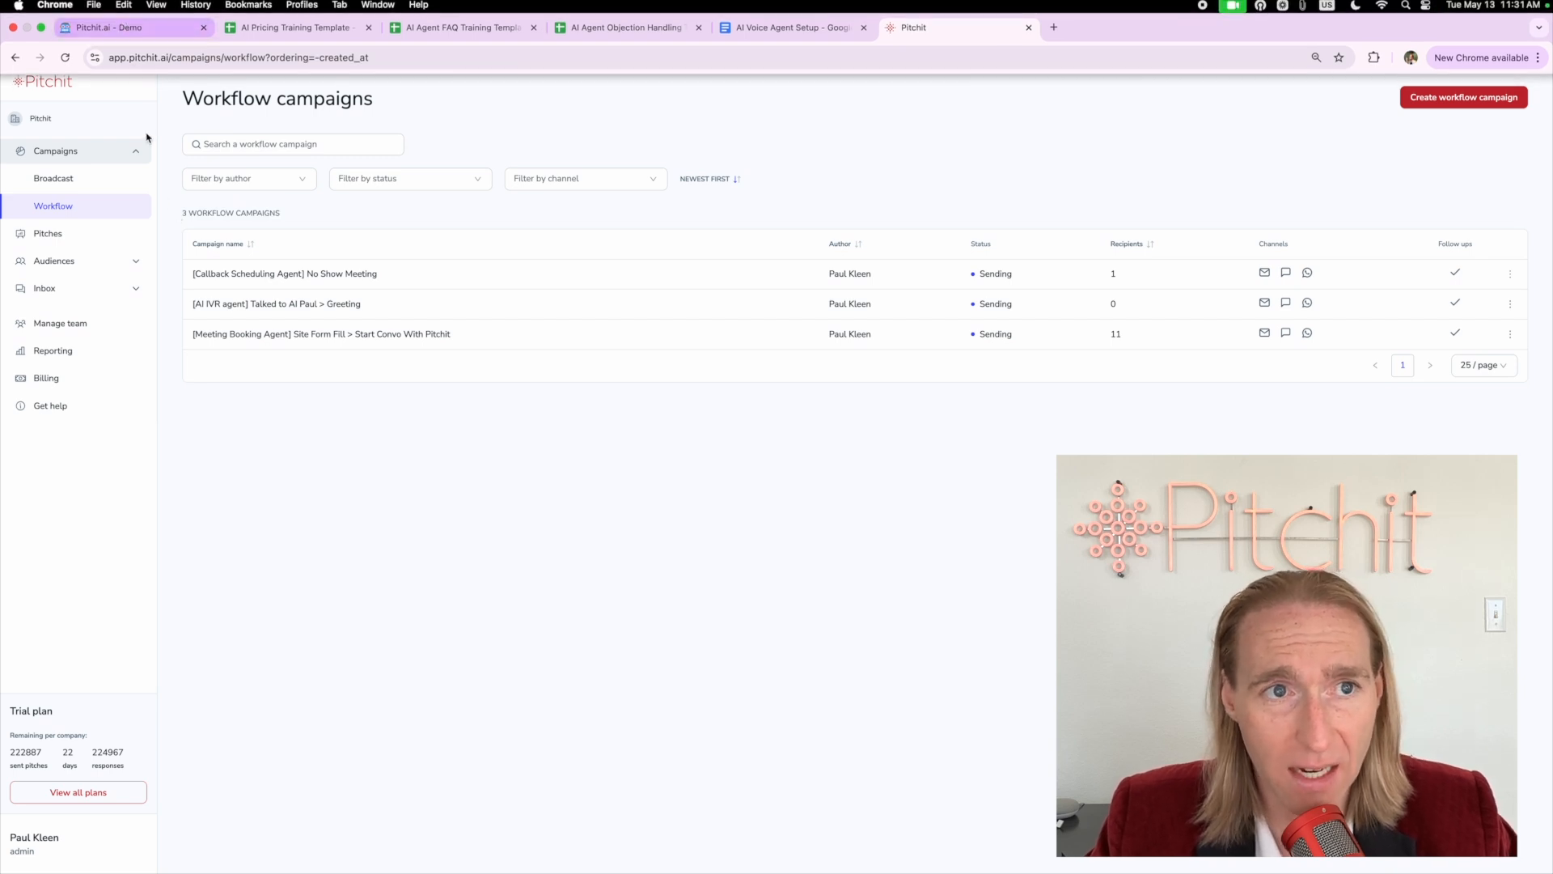
click(148, 14)
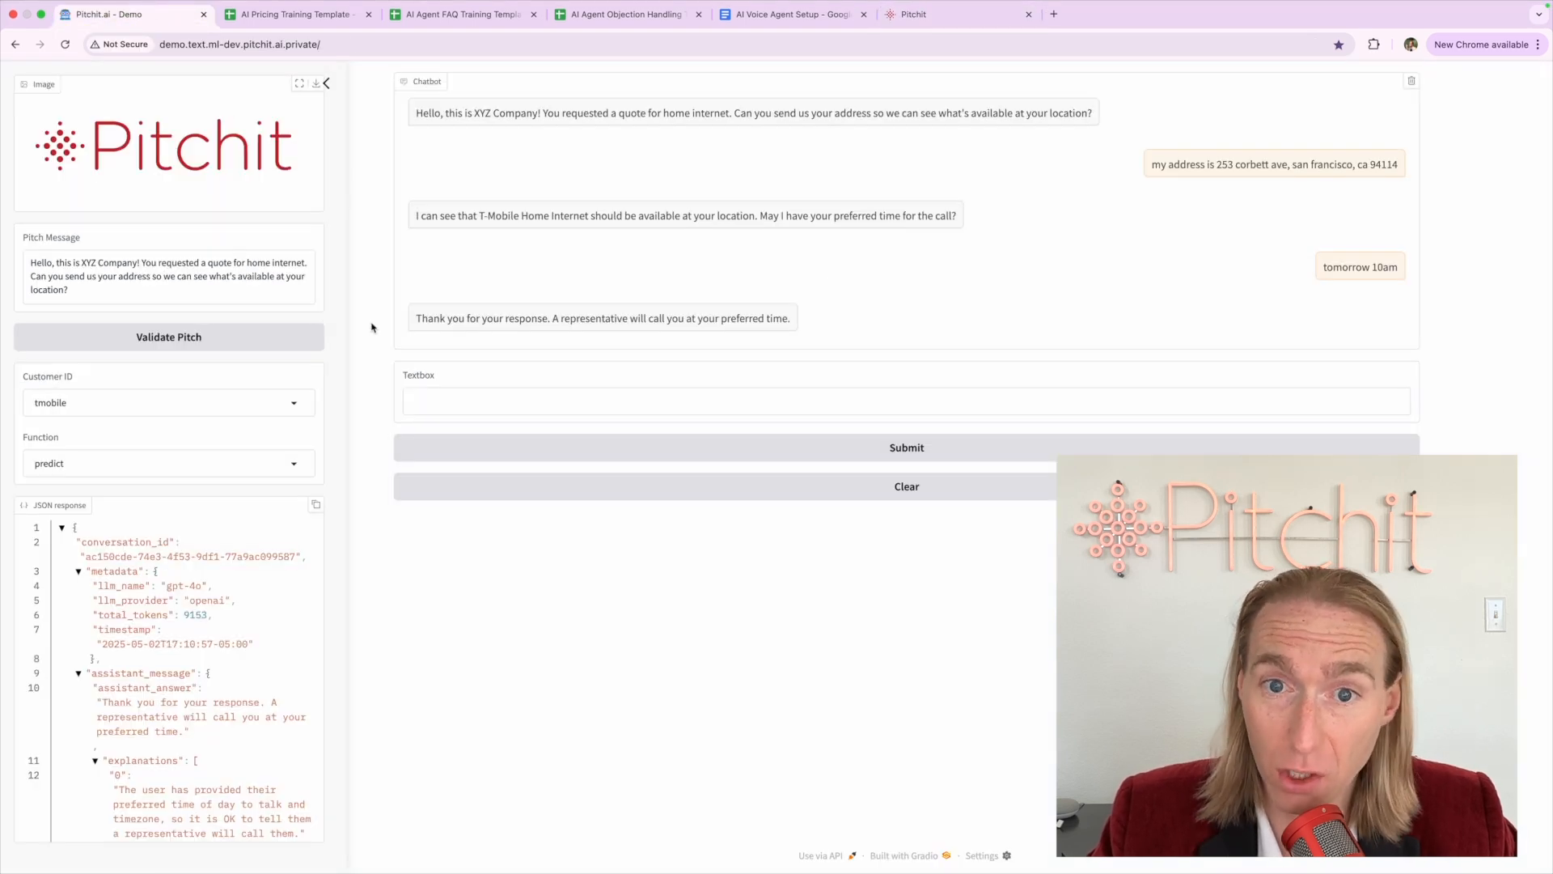
triple_click(611, 319)
click(611, 320)
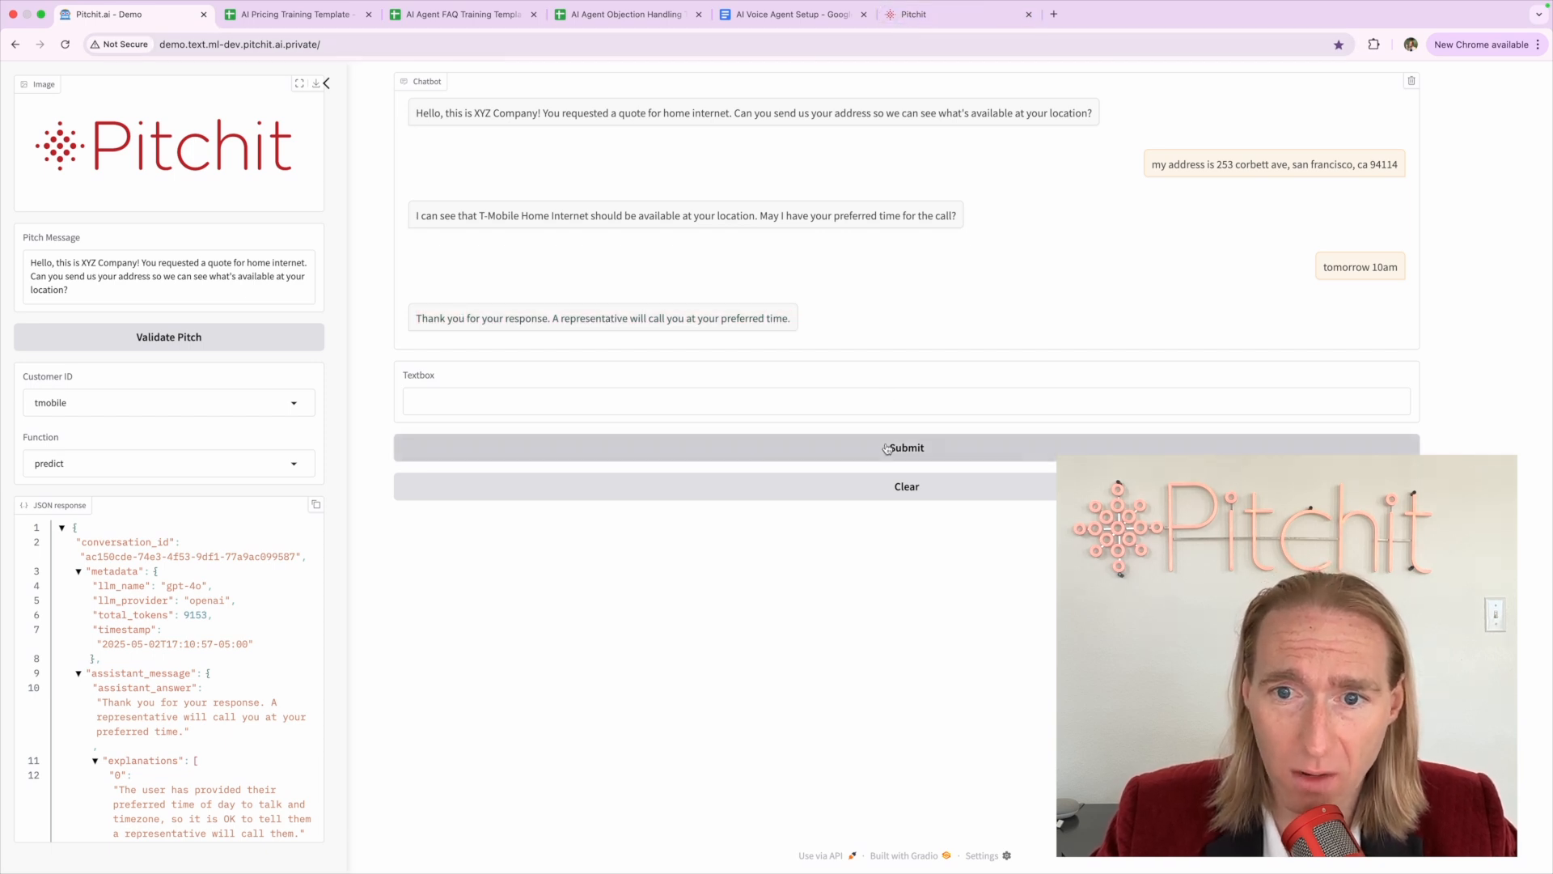
click(893, 483)
click(756, 409)
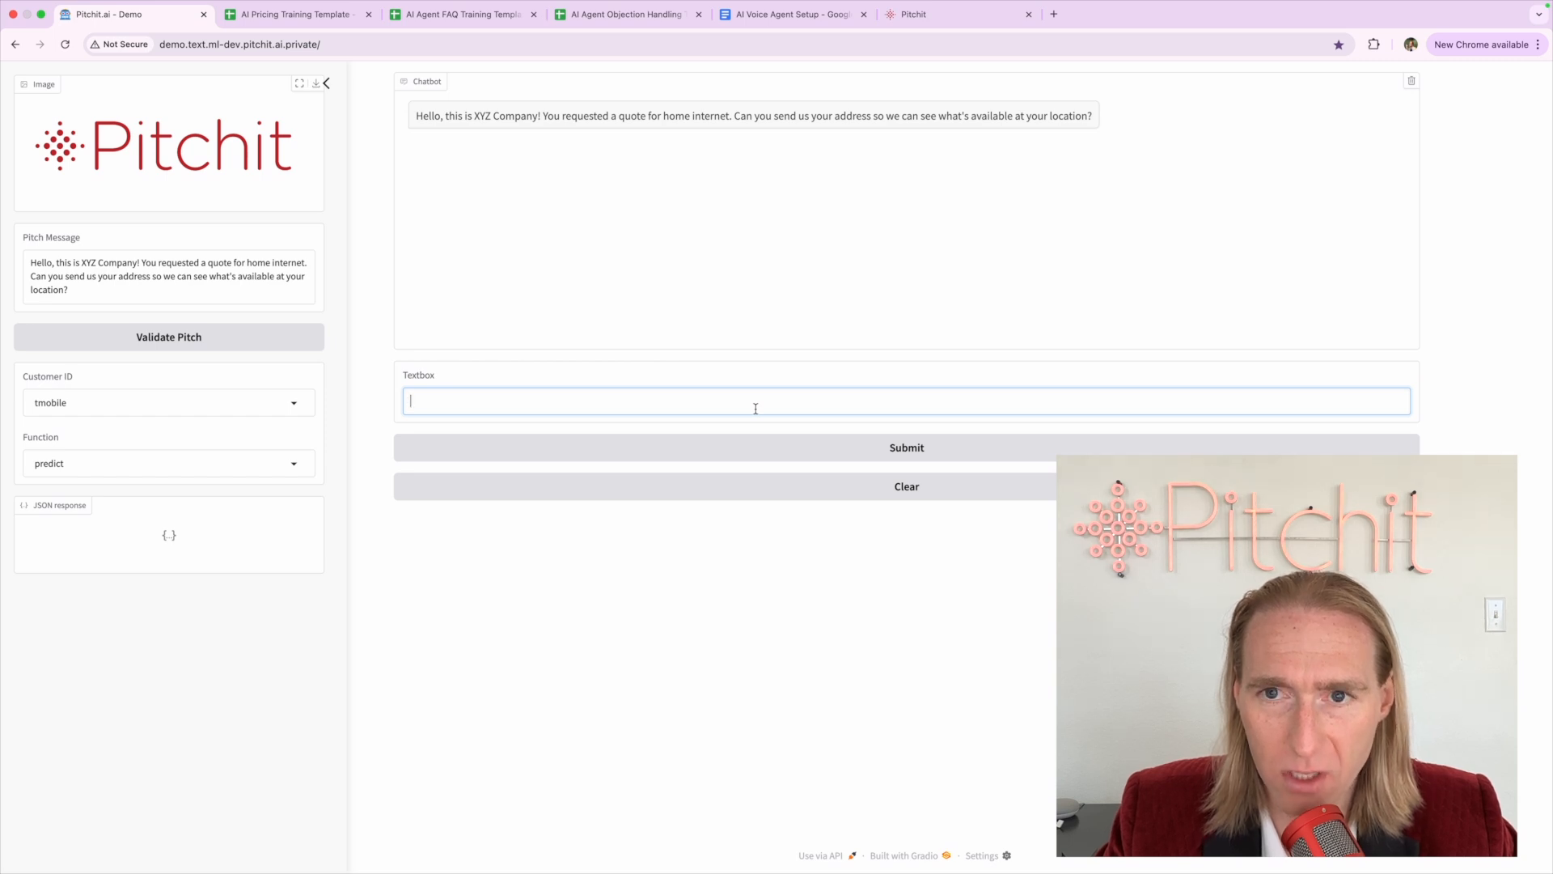
text(how much does it cost)
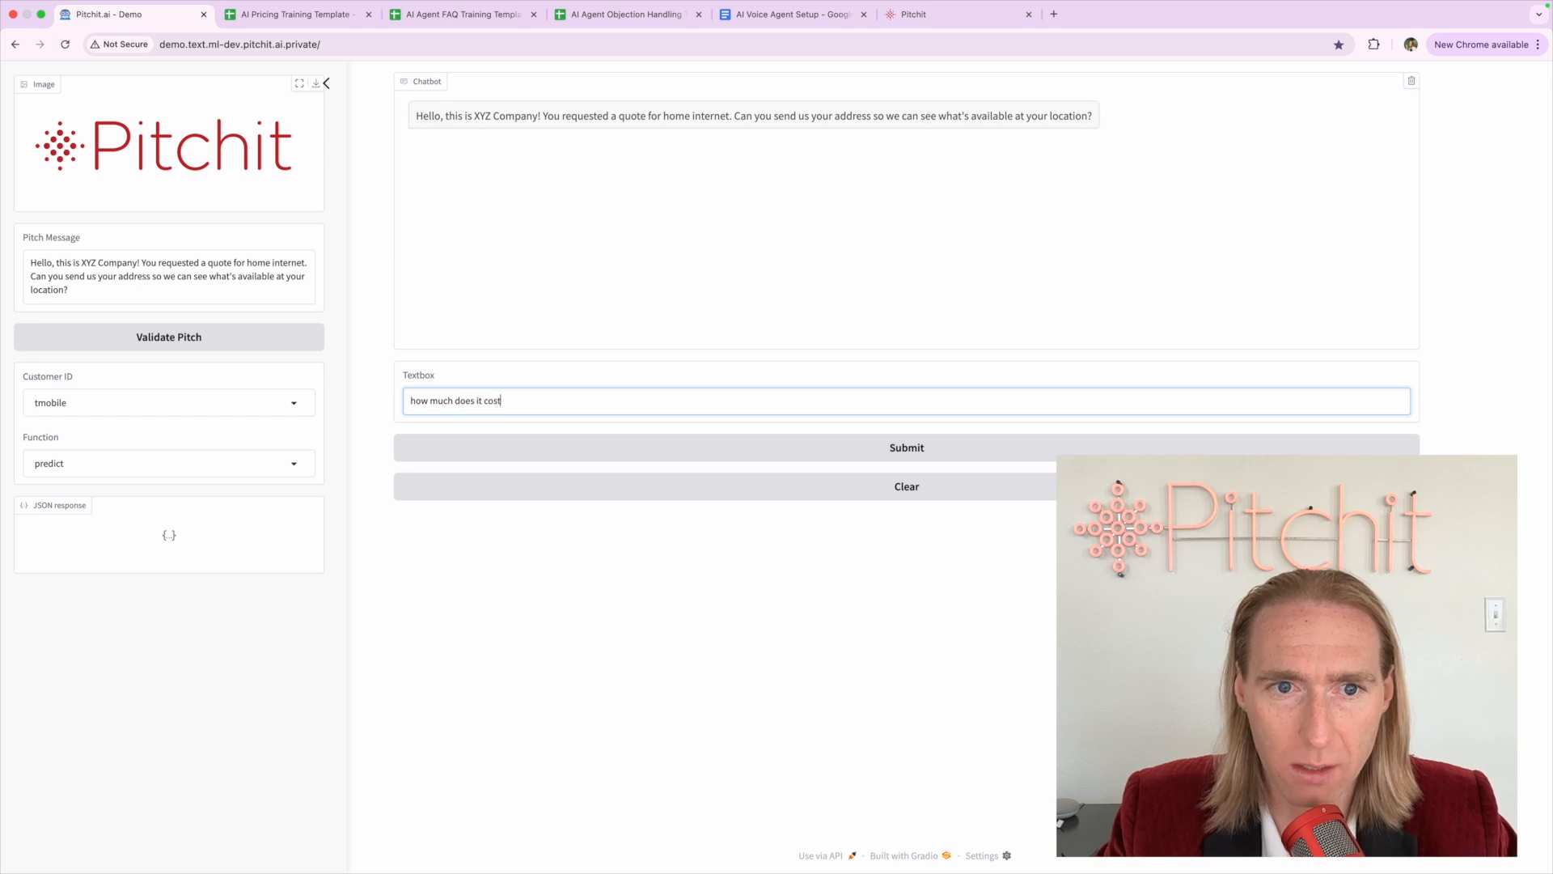
key(Return)
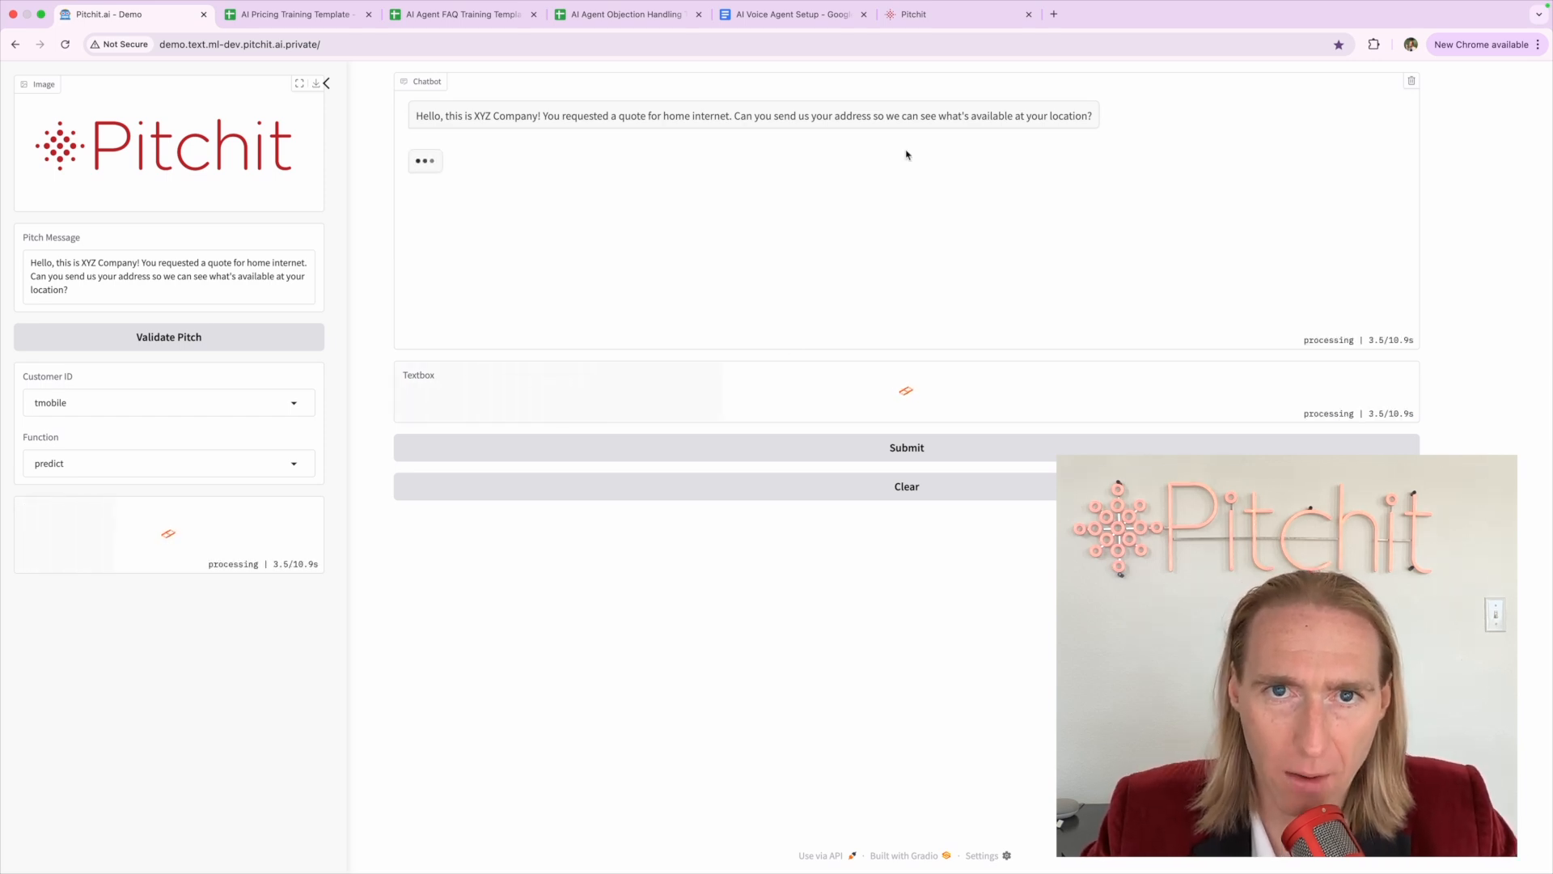
click(295, 14)
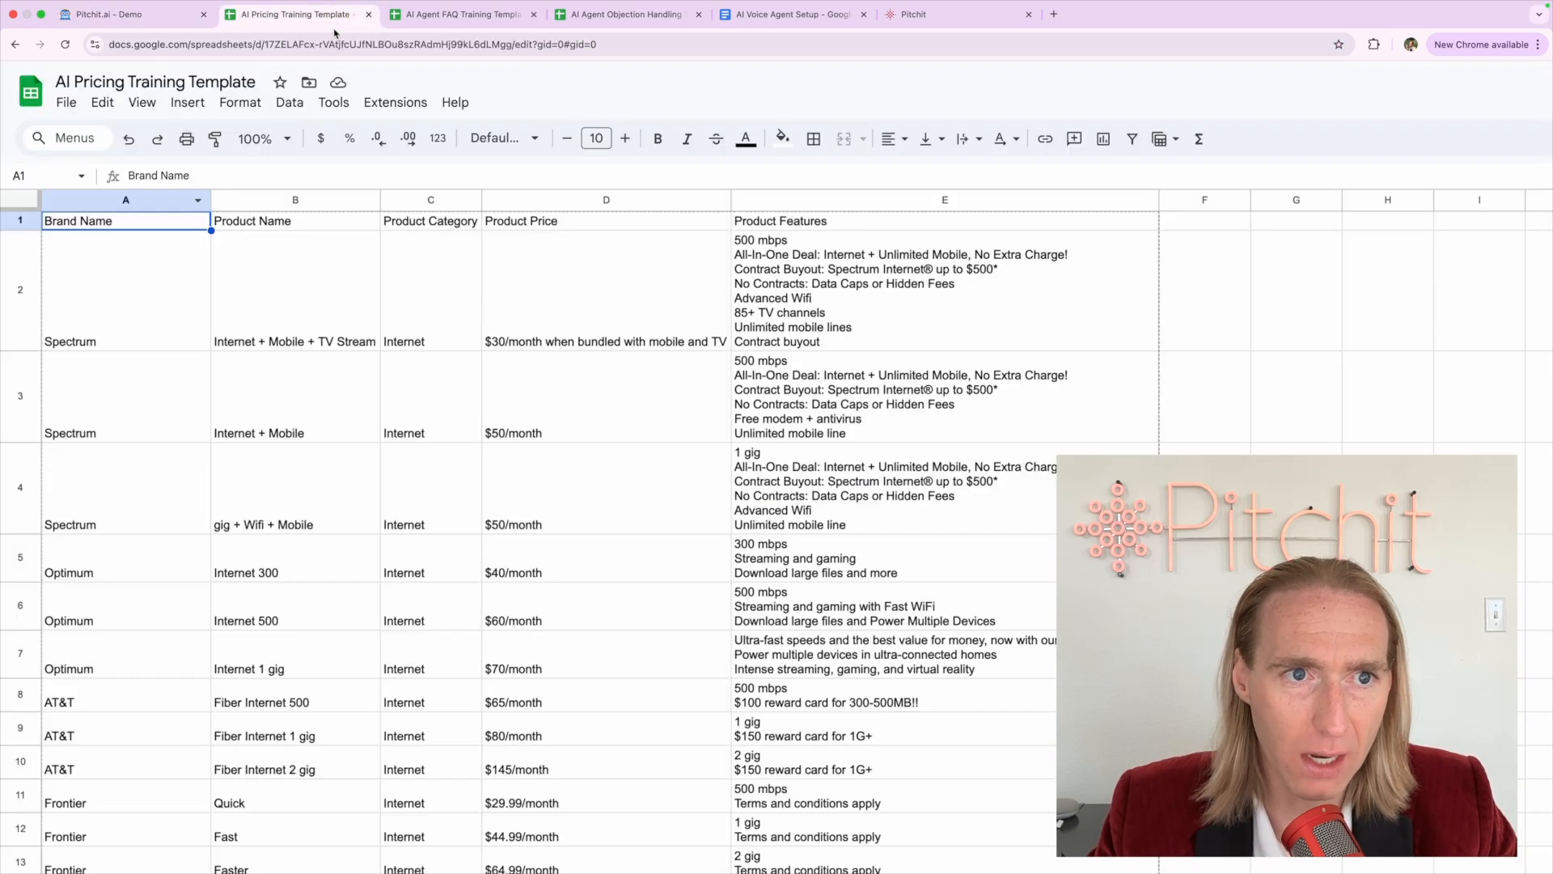
click(178, 328)
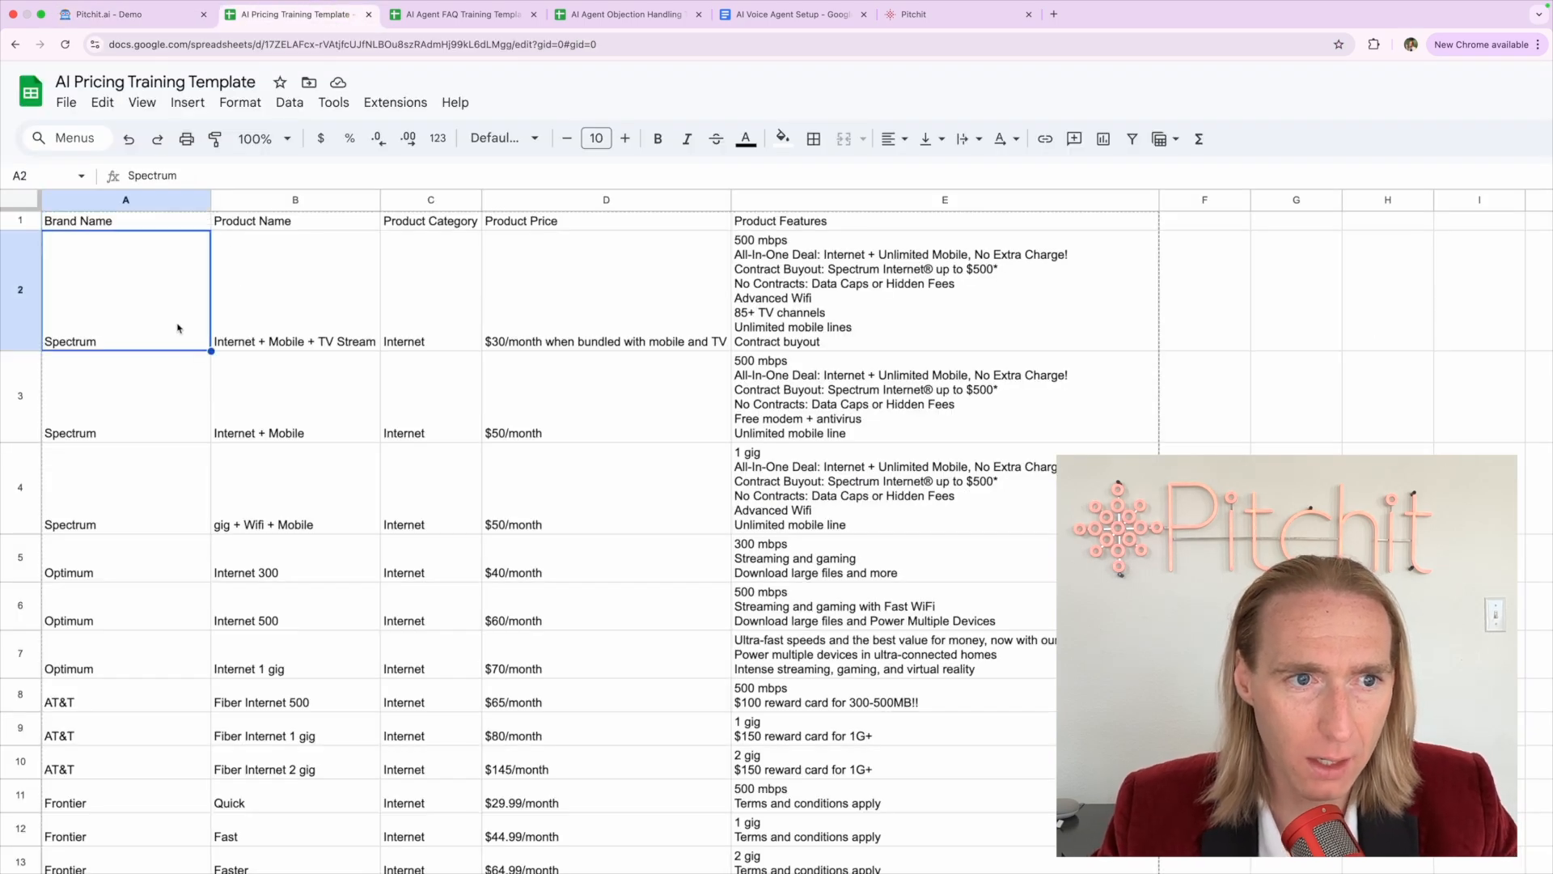
click(149, 23)
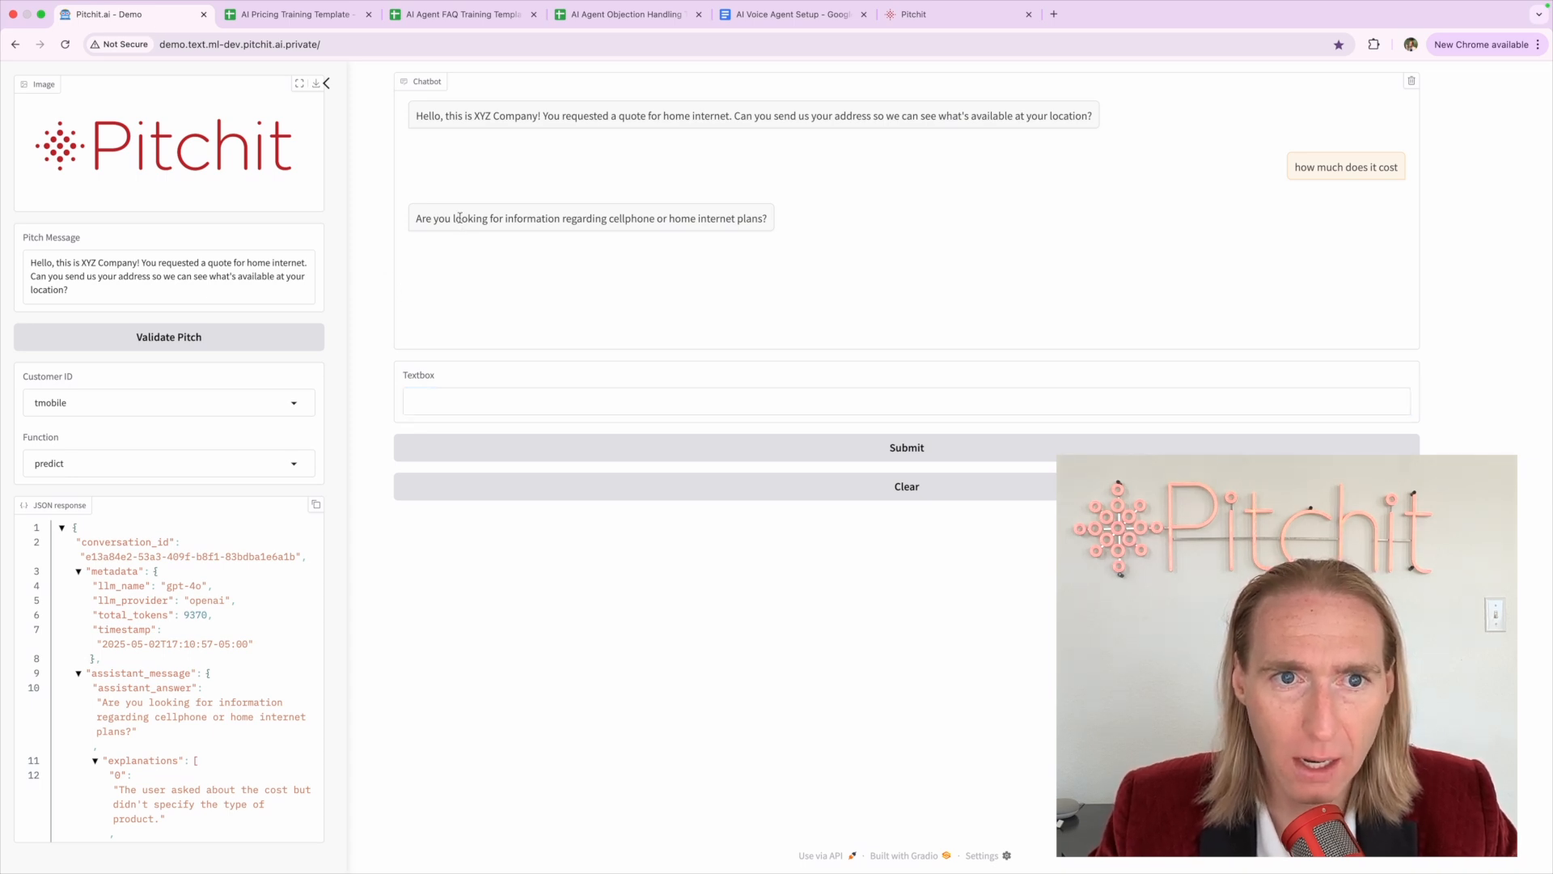
drag(416, 218, 775, 224)
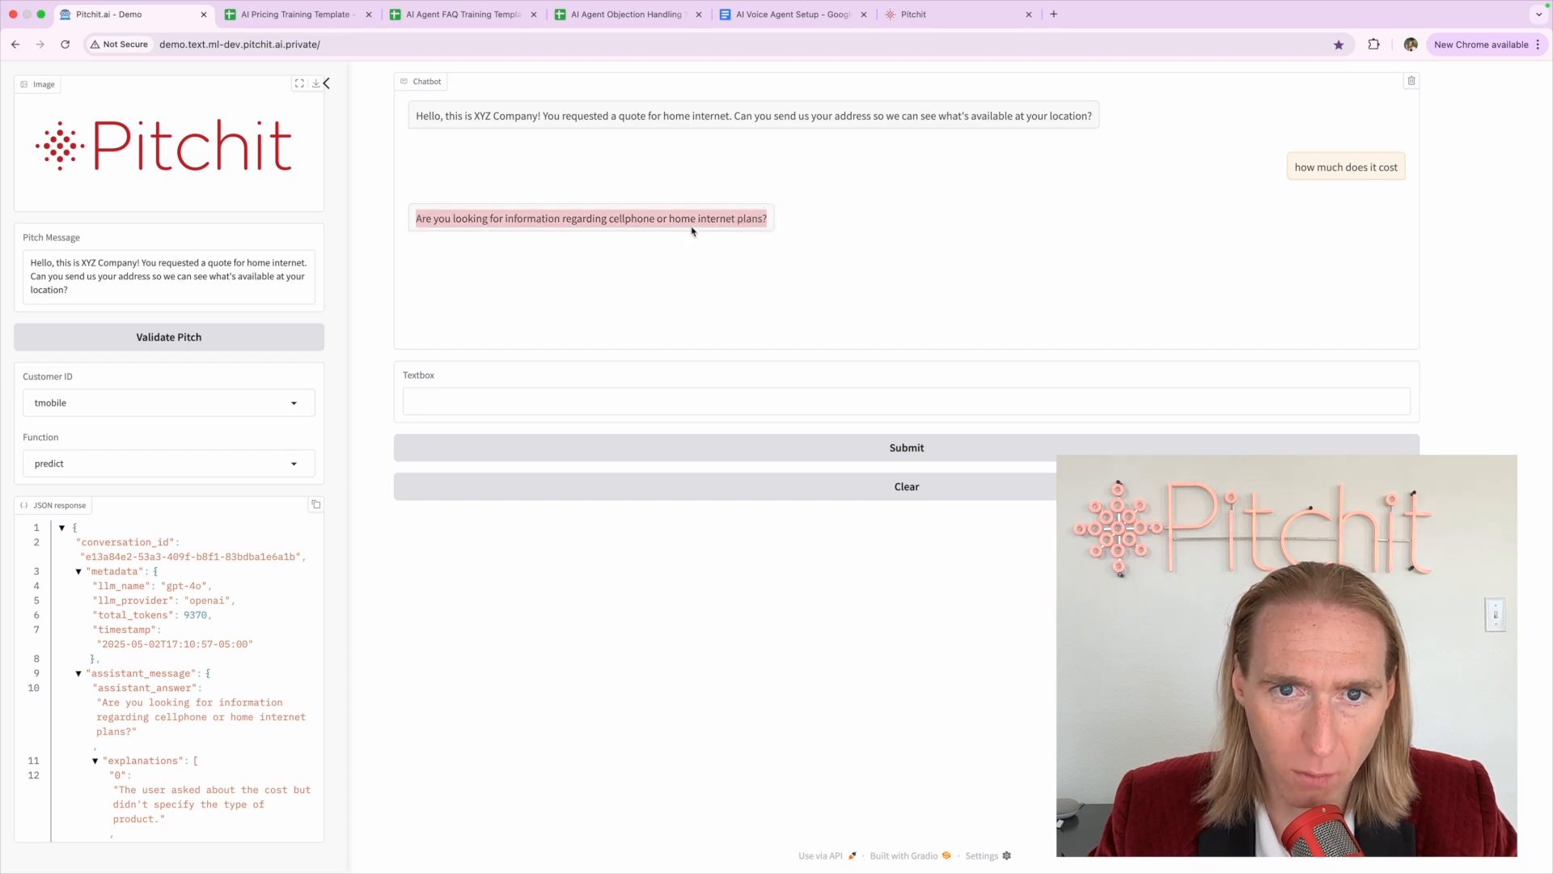
click(673, 395)
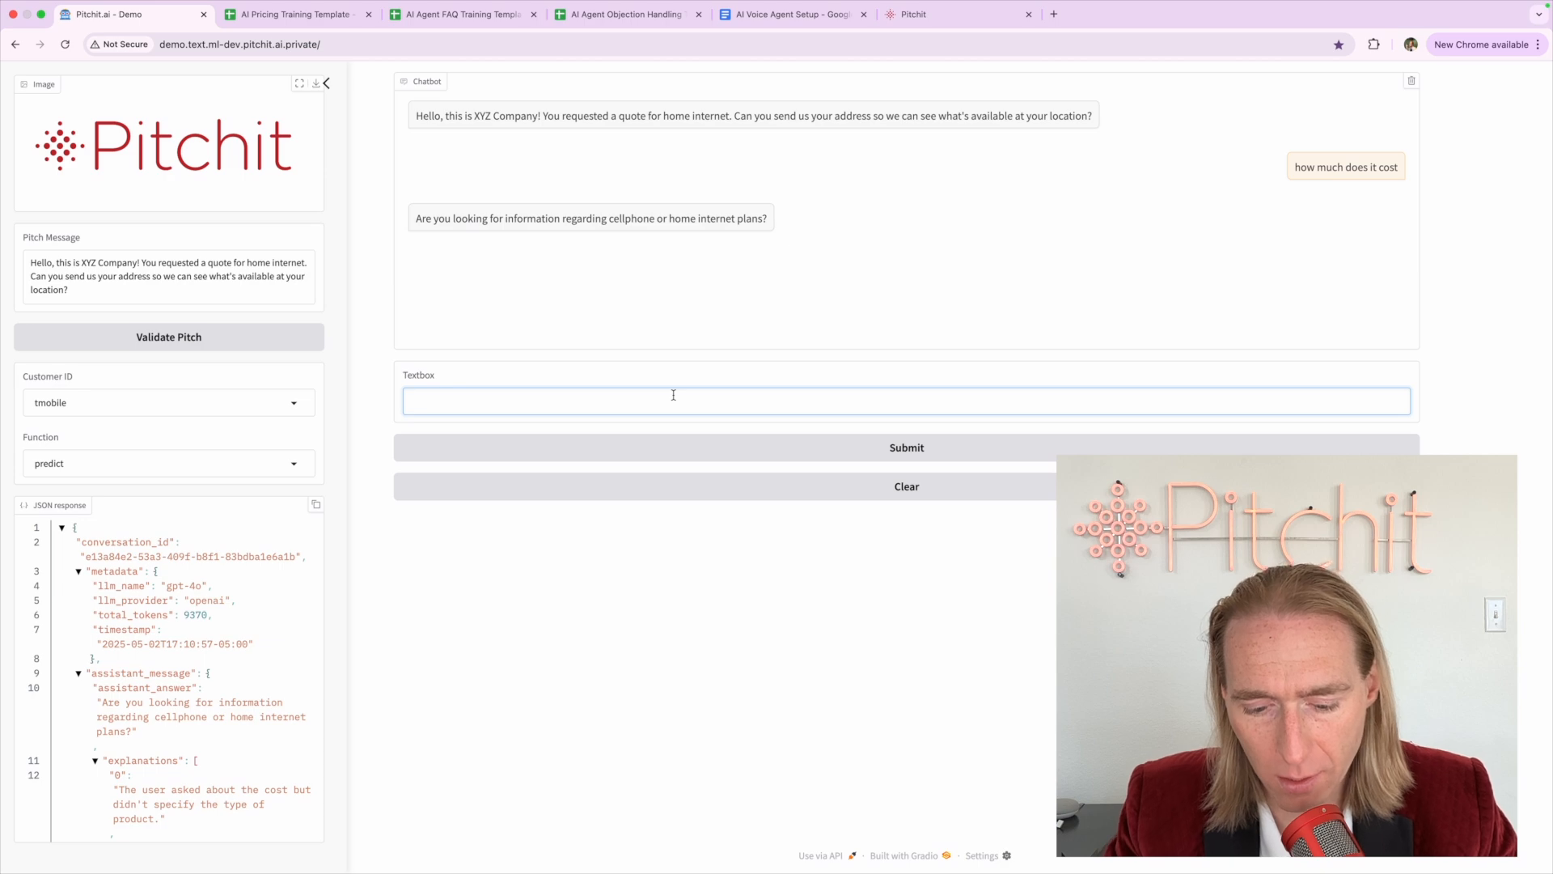
Send 'home internet' to the bot and check the product rows in the pricing sheet
text(home internet)
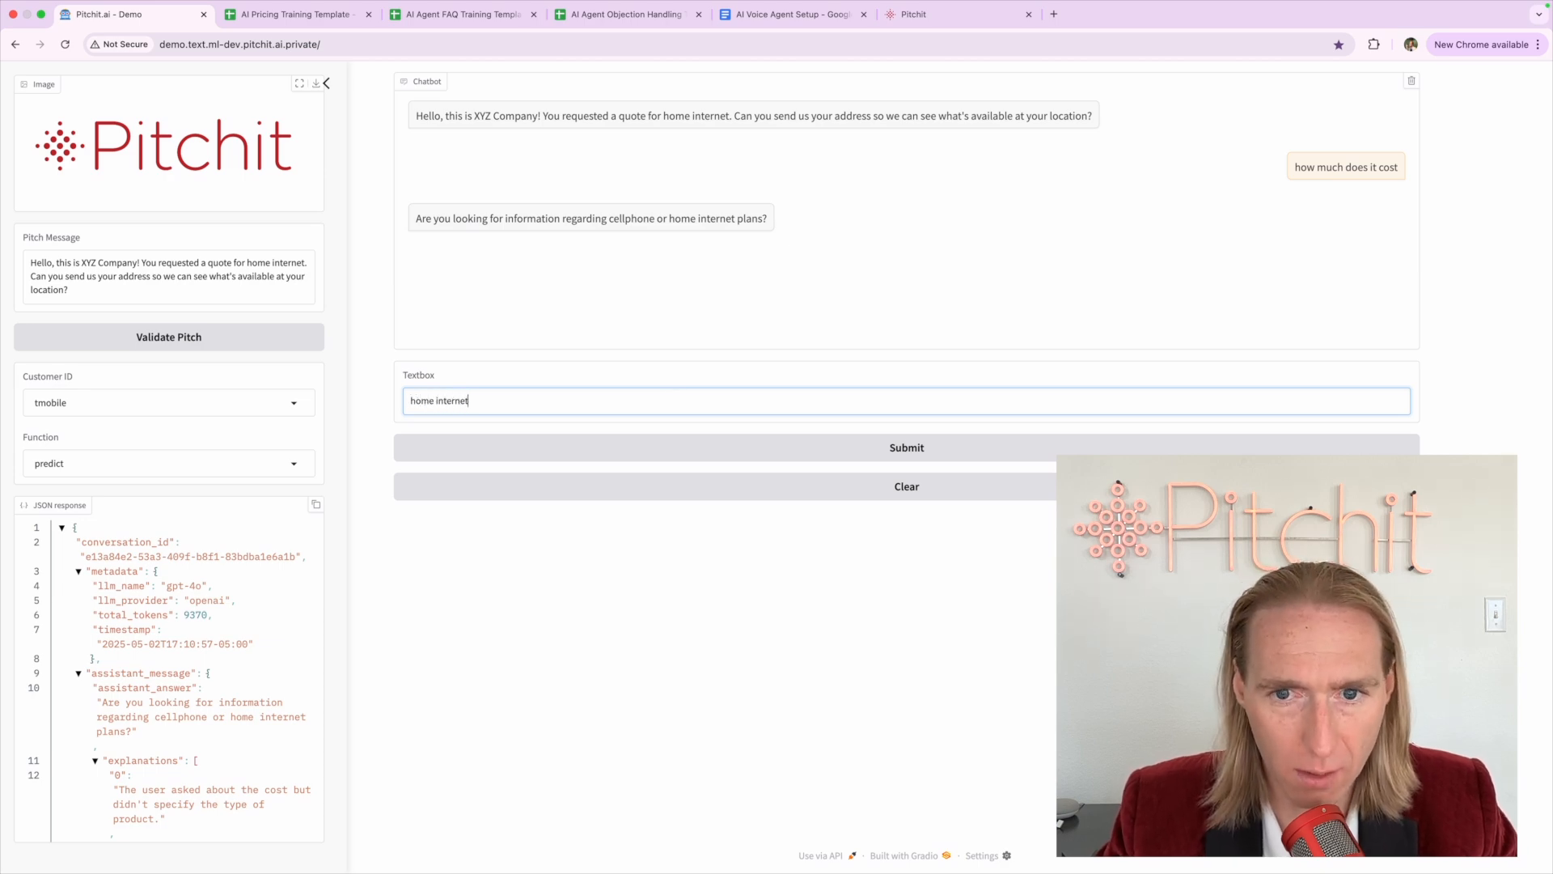
click(842, 450)
click(293, 14)
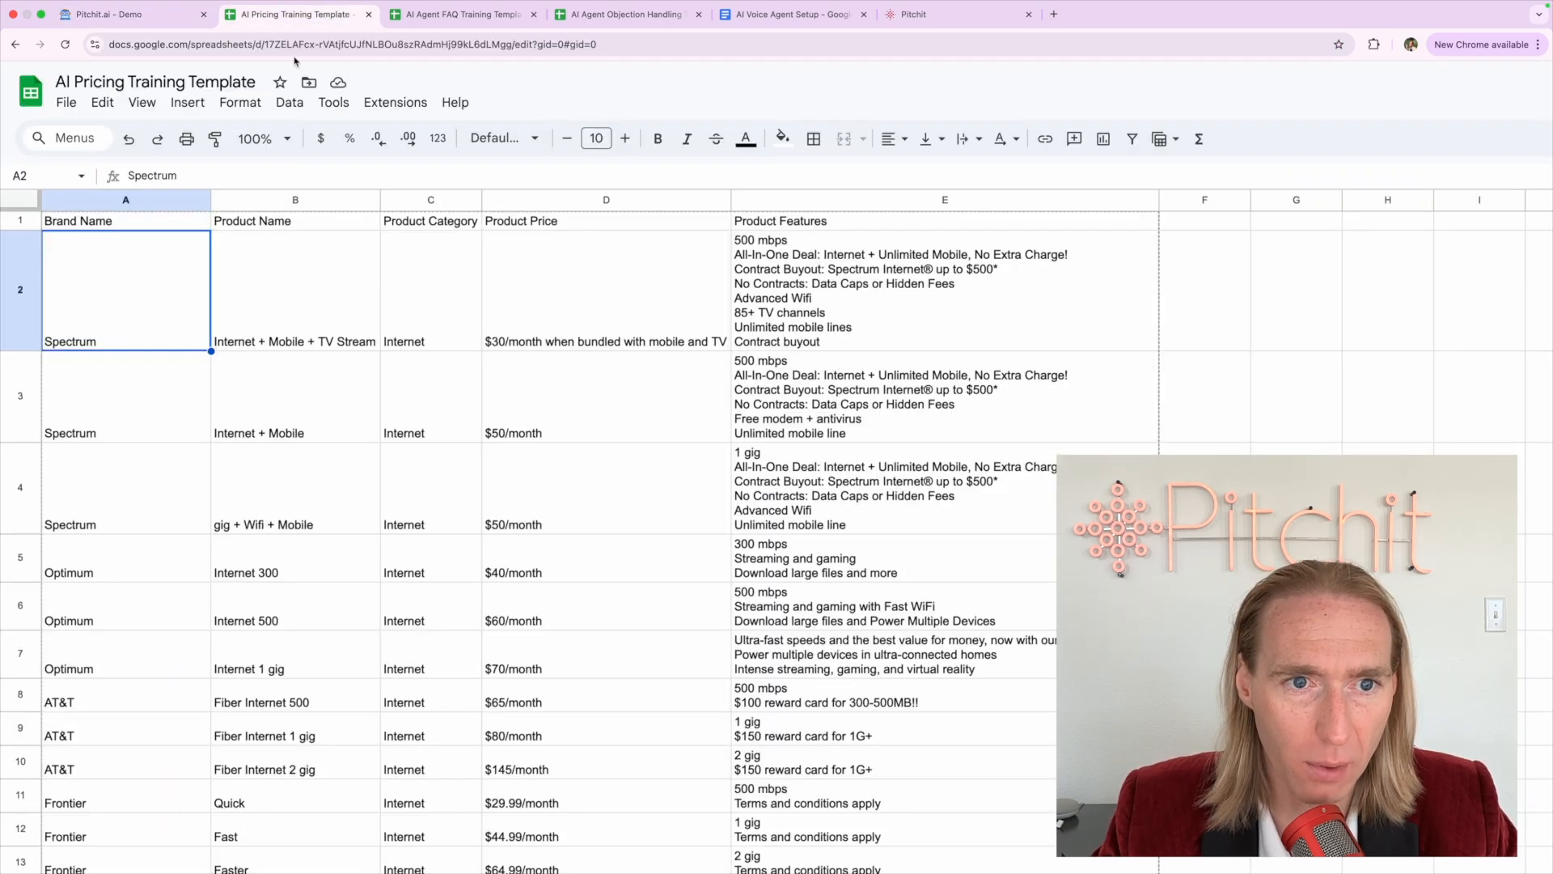
click(240, 477)
click(122, 14)
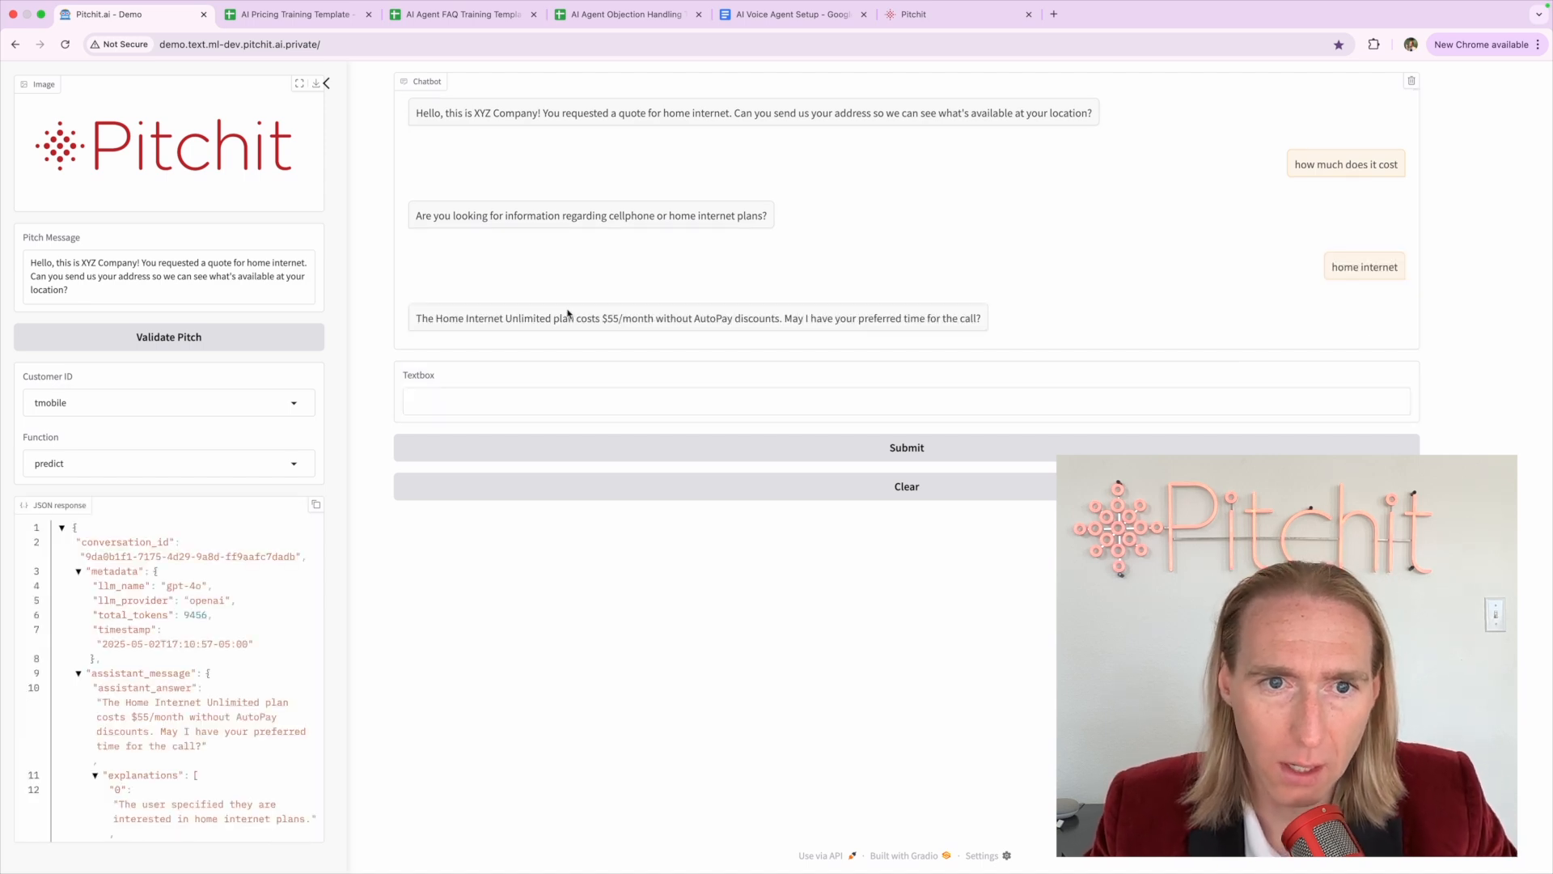
Review the bot's Home Internet Unlimited $55/month reply and its preferred call time question
drag(415, 318, 785, 318)
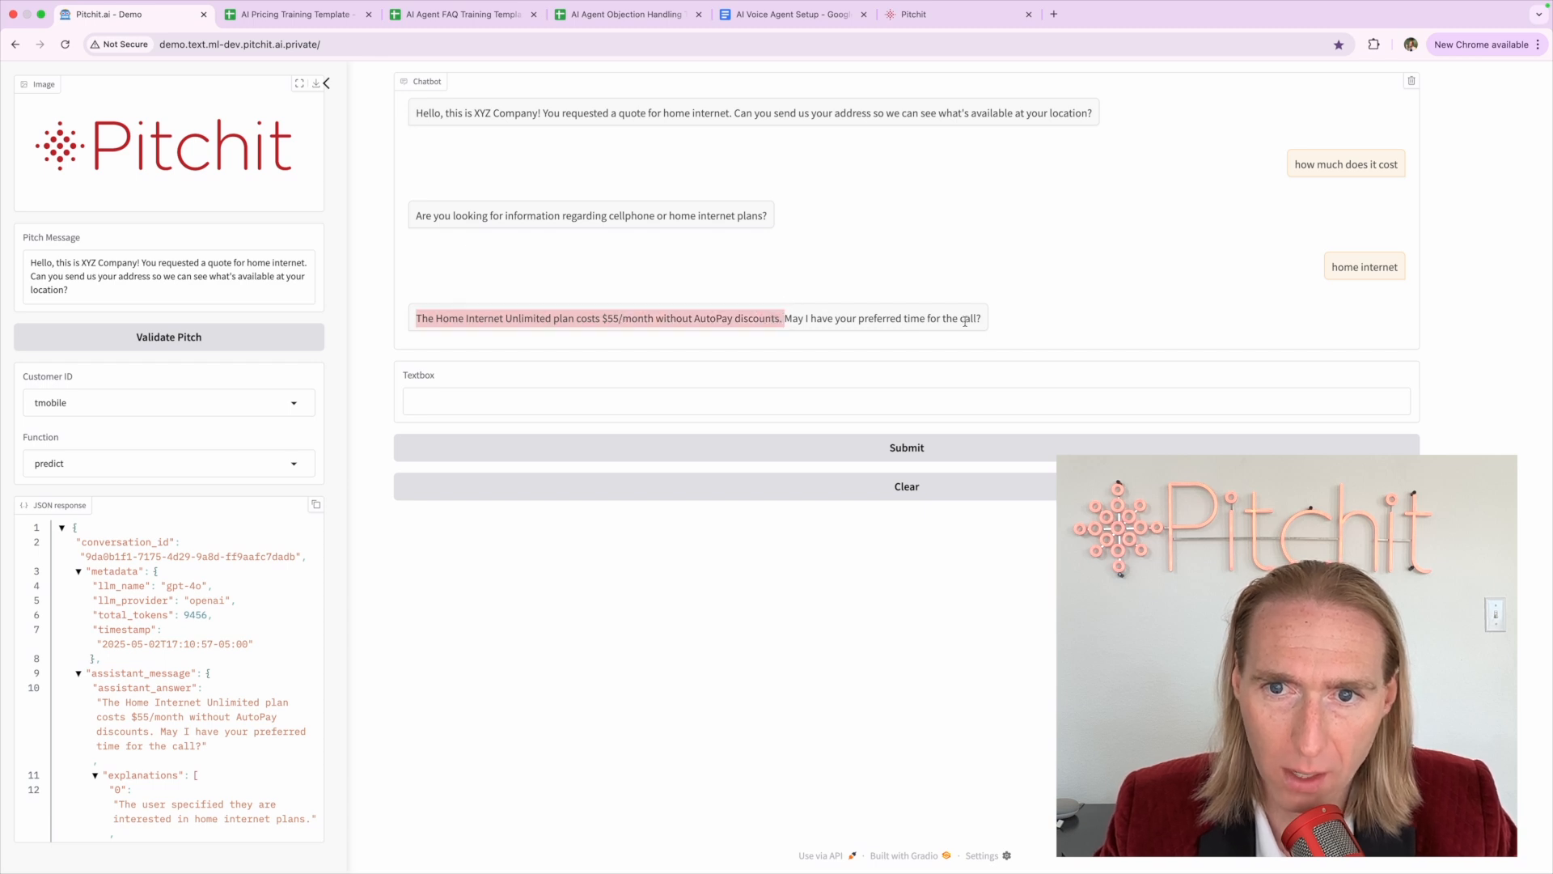
drag(980, 316, 787, 319)
click(789, 320)
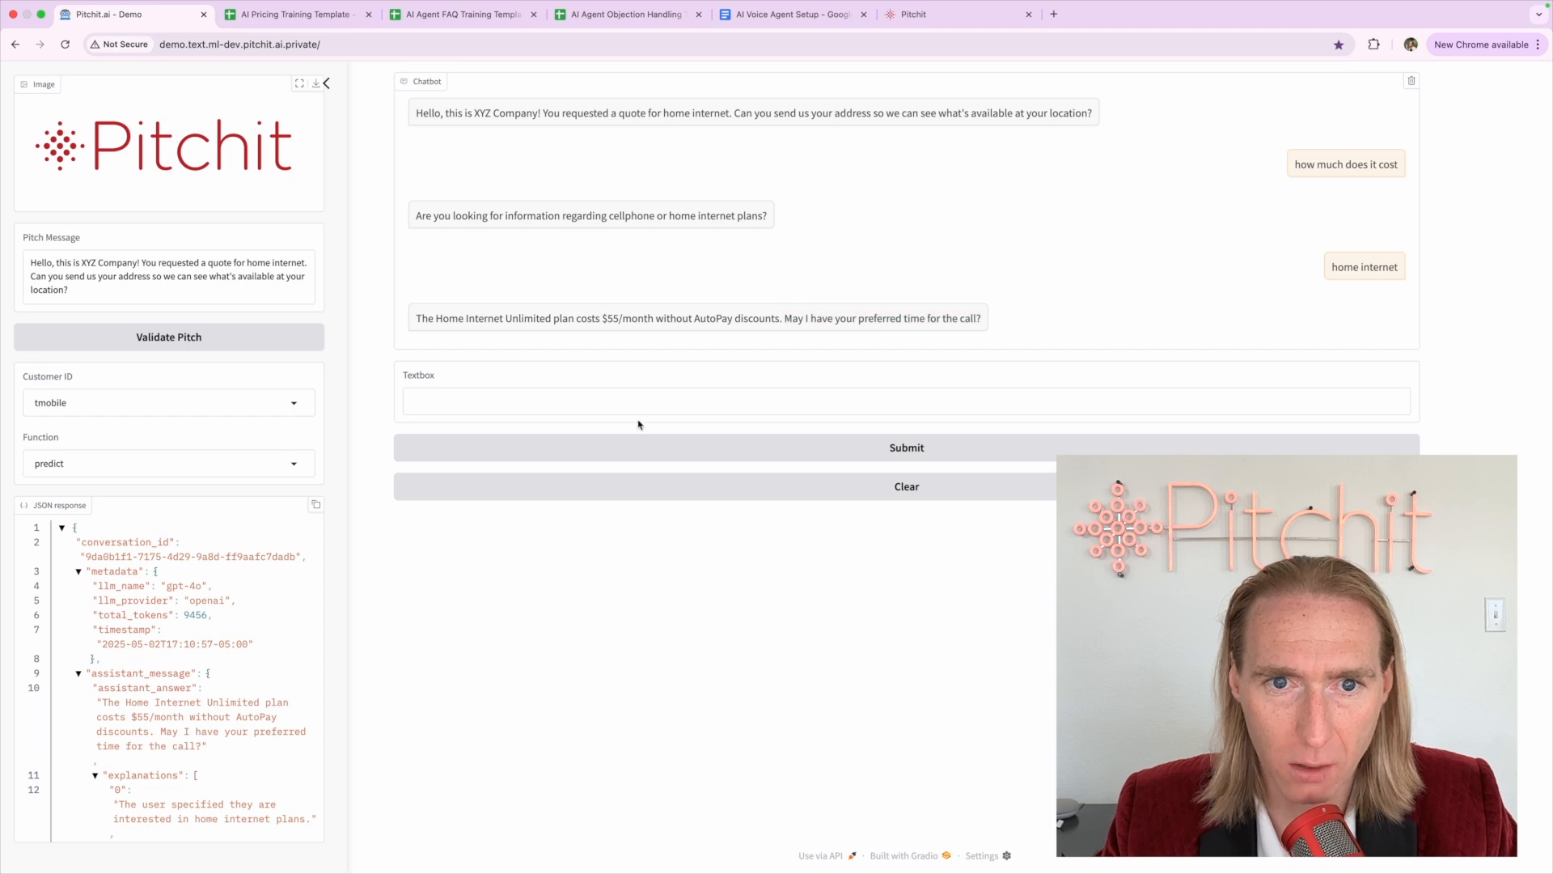
click(636, 394)
triple_click(559, 317)
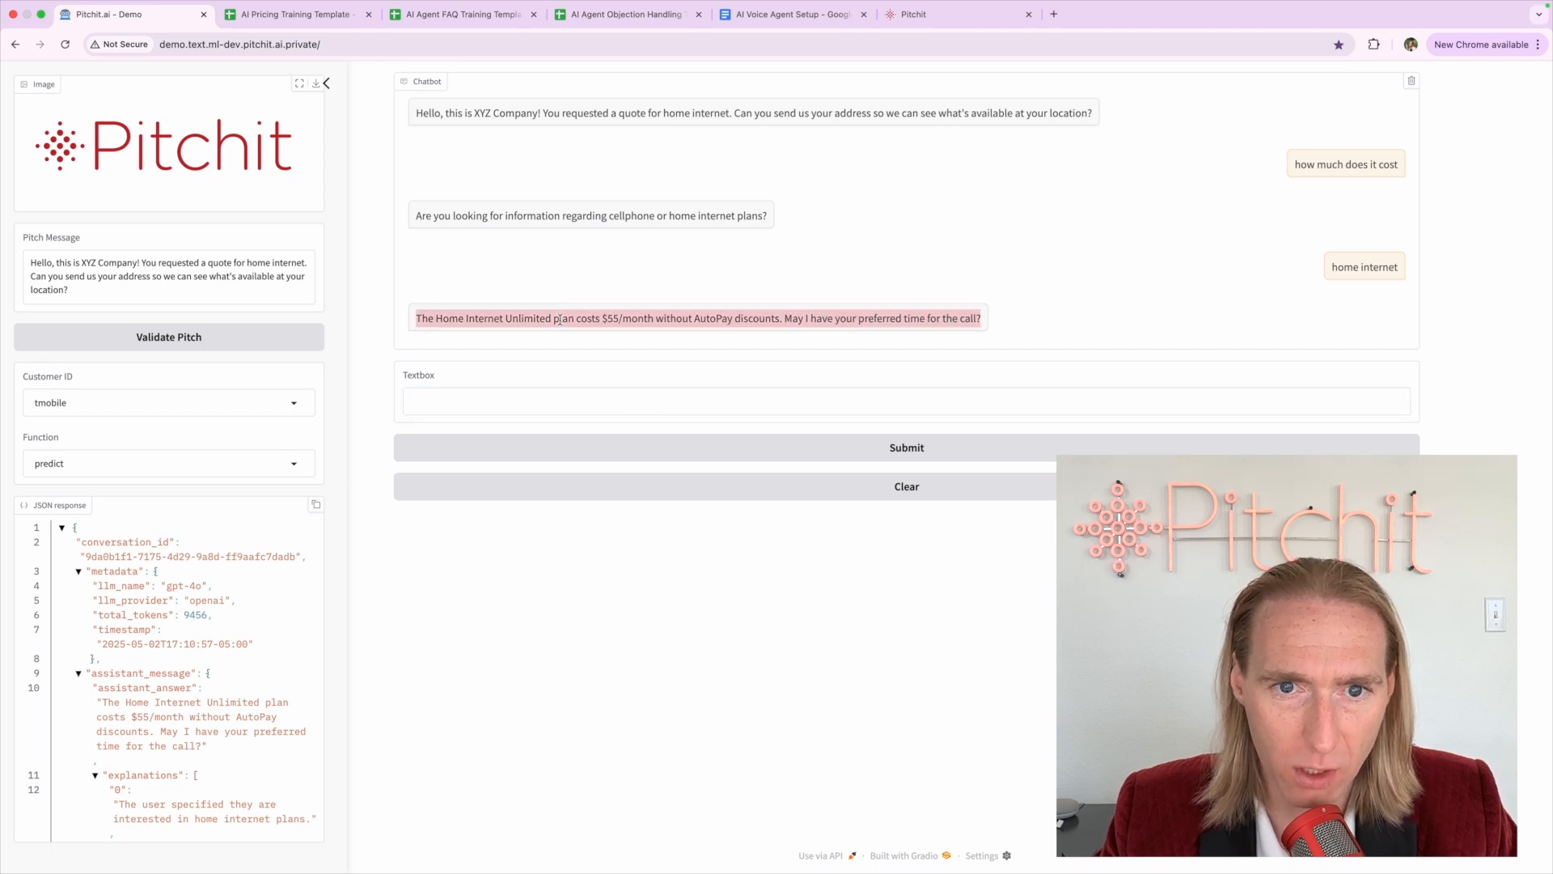
click(559, 319)
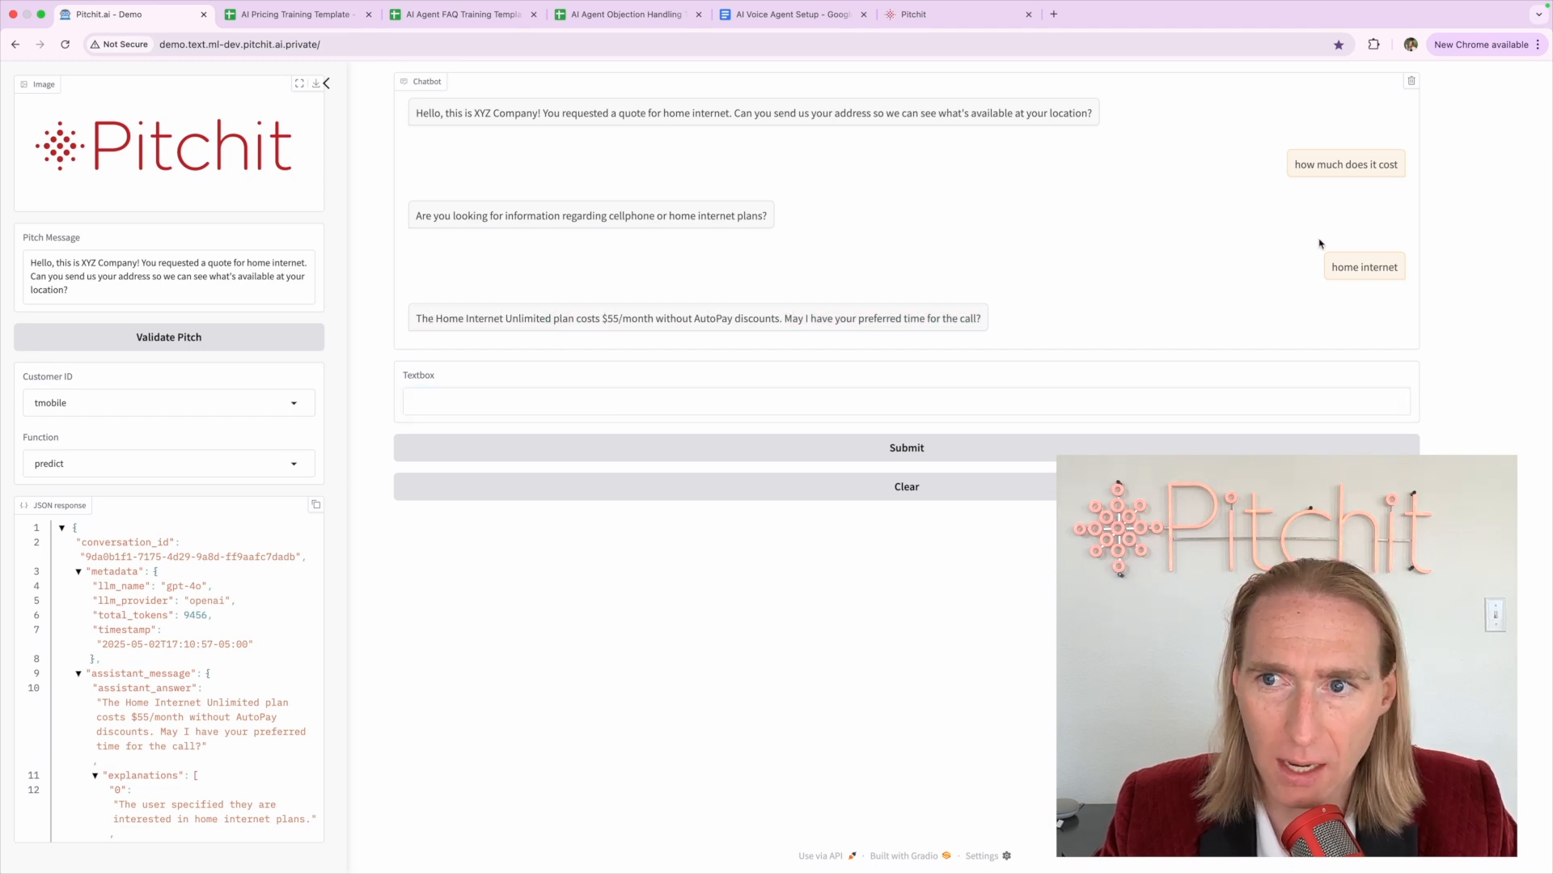
double_click(612, 215)
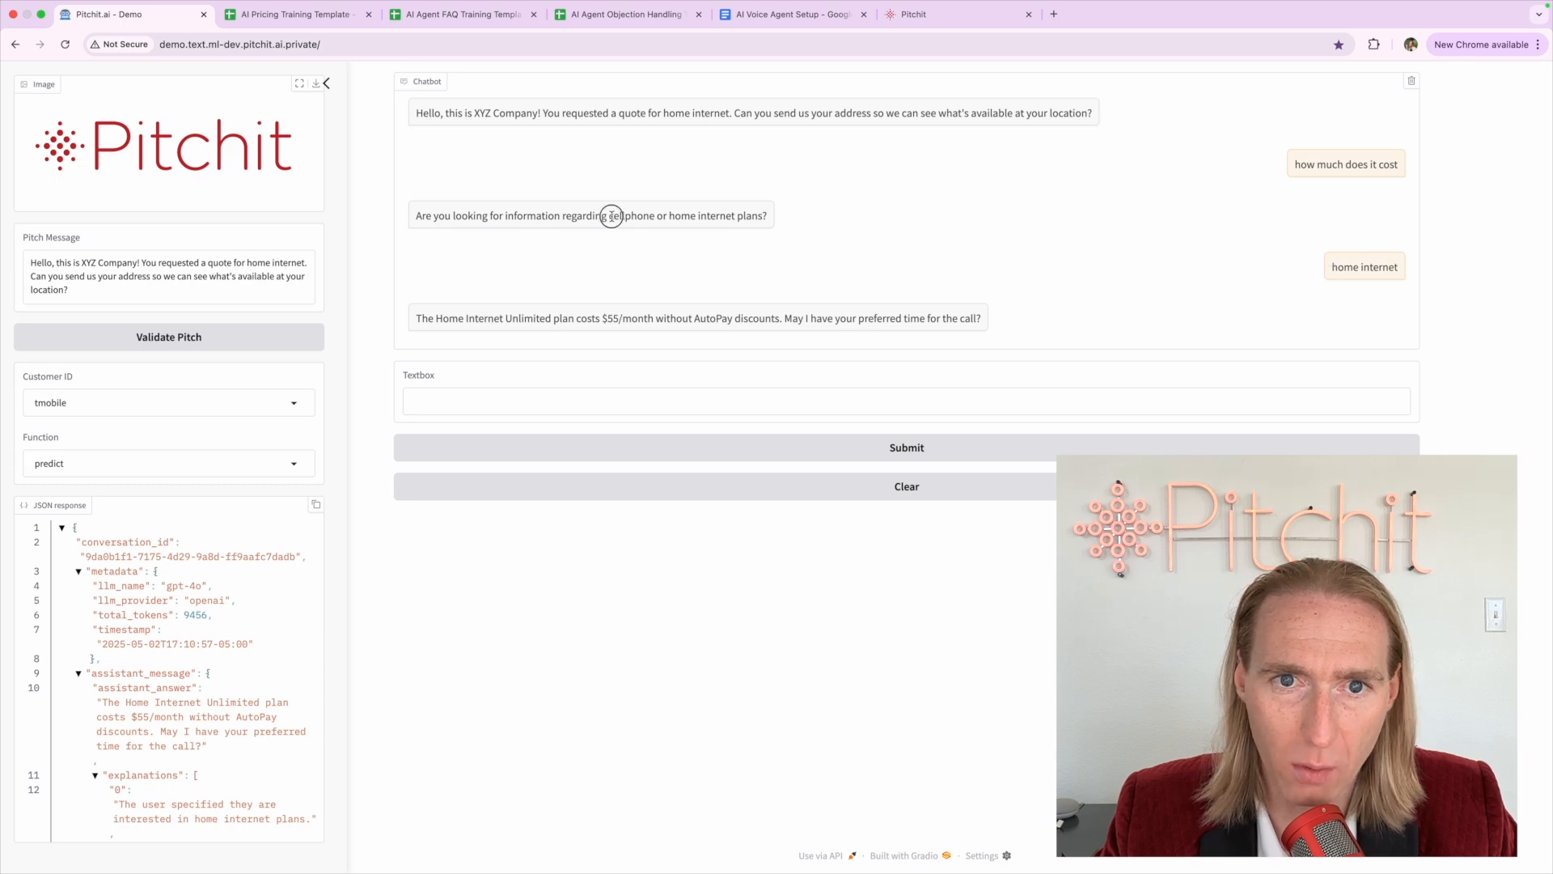
click(697, 215)
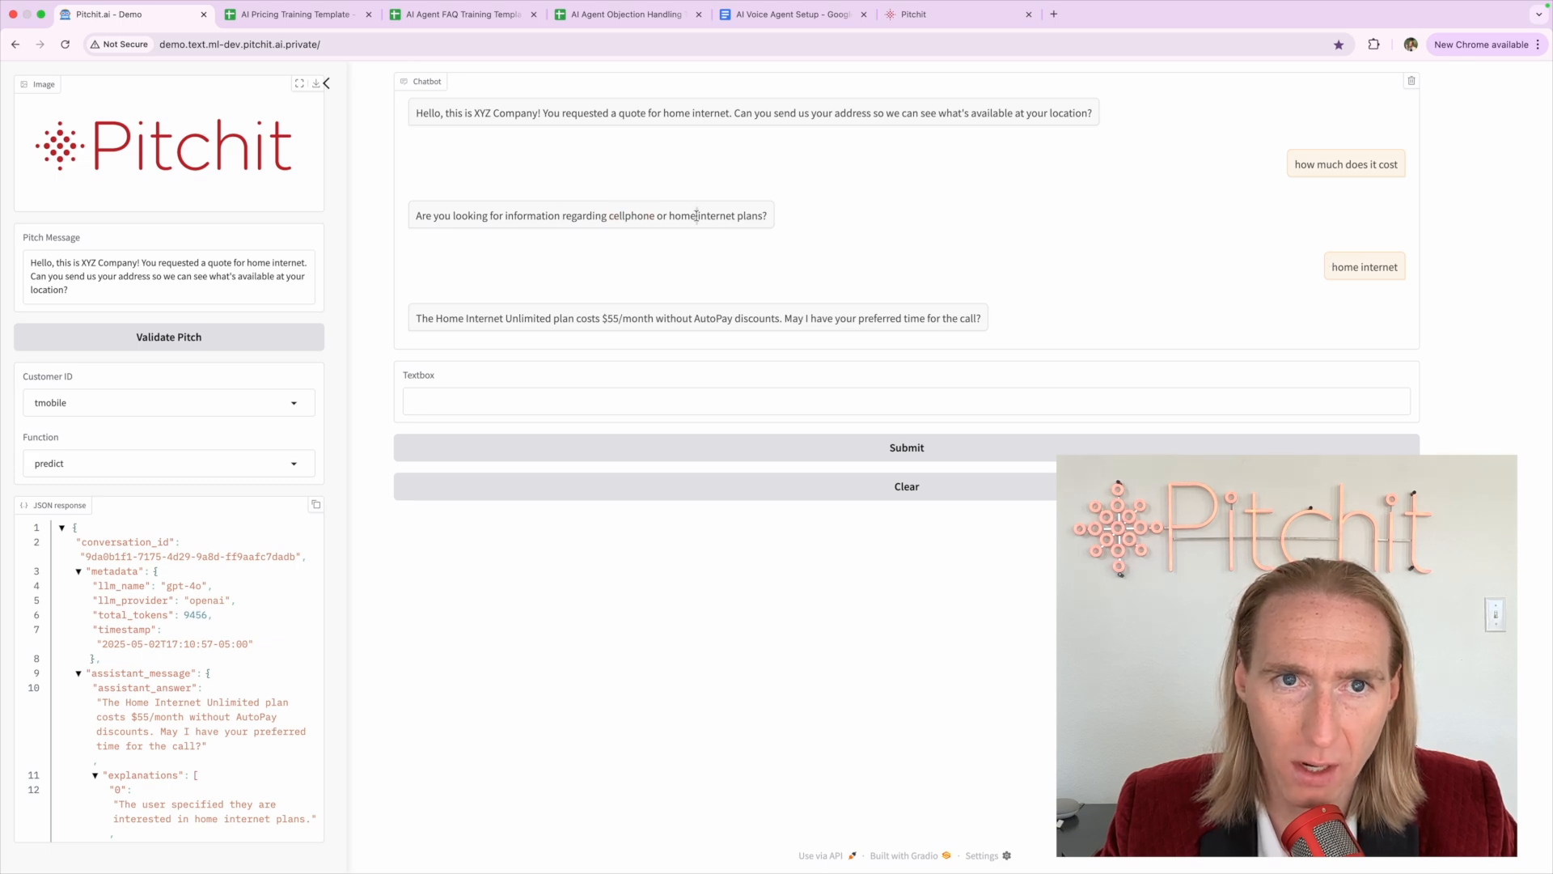
Compare against the pricing sheet's Product Category column, then discard a half-written 'tomo' message
click(310, 15)
click(415, 194)
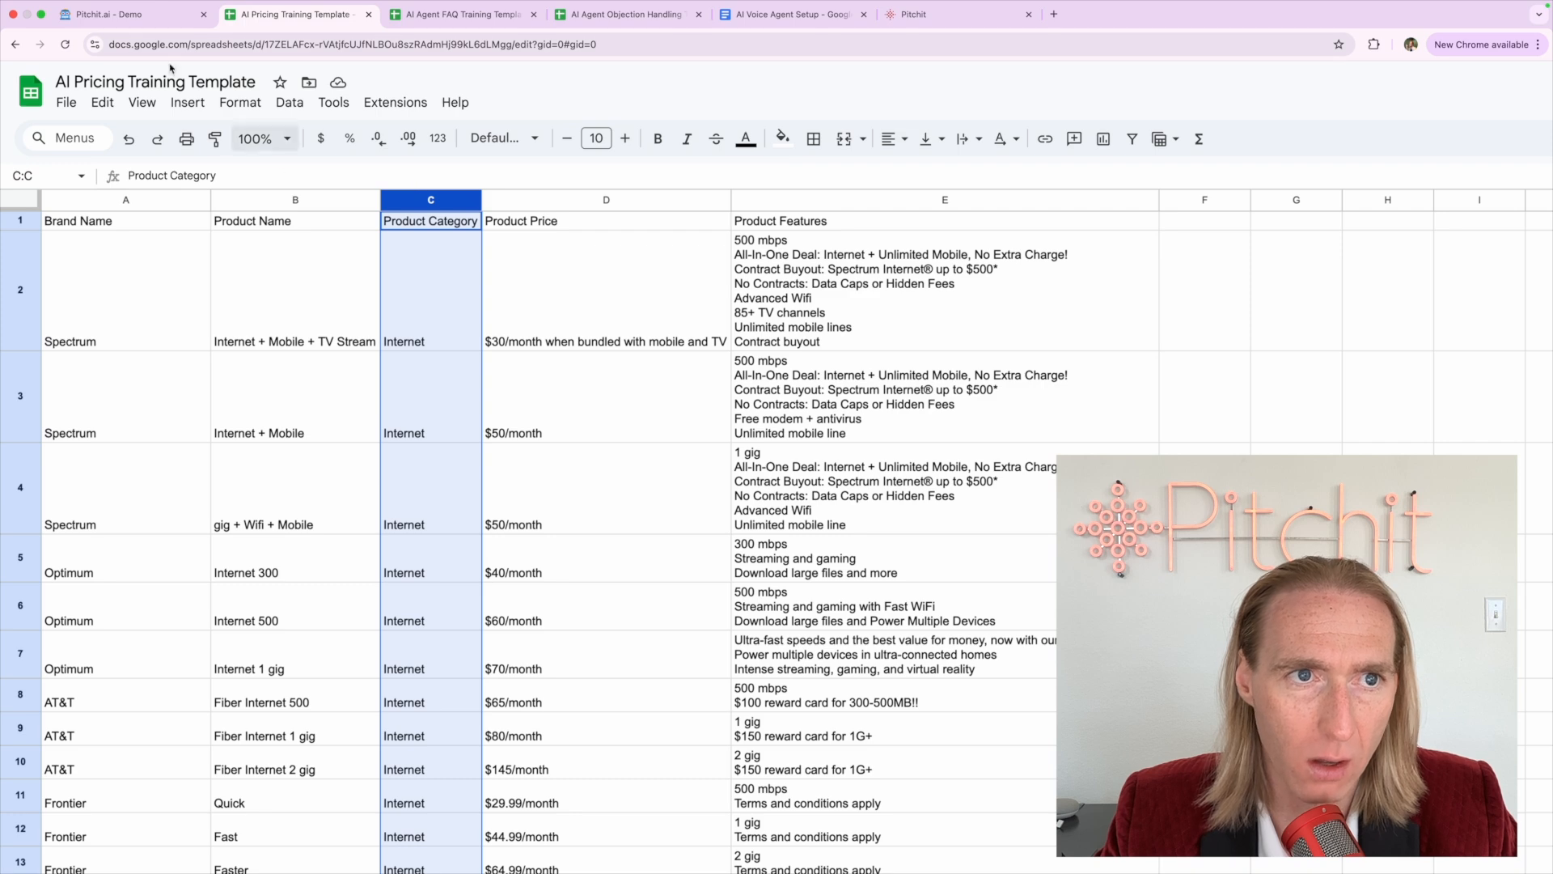
click(125, 14)
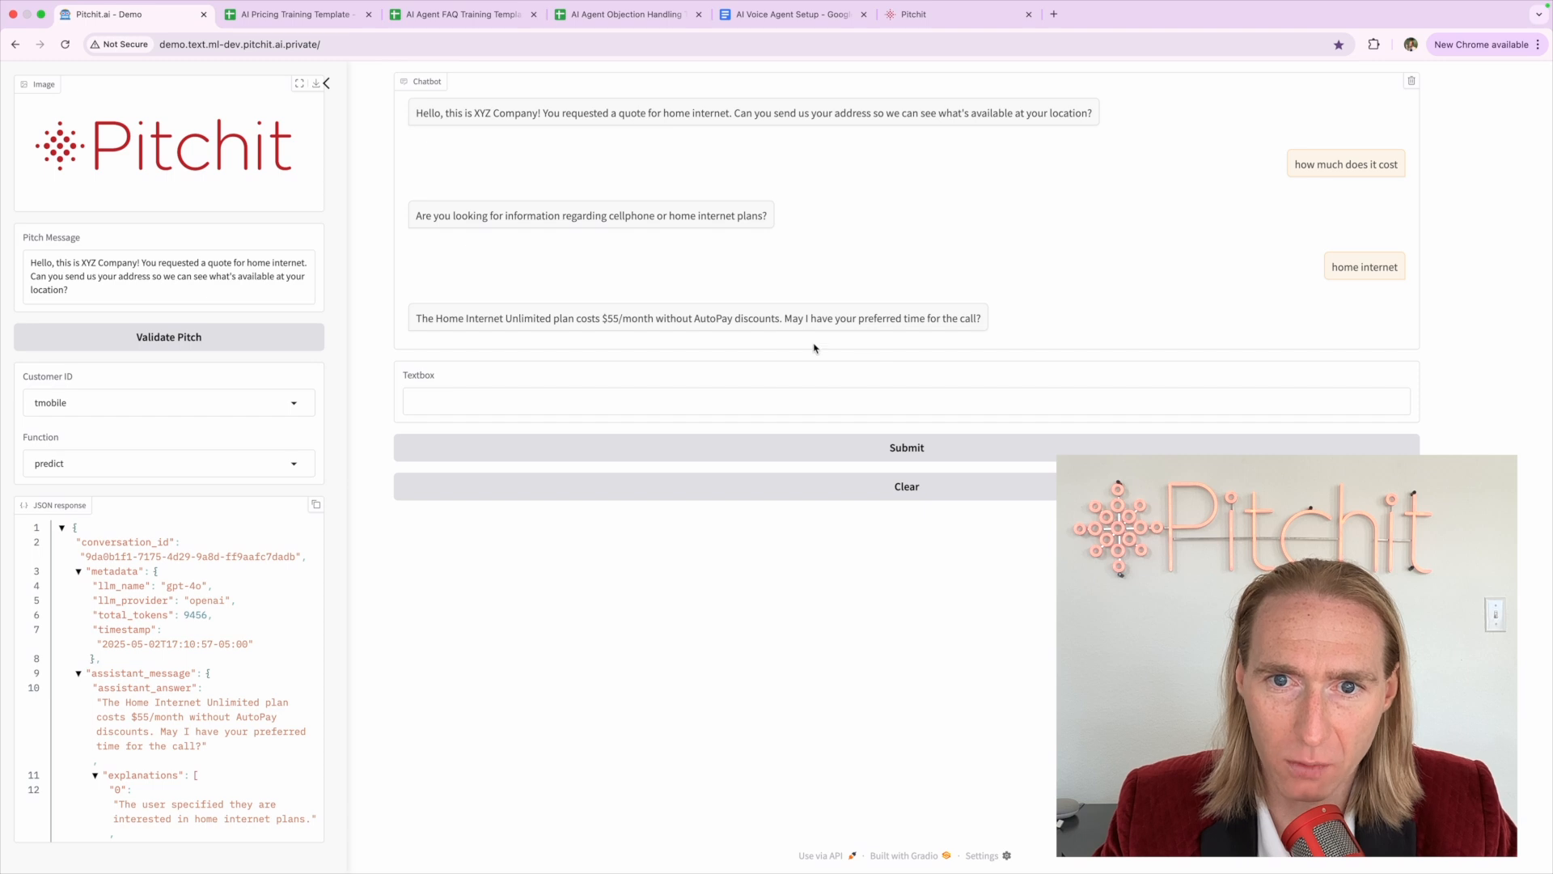
click(783, 392)
text(tomo)
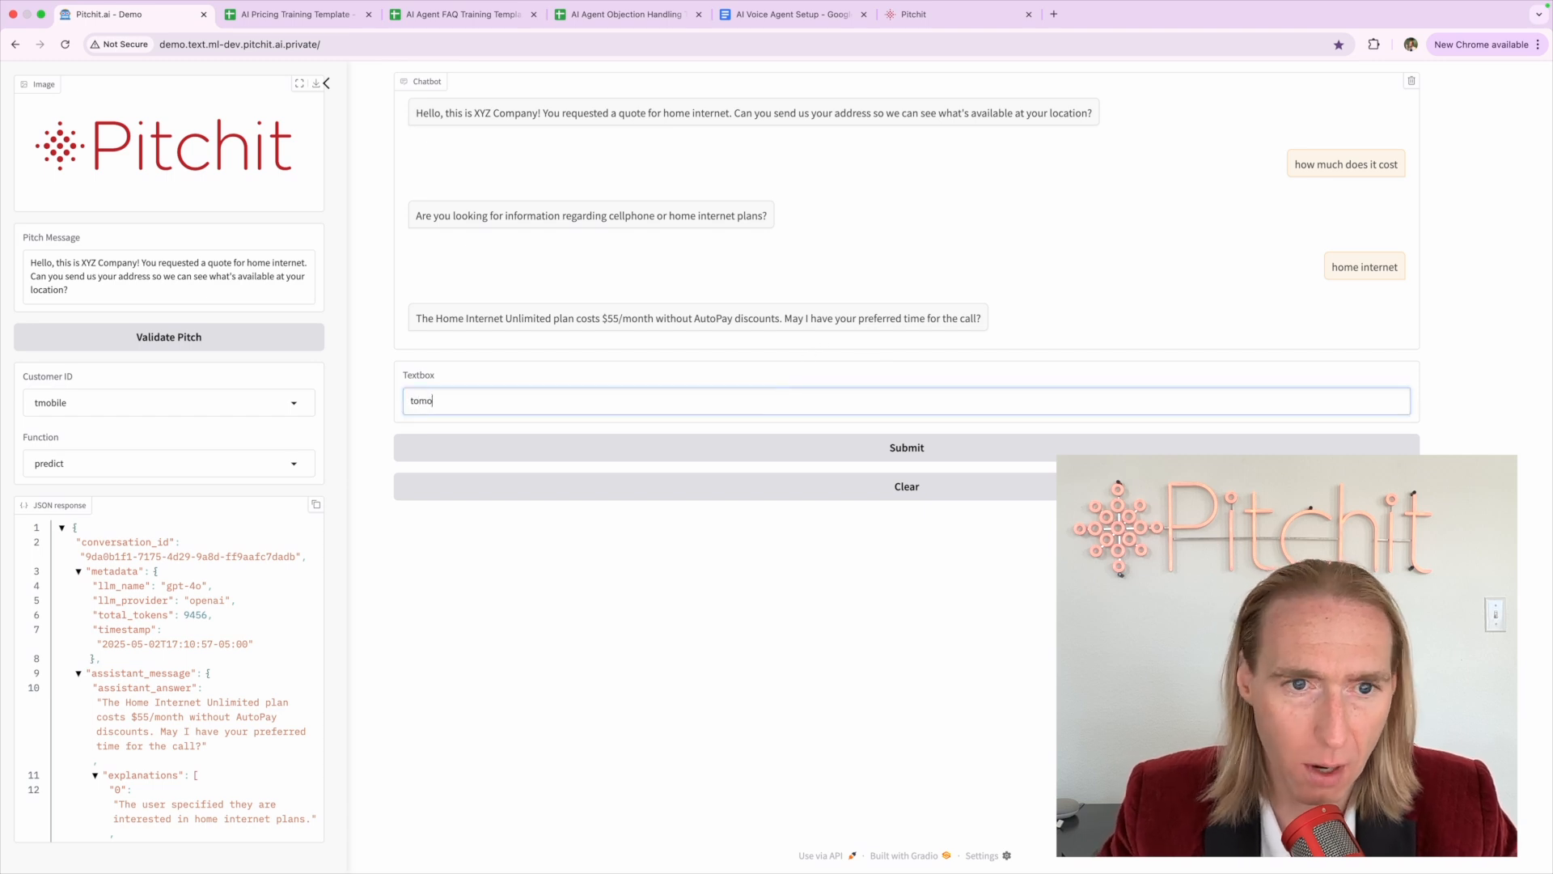
key(BackSpace)
key(BackSpace)
key(BackSpace)
key(BackSpace)
key(BackSpace)
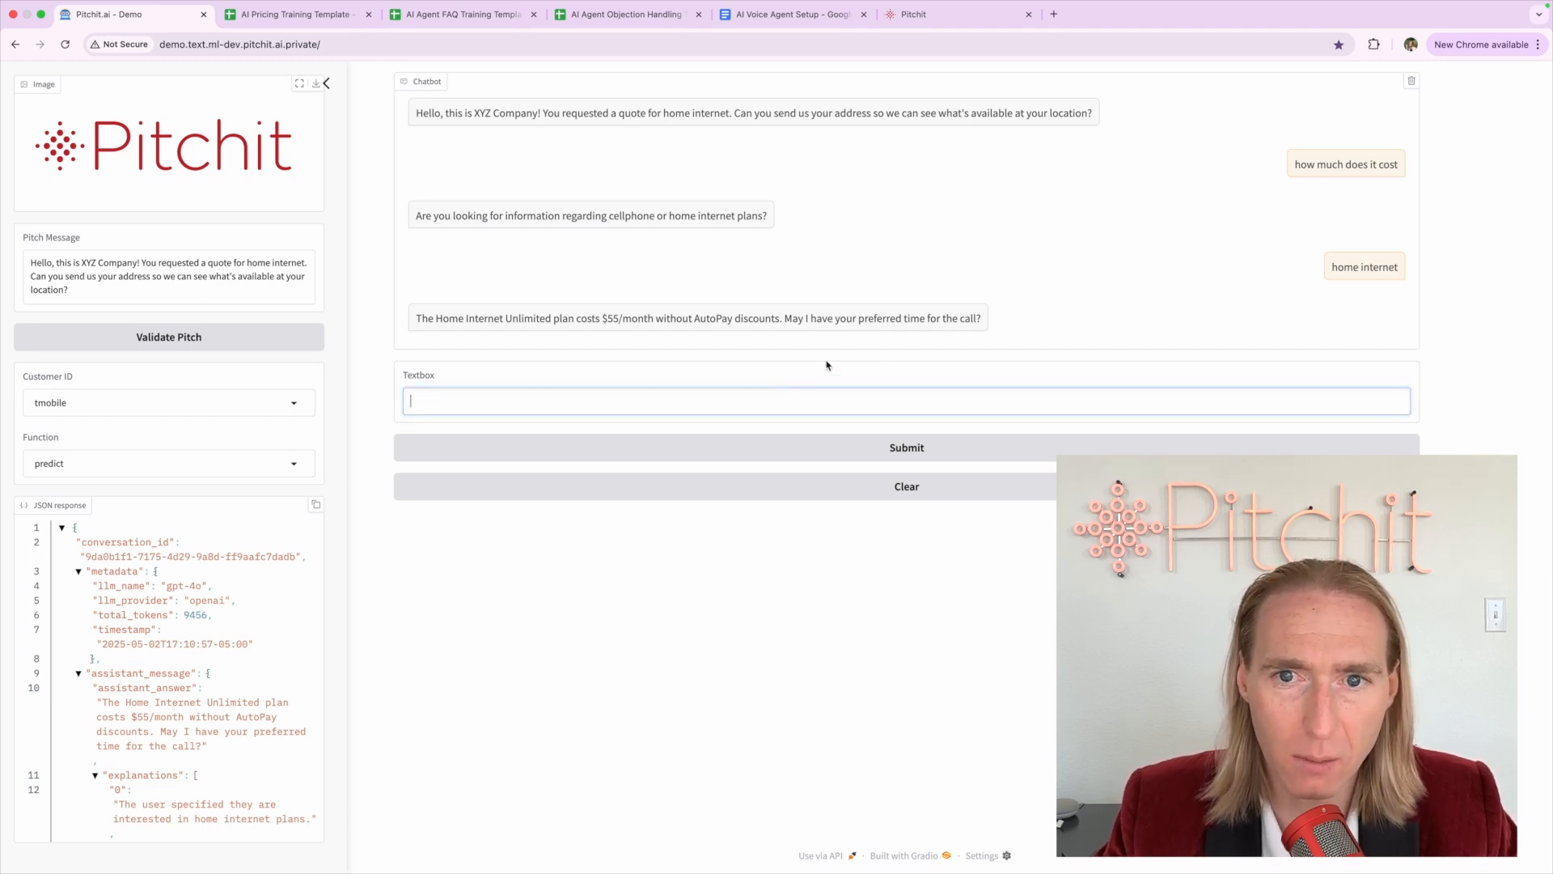
click(895, 264)
Clear the chat and send 'call me tomorrow' in the fresh conversation
click(909, 499)
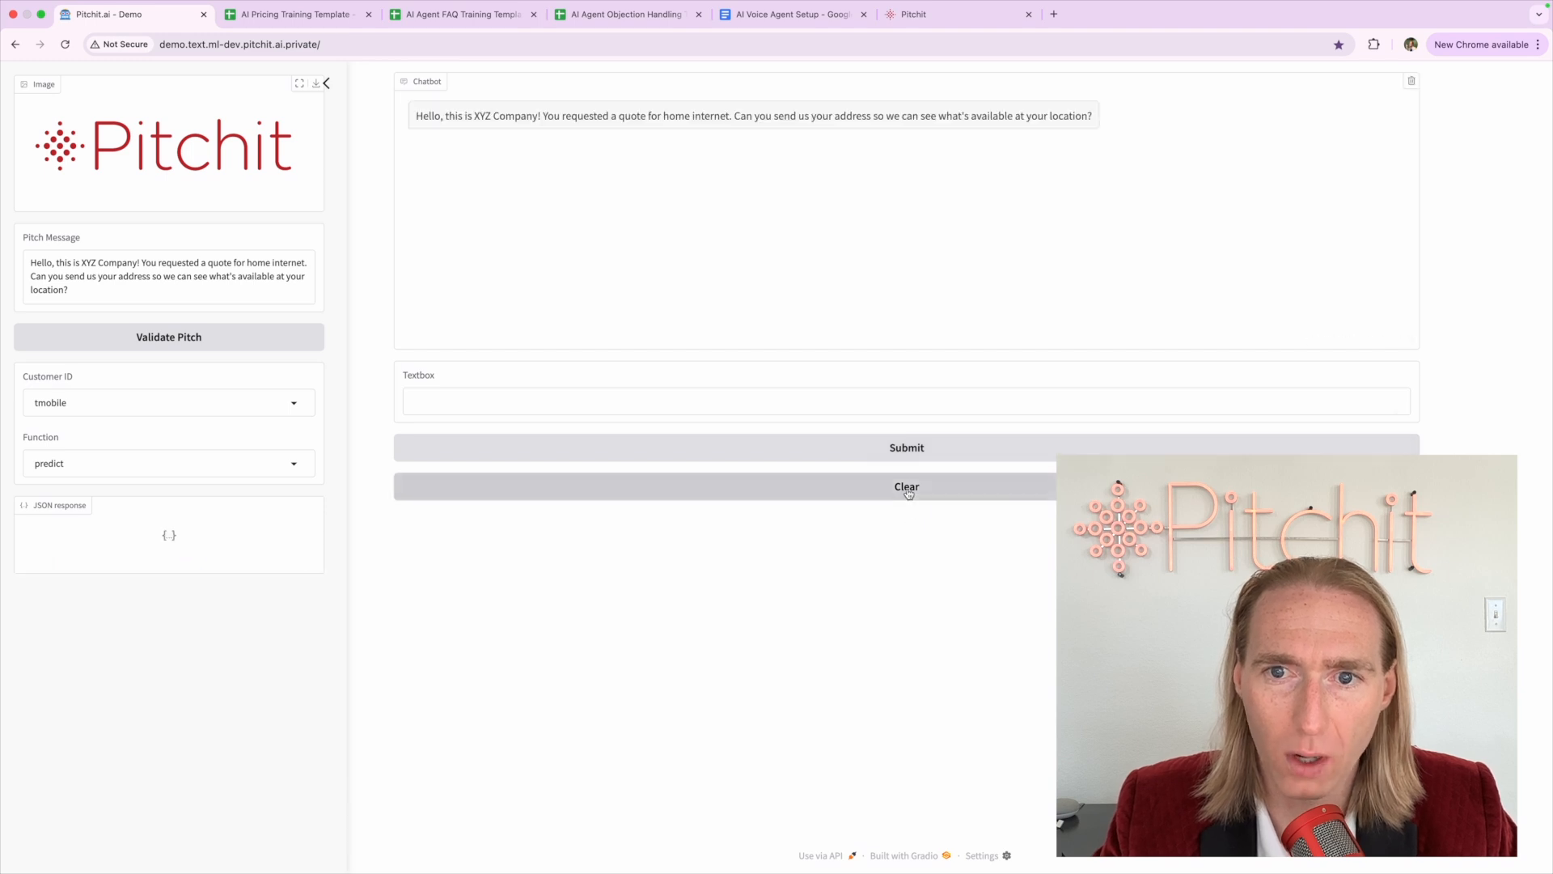
click(648, 401)
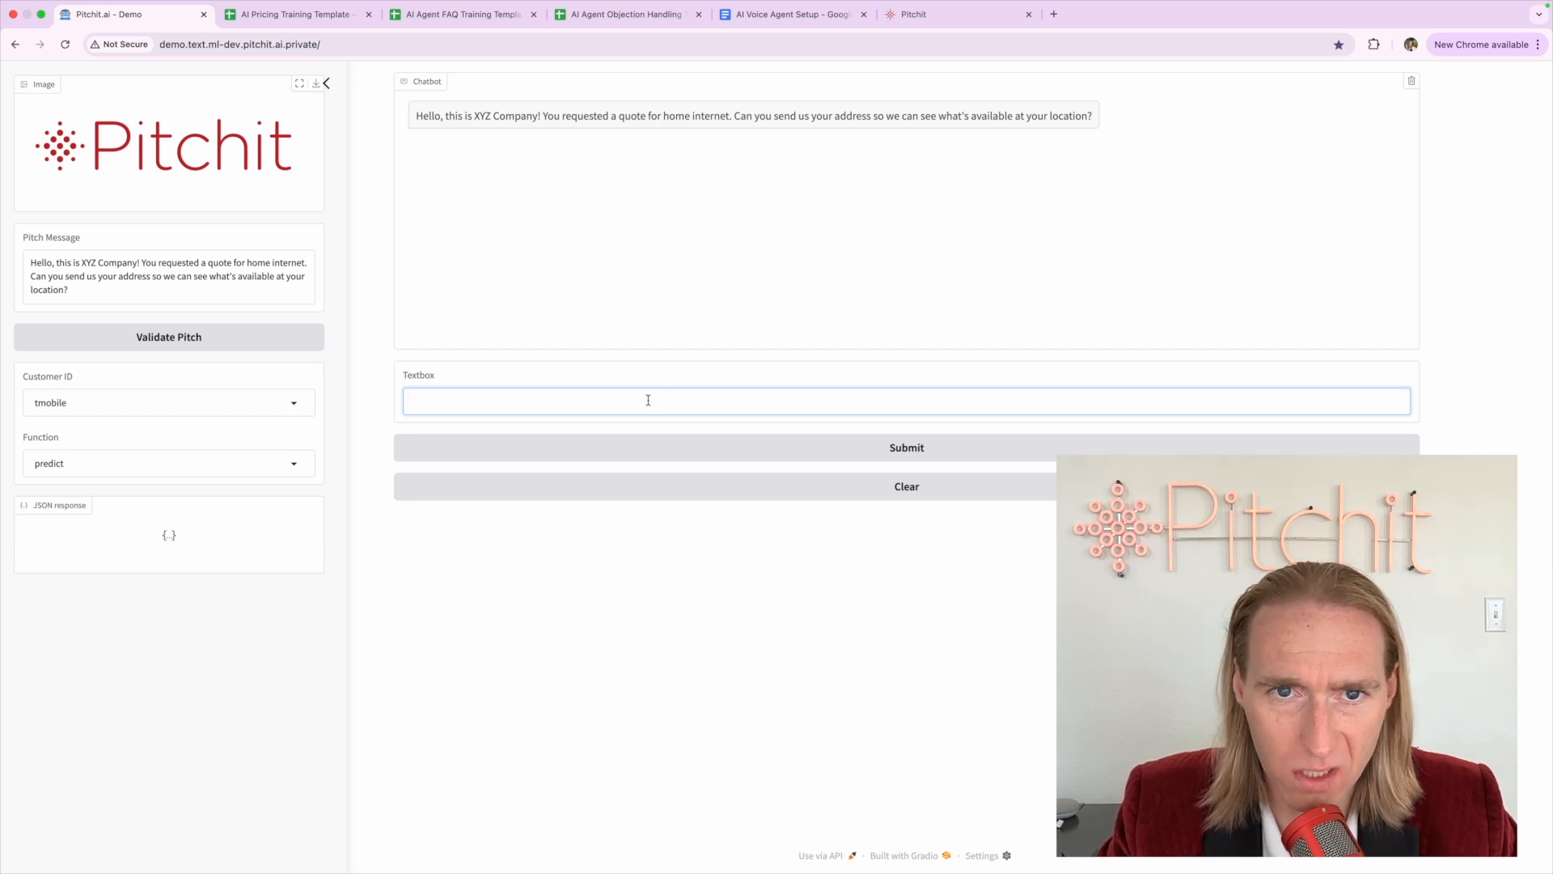
text(call me tomorrow)
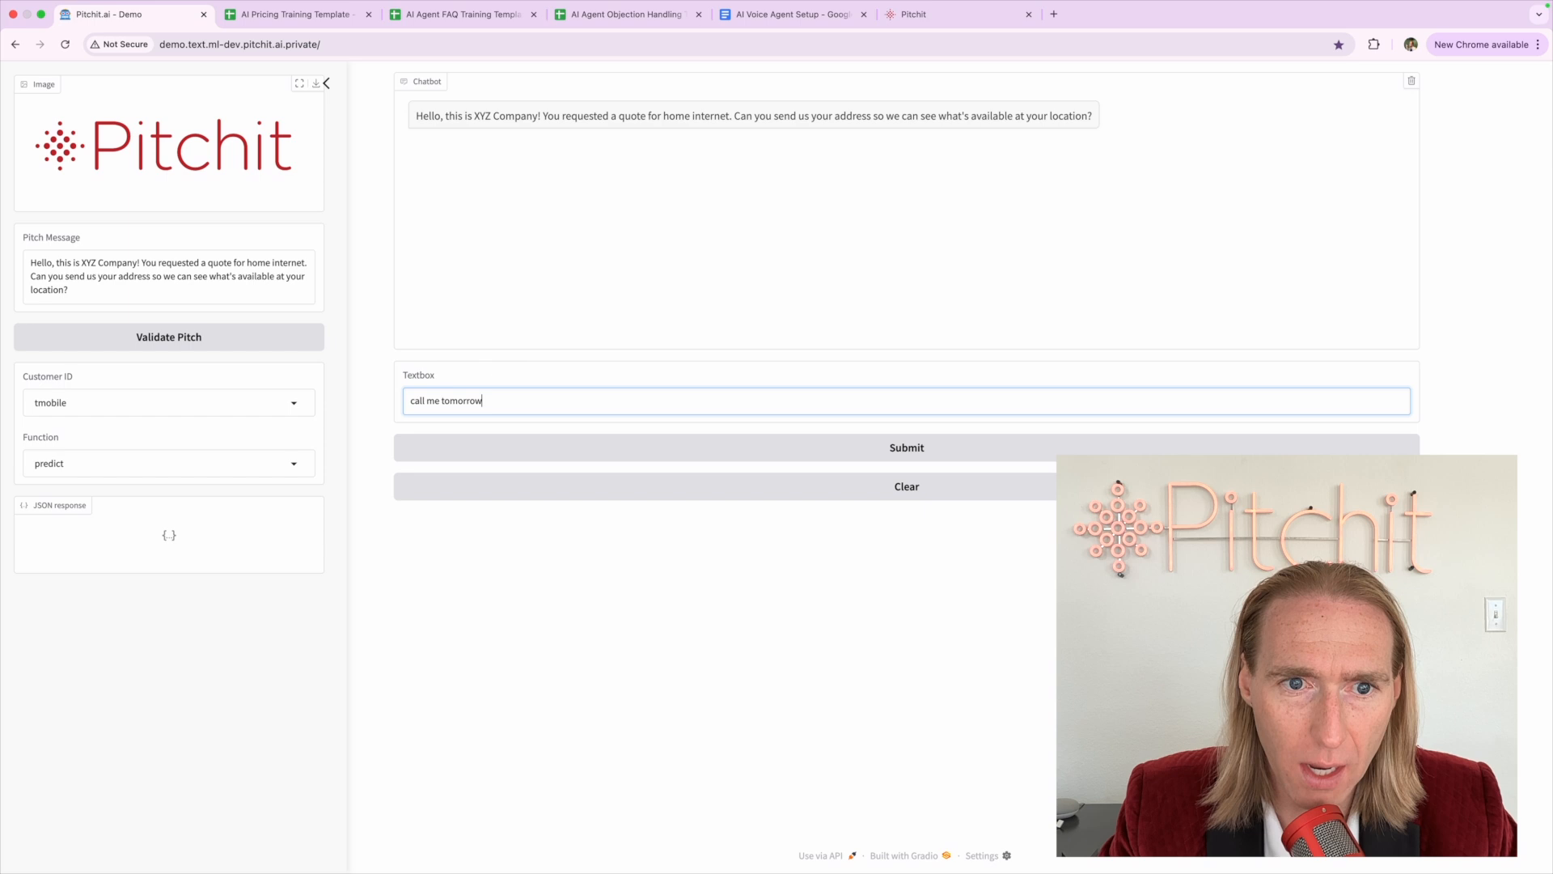
triple_click(755, 116)
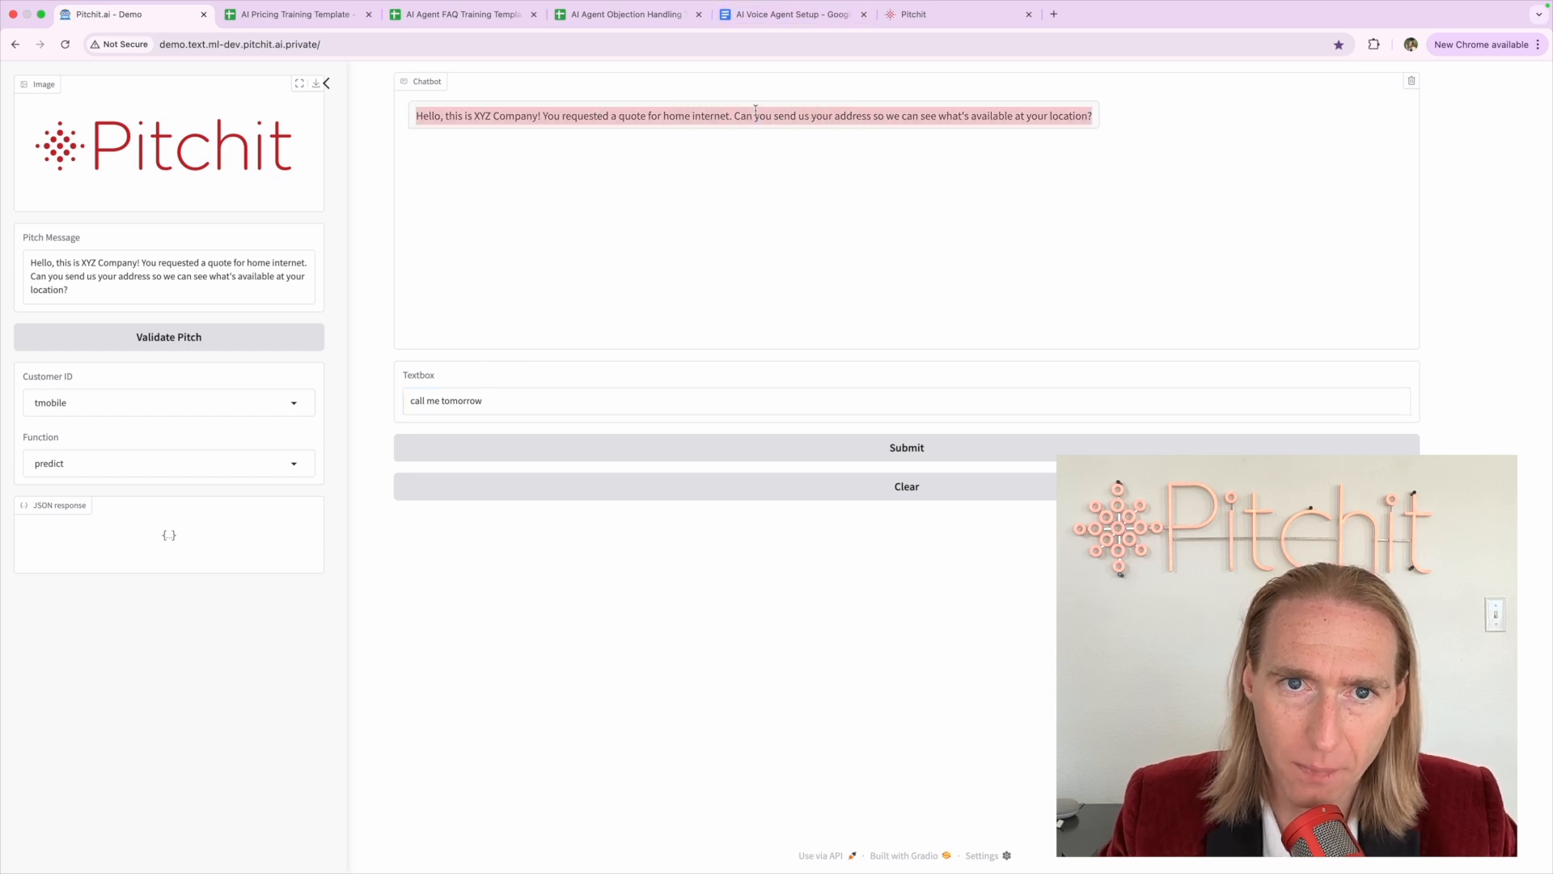
click(755, 111)
click(598, 401)
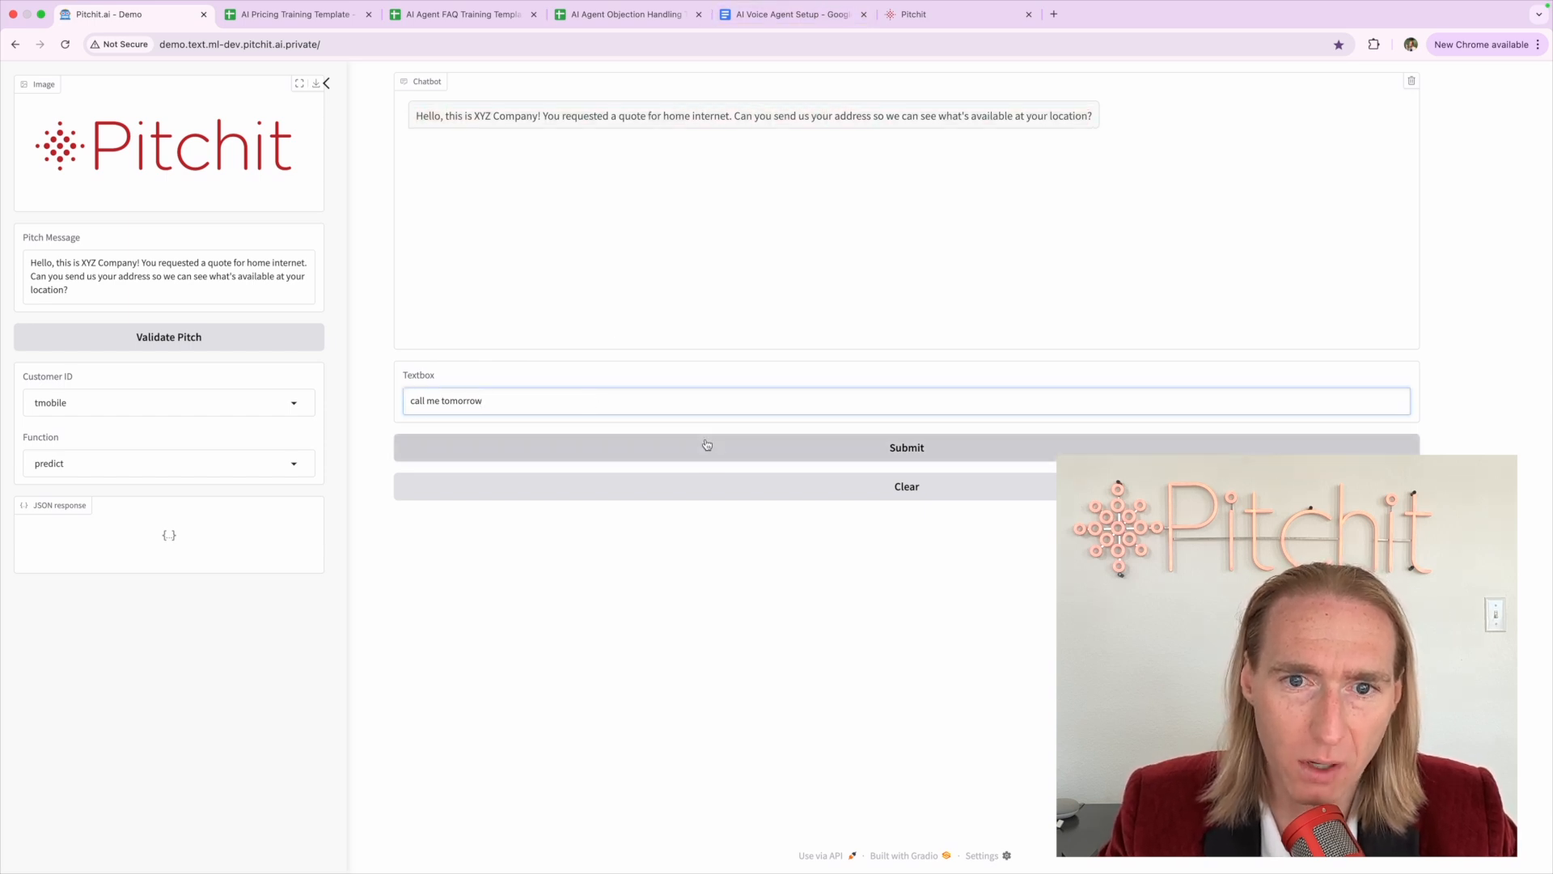
click(706, 444)
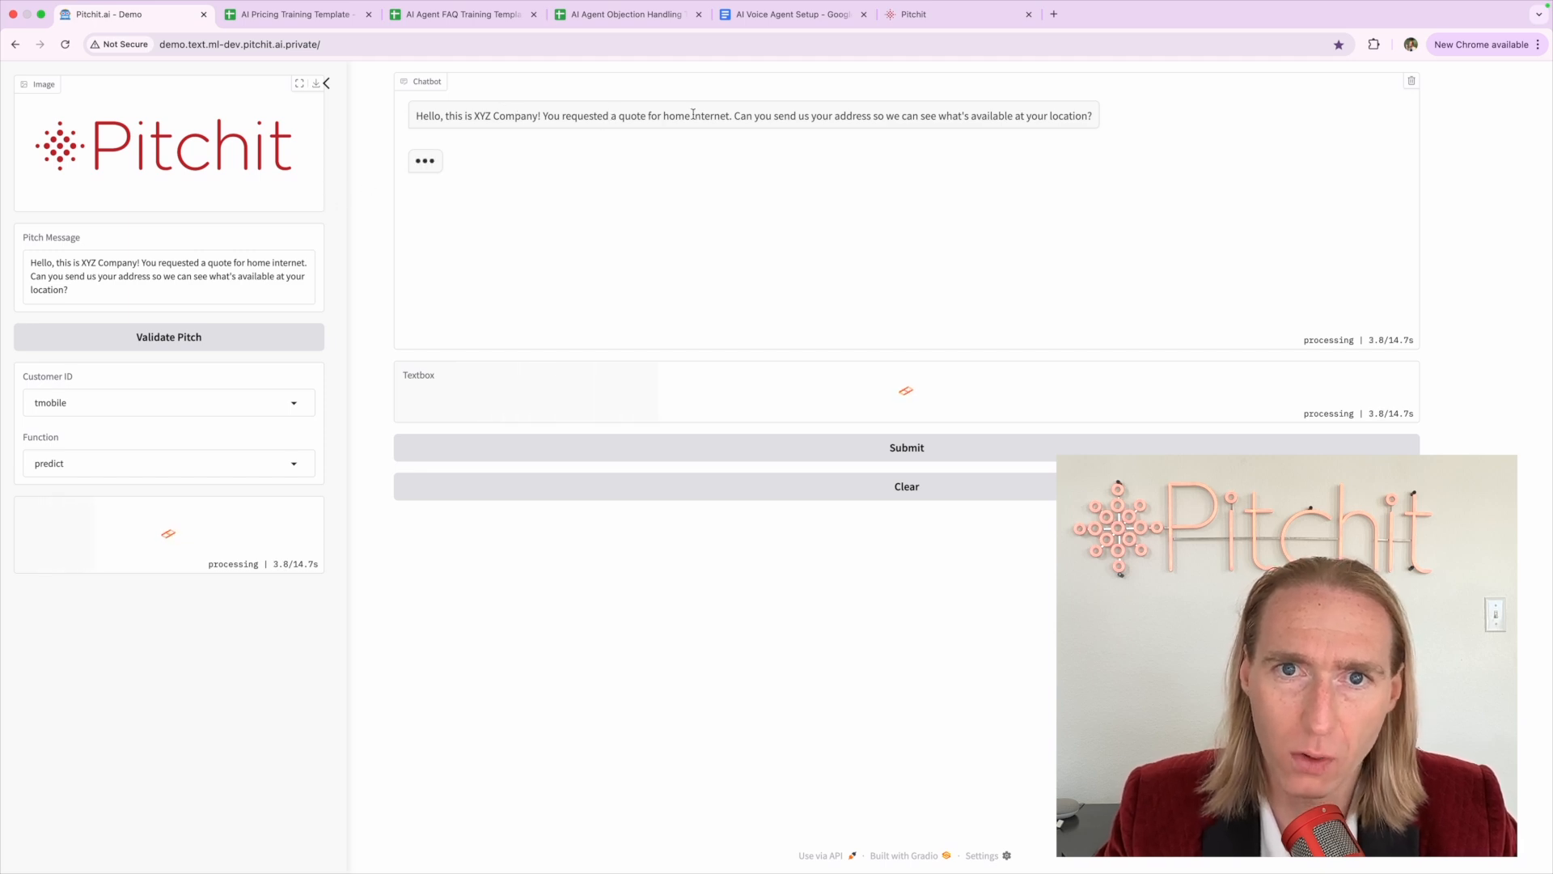
Review the opening pitch's address request and the bot's request for a preferred call time
drag(731, 115, 1095, 116)
click(1064, 108)
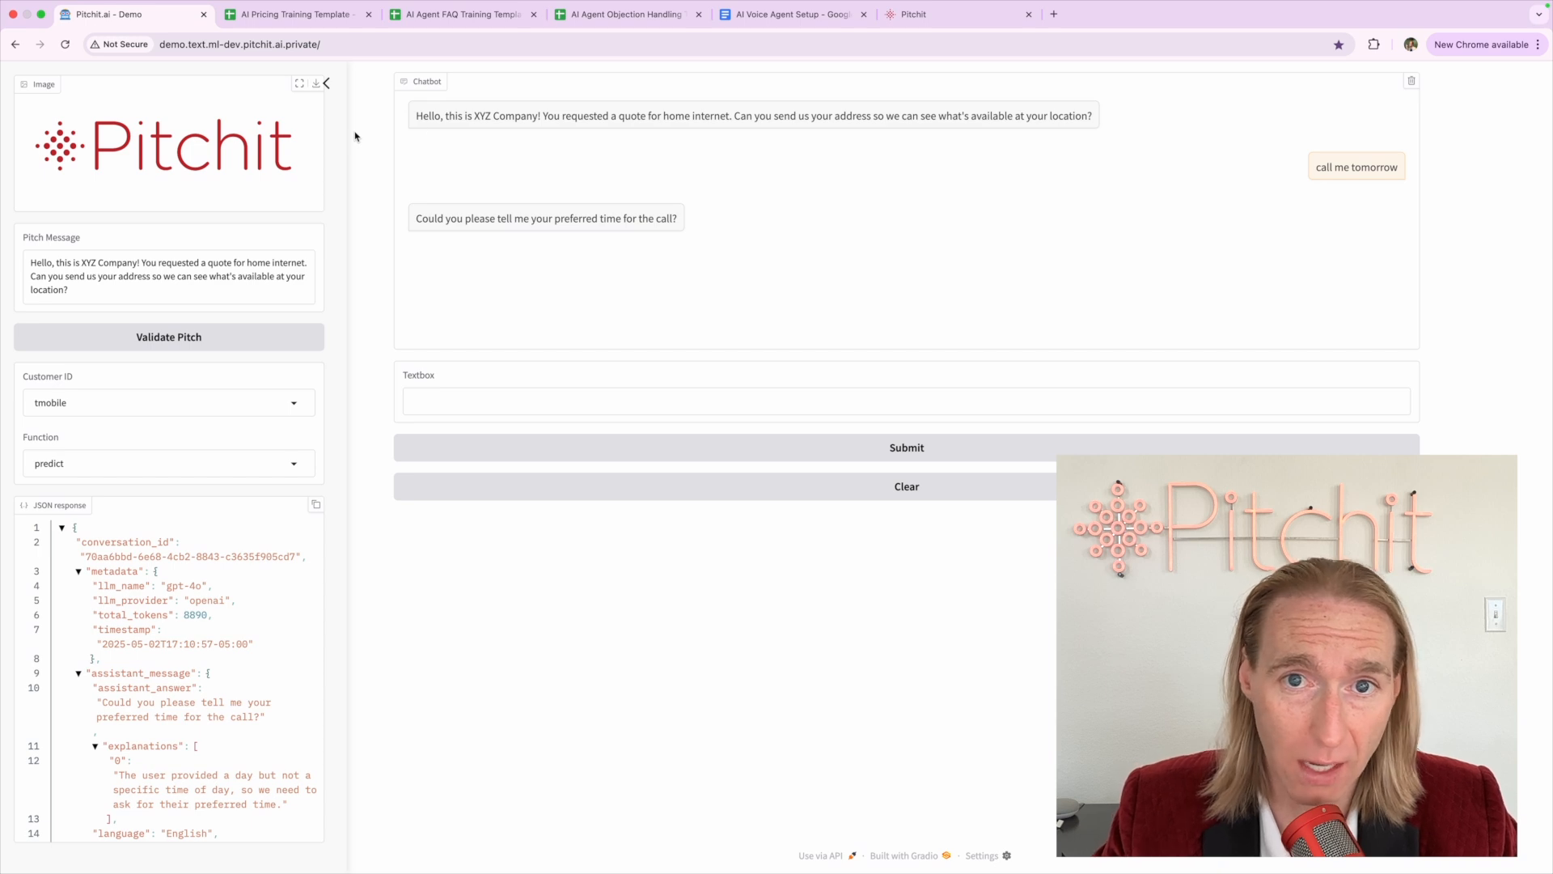
drag(735, 115, 1110, 114)
click(1109, 119)
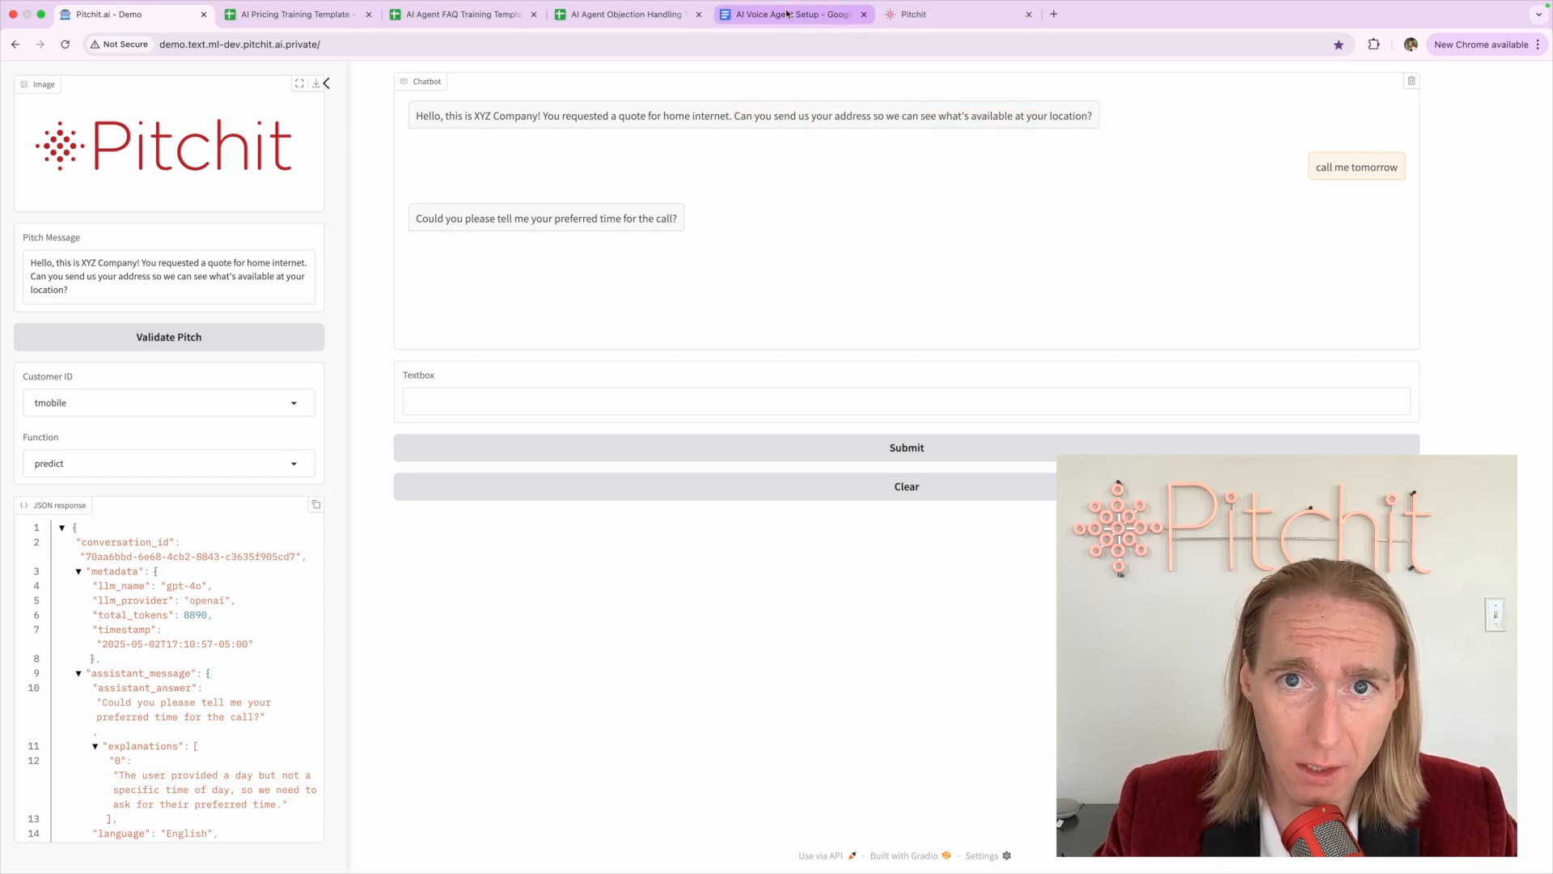
triple_click(1343, 171)
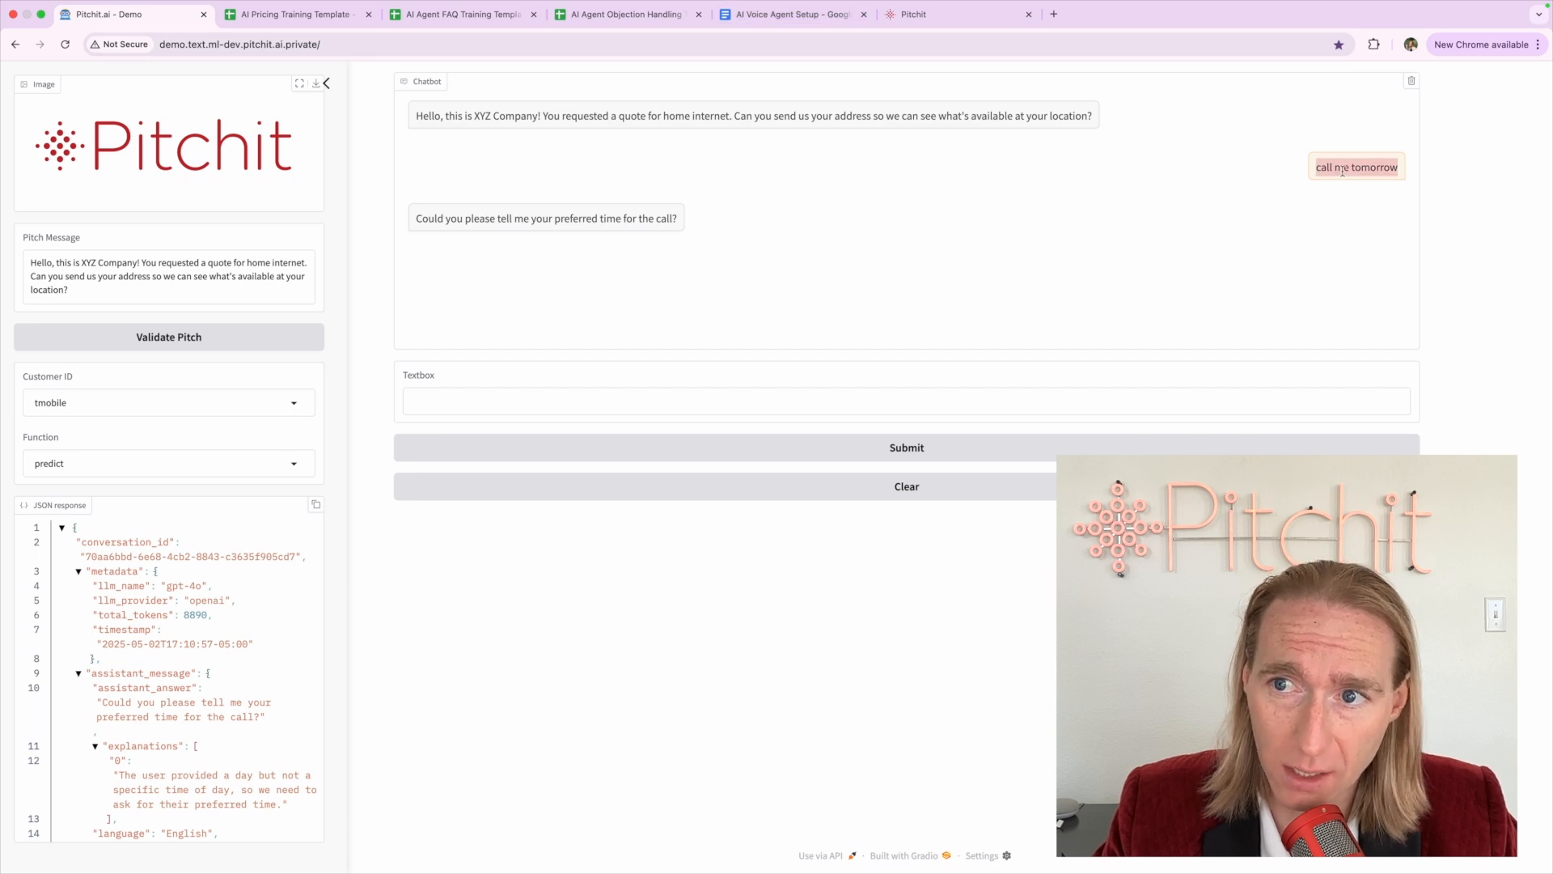
click(555, 215)
triple_click(554, 215)
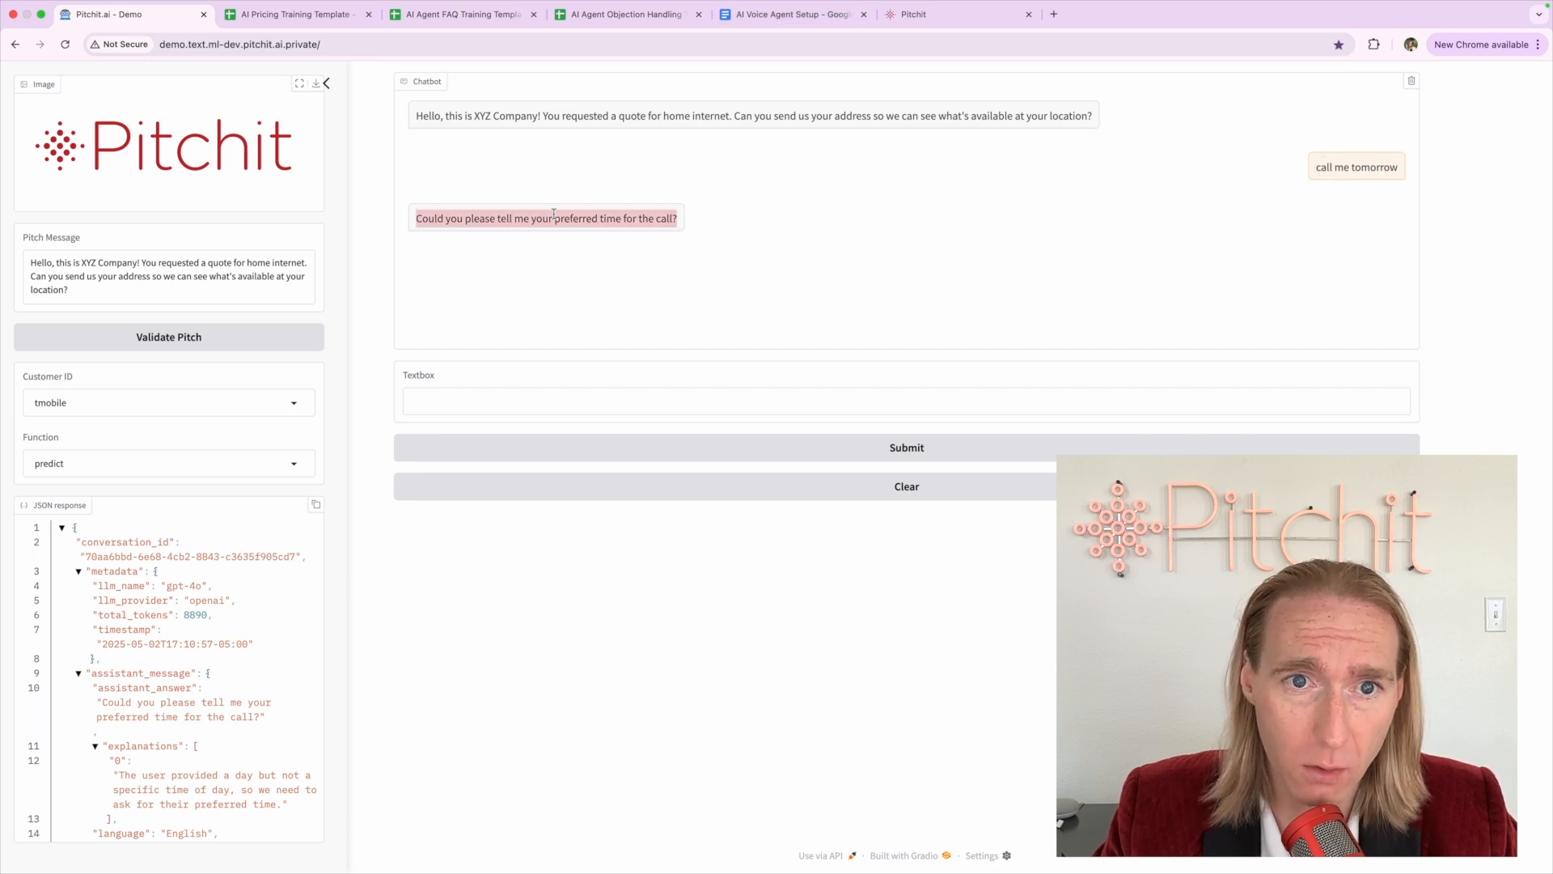
click(442, 256)
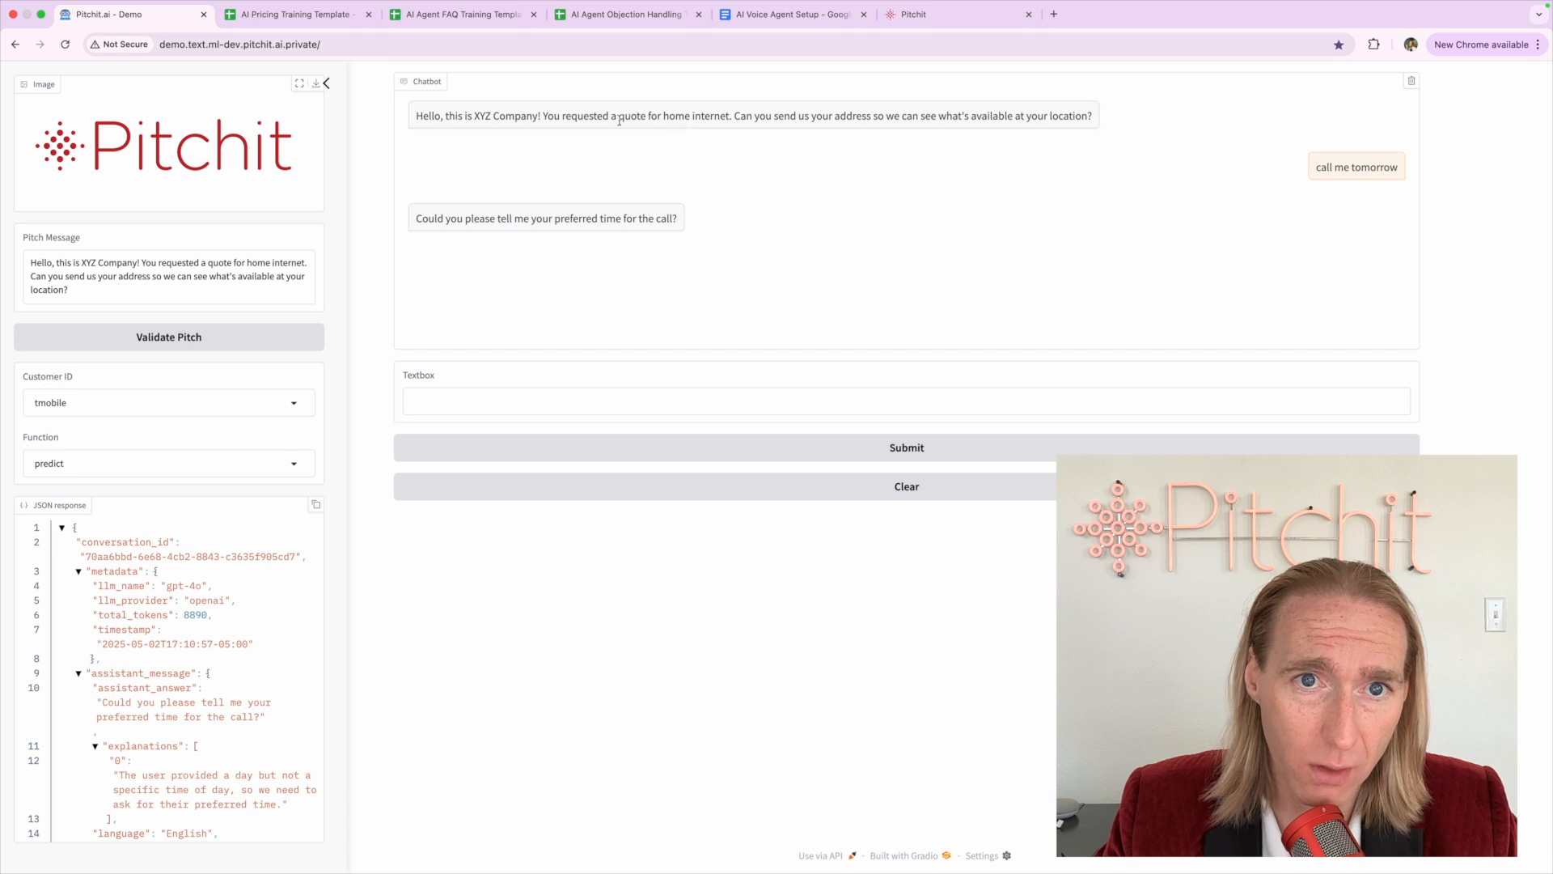
drag(547, 113, 1099, 116)
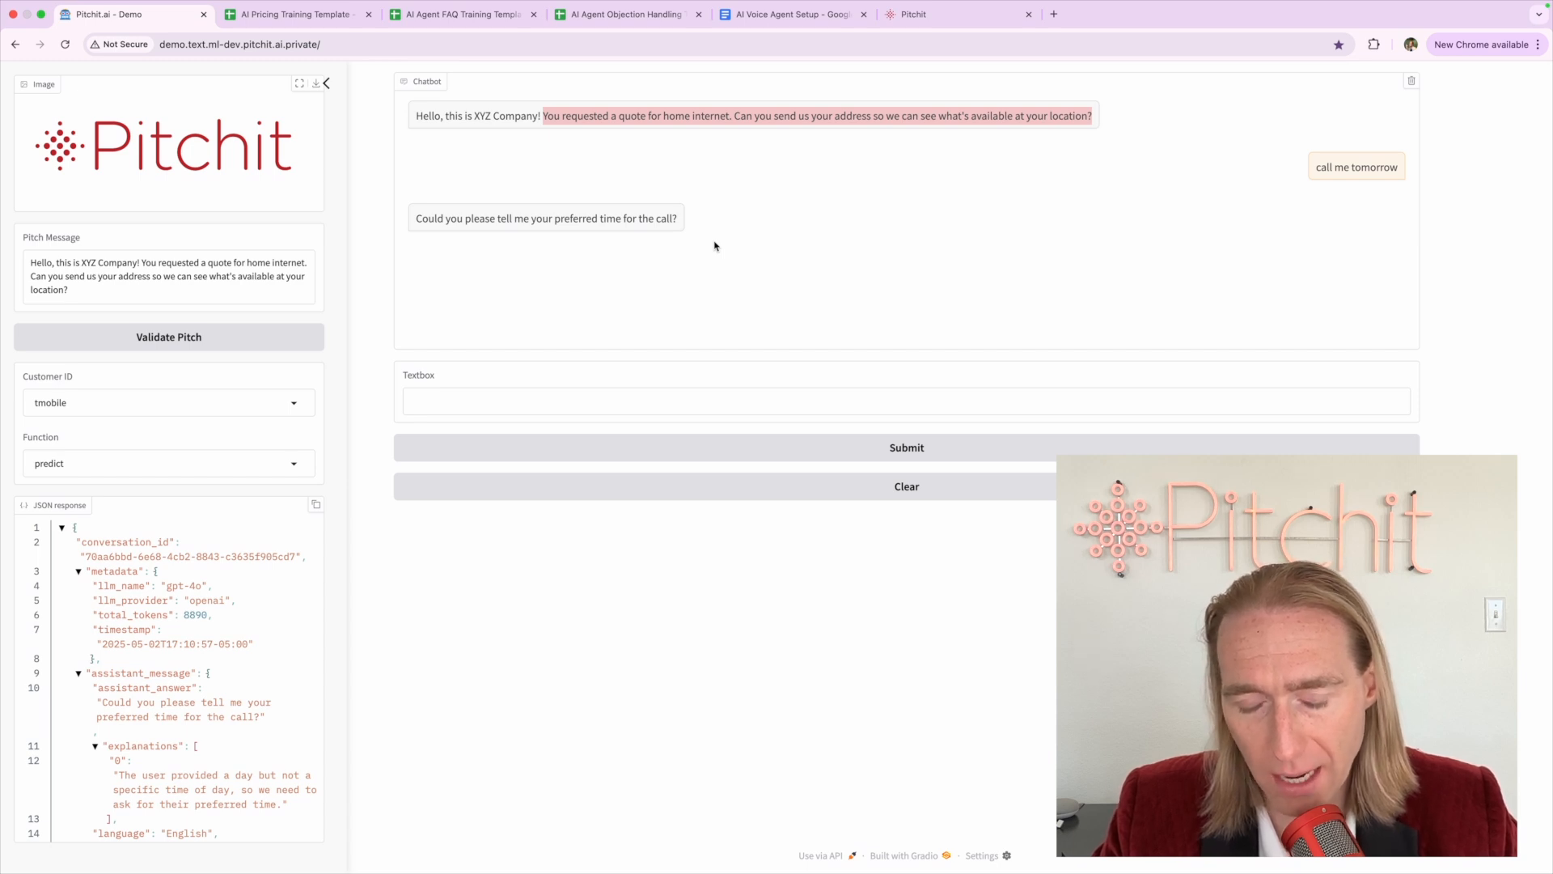
triple_click(1291, 162)
click(881, 168)
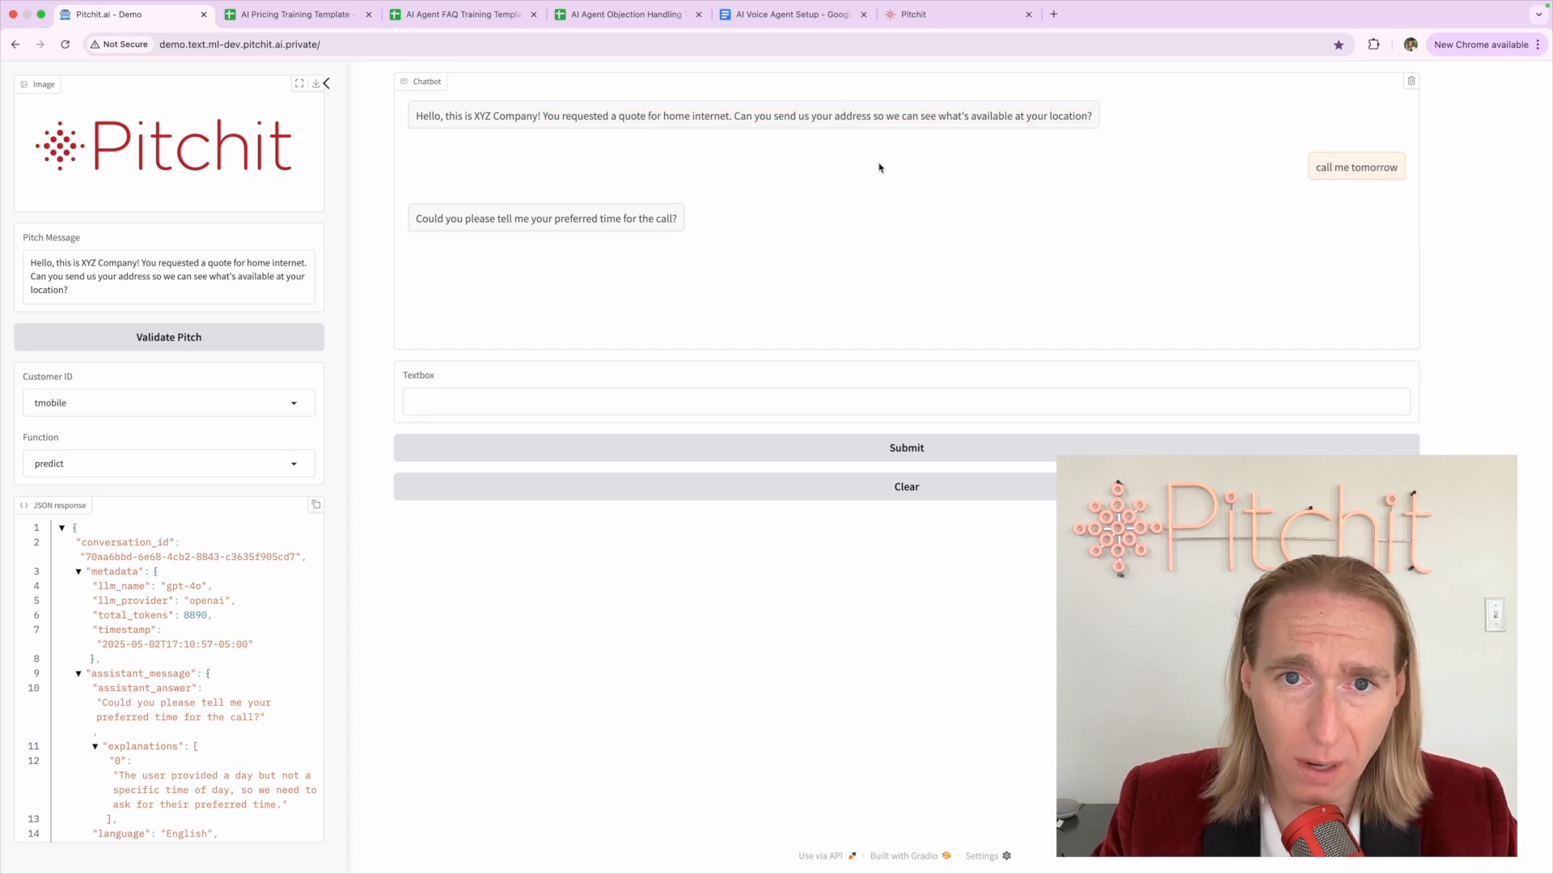
scroll(71, 754, down, 3)
Review the JSON's hot lead score, points, explanation and empty meeting time fields
scroll(71, 754, down, 5)
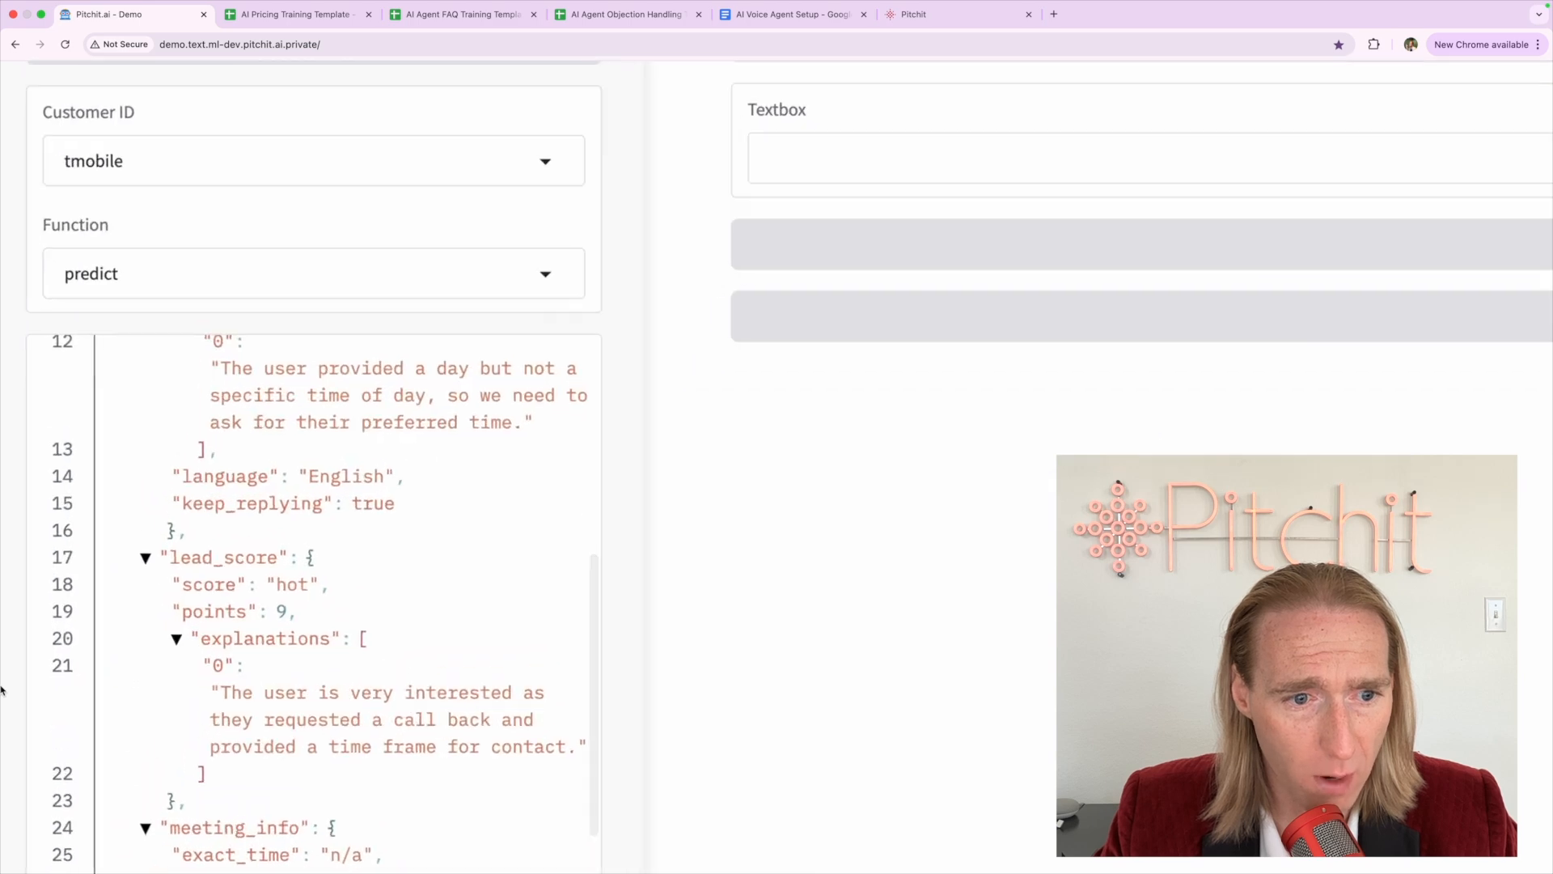
scroll(1, 690, up, 2)
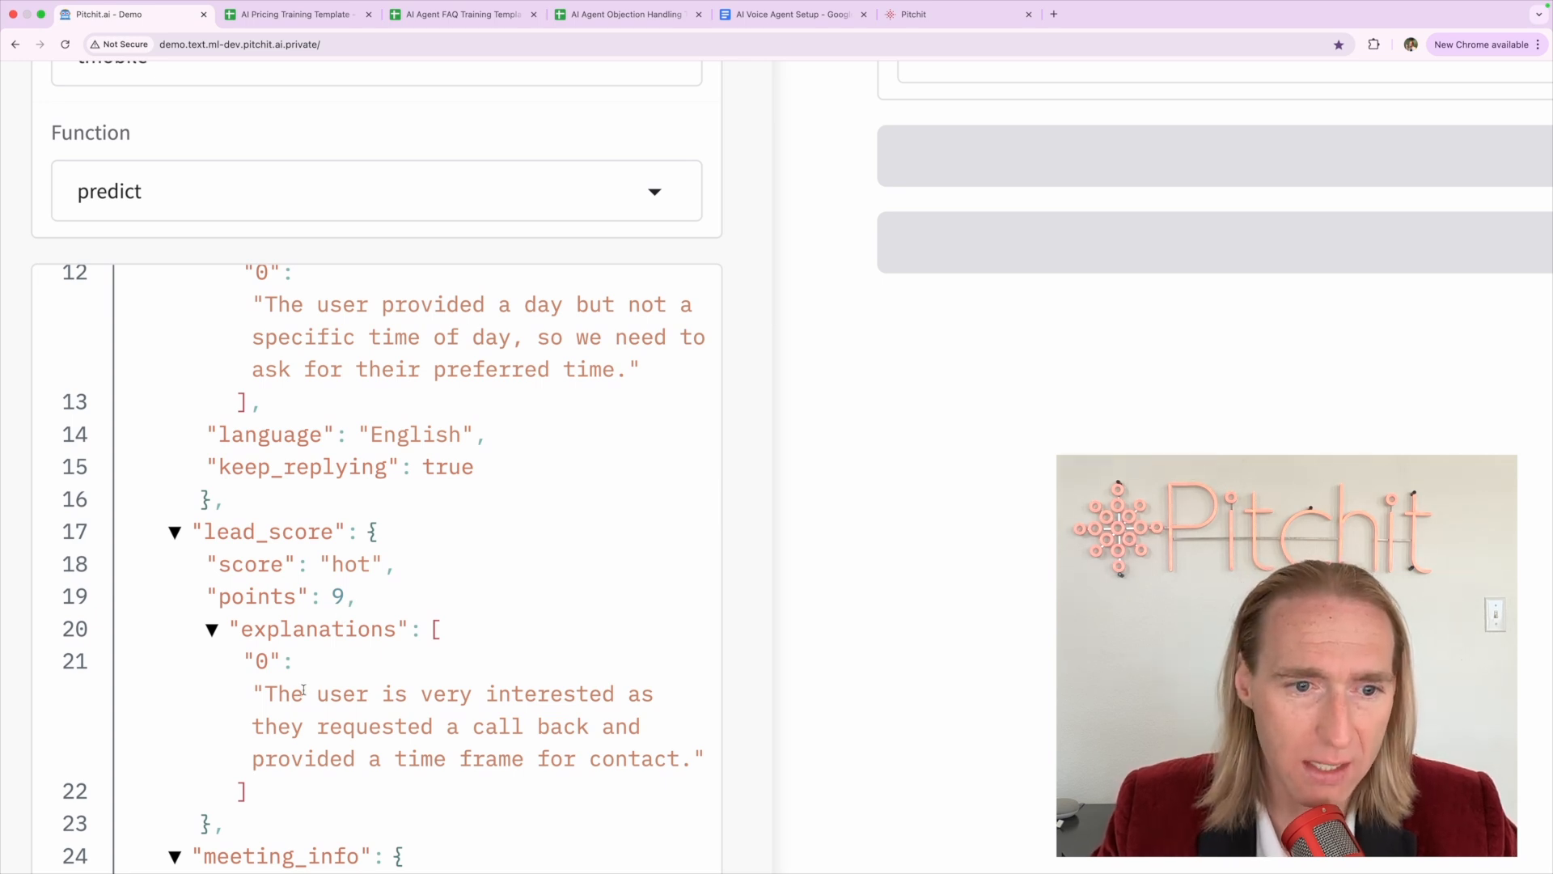
drag(265, 694, 692, 758)
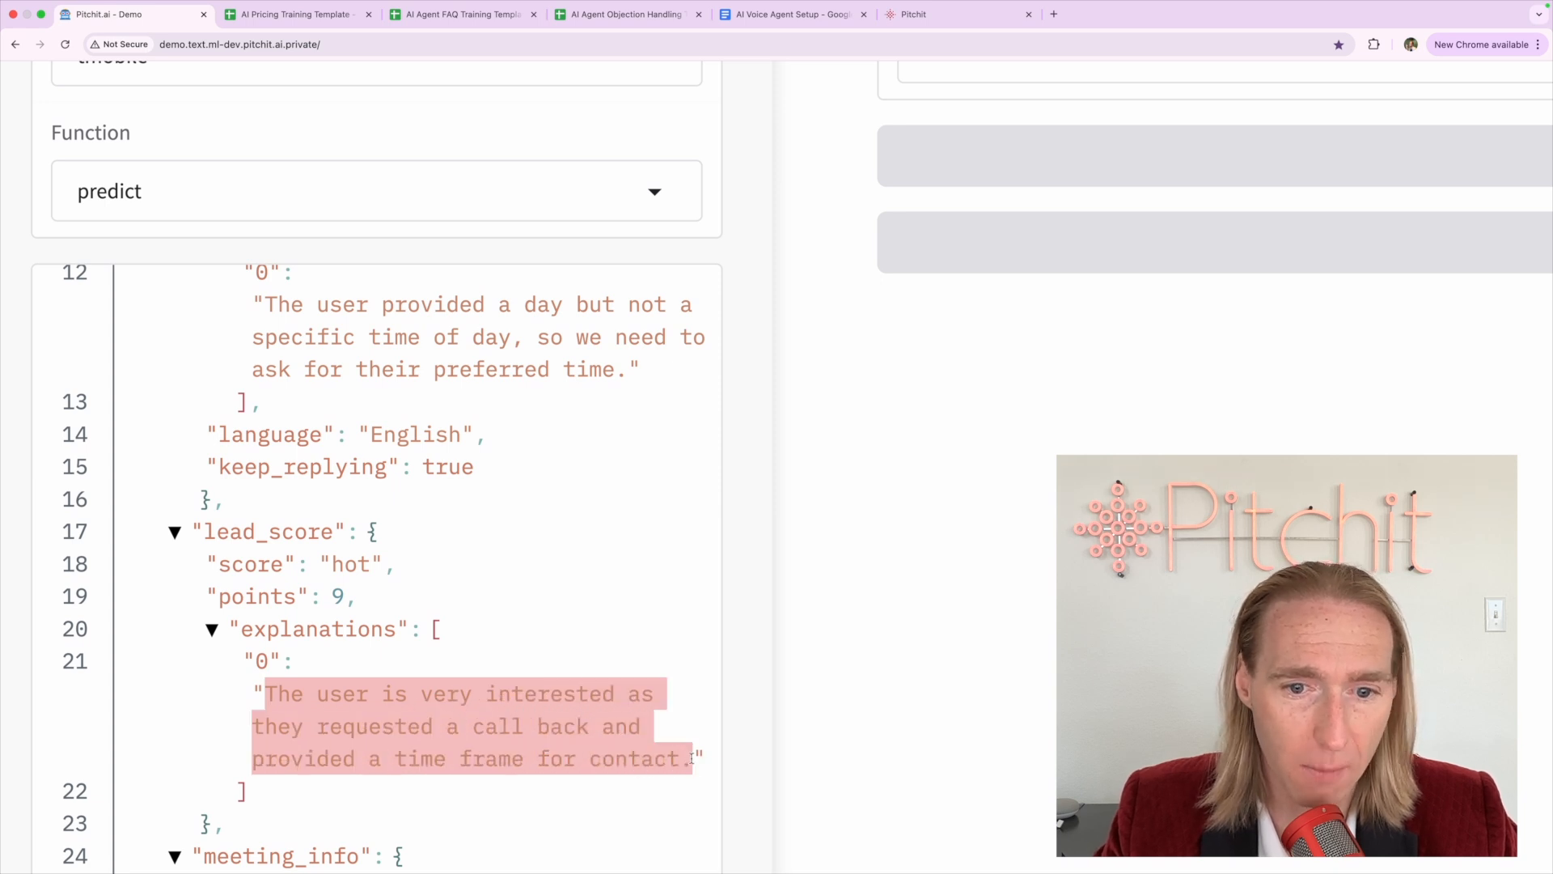
click(691, 758)
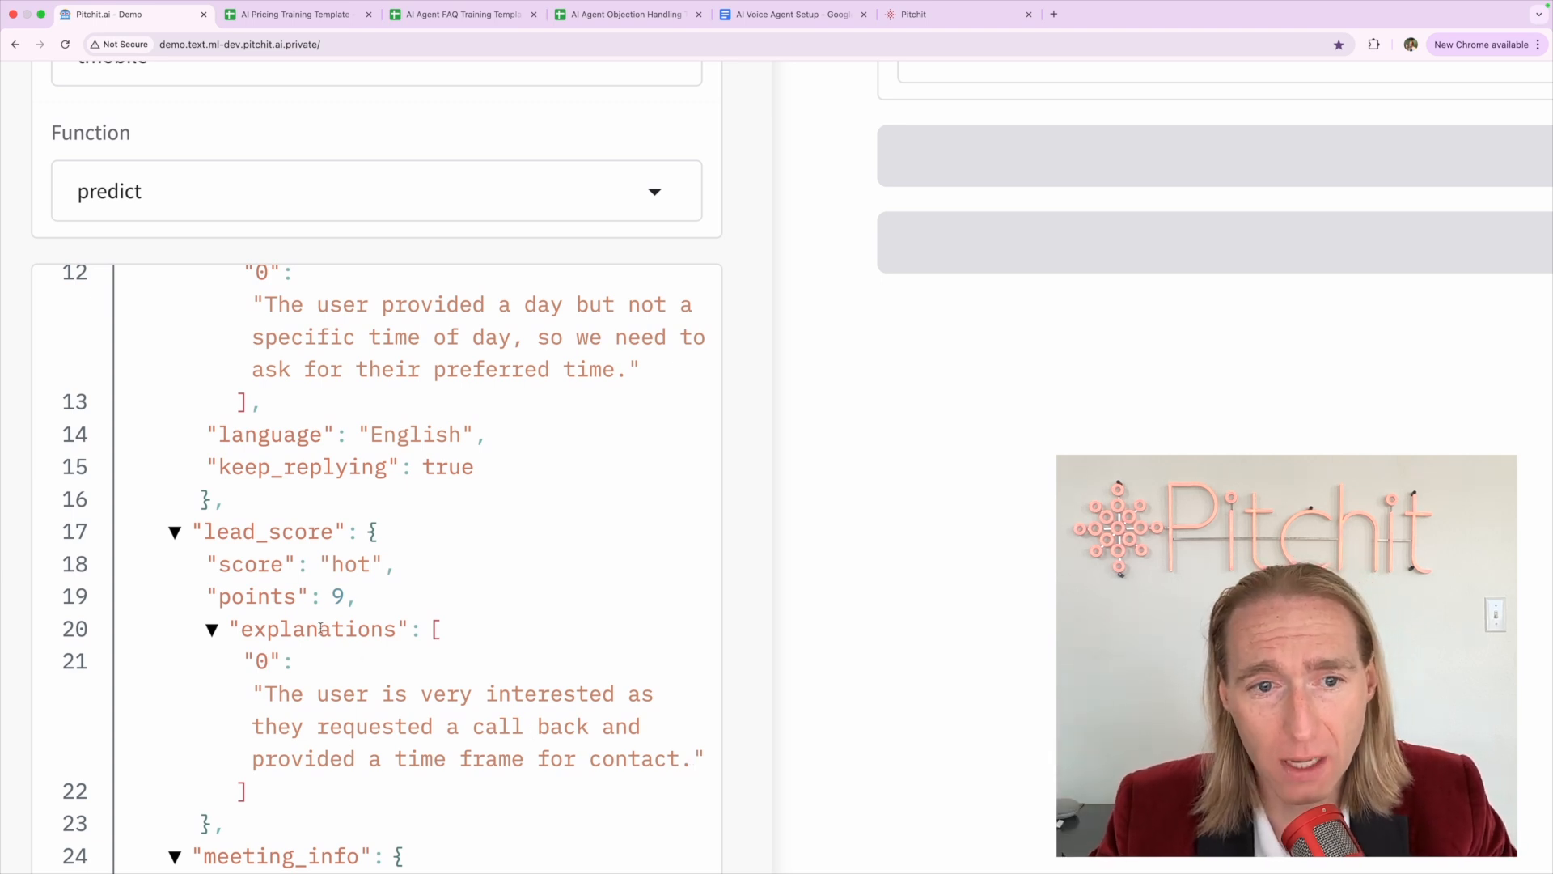
drag(317, 575, 382, 607)
click(388, 624)
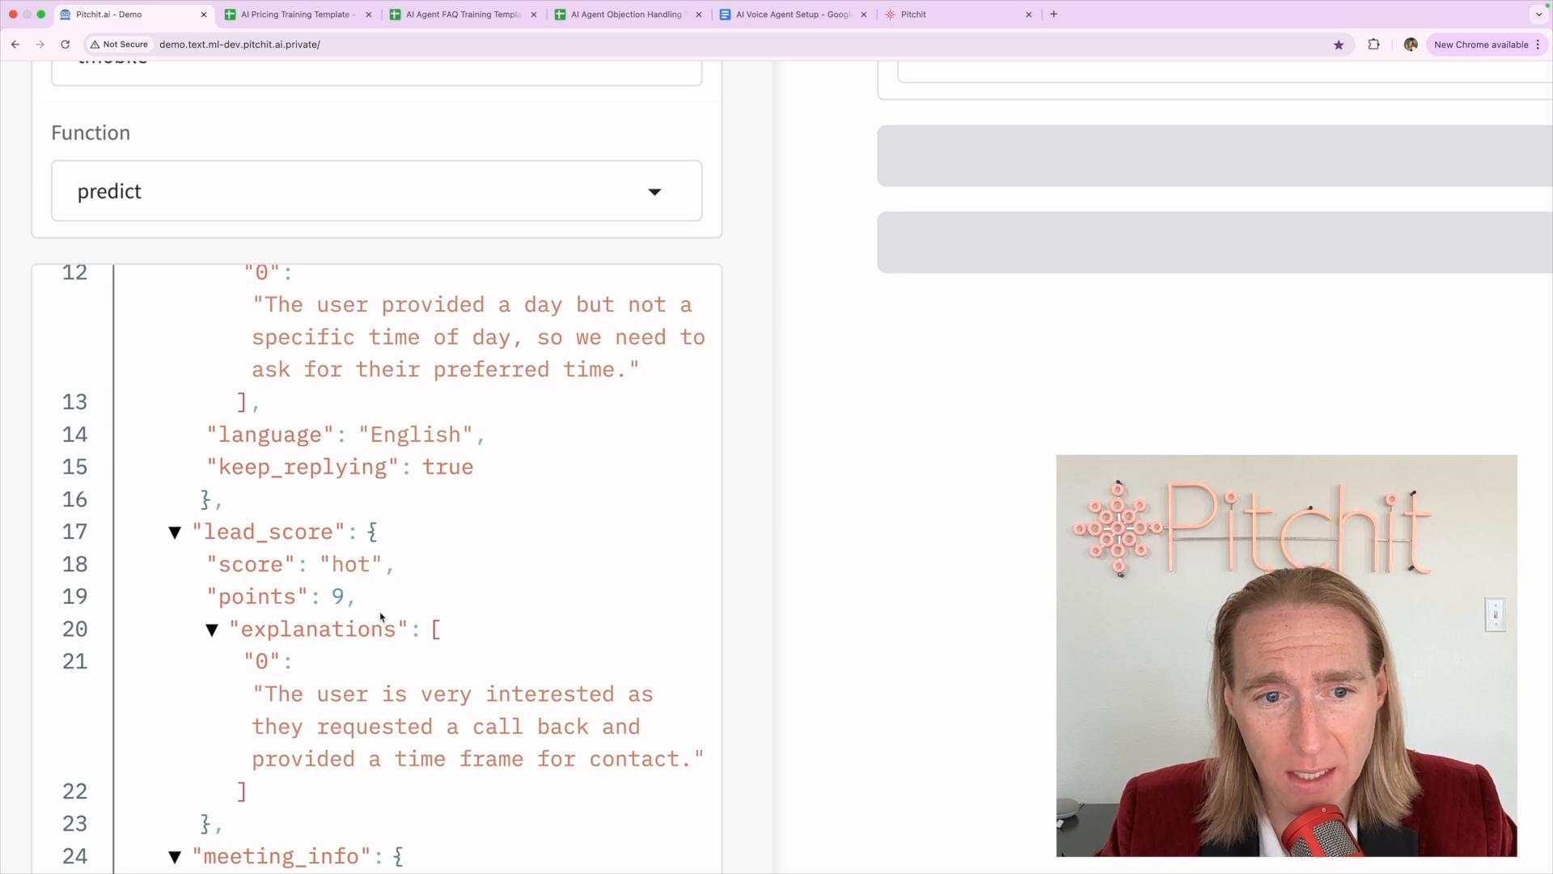
scroll(381, 618, down, 3)
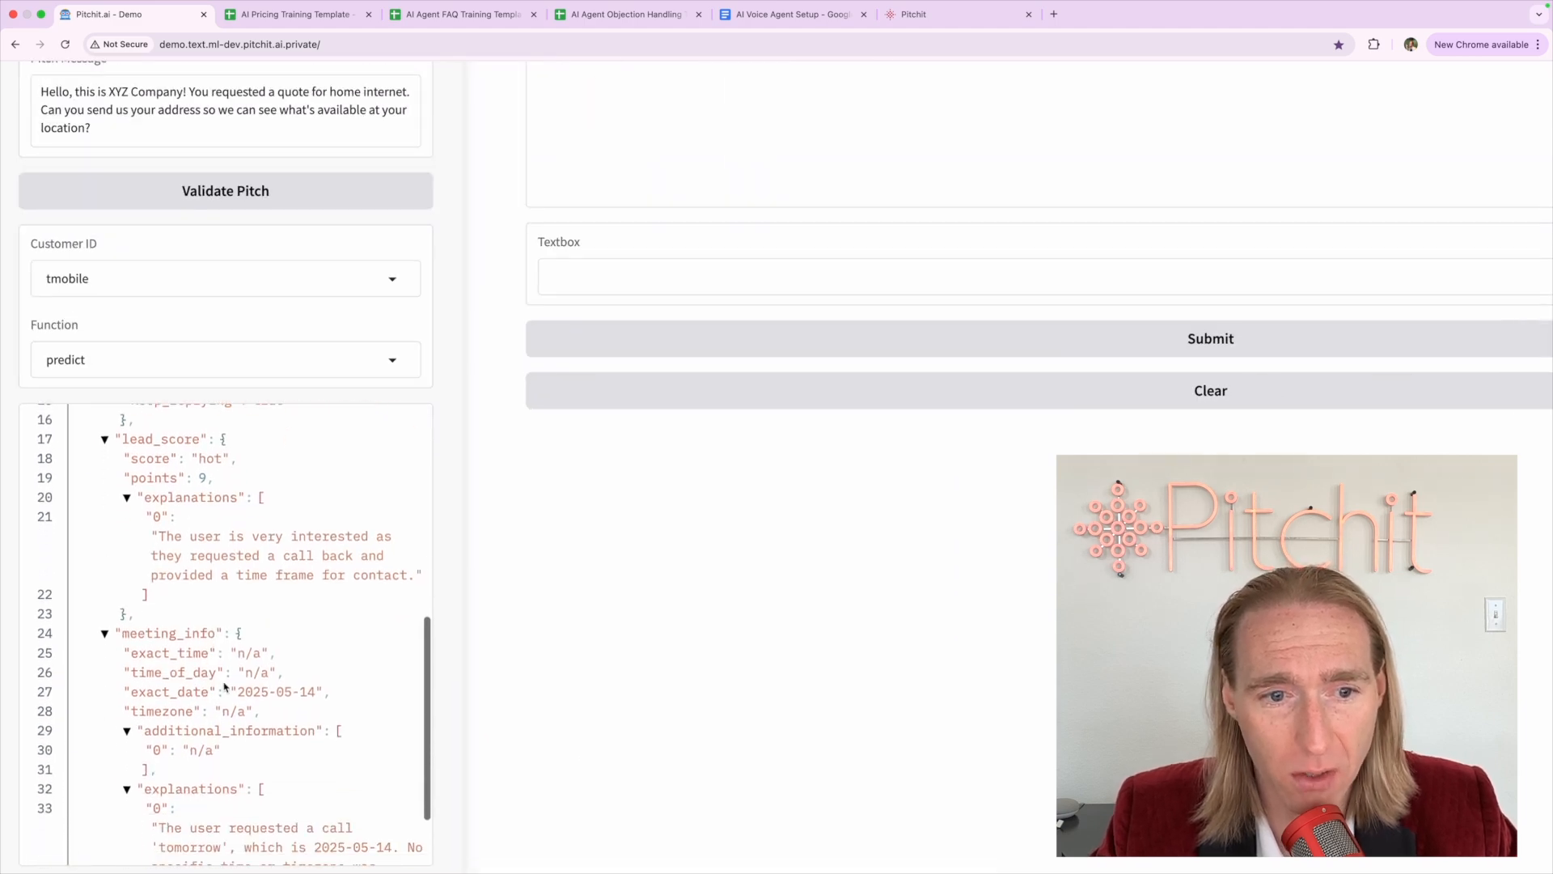
click(245, 652)
drag(244, 651, 389, 682)
click(388, 683)
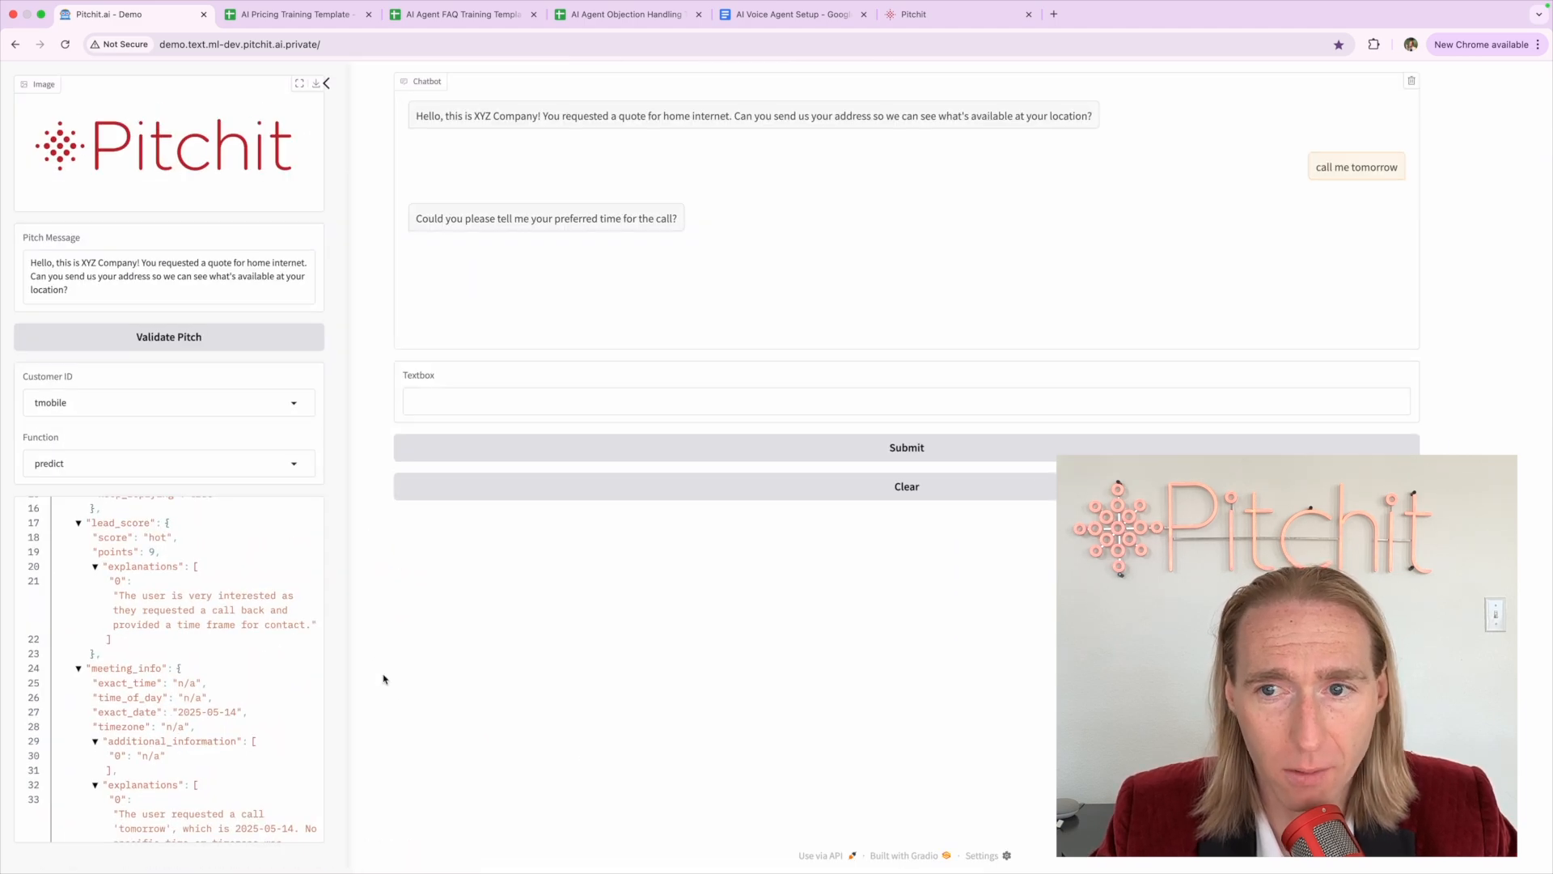
Reply 'now' to the bot, check its answer, then clear the chat
click(650, 412)
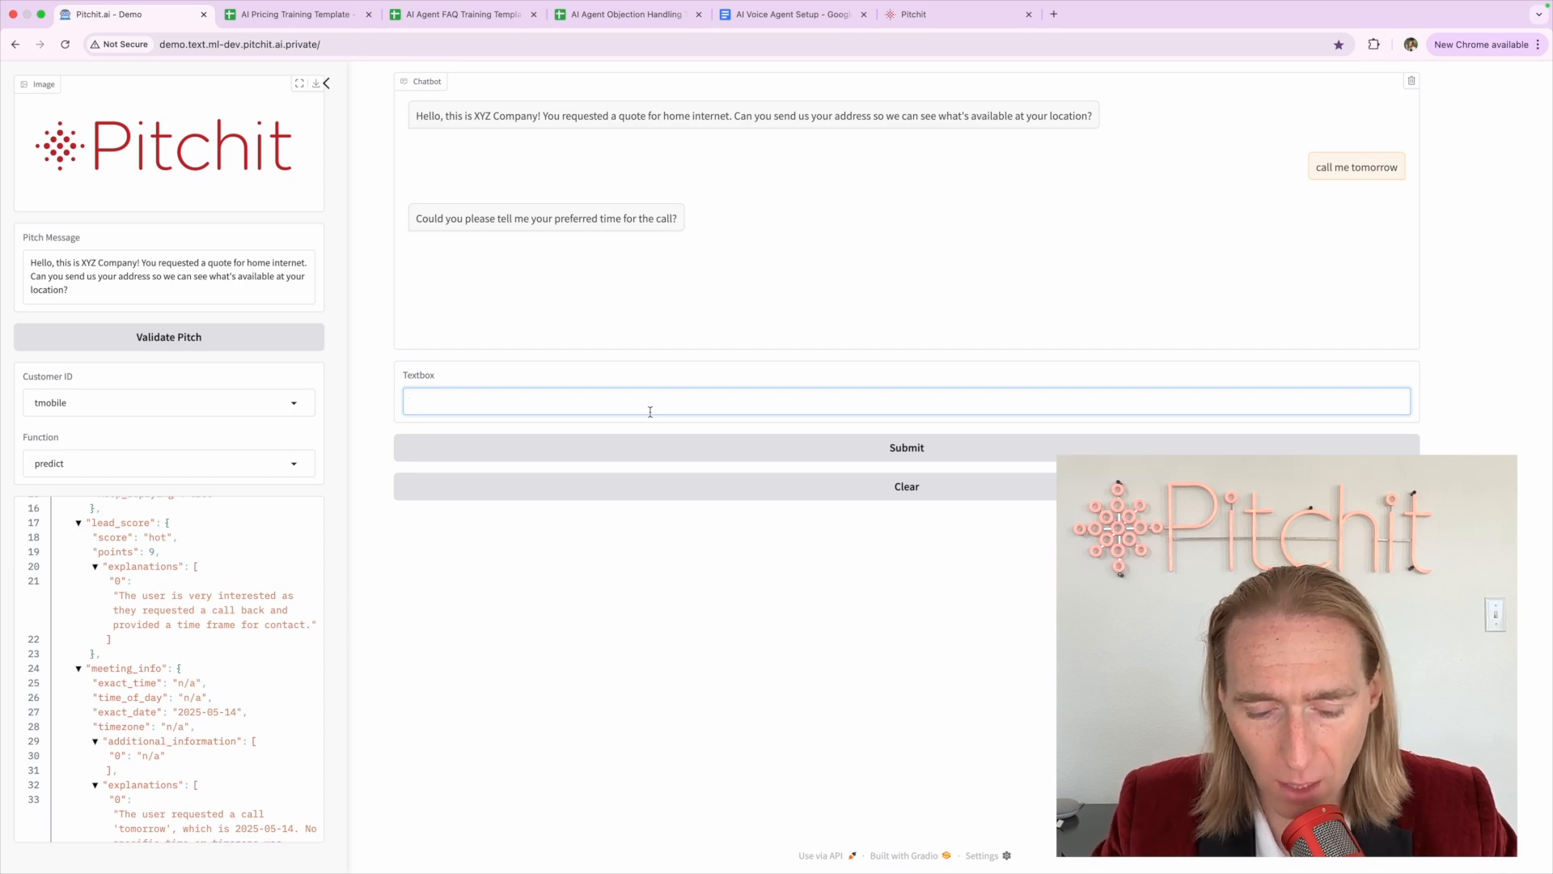
text(now)
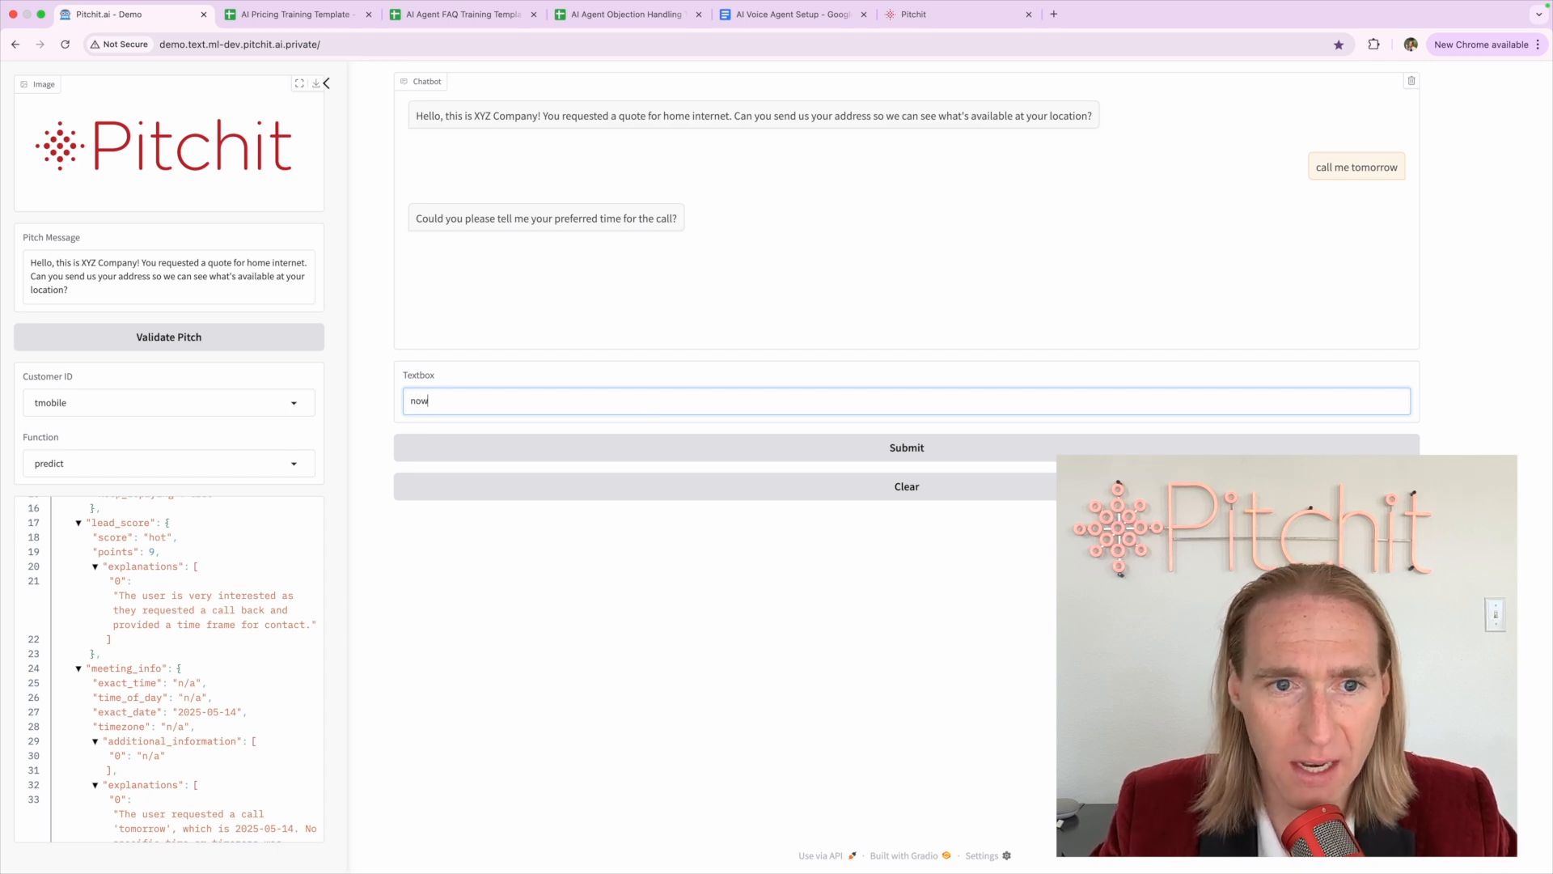
click(711, 441)
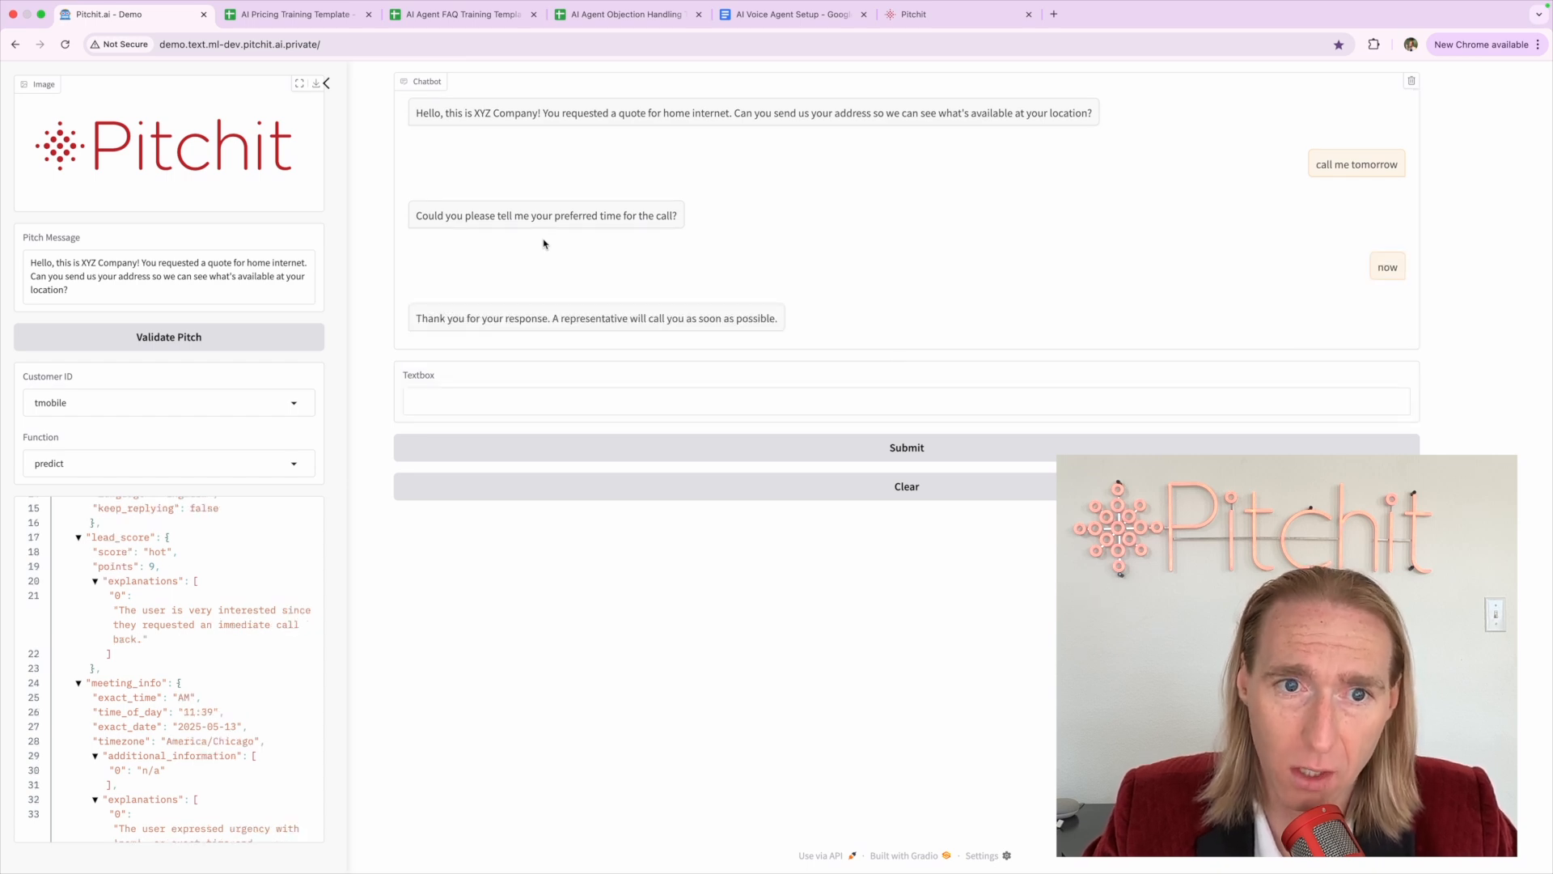
double_click(543, 316)
triple_click(543, 316)
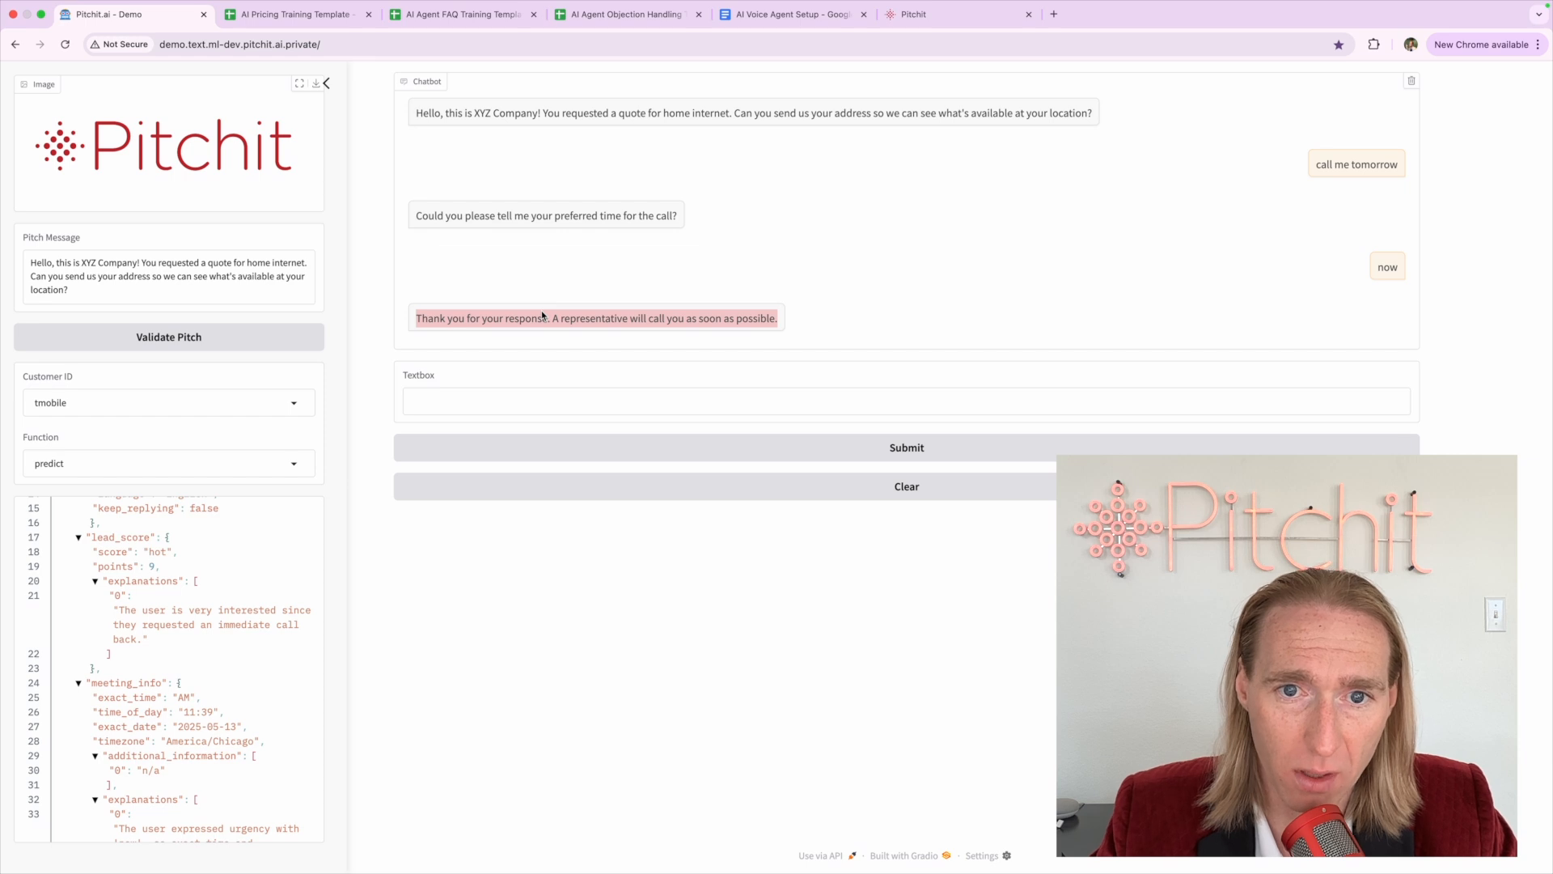
click(547, 322)
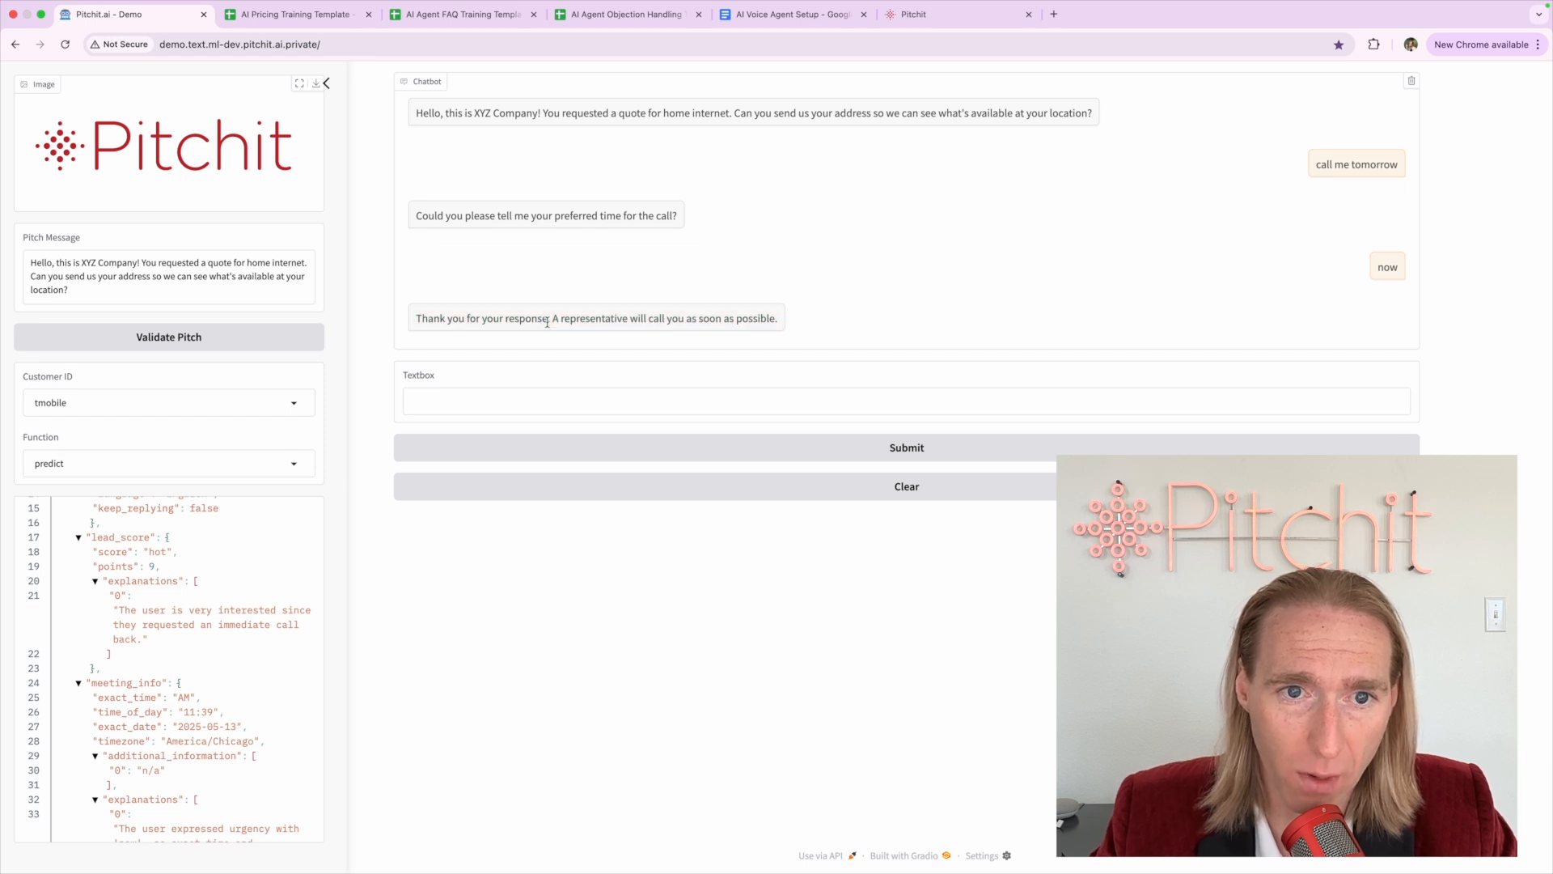
click(854, 487)
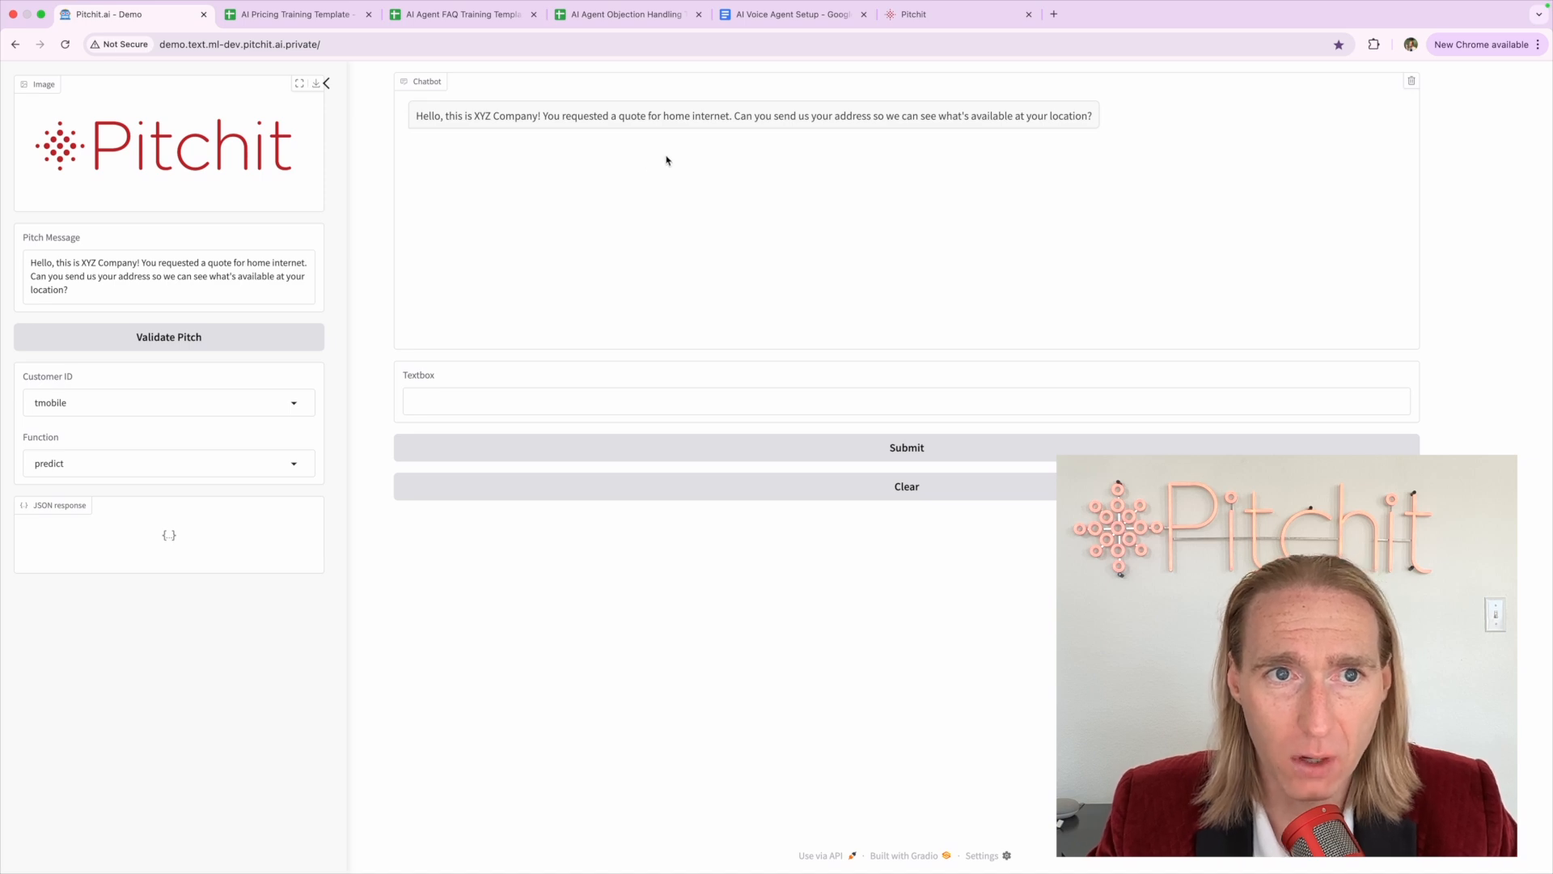
click(951, 21)
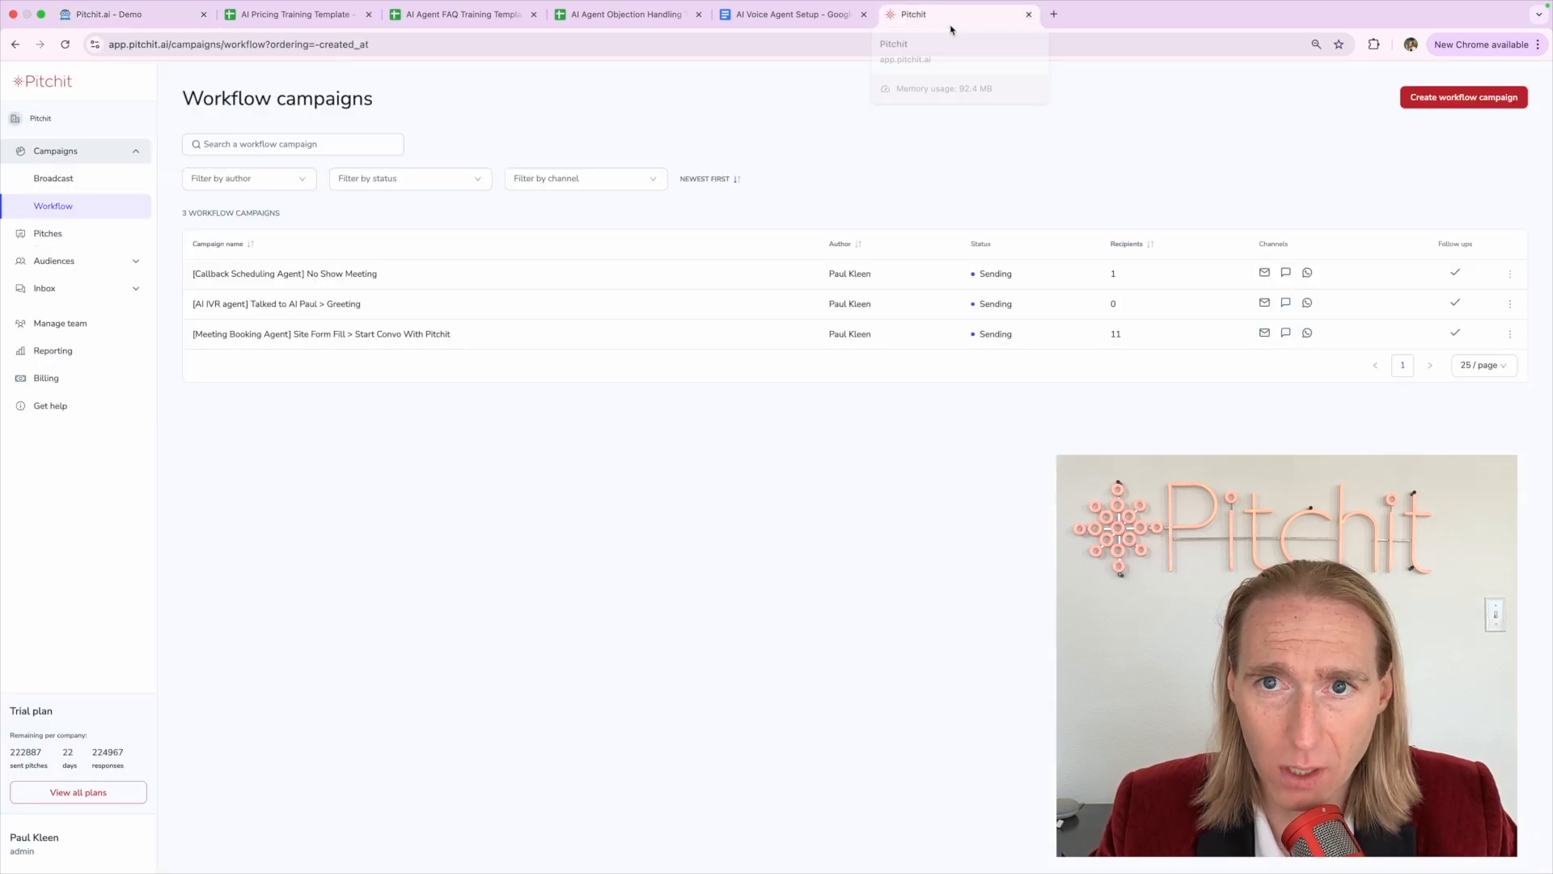
Create a new workflow campaign named 'XYZ Company Form Fill > Outbound > Meeting Book'
click(1477, 98)
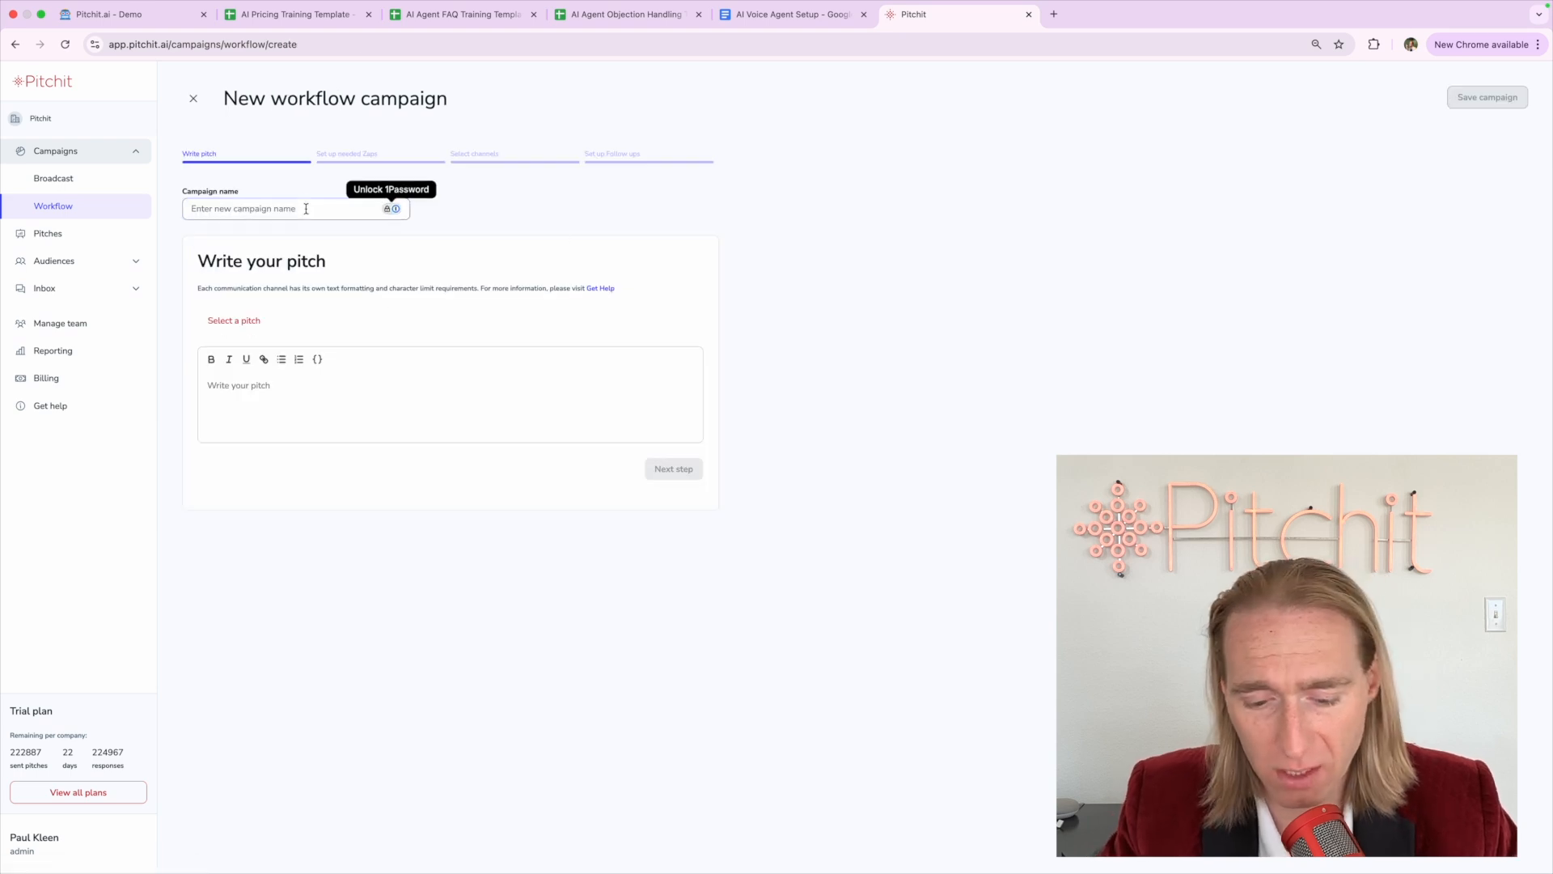
text(XYZ Company)
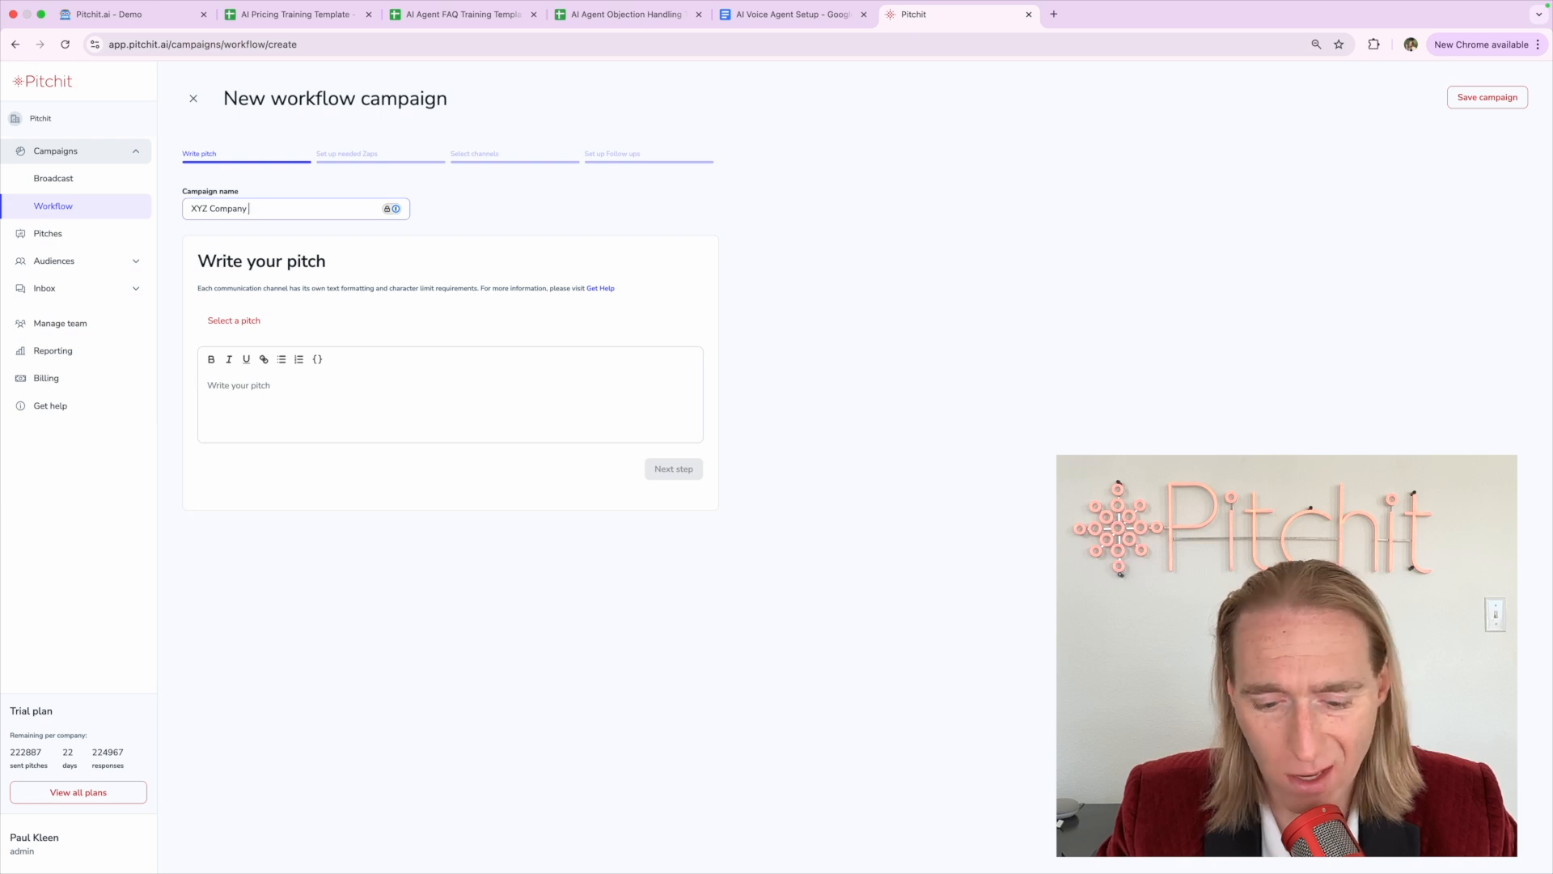
text( Form Fill >)
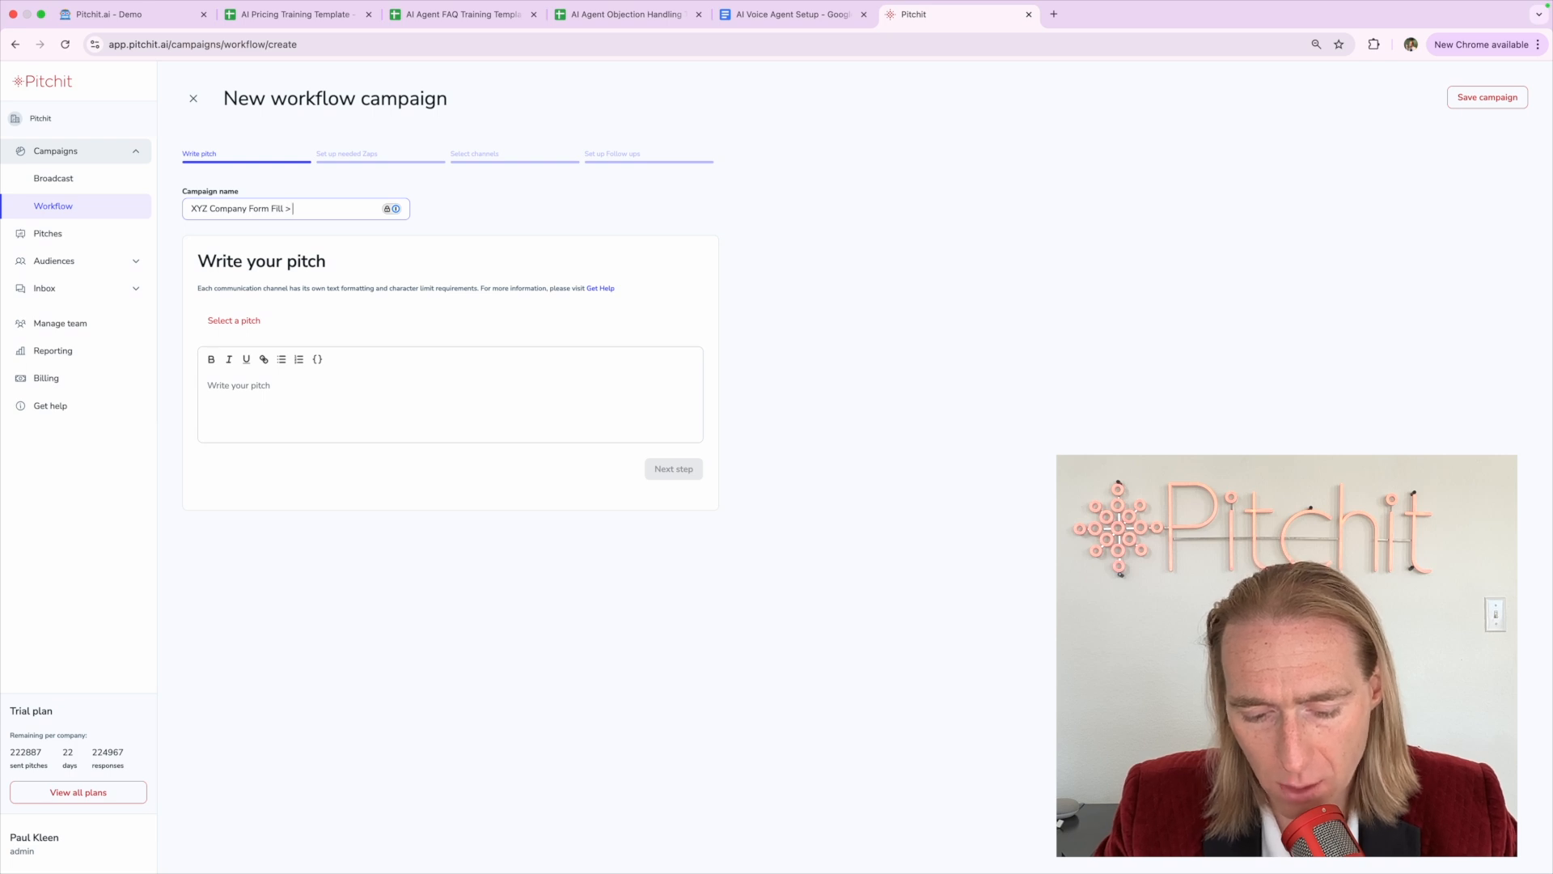
text(Outbou)
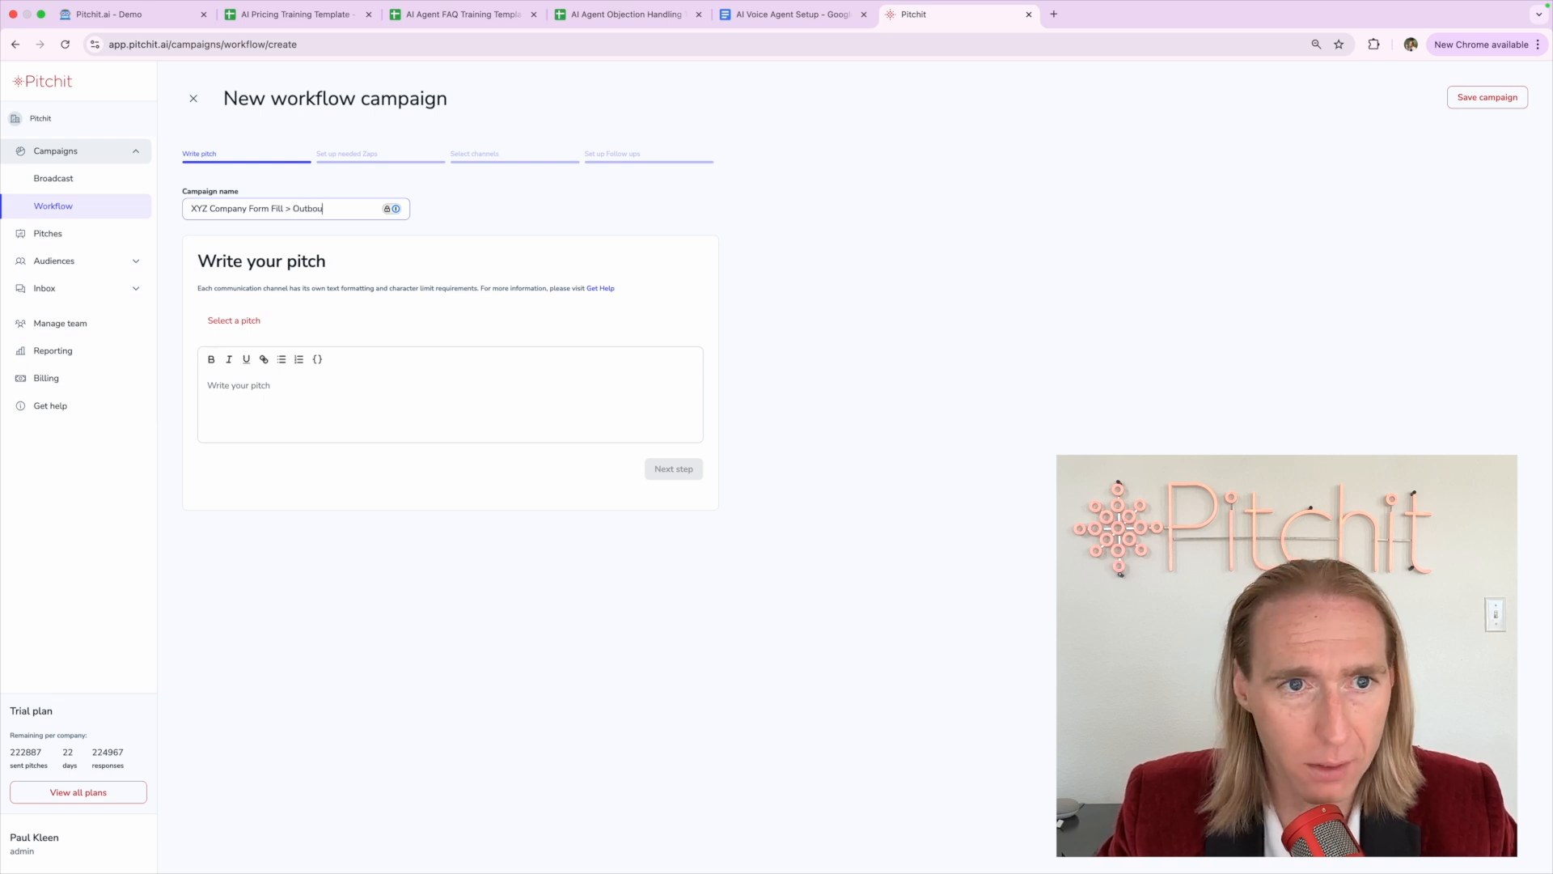
text(nd Meeting Boo)
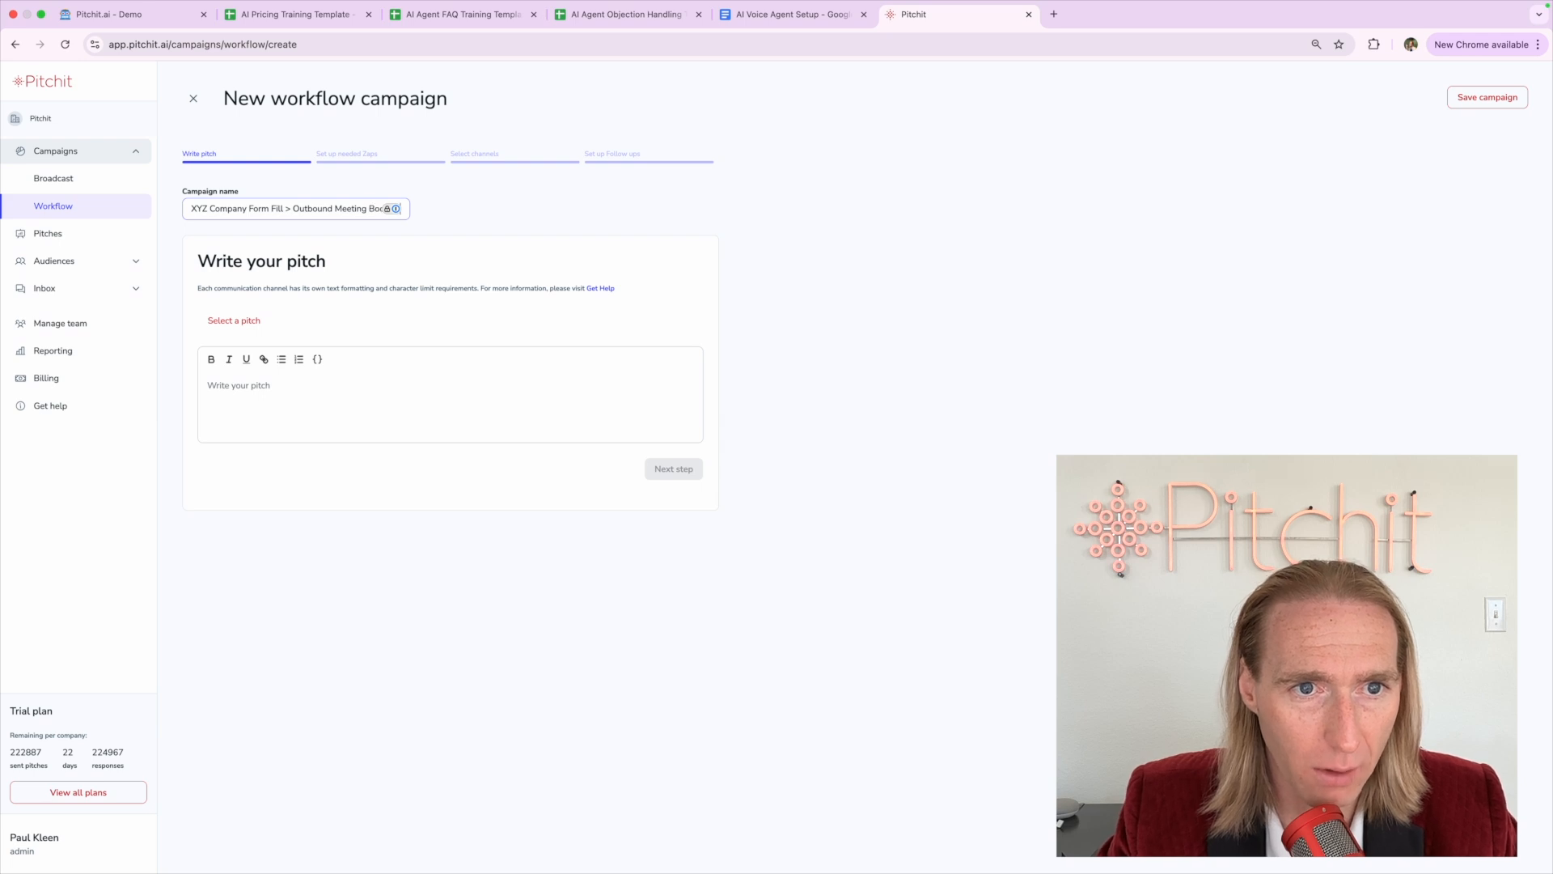
drag(192, 209, 420, 221)
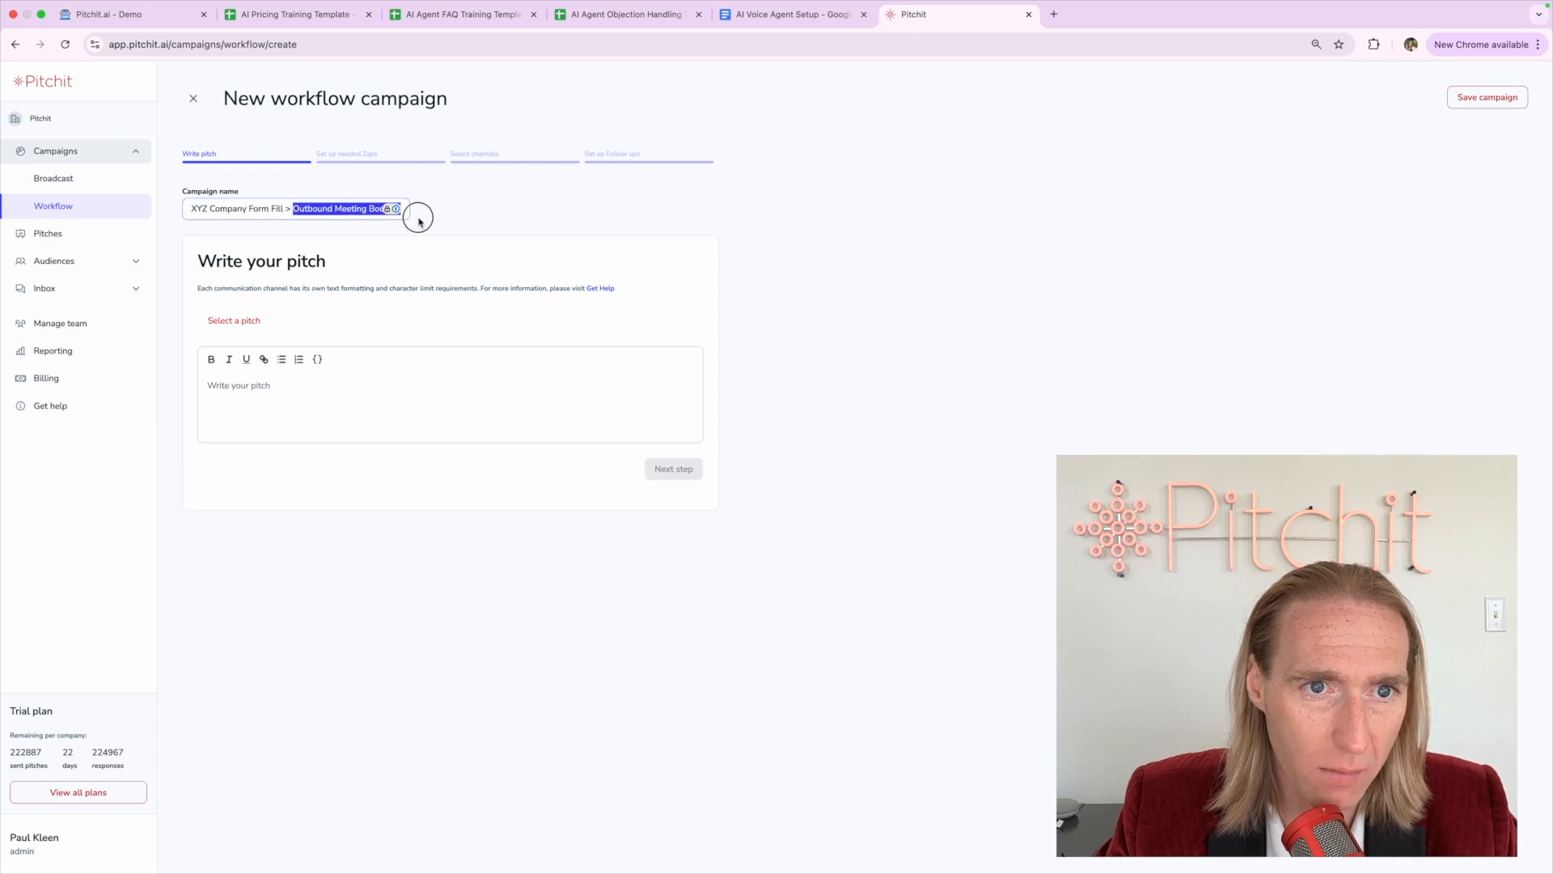
click(334, 208)
text(>)
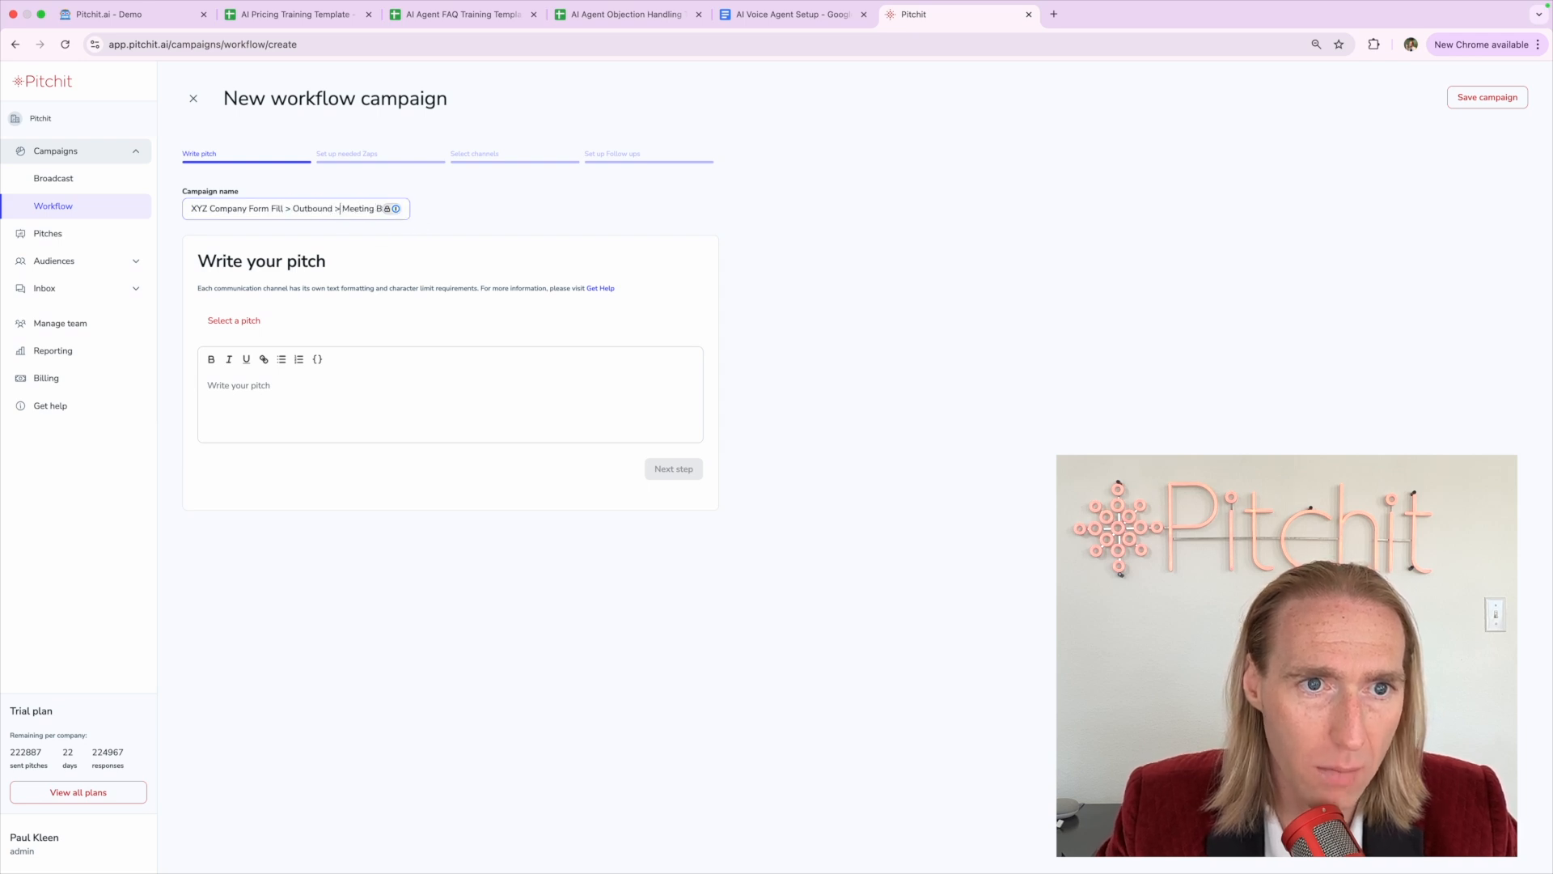
click(400, 209)
key(BackSpace)
key(BackSpace)
key(BackSpace)
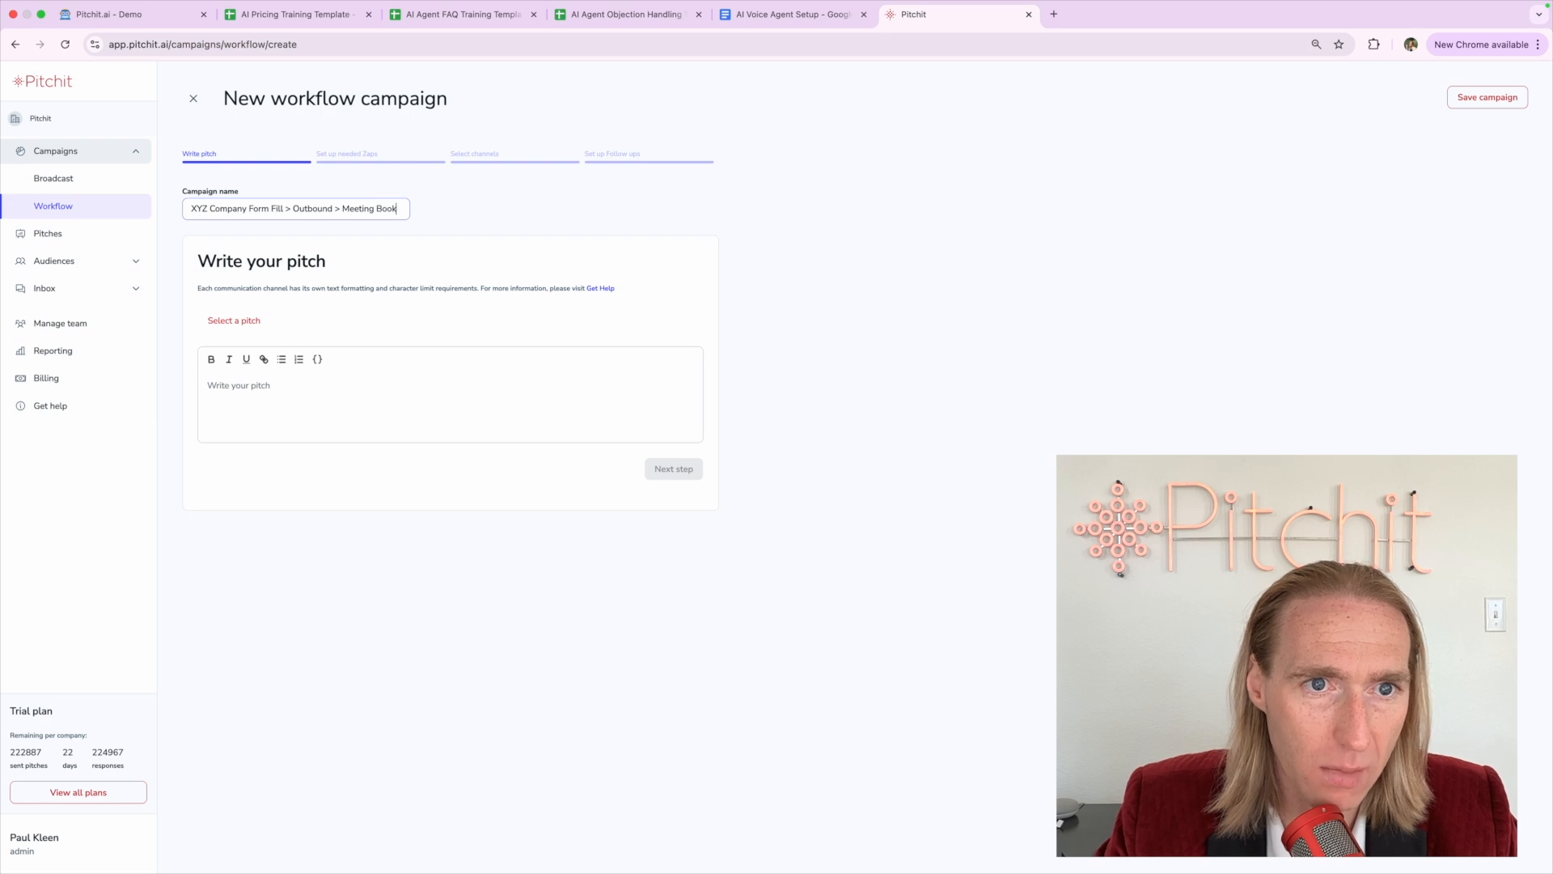
click(452, 221)
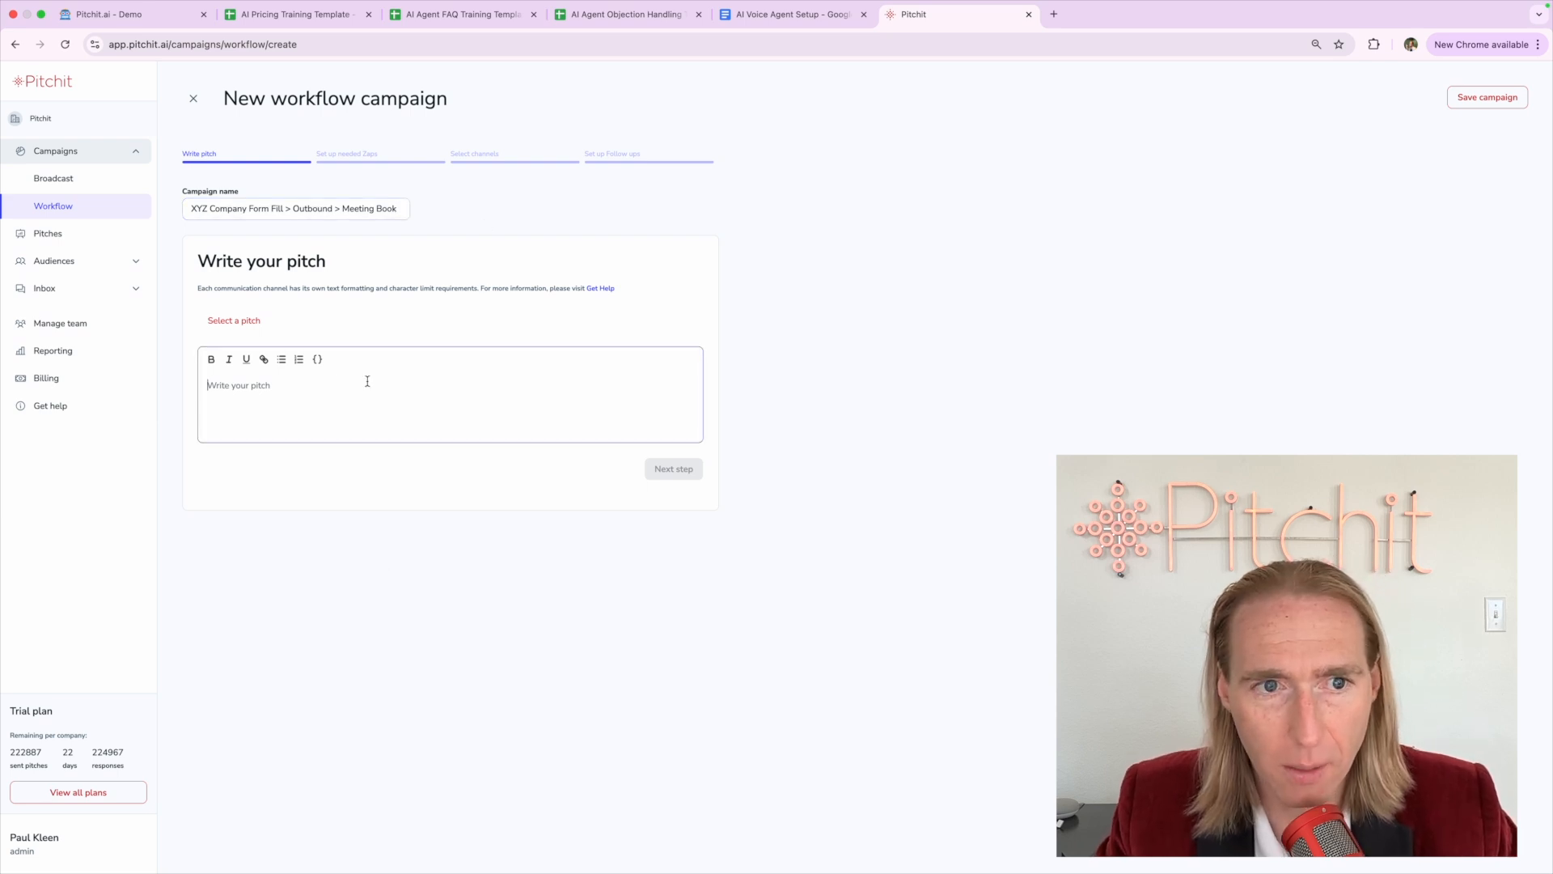
Copy the XYZ pitch from the demo and paste it into the campaign's pitch field
click(163, 17)
drag(68, 290, 203, 249)
key(ctrl+c)
click(912, 13)
click(247, 414)
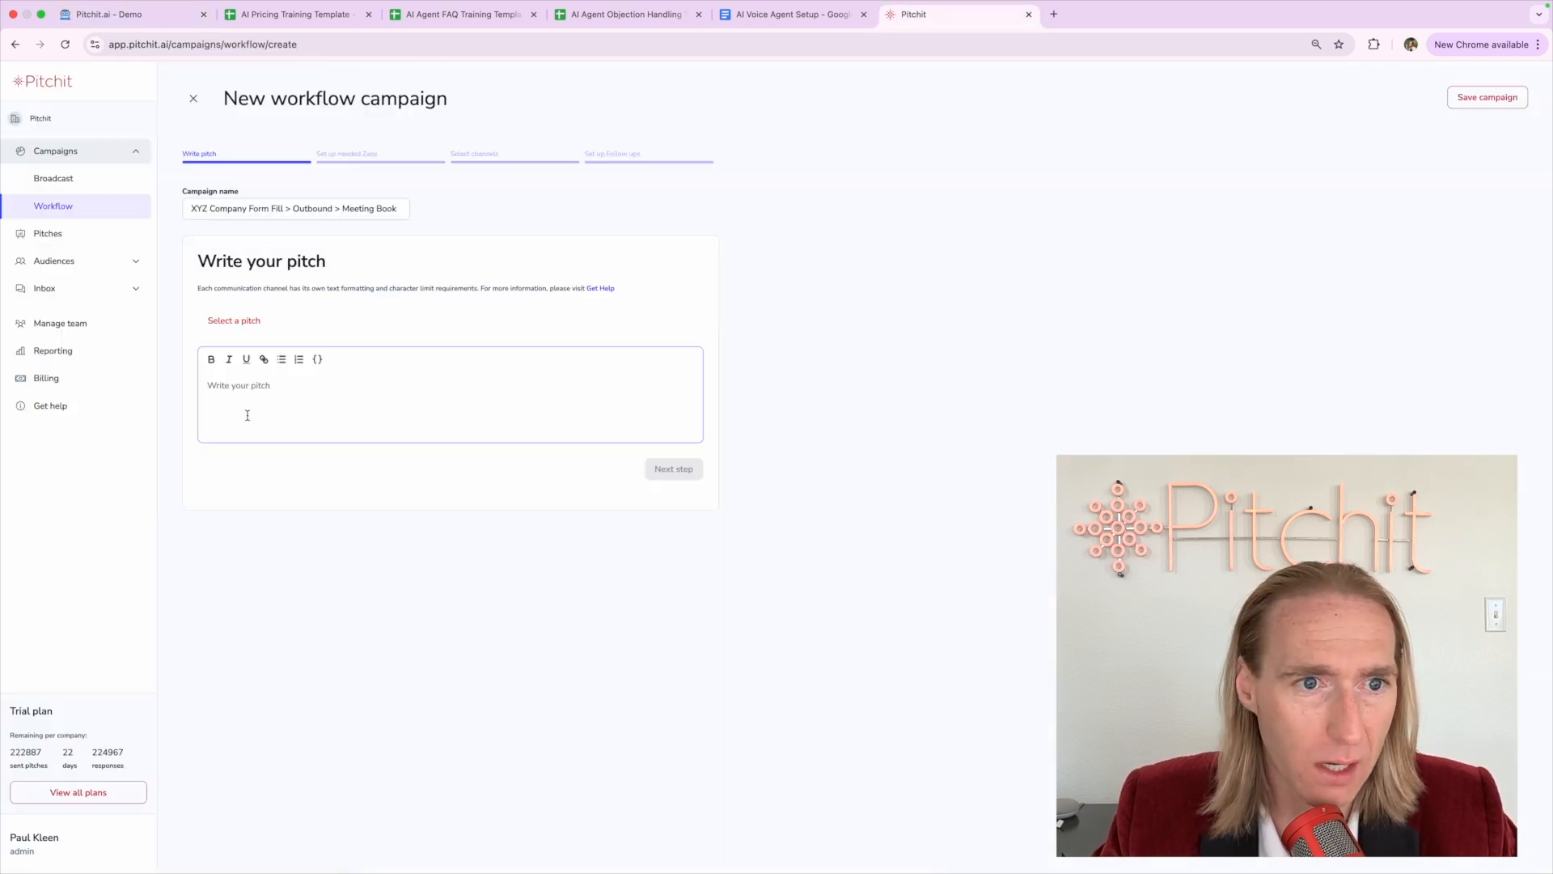
key(ctrl+v)
Advance past the Zaps step to communication channel selection
click(684, 469)
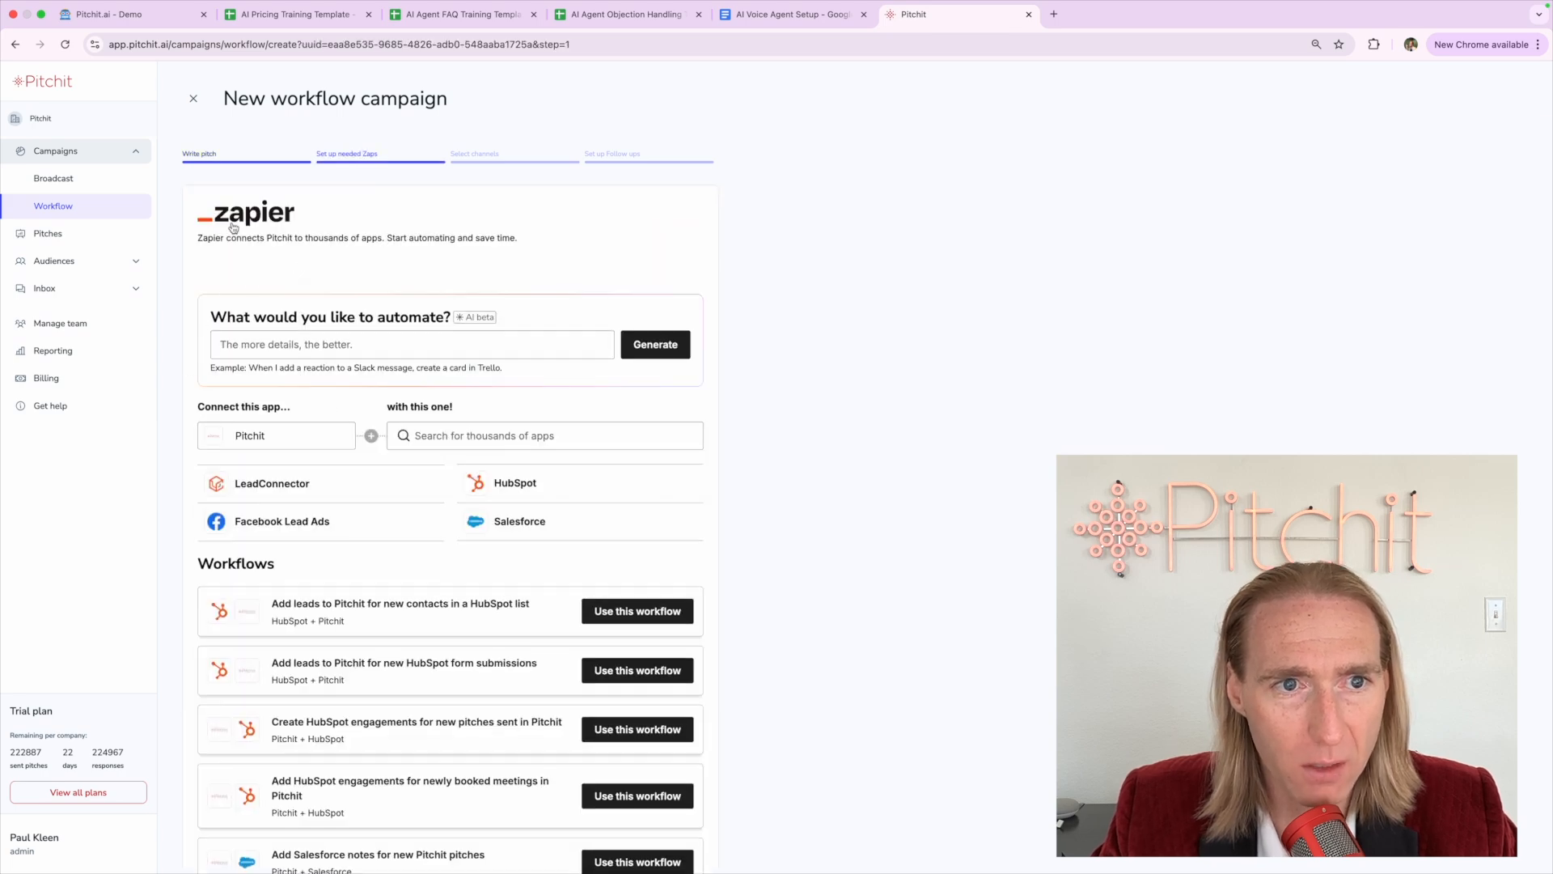
scroll(233, 227, down, 2)
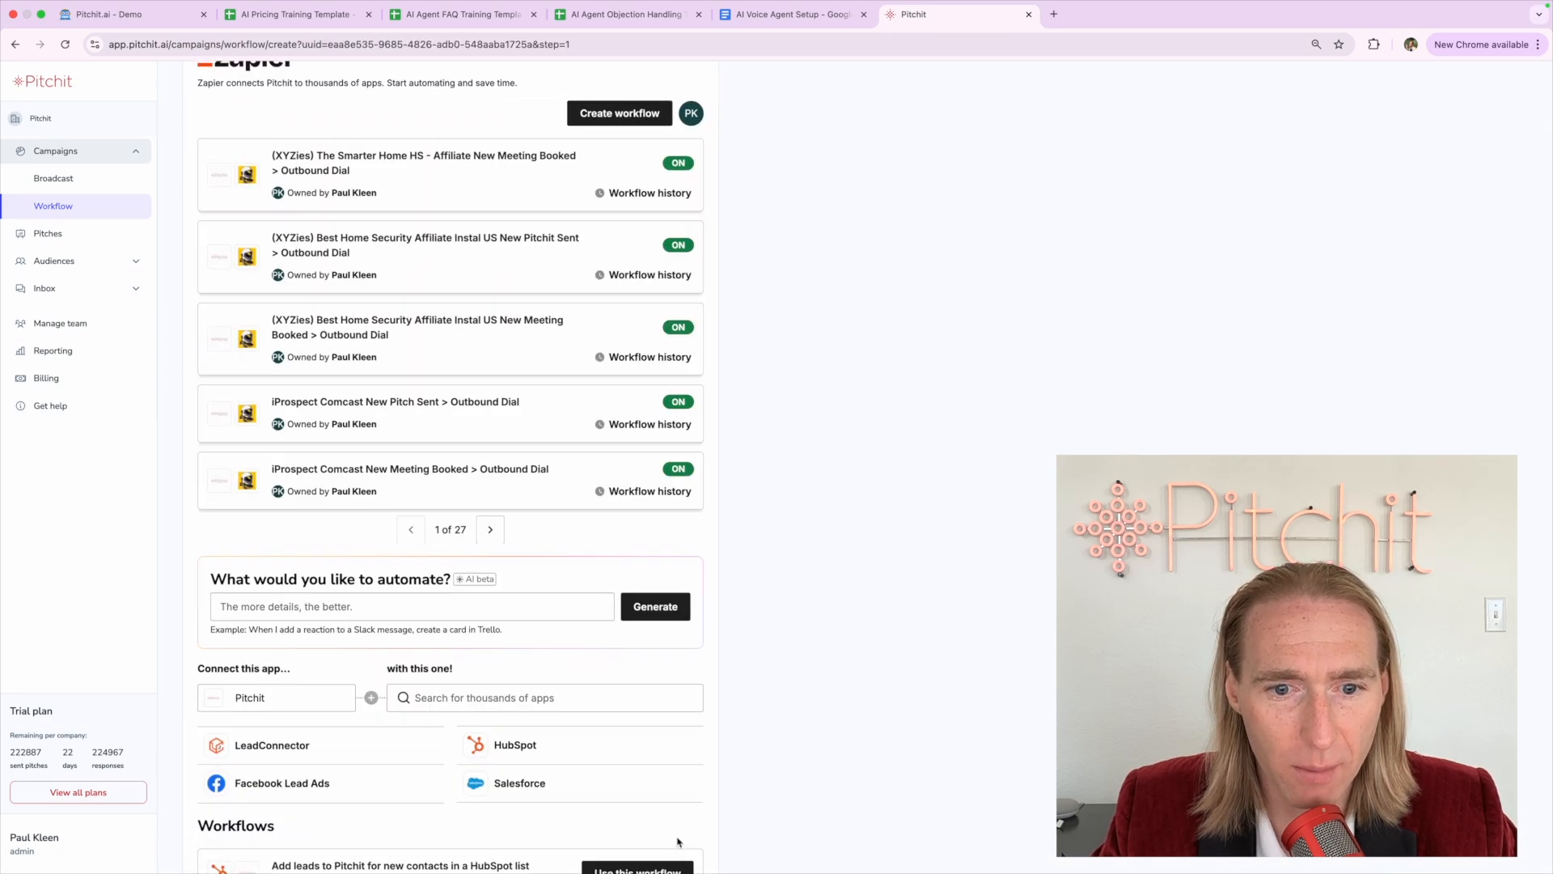
scroll(712, 833, down, 5)
click(671, 833)
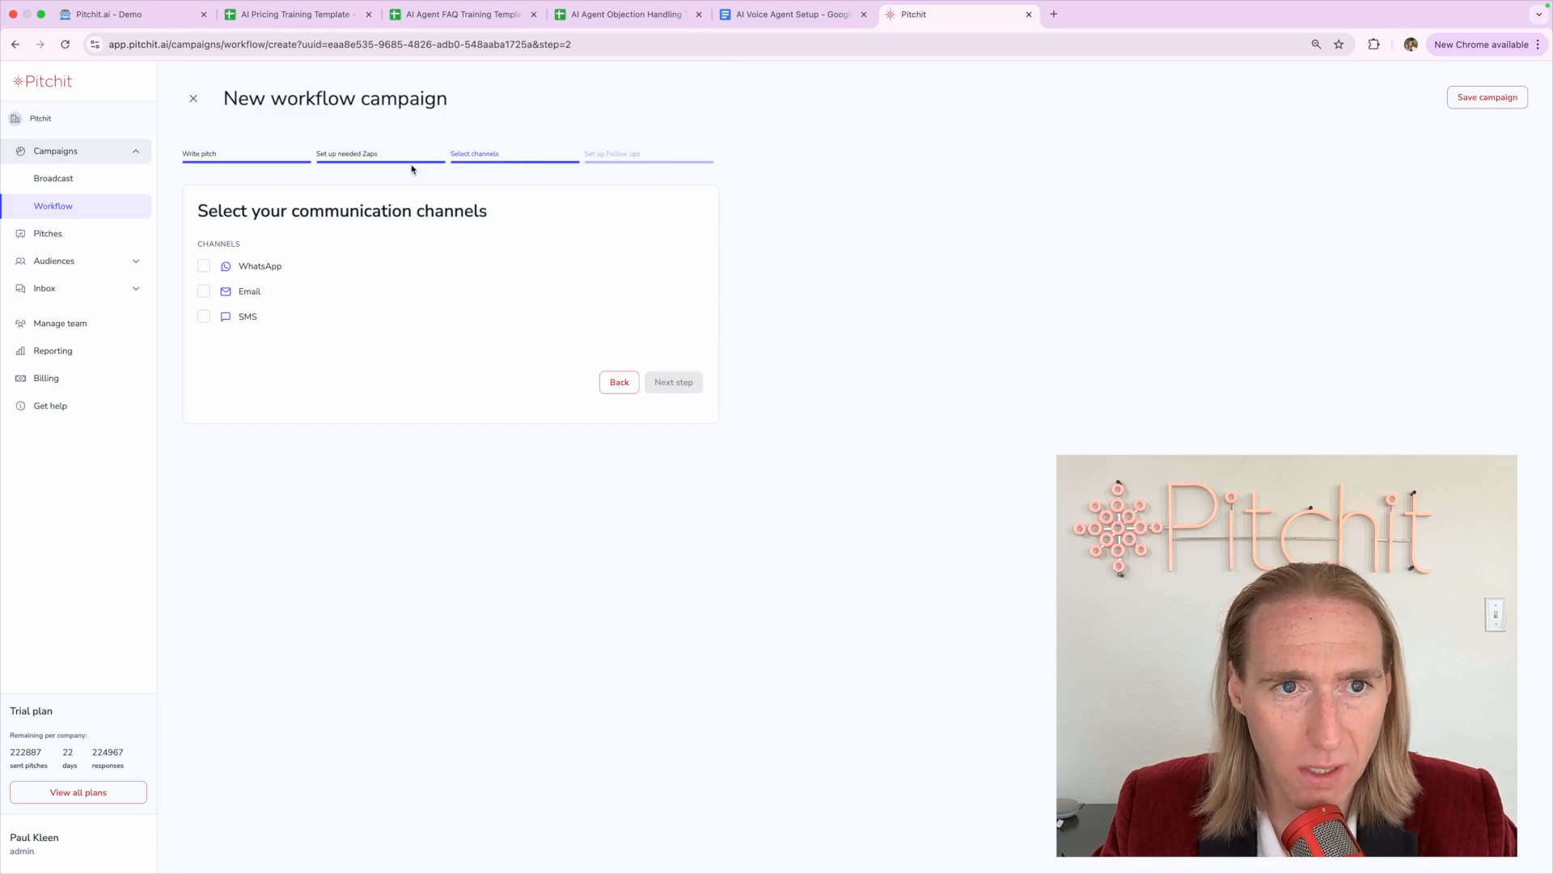
click(353, 154)
drag(321, 153, 393, 155)
click(395, 154)
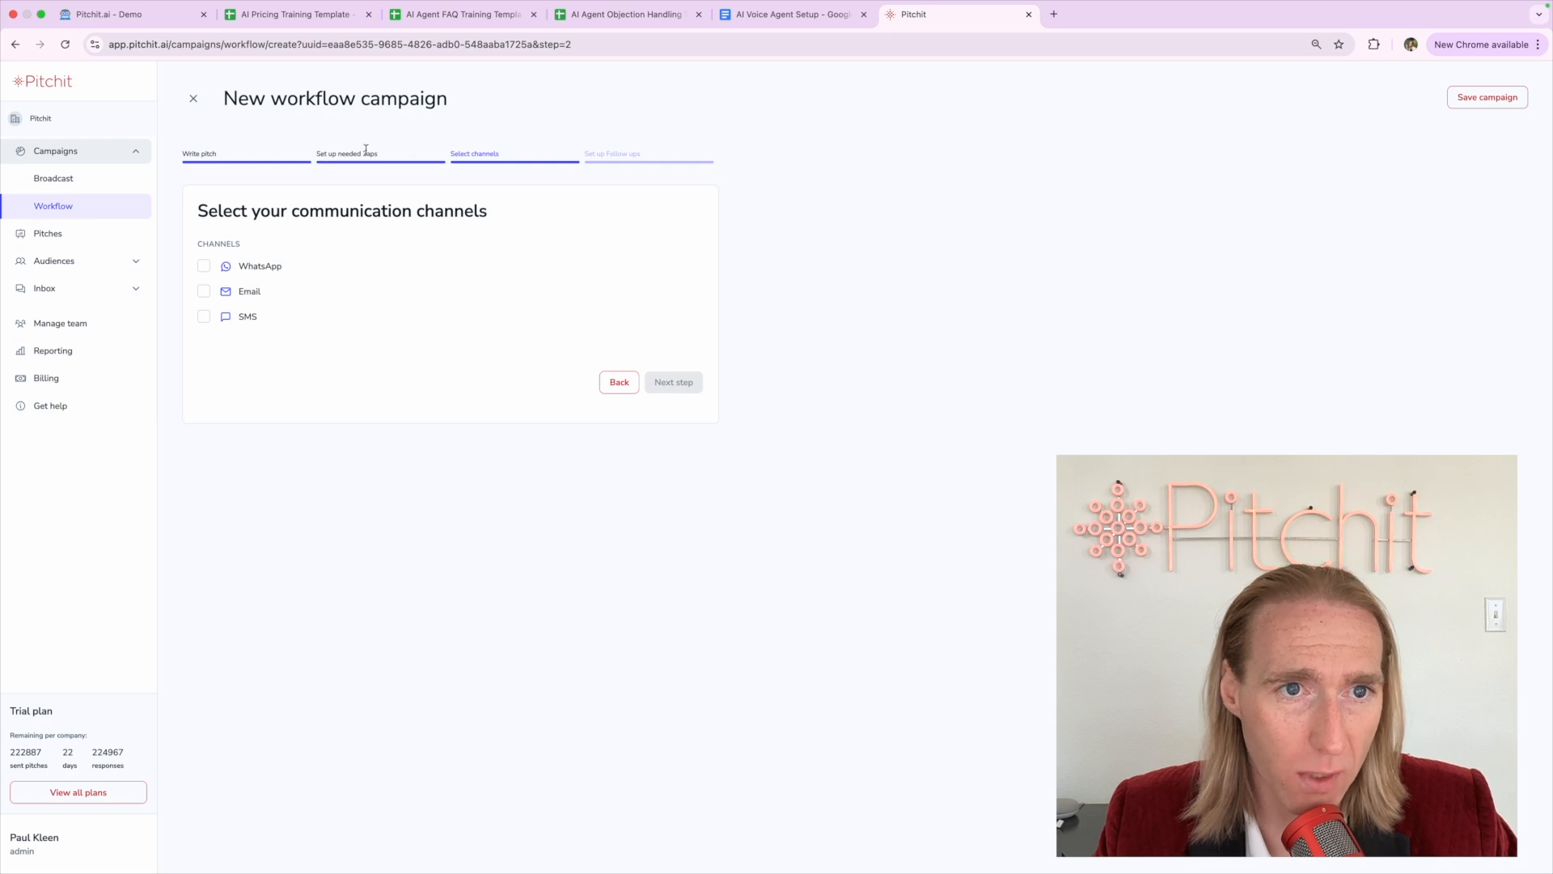
click(204, 290)
click(204, 316)
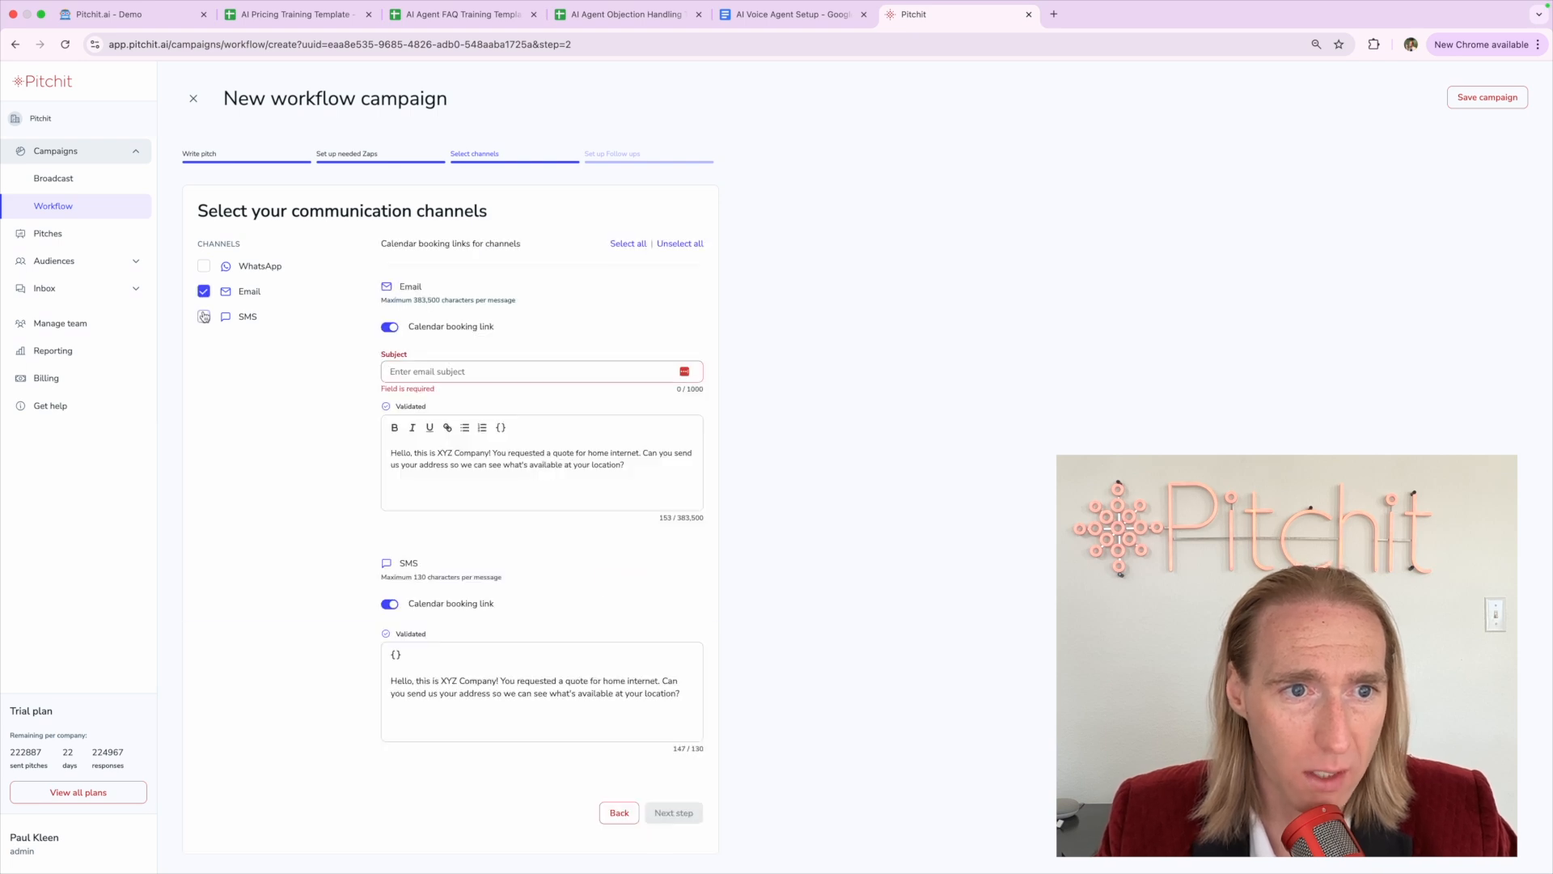
click(203, 266)
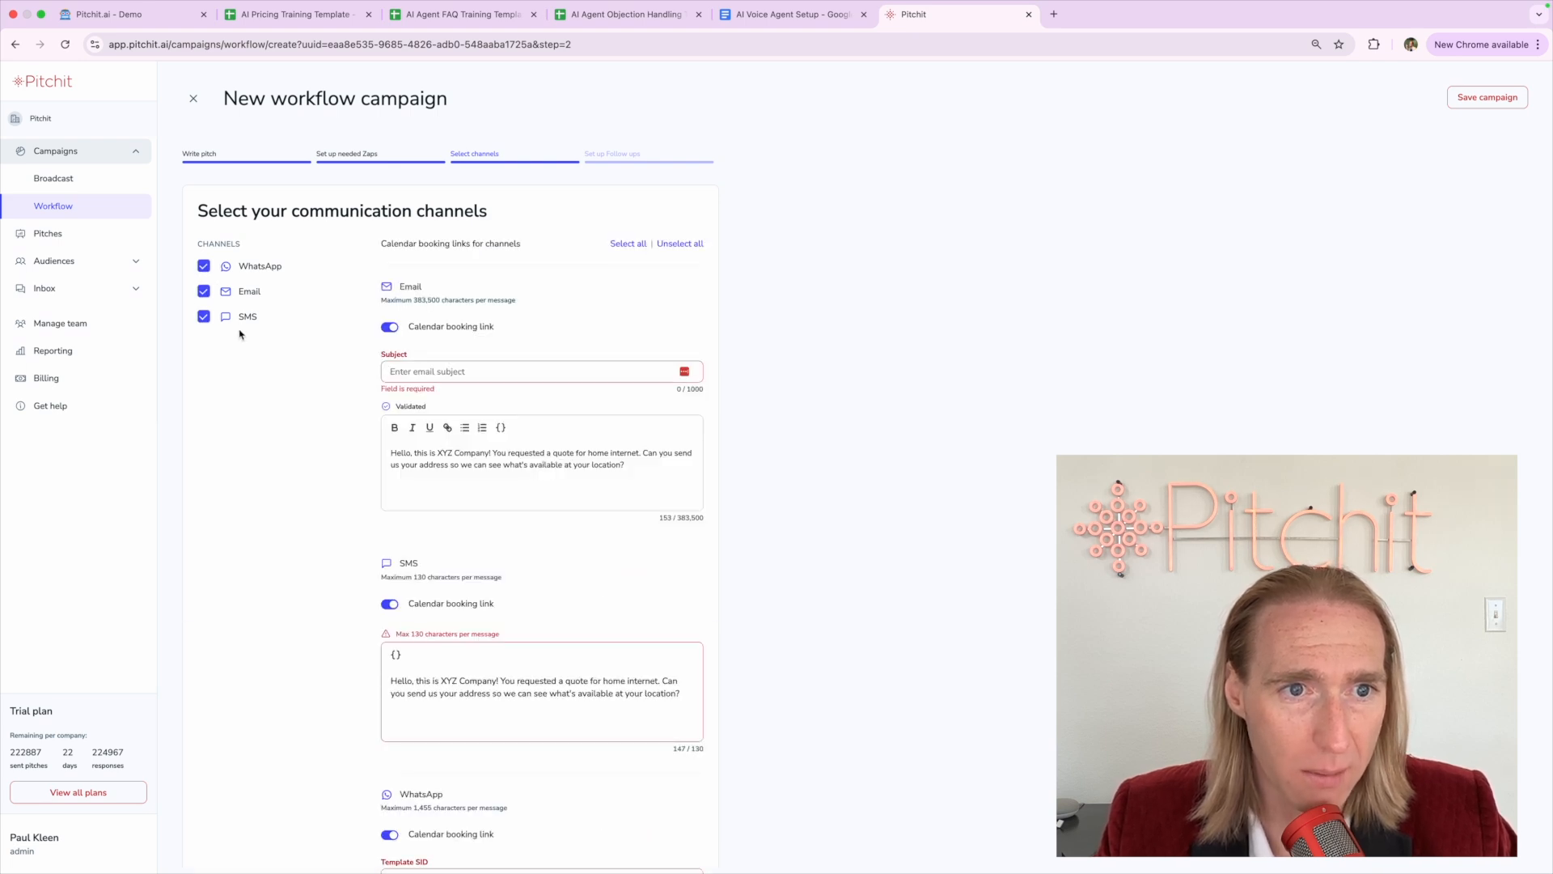
click(437, 371)
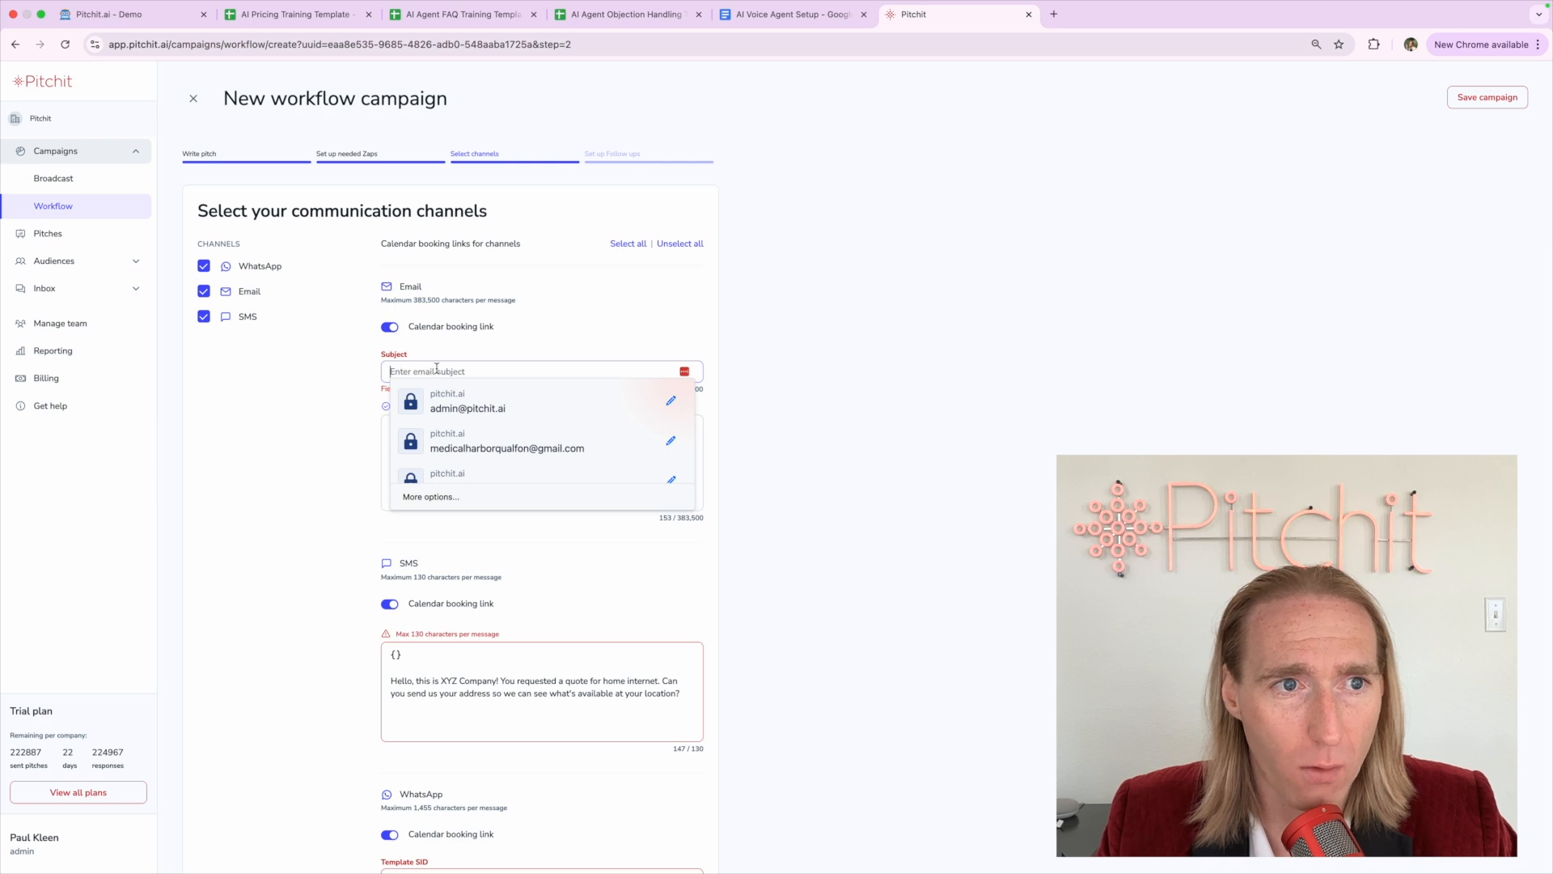
click(279, 379)
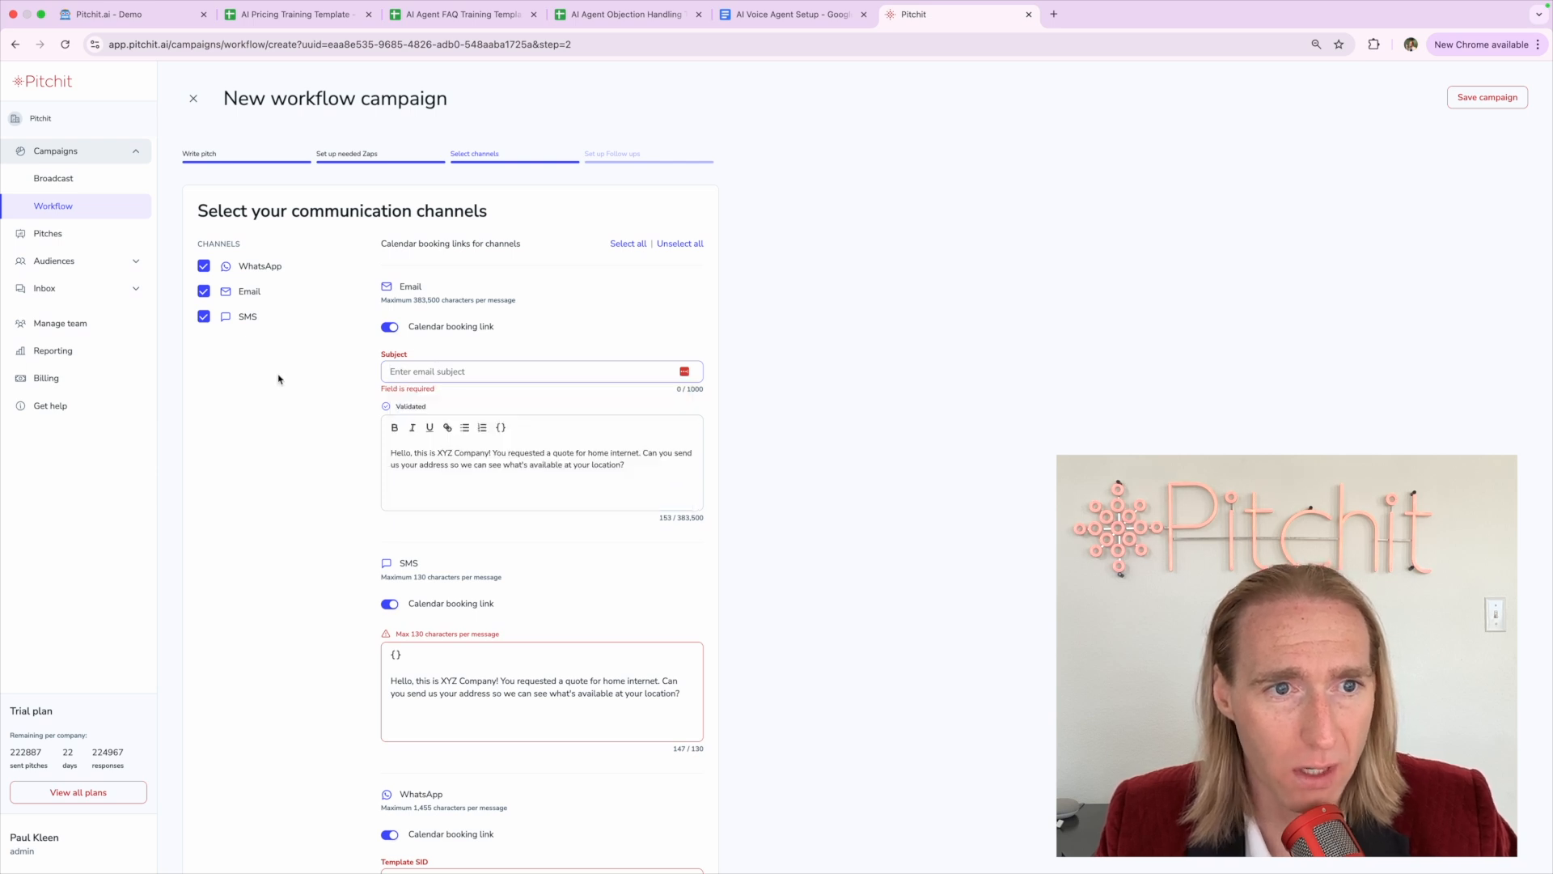
click(411, 372)
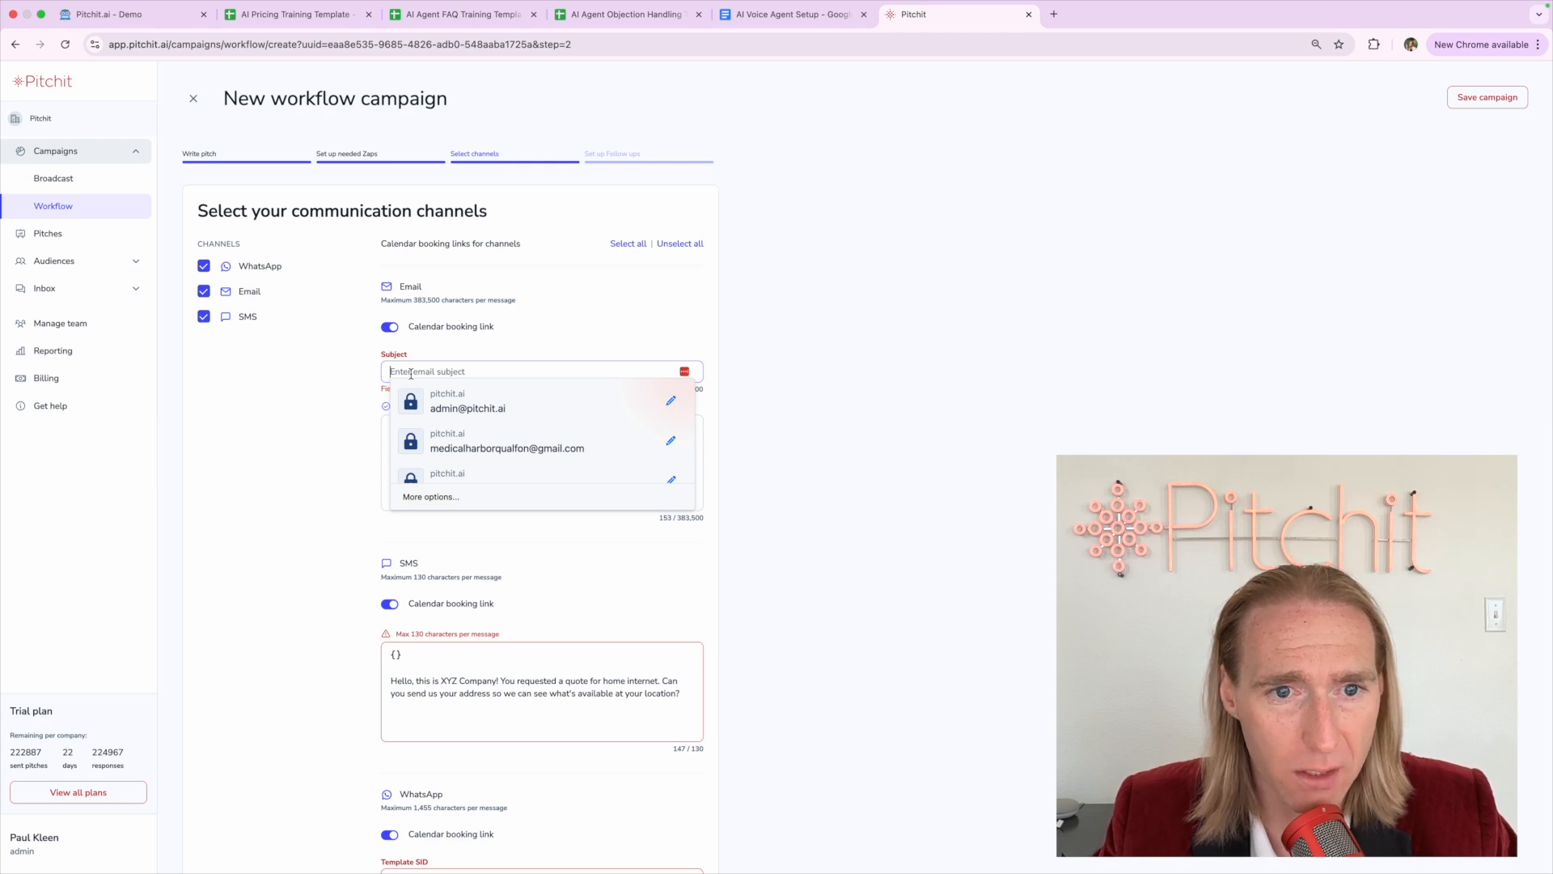
Replace the trial 'Testing Email' subject with 'XYZ Company Internet Pricing'
text(Testing Email)
key(super+BackSpace)
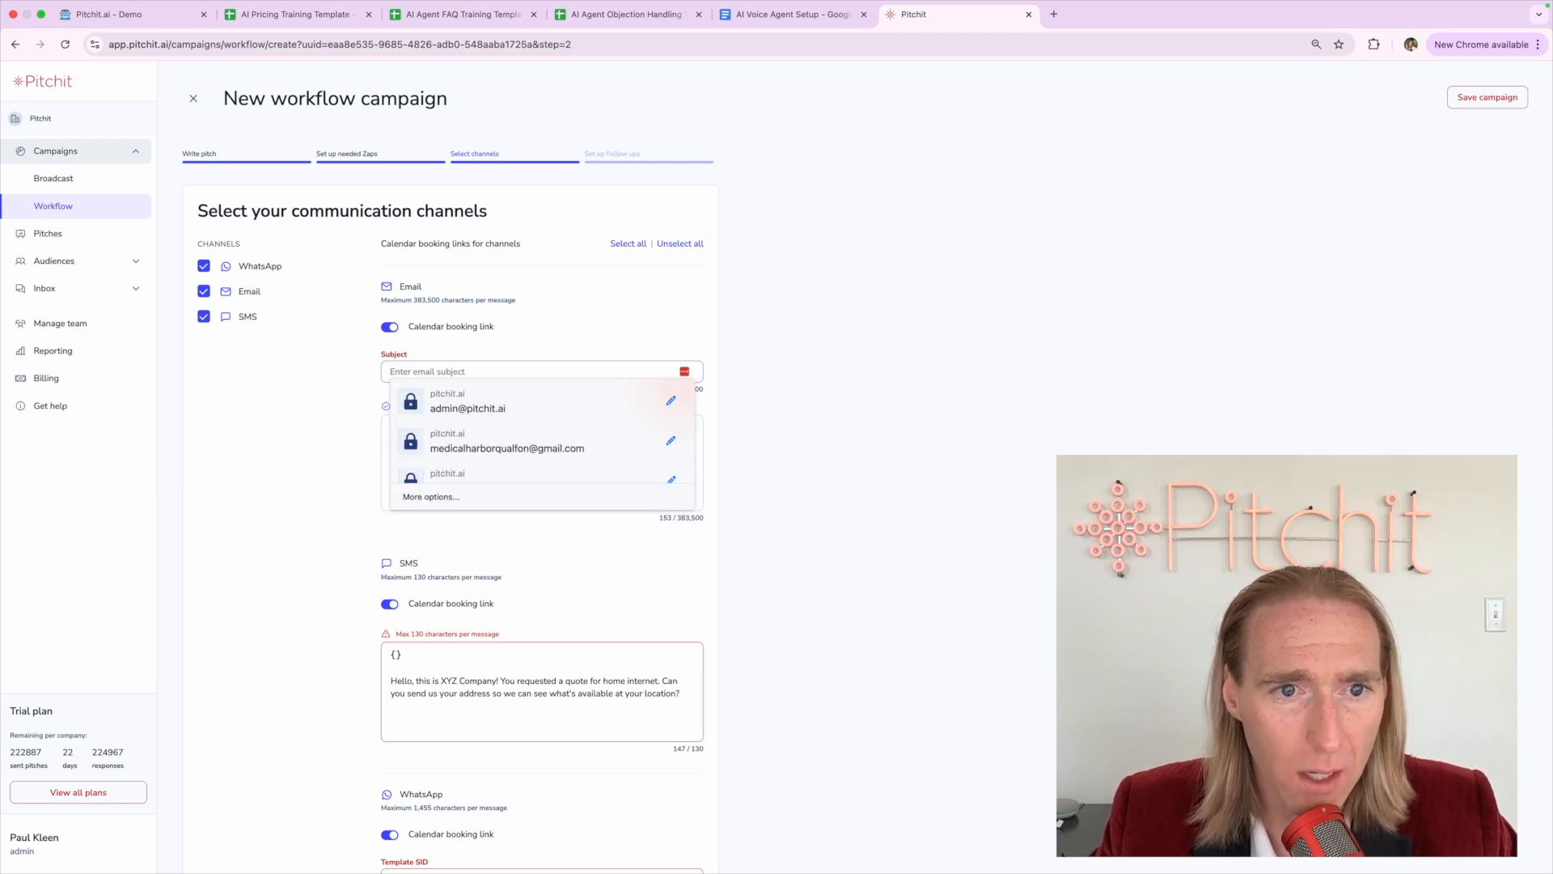
text(XYZ Co)
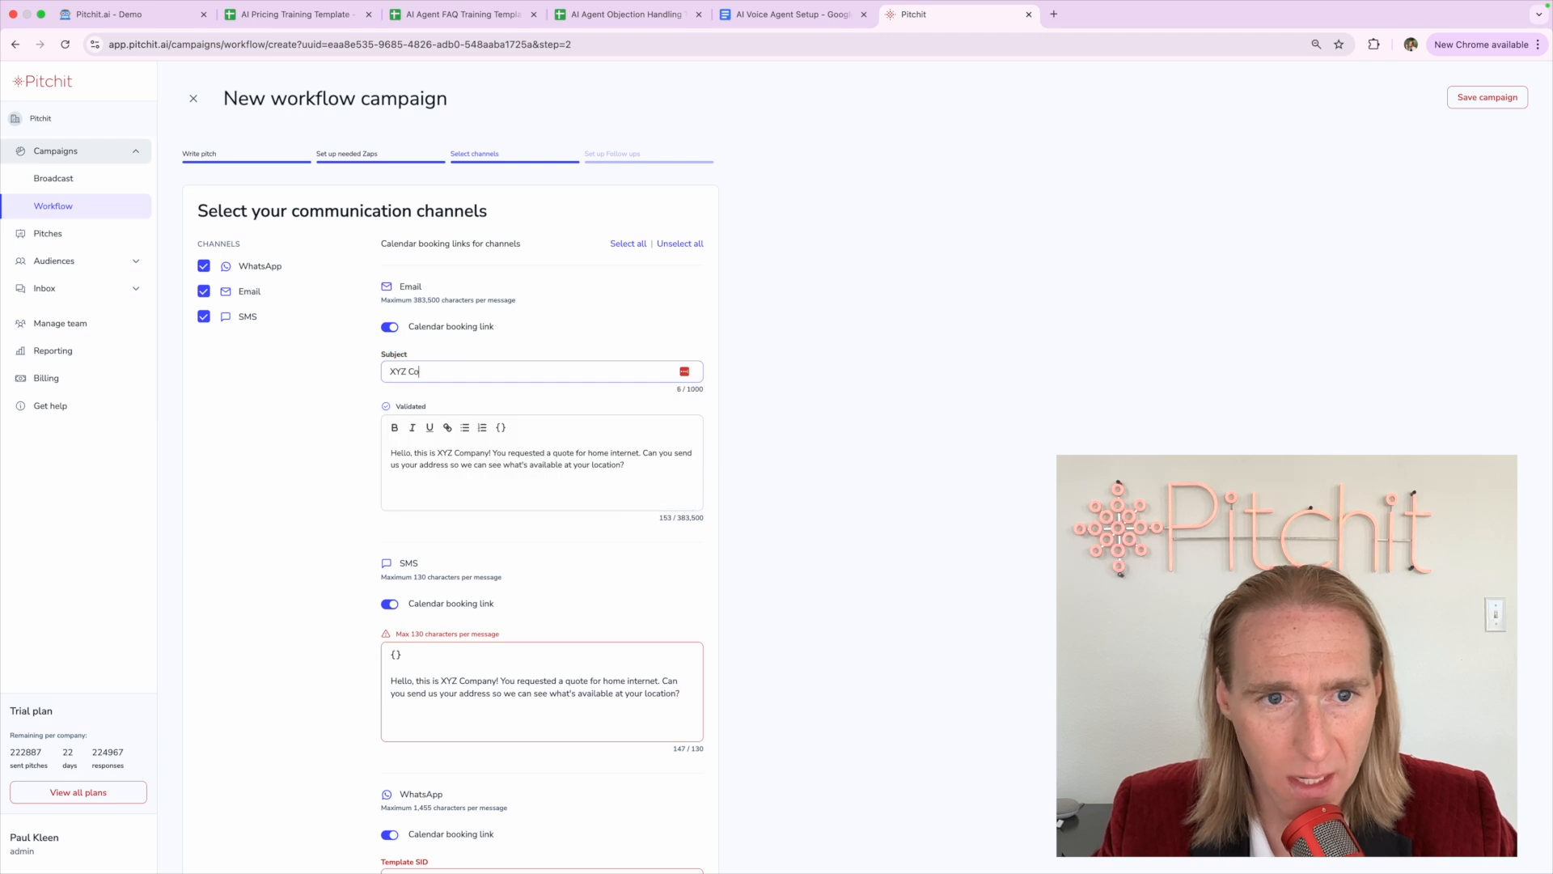
text(mpany Internet Pricing)
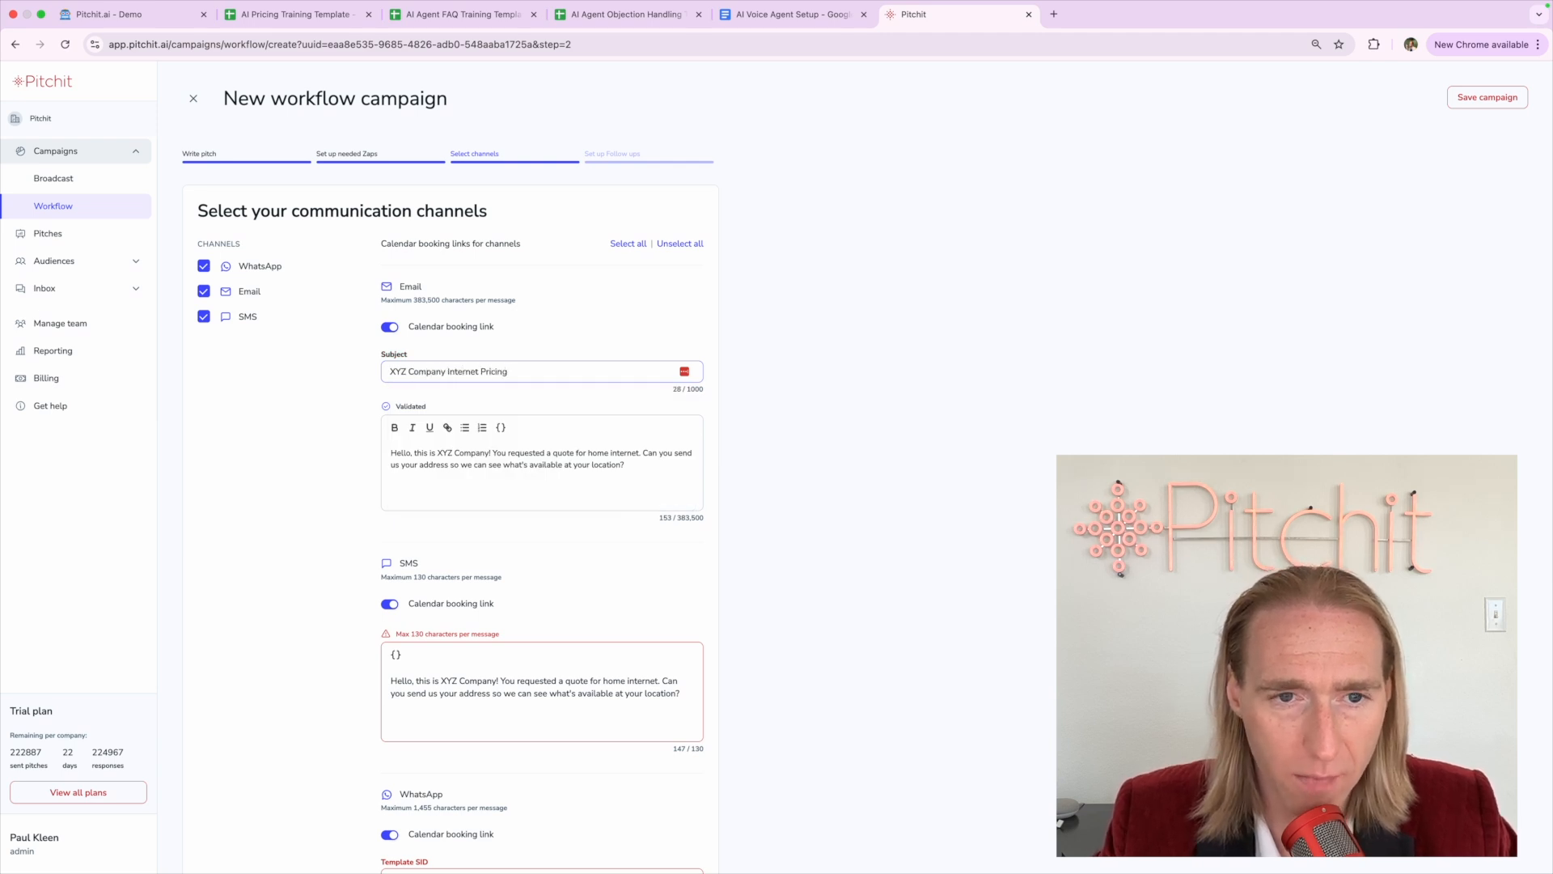
click(287, 428)
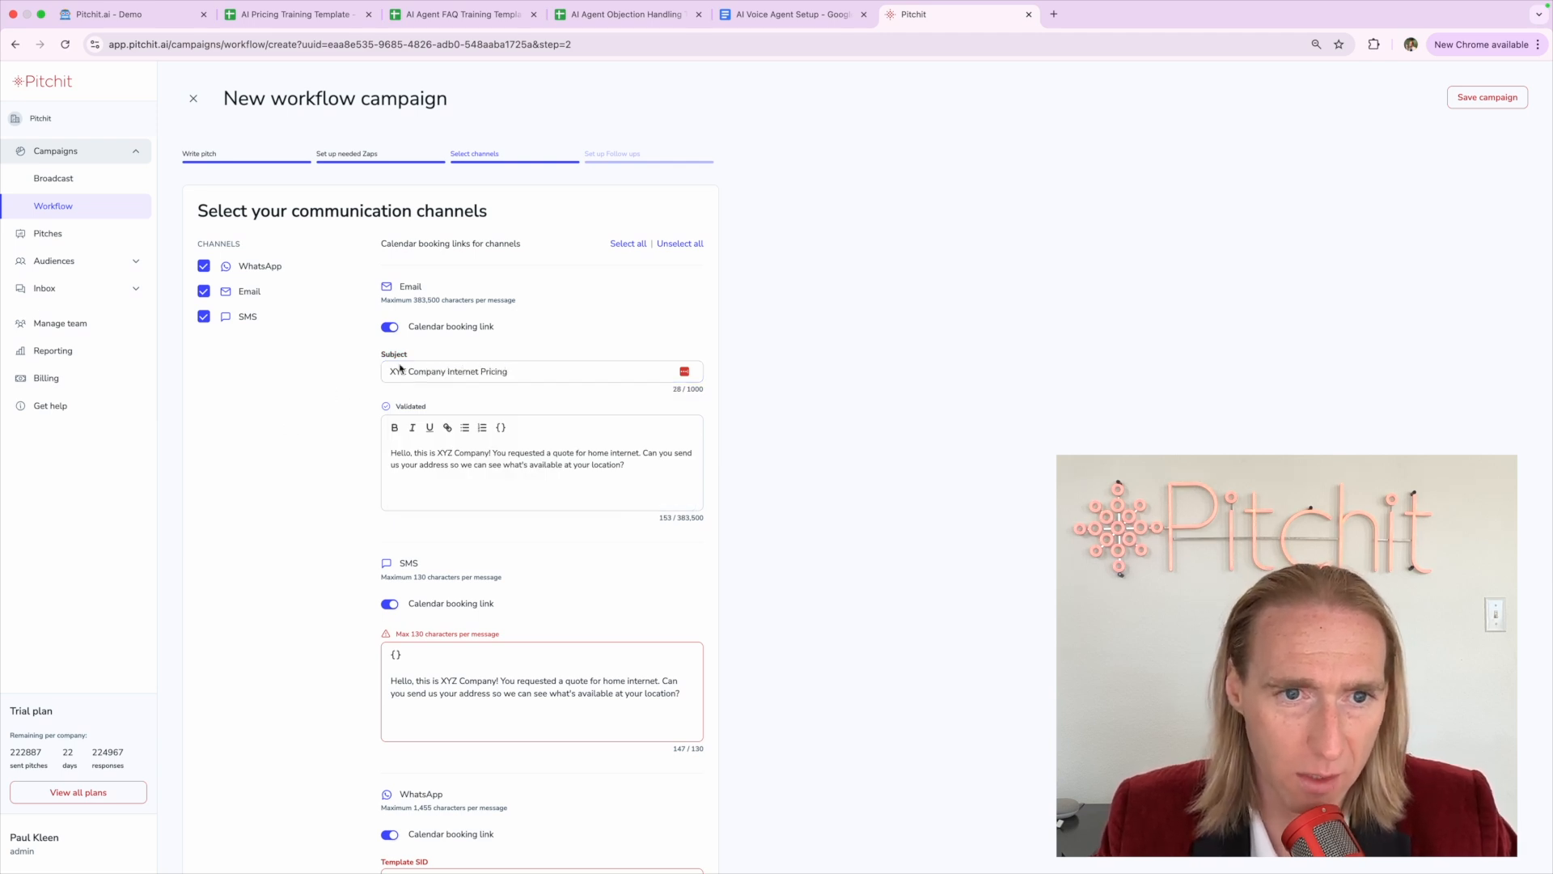
double_click(416, 371)
click(291, 441)
click(413, 450)
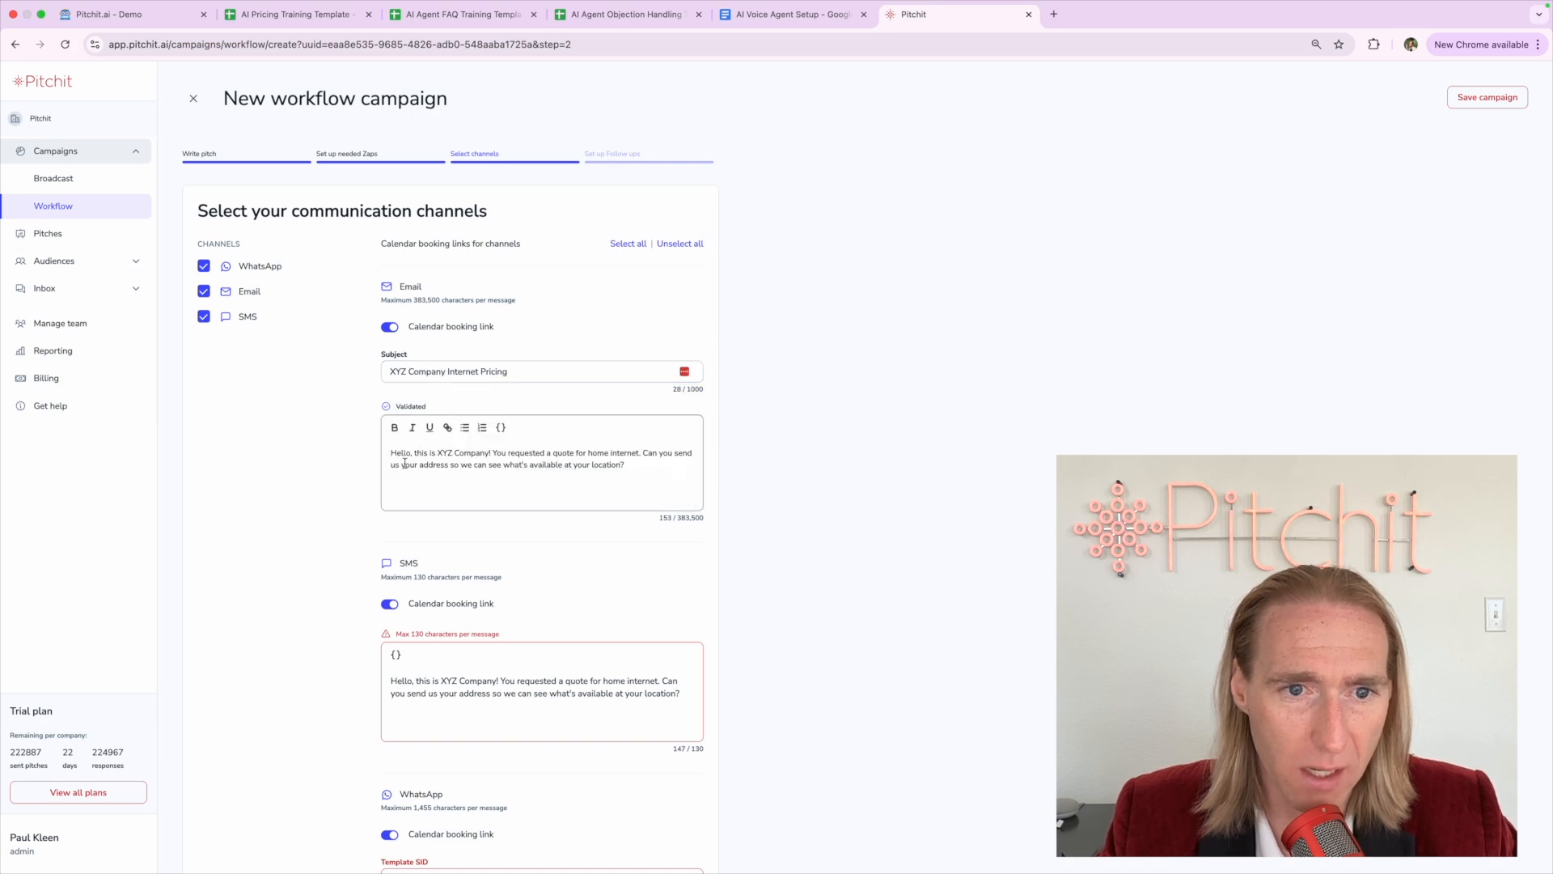
Replace the 'Hello' greeting with 'Hi {{Recipient's first name}},' and start the pitch on a new line
scroll(410, 458, up, 3)
scroll(411, 459, up, 3)
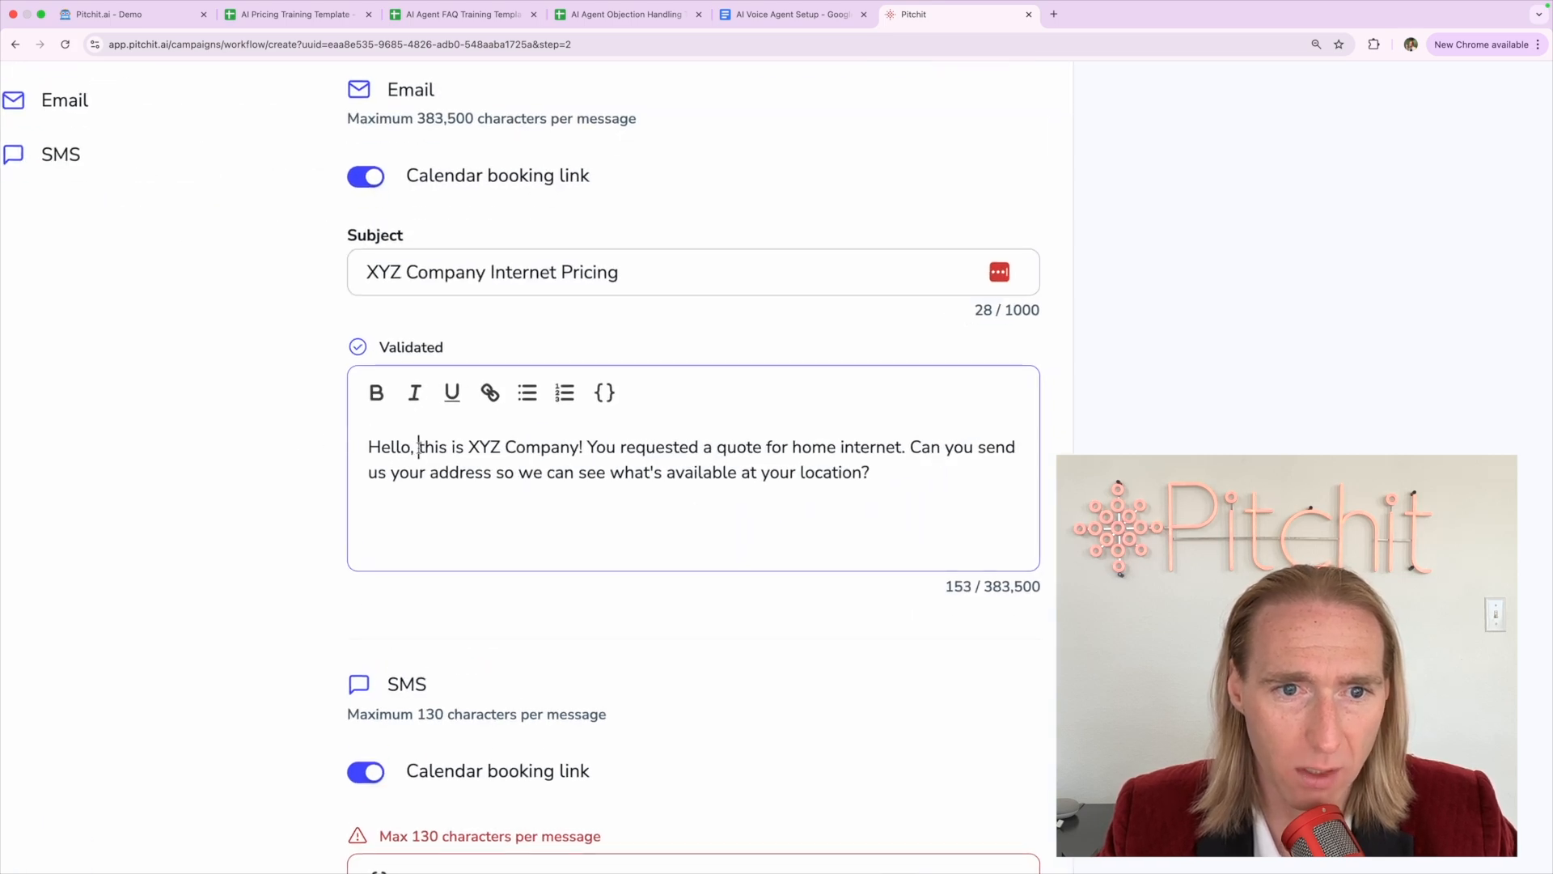
key(BackSpace)
key(BackSpace)
key(Return)
key(Delete)
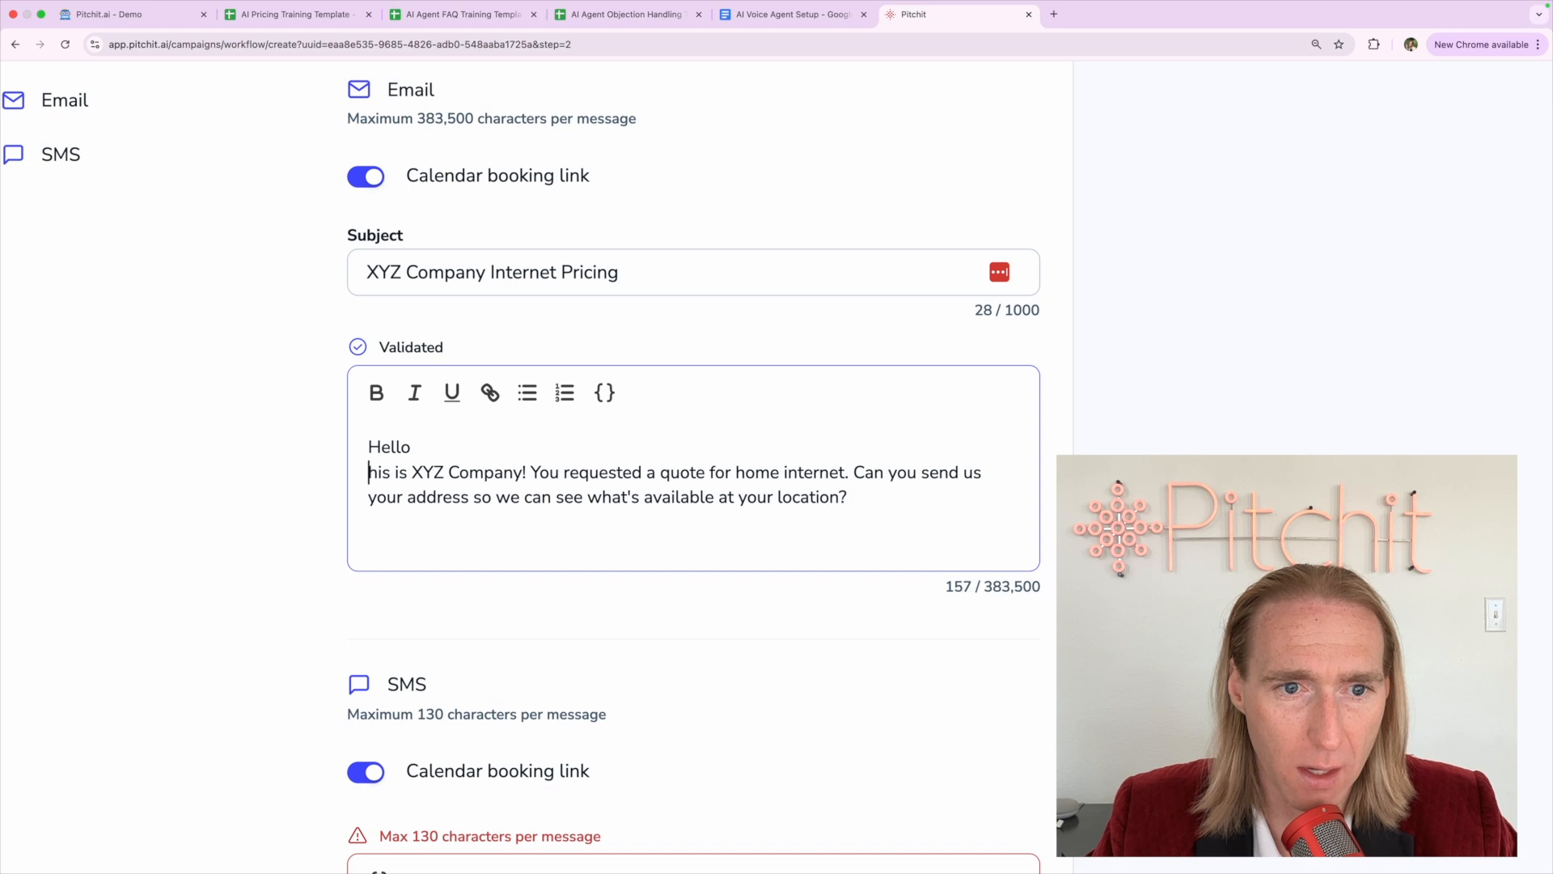
key(Return)
text(T)
click(441, 434)
key(BackSpace)
key(BackSpace)
key(BackSpace)
key(BackSpace)
key(BackSpace)
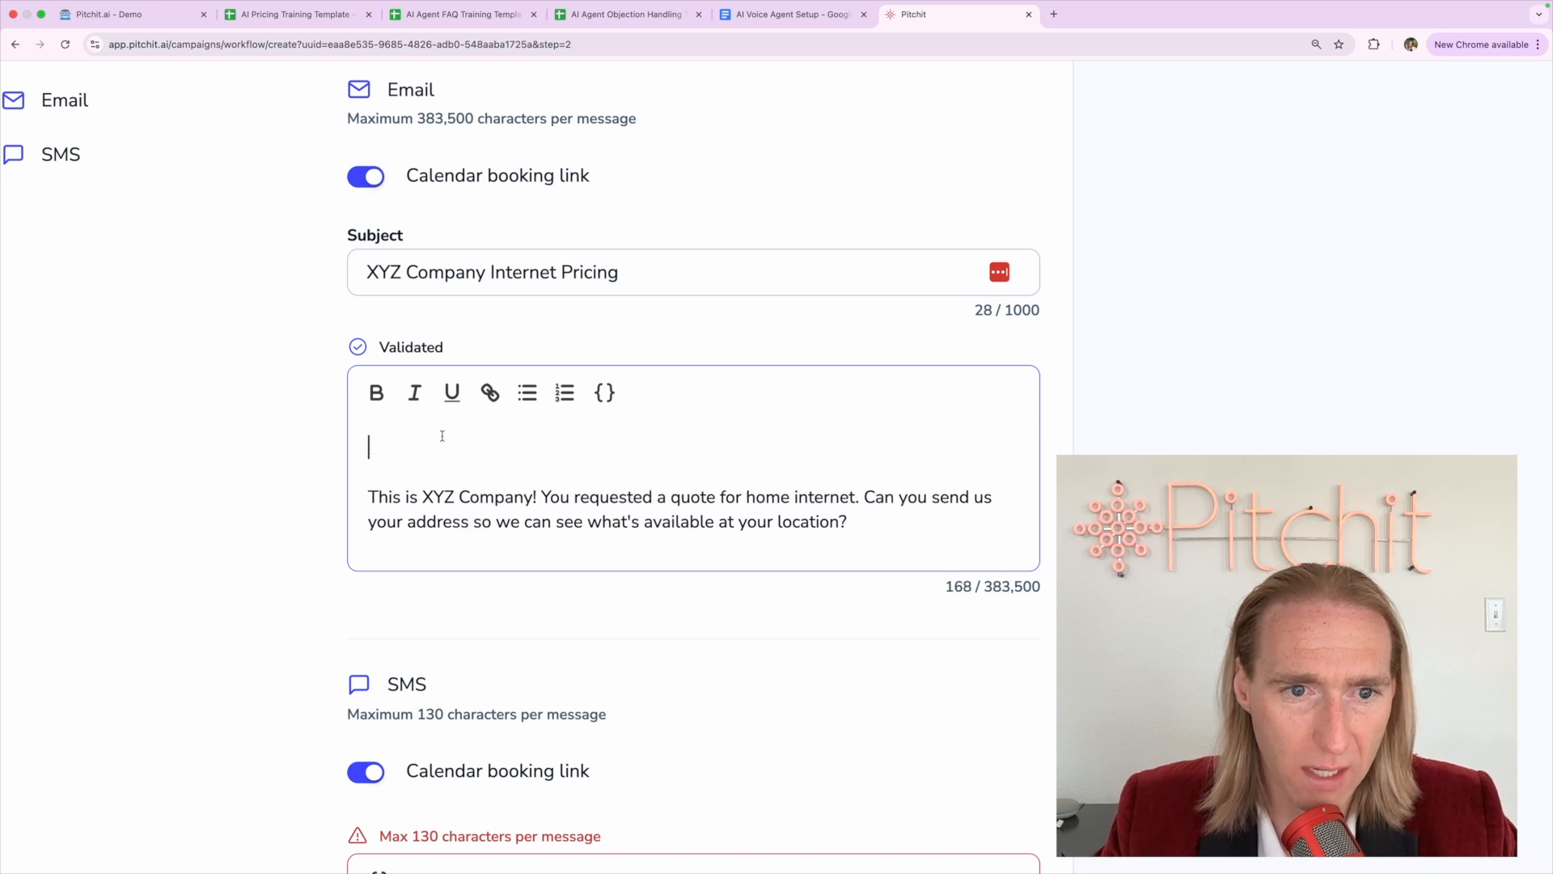
text(Hi)
click(605, 392)
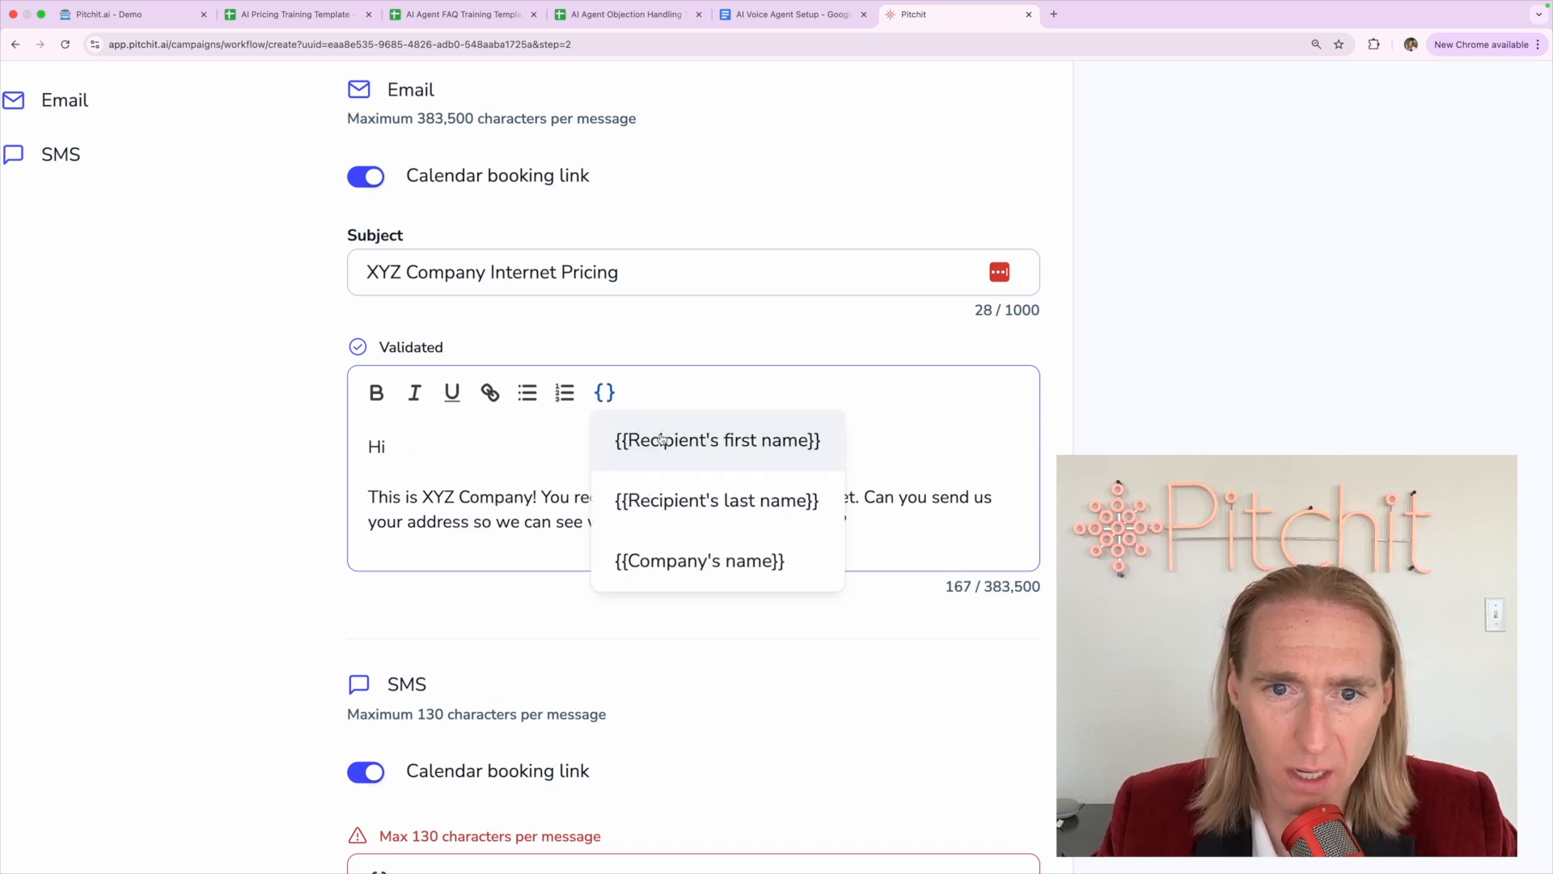
click(601, 447)
text(,)
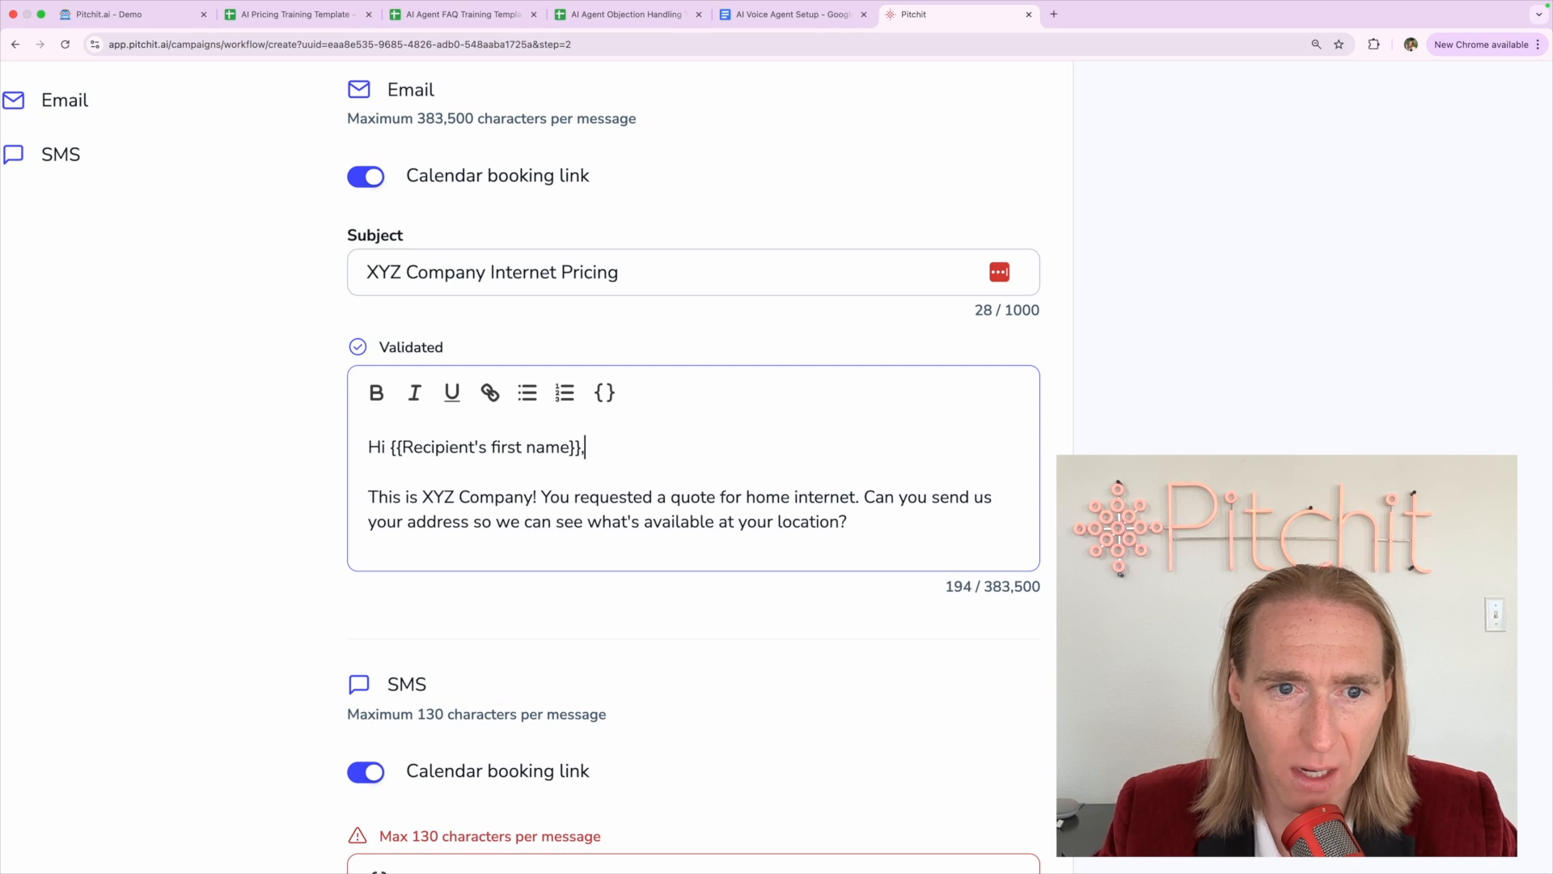
End 'This is XYZ Company' with a period, keeping 'You requested' on the same line
click(541, 497)
key(Return)
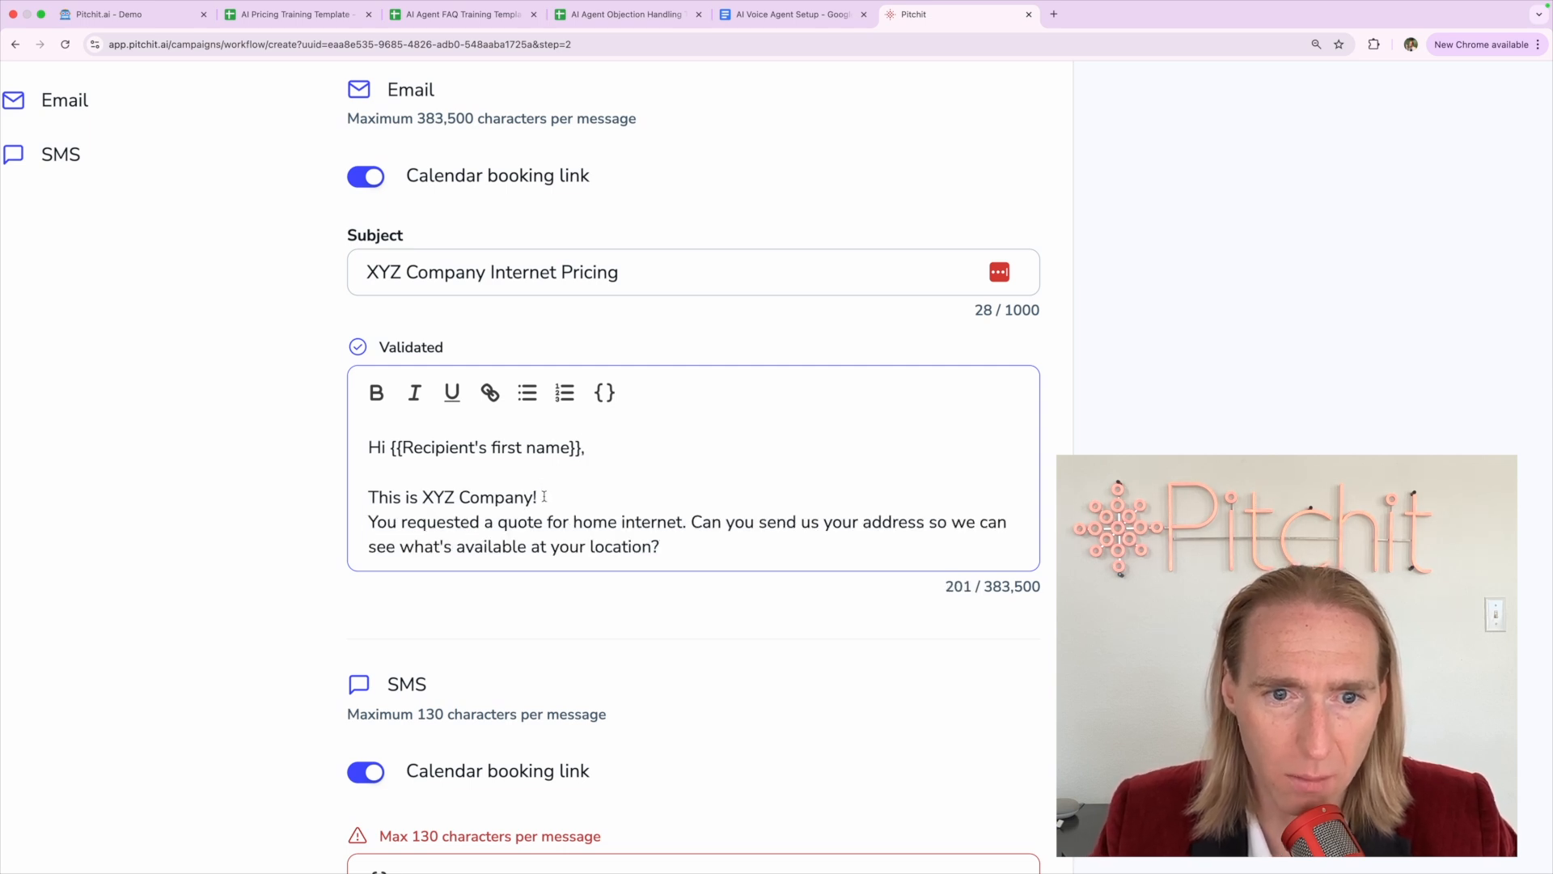
key(BackSpace)
key(Down)
key(Down)
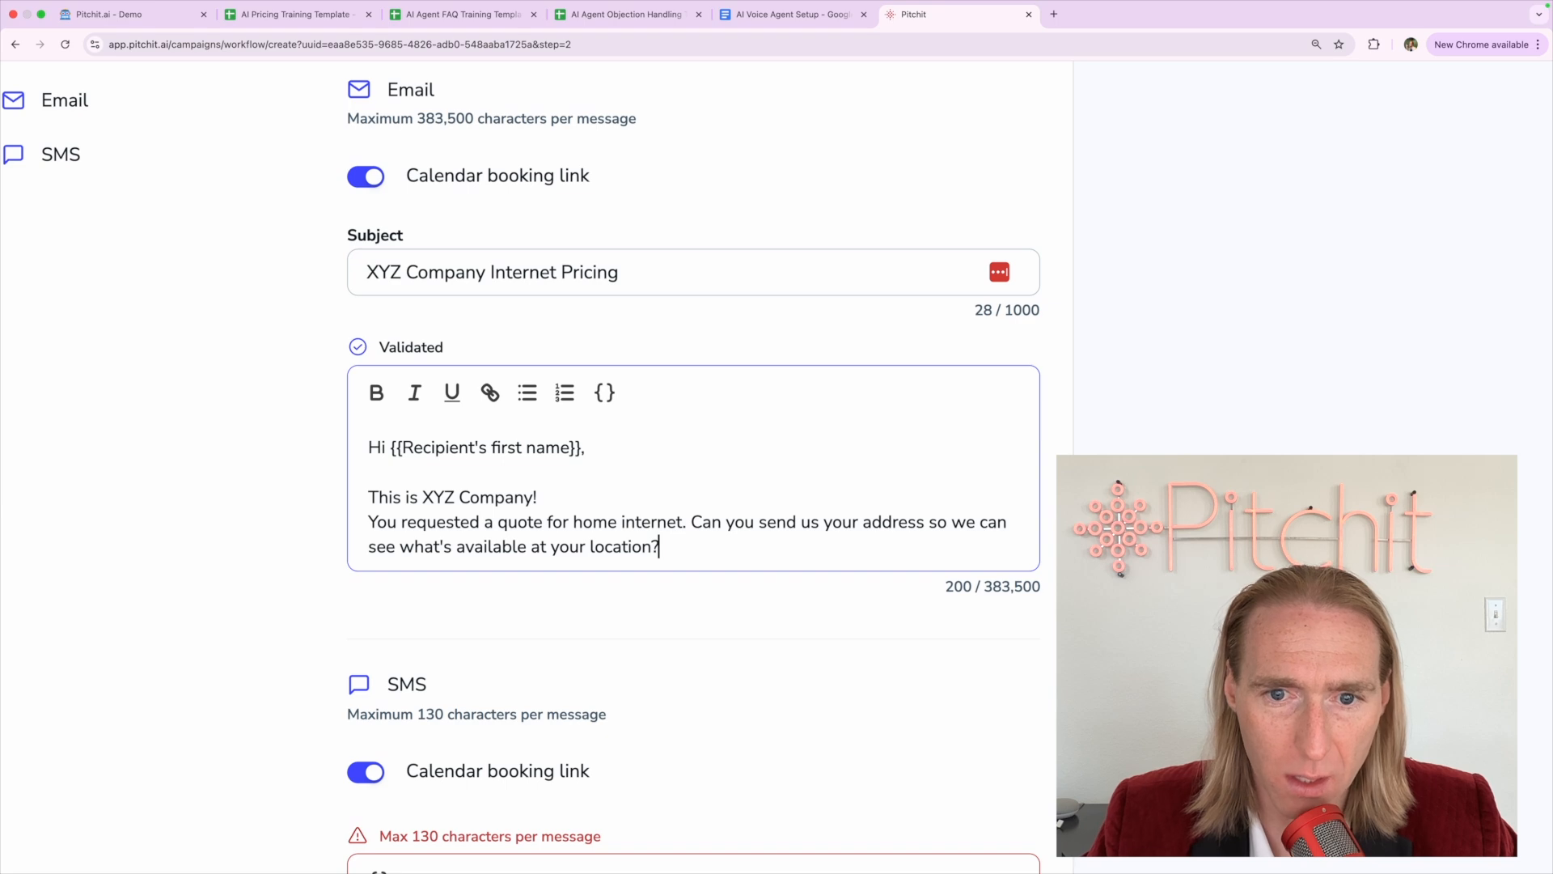
click(378, 522)
triple_click(426, 500)
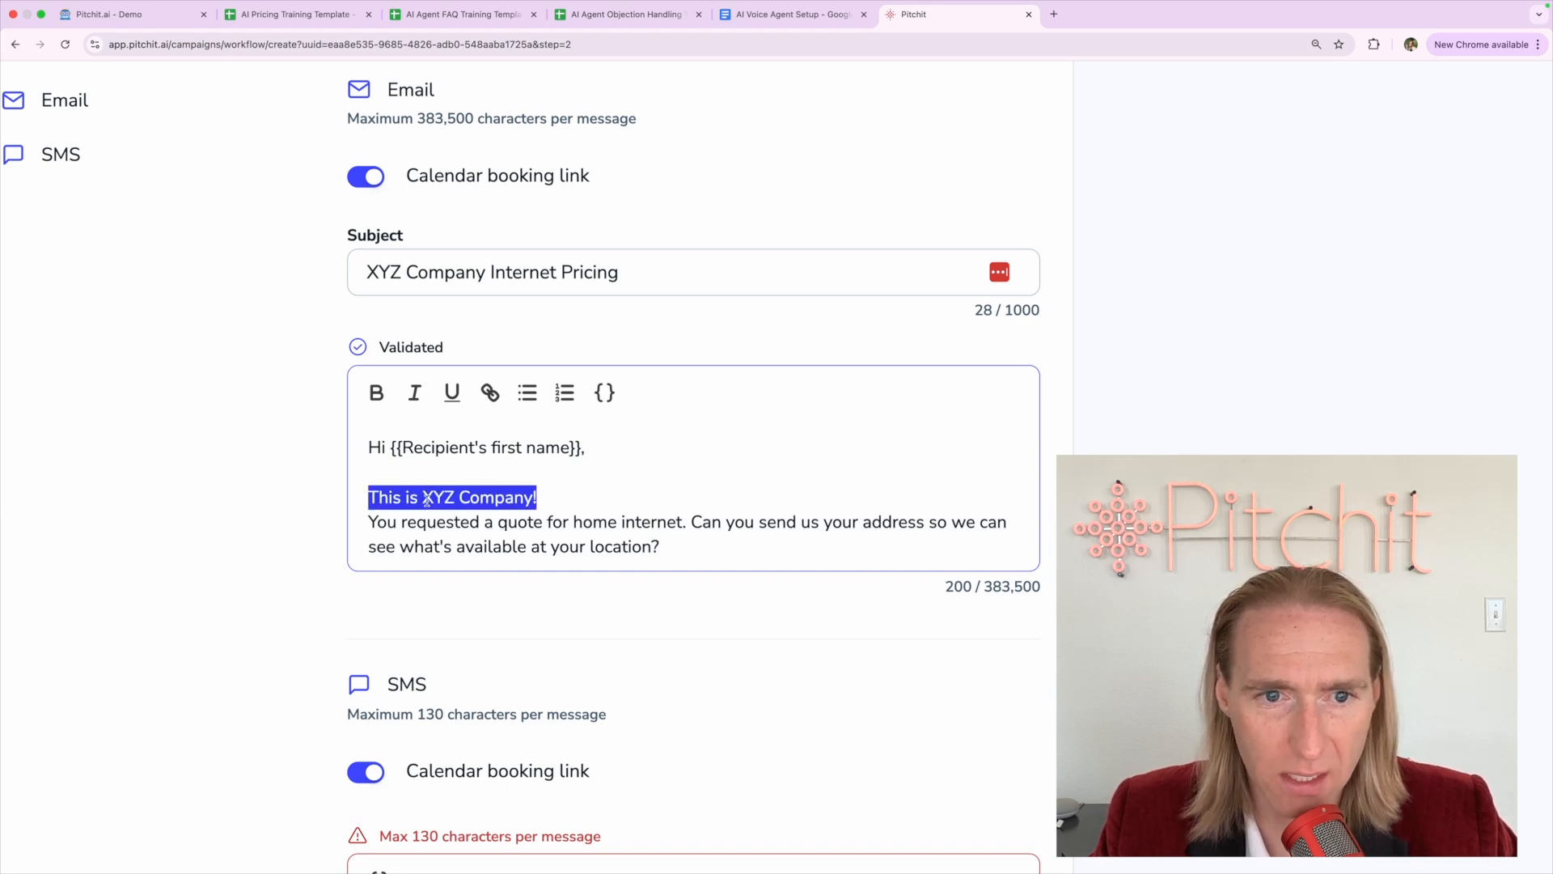
click(542, 496)
key(BackSpace)
text(,)
key(BackSpace)
text(.)
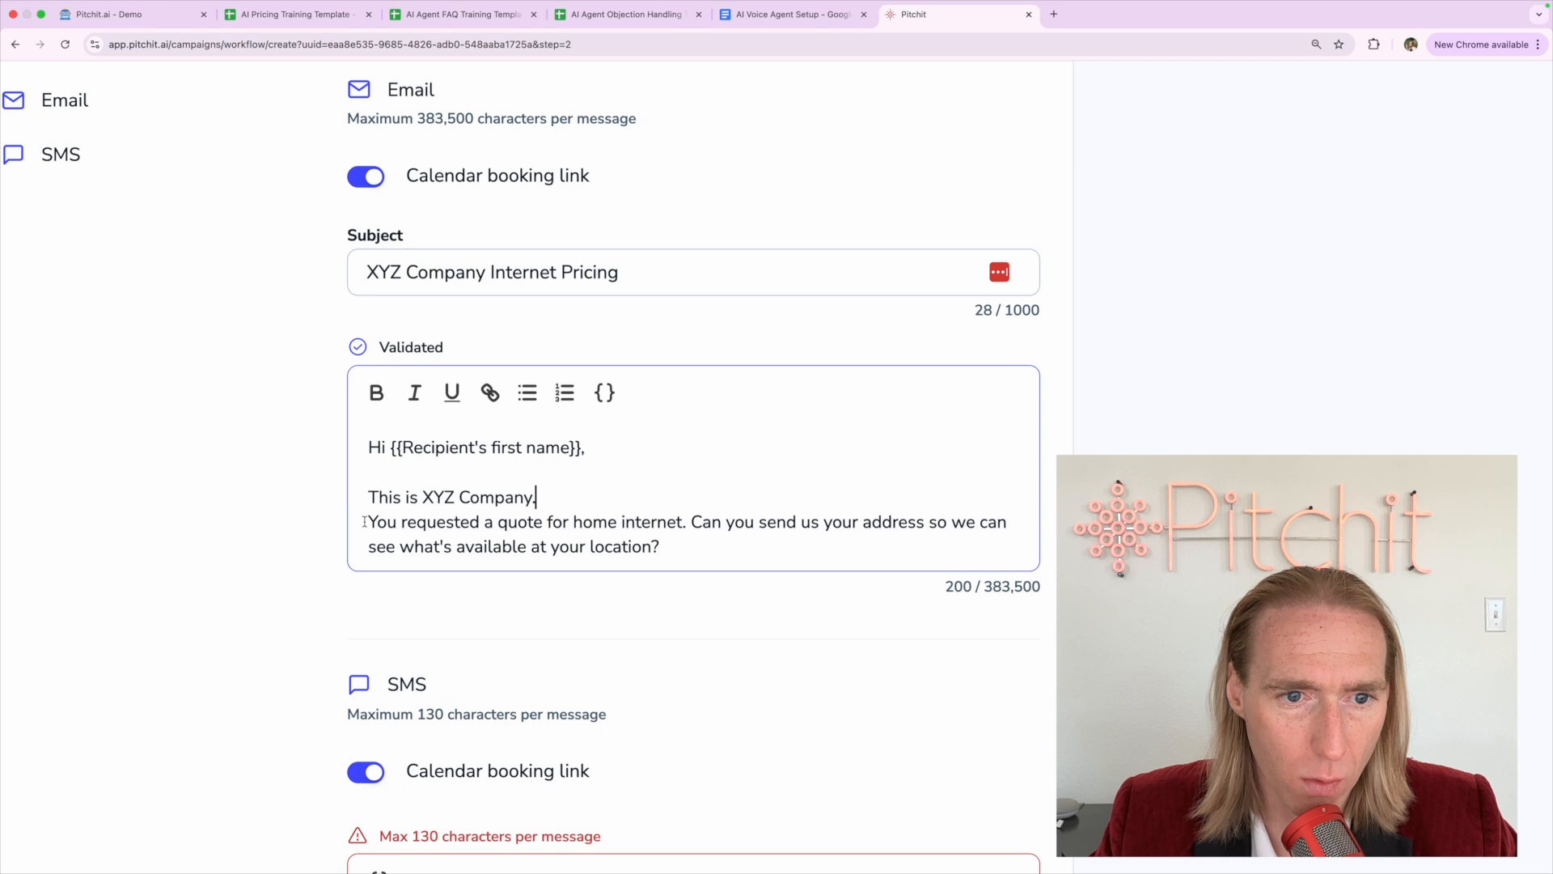
key(Delete)
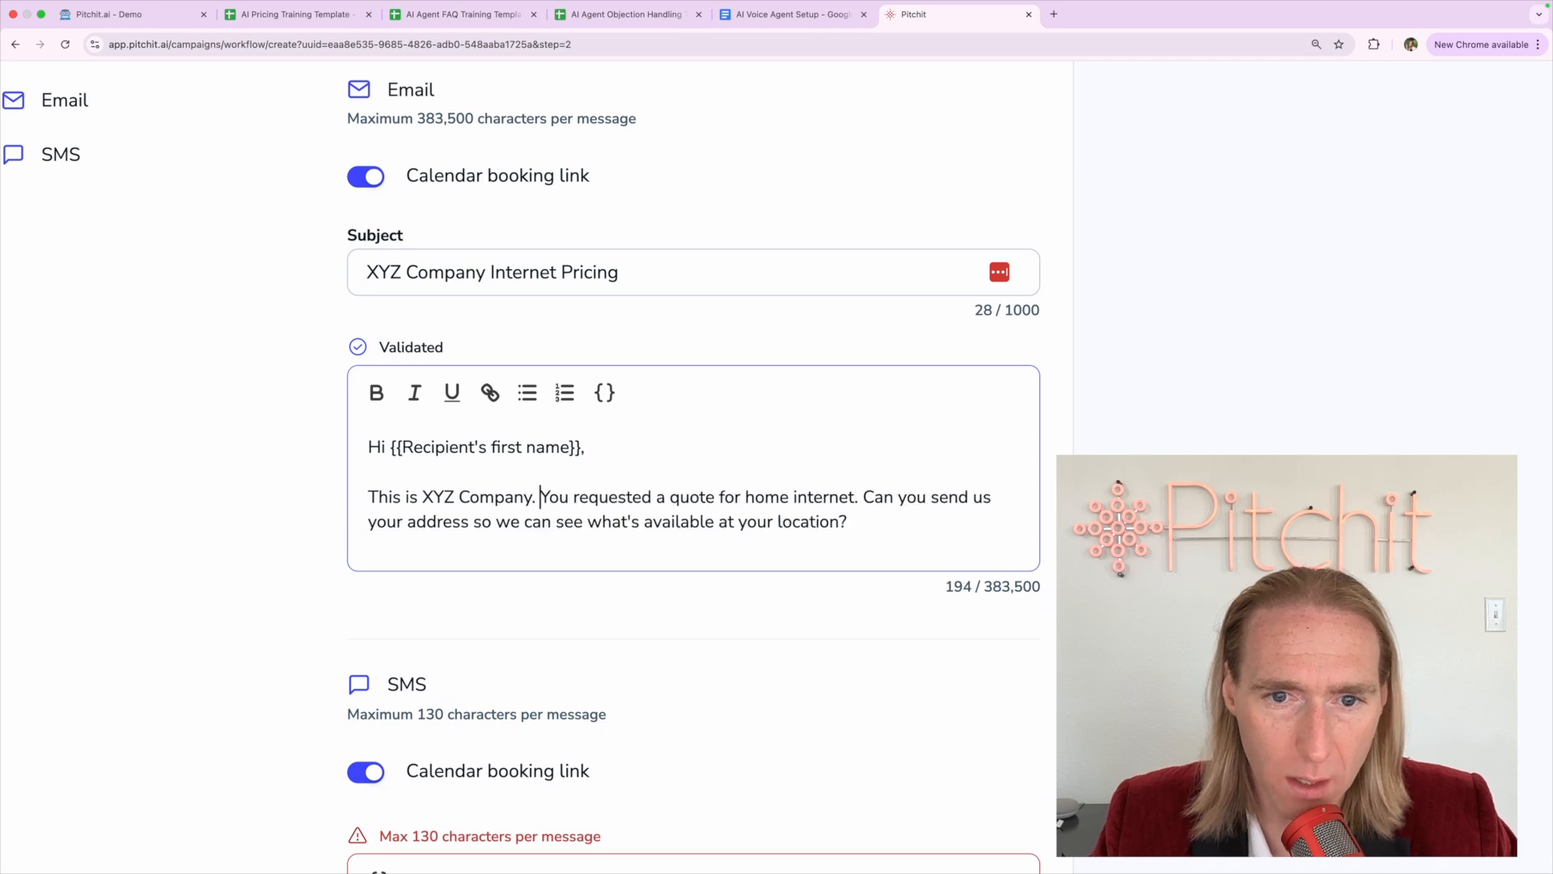
Move the 'Can you send us' sentence onto its own line
click(864, 496)
key(BackSpace)
key(Return)
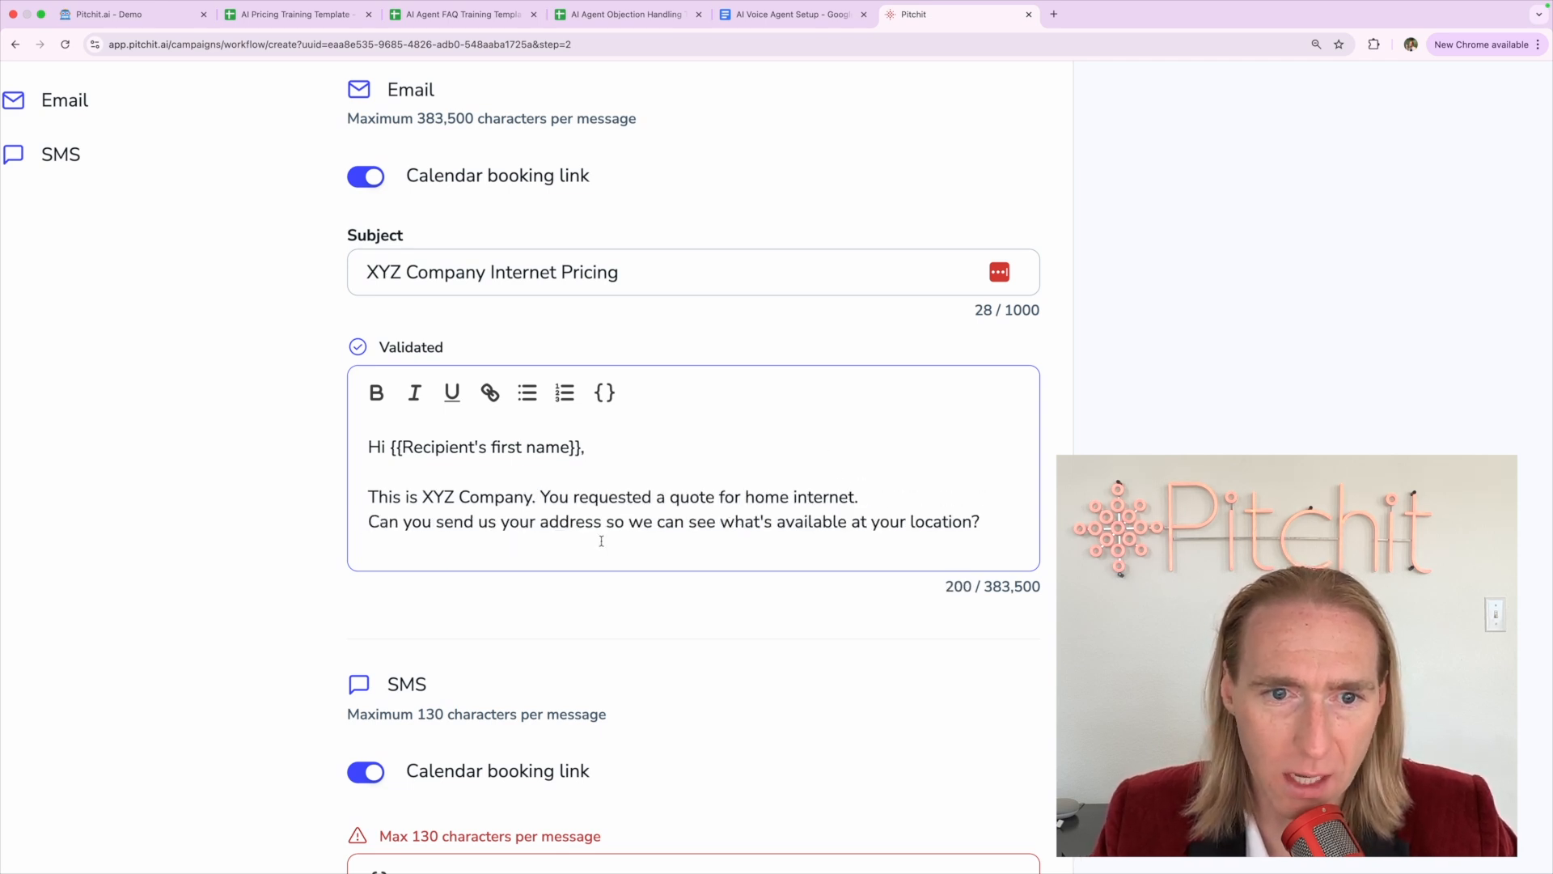
click(696, 521)
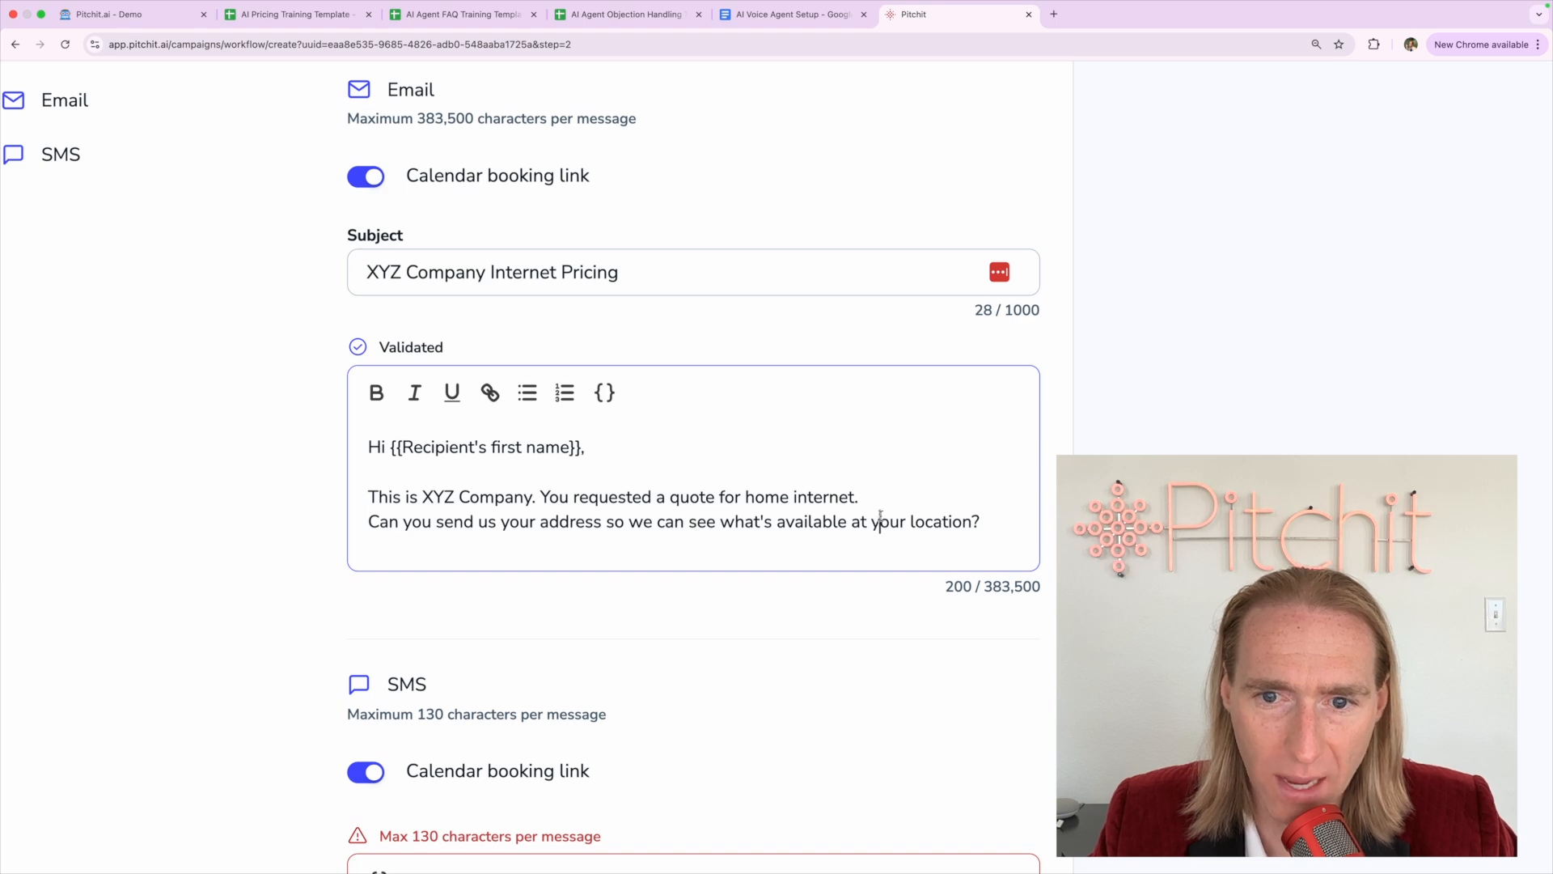
click(974, 521)
key(super+minus)
key(super+minus)
key(super+minus)
key(super+minus)
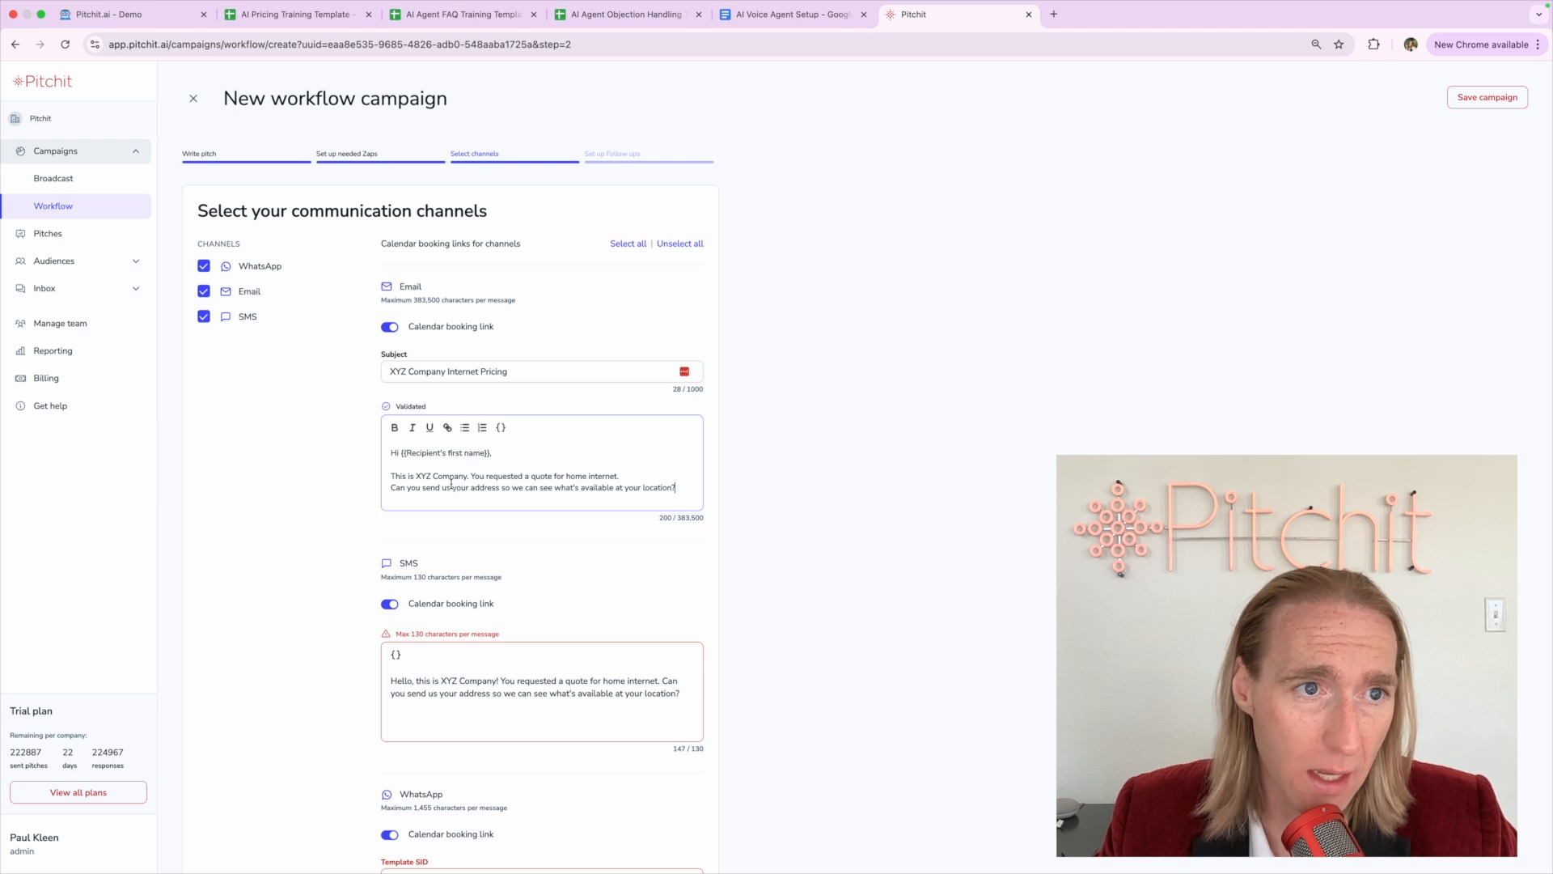
triple_click(451, 487)
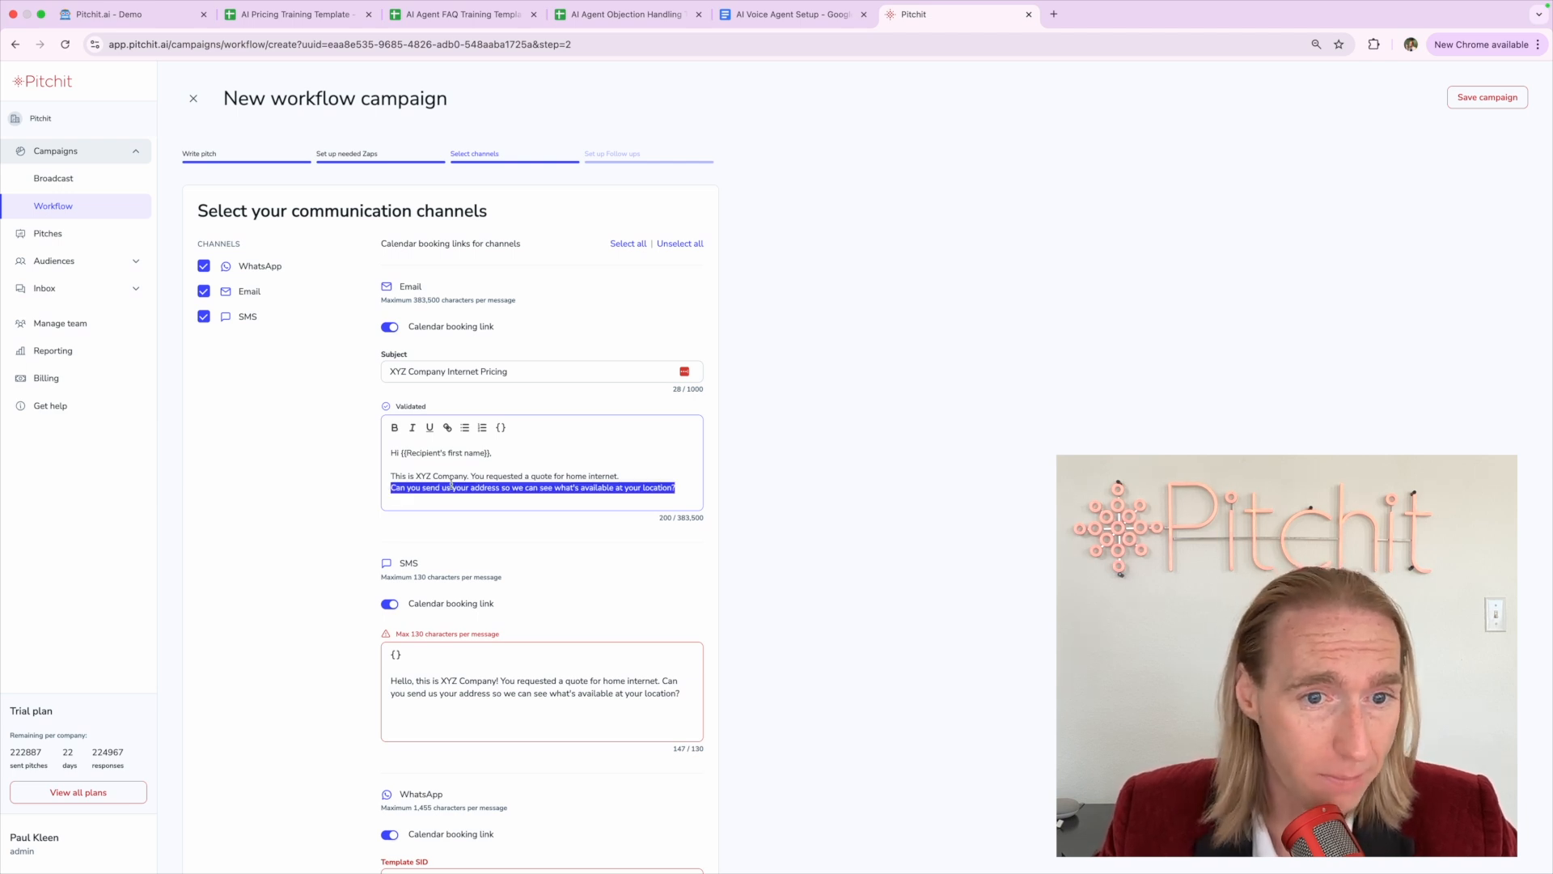
click(451, 487)
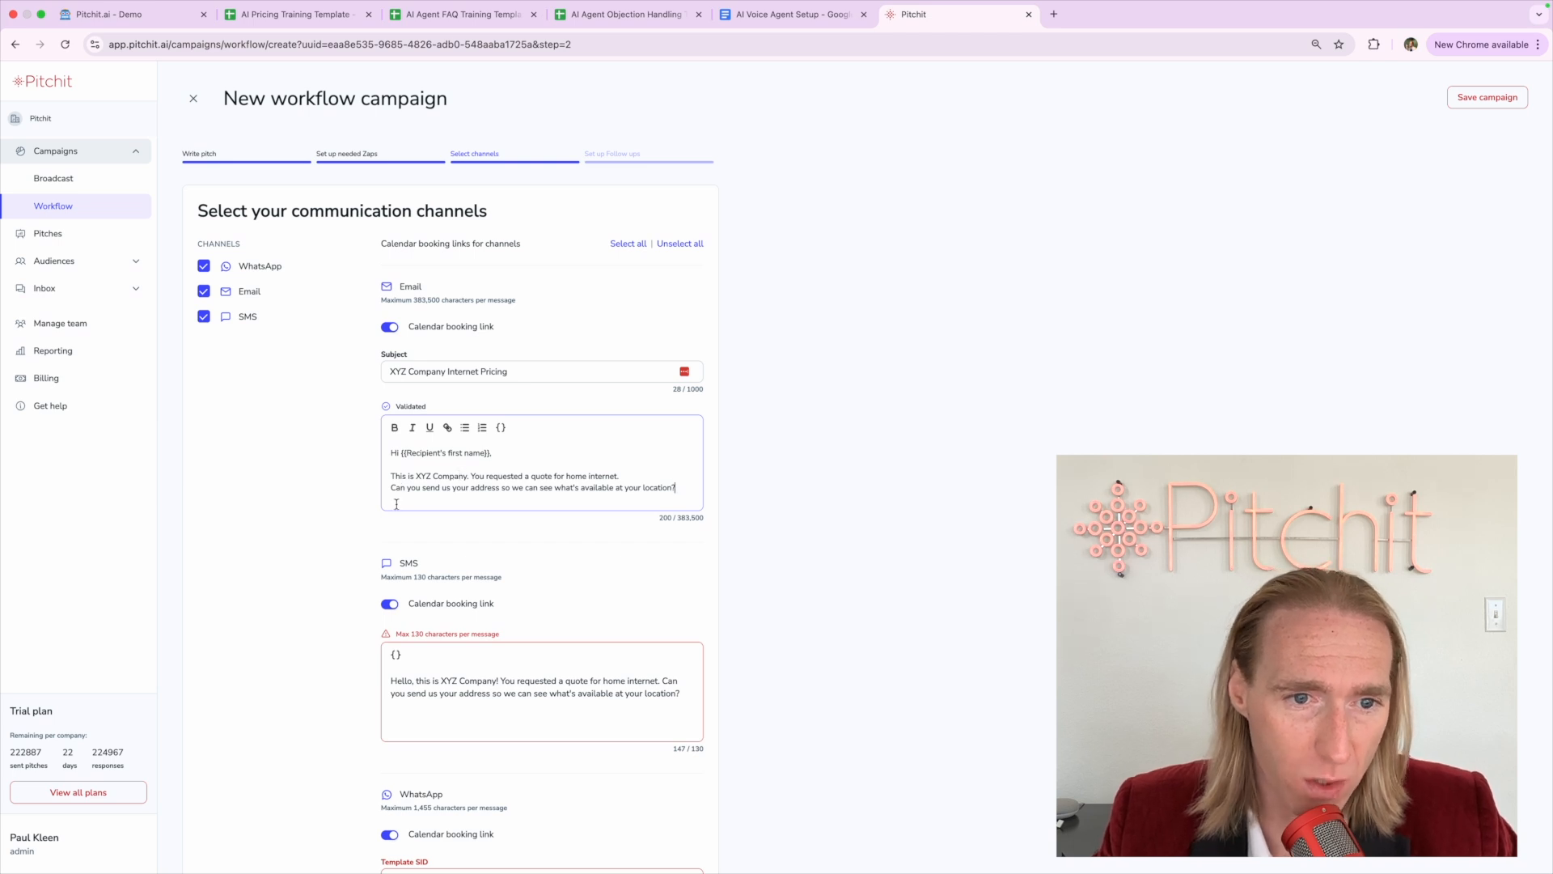
Toggle the email Calendar booking link off and back on
scroll(387, 330, up, 5)
click(412, 333)
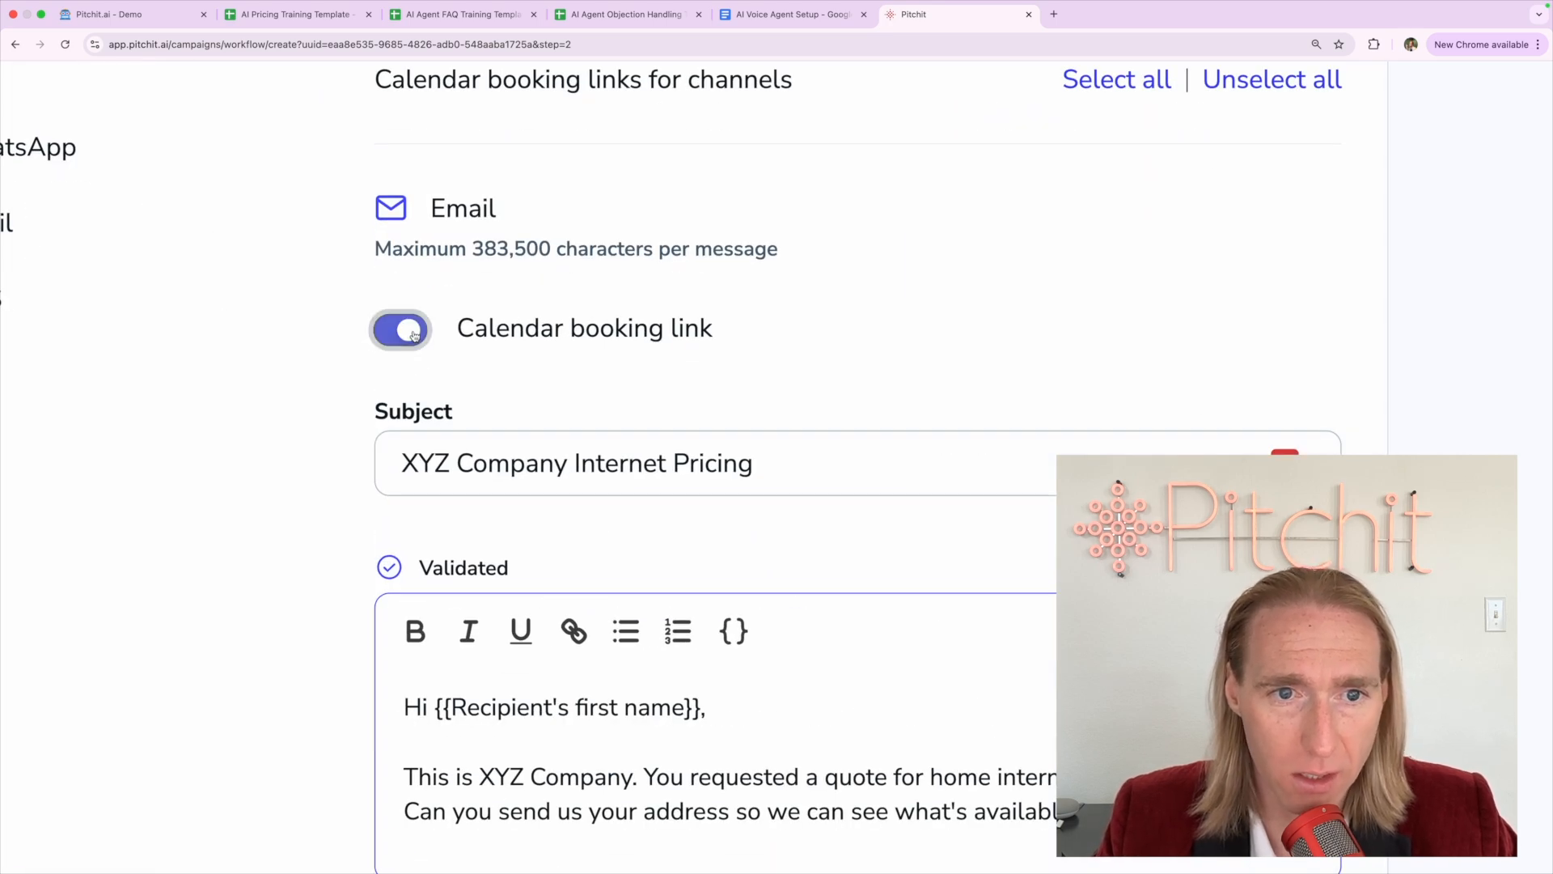
click(413, 333)
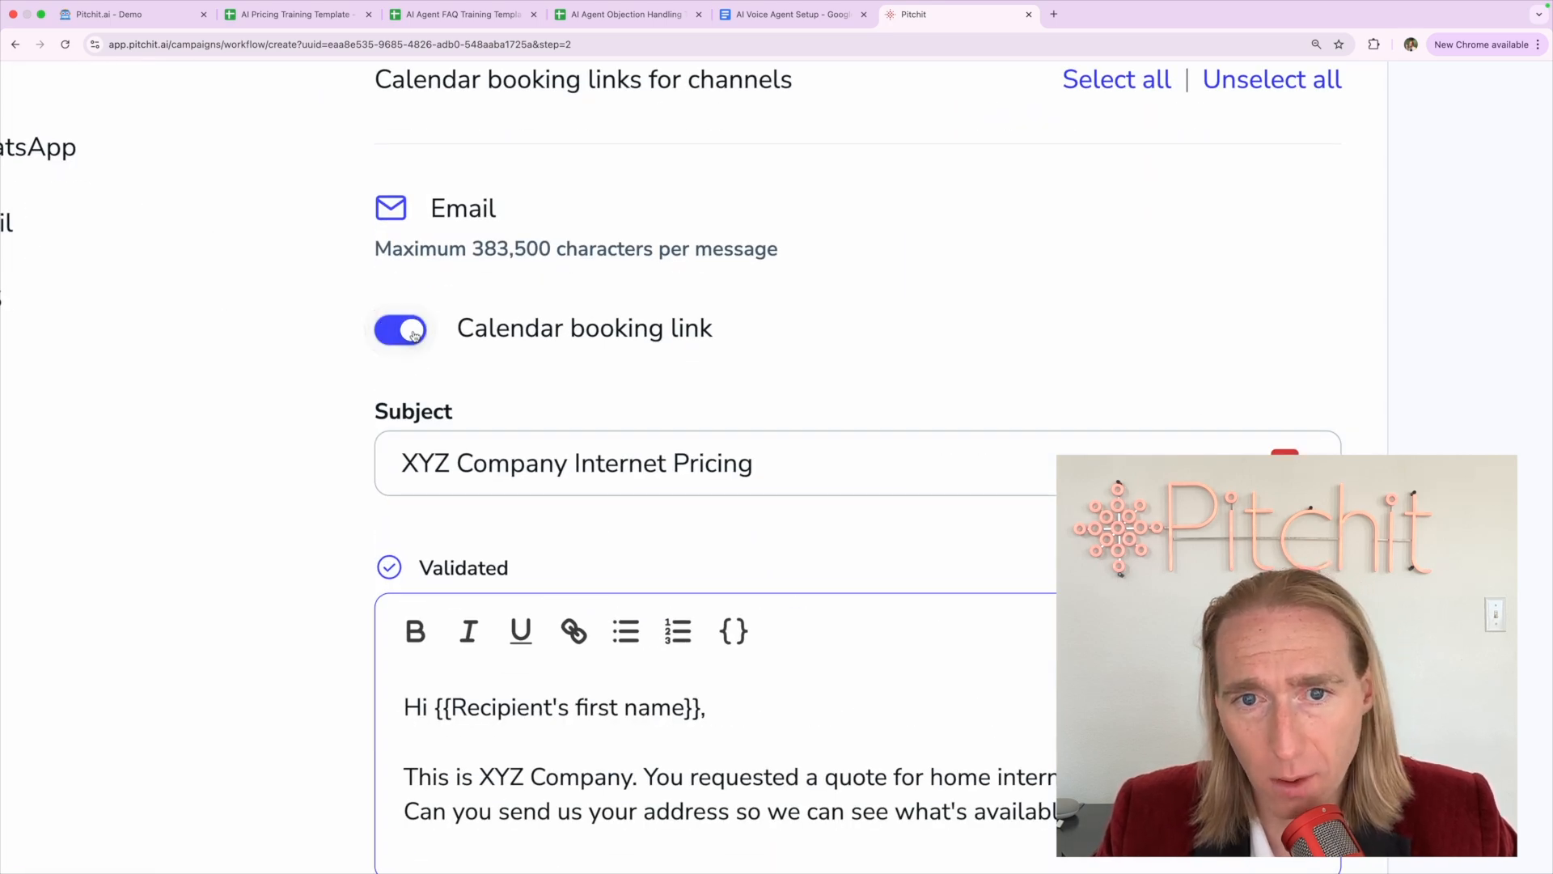
scroll(413, 334, down, 5)
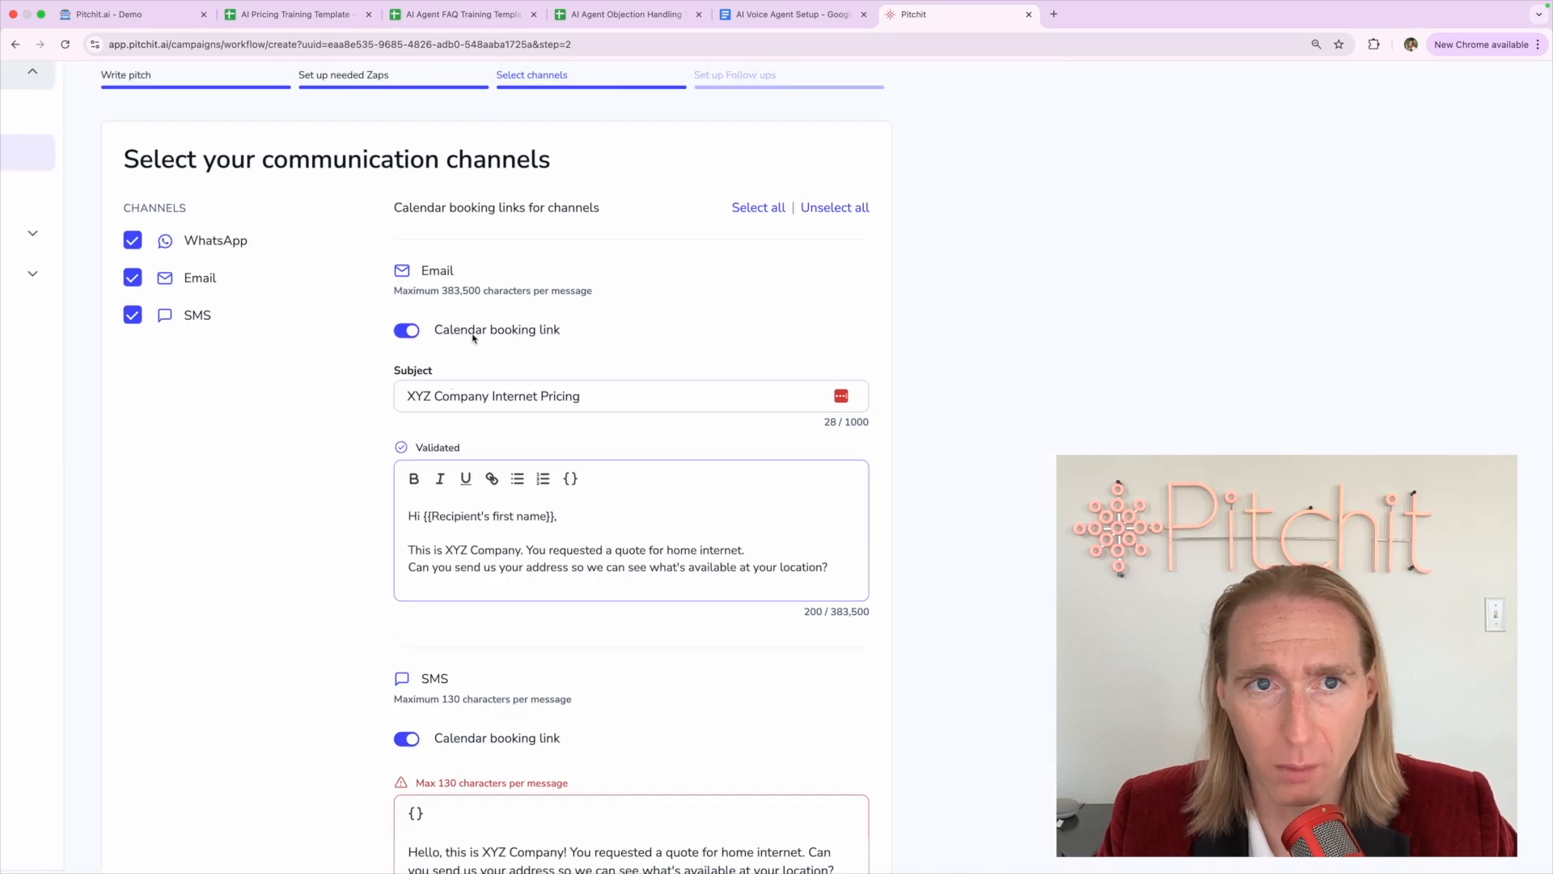
Send 'call me tomorrow' to the Pitchit.ai Demo chatbot, then return to the campaign tab
click(106, 16)
click(621, 407)
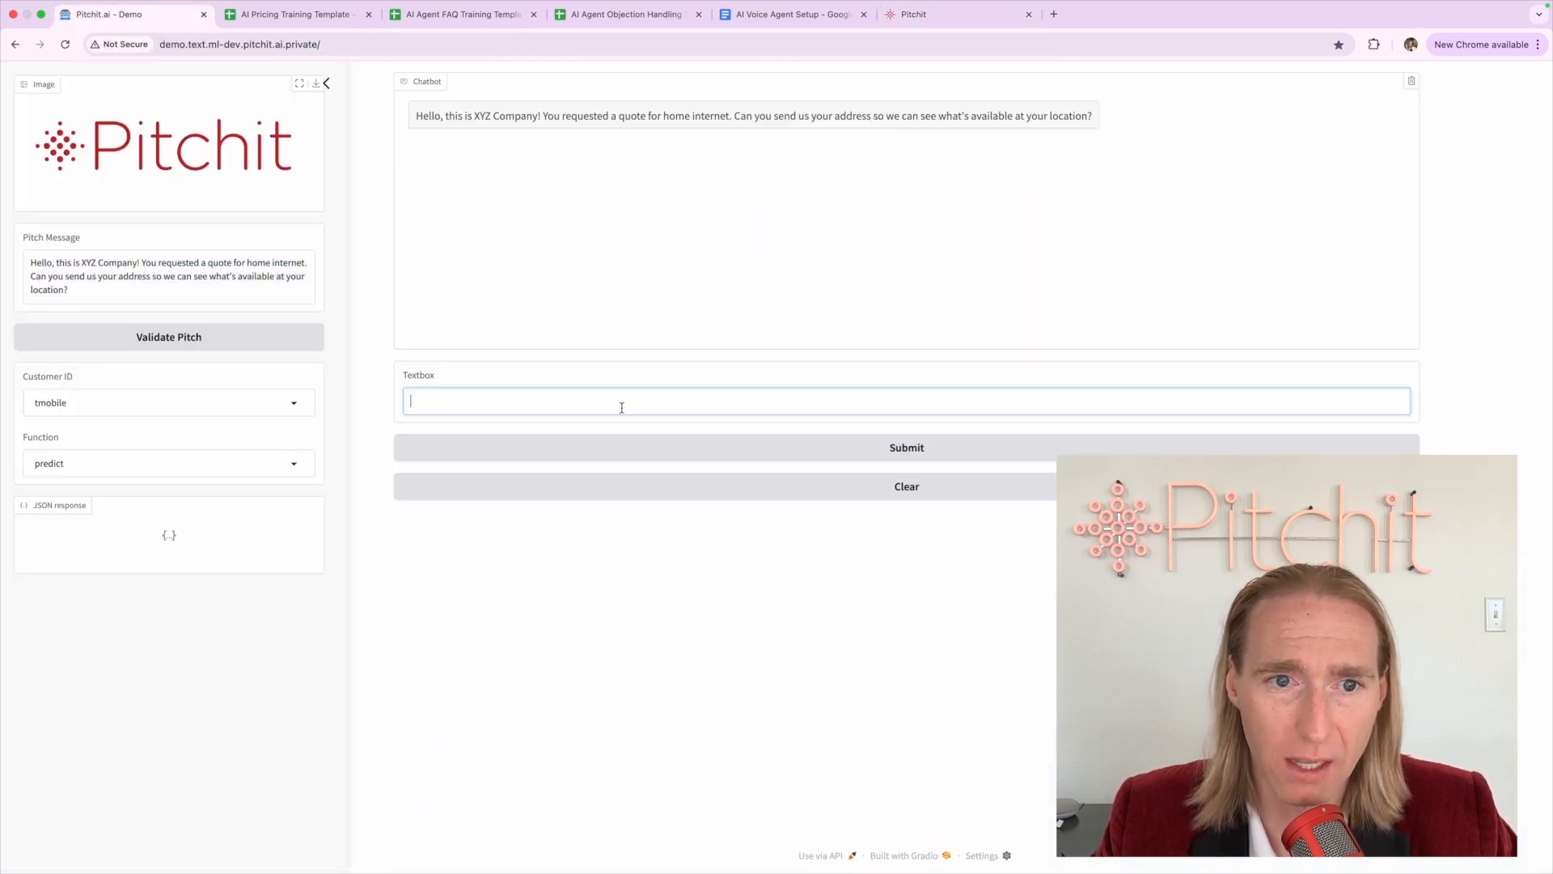
text(call me tomorrow at 9a)
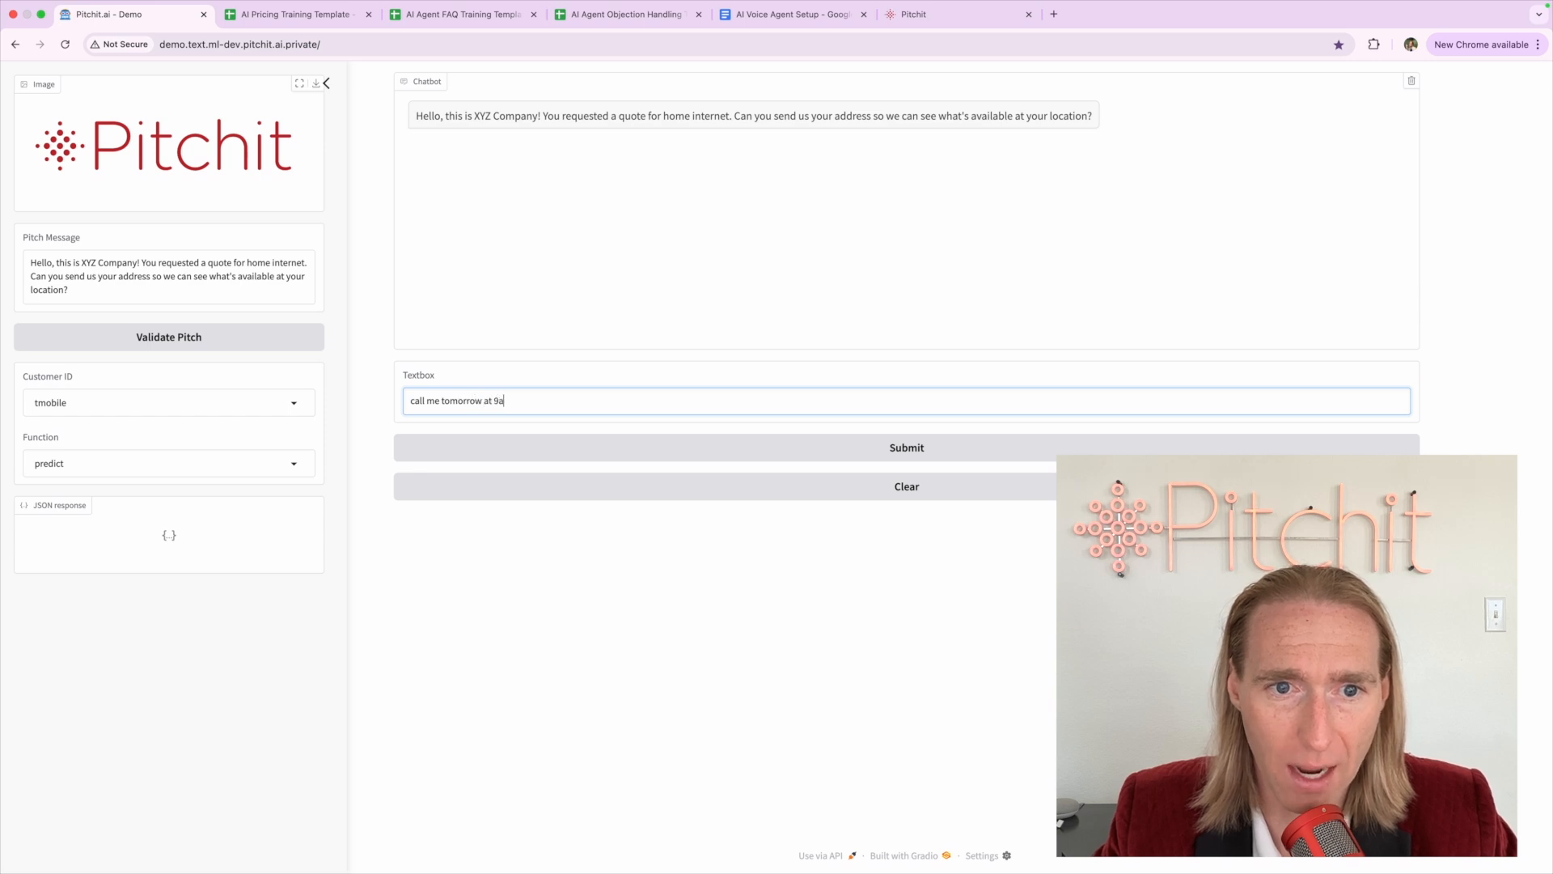
key(Return)
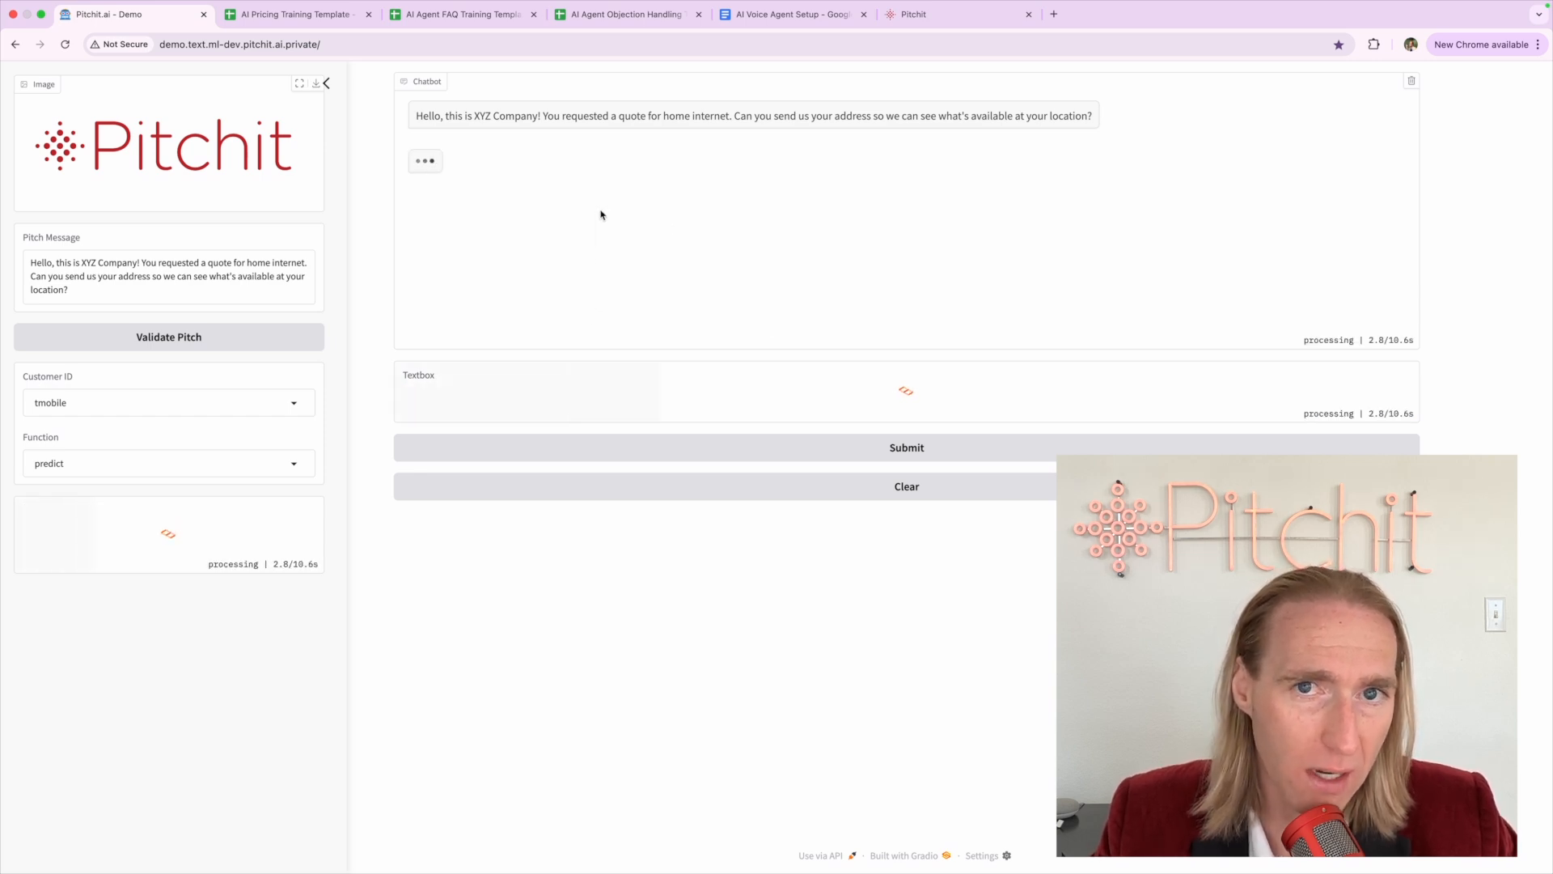
click(914, 14)
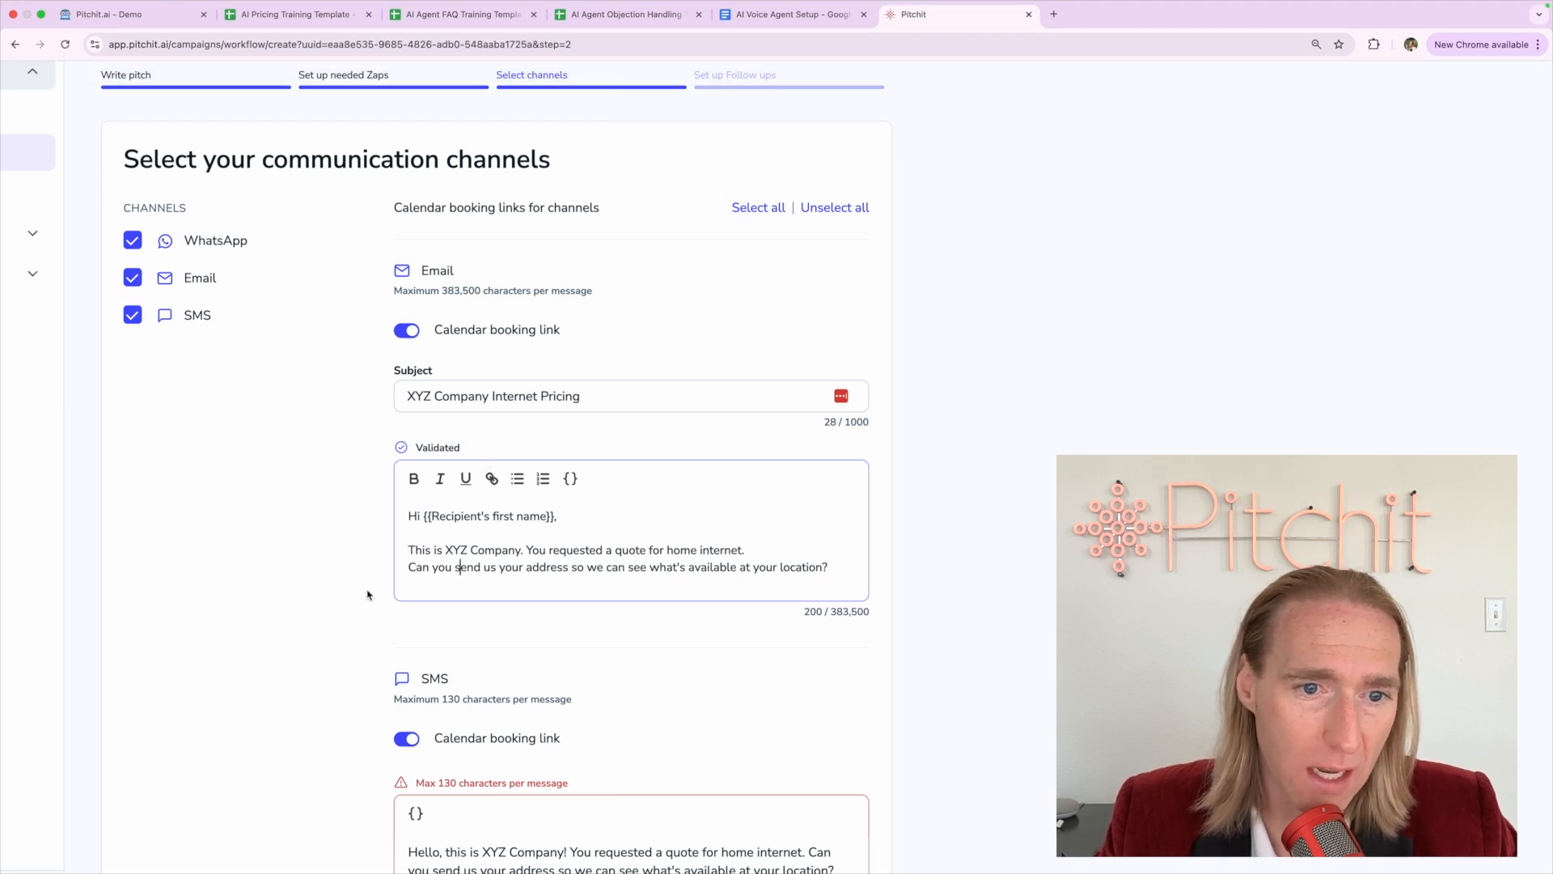
Check the chatbot's reply in the demo tab, then look at the SMS 130-character limit
click(448, 588)
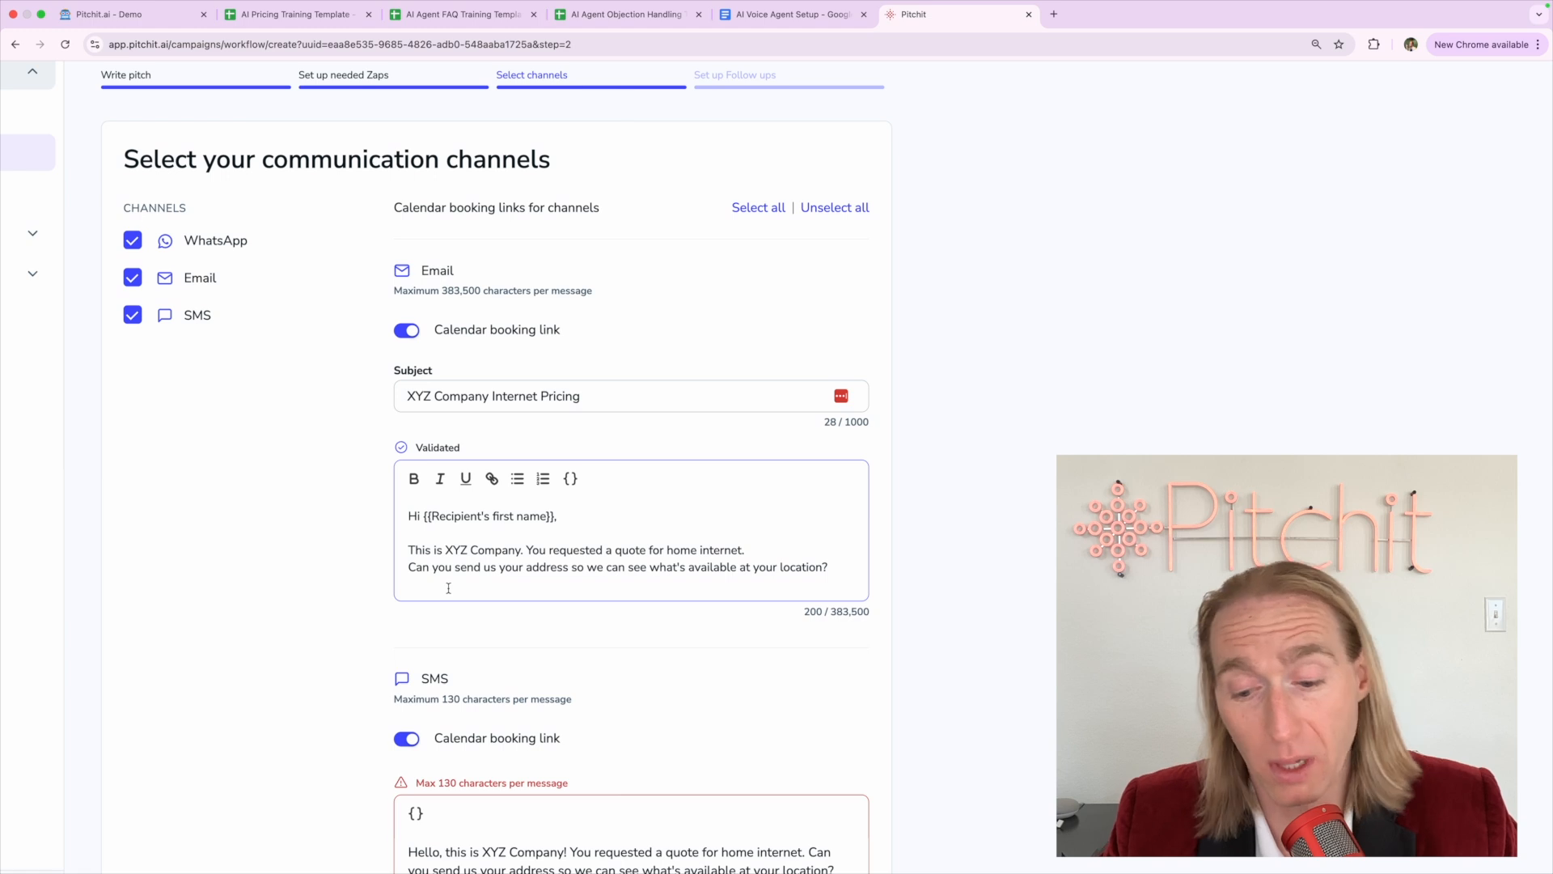
click(141, 16)
click(893, 18)
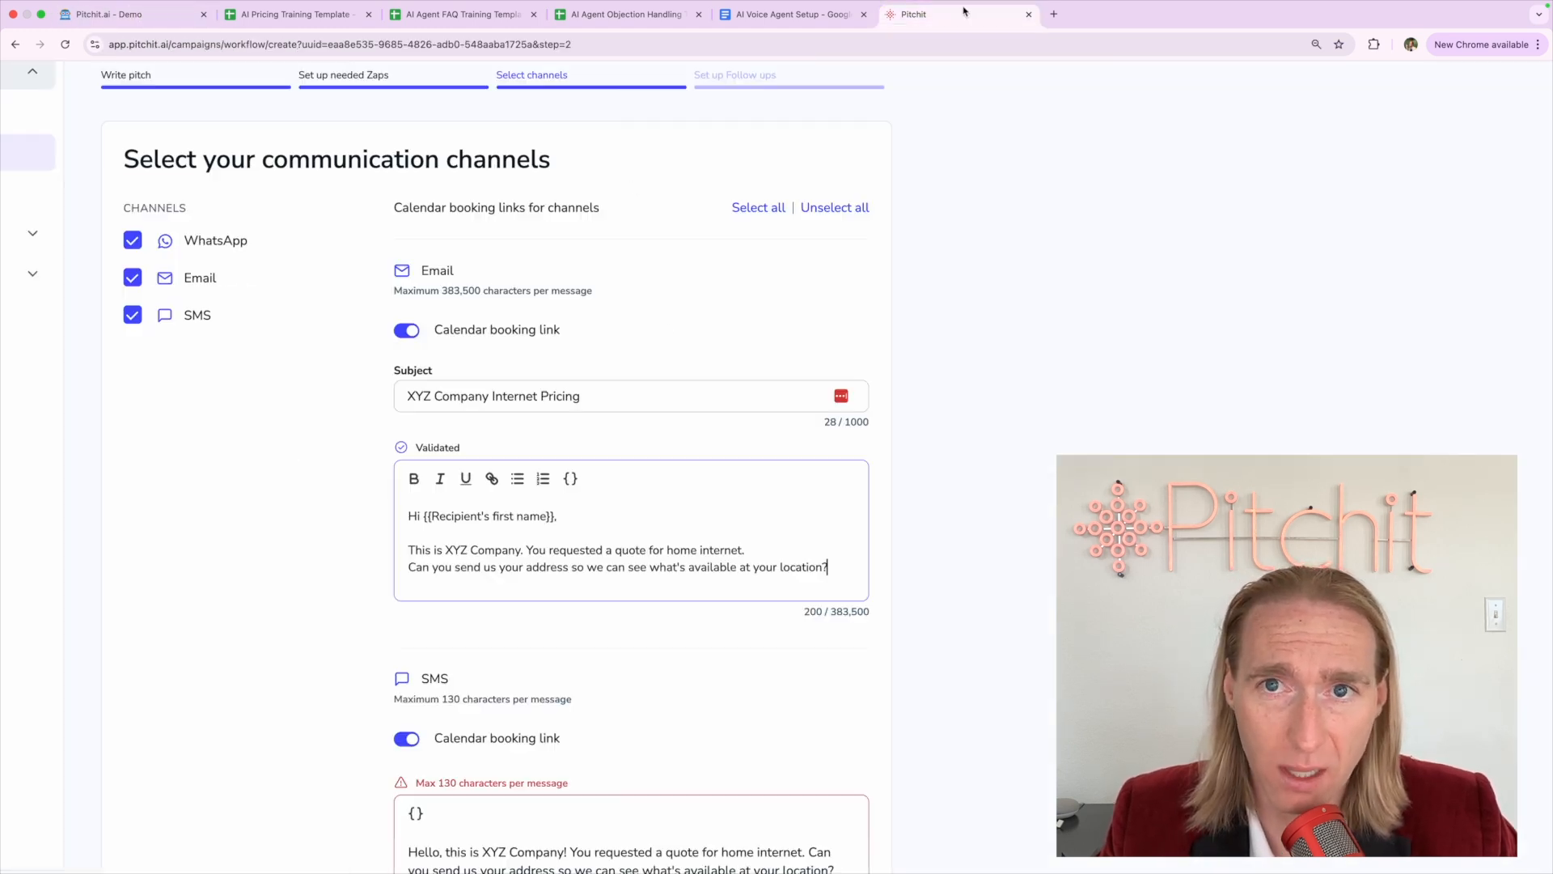
scroll(431, 686, down, 3)
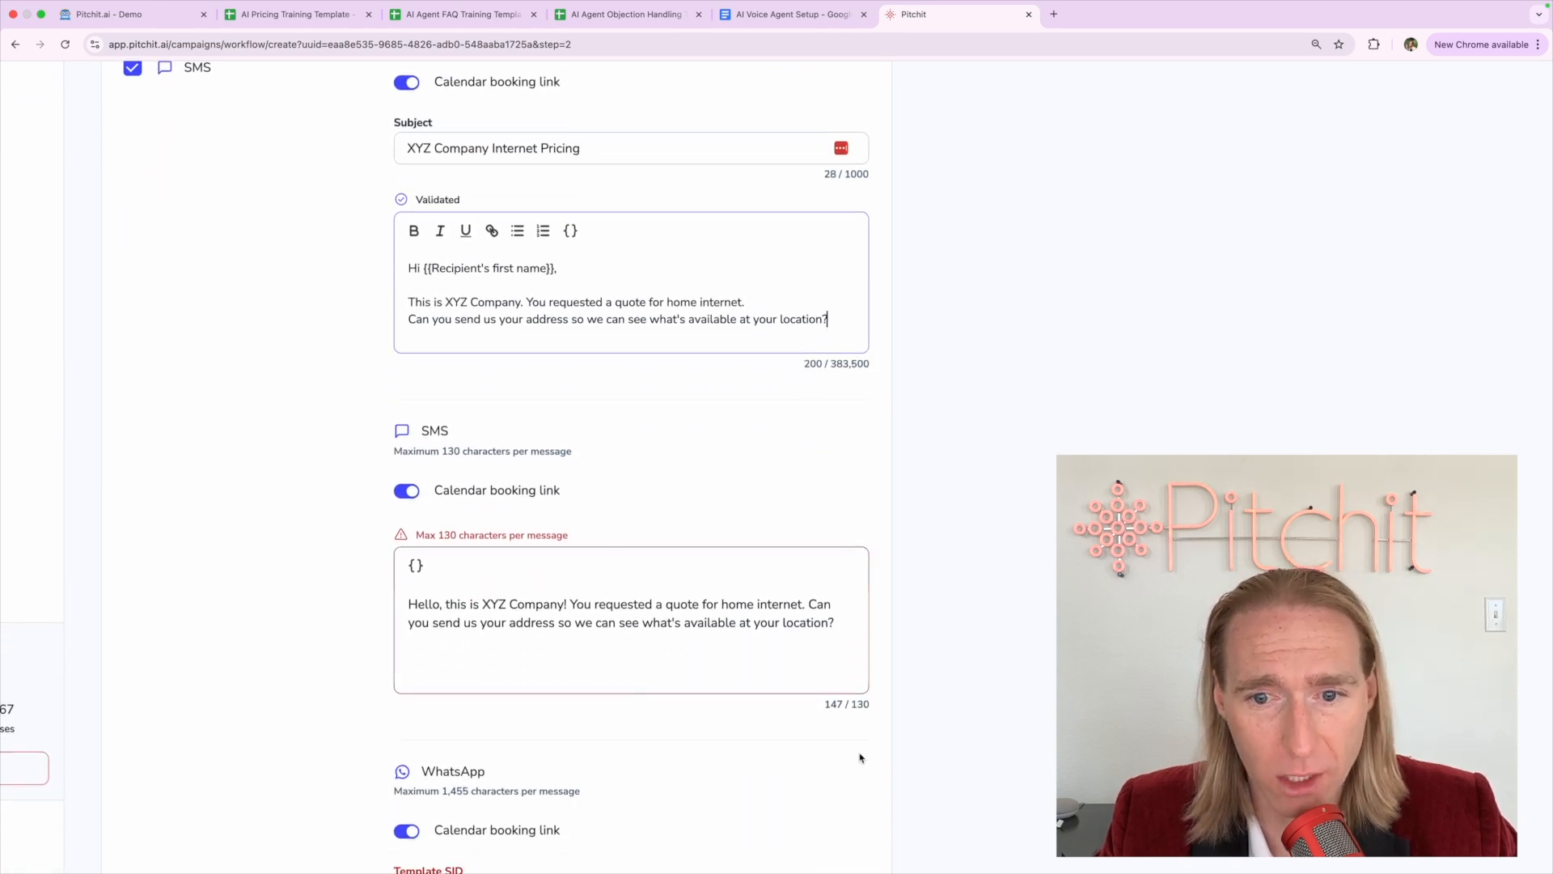
double_click(860, 704)
Remove 'Hello,' and the words 'home' and 'us' from the SMS message
click(738, 621)
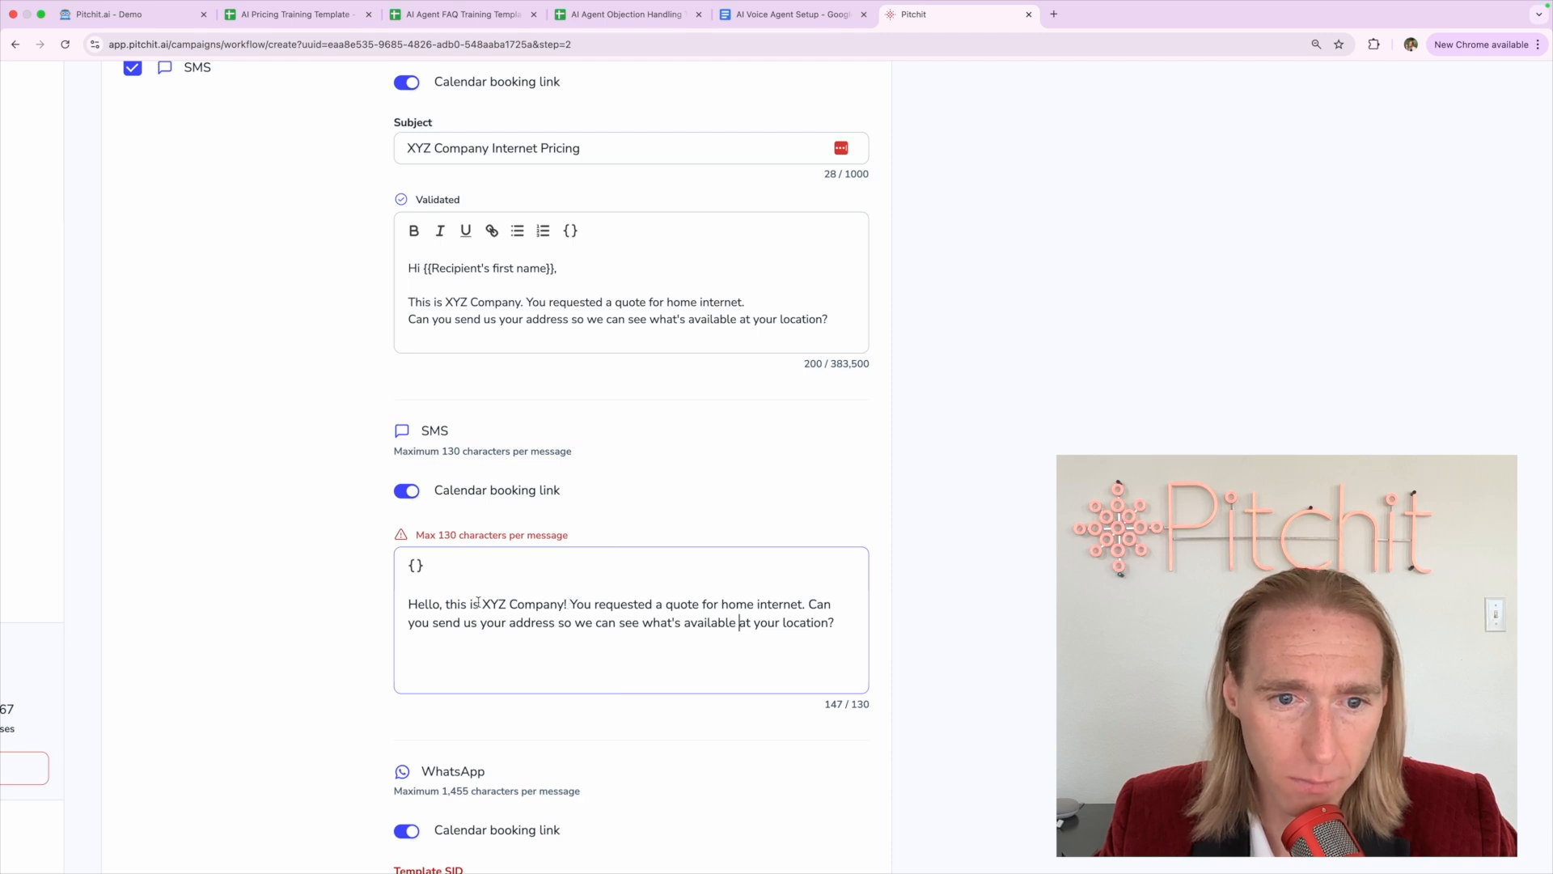
drag(451, 603, 366, 610)
text(T)
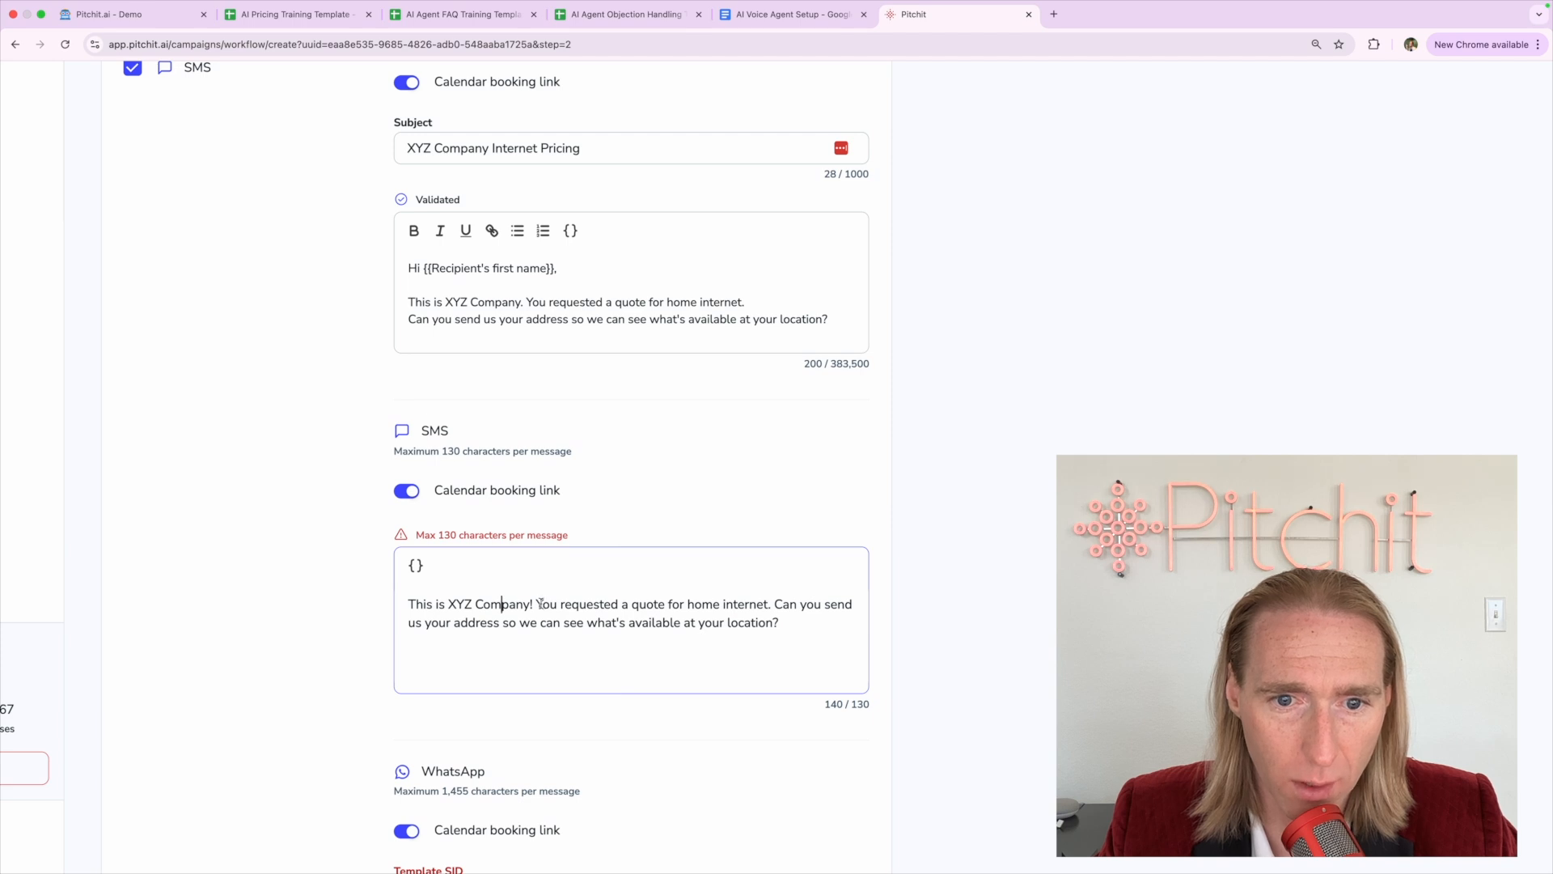
double_click(705, 605)
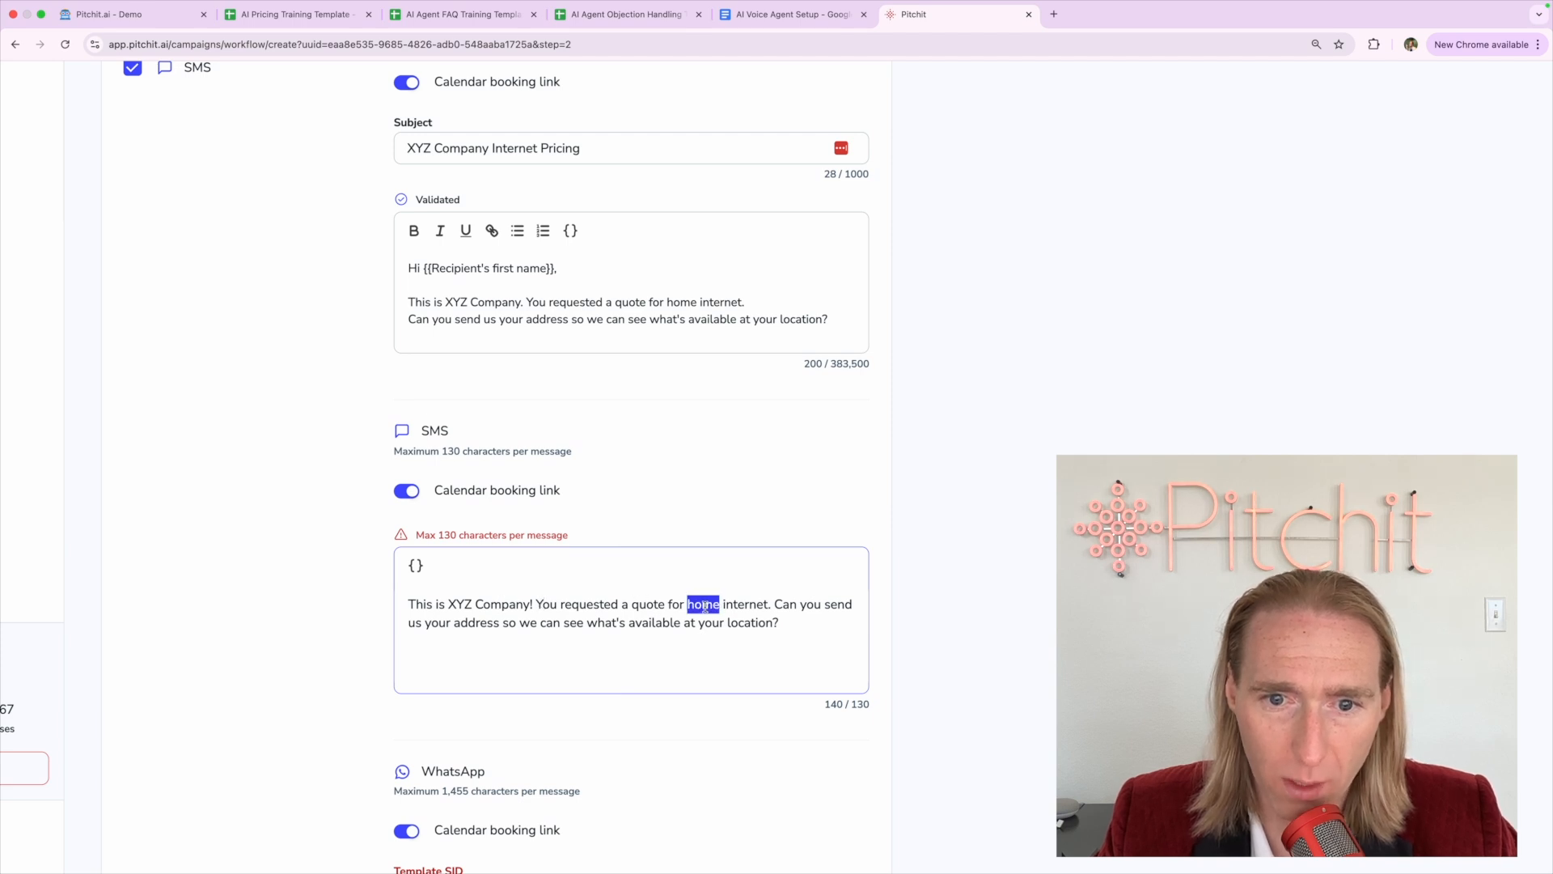
key(BackSpace)
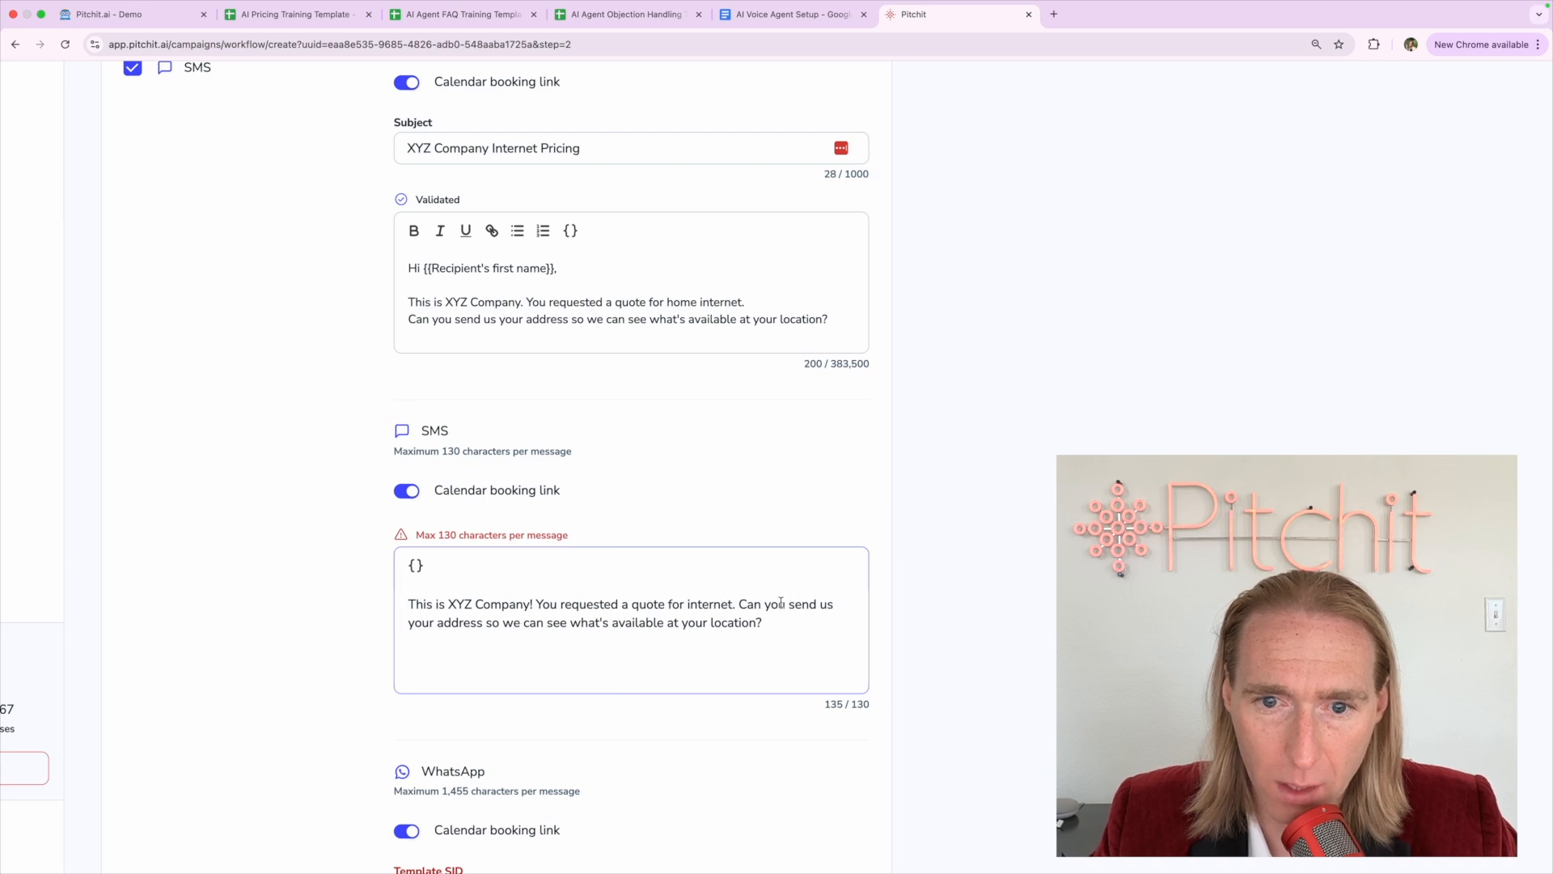
double_click(826, 604)
key(BackSpace)
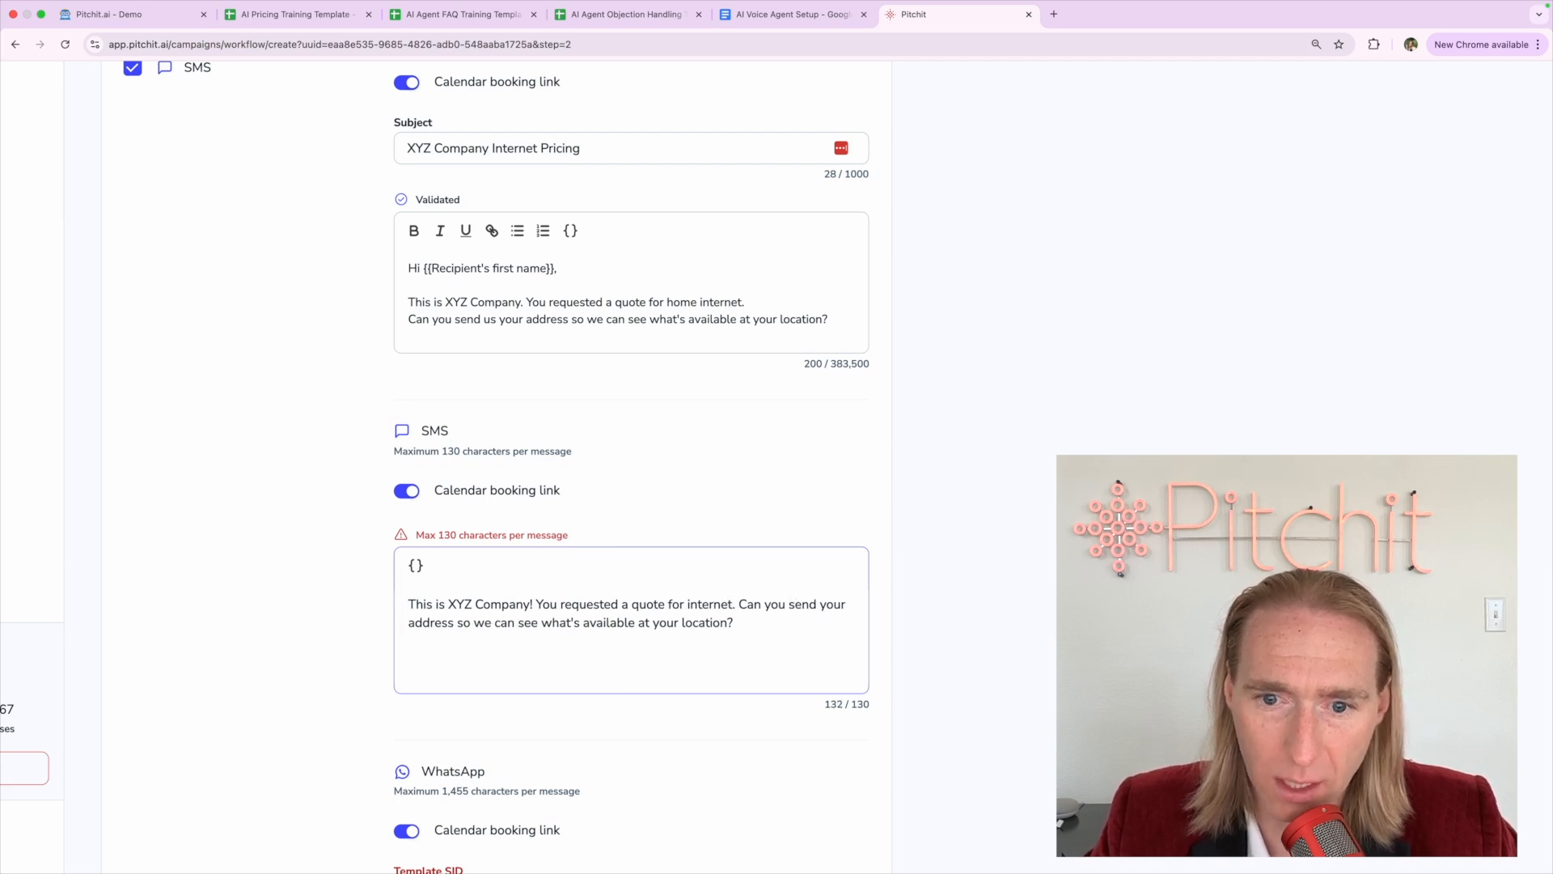
double_click(462, 623)
key(BackSpace)
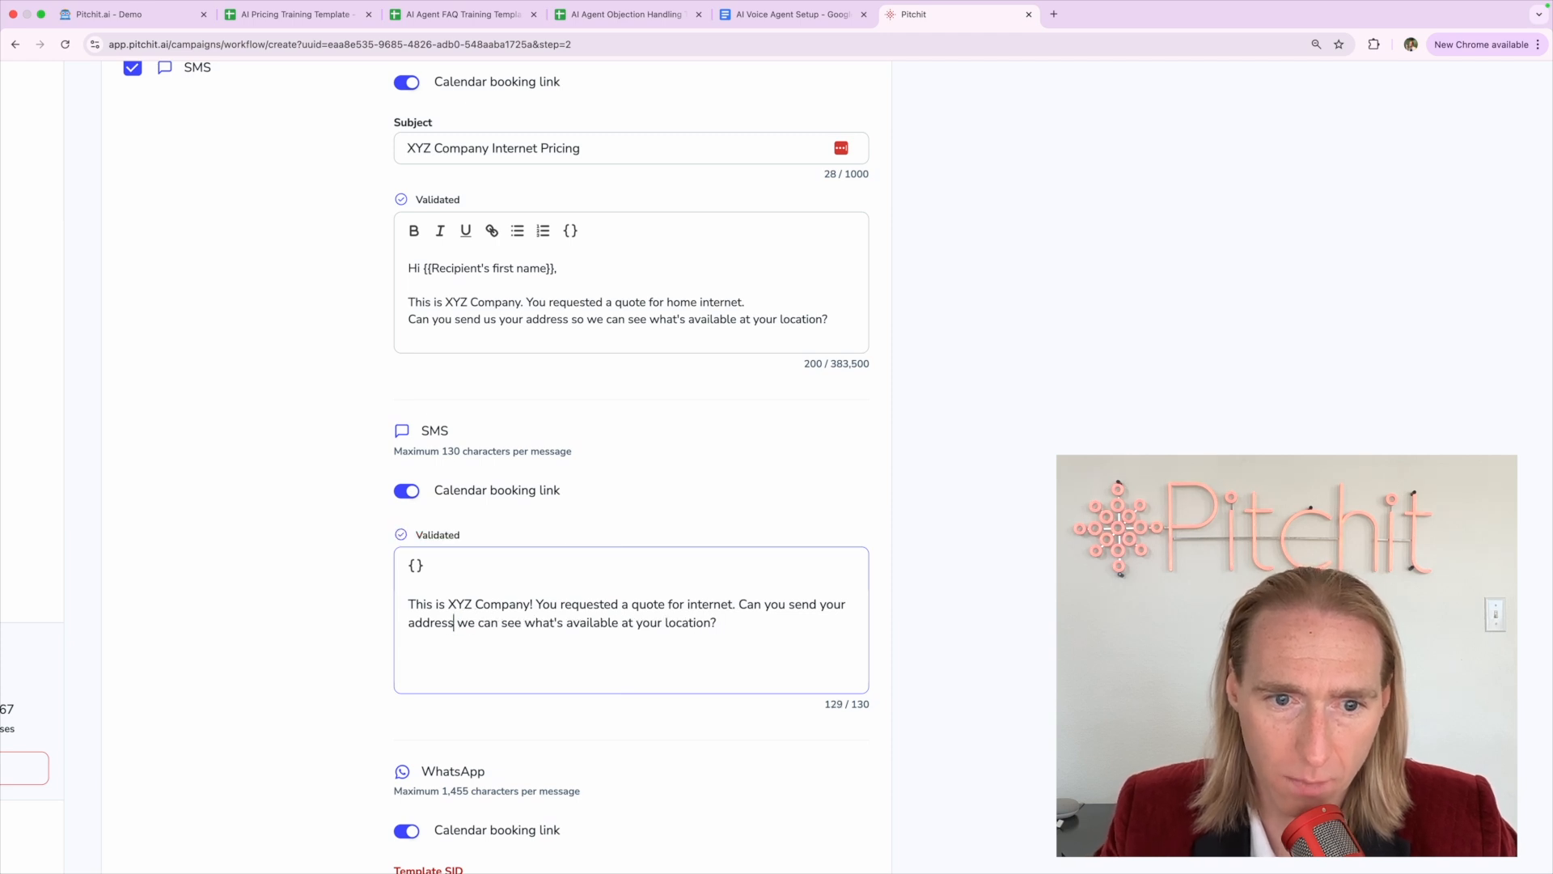
key(super+z)
Change 'so' to 'to' and delete 'we can', bringing the SMS to 124/130 characters
double_click(527, 623)
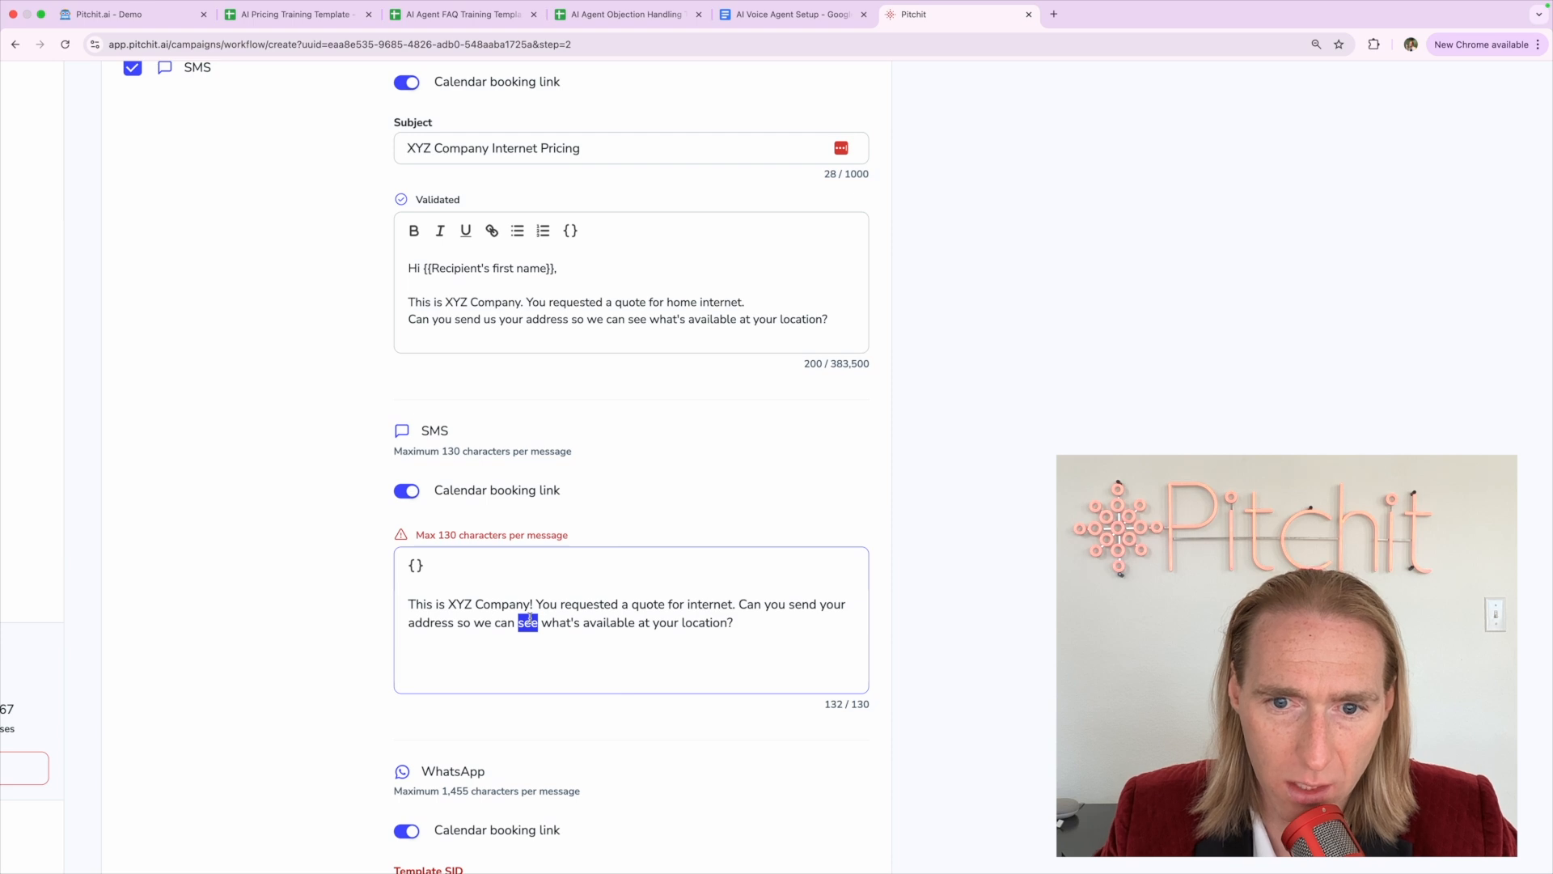
click(470, 623)
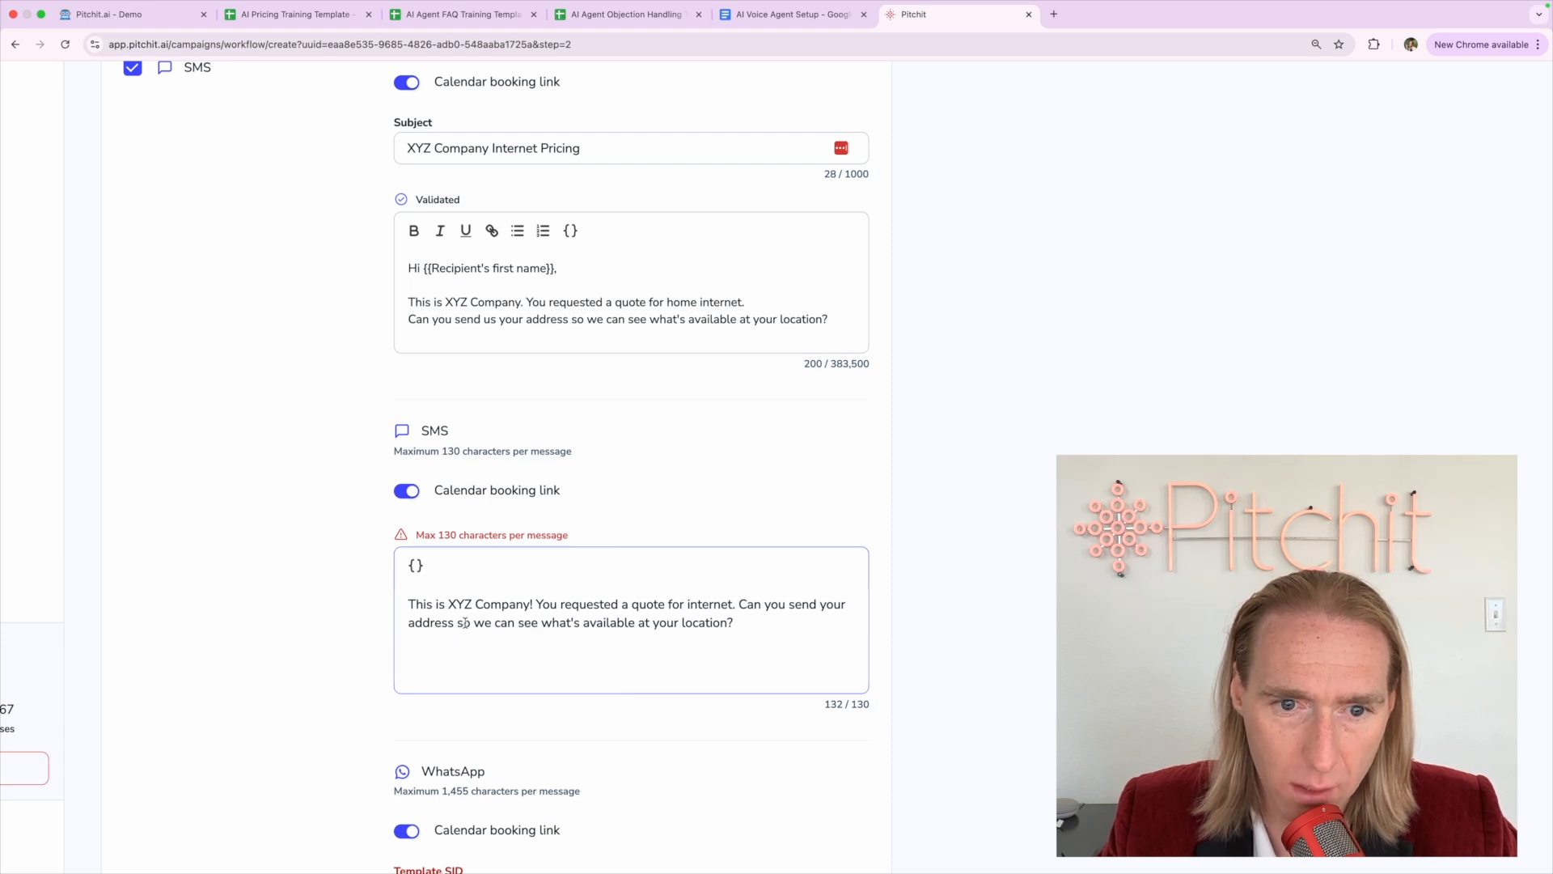
double_click(464, 623)
text(to)
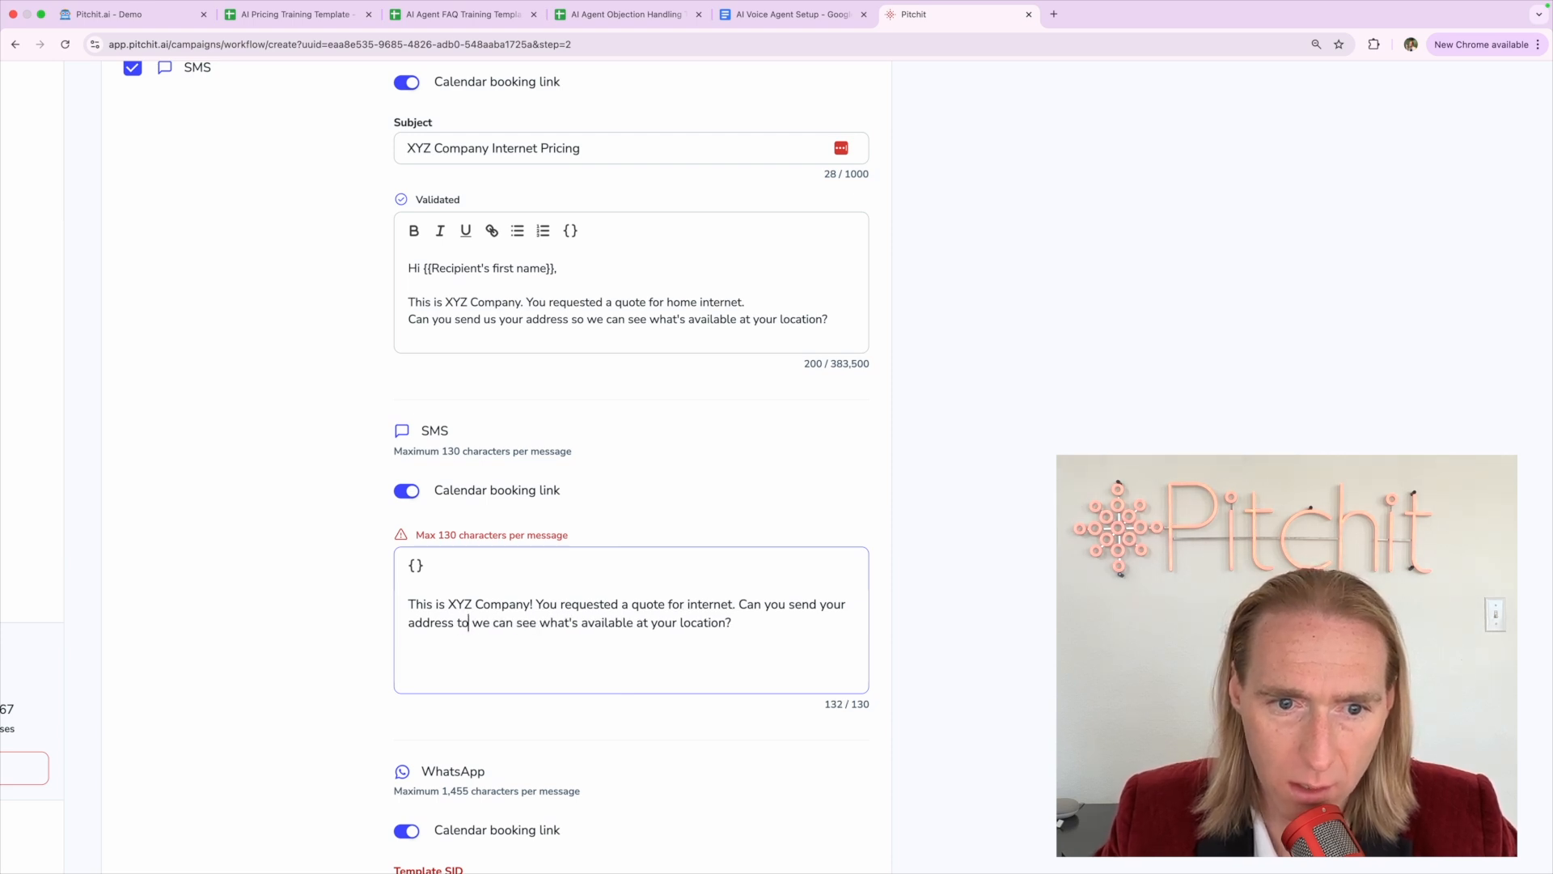
key(alt+shift+Right)
key(alt+shift+Right)
key(BackSpace)
click(534, 623)
key(Down)
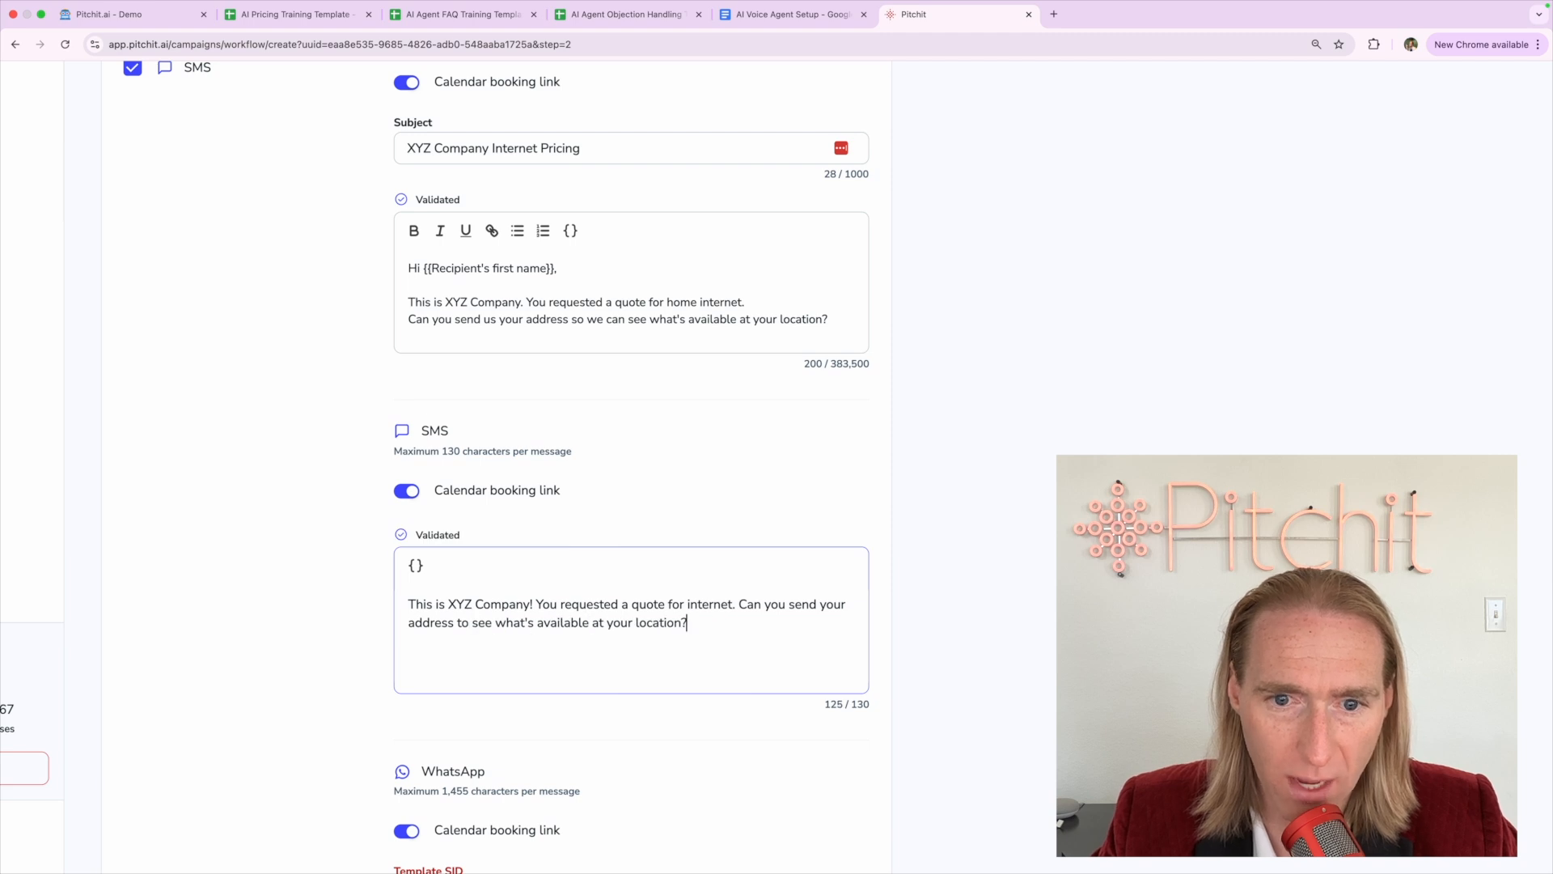
key(Return)
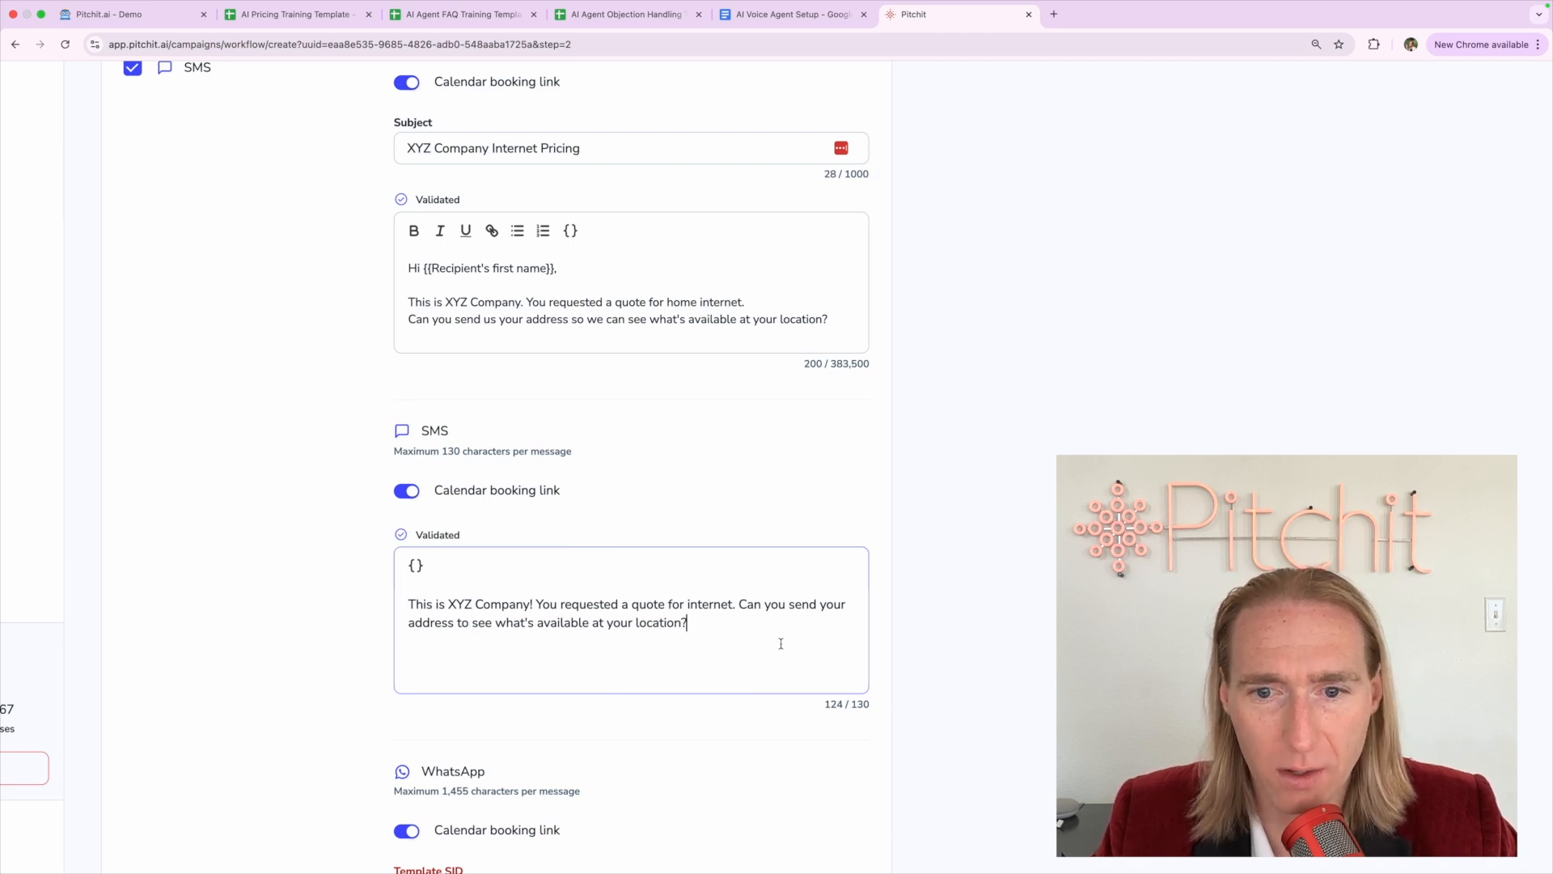
double_click(859, 704)
click(732, 662)
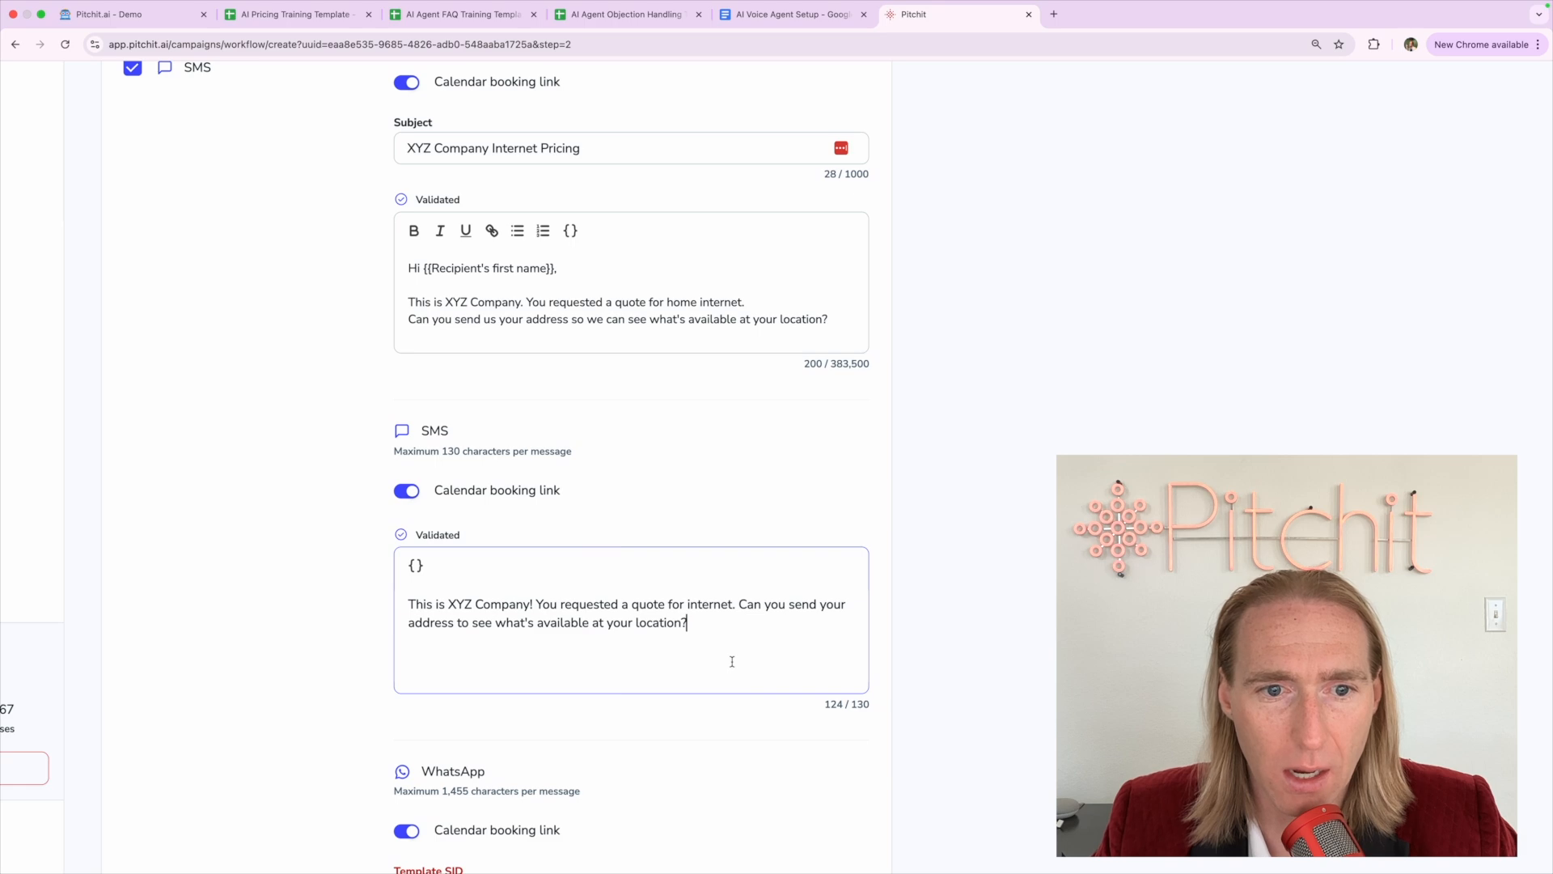
Uncheck WhatsApp so only the Email and SMS channels remain
scroll(386, 736, down, 5)
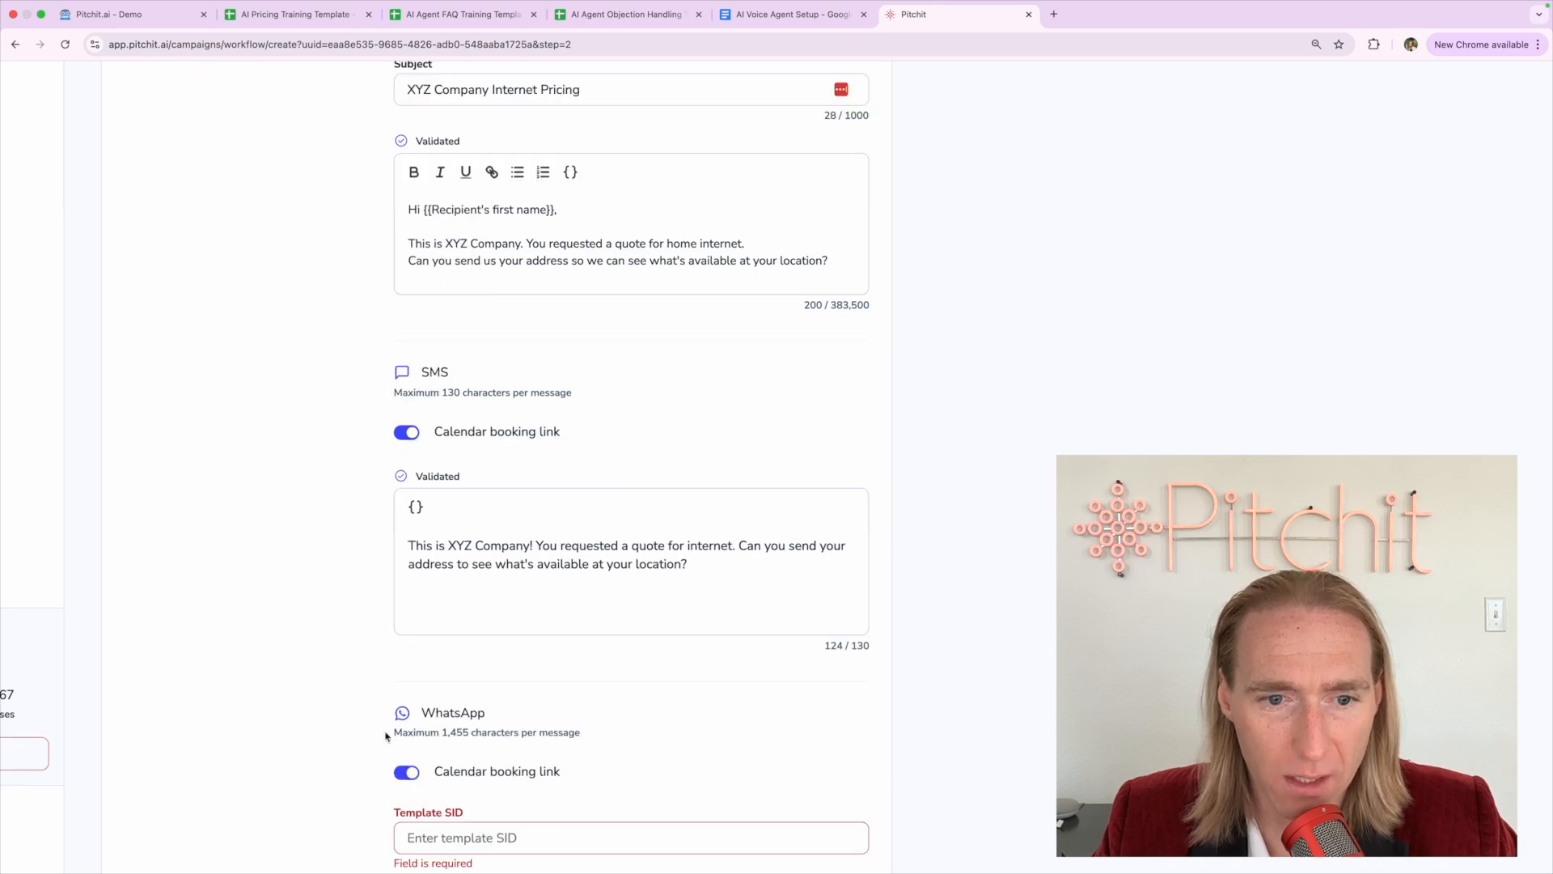
click(481, 497)
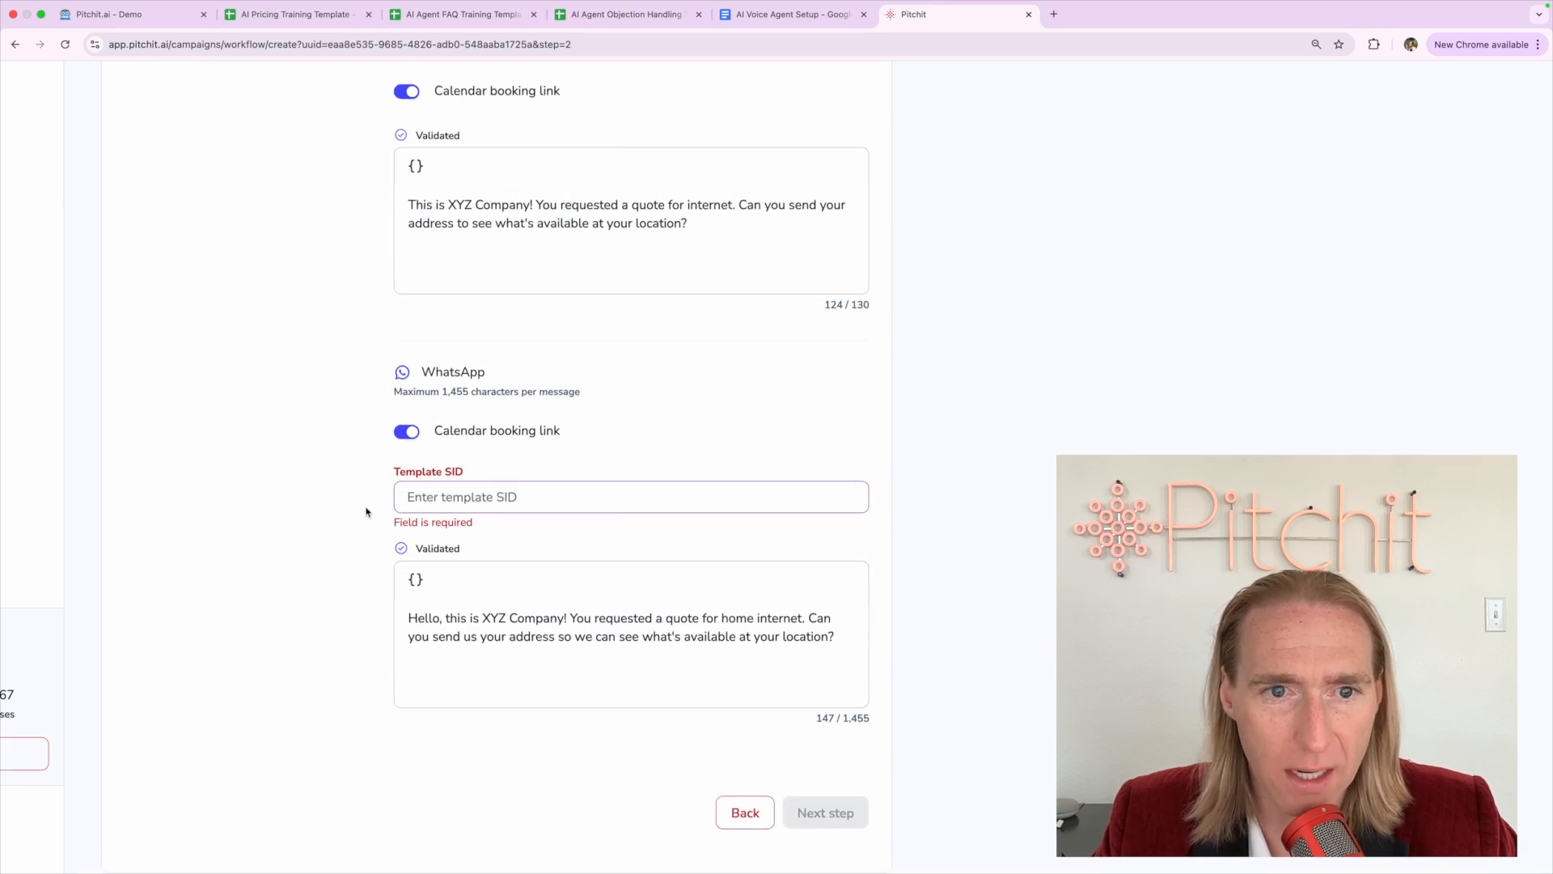
key(super+minus)
key(super+minus)
scroll(288, 346, up, 3)
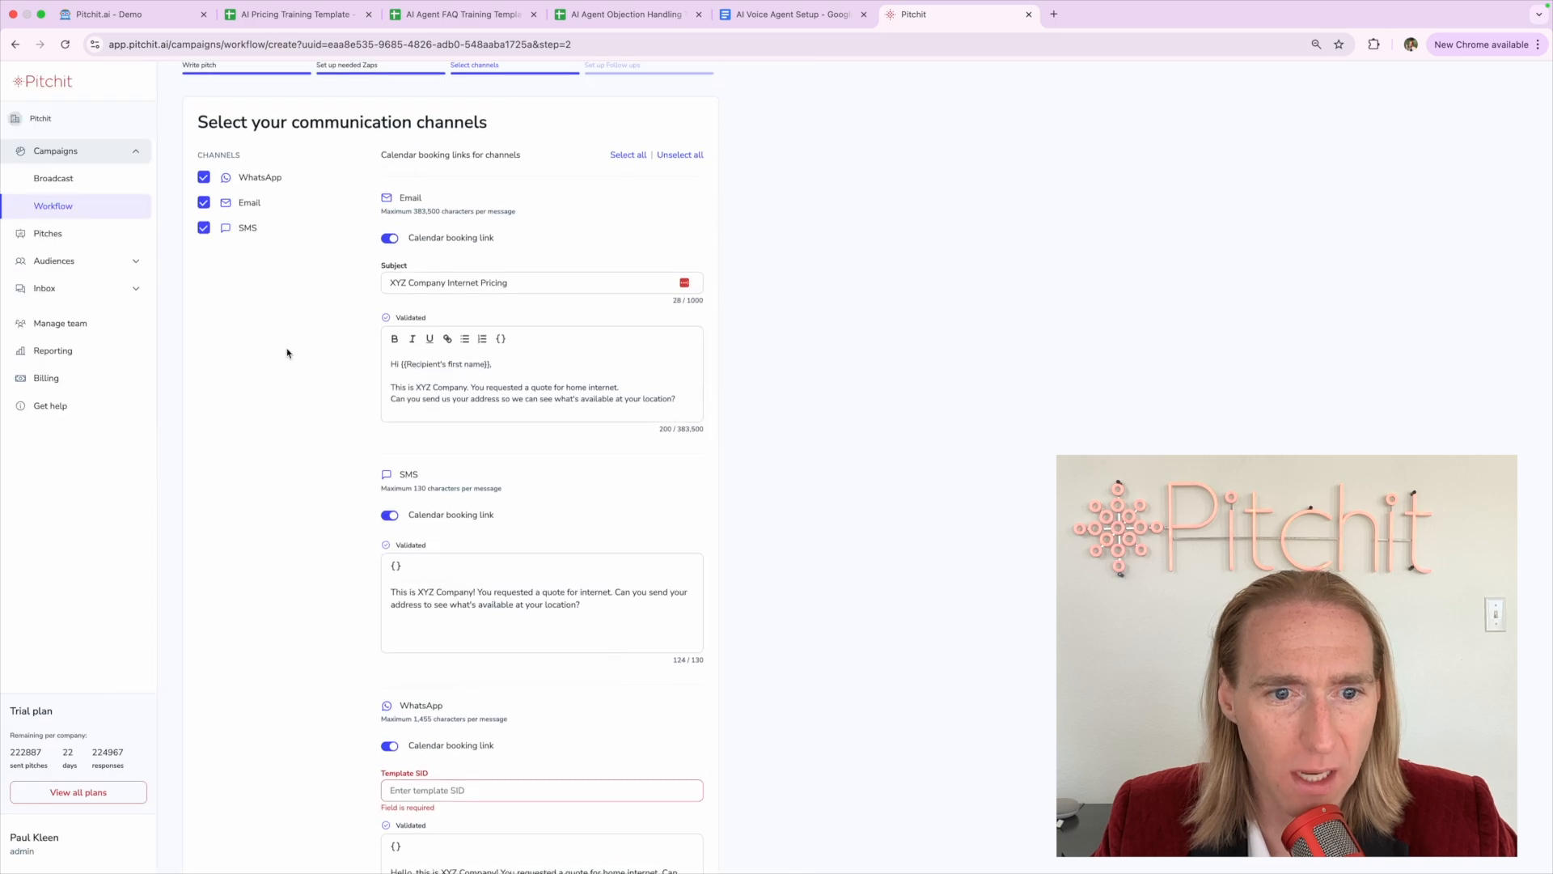
scroll(302, 405, down, 3)
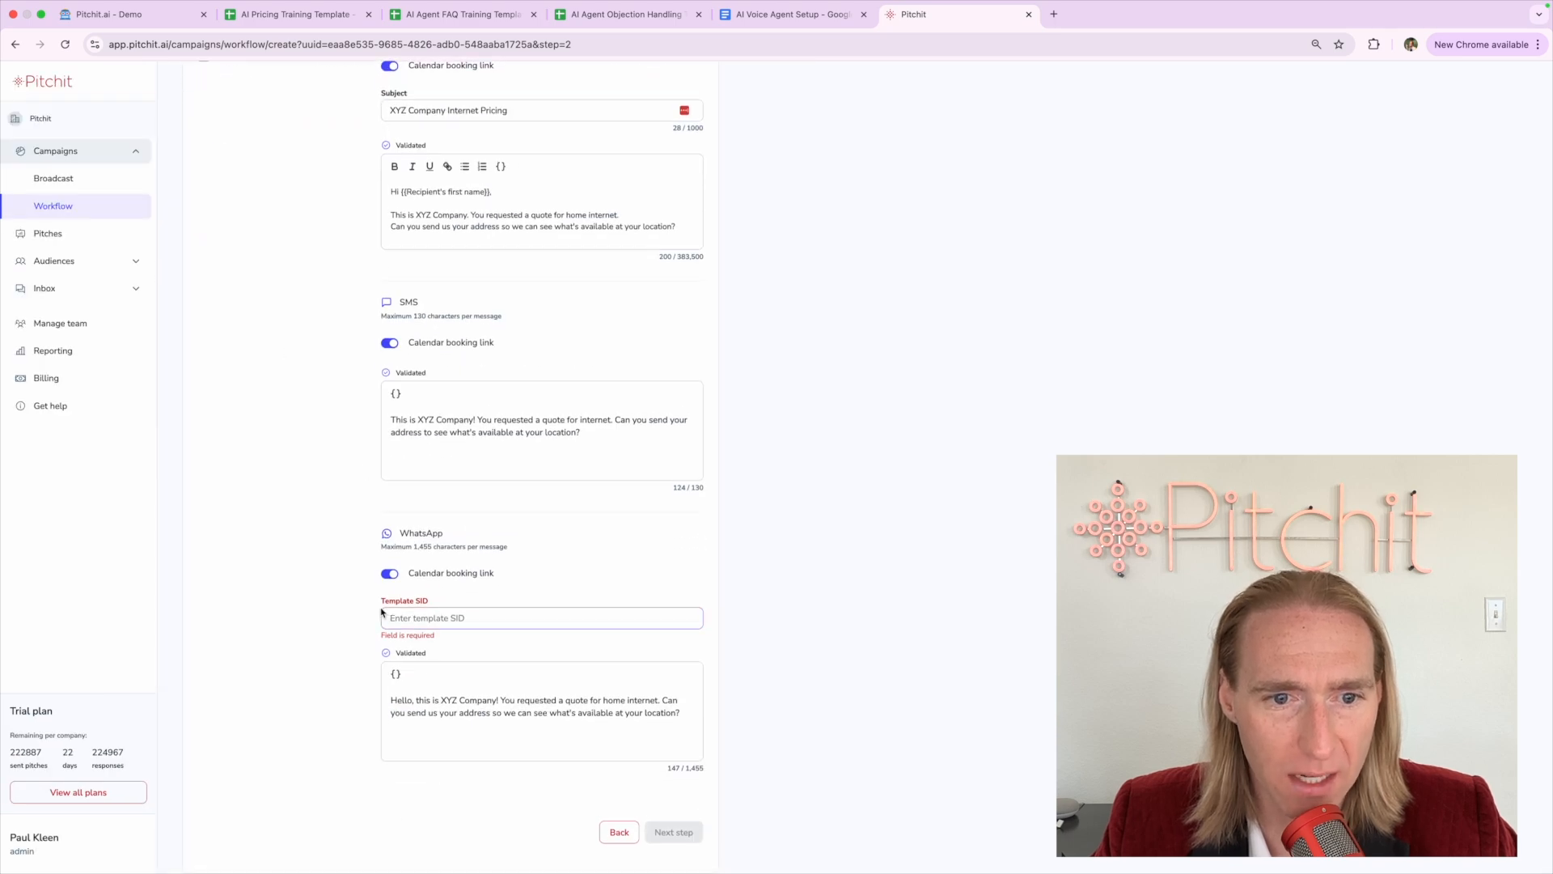
scroll(316, 583, up, 3)
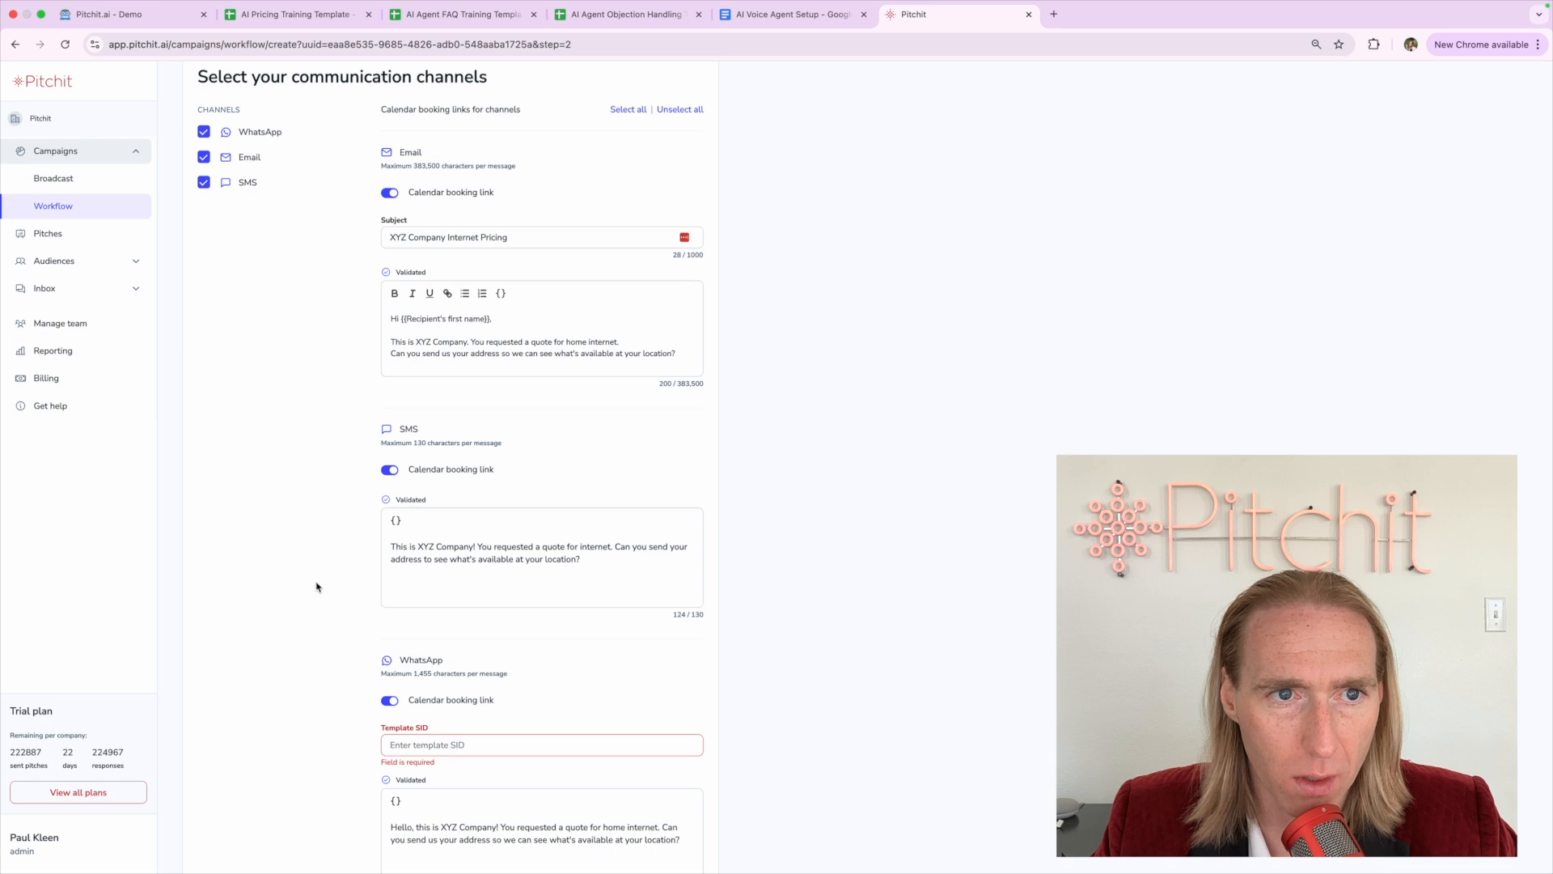
click(206, 132)
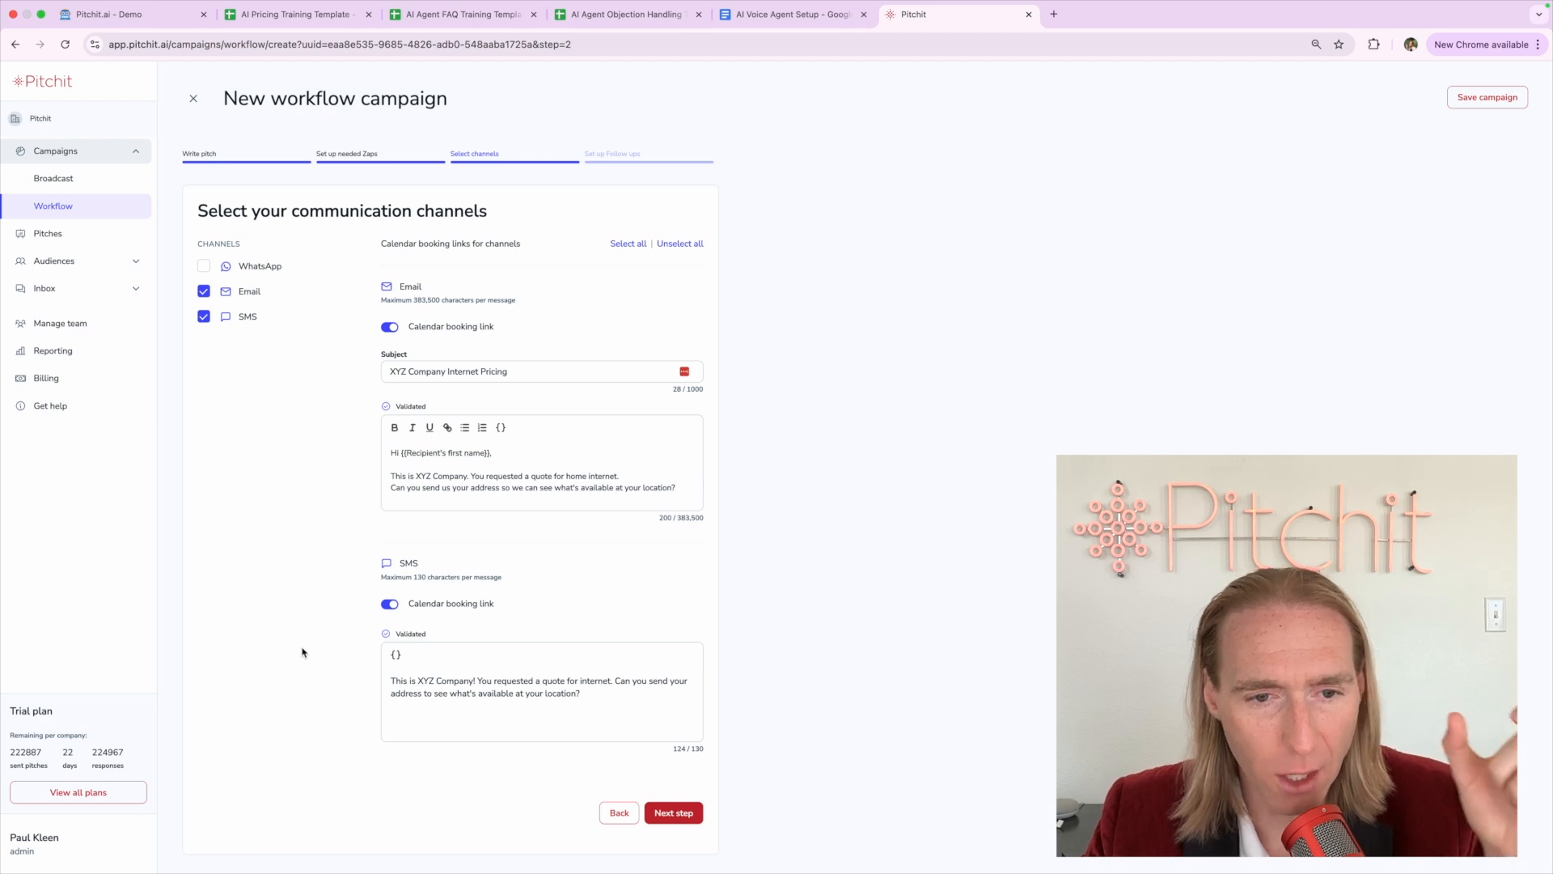
Review the trimmed SMS text and advance to the Set up Follow ups step
click(429, 720)
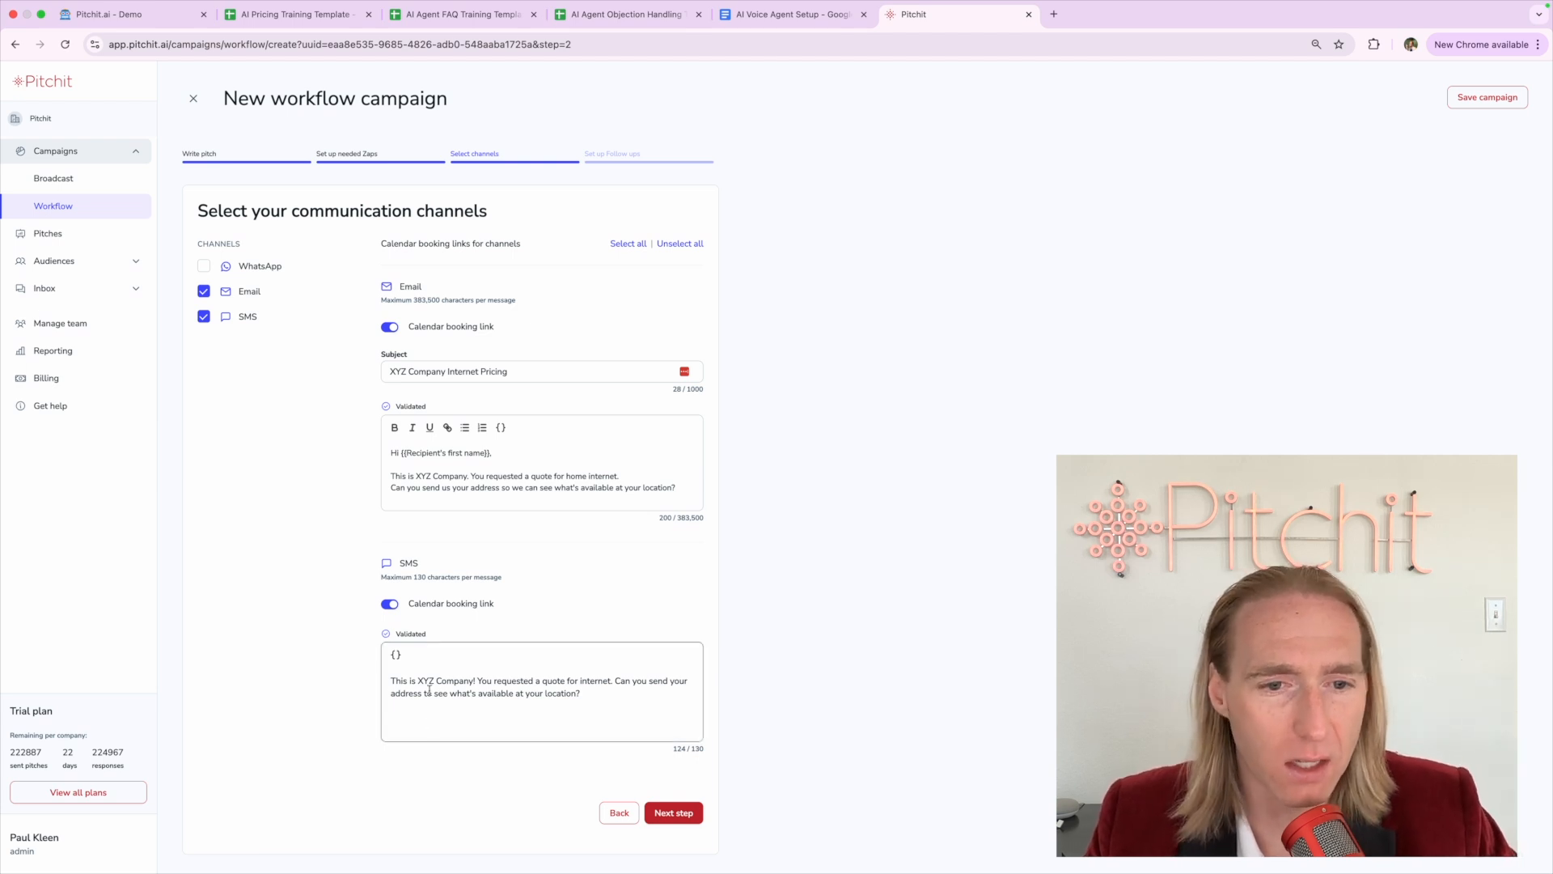
triple_click(430, 692)
click(430, 692)
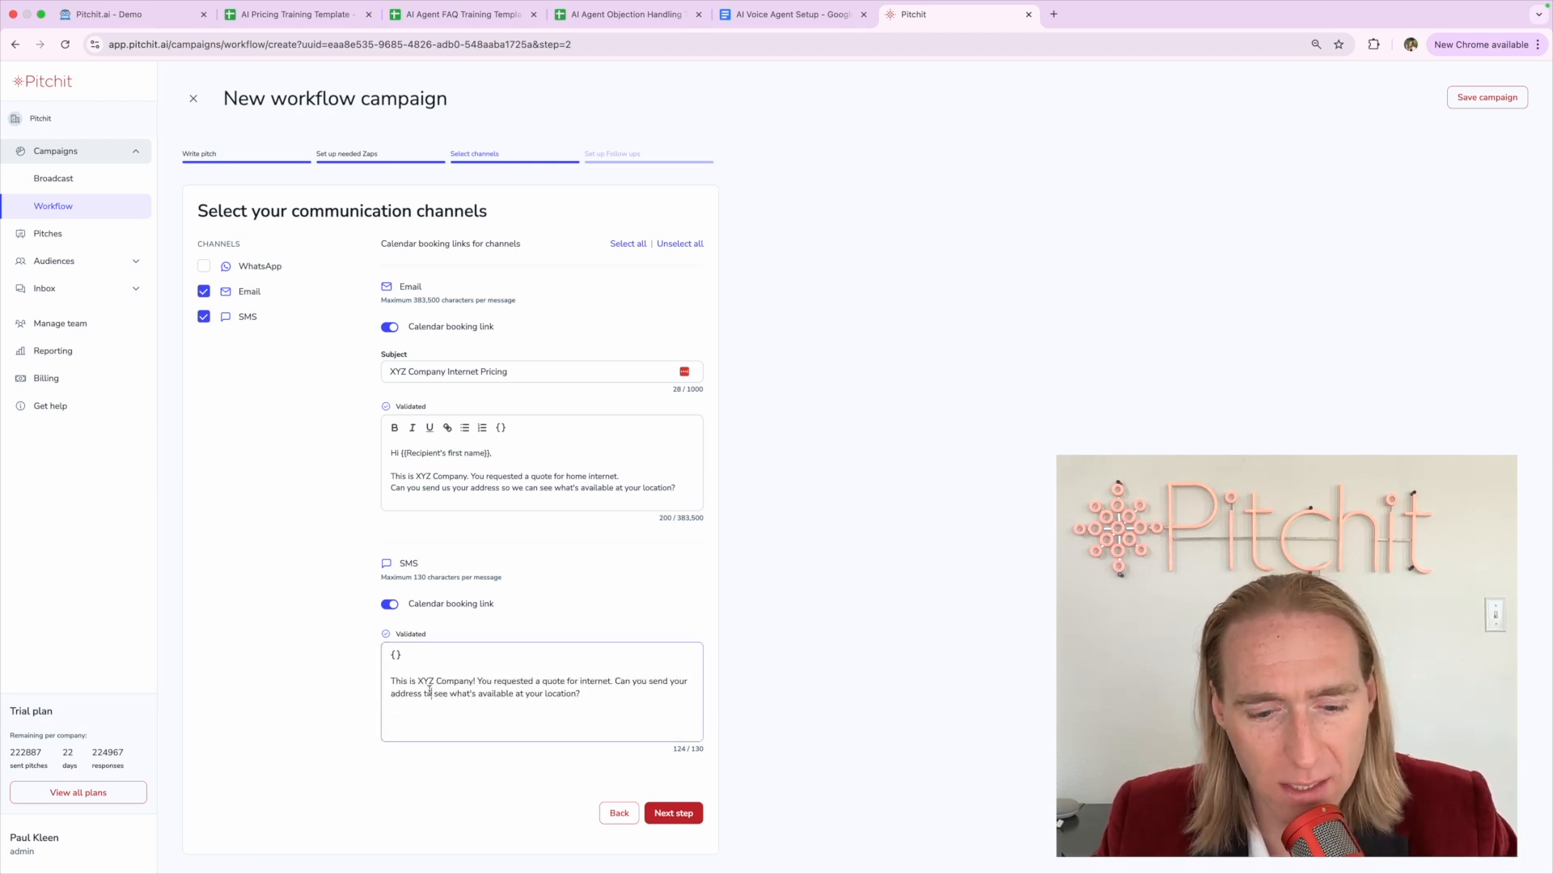
triple_click(430, 690)
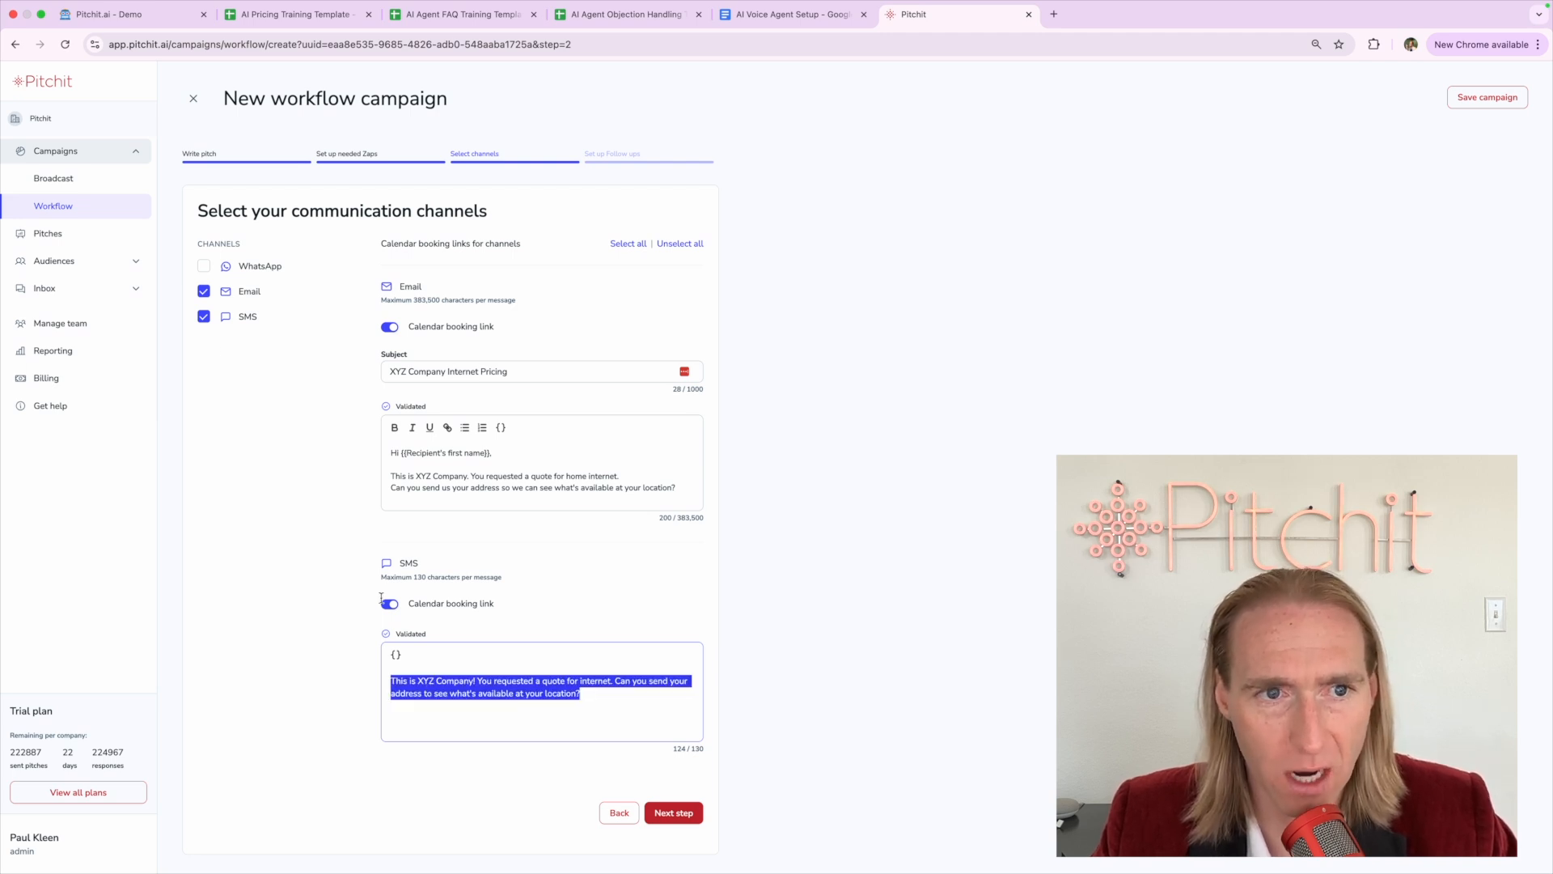
click(243, 633)
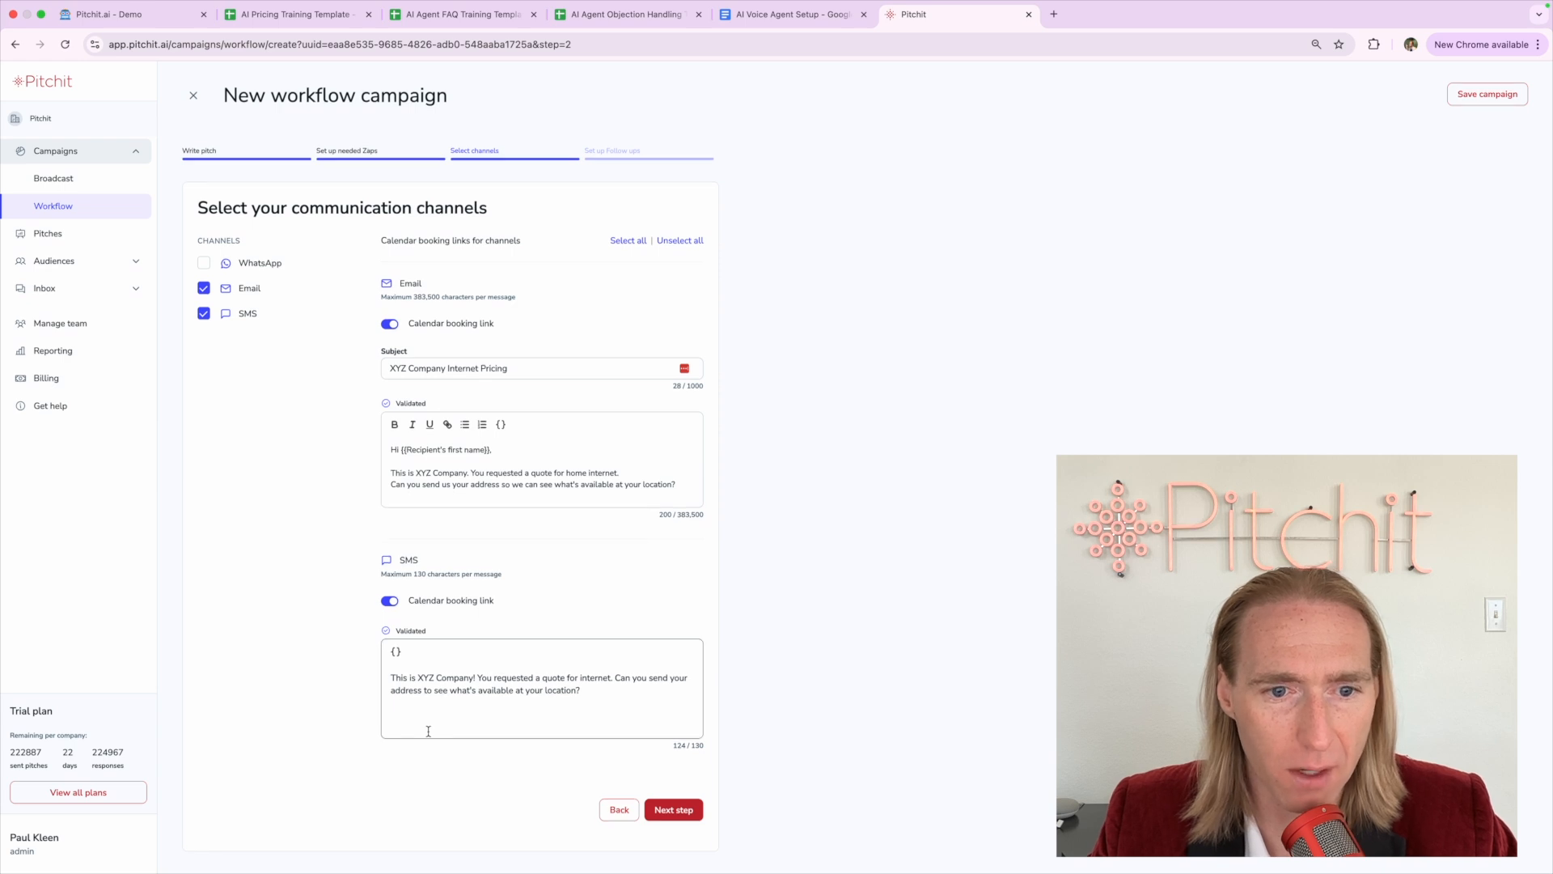
click(699, 812)
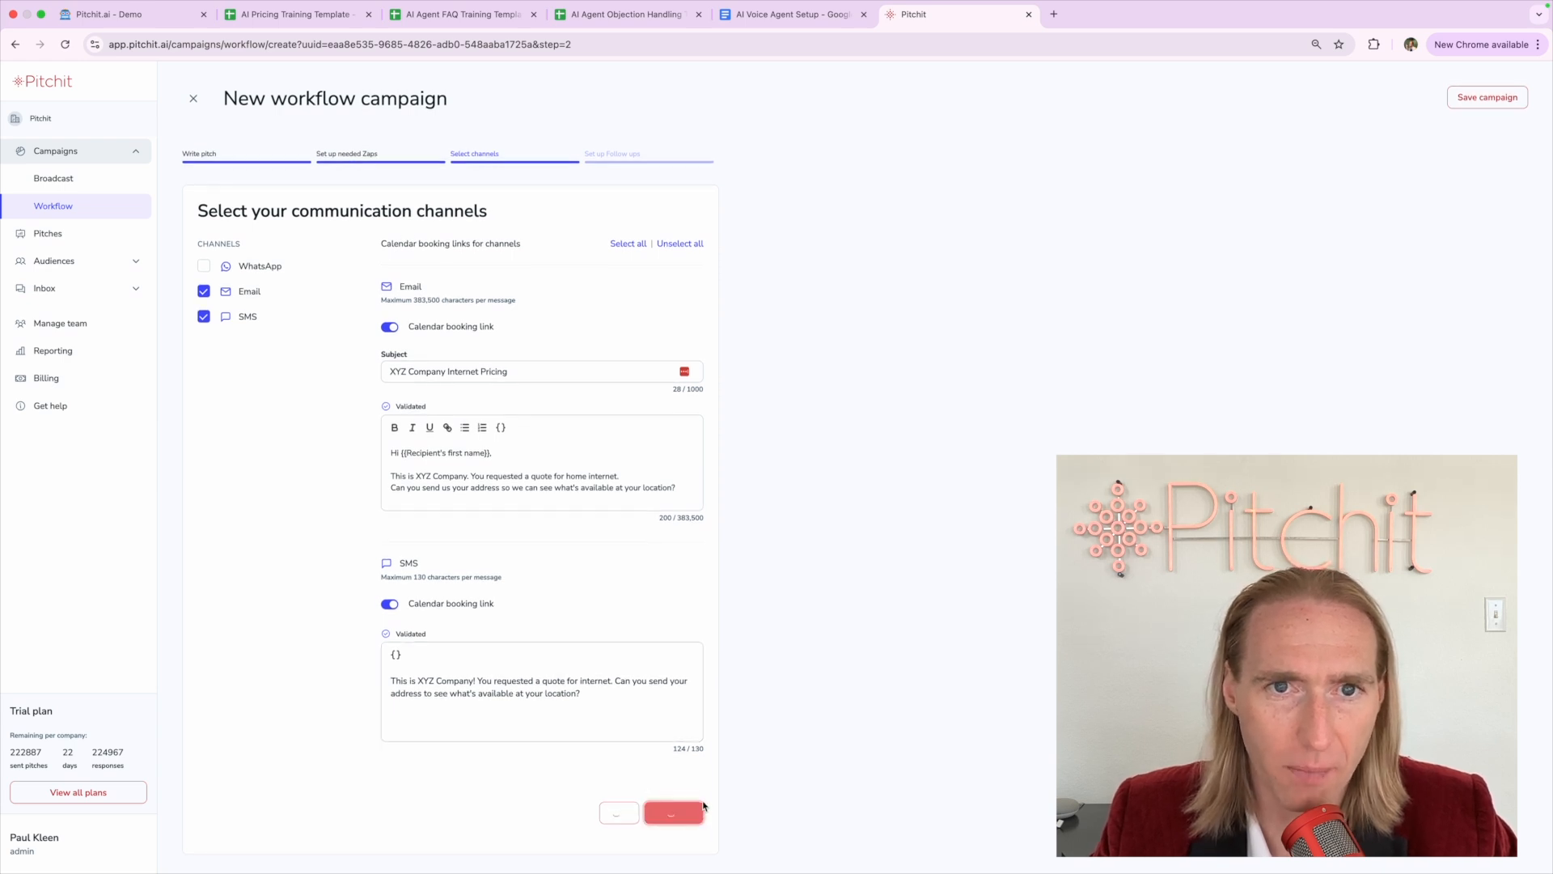
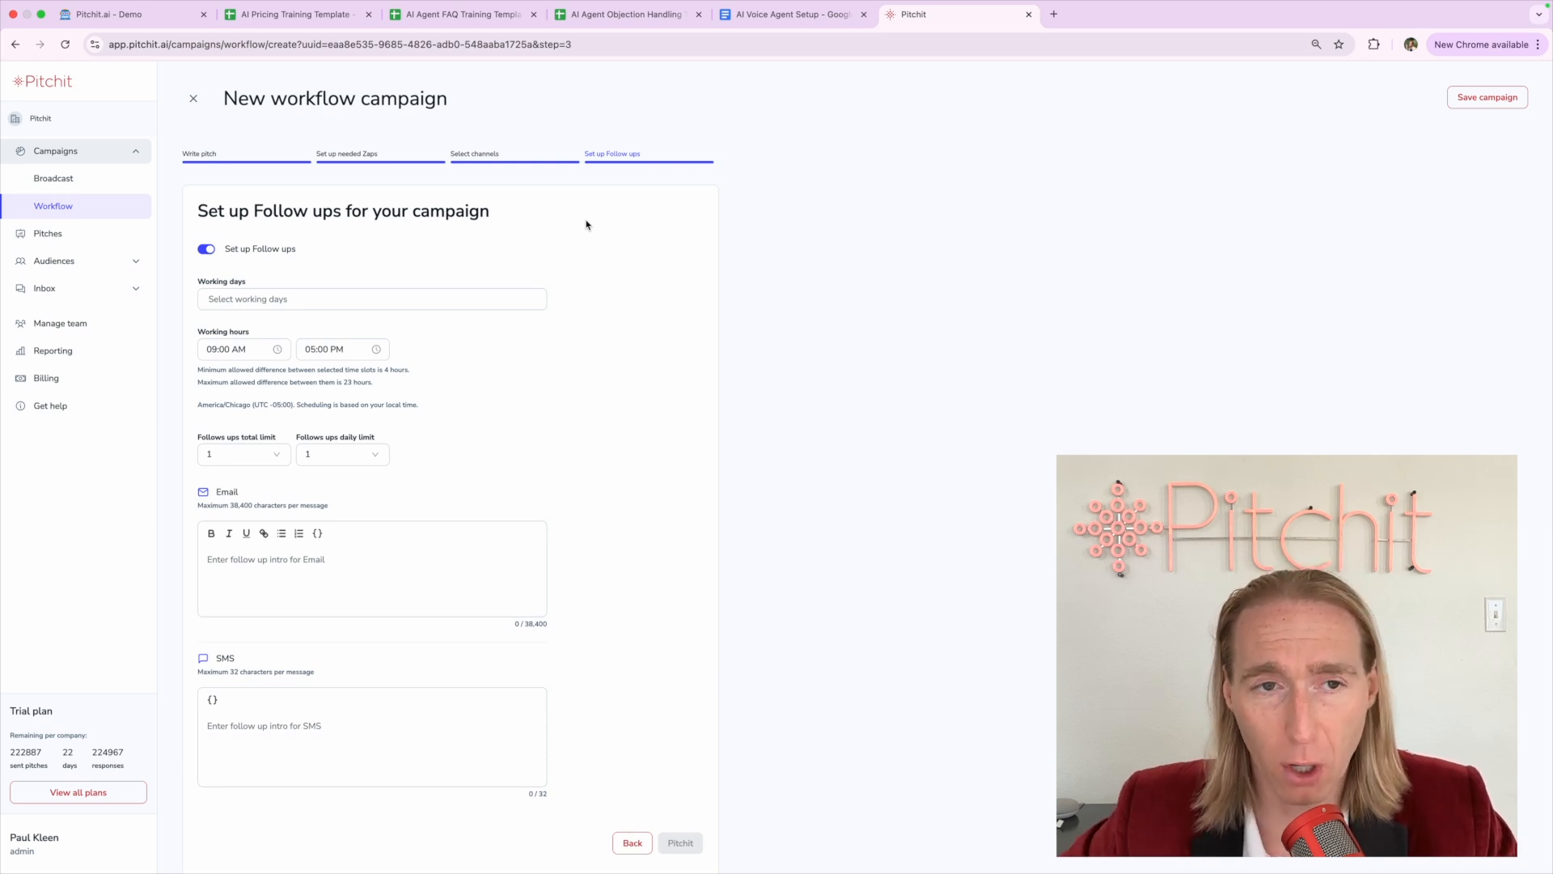
Mark Monday through Friday as the follow-up working days
click(271, 299)
click(212, 349)
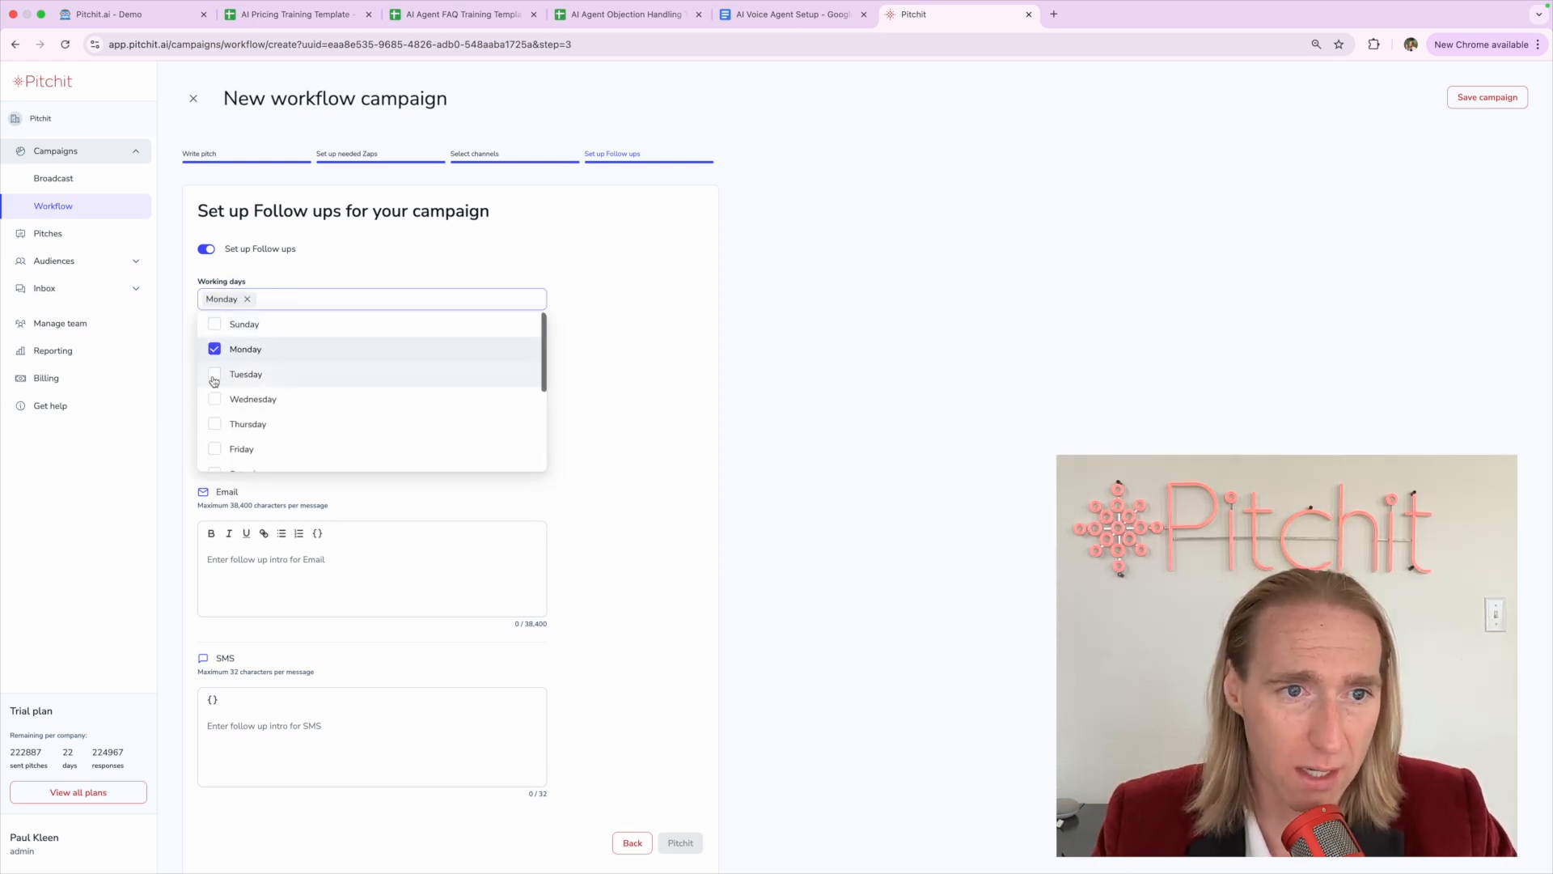
click(214, 373)
click(214, 398)
click(215, 424)
click(216, 449)
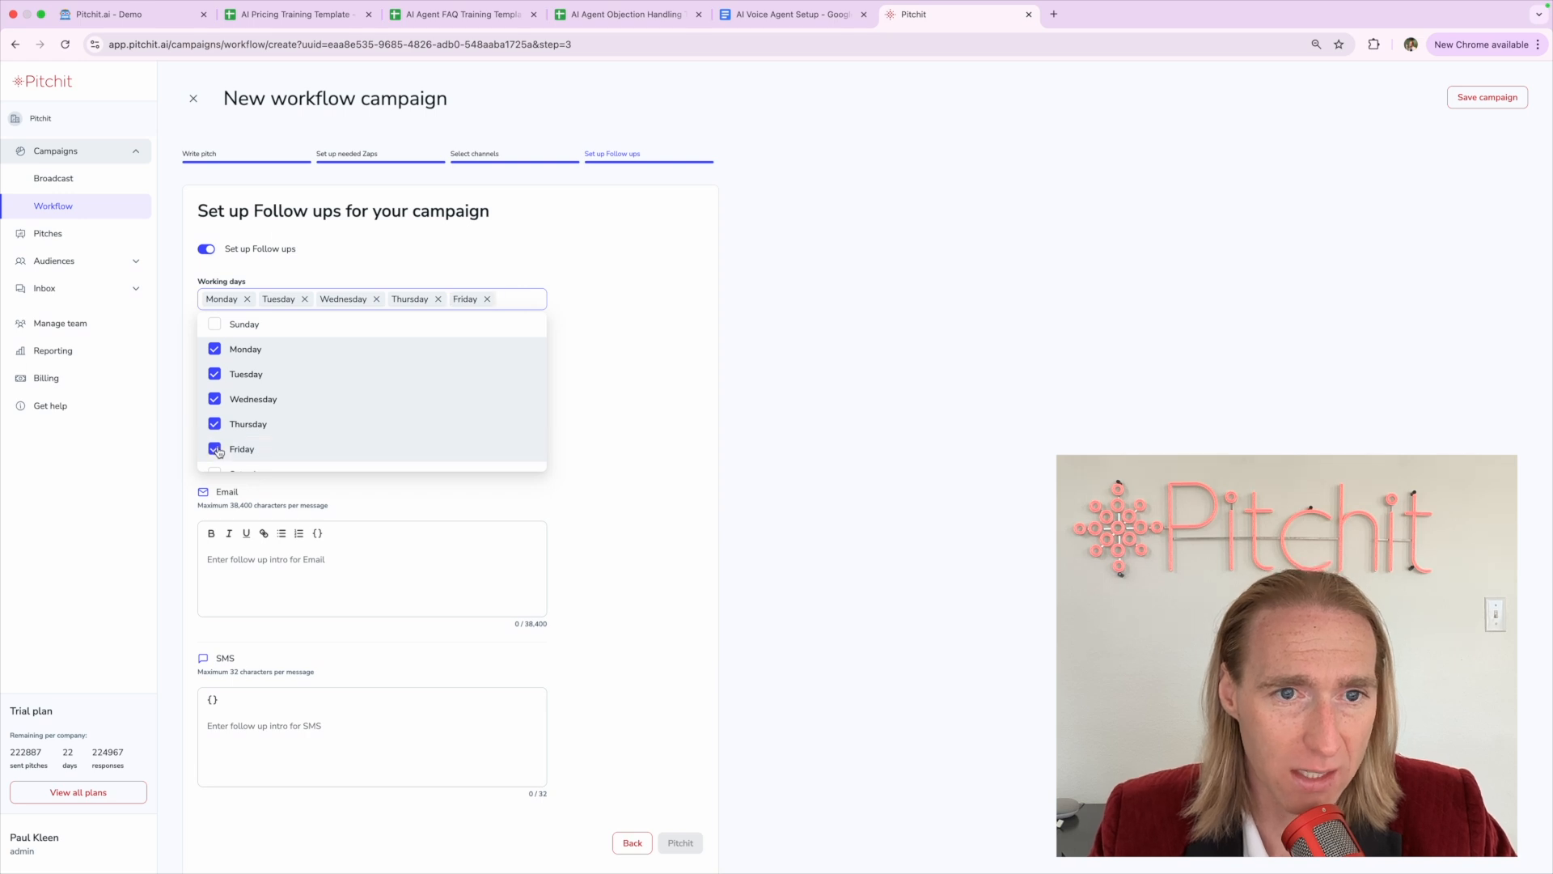
click(633, 410)
Set follow-up working hours to start at 10:00 AM, with the end first set to 04:00 PM
click(257, 354)
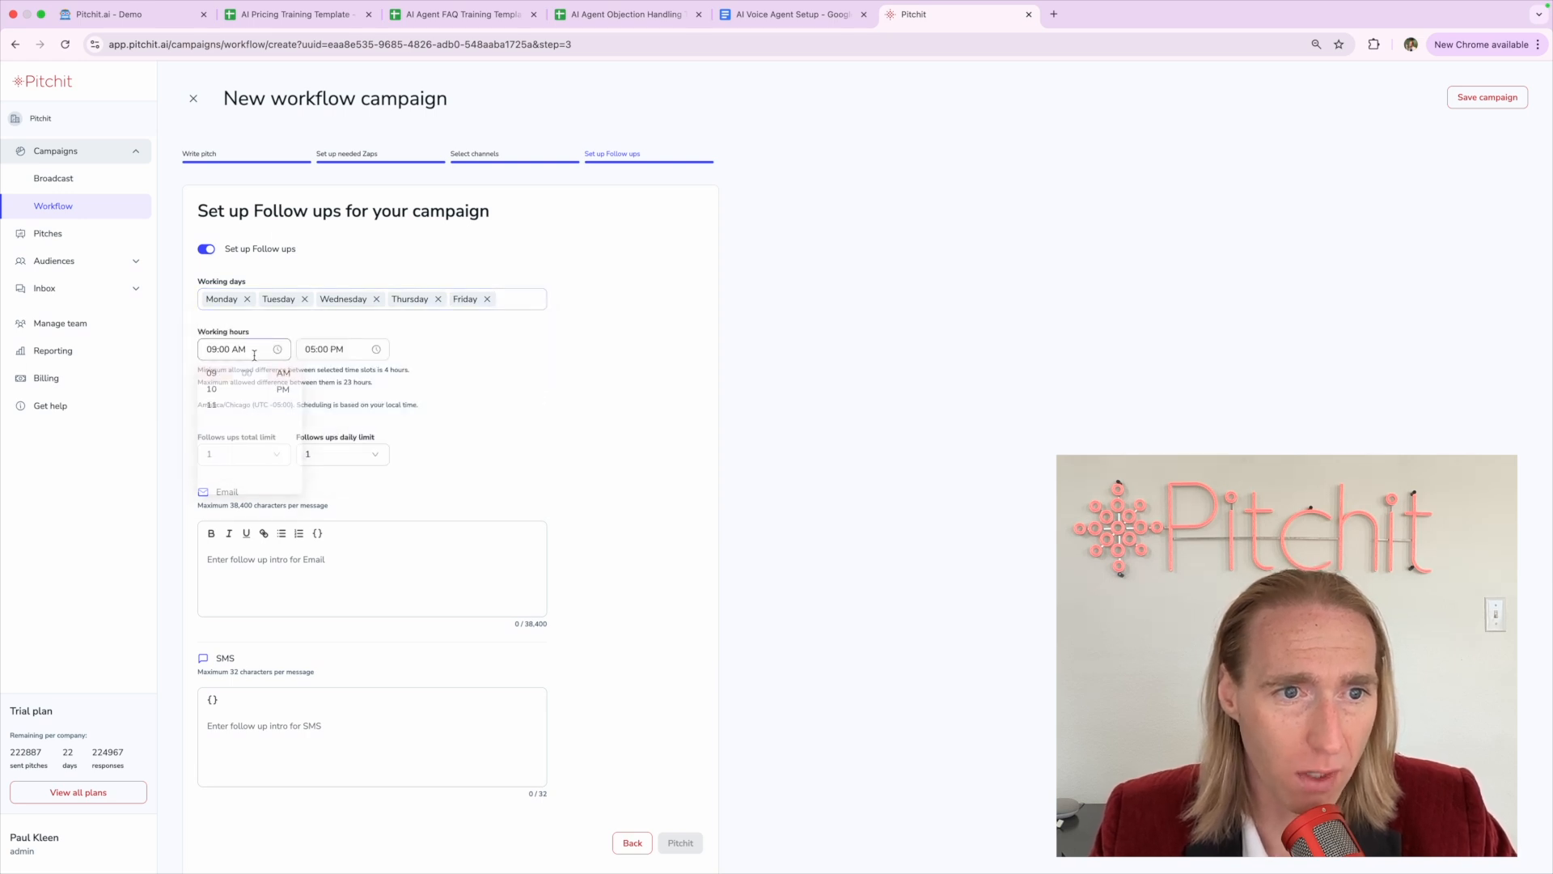
click(222, 397)
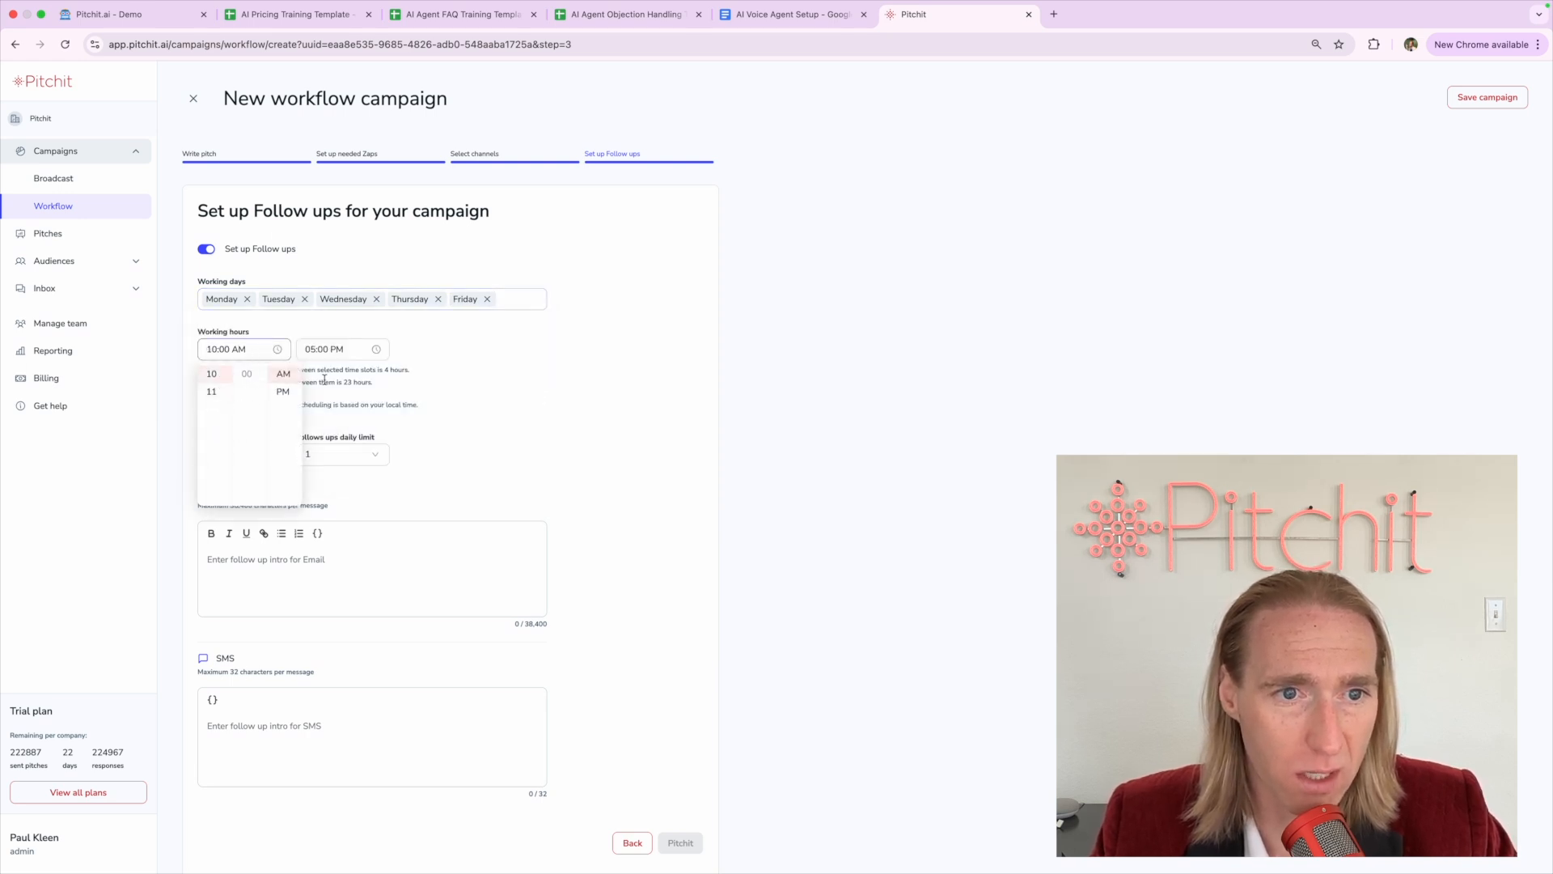
click(322, 353)
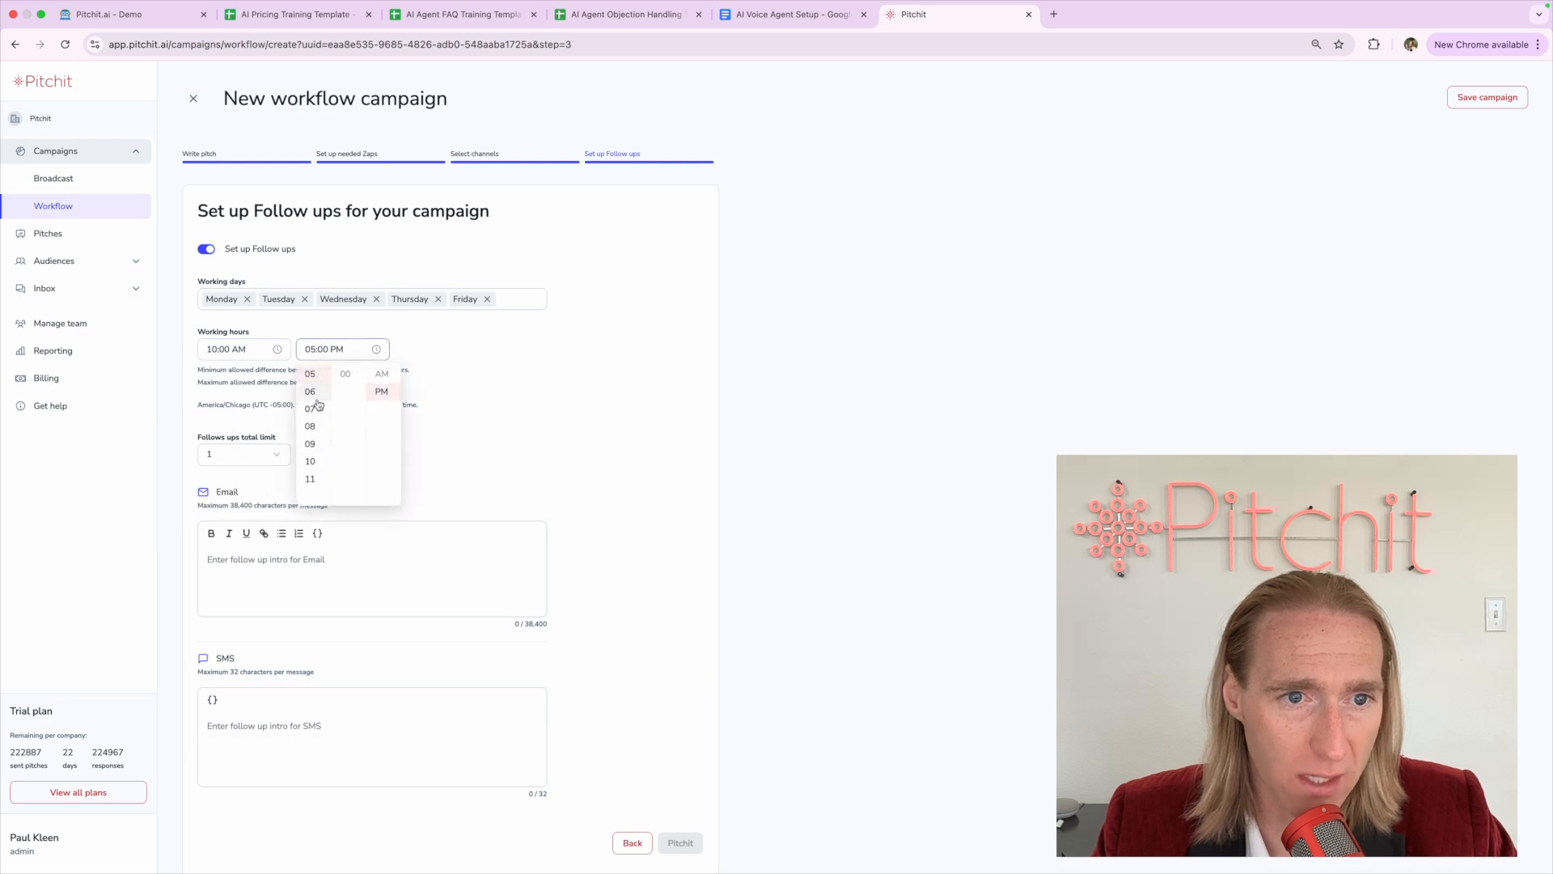
scroll(314, 388, up, 1)
click(309, 373)
click(506, 382)
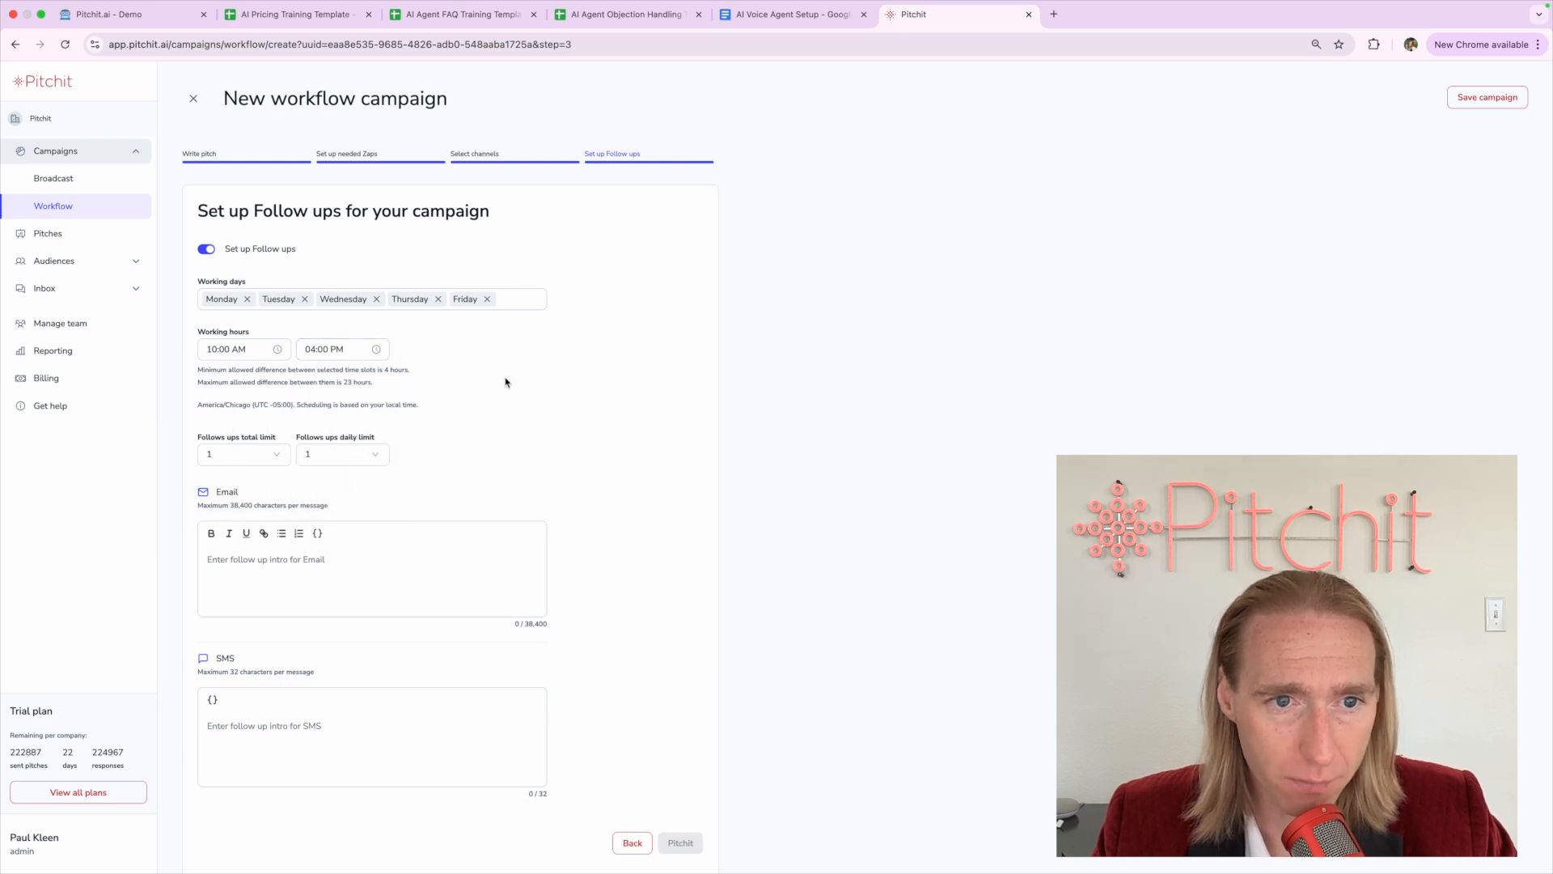
drag(211, 404, 292, 406)
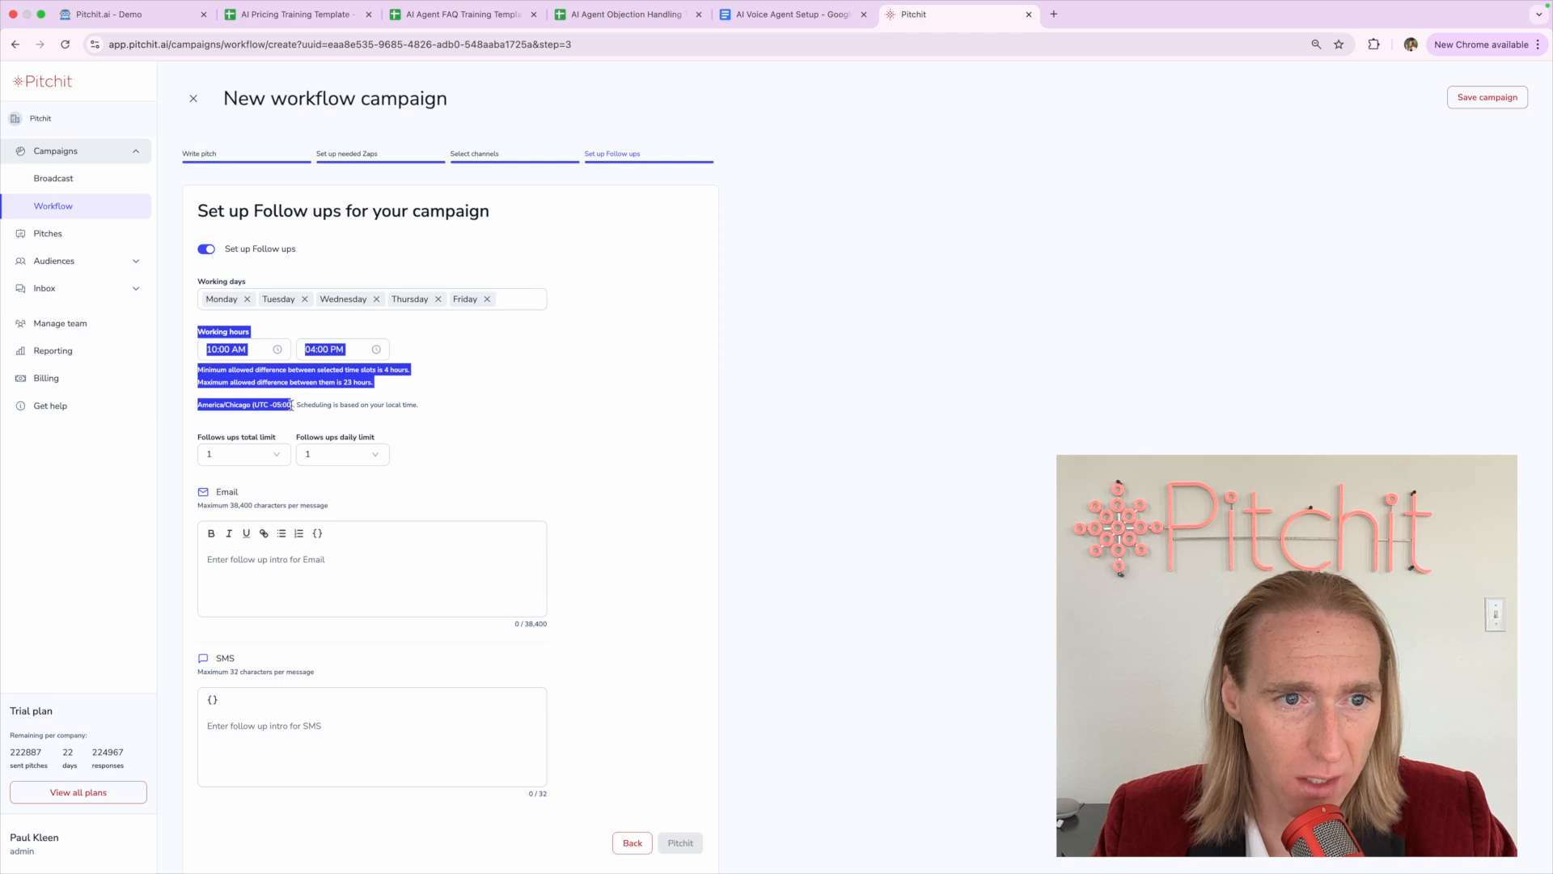
click(292, 405)
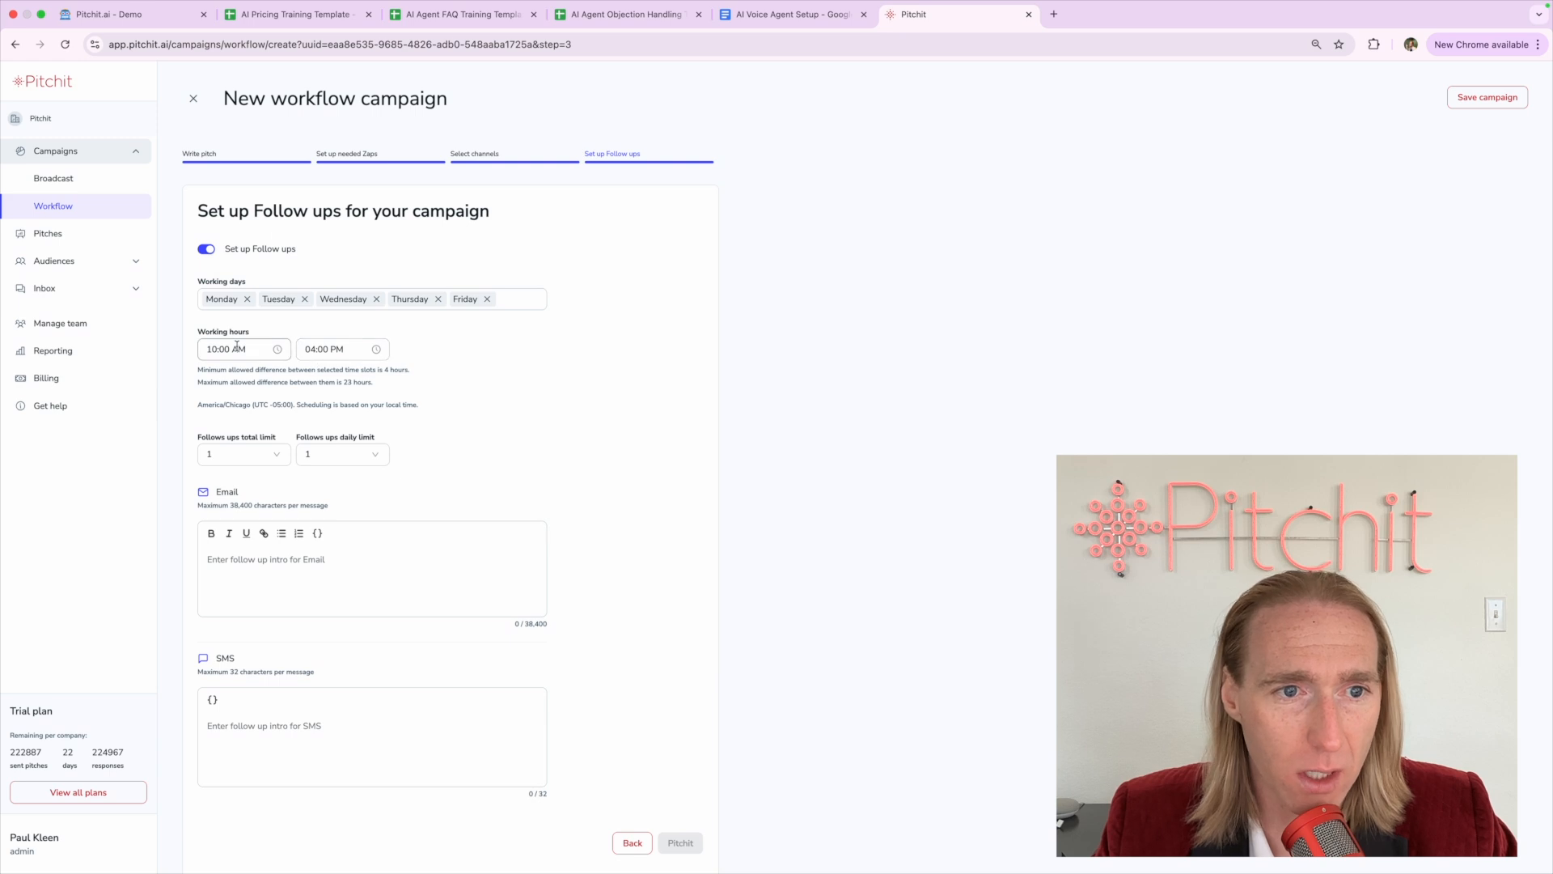
Change the working hours end time to 07:00 PM, keeping the 10:00 AM start
click(329, 349)
scroll(318, 445, down, 2)
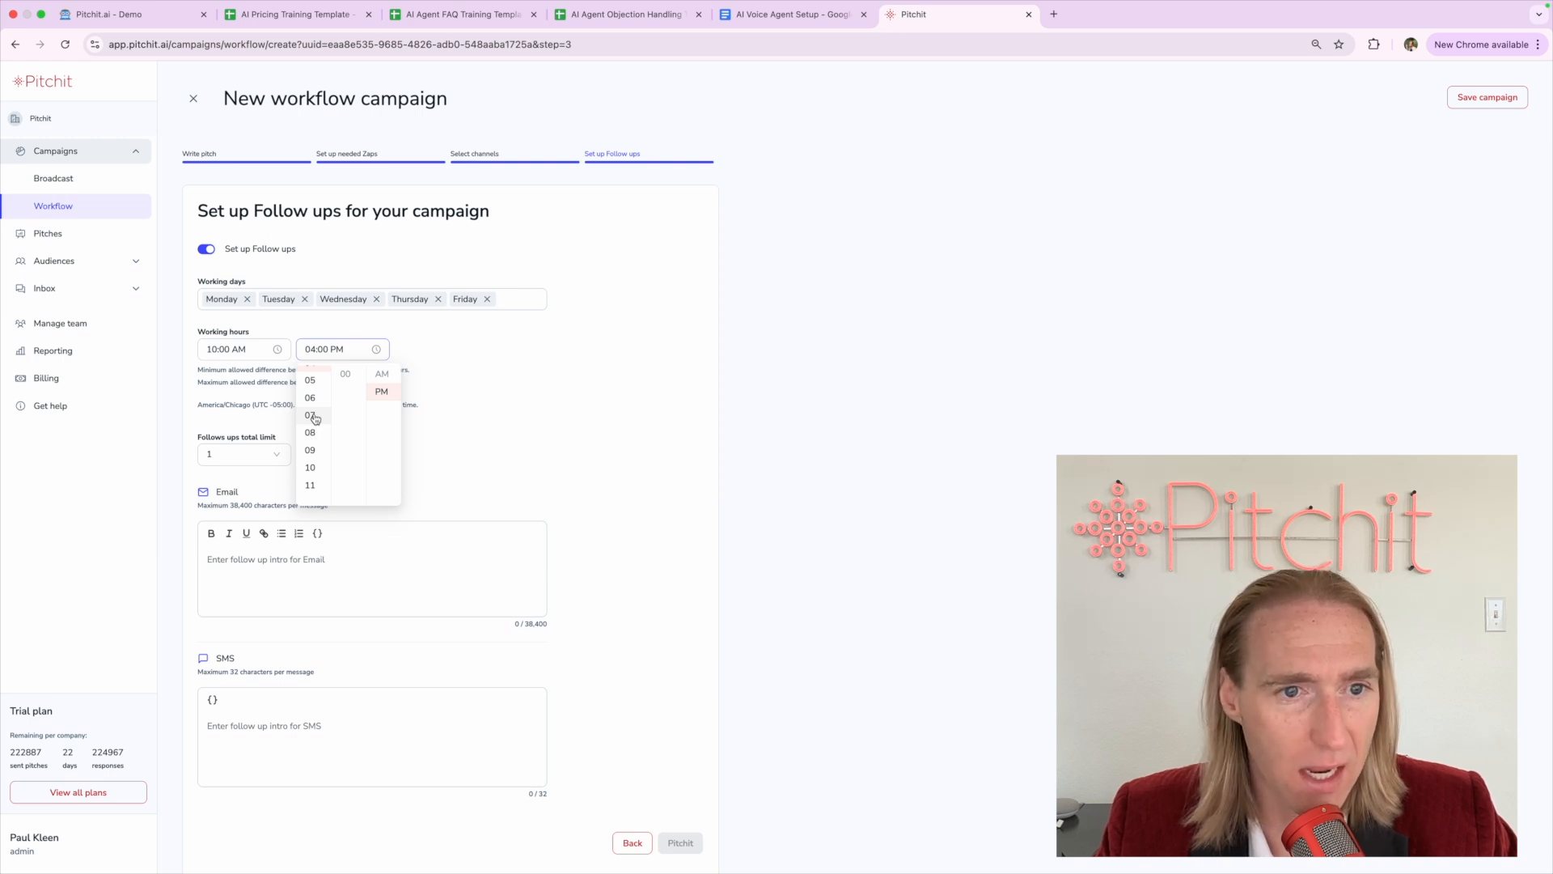
click(315, 419)
click(242, 368)
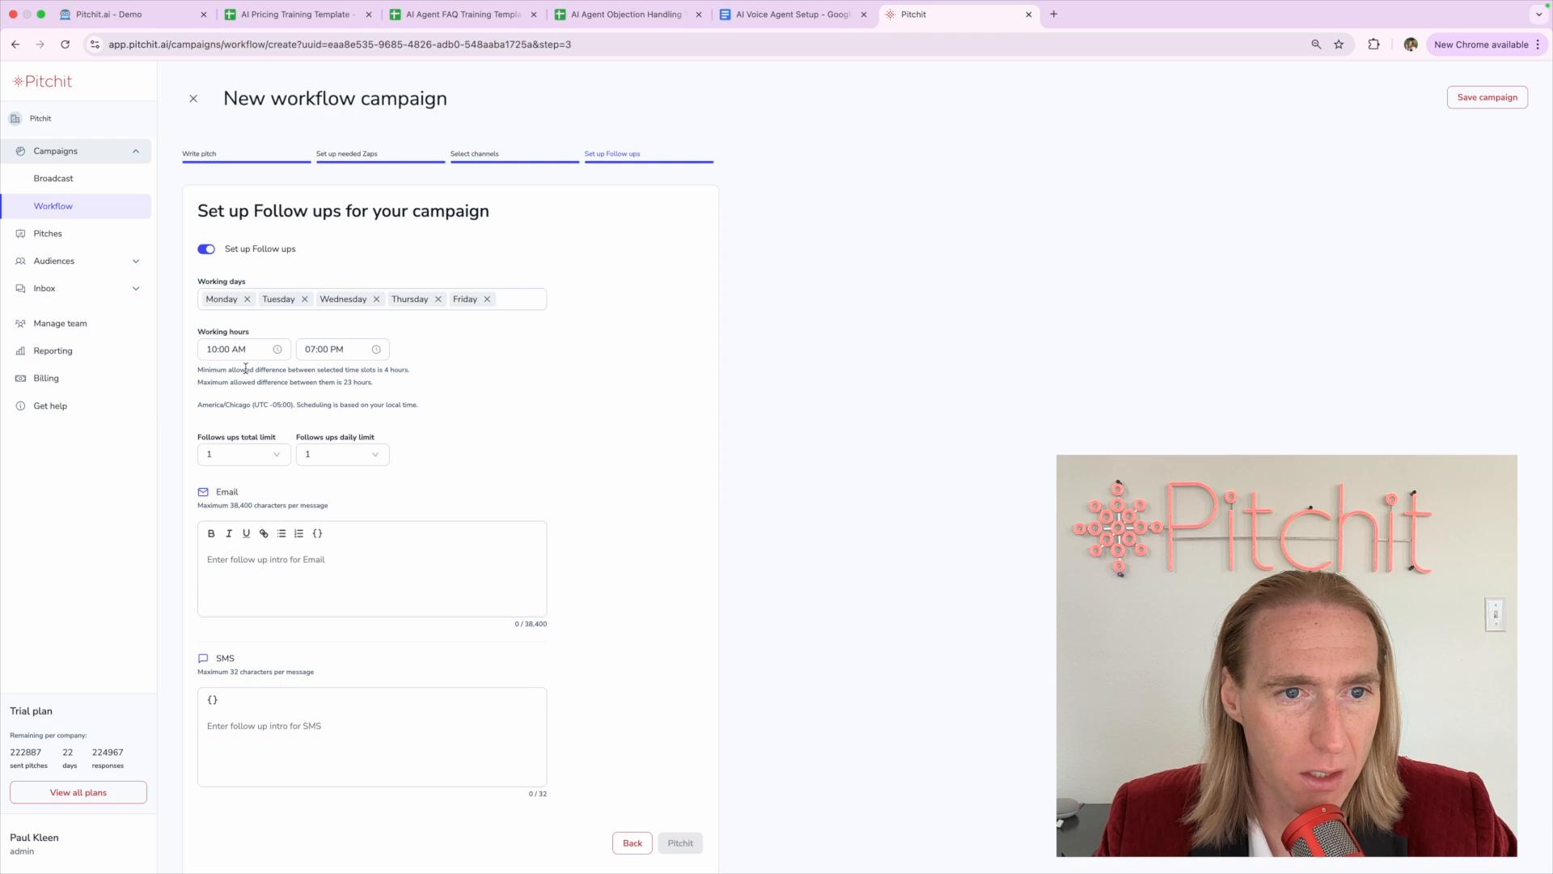
click(207, 354)
click(308, 347)
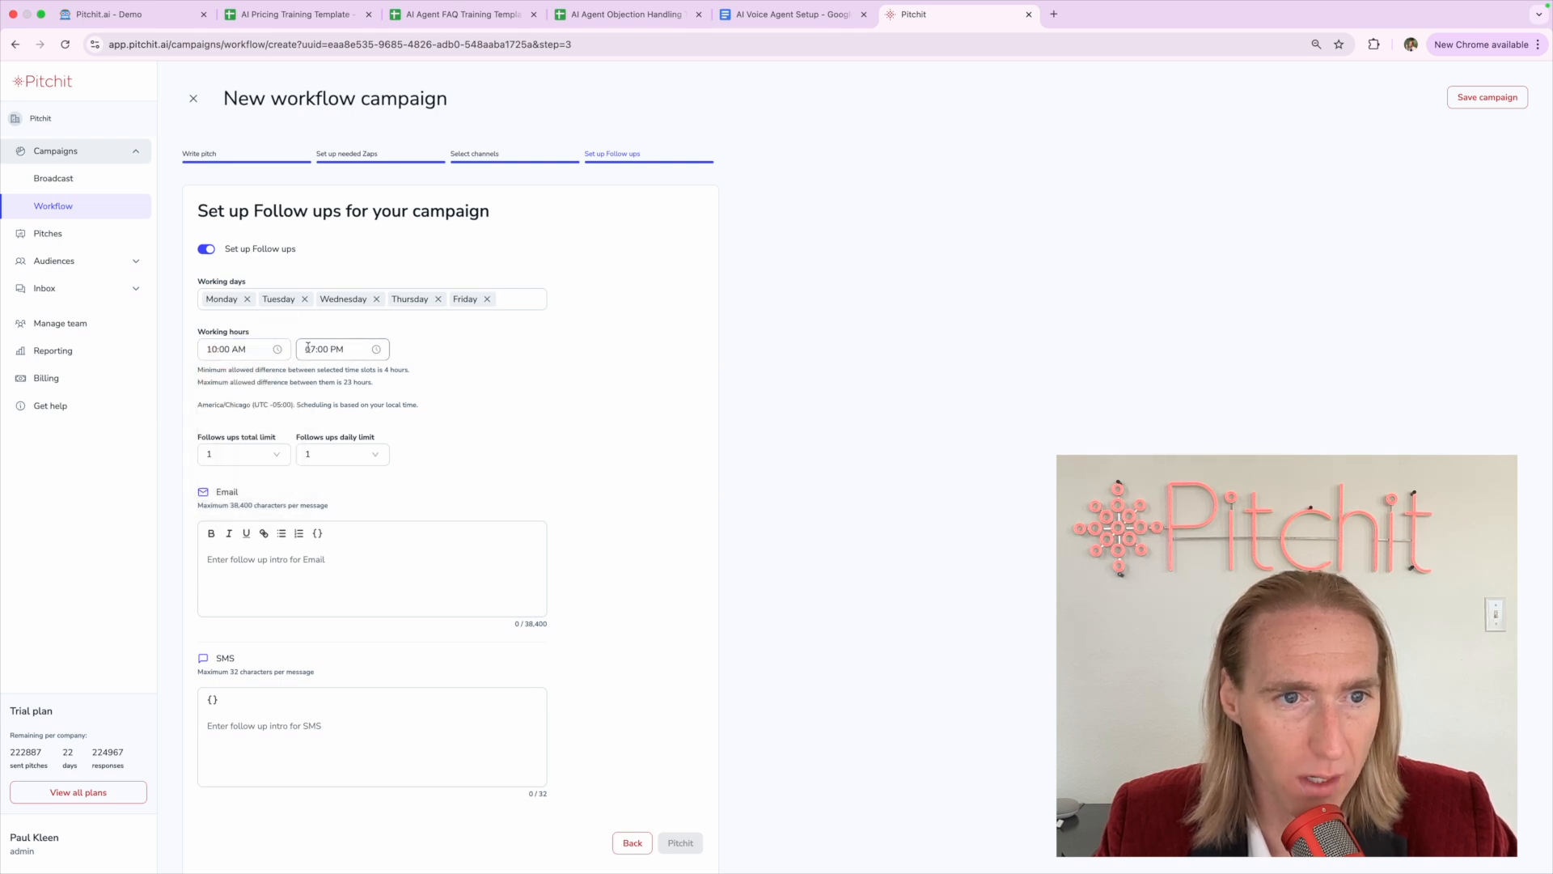
click(310, 348)
click(330, 330)
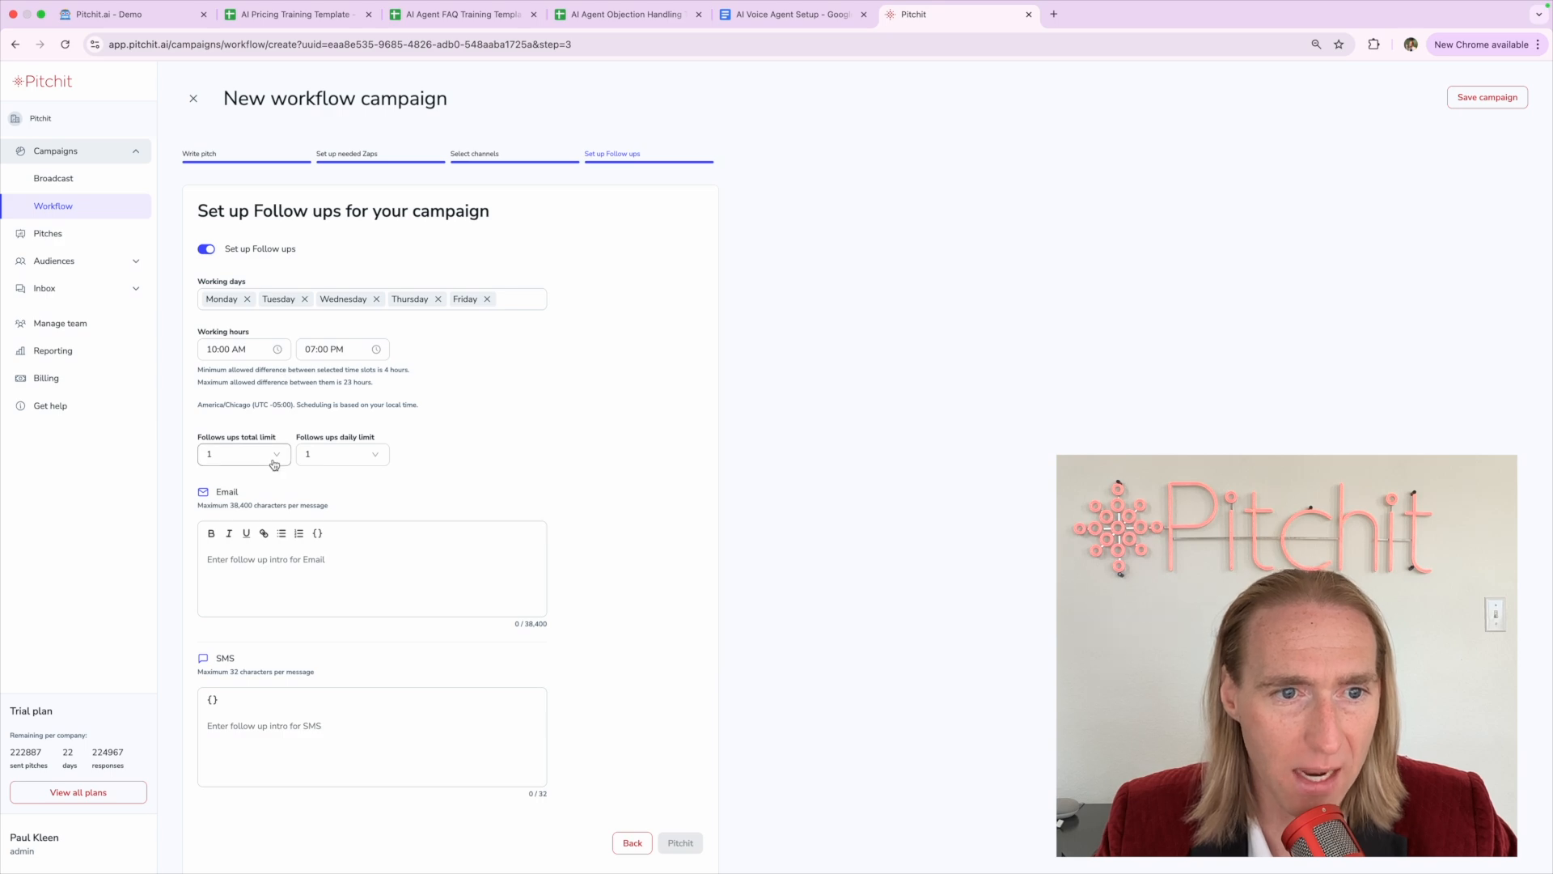
Choose 11 AM as the follow-up start and 06 PM as the end, correcting an 11 PM slip
scroll(274, 464, up, 5)
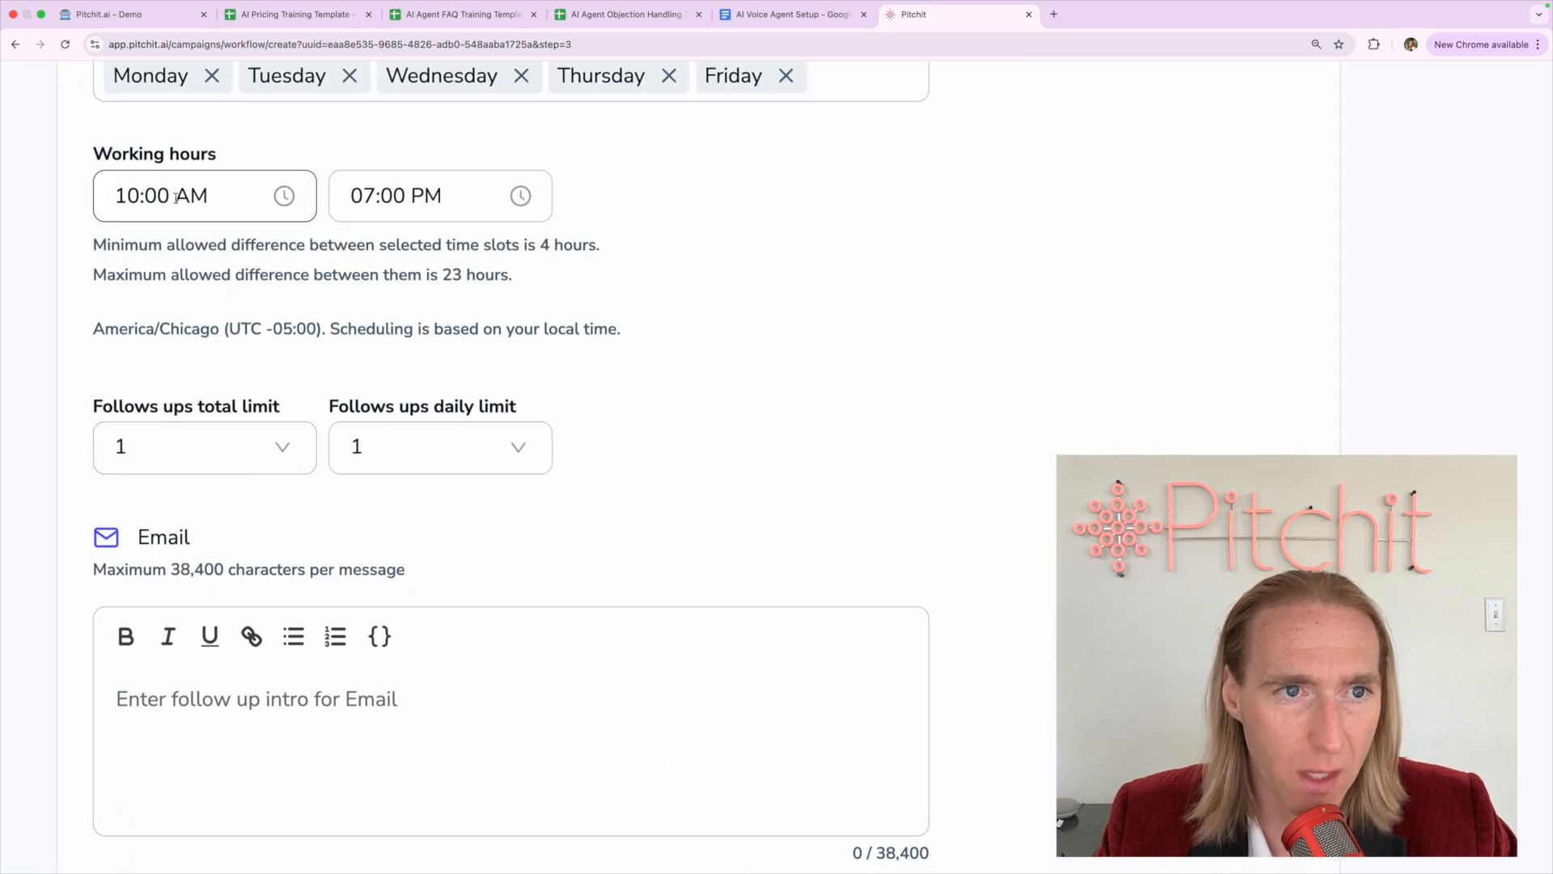
click(232, 350)
click(148, 299)
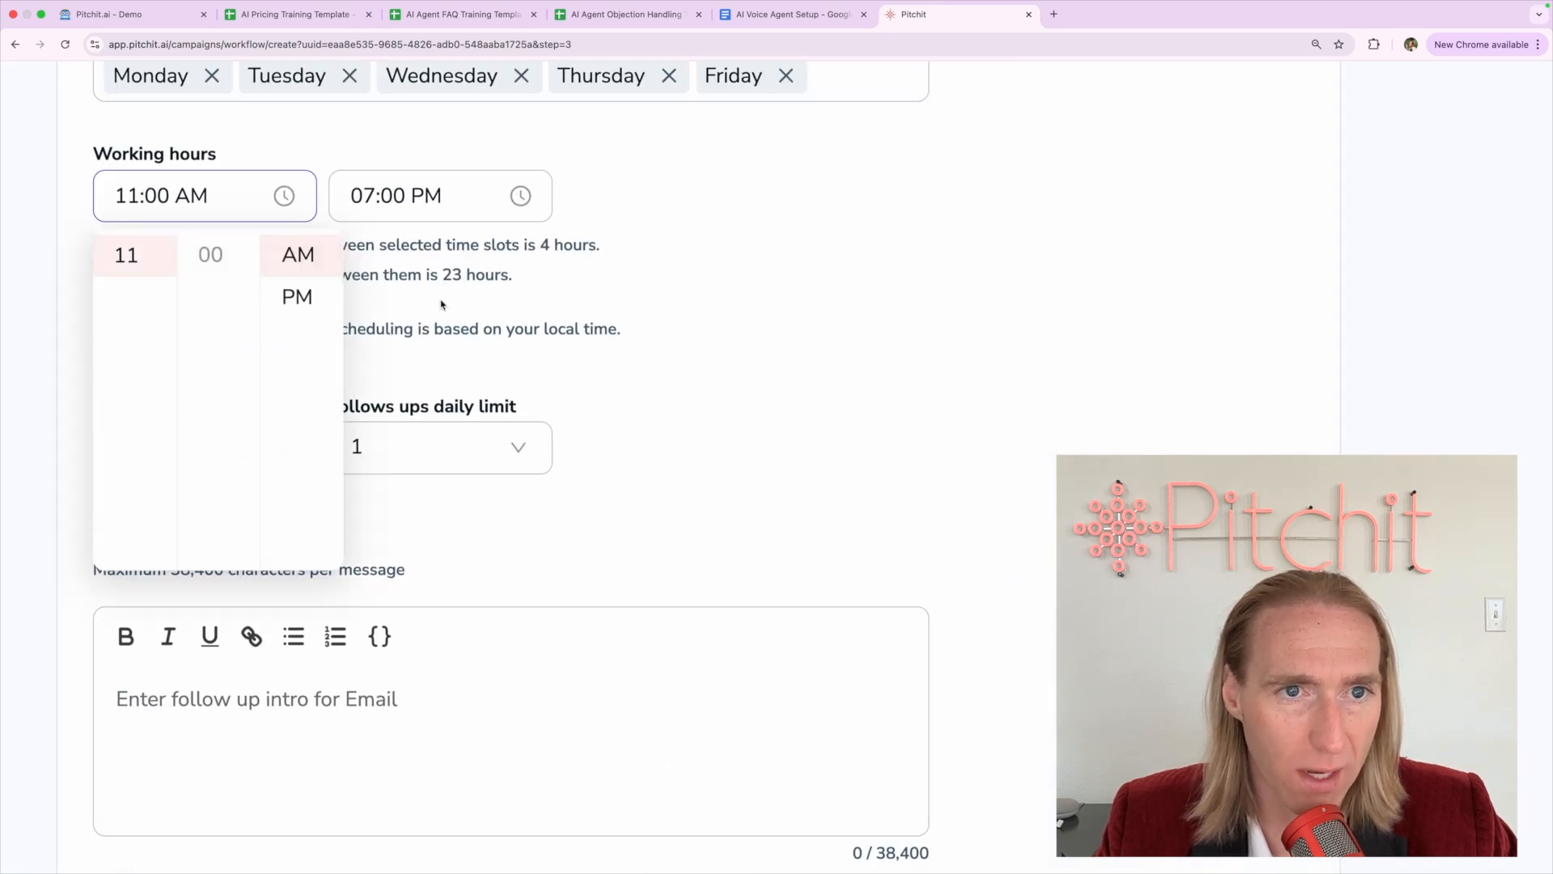
click(372, 195)
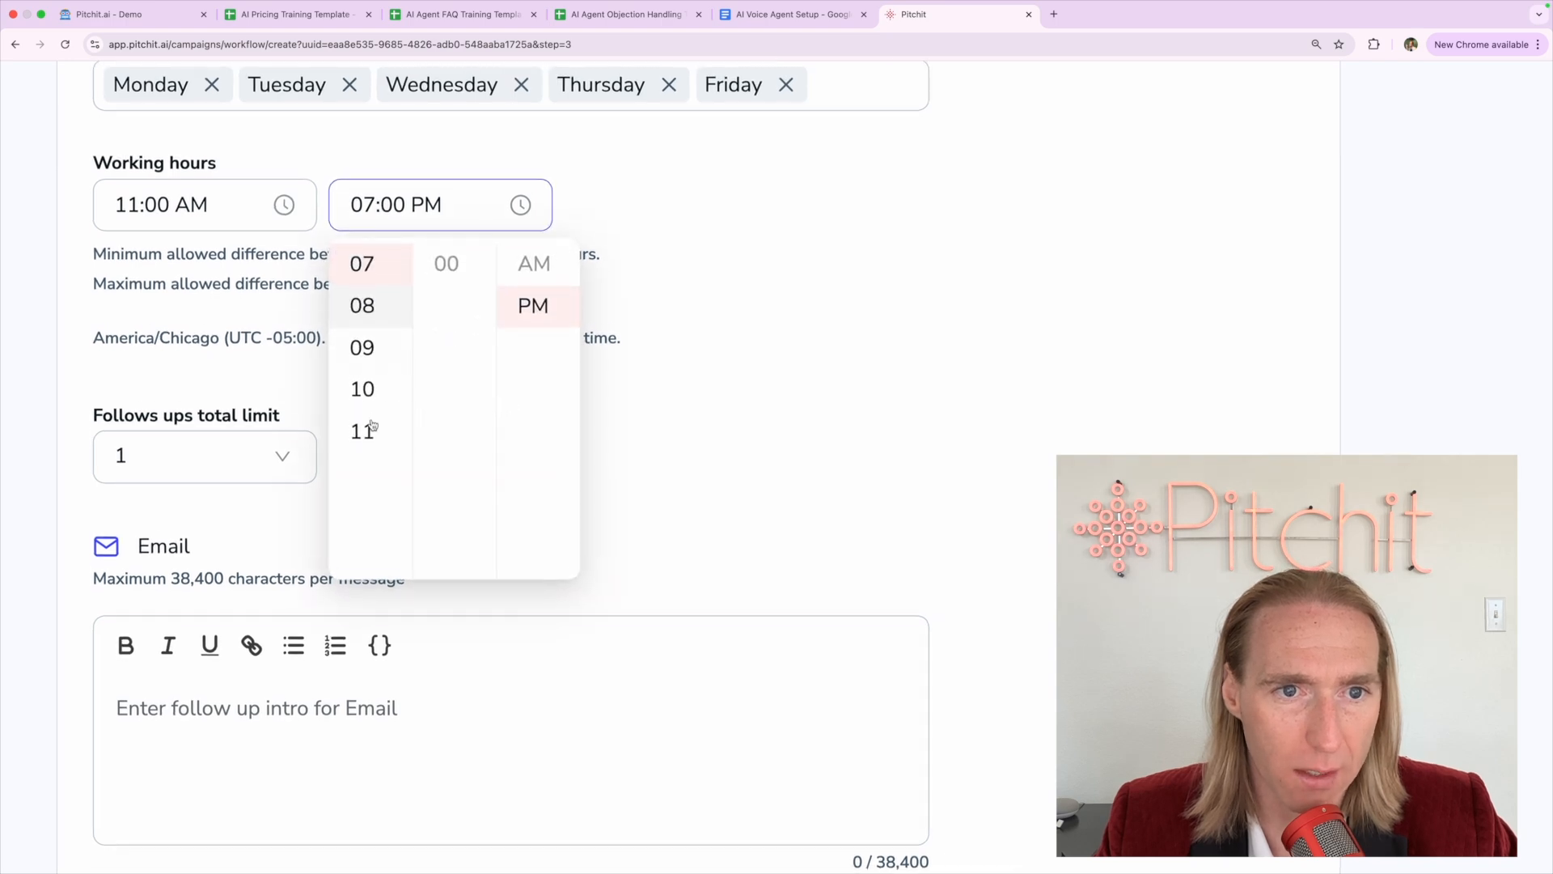
click(372, 434)
scroll(374, 394, up, 2)
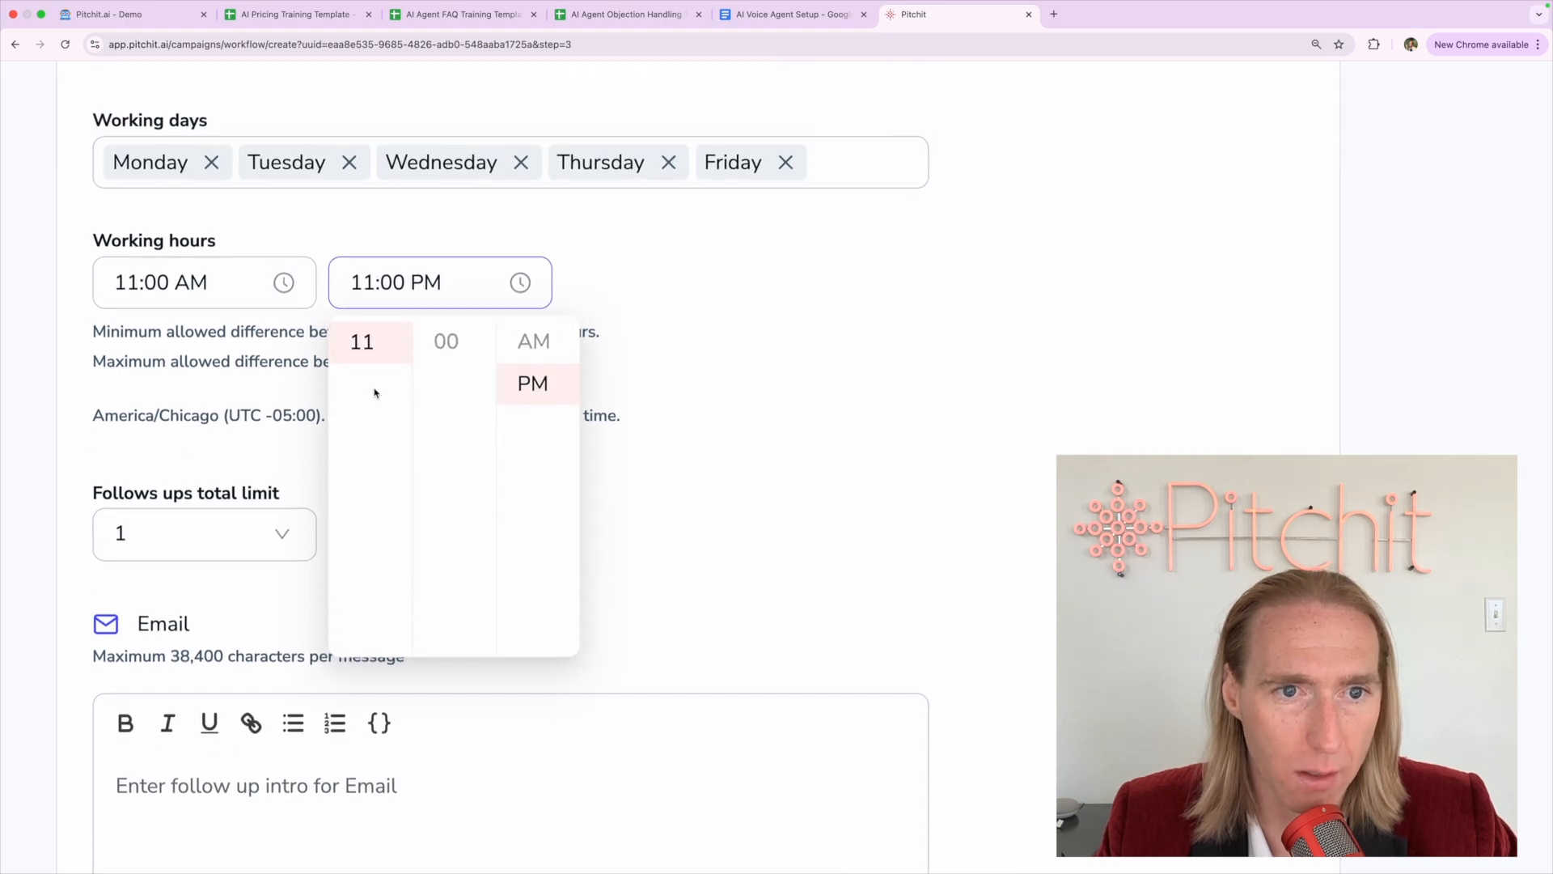
scroll(361, 435, up, 3)
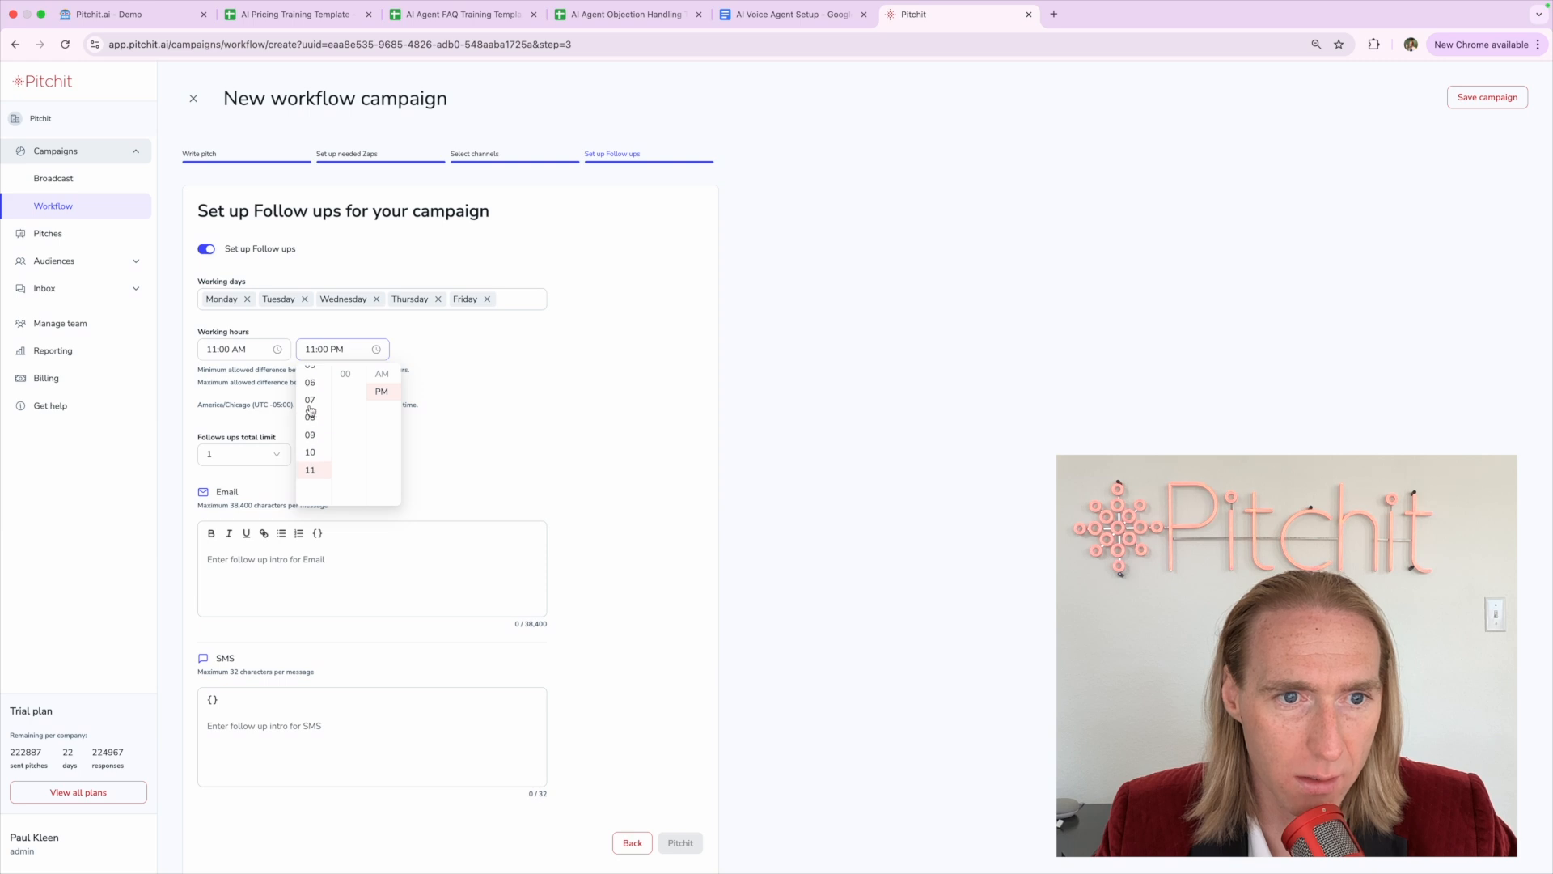
click(310, 382)
click(280, 397)
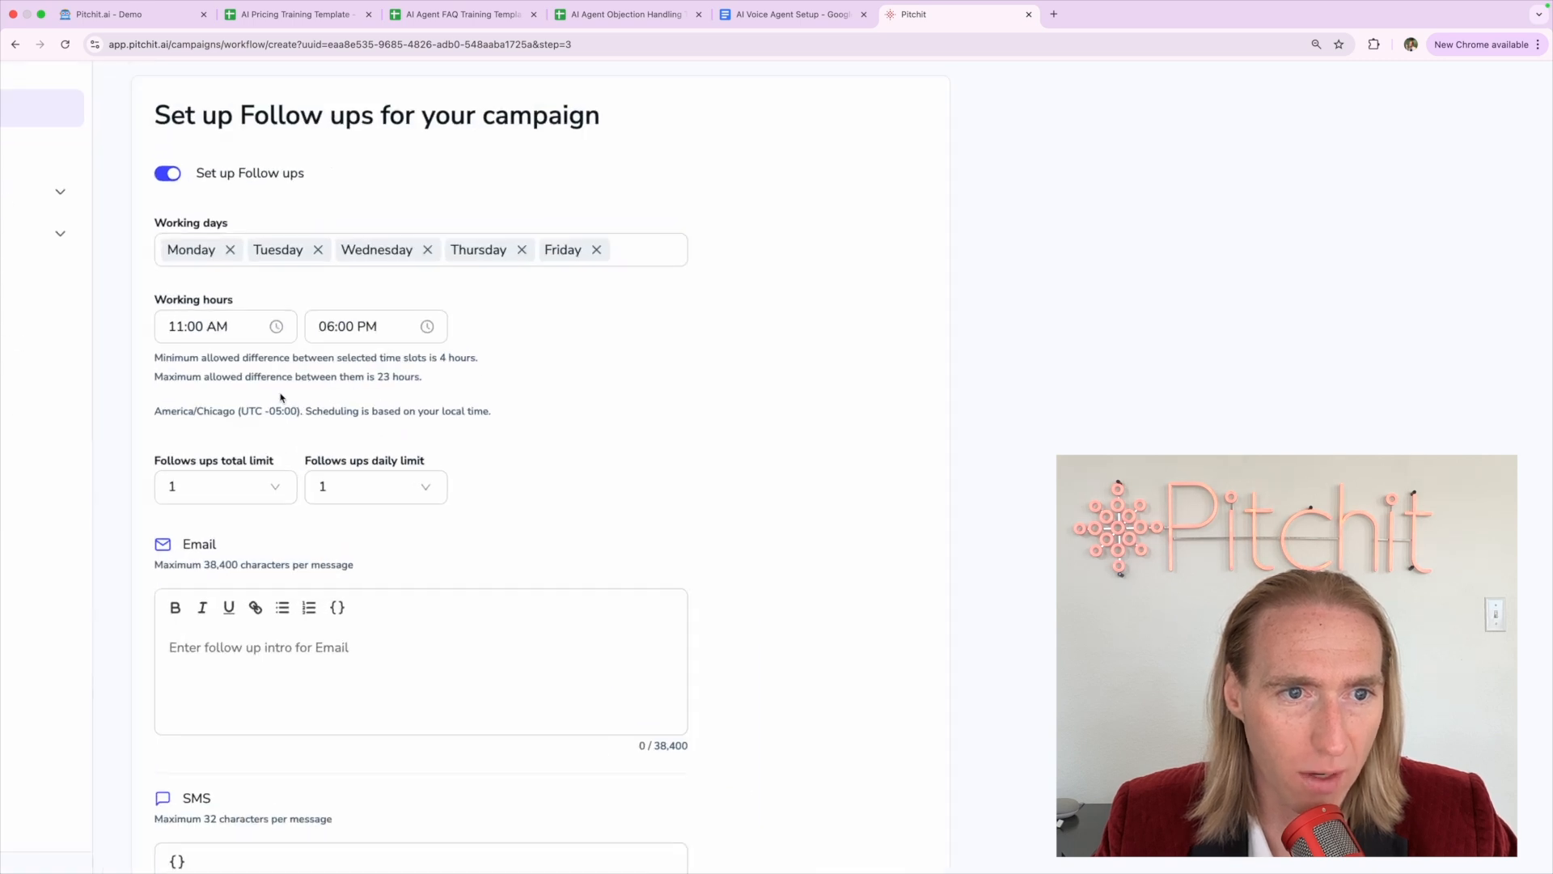
scroll(280, 397, up, 2)
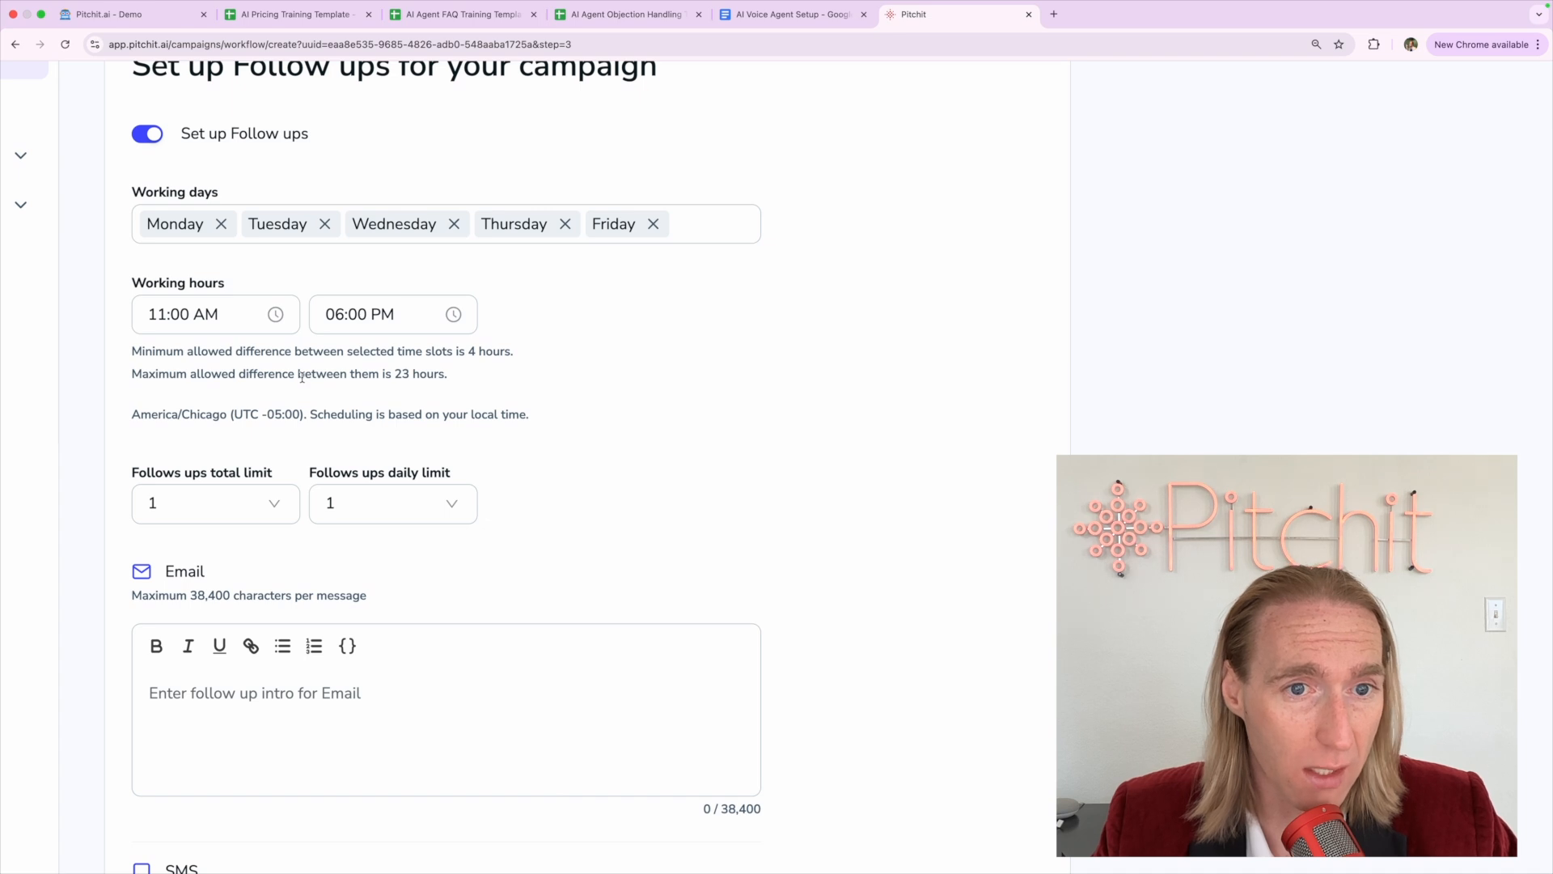
key(ctrl+0)
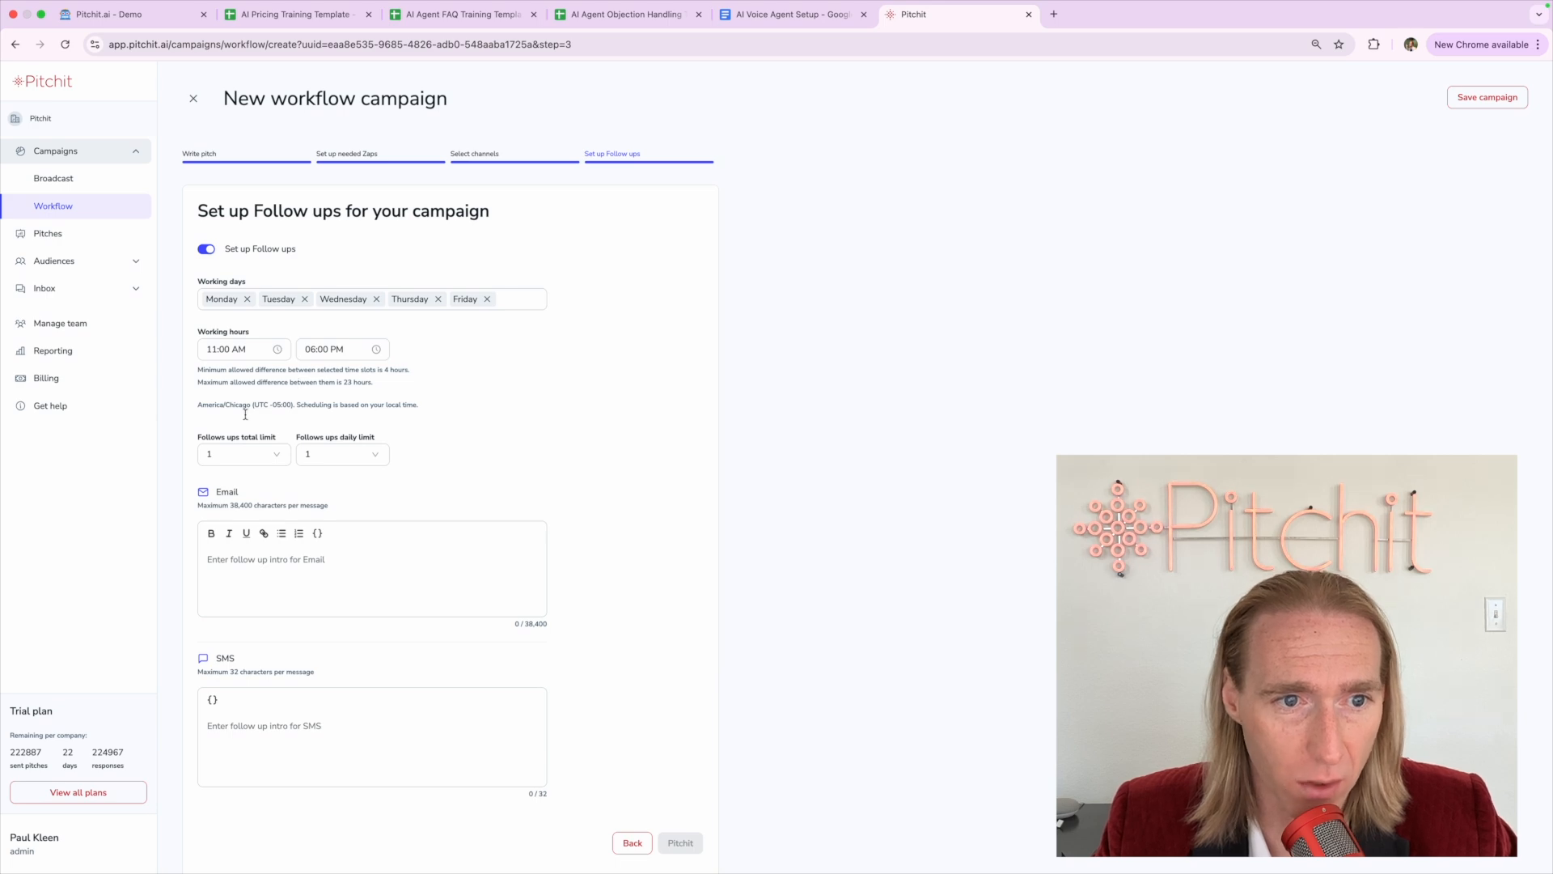
scroll(237, 449, up, 5)
Choose 5 in the 'Follows ups total limit' dropdown, leaving the daily limit at 1
click(233, 463)
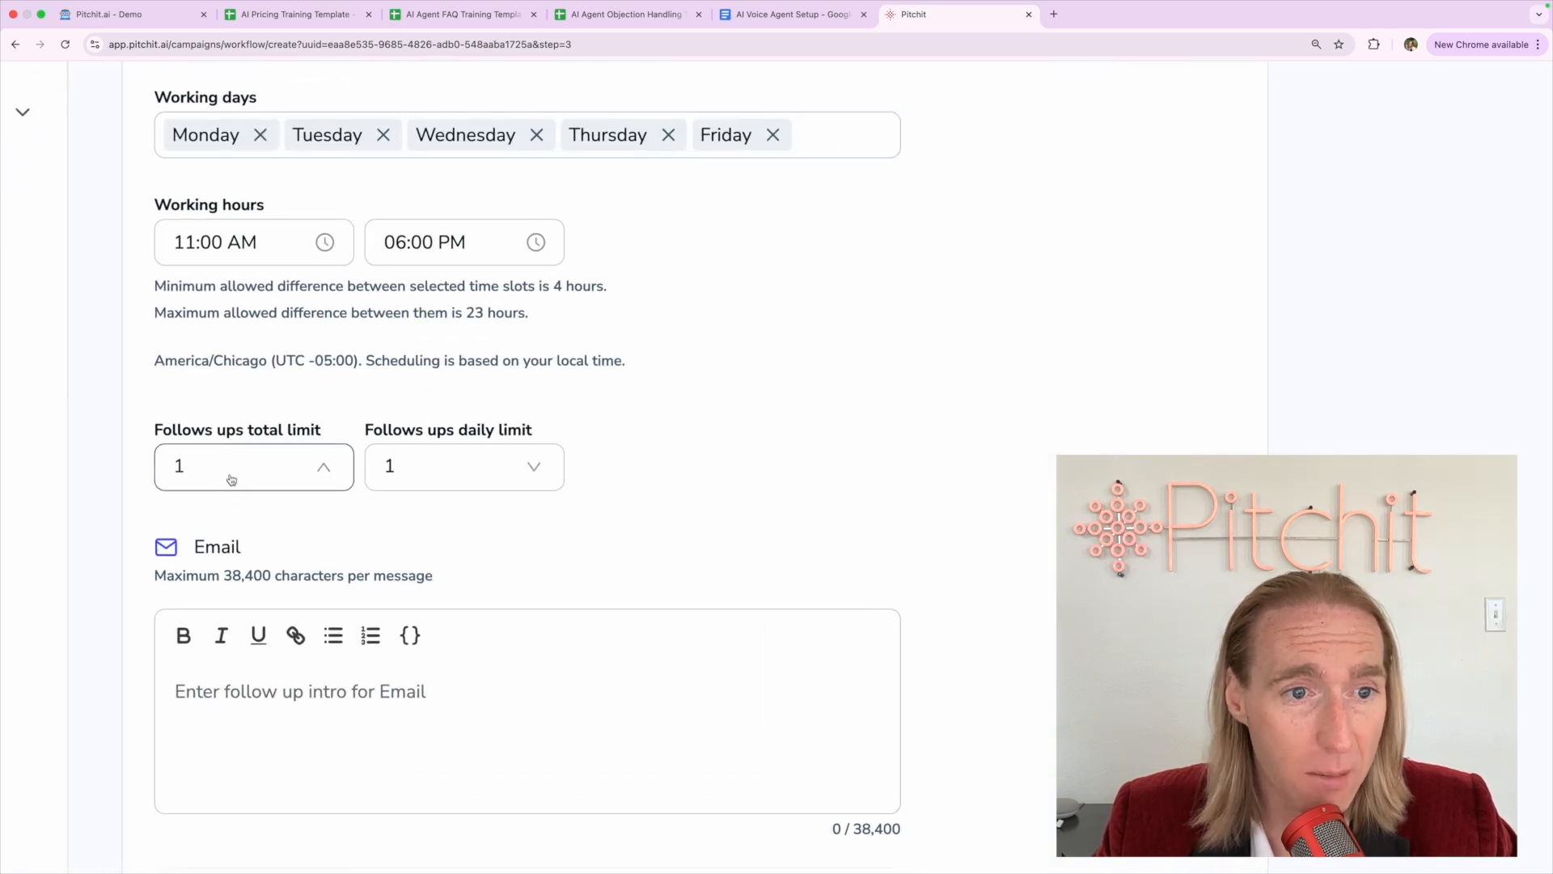
scroll(231, 479, down, 5)
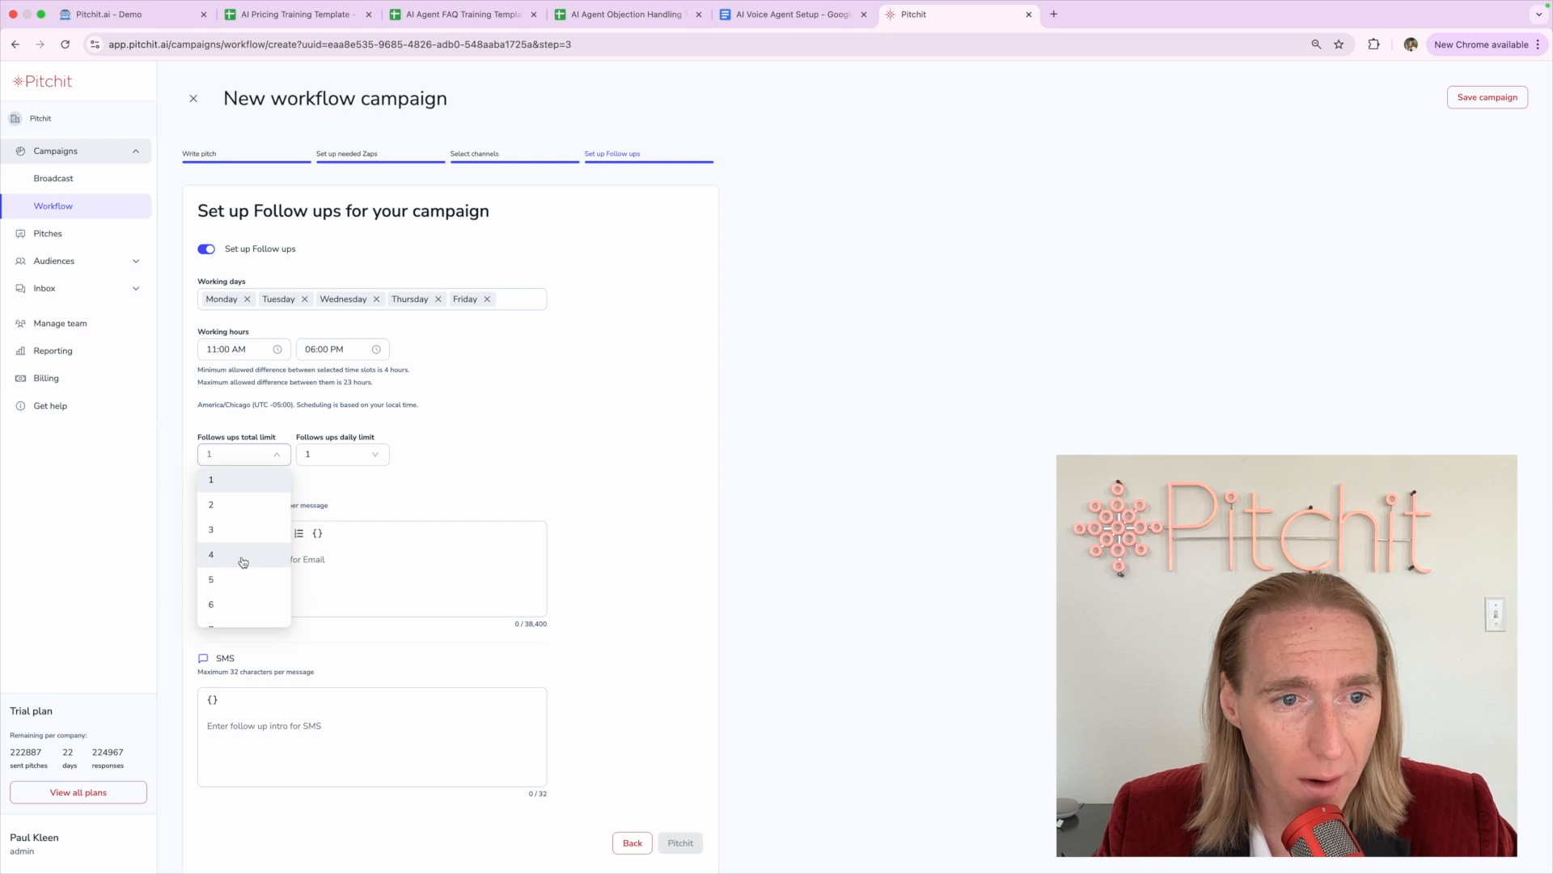
scroll(234, 559, down, 2)
scroll(243, 562, up, 1)
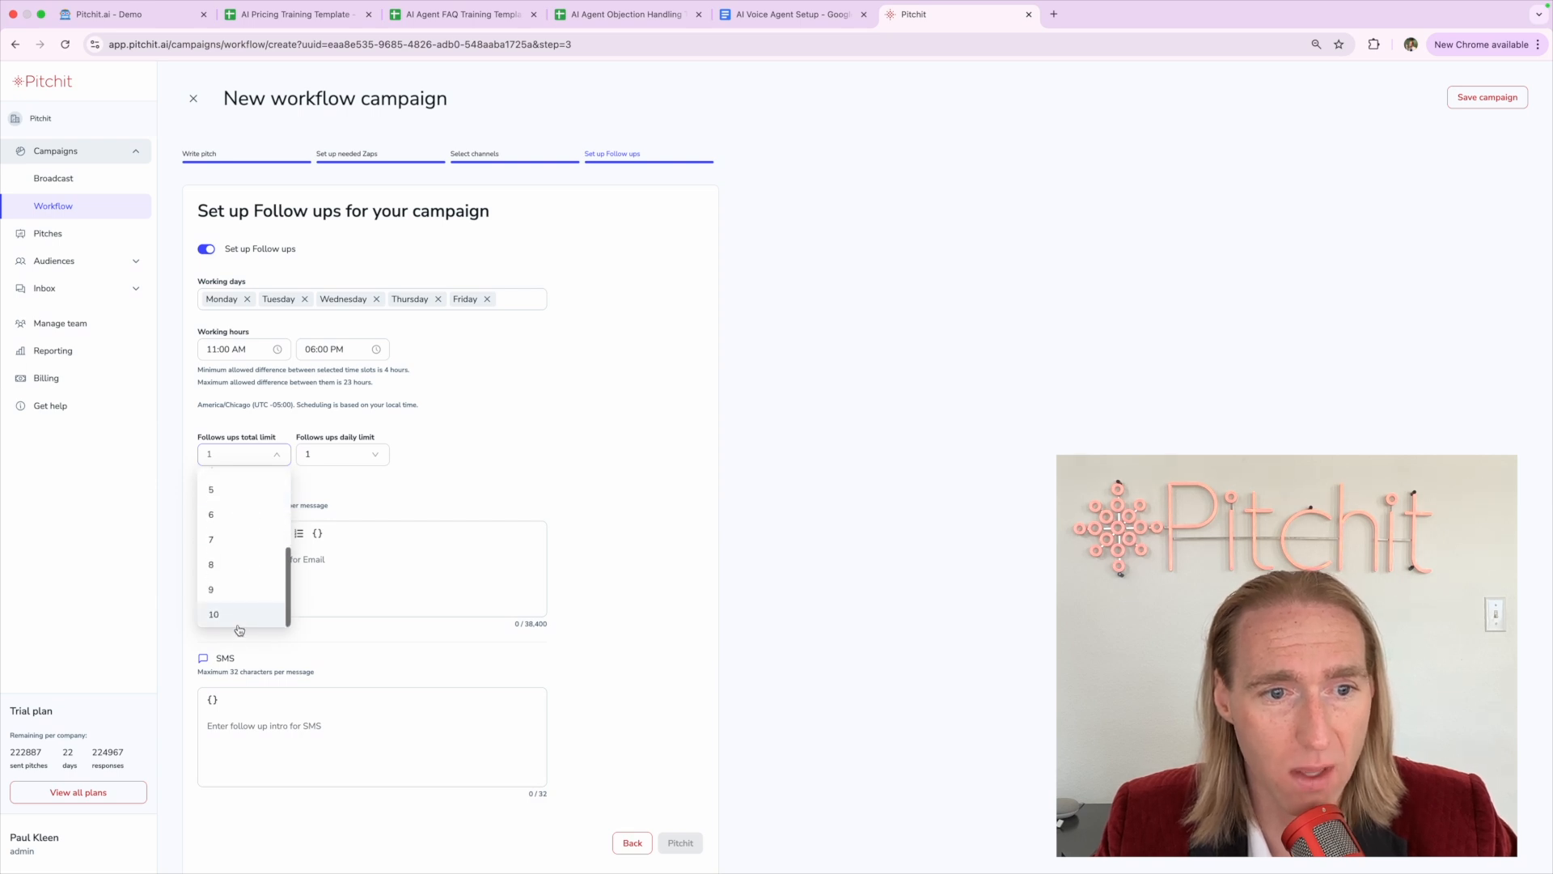
scroll(245, 560, up, 2)
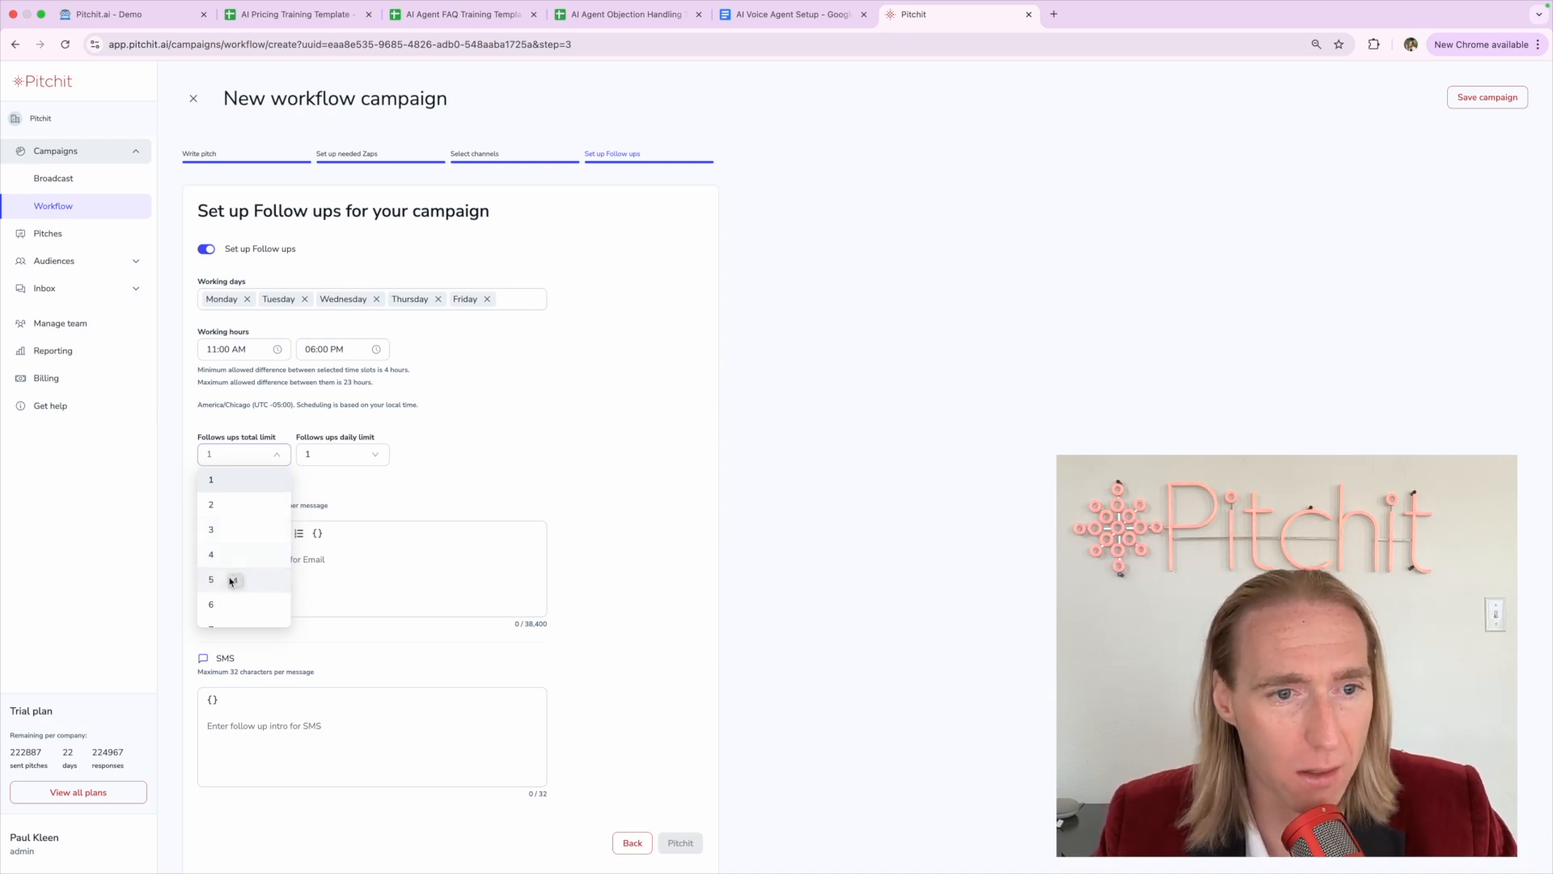
click(229, 578)
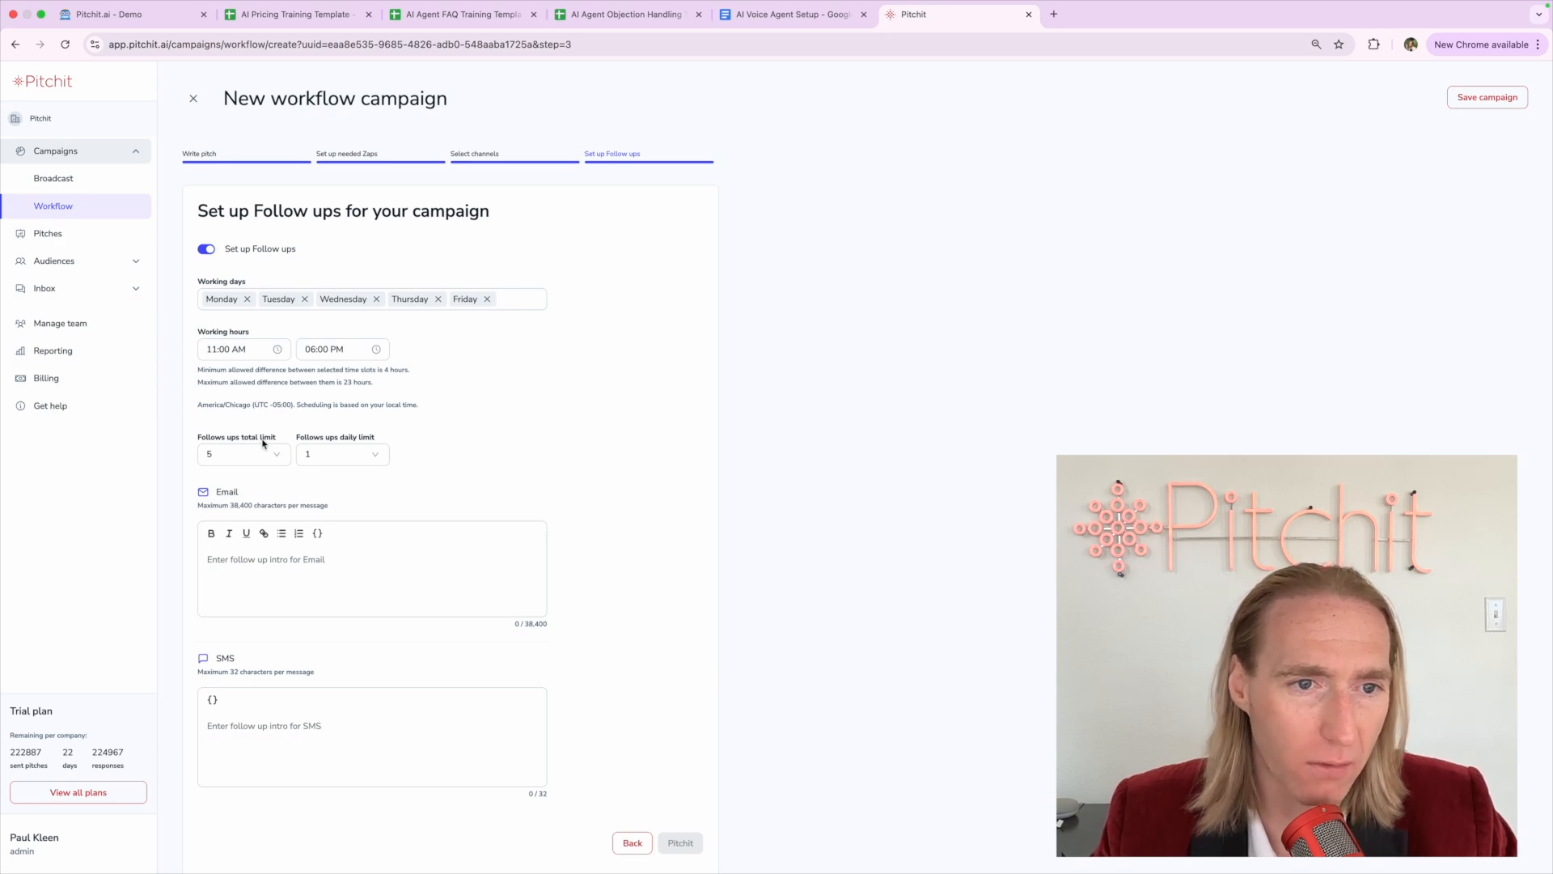
scroll(263, 443, up, 5)
scroll(263, 444, left, 1)
scroll(263, 443, down, 5)
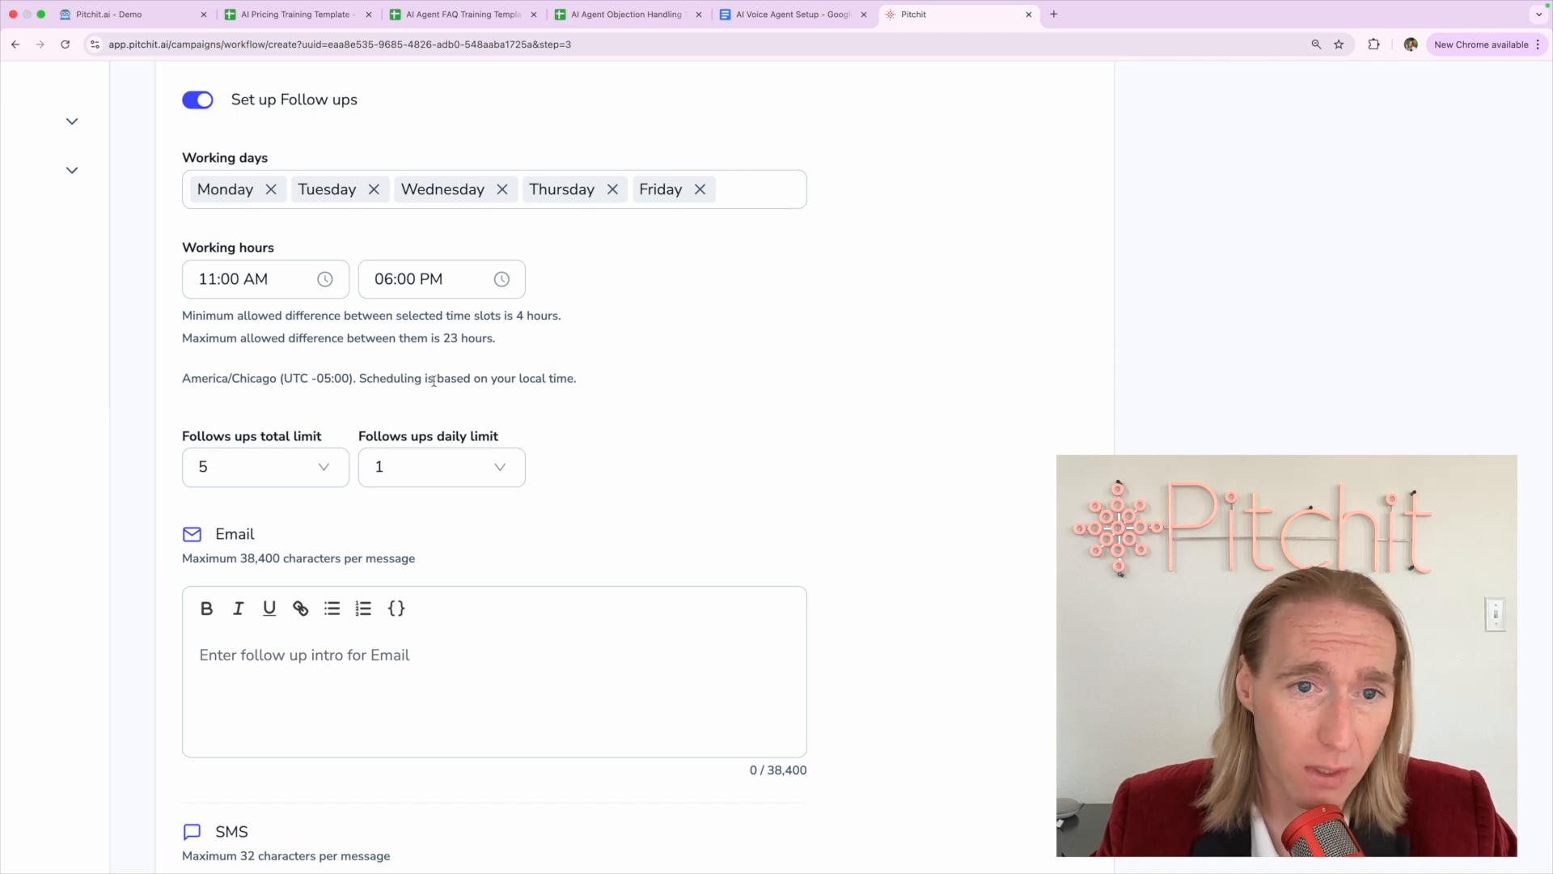
Try a follow-ups daily limit of 5, then revert it to 1
click(408, 466)
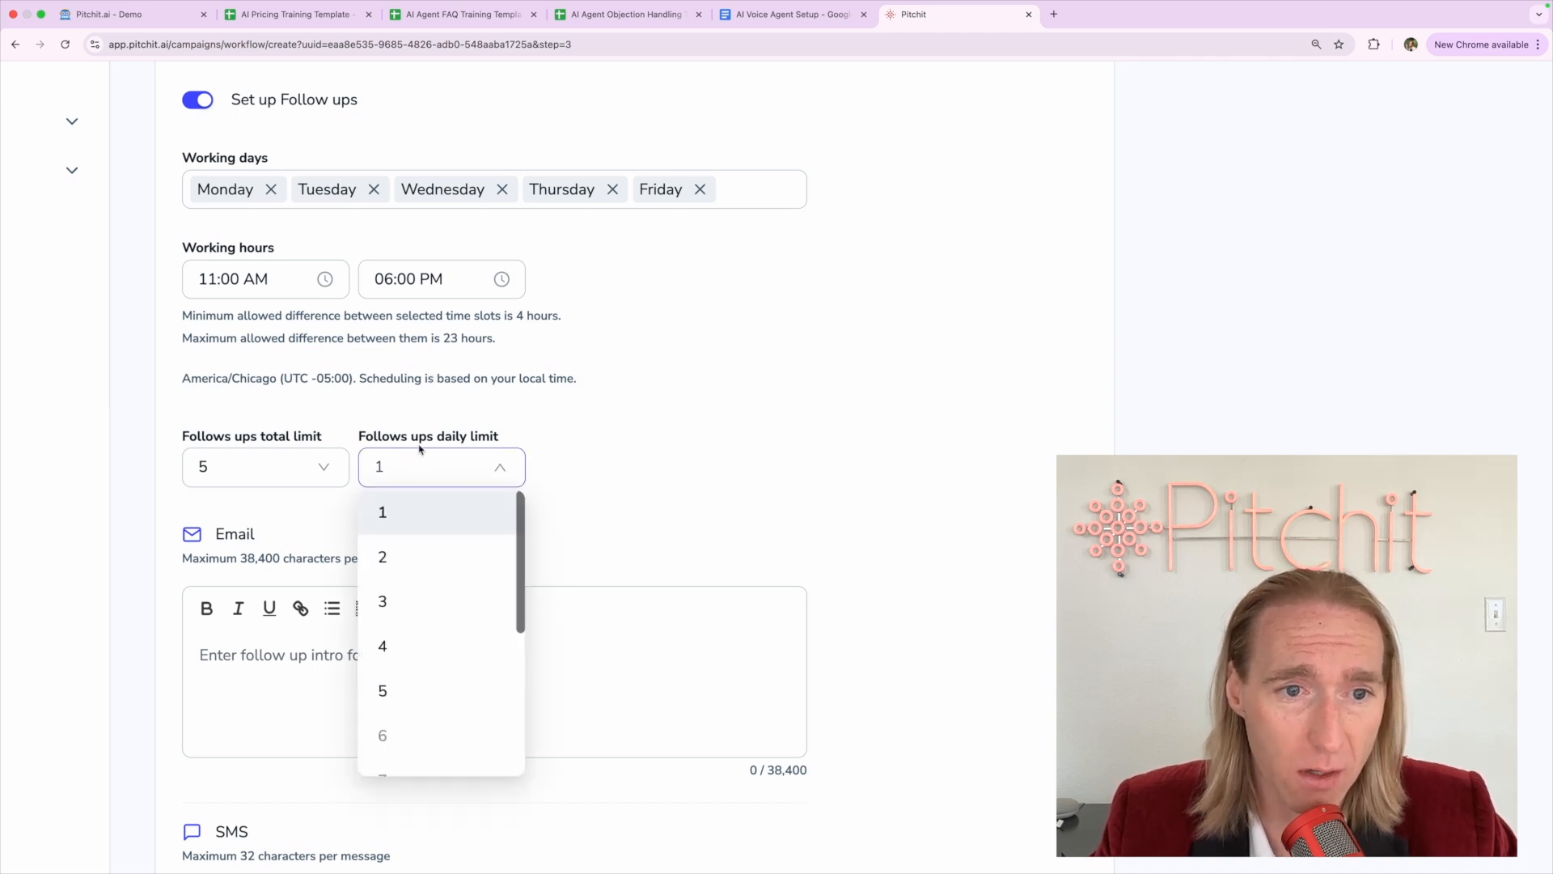
click(385, 690)
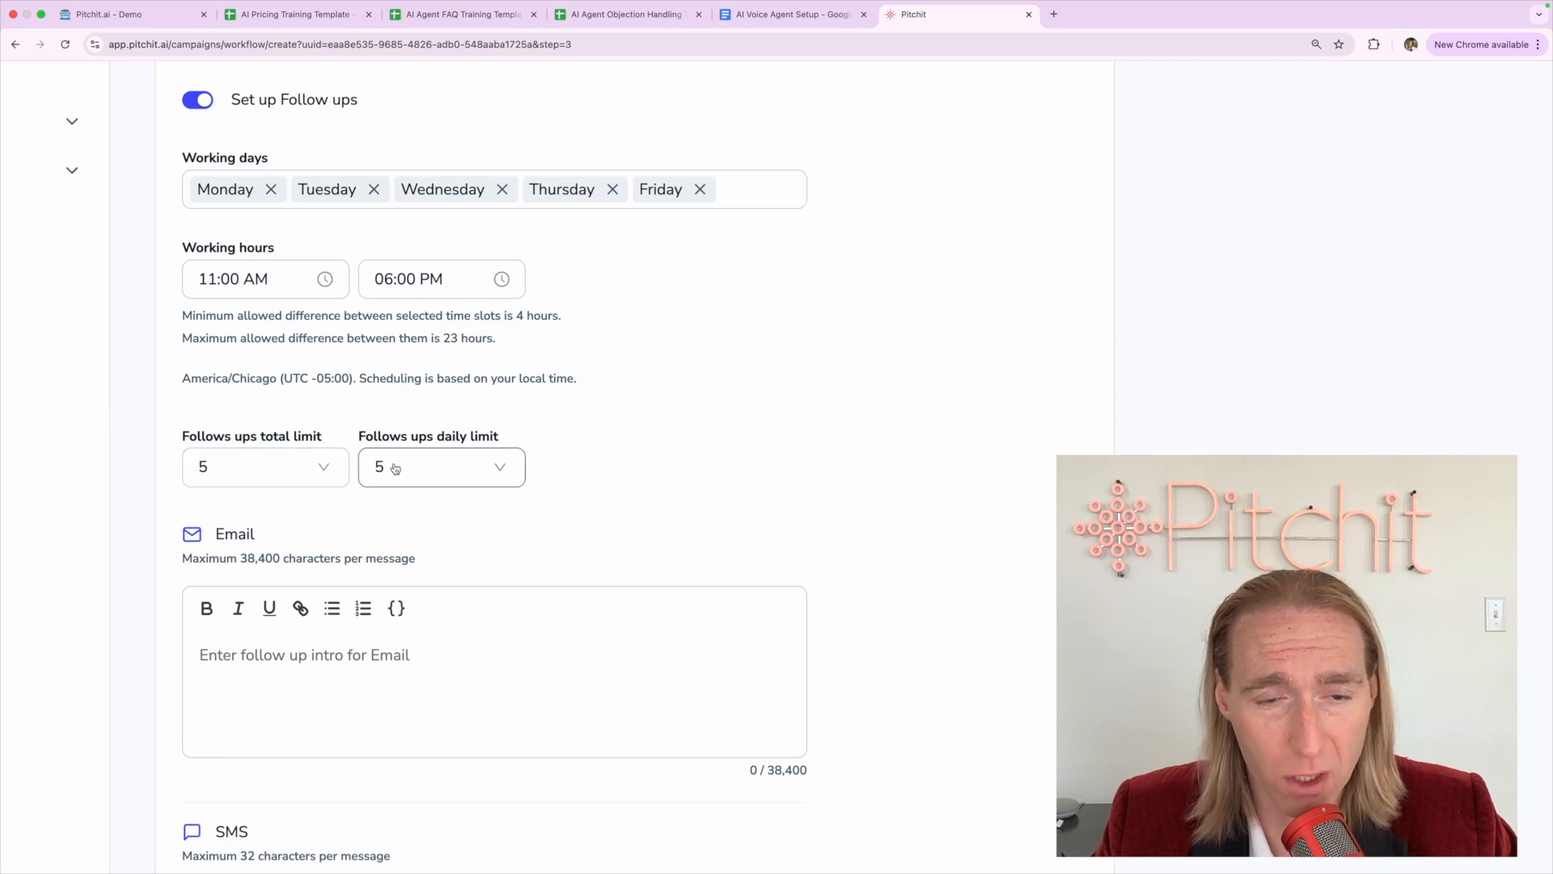
triple_click(394, 376)
click(373, 414)
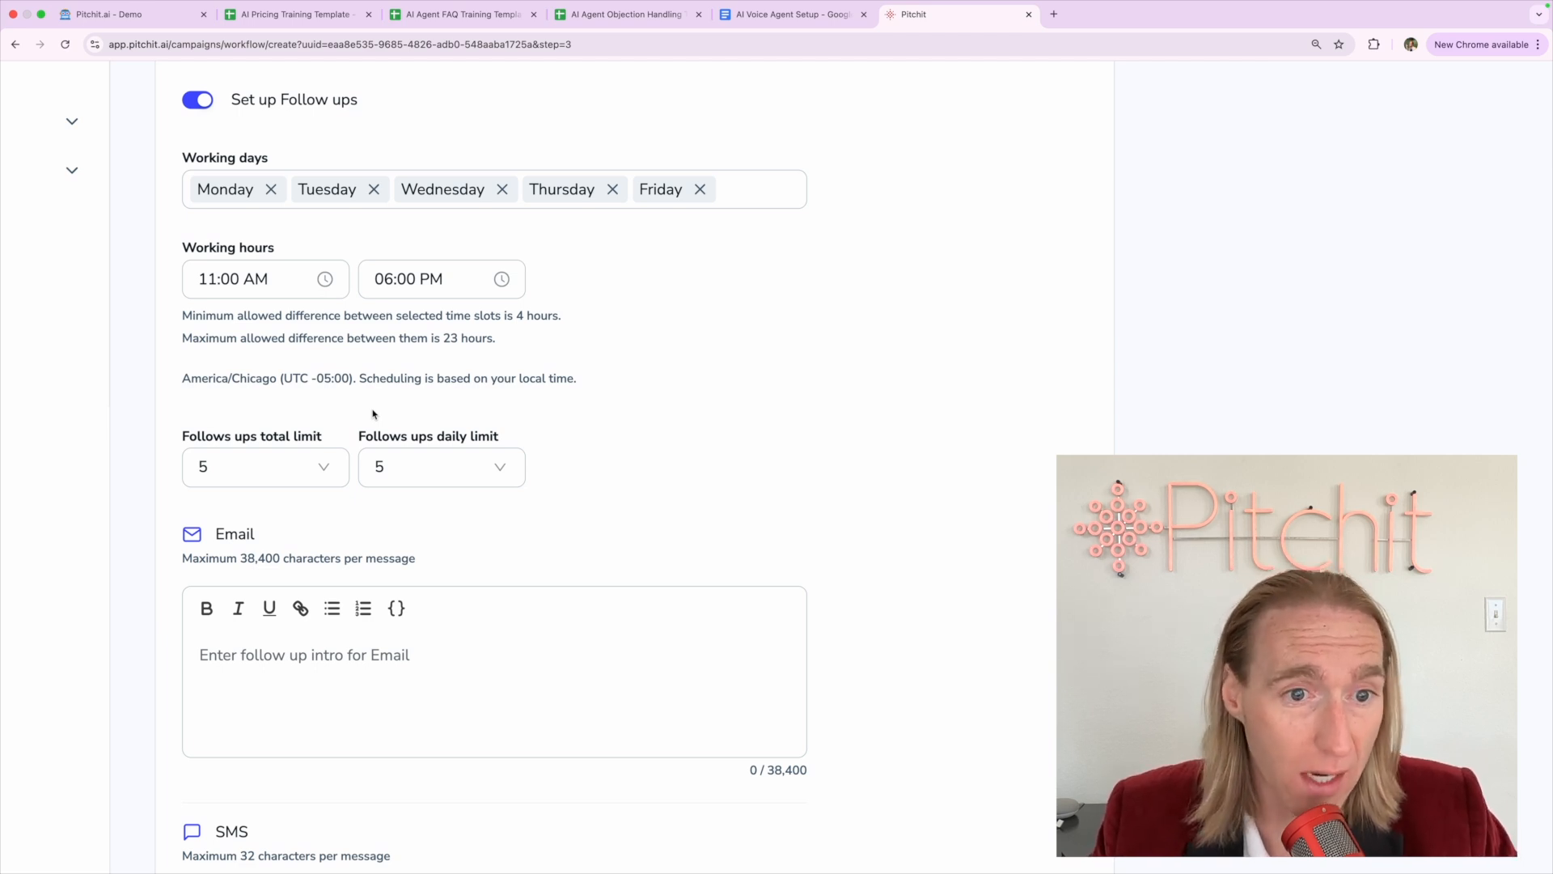
click(396, 471)
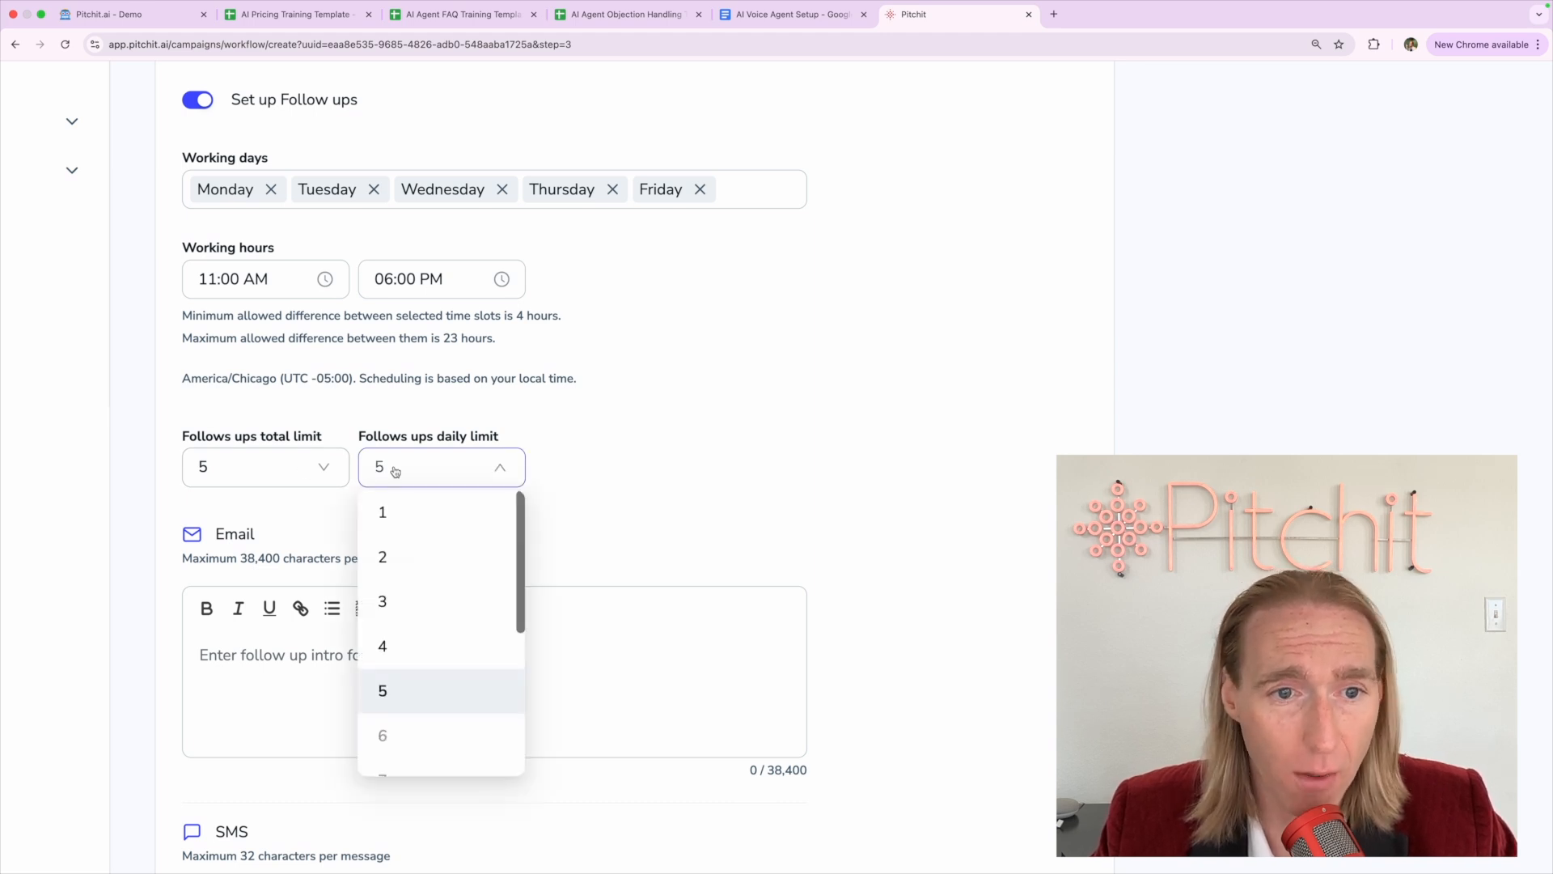
click(394, 509)
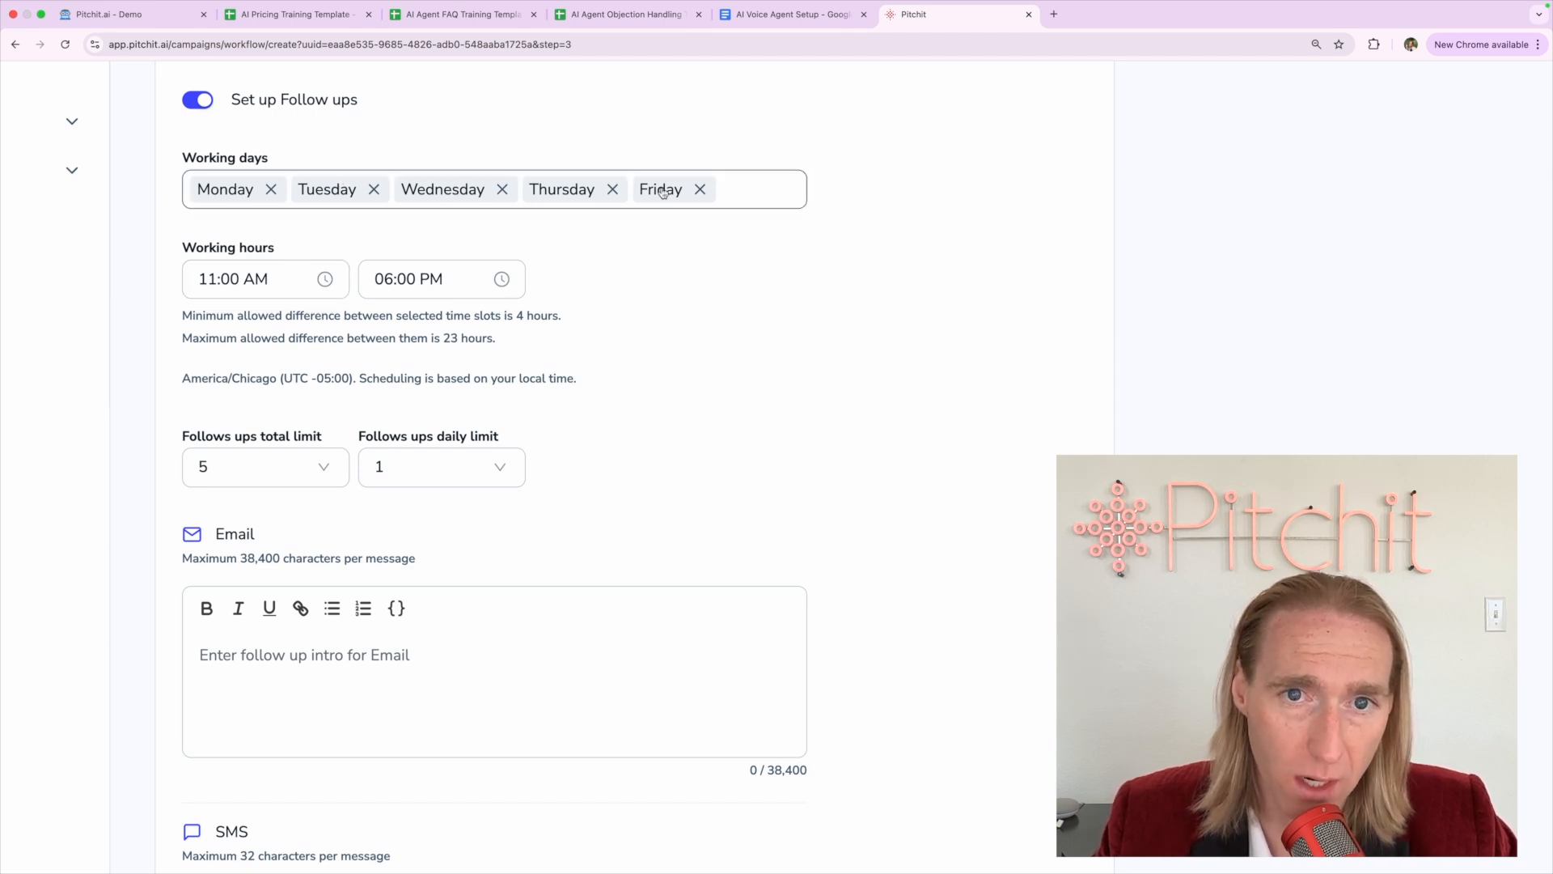
Set the daily limit to 3, then 4, and review the 4-hour time-slot note
click(496, 468)
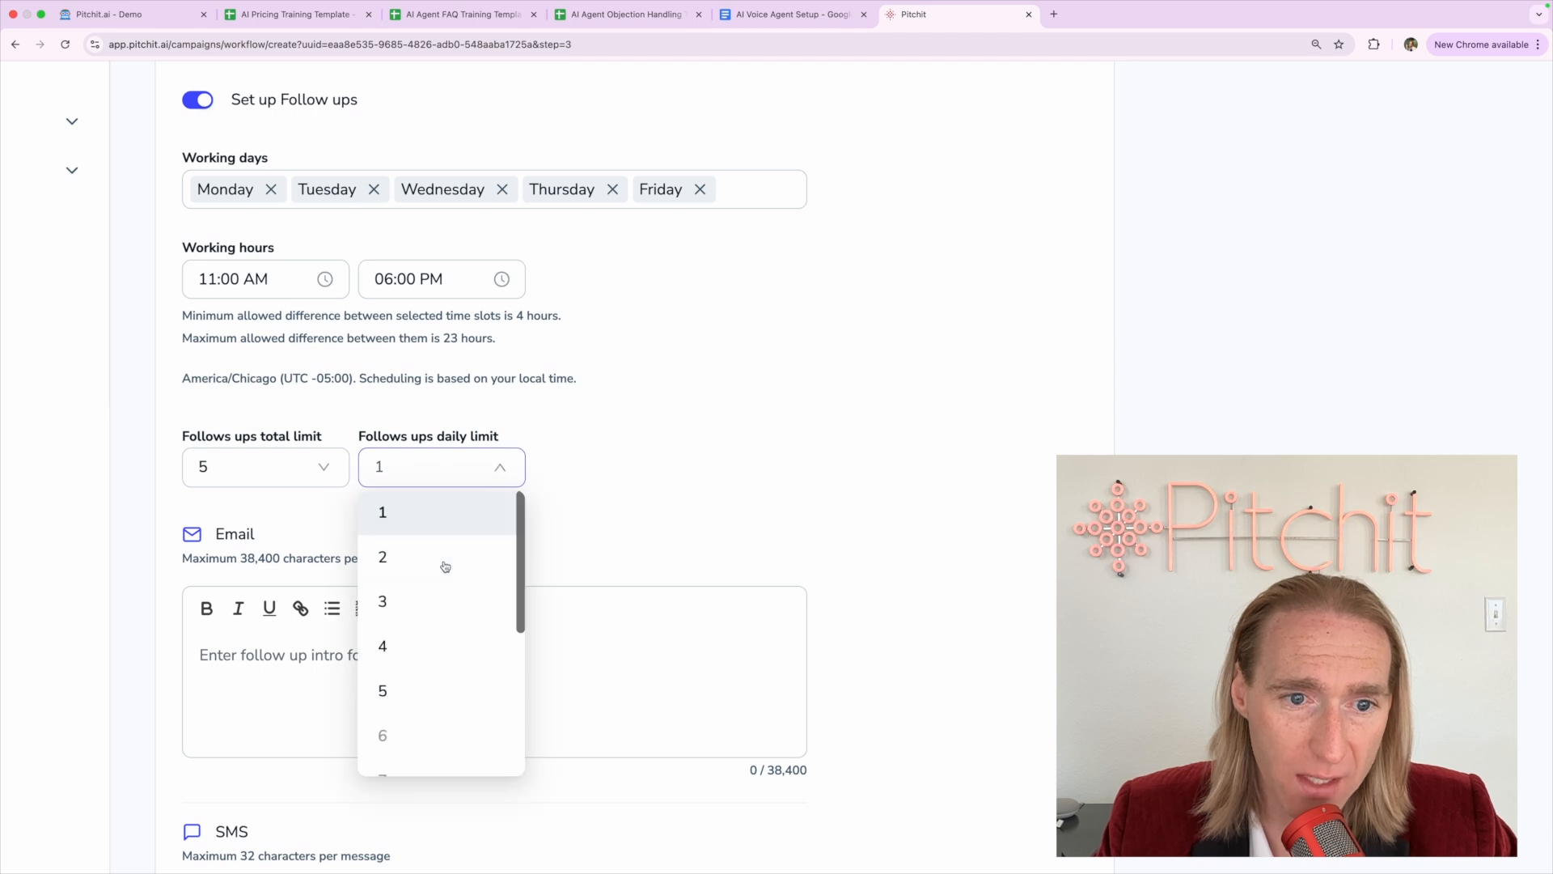
click(428, 600)
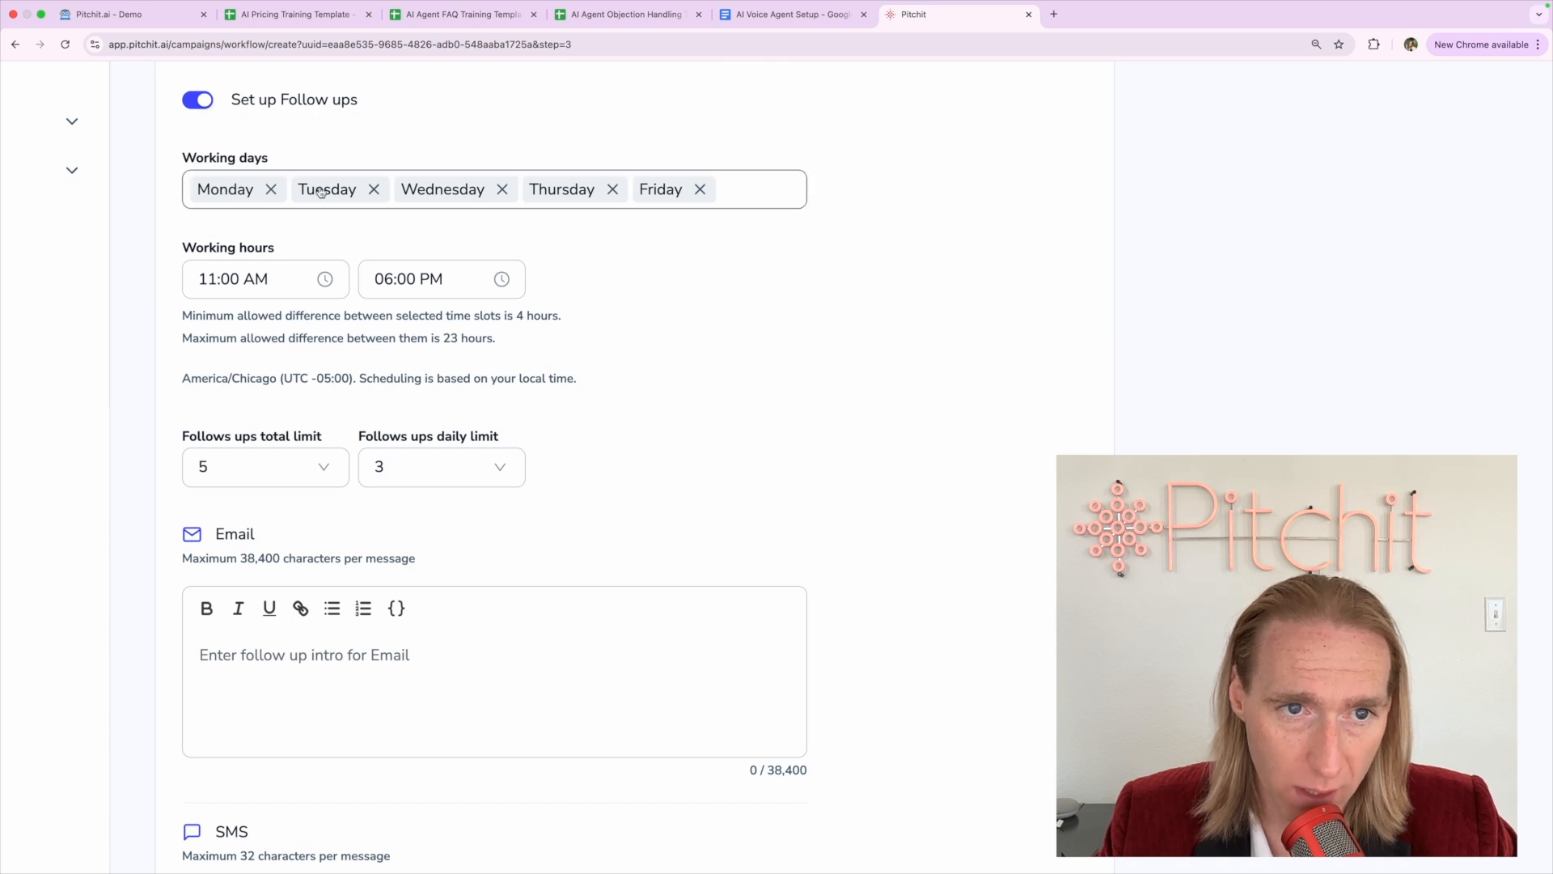
click(461, 483)
click(420, 645)
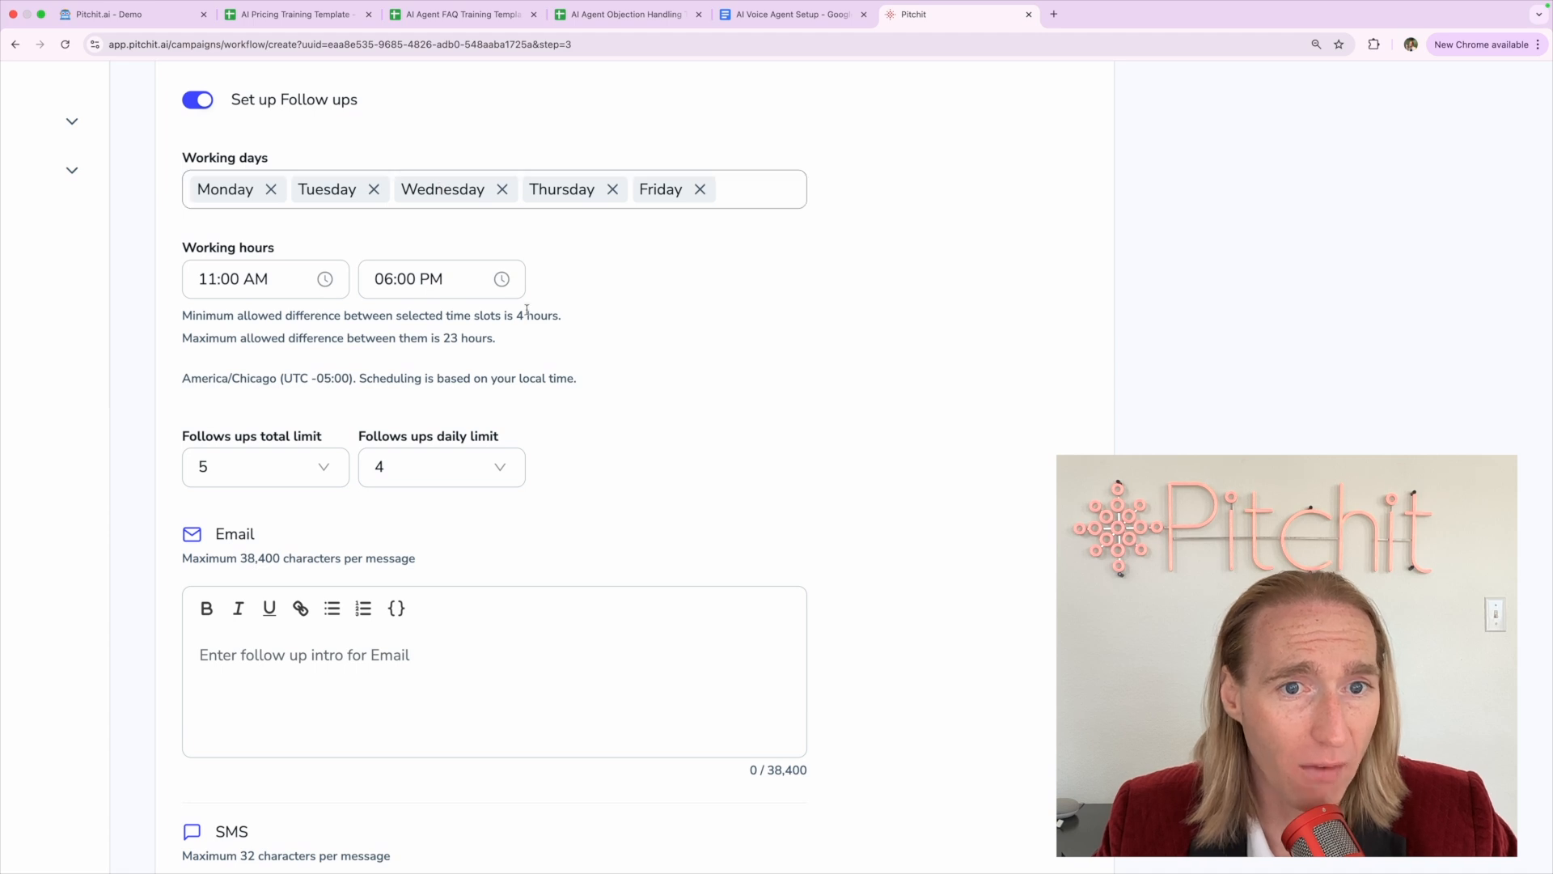
drag(561, 315, 184, 314)
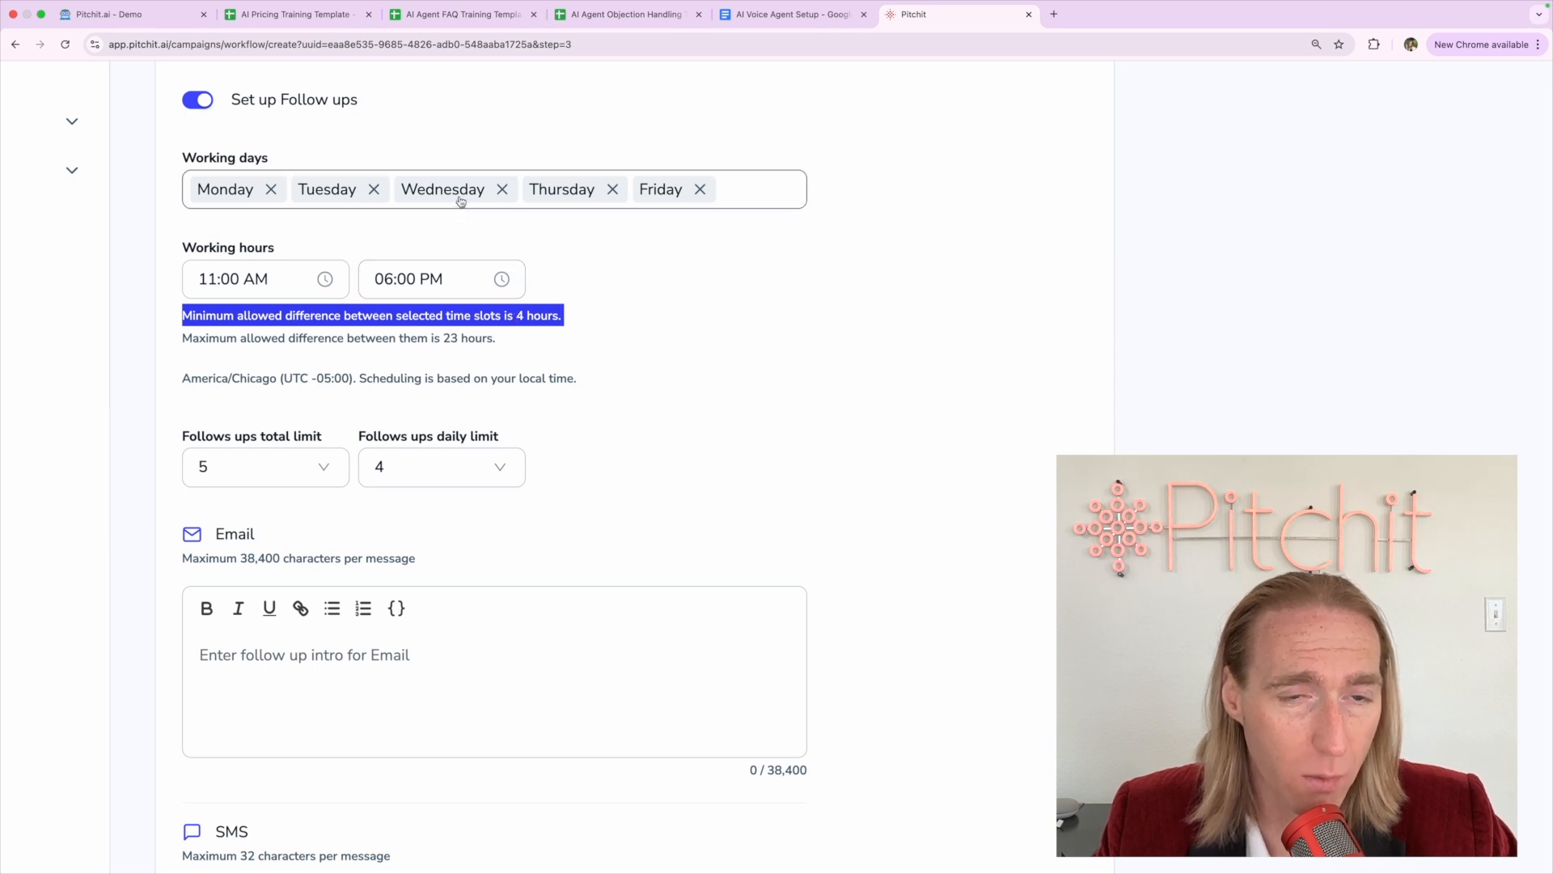
click(416, 374)
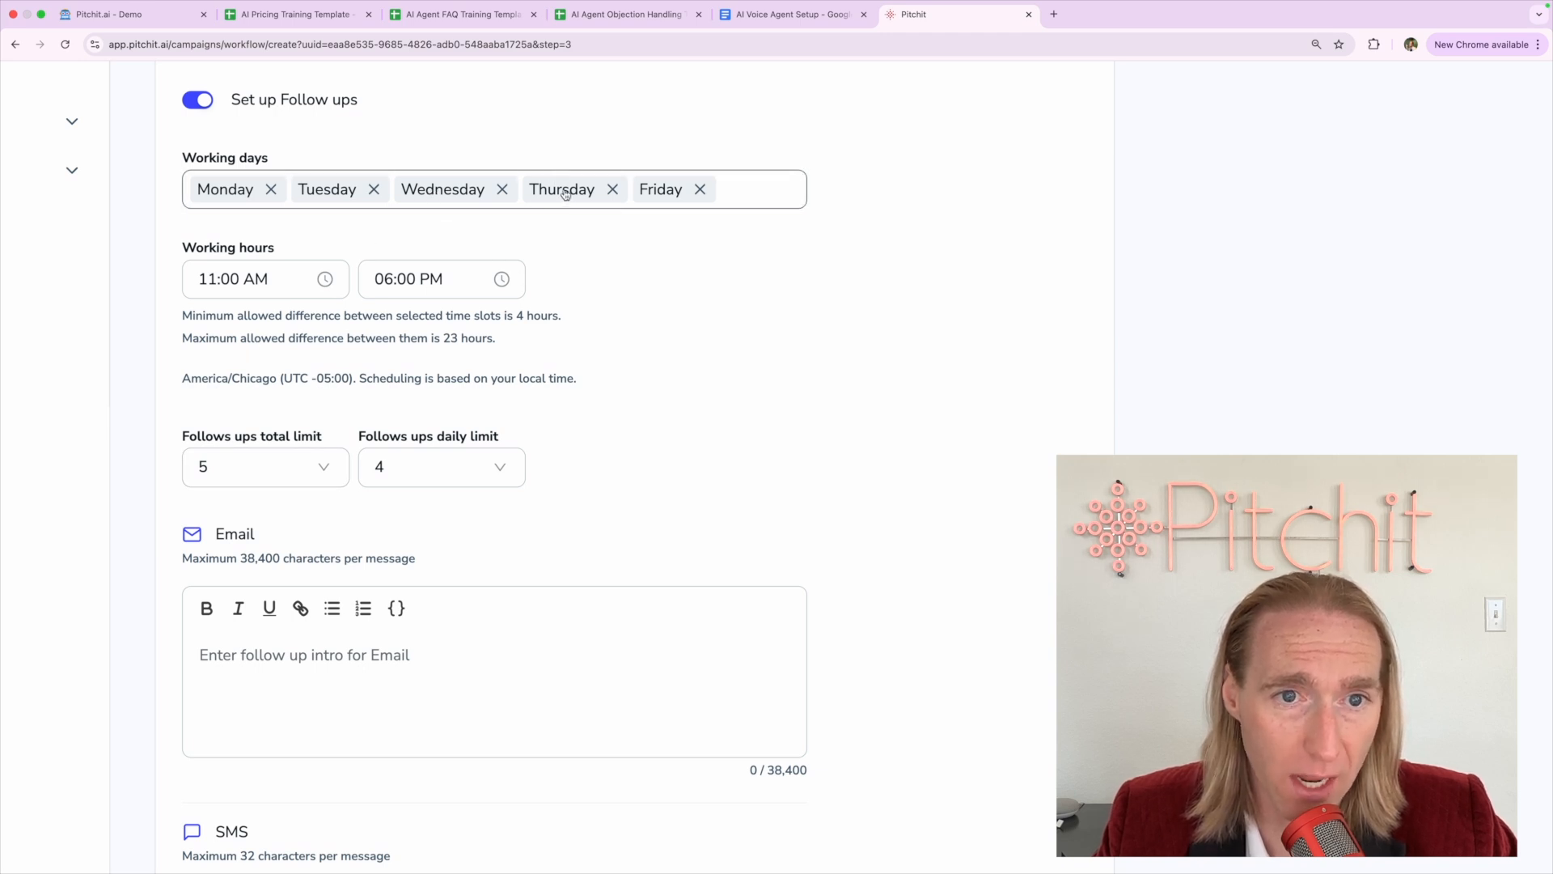
drag(517, 316, 561, 314)
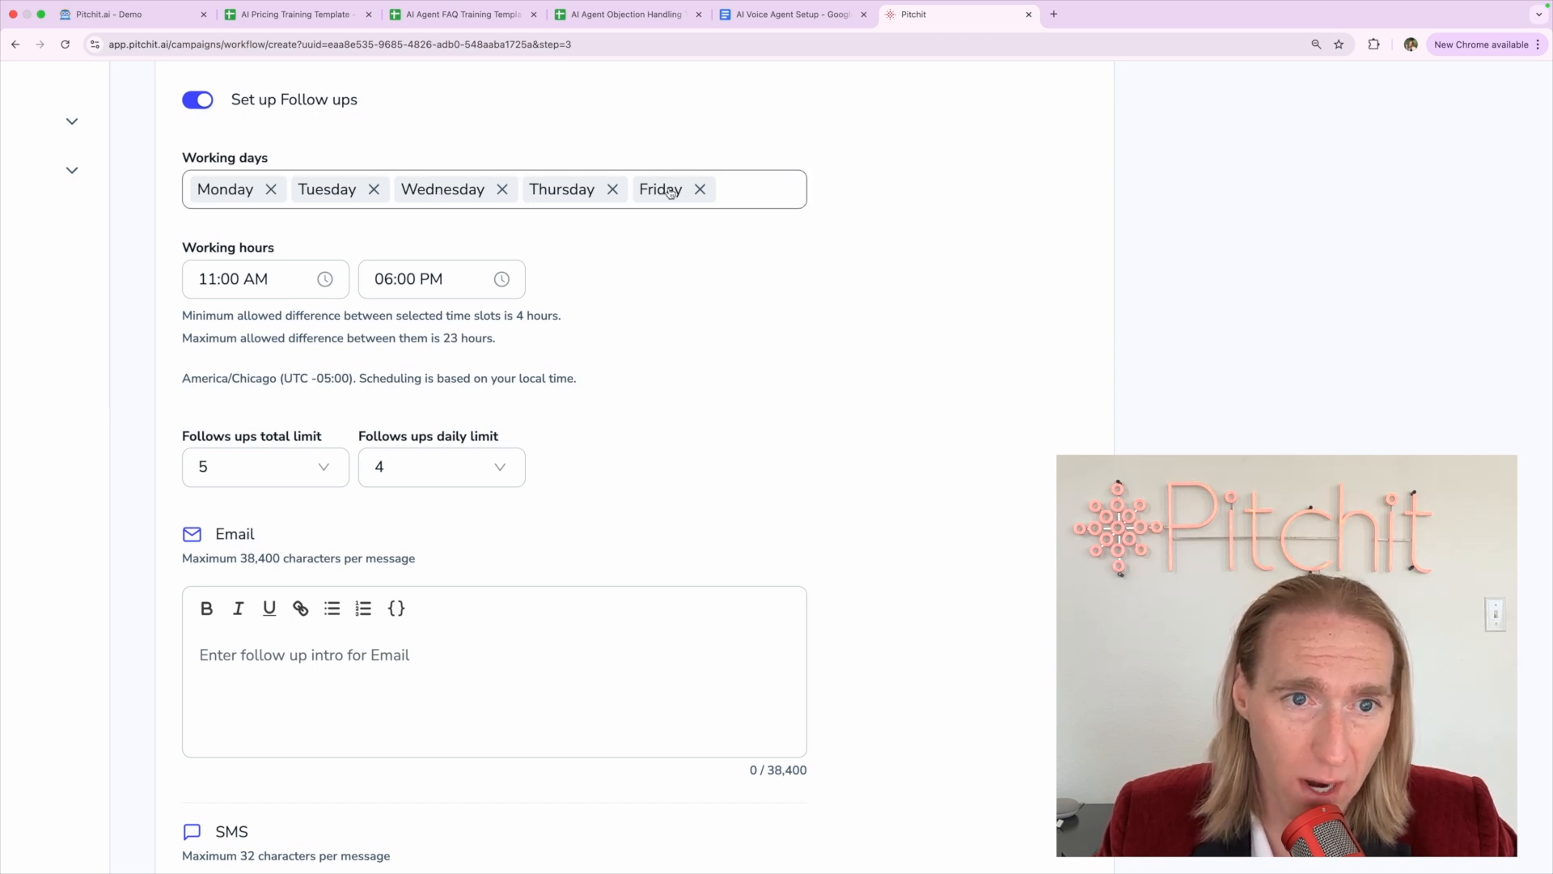
Pick 09 in the start time hour column so working hours begin at 09:00 AM
click(249, 281)
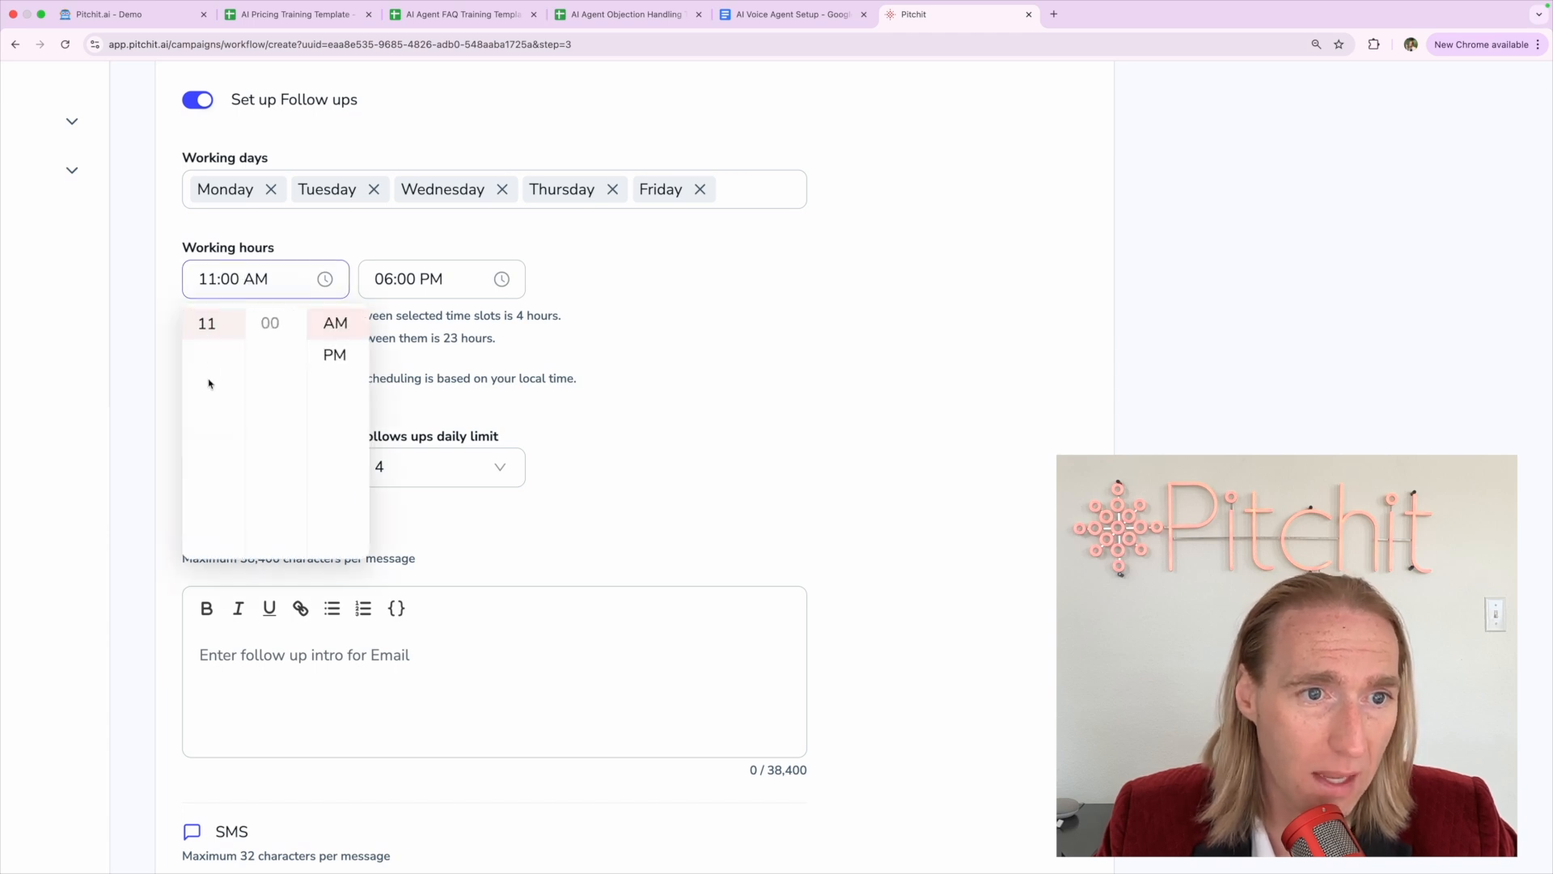
scroll(212, 401, up, 2)
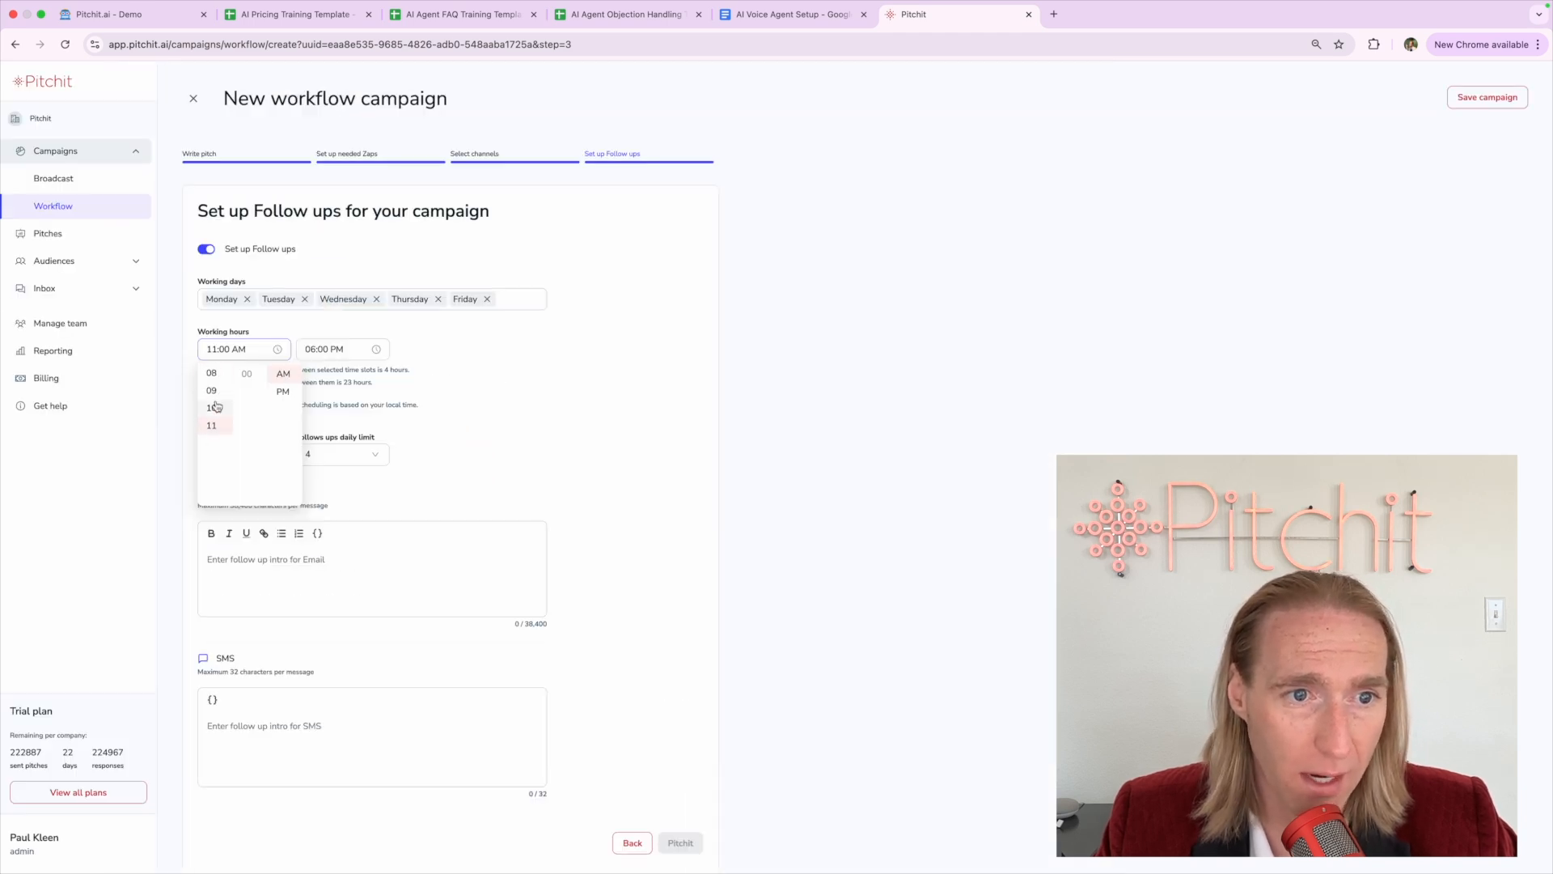
click(212, 390)
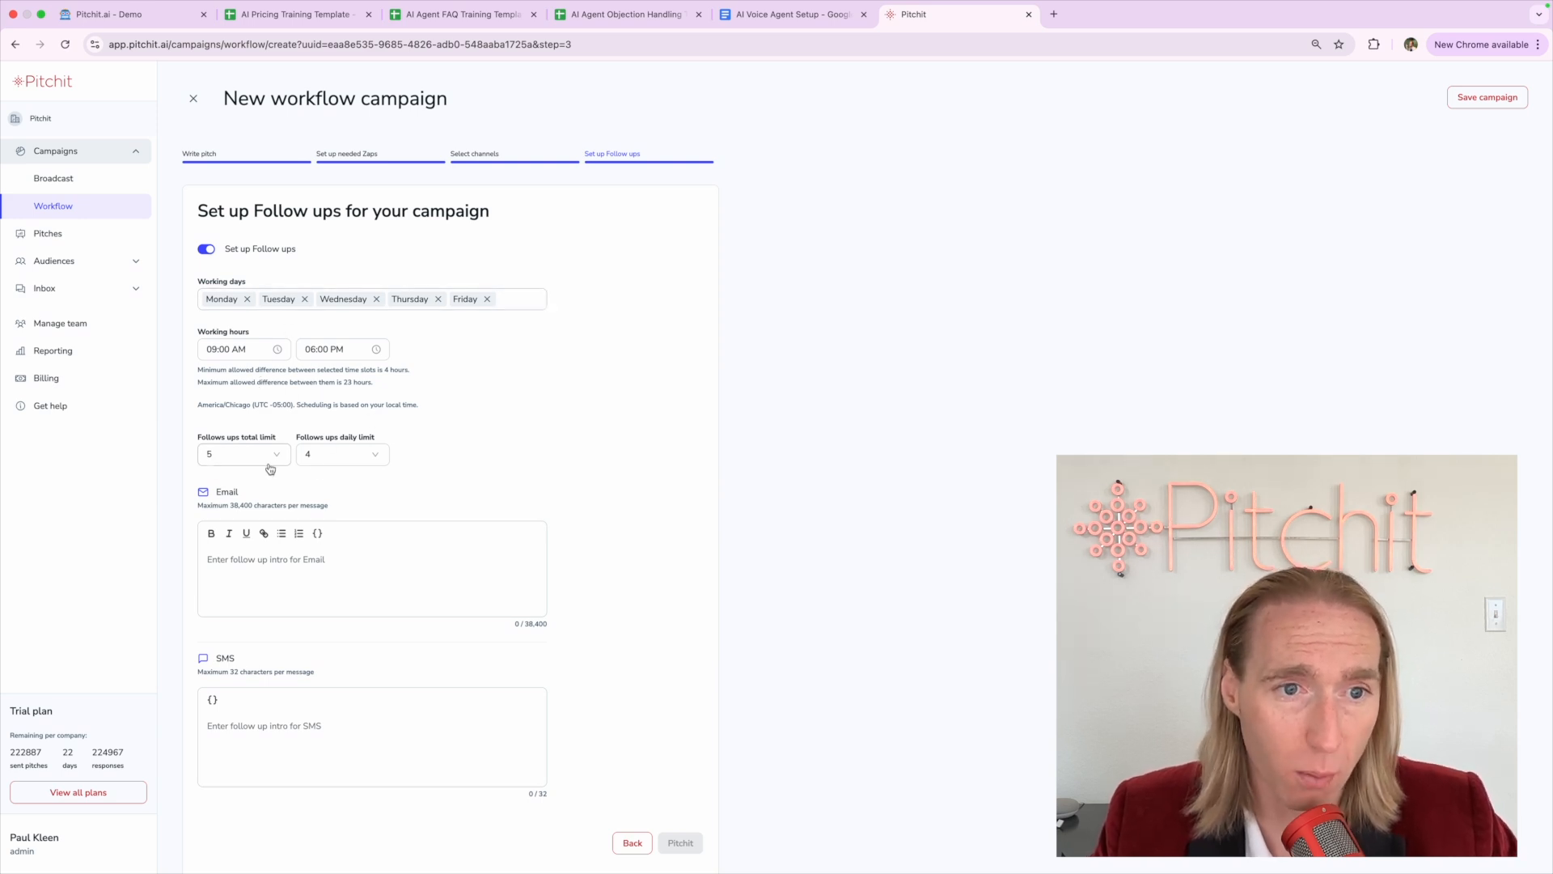
Type the email follow-up intro offering a special $100 gift card for a booked meeting
click(241, 576)
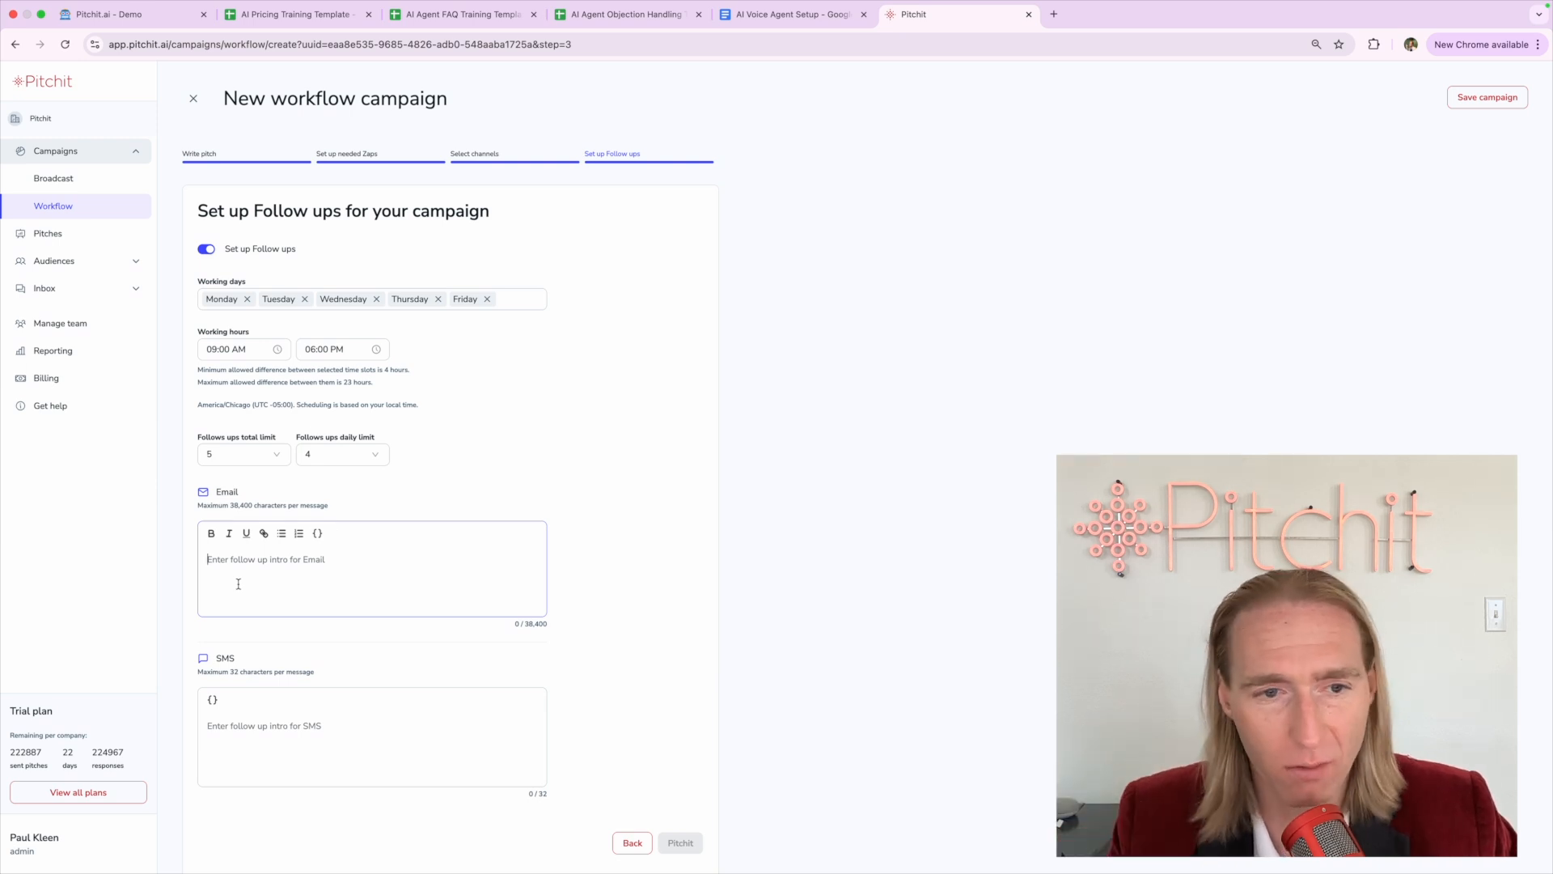
text(ju)
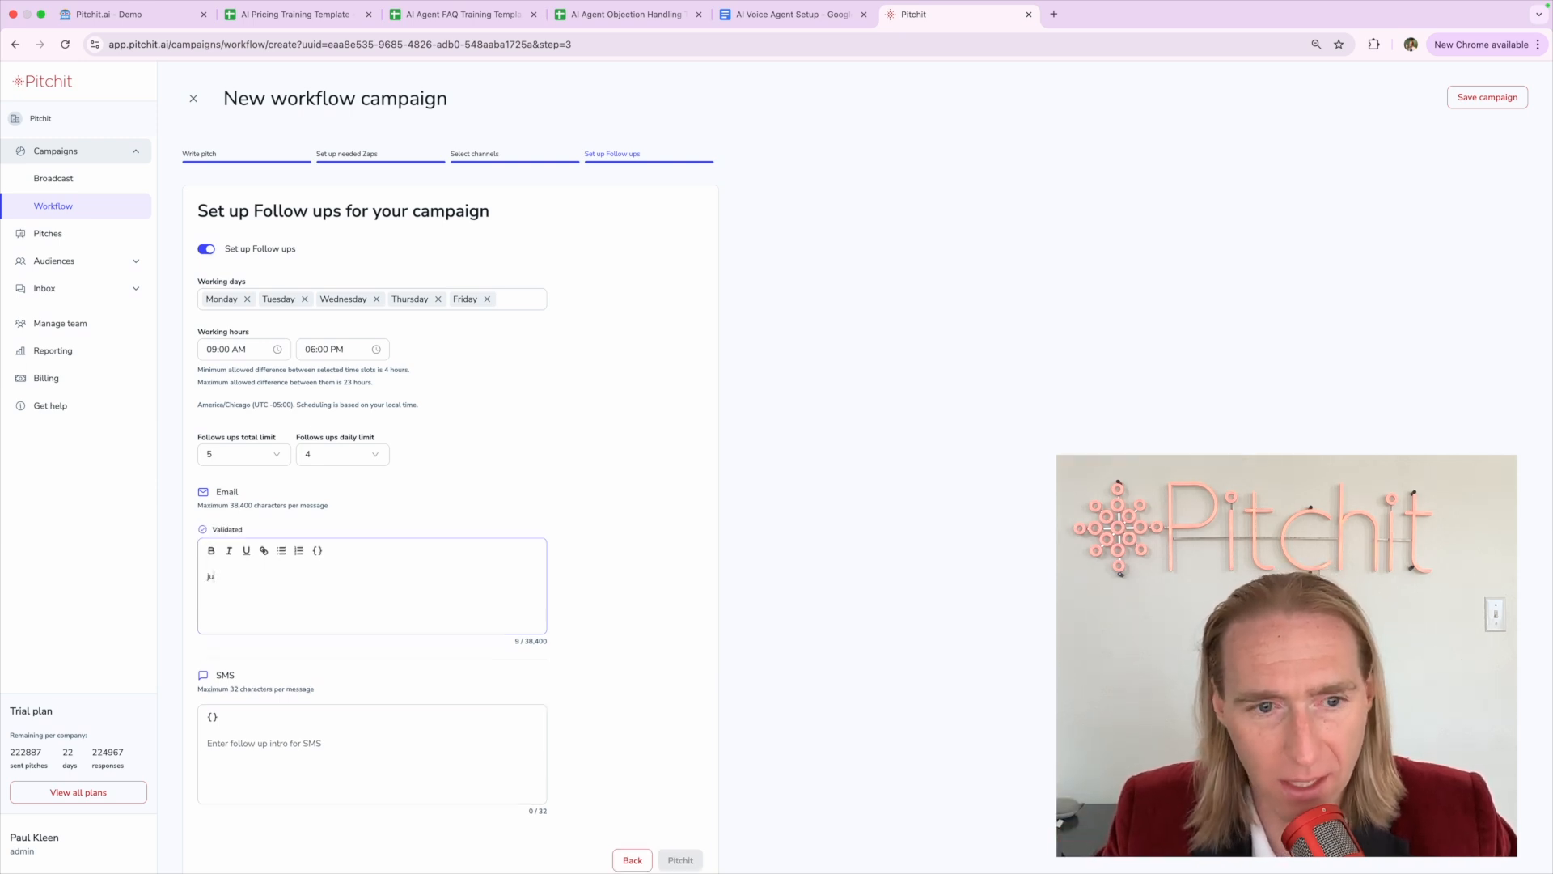
text(st following up)
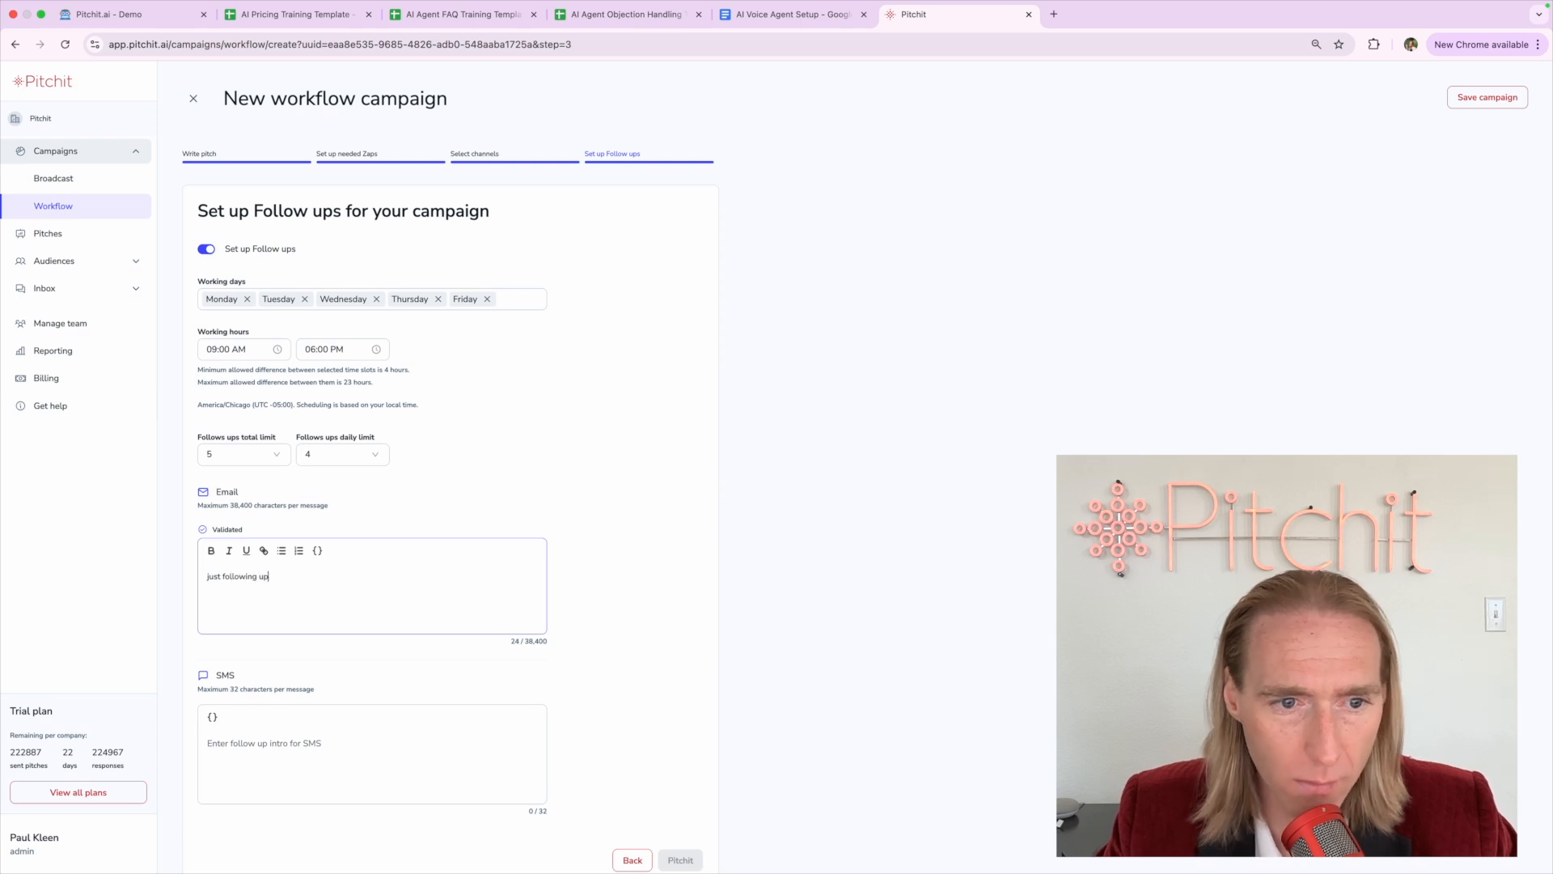
text(. We have a special )
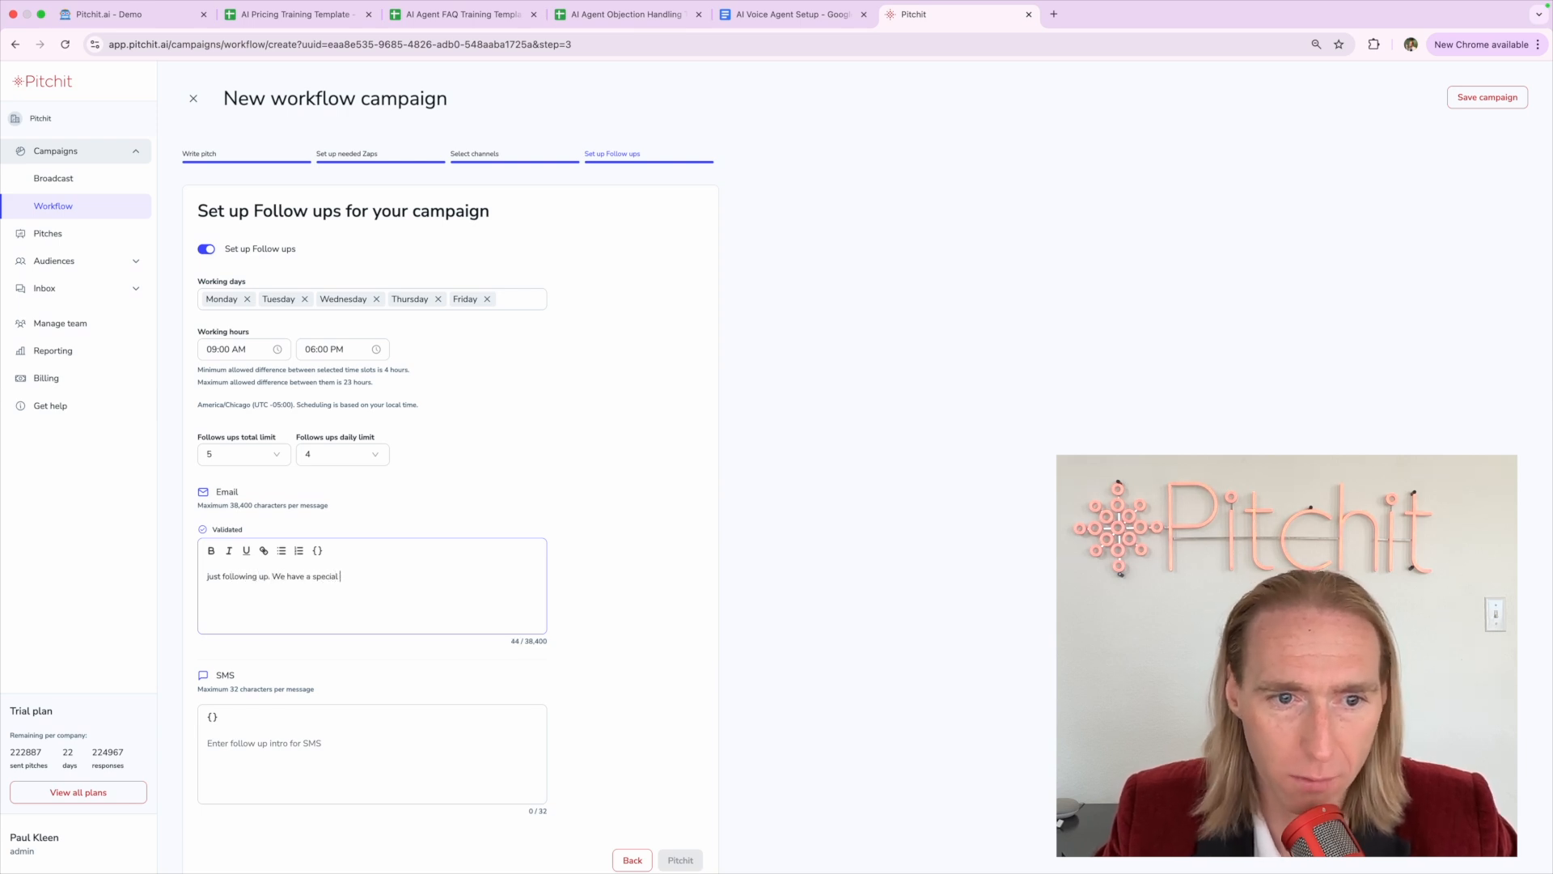
text(for $100 gift )
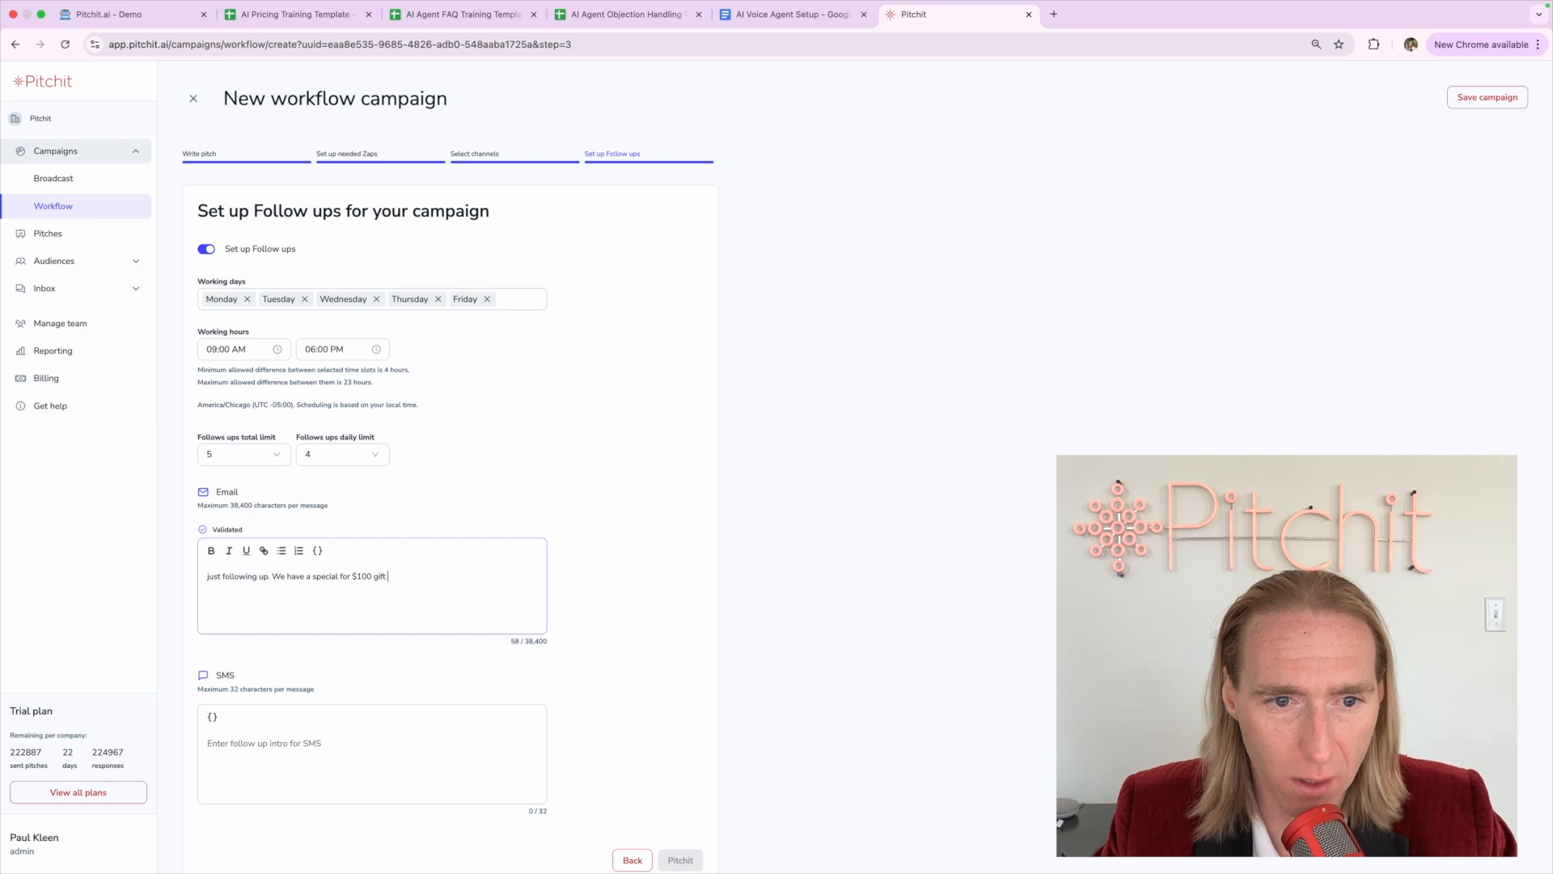
text(card if you take a)
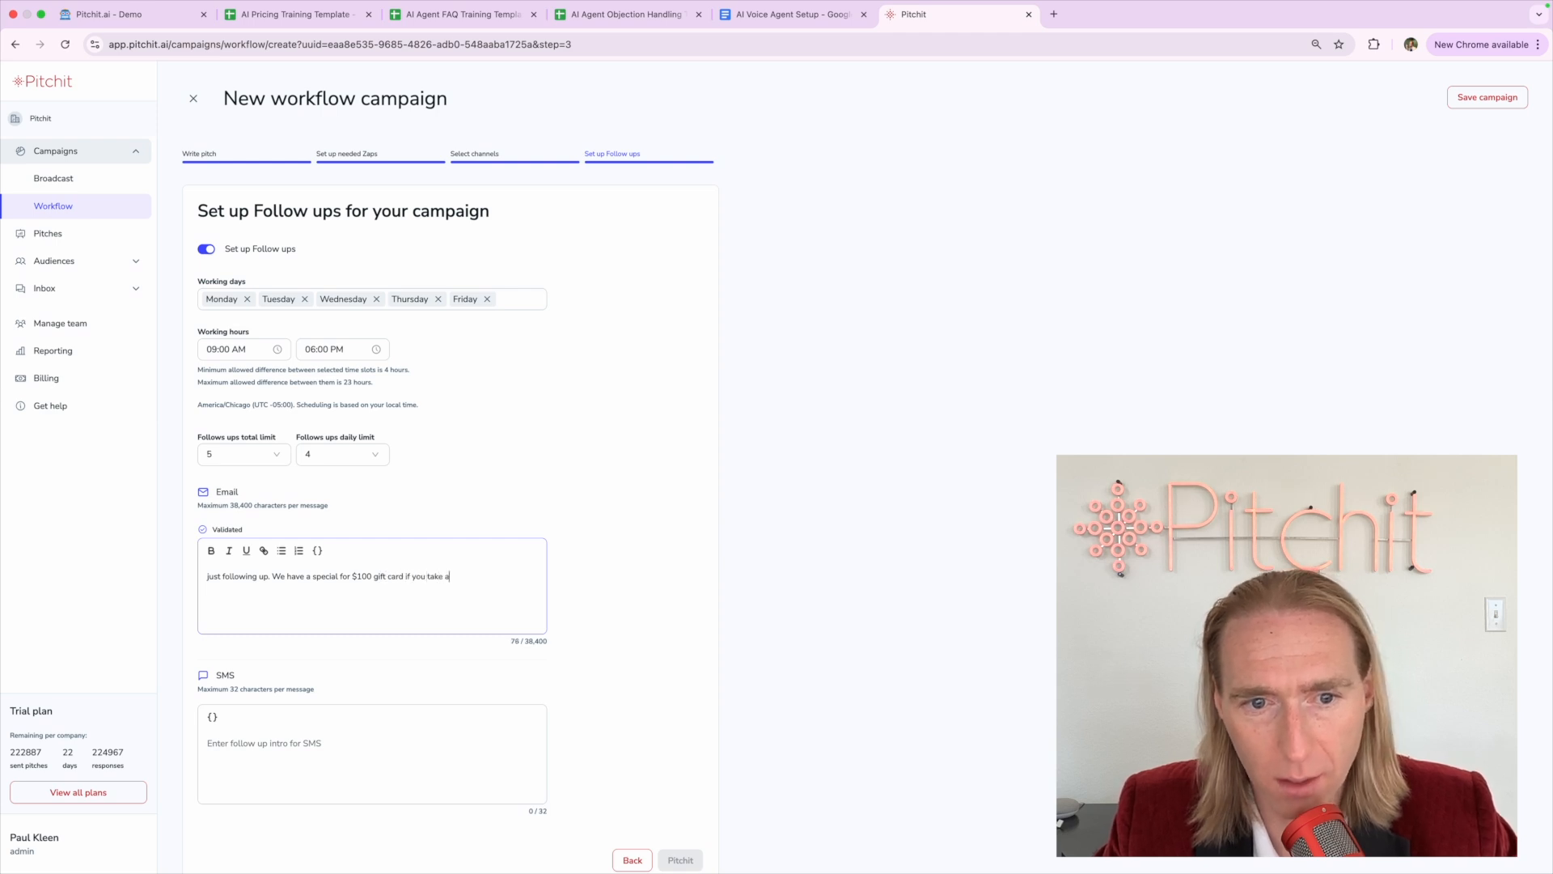
text( booked meeting w)
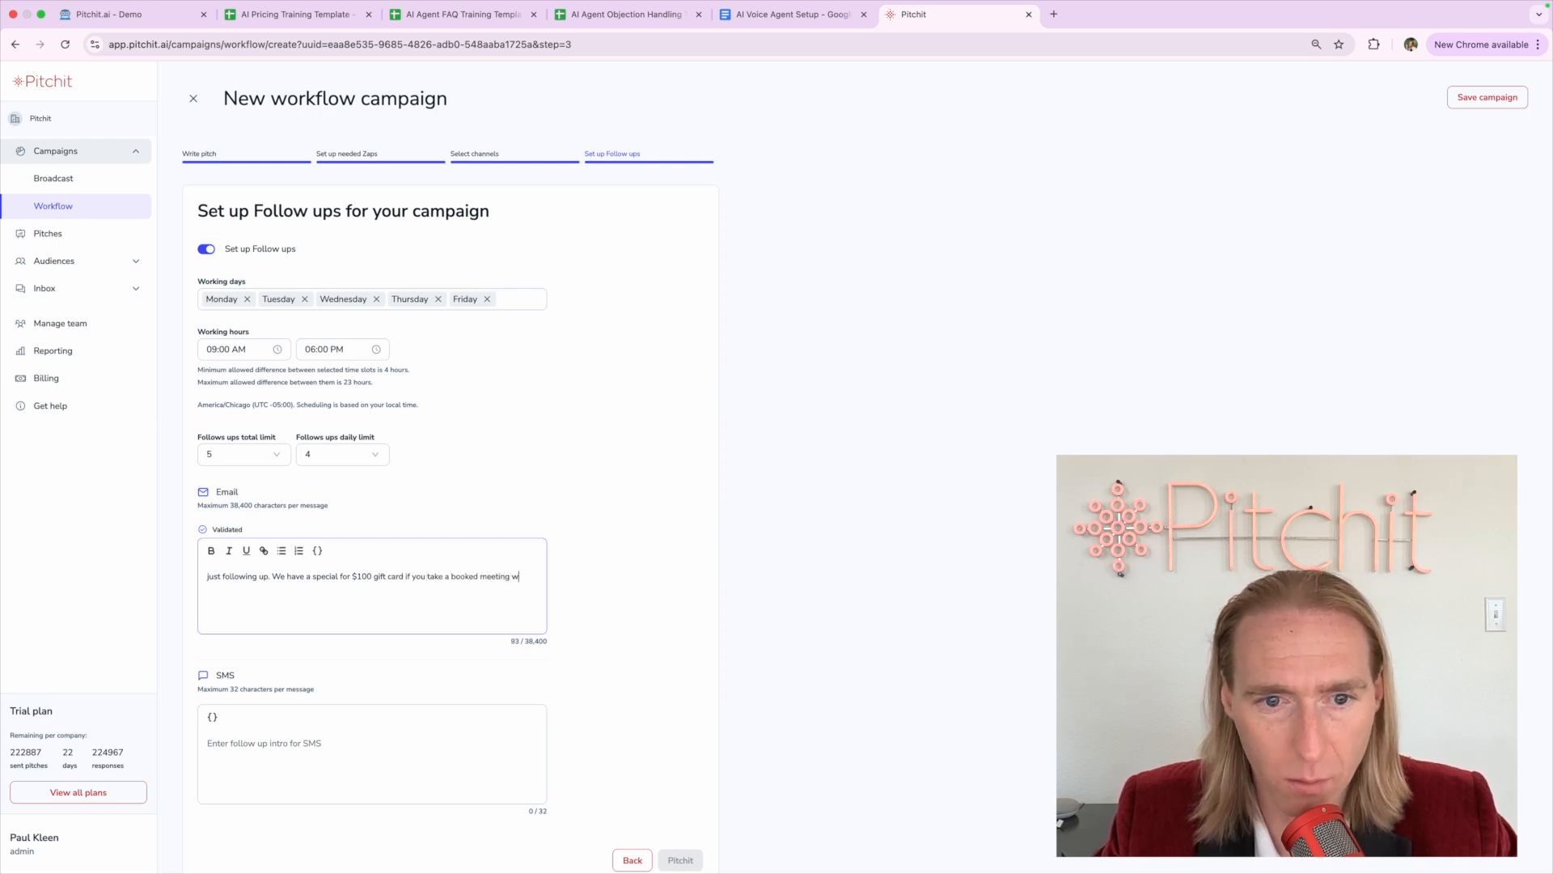
text(ithin the next 24 hours.)
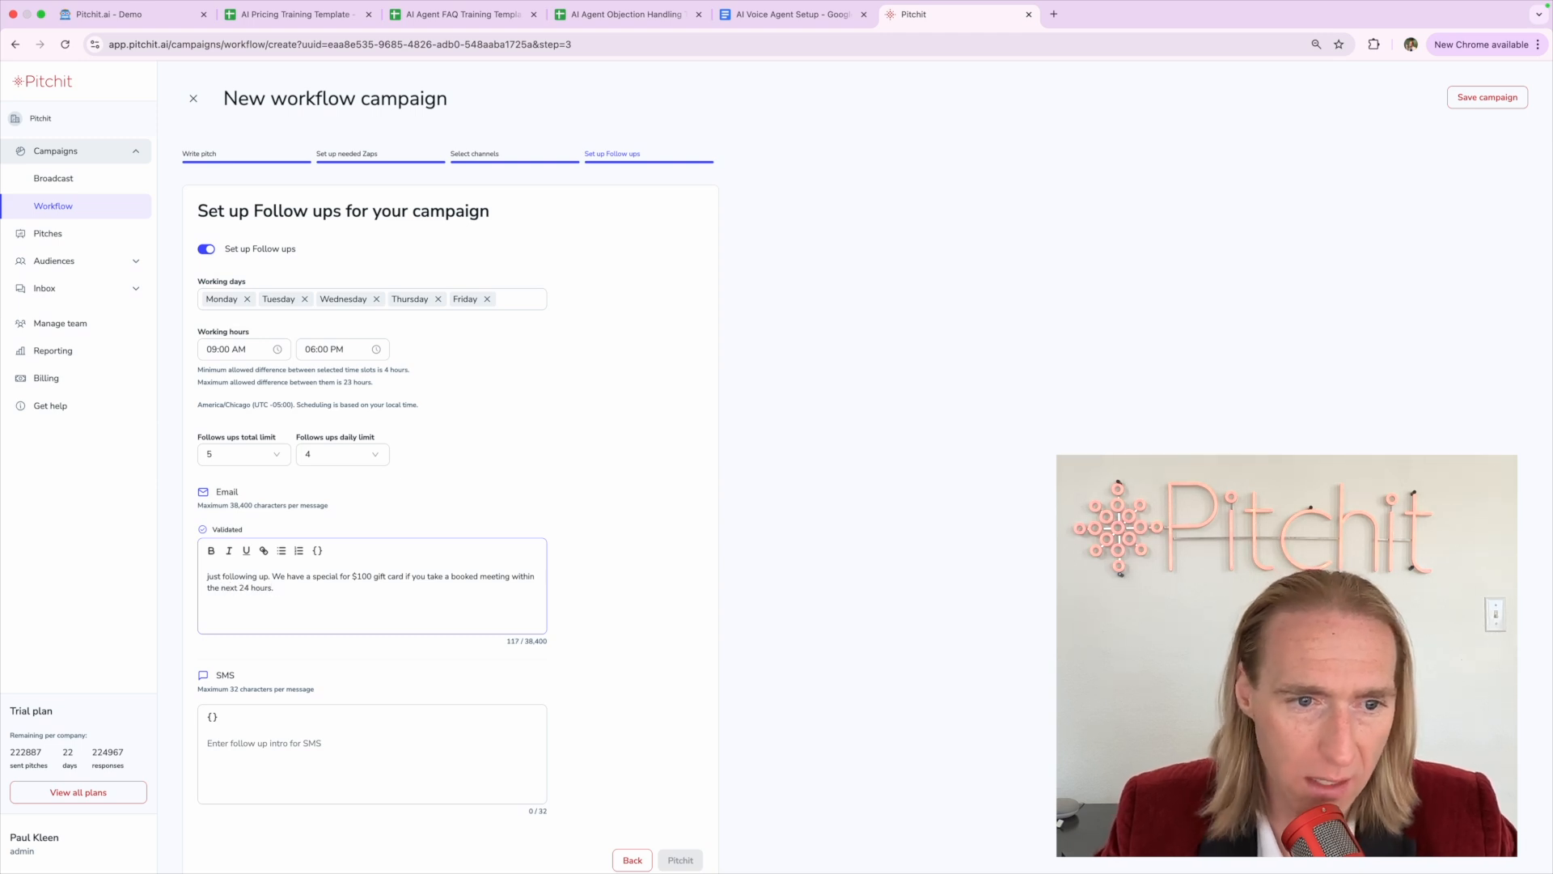
click(240, 757)
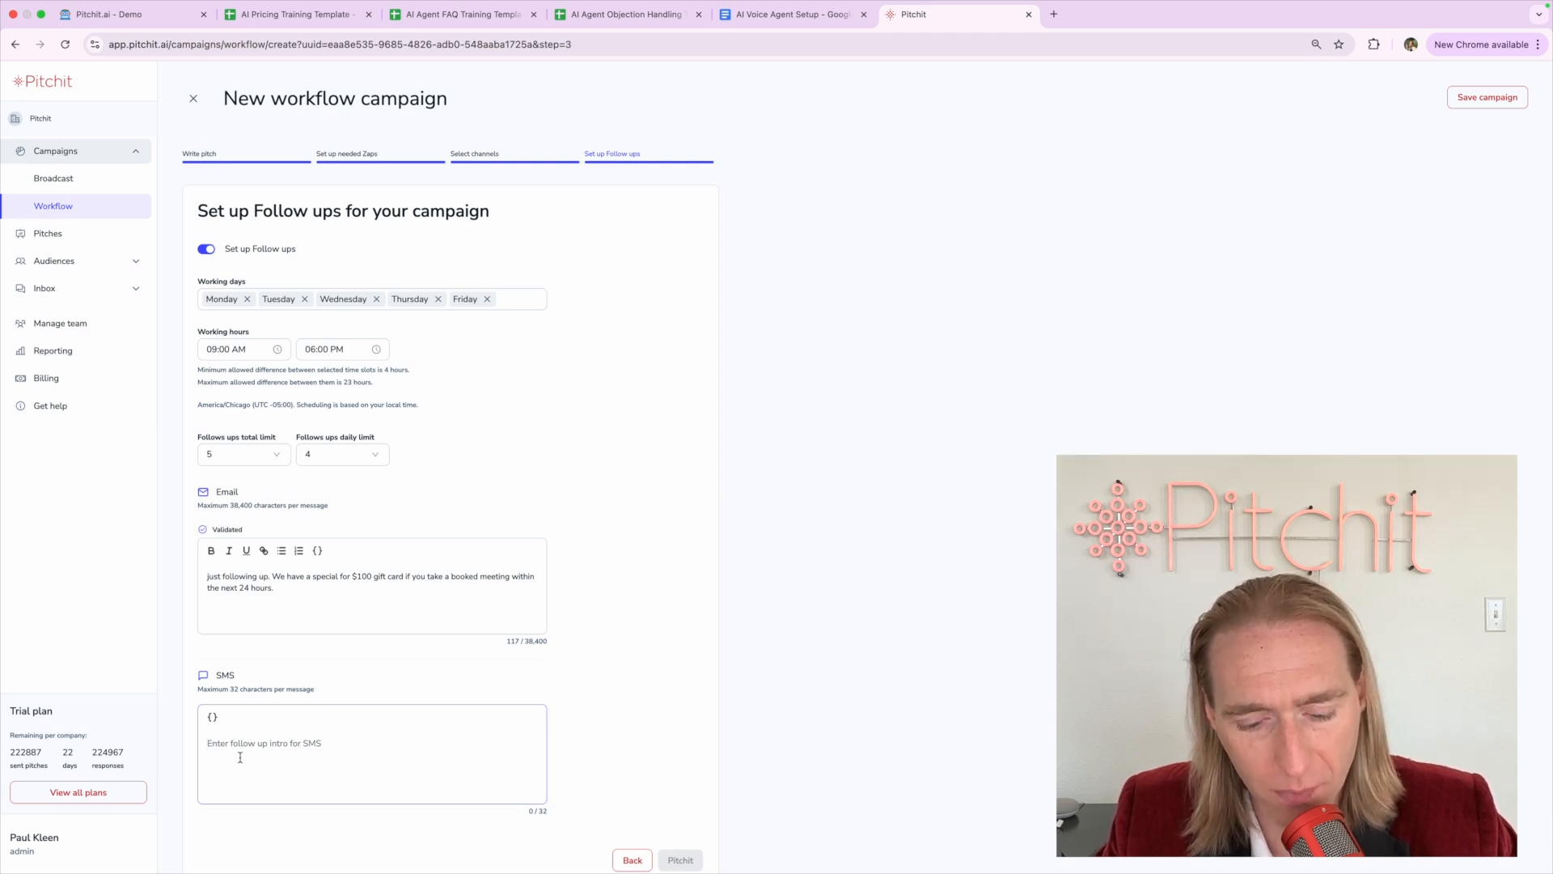
Enter the SMS intro 'get $100 gift card if you book', trimmed to fit 32 characters
text(get $10)
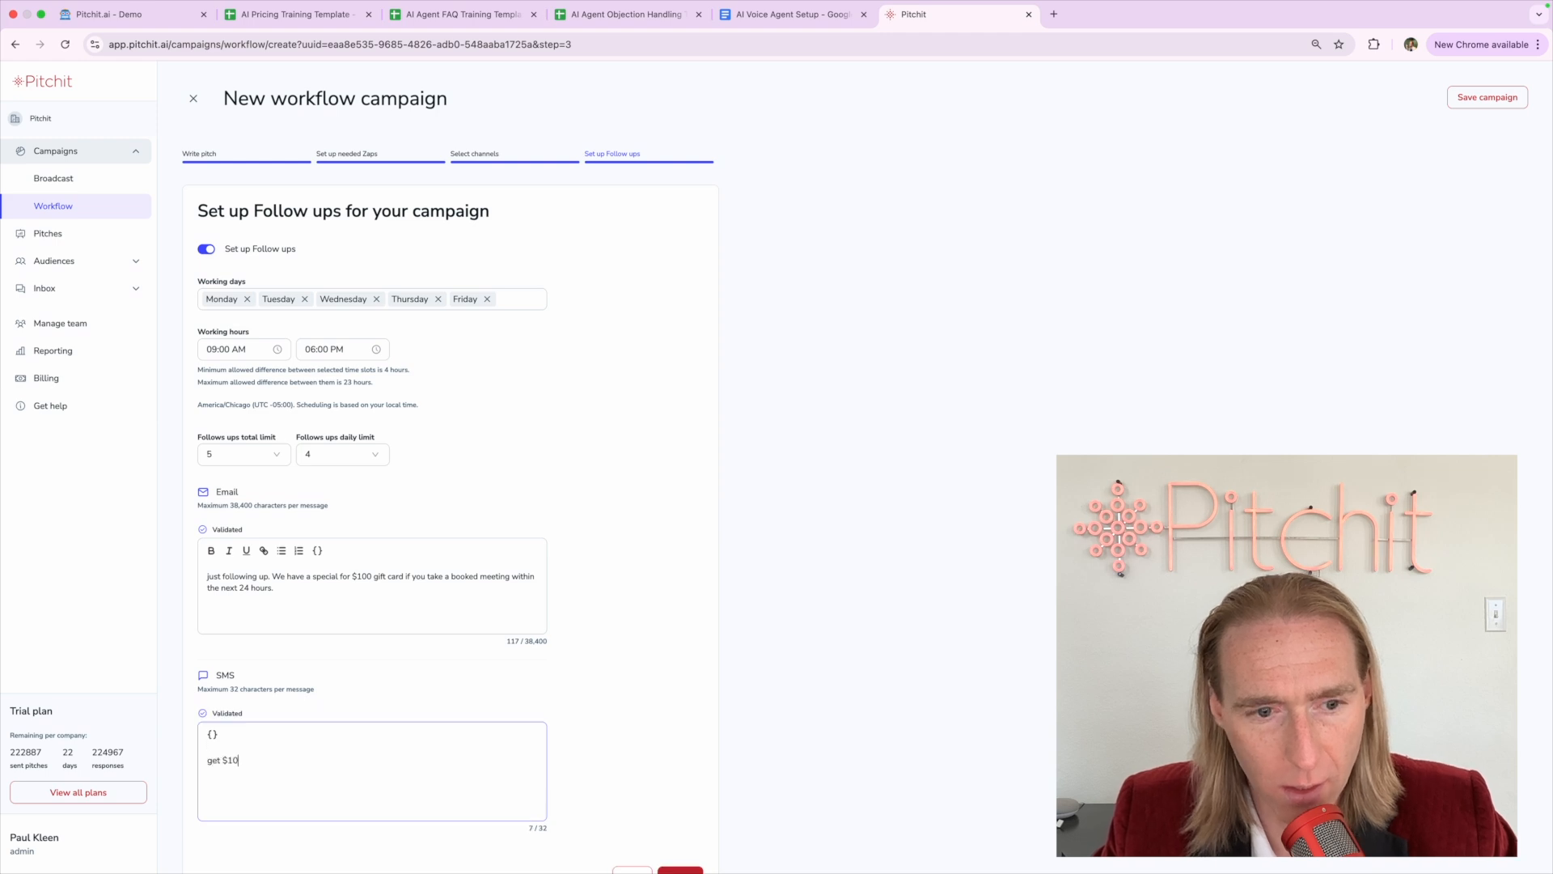
text(0 gift card)
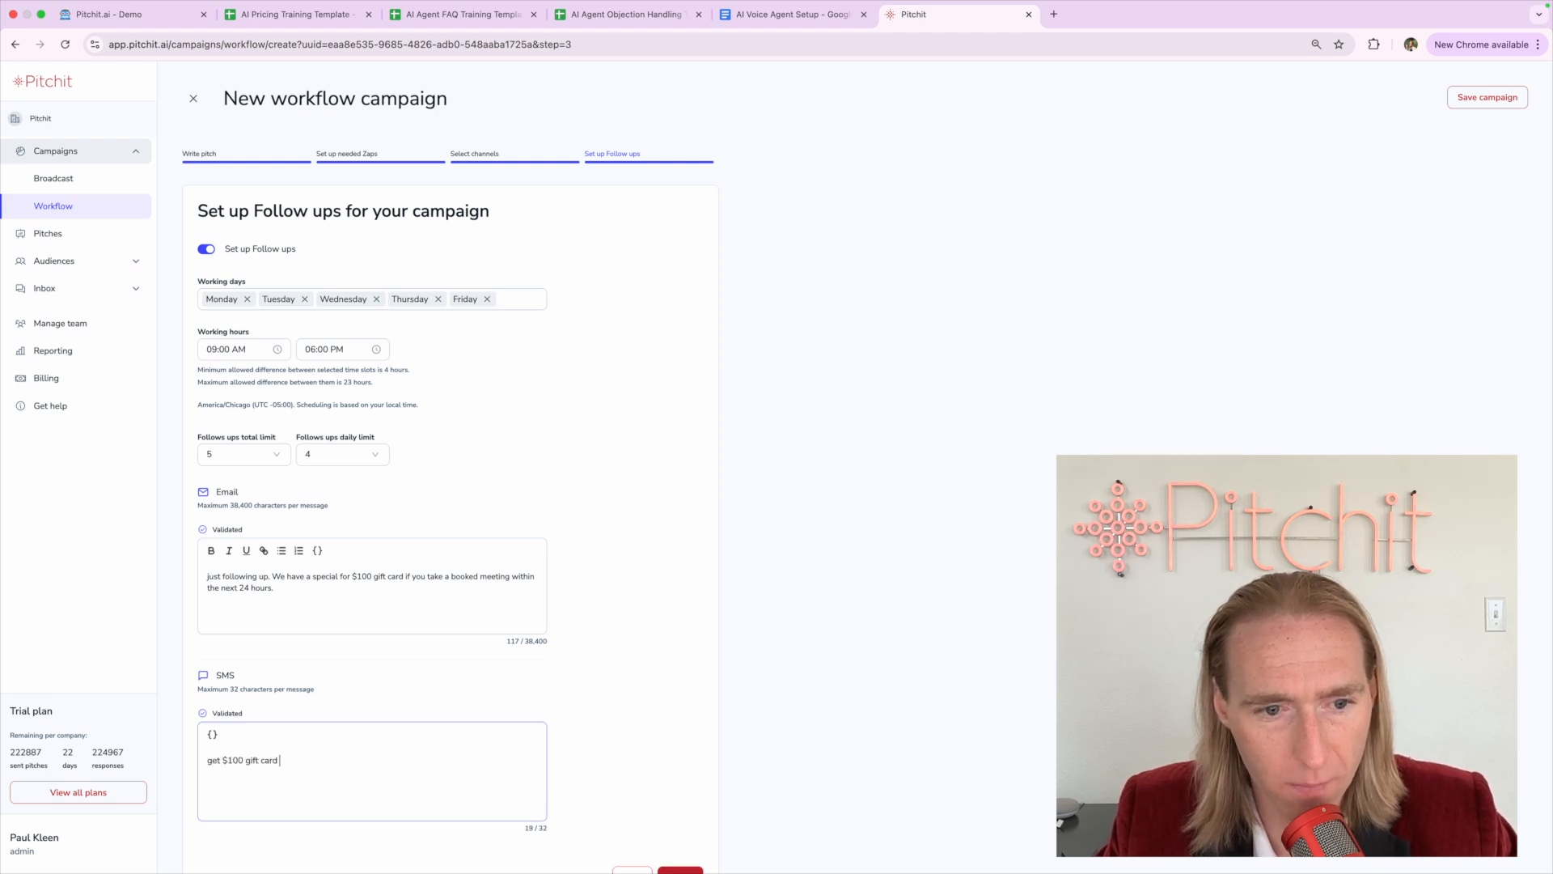
text( if you book now)
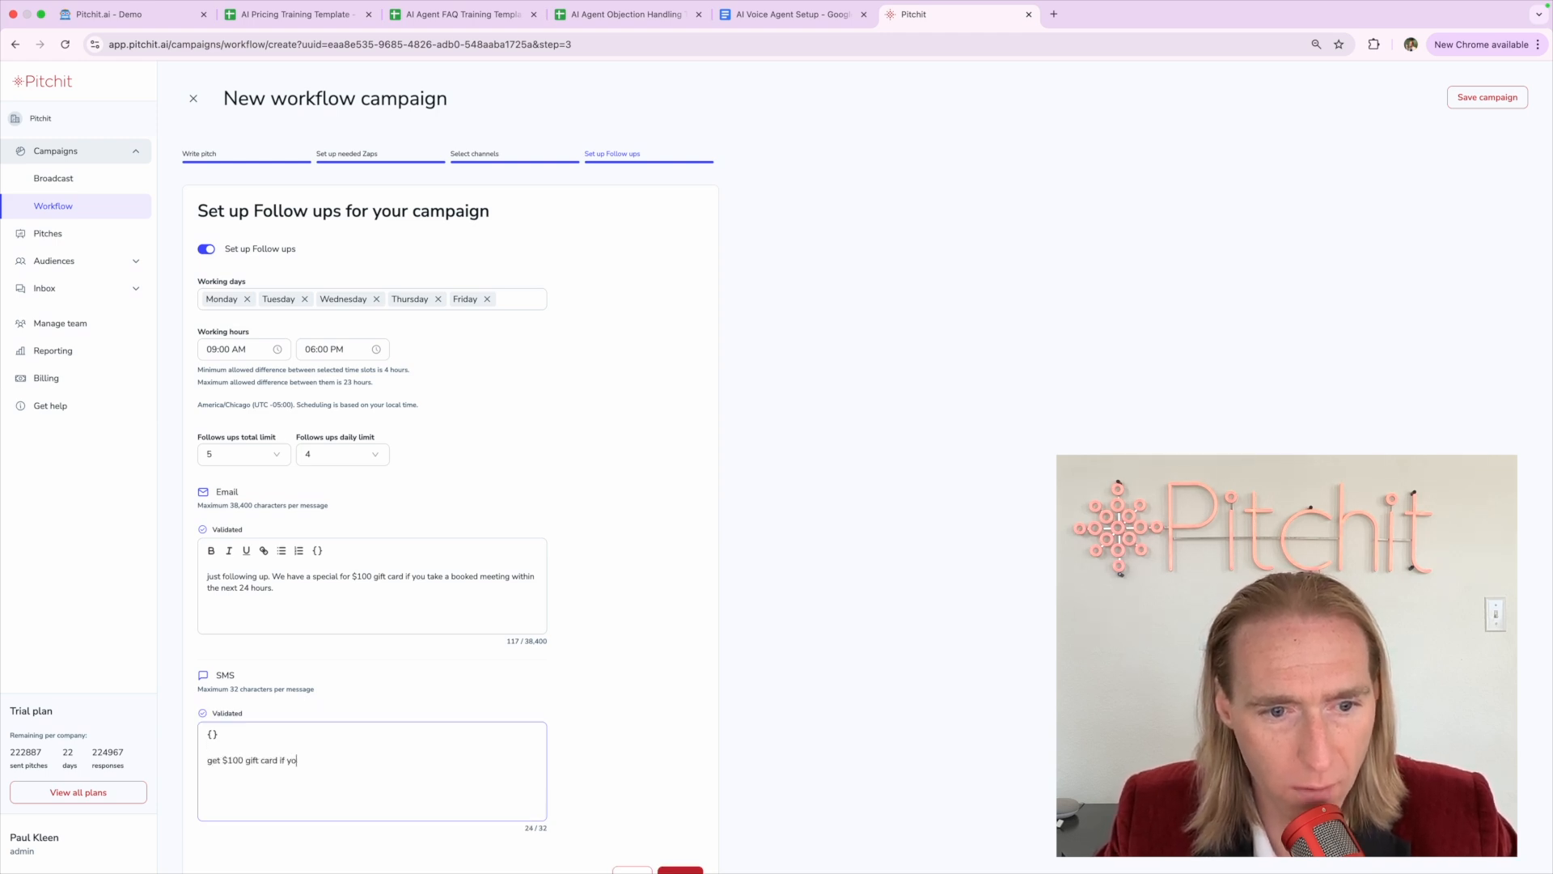
key(BackSpace)
key(BackSpace)
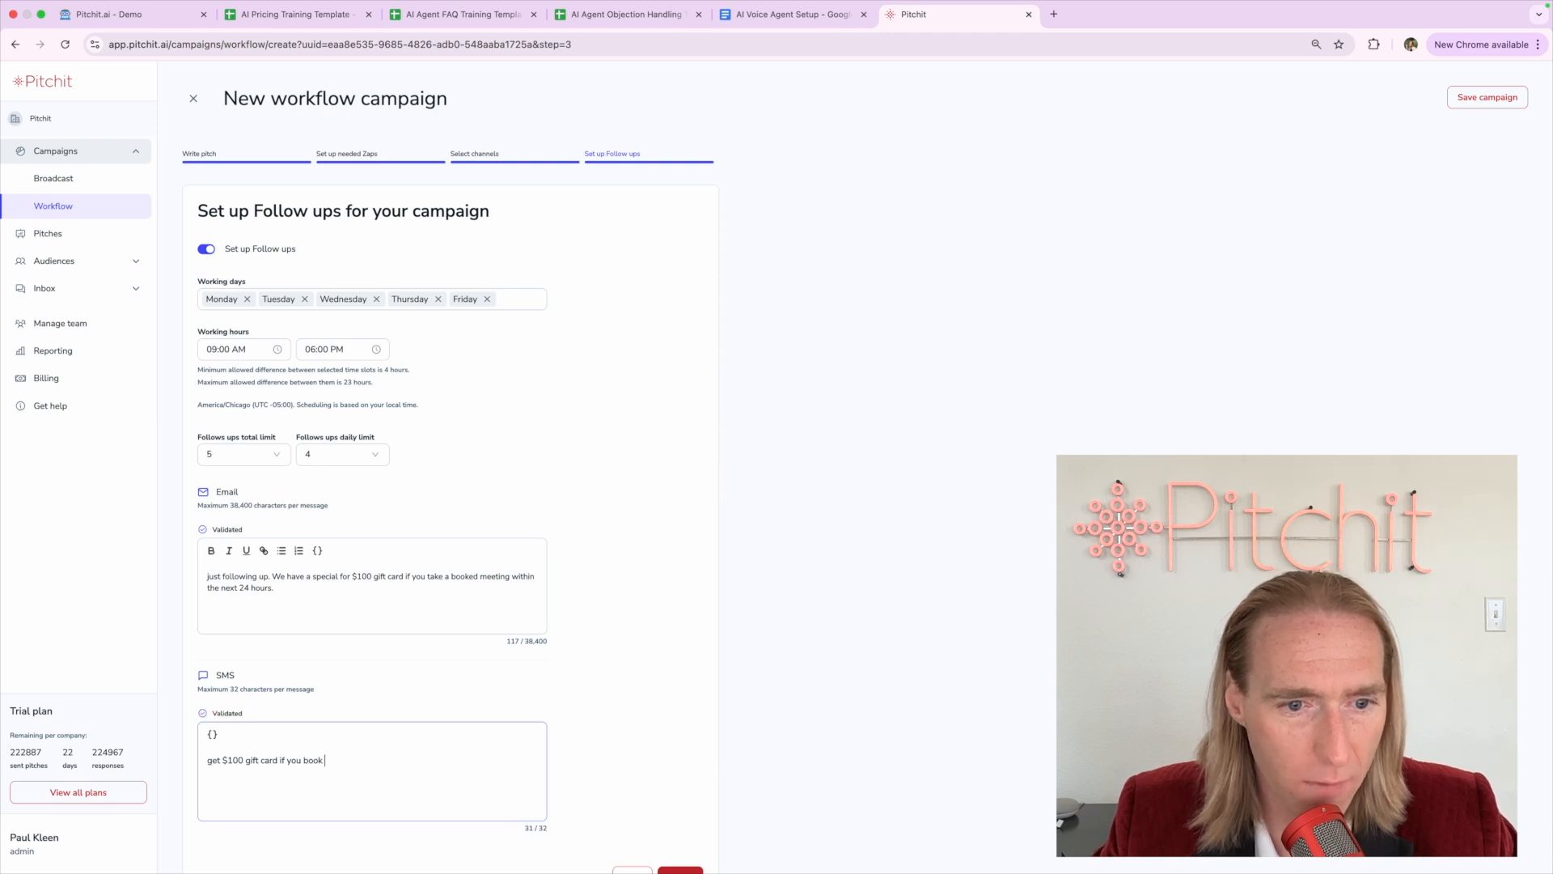
scroll(608, 749, down, 2)
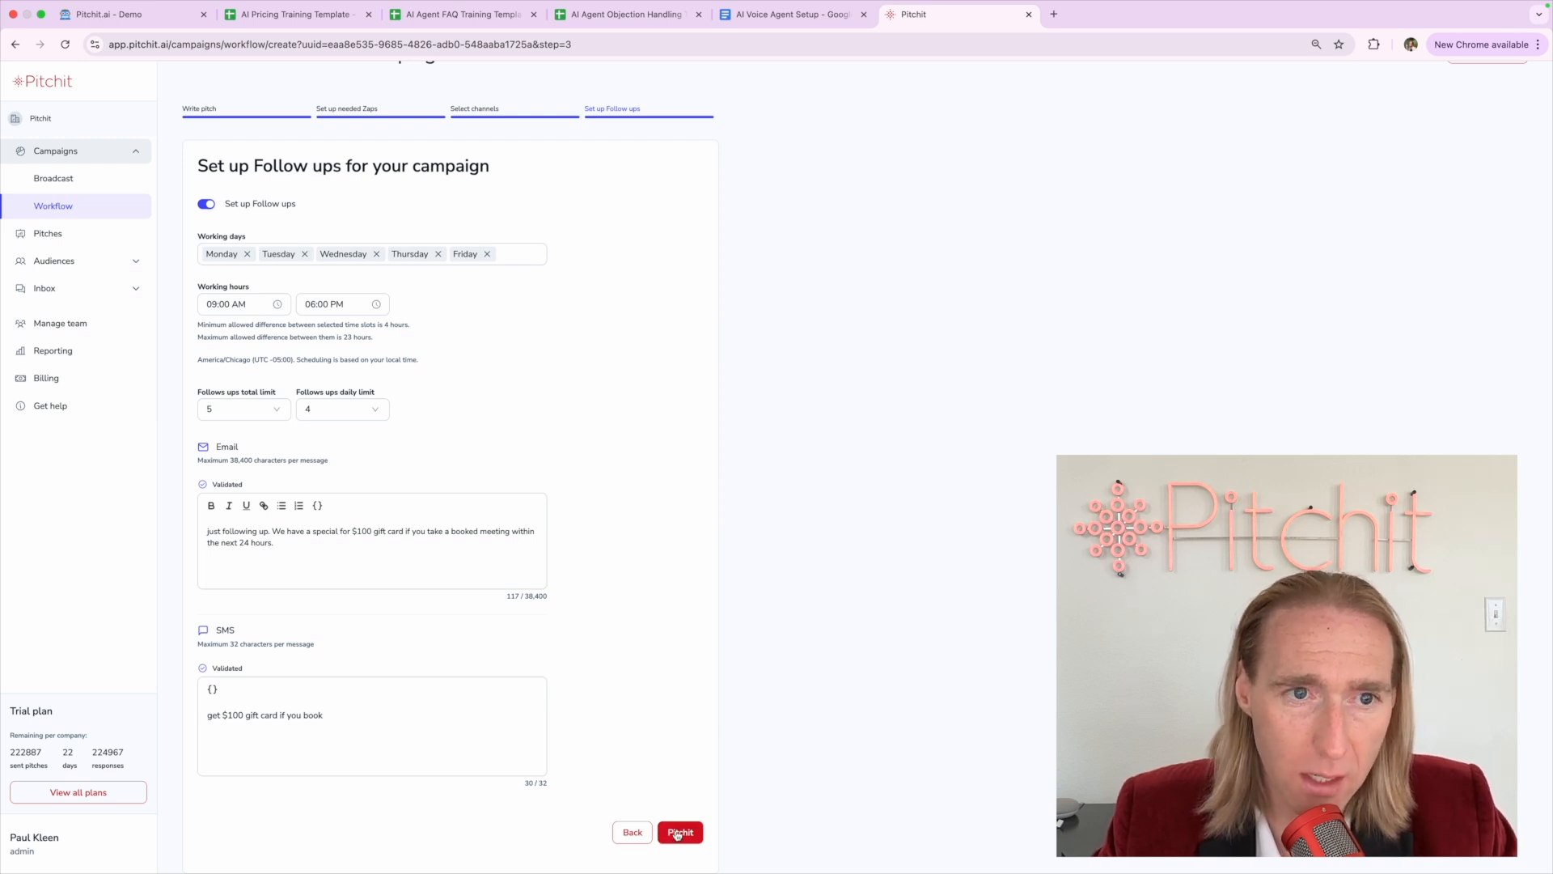
Save the campaign and confirm 'XYZ Company Form Fill > Outbound > Meeting Book' appears in the list
click(678, 834)
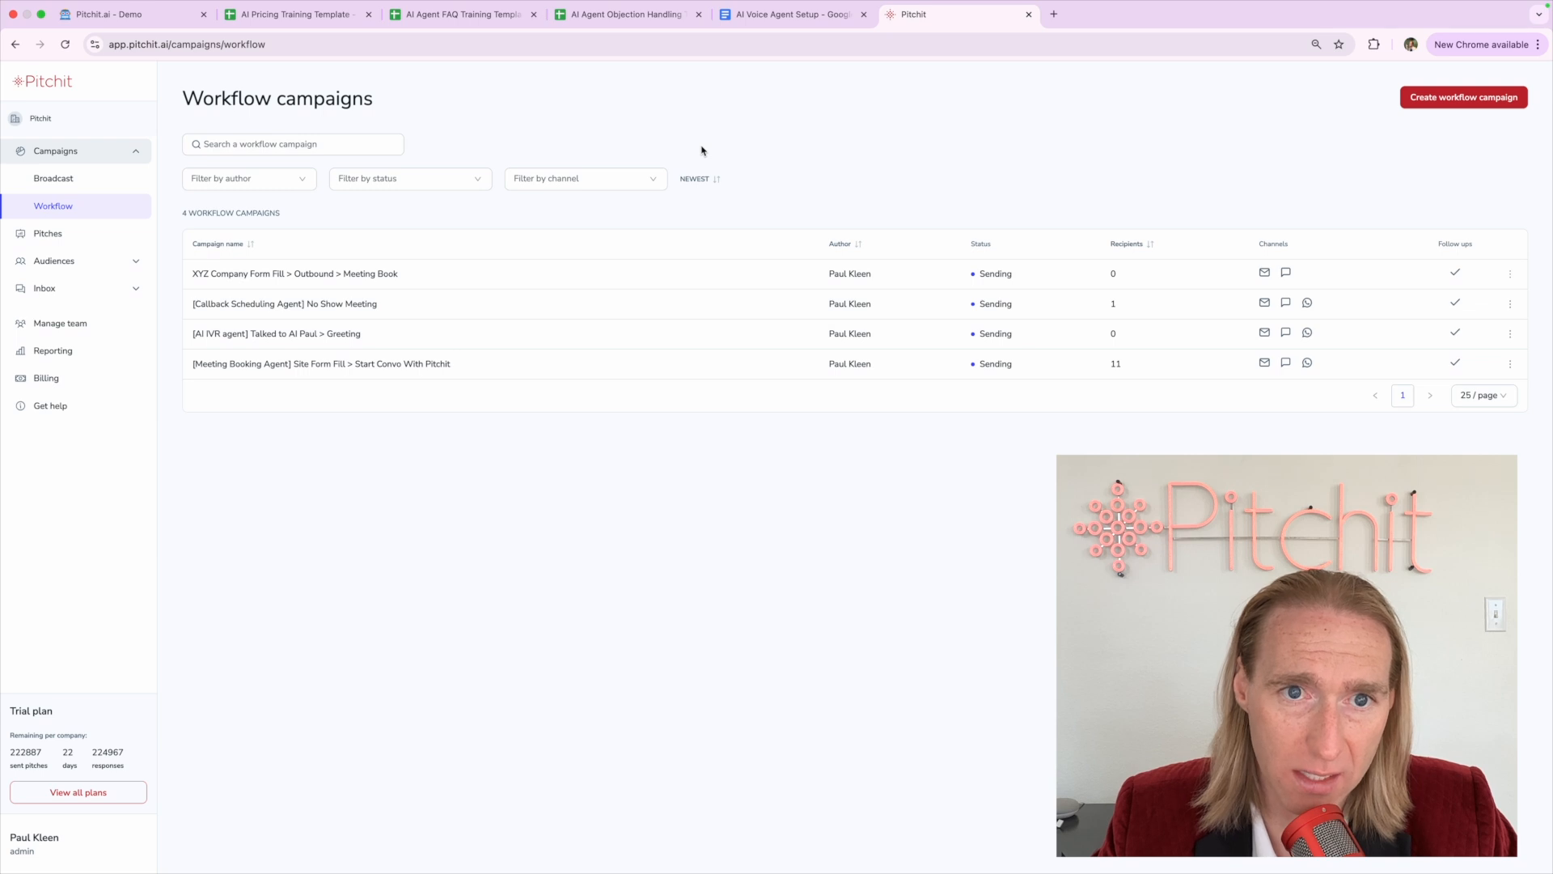
triple_click(253, 270)
click(253, 269)
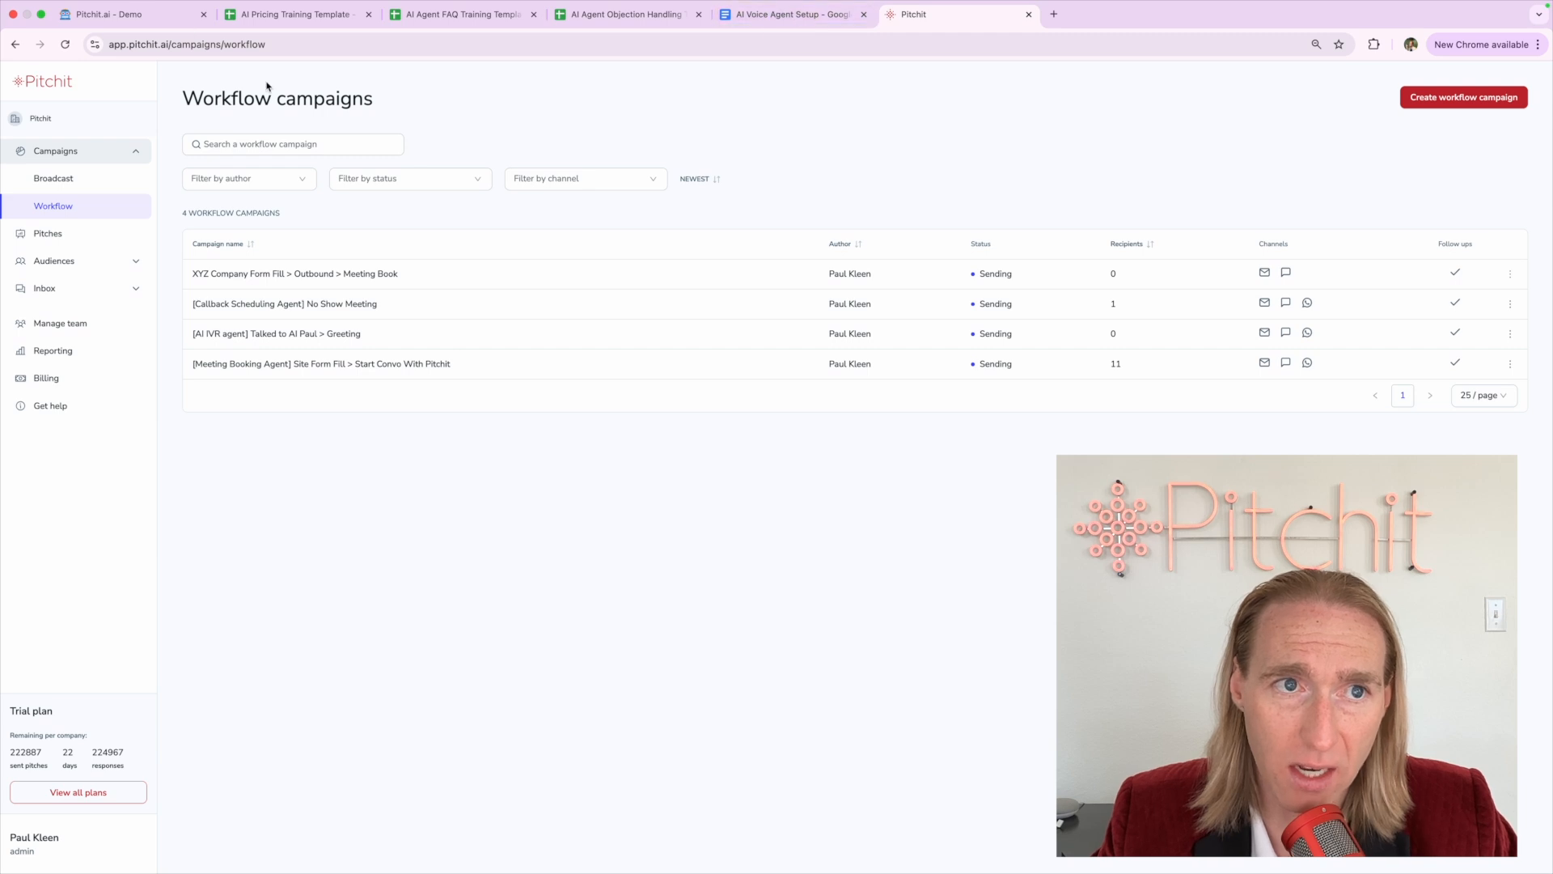
Glance through the chatbot demo page and the three training template sheets, then return to the campaigns list
click(156, 12)
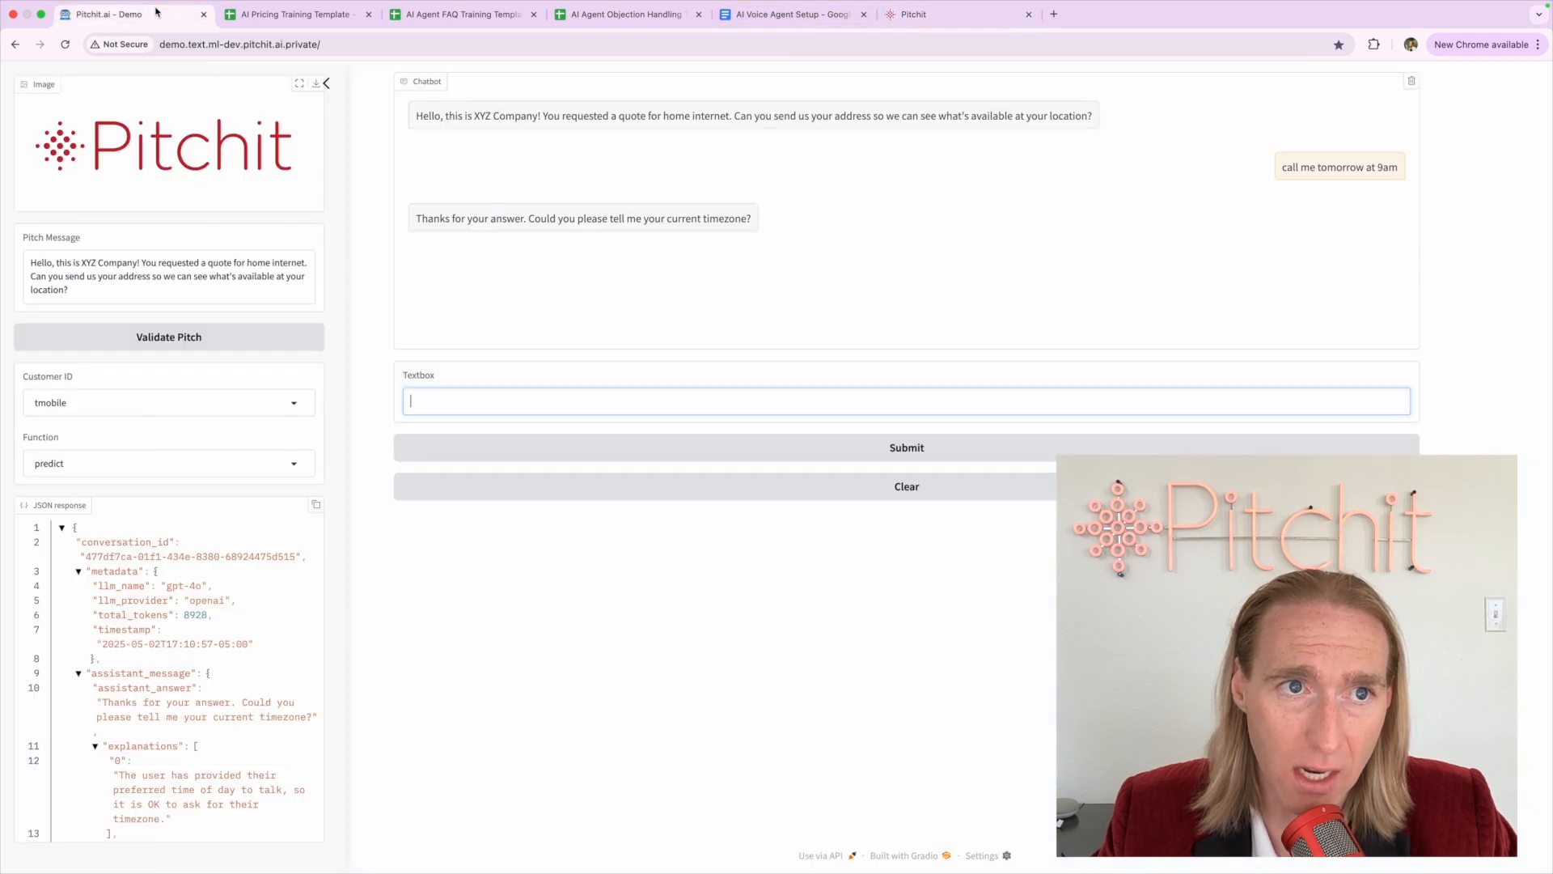
click(925, 20)
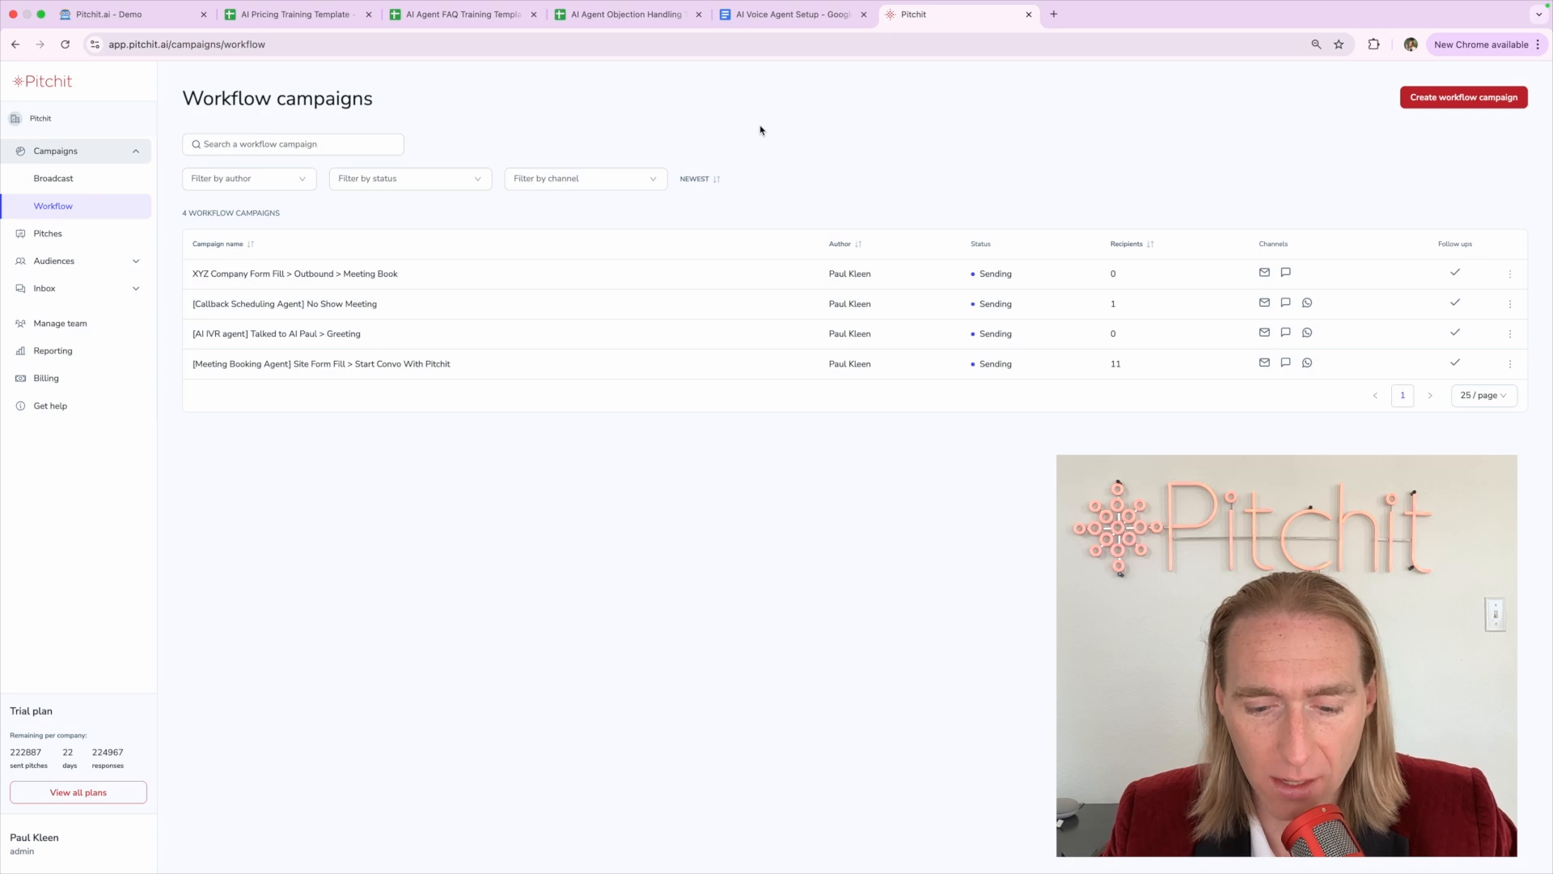
click(295, 14)
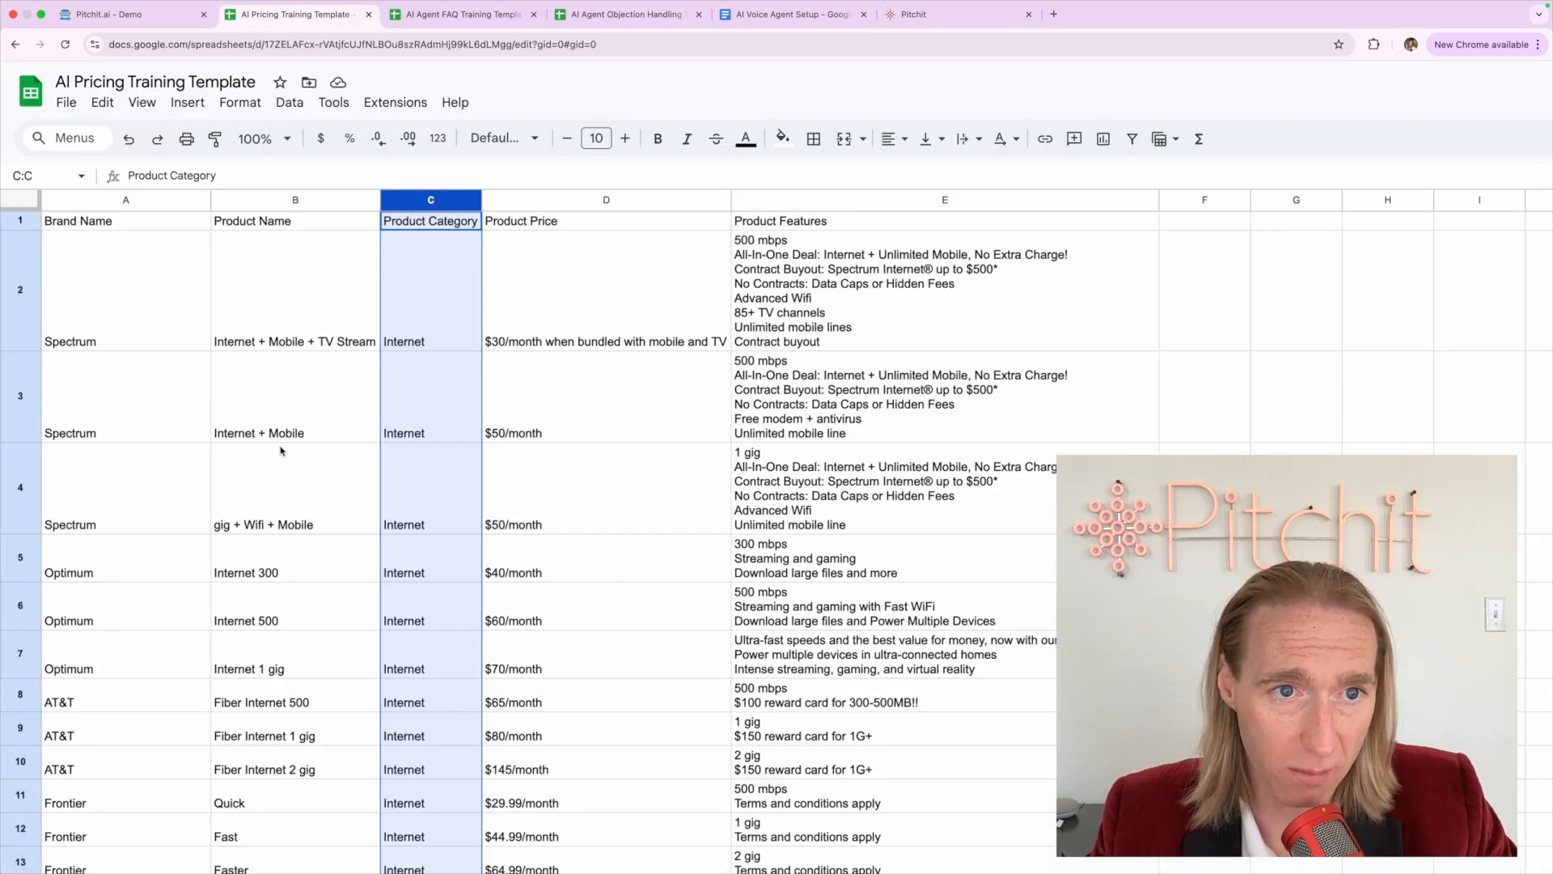
click(408, 18)
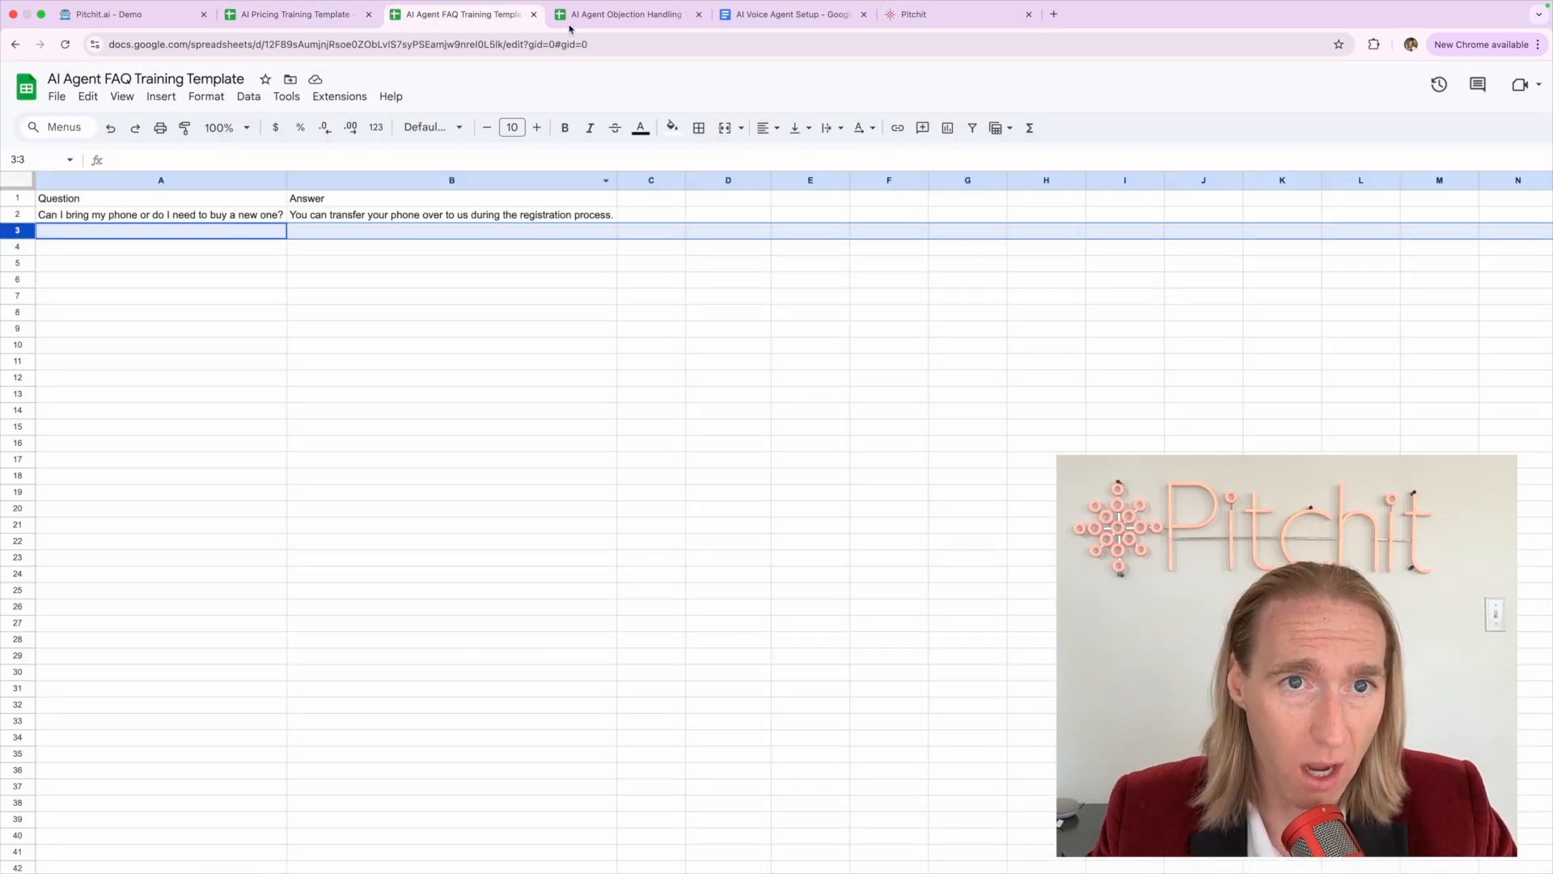
click(597, 17)
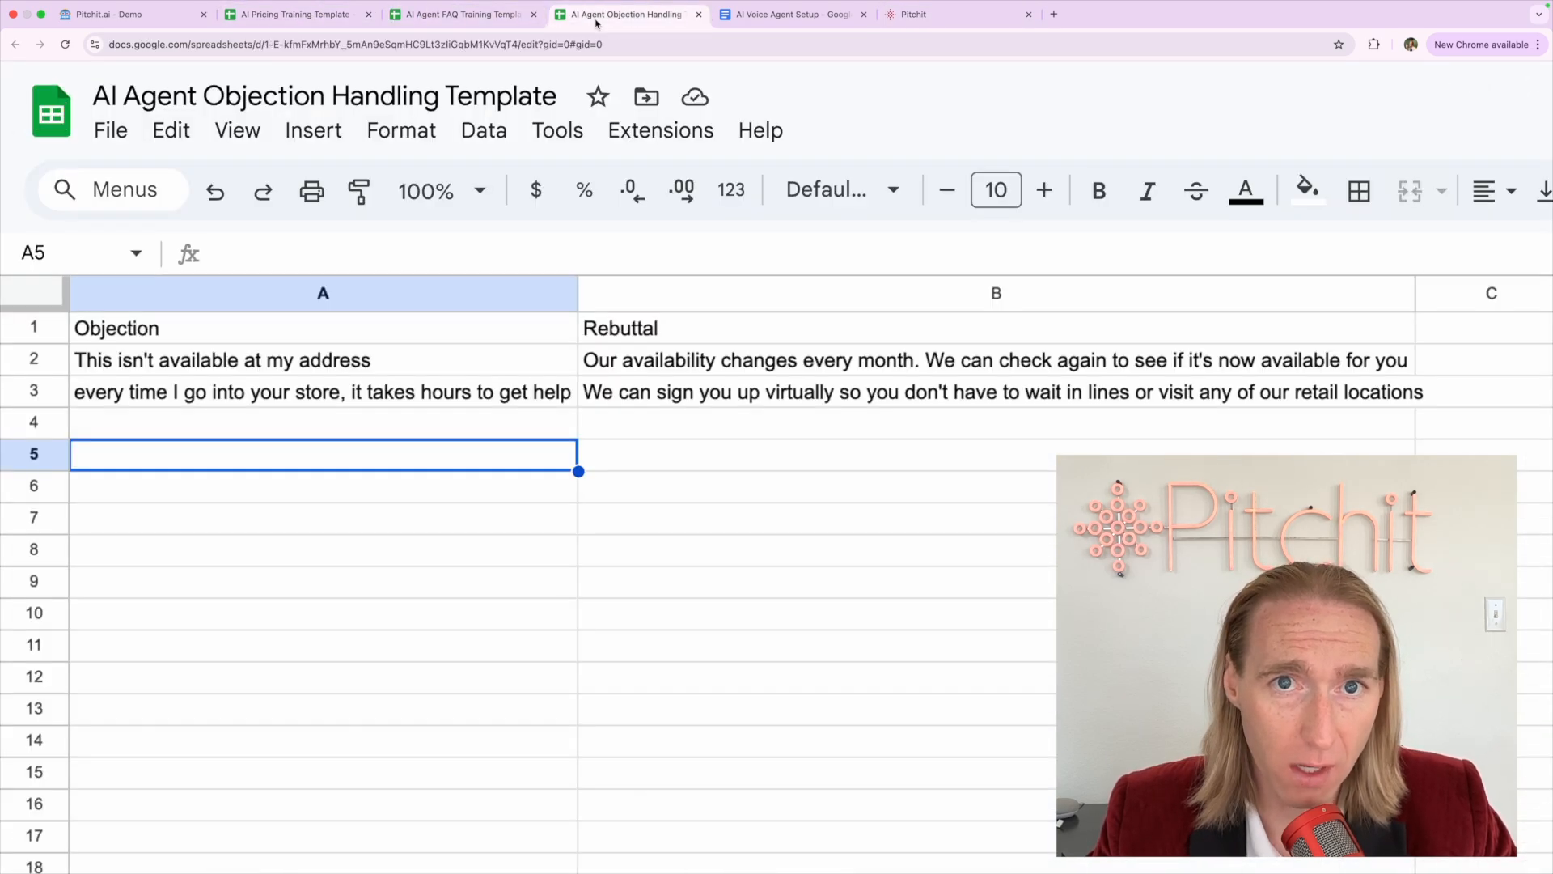
click(912, 20)
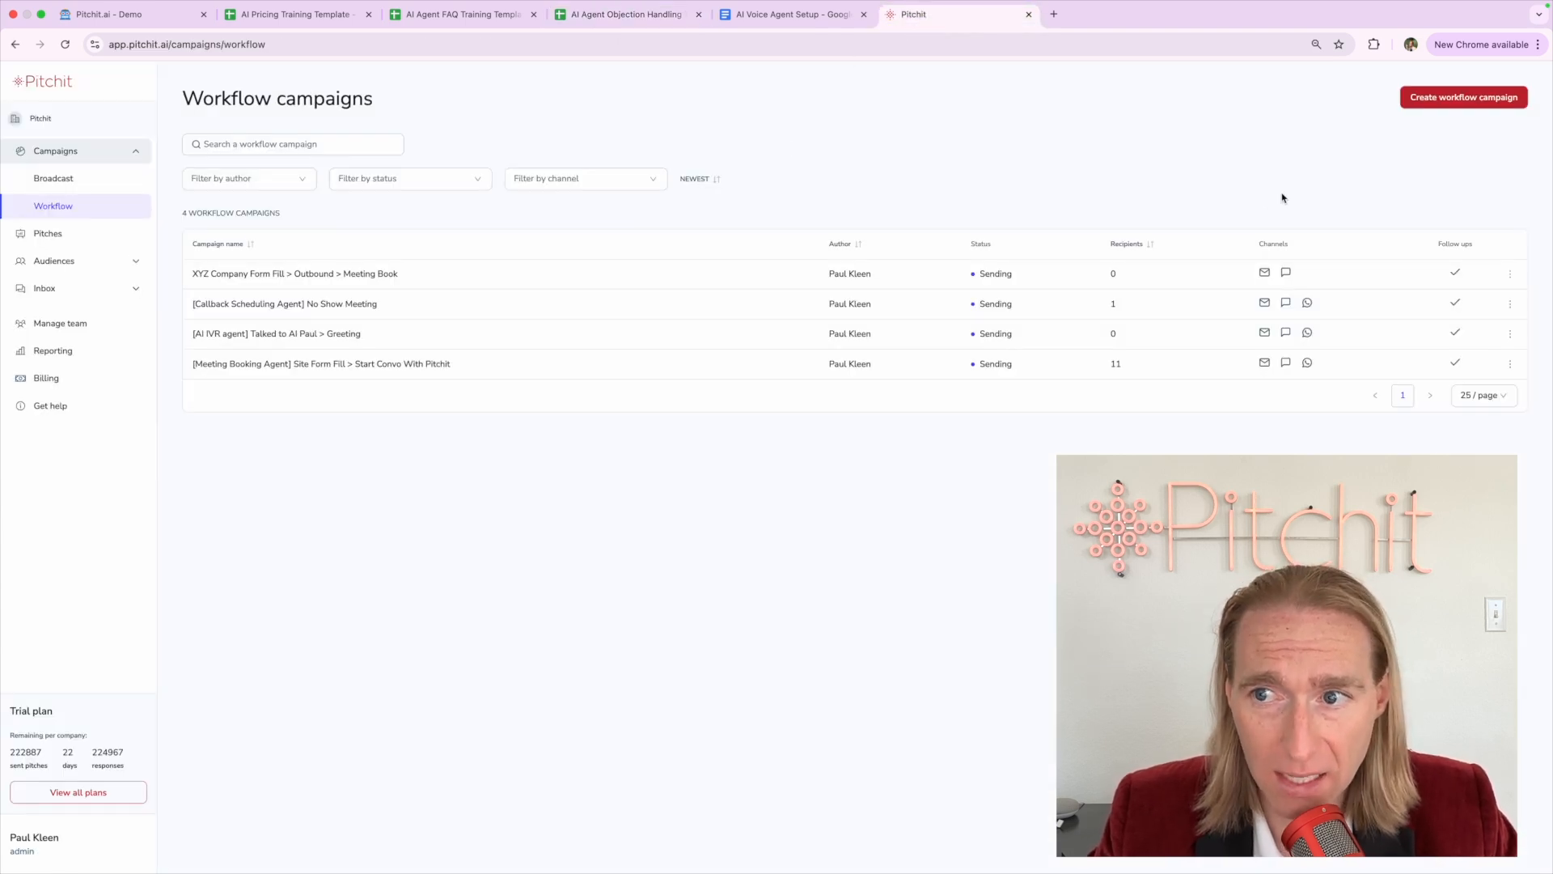
click(1511, 275)
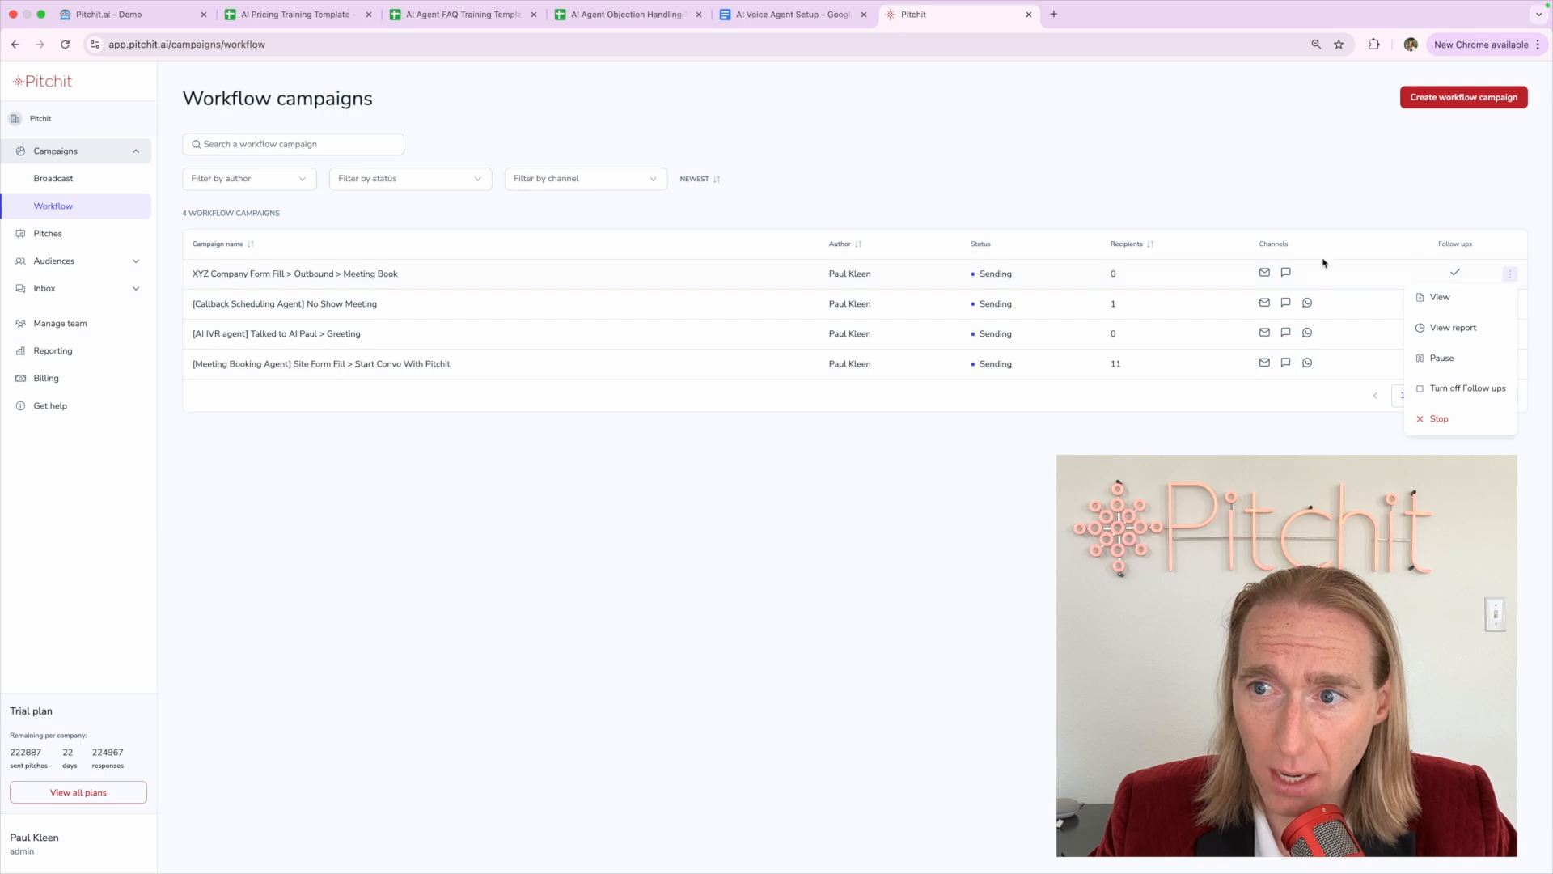
click(1141, 123)
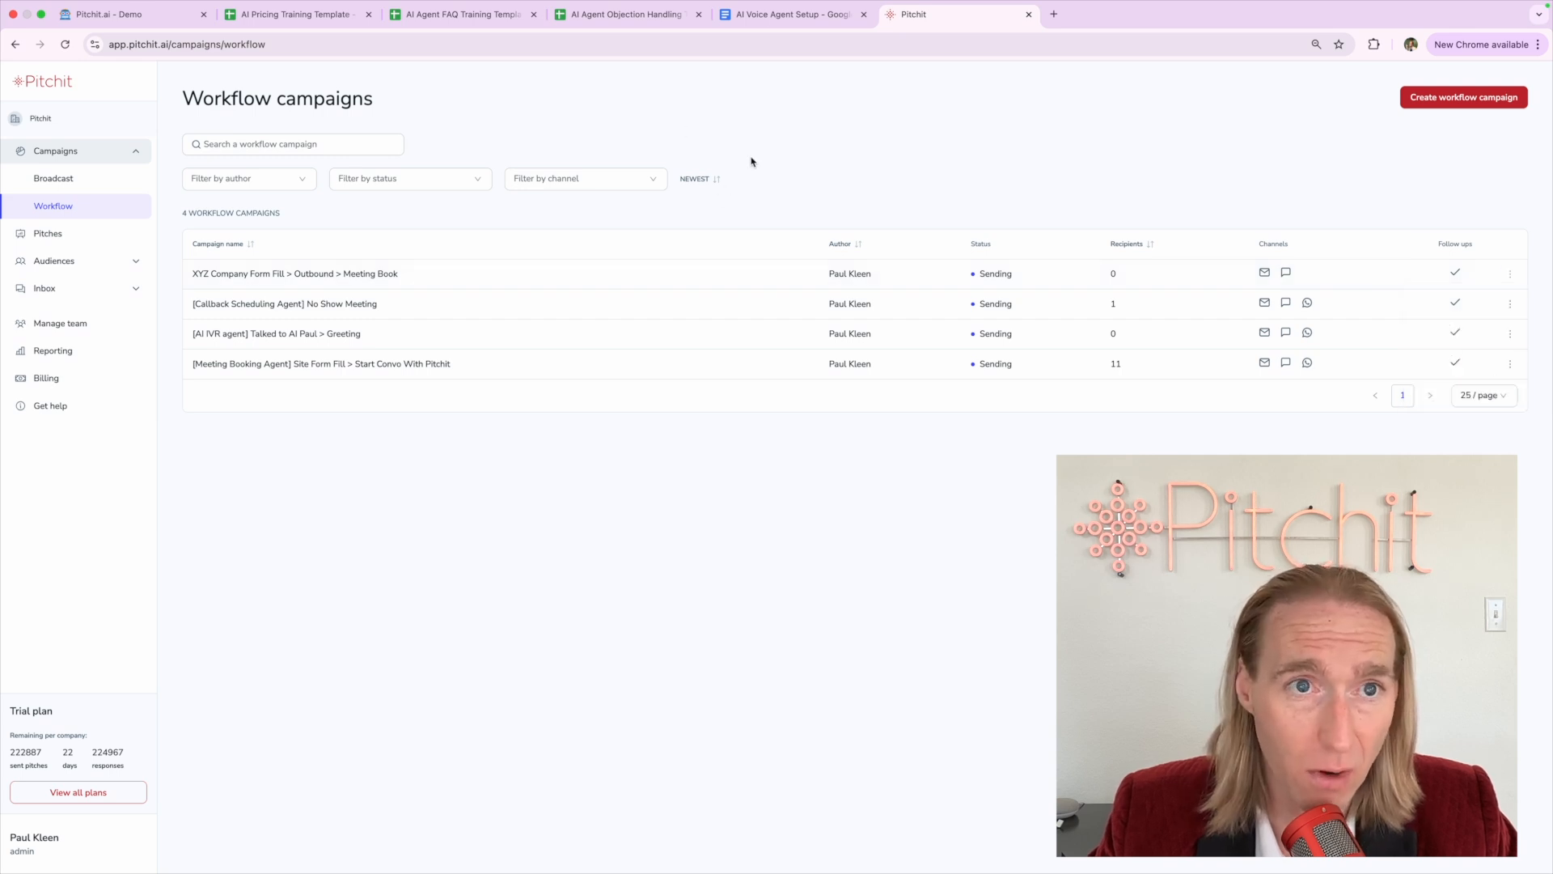